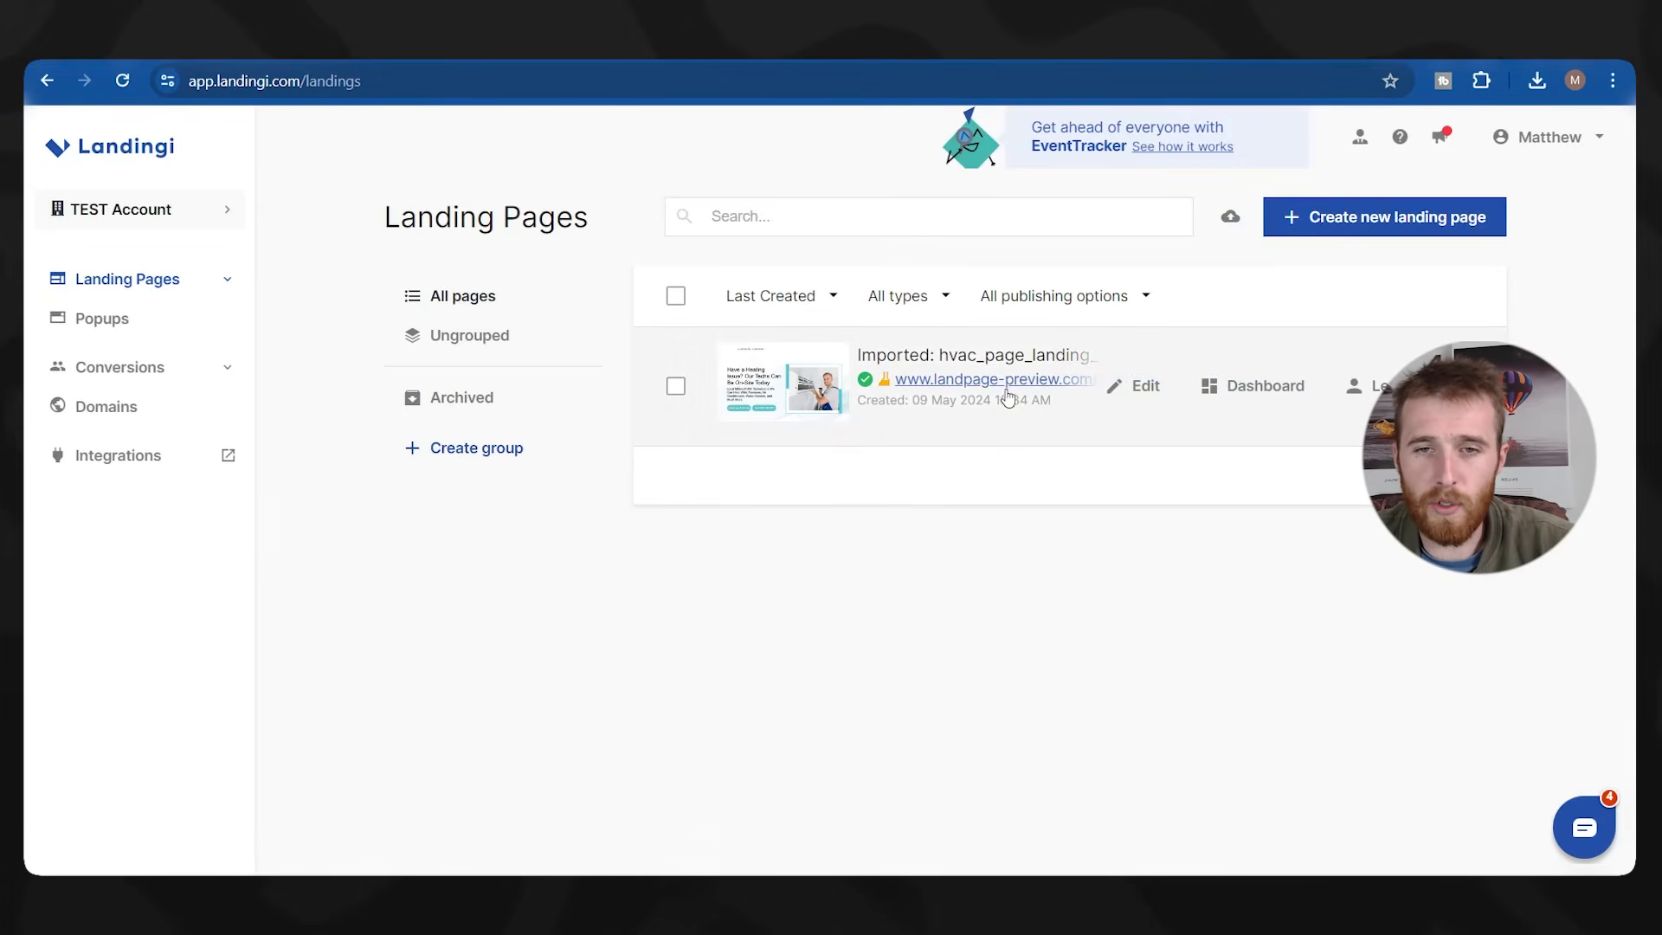
Review the existing HVAC landing page's live preview for reference.
{"action": "left_click", "coordinate": [999, 381]}
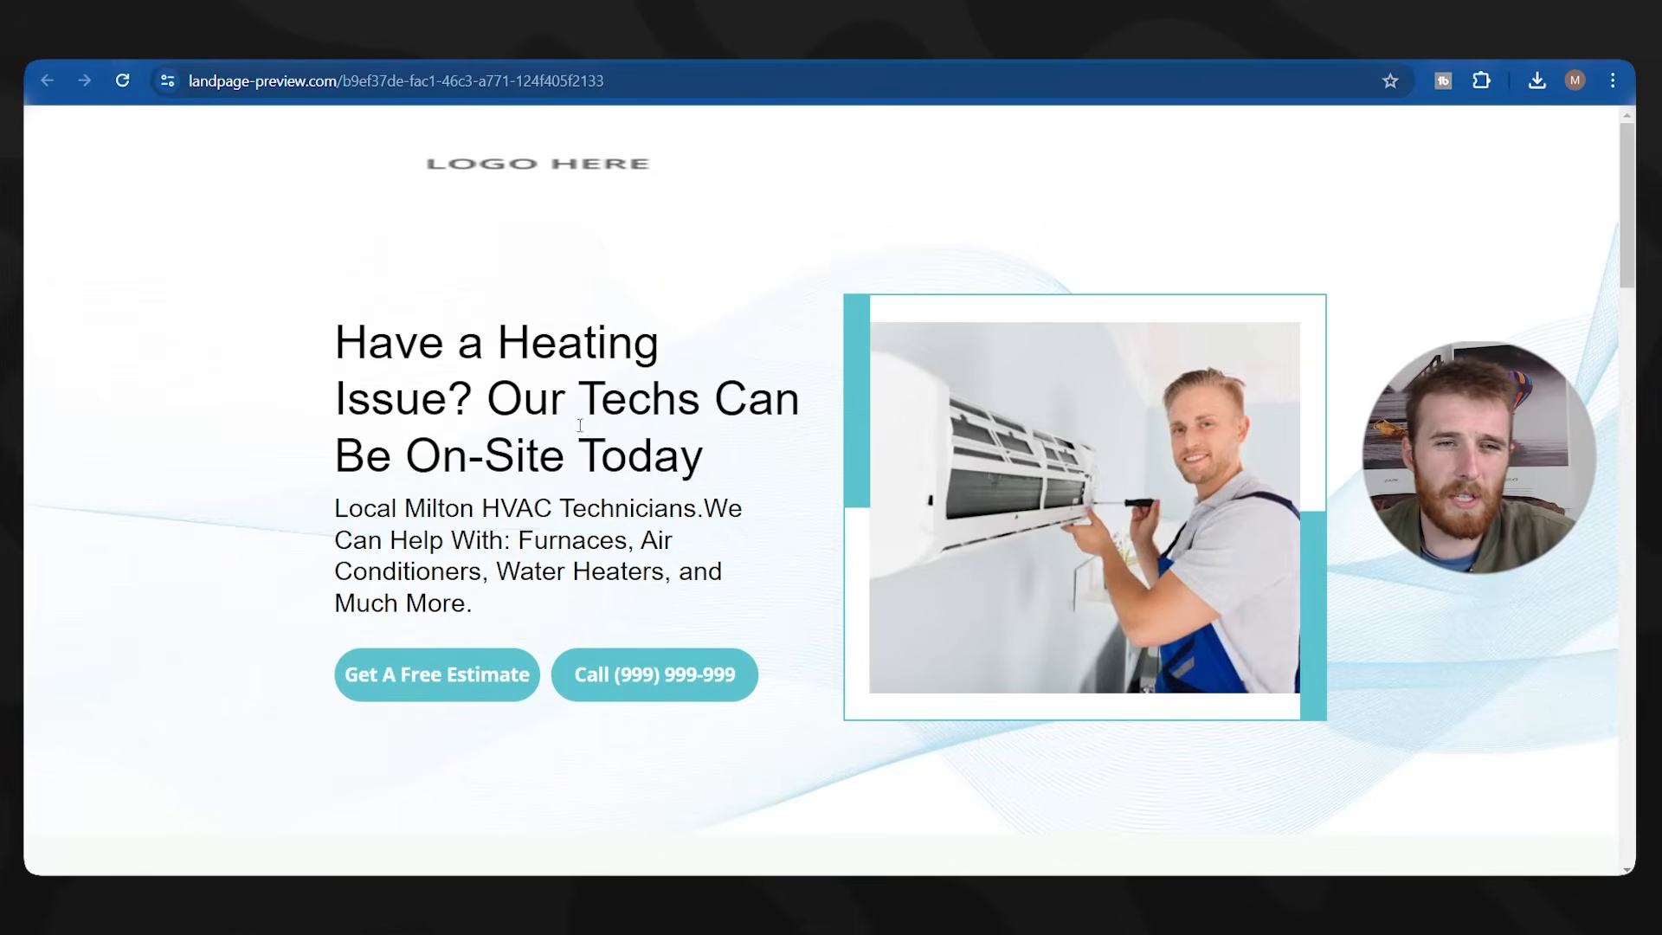
{"action": "scroll", "coordinate": [729, 393], "scroll_direction": "down", "scroll_amount": 20}
{"action": "scroll", "coordinate": [729, 393], "scroll_direction": "up", "scroll_amount": 10}
{"action": "scroll", "coordinate": [704, 432], "scroll_direction": "down", "scroll_amount": 3}
{"action": "scroll", "coordinate": [810, 507], "scroll_direction": "up", "scroll_amount": 5}
{"action": "scroll", "coordinate": [500, 465], "scroll_direction": "up", "scroll_amount": 5}
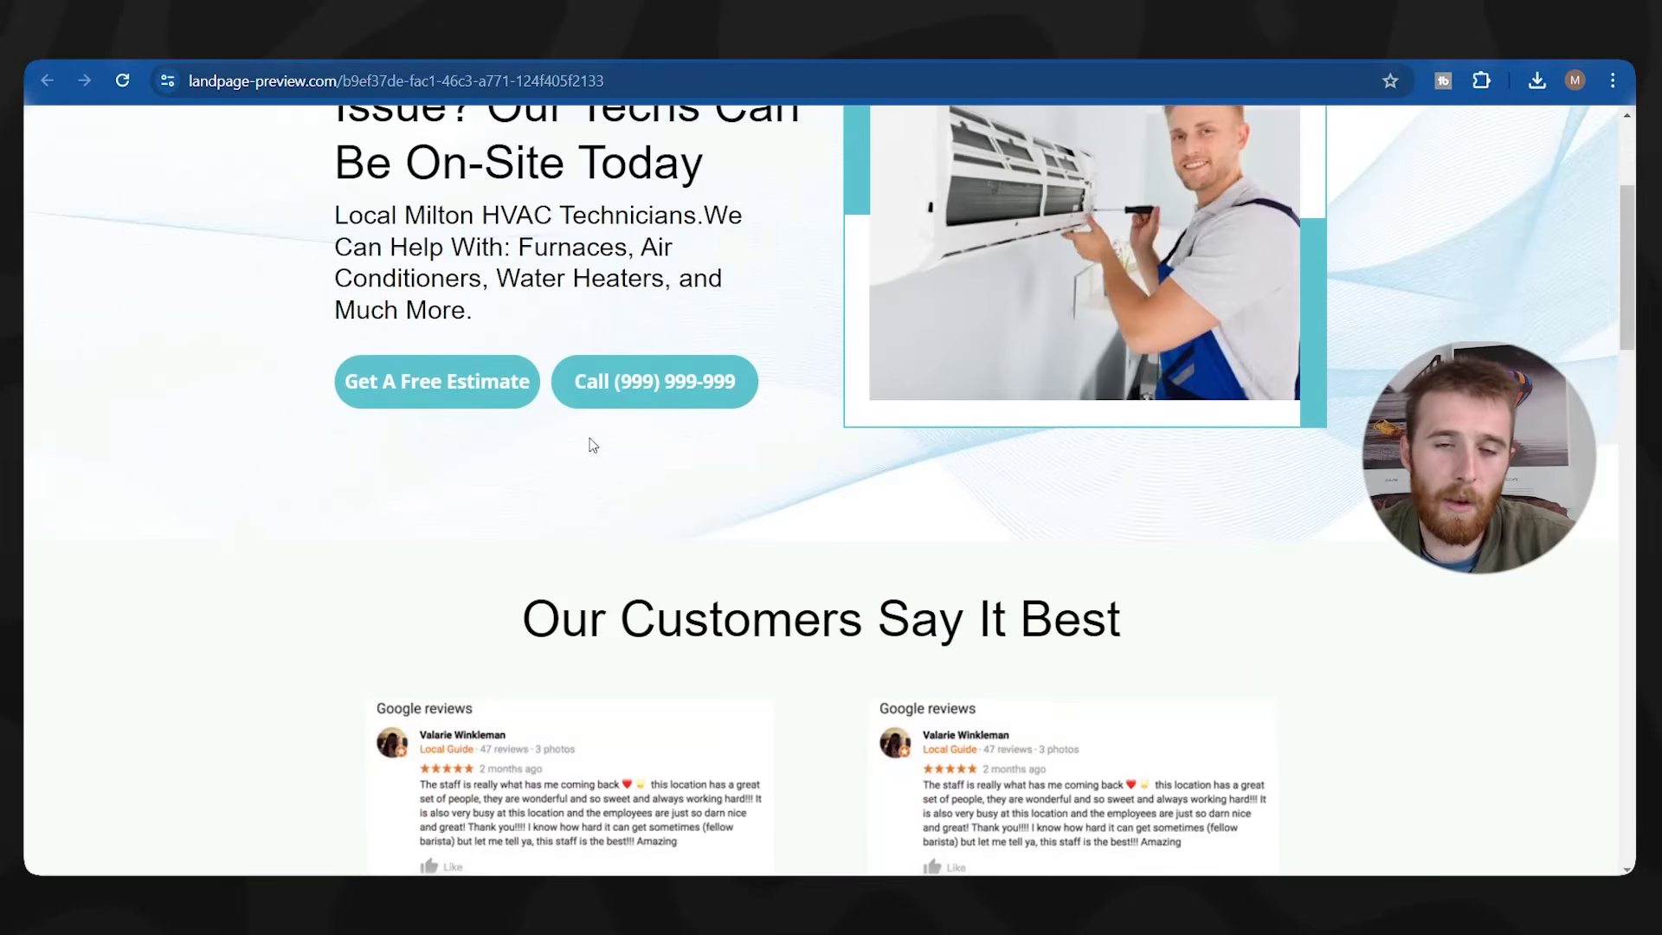
{"action": "scroll", "coordinate": [670, 443], "scroll_direction": "down", "scroll_amount": 13}
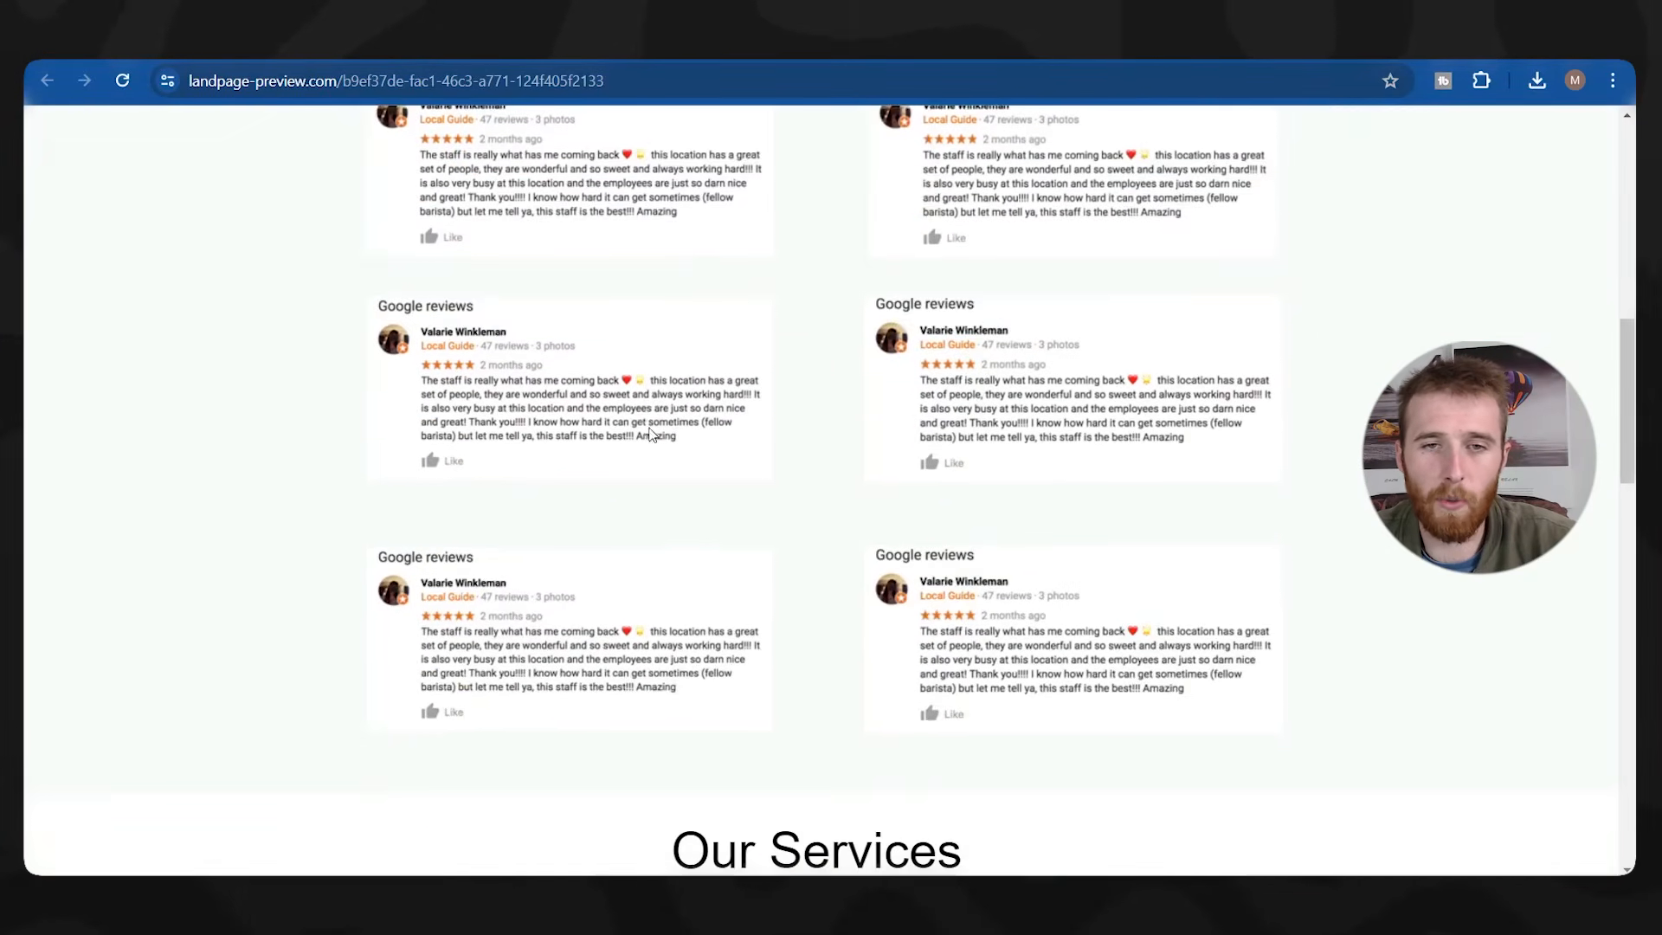
{"action": "scroll", "coordinate": [670, 443], "scroll_direction": "down", "scroll_amount": 7}
{"action": "scroll", "coordinate": [824, 438], "scroll_direction": "up", "scroll_amount": 5}
{"action": "scroll", "coordinate": [824, 438], "scroll_direction": "up", "scroll_amount": 15}
{"action": "key", "text": "ctrl+shift+Tab"}
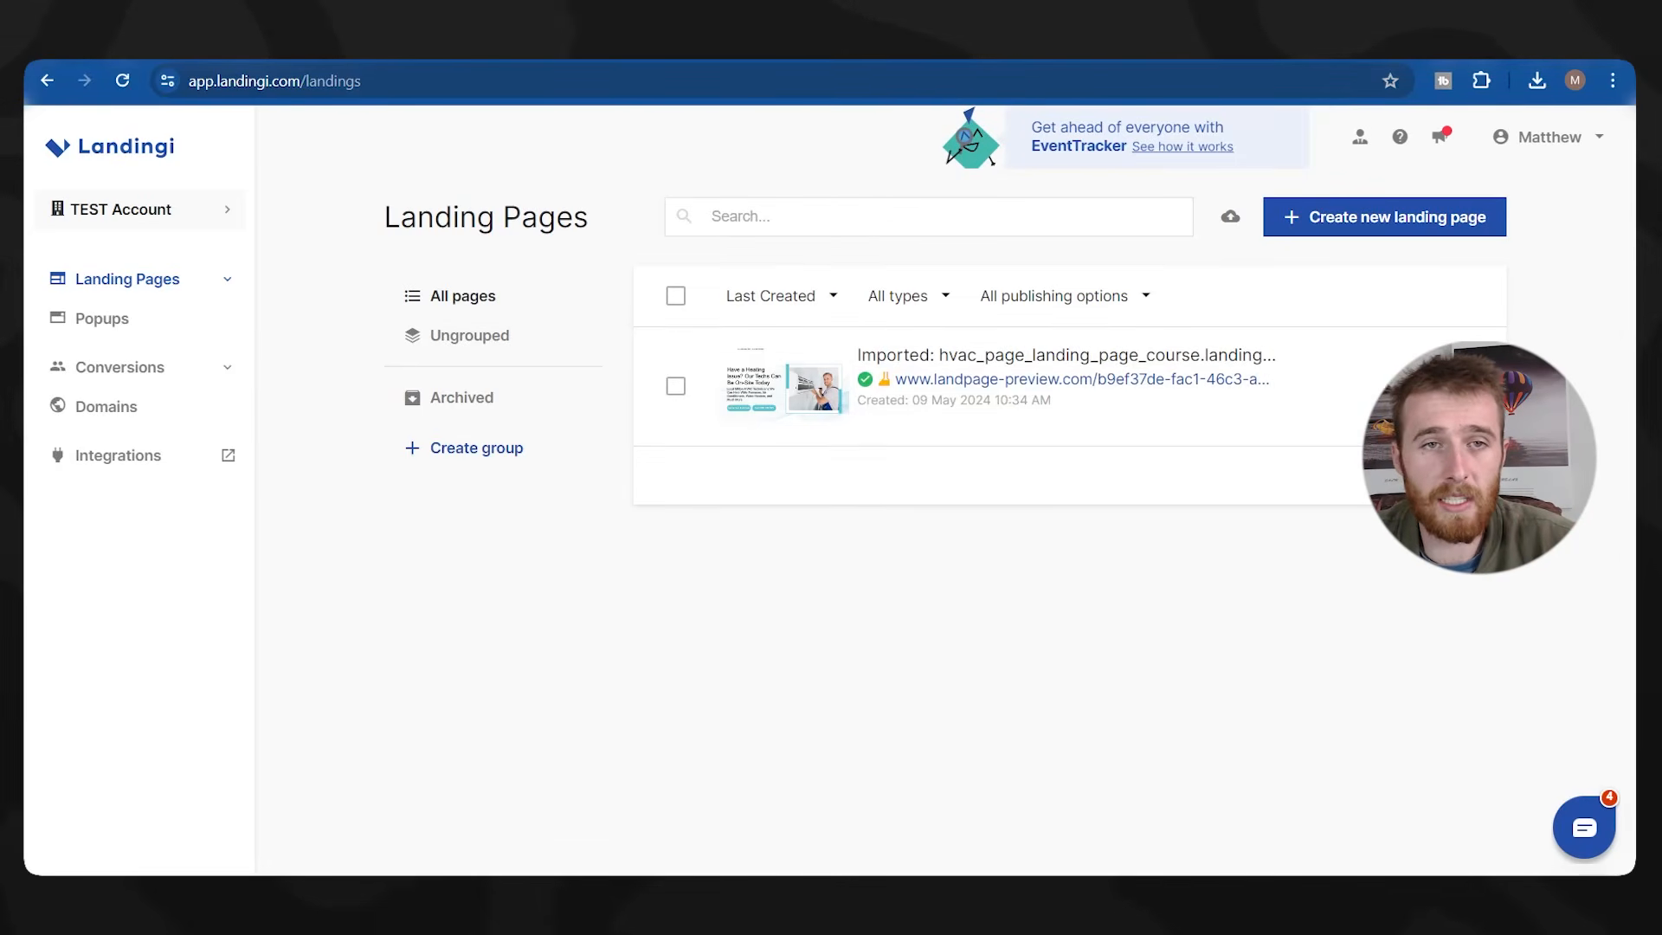
{"action": "key", "text": "ctrl+Tab"}
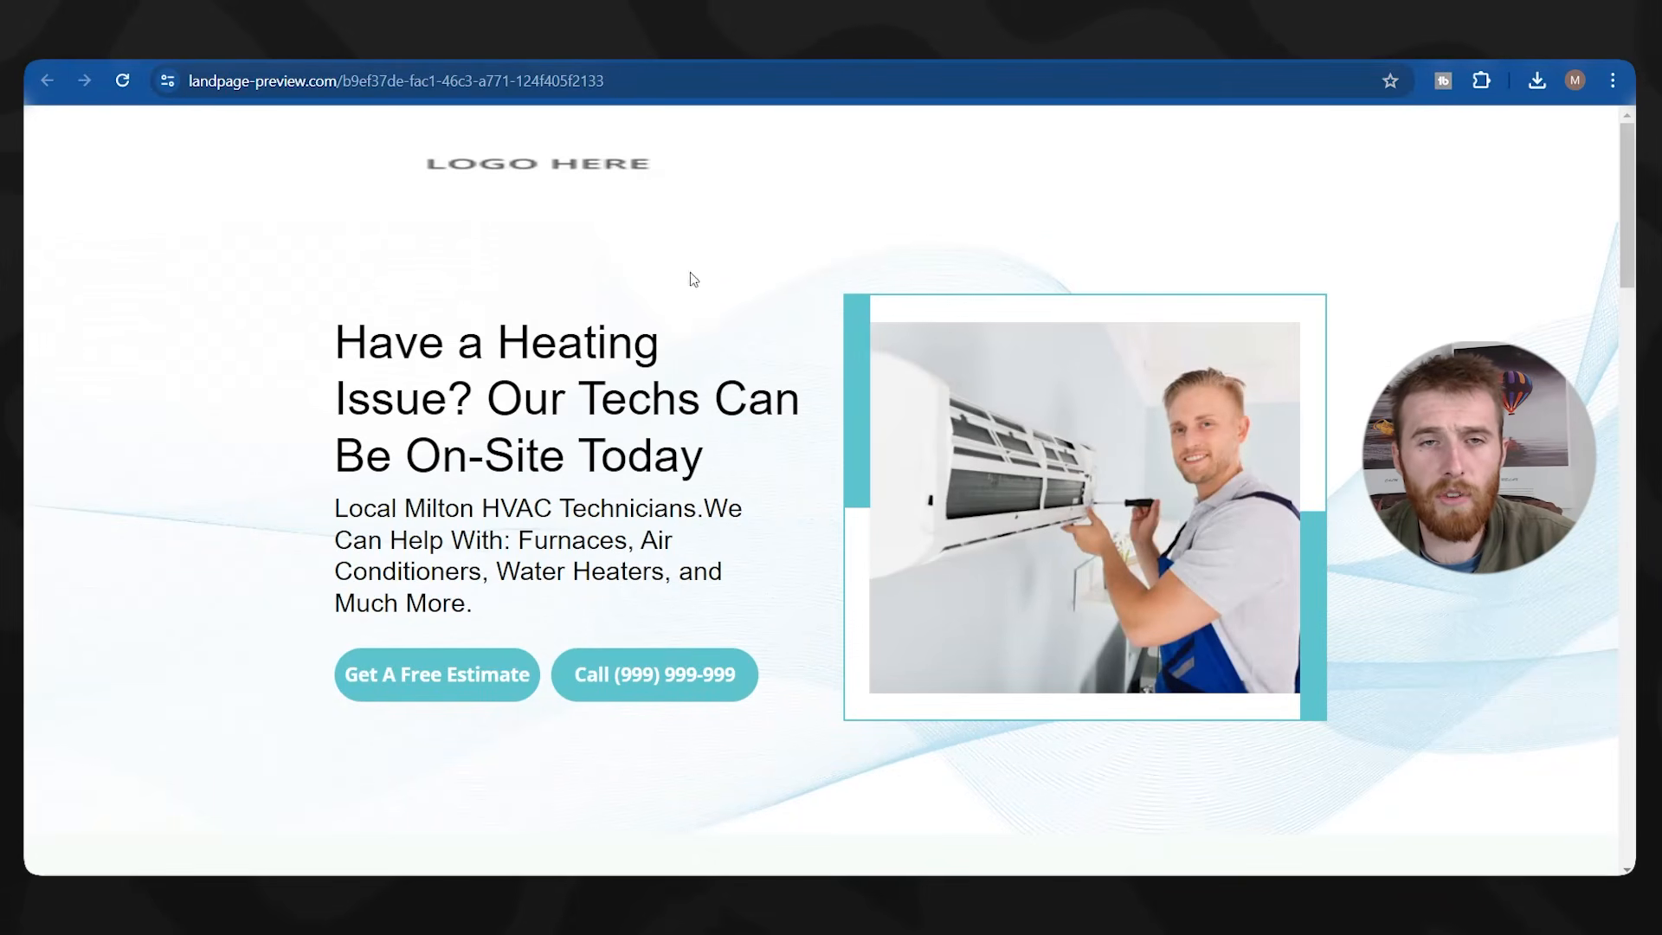
{"action": "scroll", "coordinate": [478, 249], "scroll_direction": "down", "scroll_amount": 1}
{"action": "scroll", "coordinate": [679, 363], "scroll_direction": "down", "scroll_amount": 3}
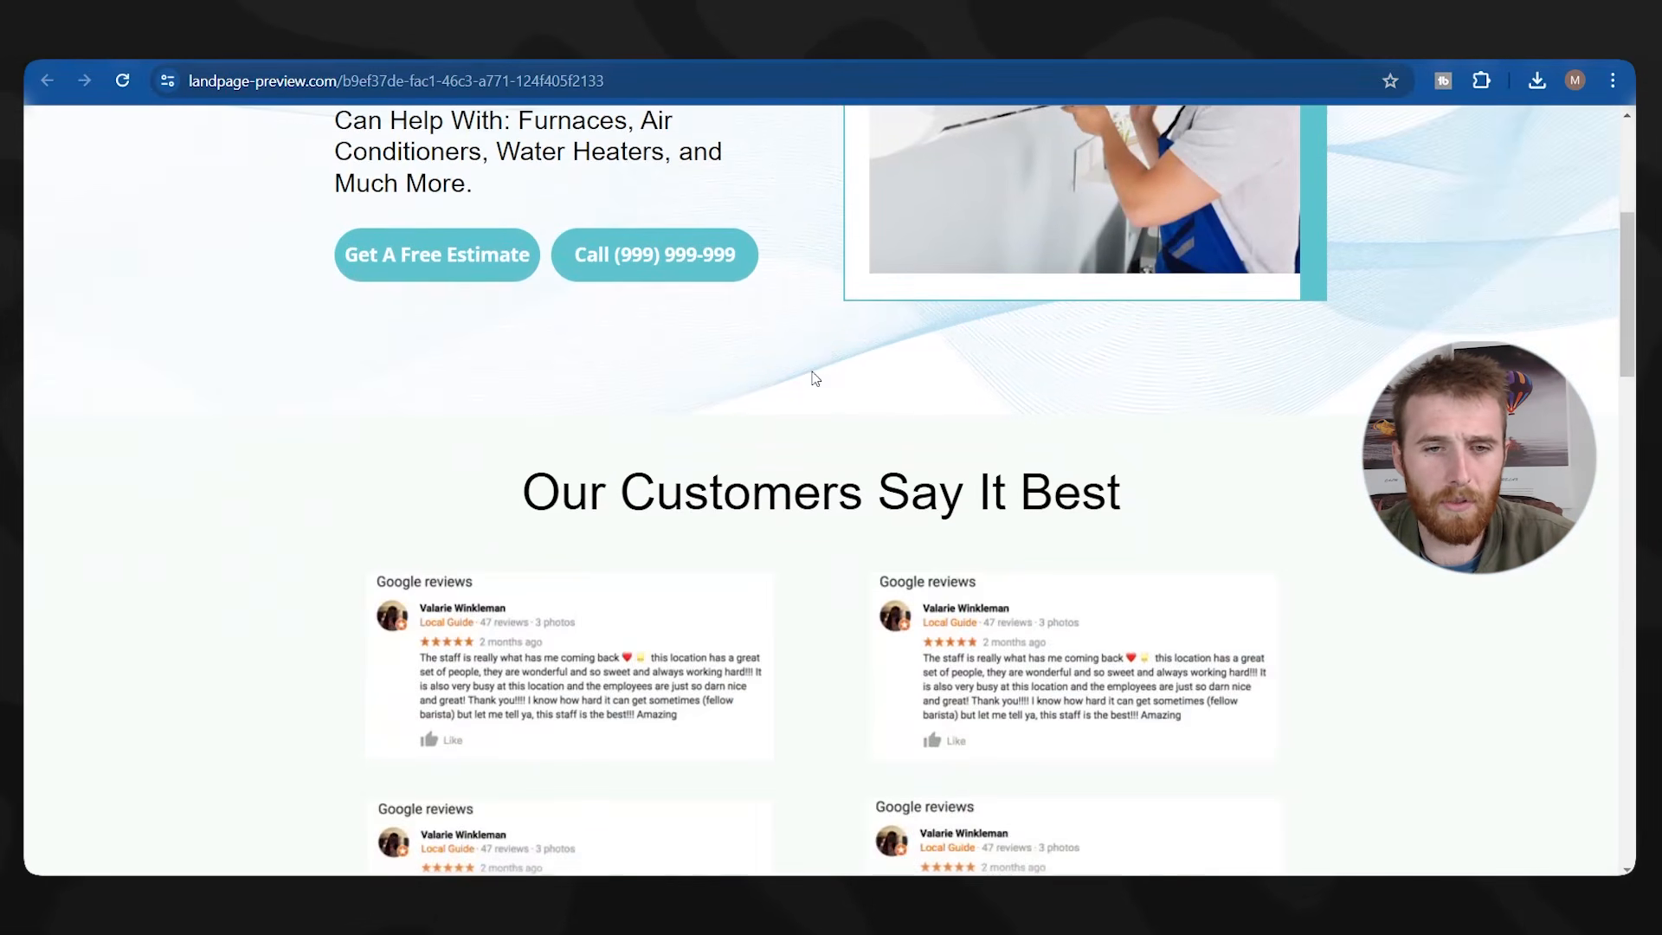
{"action": "scroll", "coordinate": [1140, 394], "scroll_direction": "up", "scroll_amount": 4}
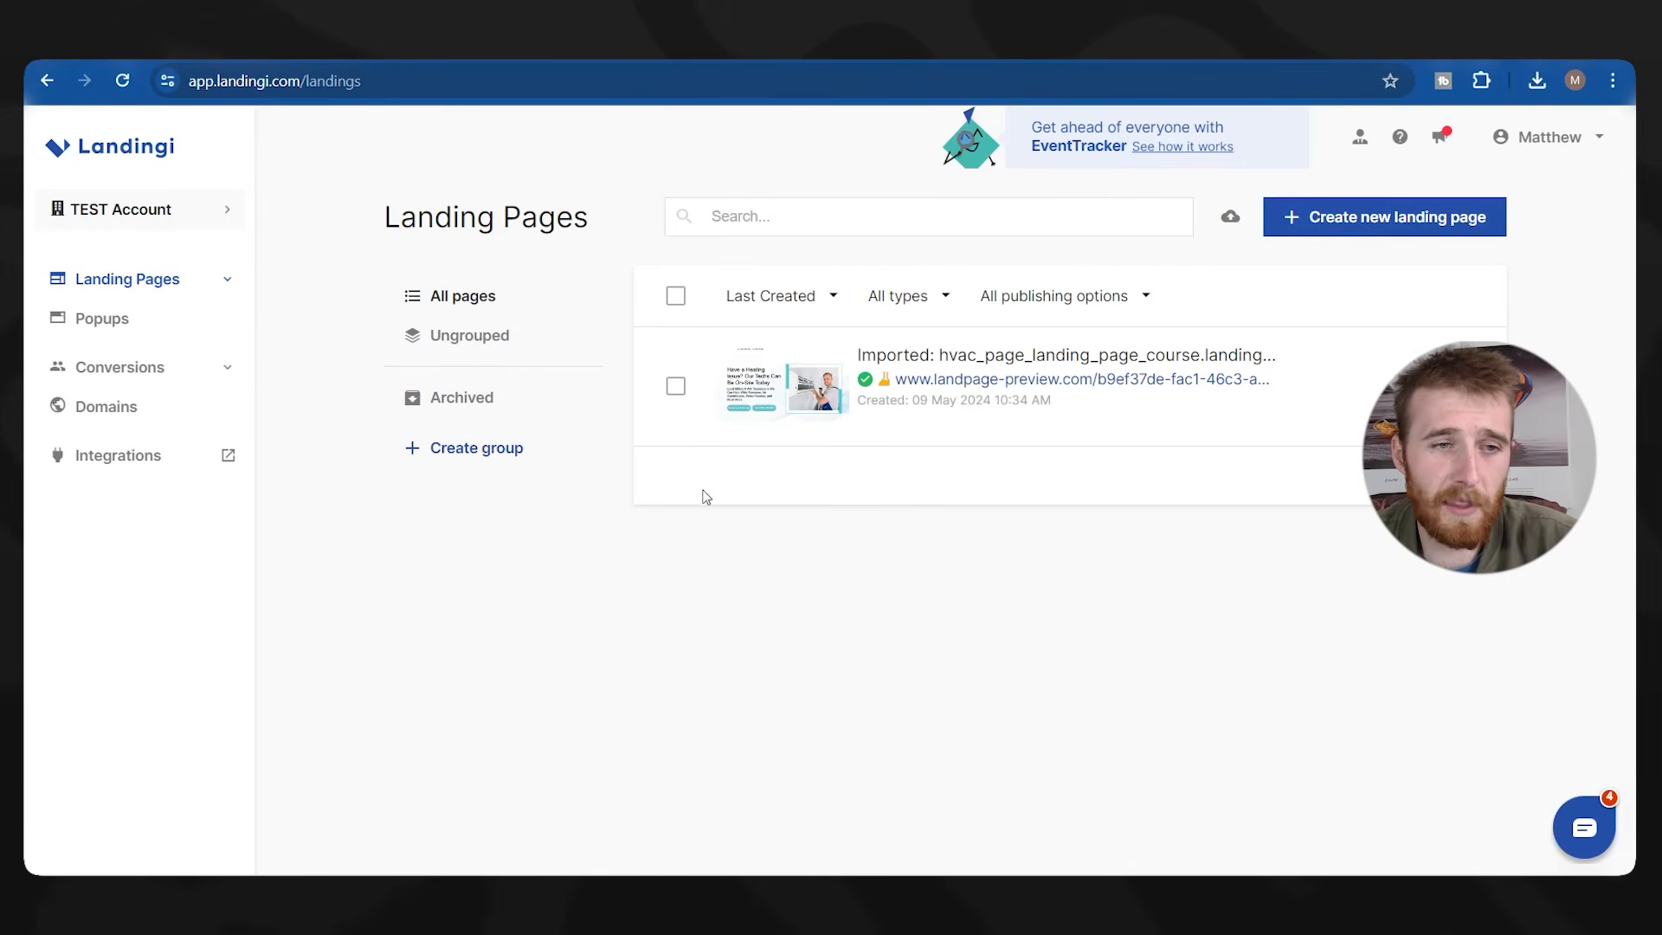
Create a page named 'Solar Company' from the E-book Wireframe simple template.
{"action": "left_click", "coordinate": [1379, 216]}
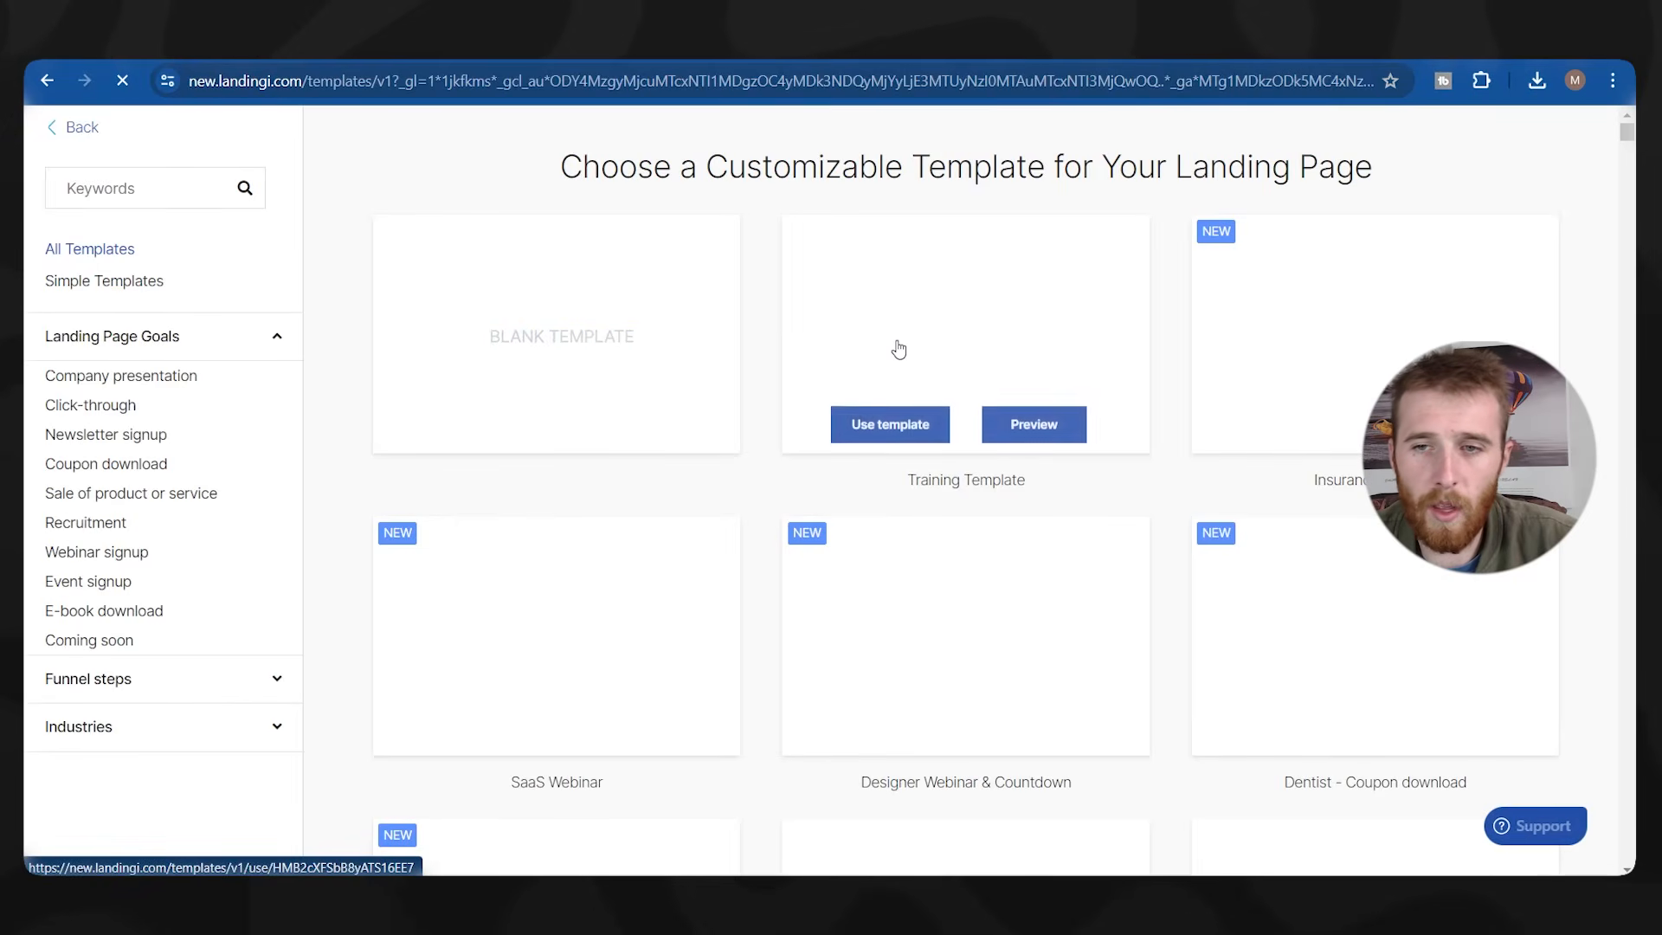
{"action": "left_click", "coordinate": [136, 290]}
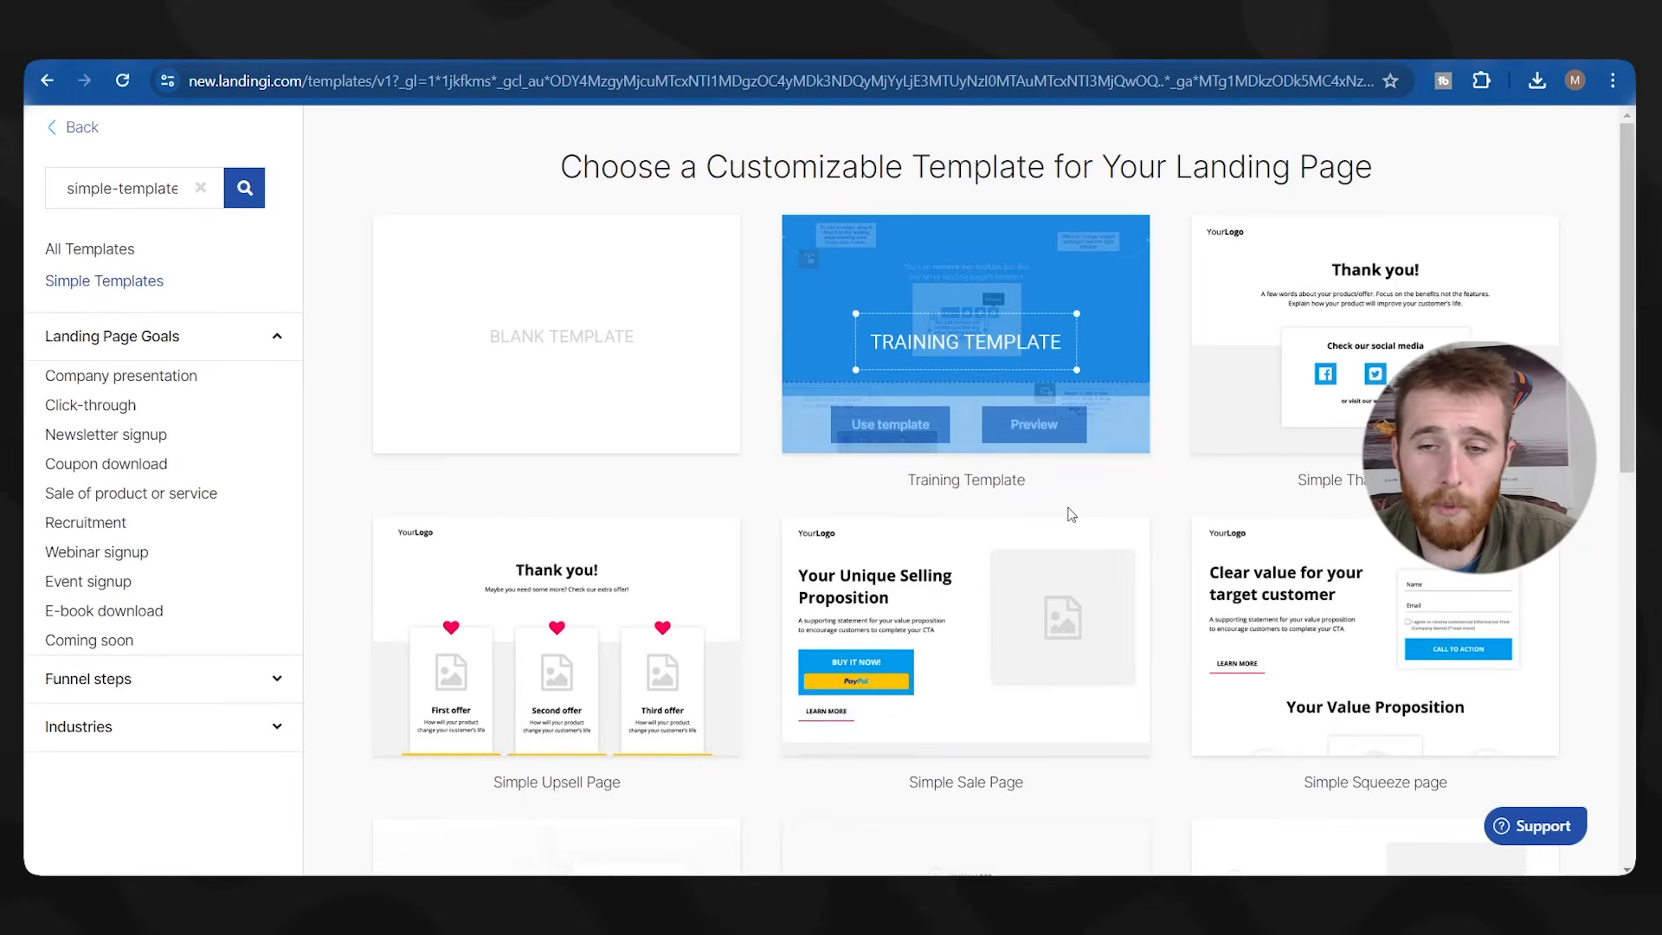
{"action": "scroll", "coordinate": [1169, 481], "scroll_direction": "down", "scroll_amount": 3}
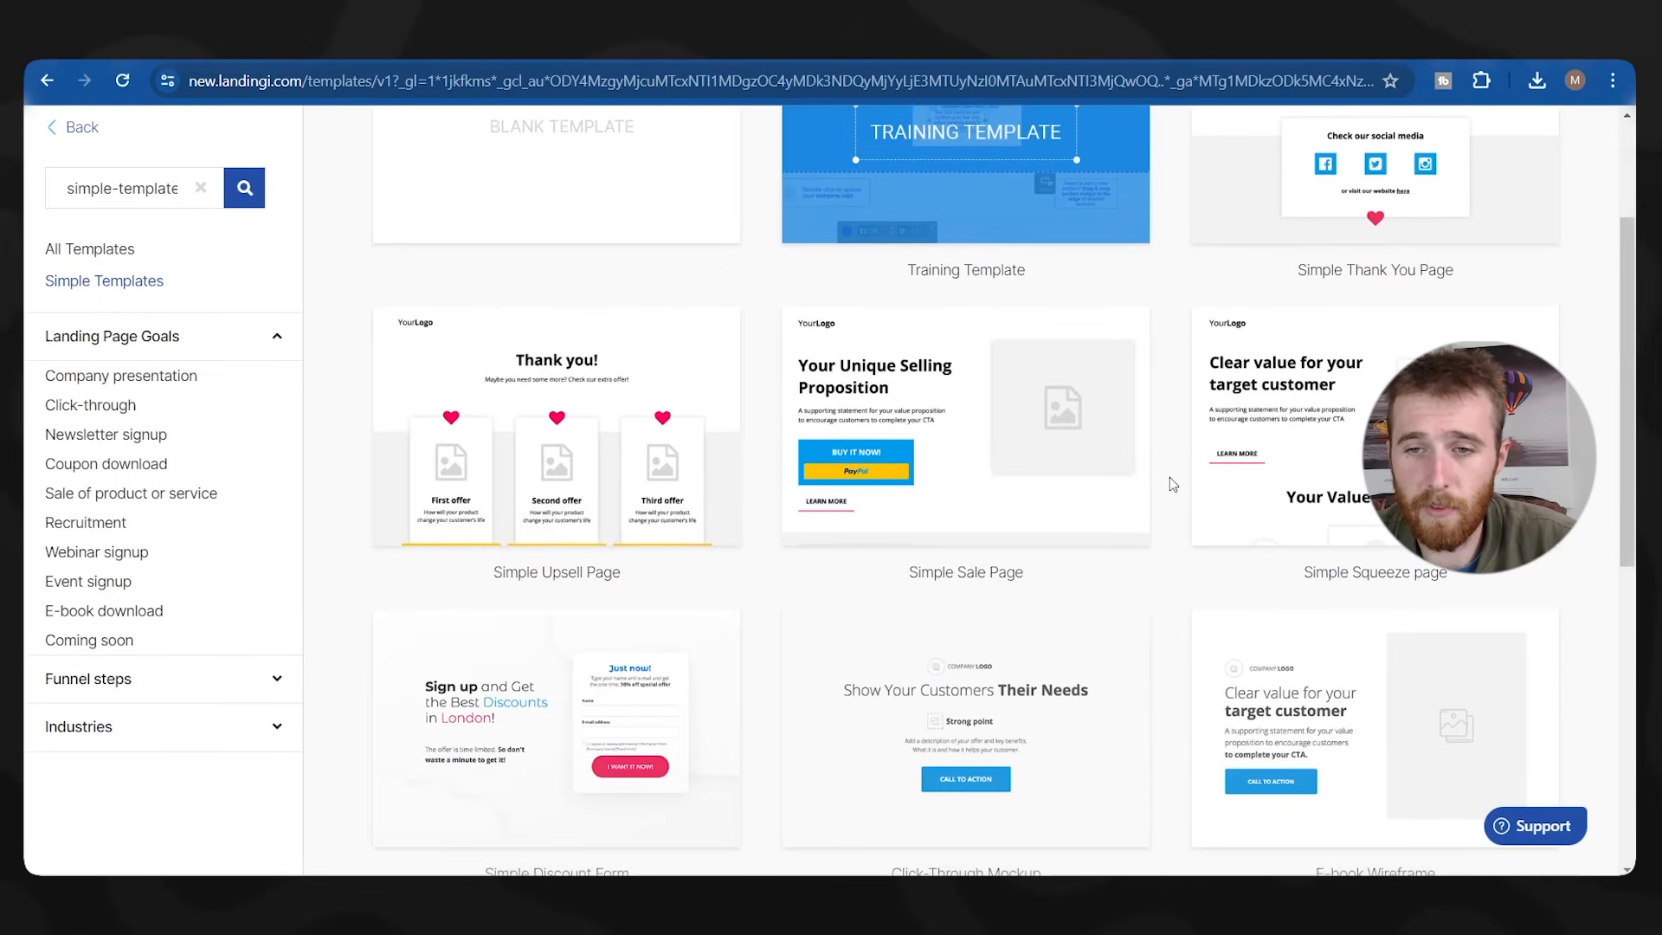
{"action": "scroll", "coordinate": [1170, 482], "scroll_direction": "down", "scroll_amount": 3}
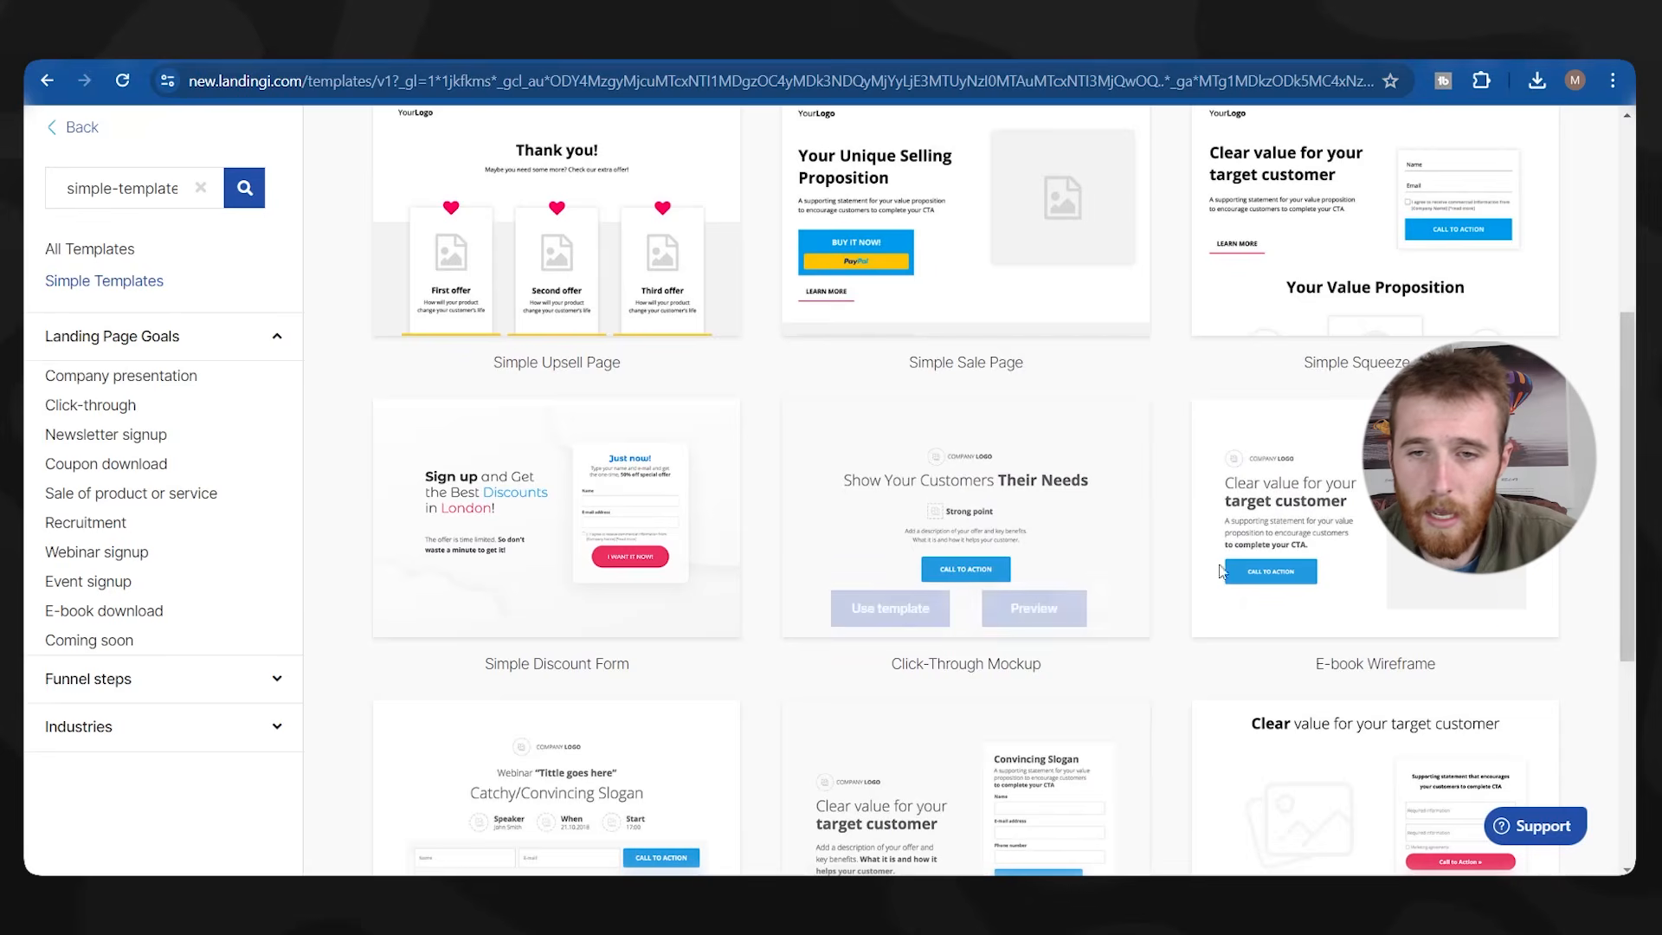
{"action": "scroll", "coordinate": [1237, 536], "scroll_direction": "down", "scroll_amount": 2}
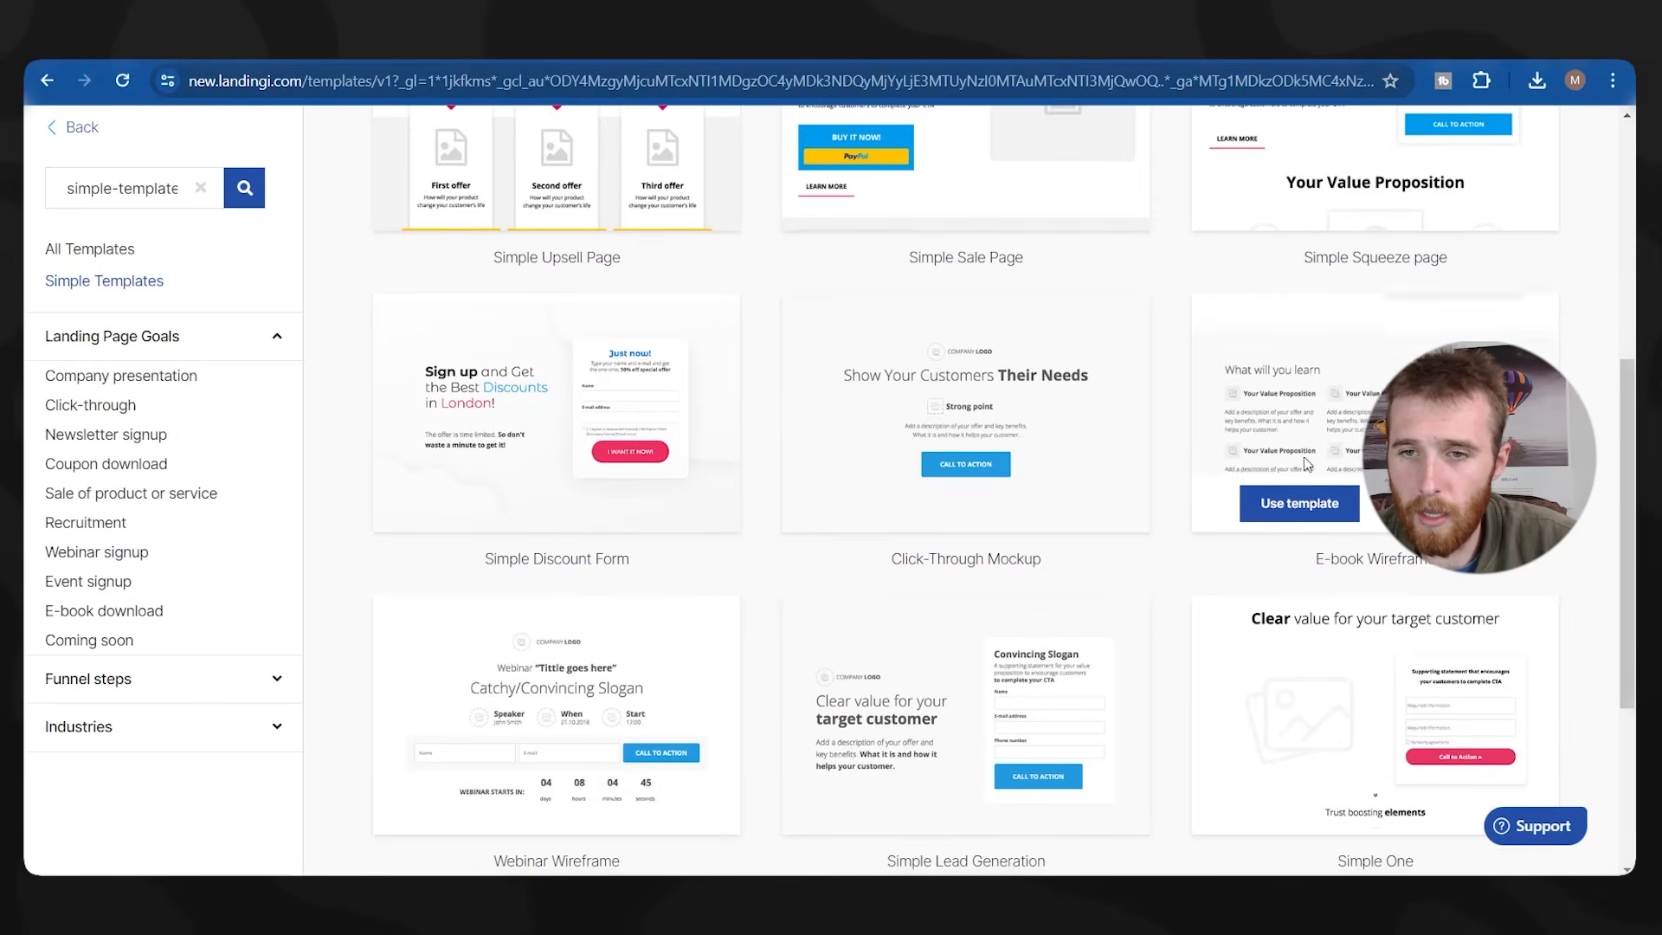
{"action": "left_click", "coordinate": [1309, 463]}
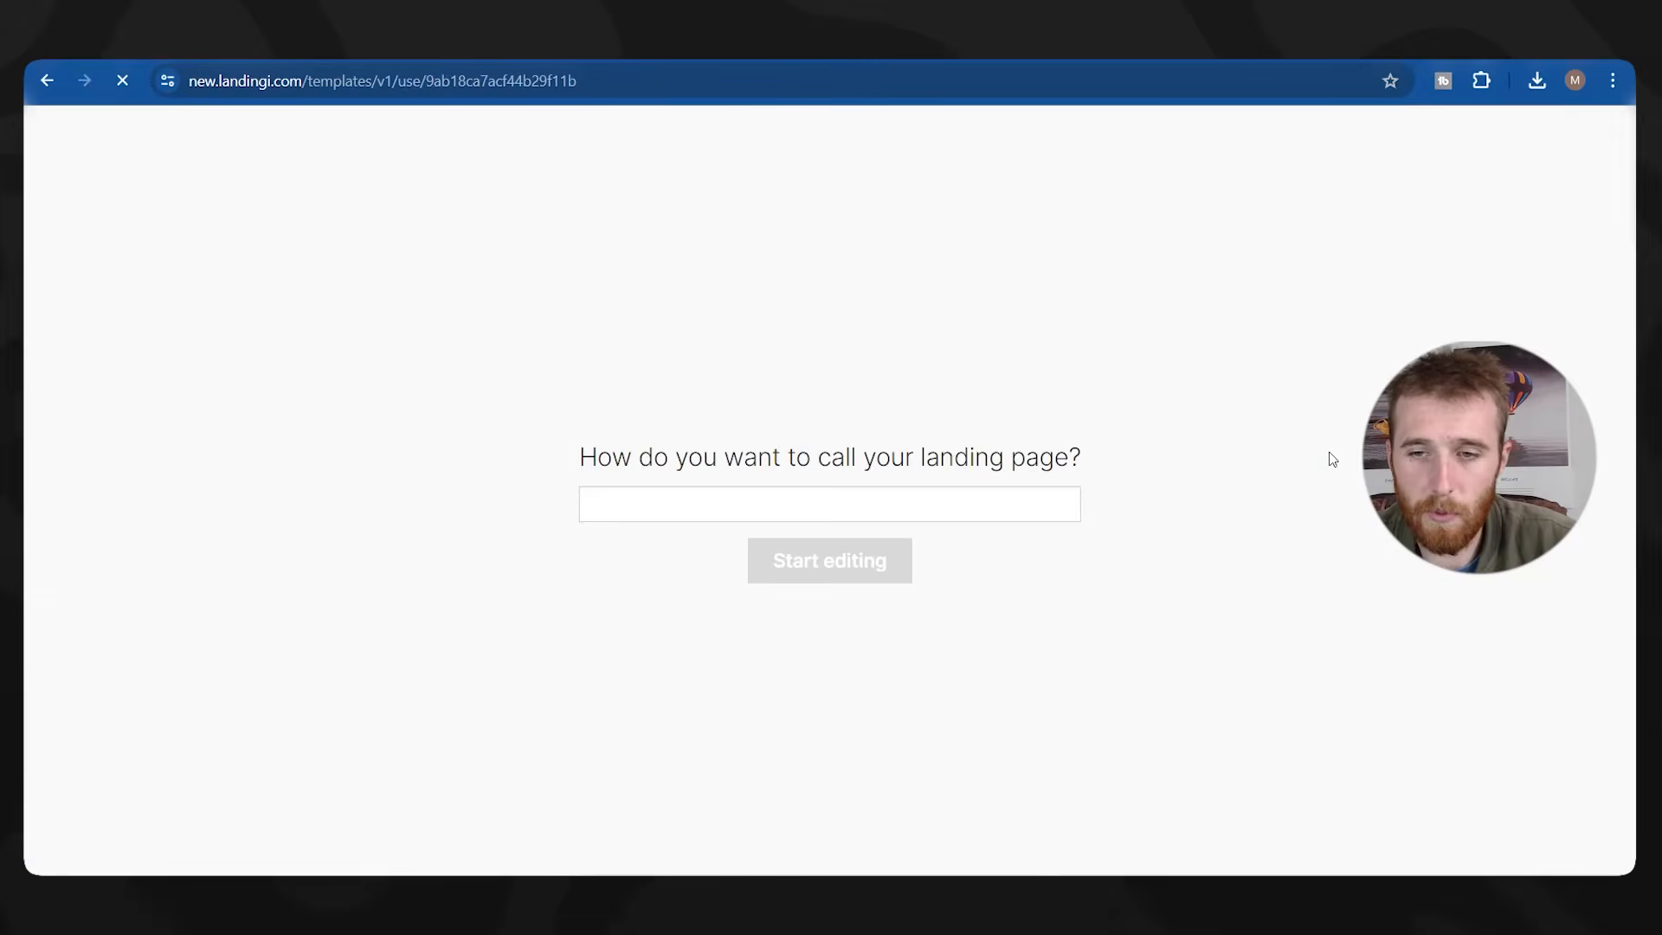
{"action": "type", "text": "Solar Company"}
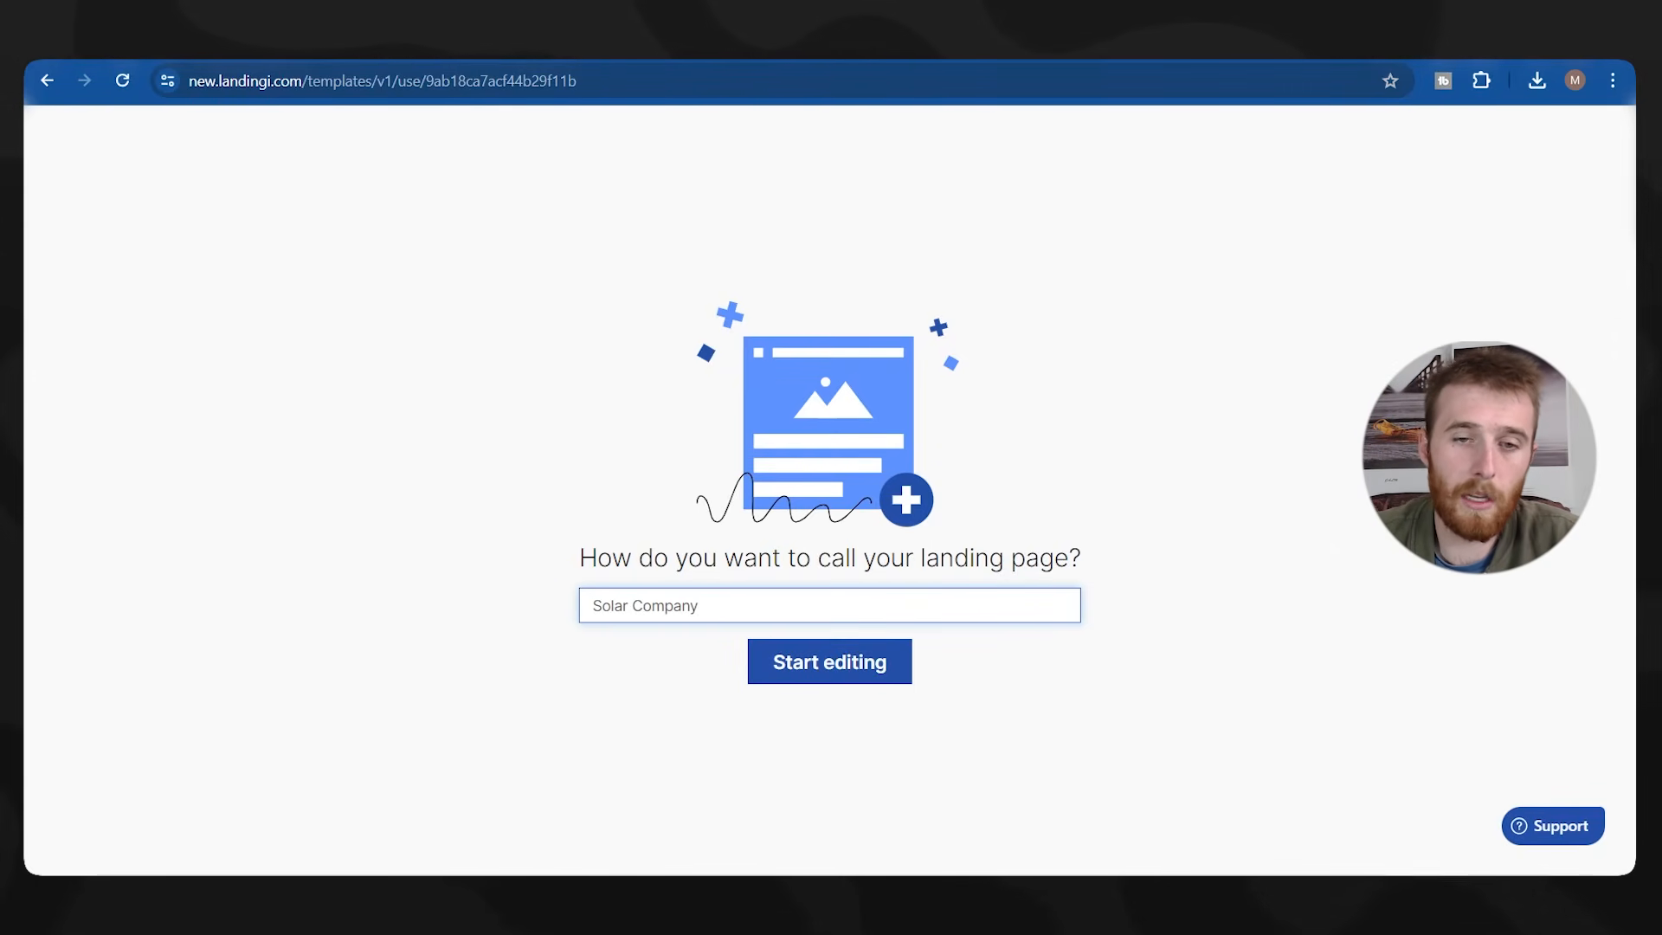
{"action": "key", "text": "Return"}
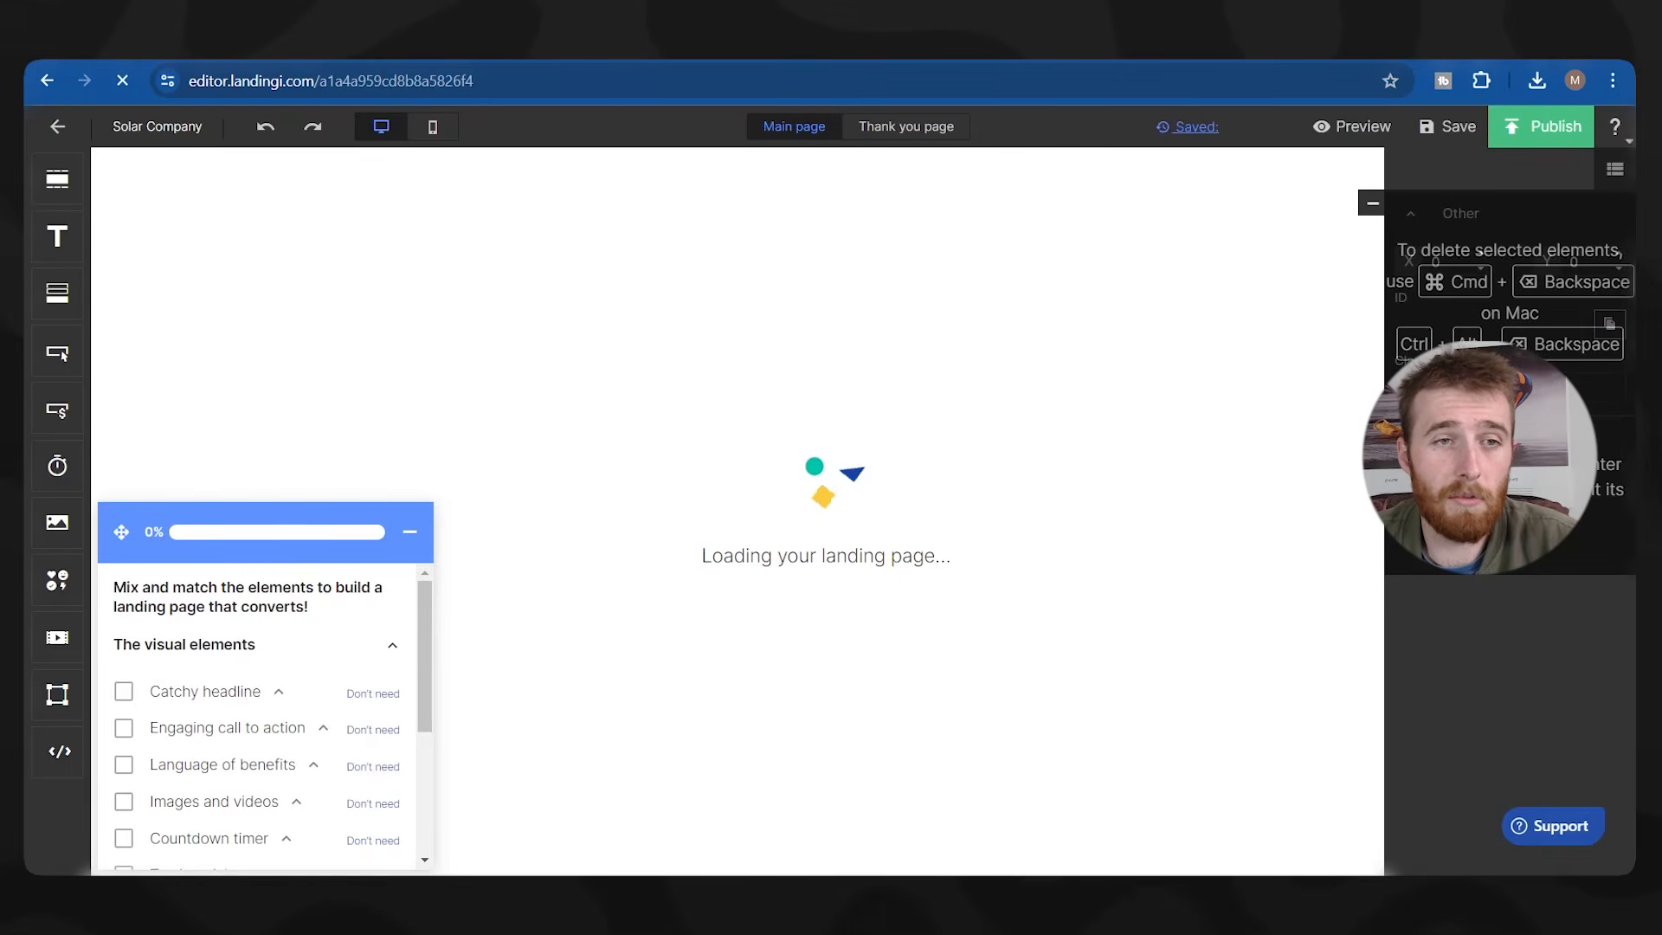
Make the CALL TO ACTION button narrower and relabel it 'Get A Quote'.
{"action": "left_click", "coordinate": [406, 530]}
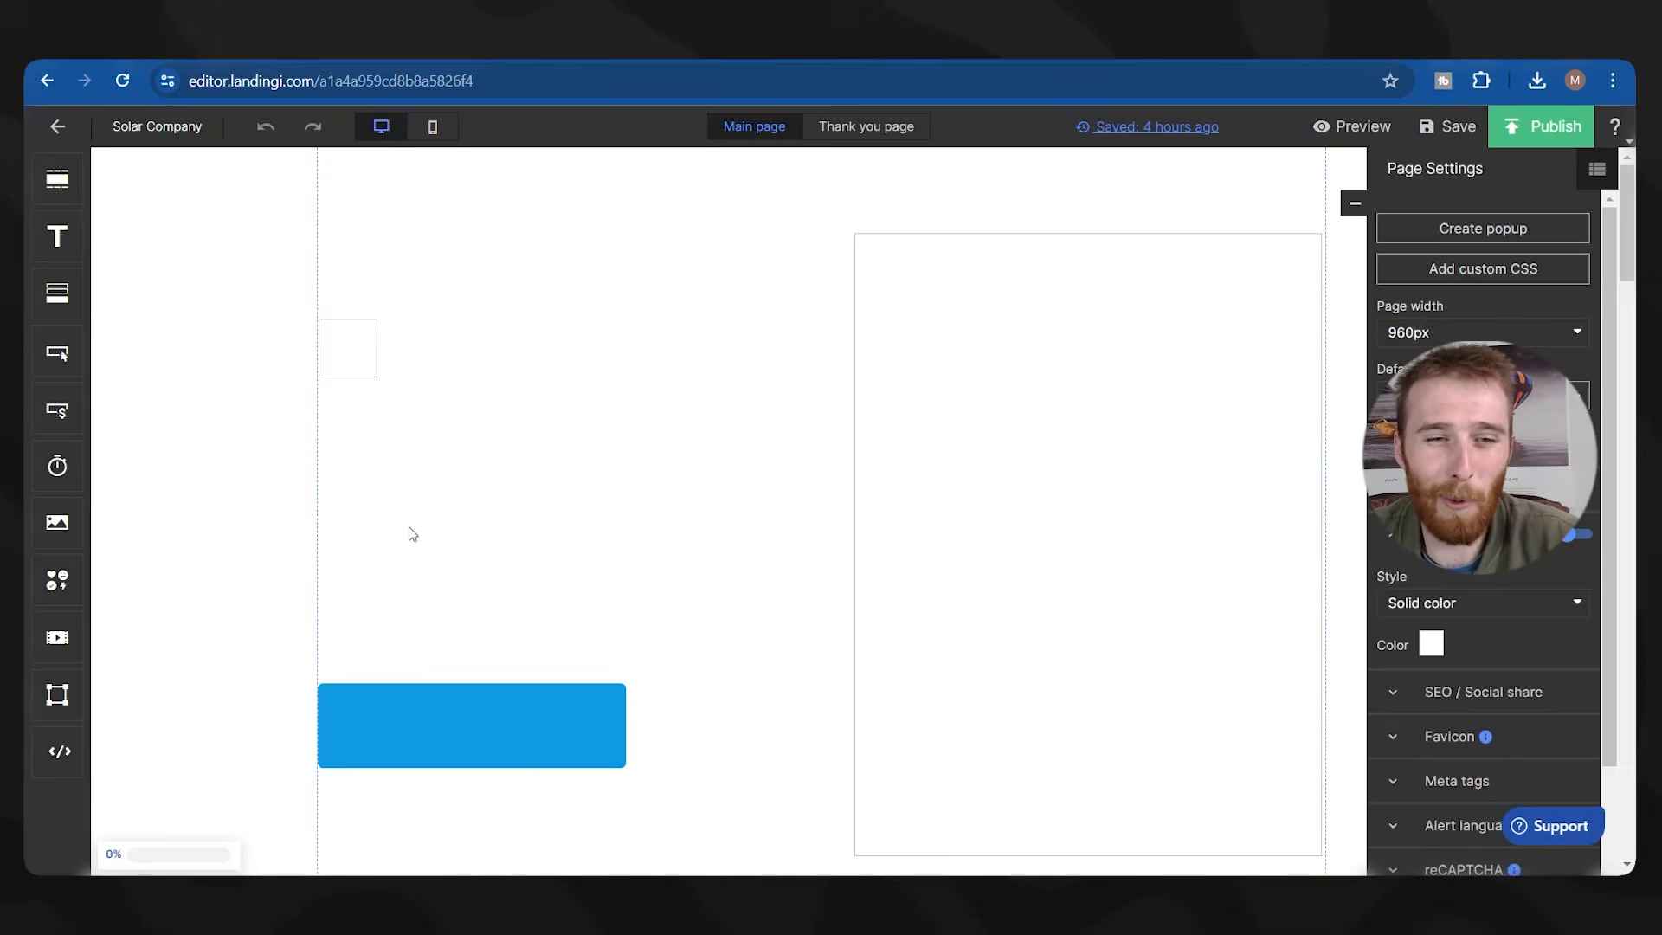
{"action": "scroll", "coordinate": [681, 436], "scroll_direction": "down", "scroll_amount": 1}
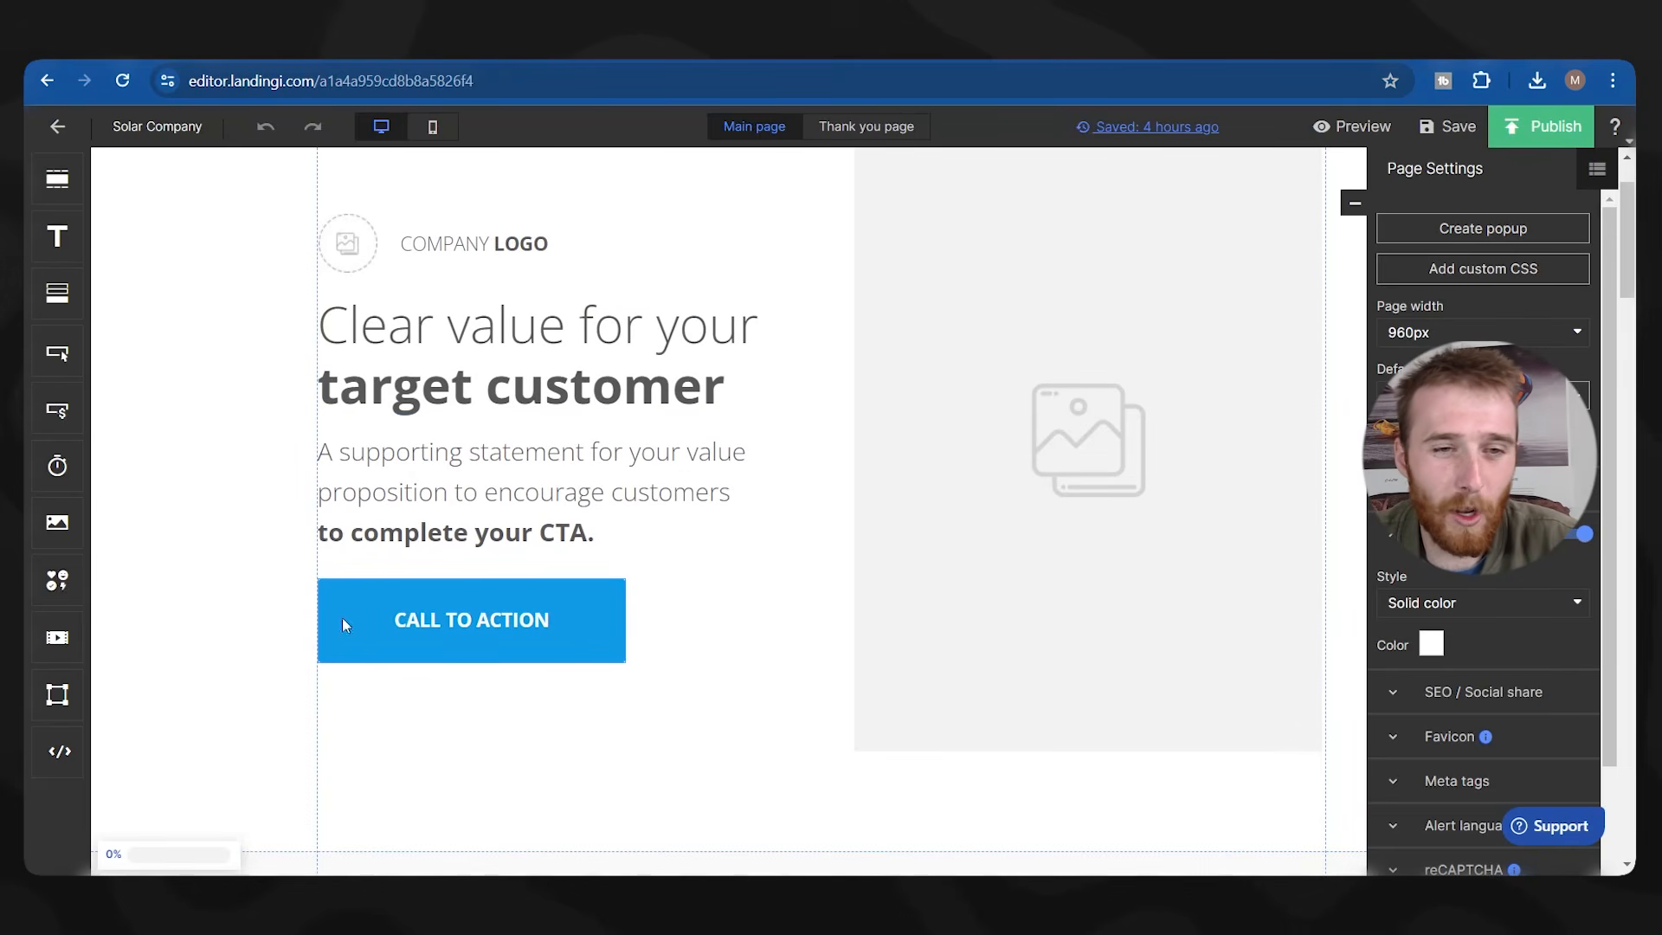
{"action": "left_click", "coordinate": [445, 620]}
{"action": "left_click_drag", "start_coordinate": [624, 577], "coordinate": [545, 600]}
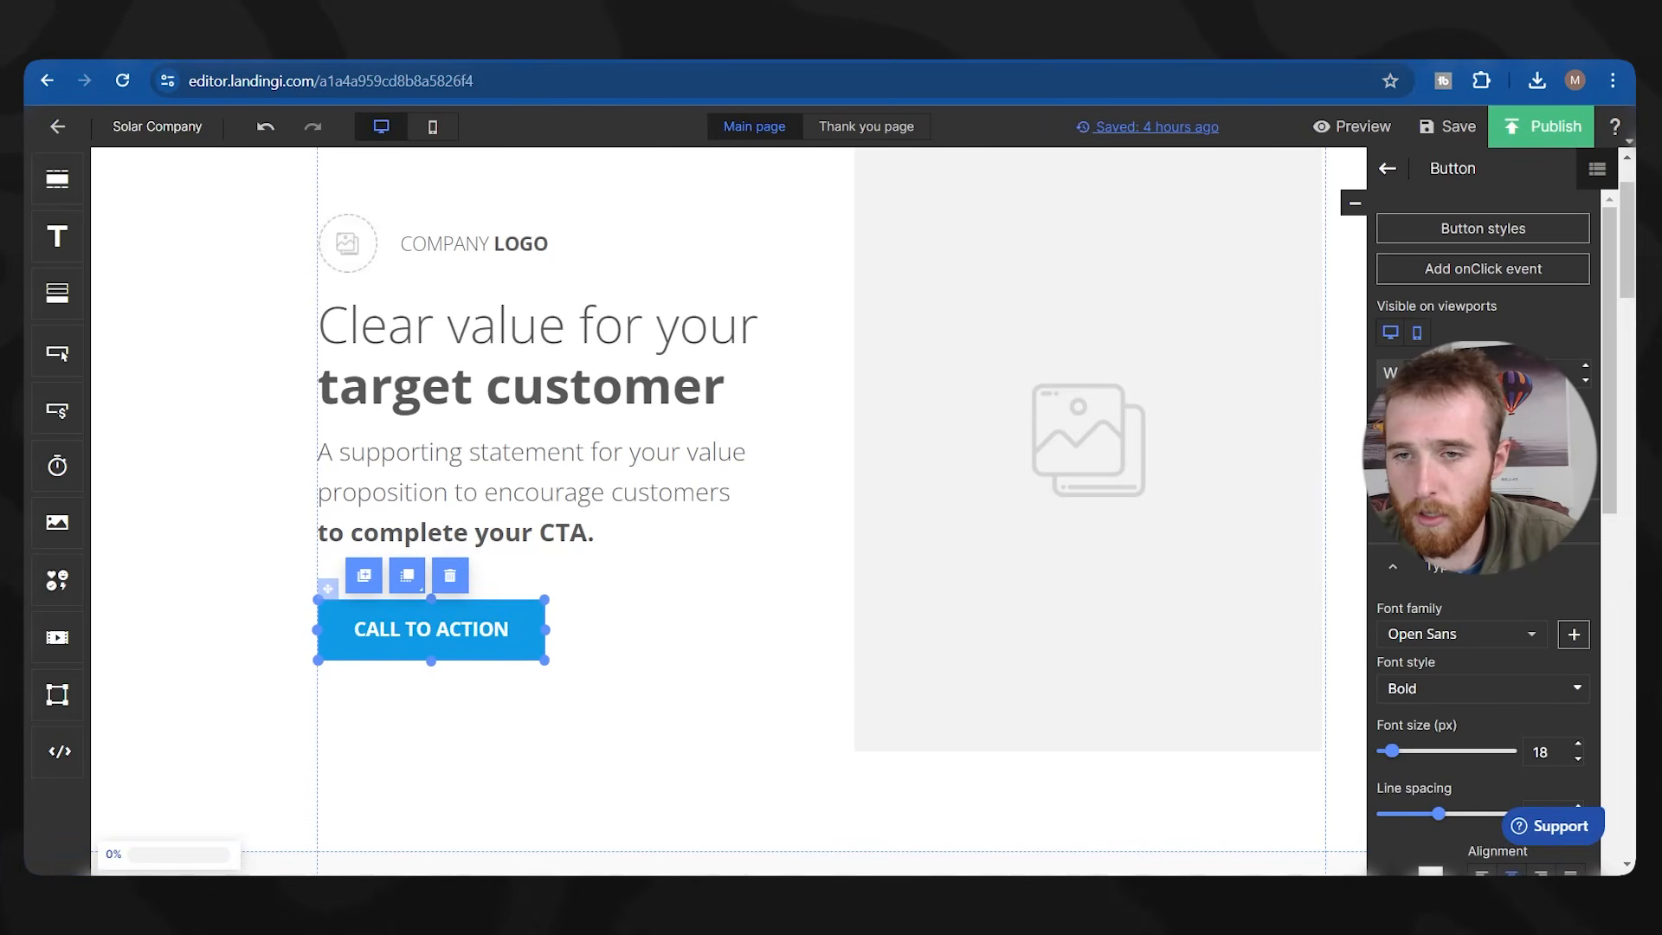
{"action": "type", "text": "Get A Quote"}
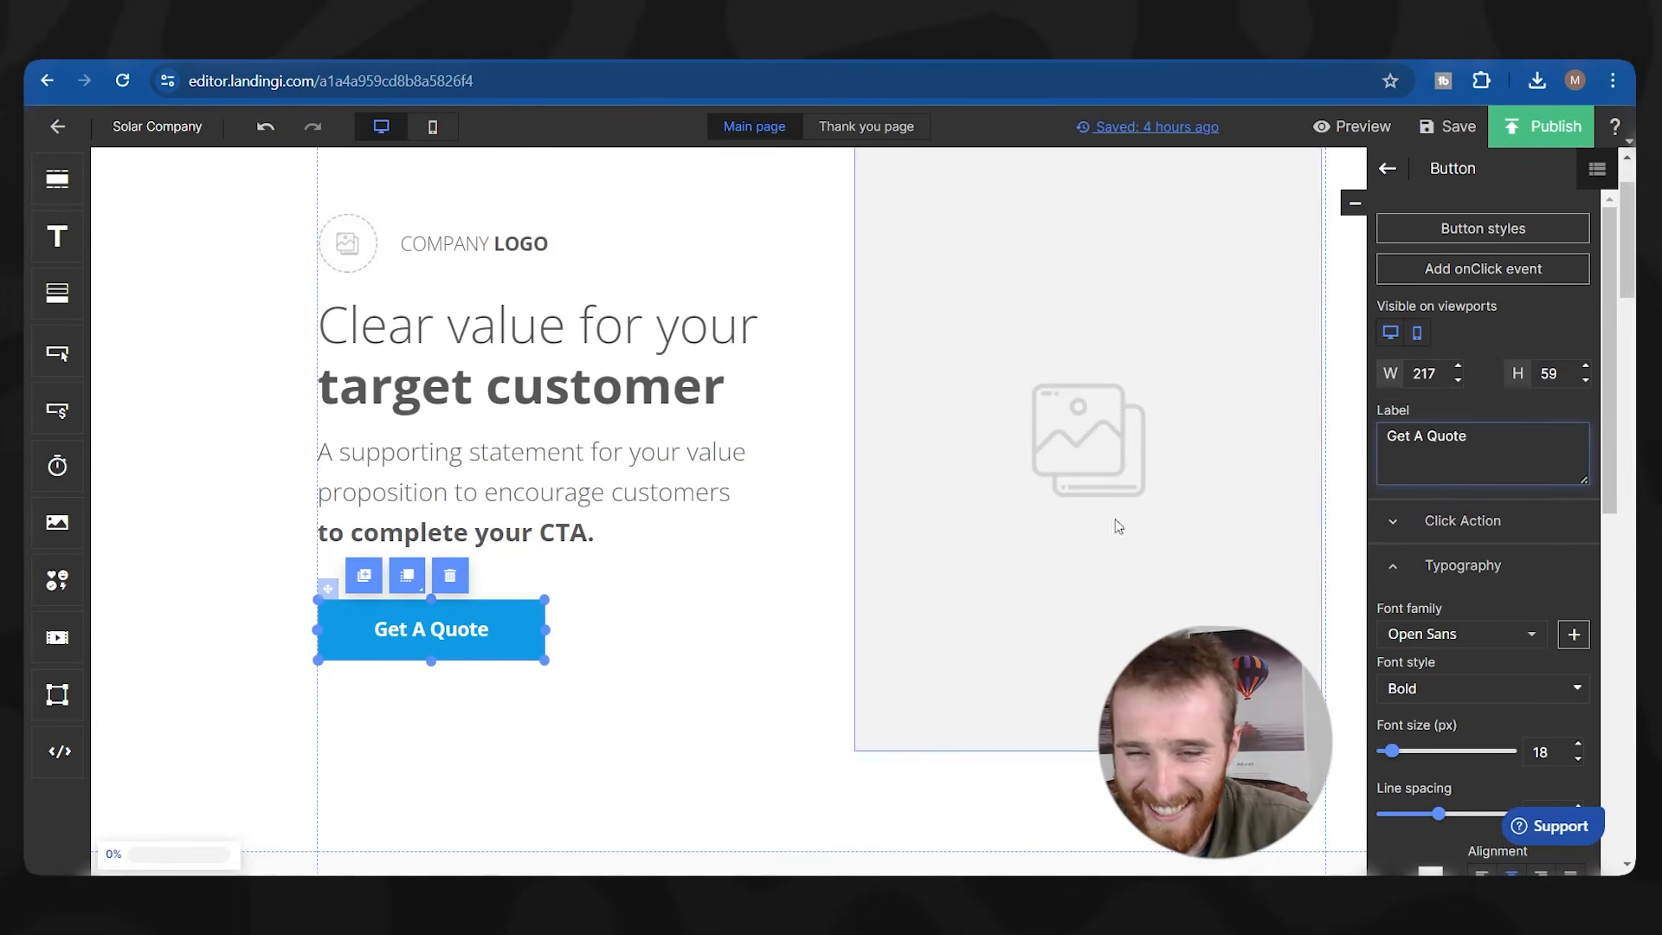
Set the button's rounded-corner radius to 50 and paste a duplicate of it.
{"action": "scroll", "coordinate": [686, 600], "scroll_direction": "down", "scroll_amount": 1}
{"action": "scroll", "coordinate": [686, 601], "scroll_direction": "up", "scroll_amount": 1}
{"action": "scroll", "coordinate": [1485, 634], "scroll_direction": "down", "scroll_amount": 3}
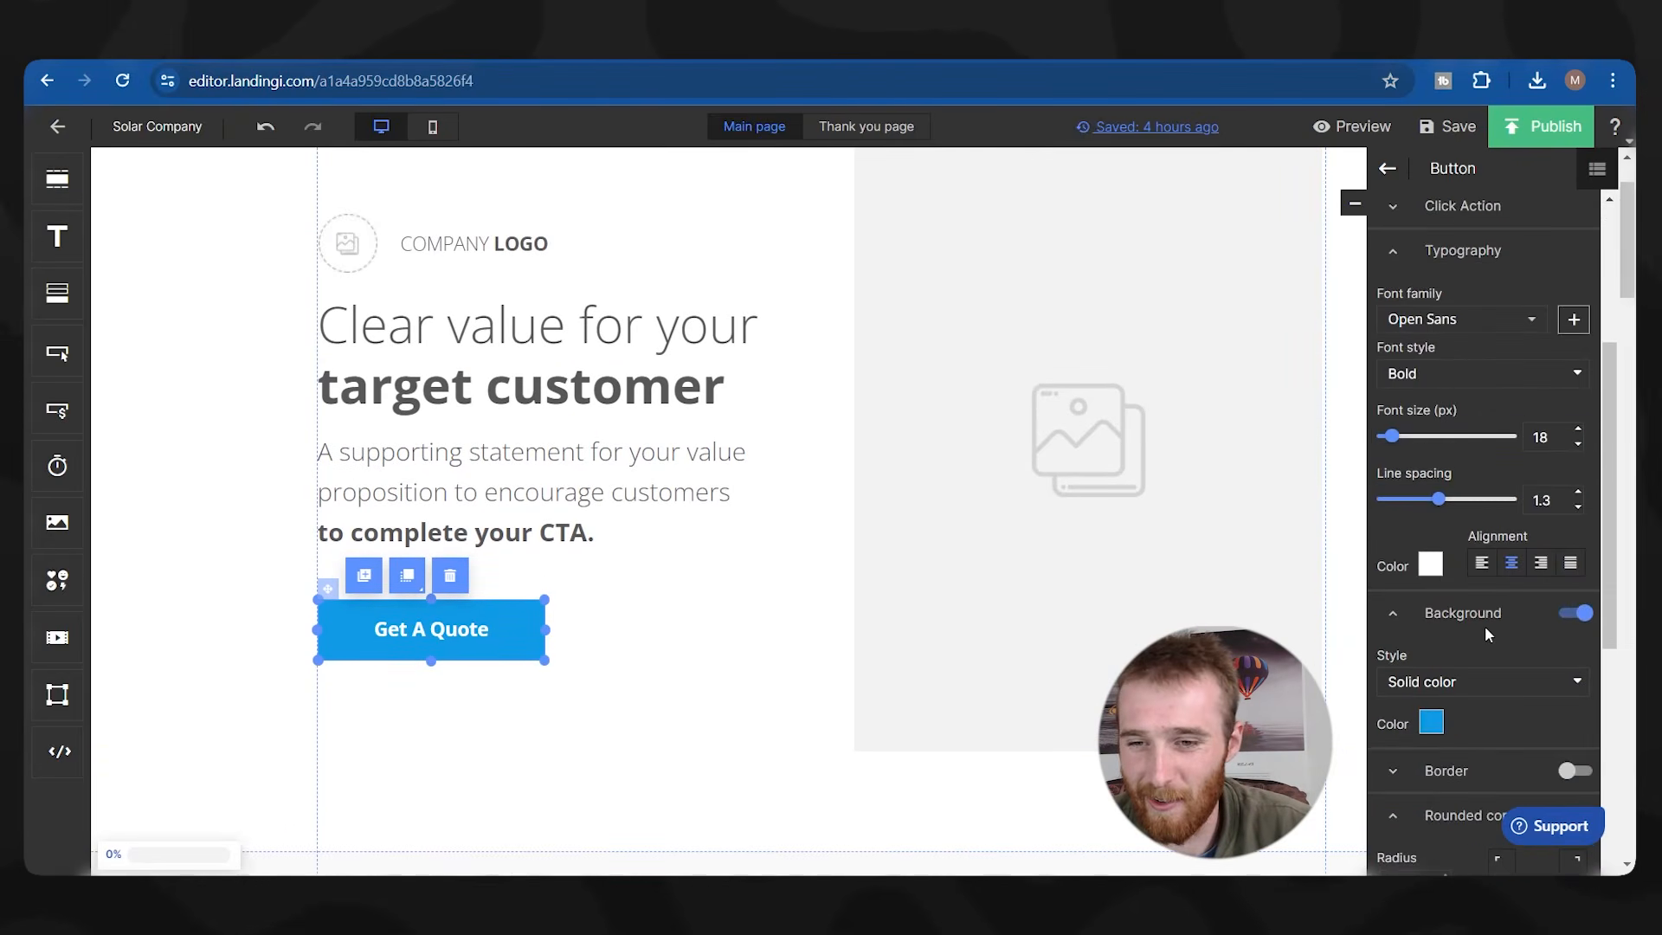
{"action": "scroll", "coordinate": [1486, 634], "scroll_direction": "down", "scroll_amount": 3}
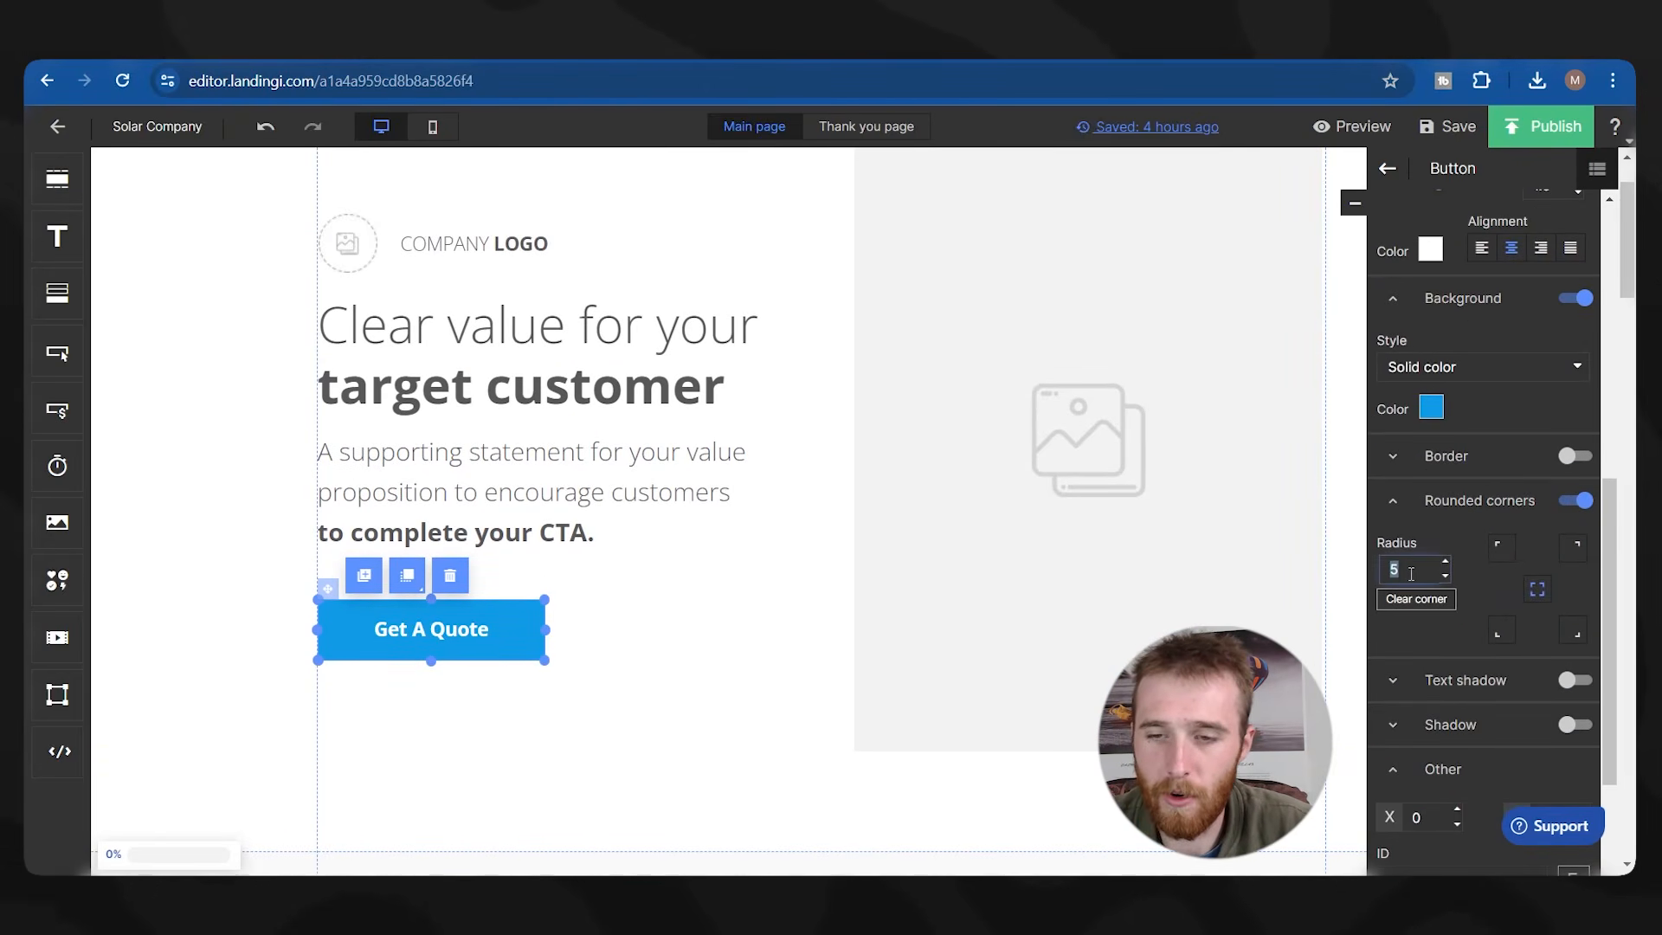
{"action": "type", "text": "50"}
{"action": "key", "text": "Return"}
{"action": "left_click", "coordinate": [726, 649]}
{"action": "left_click", "coordinate": [477, 649]}
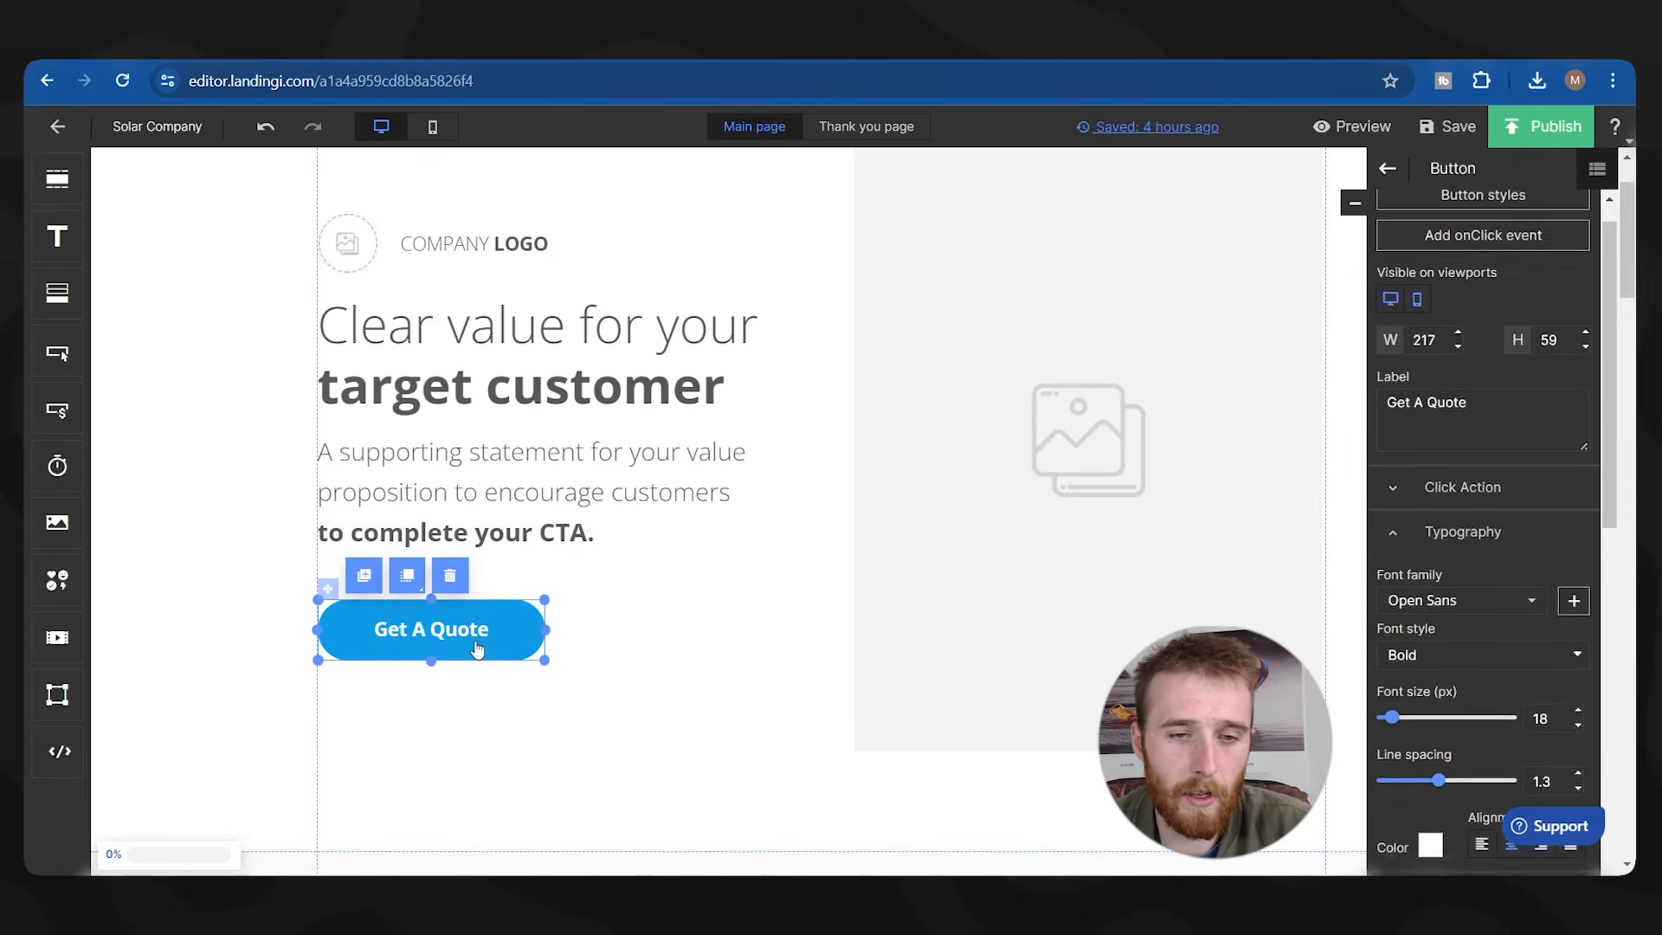
{"action": "key", "text": "ctrl+c"}
{"action": "key", "text": "ctrl+v"}
Place the duplicate beside Get A Quote, redirect it to the company's Tel: phone link, and relabel it Call.
{"action": "left_click_drag", "start_coordinate": [592, 673], "coordinate": [688, 640]}
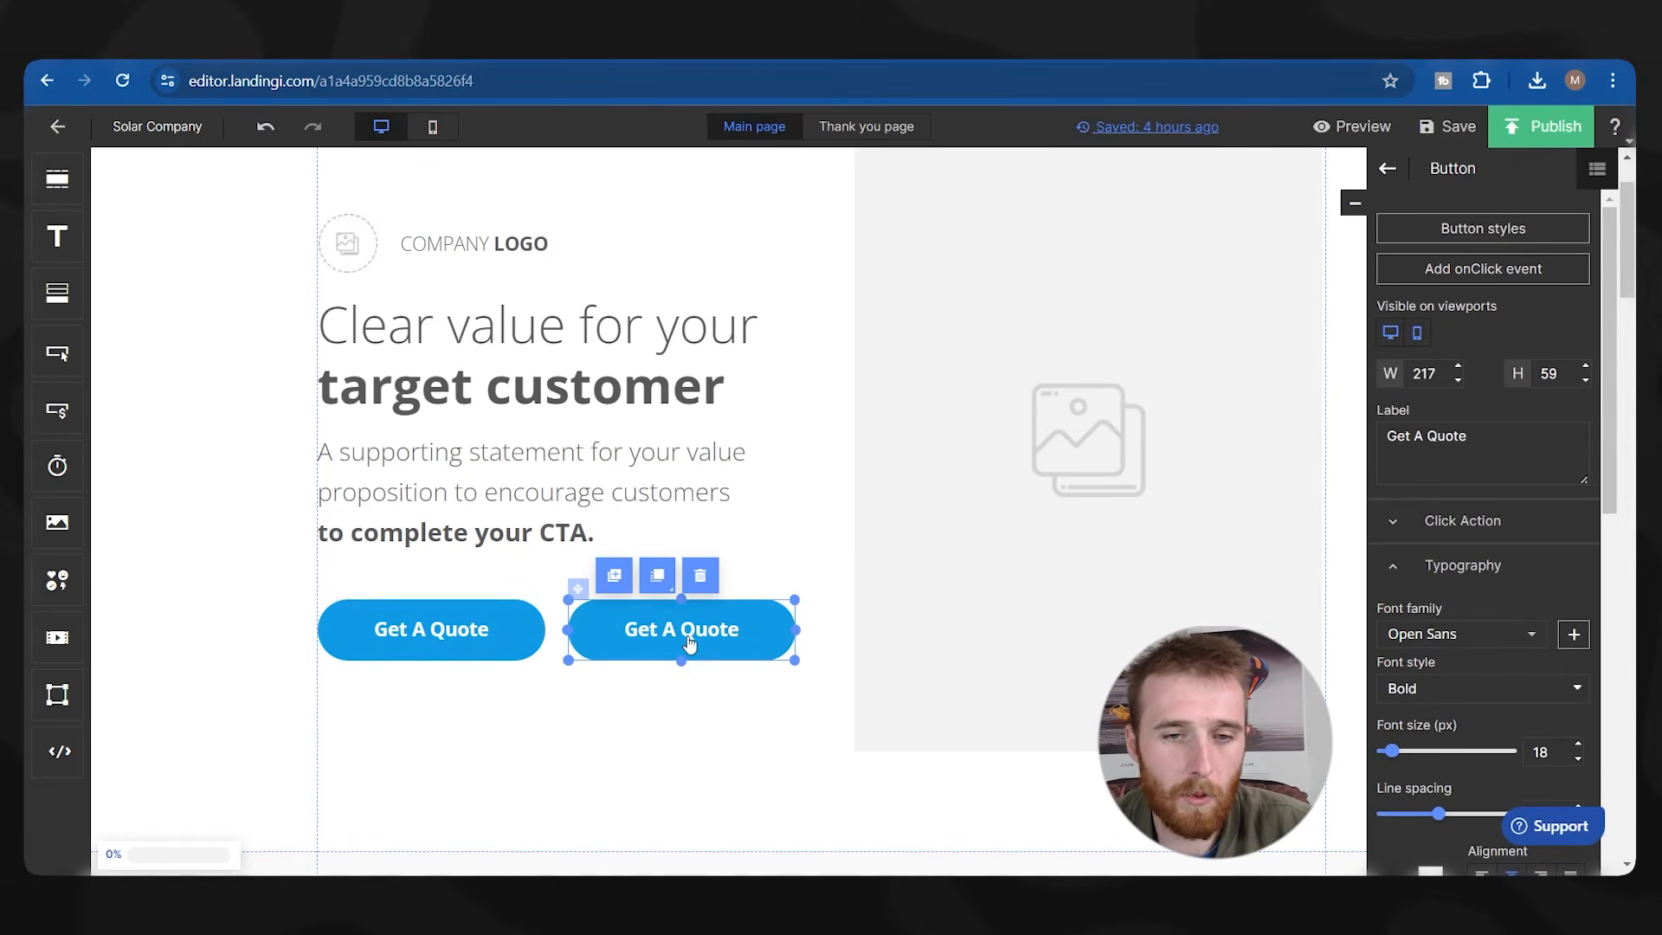
{"action": "left_click", "coordinate": [1452, 519]}
{"action": "left_click", "coordinate": [1475, 379]}
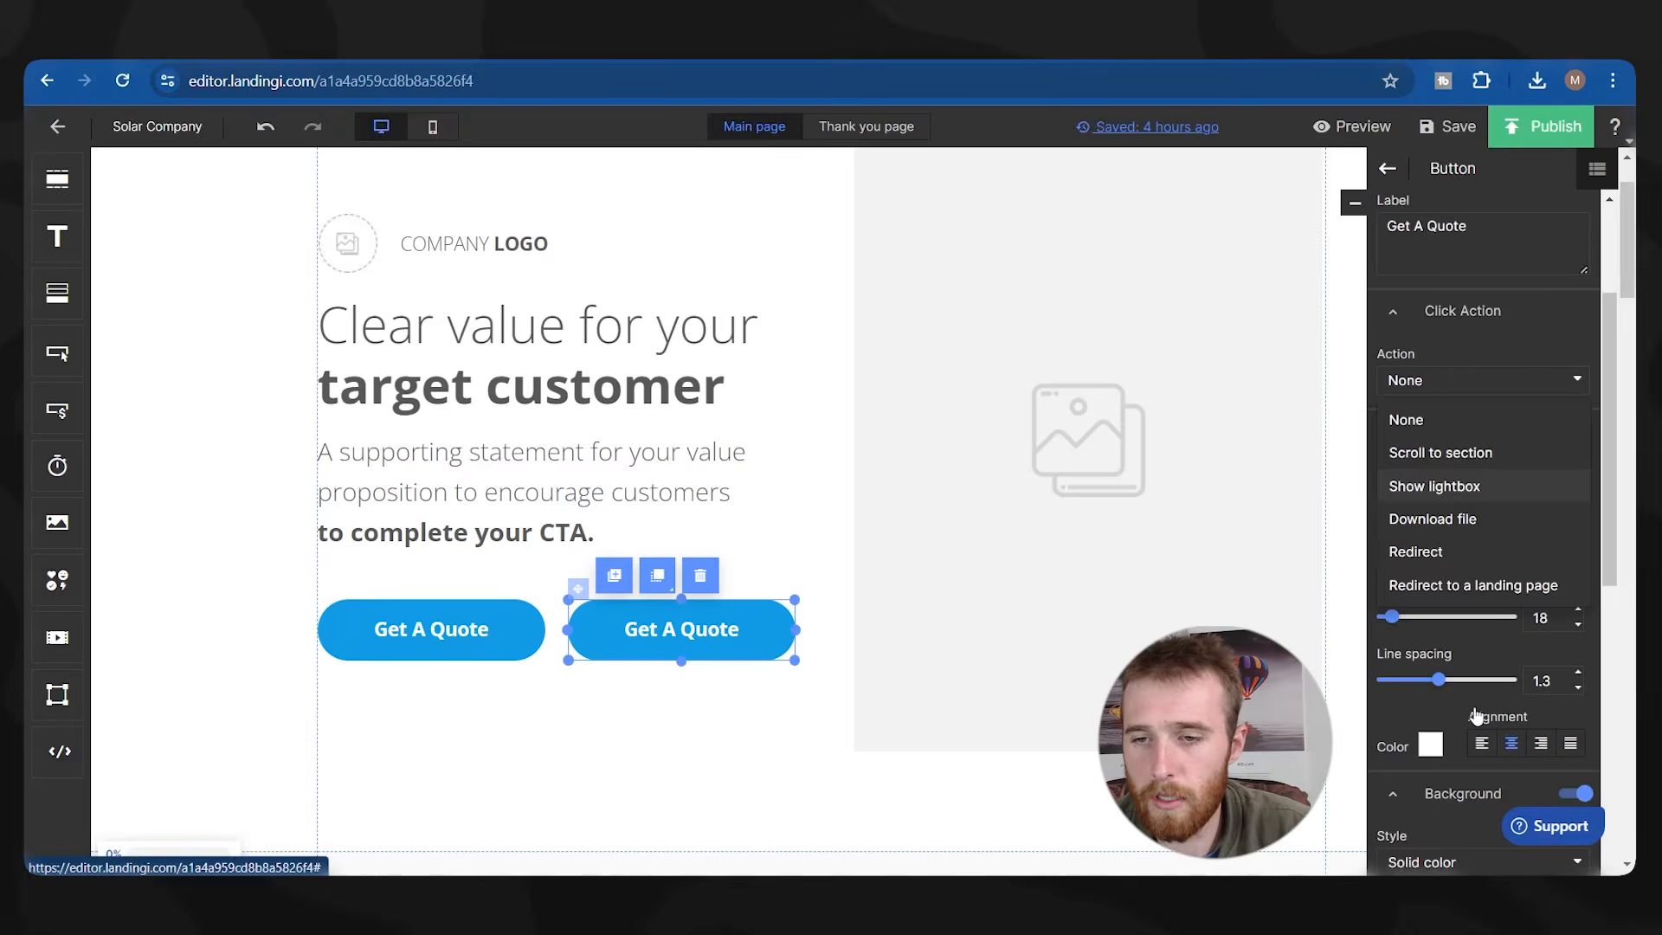
{"action": "left_click", "coordinate": [1411, 549]}
{"action": "left_click", "coordinate": [1439, 422]}
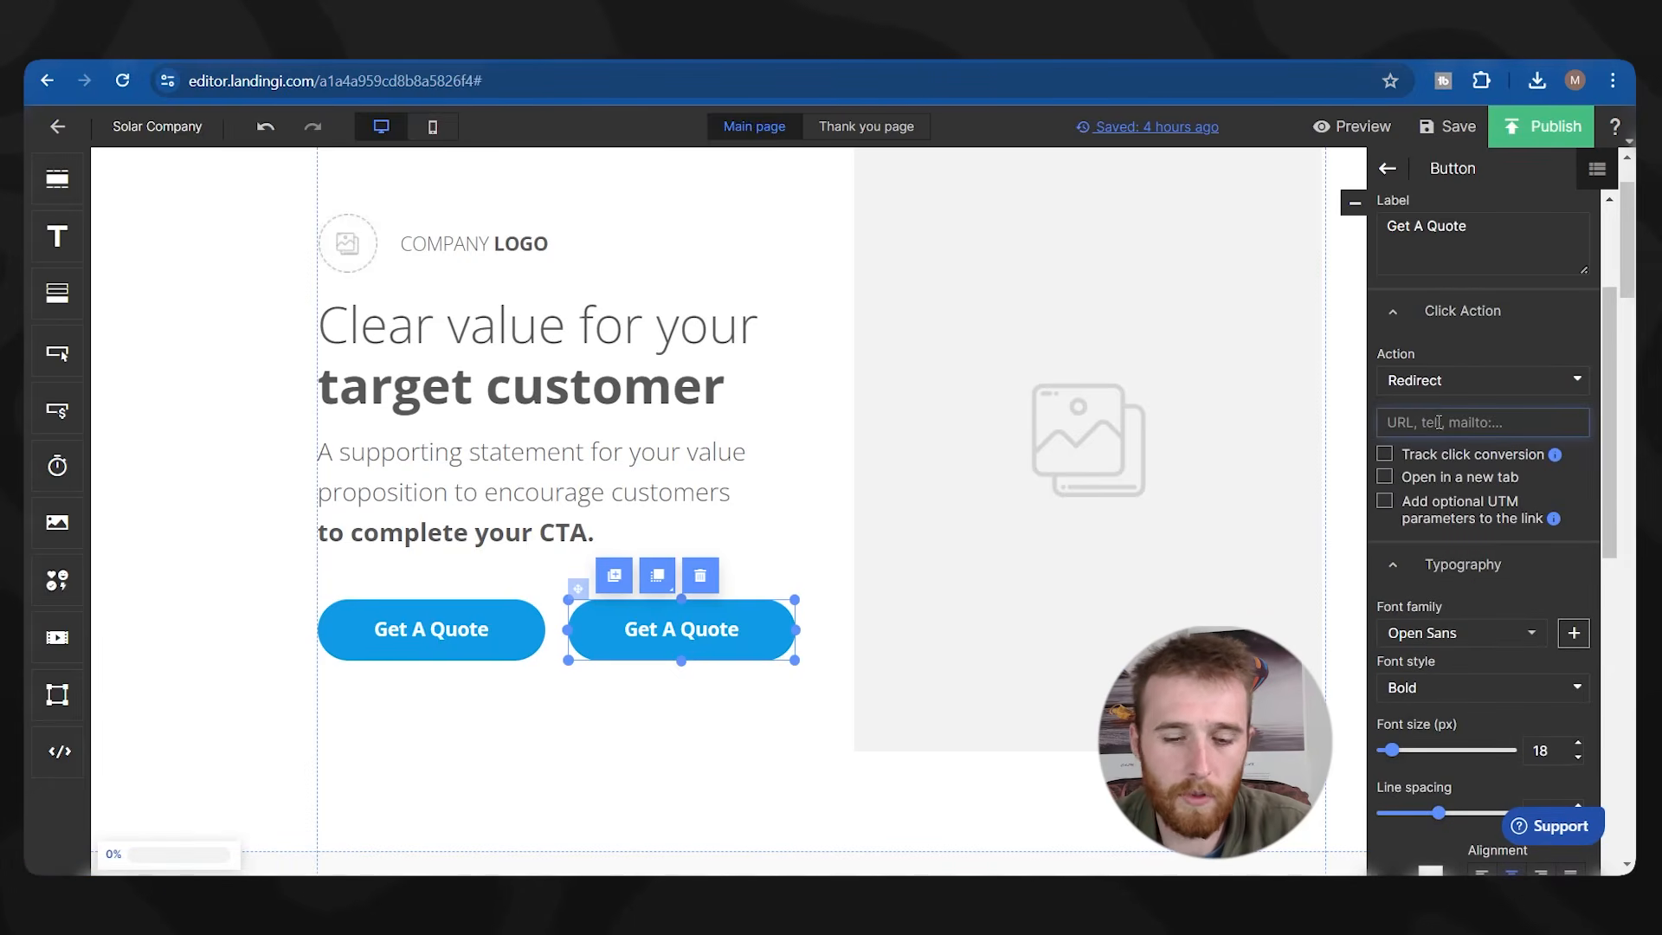
{"action": "type", "text": "Tel"}
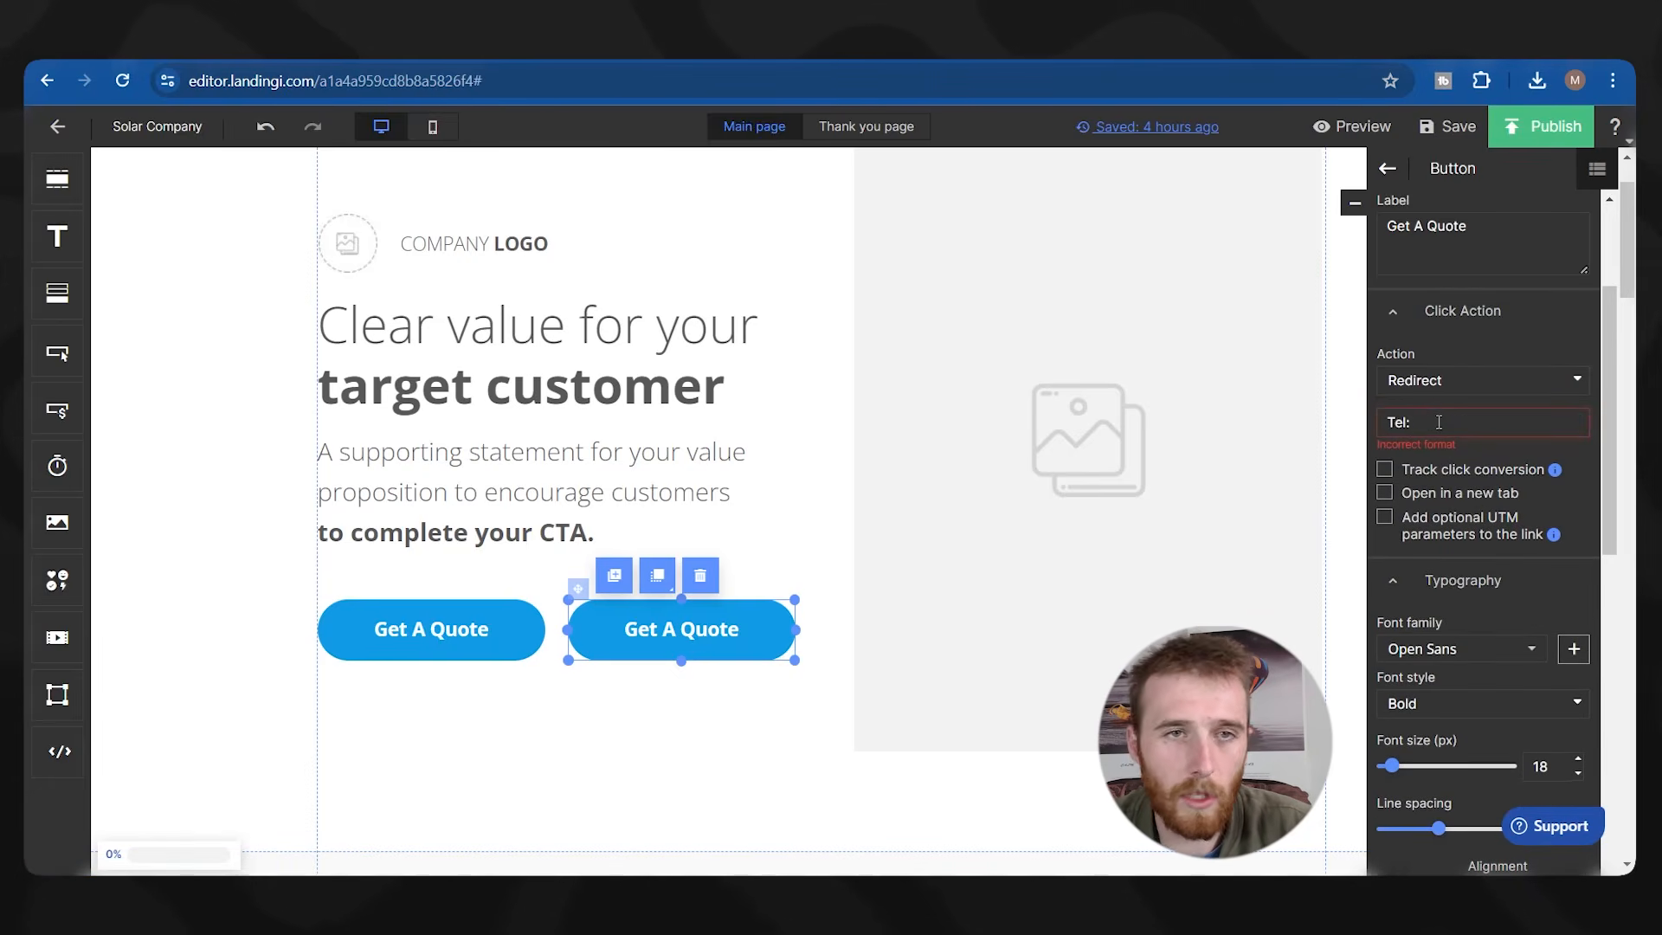
{"action": "type", "text": ":905-999-9999"}
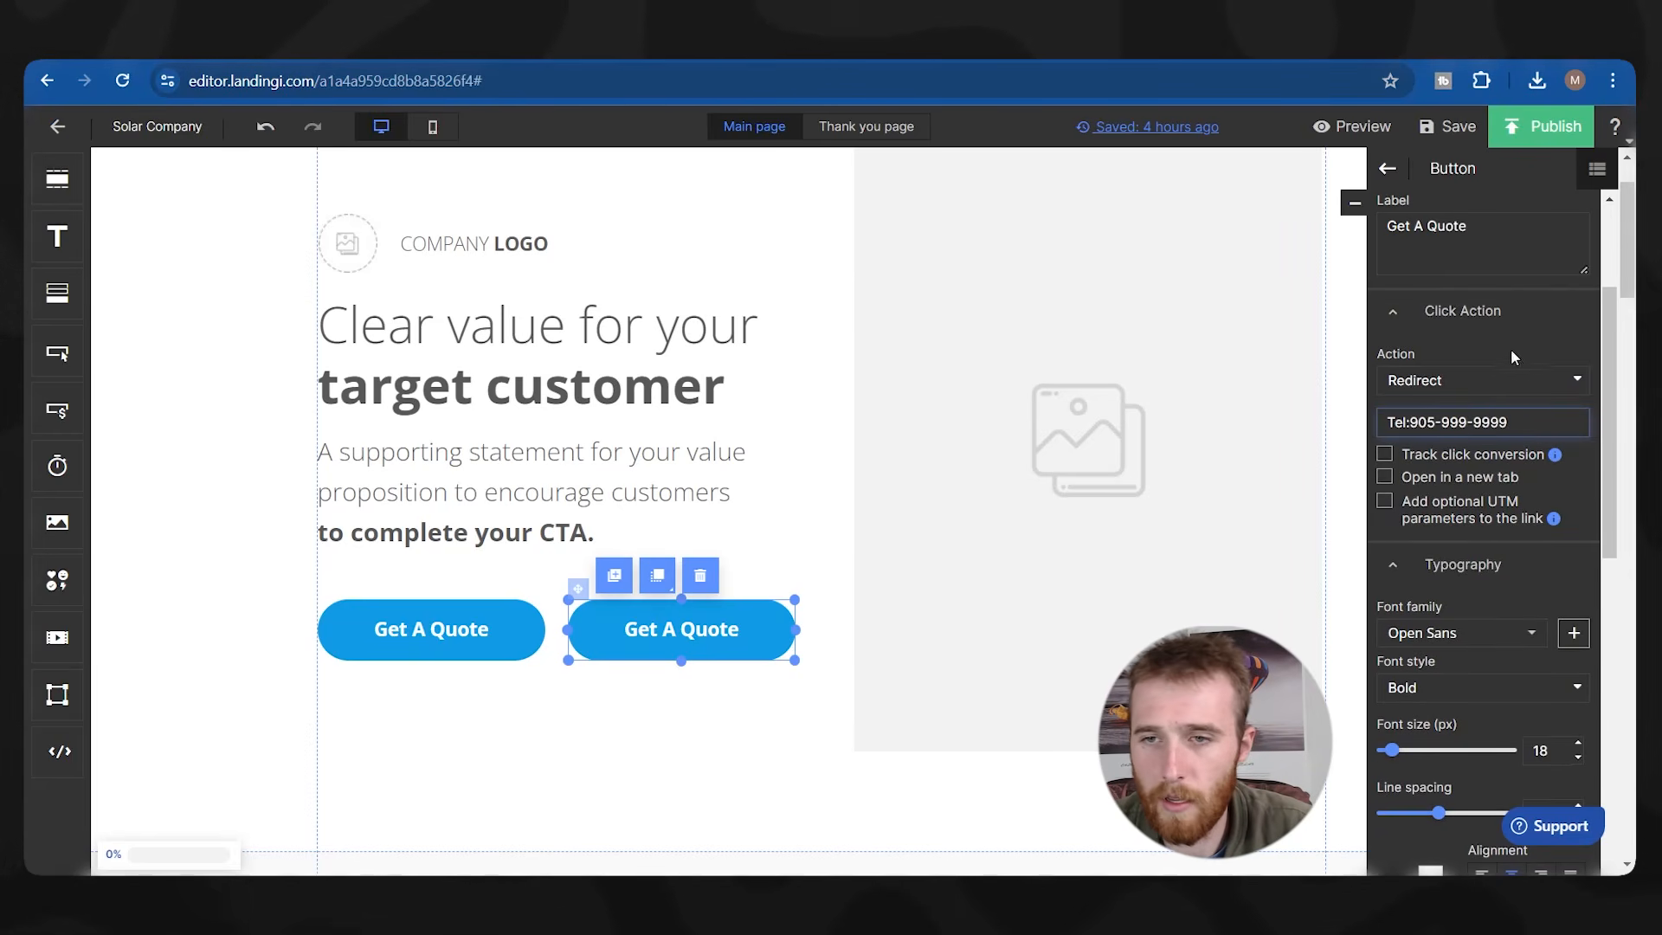
{"action": "scroll", "coordinate": [1523, 350], "scroll_direction": "up", "scroll_amount": 1}
{"action": "triple_click", "coordinate": [1536, 316]}
{"action": "type", "text": "Call 905-999-9999"}
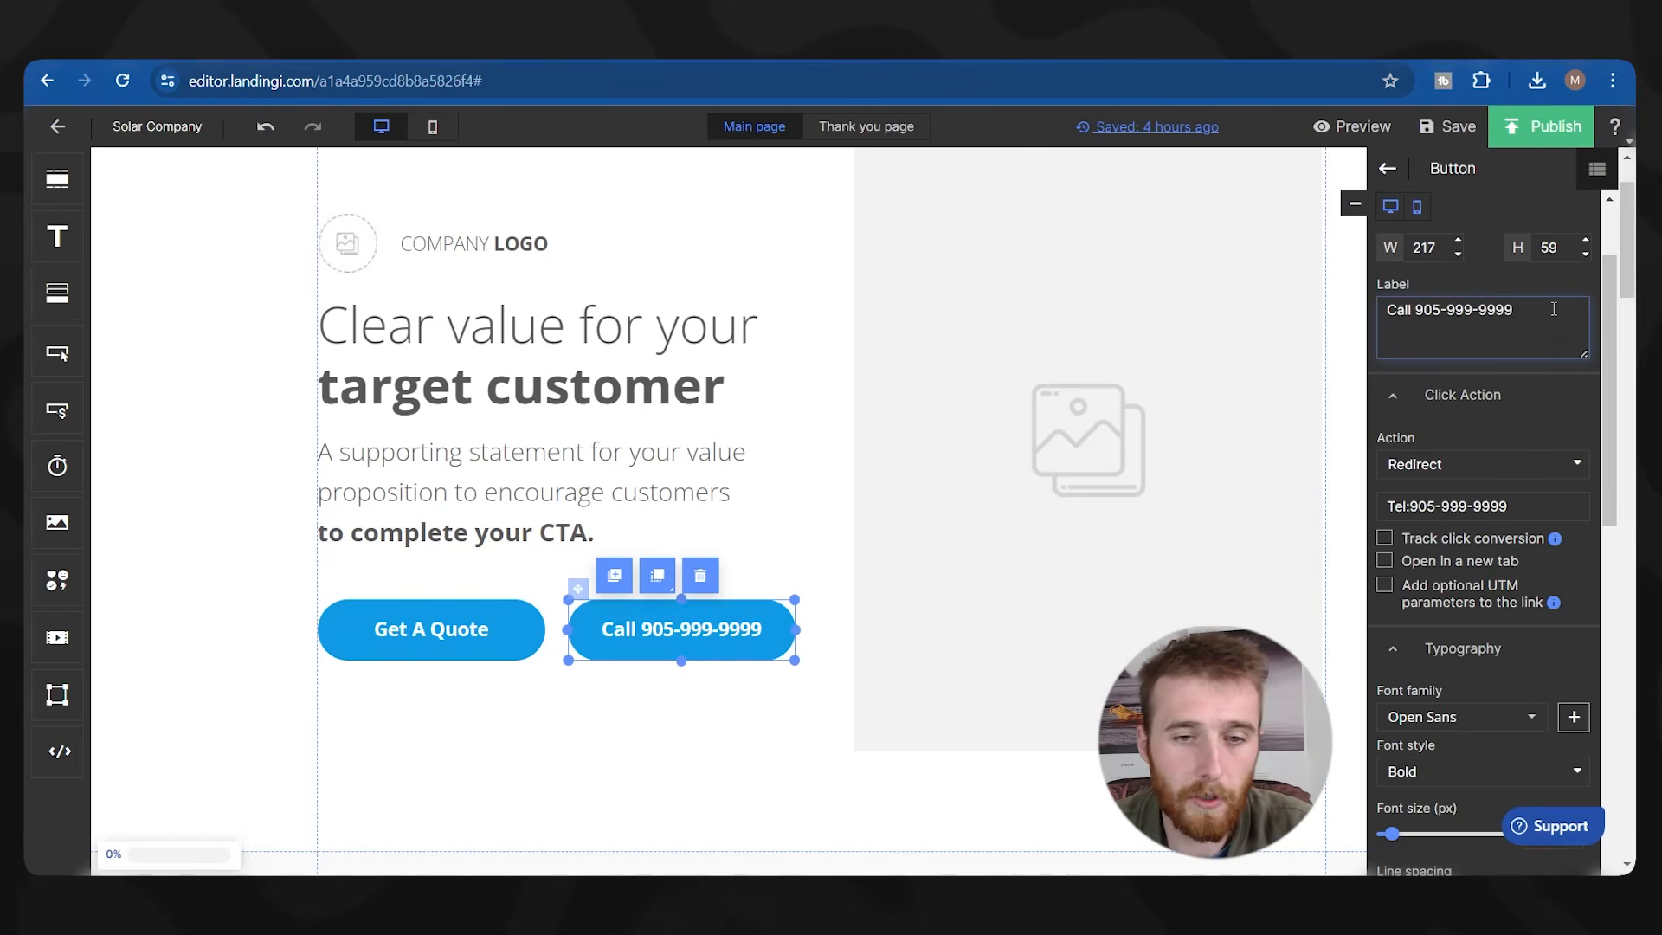
Set the Get A Quote button's click action to Show lightbox.
{"action": "left_click", "coordinate": [426, 680]}
{"action": "left_click", "coordinate": [424, 647]}
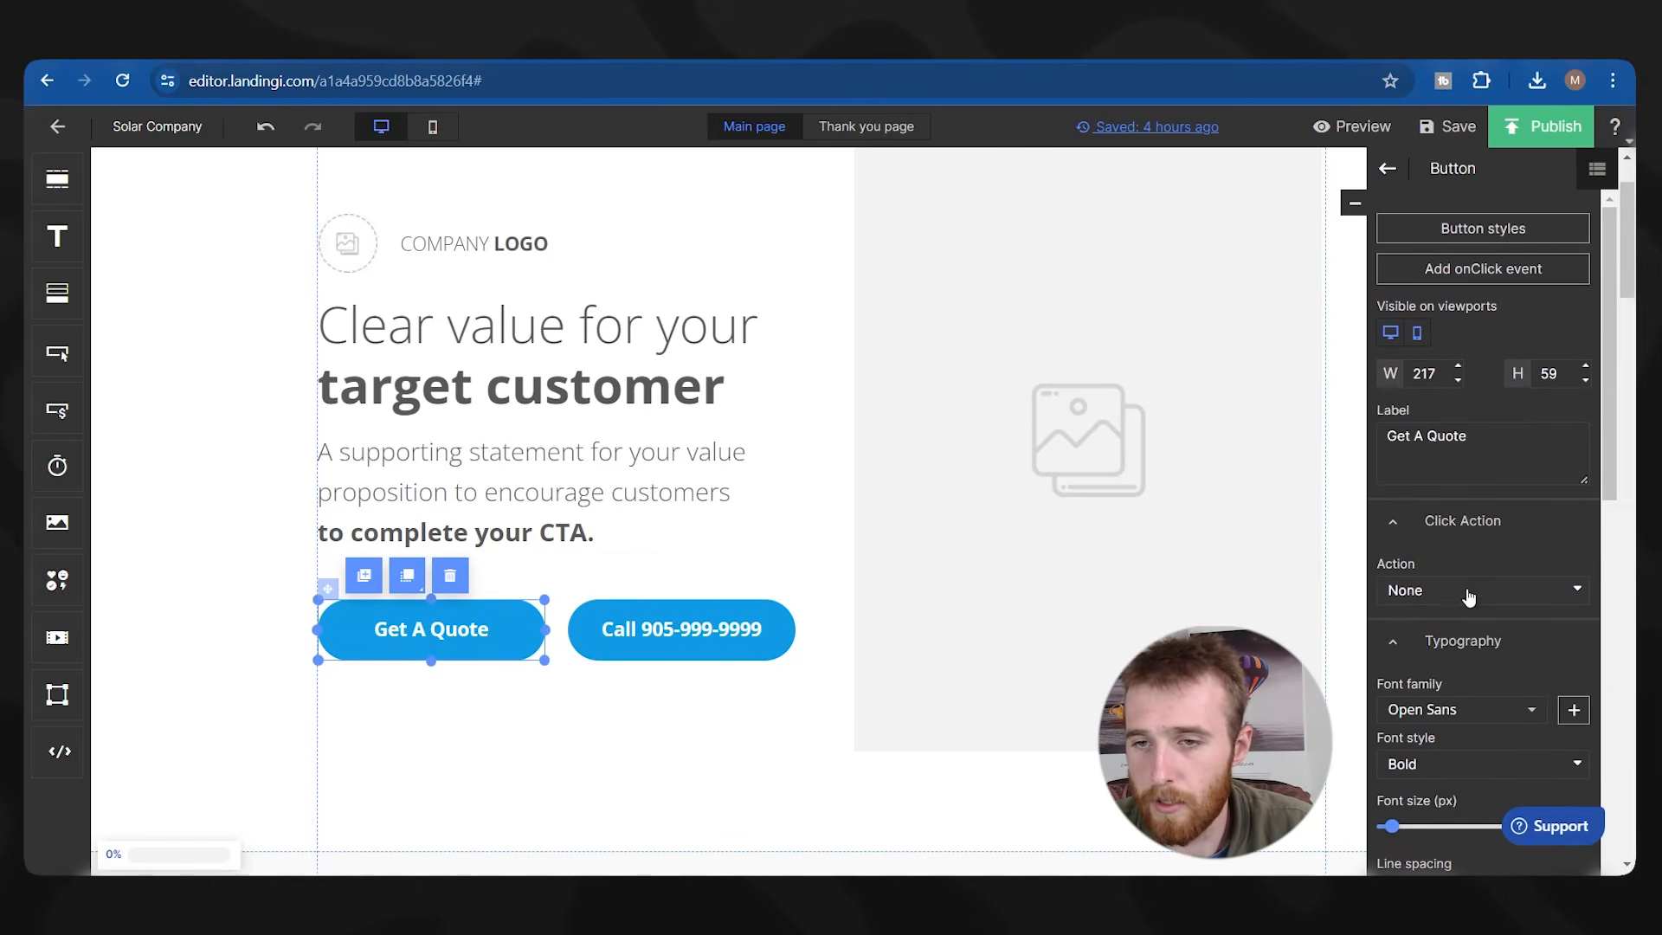
{"action": "left_click", "coordinate": [1467, 600]}
{"action": "left_click", "coordinate": [1422, 694]}
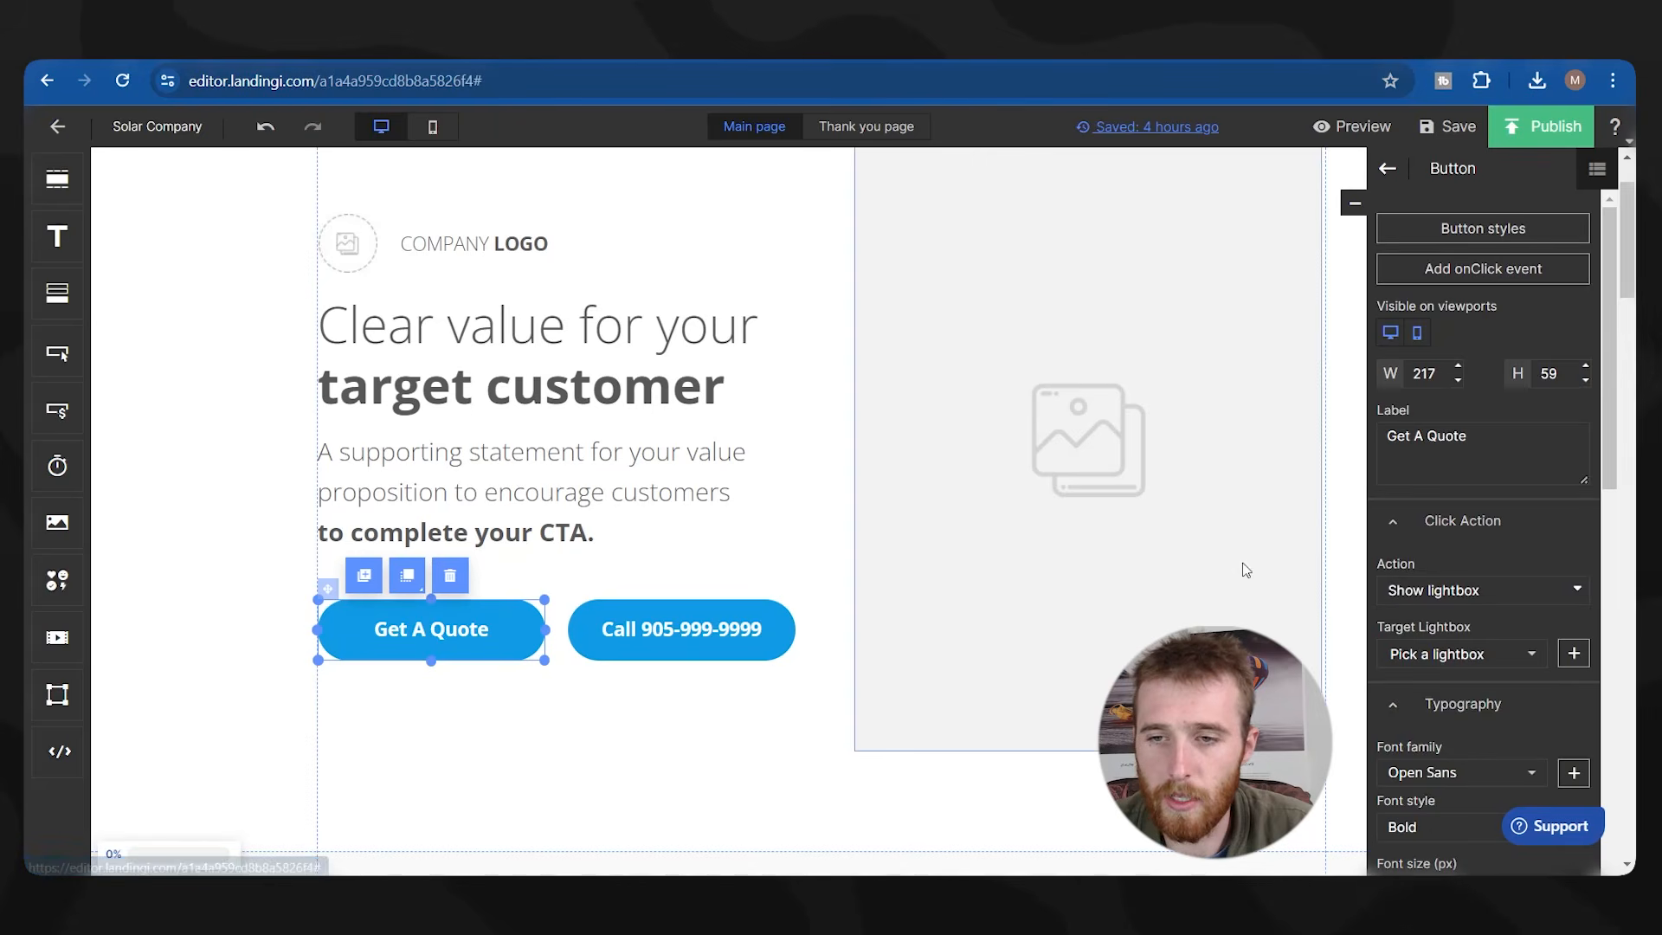
Save the Terawatt Solar logo from the Terawatt Hamilton page to the computer.
{"action": "scroll", "coordinate": [647, 593], "scroll_direction": "up", "scroll_amount": 1}
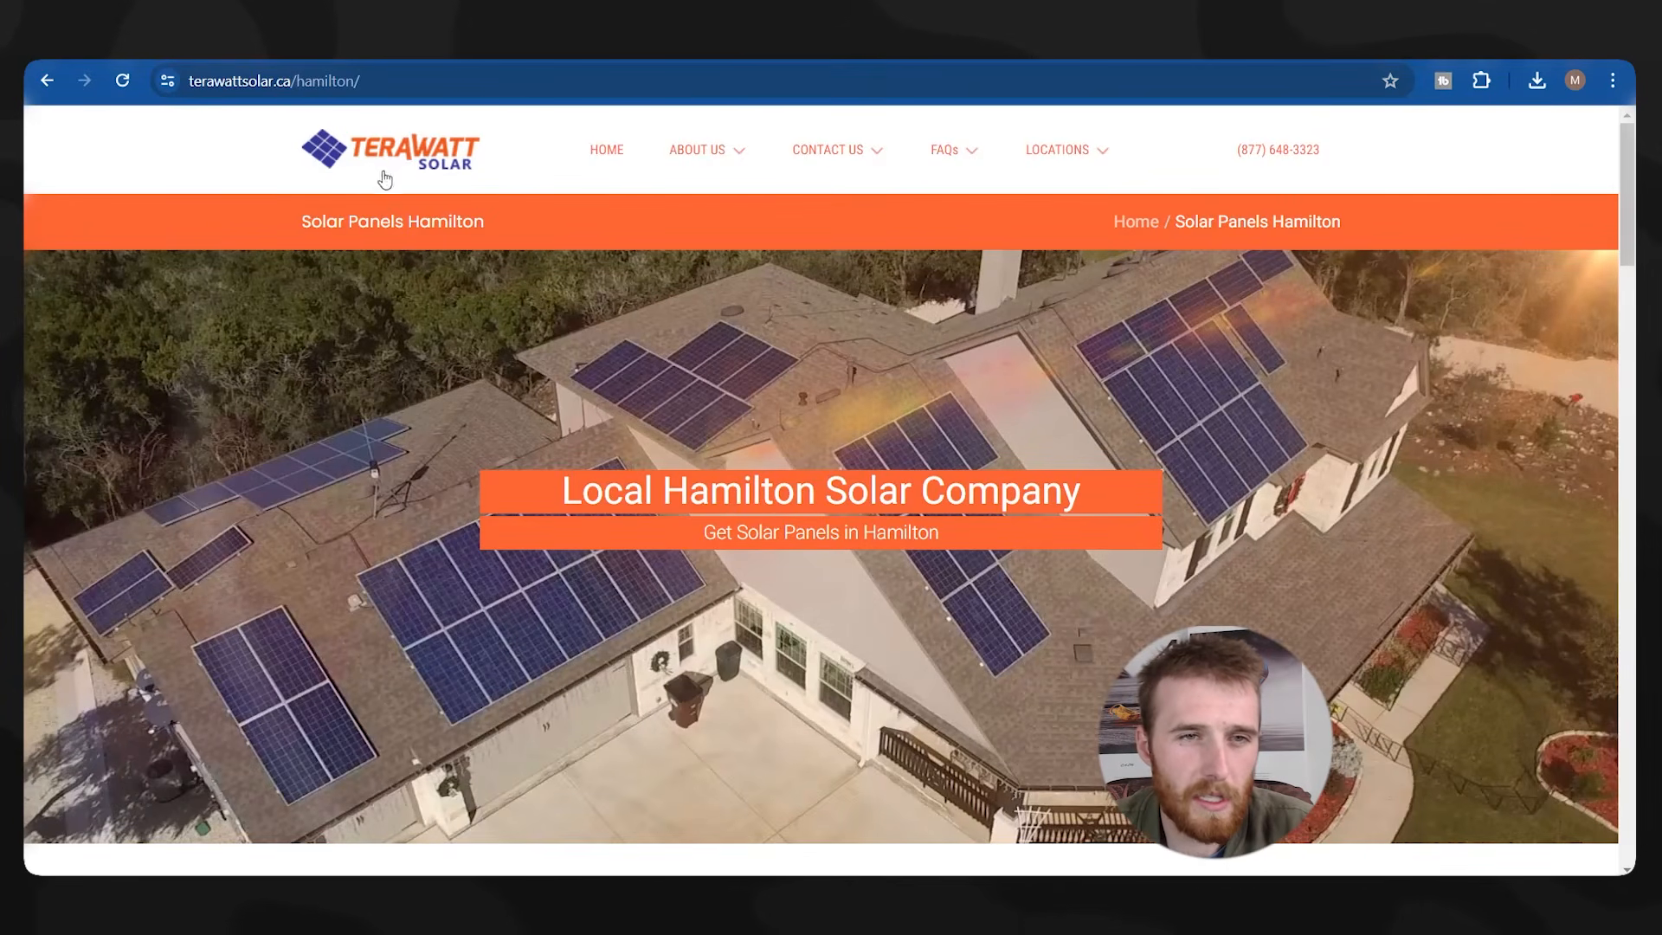
{"action": "scroll", "coordinate": [977, 372], "scroll_direction": "down", "scroll_amount": 15}
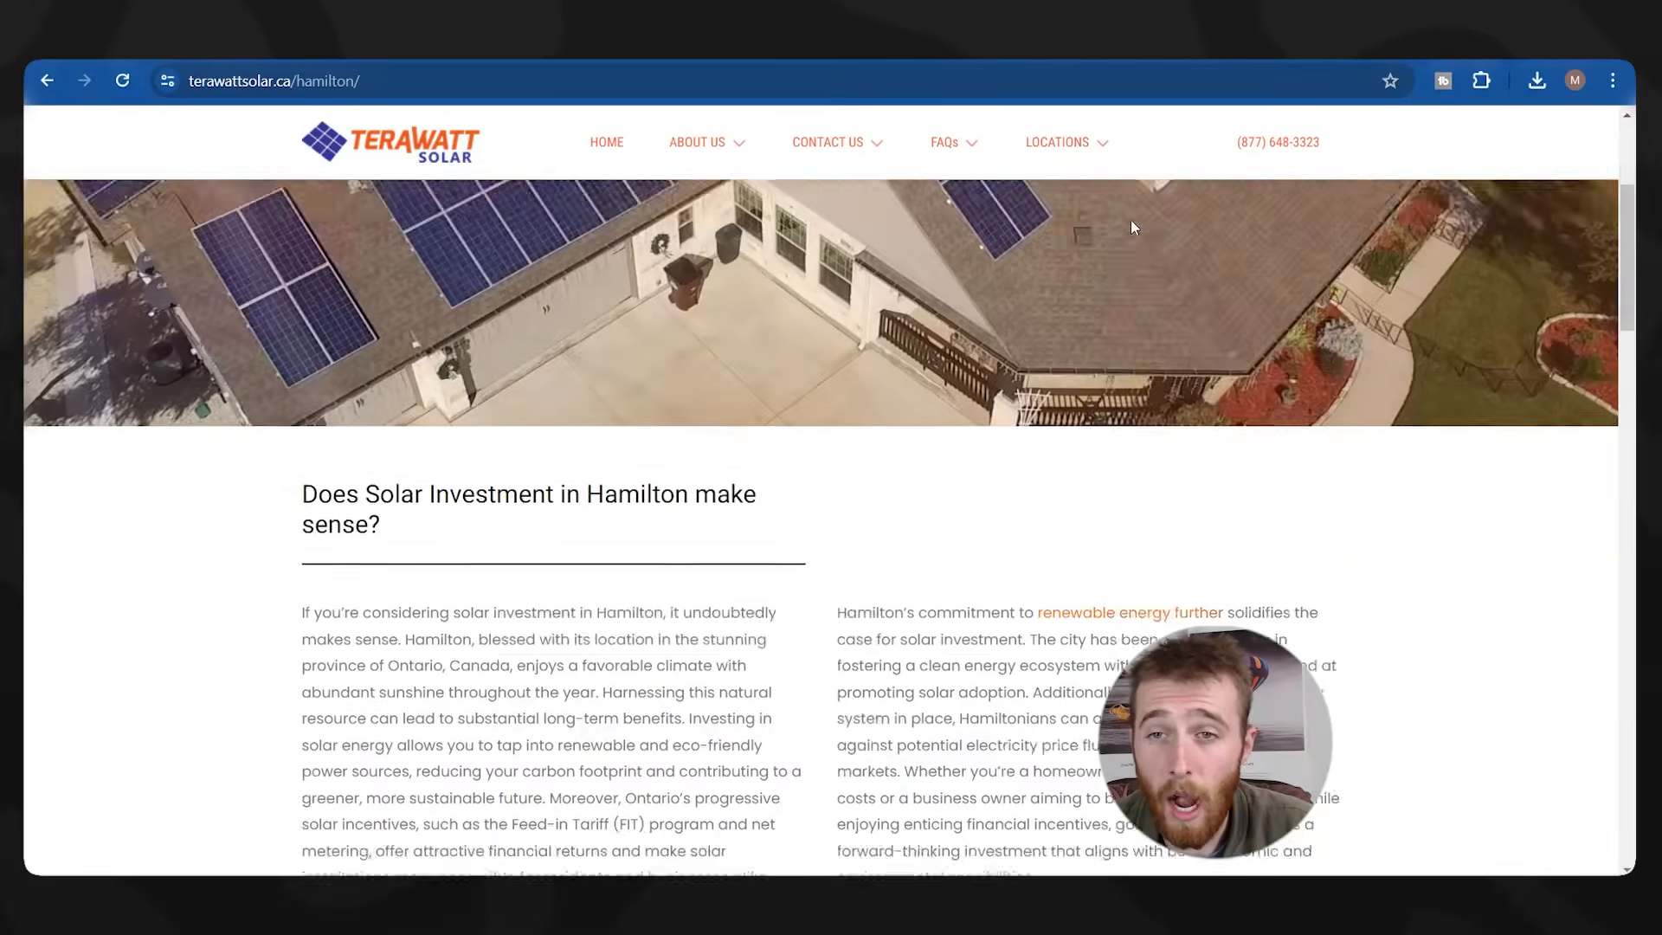
{"action": "scroll", "coordinate": [977, 371], "scroll_direction": "down", "scroll_amount": 10}
{"action": "scroll", "coordinate": [862, 460], "scroll_direction": "down", "scroll_amount": 10}
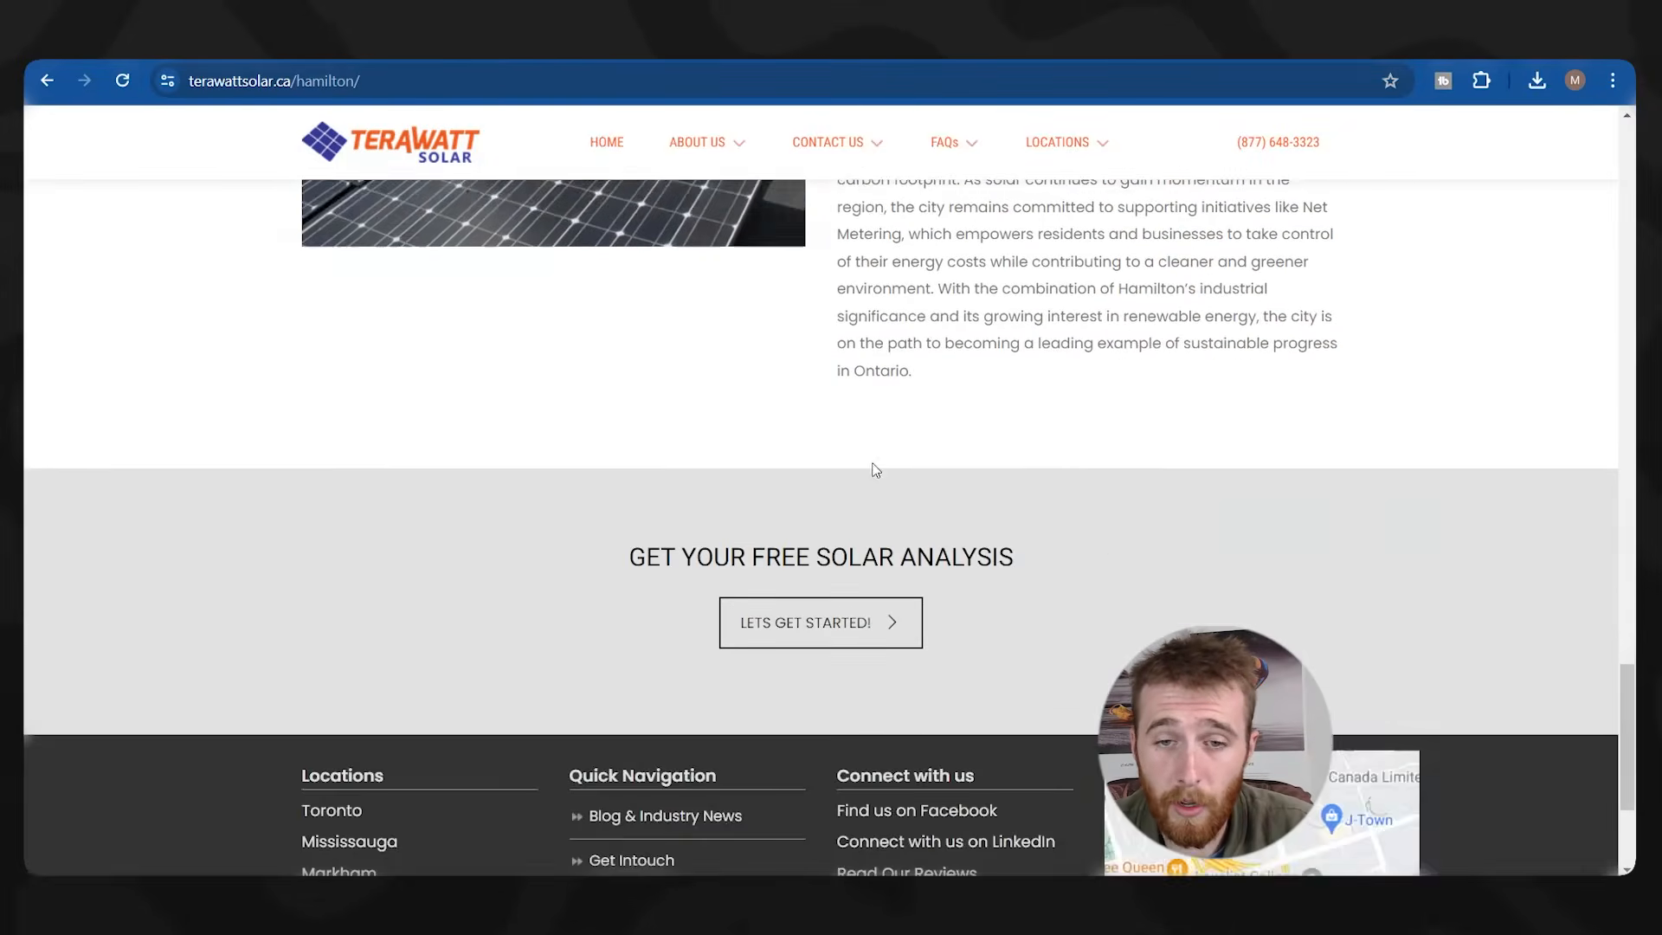
{"action": "scroll", "coordinate": [1039, 774], "scroll_direction": "up", "scroll_amount": 20}
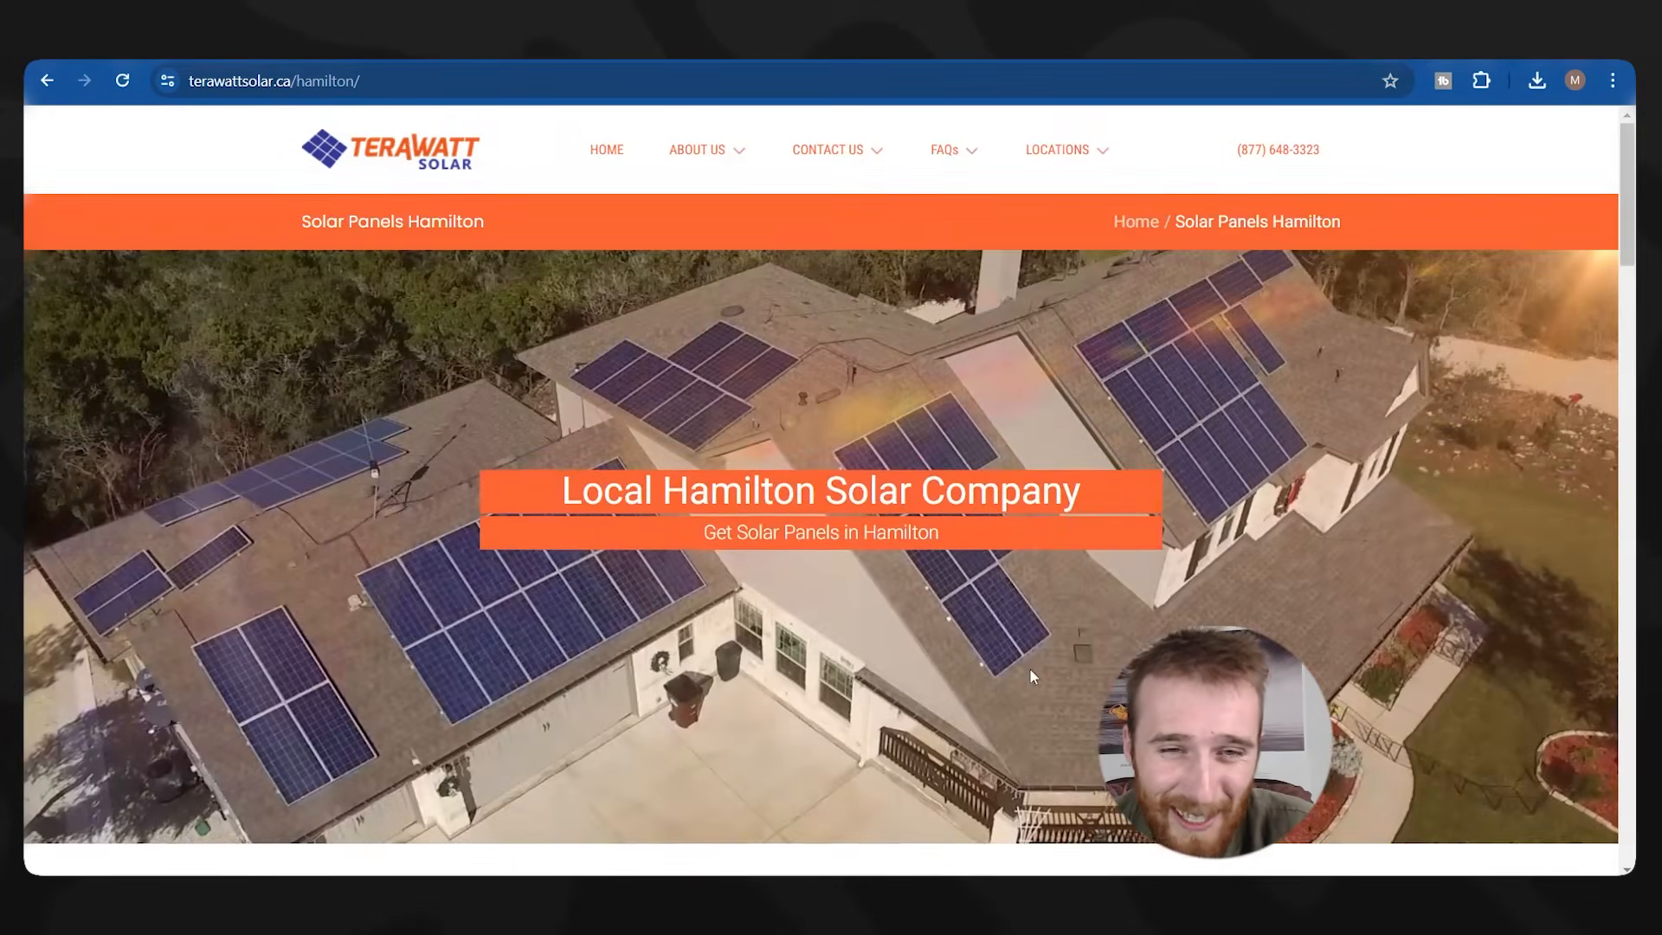
{"action": "right_click", "coordinate": [413, 134]}
{"action": "left_click", "coordinate": [500, 448]}
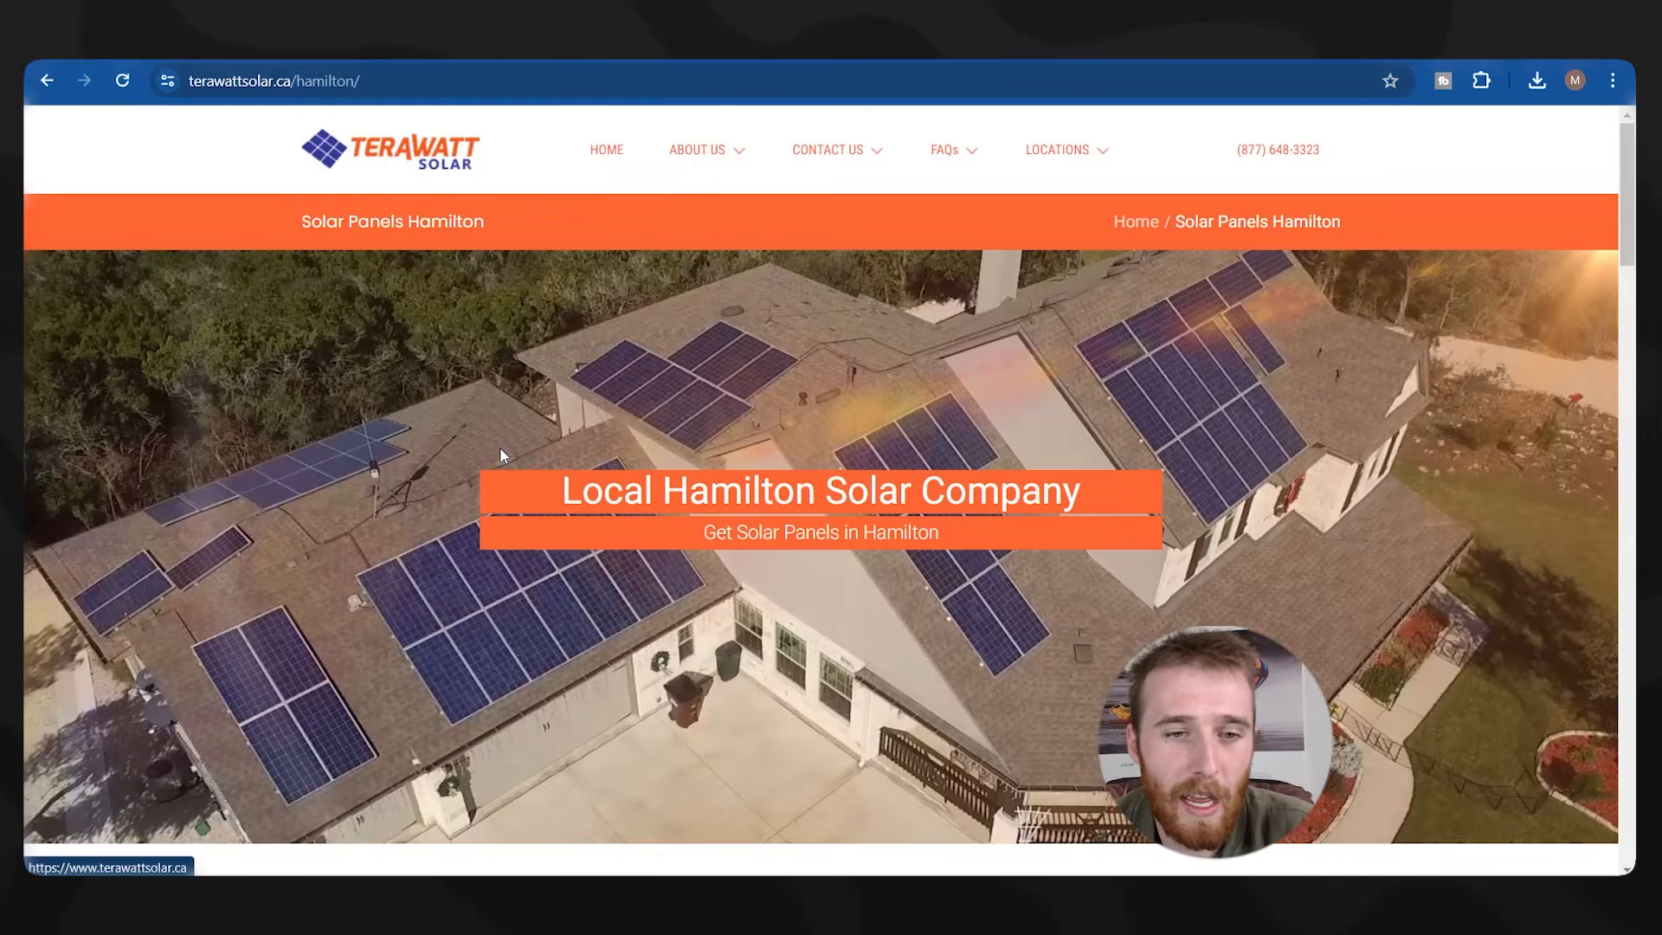
{"action": "left_click", "coordinate": [1456, 744]}
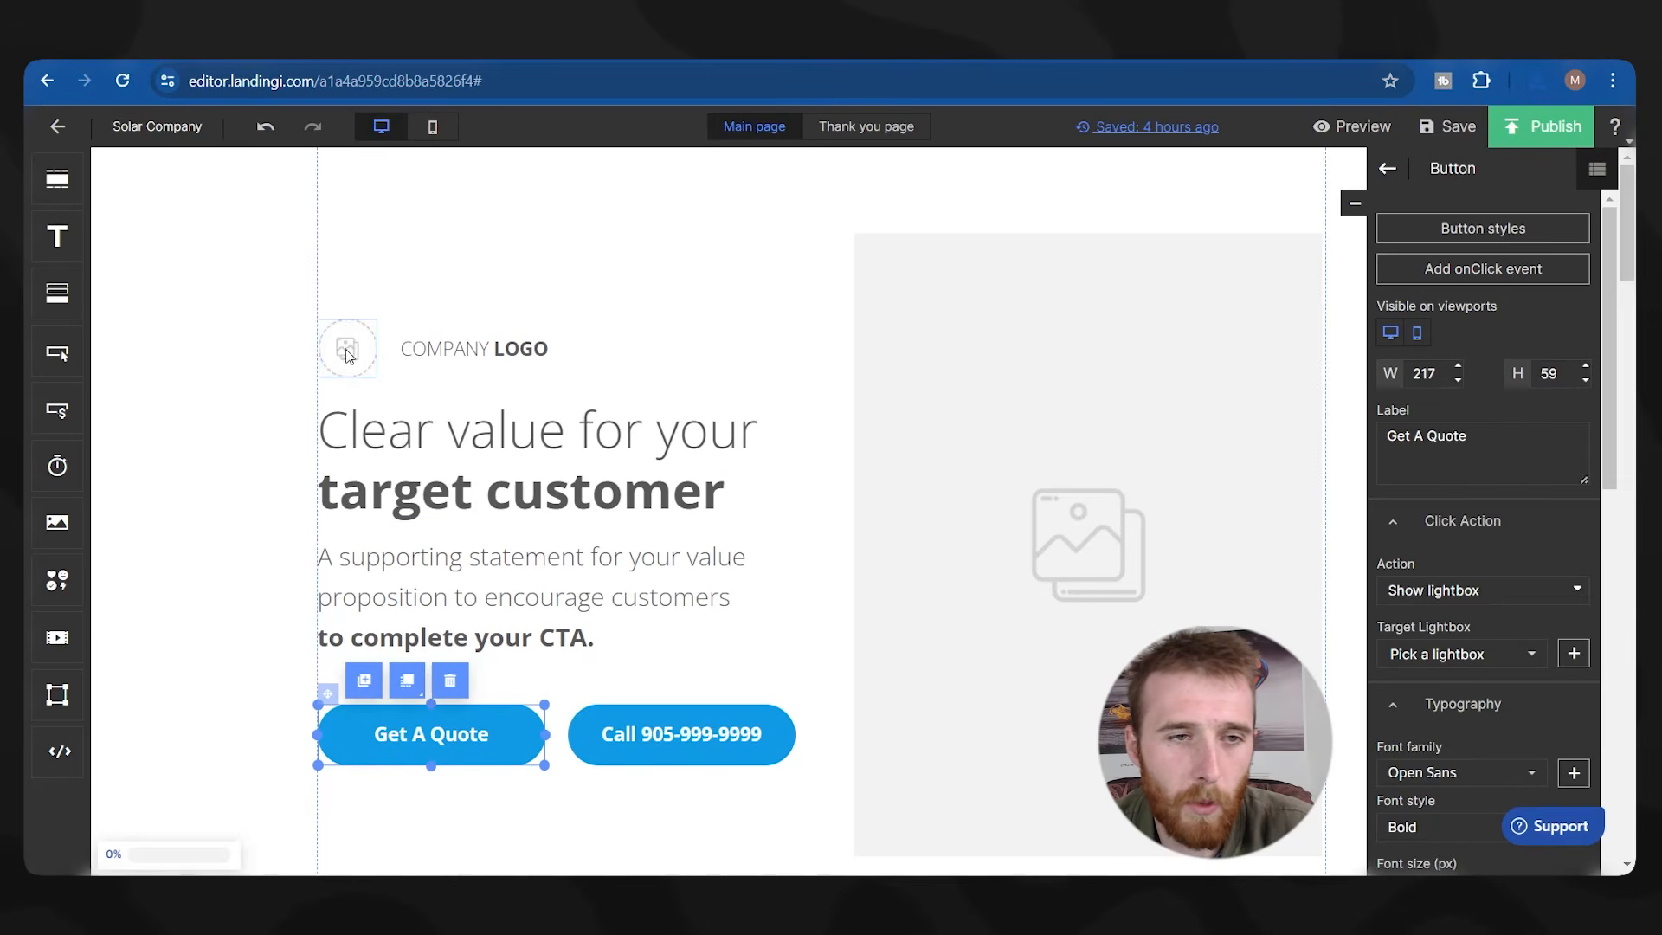
Replace the hero's placeholder logo with the uploaded Terawatt Solar logo.
{"action": "left_click", "coordinate": [347, 352]}
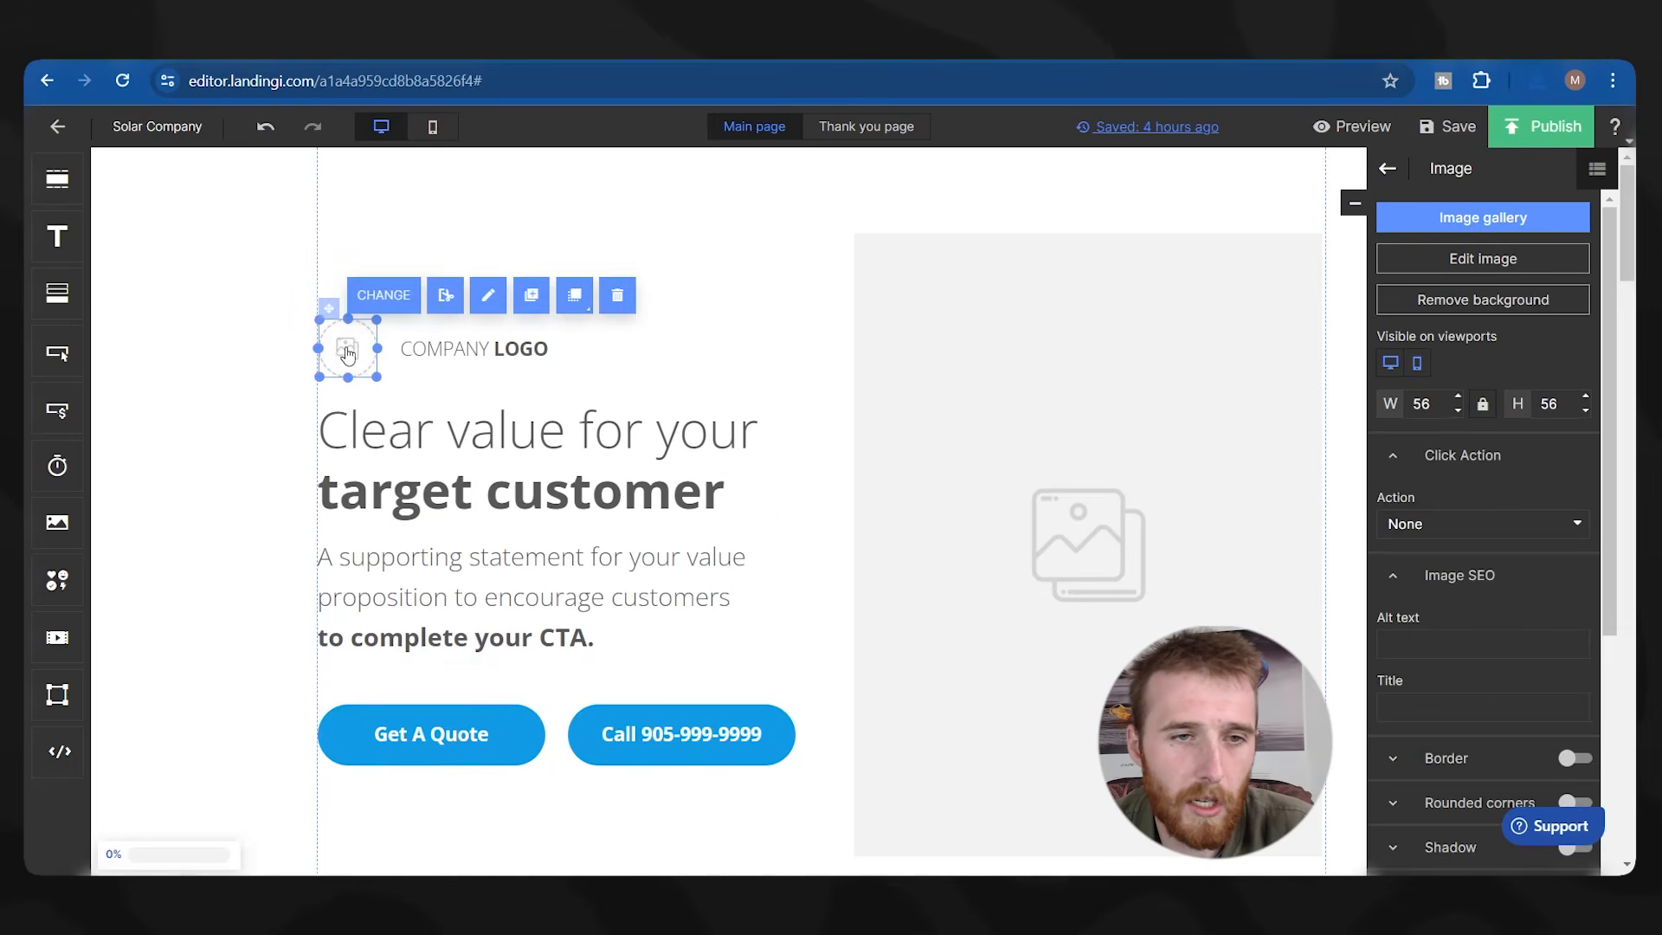
{"action": "left_click", "coordinate": [374, 295]}
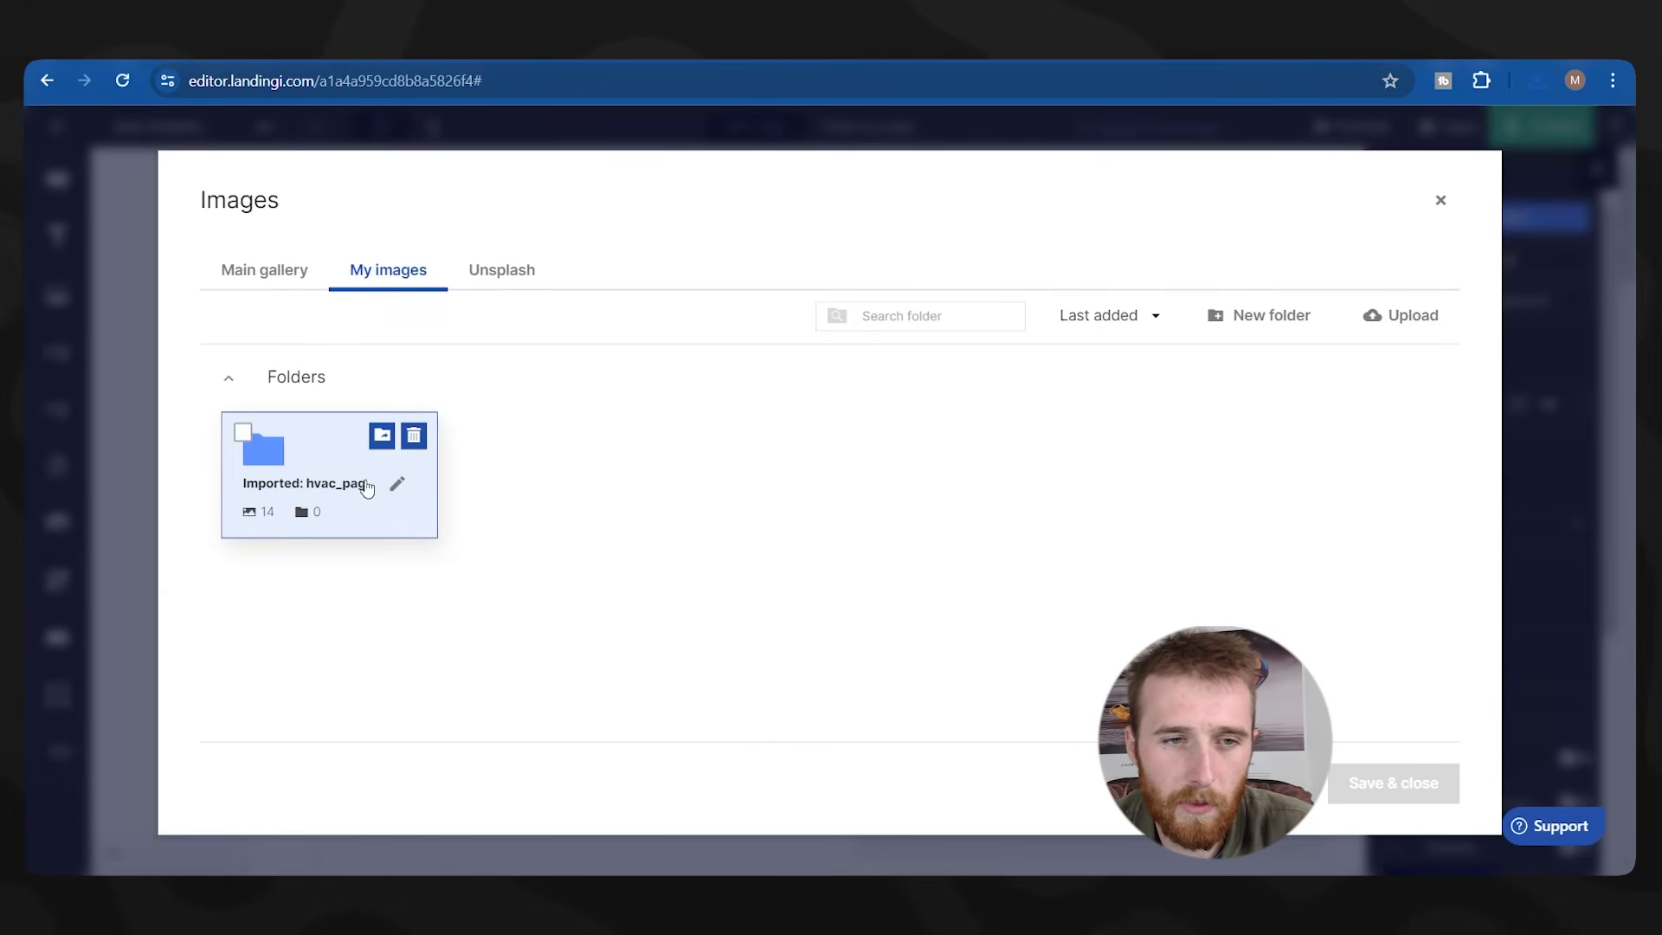
{"action": "left_click", "coordinate": [1407, 333]}
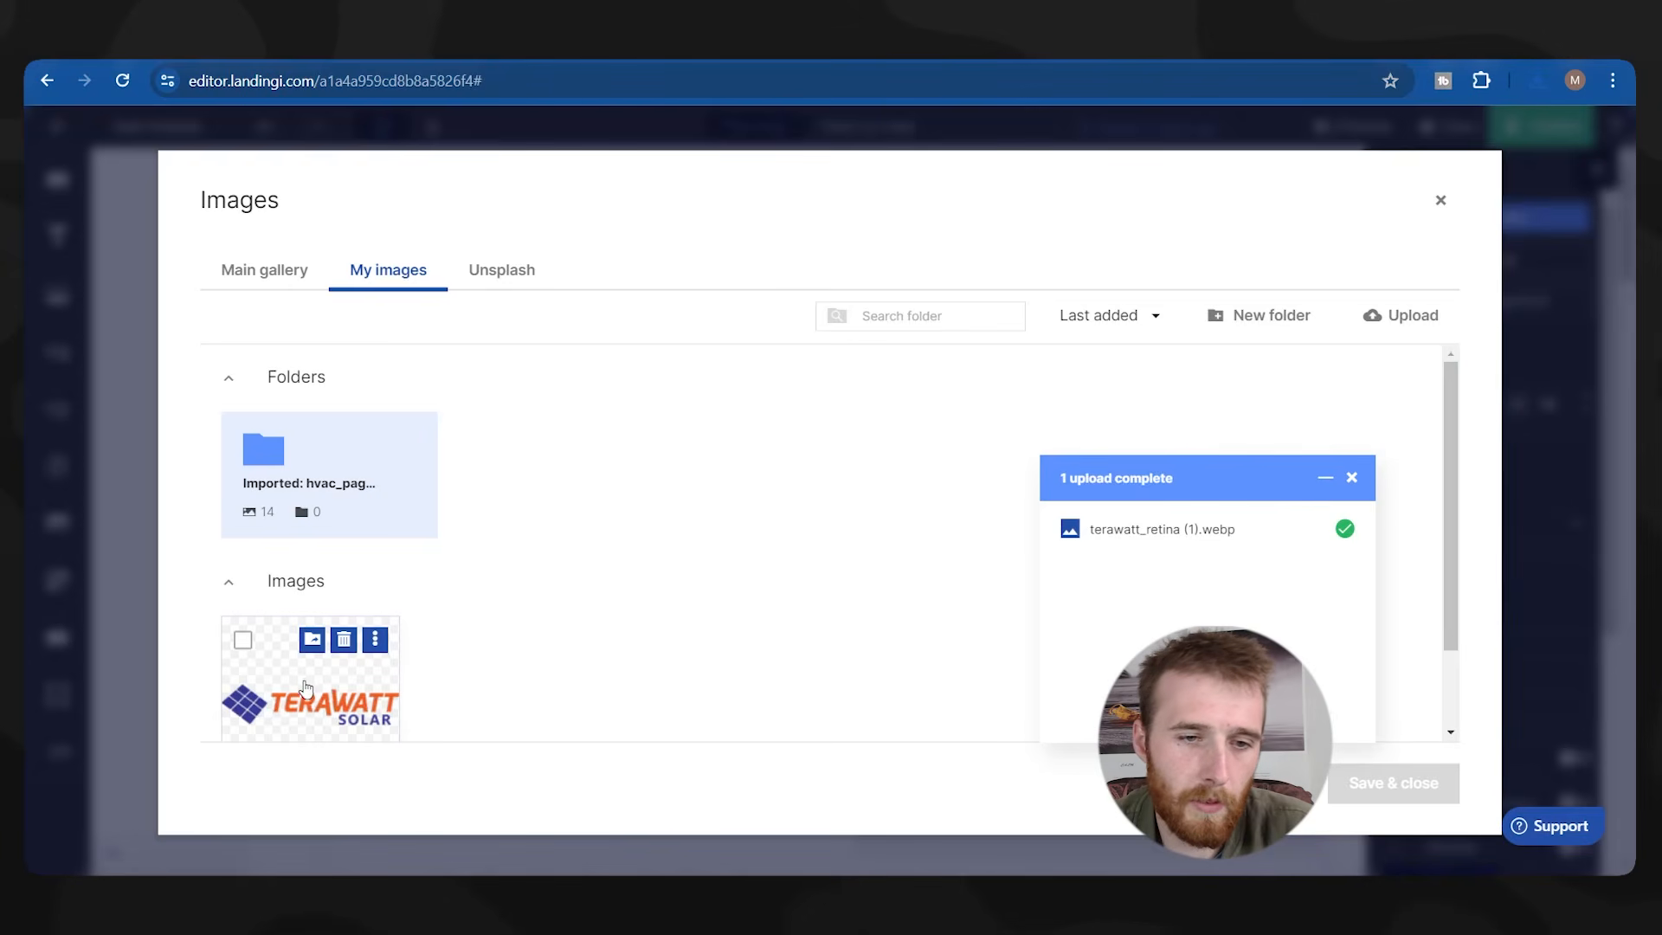
{"action": "left_click", "coordinate": [308, 689]}
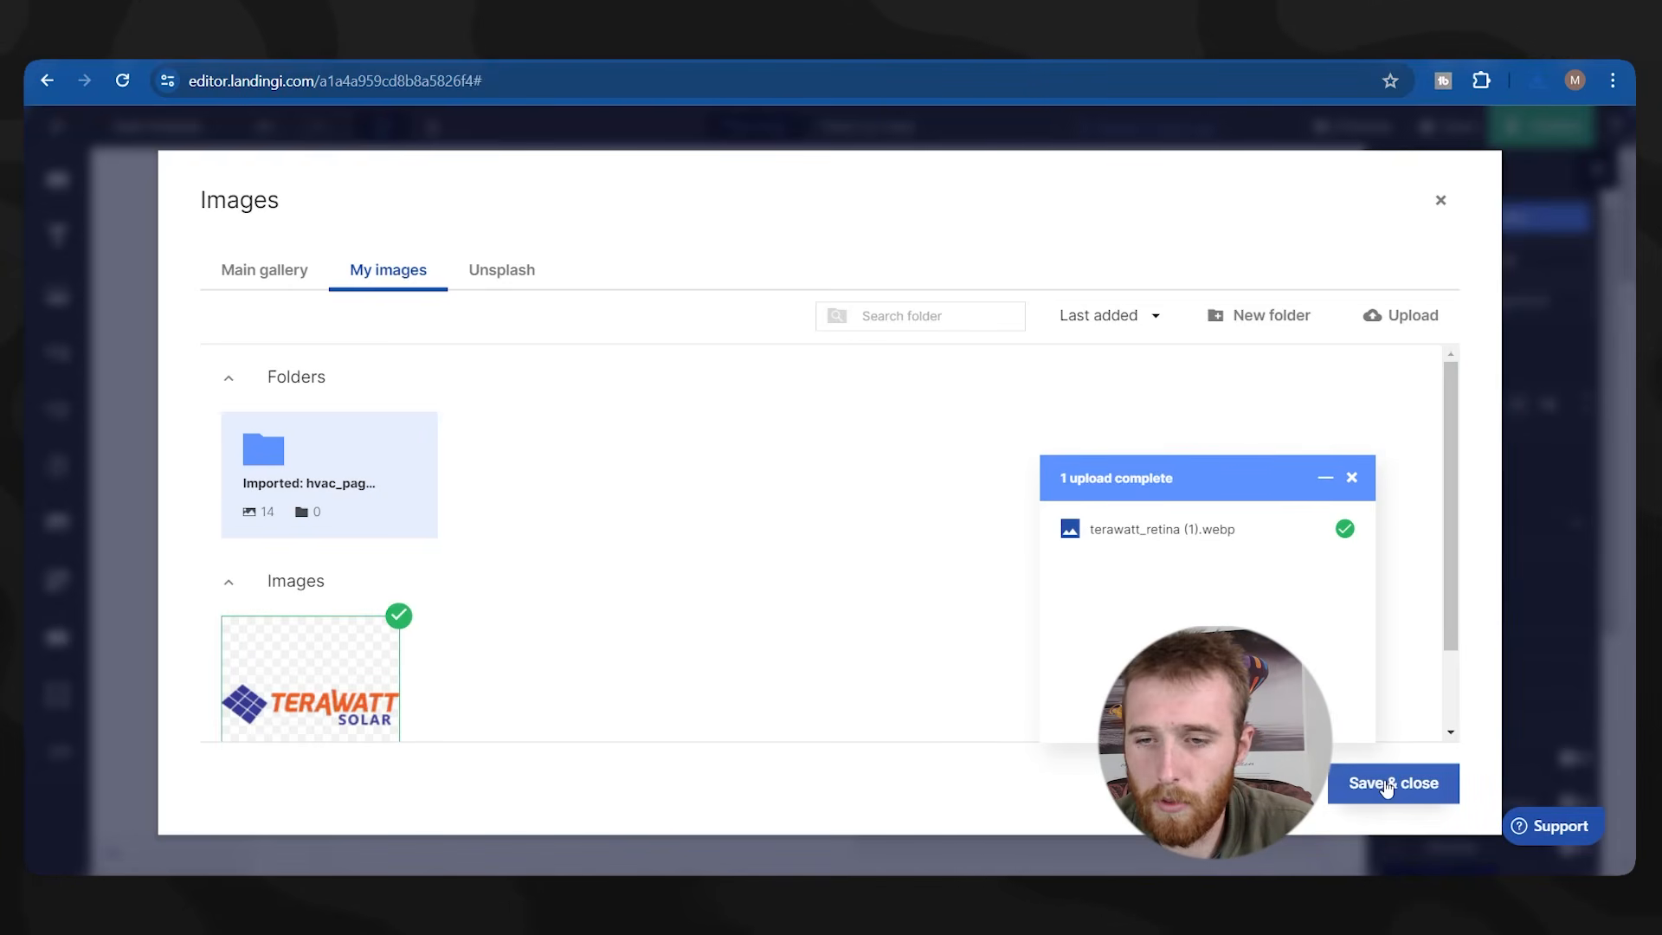
{"action": "left_click", "coordinate": [1385, 786]}
Delete the COMPANY LOGO text and enlarge the Terawatt logo.
{"action": "left_click", "coordinate": [492, 353]}
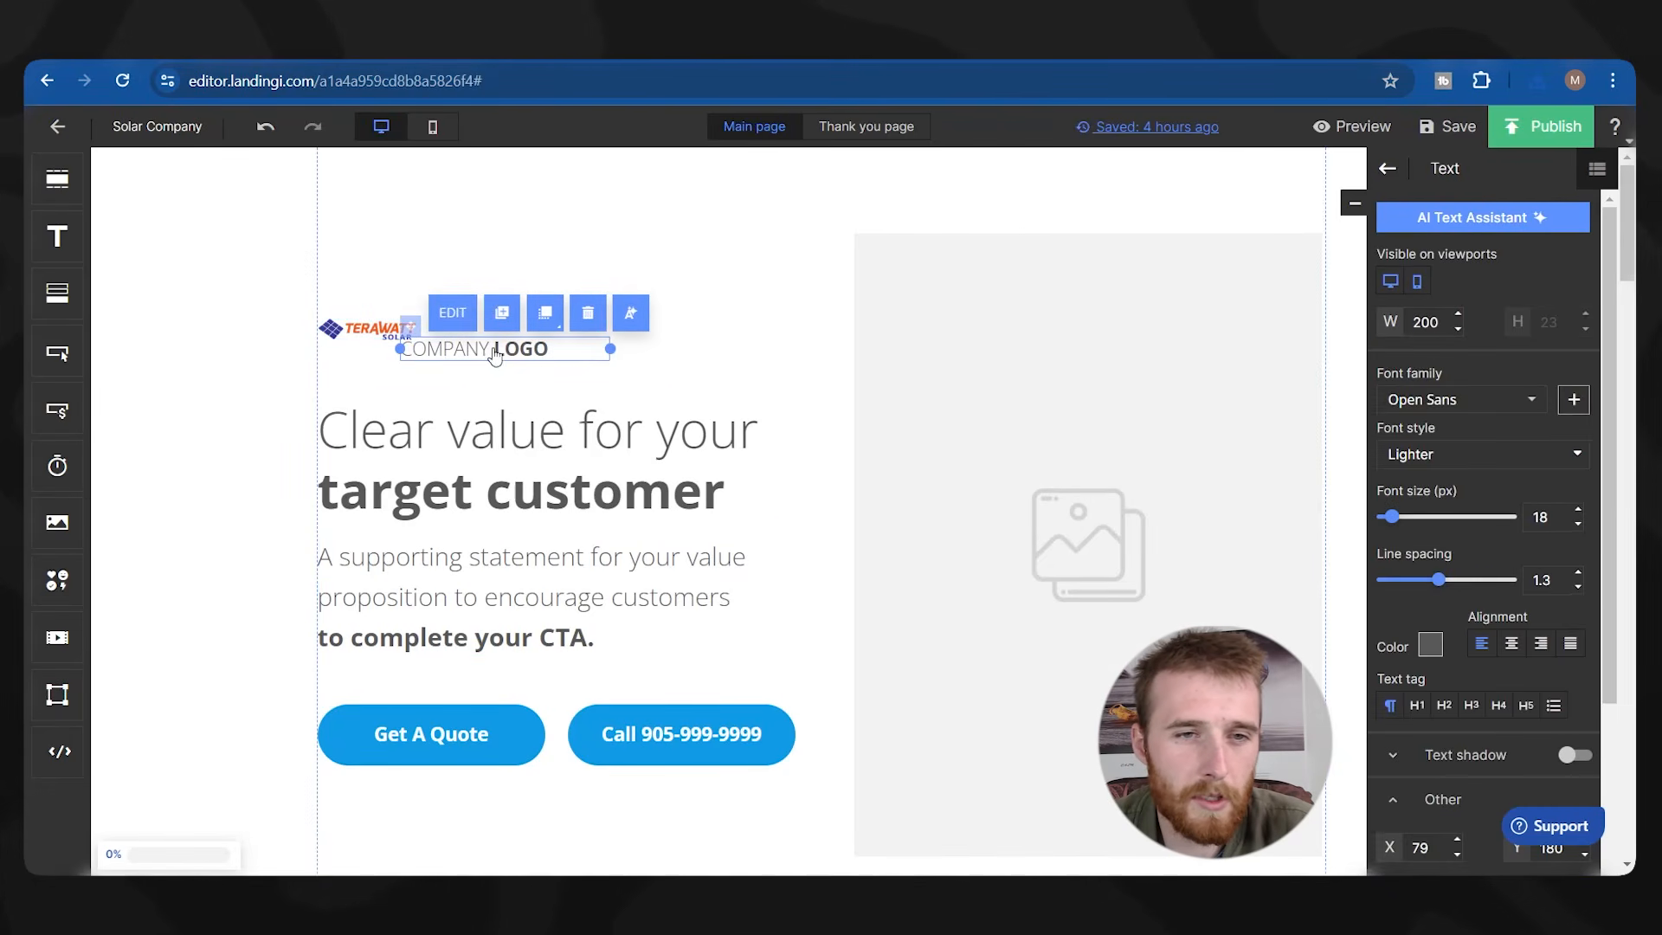
{"action": "key", "text": "Delete"}
{"action": "left_click", "coordinate": [411, 340]}
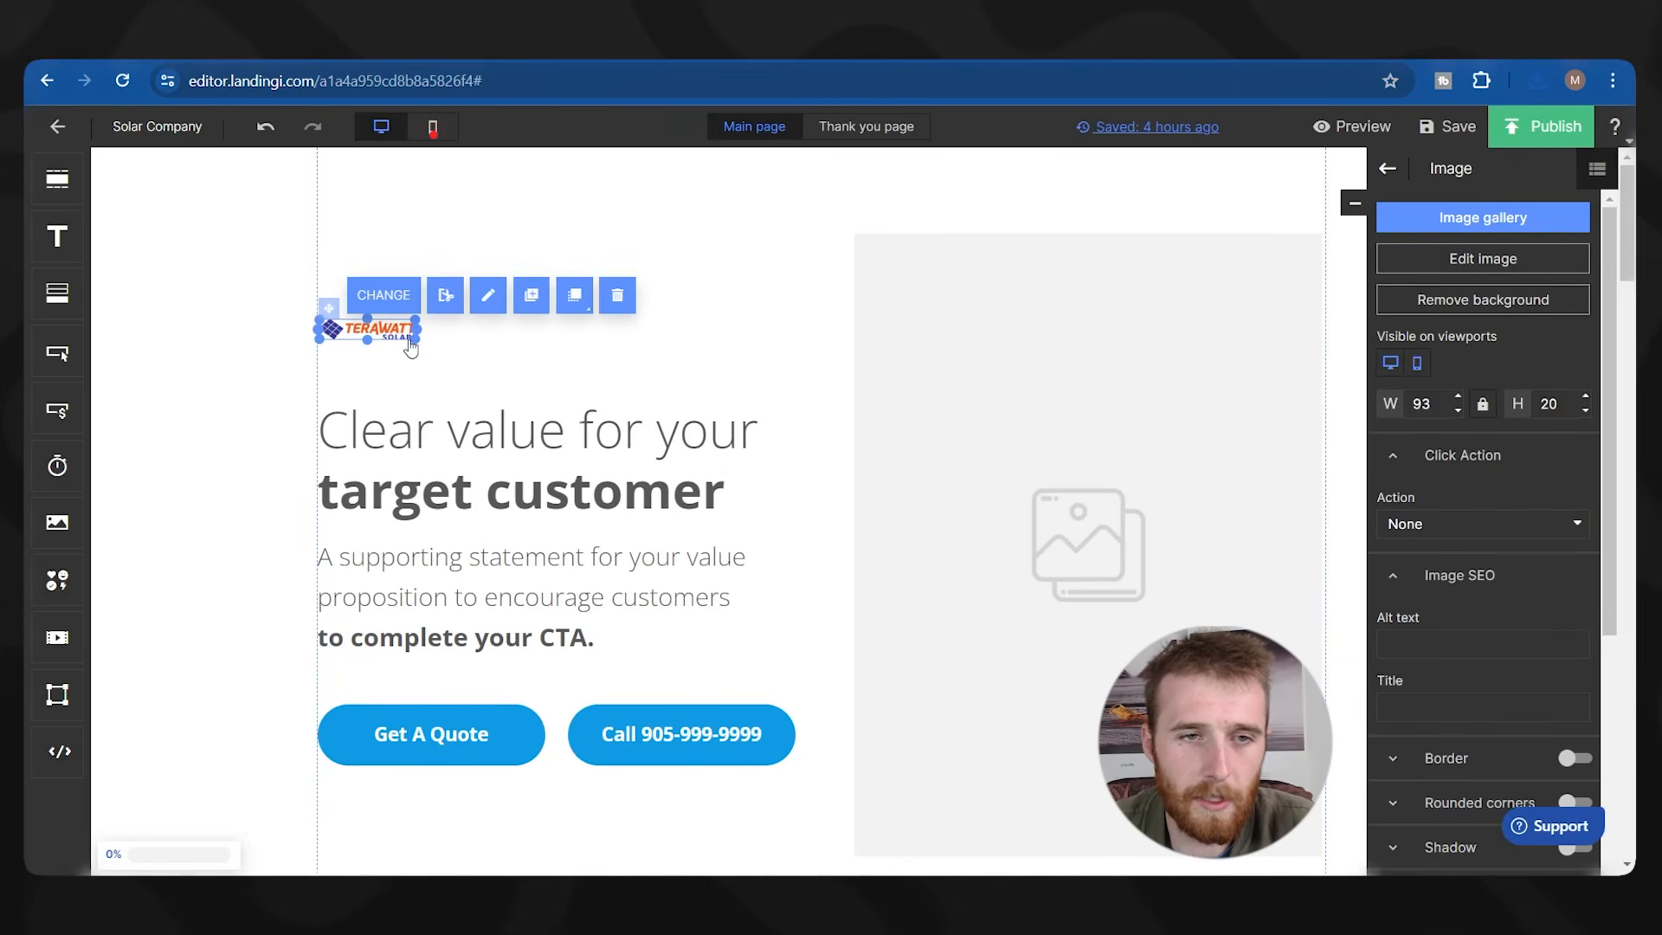
{"action": "left_click_drag", "start_coordinate": [415, 340], "coordinate": [486, 354]}
{"action": "left_click", "coordinate": [416, 381]}
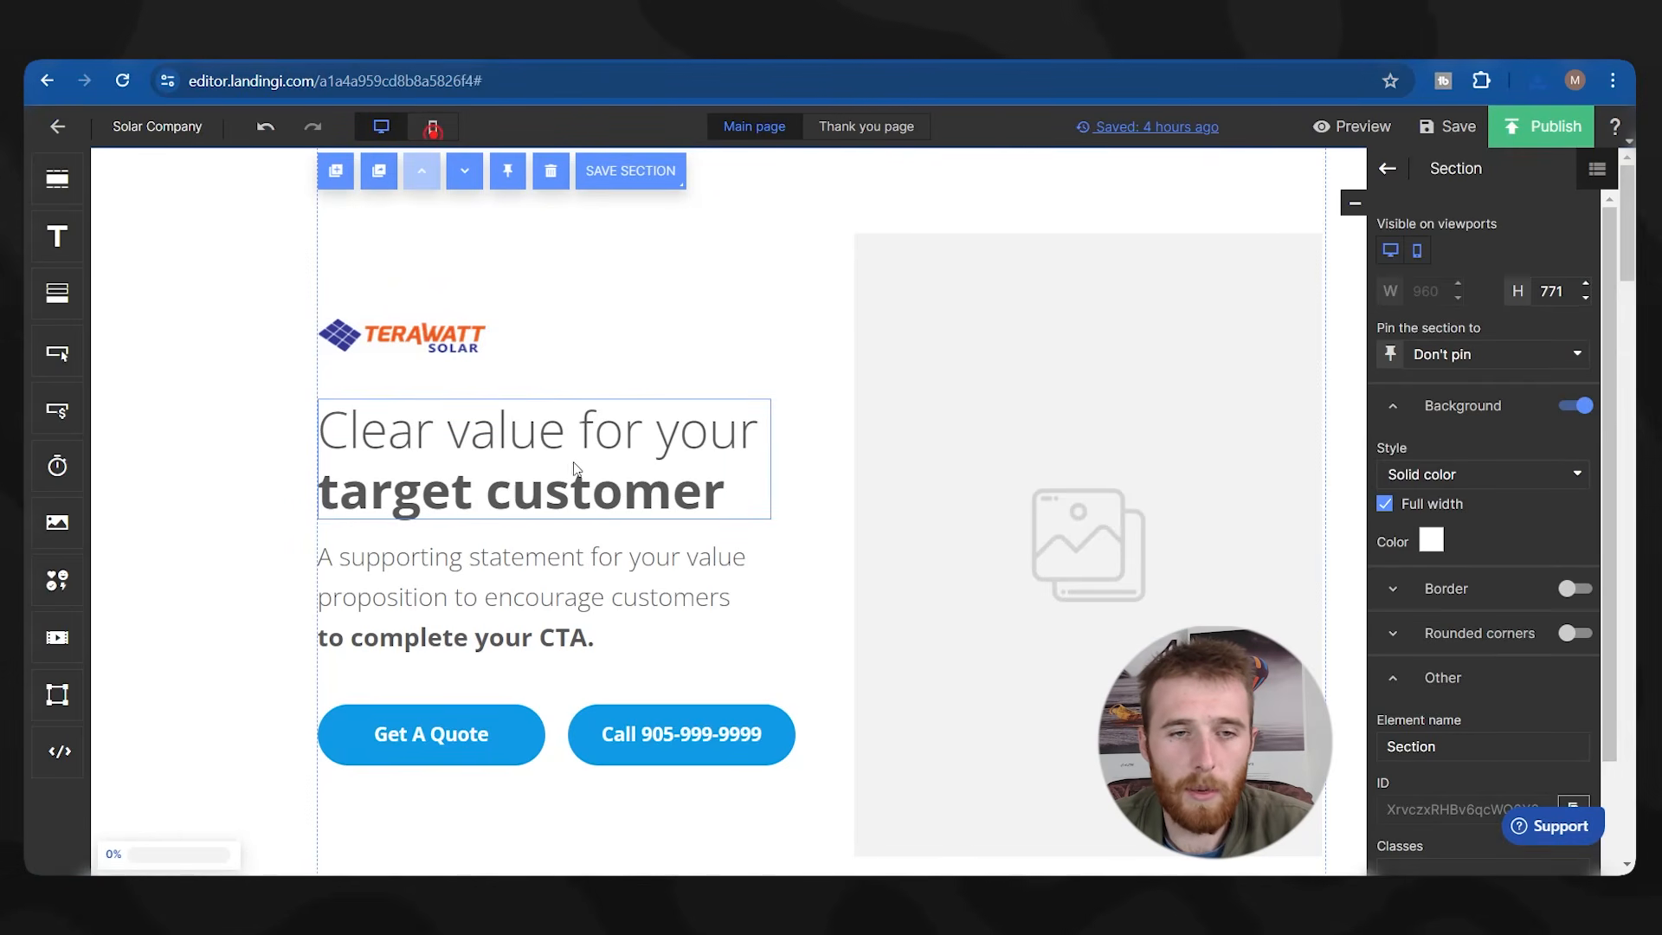
Select the hero heading and look over the page.
{"action": "left_click", "coordinate": [502, 469]}
{"action": "left_click", "coordinate": [715, 327]}
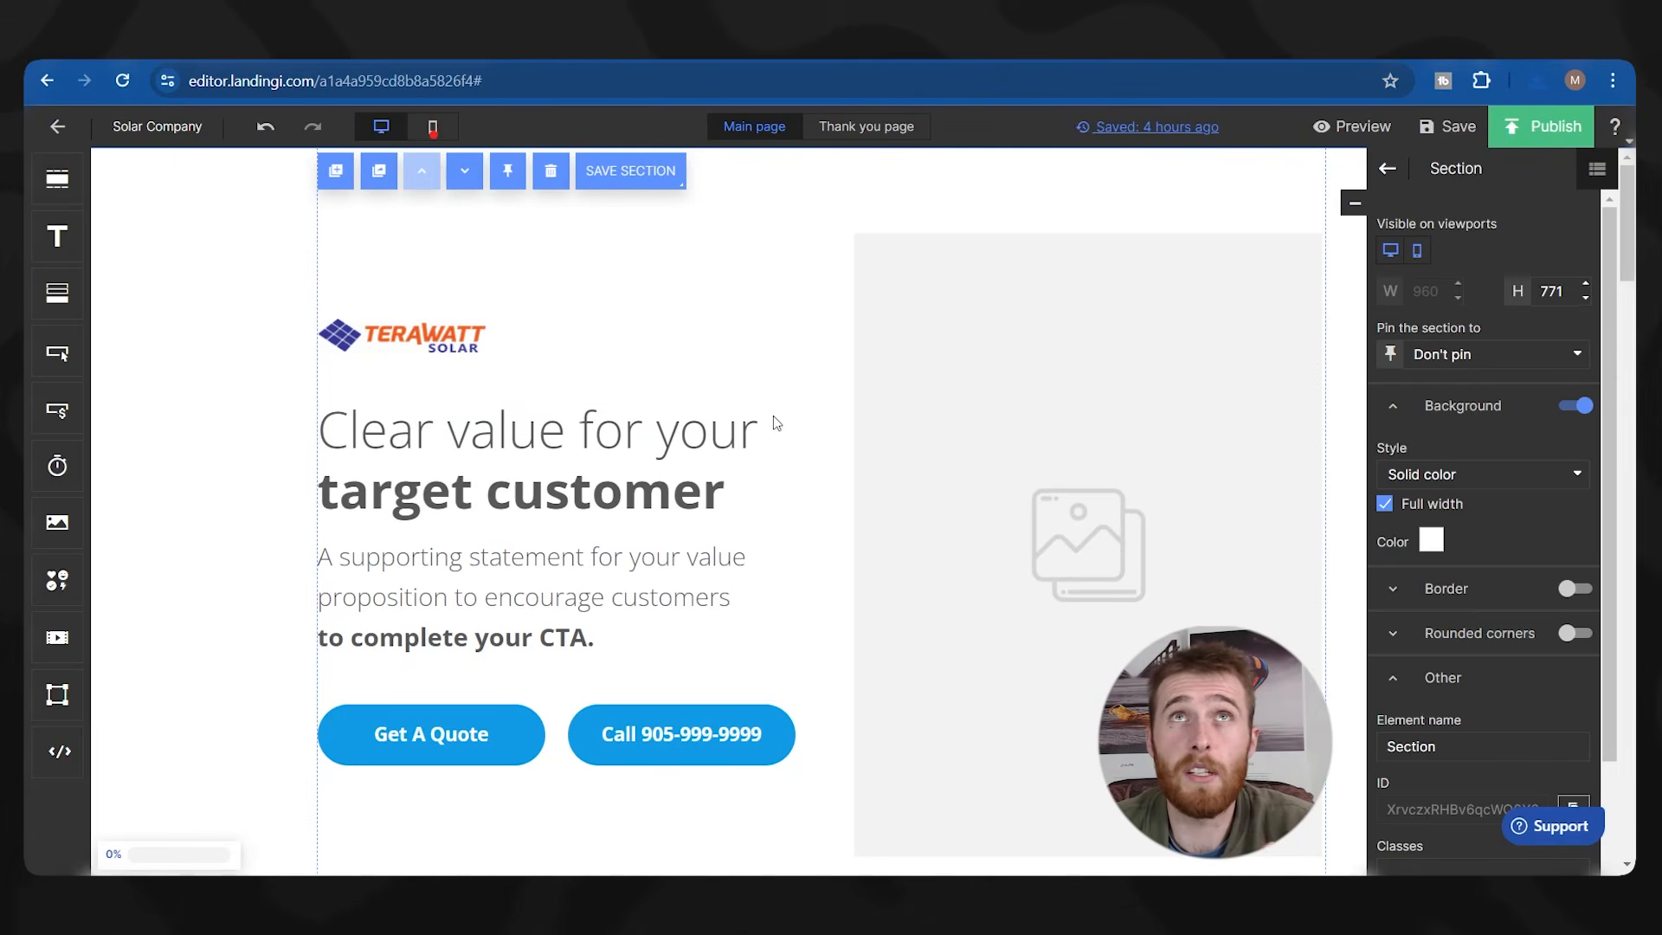
{"action": "scroll", "coordinate": [772, 416], "scroll_direction": "down", "scroll_amount": 20}
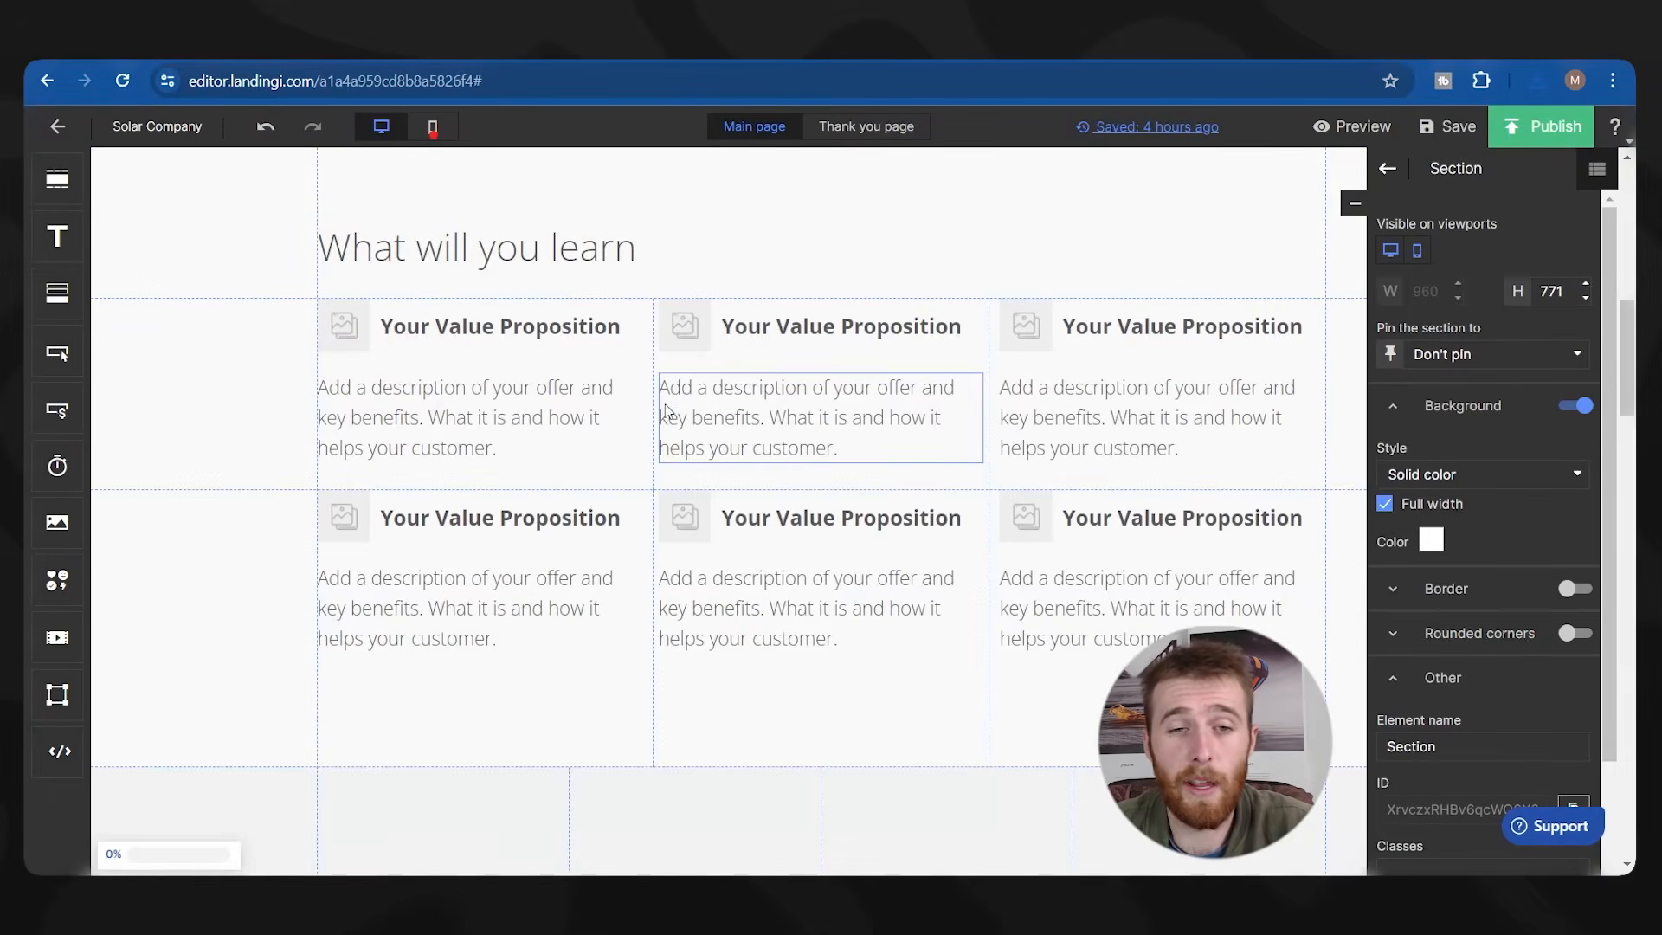
{"action": "scroll", "coordinate": [582, 597], "scroll_direction": "up", "scroll_amount": 20}
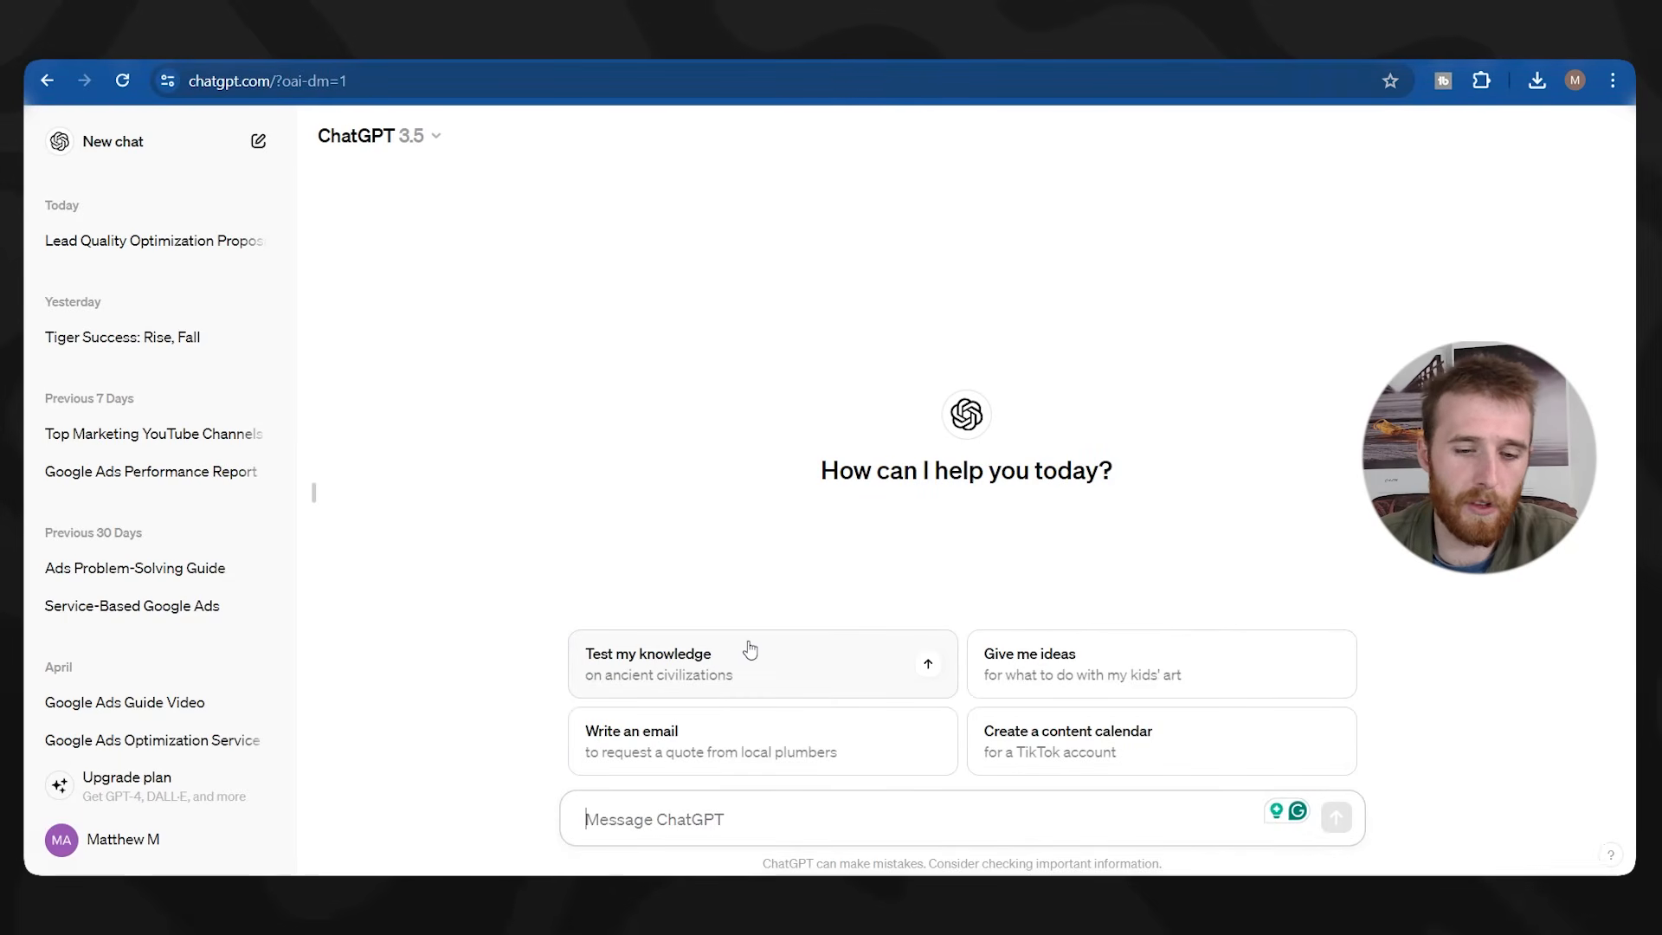
Ask ChatGPT for a solar installation headline and headline 2 for purchase-interested visitors, then select Headline 1.
{"action": "type", "text": "come uo"}
{"action": "key", "text": "BackSpace"}
{"action": "type", "text": "p with a "}
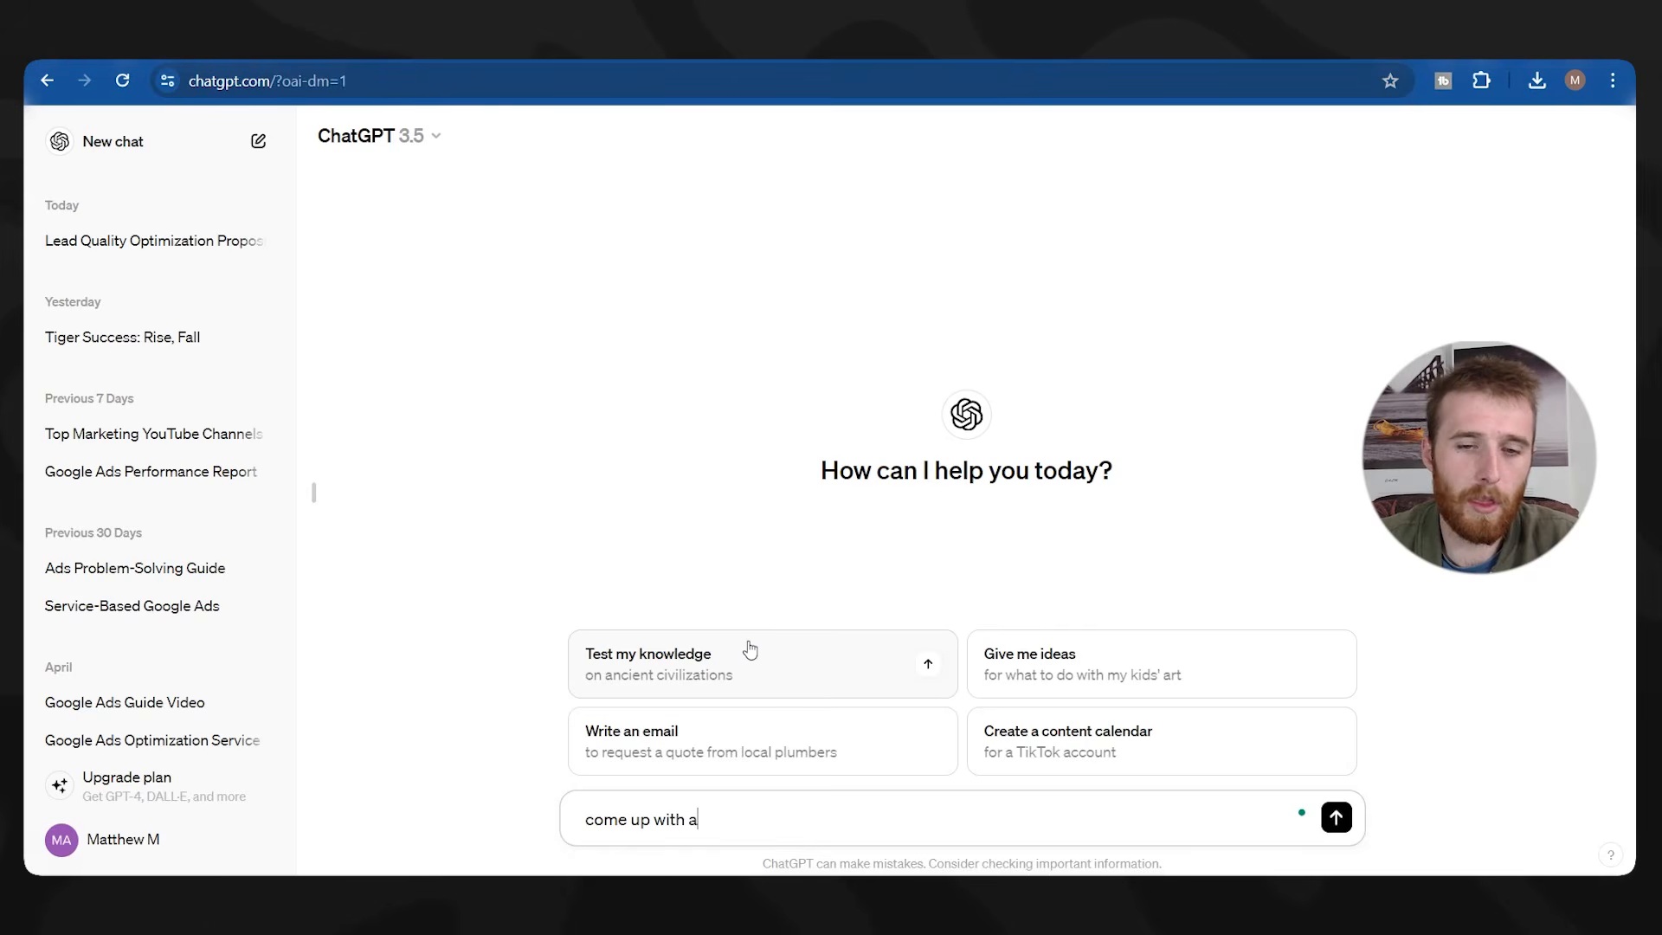
{"action": "type", "text": "solar compan"}
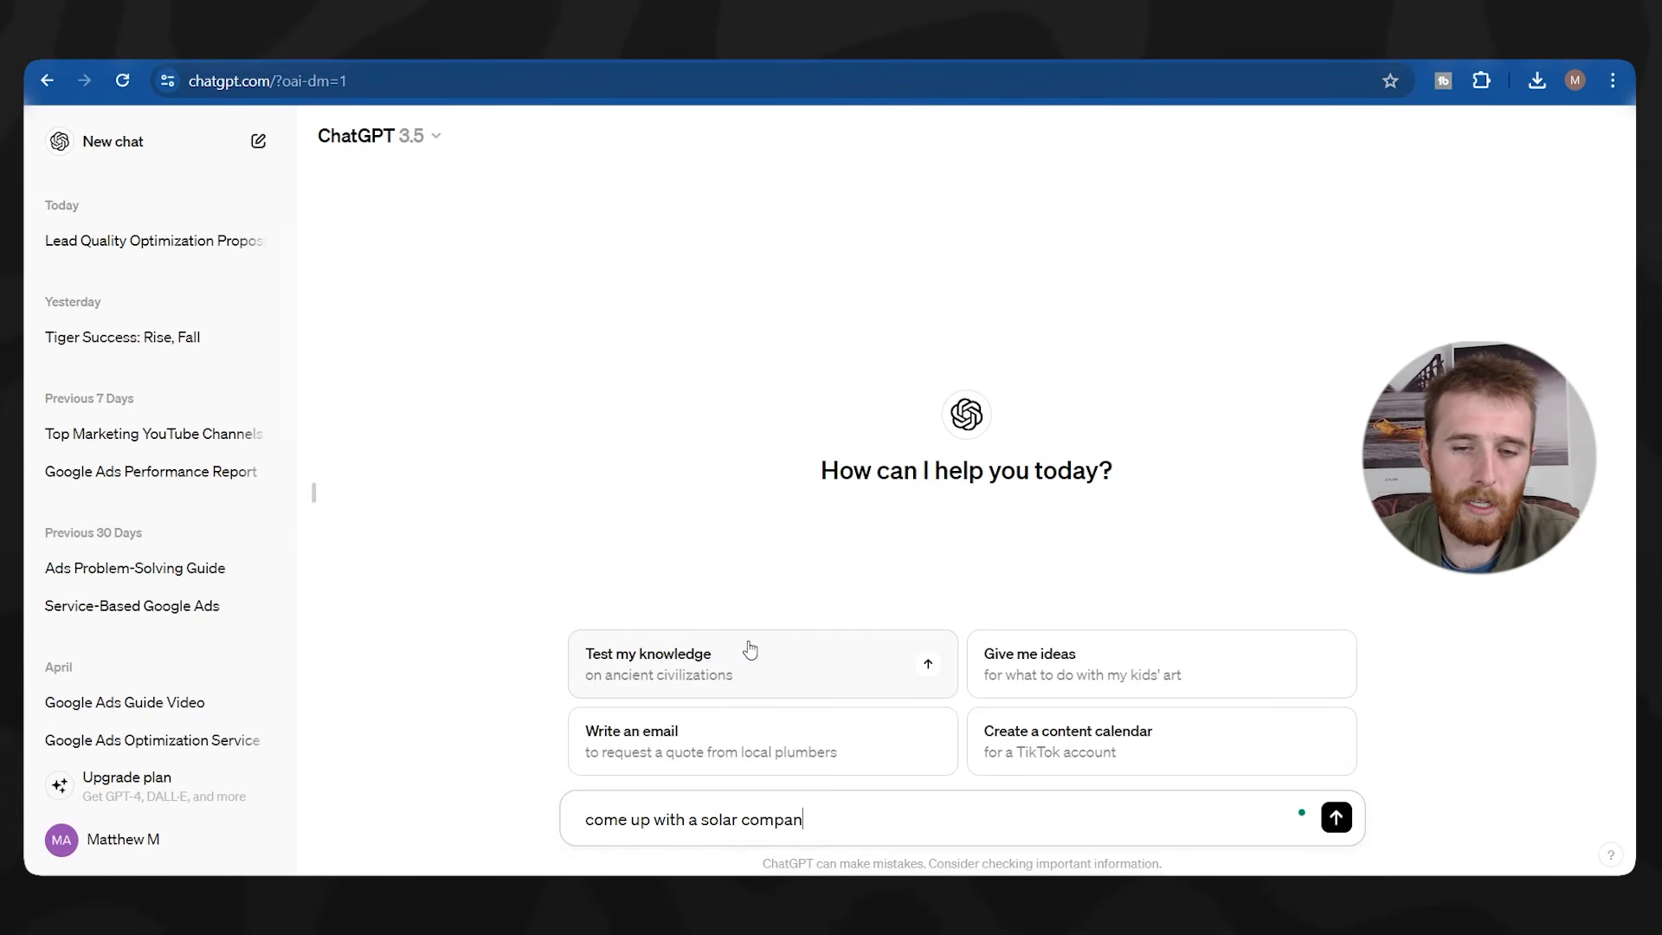
{"action": "type", "text": "y service headline"}
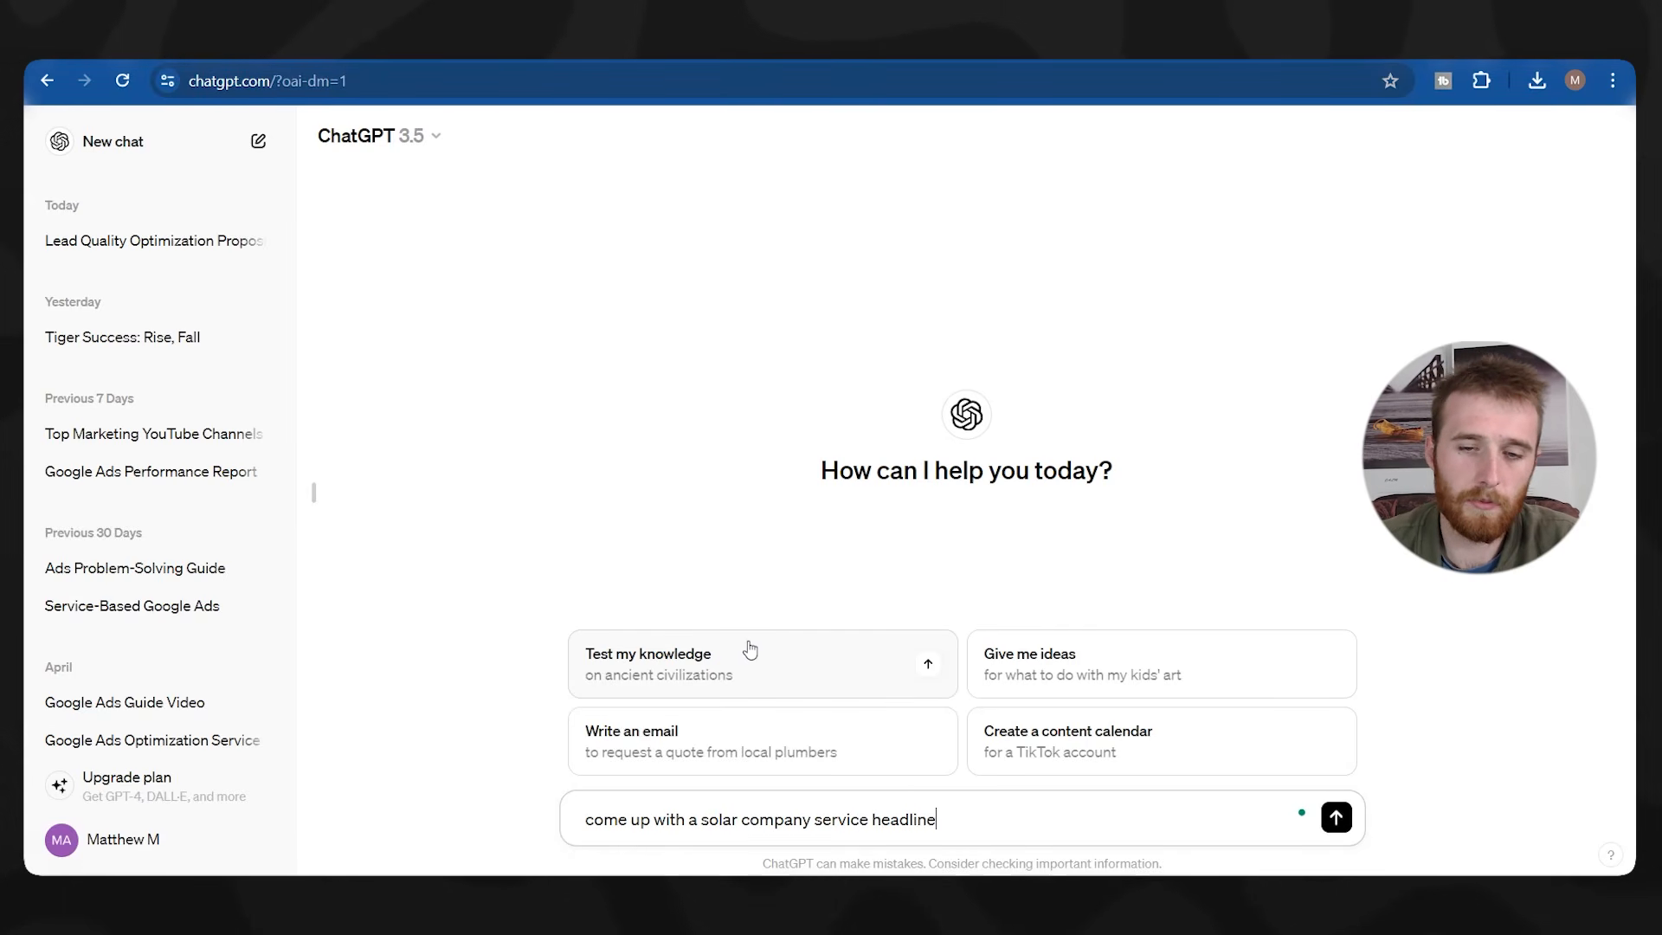
{"action": "type", "text": " installation"}
{"action": "key", "text": "End"}
{"action": "type", "text": "and headline 2 for a land"}
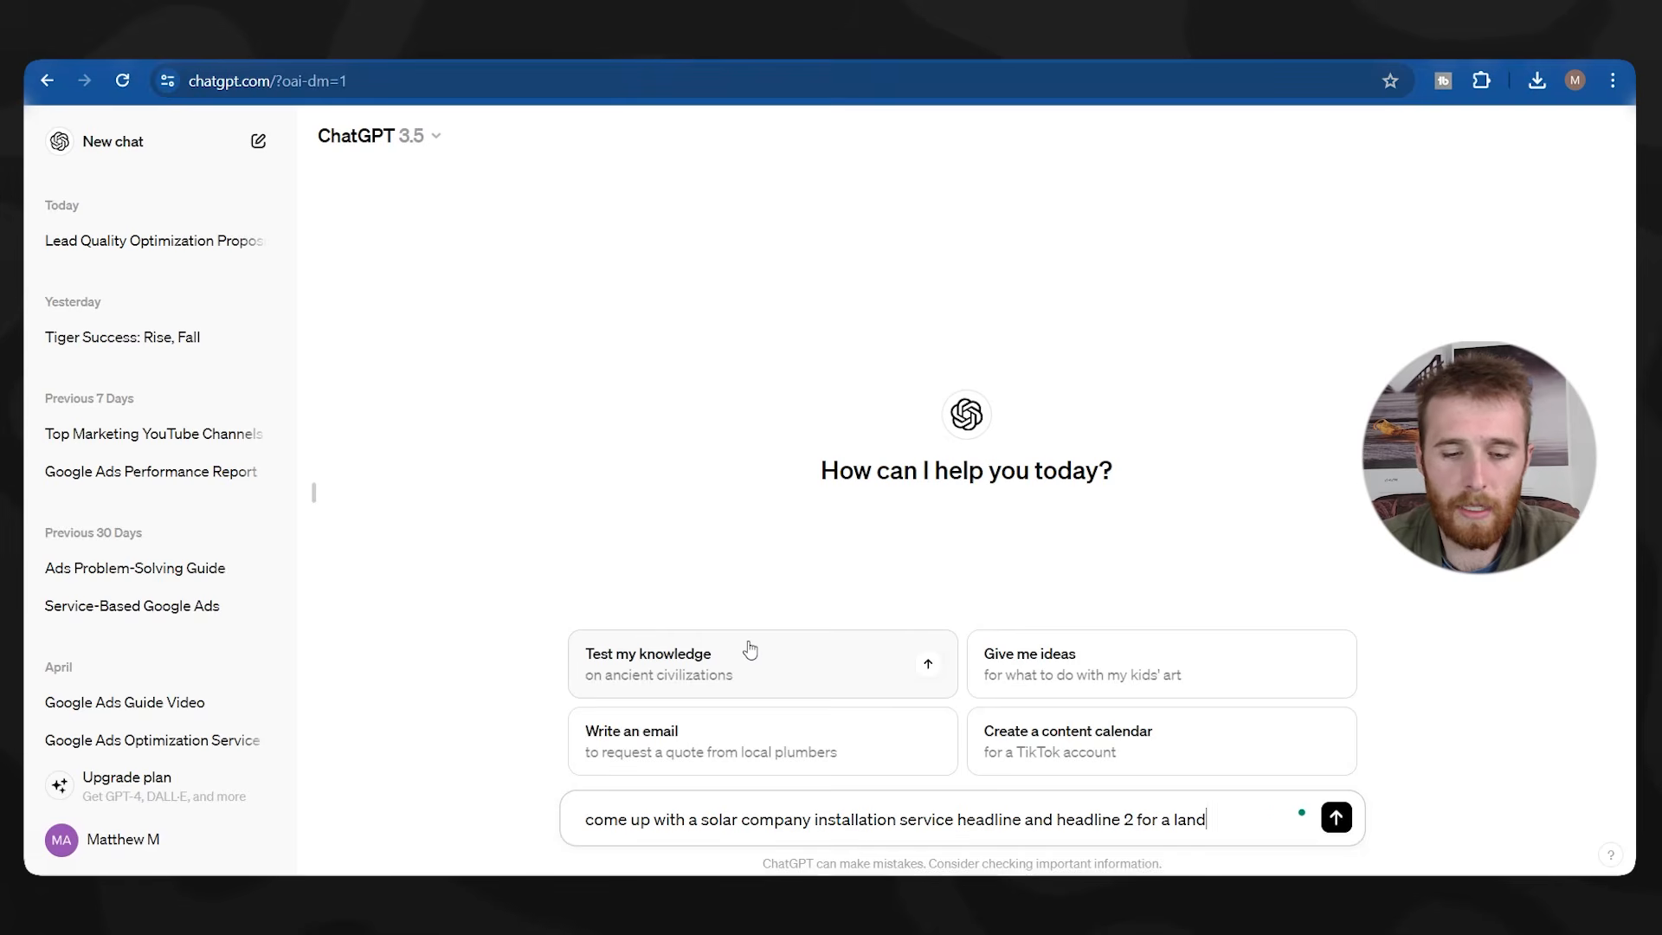
{"action": "type", "text": "ing page for peo"}
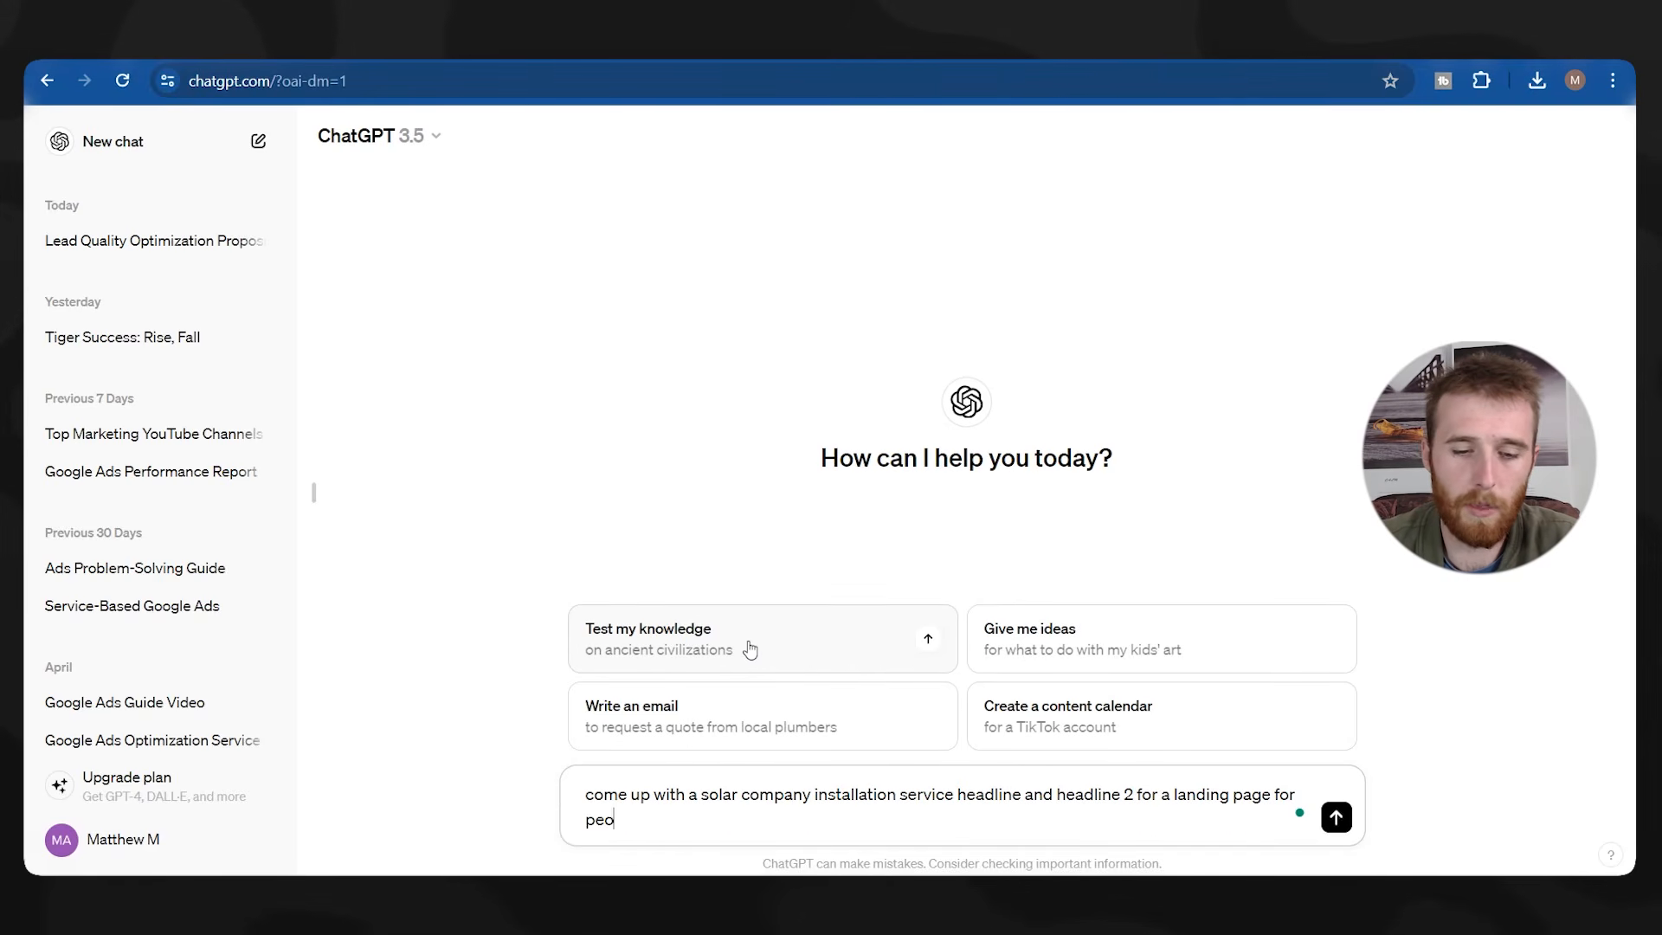
{"action": "type", "text": "ple interested in purchasing"}
{"action": "key", "text": "Return"}
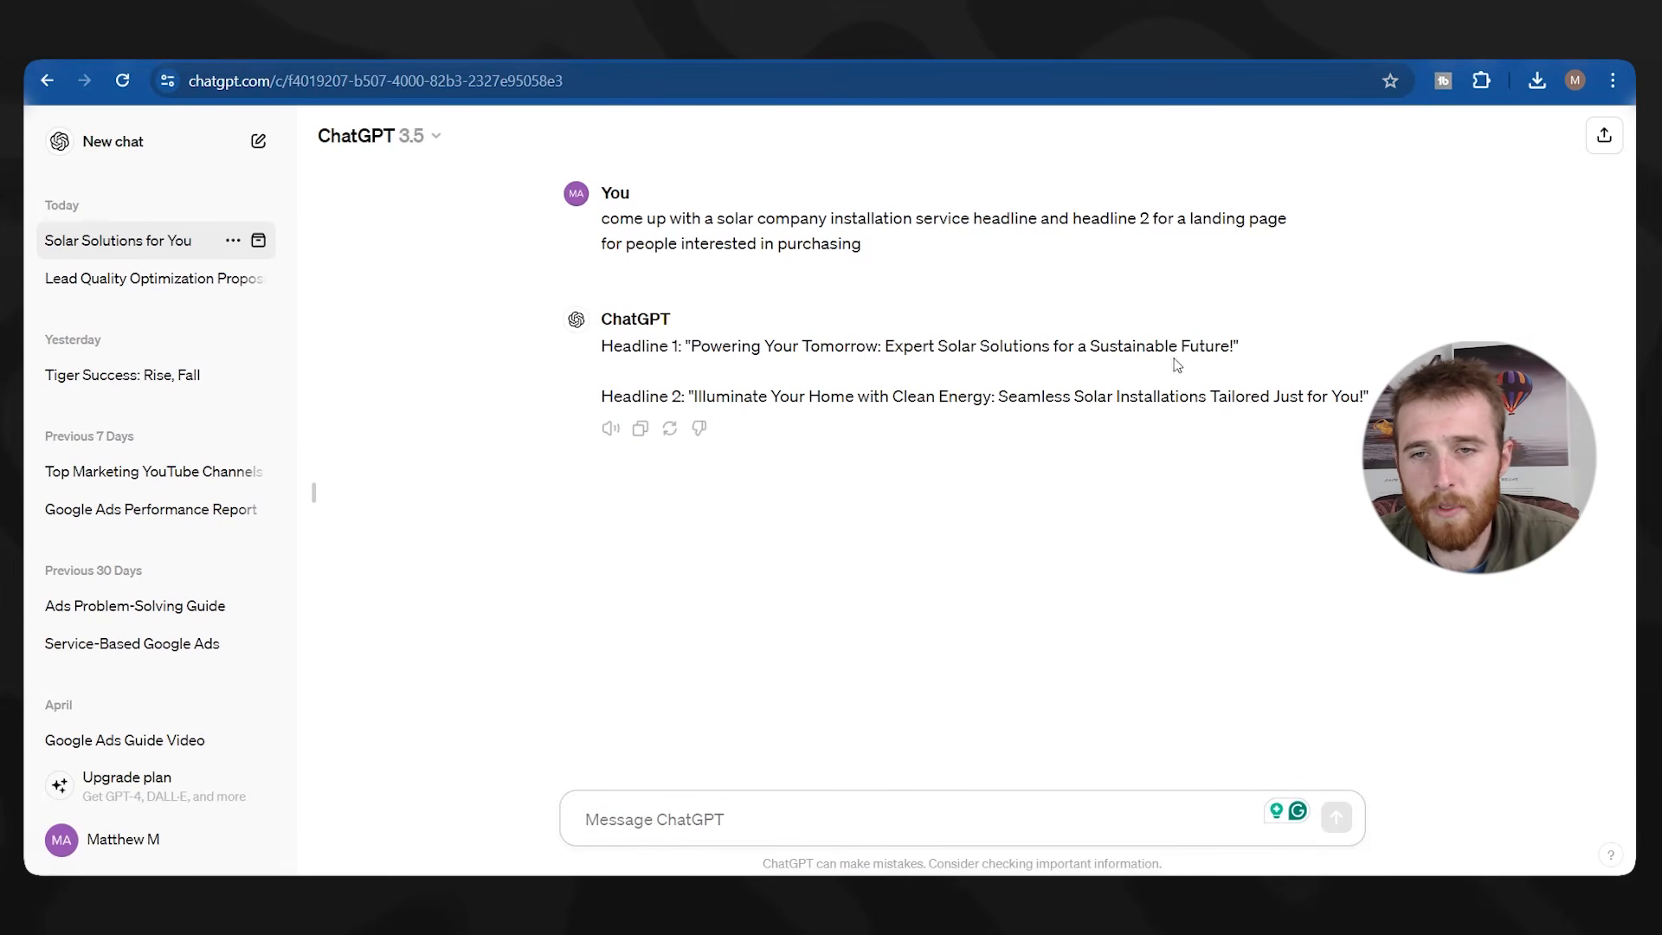
{"action": "left_click_drag", "start_coordinate": [1232, 348], "coordinate": [686, 339]}
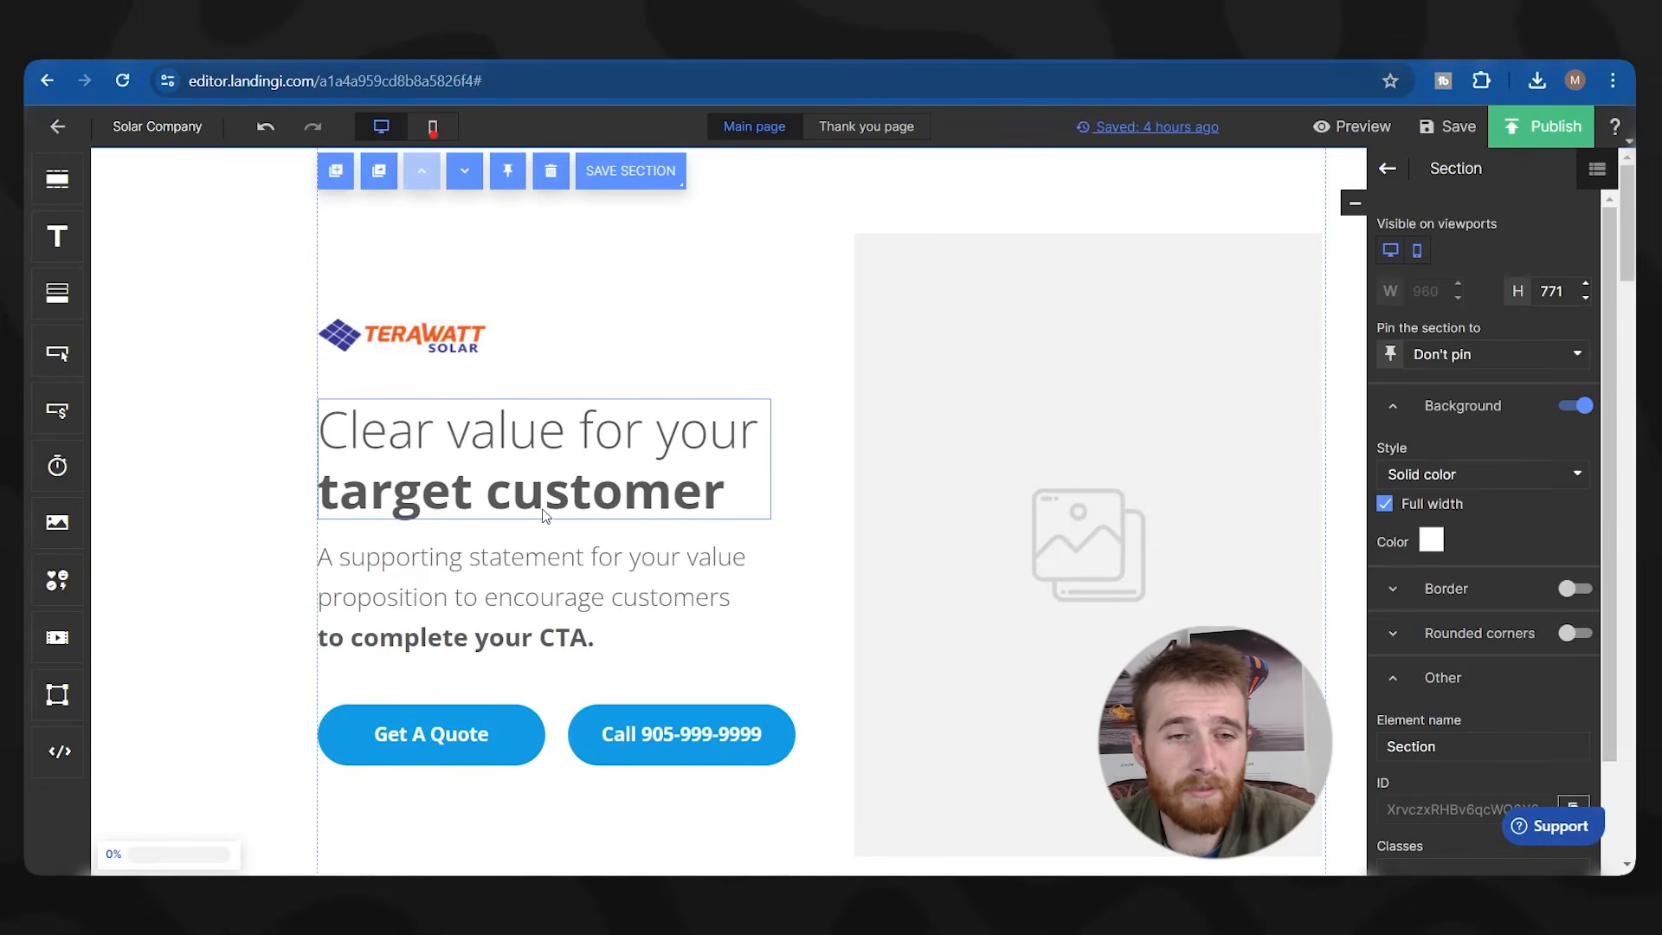
Change the hero heading to 'Easy And Fast Solar' / 'Installation' on two lines.
{"action": "double_click", "coordinate": [557, 491]}
{"action": "type", "text": "Easy And "}
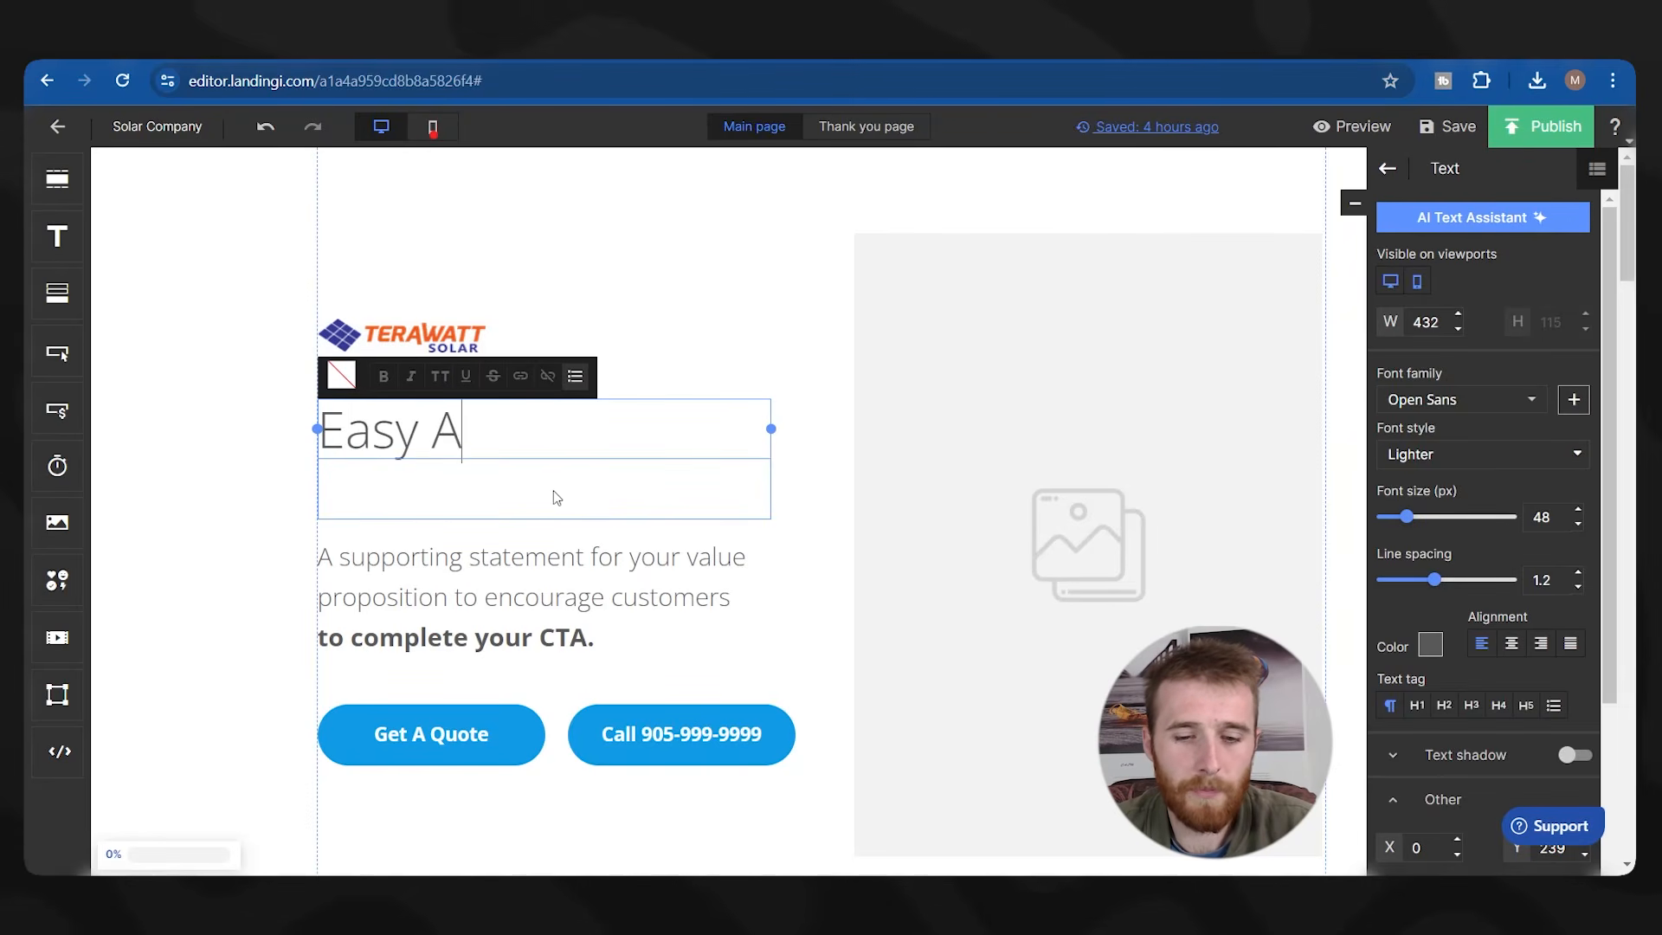
{"action": "type", "text": "Fast Solar"}
{"action": "key", "text": "Return"}
{"action": "type", "text": "Installation"}
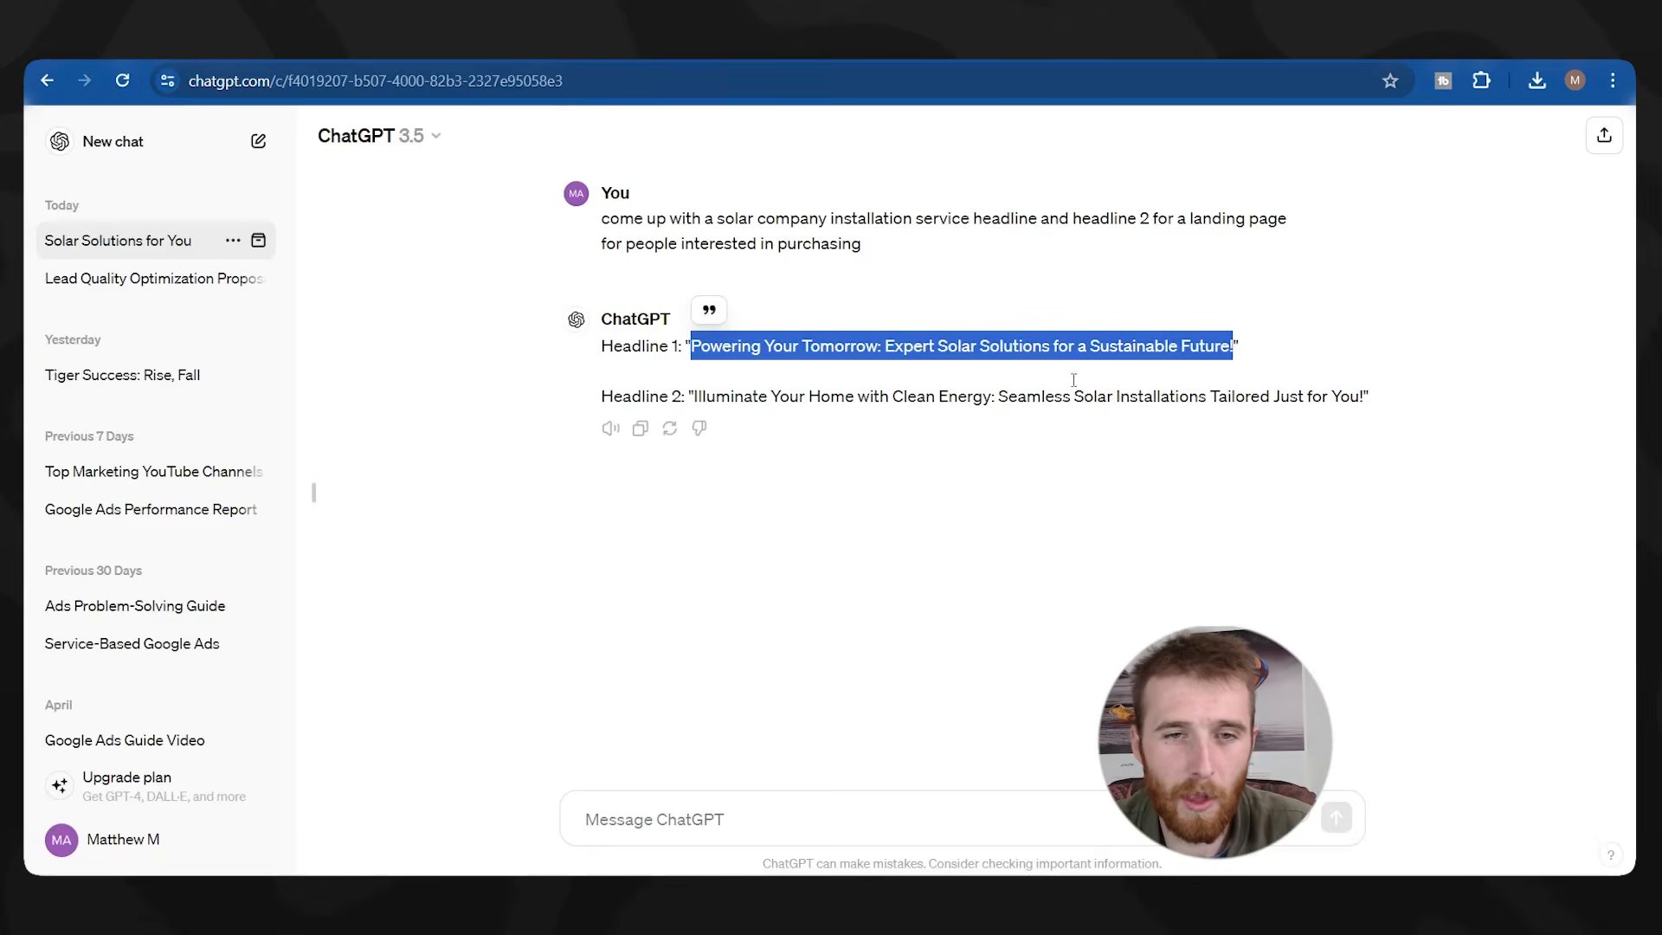
Replace the hero subheading with ChatGPT's Headline 2.
{"action": "left_click_drag", "start_coordinate": [693, 396], "coordinate": [1364, 394]}
{"action": "key", "text": "ctrl+c"}
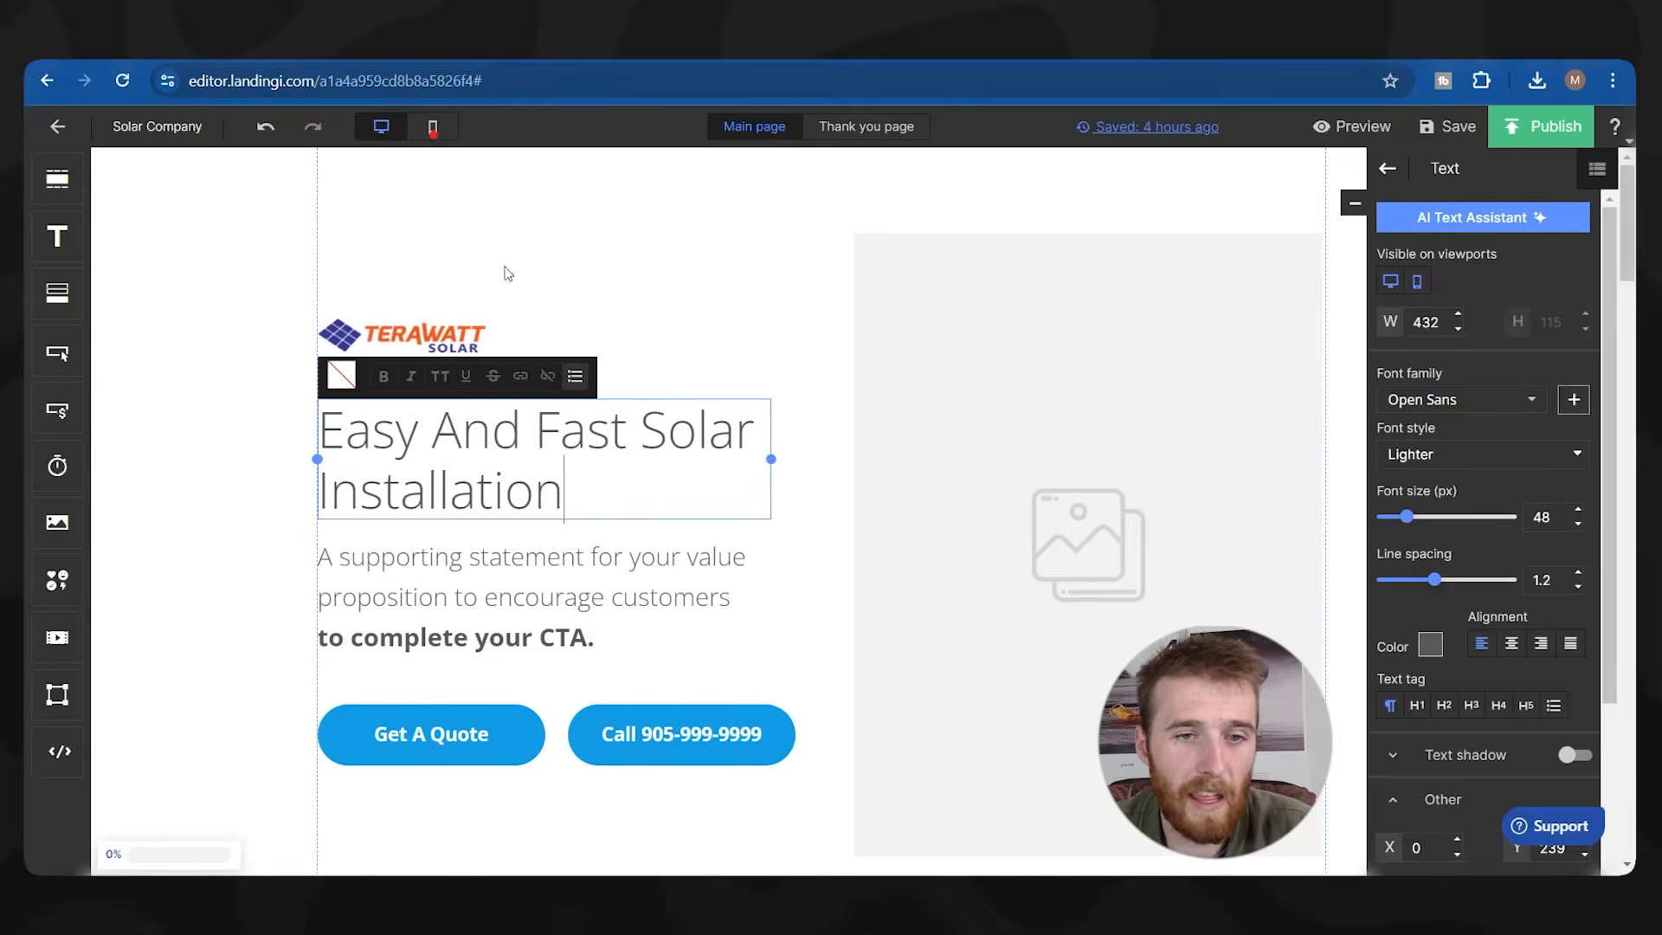
{"action": "triple_click", "coordinate": [552, 597]}
{"action": "key", "text": "ctrl+v"}
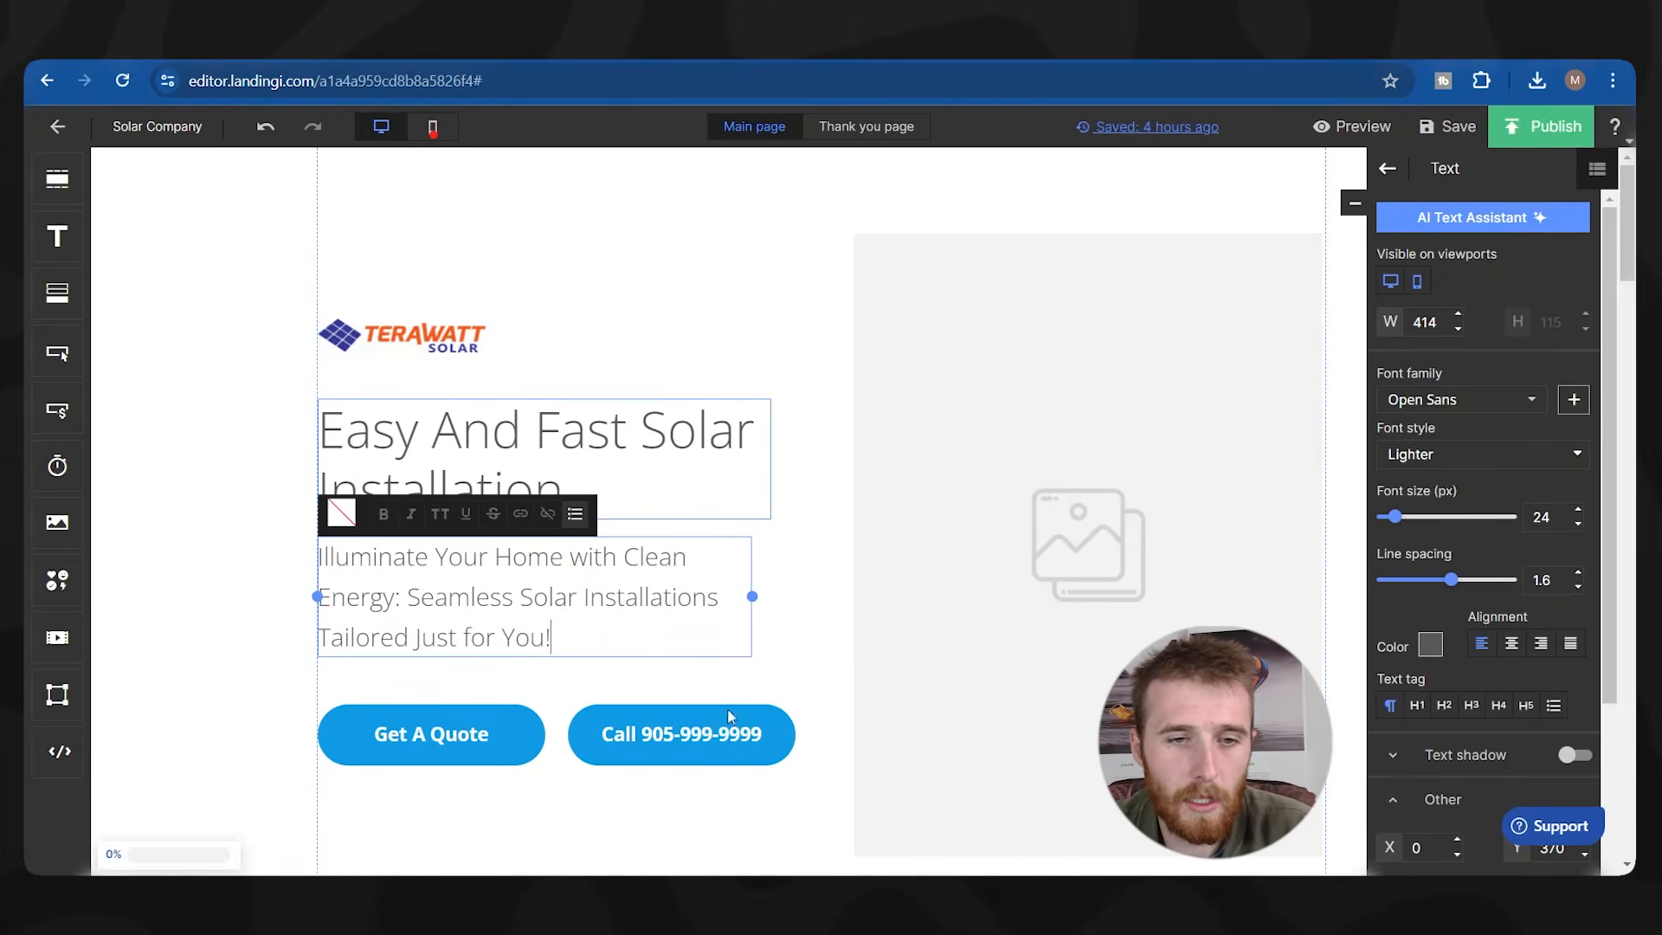
{"action": "left_click", "coordinate": [773, 575]}
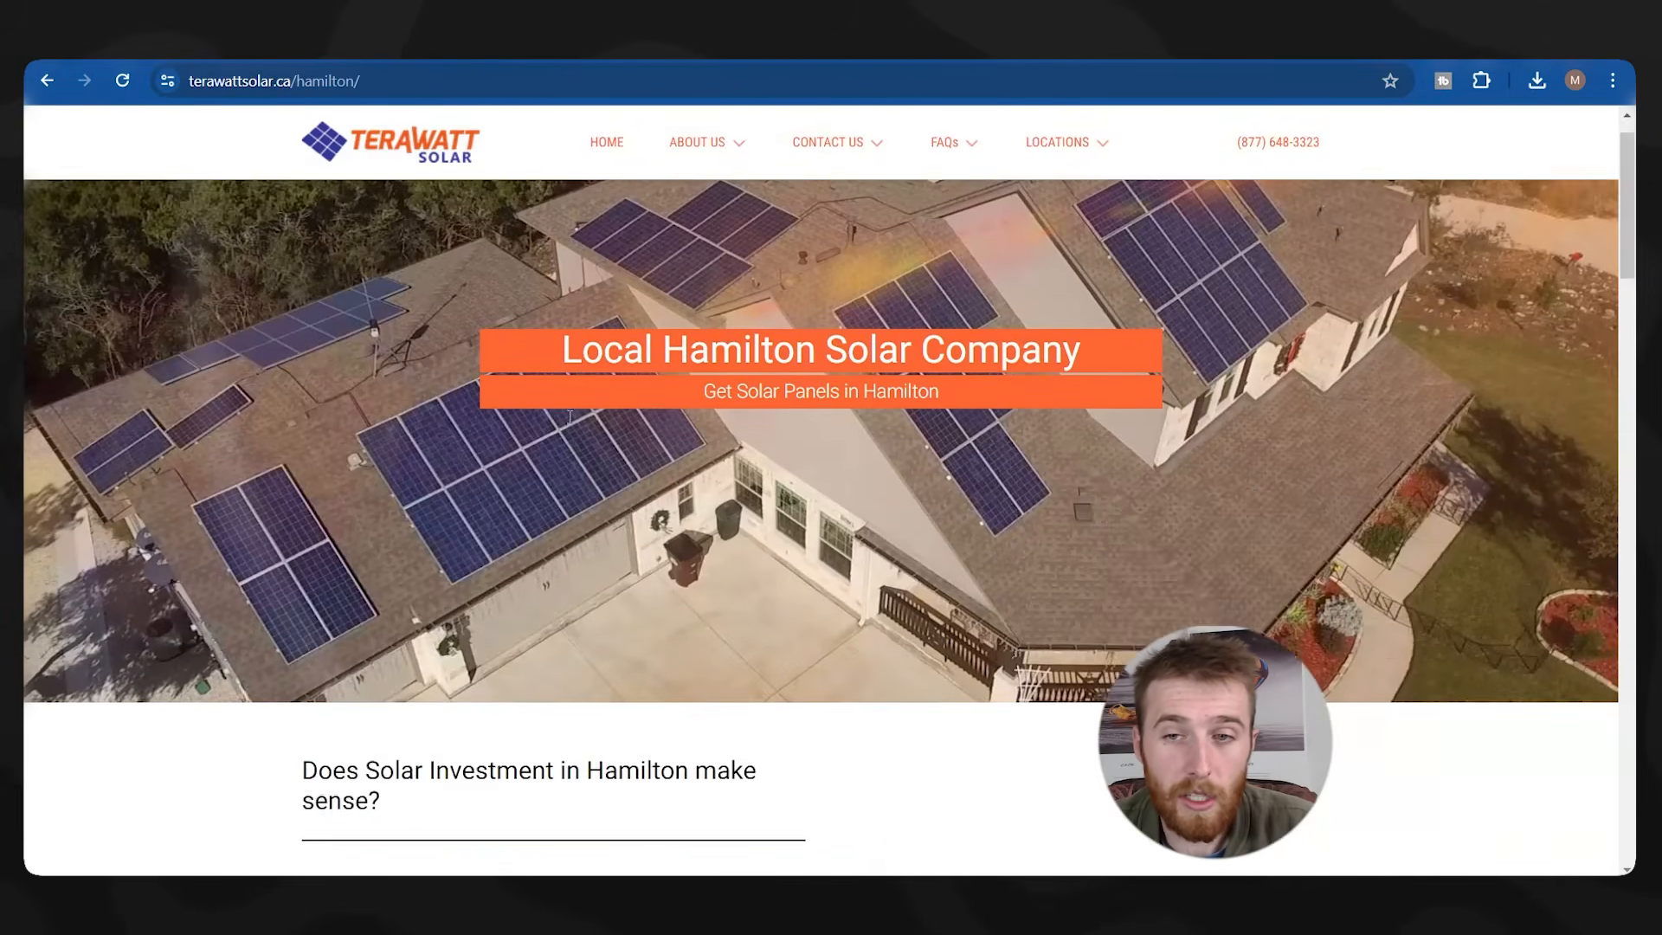
Save a solar-panel photo from Terawatt's Hamilton page.
{"action": "scroll", "coordinate": [569, 416], "scroll_direction": "down", "scroll_amount": 1}
{"action": "right_click", "coordinate": [339, 403]}
{"action": "left_click", "coordinate": [284, 461]}
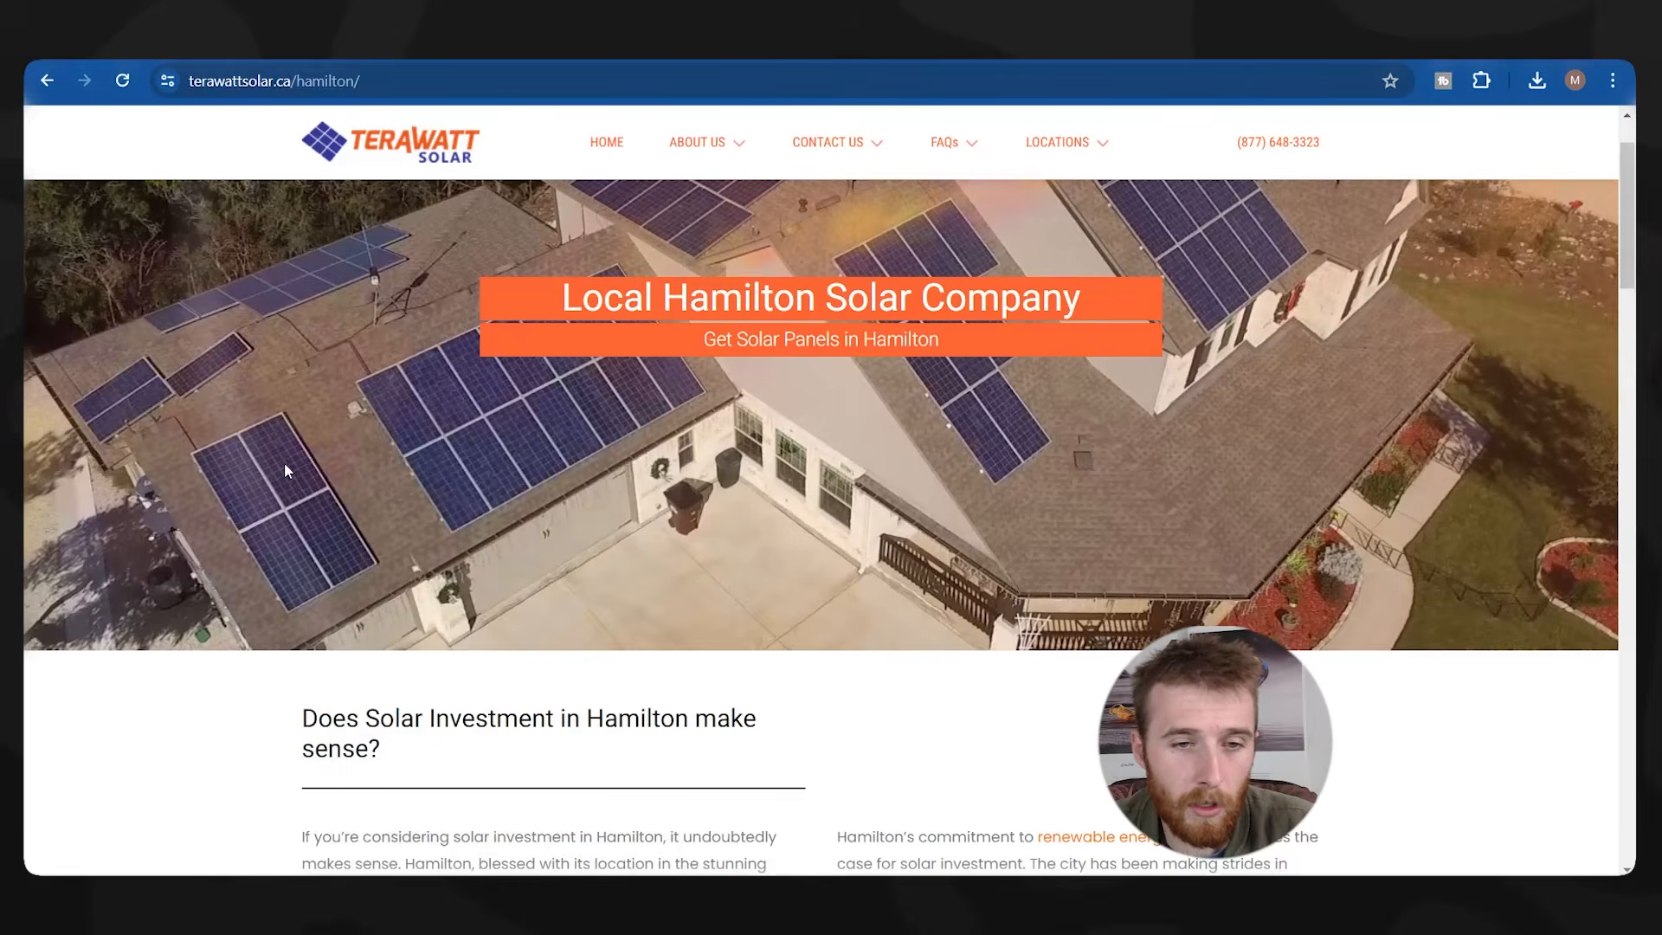
{"action": "scroll", "coordinate": [667, 293], "scroll_direction": "down", "scroll_amount": 10}
{"action": "scroll", "coordinate": [690, 382], "scroll_direction": "down", "scroll_amount": 4}
{"action": "right_click", "coordinate": [530, 390]}
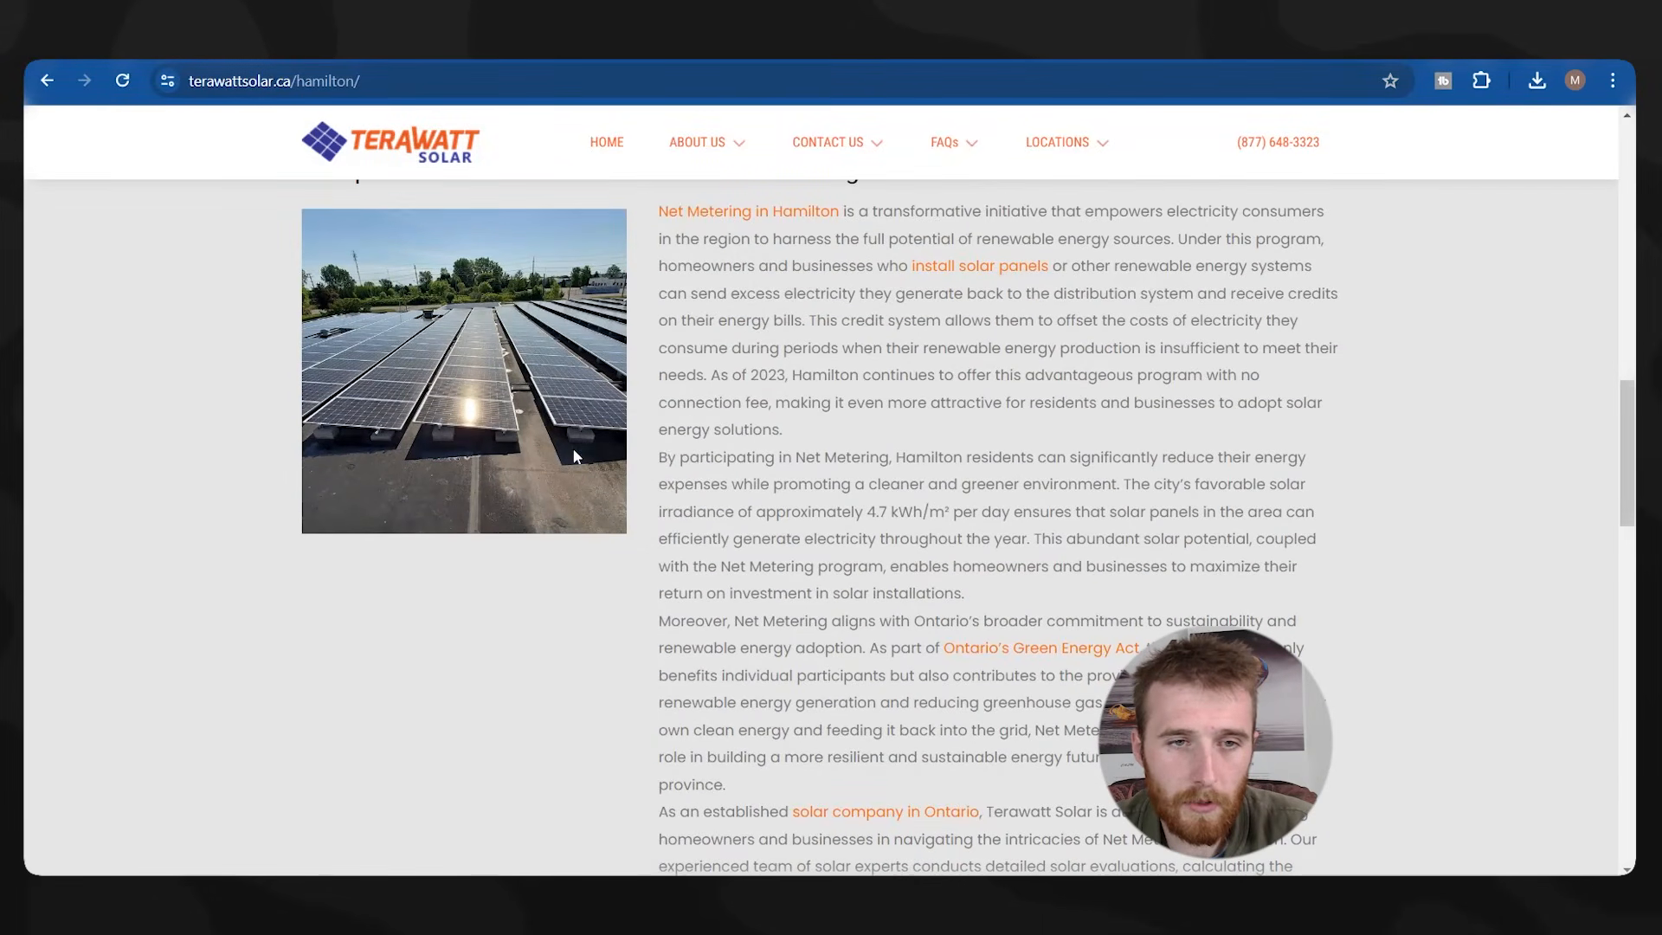
{"action": "left_click", "coordinate": [575, 454]}
{"action": "key", "text": "Return"}
Copy the rooftop solar photo and save it as Terawatt-solar-2.webp.
{"action": "scroll", "coordinate": [1030, 674], "scroll_direction": "down", "scroll_amount": 9}
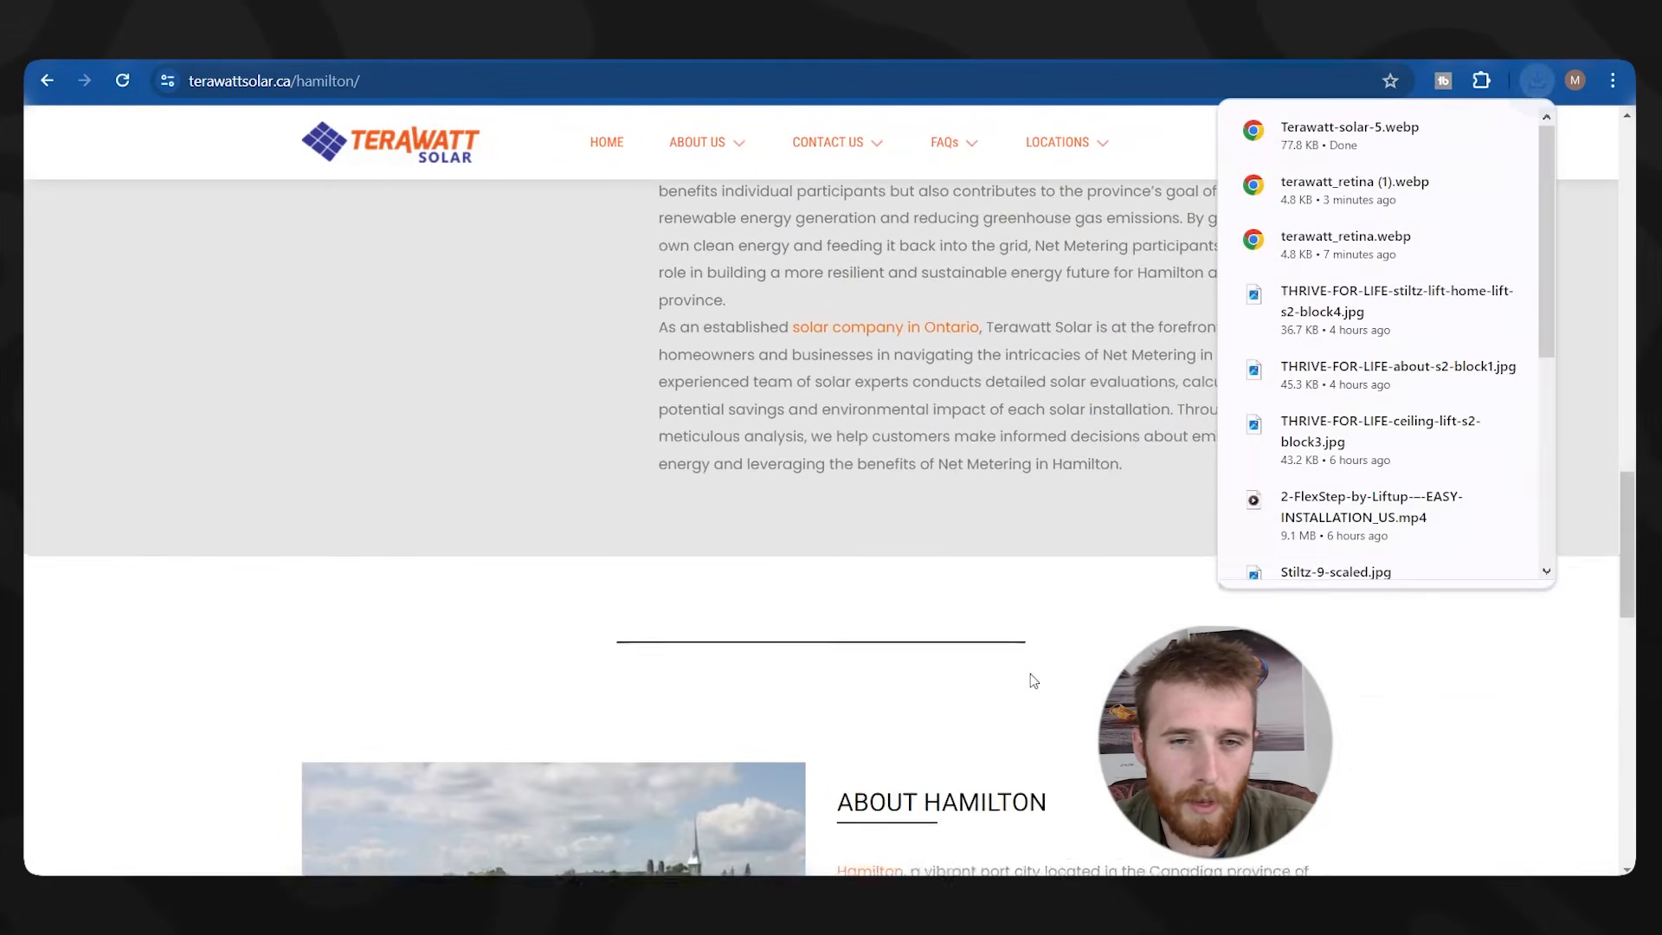
{"action": "scroll", "coordinate": [1031, 678], "scroll_direction": "down", "scroll_amount": 2}
{"action": "right_click", "coordinate": [570, 433]}
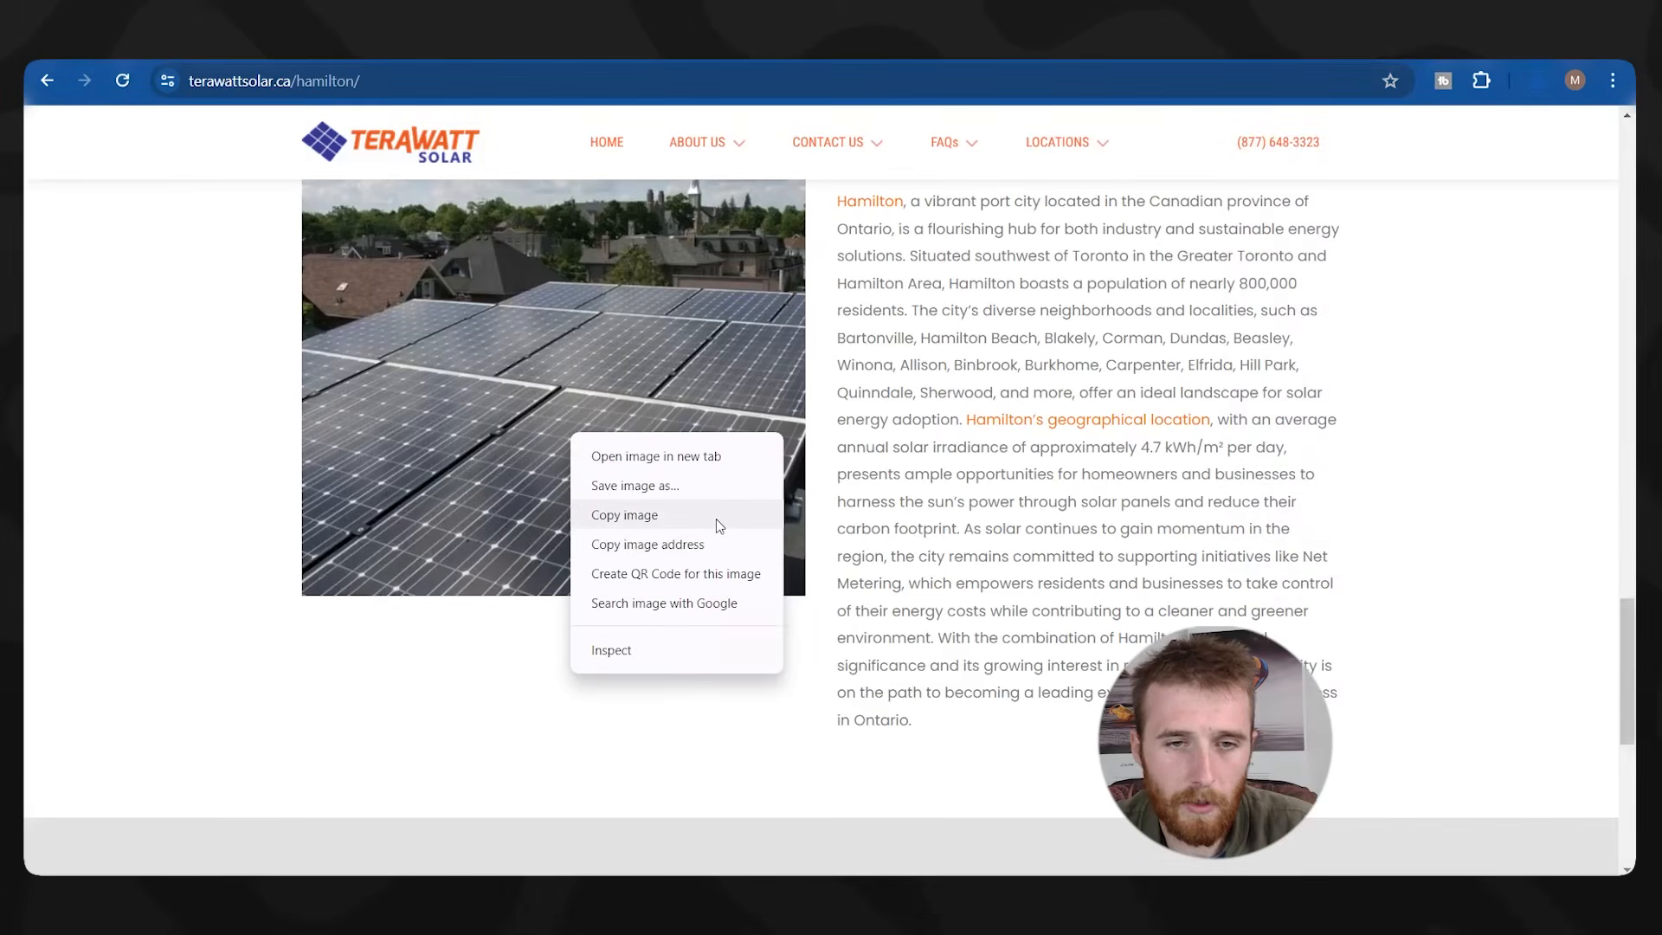
{"action": "left_click", "coordinate": [715, 517]}
{"action": "right_click", "coordinate": [704, 502]}
{"action": "left_click", "coordinate": [766, 547]}
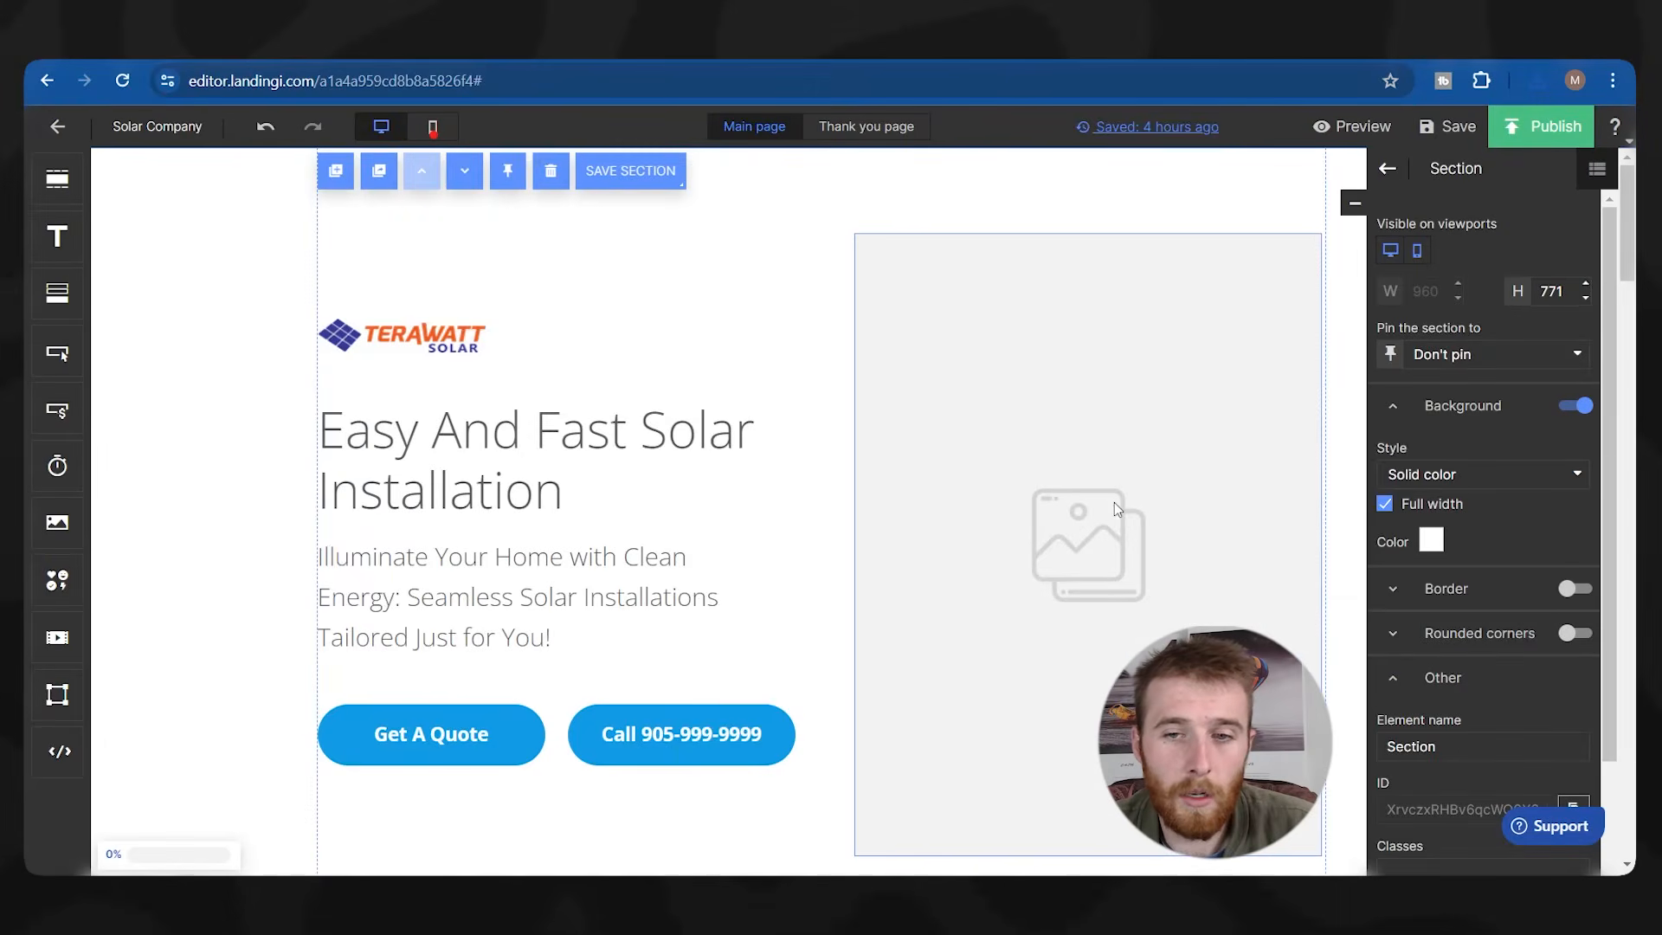
{"action": "double_click", "coordinate": [1114, 502]}
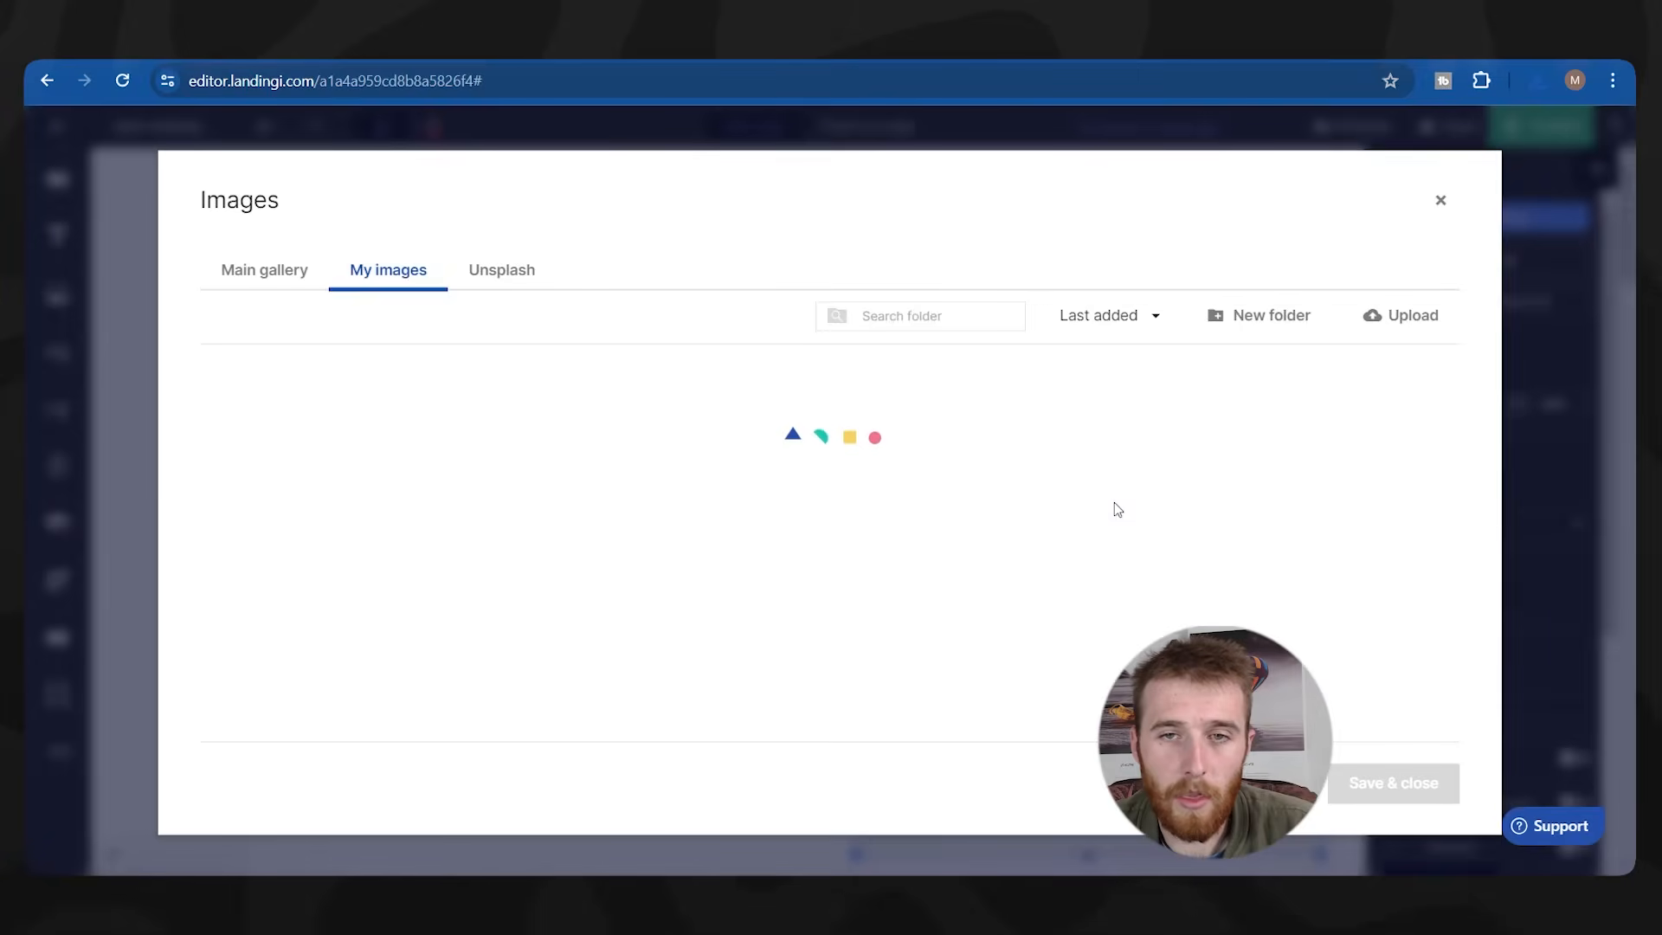
Upload Terawatt-solar-2.webp as the hero picture and move it slightly lower beside the headline.
{"action": "left_click", "coordinate": [1400, 315]}
{"action": "double_click", "coordinate": [1094, 447]}
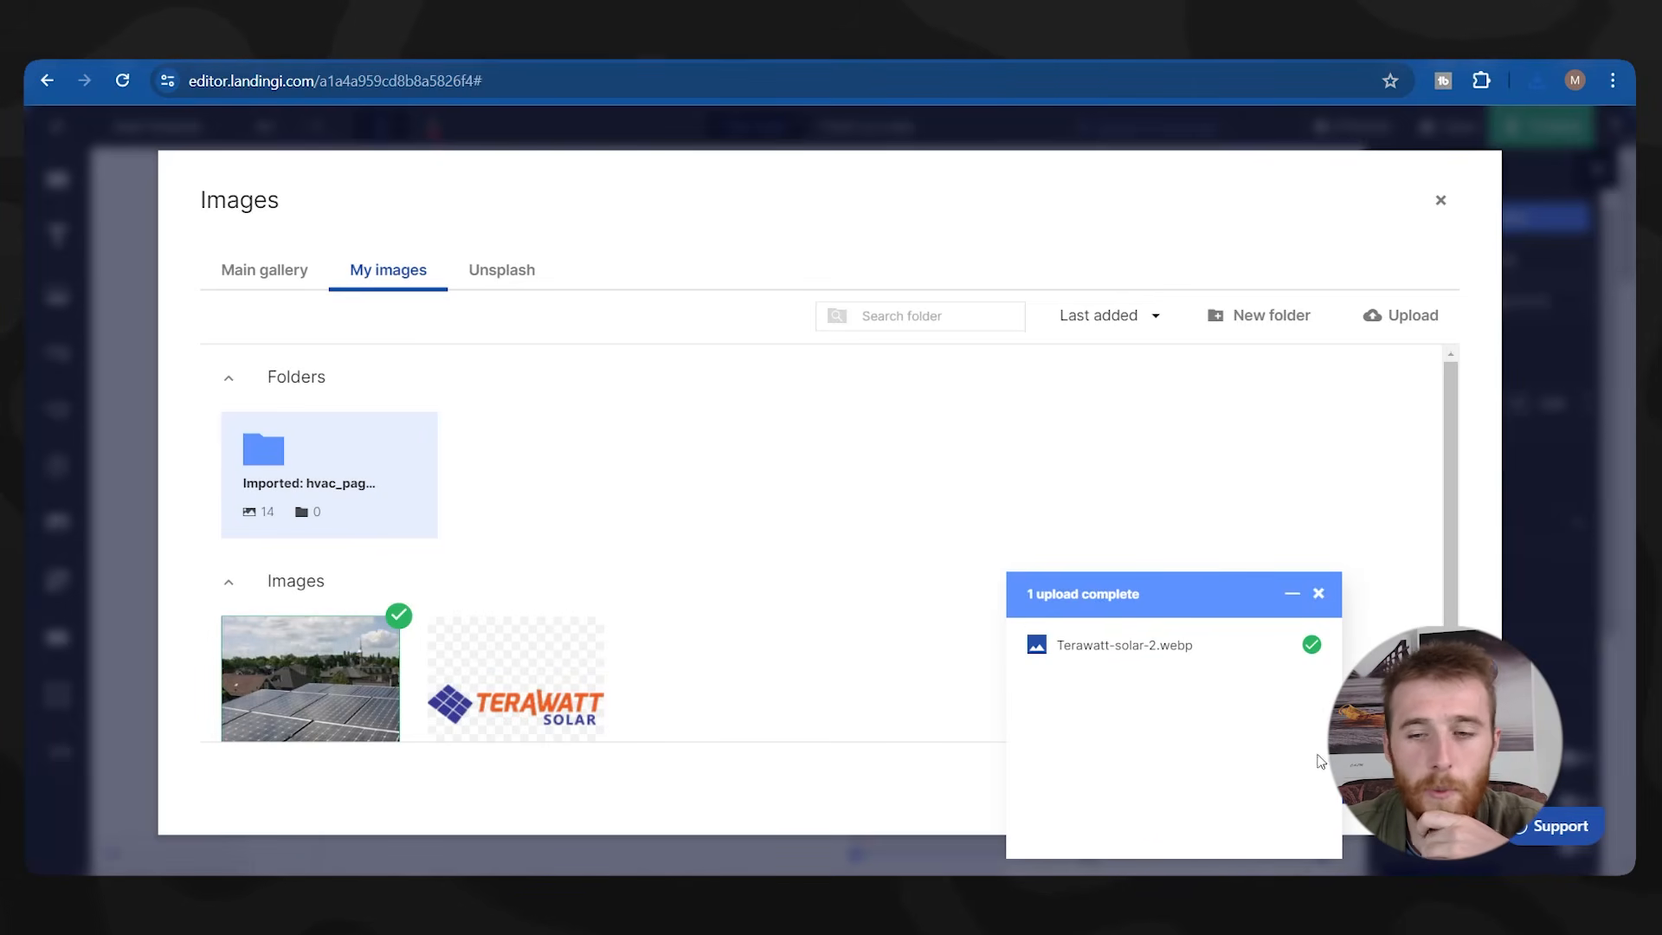
{"action": "left_click", "coordinate": [1409, 788]}
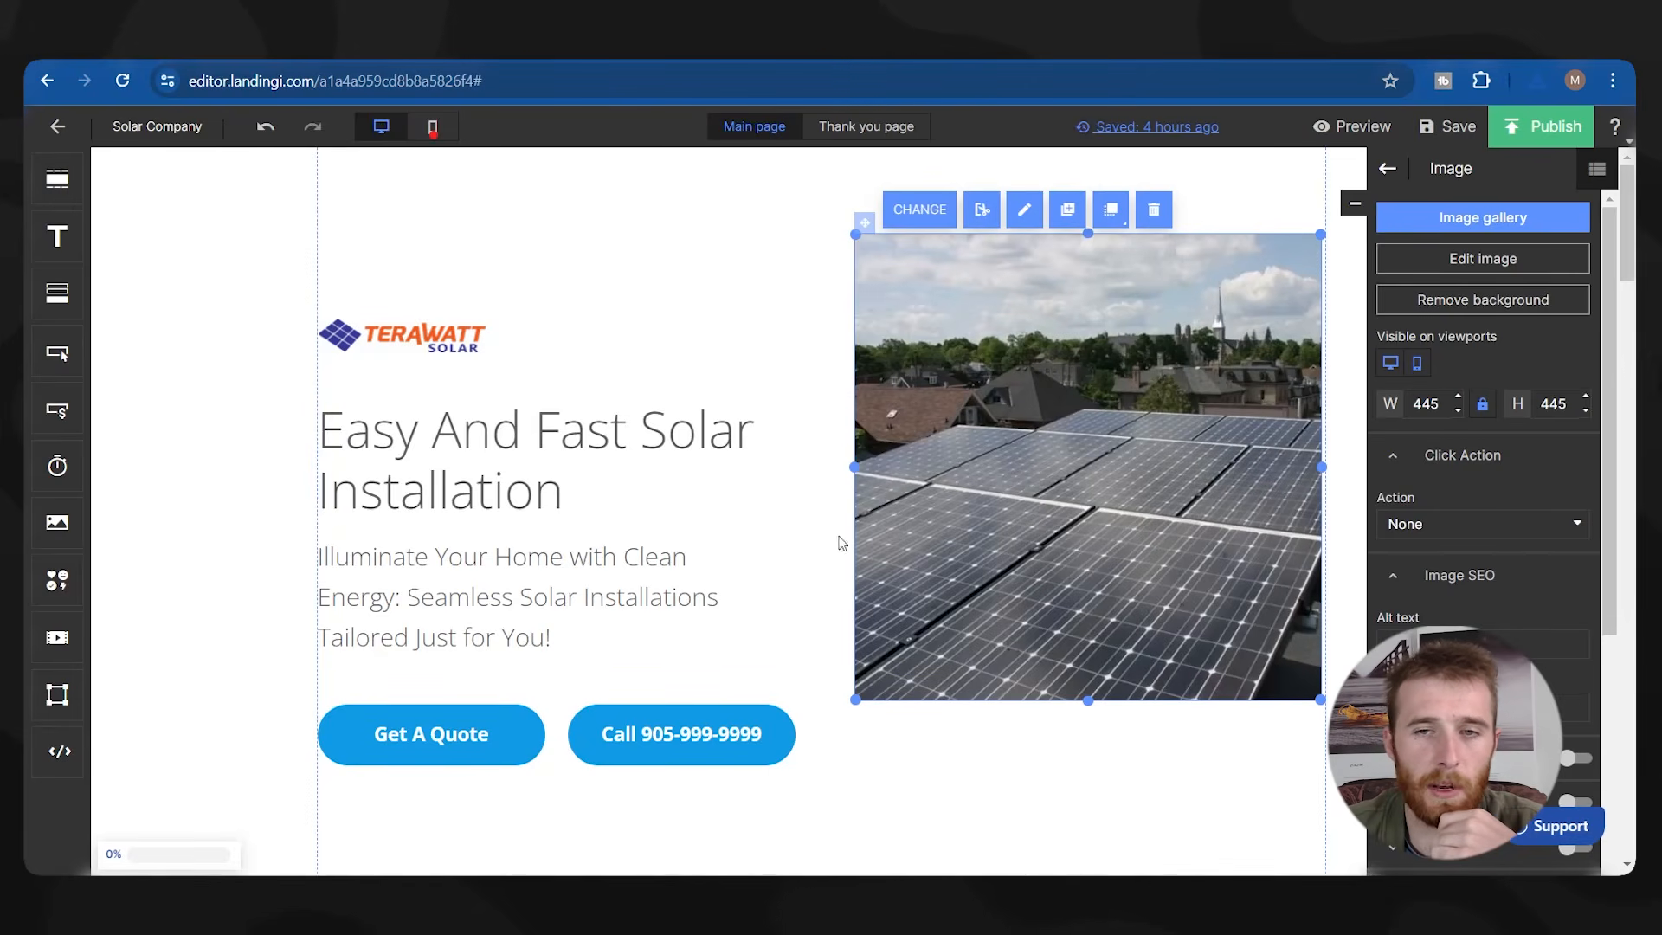
{"action": "left_click", "coordinate": [1039, 774]}
{"action": "left_click_drag", "start_coordinate": [953, 477], "coordinate": [945, 542]}
{"action": "left_click", "coordinate": [776, 310]}
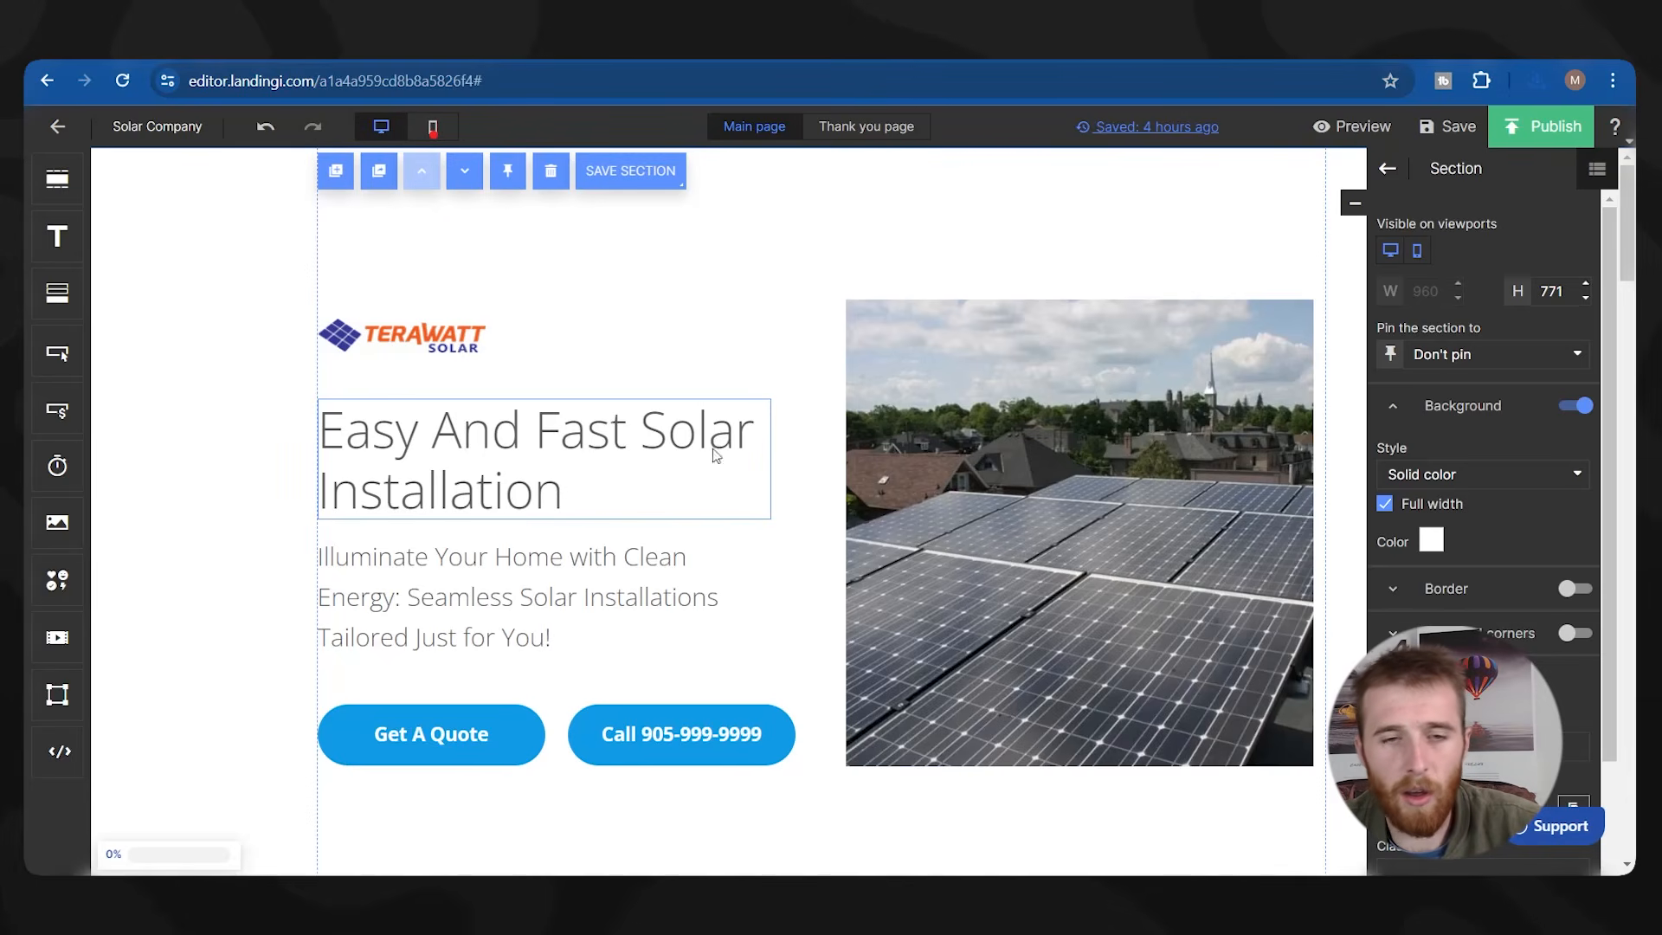
Scroll down and select the 'What will you learn' heading.
{"action": "scroll", "coordinate": [1020, 465], "scroll_direction": "down", "scroll_amount": 1}
{"action": "scroll", "coordinate": [1020, 465], "scroll_direction": "up", "scroll_amount": 1}
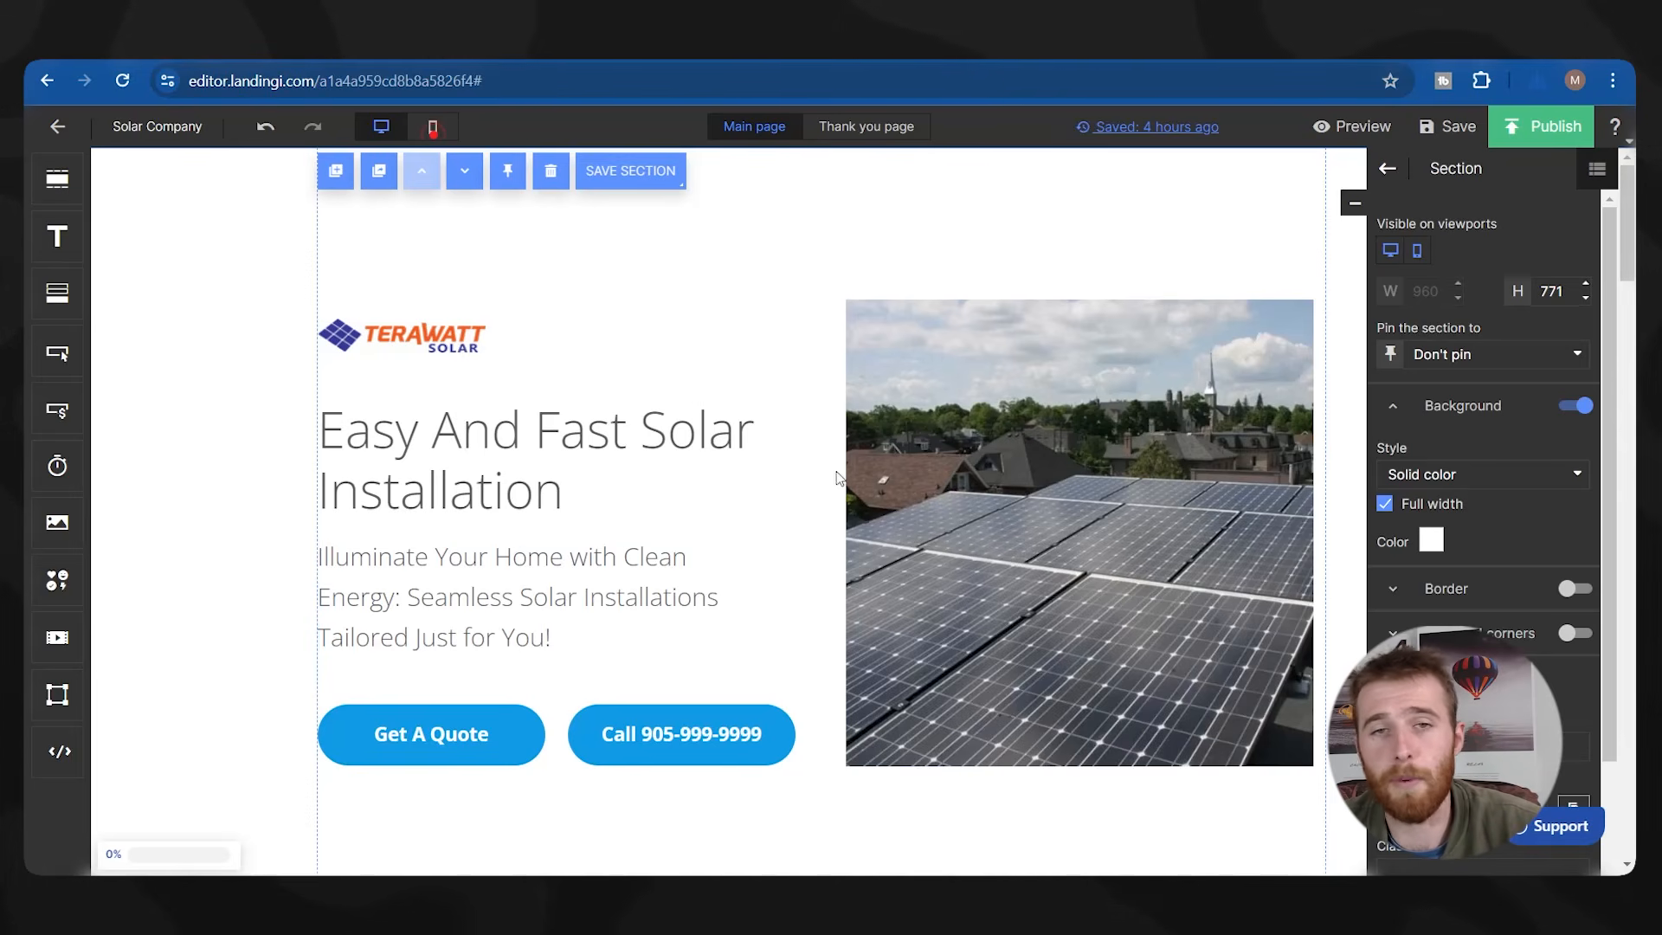
{"action": "scroll", "coordinate": [699, 315], "scroll_direction": "down", "scroll_amount": 6}
{"action": "scroll", "coordinate": [711, 344], "scroll_direction": "down", "scroll_amount": 2}
{"action": "left_click", "coordinate": [543, 361]}
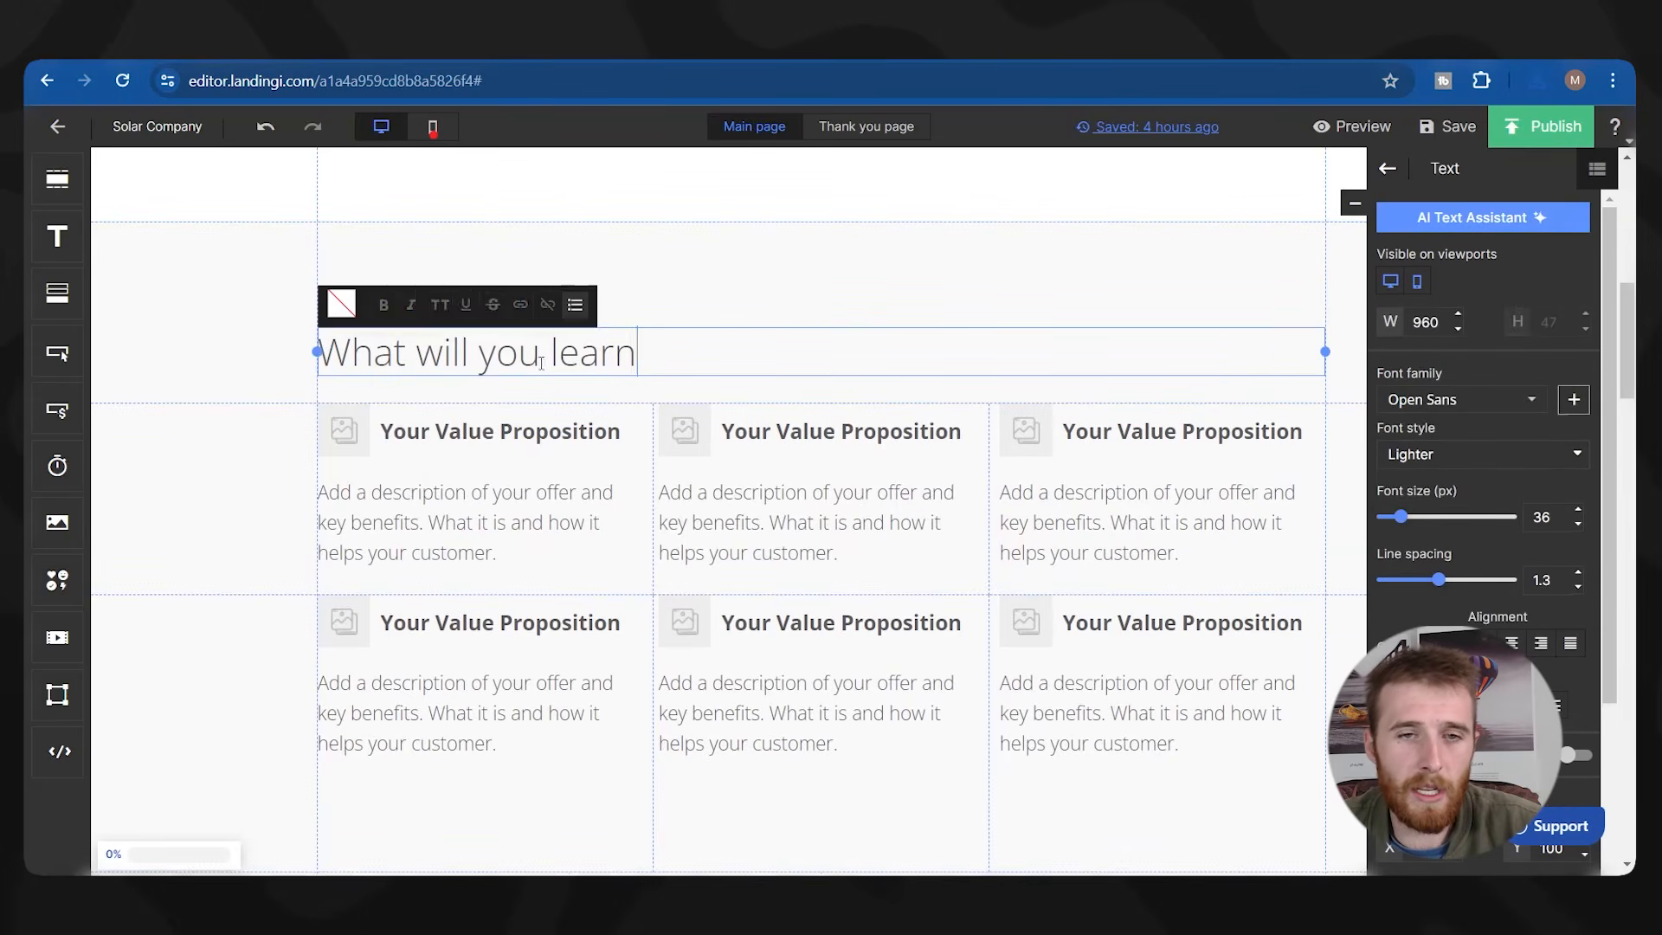
Retitle the section heading to 'Benefits'.
{"action": "double_click", "coordinate": [541, 361]}
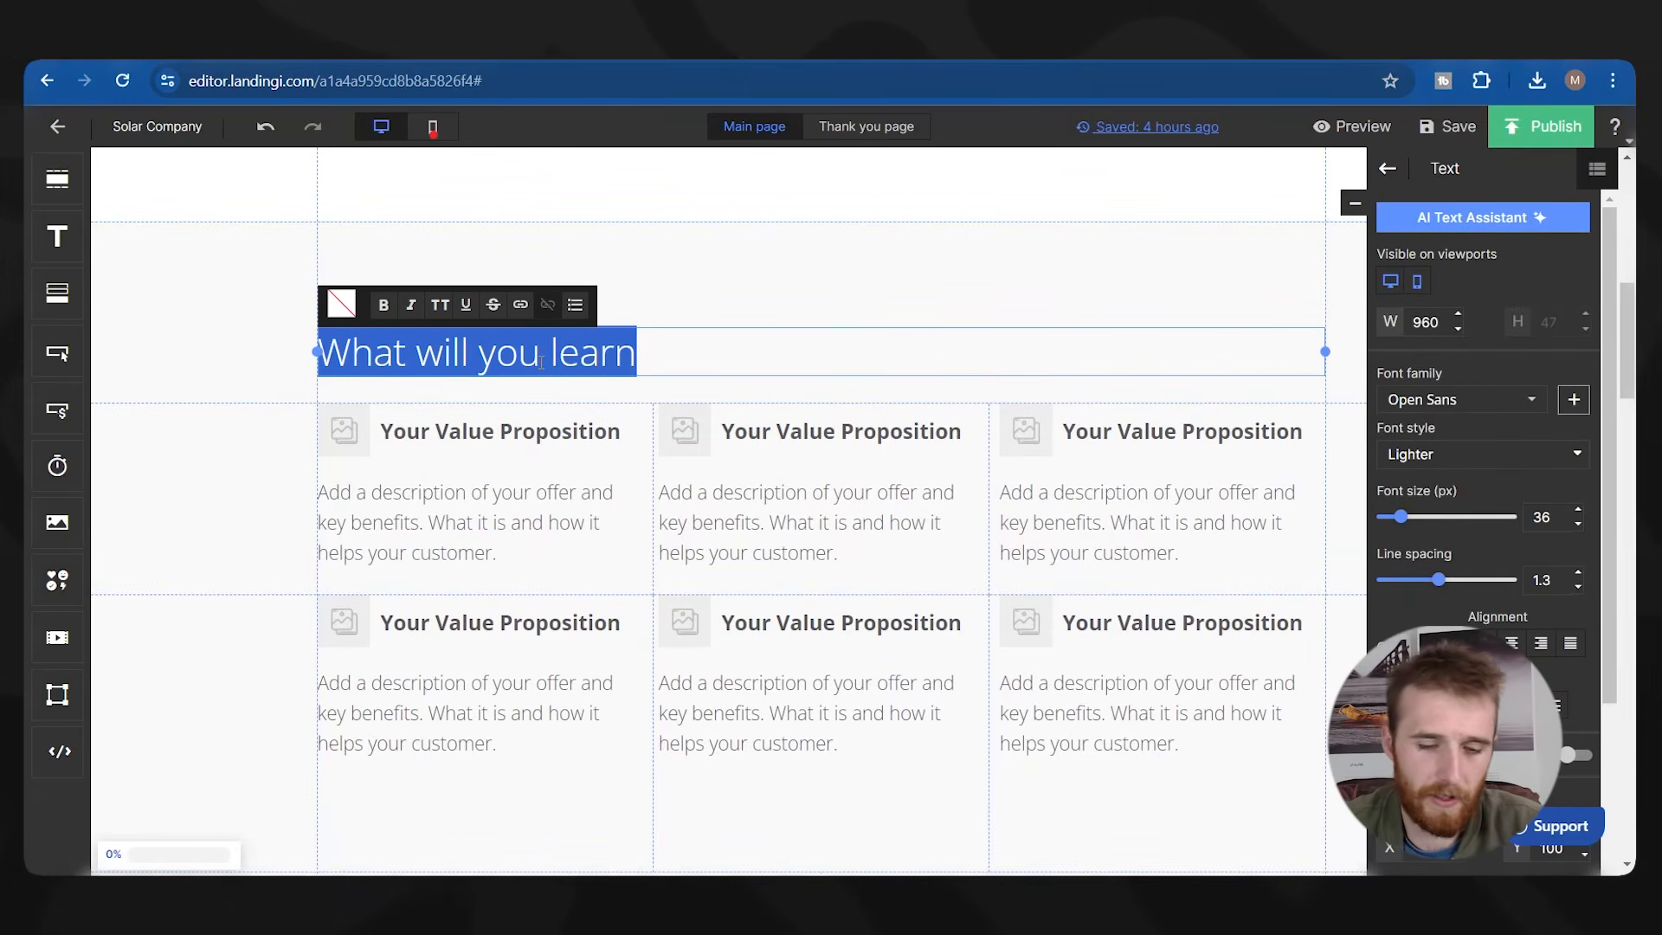
{"action": "type", "text": "Benefits"}
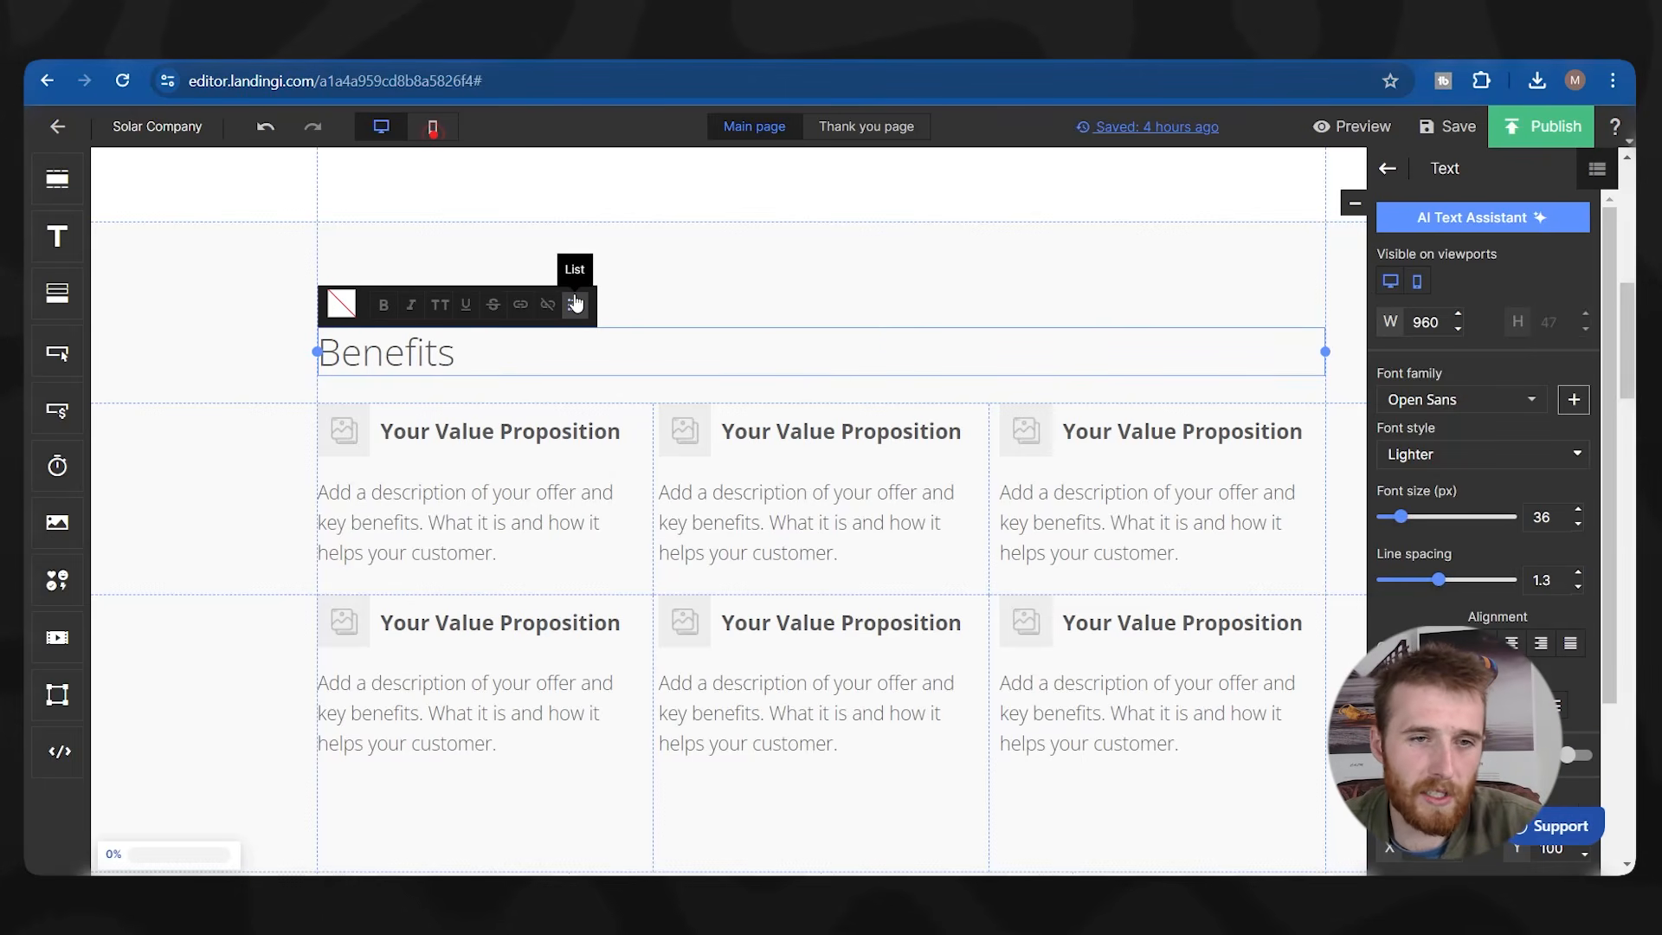
{"action": "left_click", "coordinate": [684, 250]}
{"action": "scroll", "coordinate": [692, 260], "scroll_direction": "up", "scroll_amount": 1}
{"action": "scroll", "coordinate": [692, 346], "scroll_direction": "down", "scroll_amount": 3}
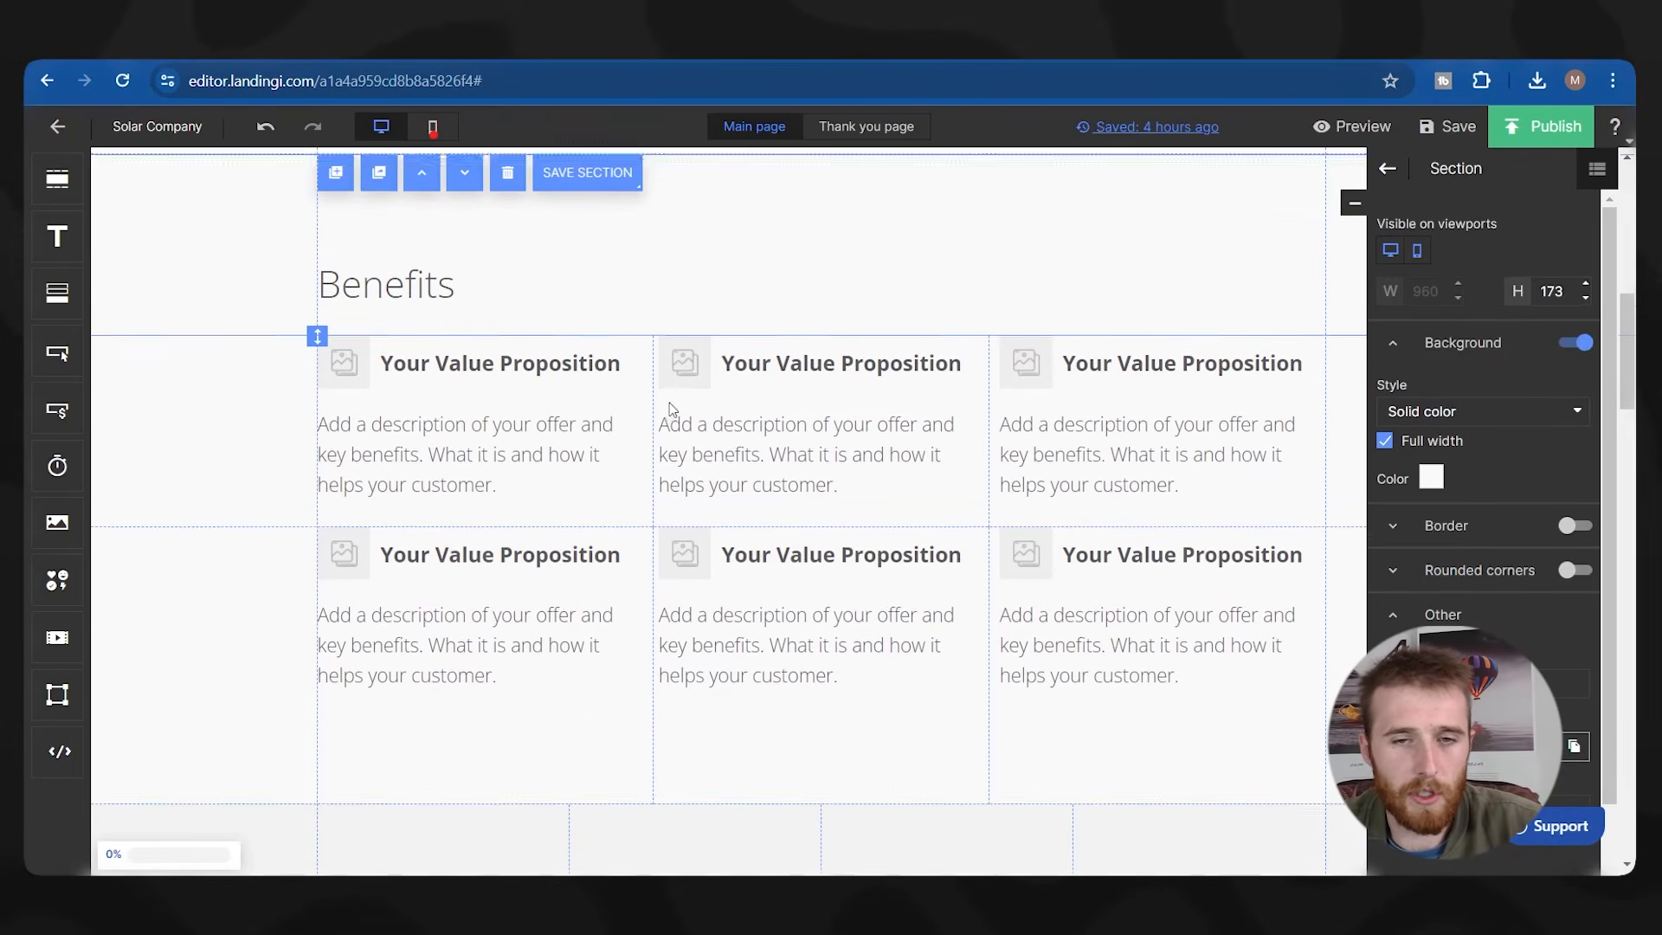
{"action": "scroll", "coordinate": [606, 390], "scroll_direction": "up", "scroll_amount": 10}
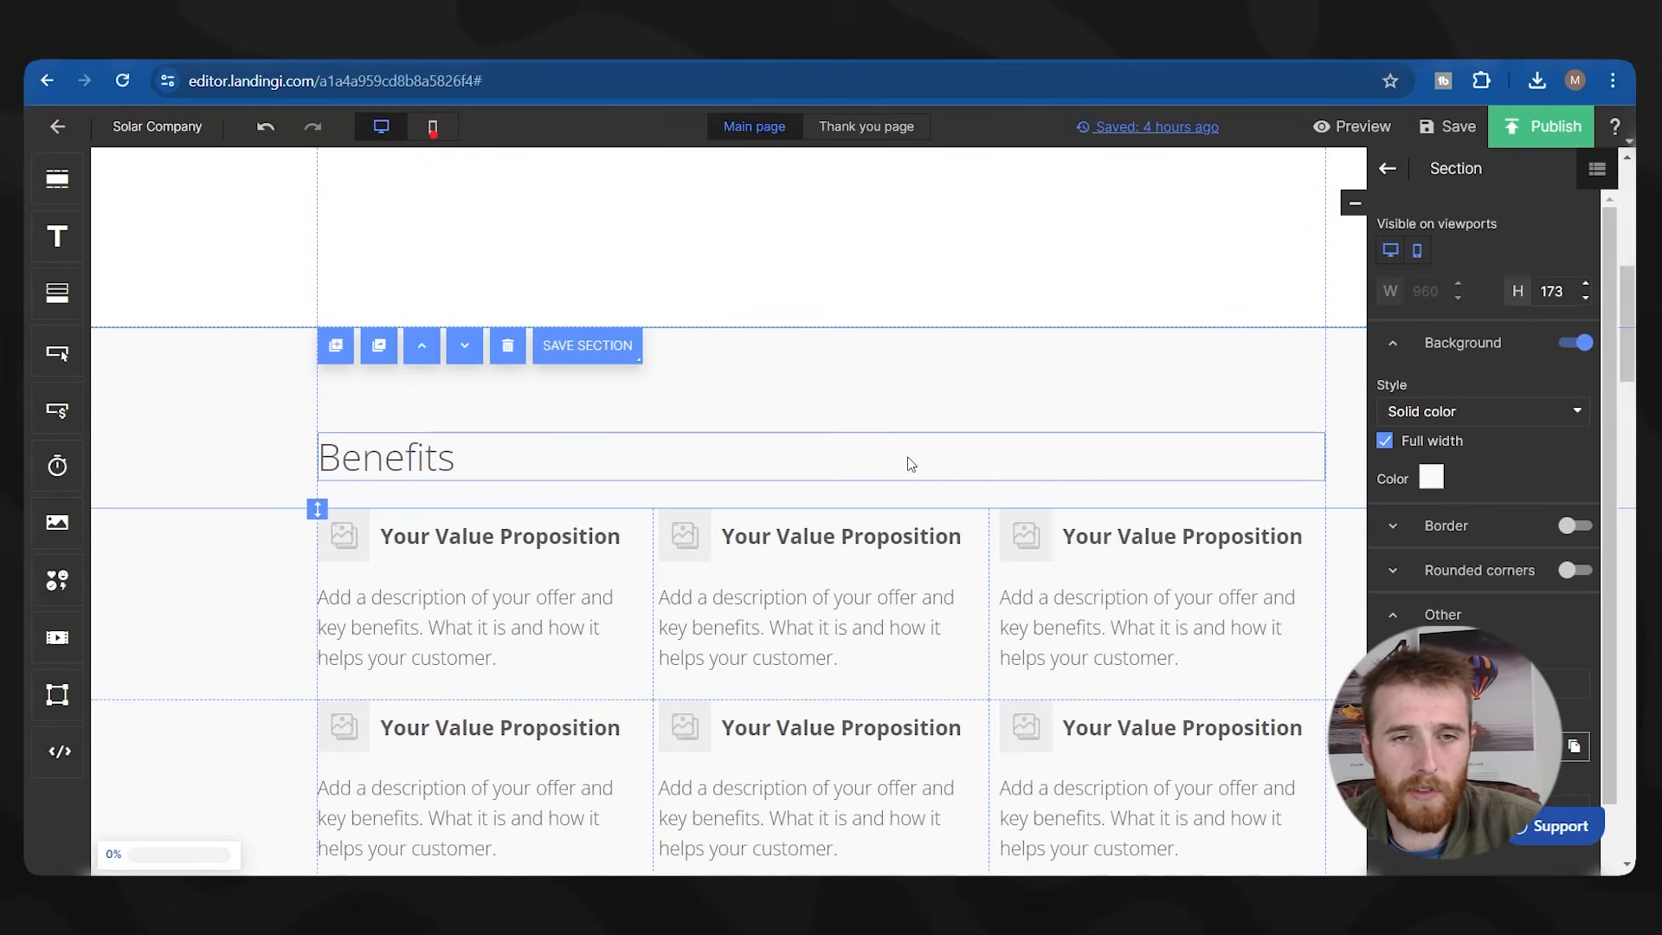
{"action": "scroll", "coordinate": [620, 386], "scroll_direction": "down", "scroll_amount": 8}
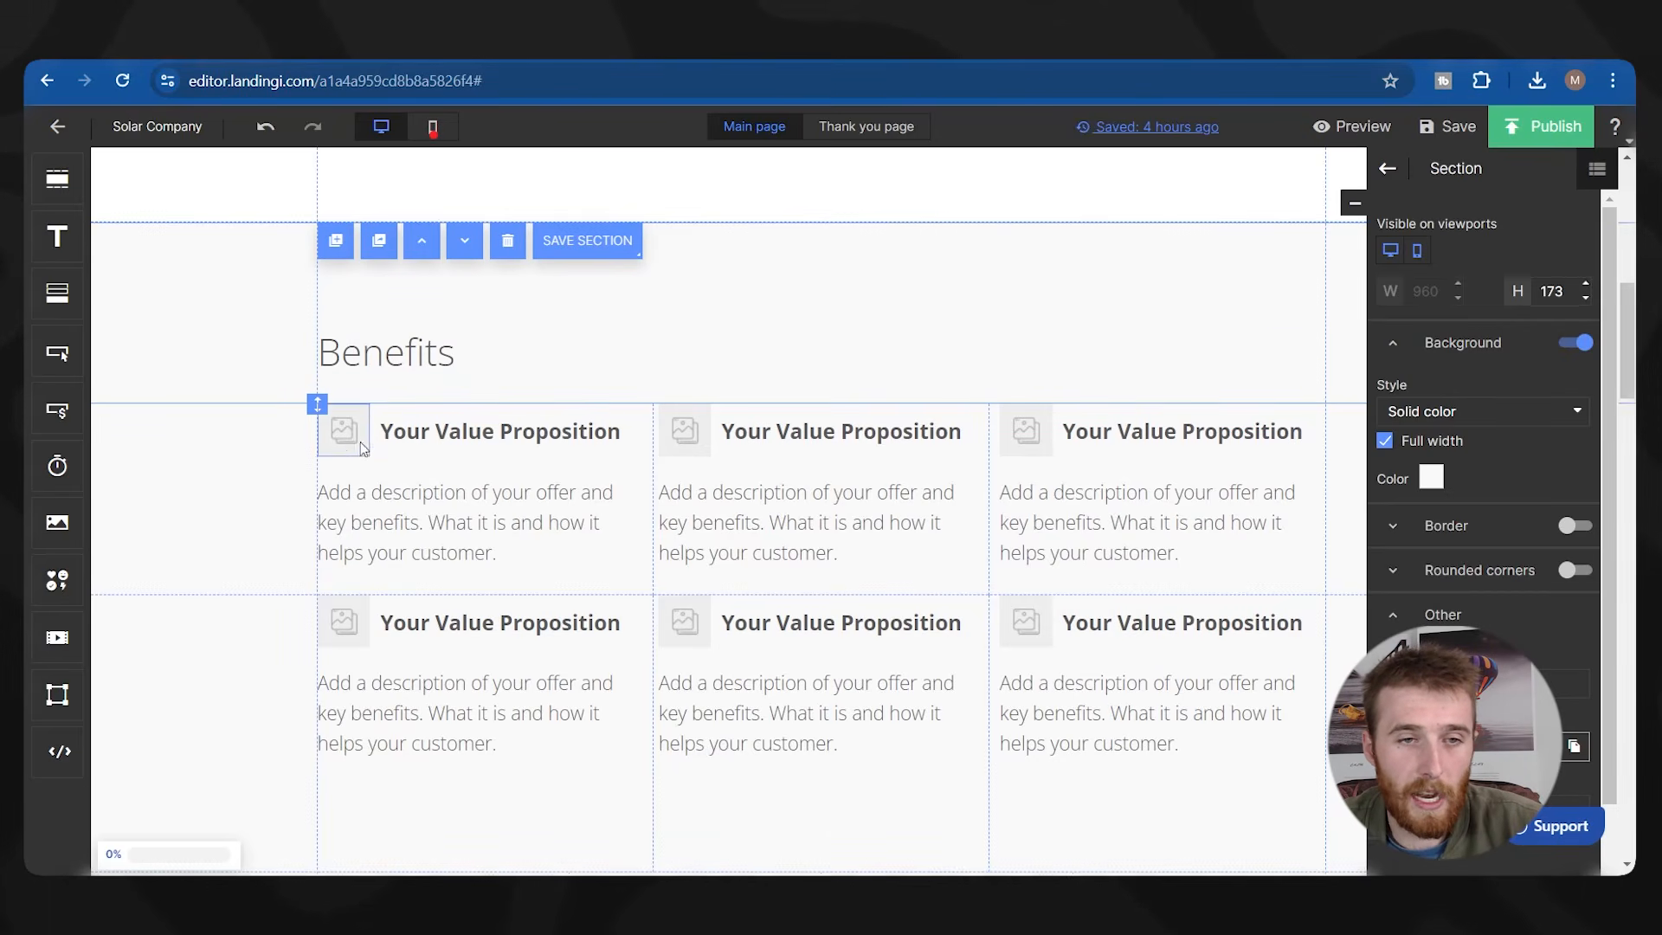
Replace the first Your Value Proposition heading with 'Fast Installation'.
{"action": "double_click", "coordinate": [541, 434]}
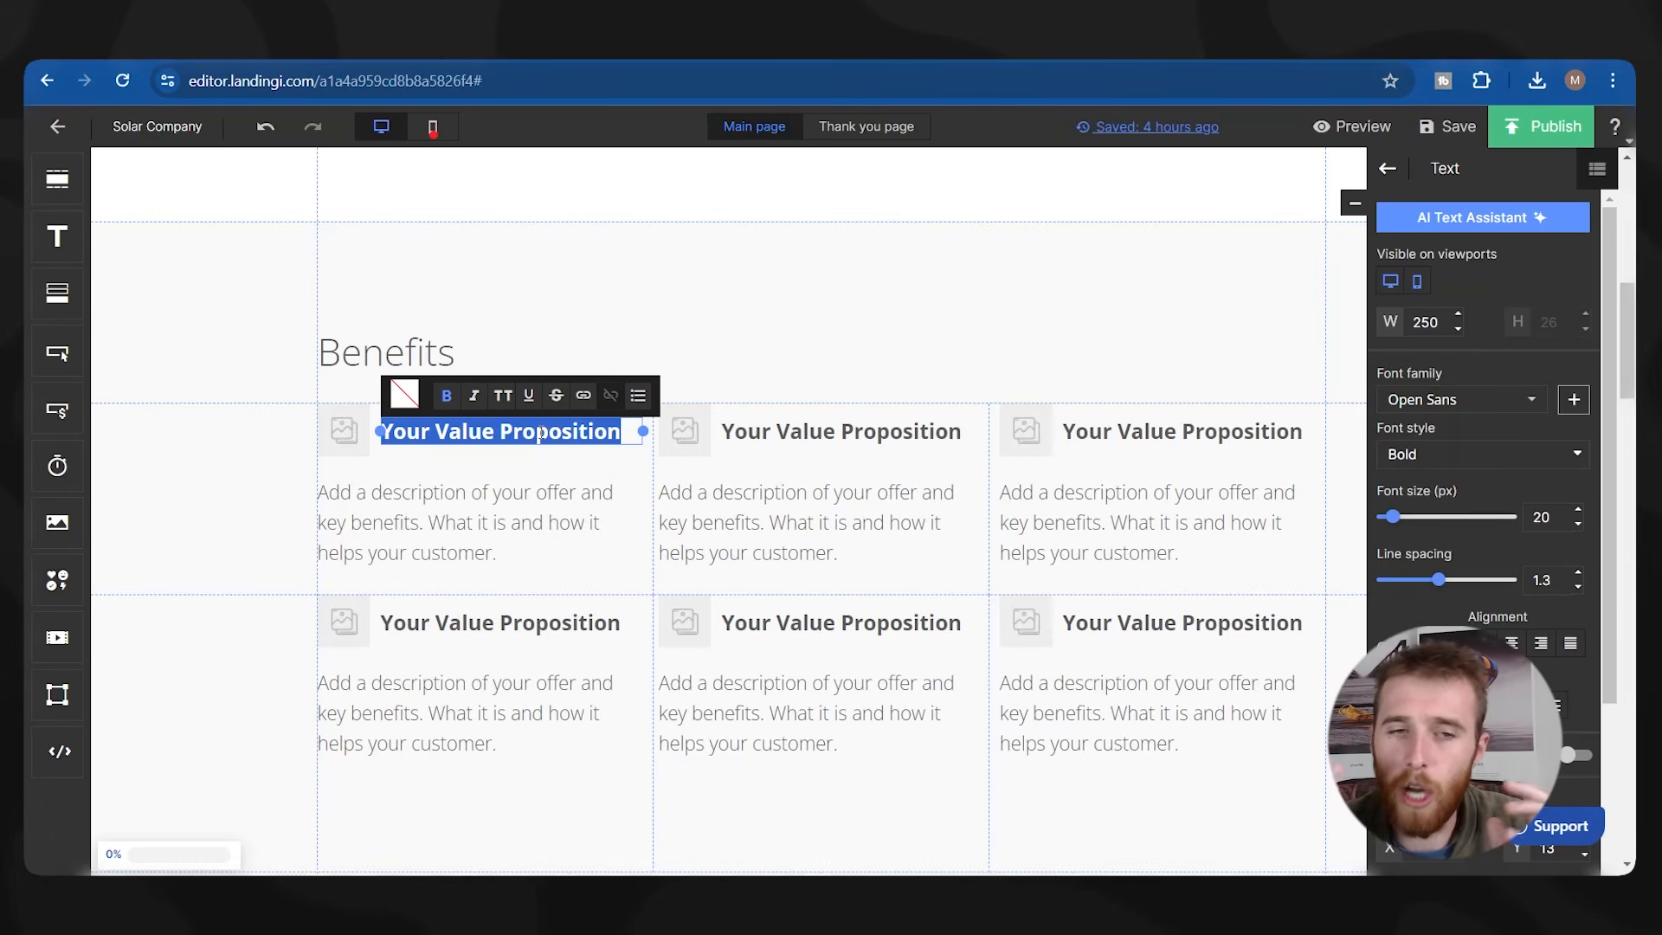
{"action": "key", "text": "Right"}
{"action": "type", "text": "Fa"}
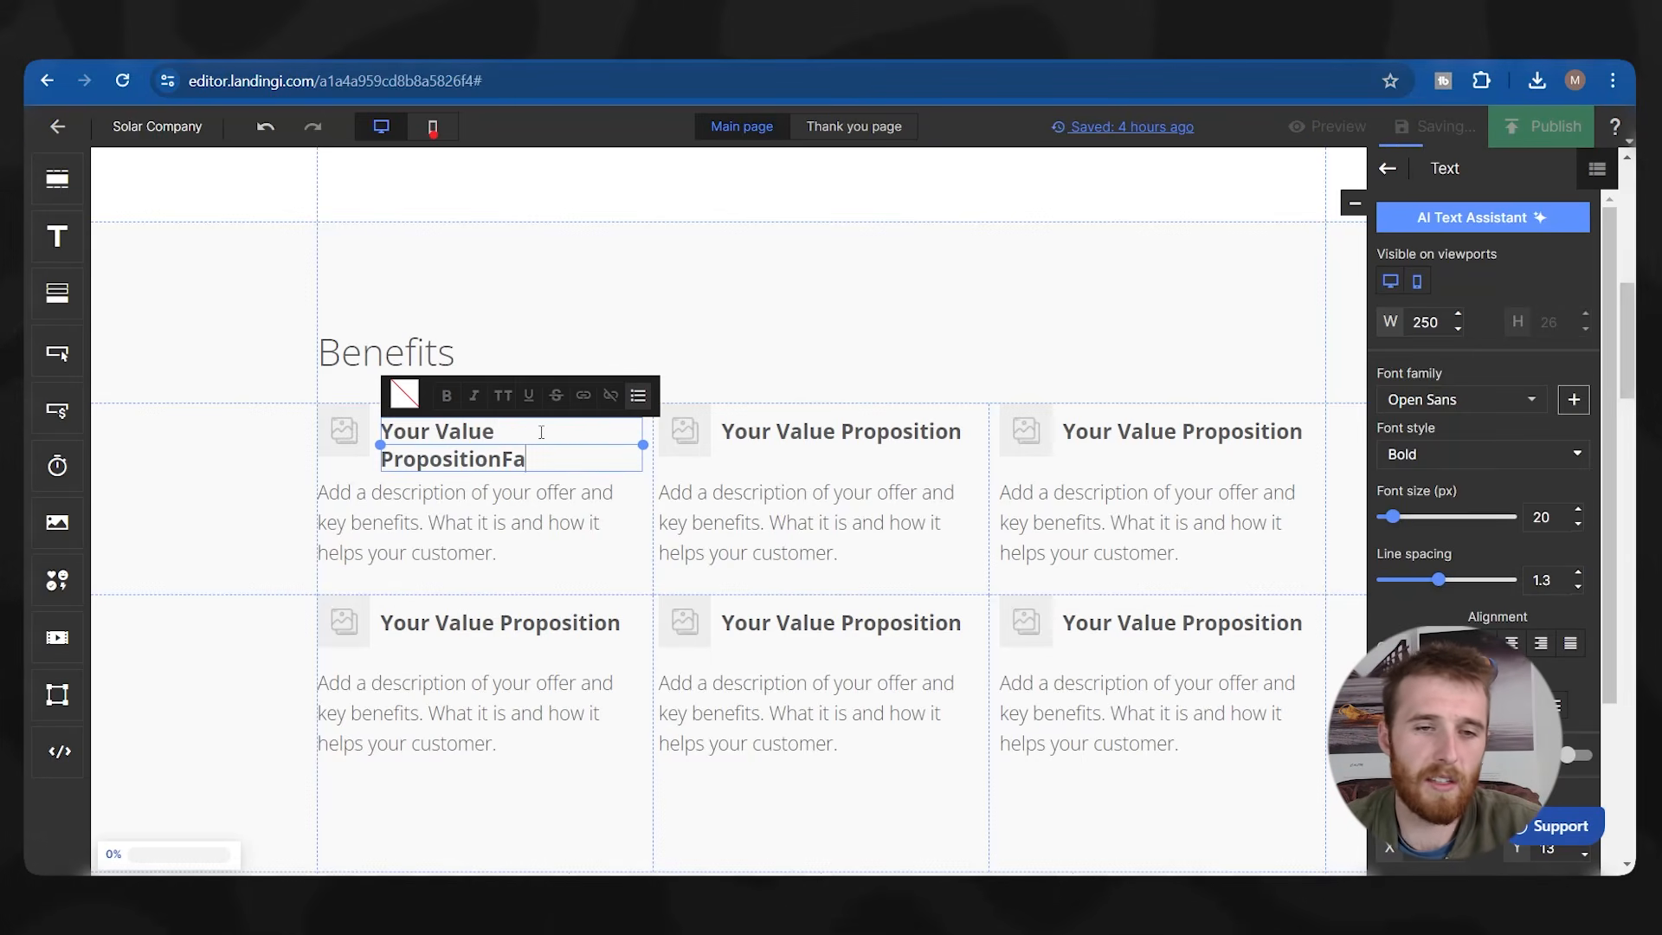
{"action": "key", "text": "ctrl+a"}
{"action": "type", "text": "F"}
{"action": "type", "text": "t Installation"}
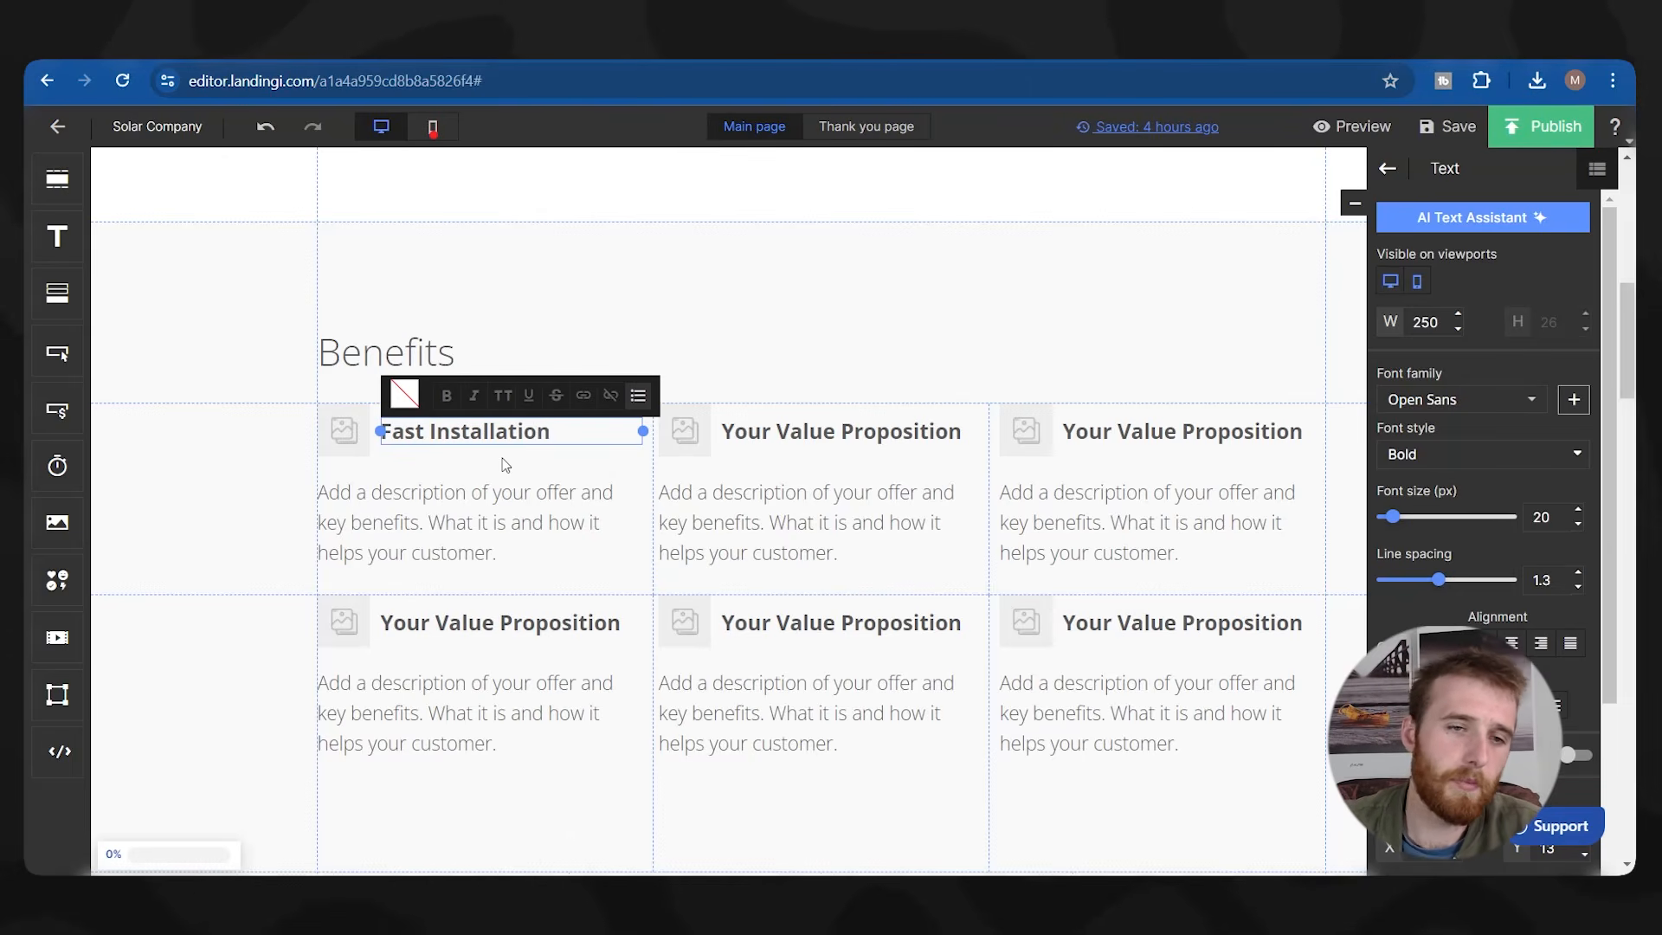
Title the middle benefit 'Warrantied For 10 Years', fixing the spelling with a suggestion.
{"action": "double_click", "coordinate": [849, 431]}
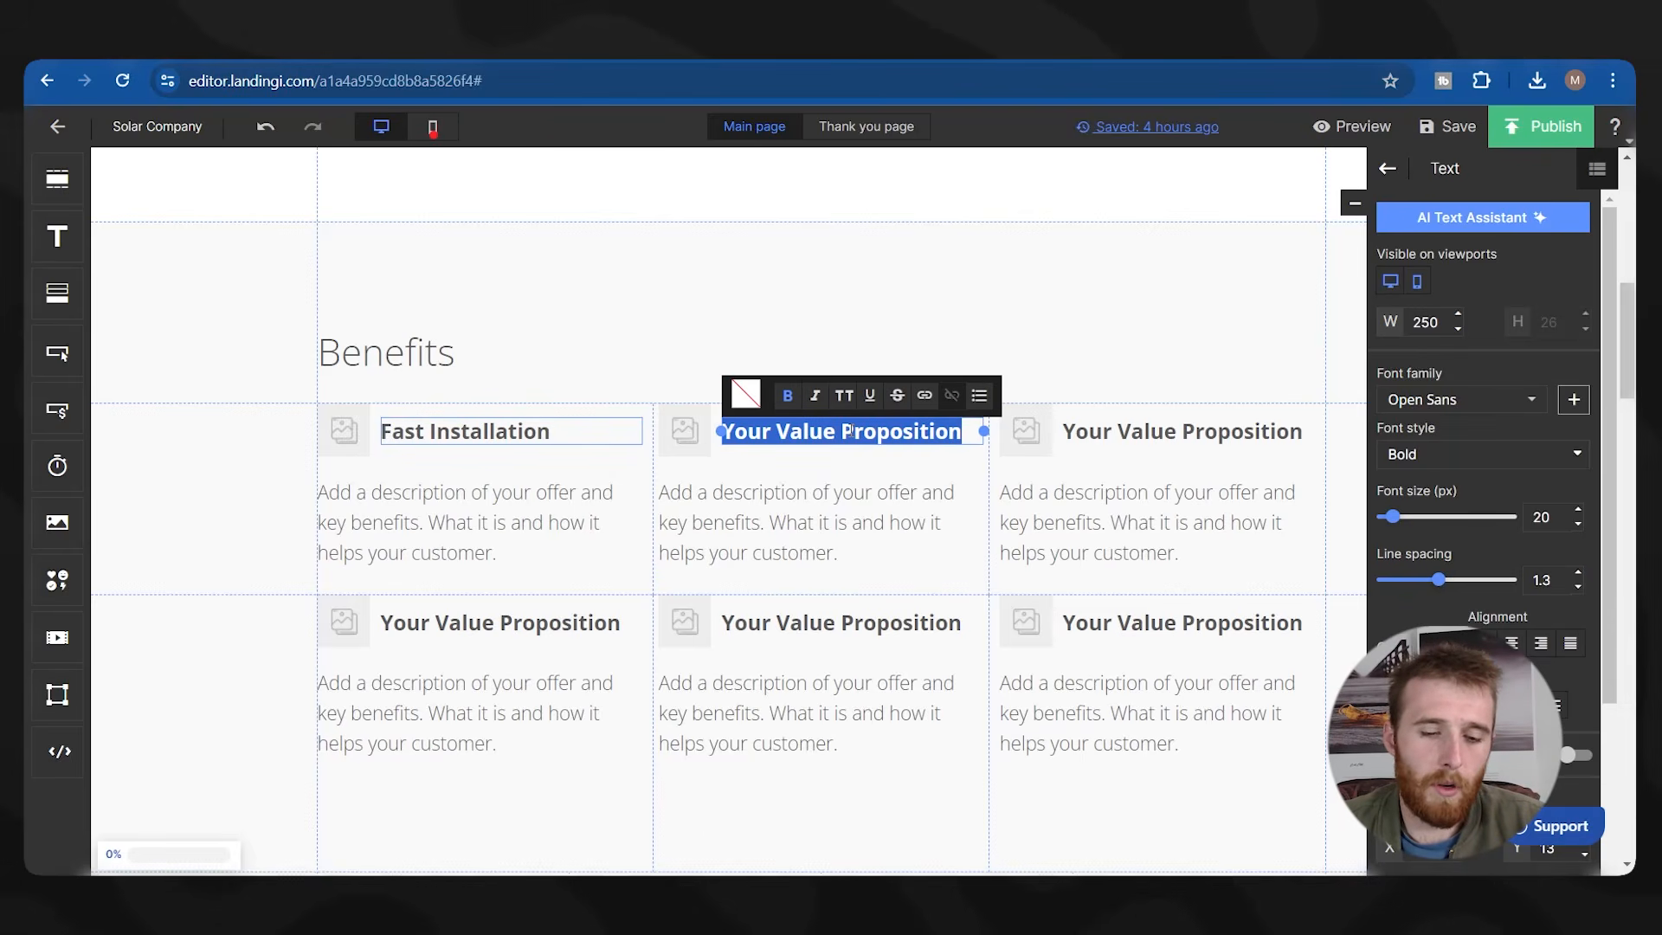
{"action": "type", "text": "Warratne"}
{"action": "key", "text": "BackSpace"}
{"action": "key", "text": "BackSpace"}
{"action": "type", "text": "ied For 1"}
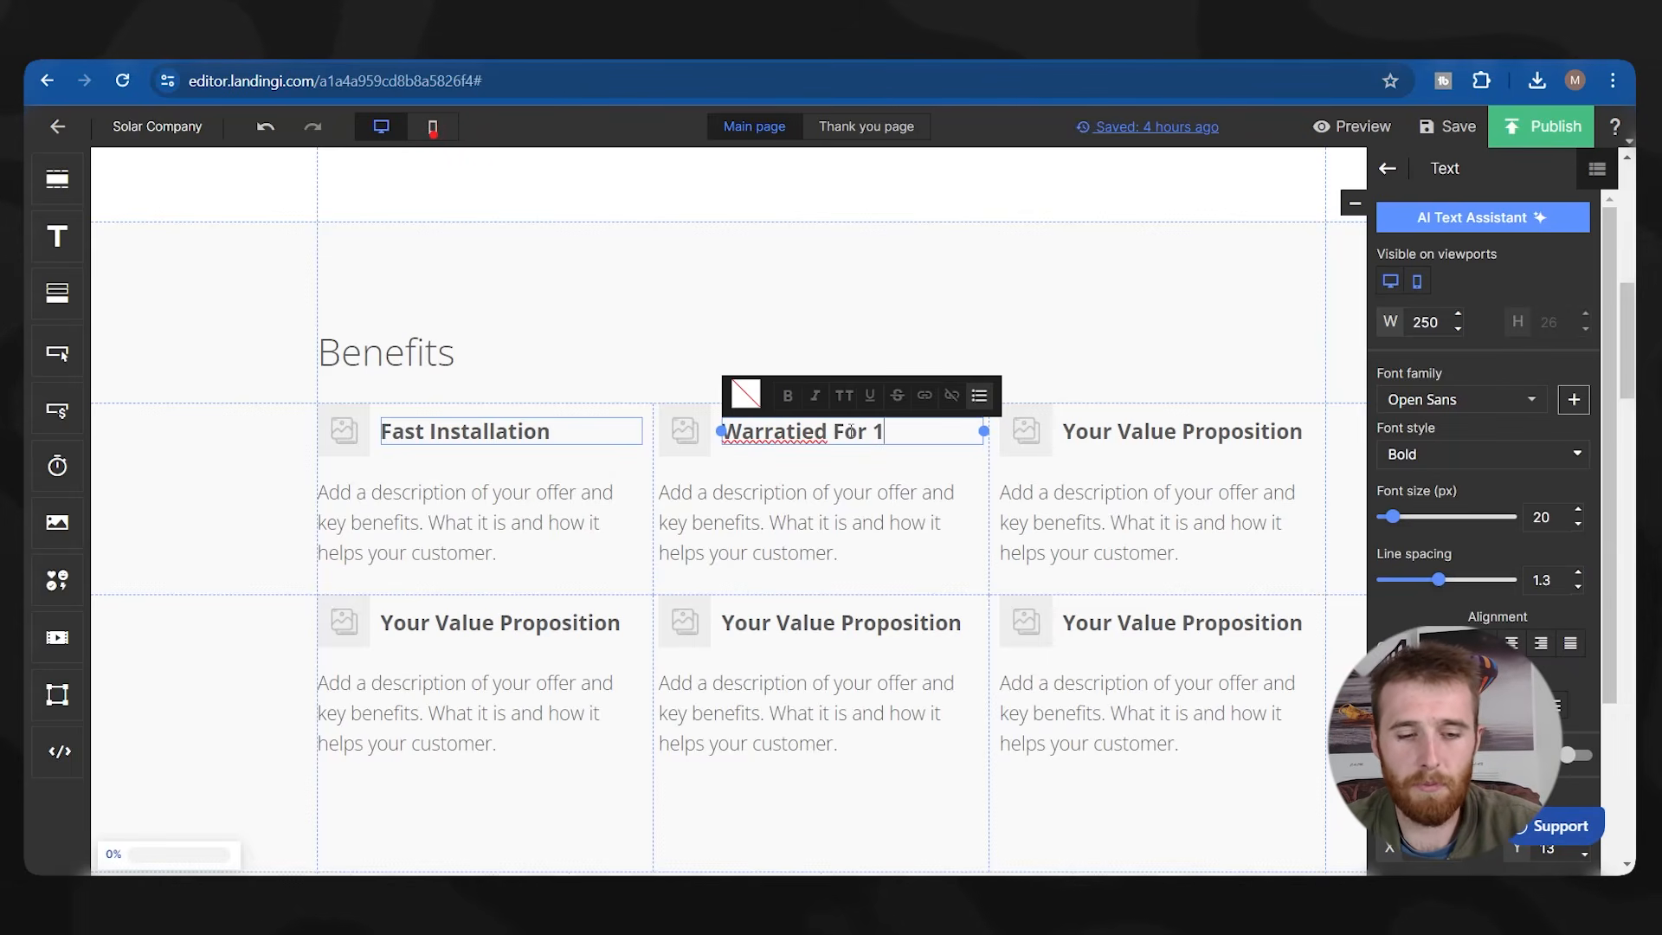
{"action": "type", "text": "0 Years"}
{"action": "right_click", "coordinate": [796, 430]}
{"action": "left_click", "coordinate": [779, 453]}
Title the next two benefits 'Licensed & Insured' and '10+ Years Of Great Work'.
{"action": "double_click", "coordinate": [1279, 433]}
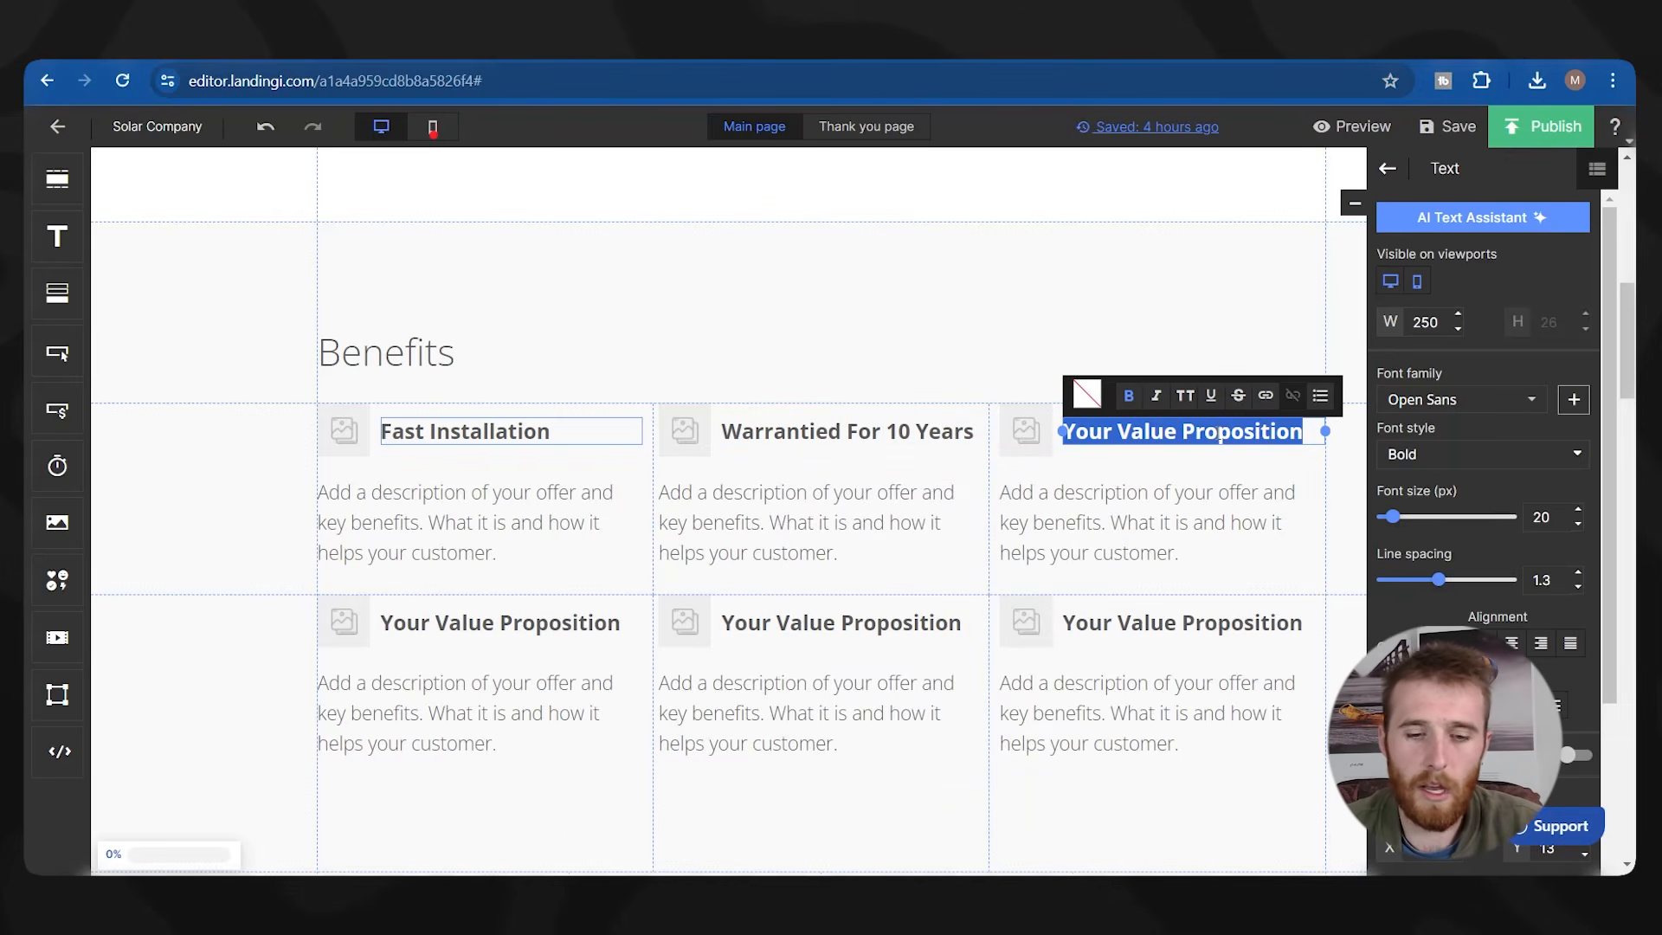
{"action": "key", "text": "BackSpace"}
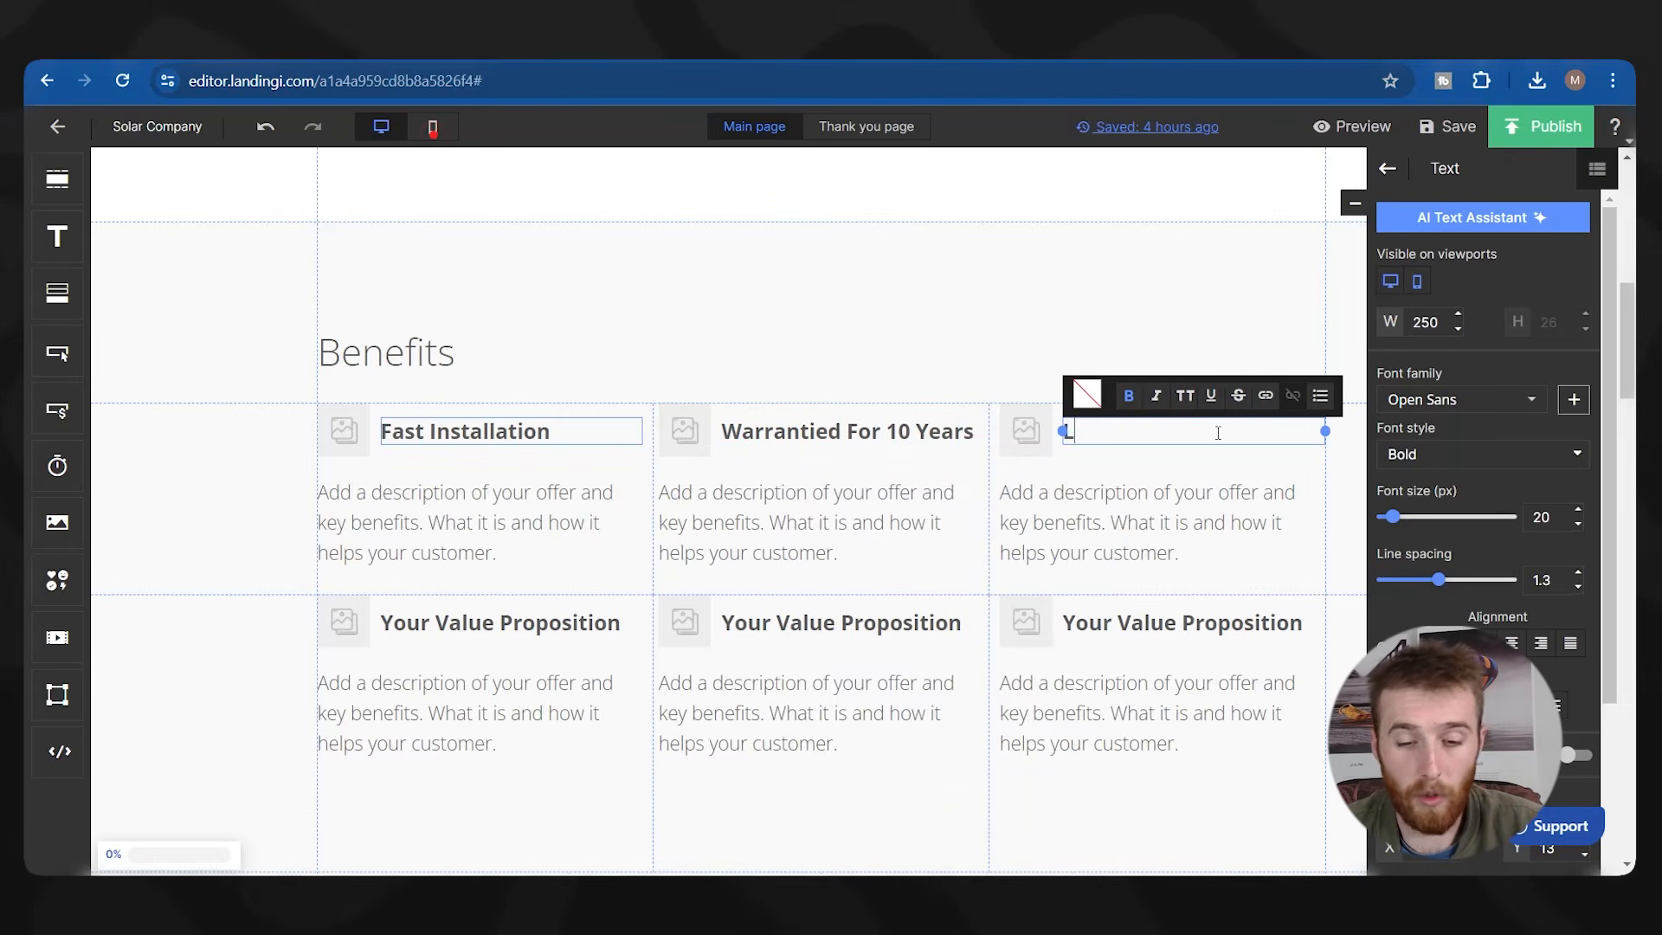
{"action": "type", "text": "Licensed "}
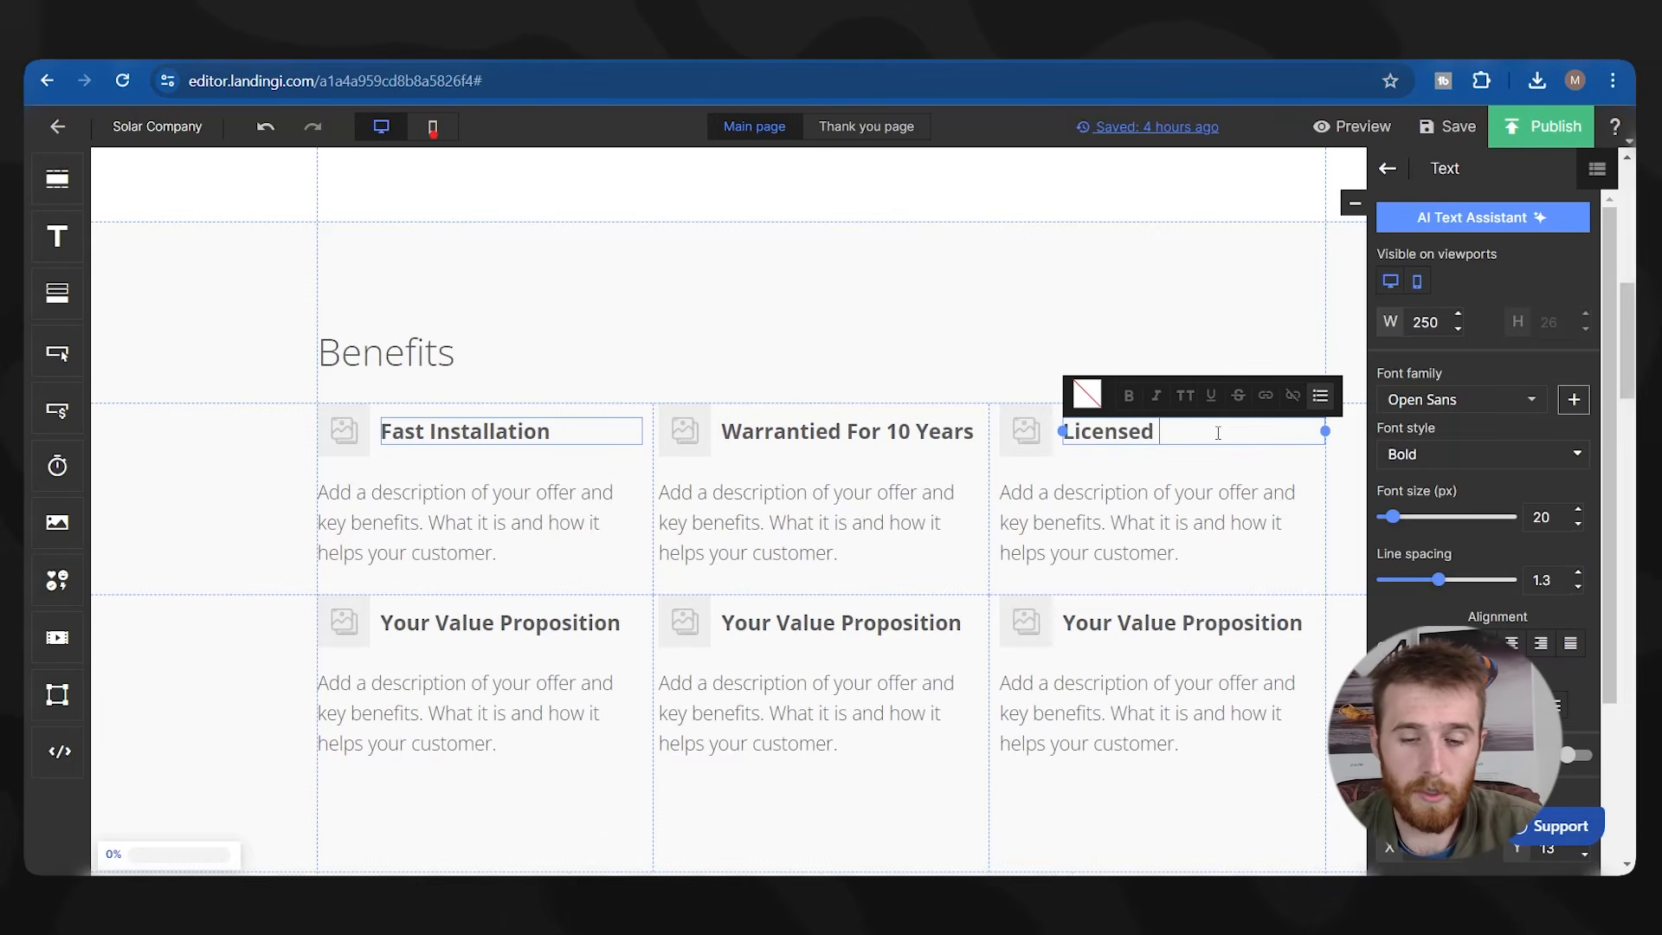
{"action": "type", "text": "& Insured"}
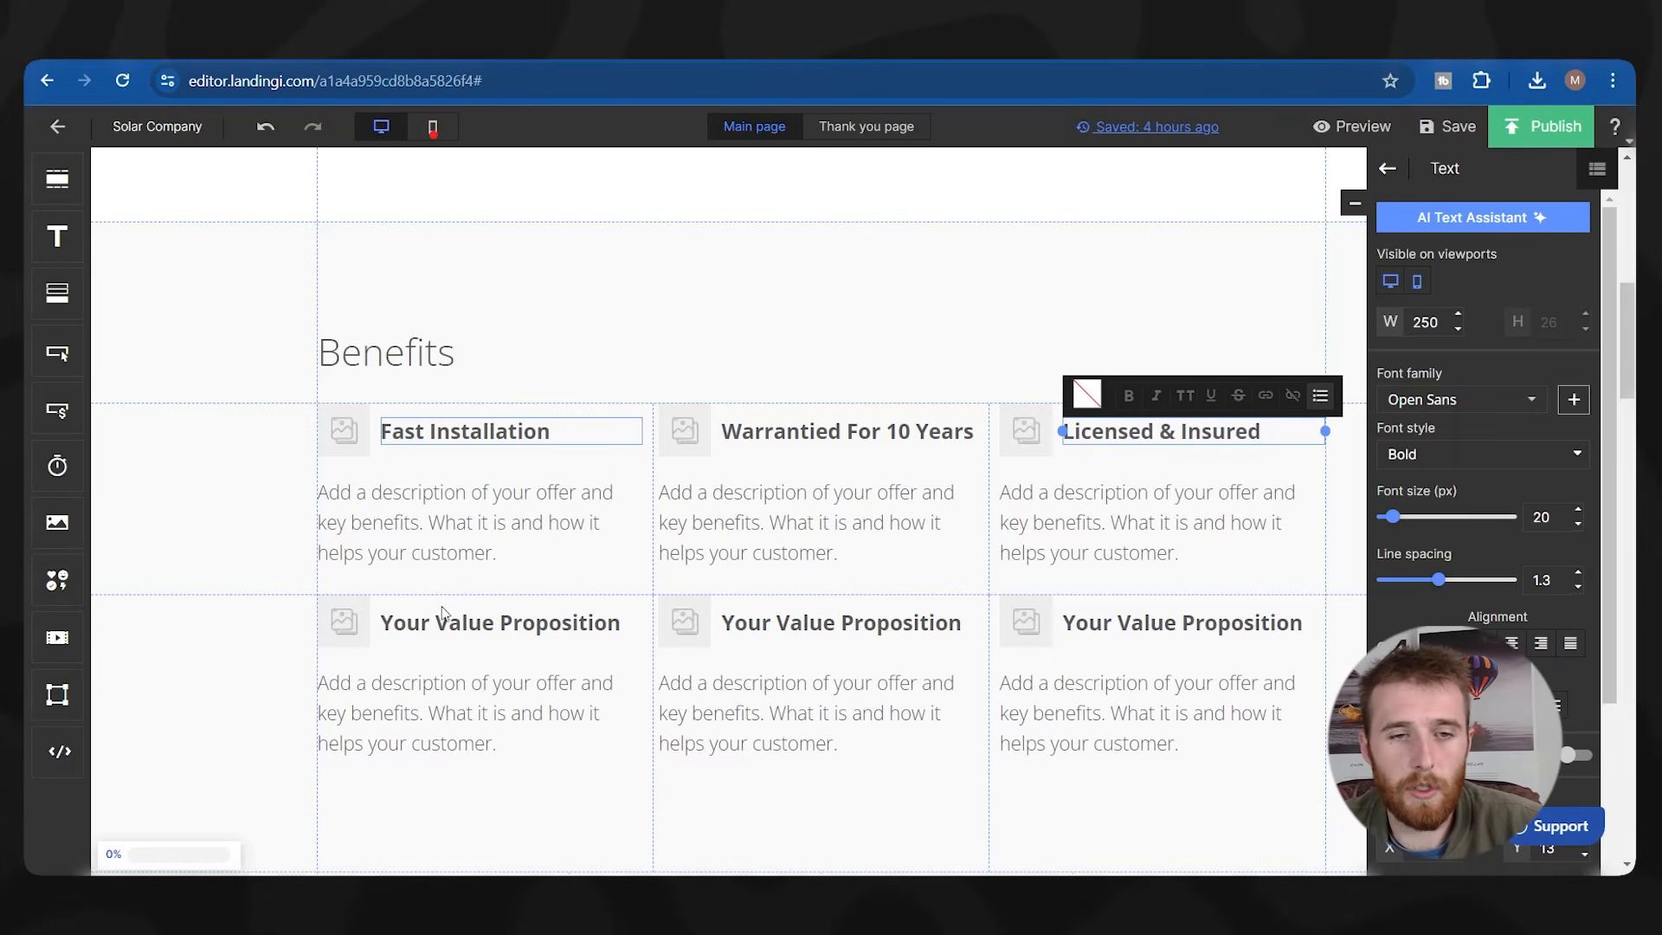
{"action": "double_click", "coordinate": [454, 616]}
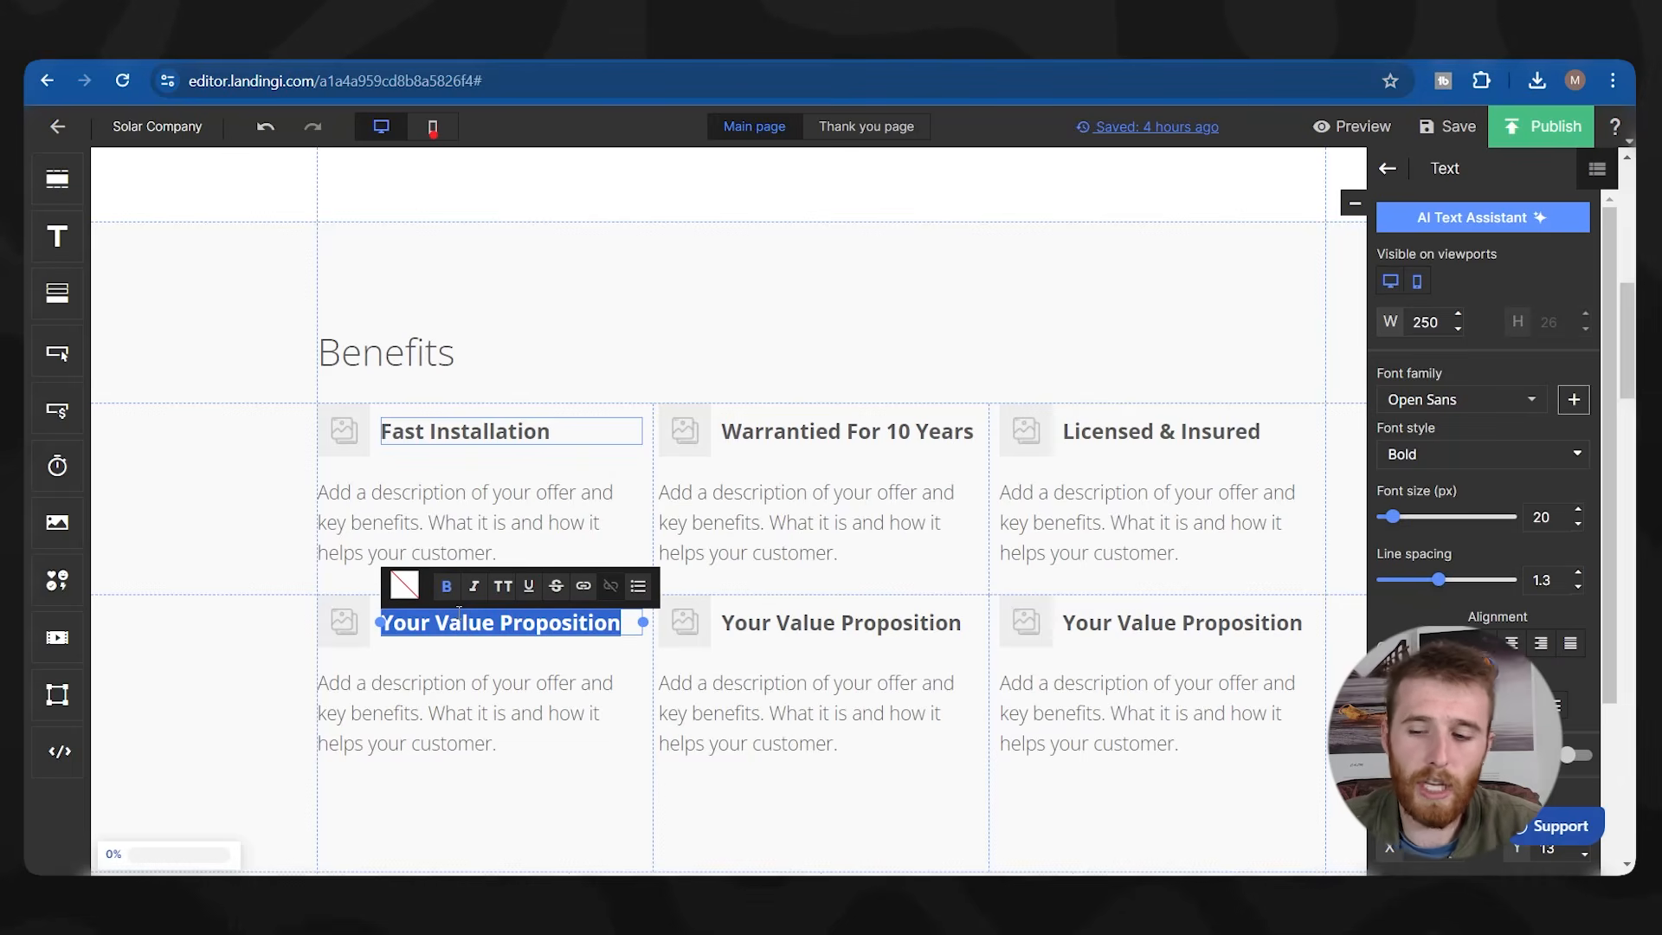
{"action": "key", "text": "BackSpace"}
{"action": "type", "text": "10"}
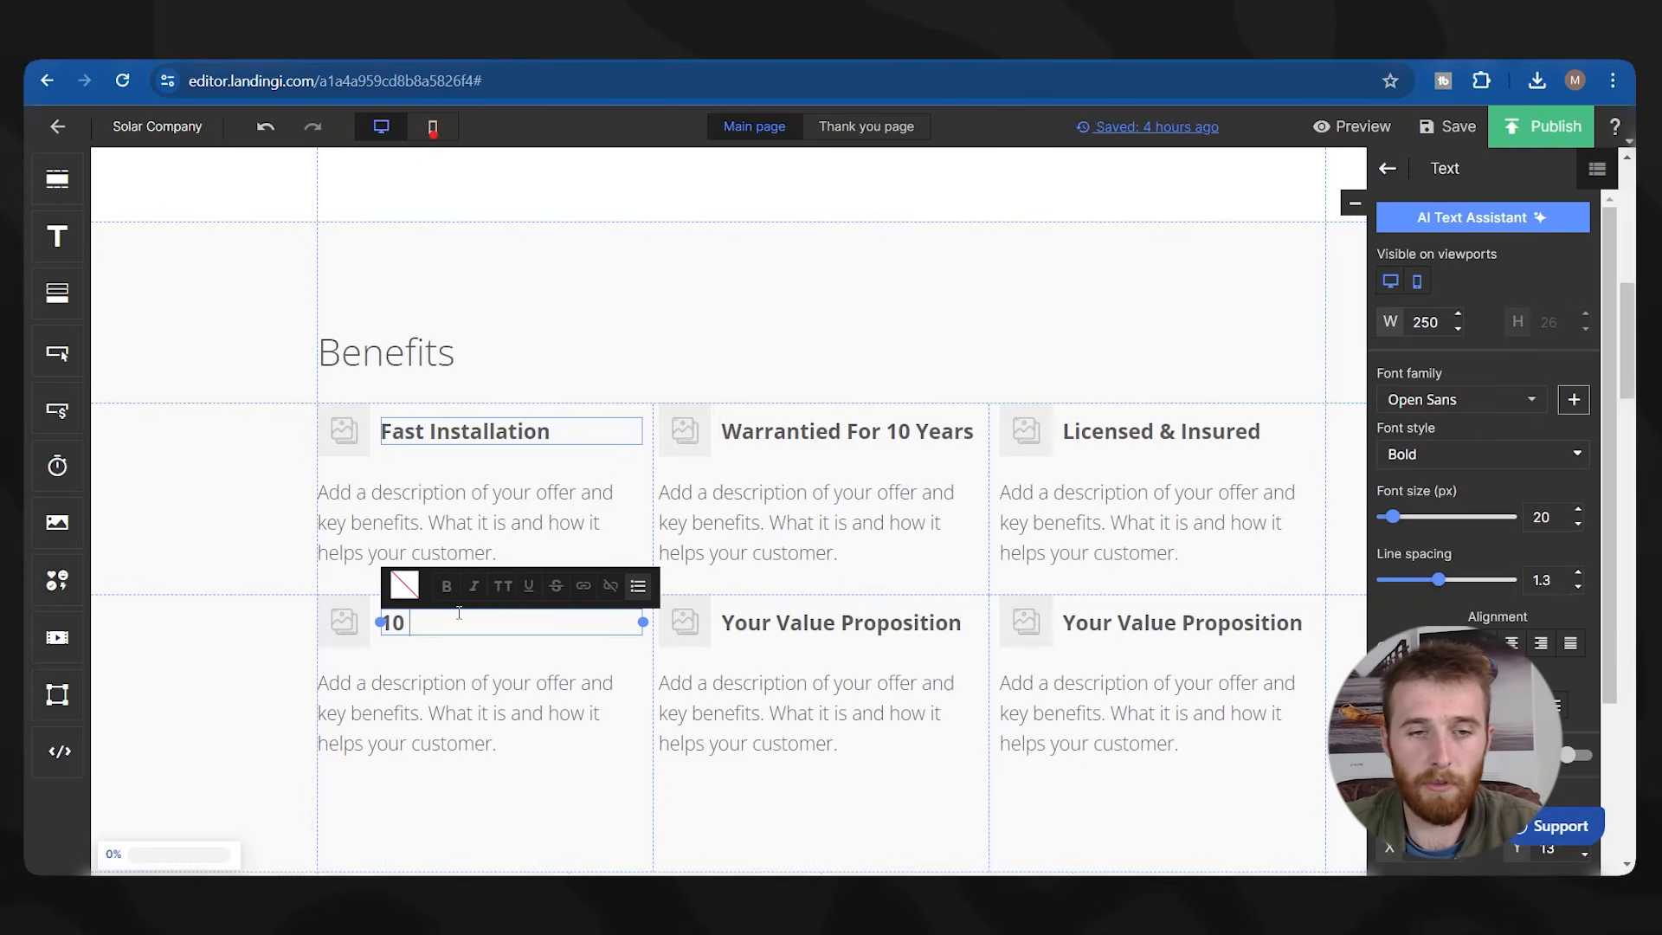
{"action": "type", "text": "+ Years Of "}
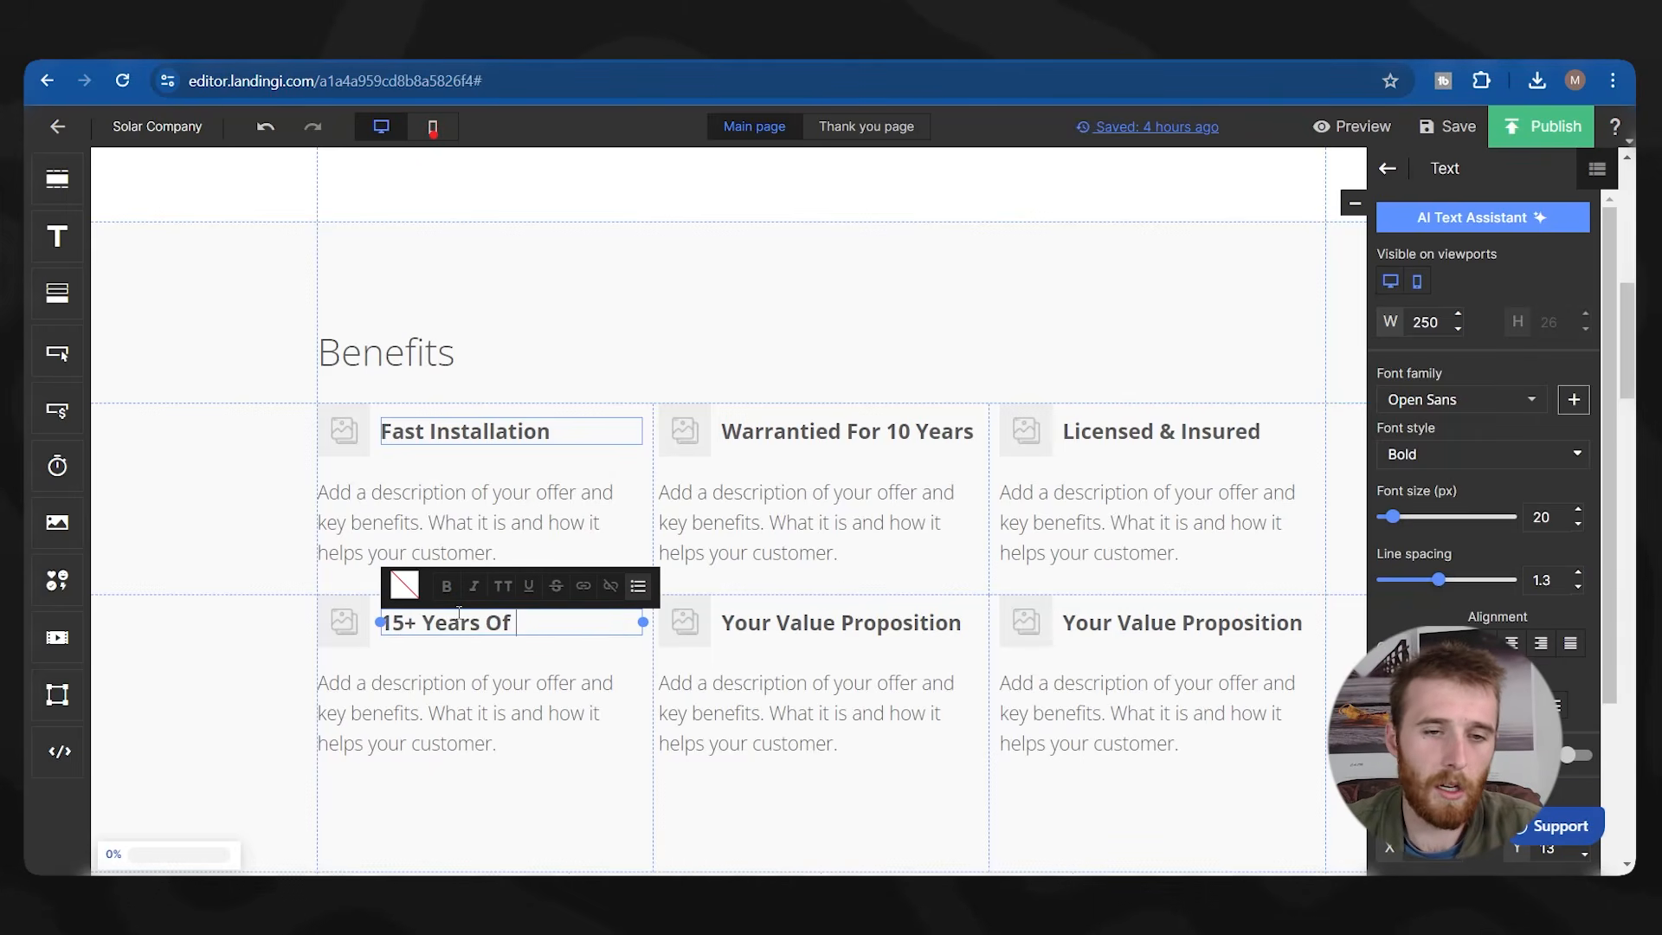
{"action": "type", "text": "Great Work"}
Title the fifth benefit '100+ 5 Star Reviews' and select the last heading's text.
{"action": "left_click", "coordinate": [837, 632]}
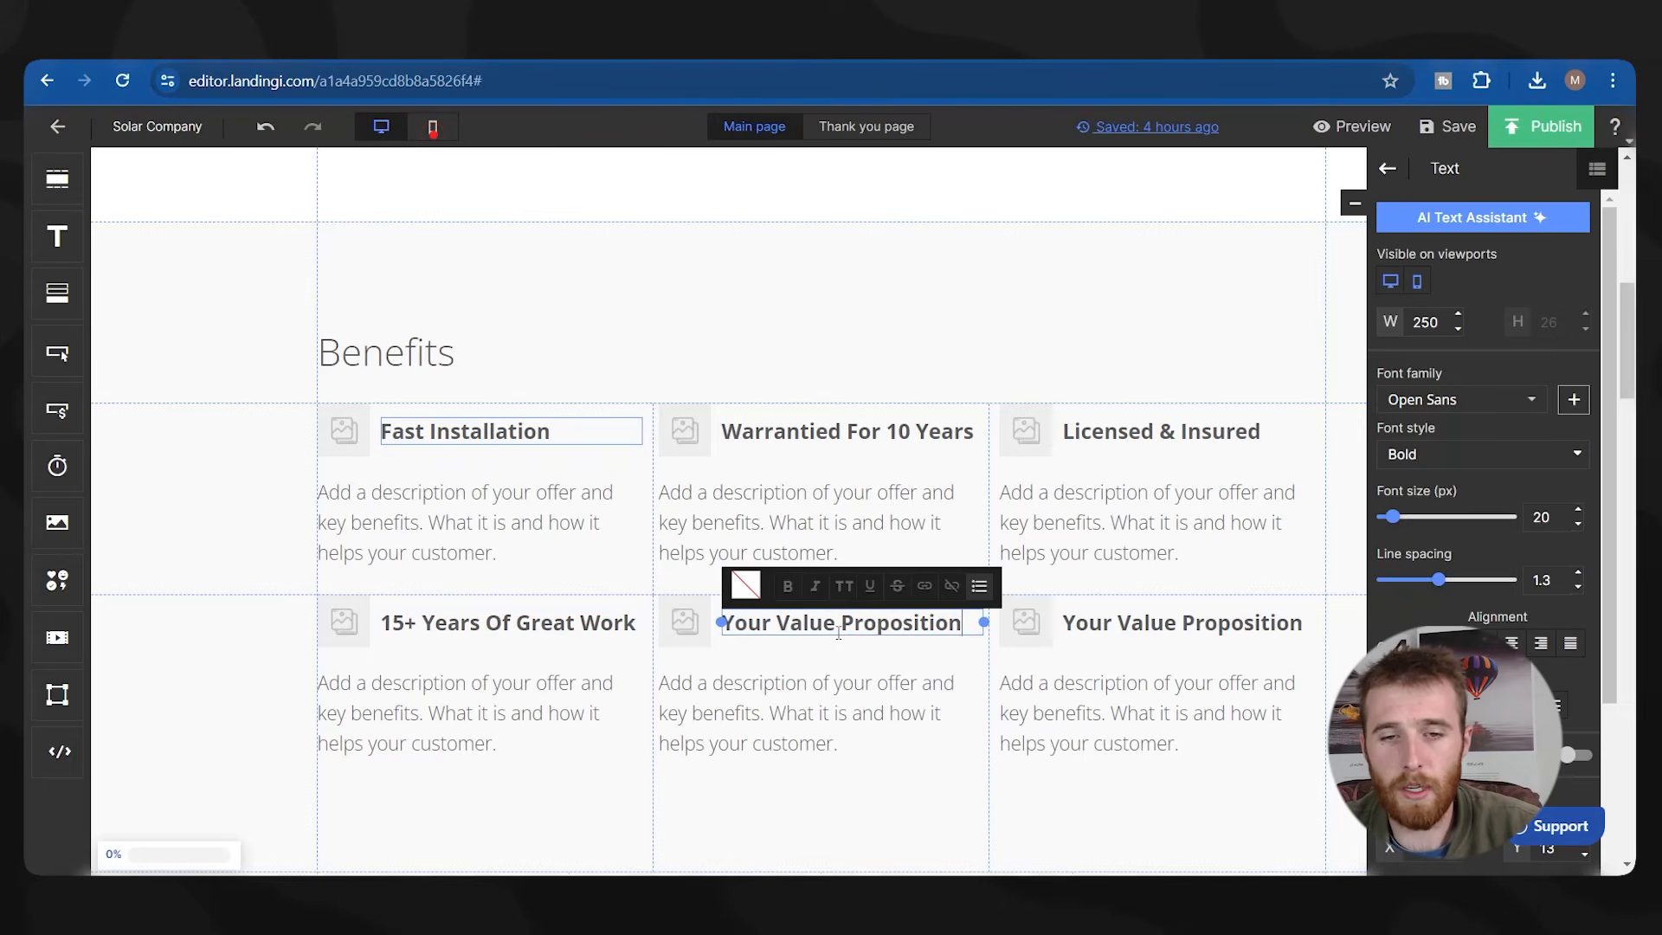
{"action": "key", "text": "ctrl+a"}
{"action": "type", "text": "100+"}
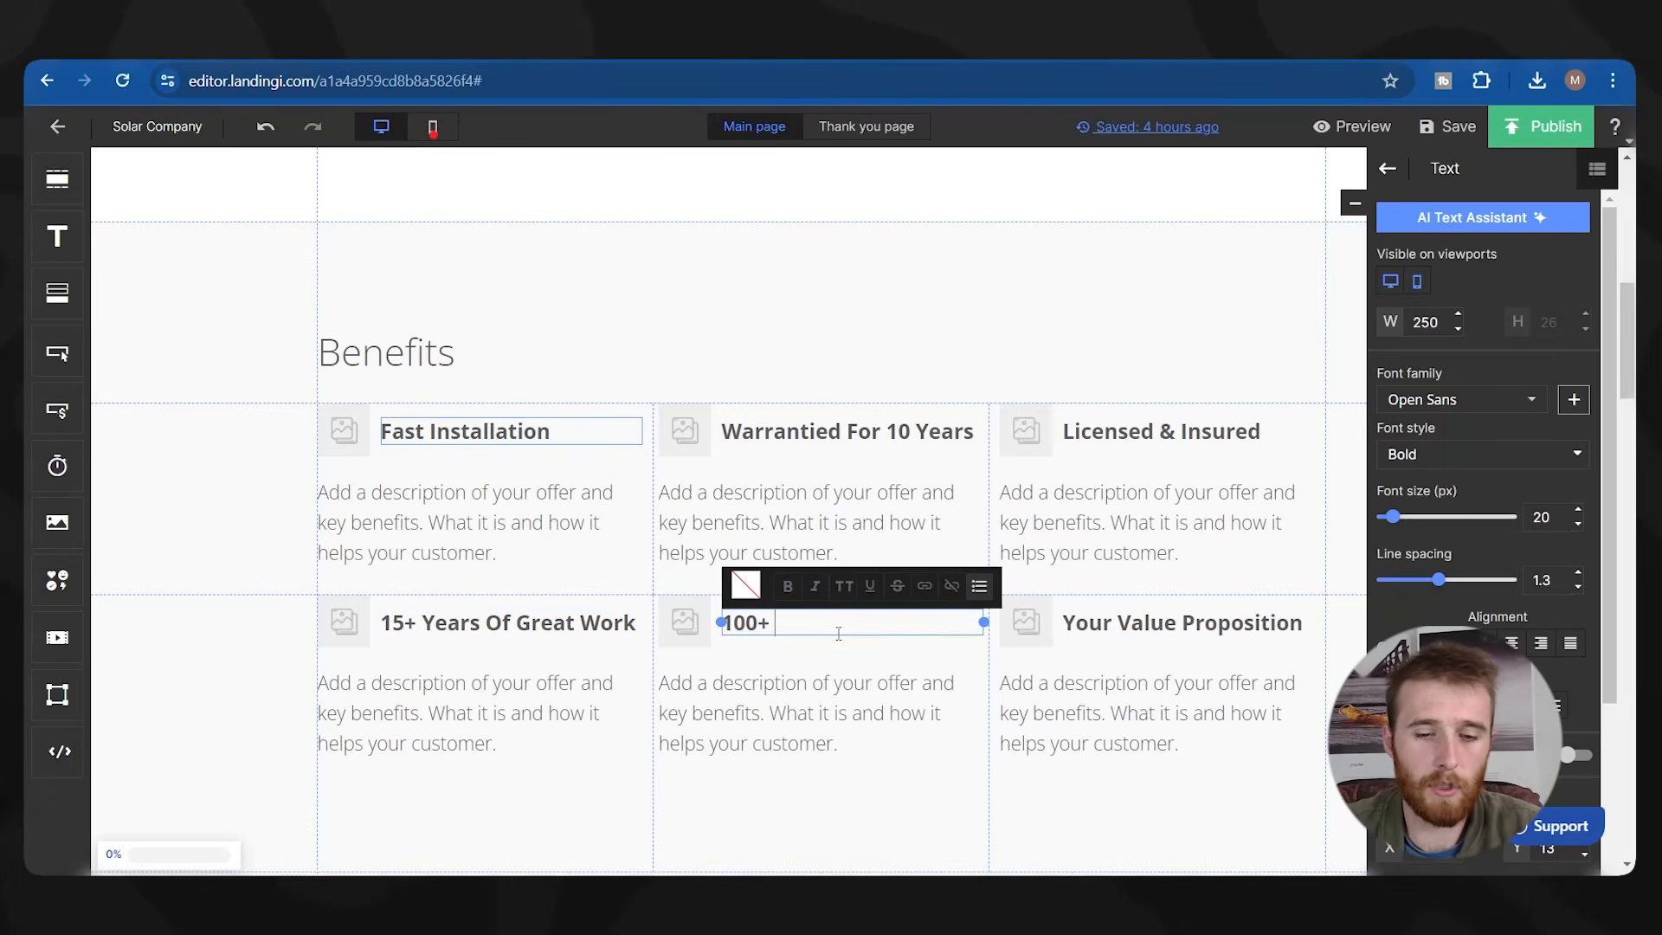
{"action": "type", "text": " 5 Star Reviews"}
{"action": "left_click", "coordinate": [1168, 624]}
{"action": "key", "text": "ctrl+a"}
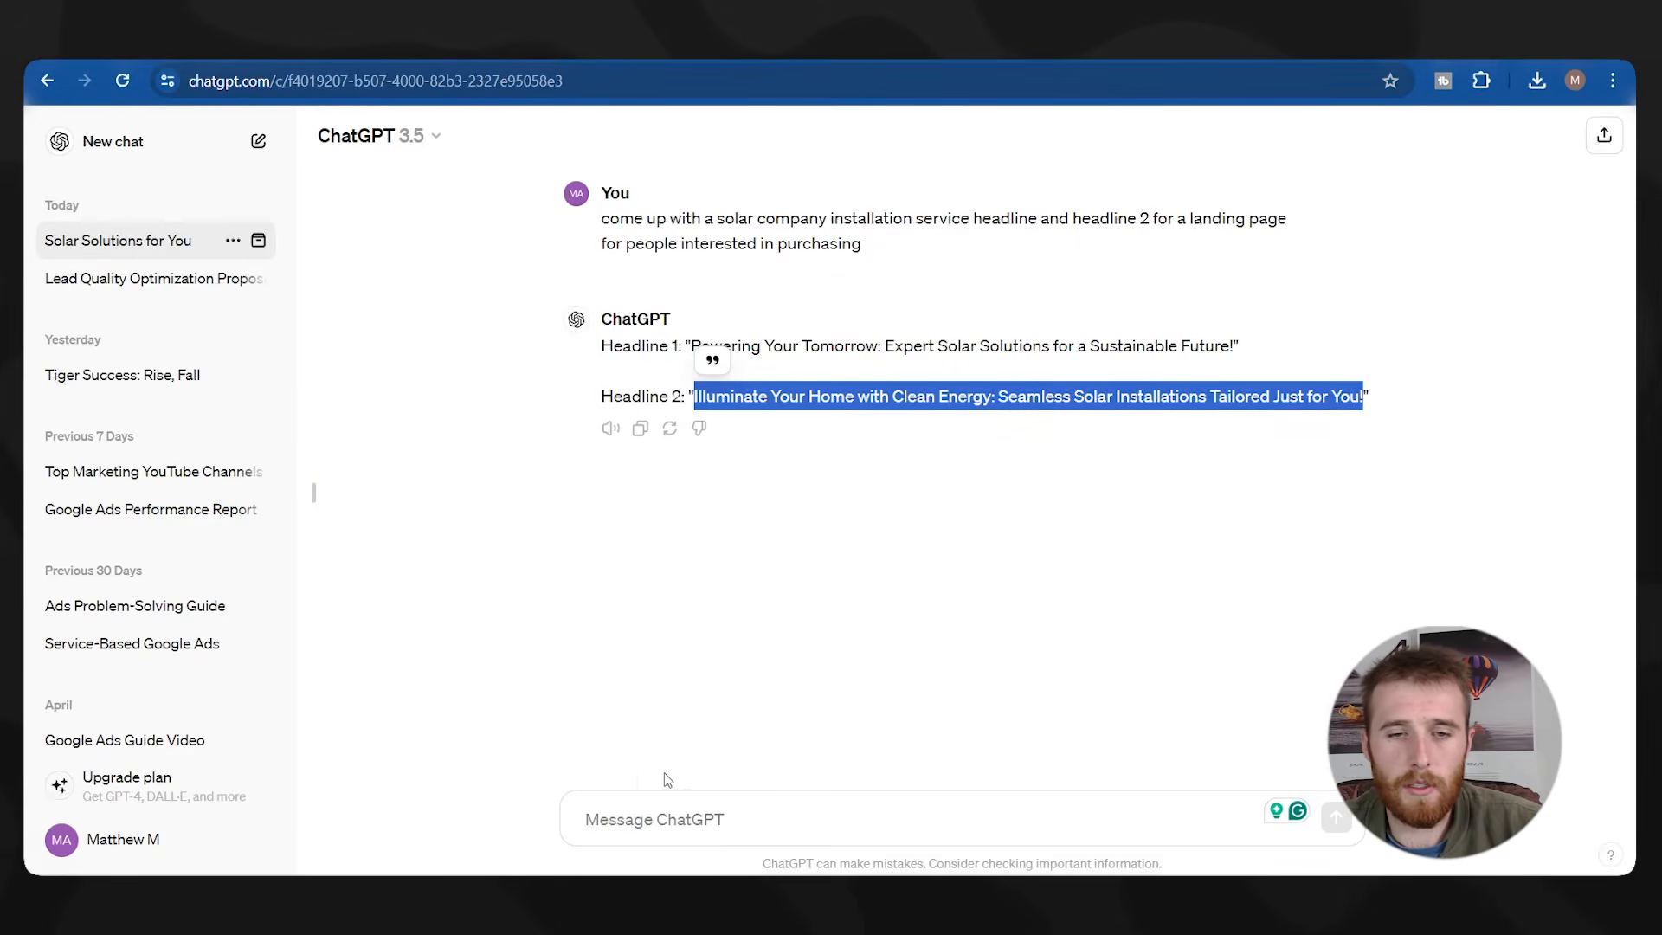
Ask ChatGPT for company benefits in bullet form and paste 'eco-friendly upgrades' into the last heading.
{"action": "left_click", "coordinate": [707, 805]}
{"action": "type", "text": "bened"}
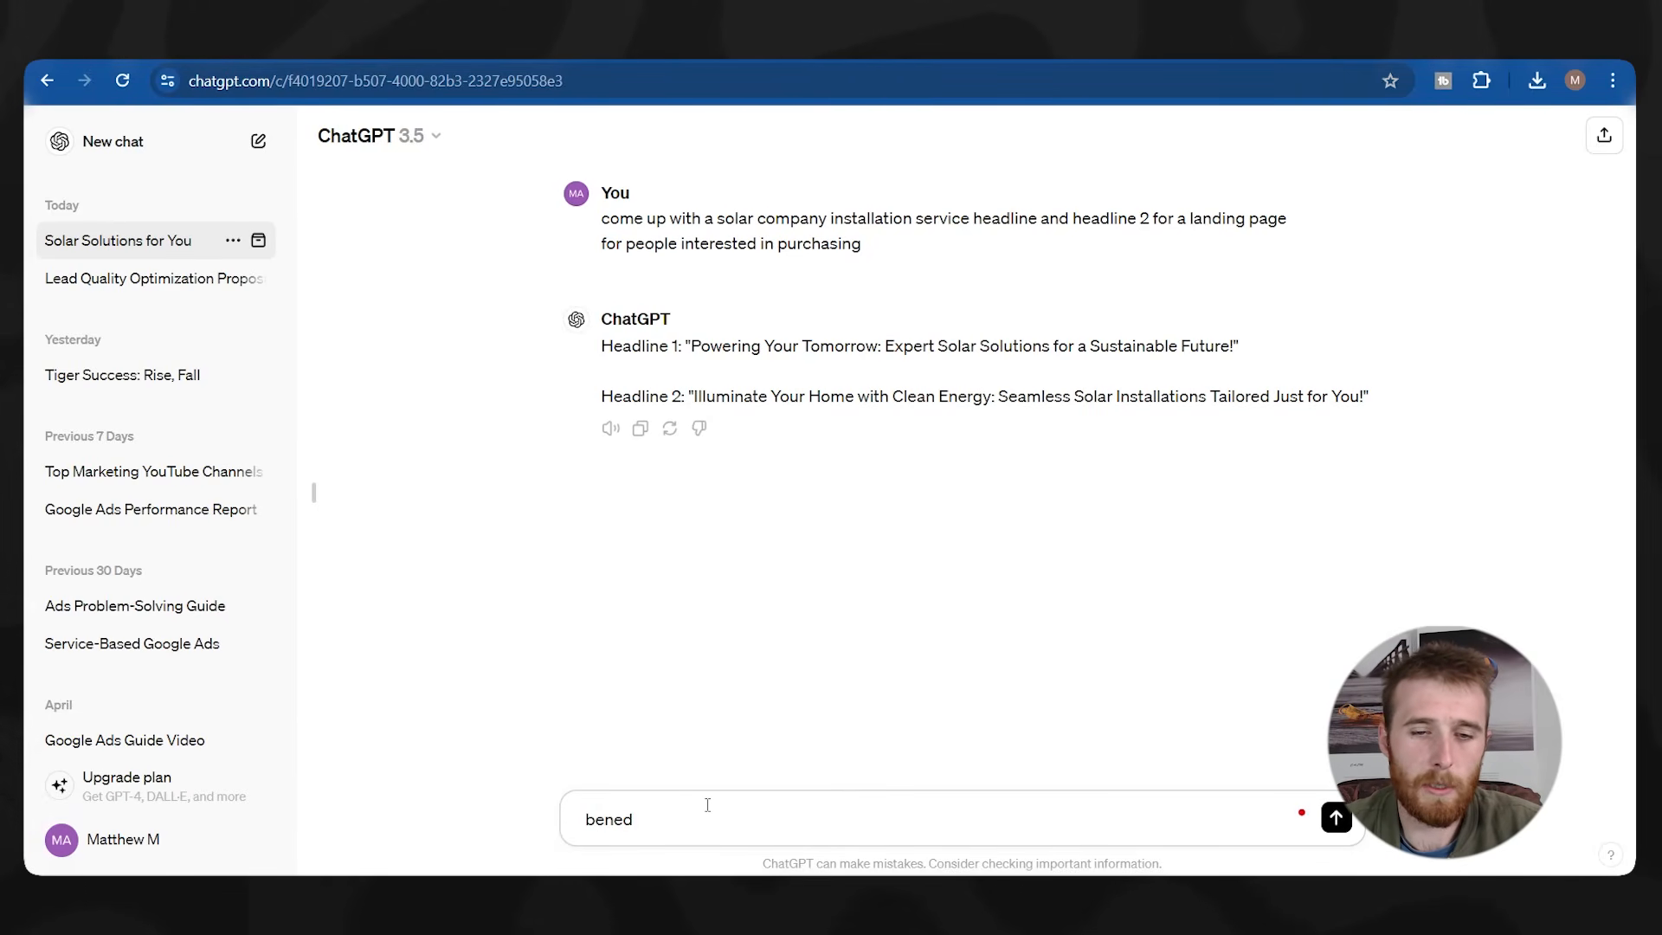
{"action": "type", "text": "its fits for the company in bullet form"}
{"action": "key", "text": "Return"}
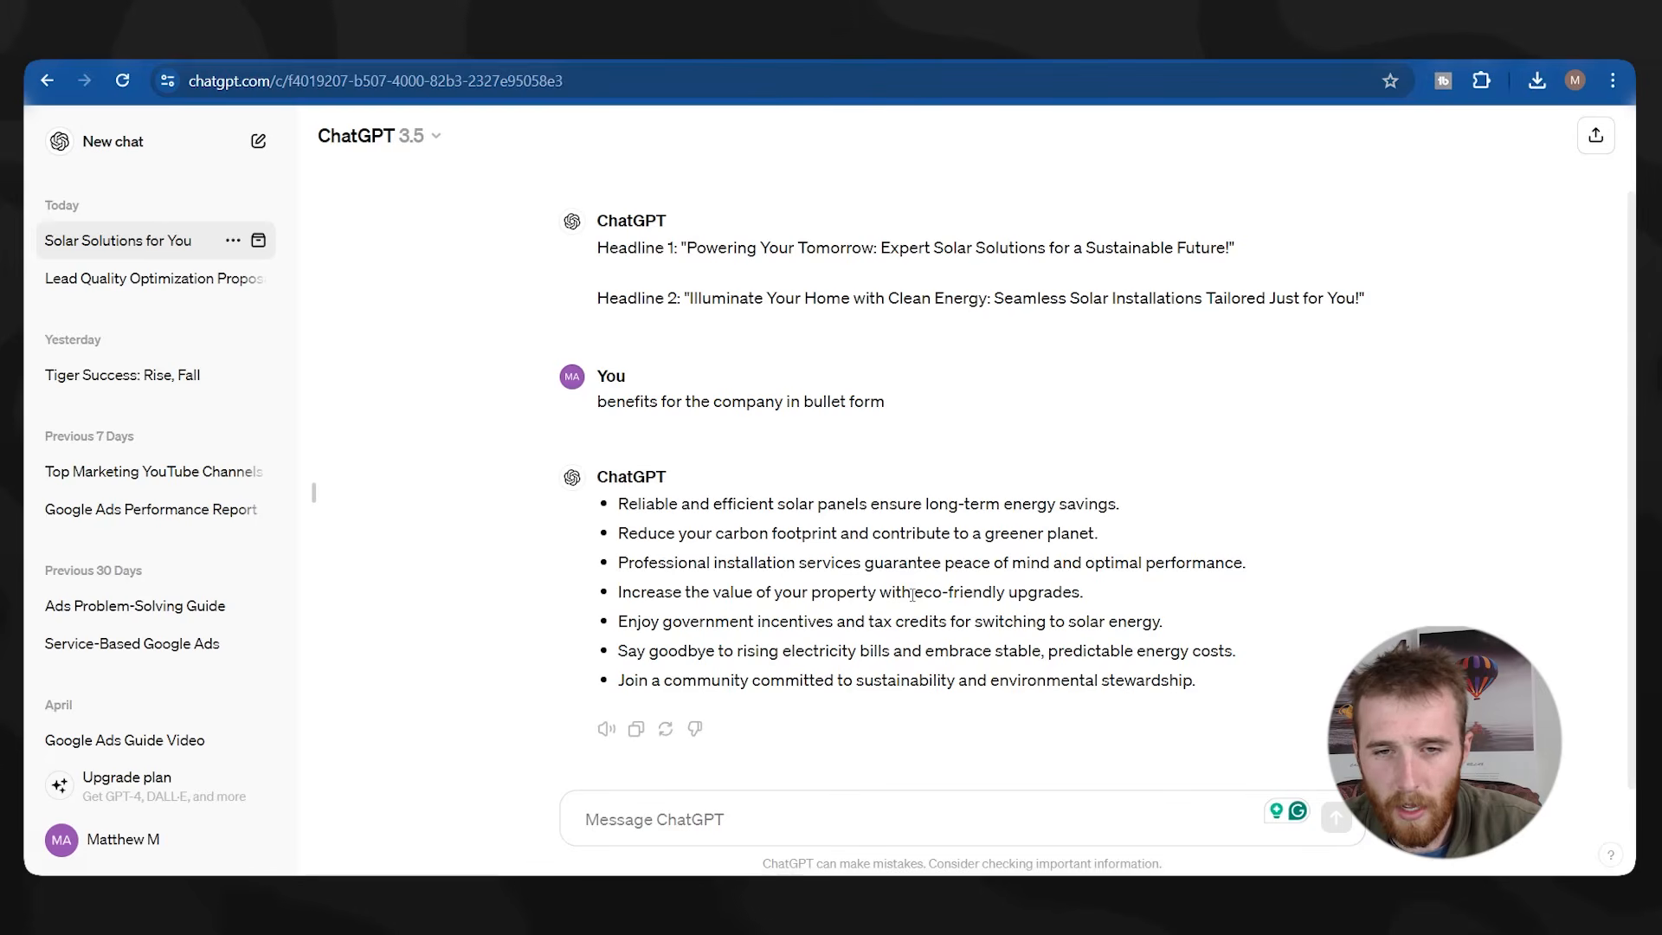
{"action": "left_click_drag", "start_coordinate": [916, 595], "coordinate": [1084, 595]}
{"action": "key", "text": "ctrl+c"}
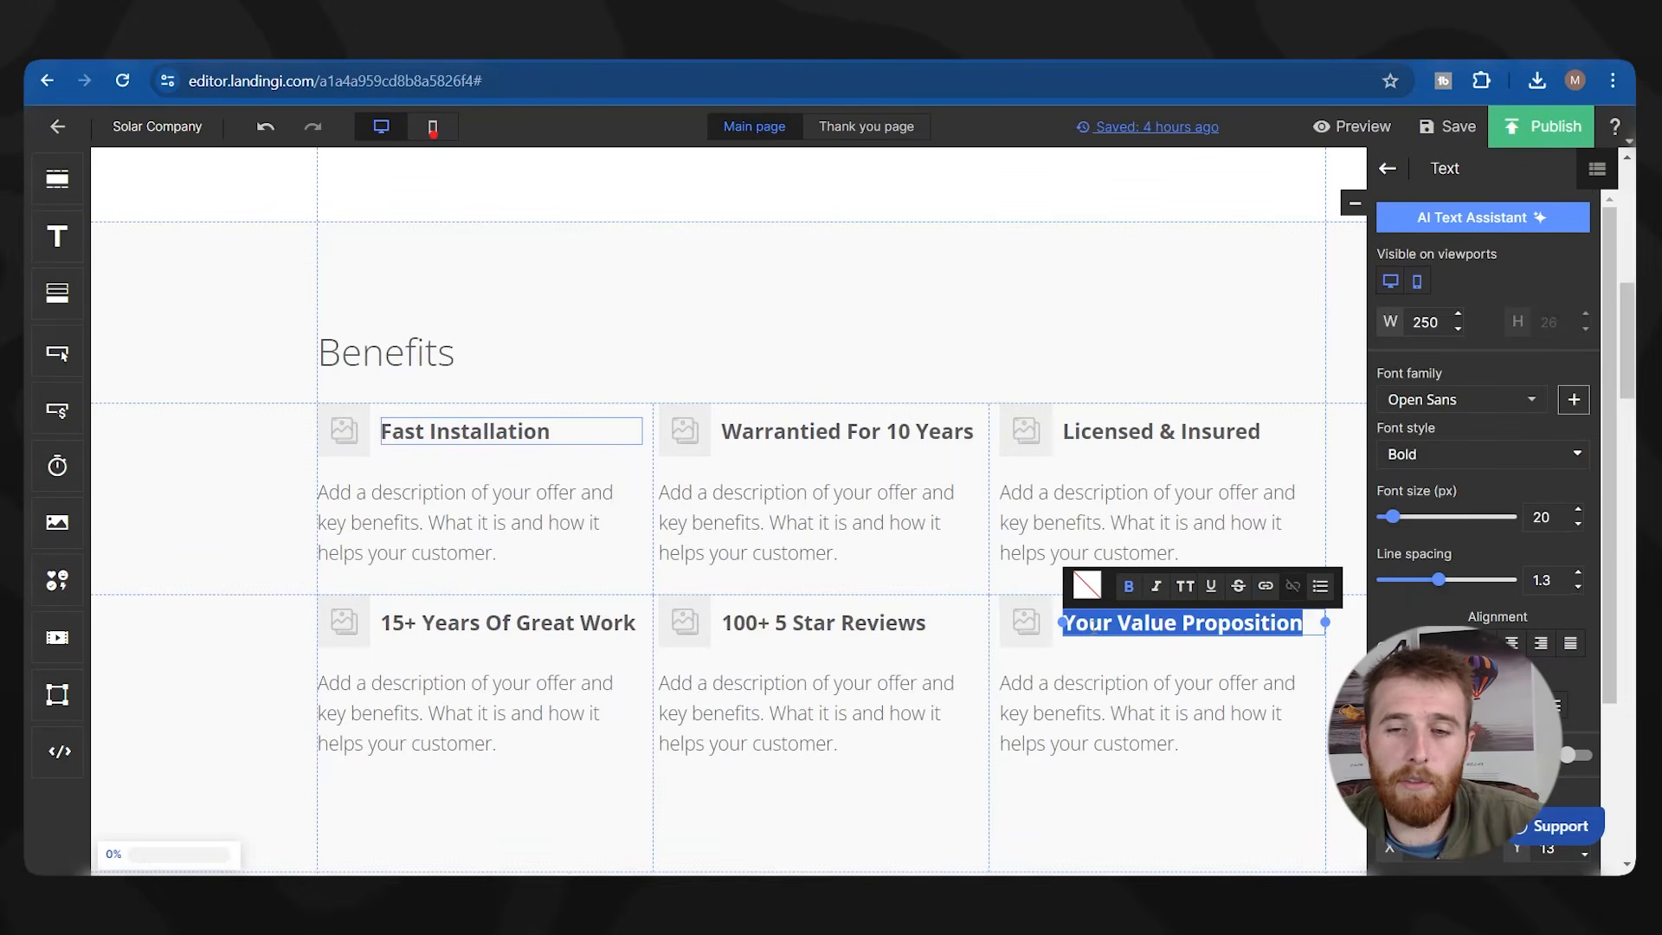
{"action": "triple_click", "coordinate": [1093, 625]}
{"action": "key", "text": "ctrl+v"}
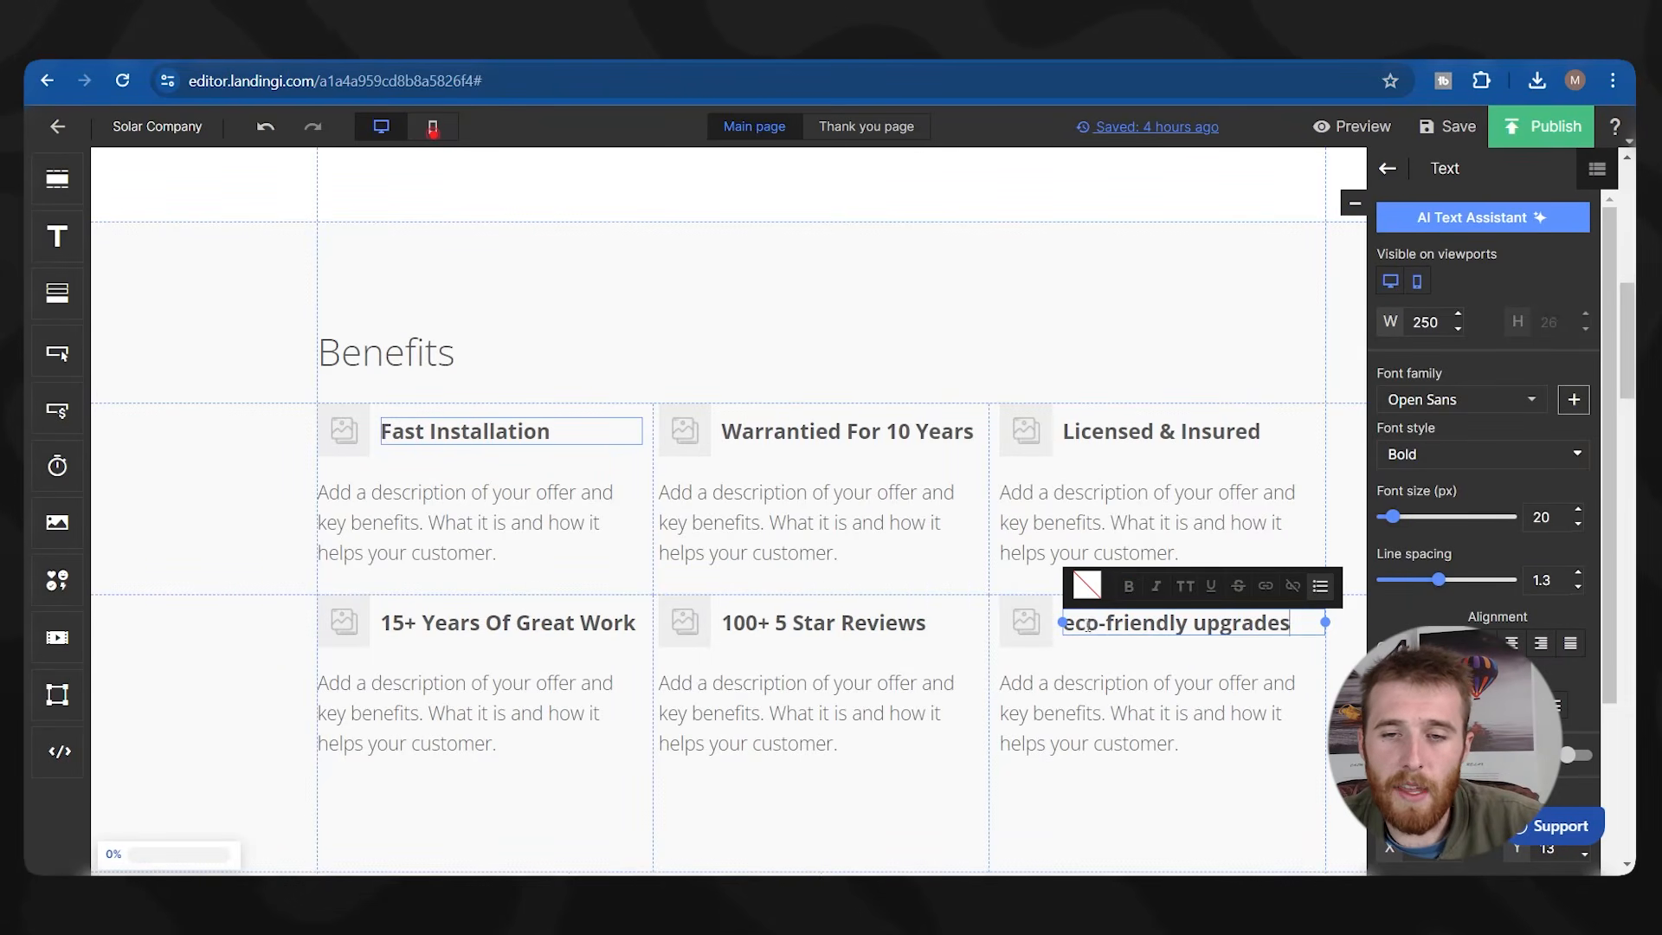
Change the sixth heading's lowercase 'e' to a capital 'E', making 'Eco-friendly upgrades'.
{"action": "left_click", "coordinate": [1080, 623]}
{"action": "key", "text": "BackSpace"}
{"action": "type", "text": "E"}
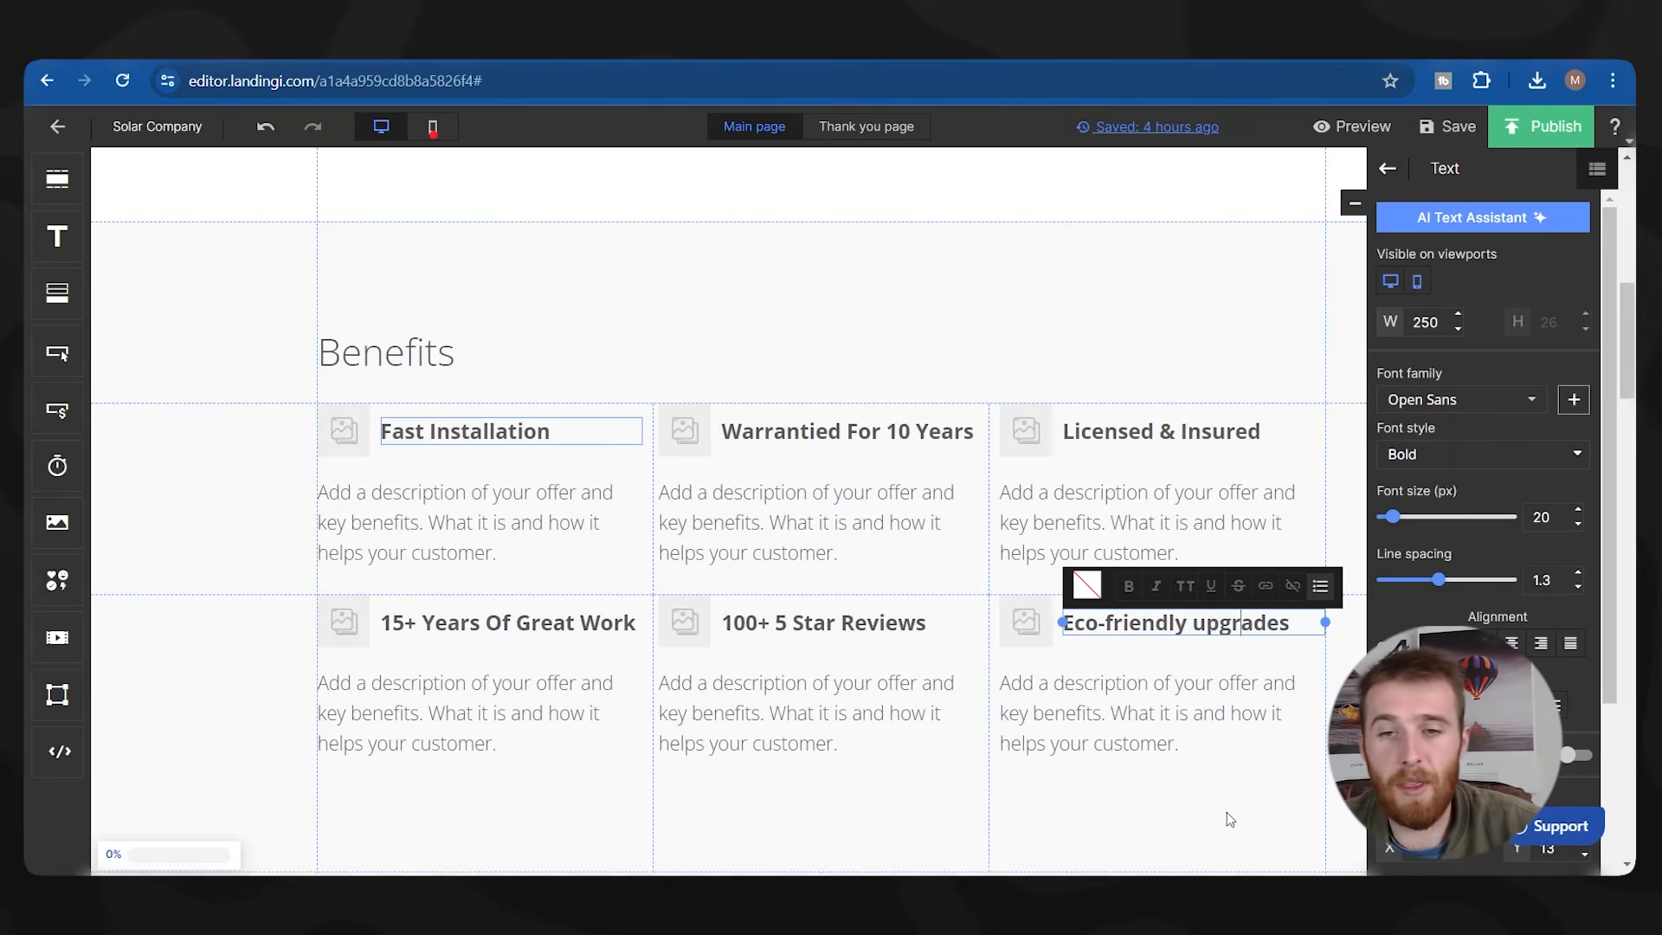
{"action": "left_click", "coordinate": [783, 248]}
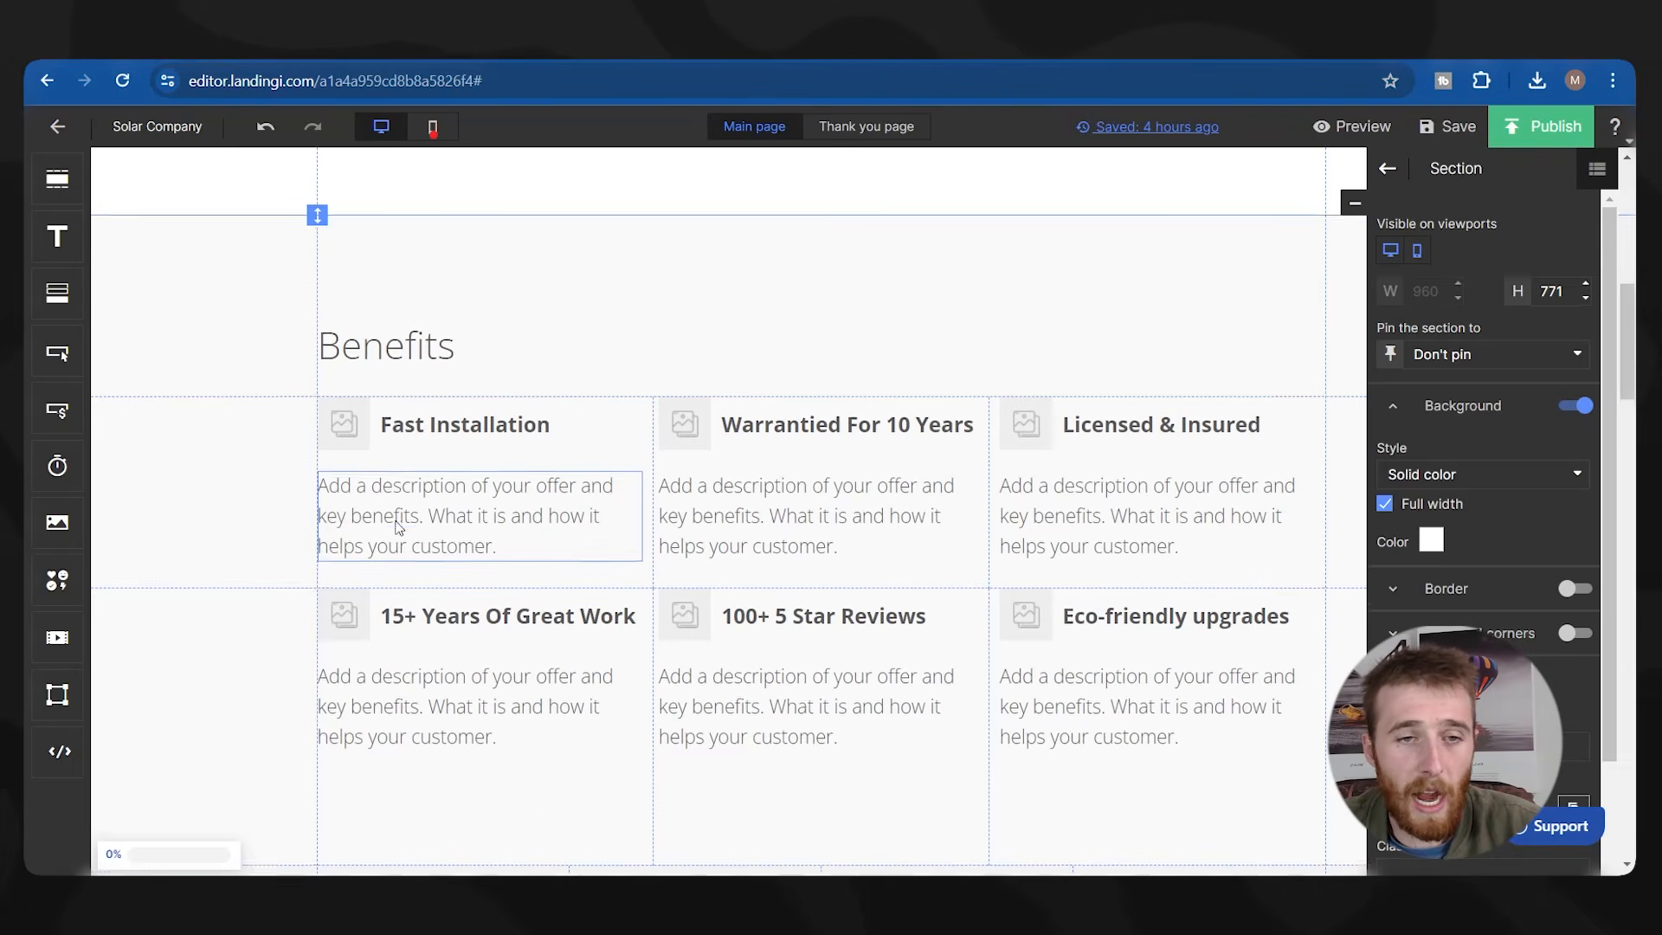
{"action": "scroll", "coordinate": [398, 522], "scroll_direction": "down", "scroll_amount": 1}
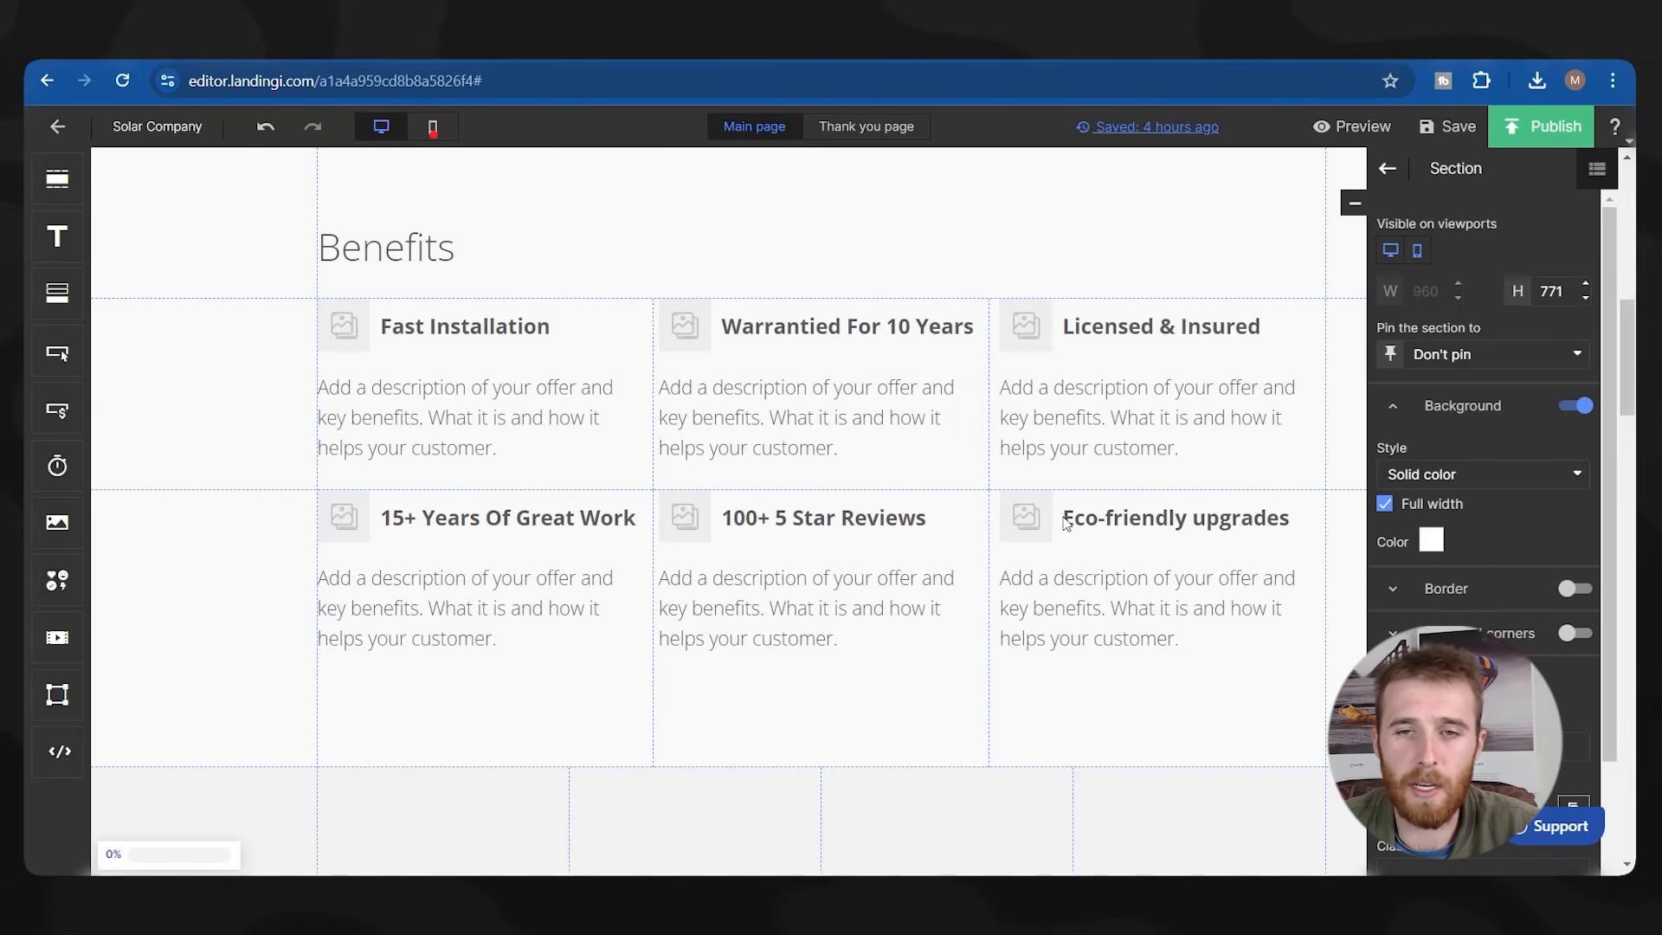
Drag a section's bottom handle up to reduce the gap above Benefits.
{"action": "scroll", "coordinate": [434, 615], "scroll_direction": "down", "scroll_amount": 2}
{"action": "scroll", "coordinate": [435, 615], "scroll_direction": "up", "scroll_amount": 2}
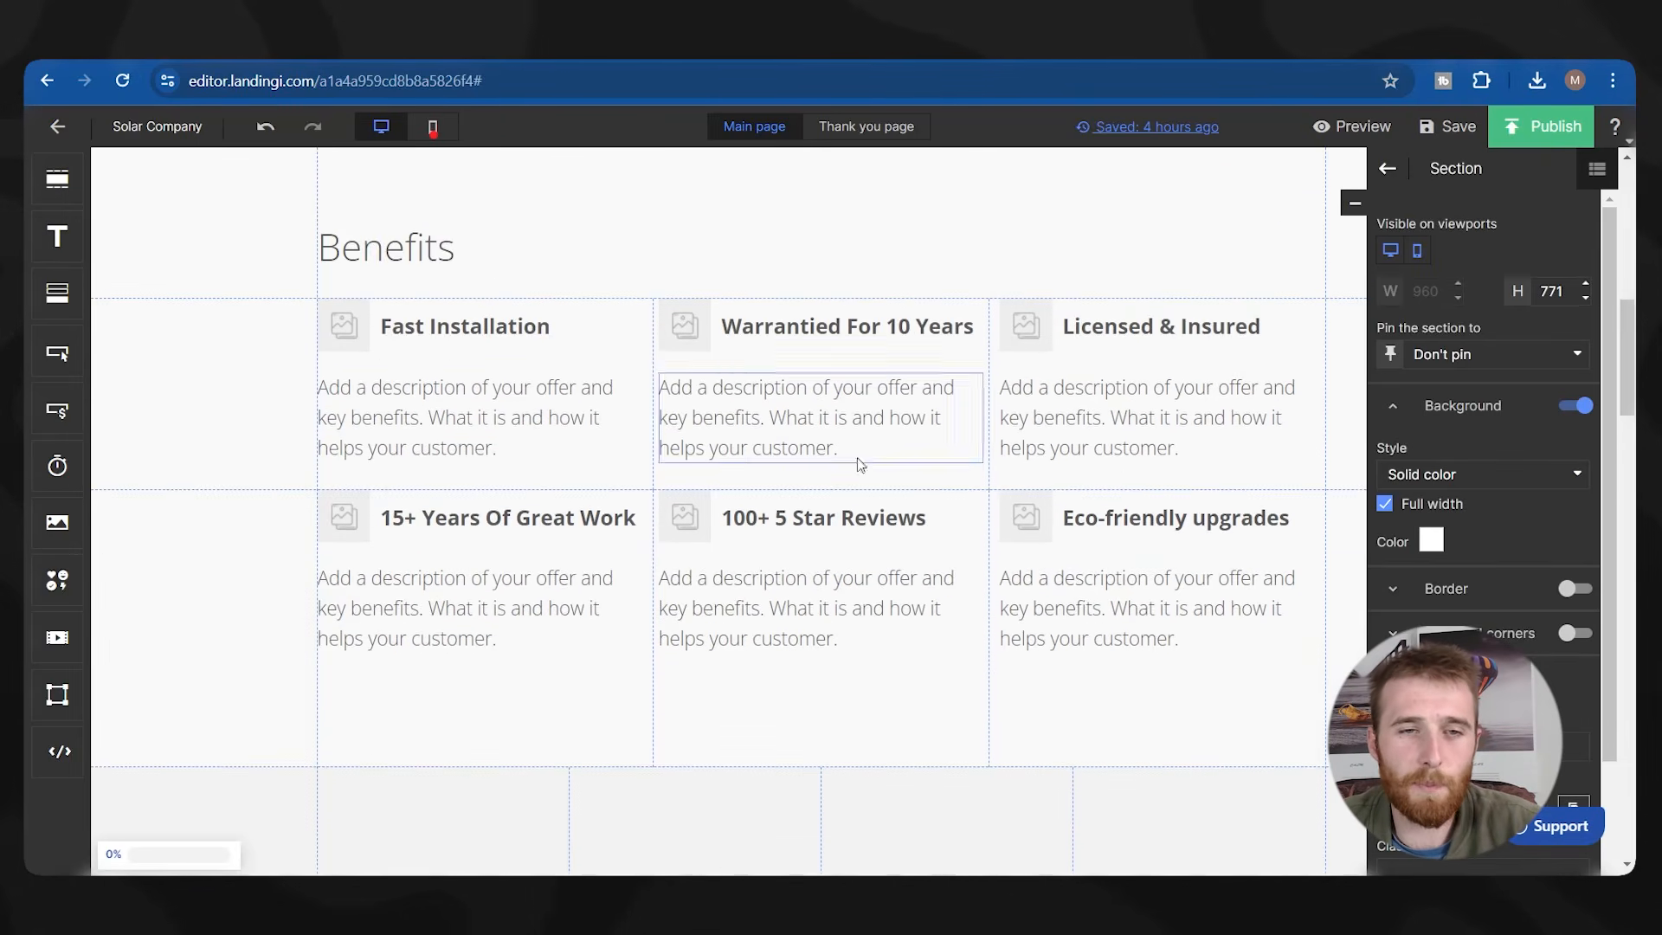
{"action": "scroll", "coordinate": [725, 567], "scroll_direction": "up", "scroll_amount": 1}
{"action": "scroll", "coordinate": [288, 432], "scroll_direction": "up", "scroll_amount": 2}
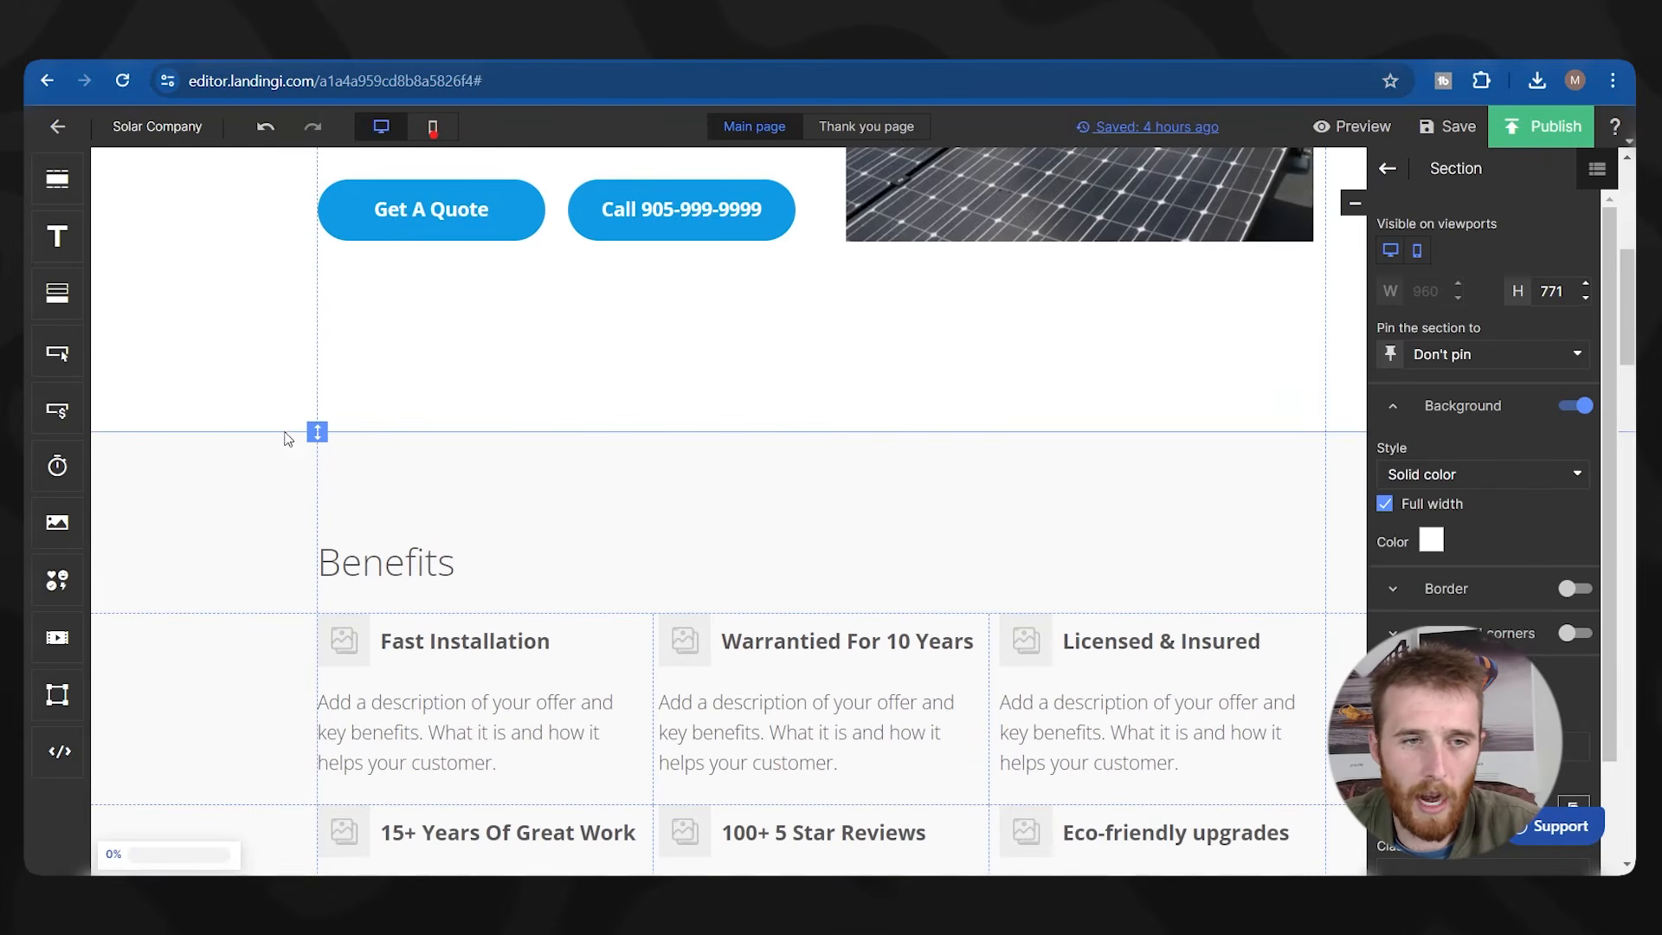
{"action": "left_click_drag", "start_coordinate": [317, 433], "coordinate": [317, 376]}
{"action": "scroll", "coordinate": [372, 424], "scroll_direction": "up", "scroll_amount": 5}
{"action": "scroll", "coordinate": [433, 484], "scroll_direction": "down", "scroll_amount": 5}
Move the Benefits heading up about 100 px and shorten its section to 106 px.
{"action": "left_click", "coordinate": [366, 458]}
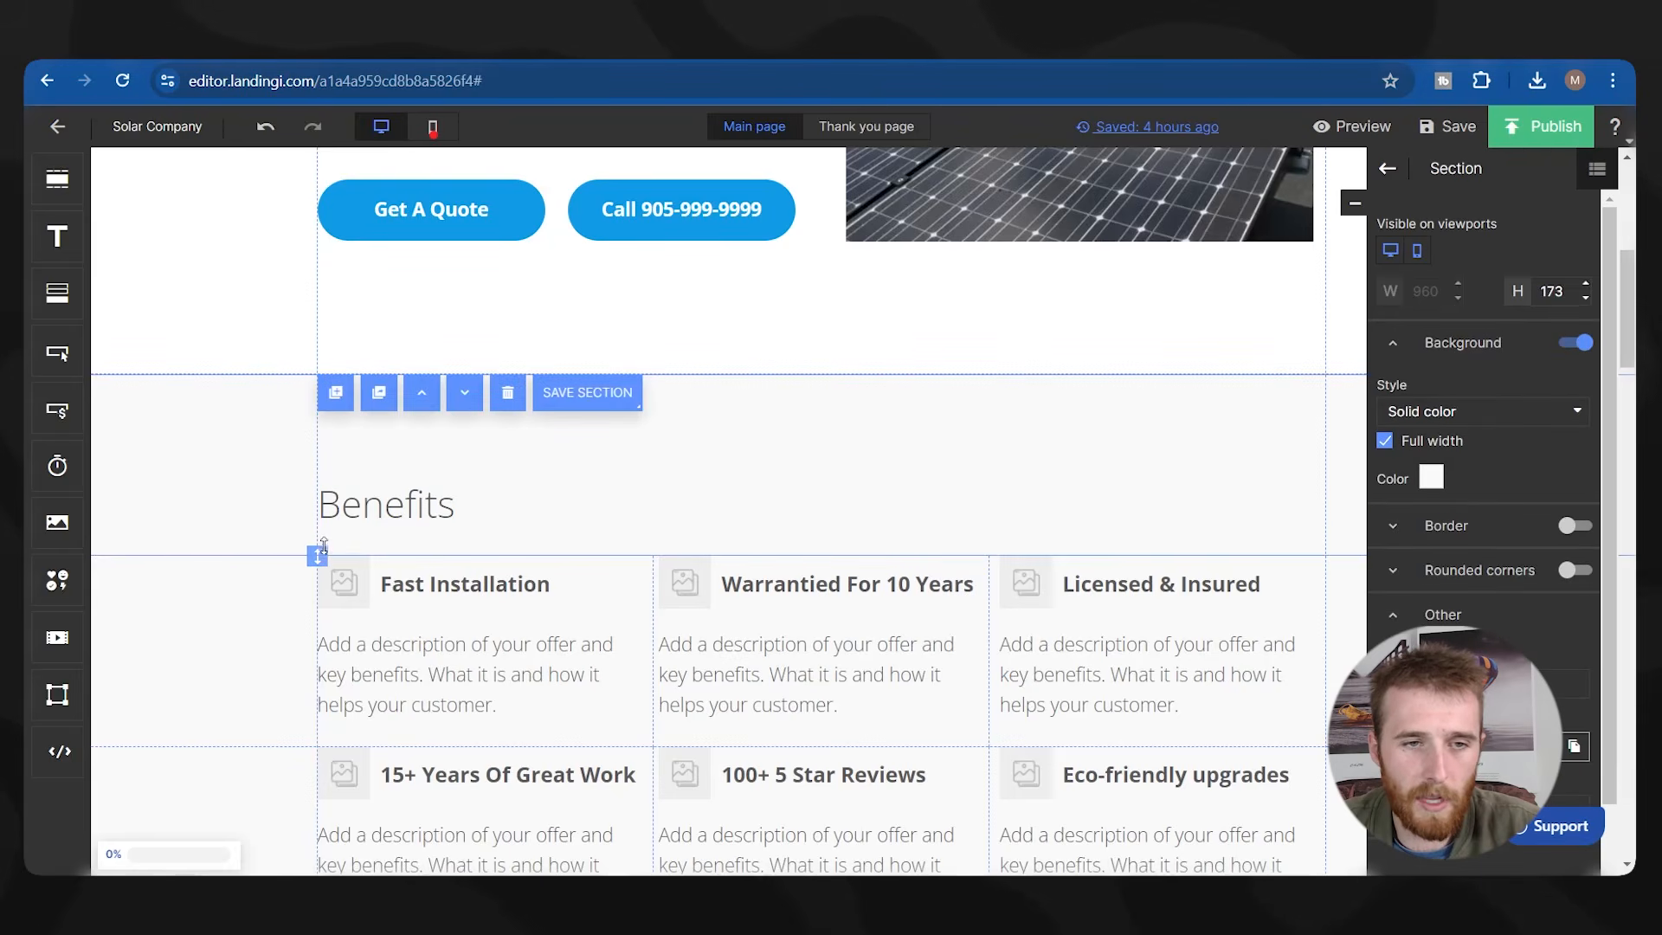
{"action": "left_click_drag", "start_coordinate": [364, 512], "coordinate": [370, 426]}
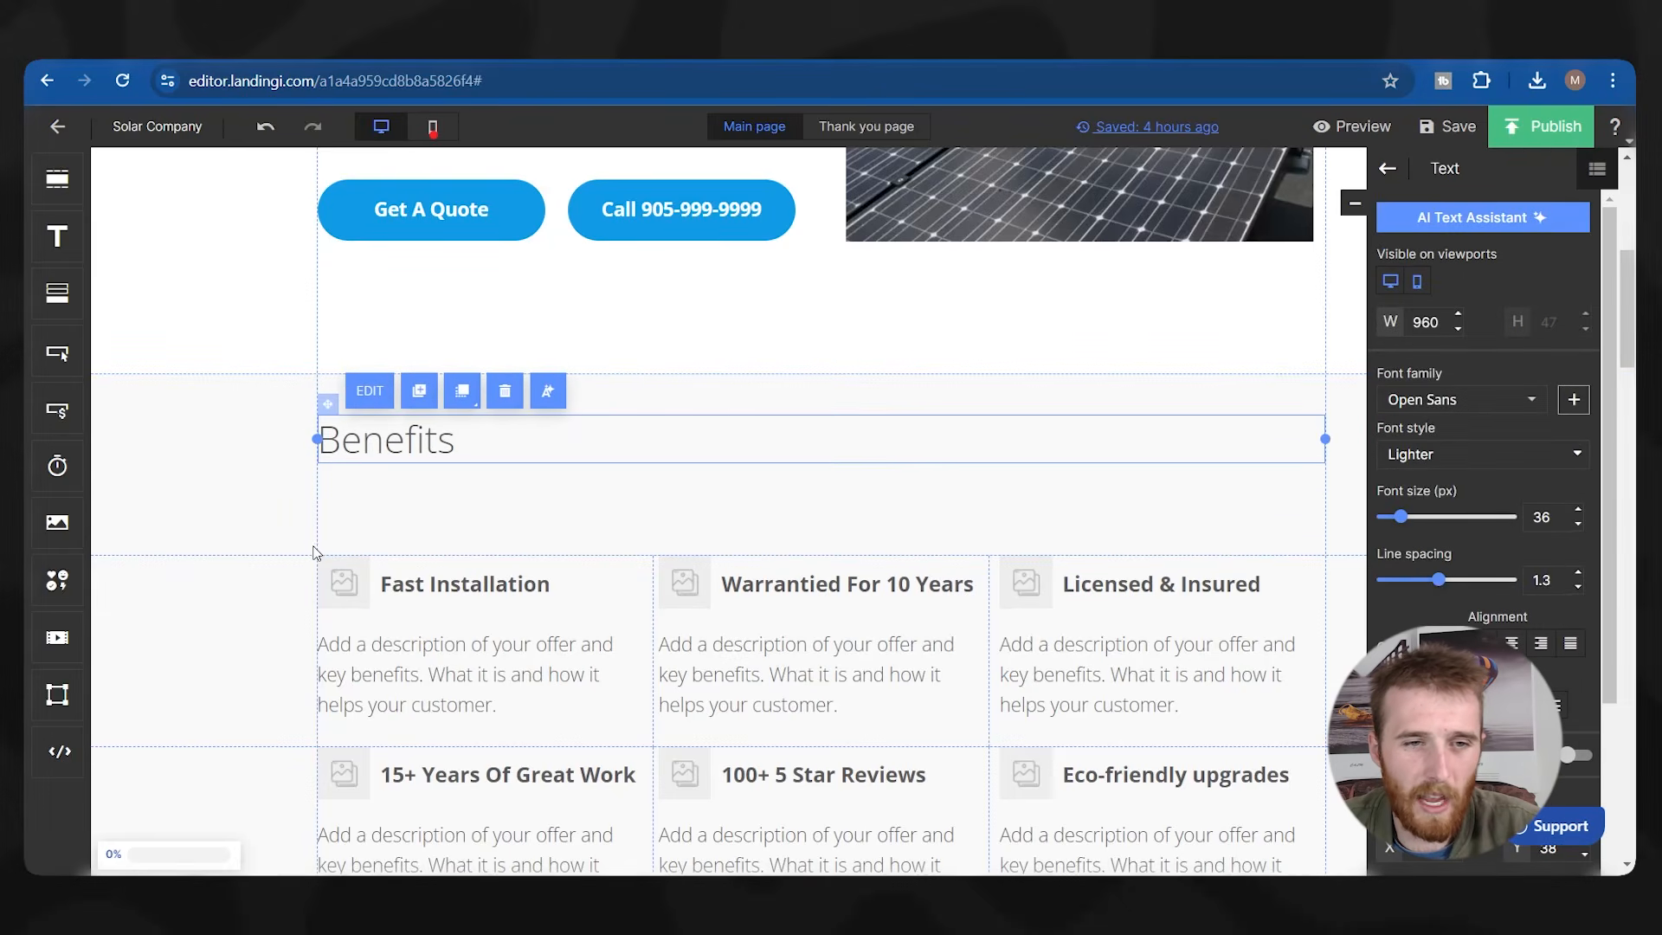
{"action": "left_click", "coordinate": [317, 552]}
{"action": "left_click_drag", "start_coordinate": [317, 552], "coordinate": [316, 490]}
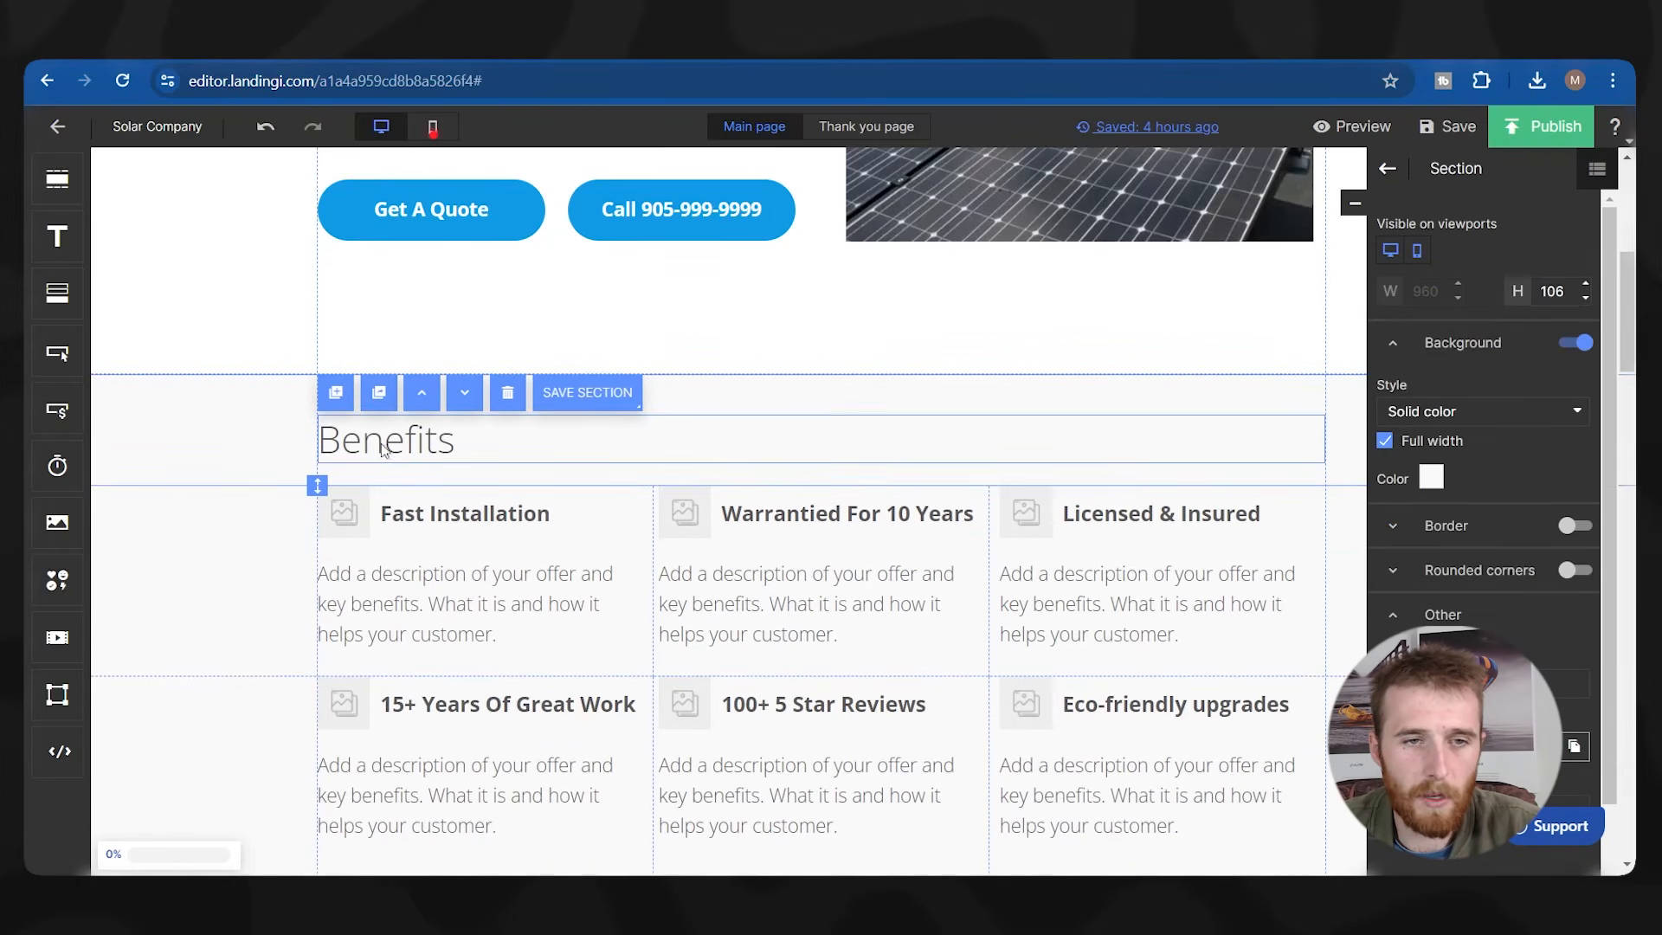
{"action": "scroll", "coordinate": [622, 532], "scroll_direction": "up", "scroll_amount": 2}
{"action": "scroll", "coordinate": [622, 532], "scroll_direction": "down", "scroll_amount": 9}
{"action": "scroll", "coordinate": [615, 530], "scroll_direction": "up", "scroll_amount": 4}
{"action": "scroll", "coordinate": [619, 531], "scroll_direction": "down", "scroll_amount": 4}
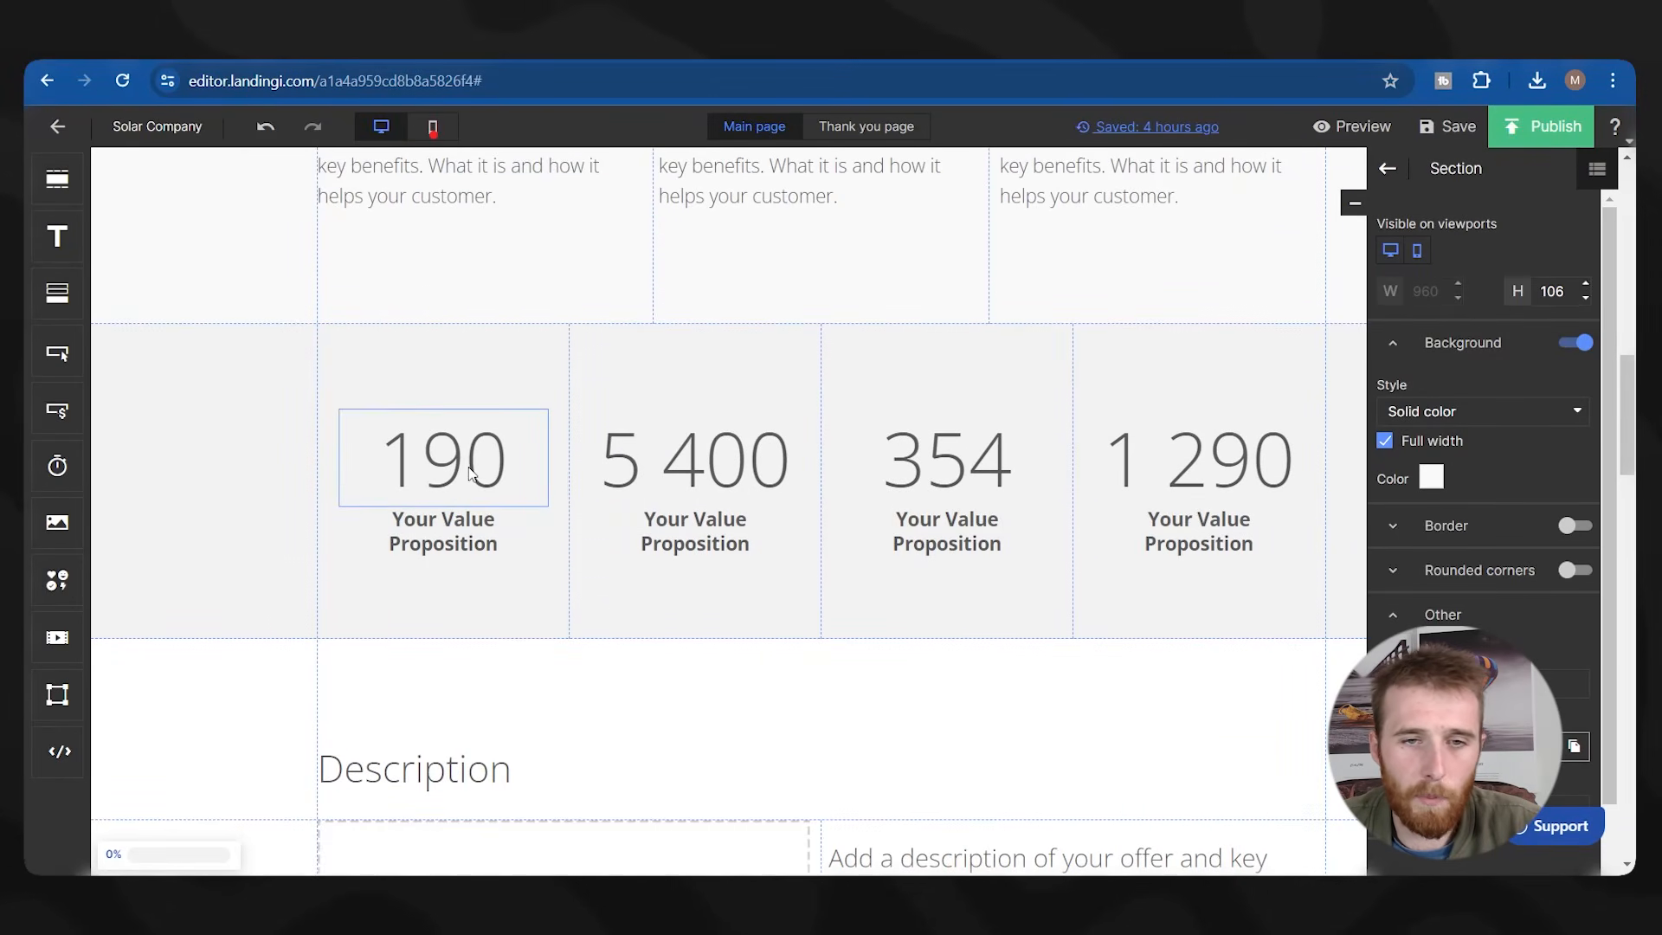
Replace the placeholder label under the 190 stat with 'Happy Customers'.
{"action": "left_click", "coordinate": [422, 553]}
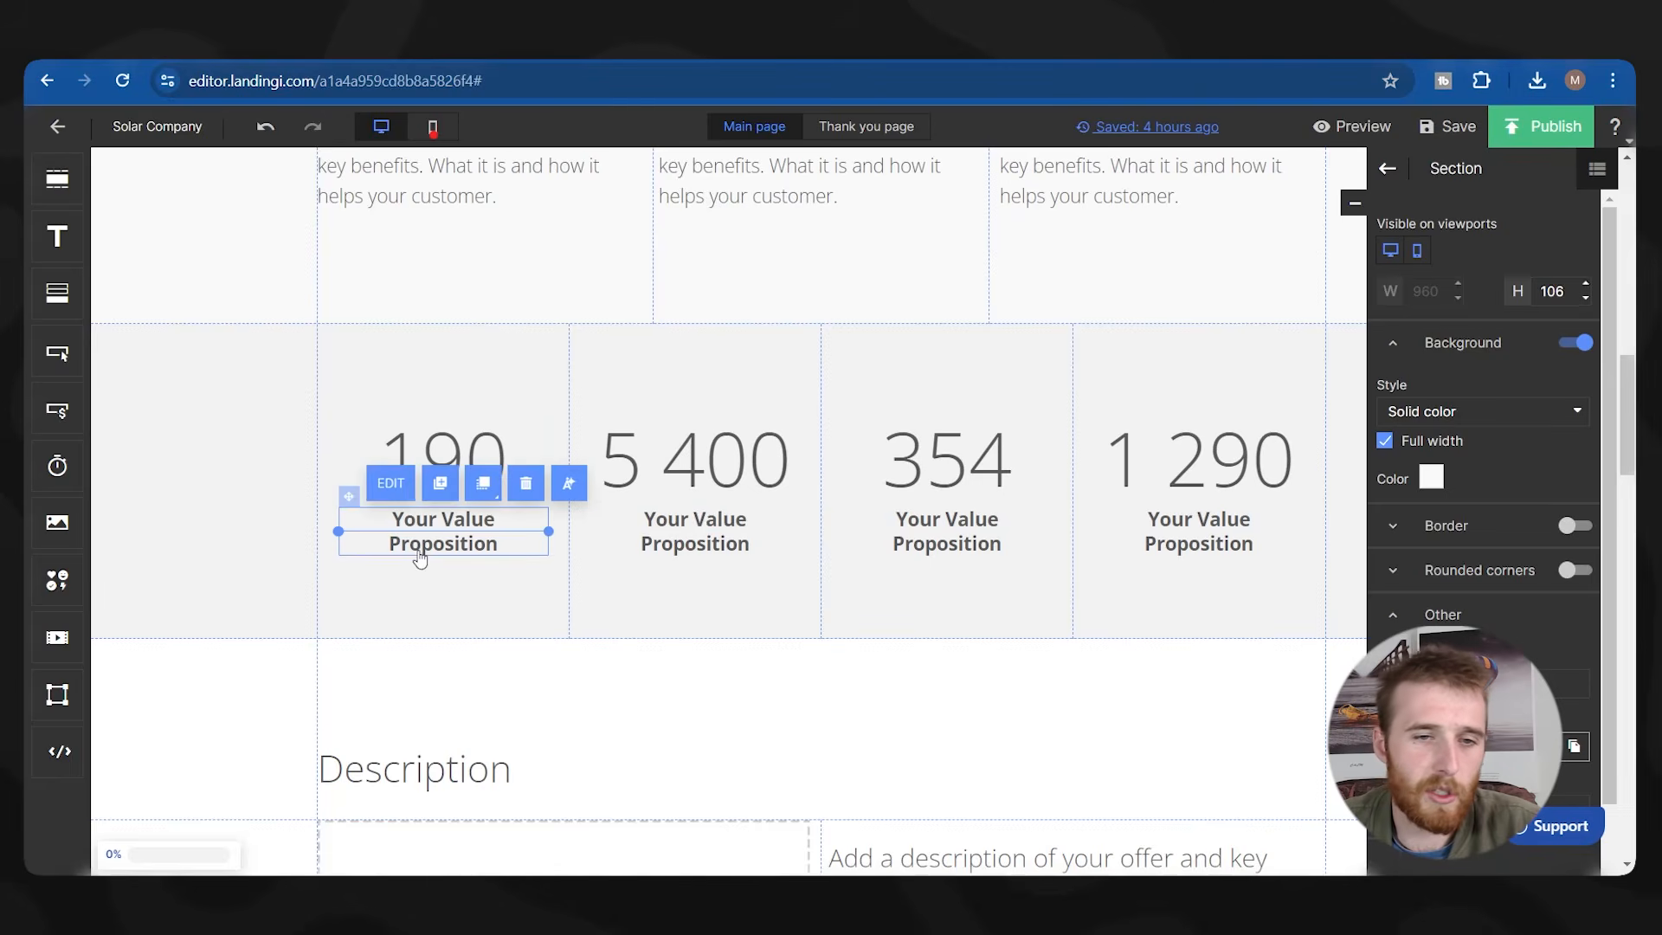
{"action": "double_click", "coordinate": [436, 533]}
{"action": "type", "text": "Happy Cuso"}
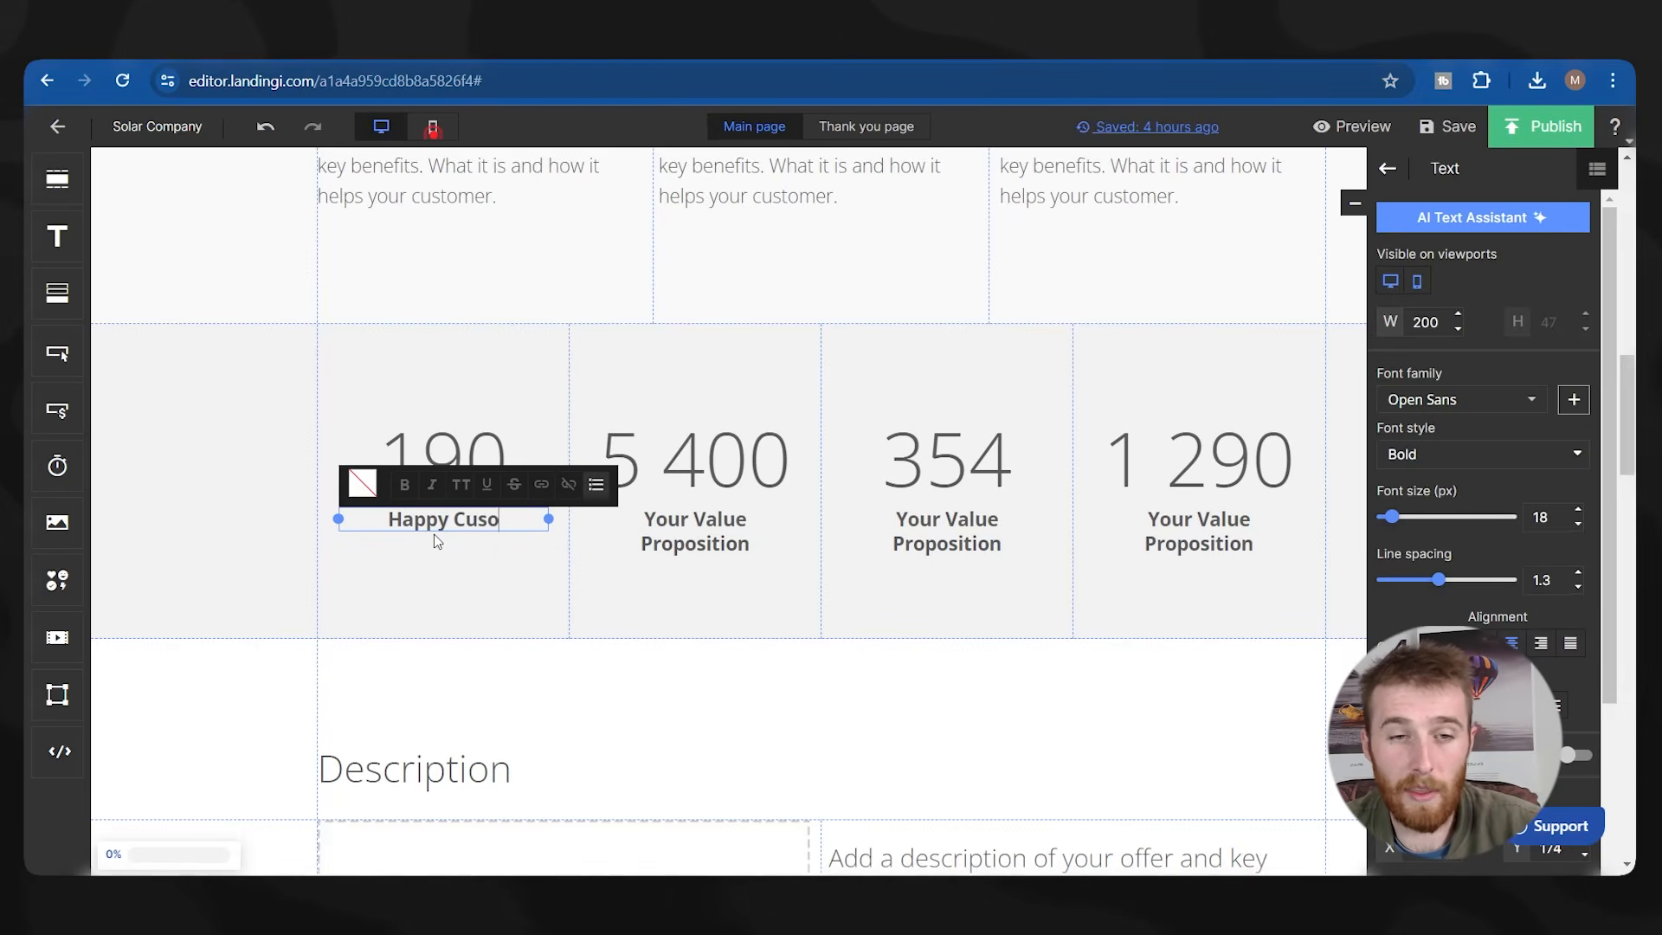
{"action": "key", "text": "BackSpace"}
{"action": "type", "text": "tomers"}
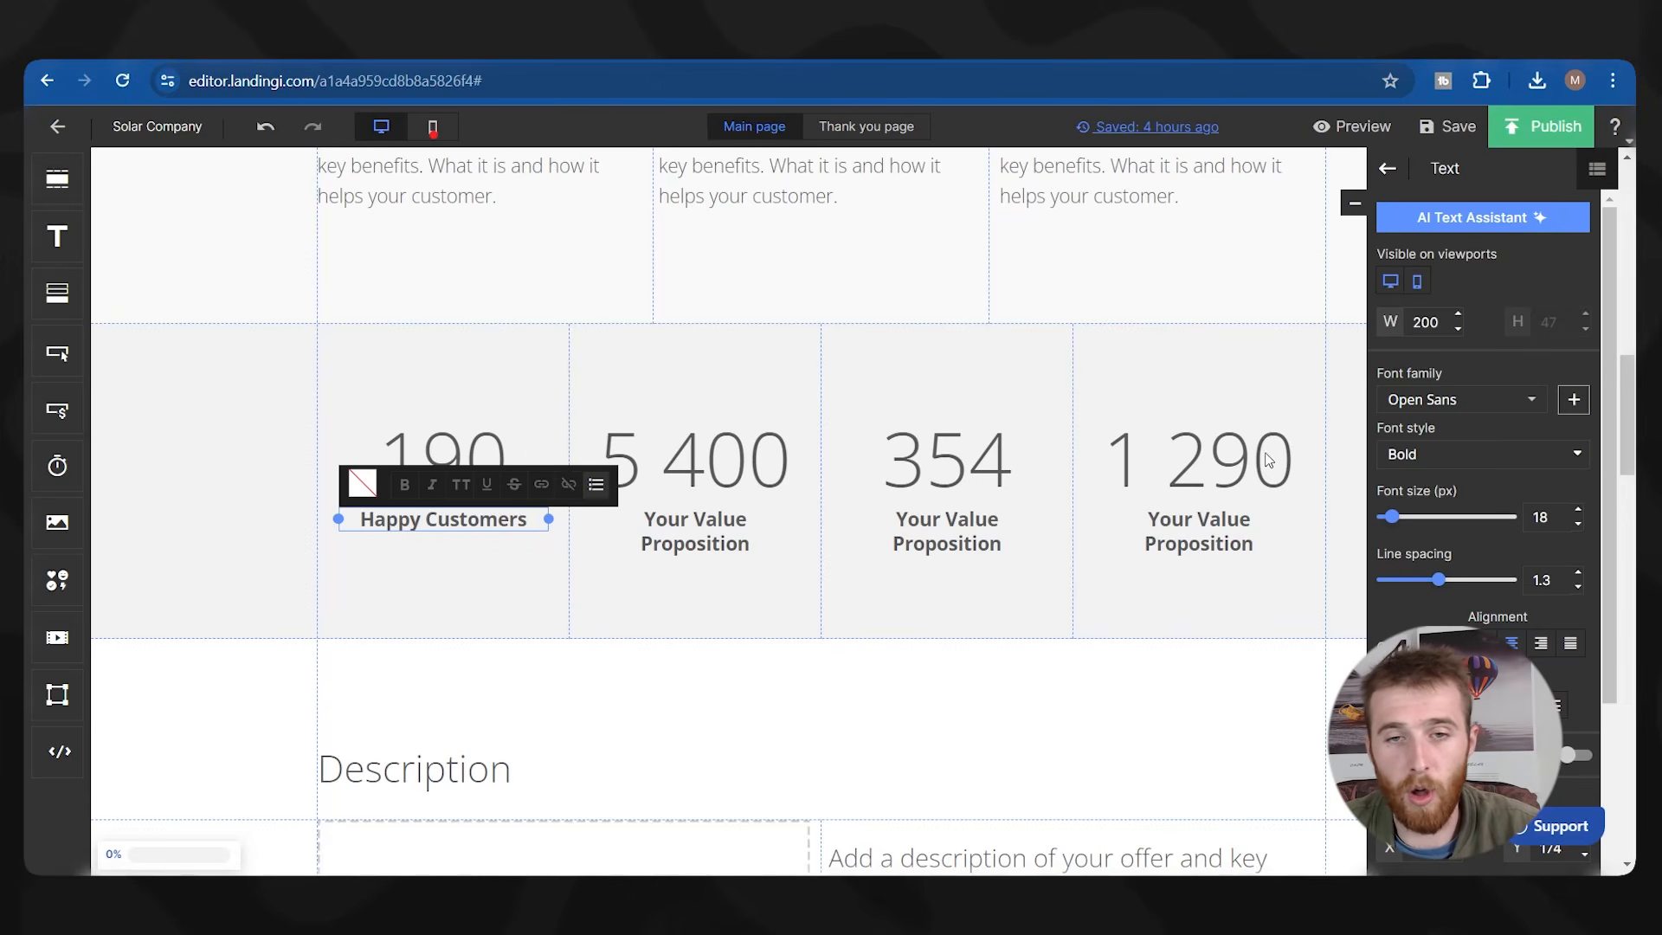
{"action": "left_click", "coordinate": [687, 389]}
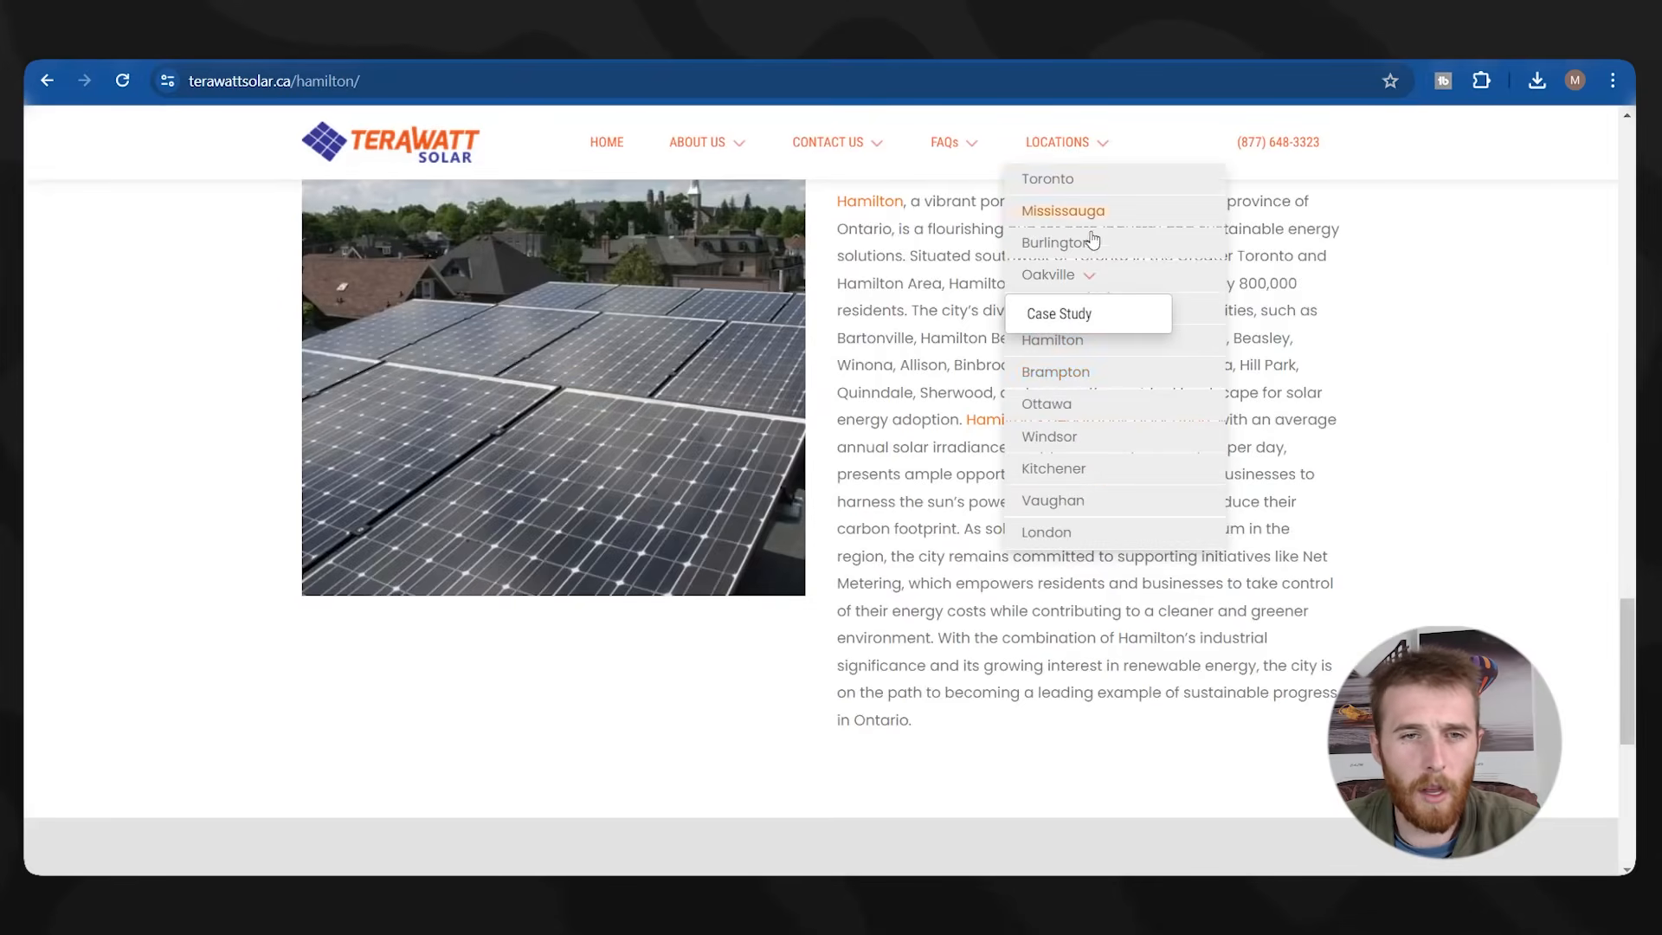
{"action": "scroll", "coordinate": [974, 438], "scroll_direction": "down", "scroll_amount": 10}
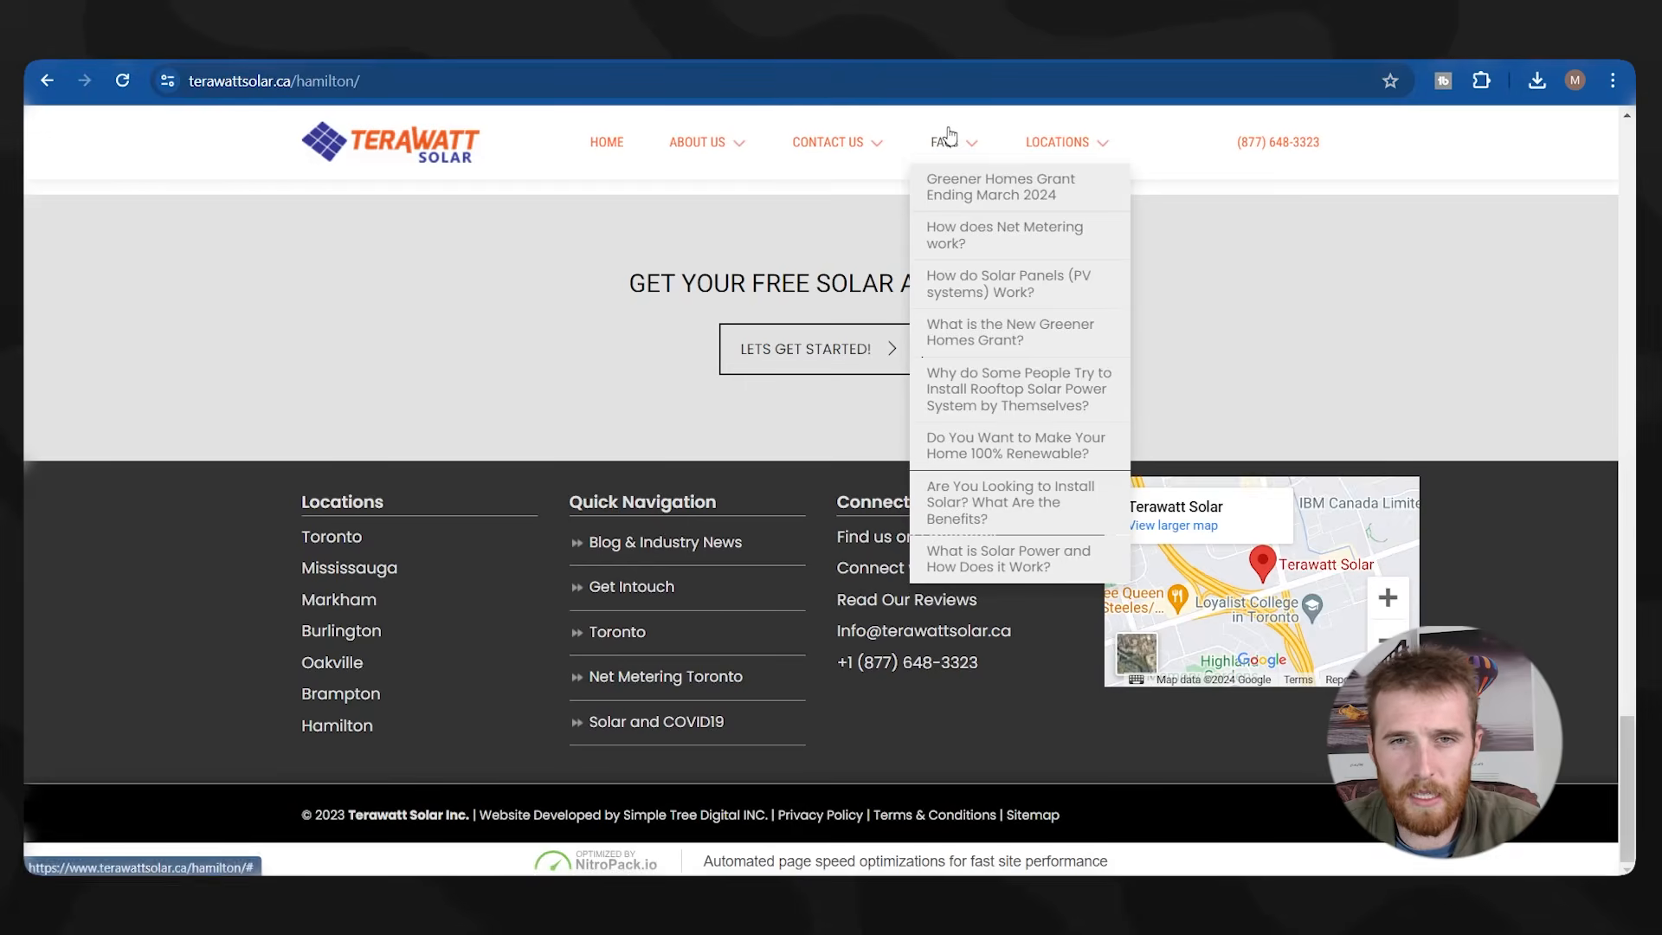
{"action": "scroll", "coordinate": [983, 743], "scroll_direction": "up", "scroll_amount": 15}
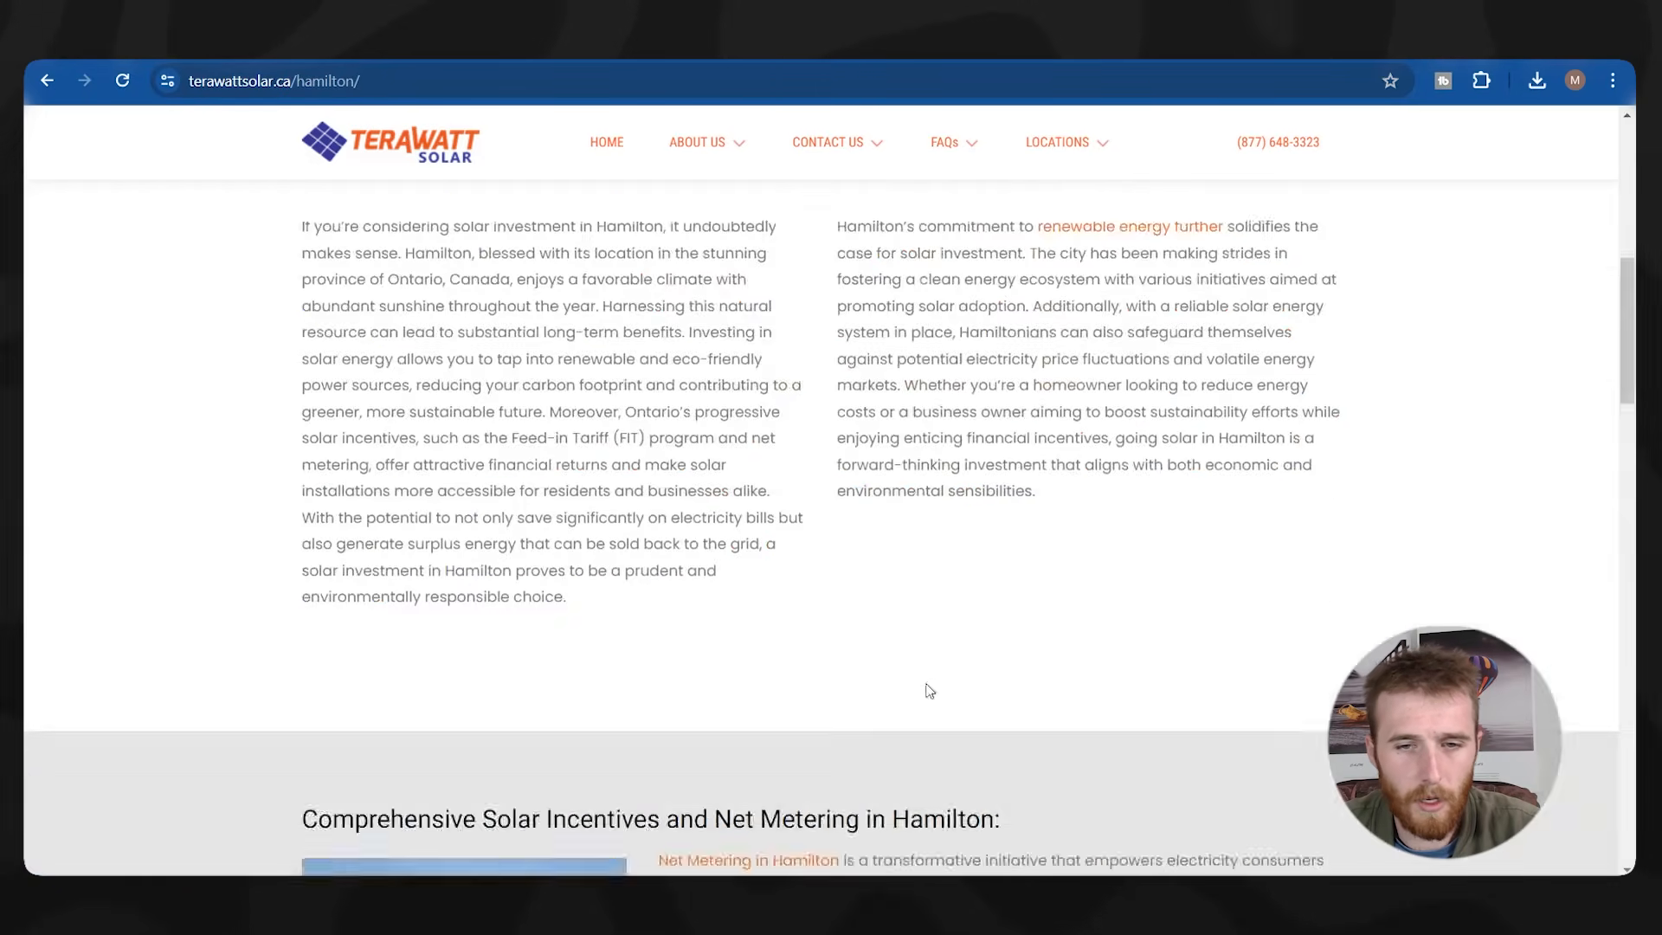
{"action": "left_click", "coordinate": [616, 144]}
{"action": "scroll", "coordinate": [1047, 482], "scroll_direction": "down", "scroll_amount": 15}
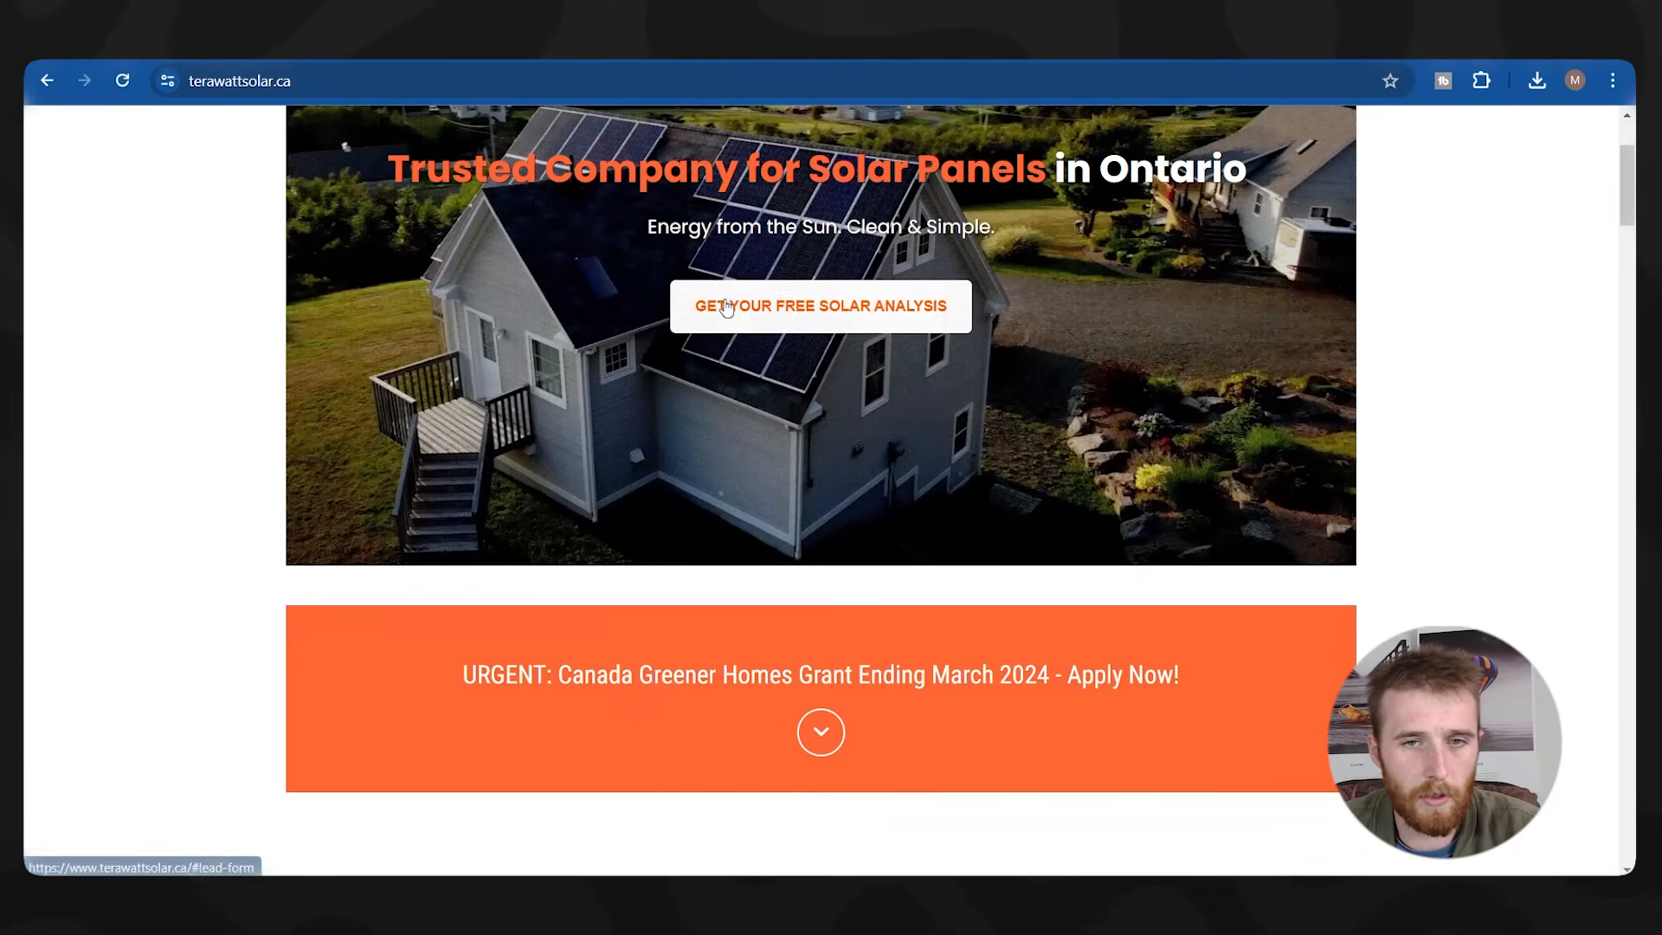
{"action": "scroll", "coordinate": [706, 477], "scroll_direction": "up", "scroll_amount": 3}
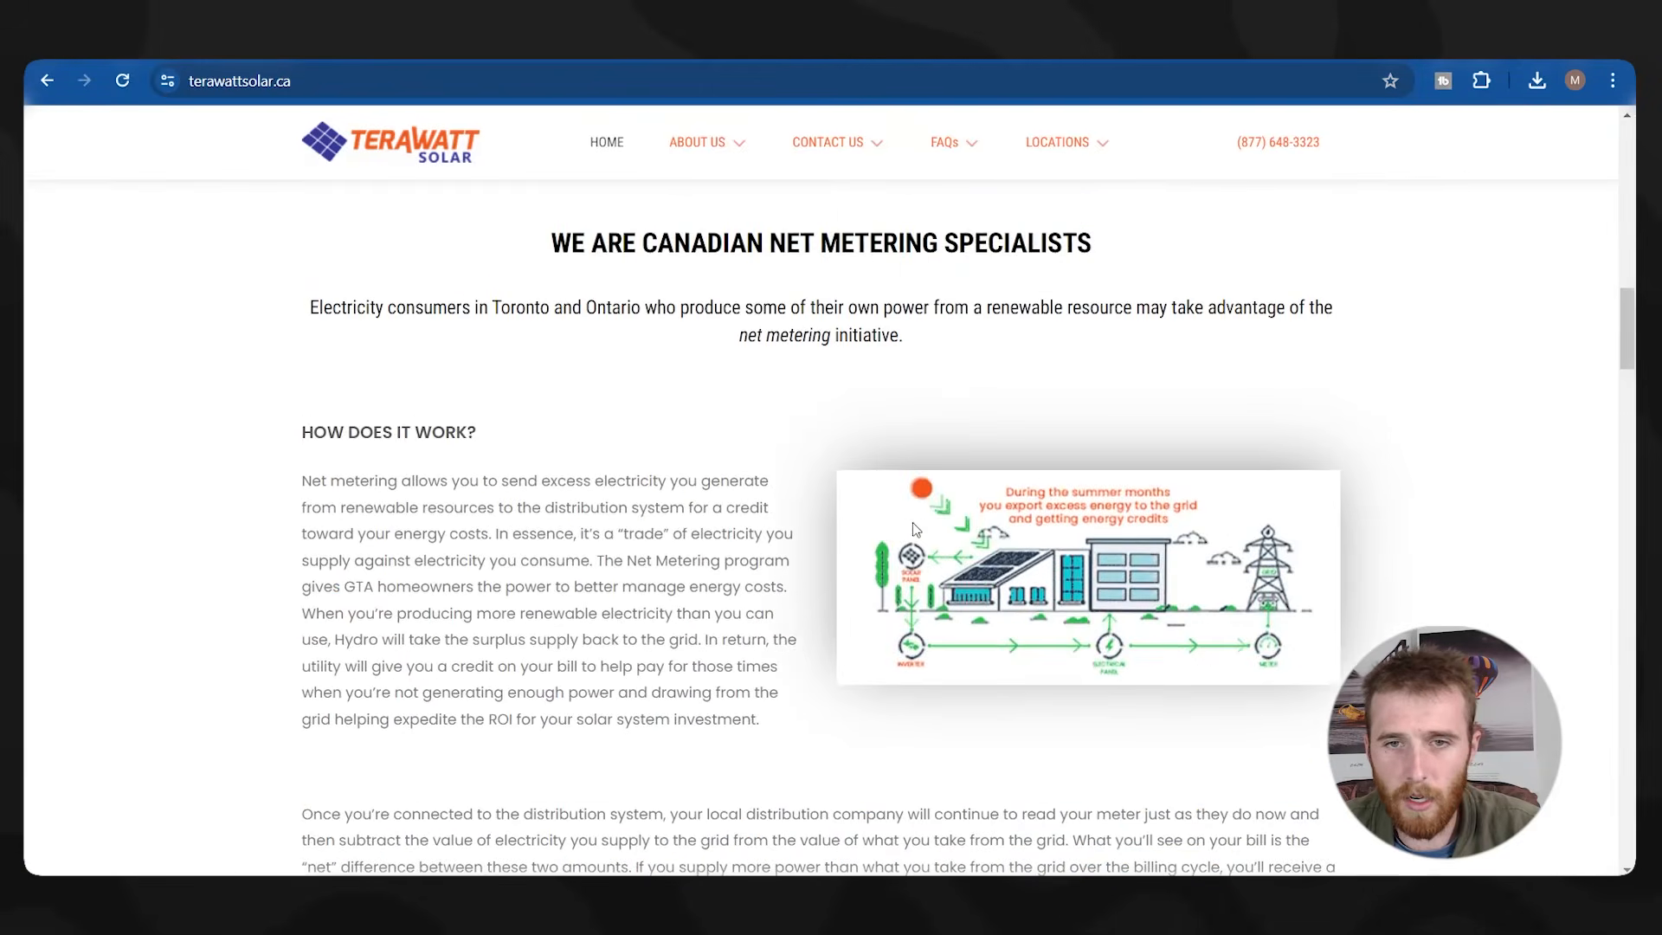
{"action": "scroll", "coordinate": [697, 489], "scroll_direction": "down", "scroll_amount": 11}
{"action": "scroll", "coordinate": [693, 496], "scroll_direction": "down", "scroll_amount": 12}
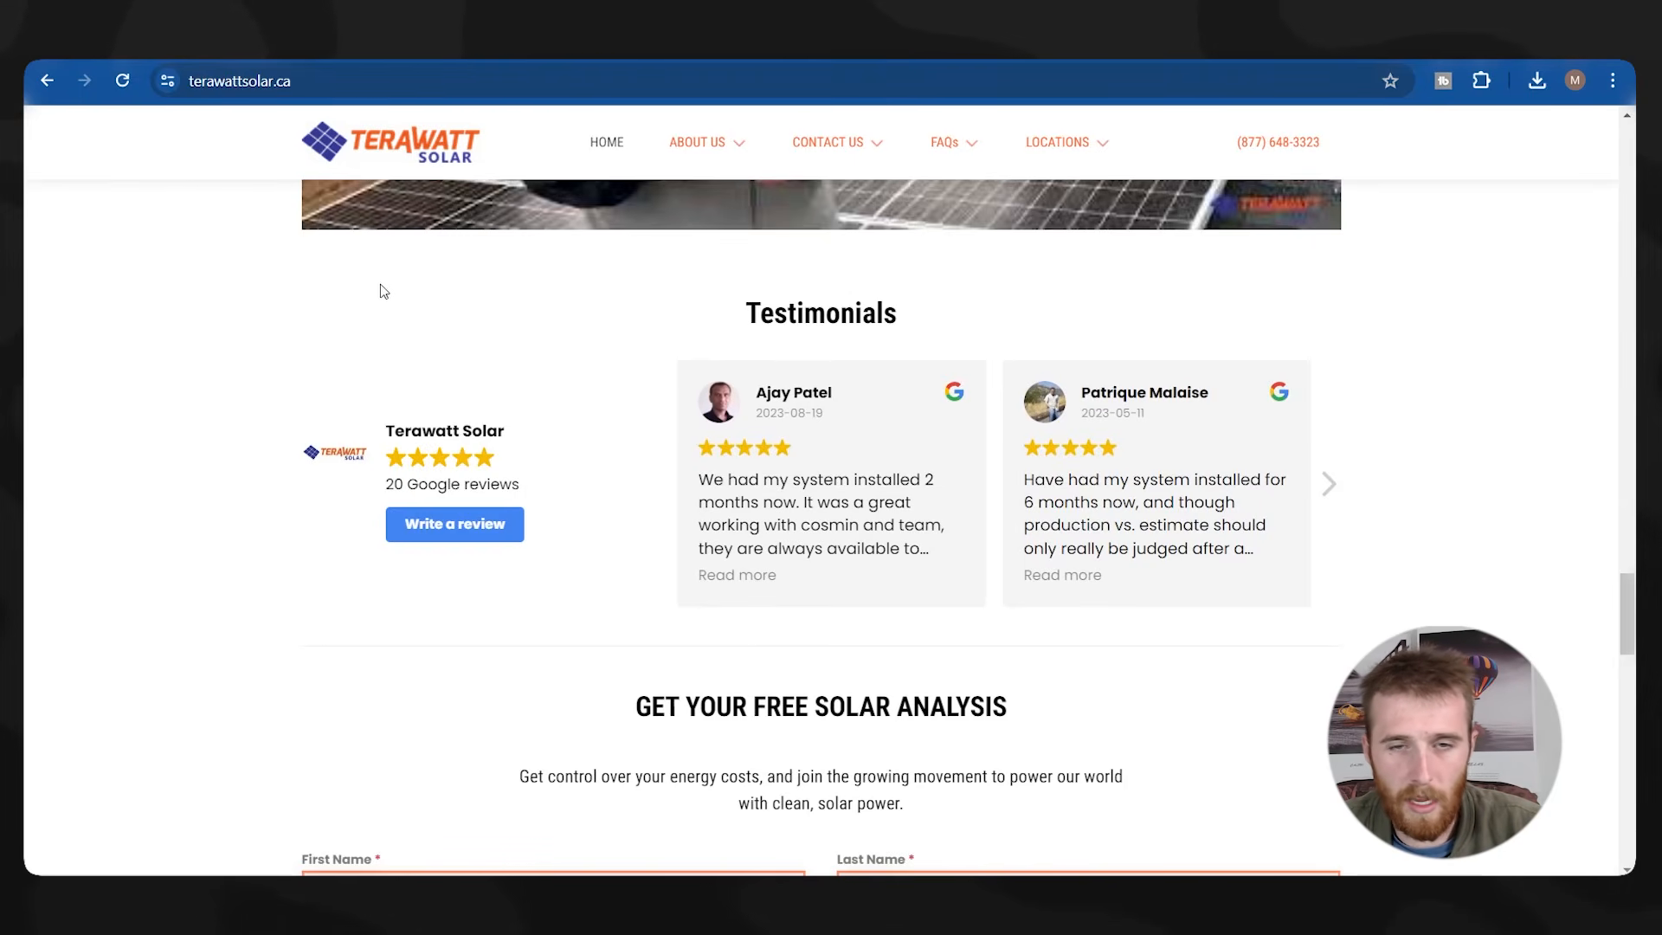
{"action": "left_click", "coordinate": [1328, 482]}
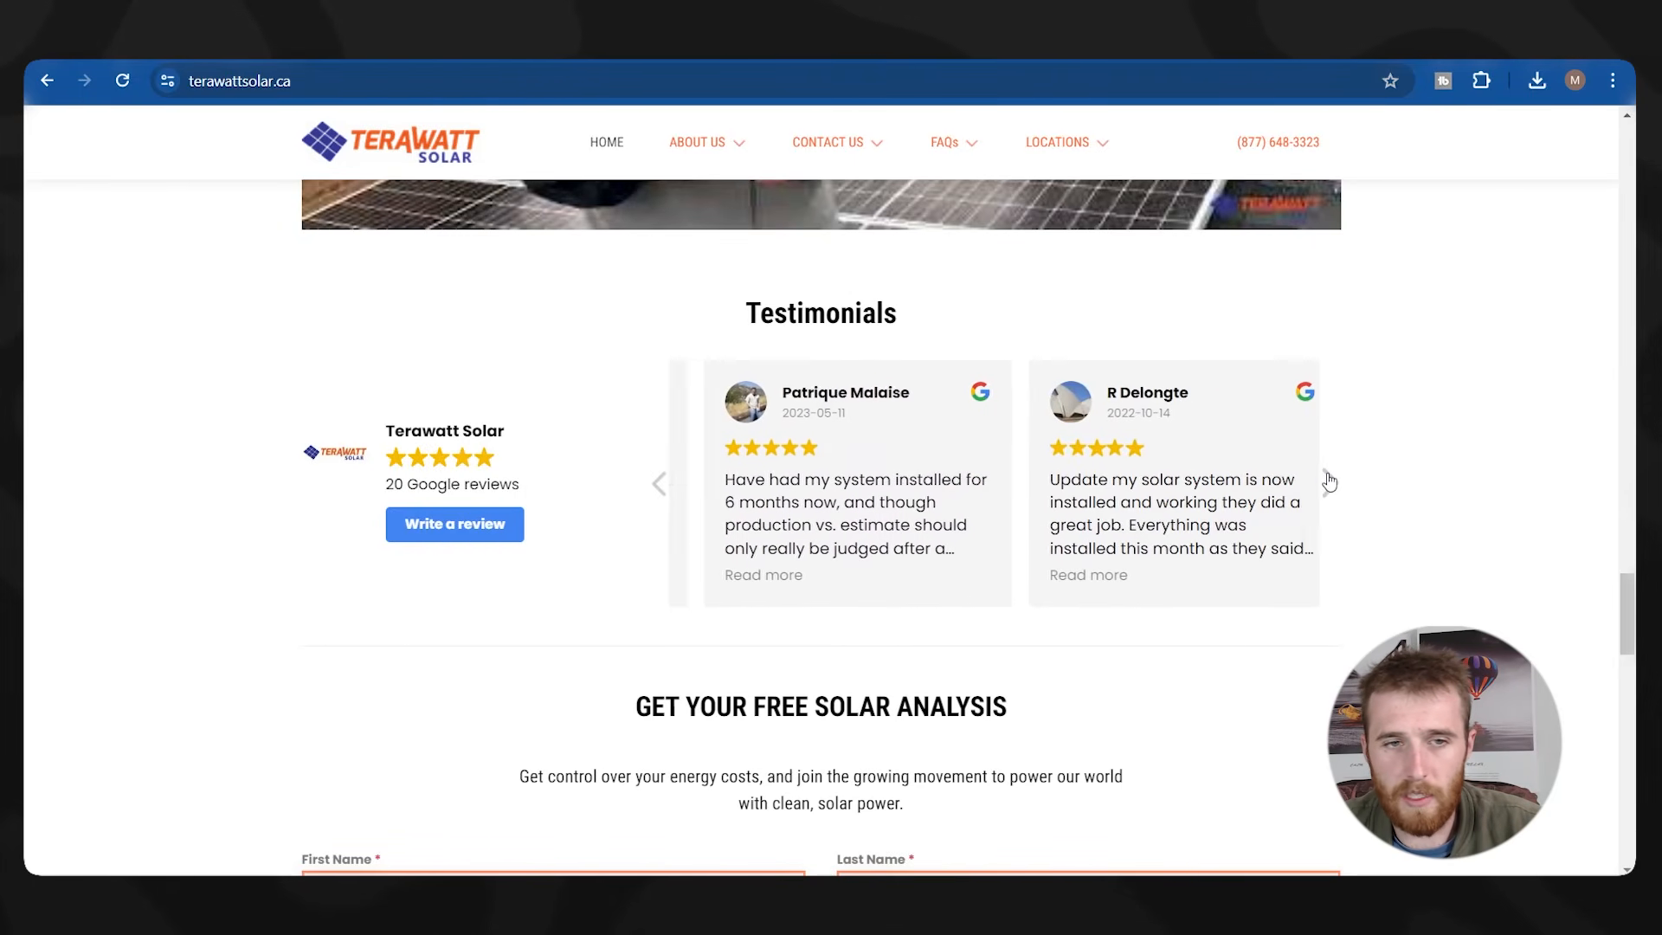
{"action": "scroll", "coordinate": [495, 443], "scroll_direction": "down", "scroll_amount": 2}
{"action": "scroll", "coordinate": [444, 549], "scroll_direction": "down", "scroll_amount": 2}
{"action": "scroll", "coordinate": [393, 460], "scroll_direction": "up", "scroll_amount": 2}
{"action": "scroll", "coordinate": [391, 462], "scroll_direction": "down", "scroll_amount": 5}
{"action": "scroll", "coordinate": [391, 462], "scroll_direction": "up", "scroll_amount": 10}
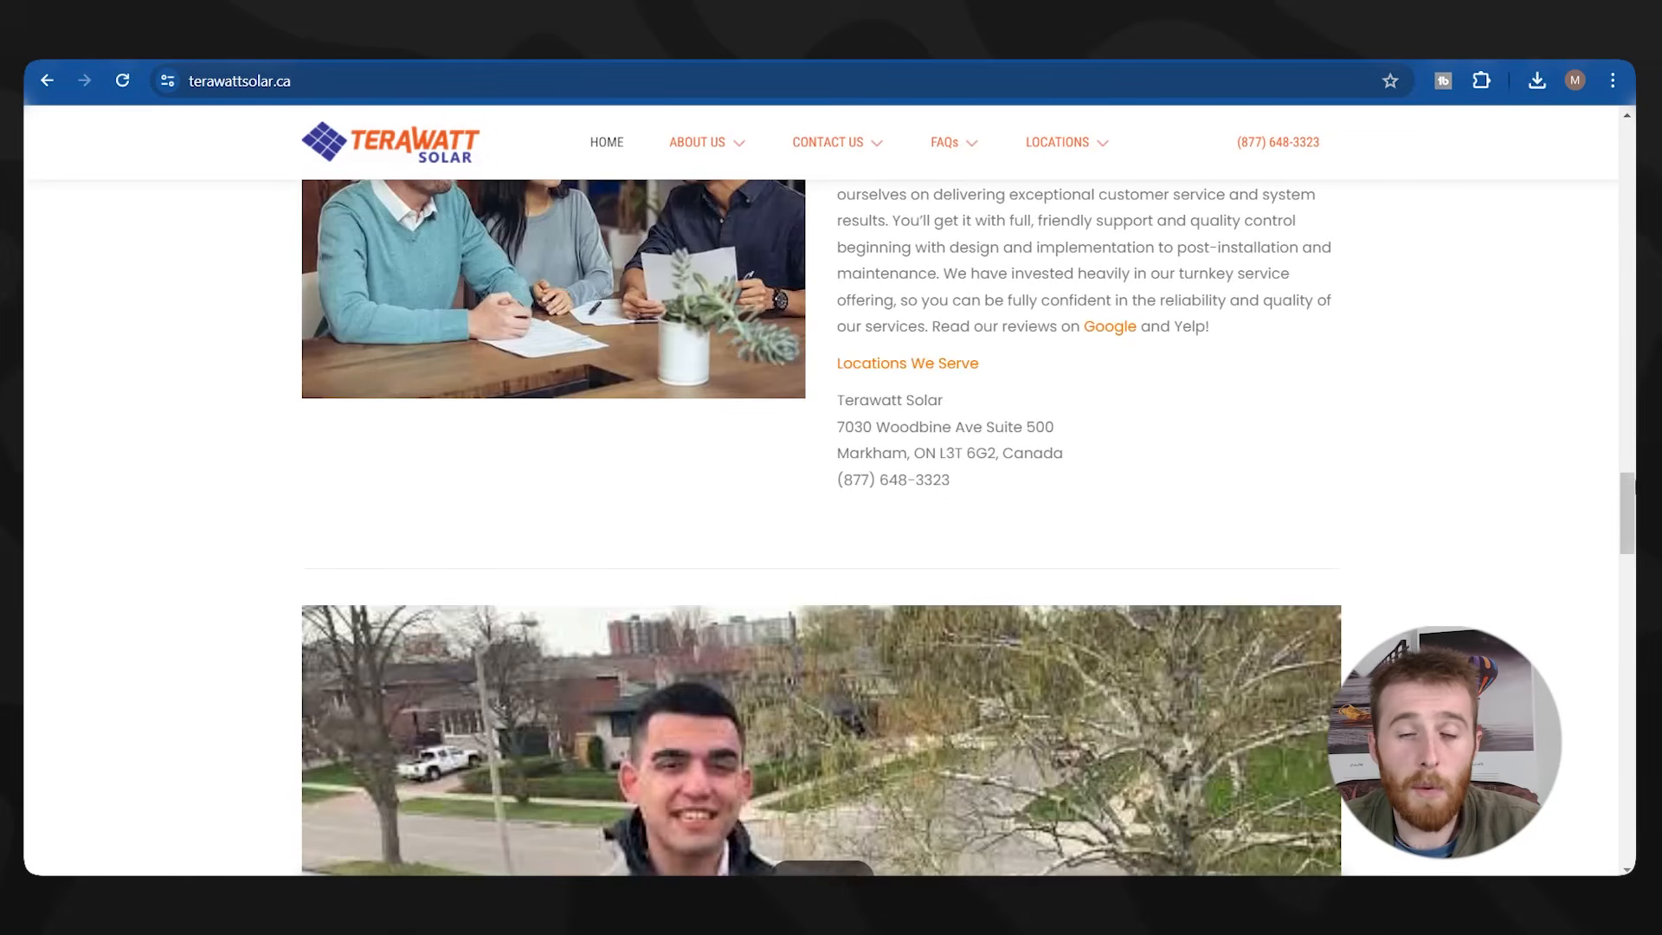
{"action": "scroll", "coordinate": [1420, 393], "scroll_direction": "down", "scroll_amount": 8}
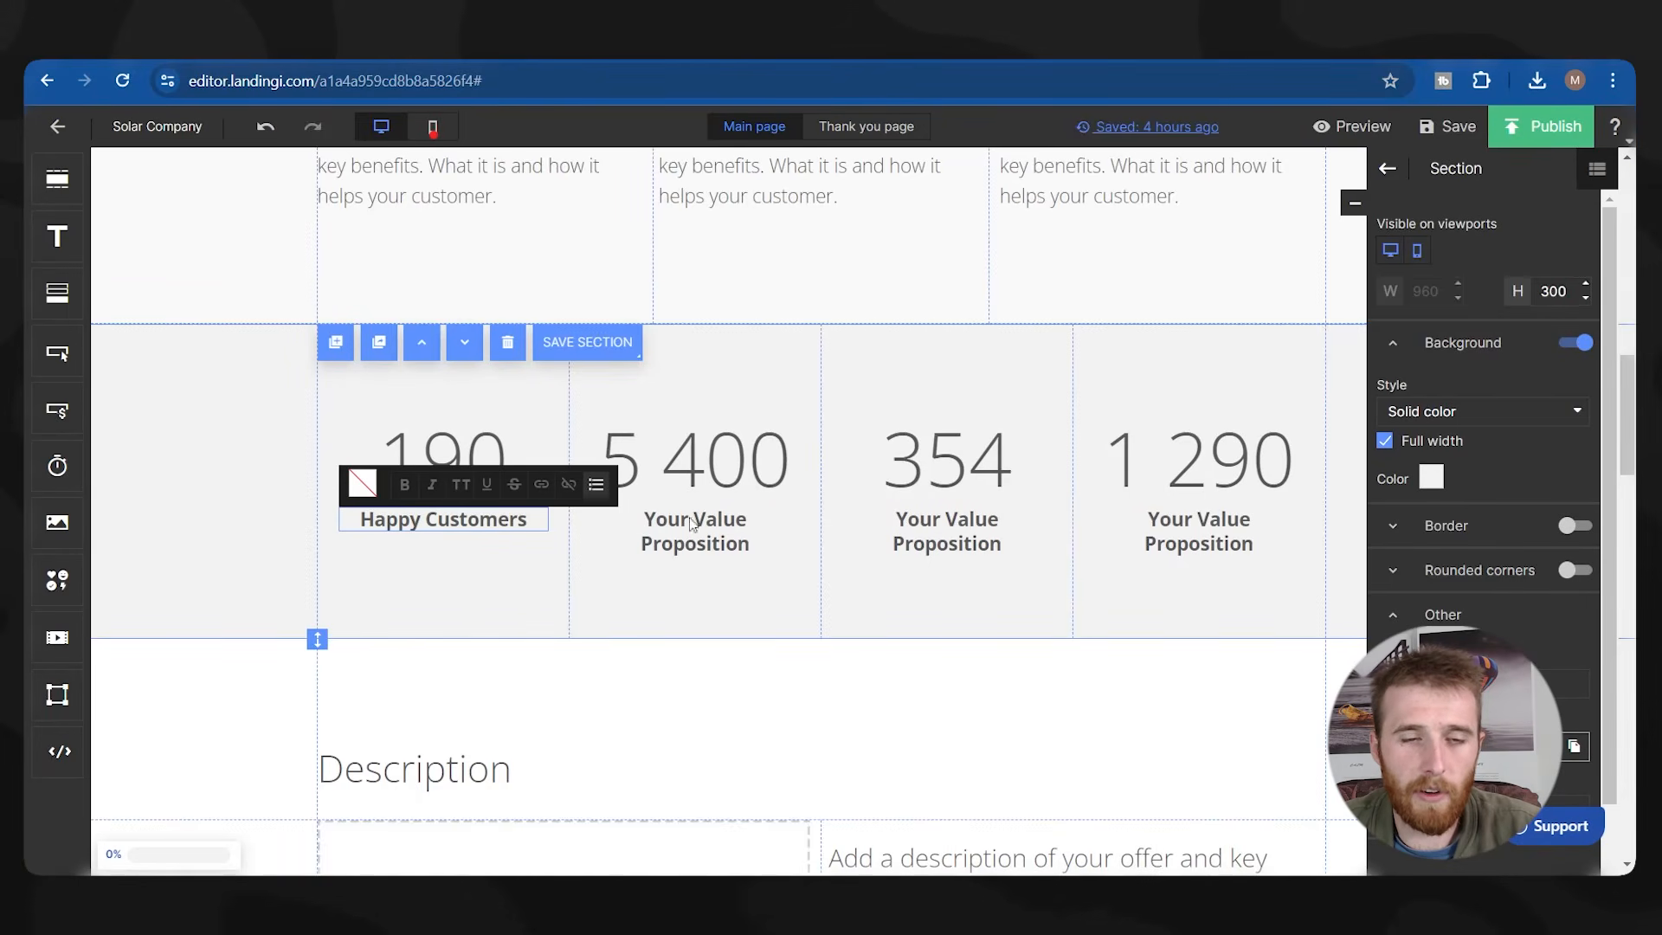
Label the 5 400 stat 'Jobs Completed' and the 354 stat 'Locations'.
{"action": "left_click", "coordinate": [454, 454]}
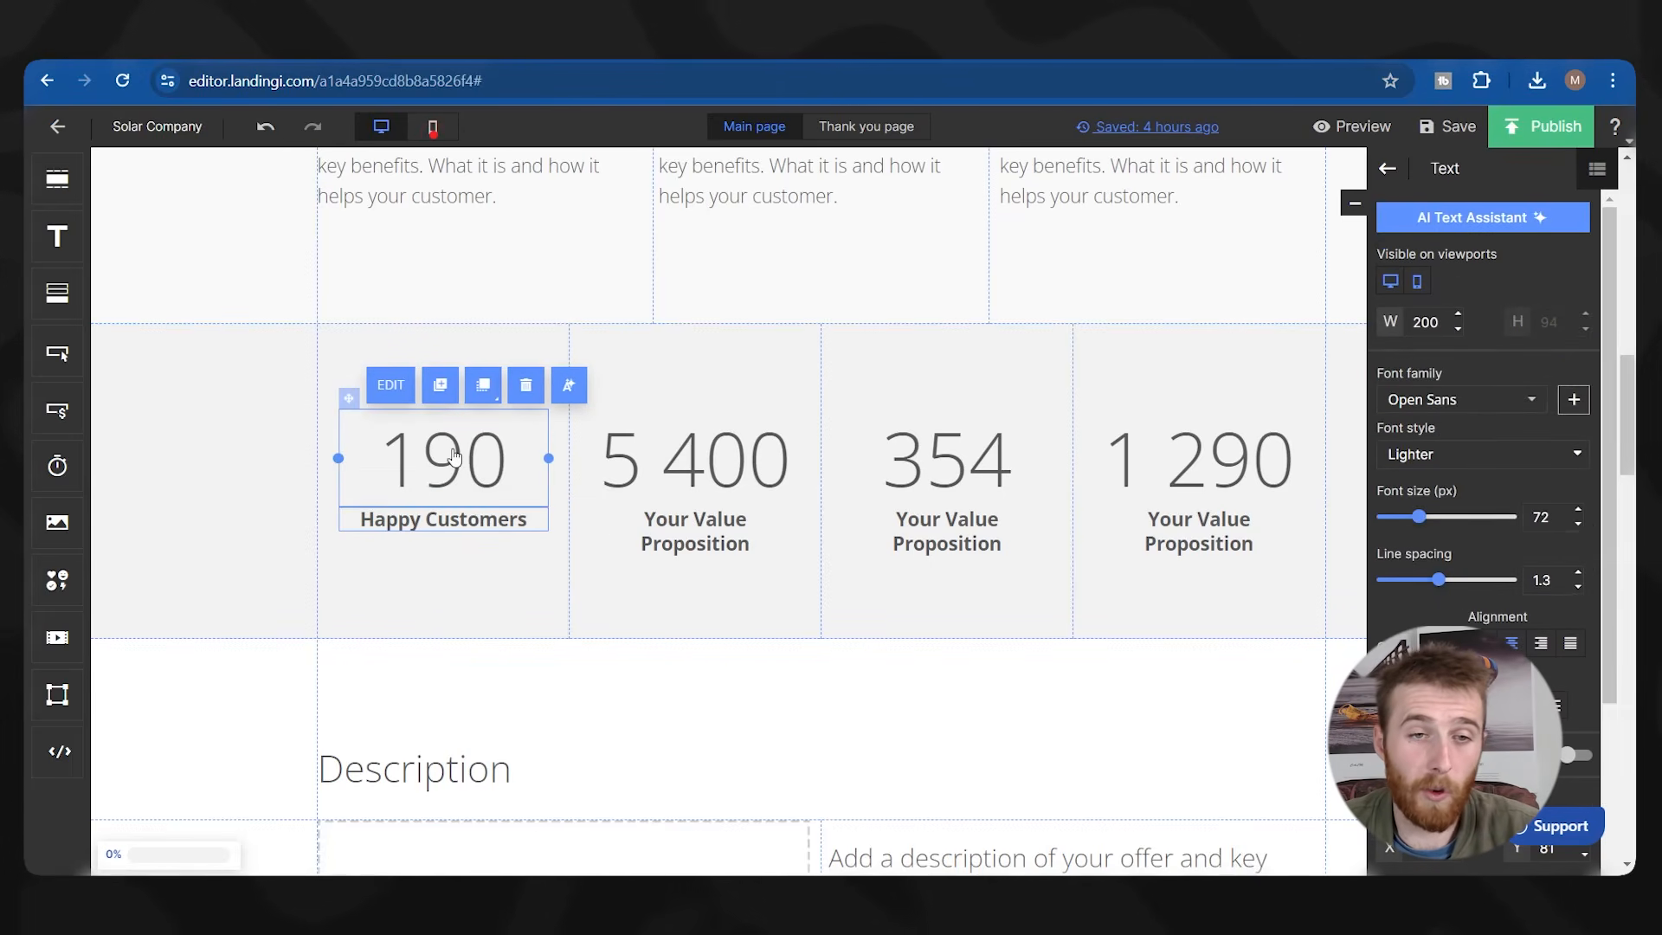
{"action": "double_click", "coordinate": [683, 523]}
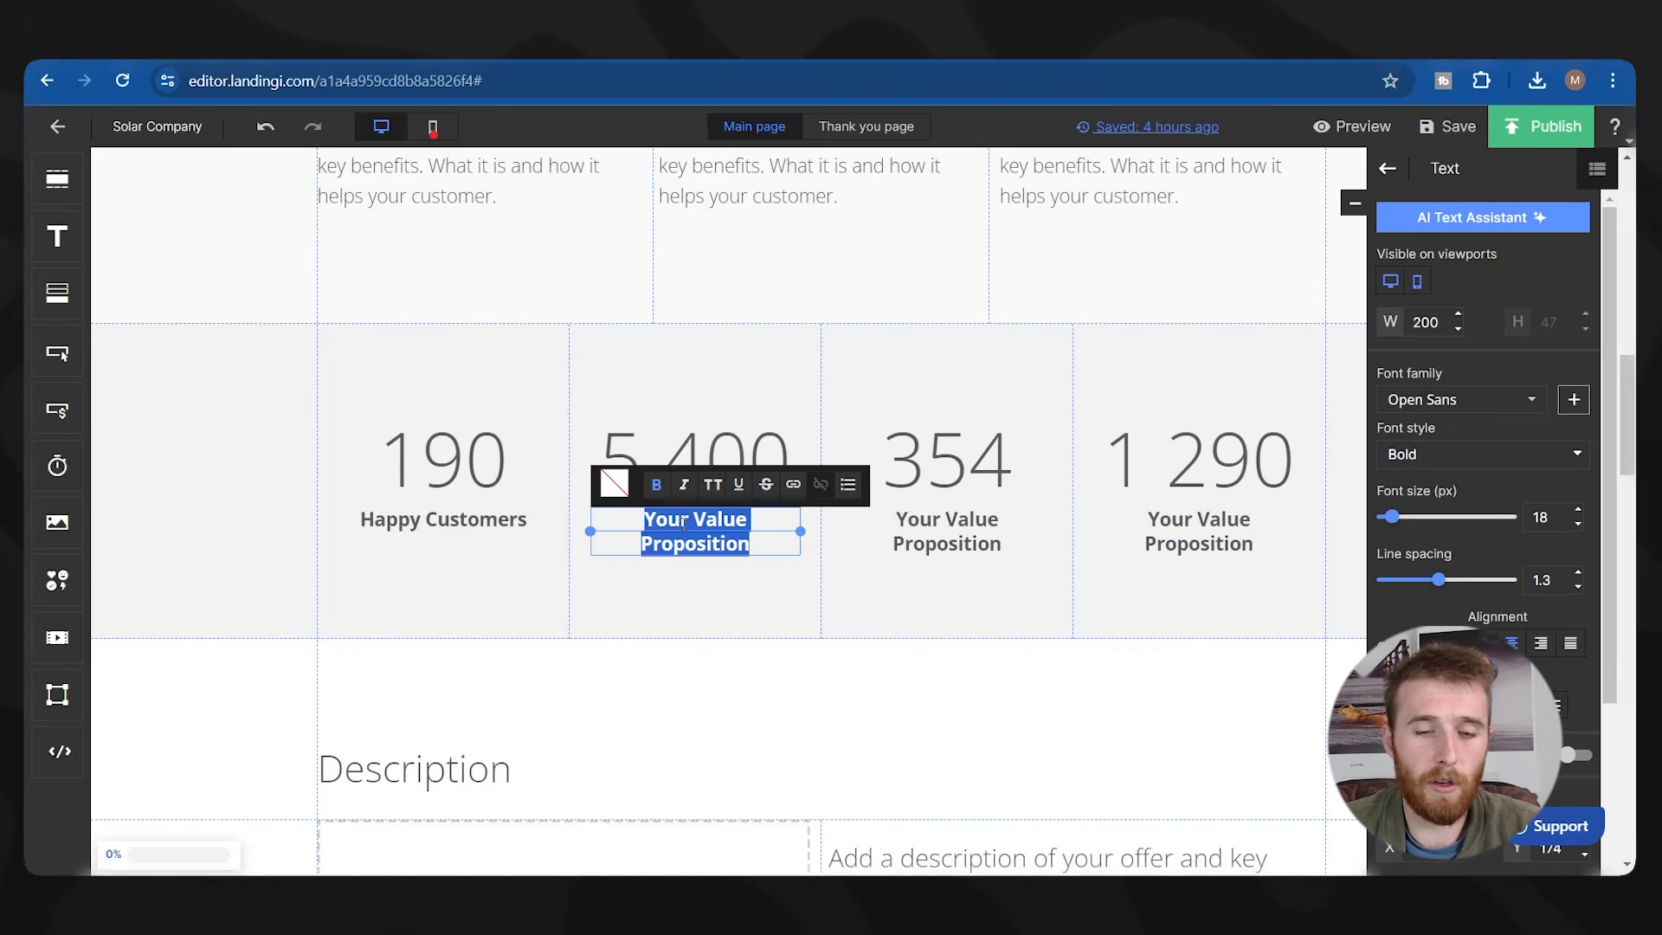
{"action": "type", "text": "Jobs Co"}
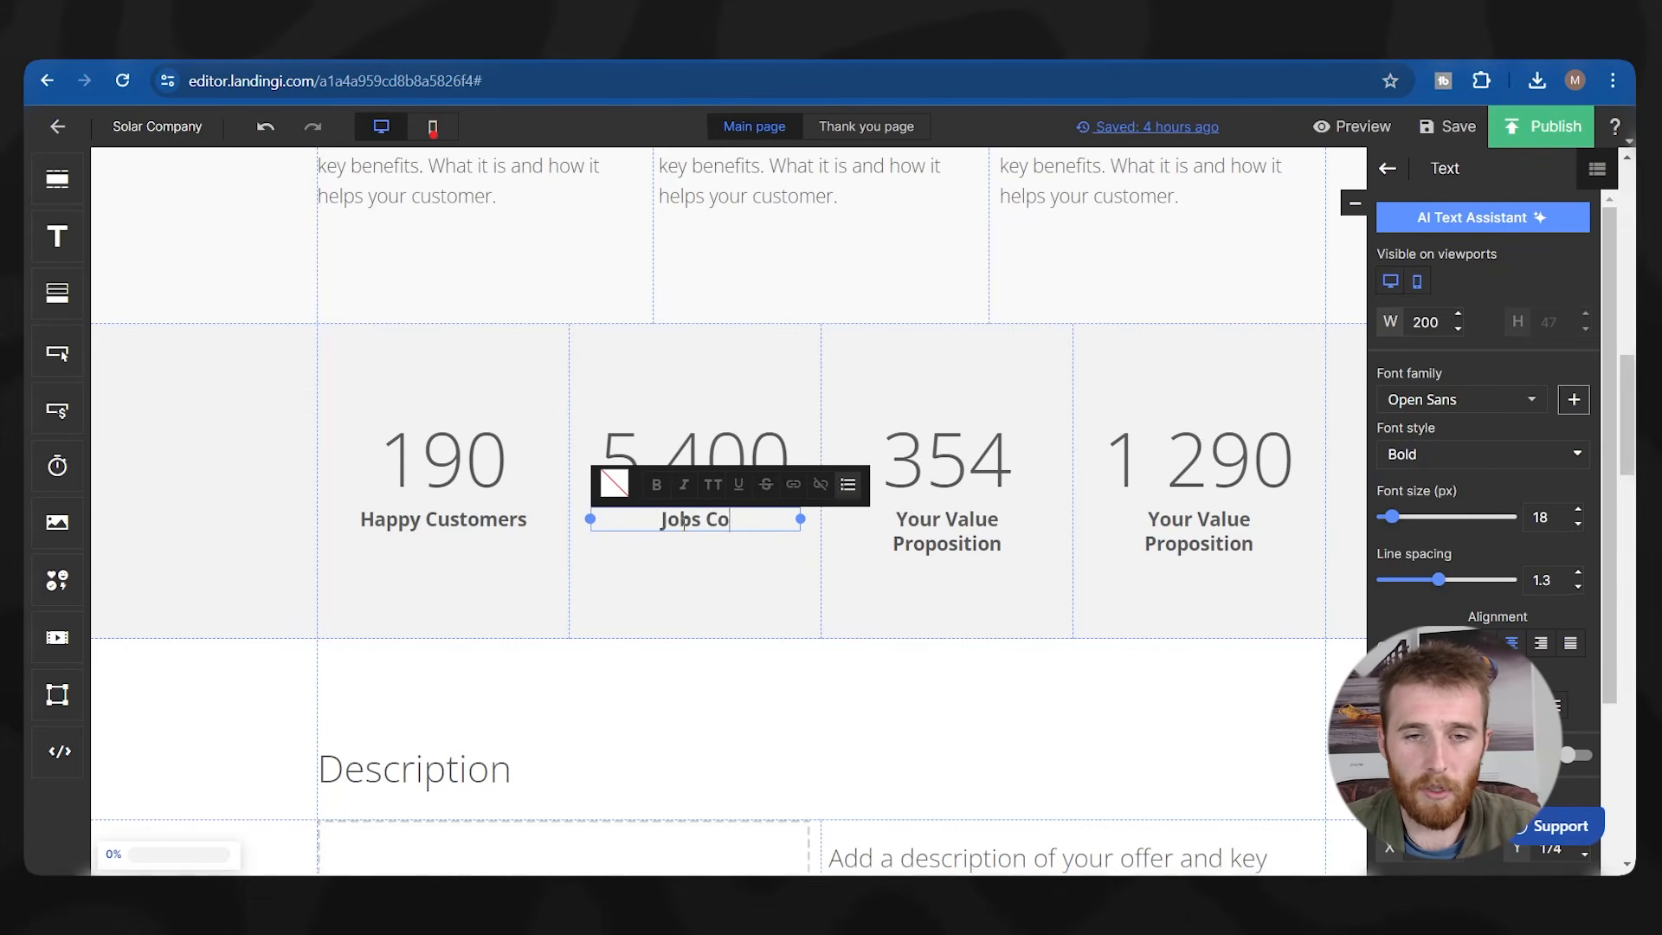
{"action": "type", "text": "mpleted"}
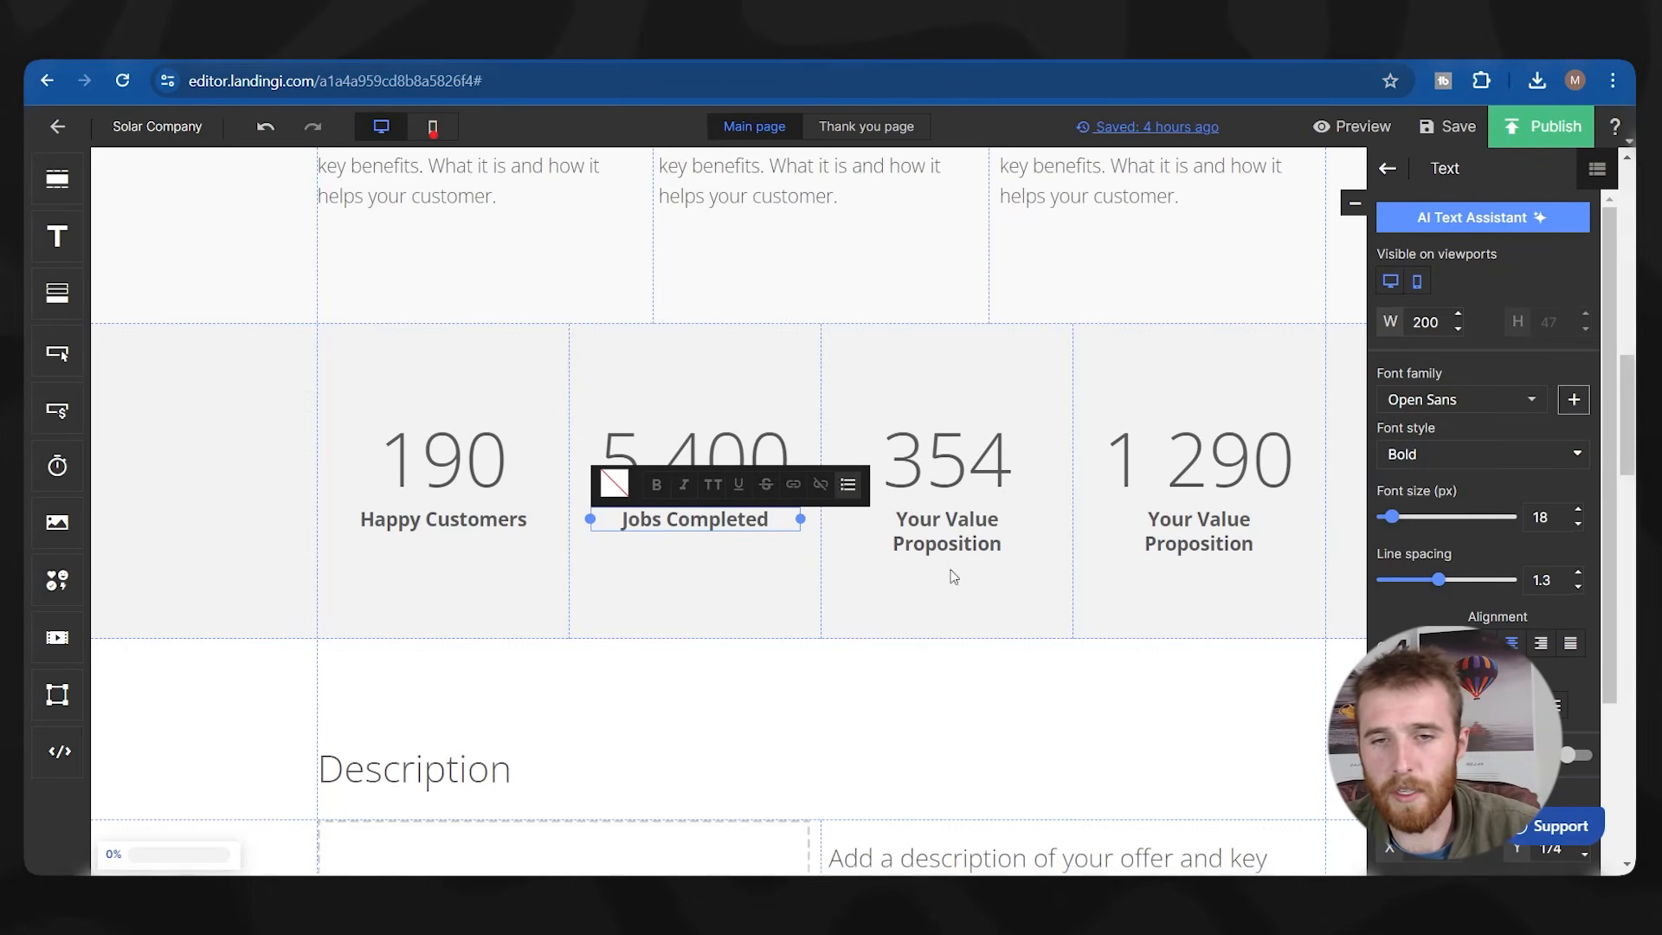
{"action": "left_click", "coordinate": [961, 538]}
{"action": "left_click_drag", "start_coordinate": [975, 528], "coordinate": [963, 525]}
{"action": "double_click", "coordinate": [963, 525]}
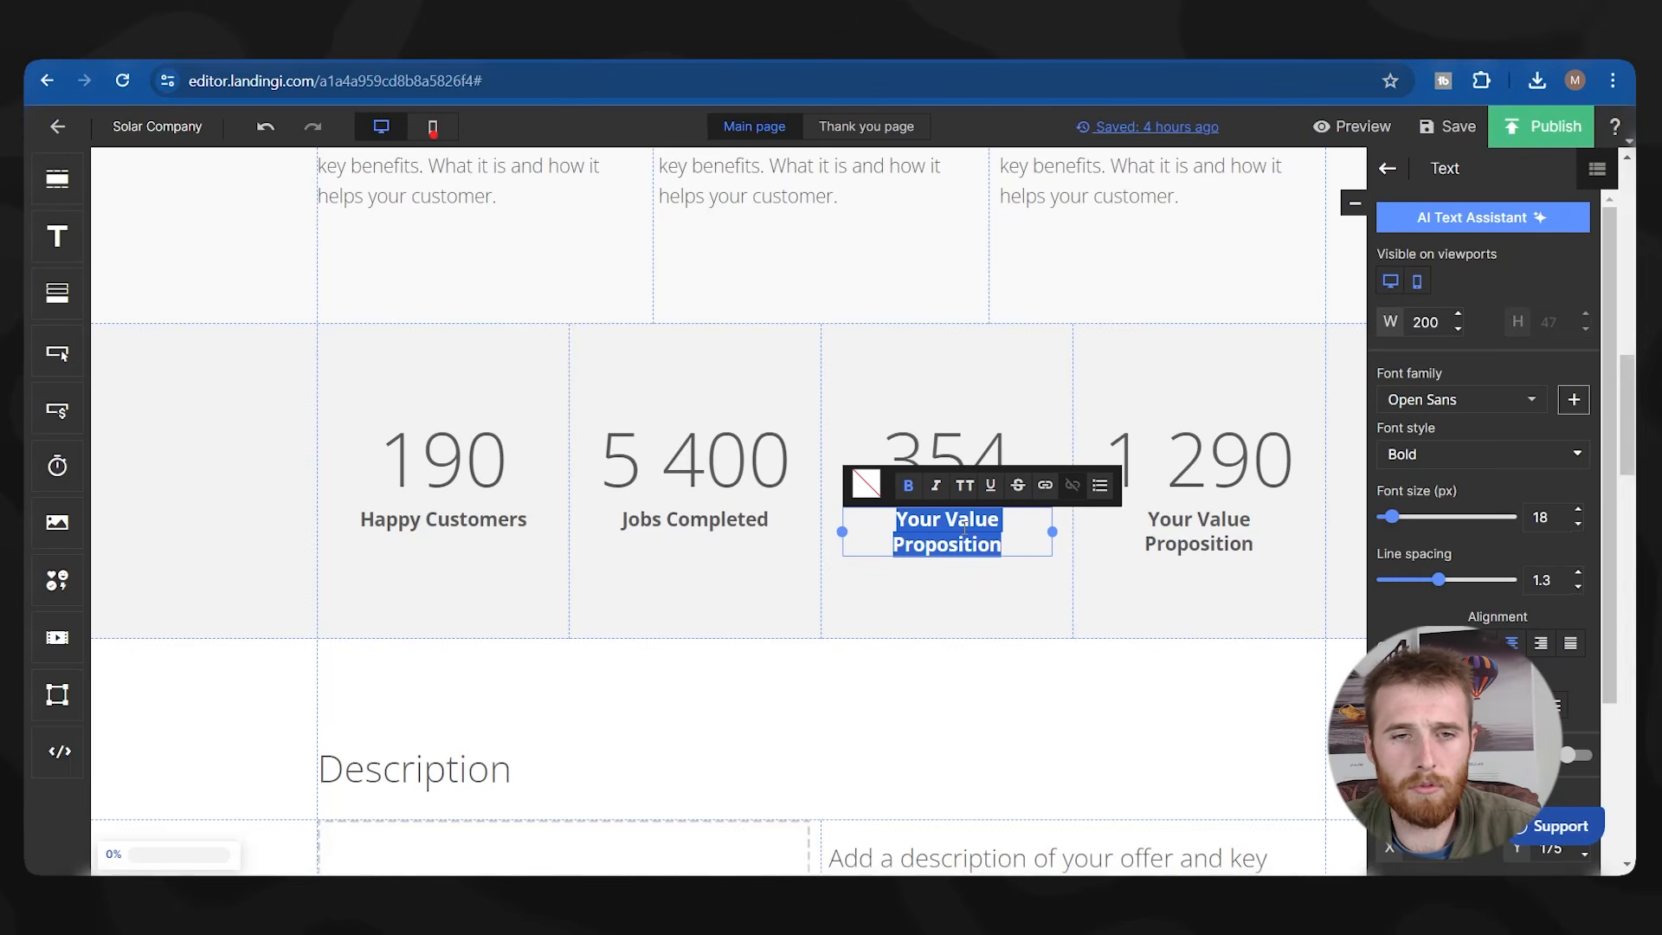
{"action": "type", "text": "Locations"}
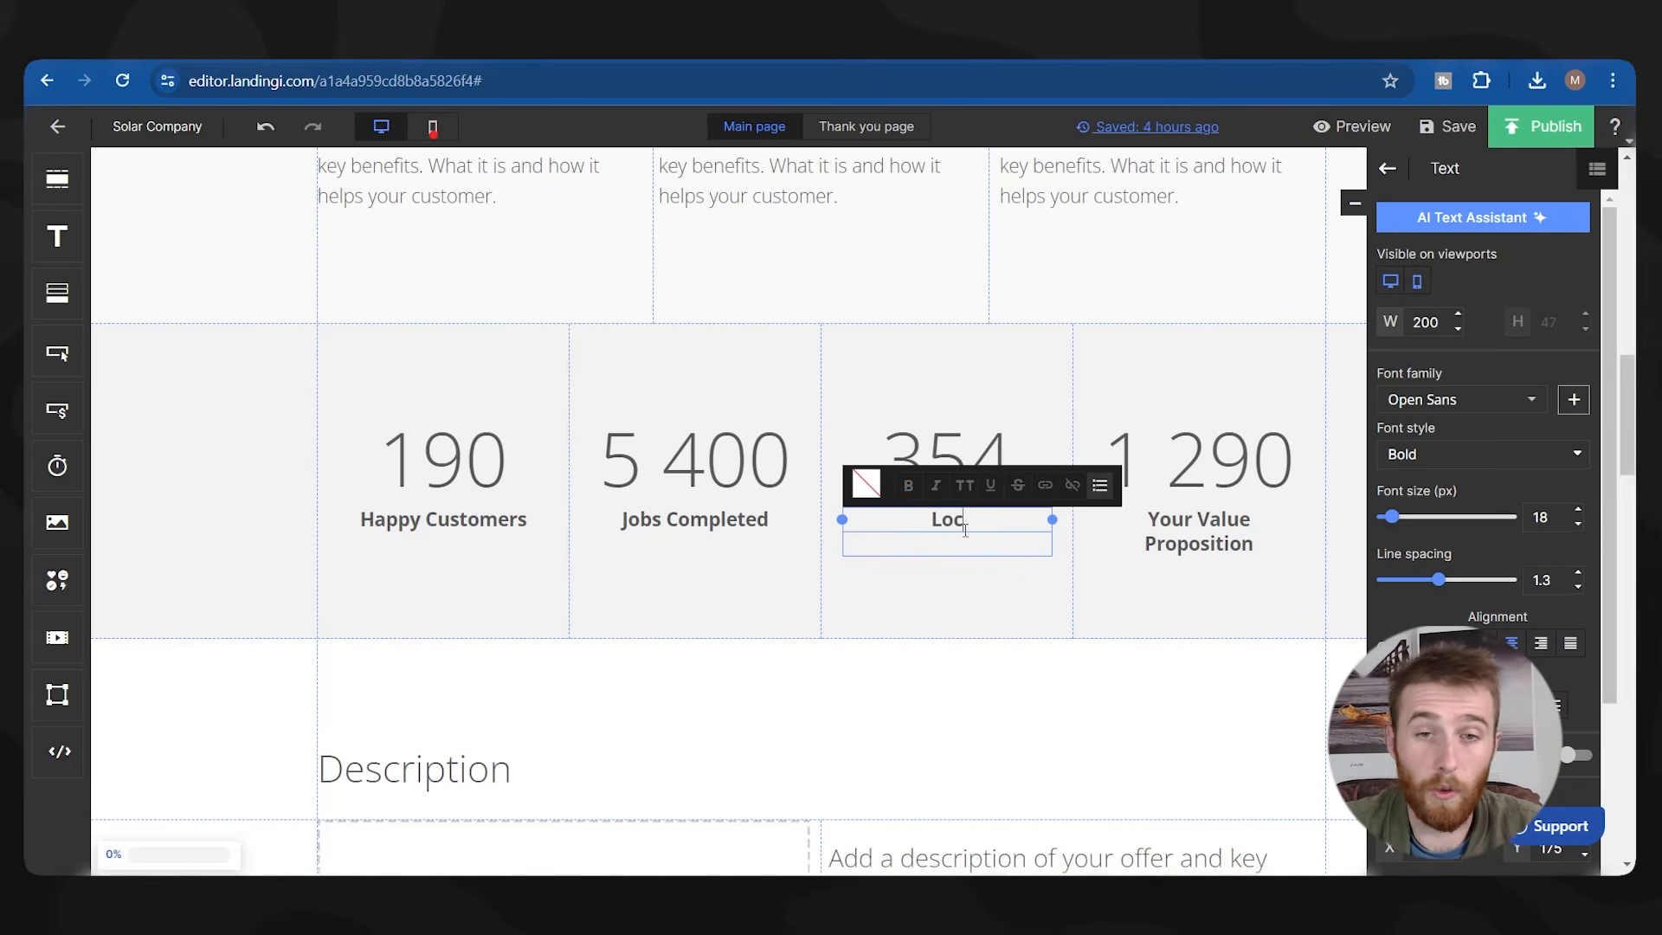
Label the last stat 'Year Warranty', correcting the spelling from 'Warrenty'.
{"action": "double_click", "coordinate": [1239, 532]}
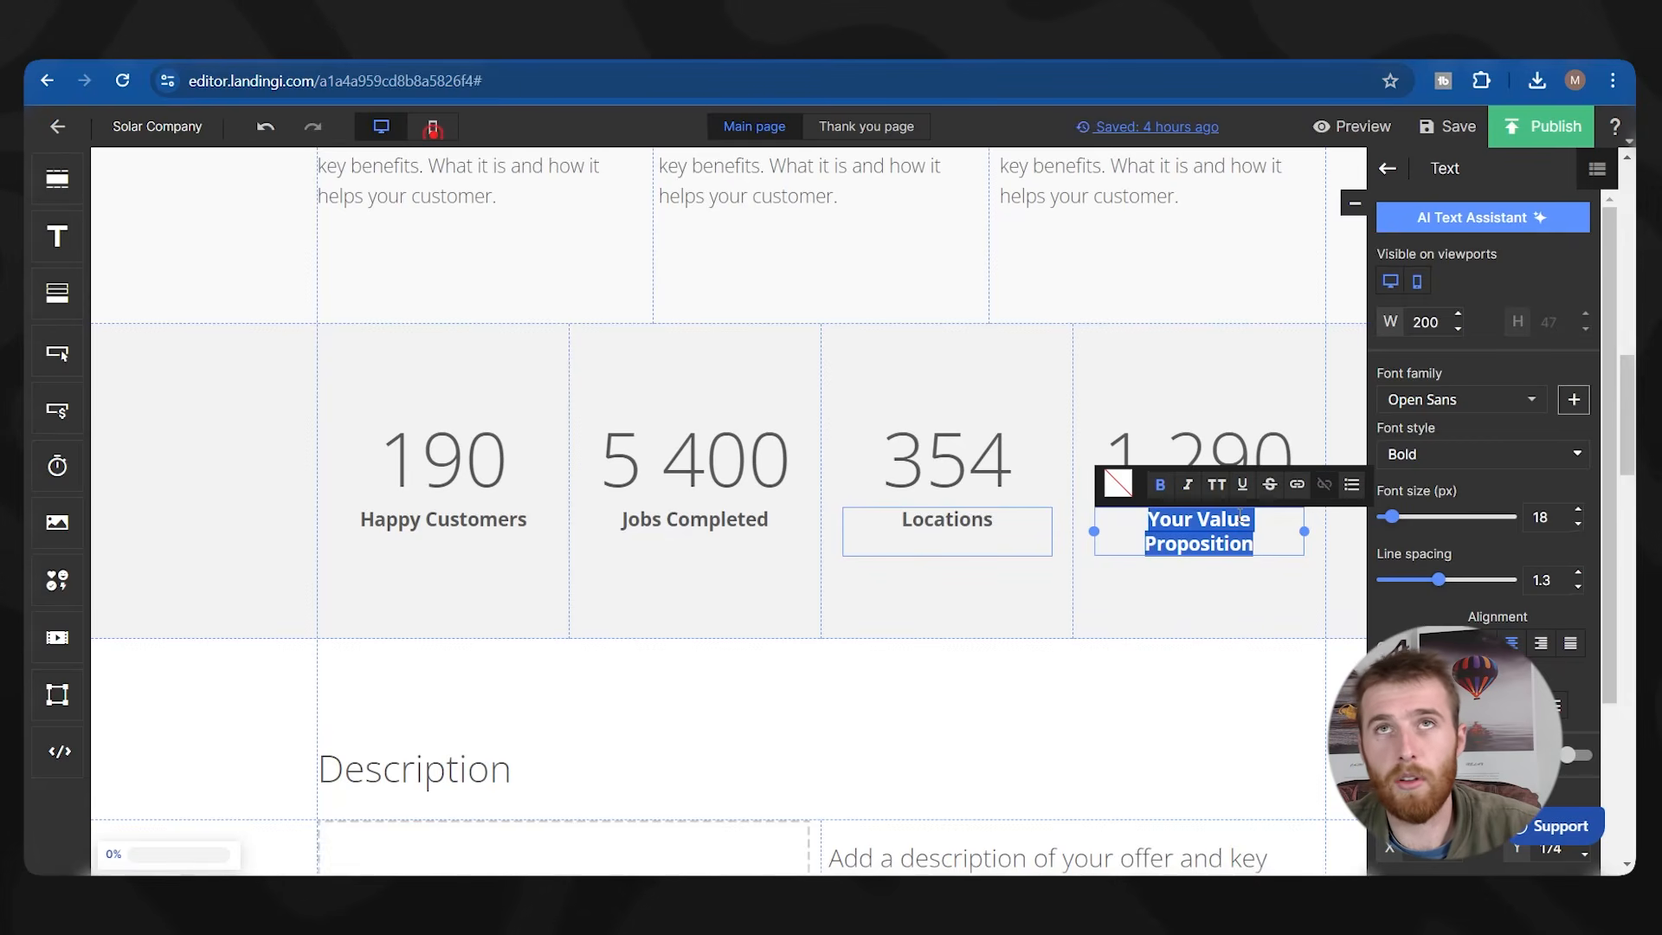
{"action": "type", "text": "Warrenty"}
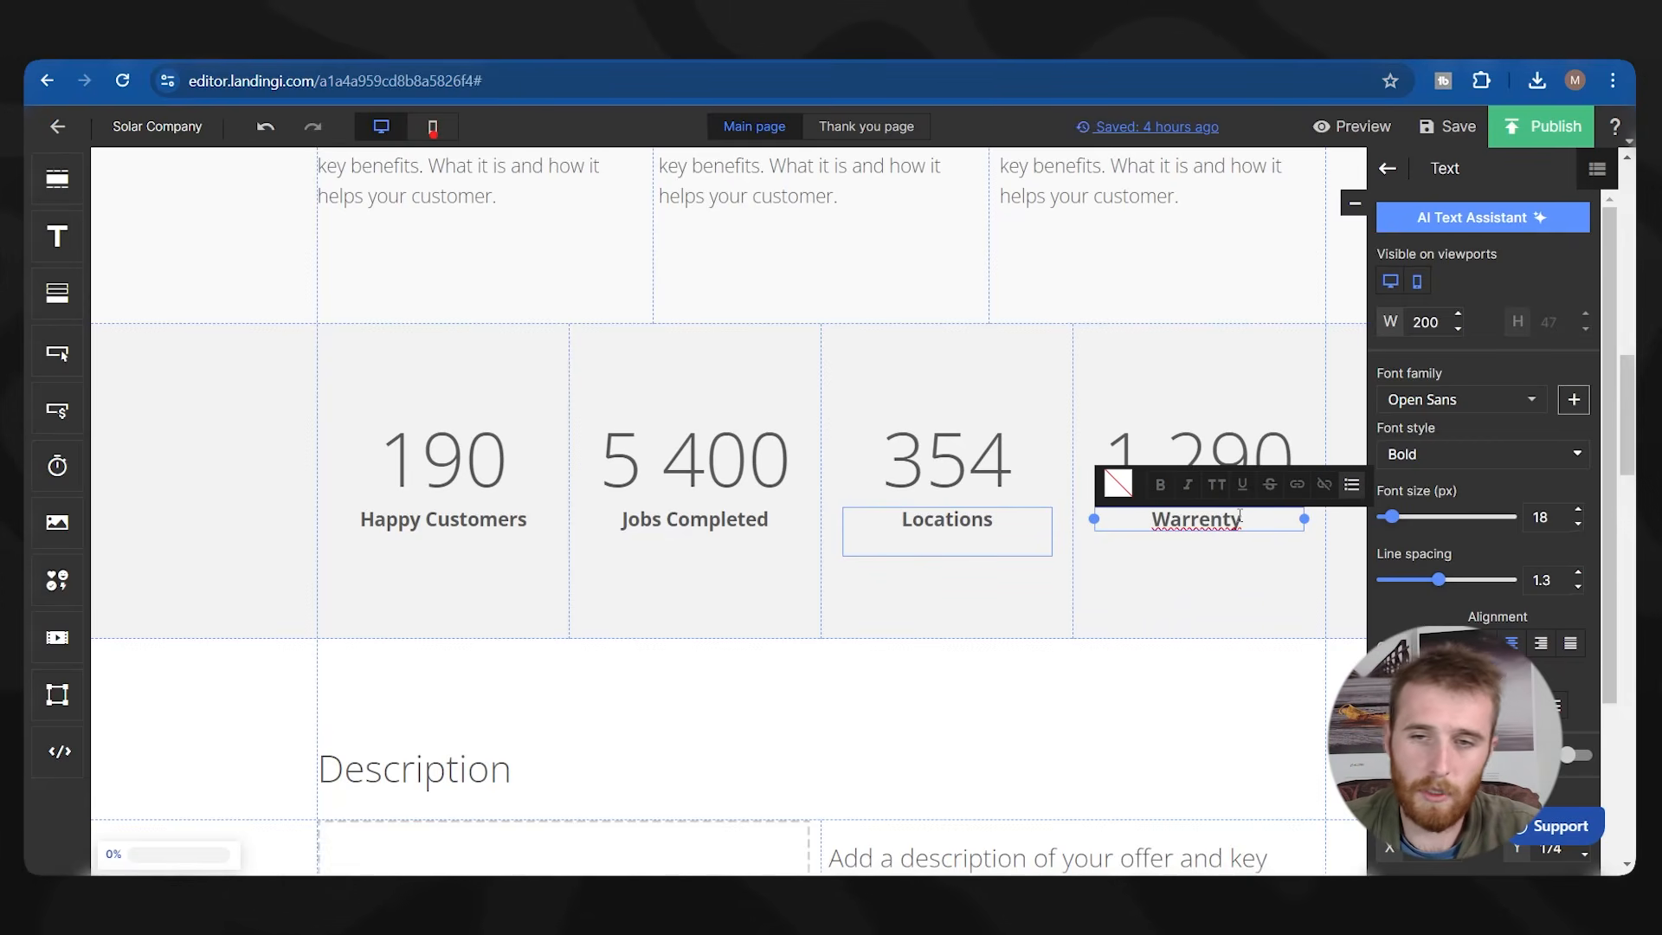
{"action": "right_click", "coordinate": [1239, 518]}
{"action": "left_click", "coordinate": [1268, 127]}
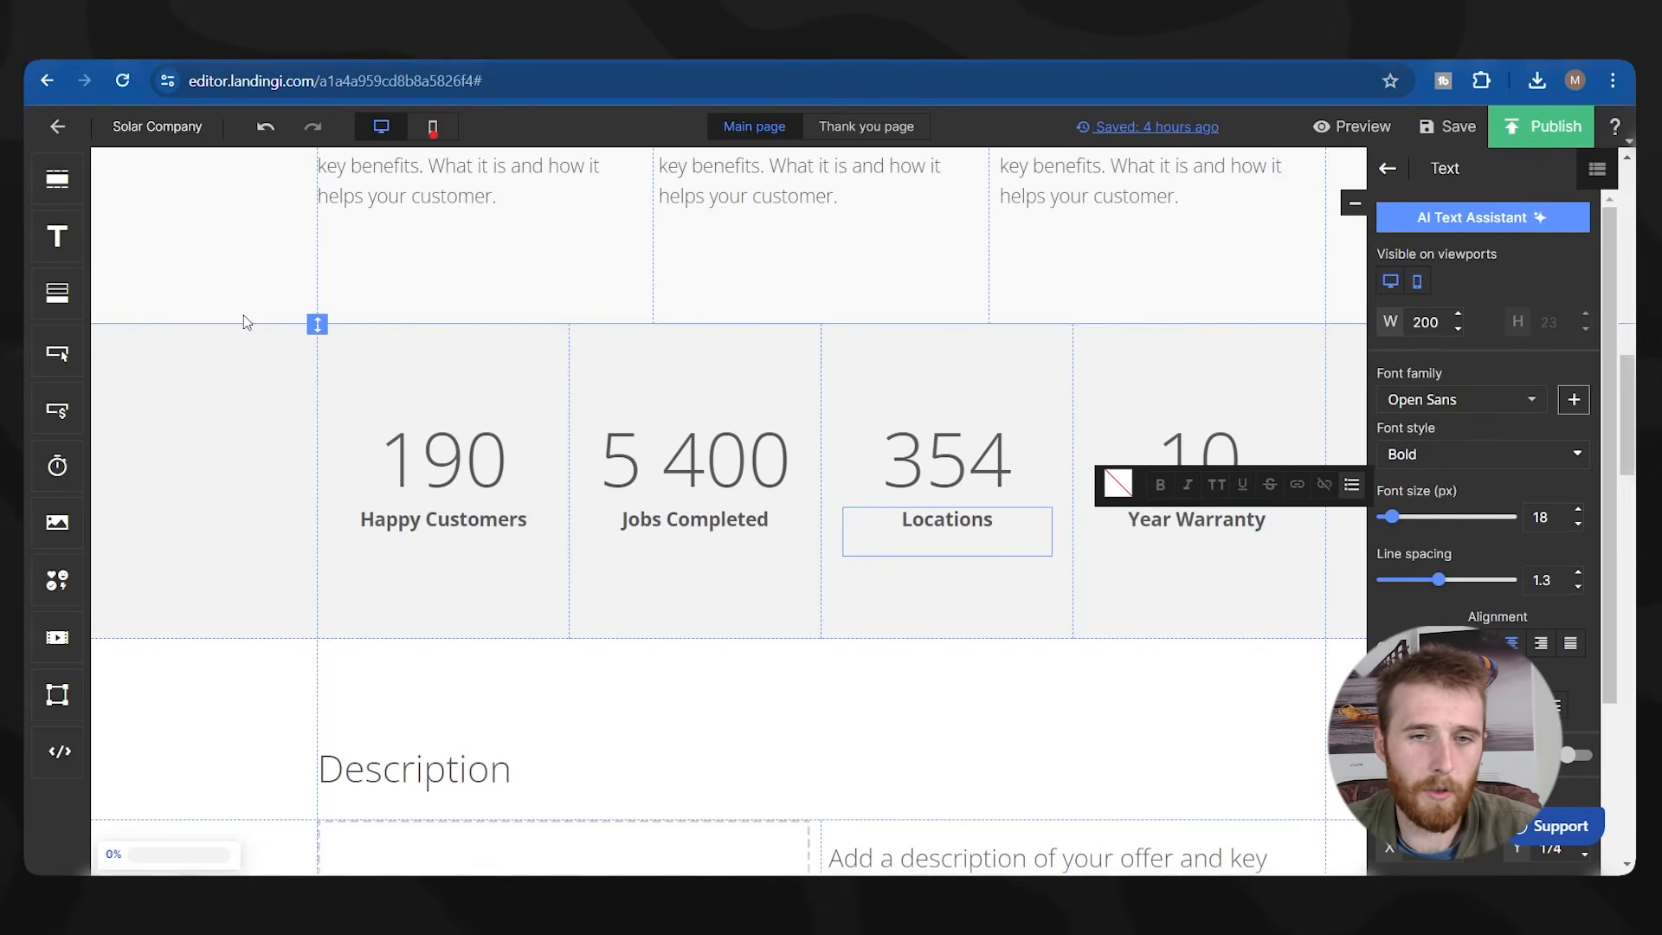
{"action": "left_click", "coordinate": [245, 316]}
{"action": "scroll", "coordinate": [243, 475], "scroll_direction": "up", "scroll_amount": 3}
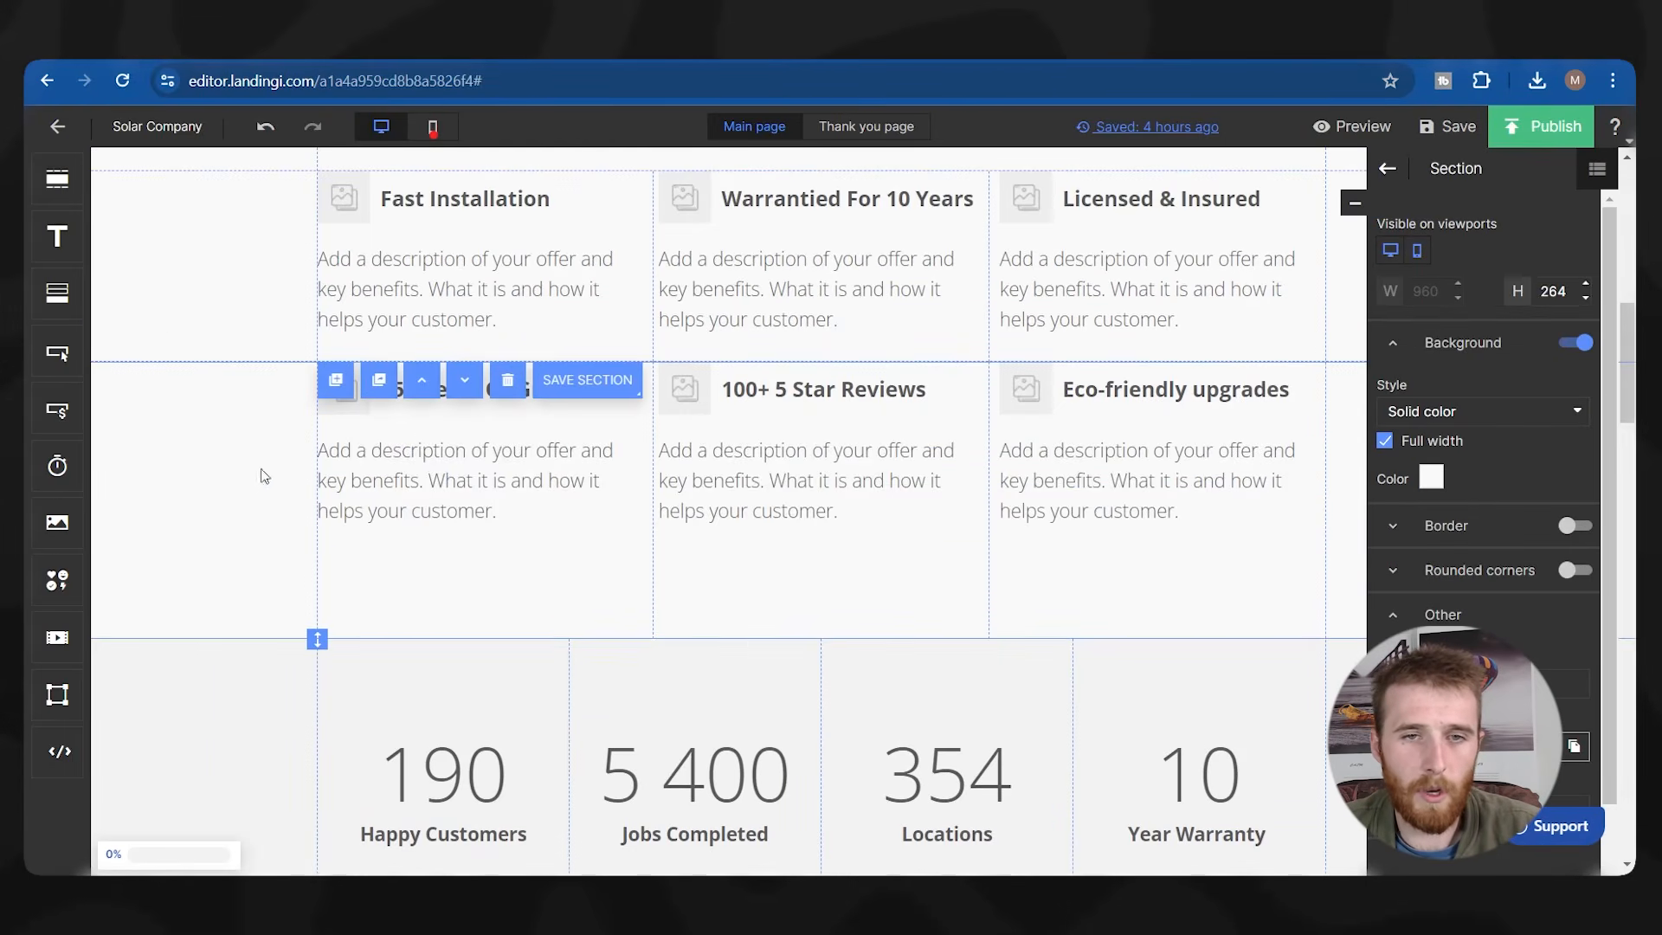
{"action": "scroll", "coordinate": [537, 487], "scroll_direction": "up", "scroll_amount": 10}
{"action": "scroll", "coordinate": [561, 350], "scroll_direction": "down", "scroll_amount": 4}
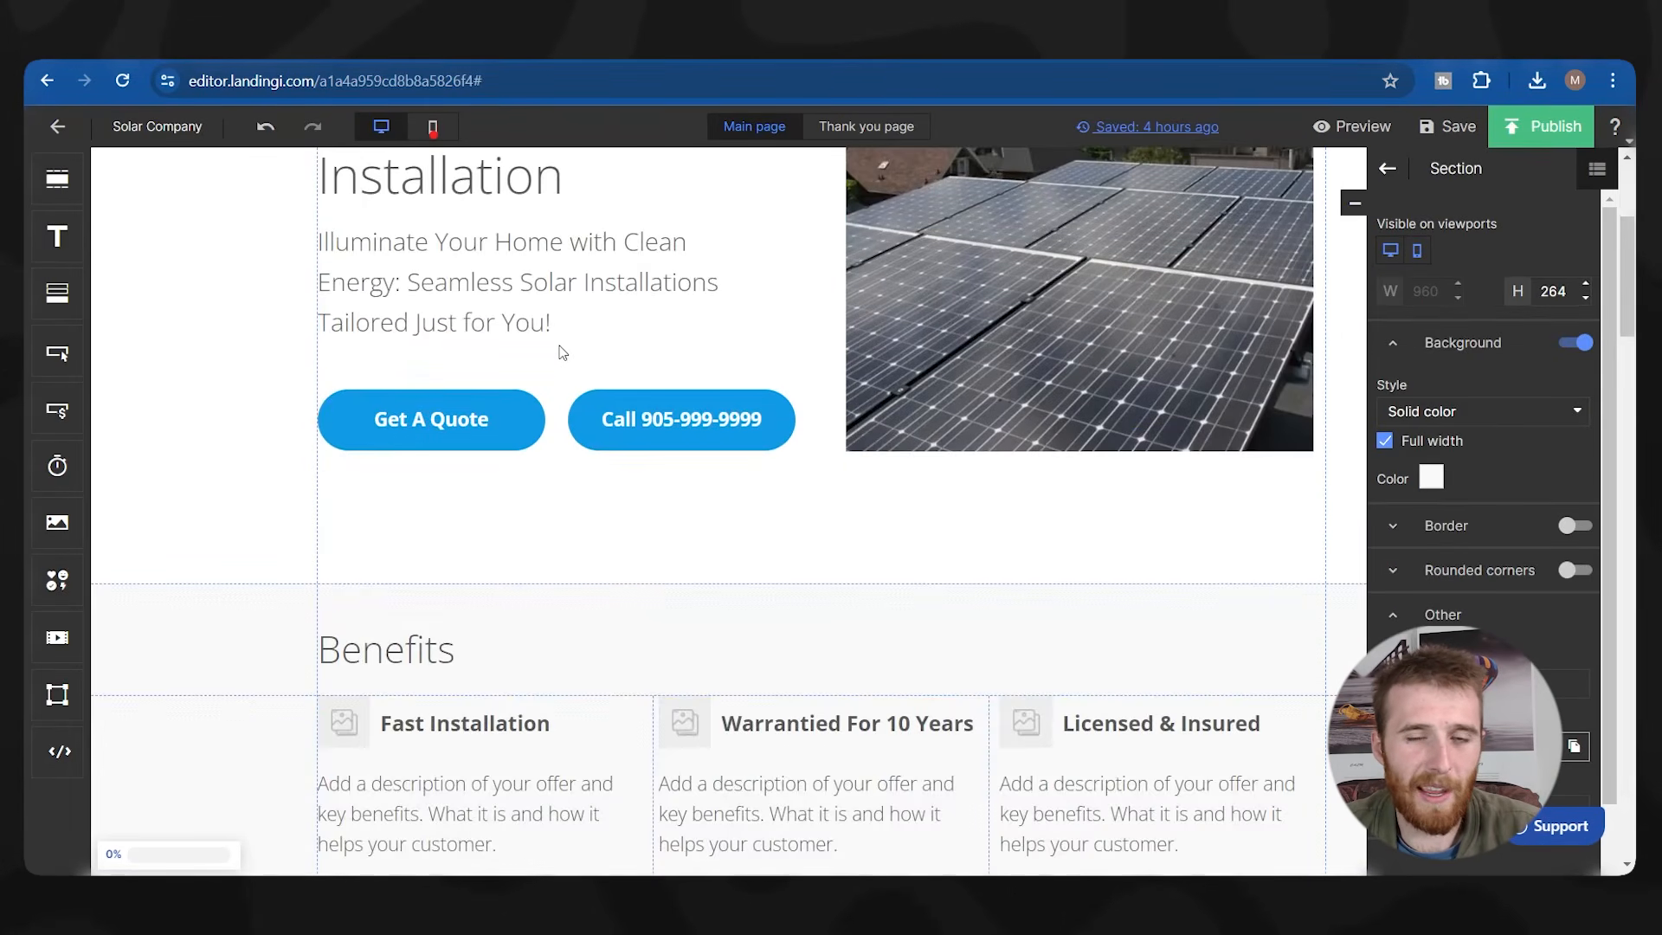
{"action": "scroll", "coordinate": [561, 351], "scroll_direction": "down", "scroll_amount": 6}
{"action": "scroll", "coordinate": [734, 347], "scroll_direction": "down", "scroll_amount": 1}
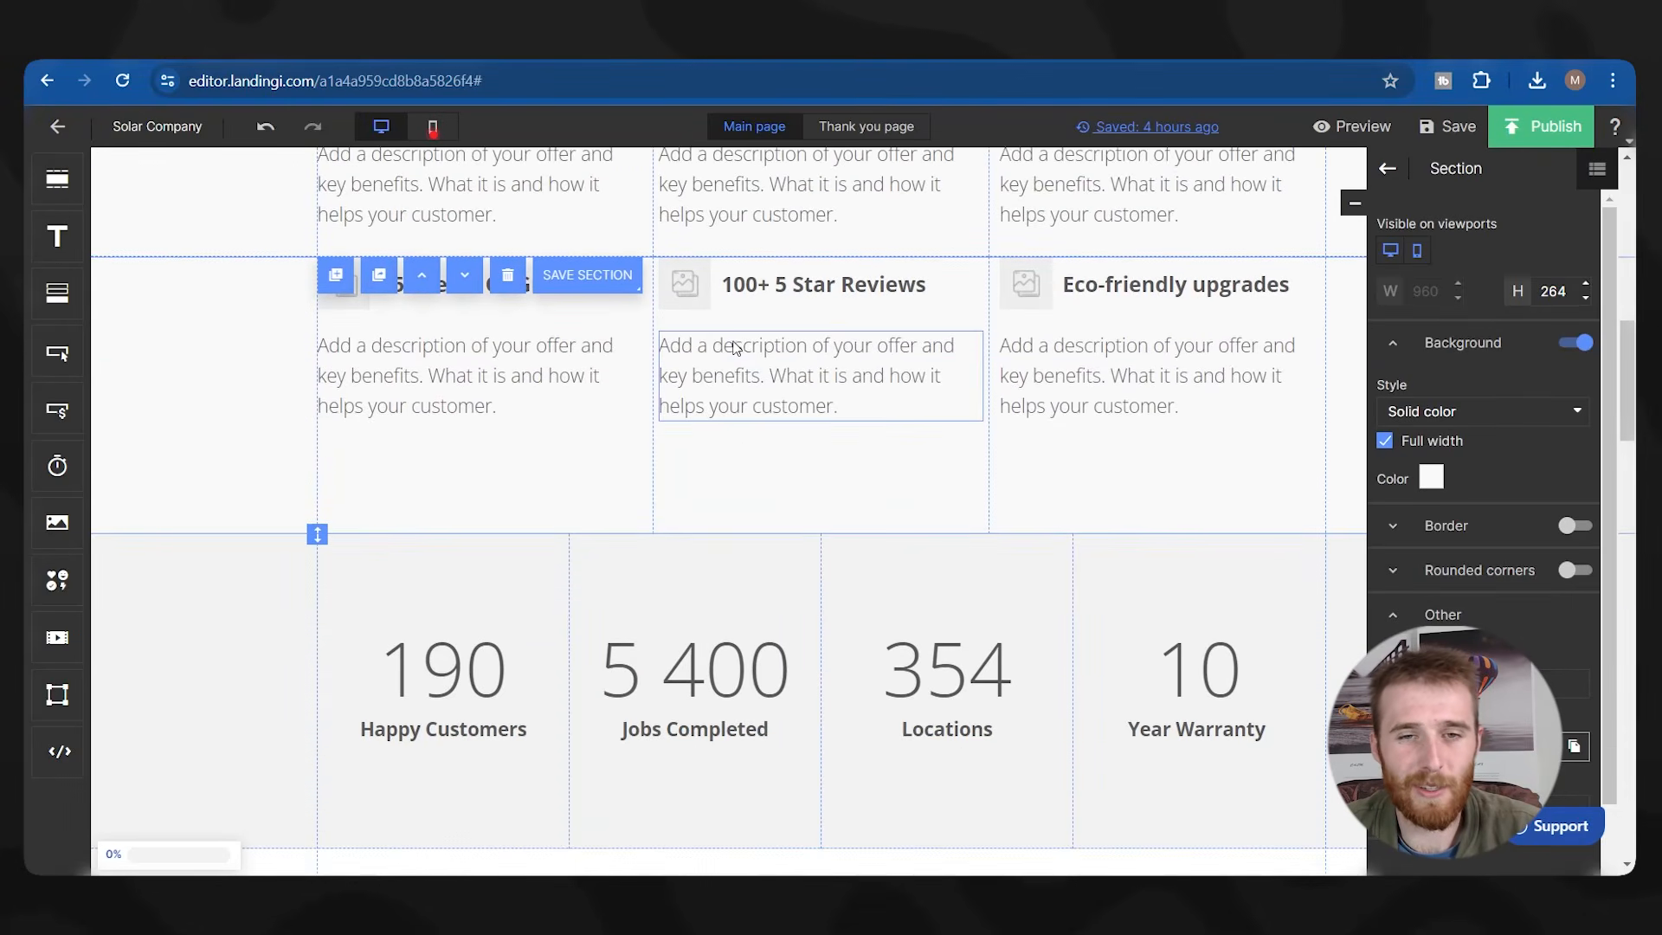
{"action": "scroll", "coordinate": [734, 347], "scroll_direction": "down", "scroll_amount": 2}
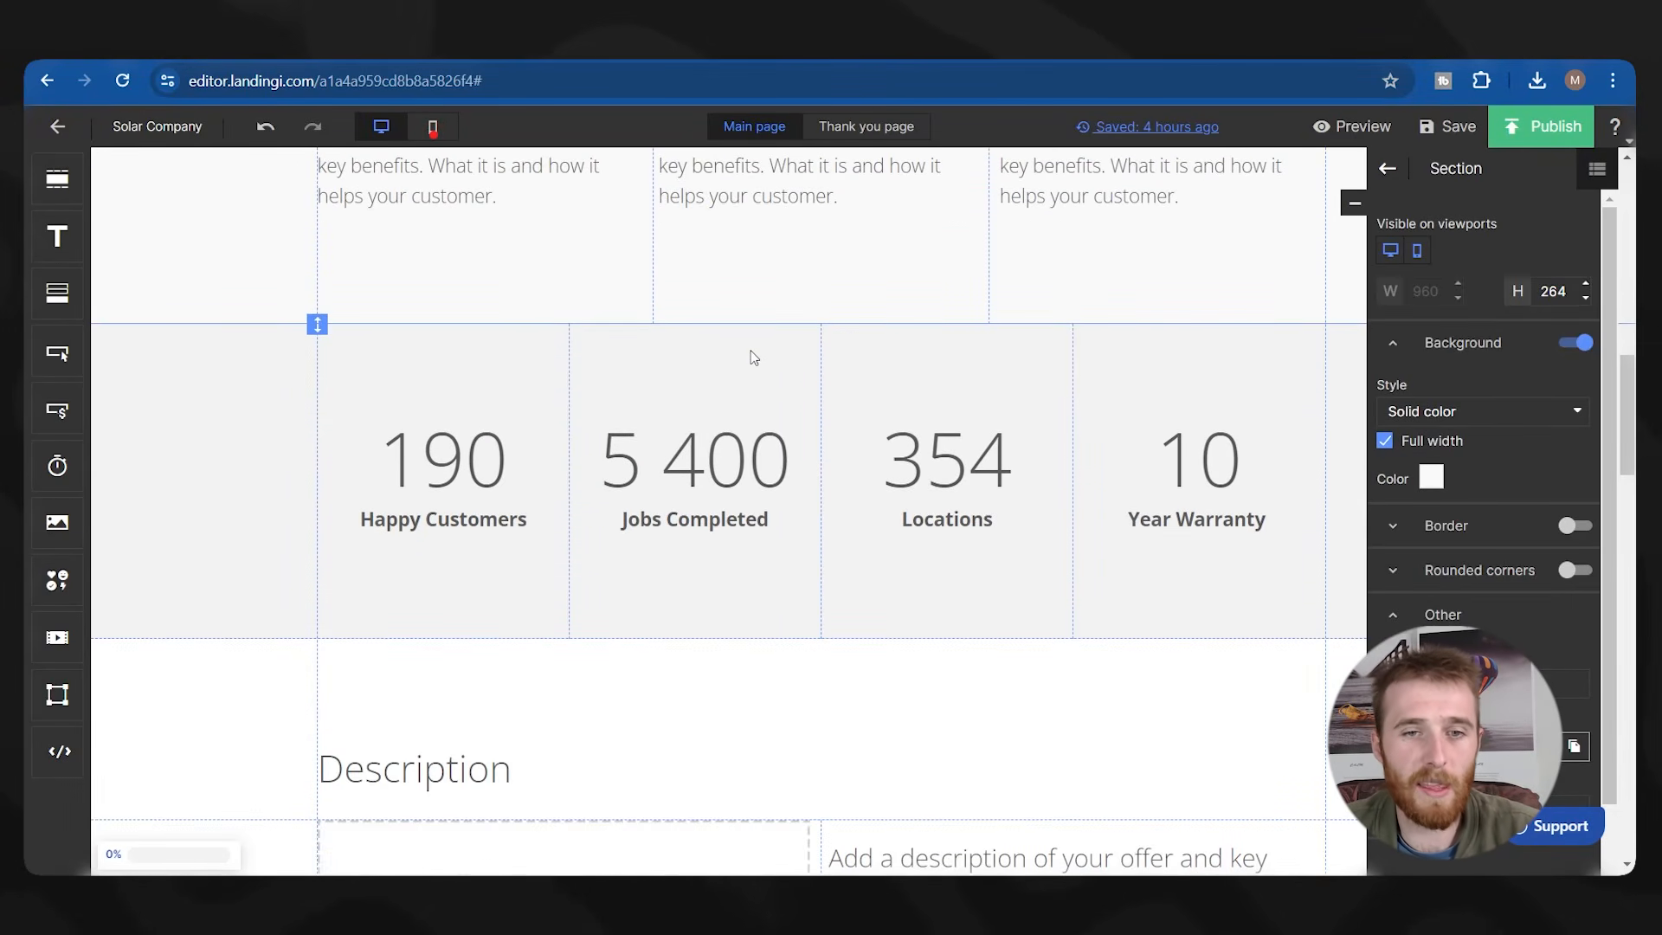
{"action": "scroll", "coordinate": [753, 355], "scroll_direction": "down", "scroll_amount": 5}
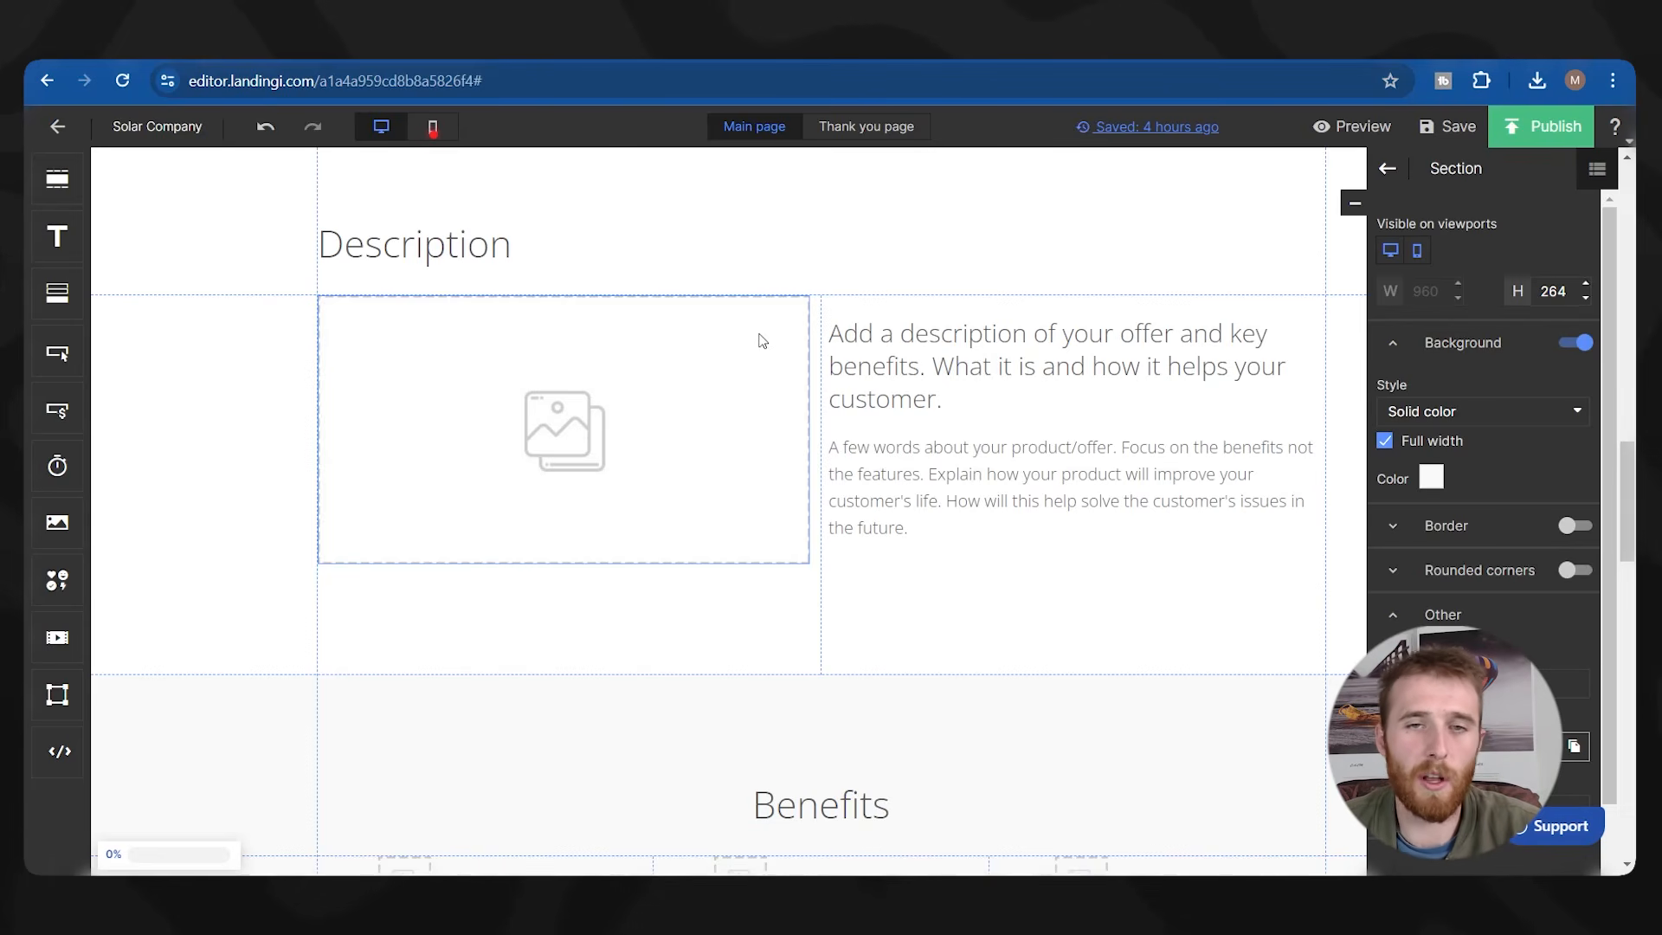
{"action": "scroll", "coordinate": [761, 340], "scroll_direction": "up", "scroll_amount": 12}
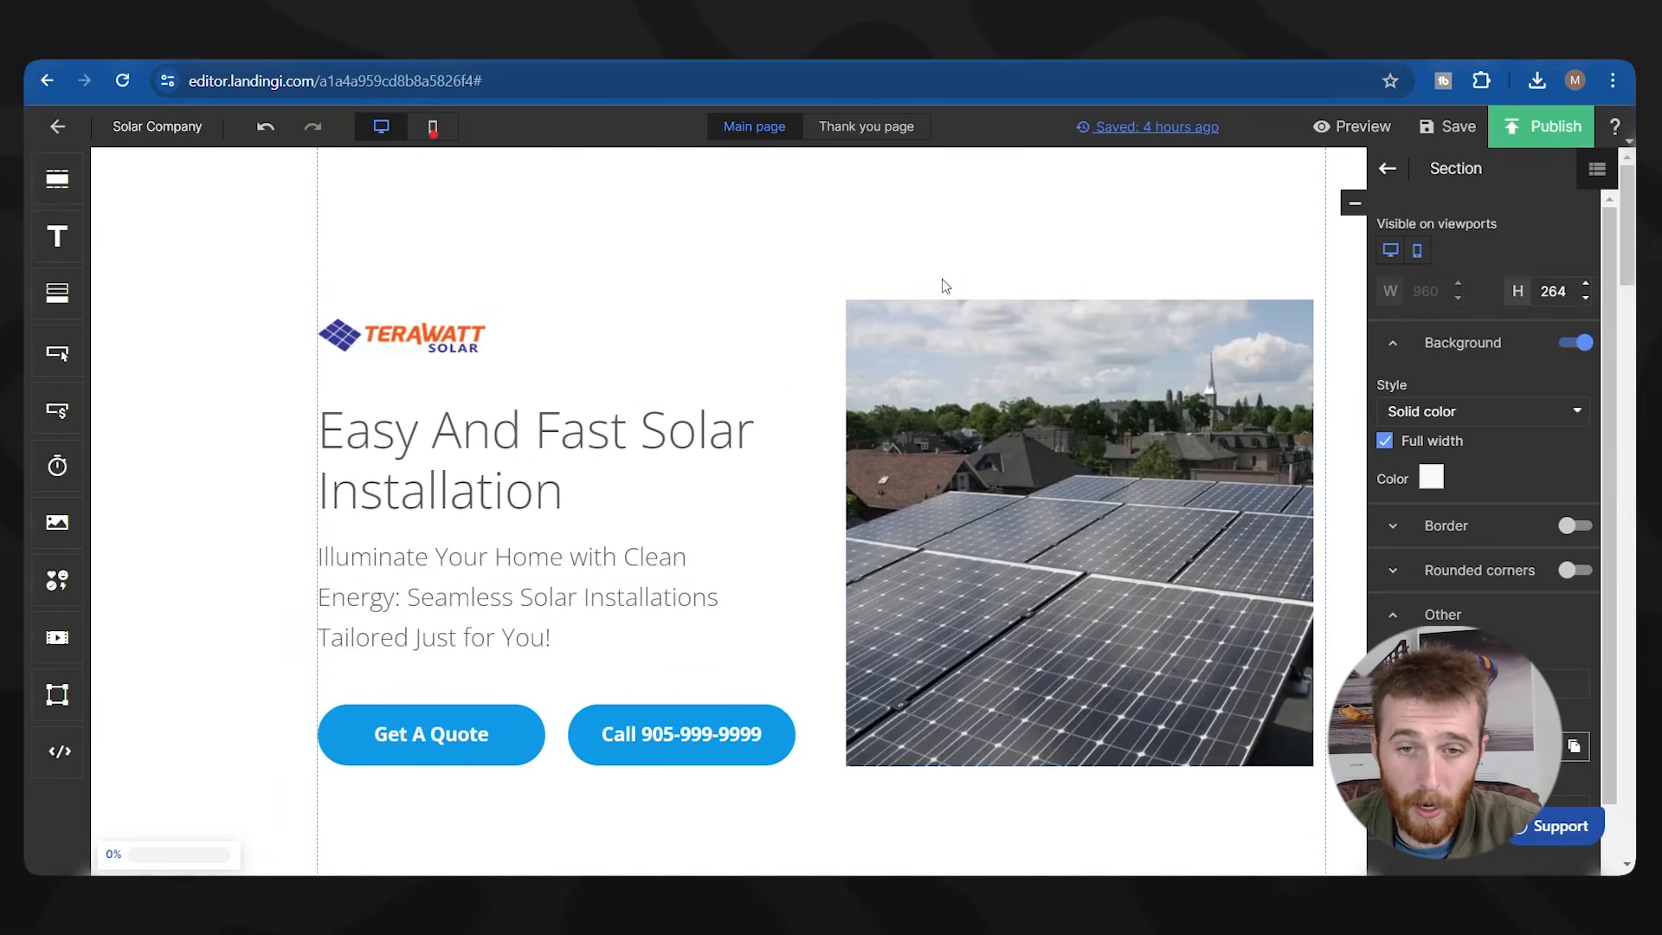
{"action": "scroll", "coordinate": [675, 556], "scroll_direction": "down", "scroll_amount": 1}
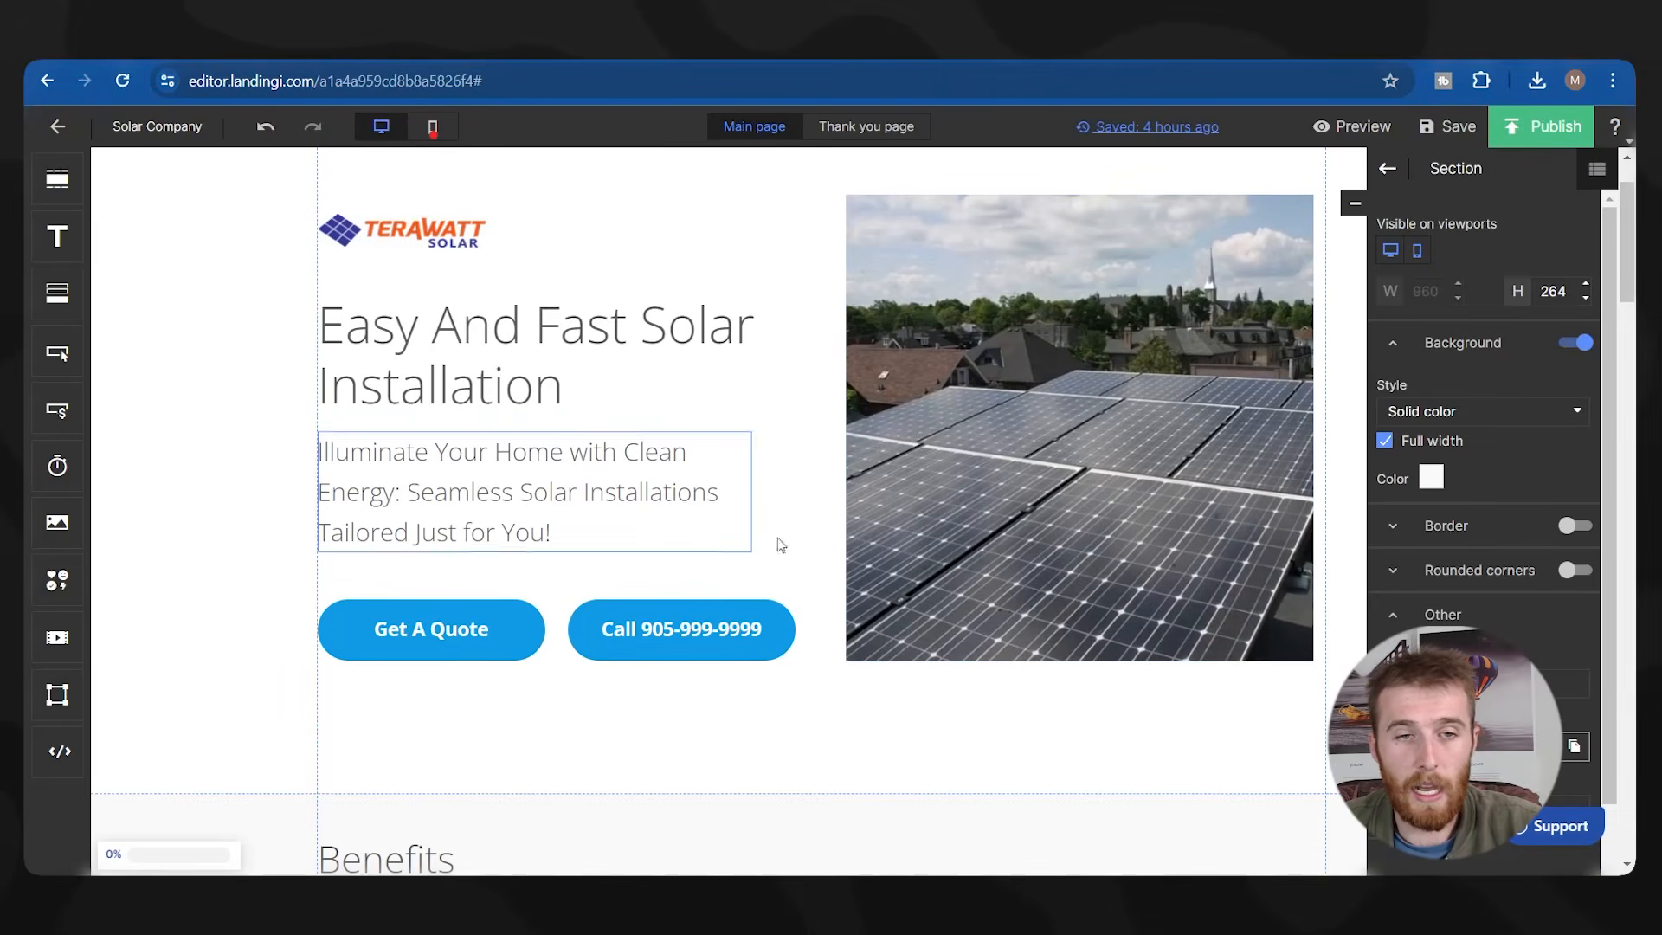
{"action": "scroll", "coordinate": [597, 494], "scroll_direction": "down", "scroll_amount": 6}
{"action": "scroll", "coordinate": [536, 432], "scroll_direction": "up", "scroll_amount": 6}
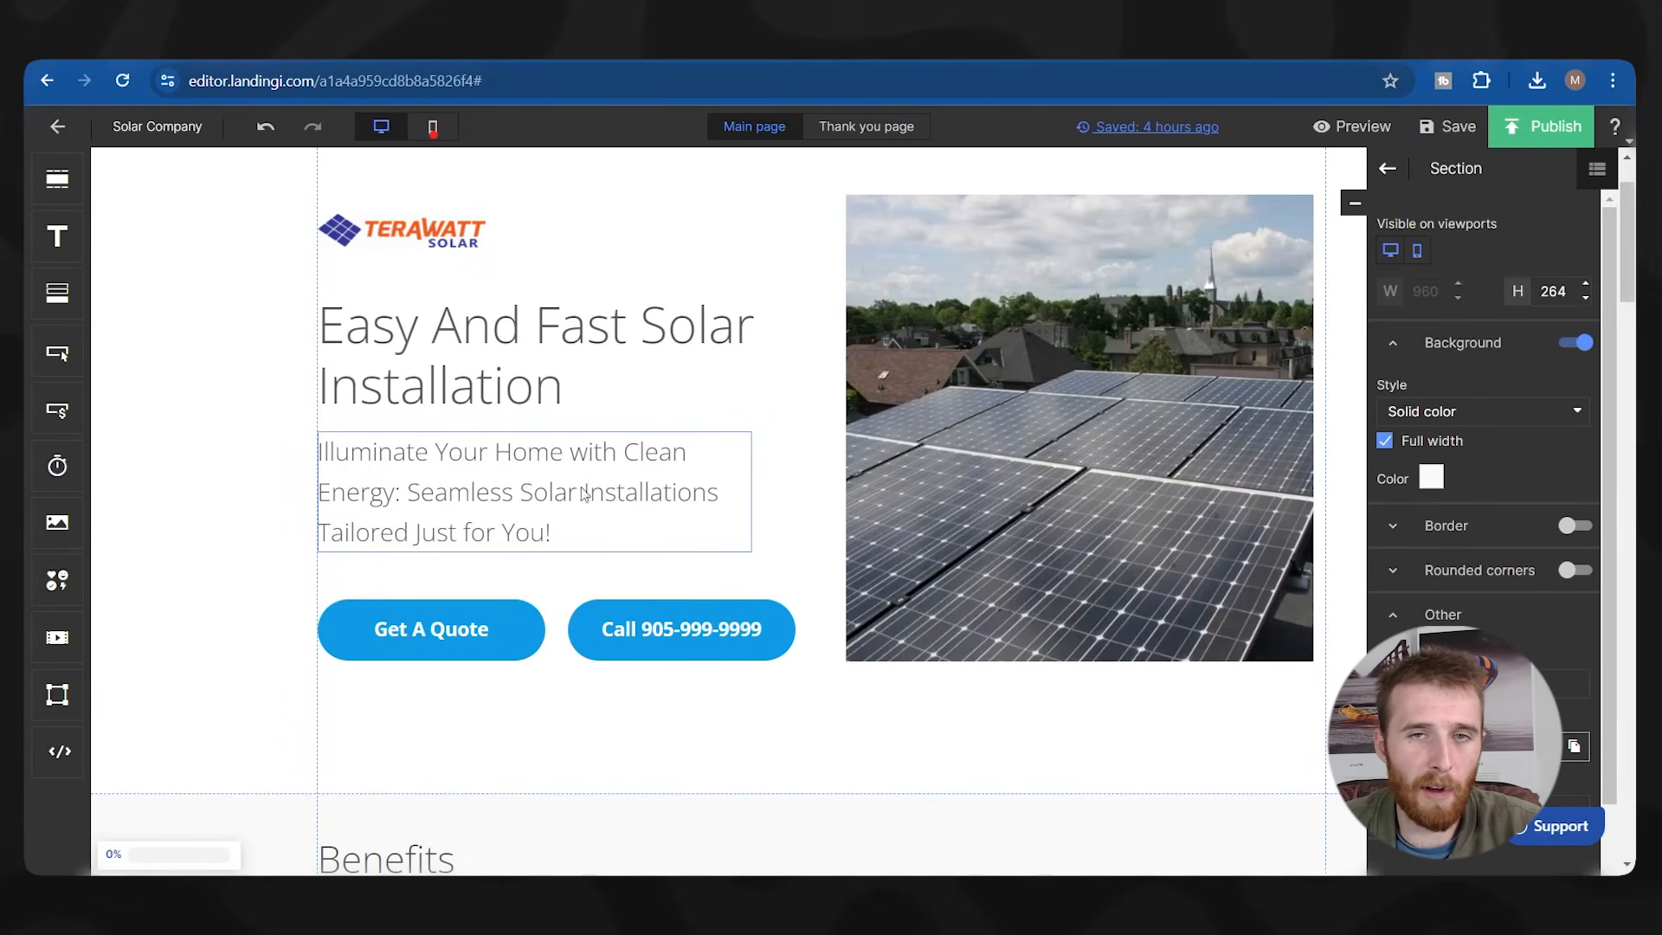
{"action": "scroll", "coordinate": [796, 506], "scroll_direction": "down", "scroll_amount": 1}
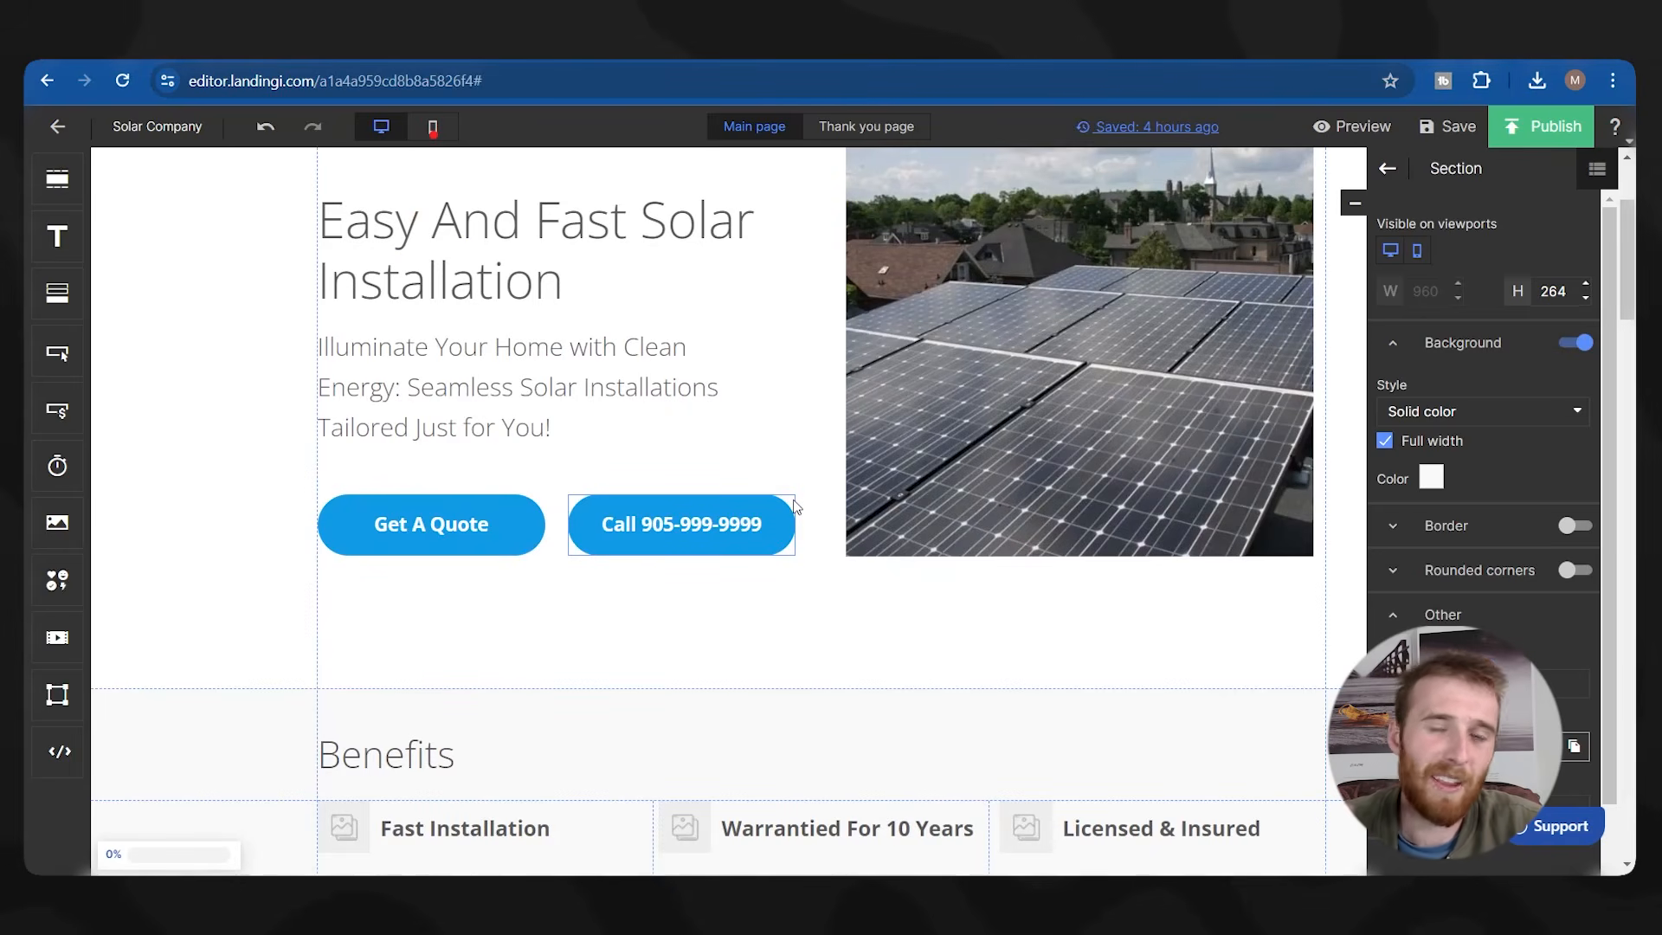
{"action": "scroll", "coordinate": [796, 506], "scroll_direction": "down", "scroll_amount": 8}
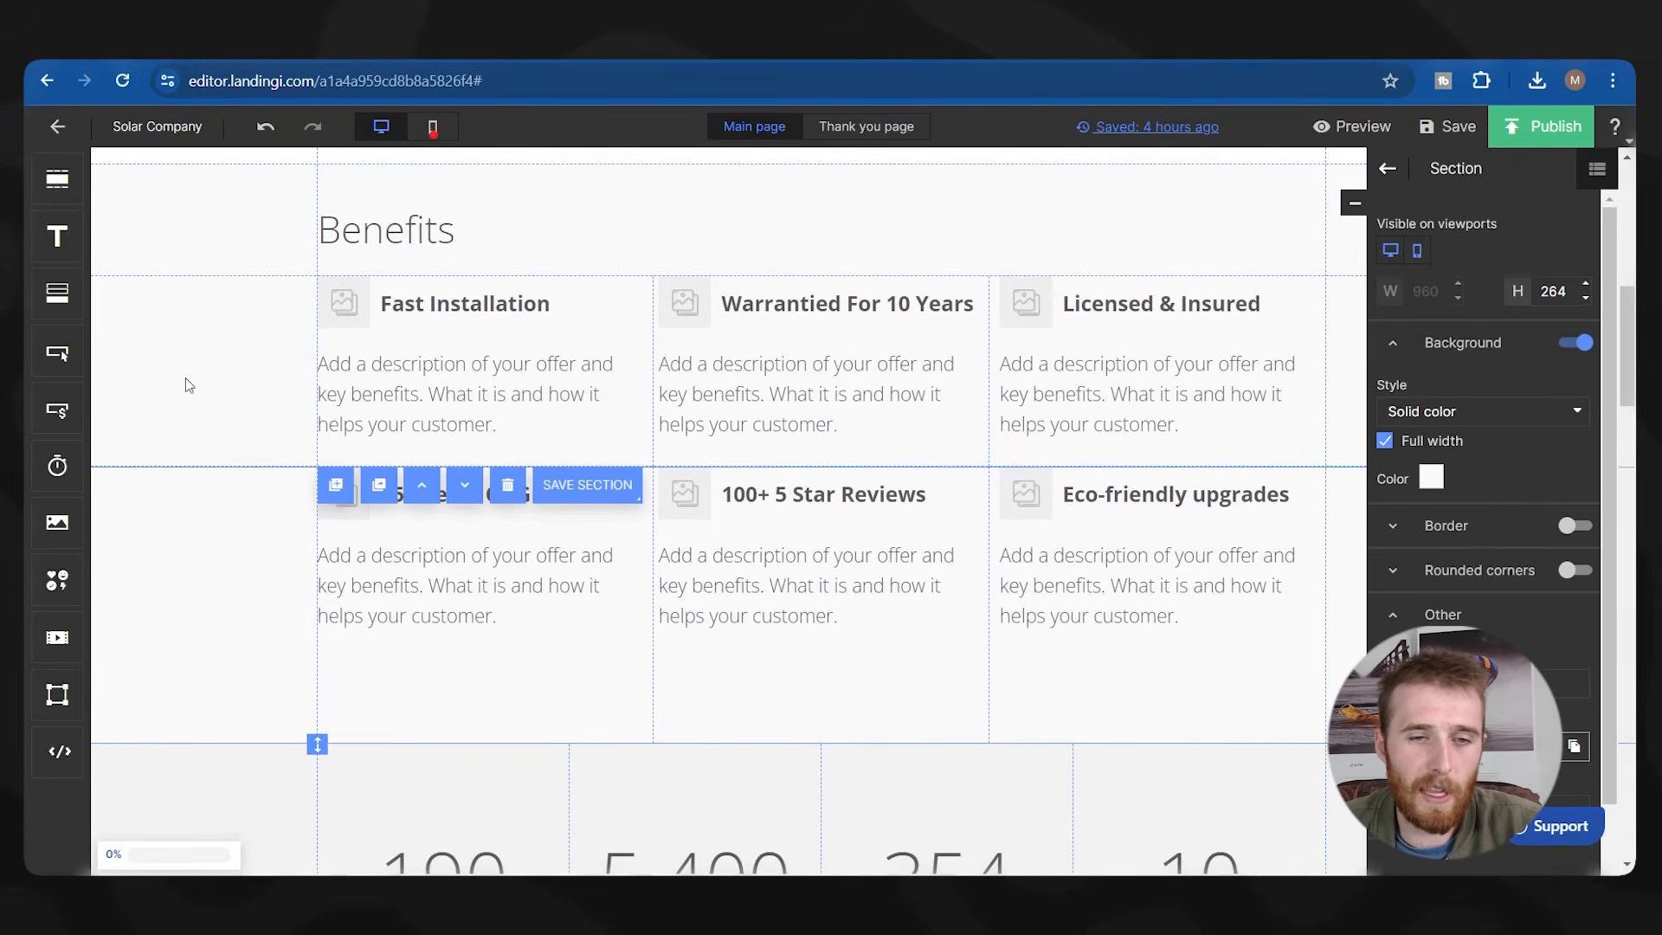
{"action": "scroll", "coordinate": [212, 403], "scroll_direction": "down", "scroll_amount": 4}
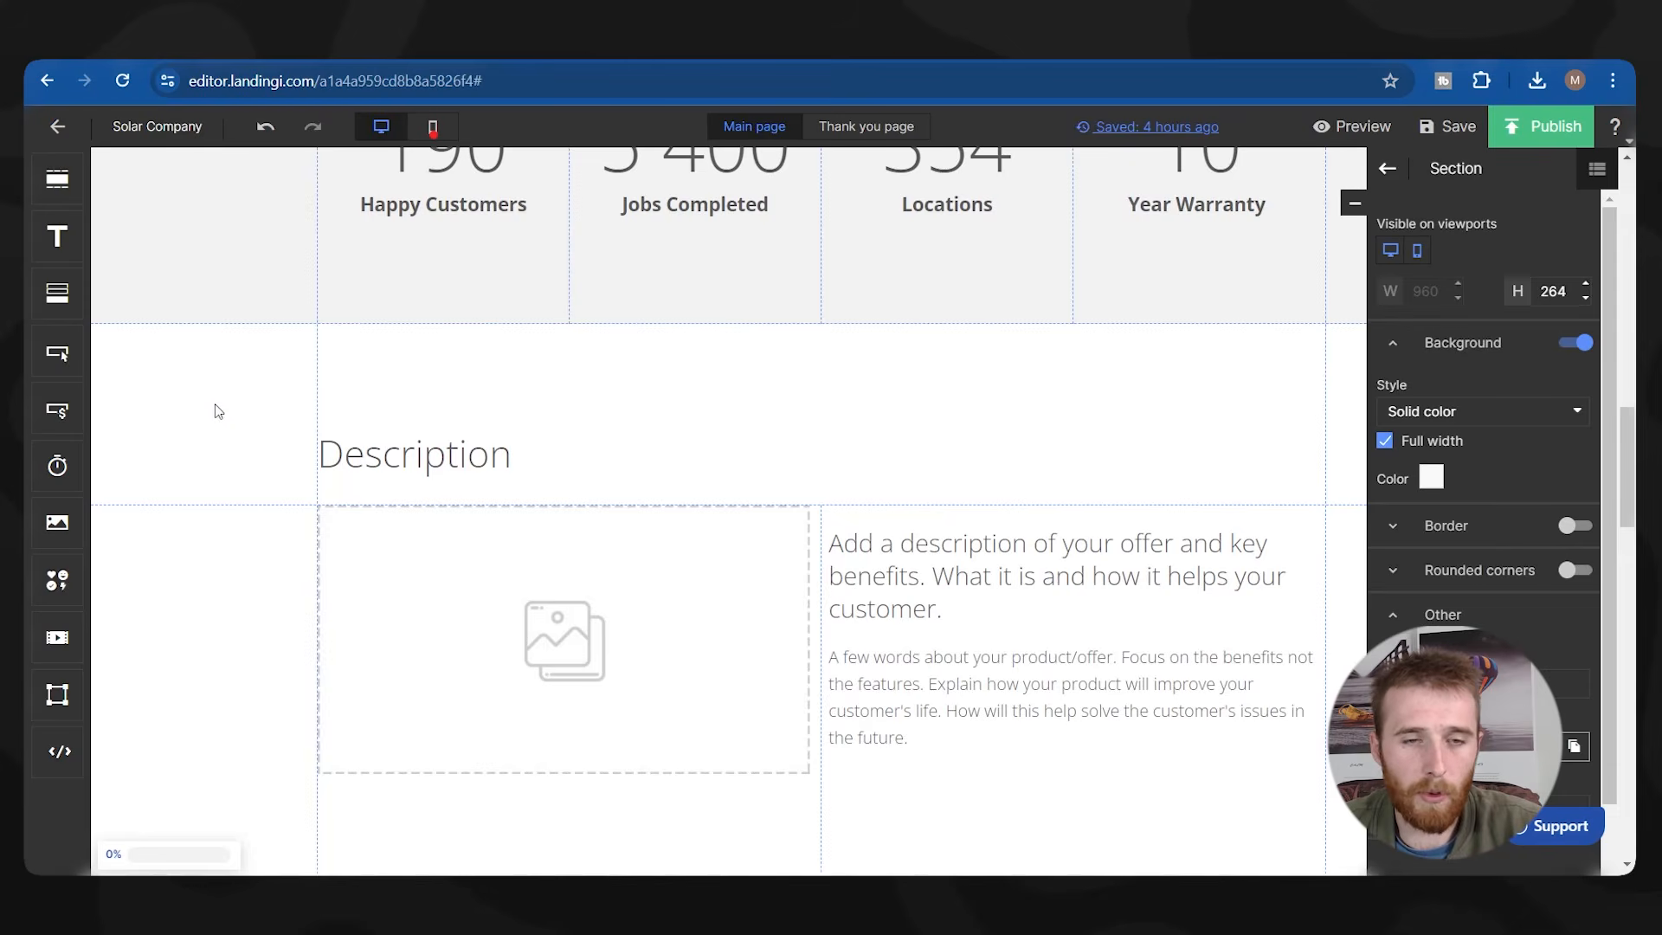
{"action": "scroll", "coordinate": [217, 408], "scroll_direction": "up", "scroll_amount": 2}
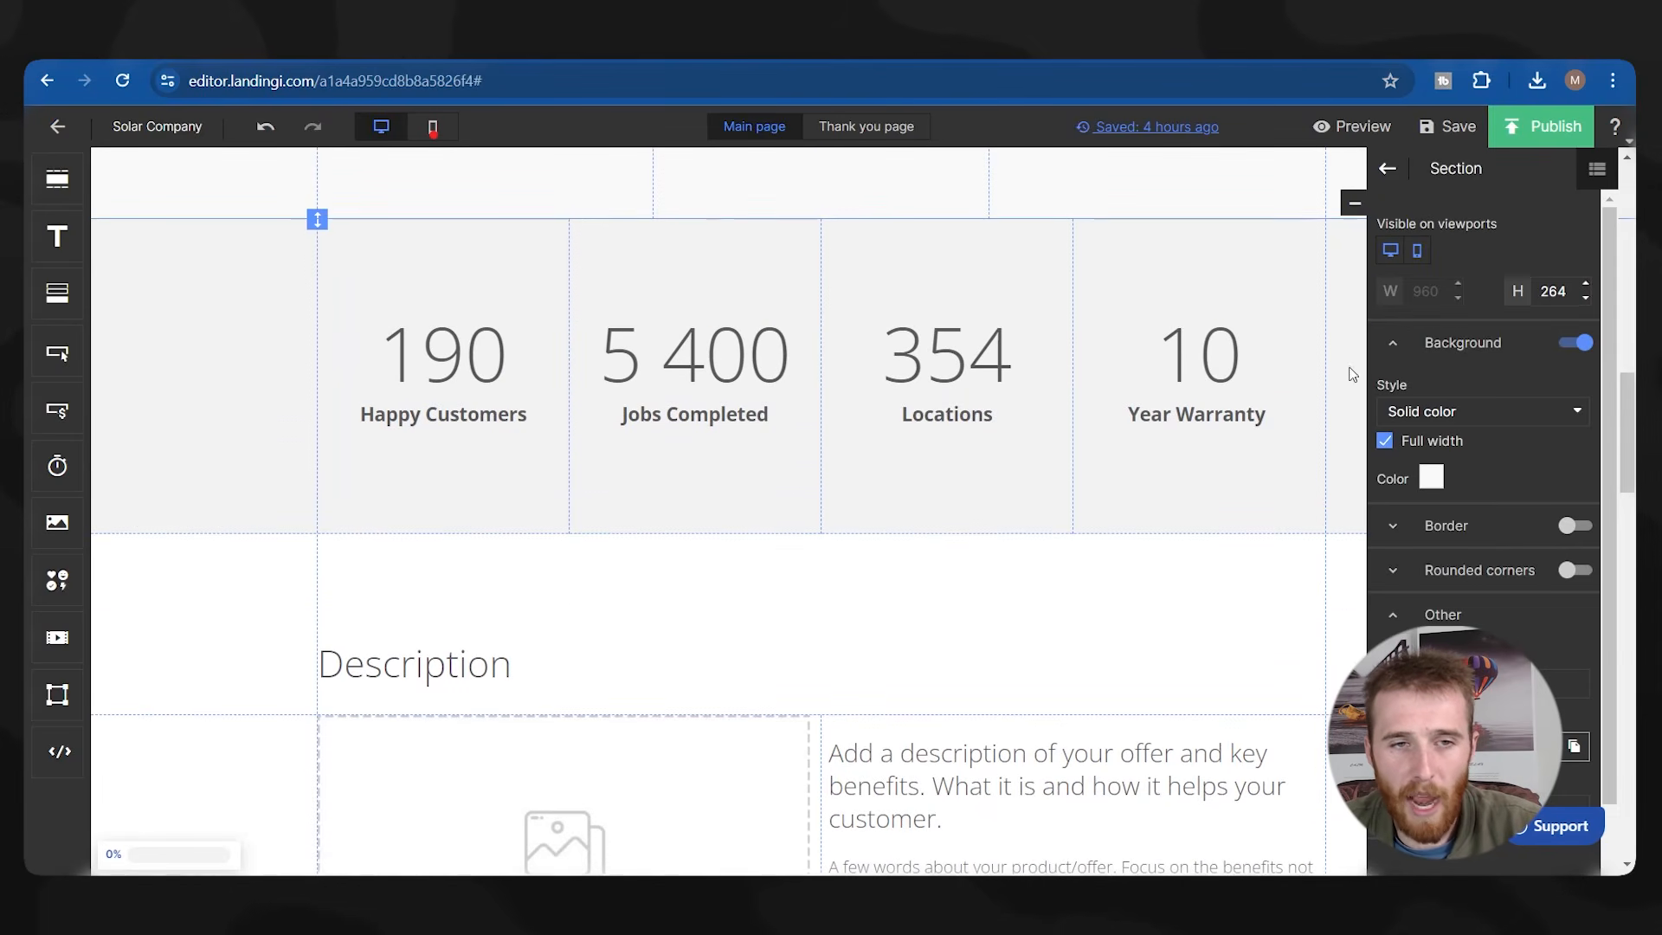
{"action": "scroll", "coordinate": [472, 384], "scroll_direction": "up", "scroll_amount": 1}
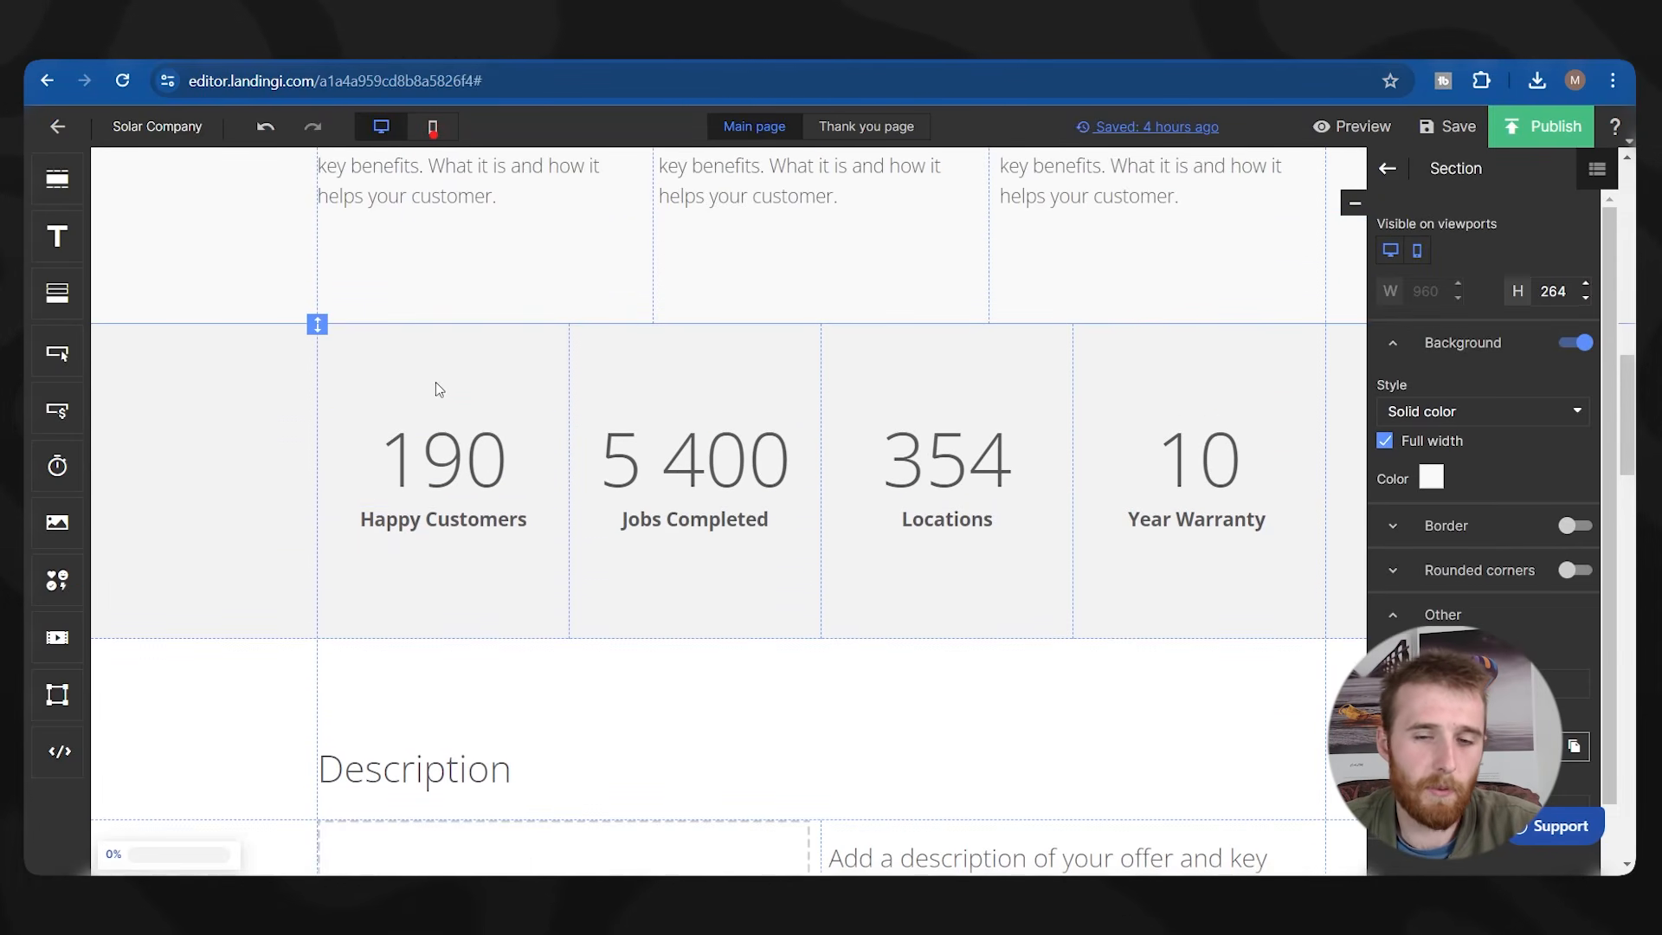
{"action": "scroll", "coordinate": [670, 403], "scroll_direction": "up", "scroll_amount": 3}
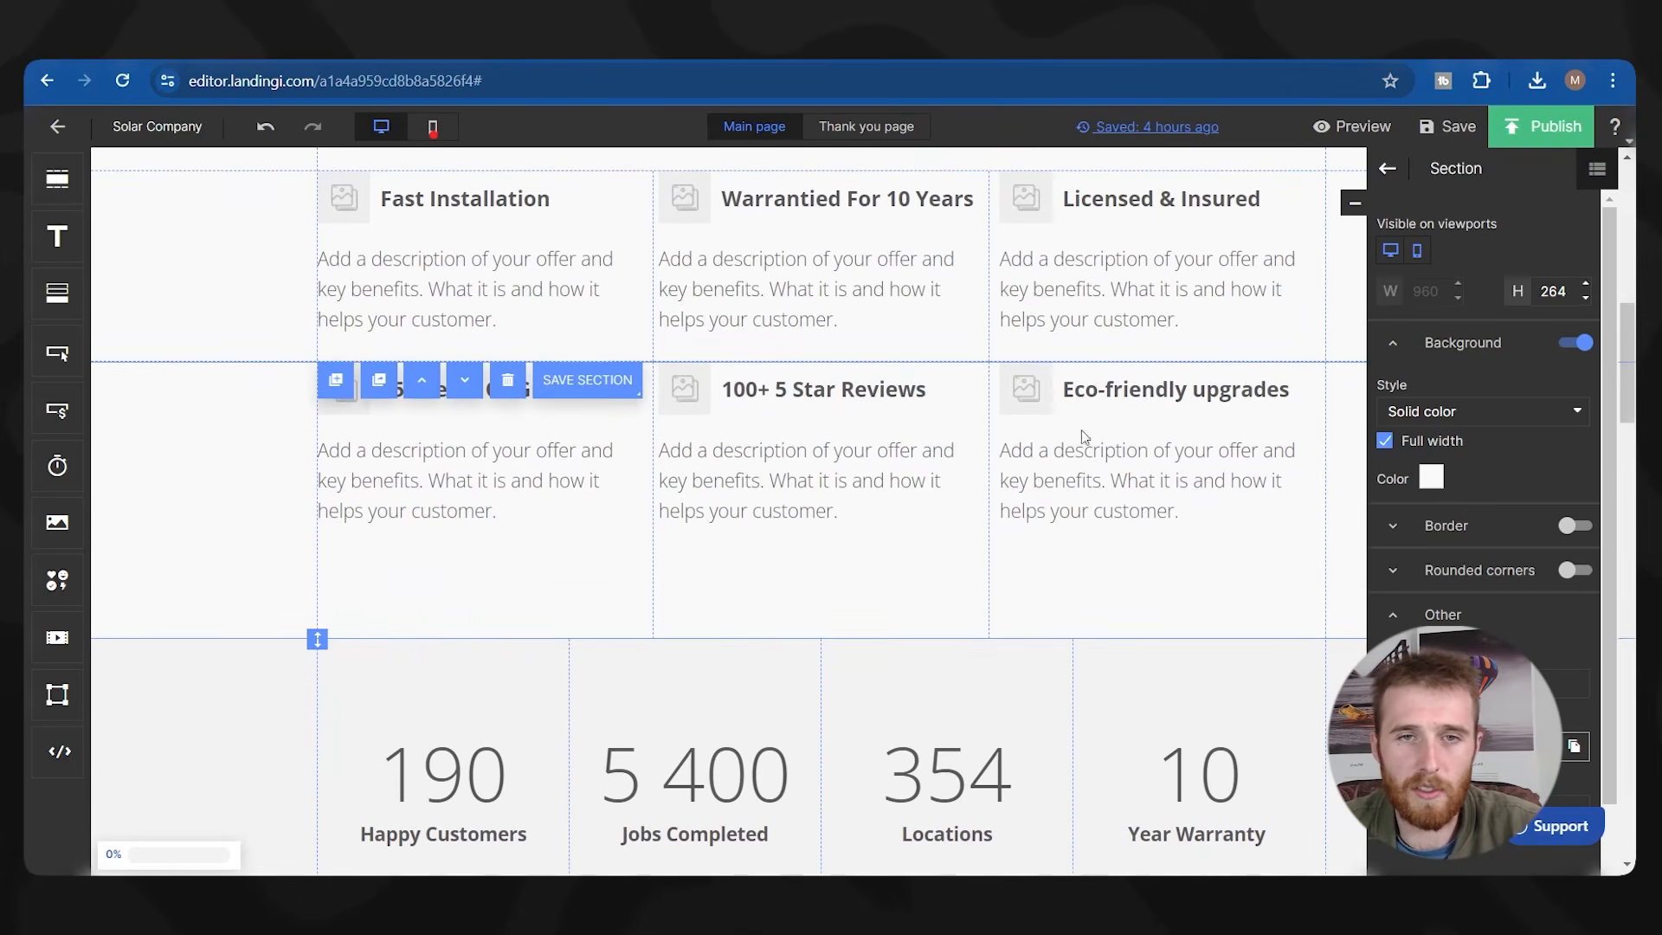
{"action": "scroll", "coordinate": [677, 407], "scroll_direction": "down", "scroll_amount": 8}
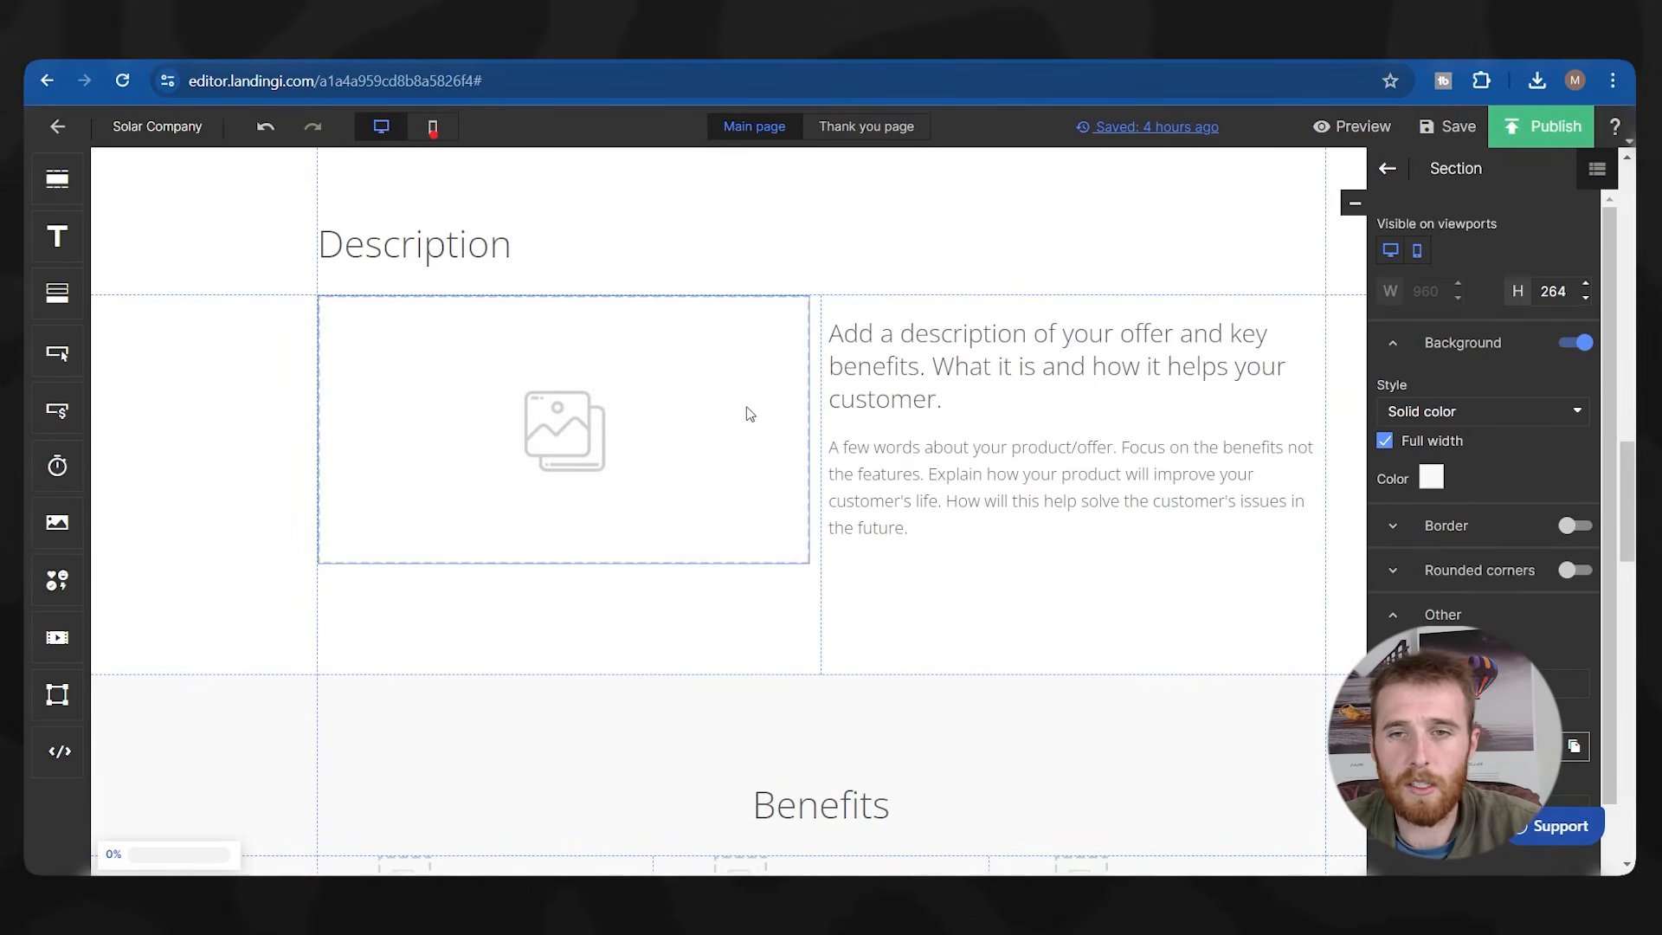
{"action": "scroll", "coordinate": [493, 407], "scroll_direction": "down", "scroll_amount": 3}
{"action": "scroll", "coordinate": [545, 419], "scroll_direction": "up", "scroll_amount": 6}
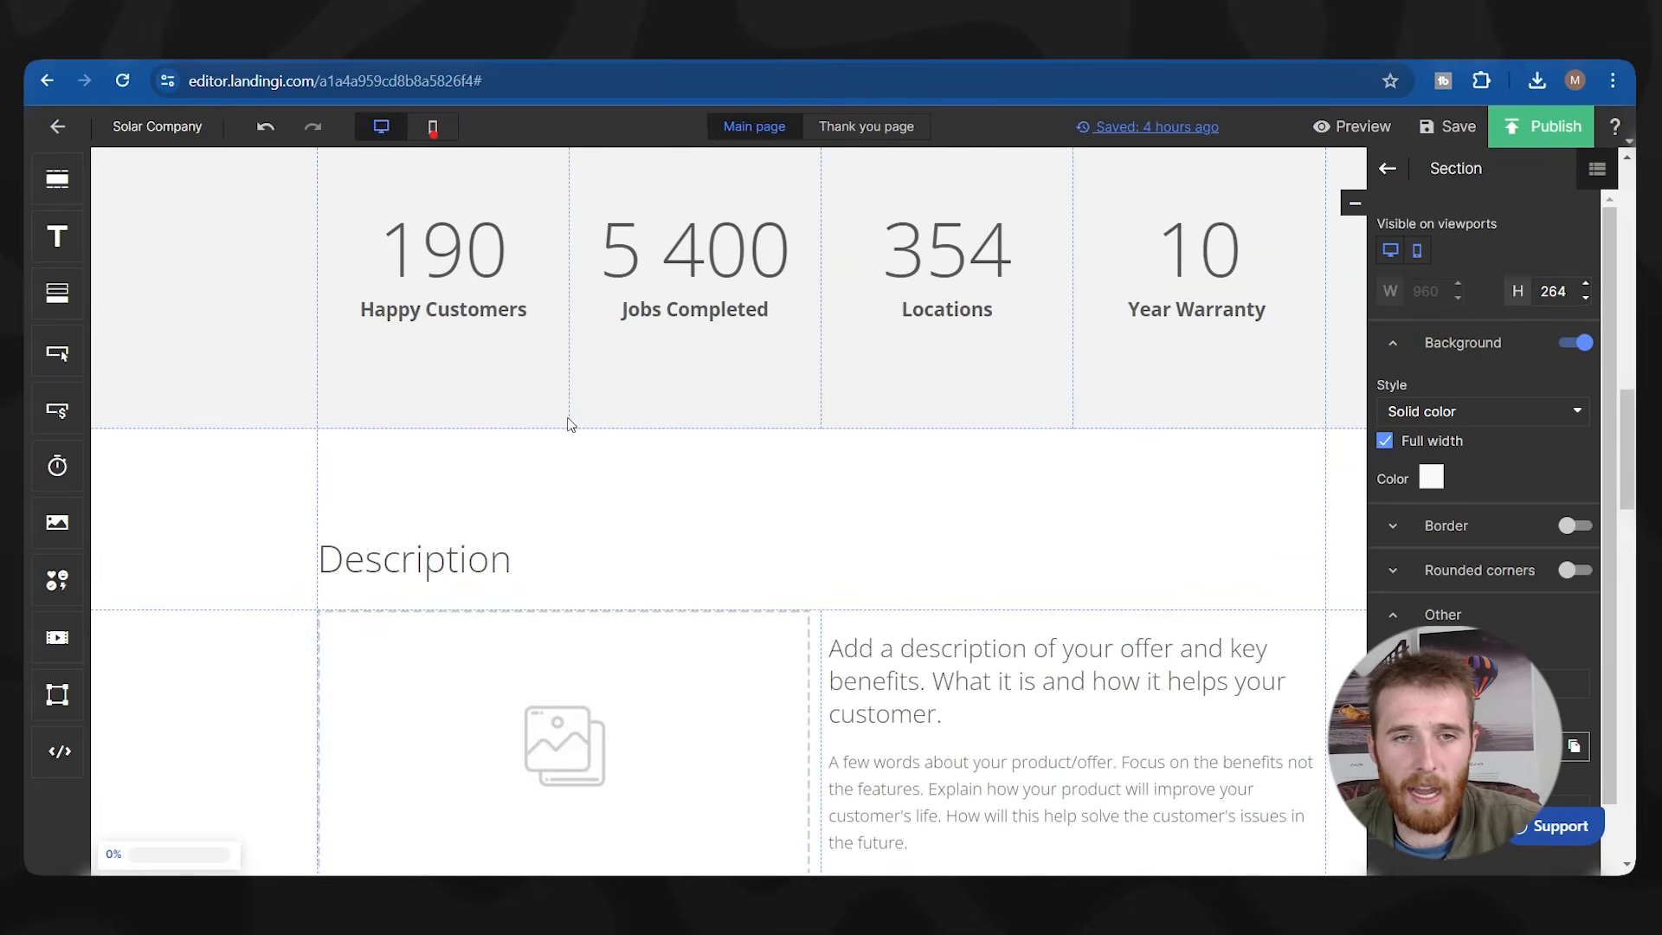
{"action": "scroll", "coordinate": [567, 422], "scroll_direction": "up", "scroll_amount": 6}
{"action": "scroll", "coordinate": [397, 438], "scroll_direction": "down", "scroll_amount": 10}
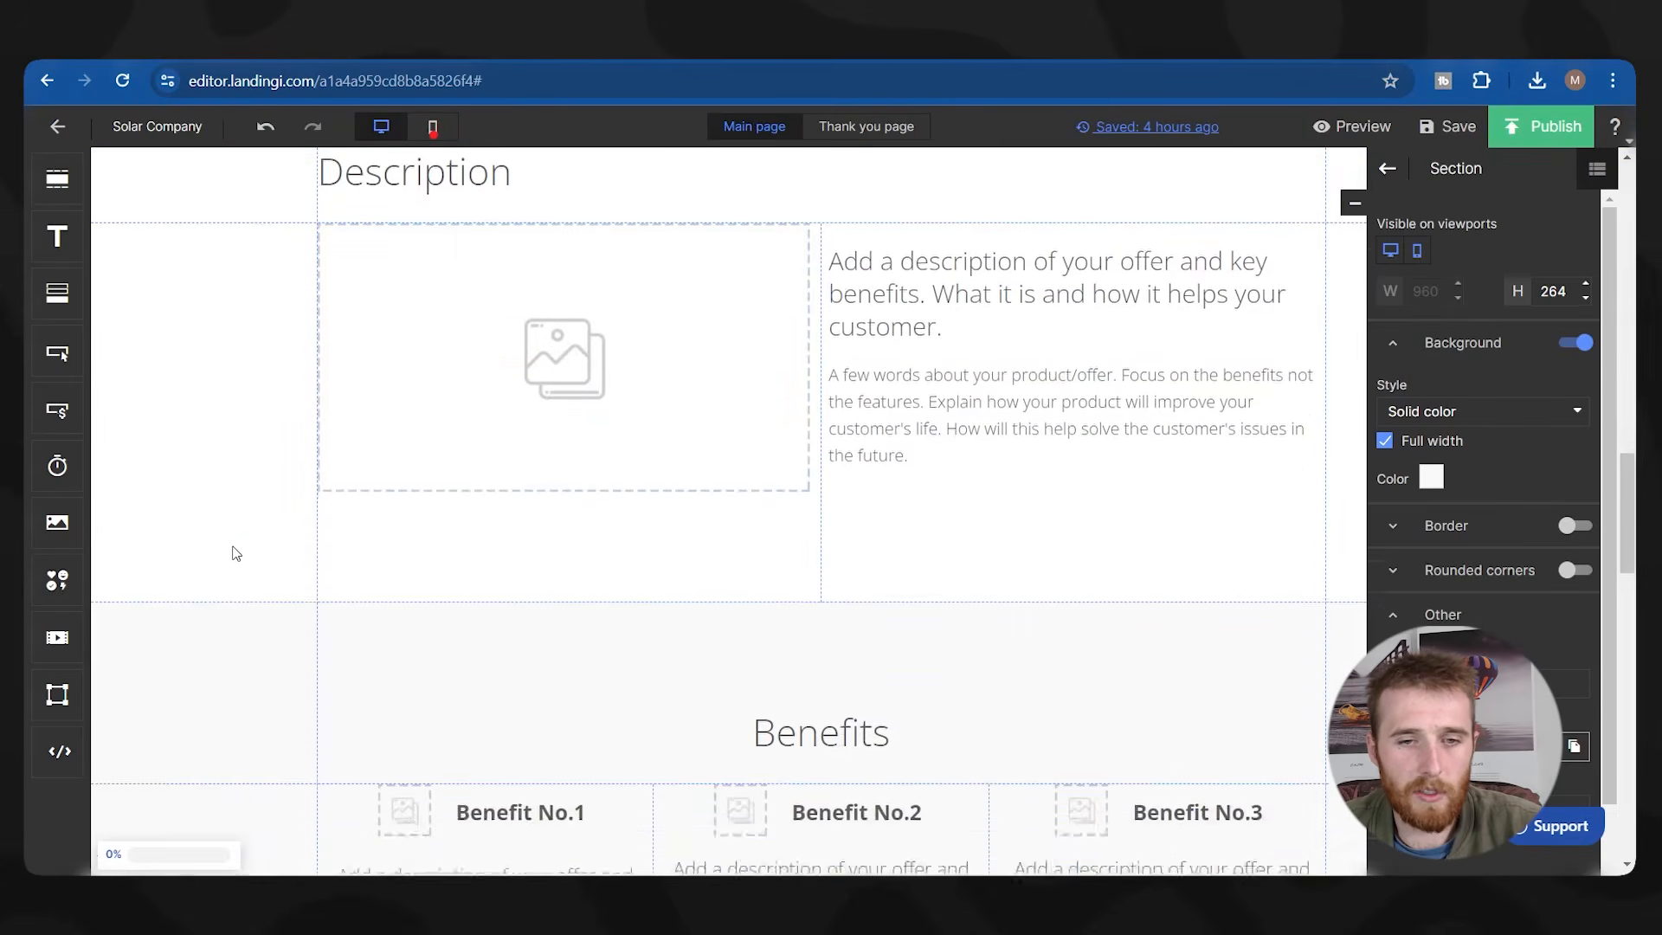
{"action": "left_click", "coordinate": [244, 620]}
Delete the leftover Benefits template section below Description.
{"action": "left_click", "coordinate": [508, 586]}
{"action": "scroll", "coordinate": [526, 568], "scroll_direction": "up", "scroll_amount": 3}
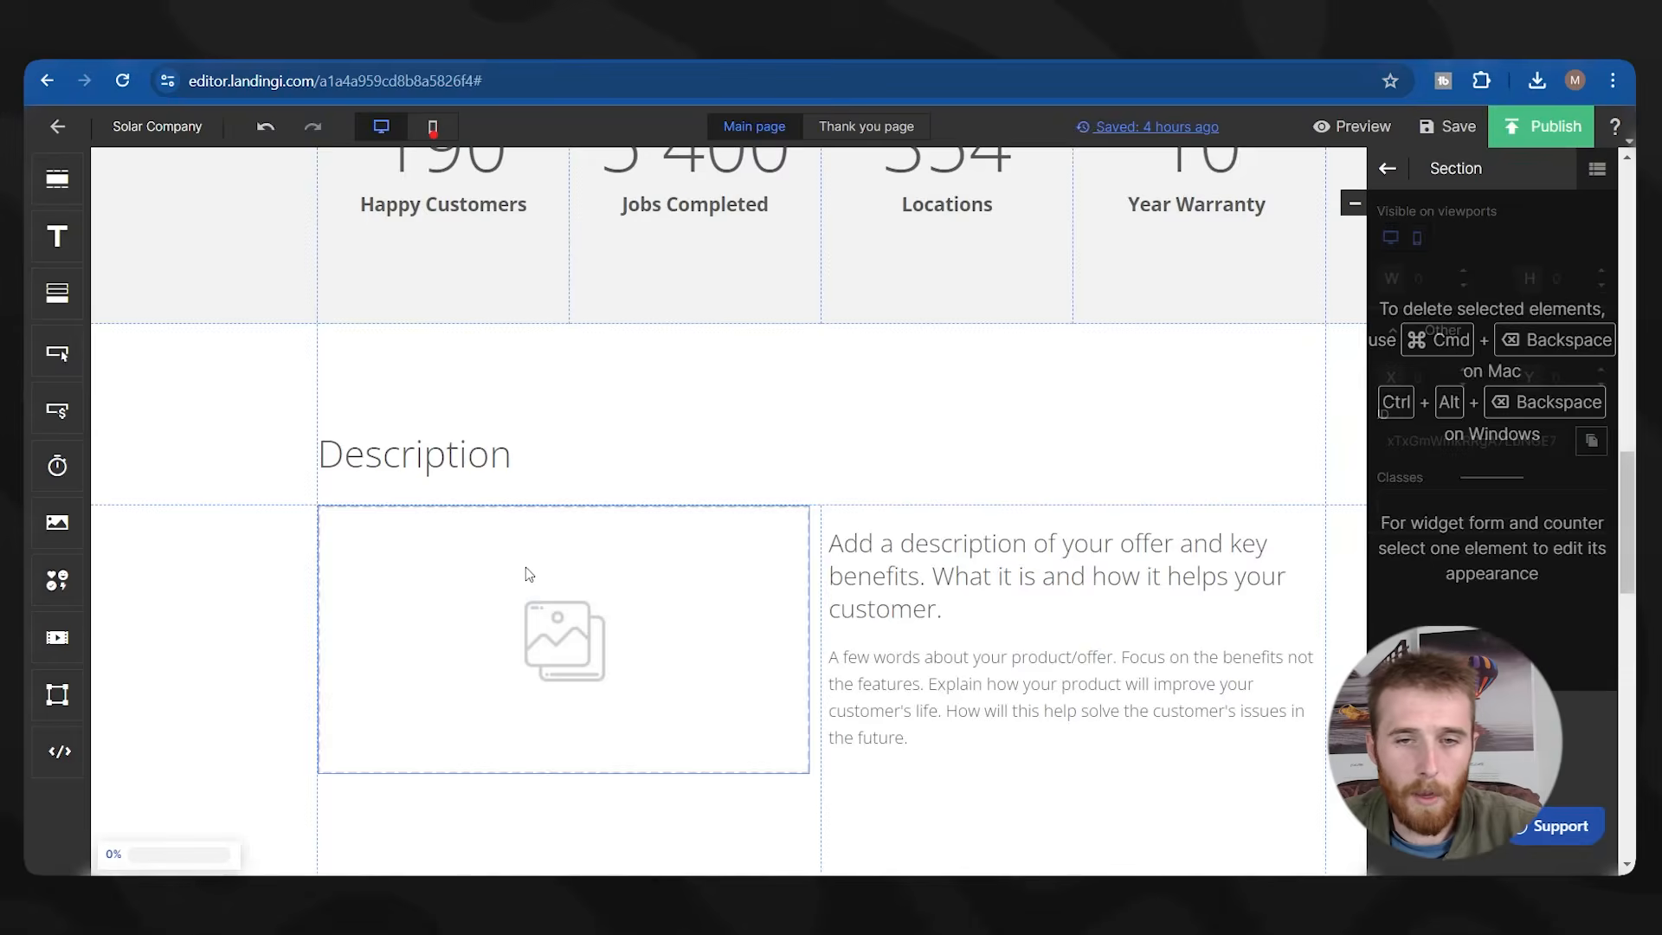
{"action": "scroll", "coordinate": [536, 564], "scroll_direction": "down", "scroll_amount": 3}
{"action": "scroll", "coordinate": [667, 534], "scroll_direction": "up", "scroll_amount": 2}
{"action": "scroll", "coordinate": [817, 563], "scroll_direction": "up", "scroll_amount": 9}
{"action": "scroll", "coordinate": [816, 564], "scroll_direction": "down", "scroll_amount": 10}
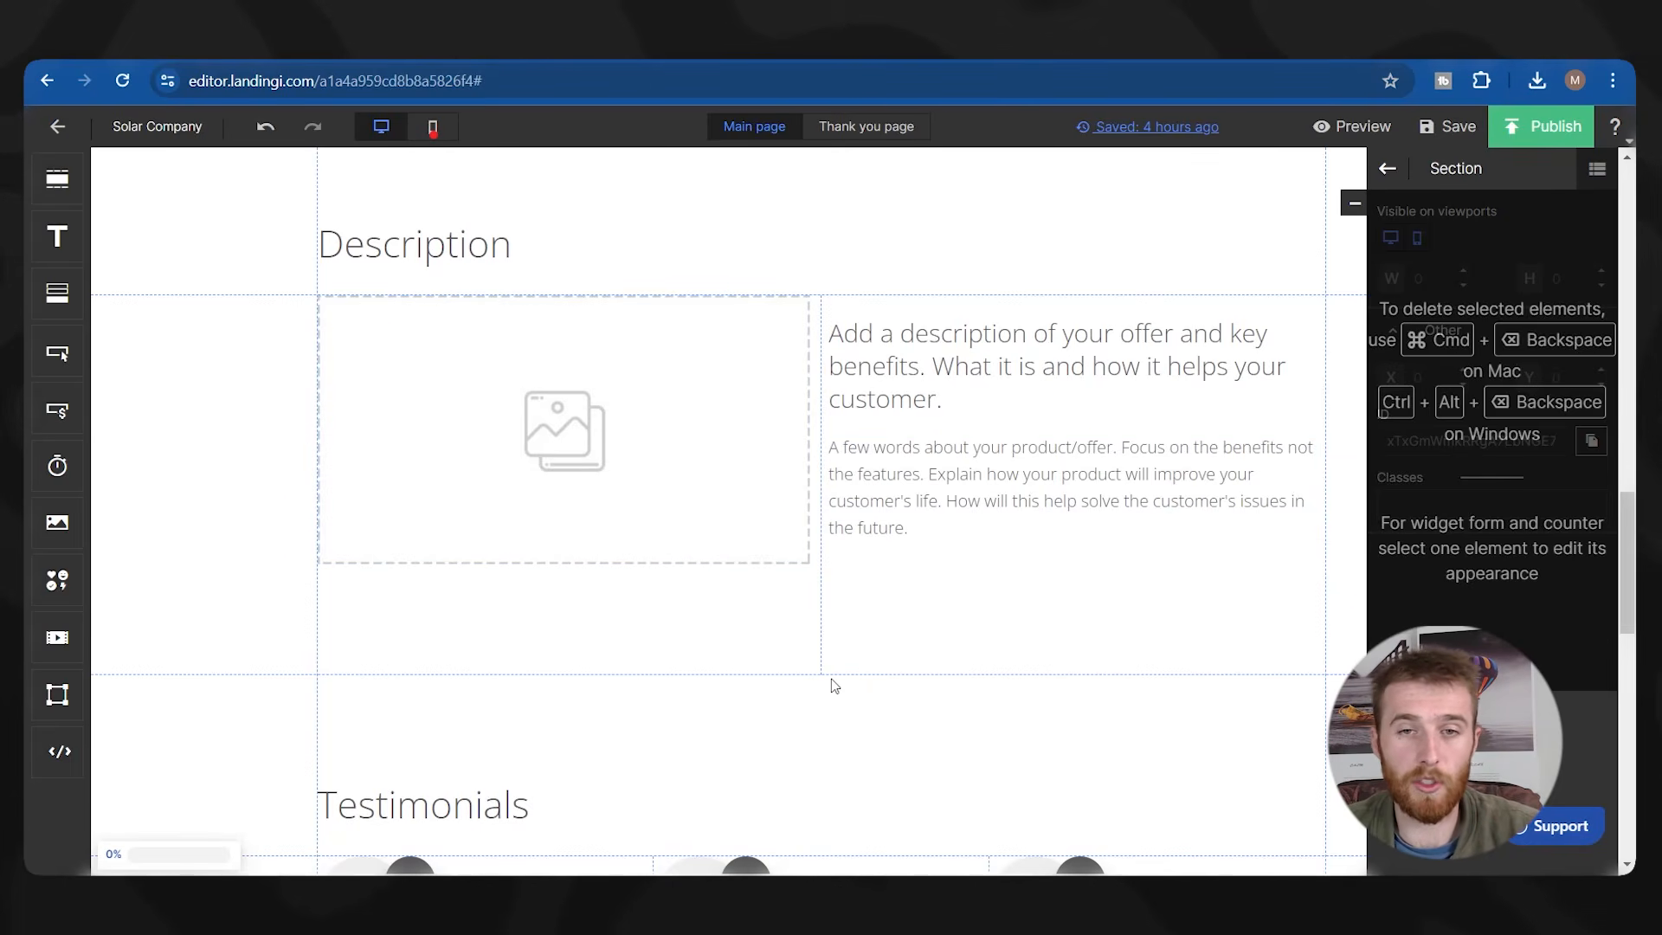
{"action": "scroll", "coordinate": [558, 512], "scroll_direction": "down", "scroll_amount": 2}
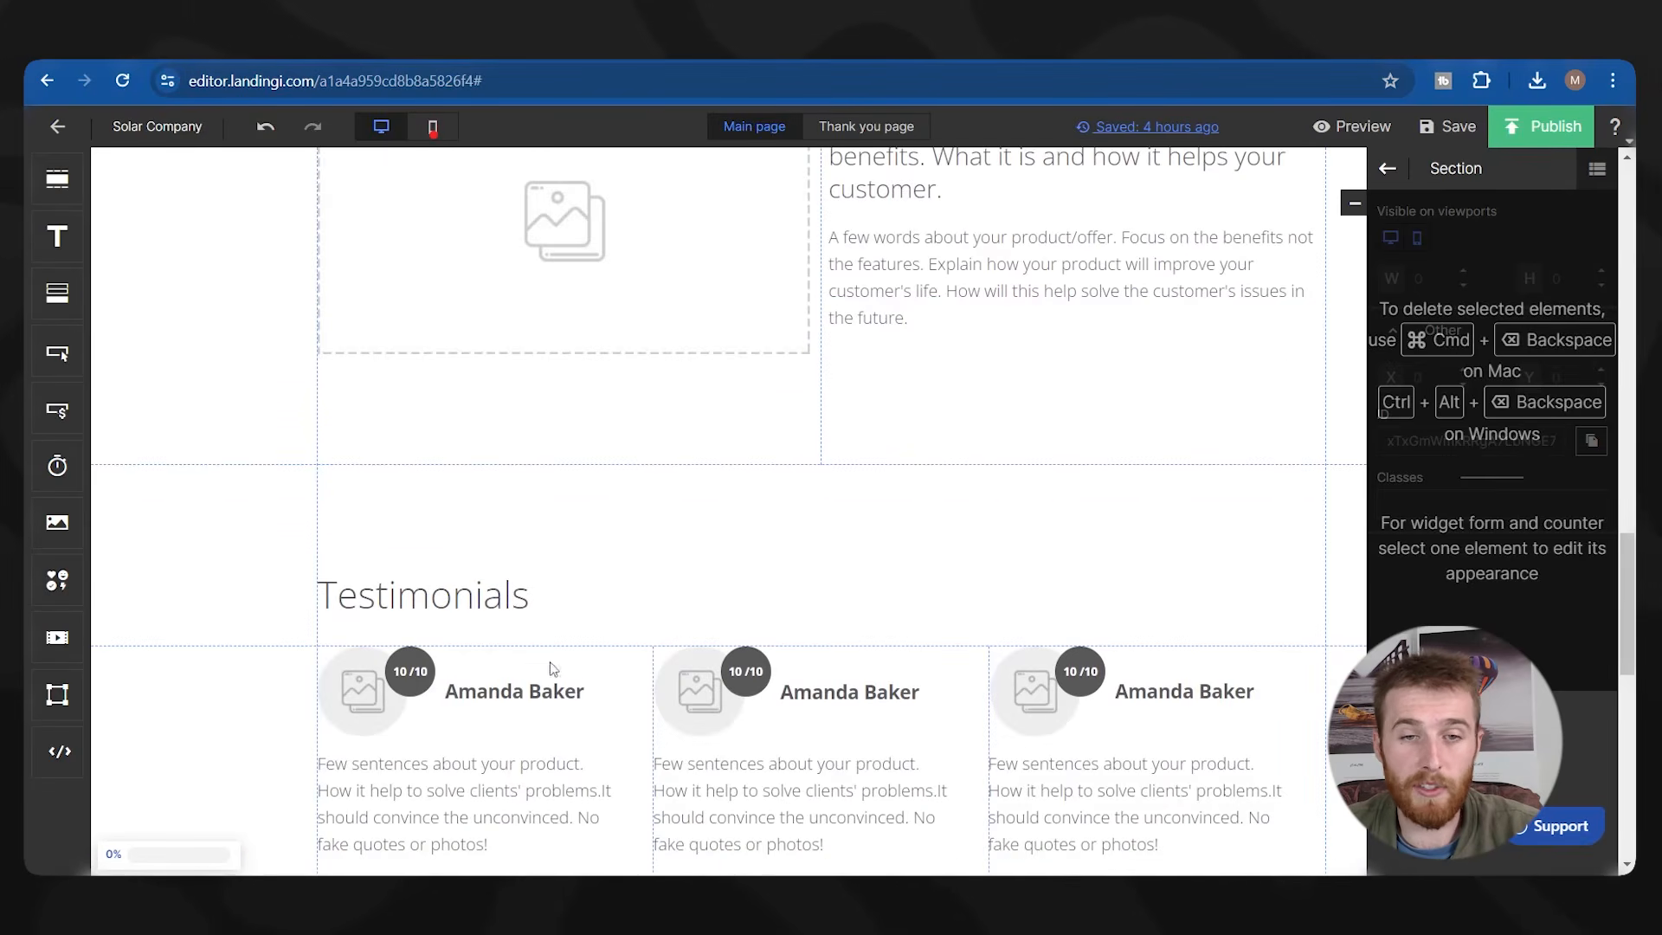
{"action": "scroll", "coordinate": [660, 518], "scroll_direction": "up", "scroll_amount": 3}
{"action": "scroll", "coordinate": [835, 563], "scroll_direction": "down", "scroll_amount": 1}
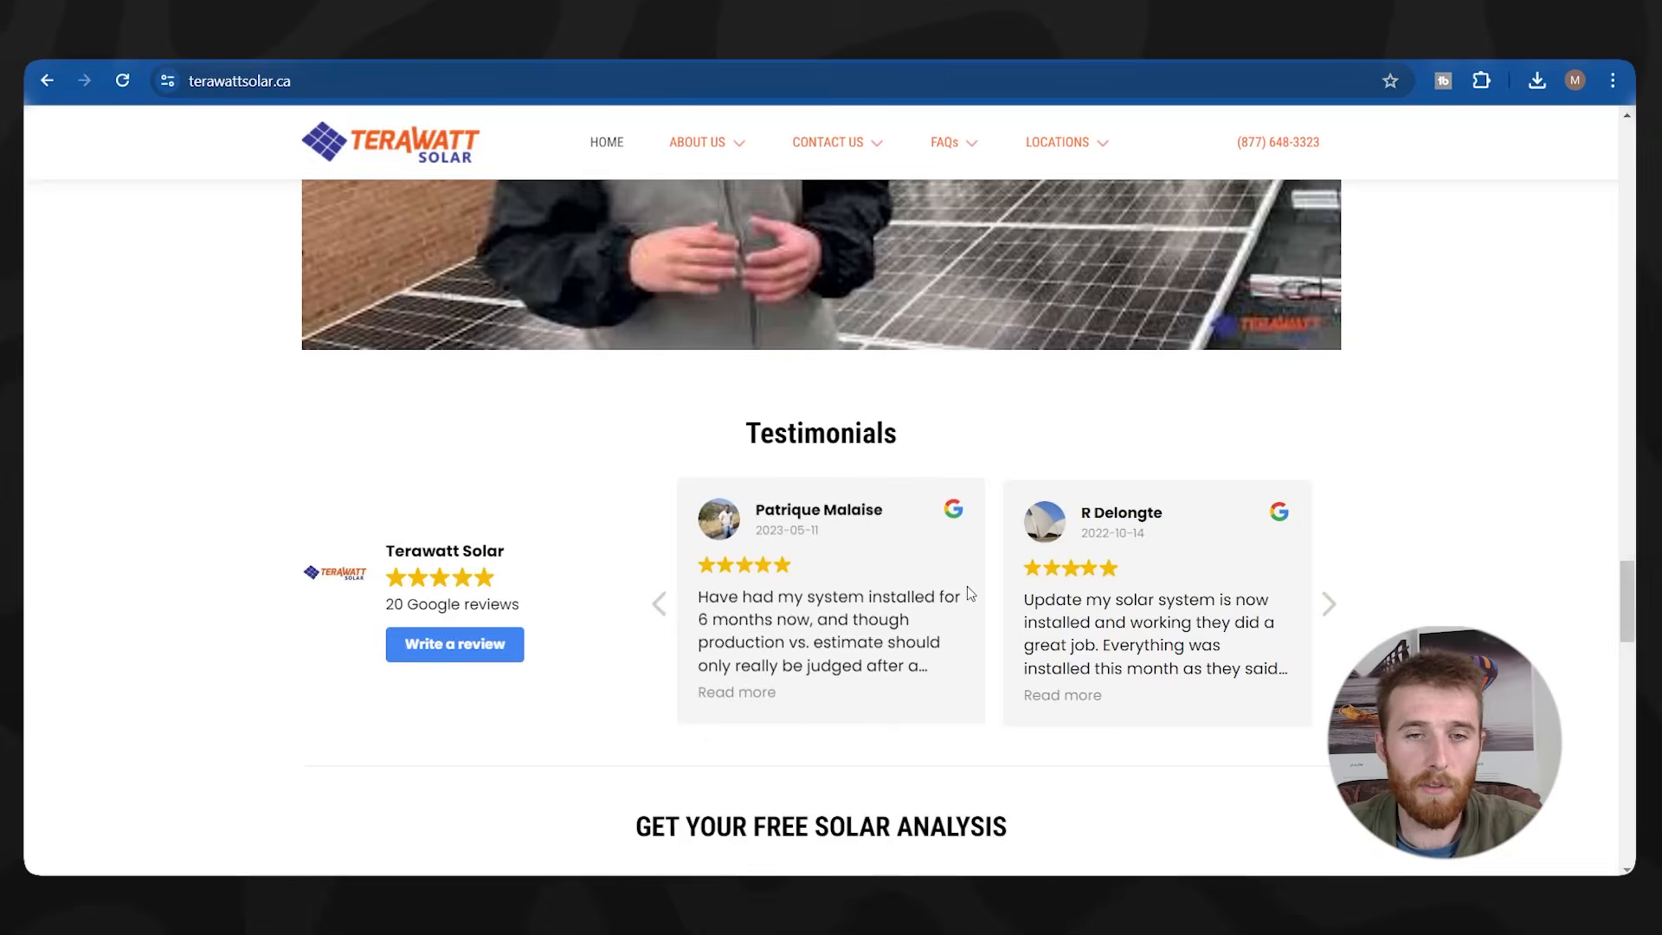
{"action": "scroll", "coordinate": [971, 584], "scroll_direction": "up", "scroll_amount": 10}
{"action": "scroll", "coordinate": [975, 582], "scroll_direction": "down", "scroll_amount": 7}
Save the Terawatt Solar people photo to the computer and open the Description image gallery.
{"action": "right_click", "coordinate": [519, 625]}
{"action": "left_click", "coordinate": [575, 443]}
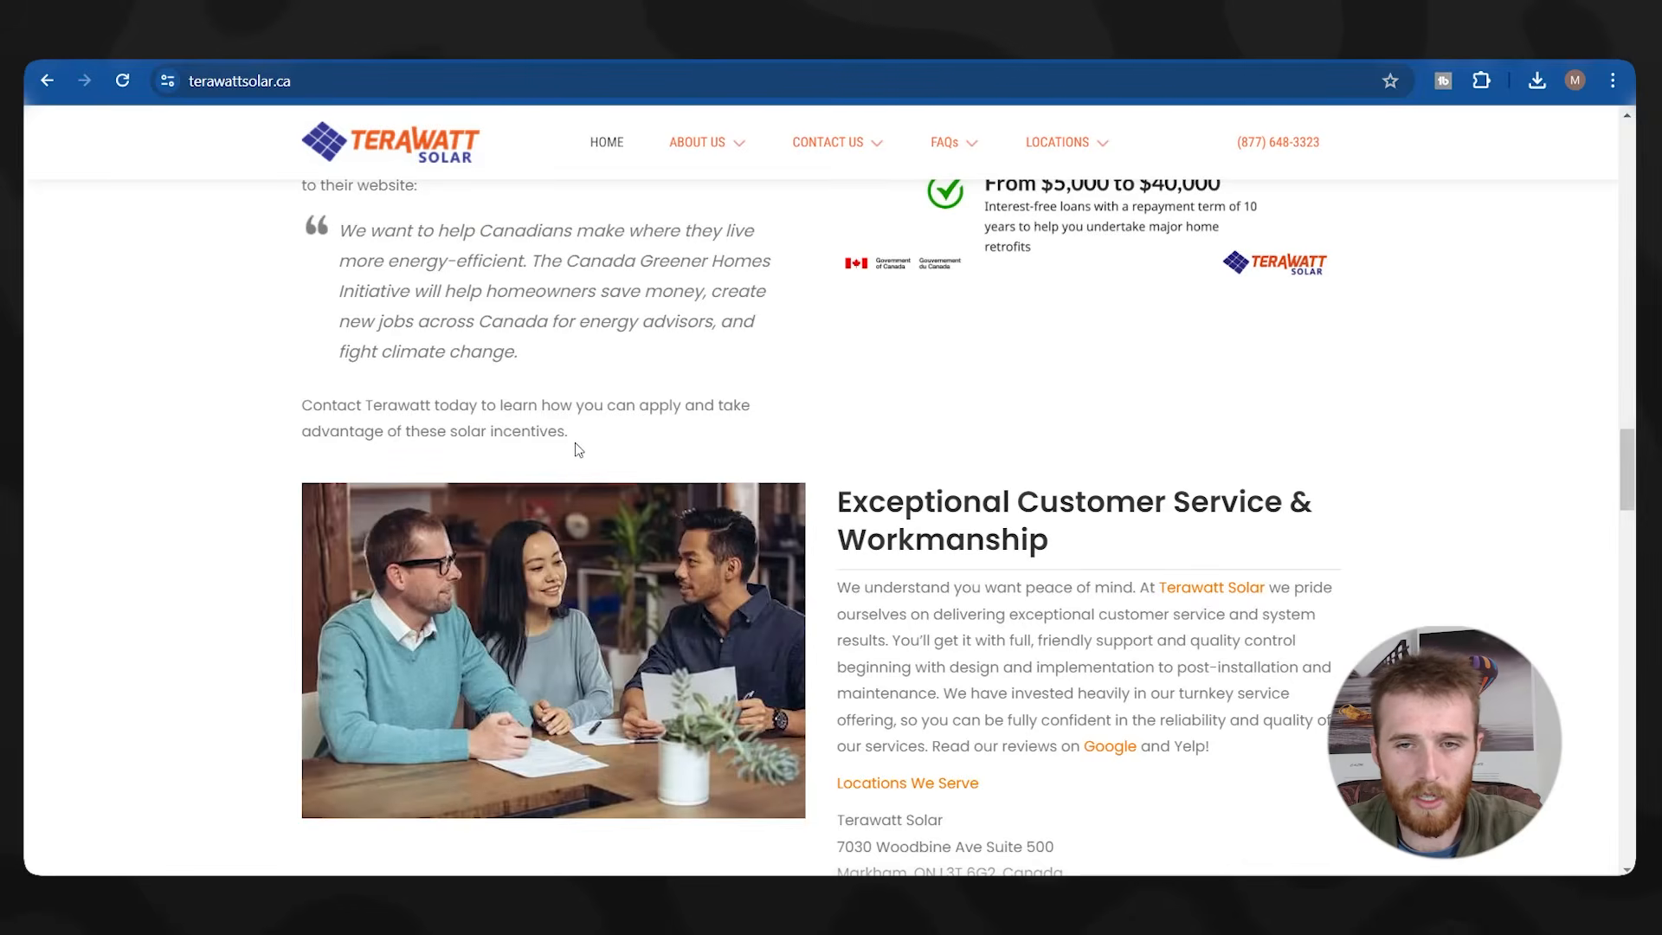
{"action": "key", "text": "Return"}
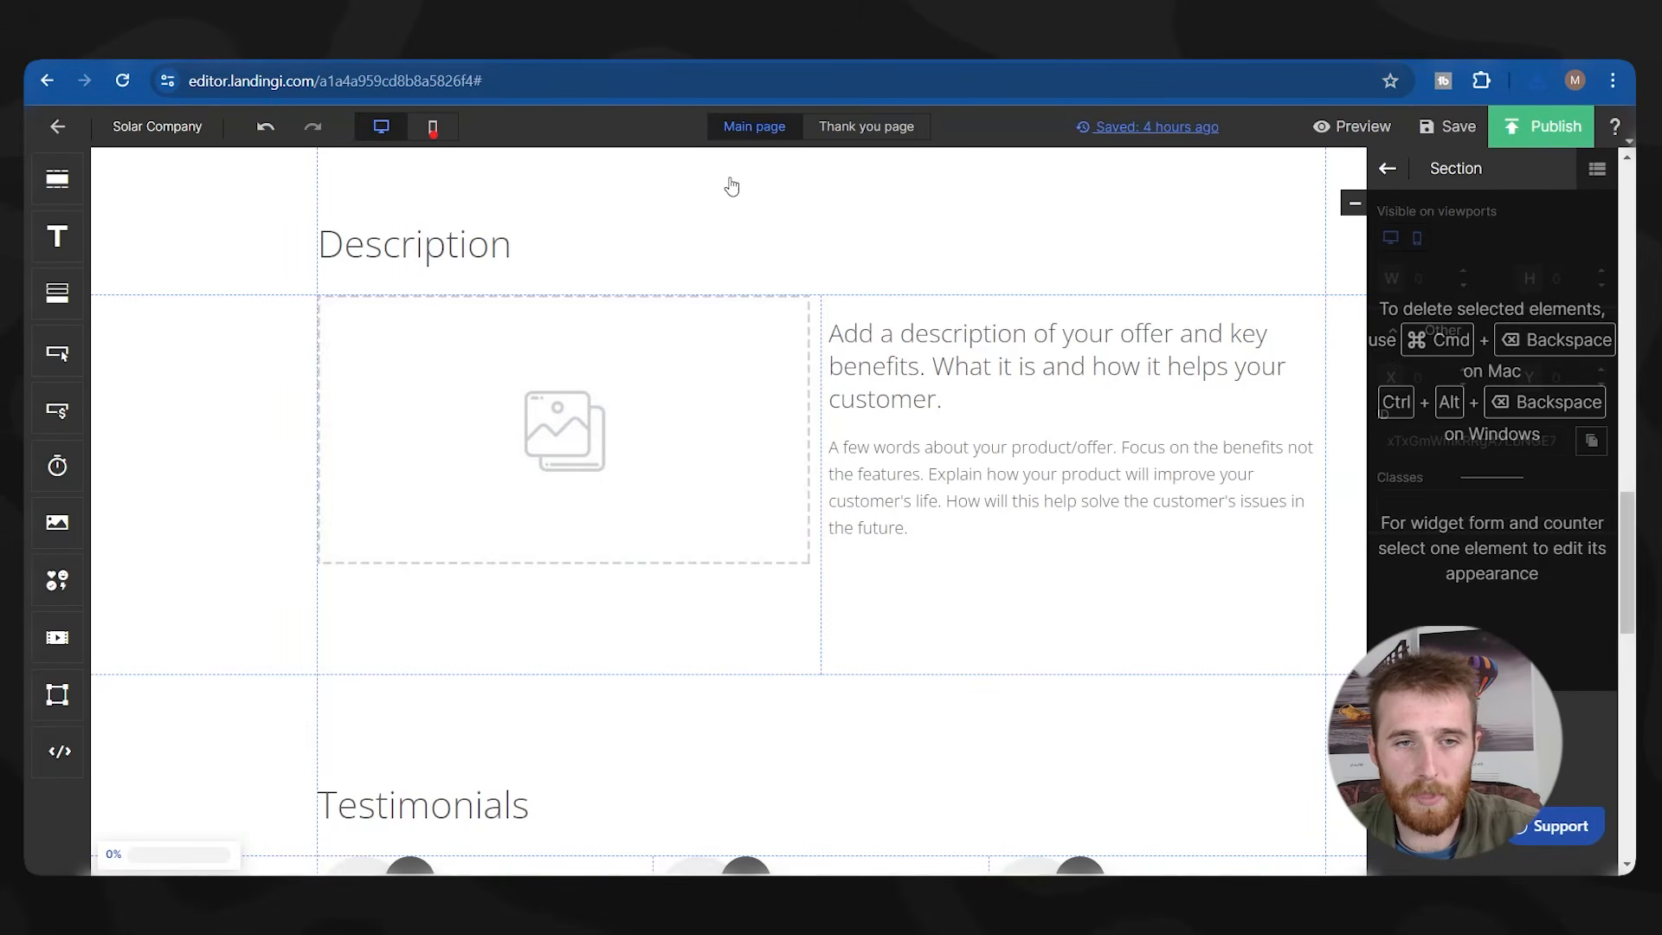
{"action": "double_click", "coordinate": [708, 449]}
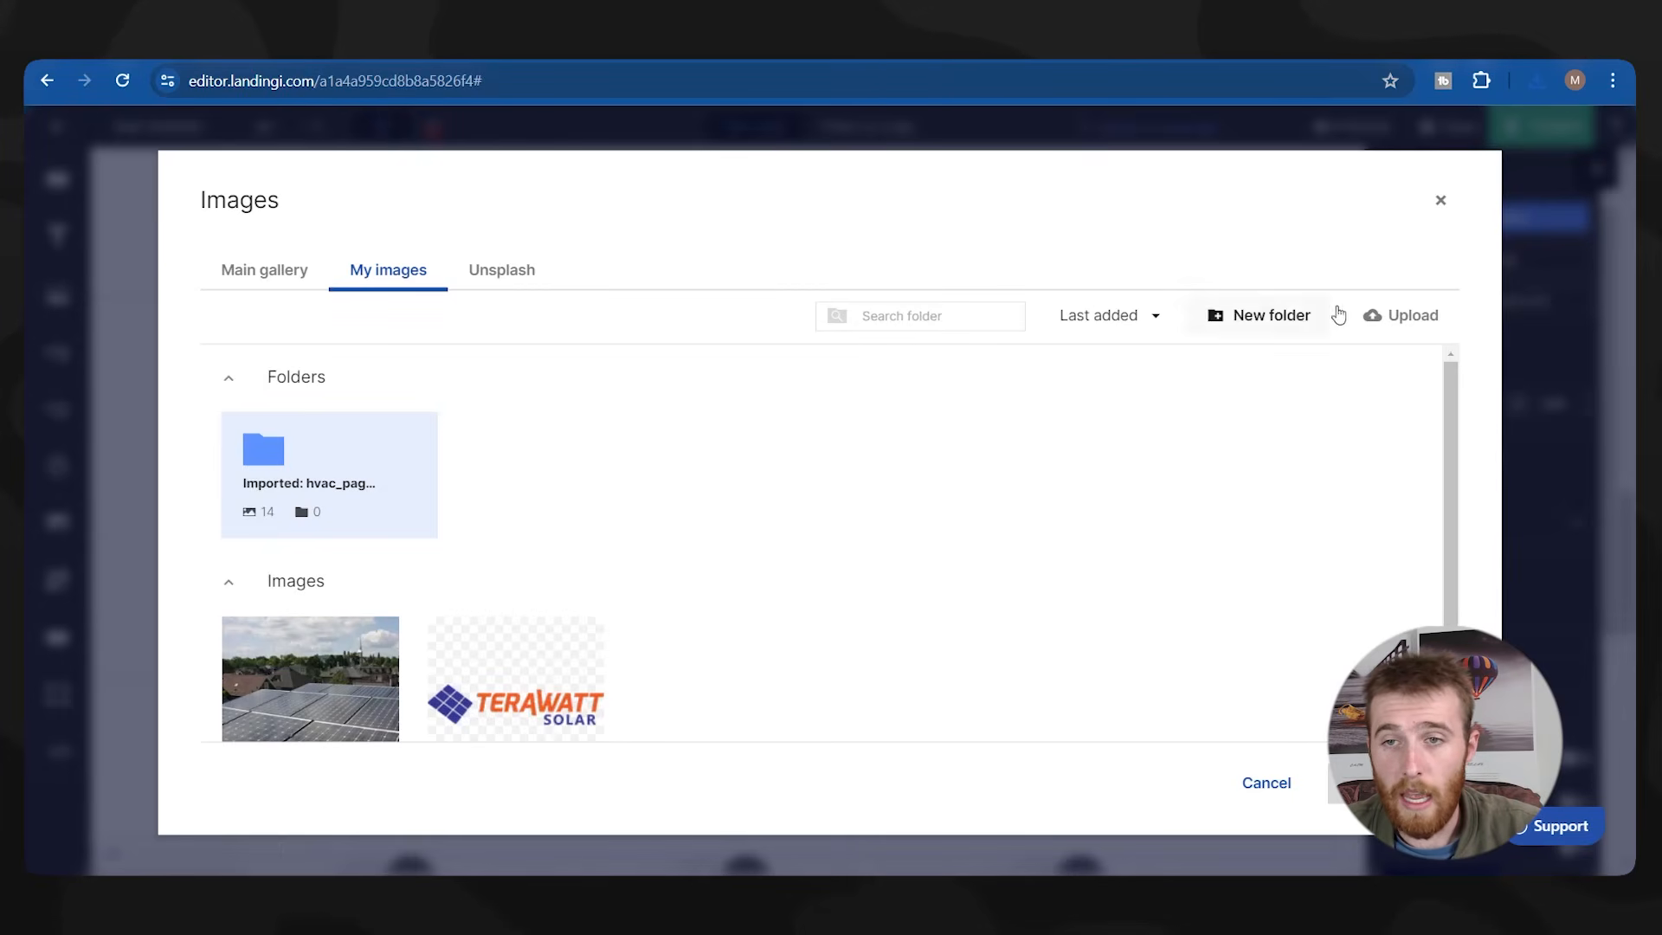
Upload tumblr_inlin.webp into the Description image slot and shift it slightly right and down.
{"action": "left_click", "coordinate": [1389, 318]}
{"action": "double_click", "coordinate": [1095, 451]}
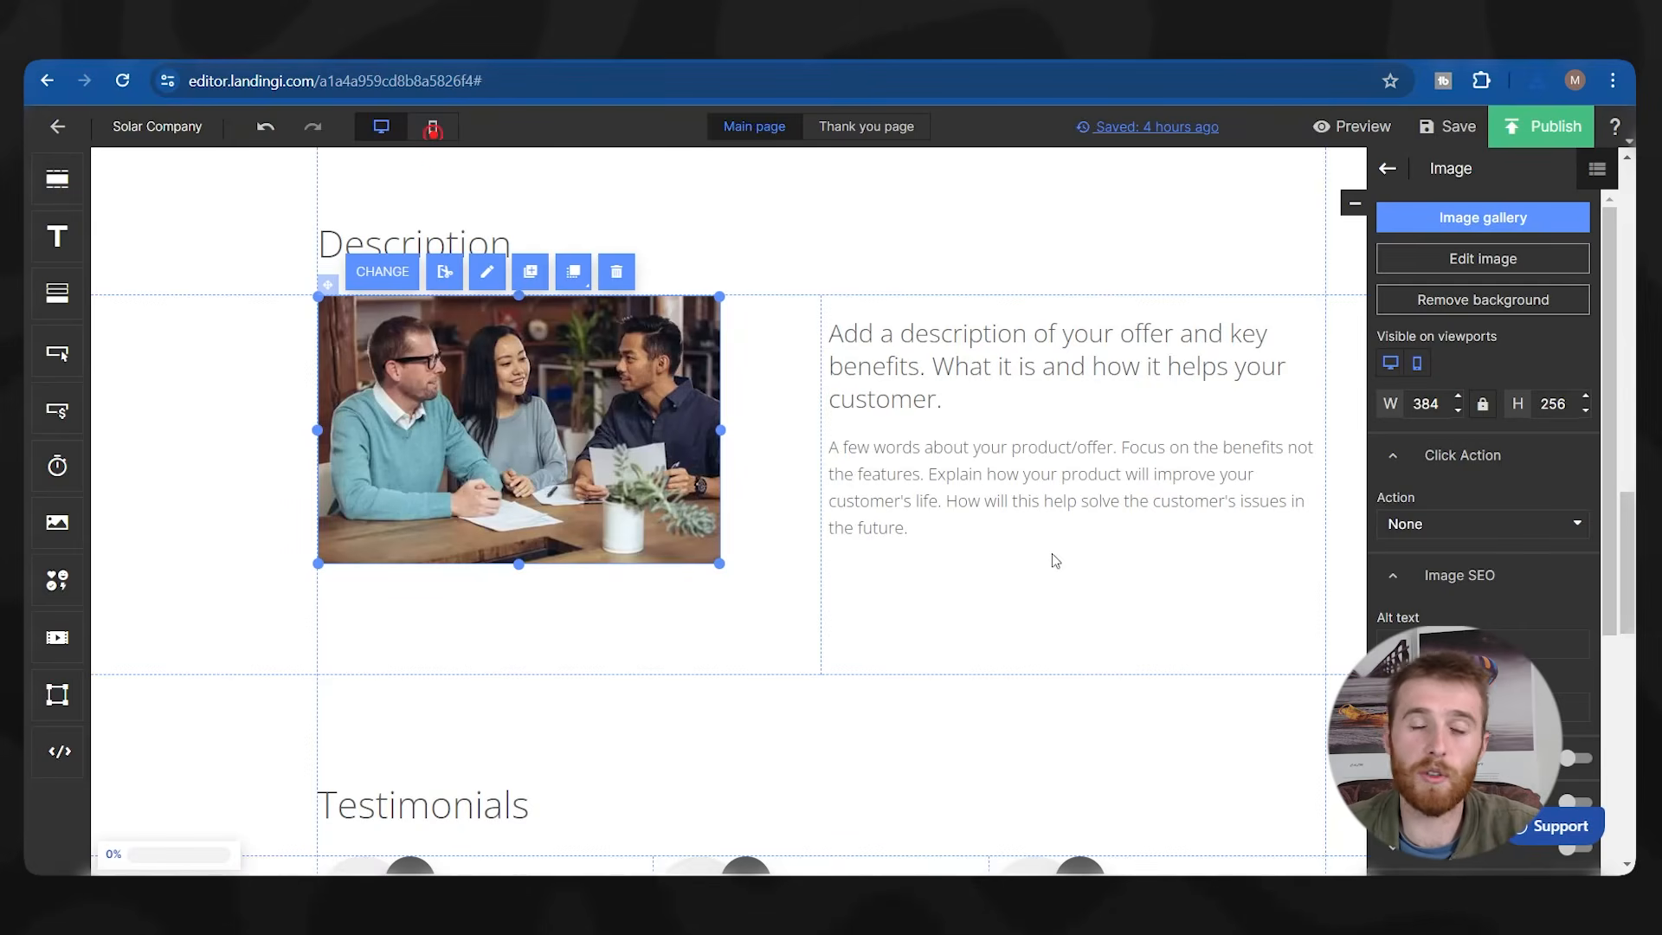
{"action": "left_click_drag", "start_coordinate": [529, 364], "coordinate": [581, 409]}
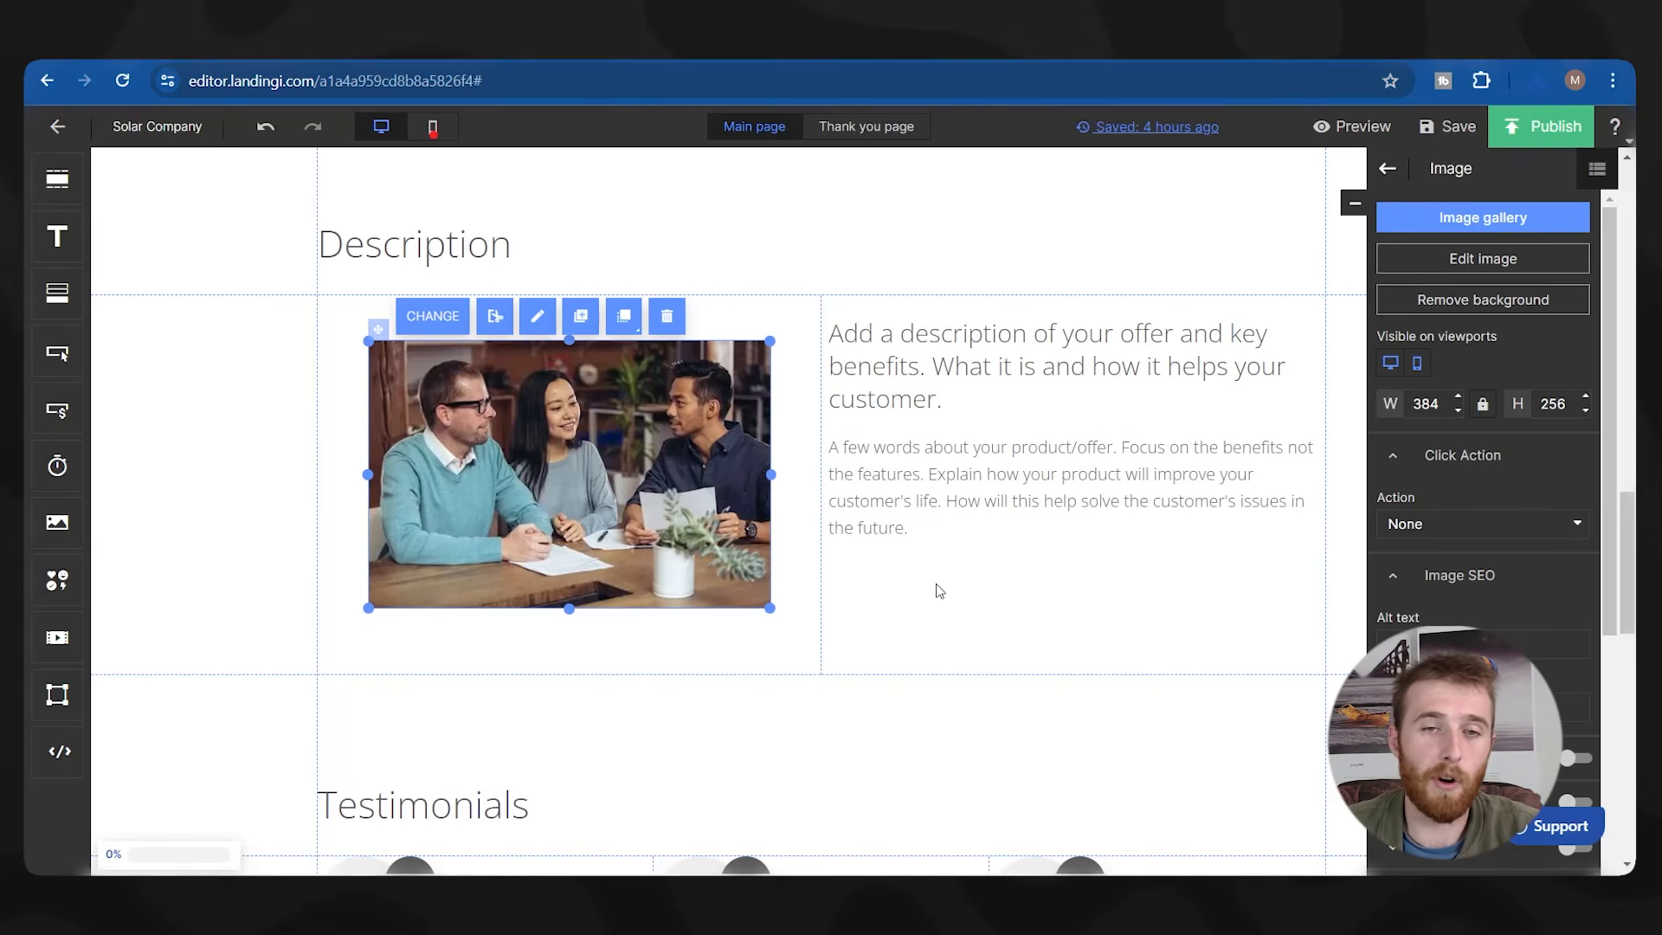
{"action": "scroll", "coordinate": [939, 591], "scroll_direction": "up", "scroll_amount": 3}
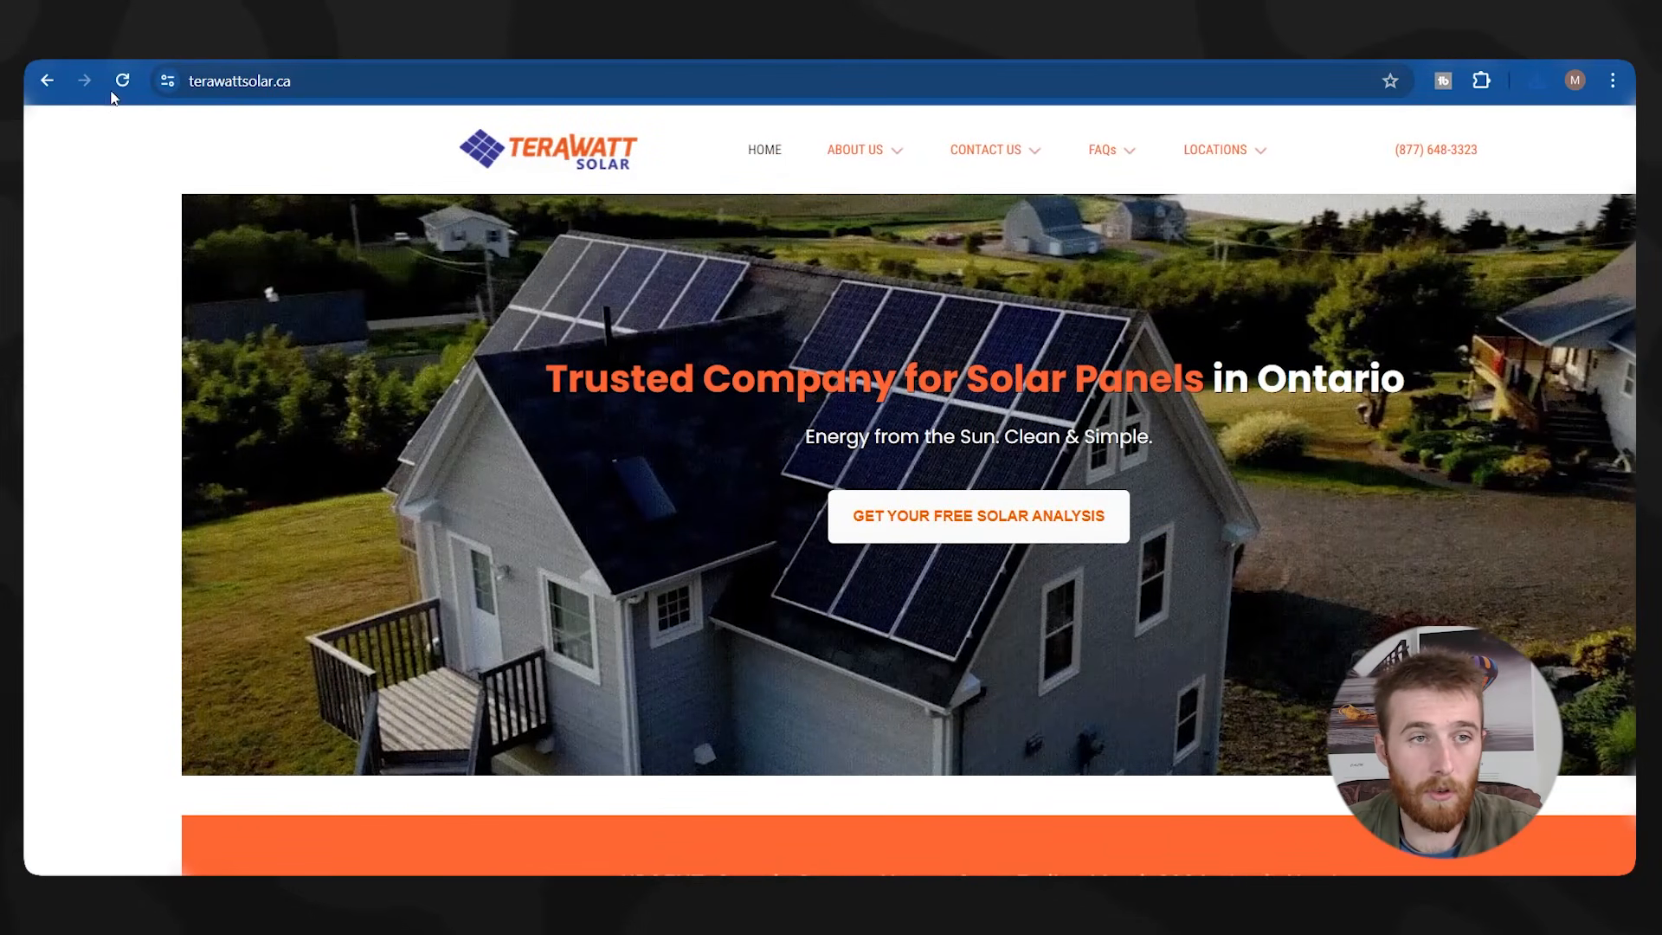
Scroll terawattsolar.ca to Exceptional Customer Service & Workmanship, then return to the Landingi editor.
{"action": "scroll", "coordinate": [853, 397], "scroll_direction": "down", "scroll_amount": 12}
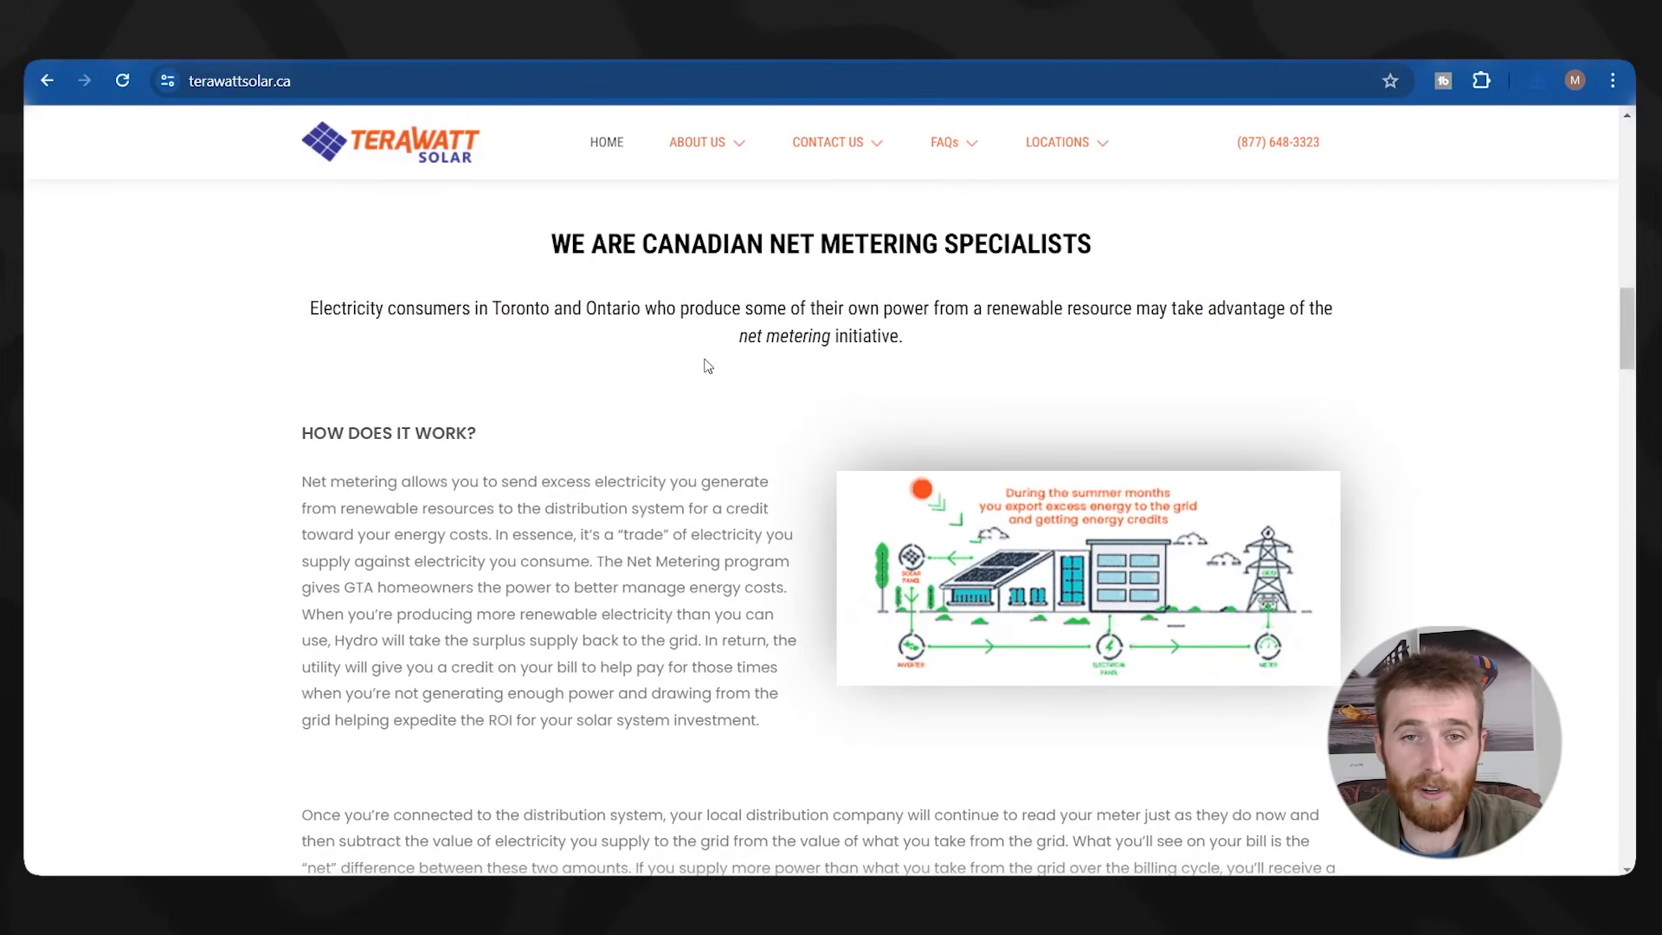
{"action": "scroll", "coordinate": [486, 335], "scroll_direction": "down", "scroll_amount": 6}
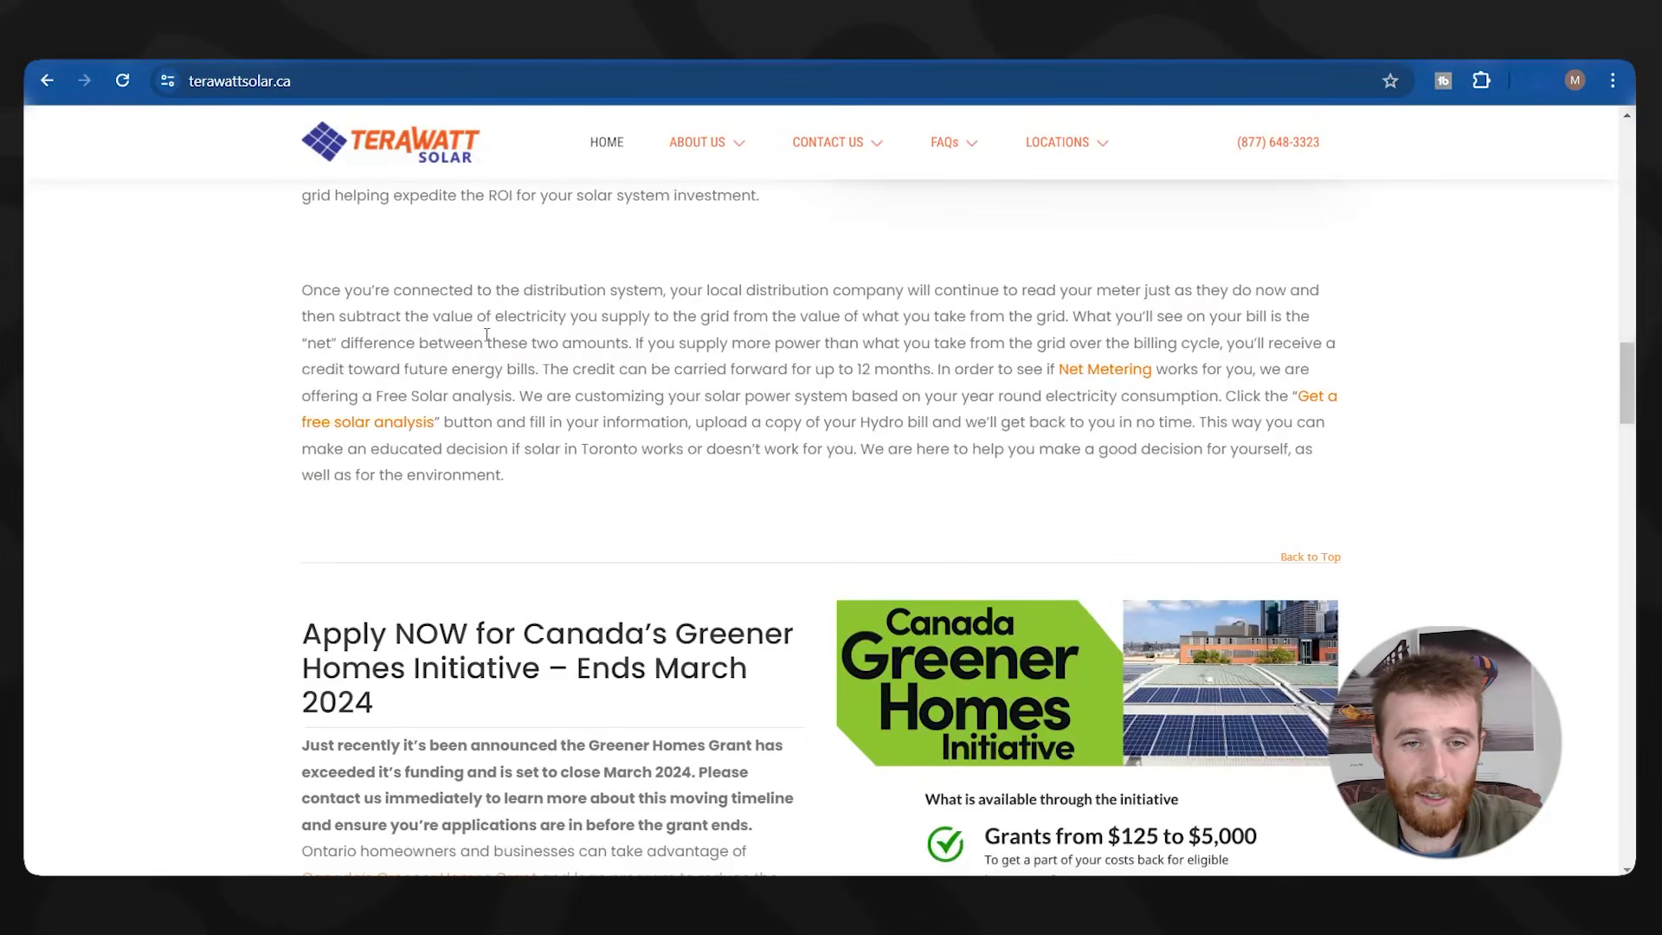
{"action": "scroll", "coordinate": [486, 335], "scroll_direction": "down", "scroll_amount": 12}
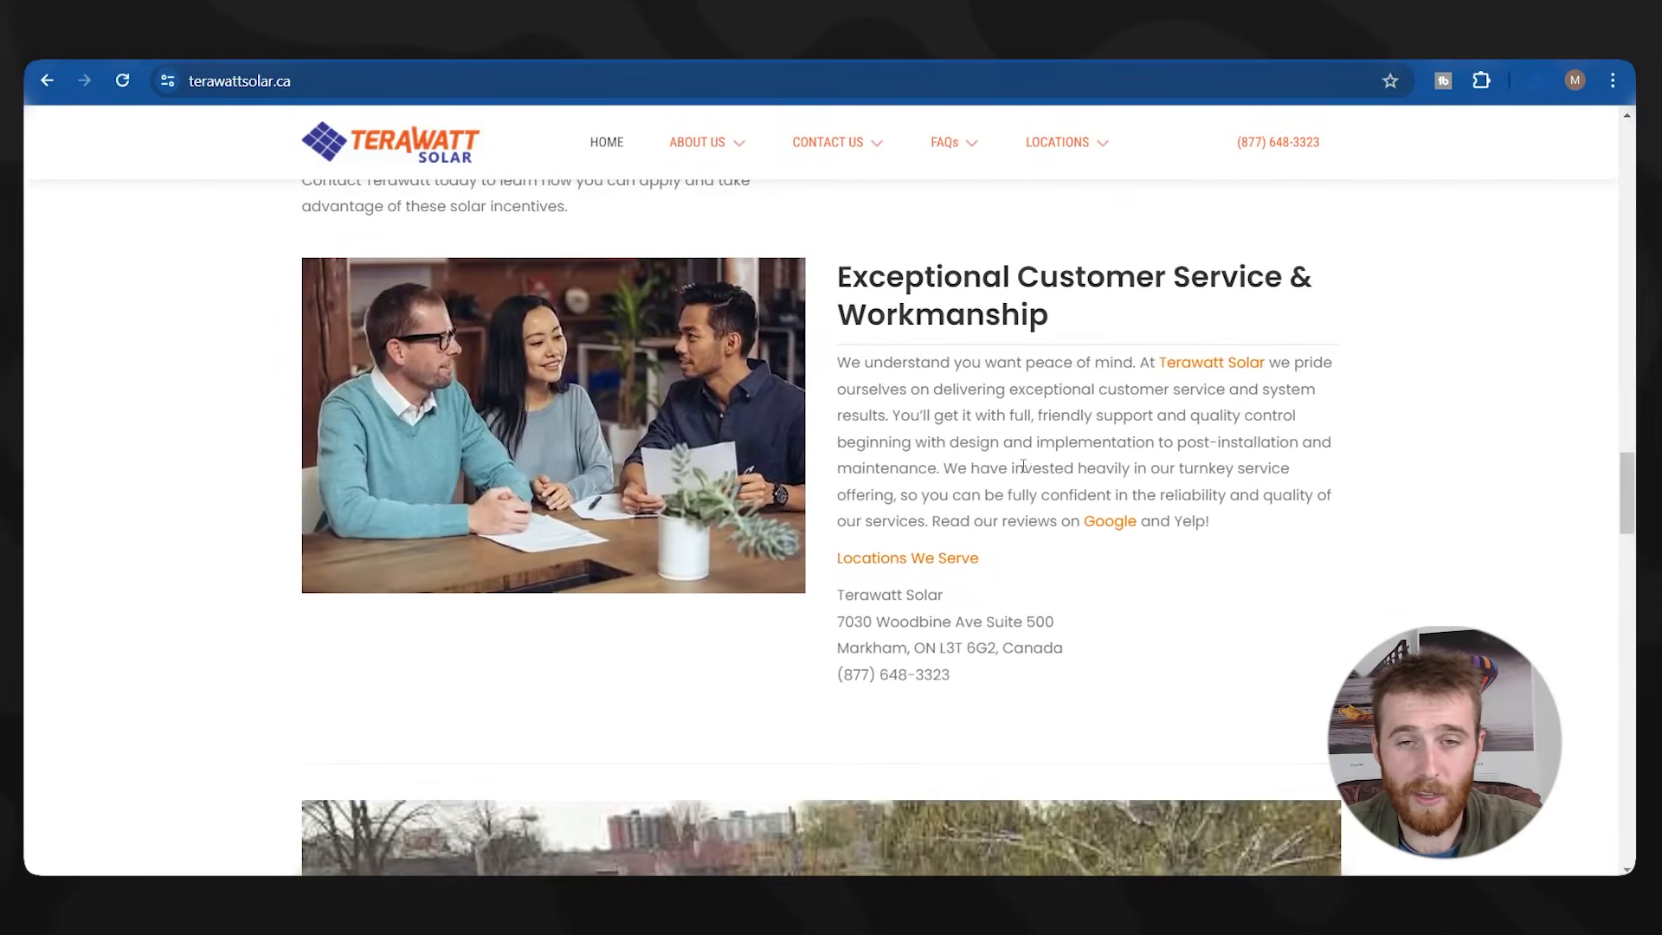
{"action": "mouse_move", "coordinate": [669, 121]}
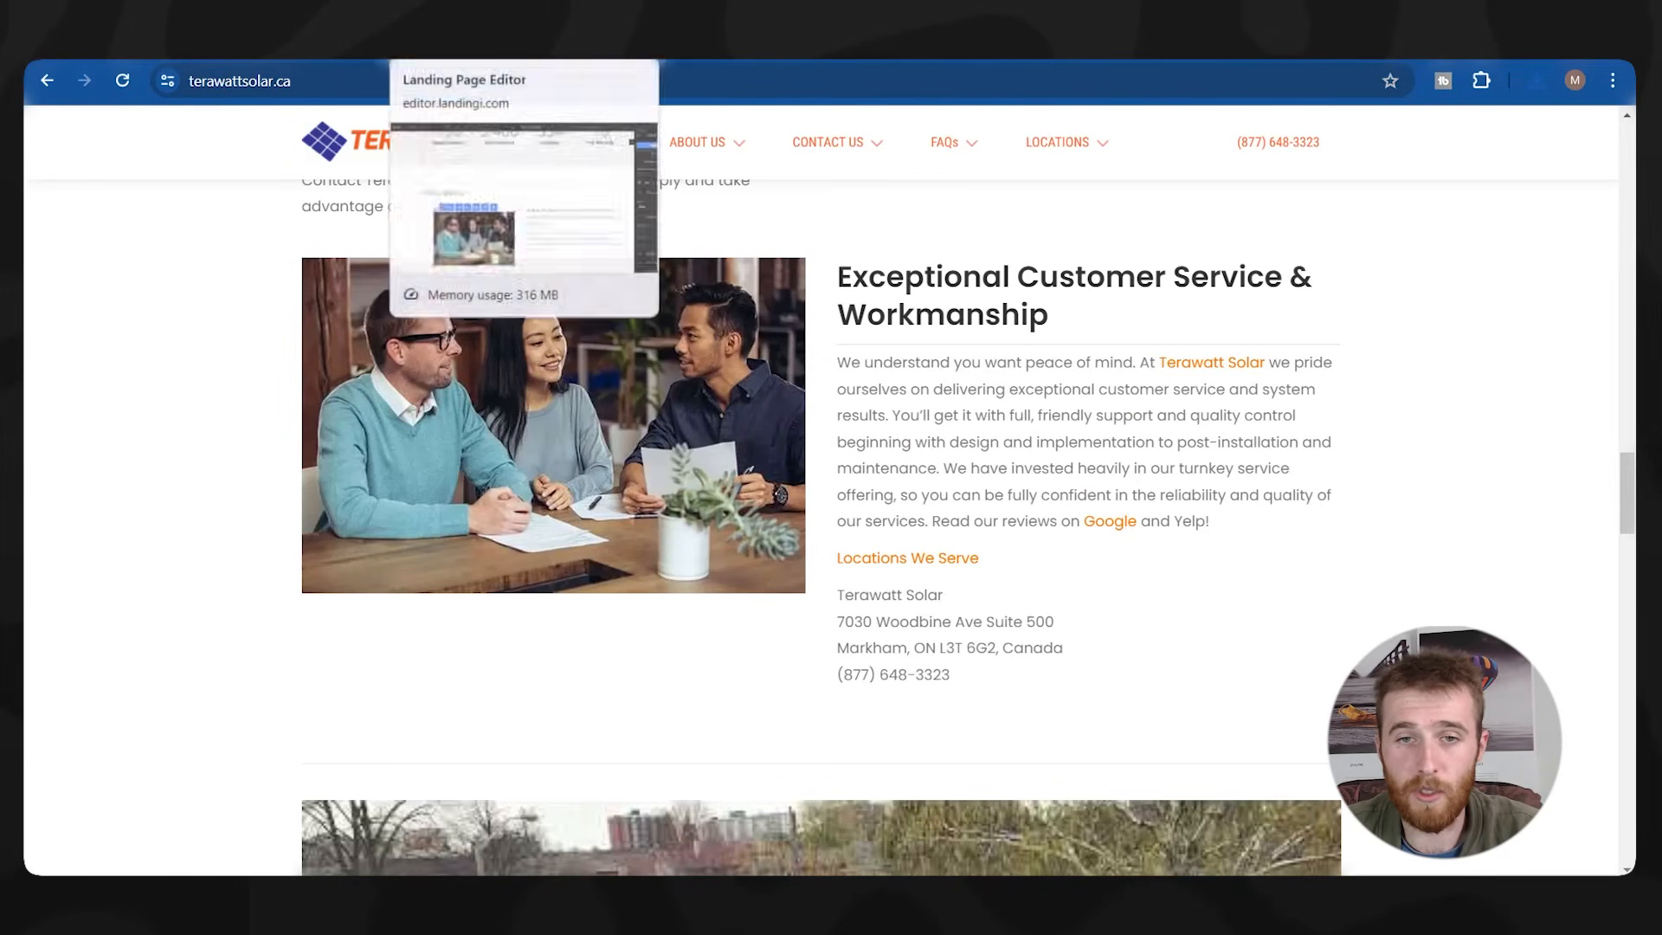
{"action": "left_click", "coordinate": [450, 42]}
Retitle the Description heading 'Exceptional Customer Service & Workmanship'.
{"action": "double_click", "coordinate": [960, 583]}
{"action": "key", "text": "BackSpace"}
{"action": "type", "text": "Exceptional Customer Service A"}
{"action": "key", "text": "BackSpace"}
{"action": "type", "text": "& Workmanship"}
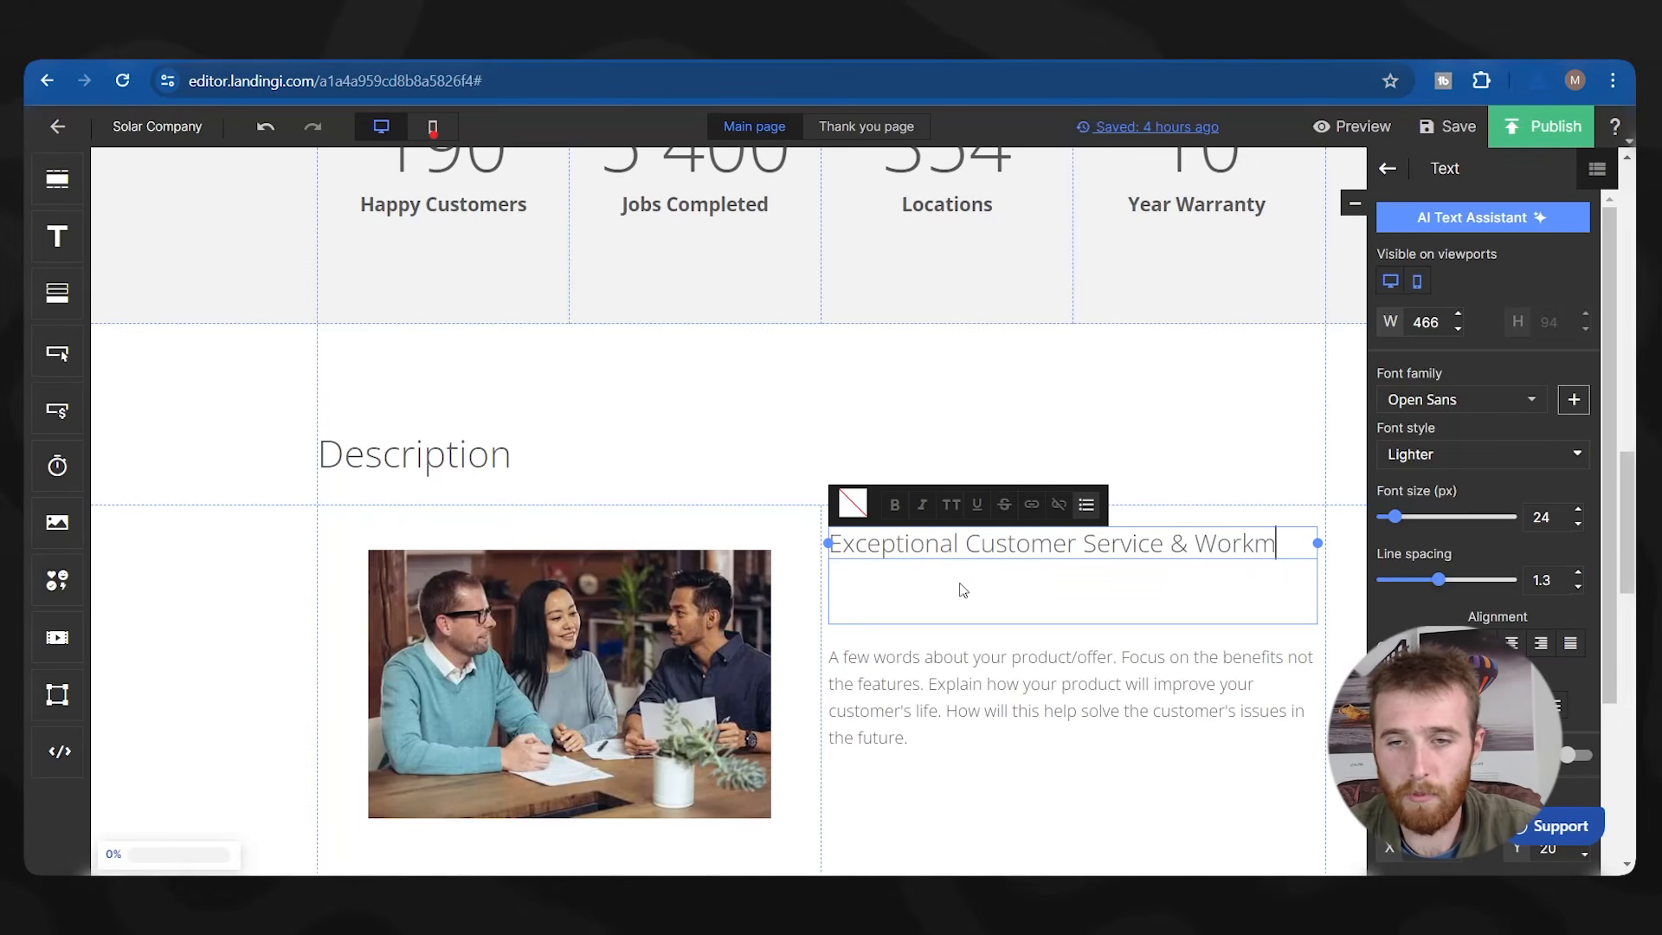
Select and clear the placeholder paragraph below the new heading.
{"action": "left_click", "coordinate": [984, 664]}
{"action": "left_click", "coordinate": [984, 664]}
{"action": "scroll", "coordinate": [984, 657], "scroll_direction": "down", "scroll_amount": 1}
{"action": "left_click_drag", "start_coordinate": [957, 606], "coordinate": [842, 554]}
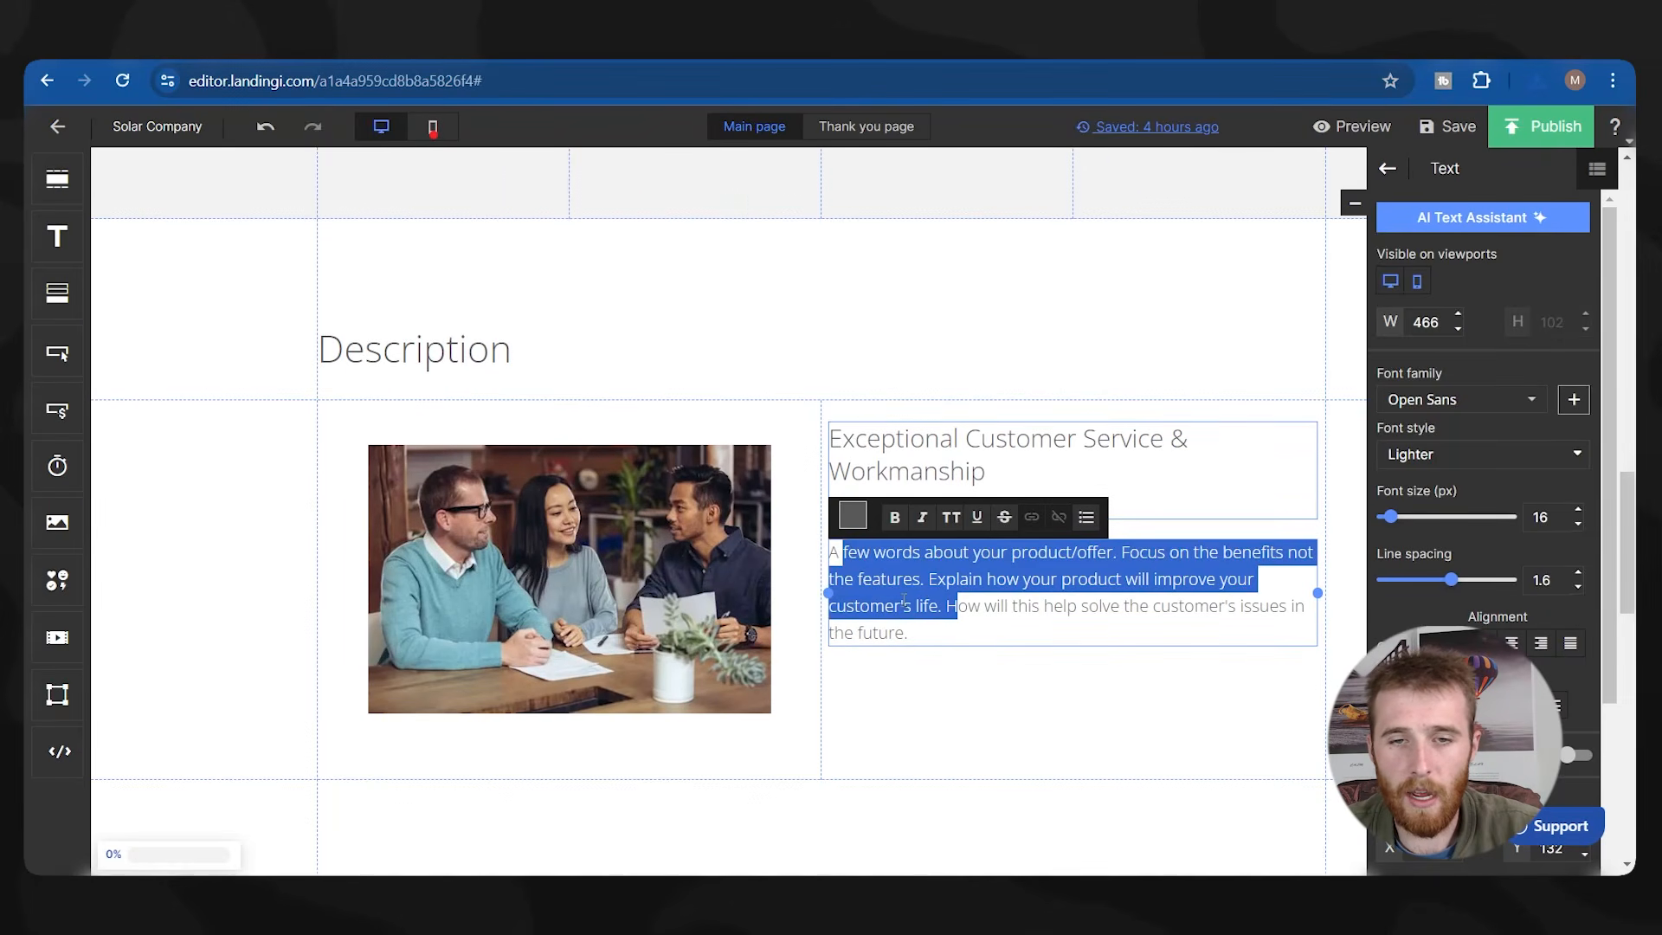
{"action": "left_click", "coordinate": [928, 633]}
{"action": "left_click_drag", "start_coordinate": [938, 643], "coordinate": [844, 554]}
{"action": "key", "text": "BackSpace"}
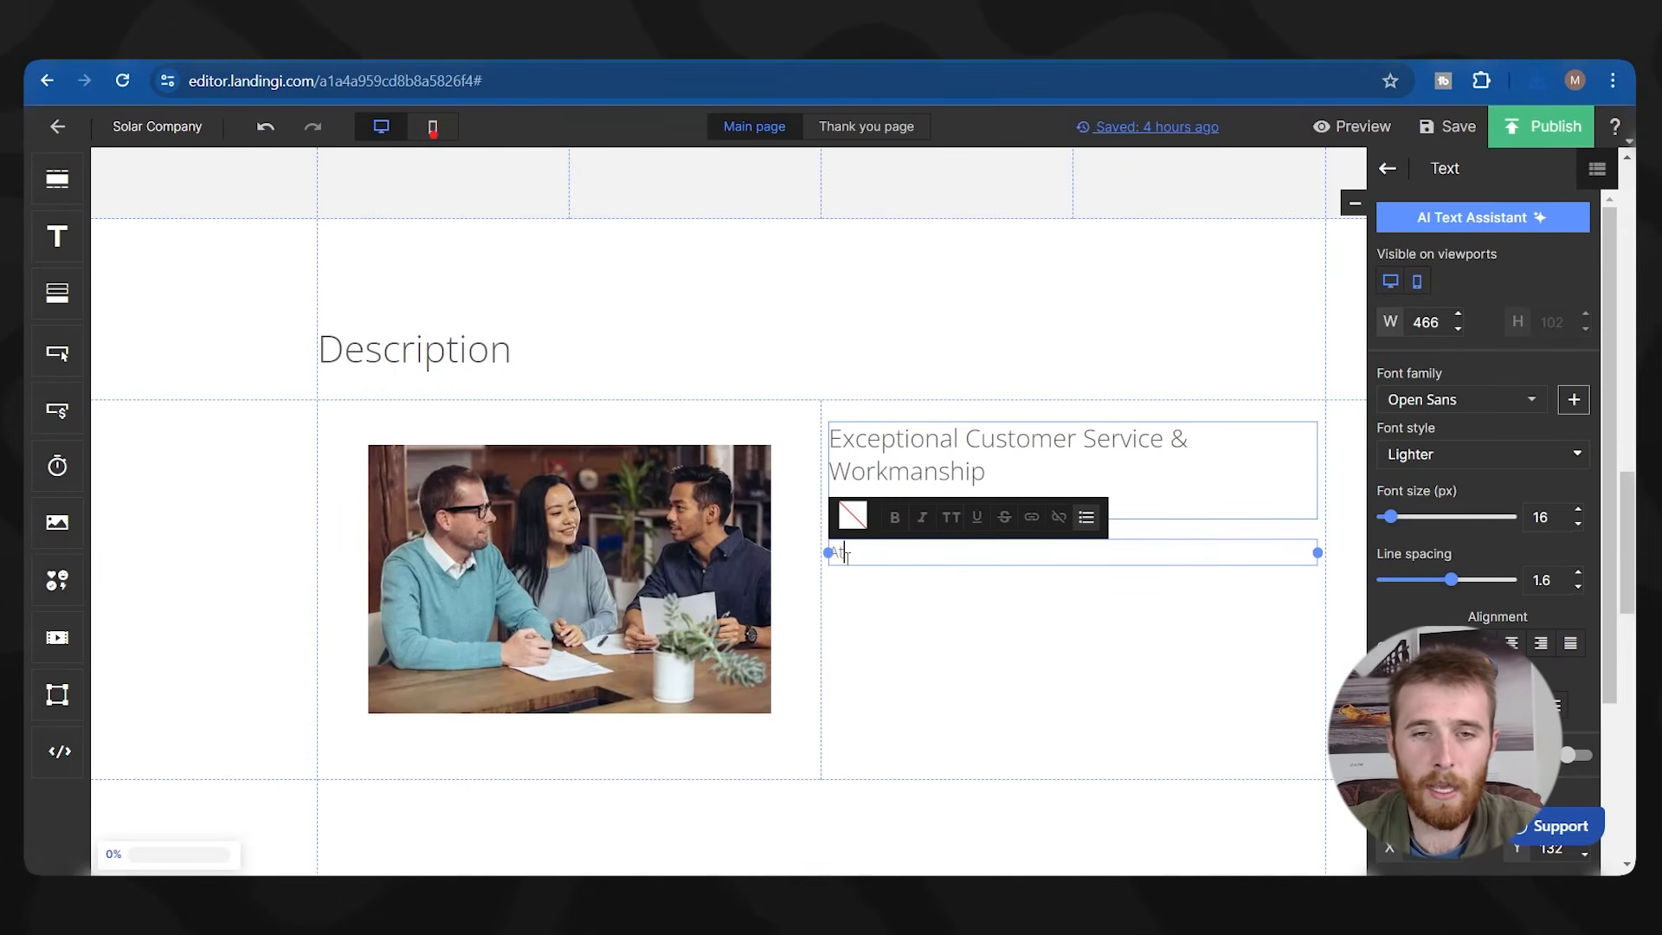
Write the paragraph about XYZ company's high-quality solar installation, correcting 'delviering' to 'delivering'.
{"action": "type", "text": "t XYZ compan"}
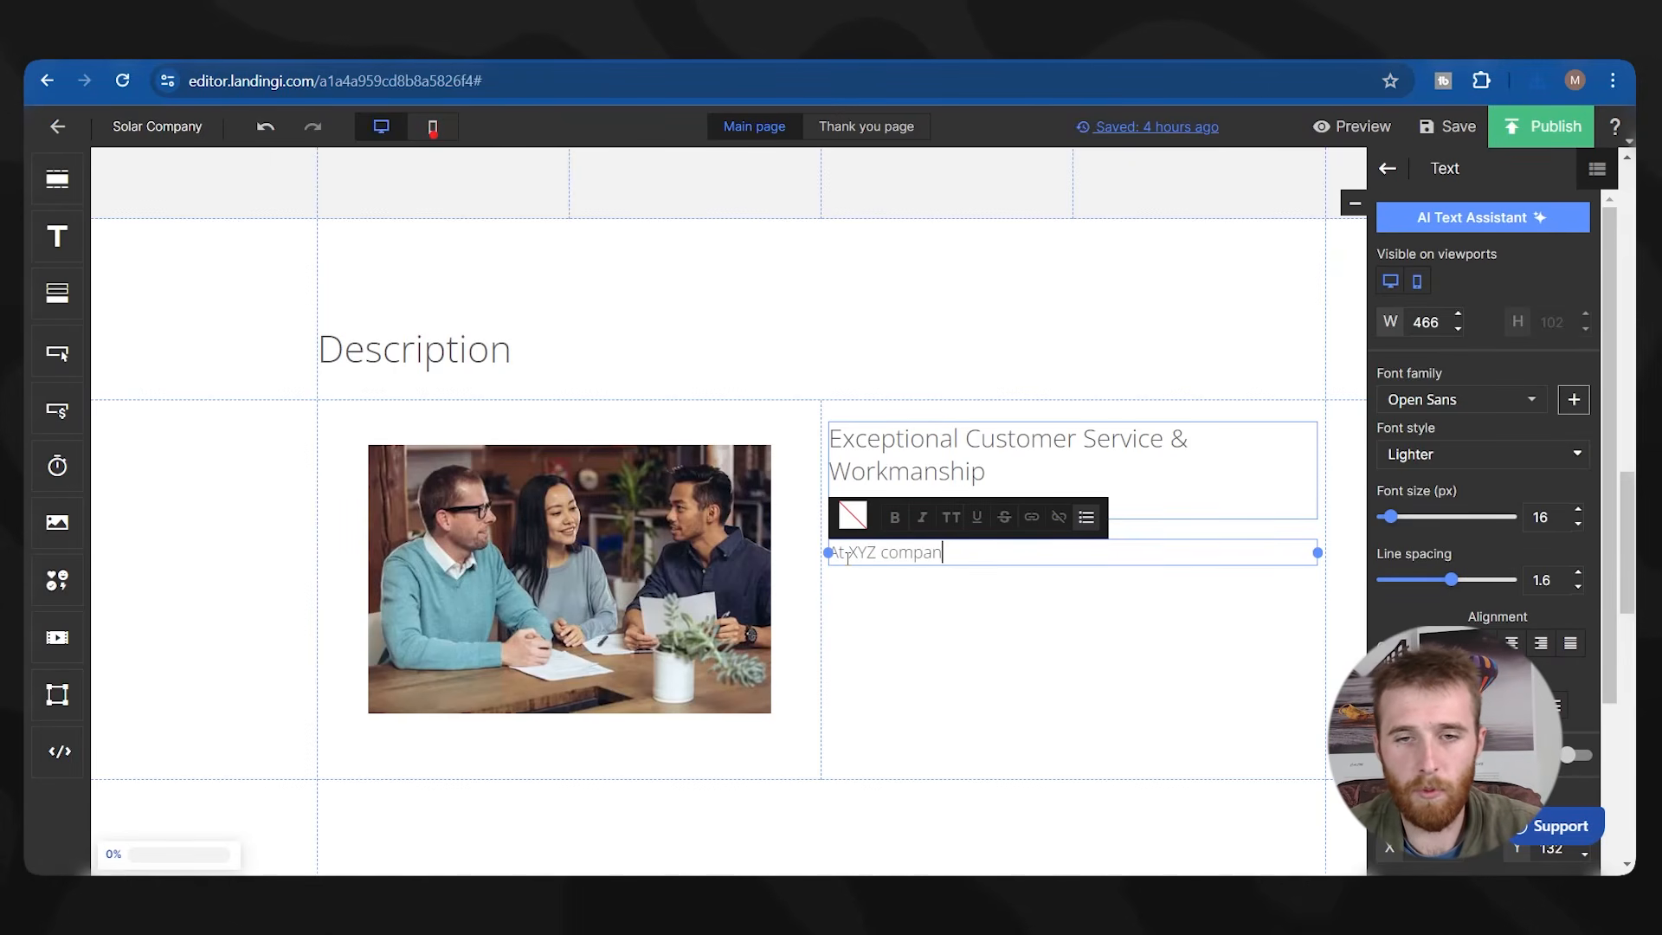
{"action": "type", "text": "y we are leaders in soal"}
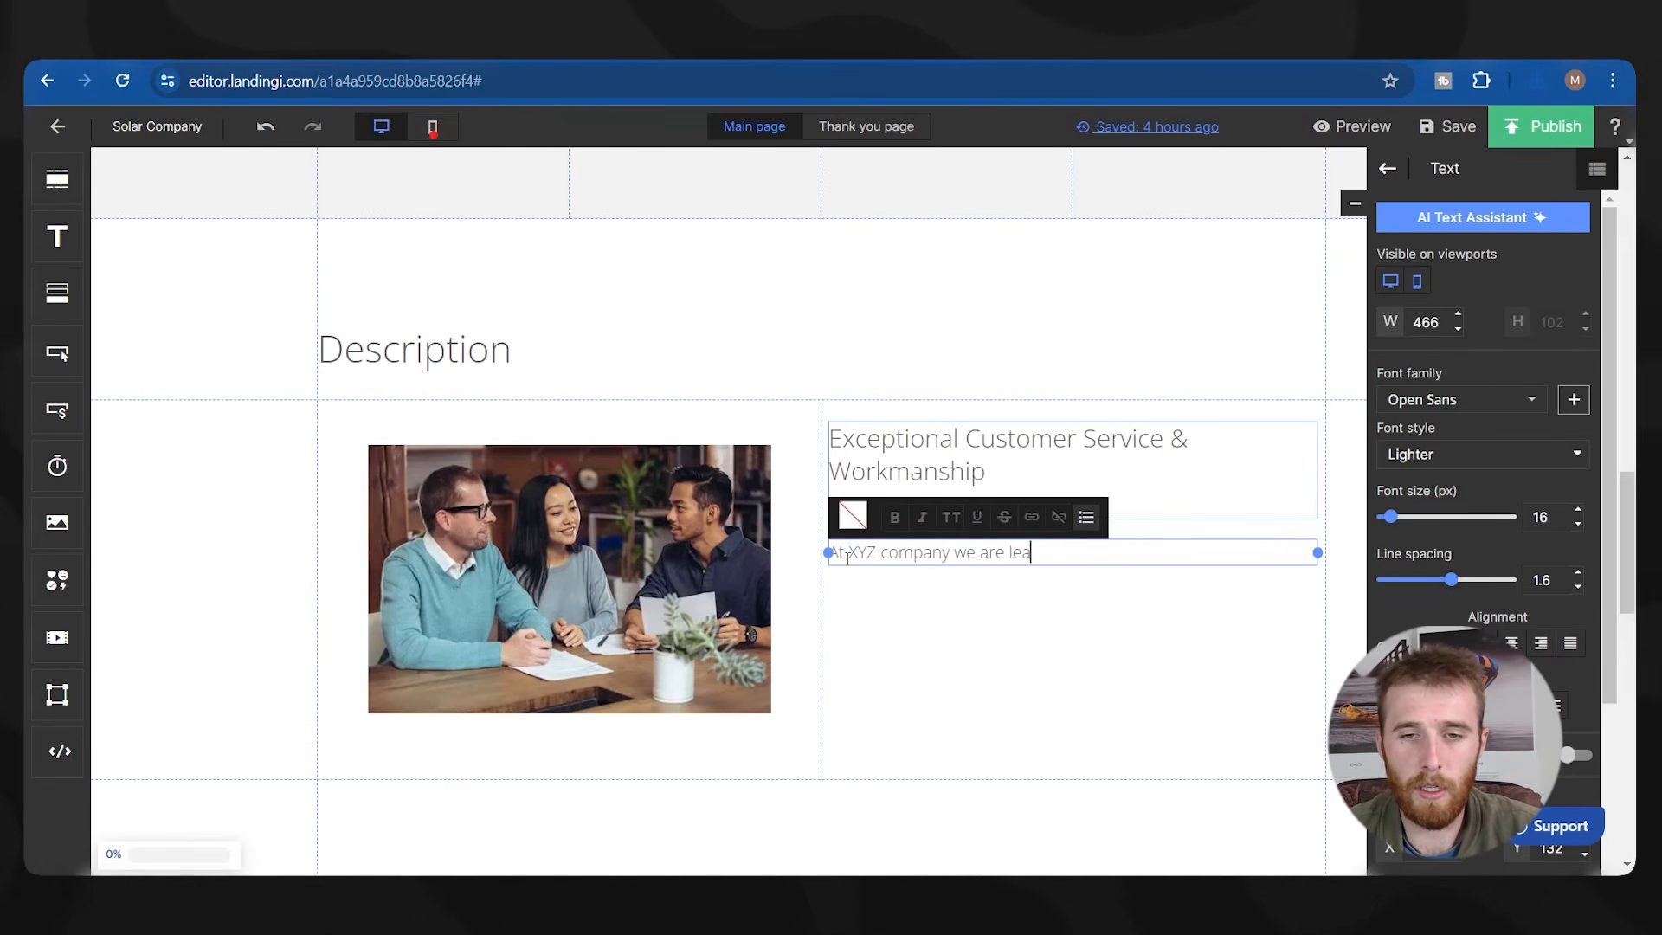
{"action": "key", "text": "BackSpace"}
{"action": "key", "text": "BackSpace"}
{"action": "type", "text": "lar ins"}
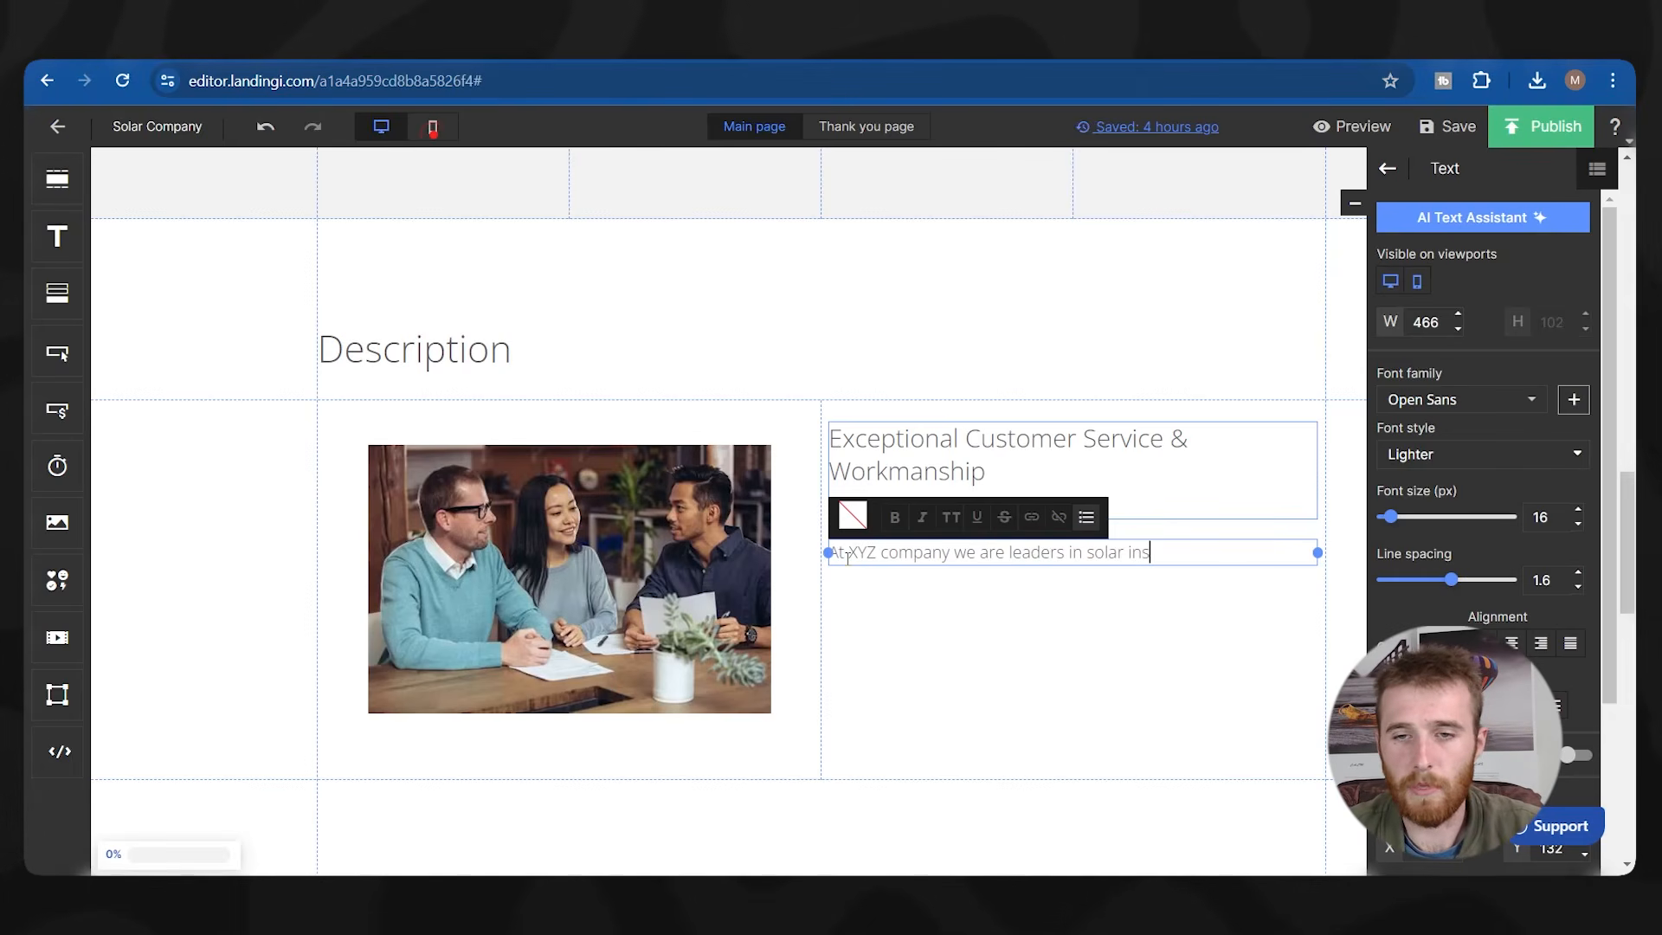
{"action": "type", "text": "tallation  we pride ourselves on "}
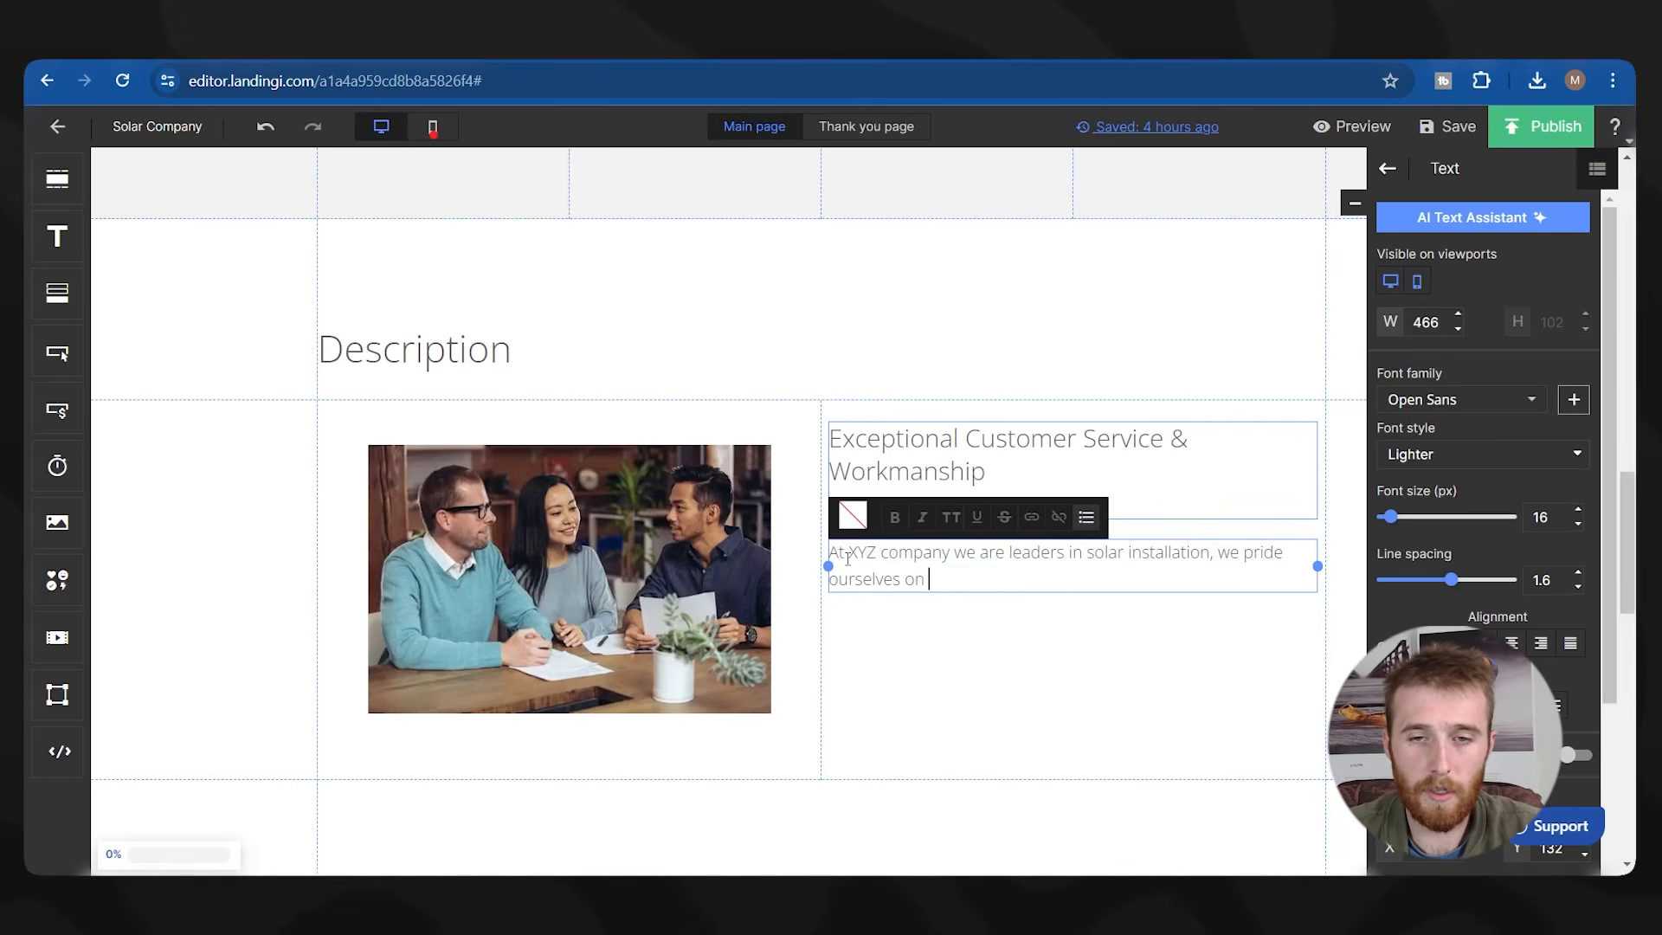
{"action": "type", "text": "delviering the highest quailit"}
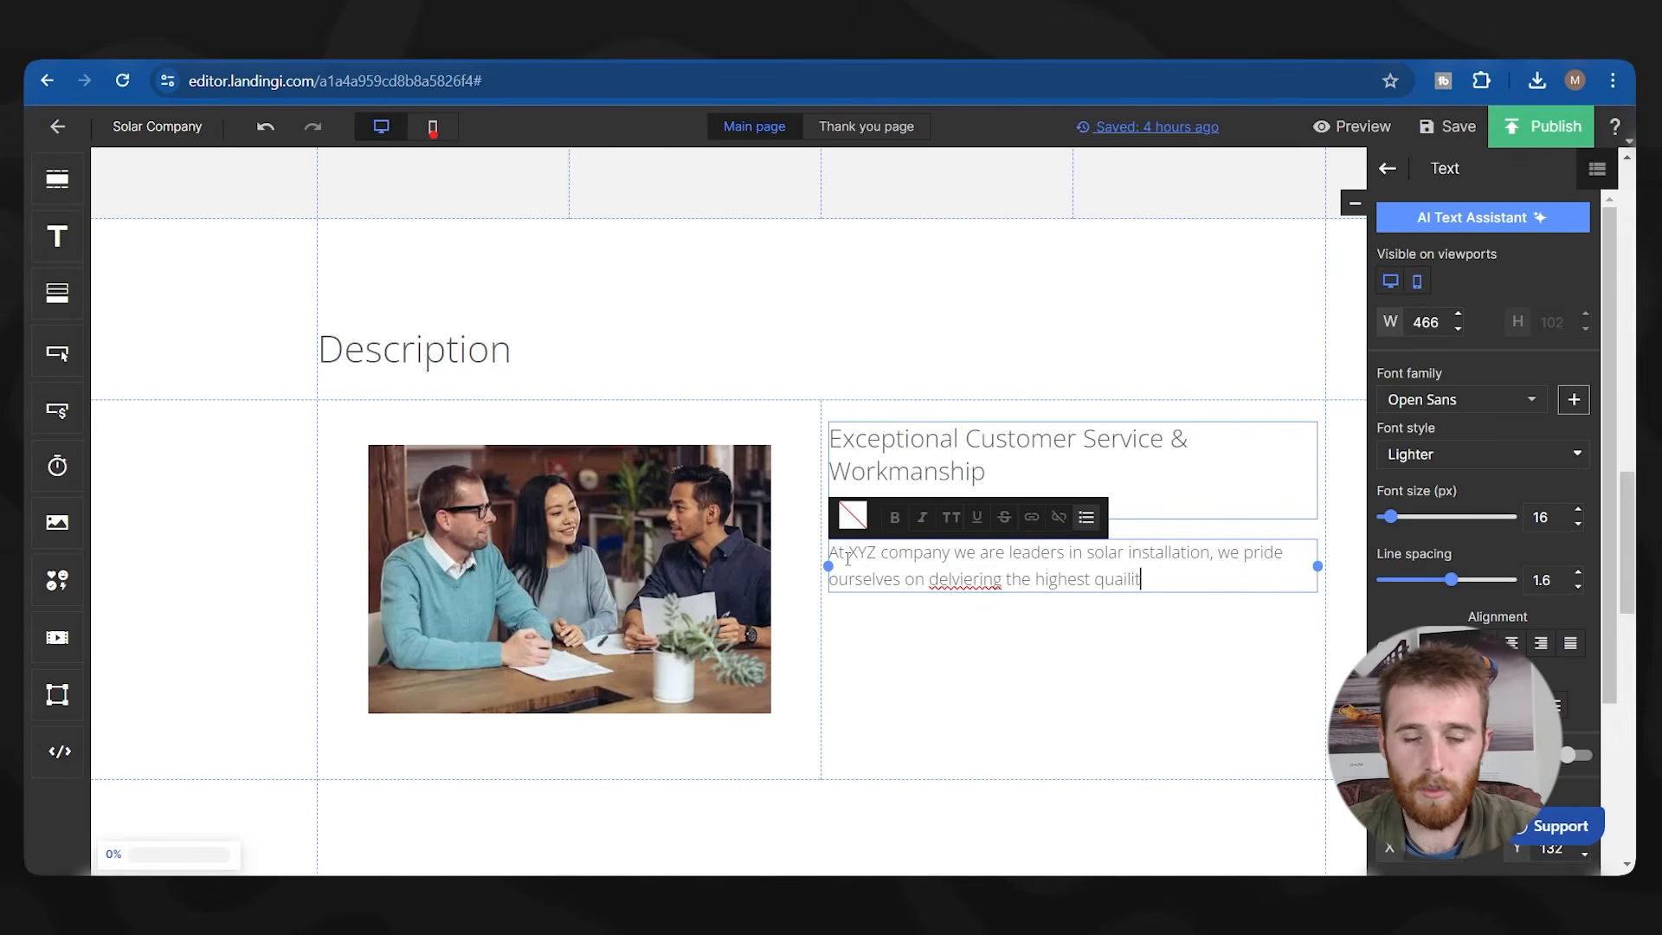
{"action": "type", "text": "y services and prod"}
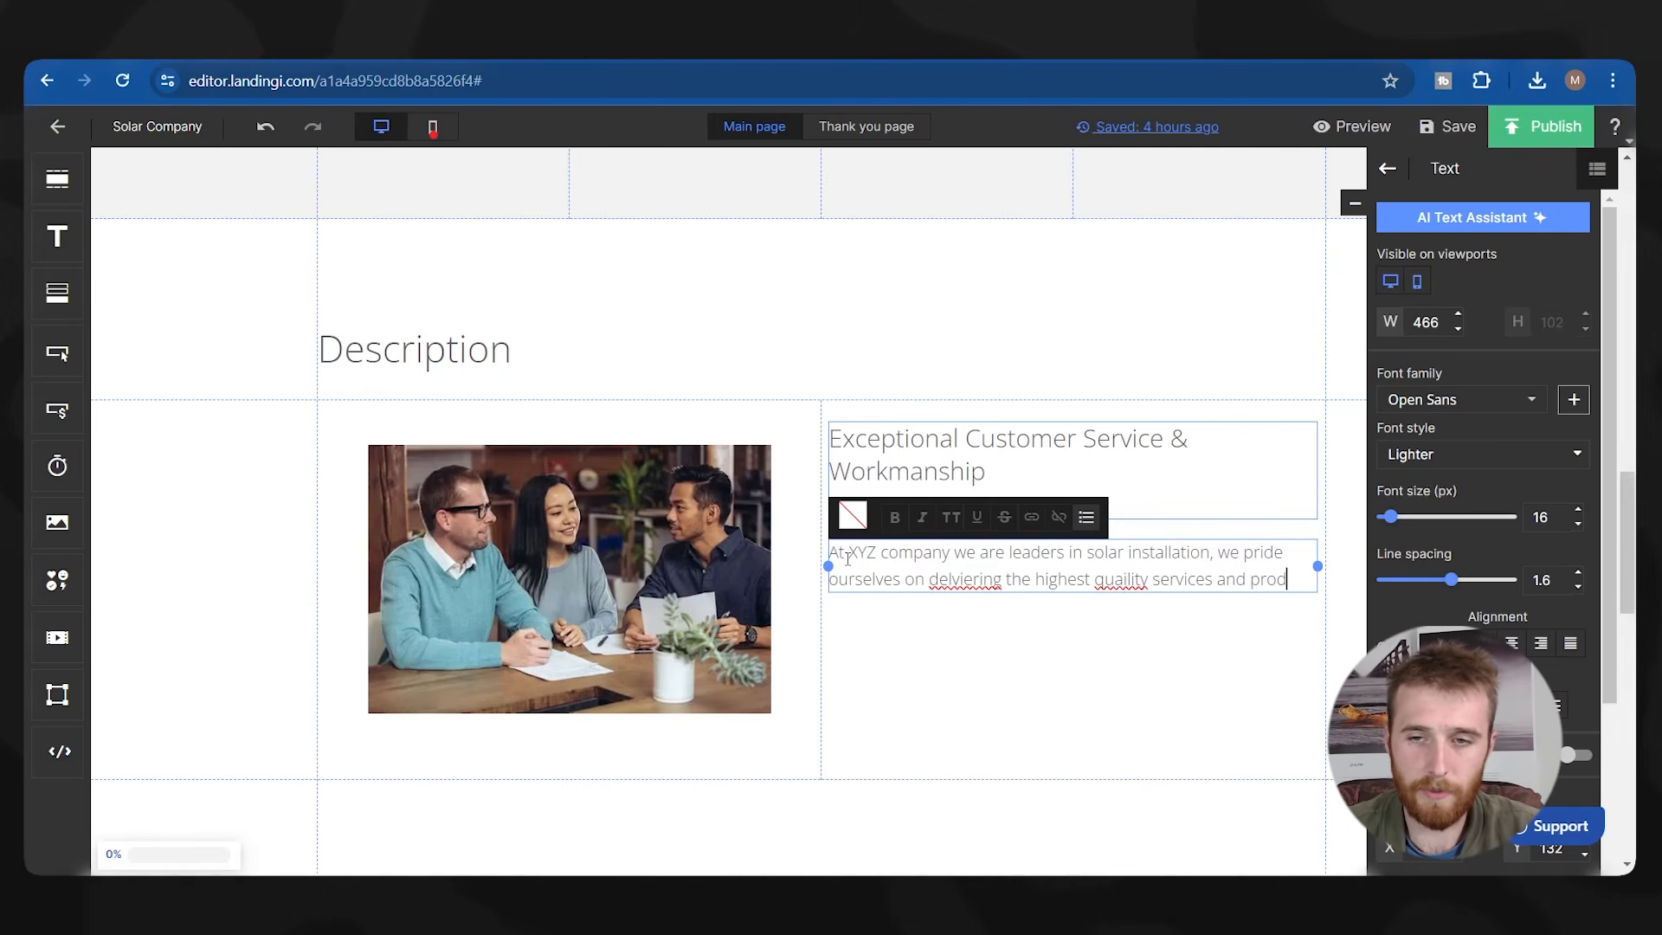
{"action": "type", "text": "ucts."}
{"action": "right_click", "coordinate": [968, 580]}
{"action": "left_click", "coordinate": [1026, 226]}
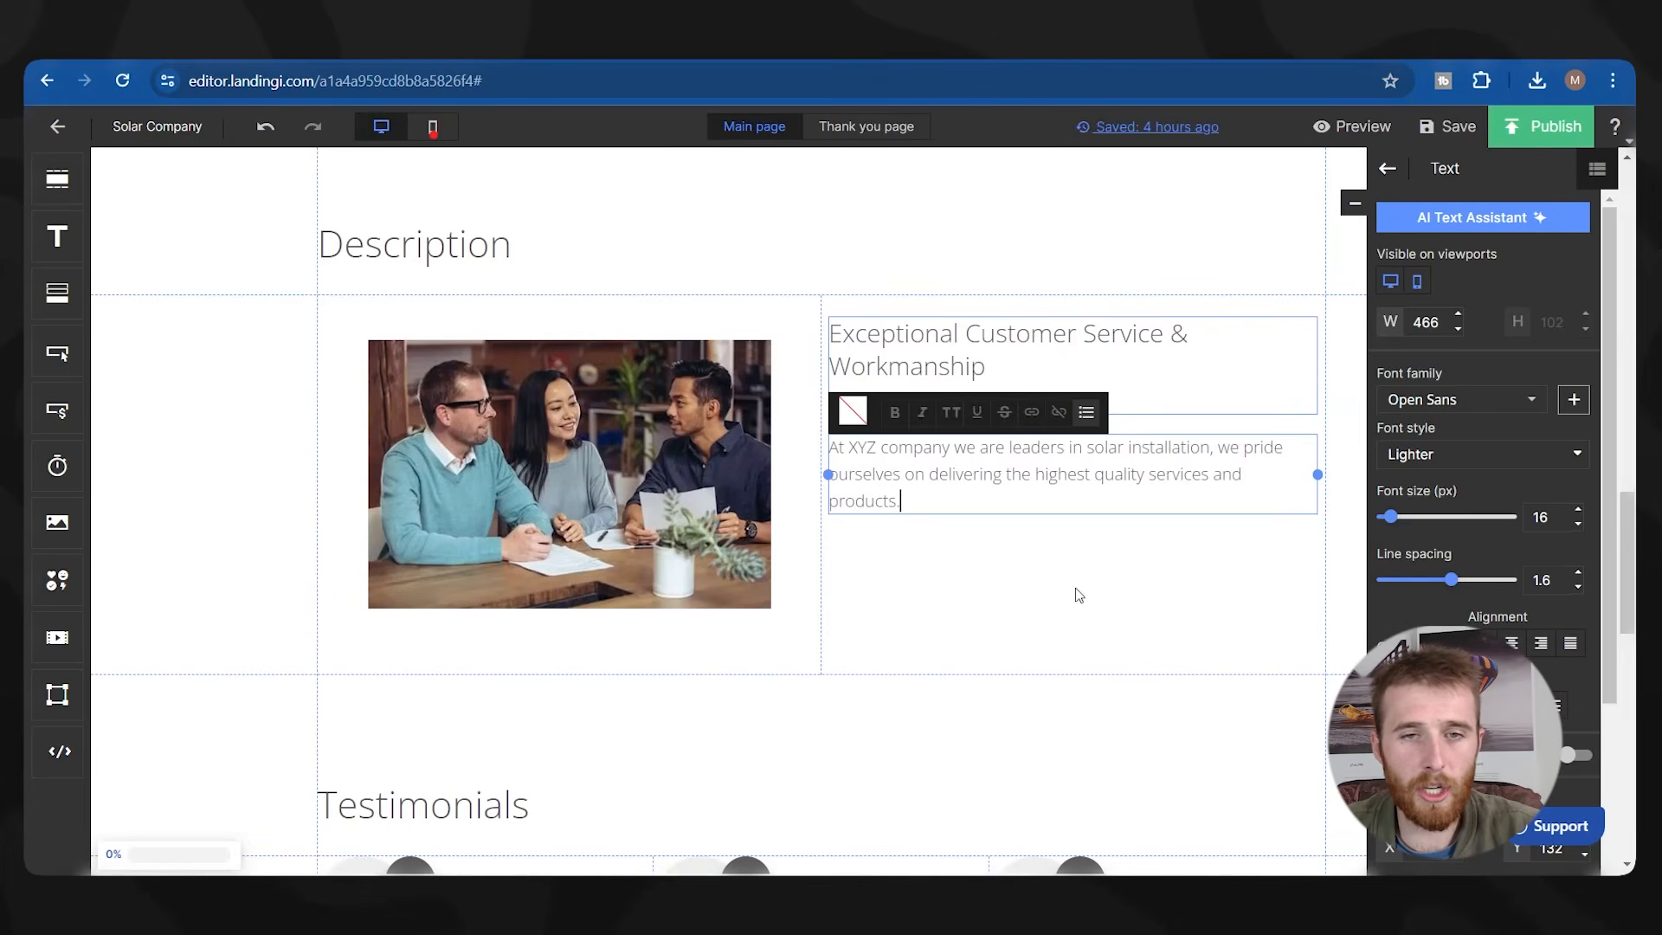
{"action": "left_click", "coordinate": [1079, 595]}
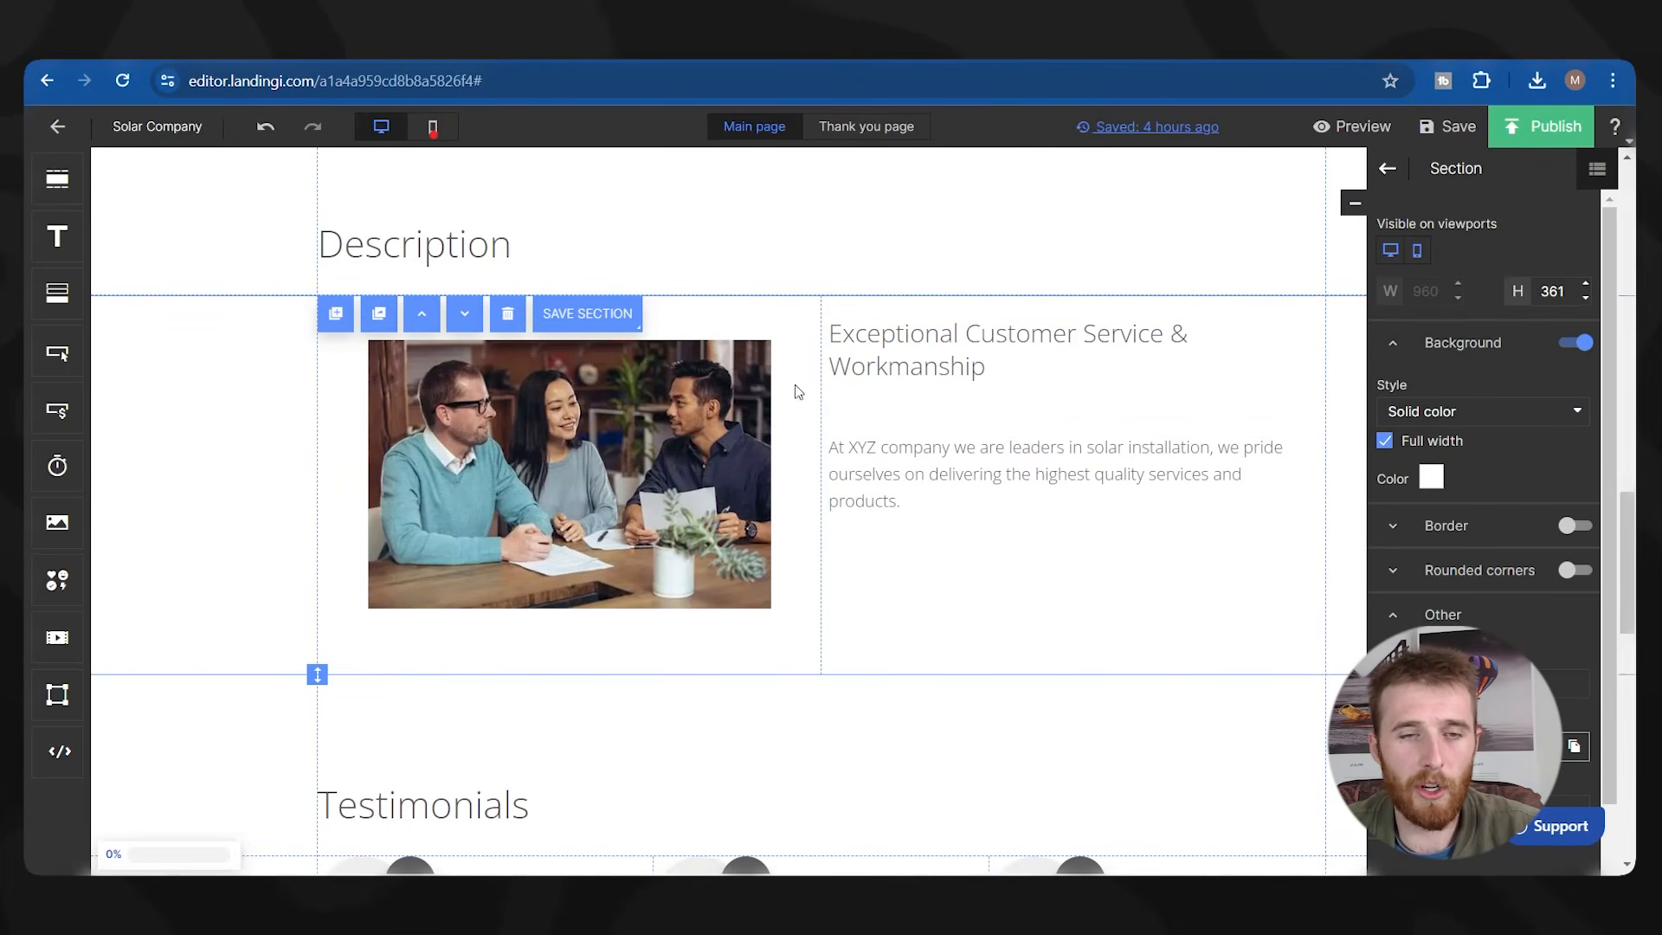
{"action": "scroll", "coordinate": [800, 444], "scroll_direction": "up", "scroll_amount": 3}
{"action": "scroll", "coordinate": [474, 509], "scroll_direction": "down", "scroll_amount": 3}
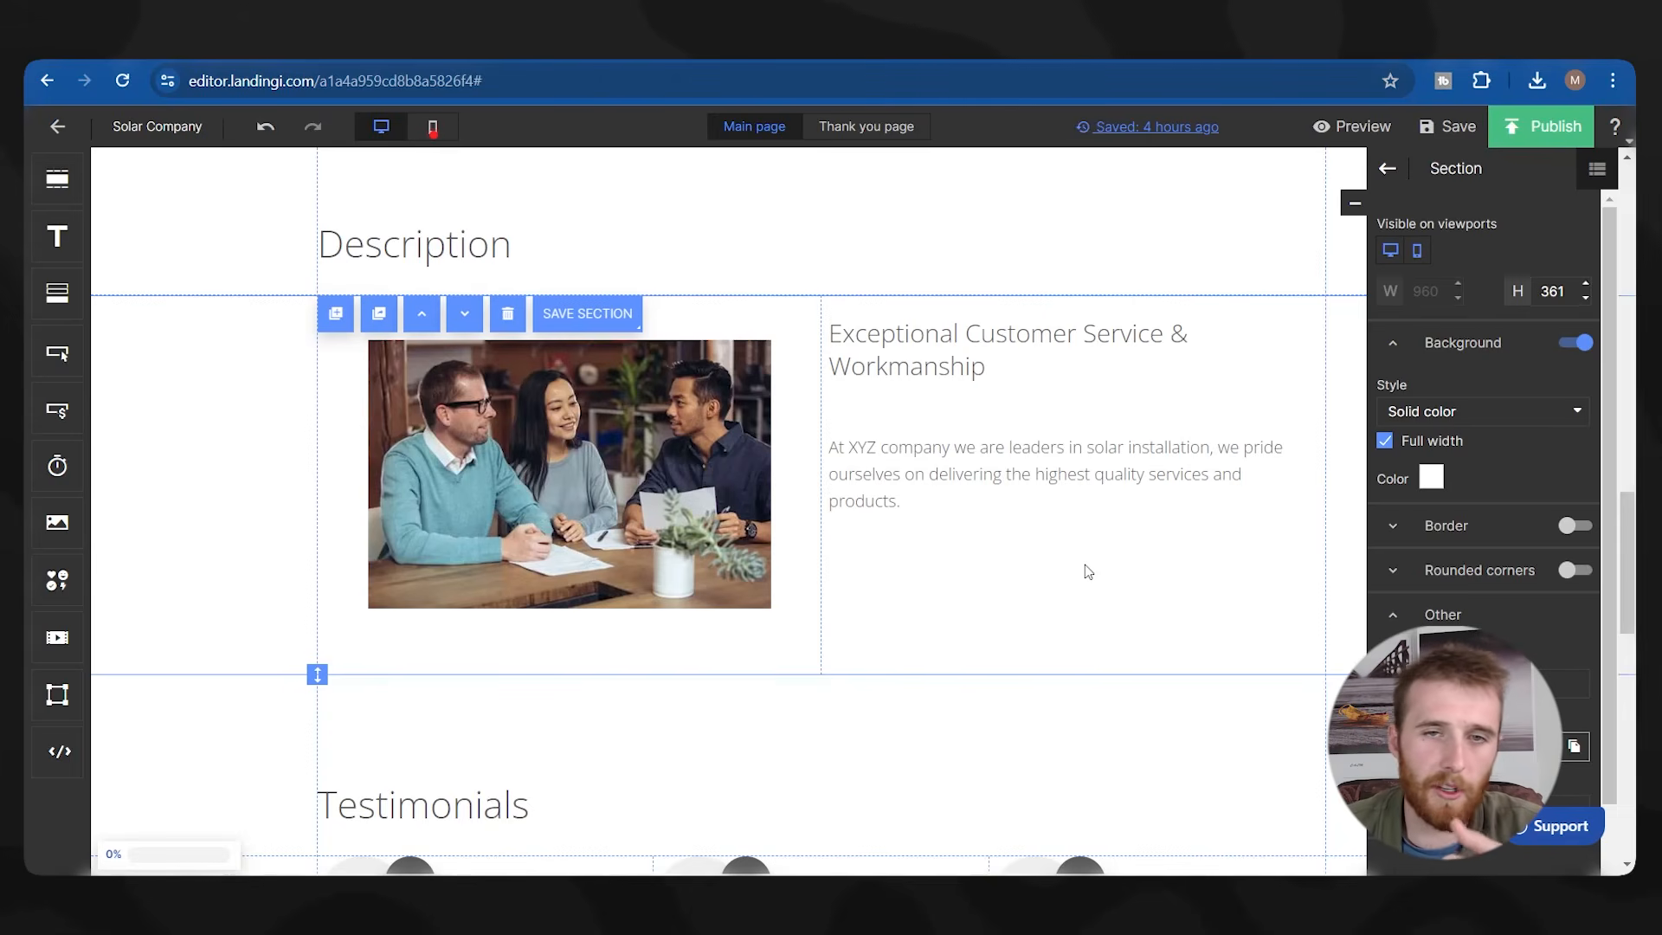
{"action": "scroll", "coordinate": [1088, 572], "scroll_direction": "up", "scroll_amount": 10}
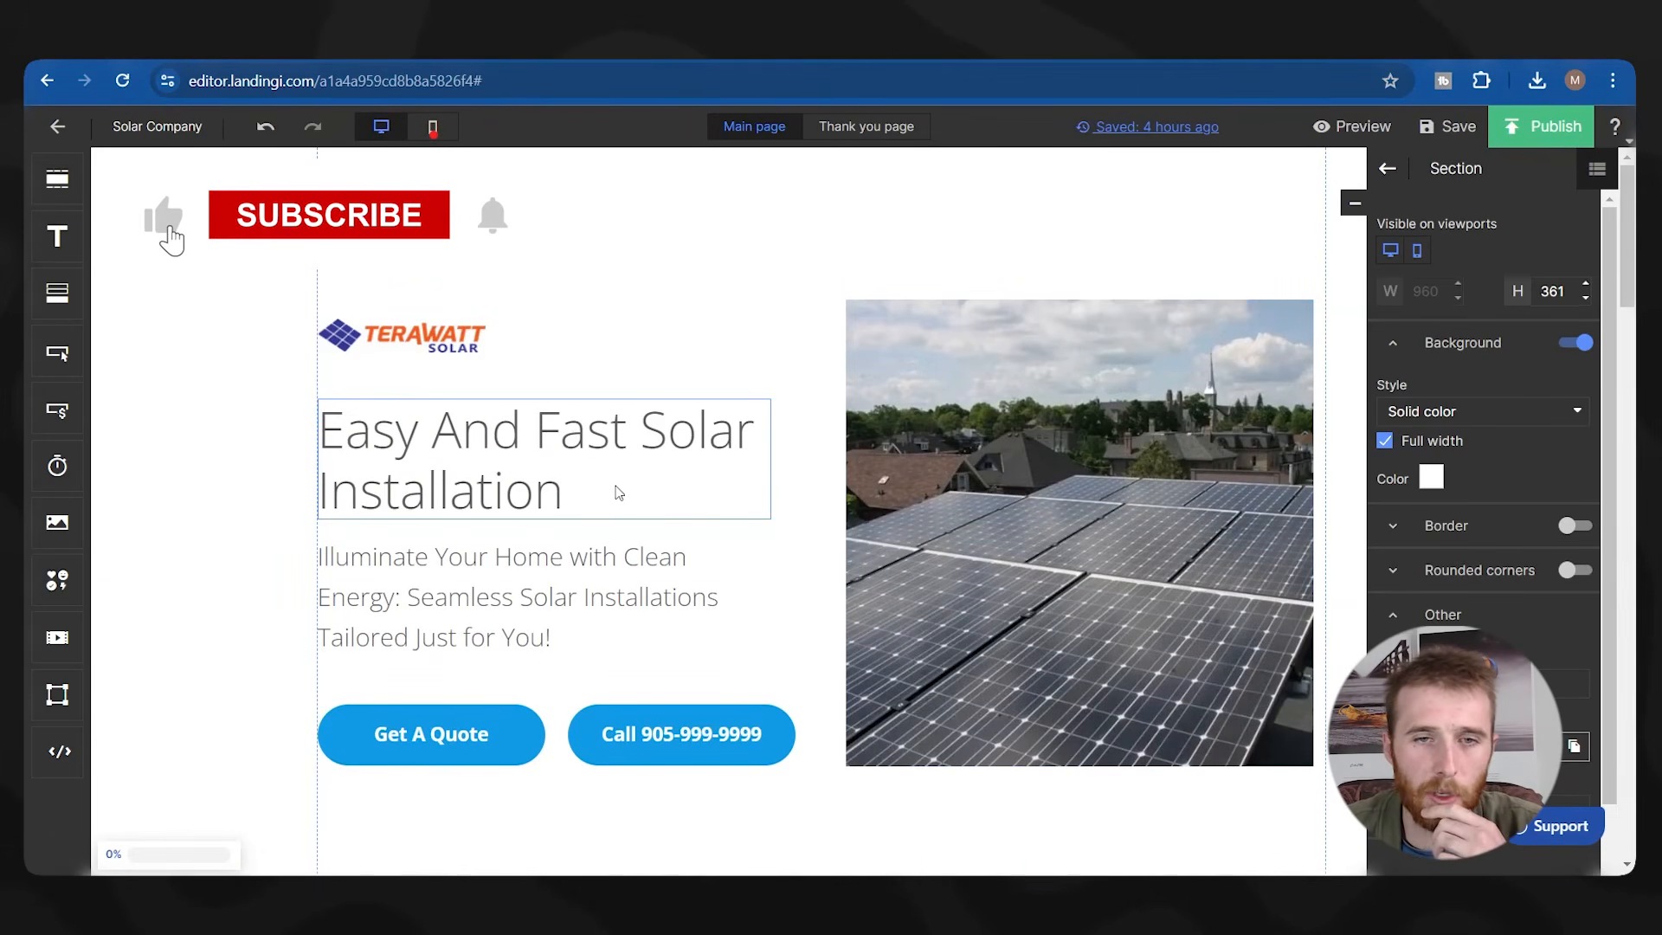
{"action": "scroll", "coordinate": [637, 495], "scroll_direction": "down", "scroll_amount": 10}
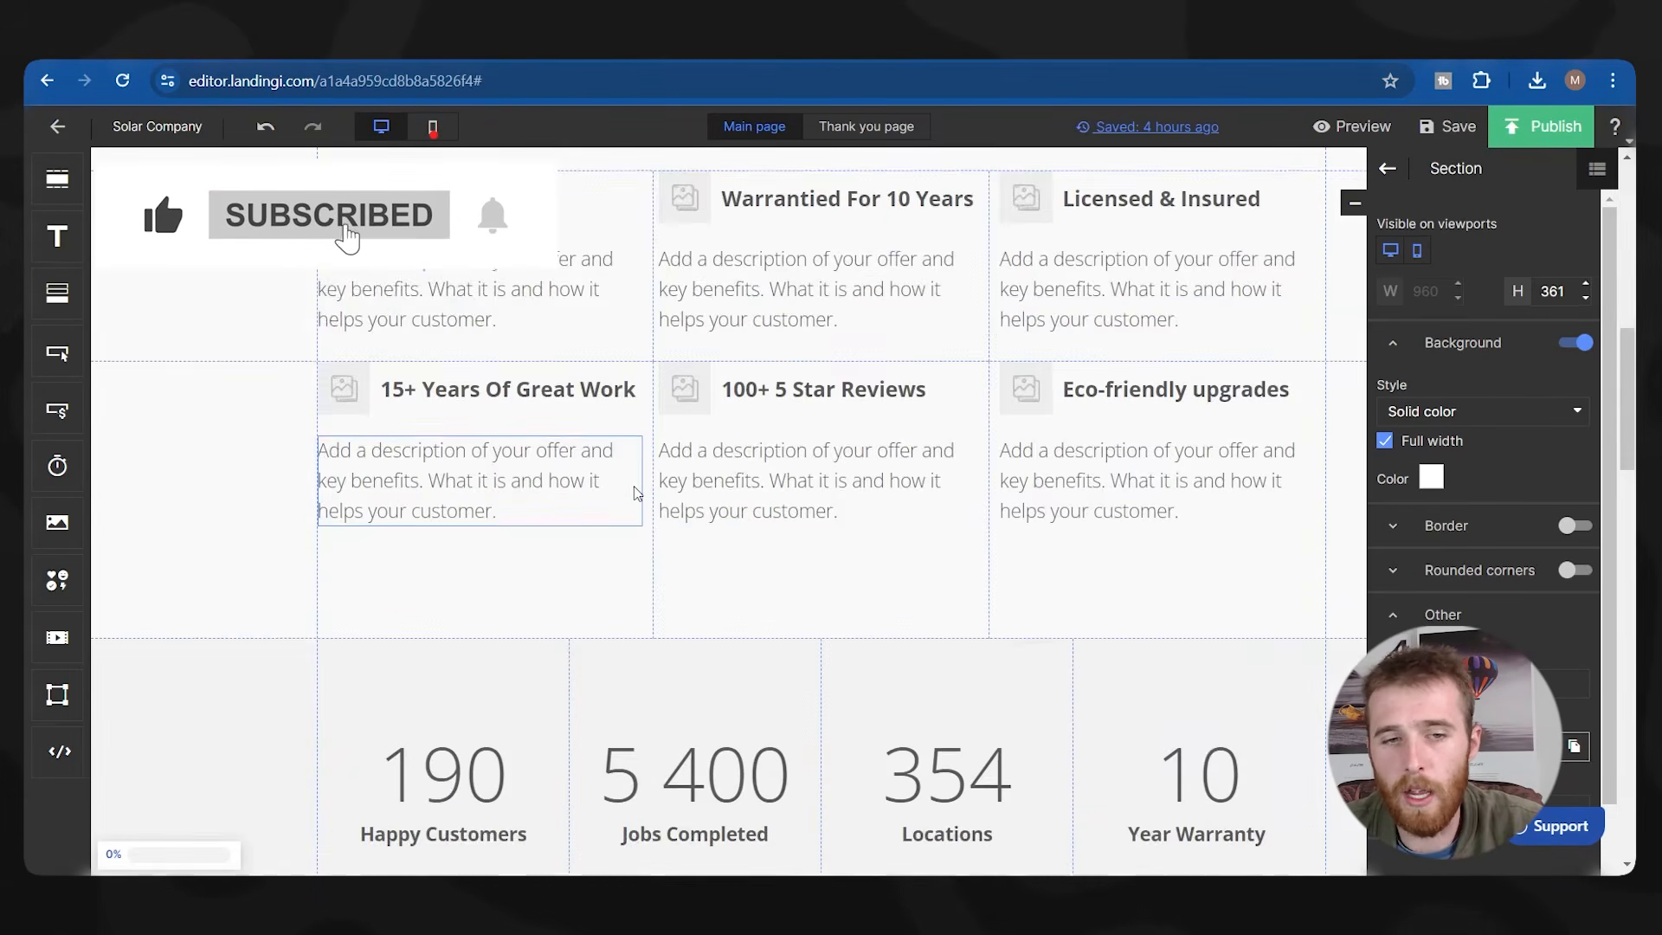
{"action": "scroll", "coordinate": [637, 495], "scroll_direction": "down", "scroll_amount": 5}
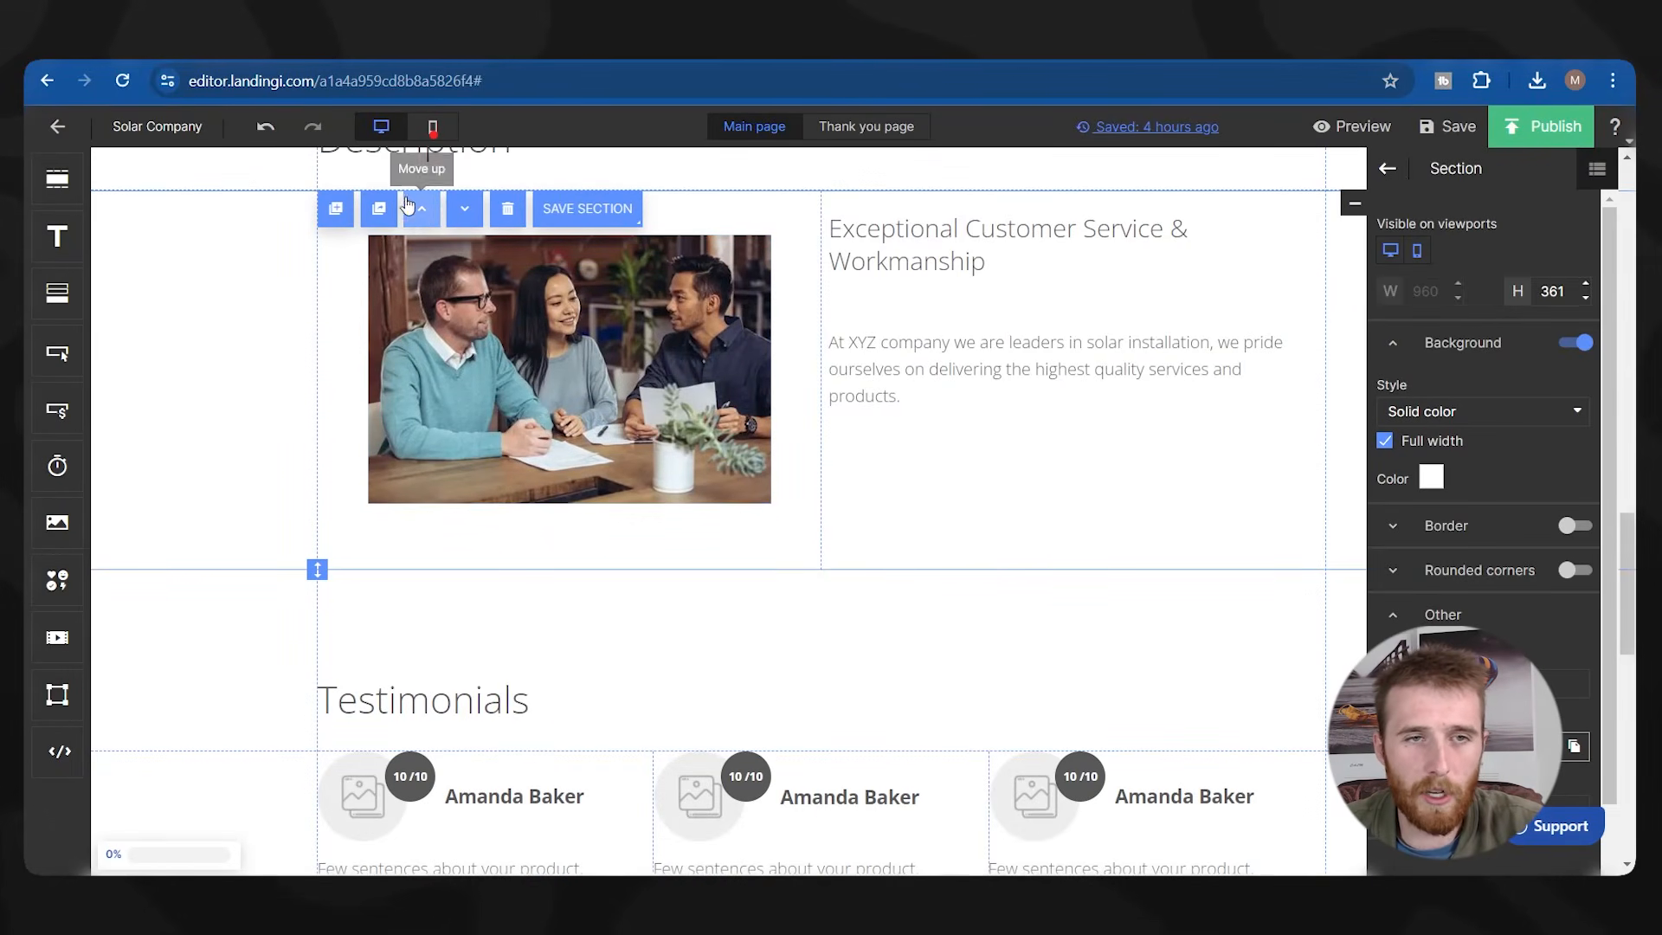
Duplicate the customer service section, putting the heading and paragraph on the left and the photo on the right.
{"action": "left_click", "coordinate": [354, 210]}
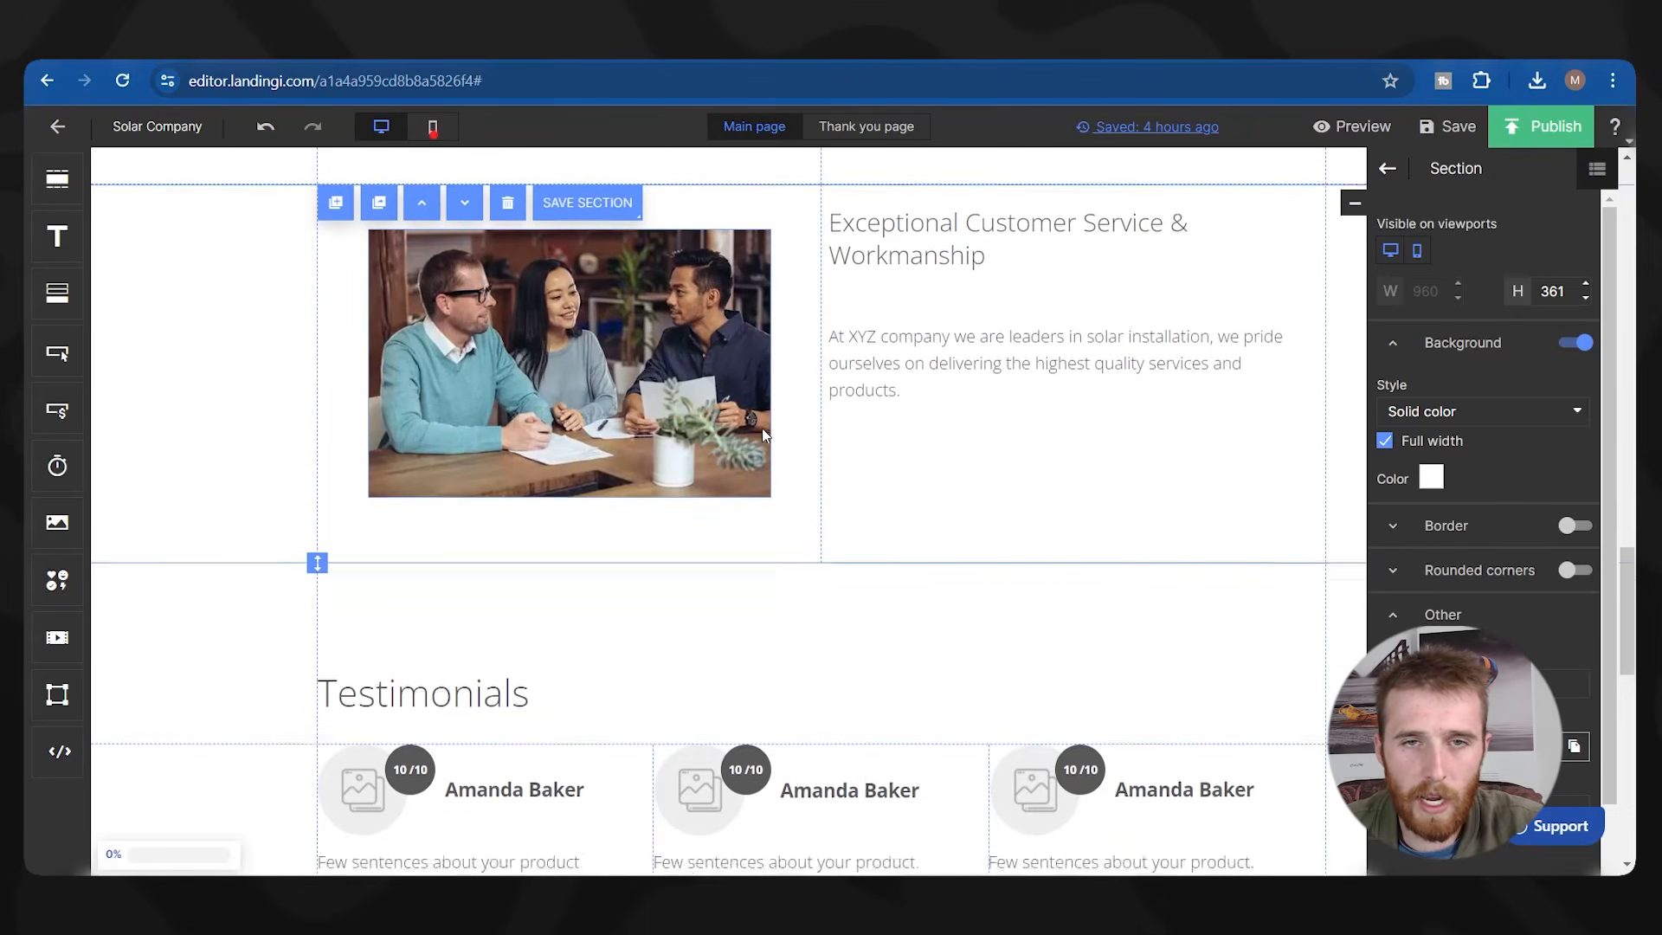
{"action": "left_click", "coordinate": [675, 595]}
{"action": "left_click_drag", "start_coordinate": [1015, 700], "coordinate": [975, 475]}
{"action": "left_click_drag", "start_coordinate": [960, 477], "coordinate": [487, 610]}
{"action": "left_click_drag", "start_coordinate": [472, 712], "coordinate": [976, 723]}
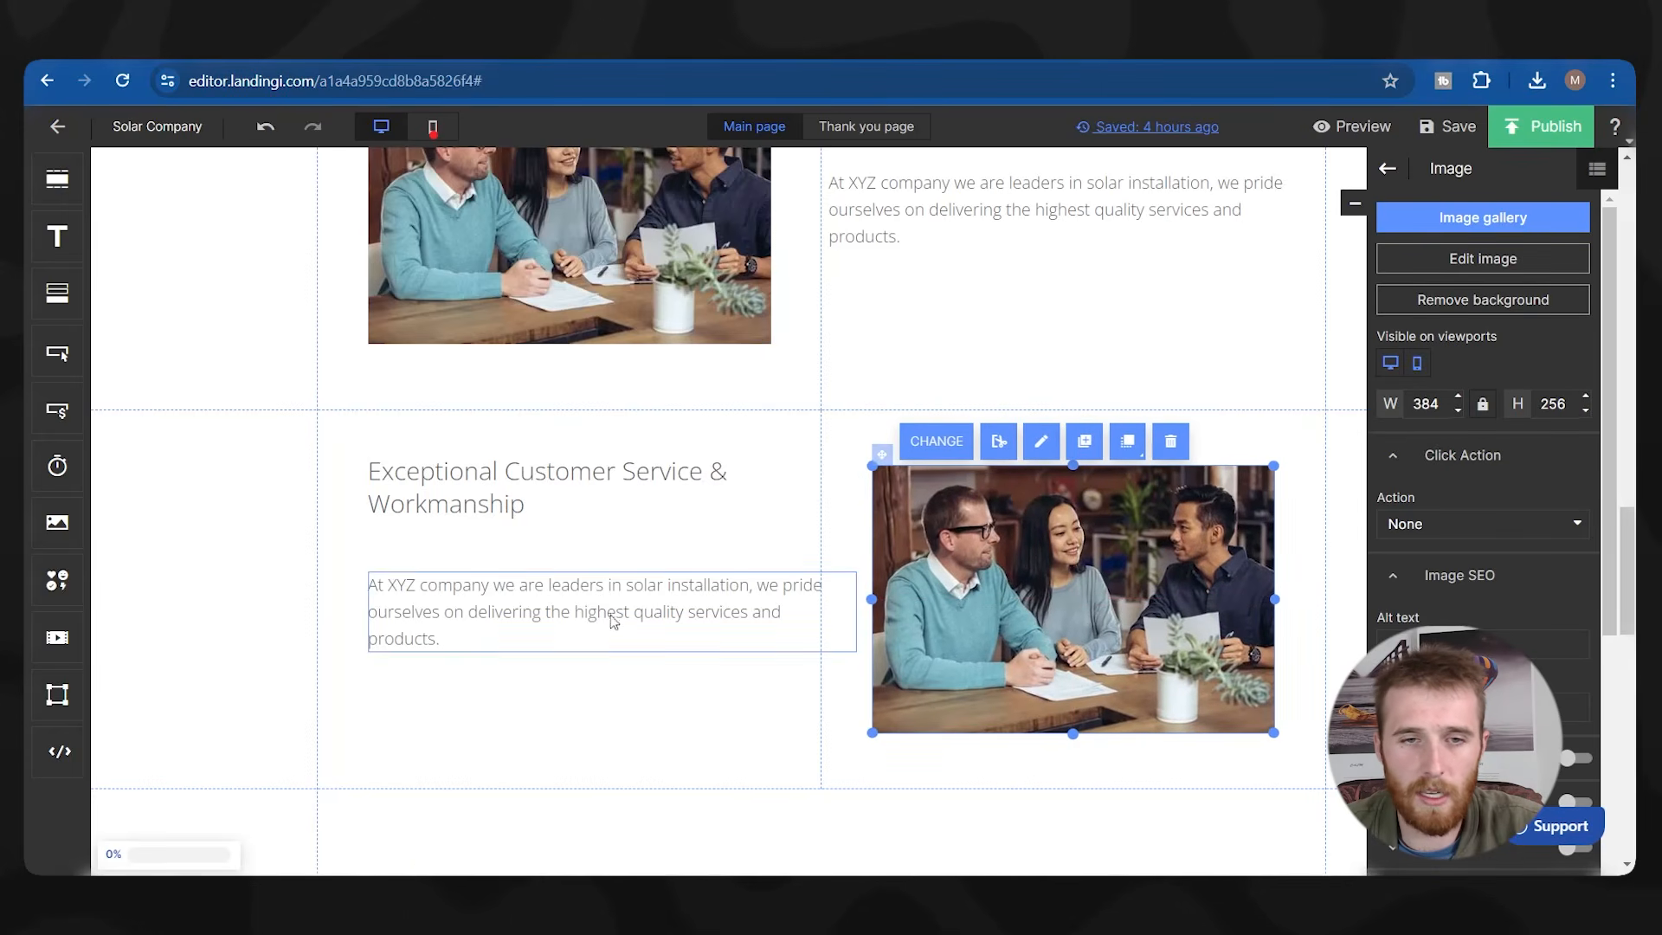
Reposition an element in the copied section, then select the copy to check its layout.
{"action": "scroll", "coordinate": [456, 475], "scroll_direction": "up", "scroll_amount": 5}
{"action": "scroll", "coordinate": [472, 606], "scroll_direction": "down", "scroll_amount": 4}
{"action": "scroll", "coordinate": [472, 687], "scroll_direction": "down", "scroll_amount": 1}
{"action": "left_click_drag", "start_coordinate": [703, 698], "coordinate": [378, 509]}
{"action": "left_click", "coordinate": [415, 753]}
{"action": "scroll", "coordinate": [884, 668], "scroll_direction": "up", "scroll_amount": 4}
{"action": "scroll", "coordinate": [715, 531], "scroll_direction": "down", "scroll_amount": 5}
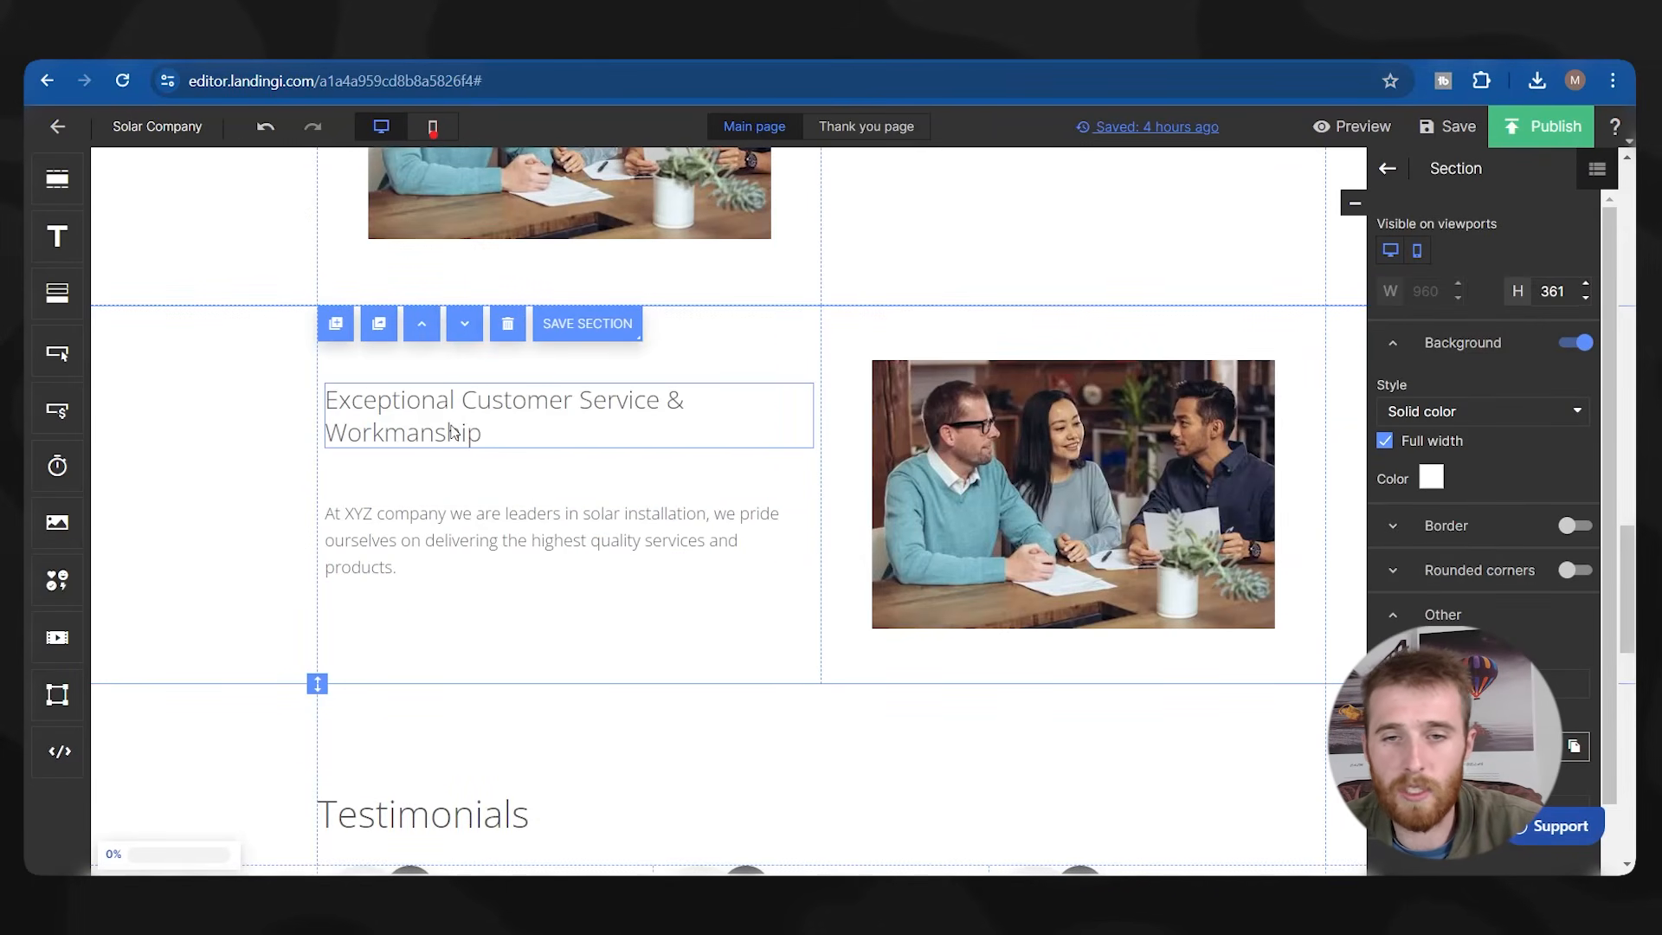
{"action": "scroll", "coordinate": [750, 545], "scroll_direction": "down", "scroll_amount": 2}
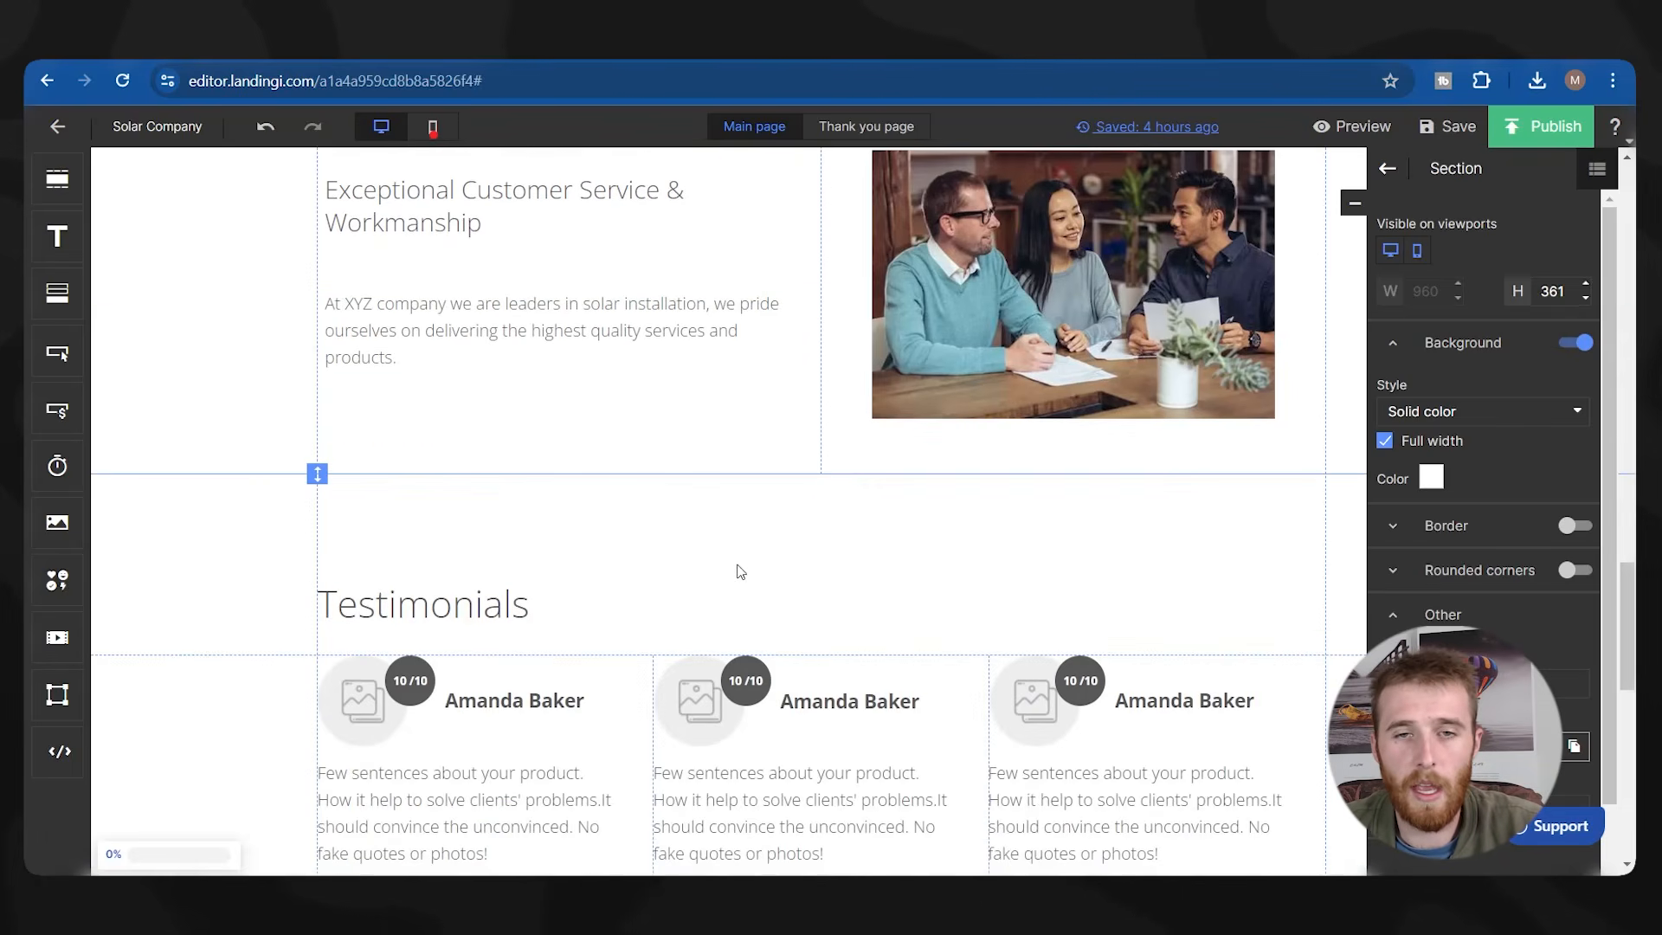
{"action": "scroll", "coordinate": [691, 450], "scroll_direction": "down", "scroll_amount": 3}
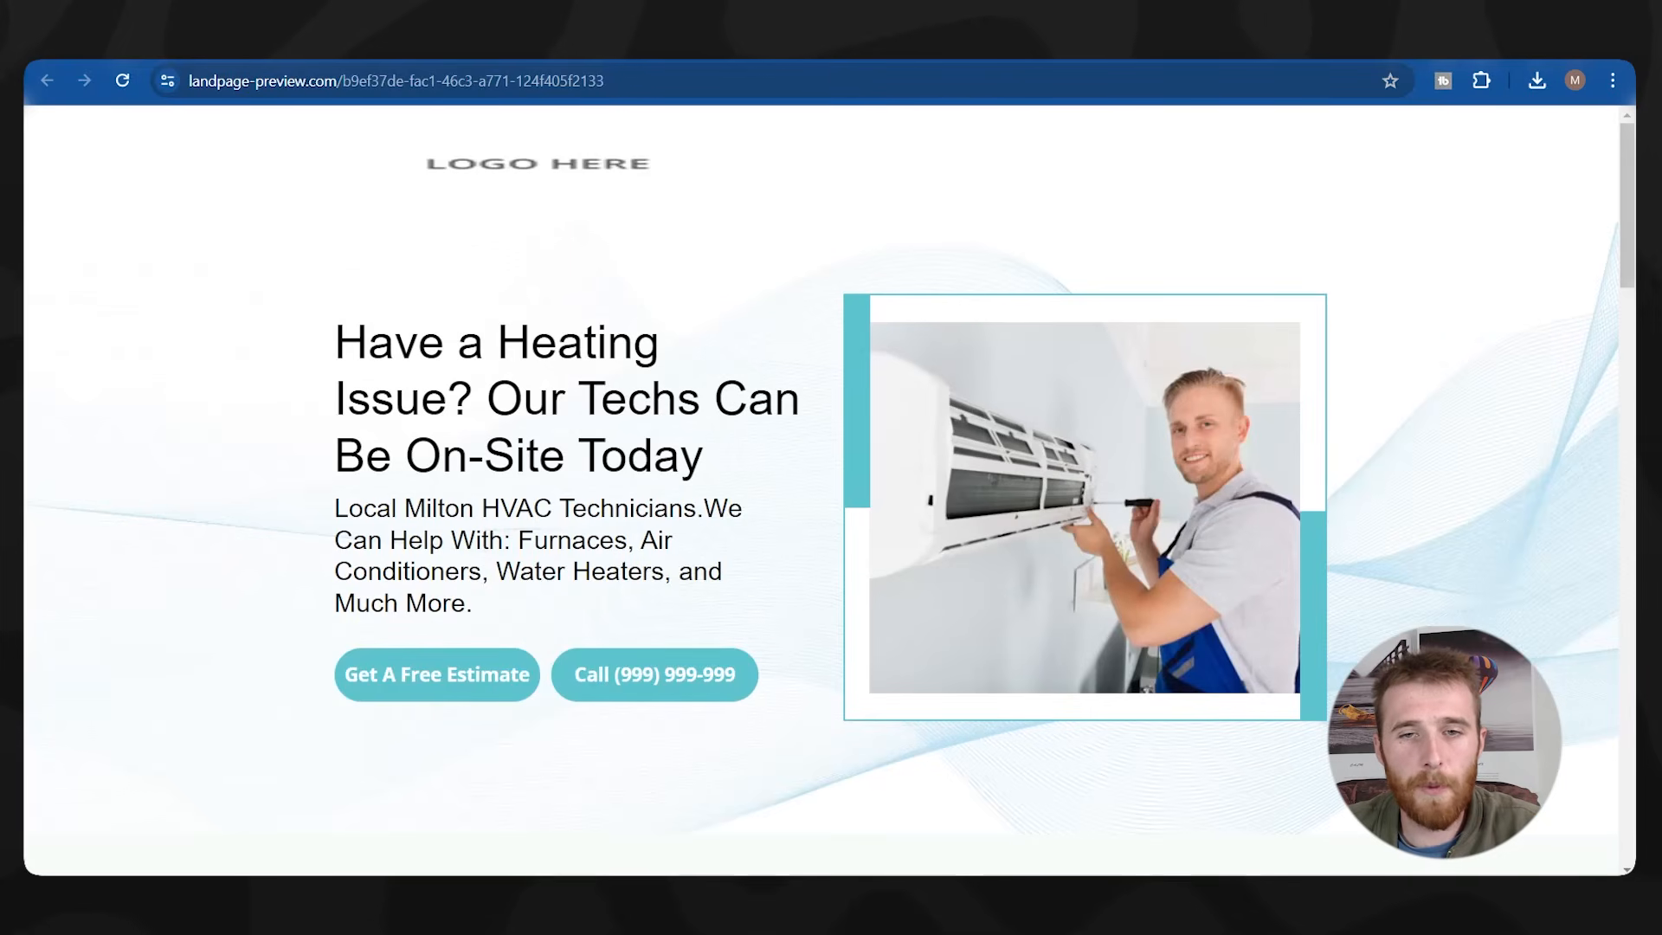
{"action": "scroll", "coordinate": [594, 418], "scroll_direction": "down", "scroll_amount": 8}
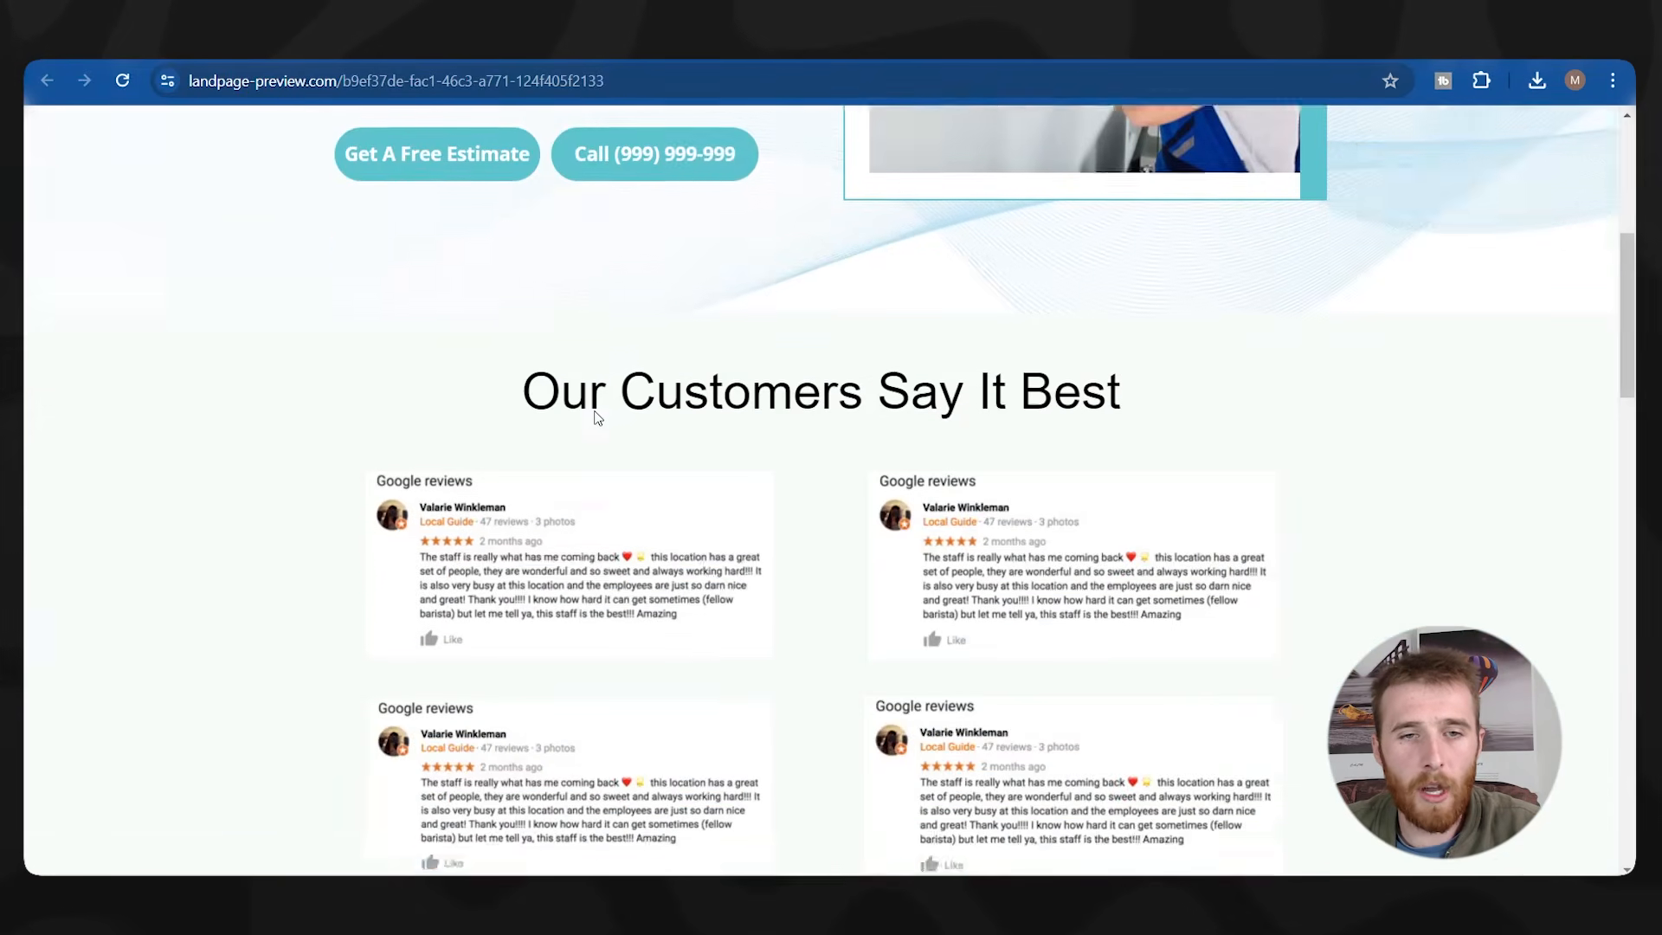
{"action": "scroll", "coordinate": [638, 334], "scroll_direction": "down", "scroll_amount": 1}
{"action": "scroll", "coordinate": [644, 311], "scroll_direction": "up", "scroll_amount": 1}
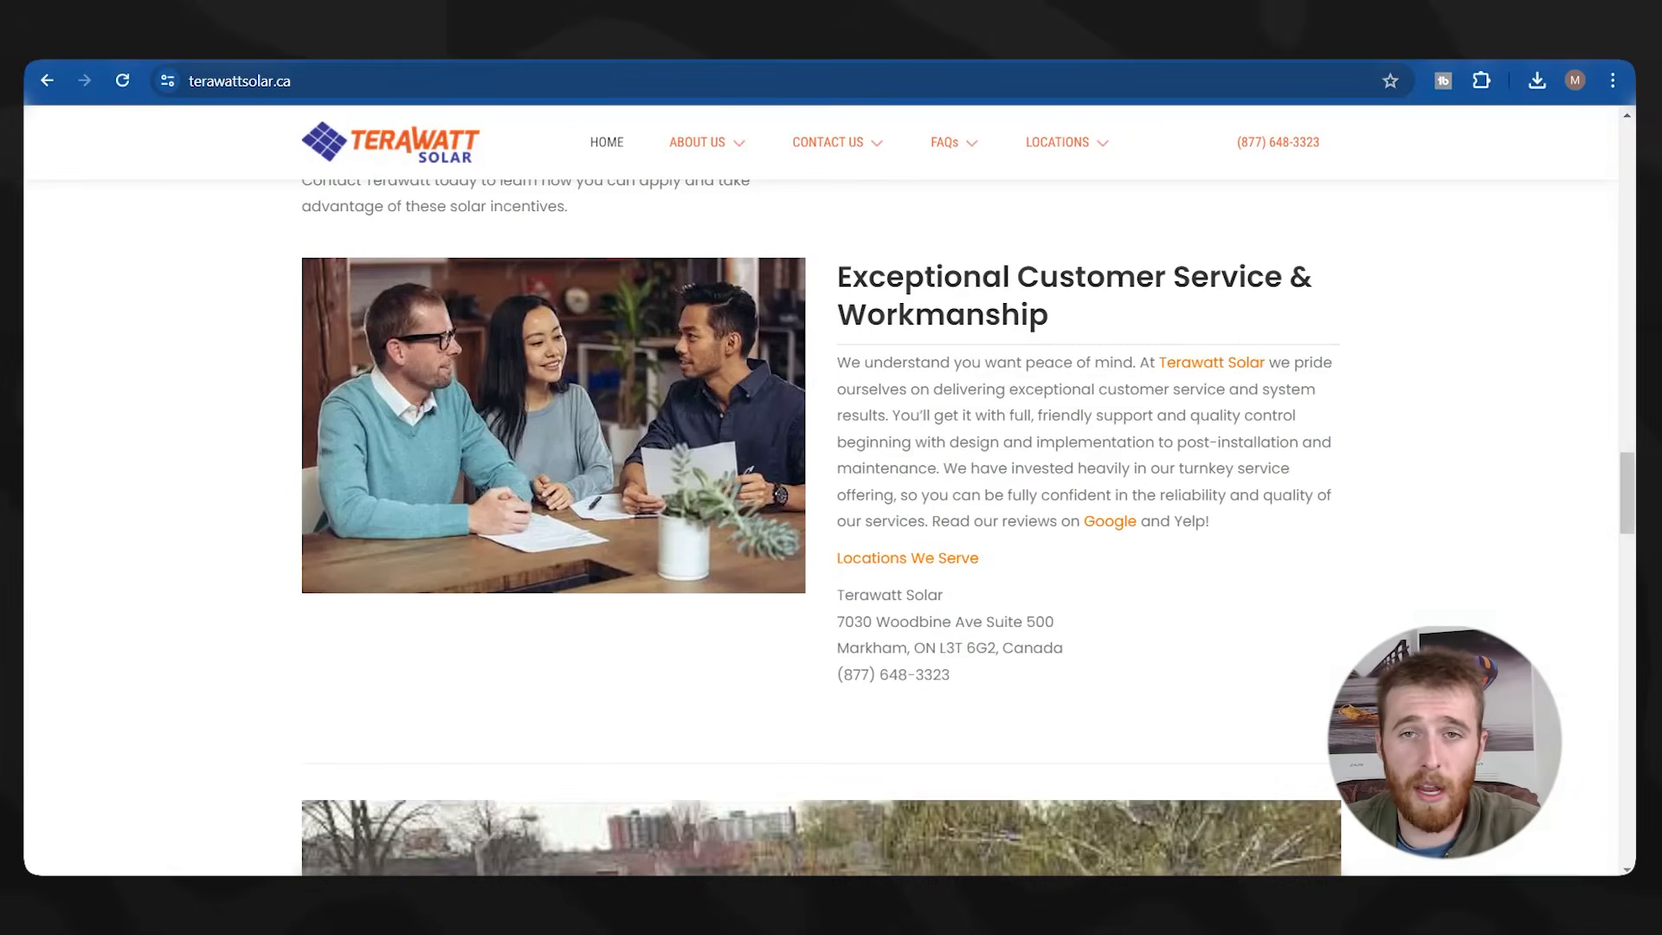
{"action": "scroll", "coordinate": [981, 564], "scroll_direction": "up", "scroll_amount": 1}
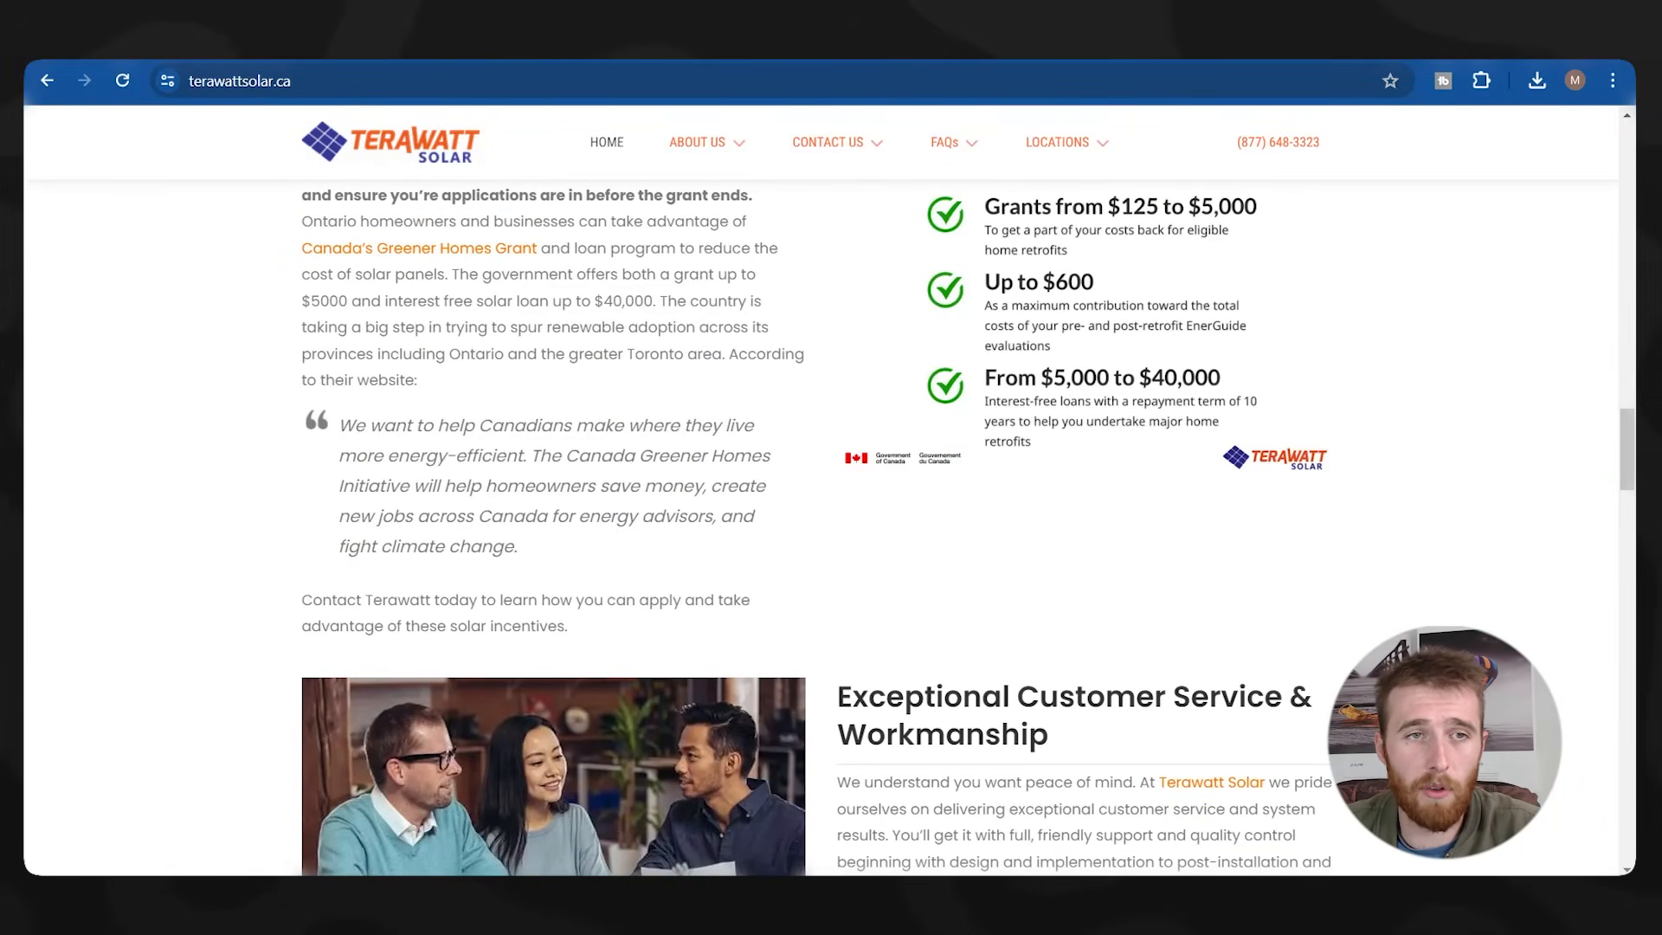
{"action": "left_click", "coordinate": [472, 44]}
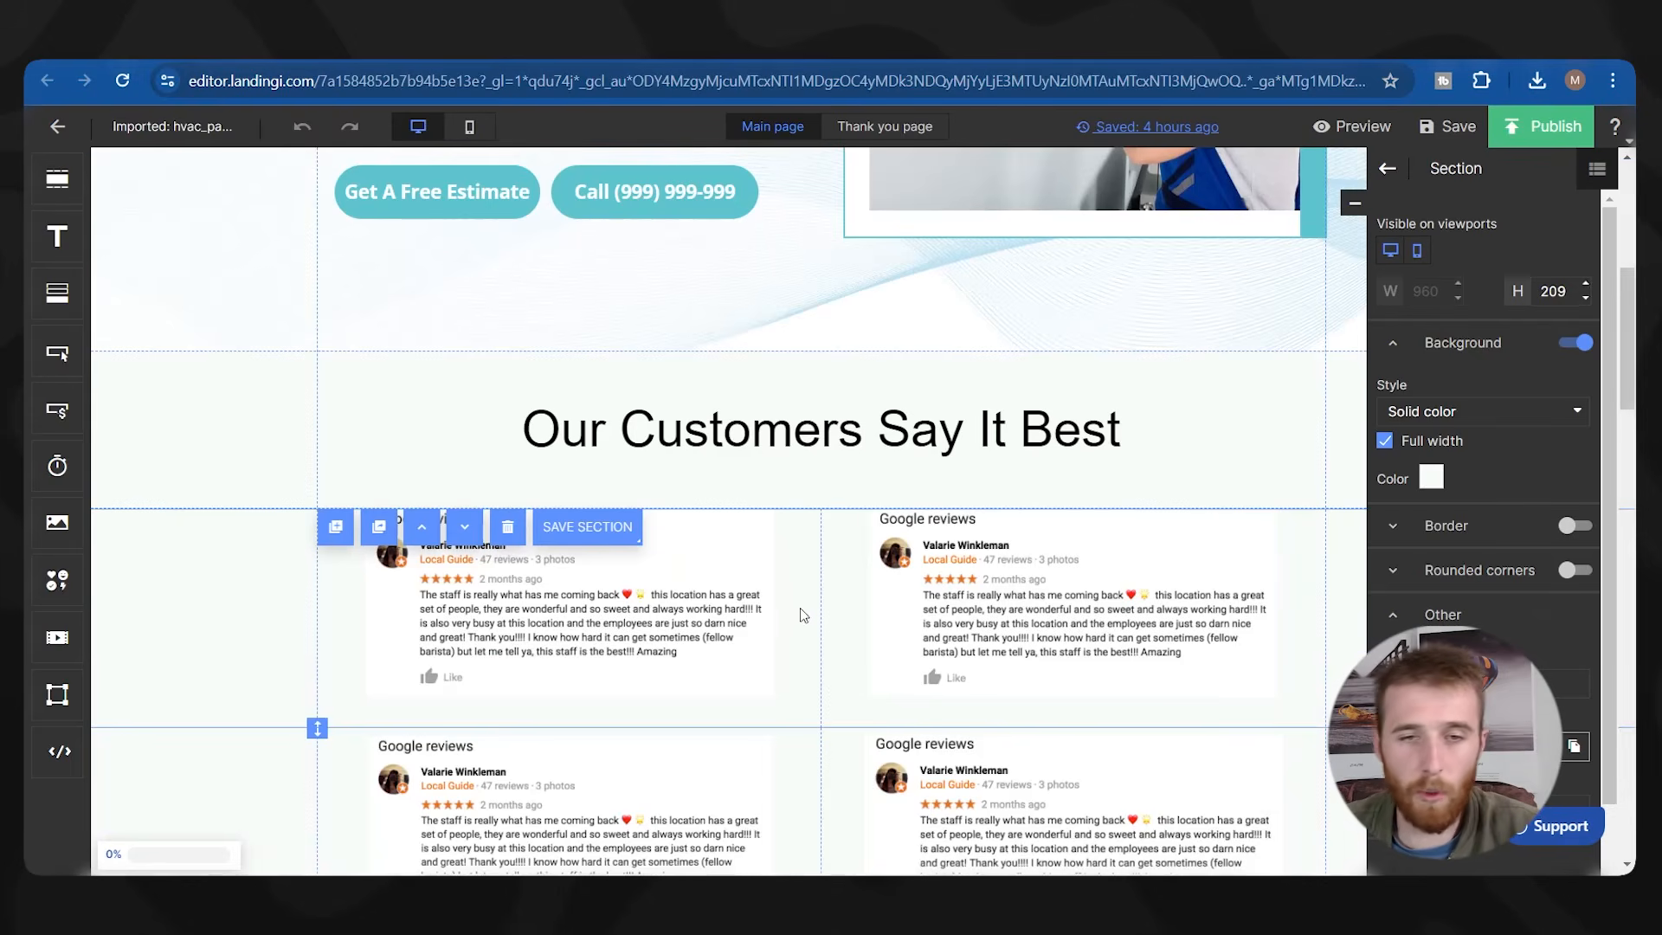
Paste two more Google reviews sections and move the new one above About the author.
{"action": "scroll", "coordinate": [800, 608], "scroll_direction": "up", "scroll_amount": 1}
{"action": "scroll", "coordinate": [205, 636], "scroll_direction": "down", "scroll_amount": 1}
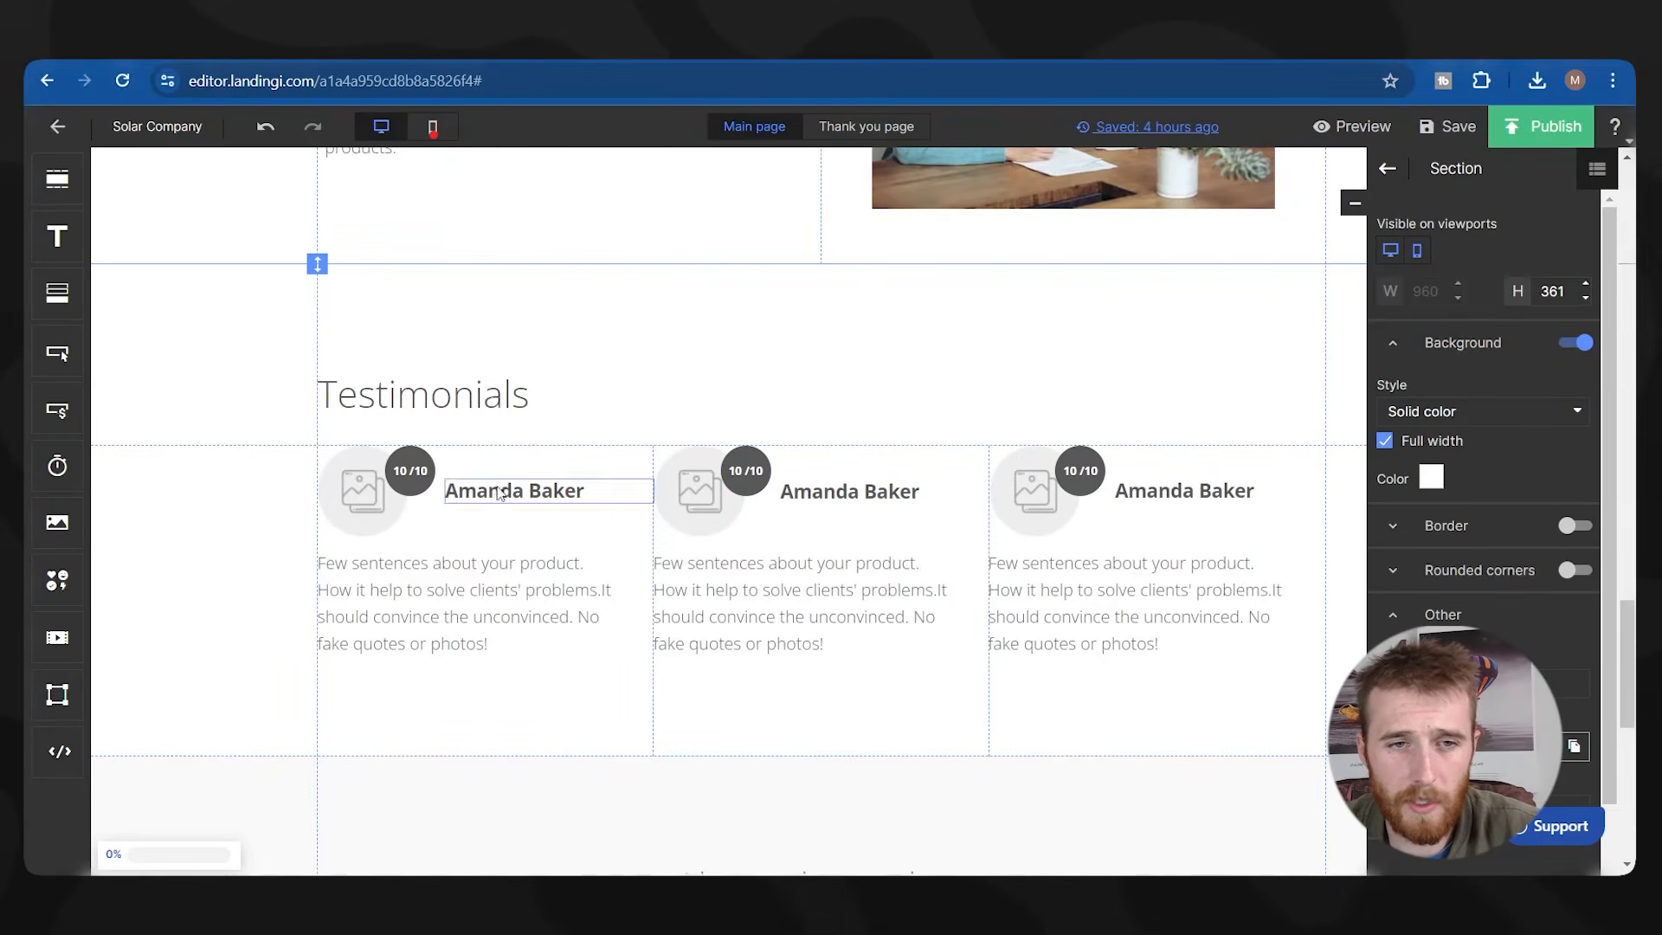
{"action": "scroll", "coordinate": [252, 508], "scroll_direction": "down", "scroll_amount": 6}
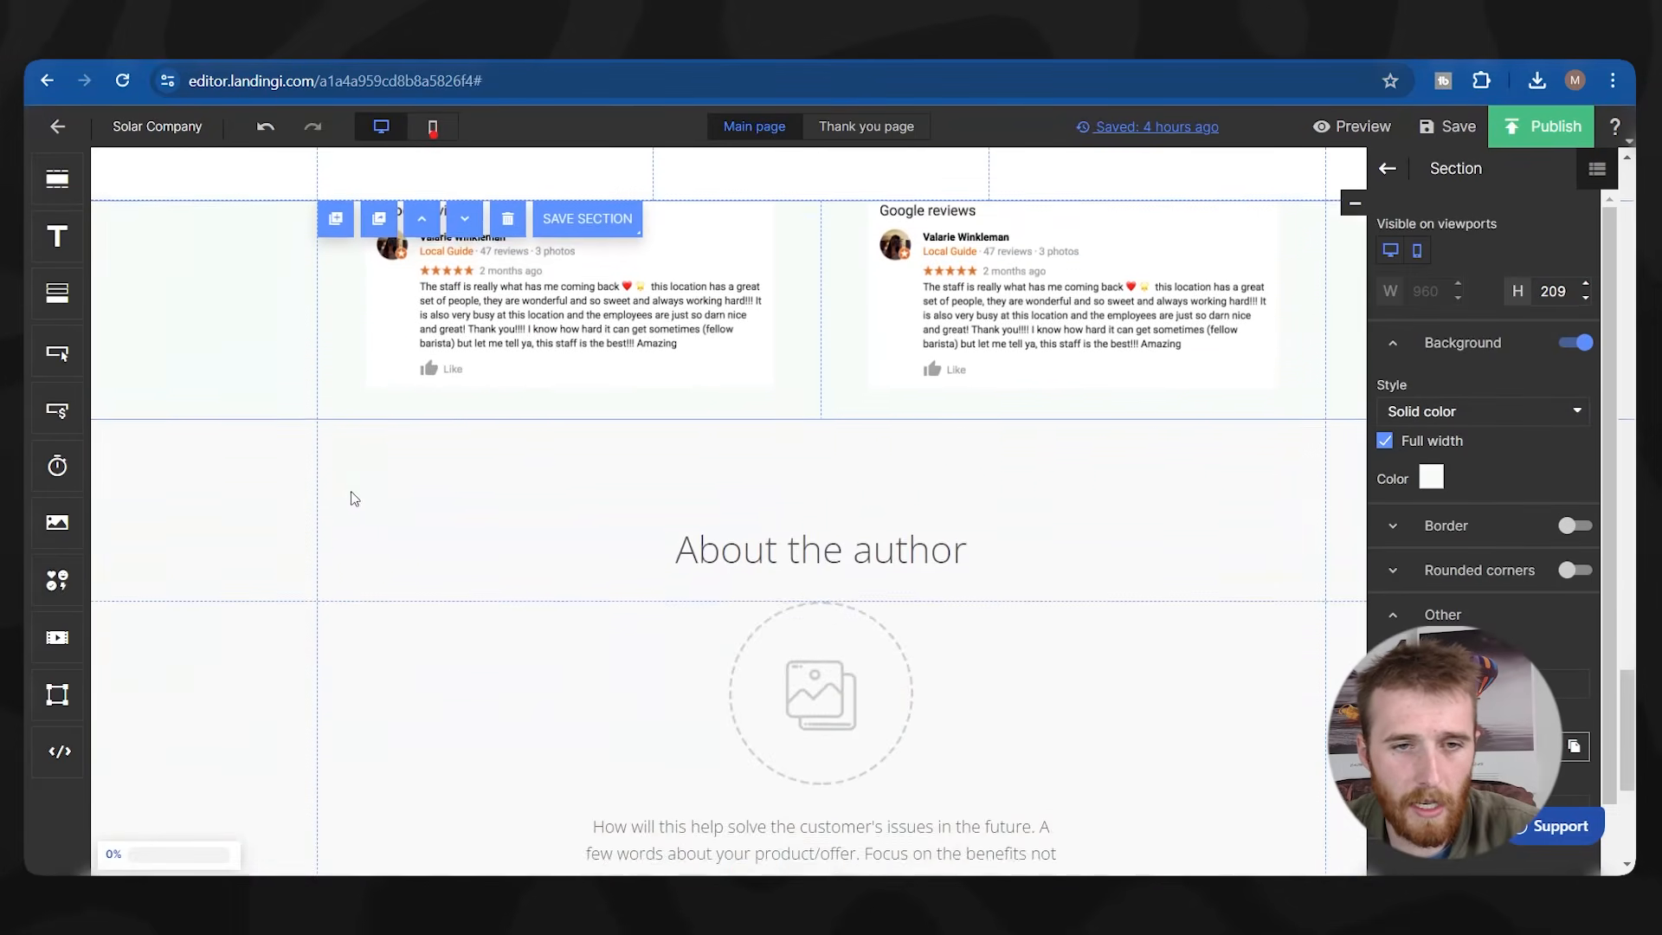
{"action": "scroll", "coordinate": [247, 484], "scroll_direction": "up", "scroll_amount": 4}
{"action": "key", "text": "ctrl+v"}
{"action": "scroll", "coordinate": [238, 453], "scroll_direction": "down", "scroll_amount": 5}
{"action": "key", "text": "ctrl+v"}
{"action": "scroll", "coordinate": [285, 486], "scroll_direction": "down", "scroll_amount": 3}
{"action": "scroll", "coordinate": [324, 502], "scroll_direction": "up", "scroll_amount": 2}
{"action": "left_click", "coordinate": [420, 442]}
{"action": "scroll", "coordinate": [415, 467], "scroll_direction": "up", "scroll_amount": 10}
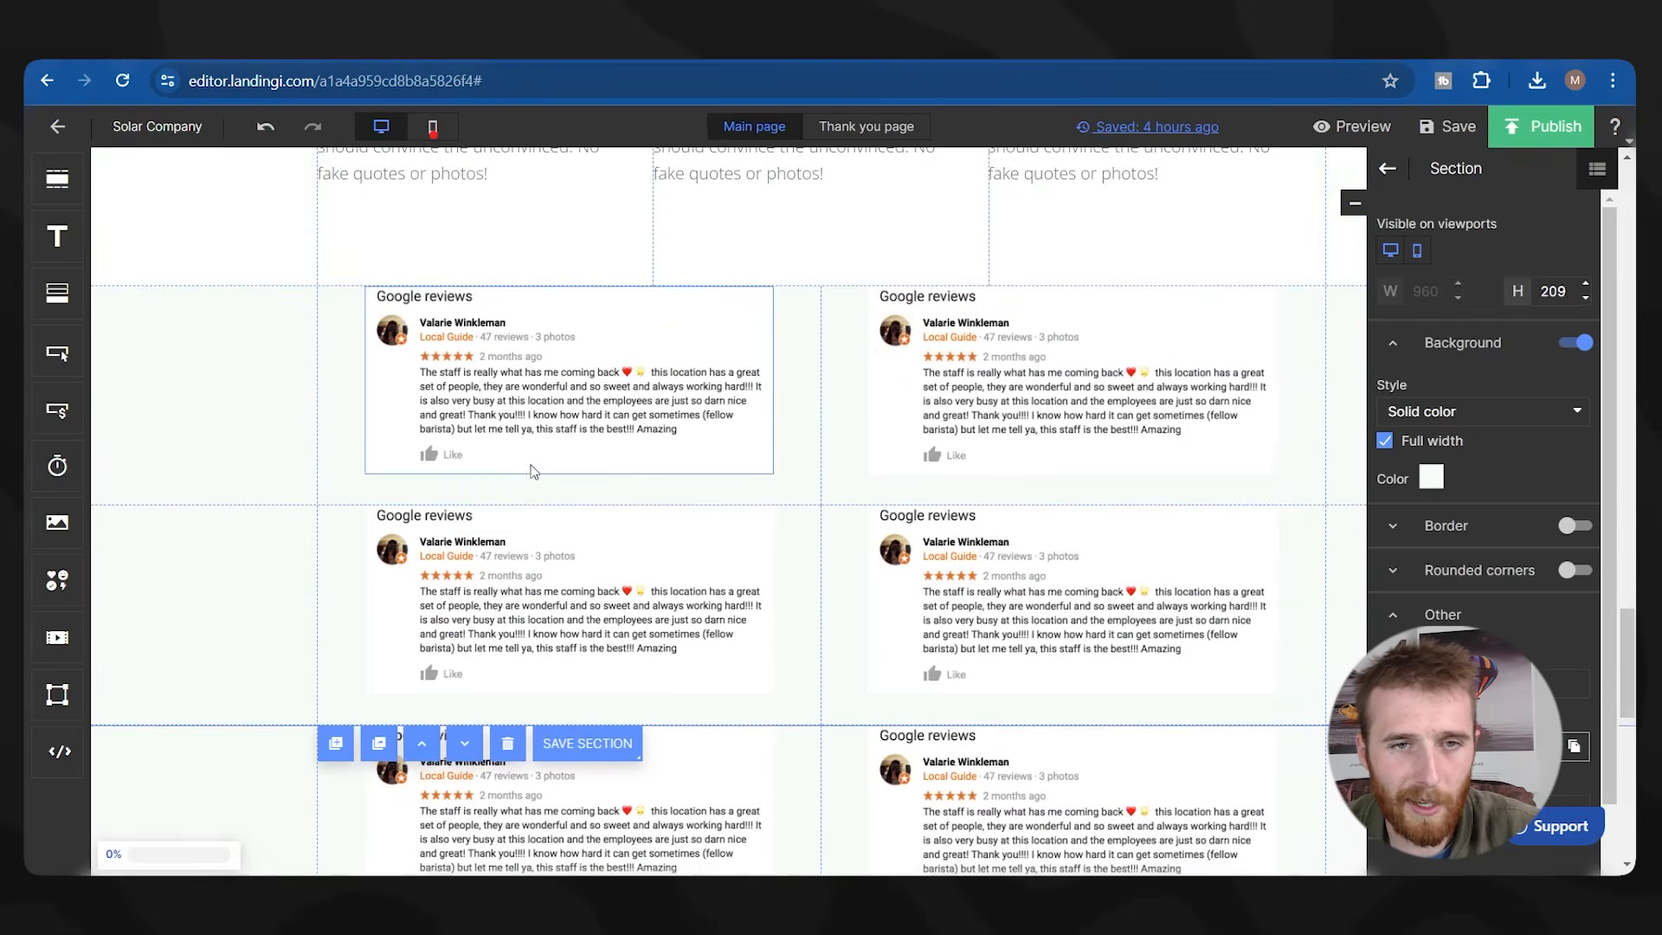
Delete the placeholder Testimonials section with the Amanda Baker cards.
{"action": "left_click", "coordinate": [513, 459]}
{"action": "left_click", "coordinate": [514, 430]}
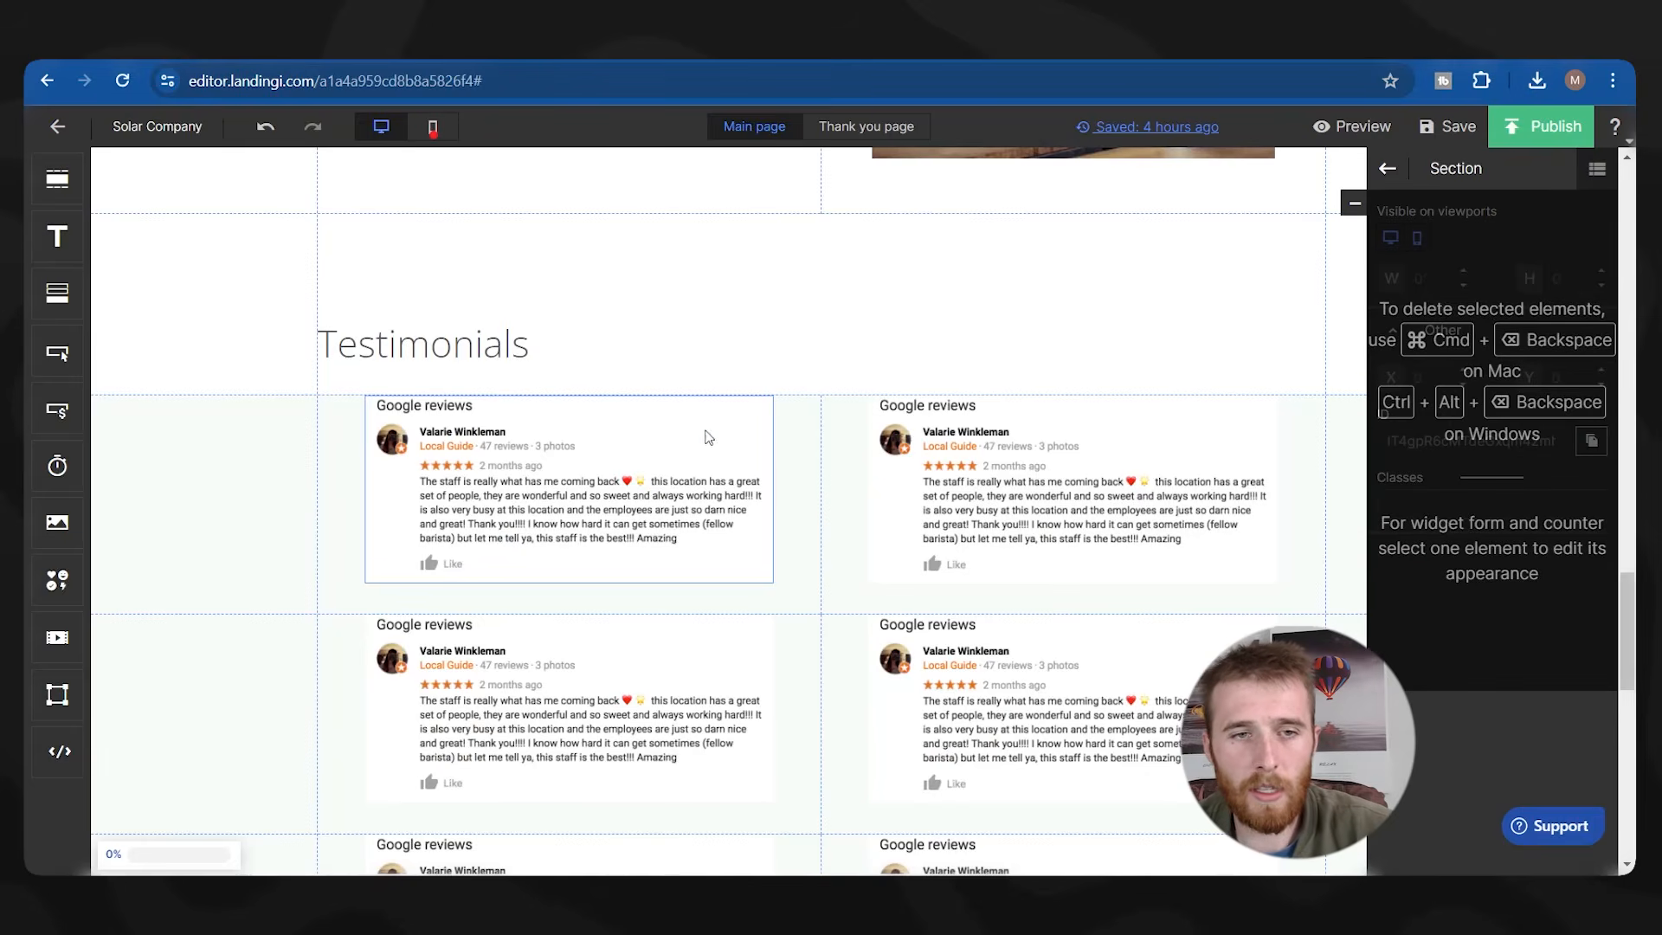
{"action": "scroll", "coordinate": [311, 360], "scroll_direction": "up", "scroll_amount": 3}
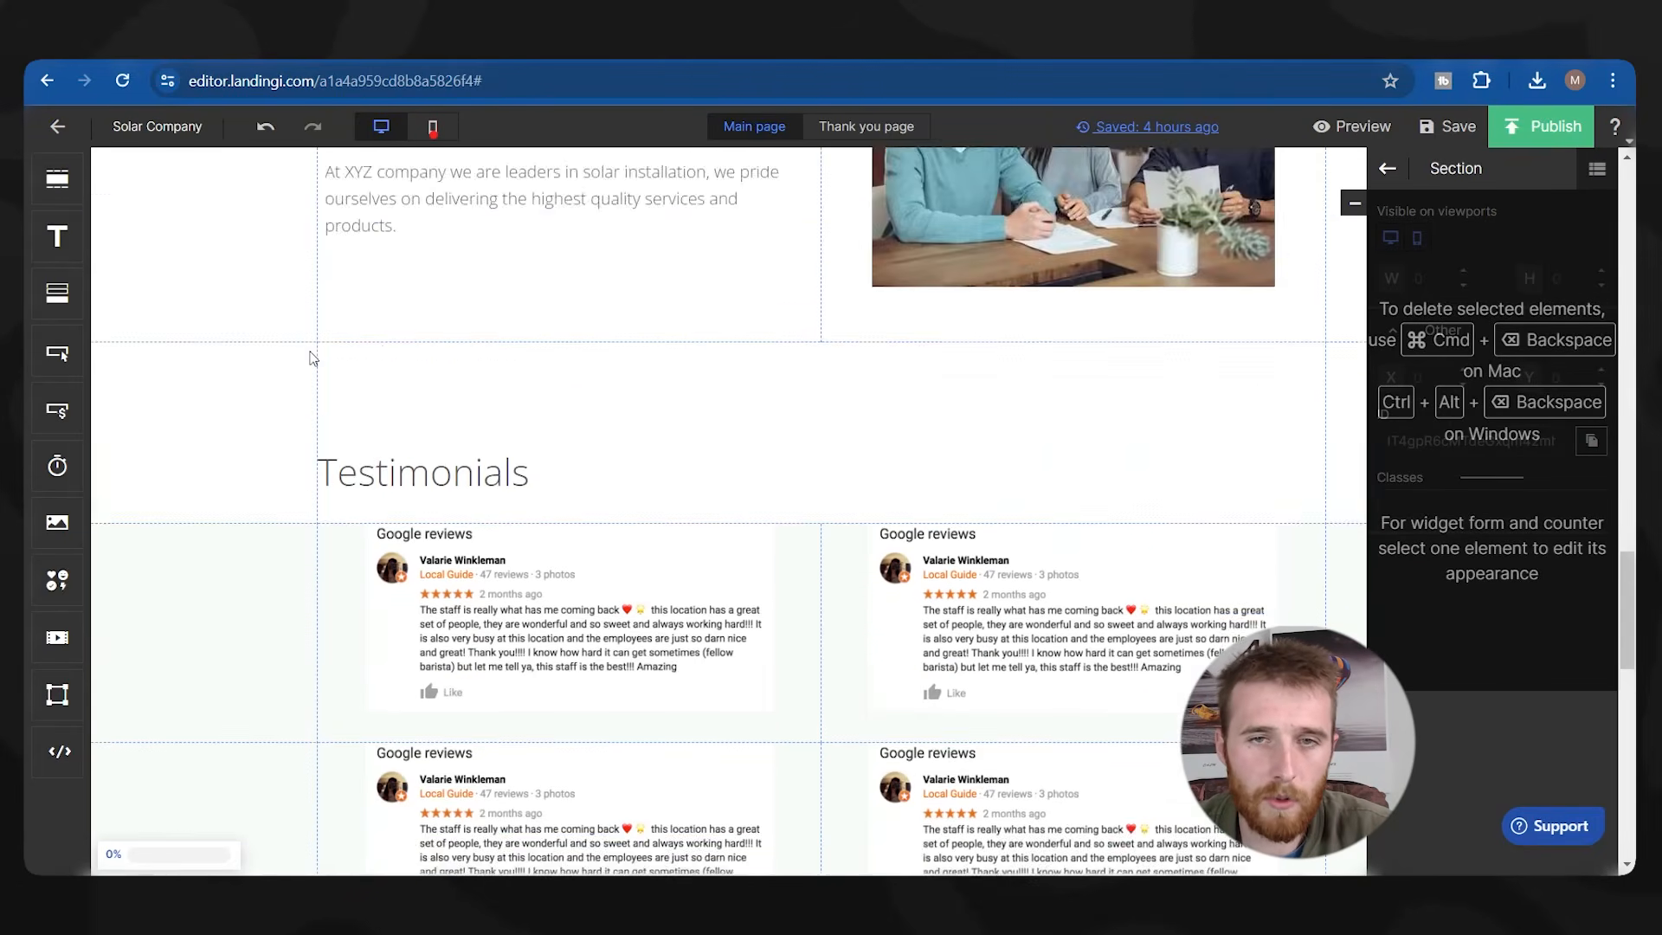
{"action": "scroll", "coordinate": [299, 381], "scroll_direction": "down", "scroll_amount": 3}
Compare the background colours of the Testimonials heading section and the Google reviews sections.
{"action": "left_click", "coordinate": [286, 445]}
{"action": "left_click", "coordinate": [296, 347]}
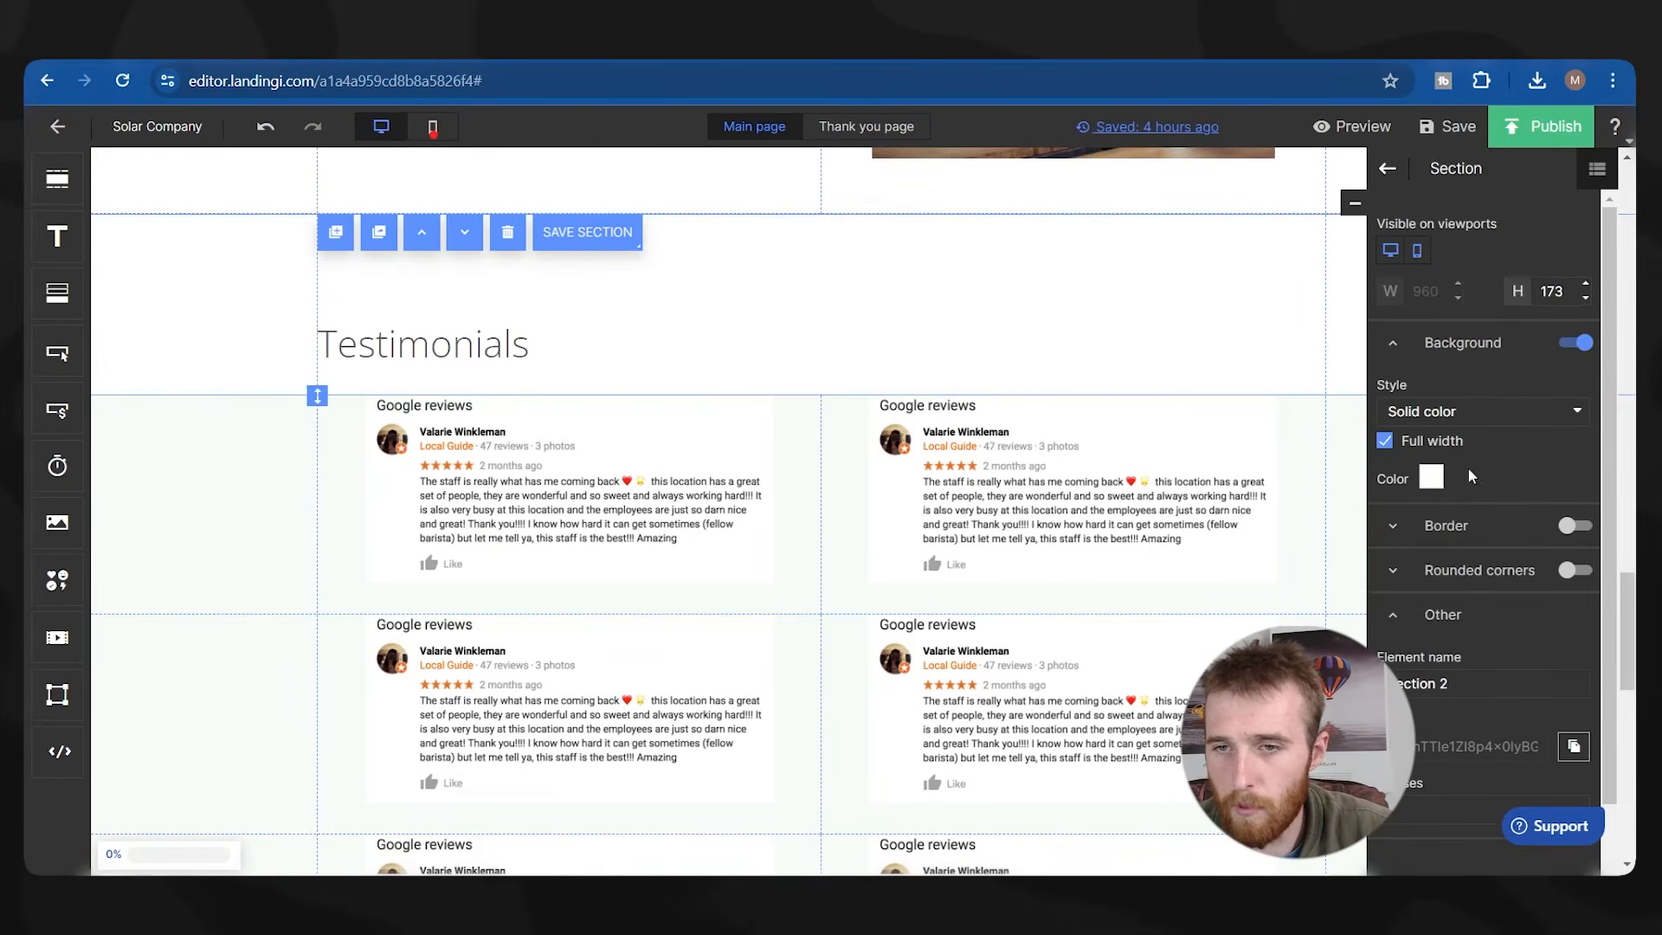
{"action": "left_click", "coordinate": [1433, 480]}
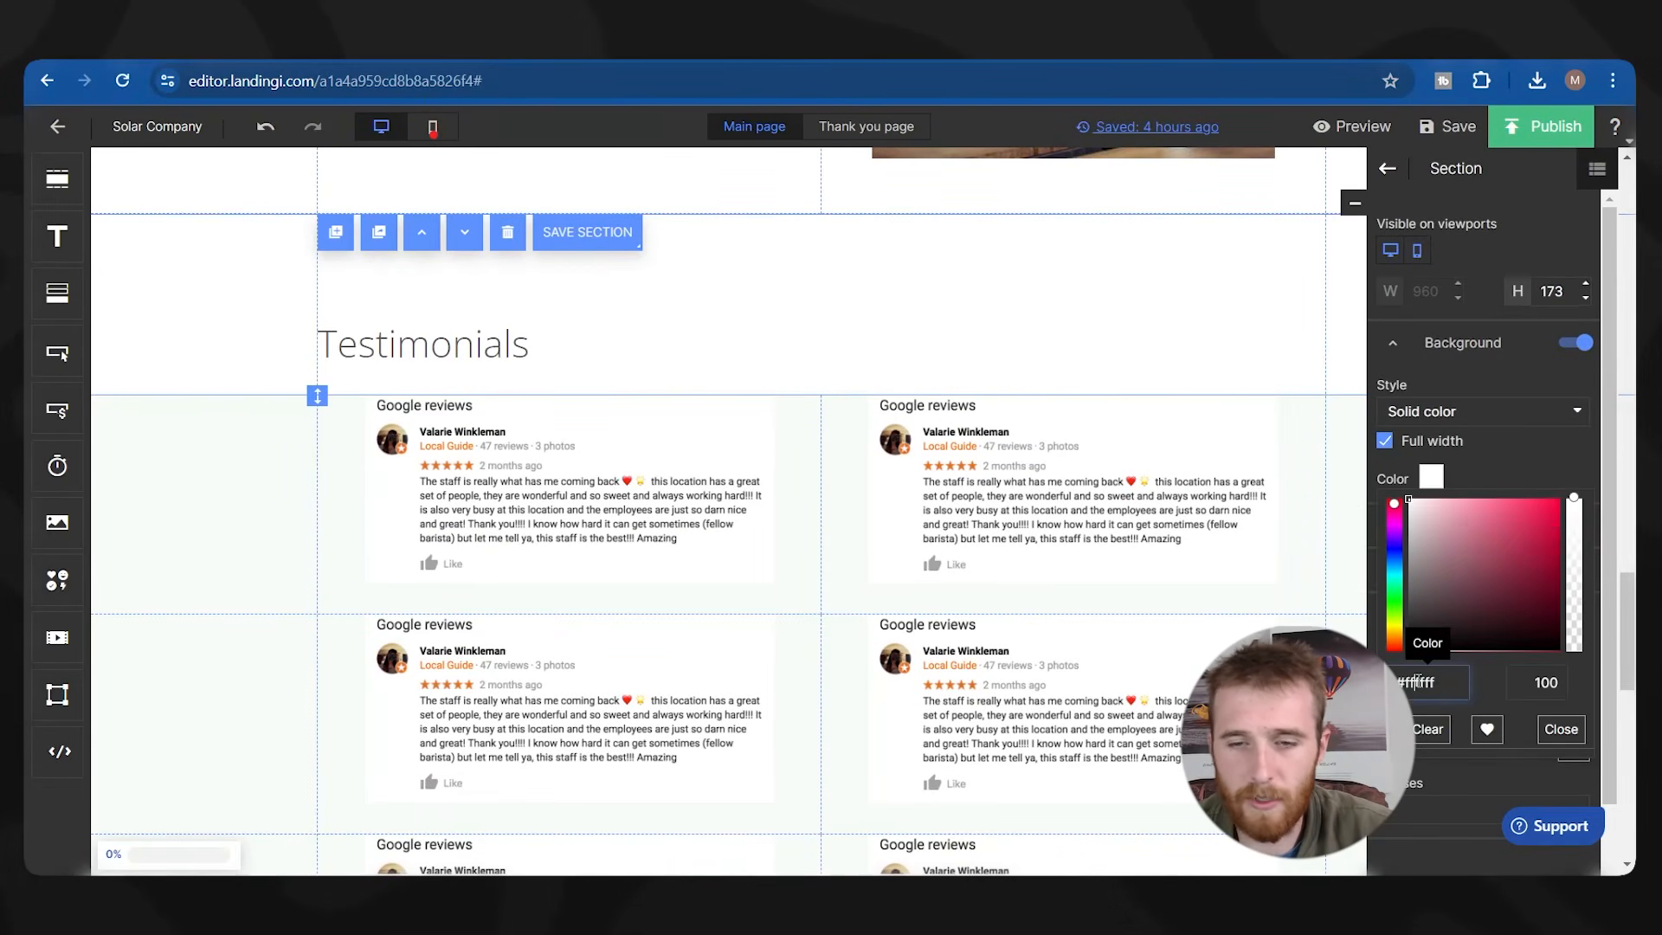
{"action": "left_click", "coordinate": [350, 547]}
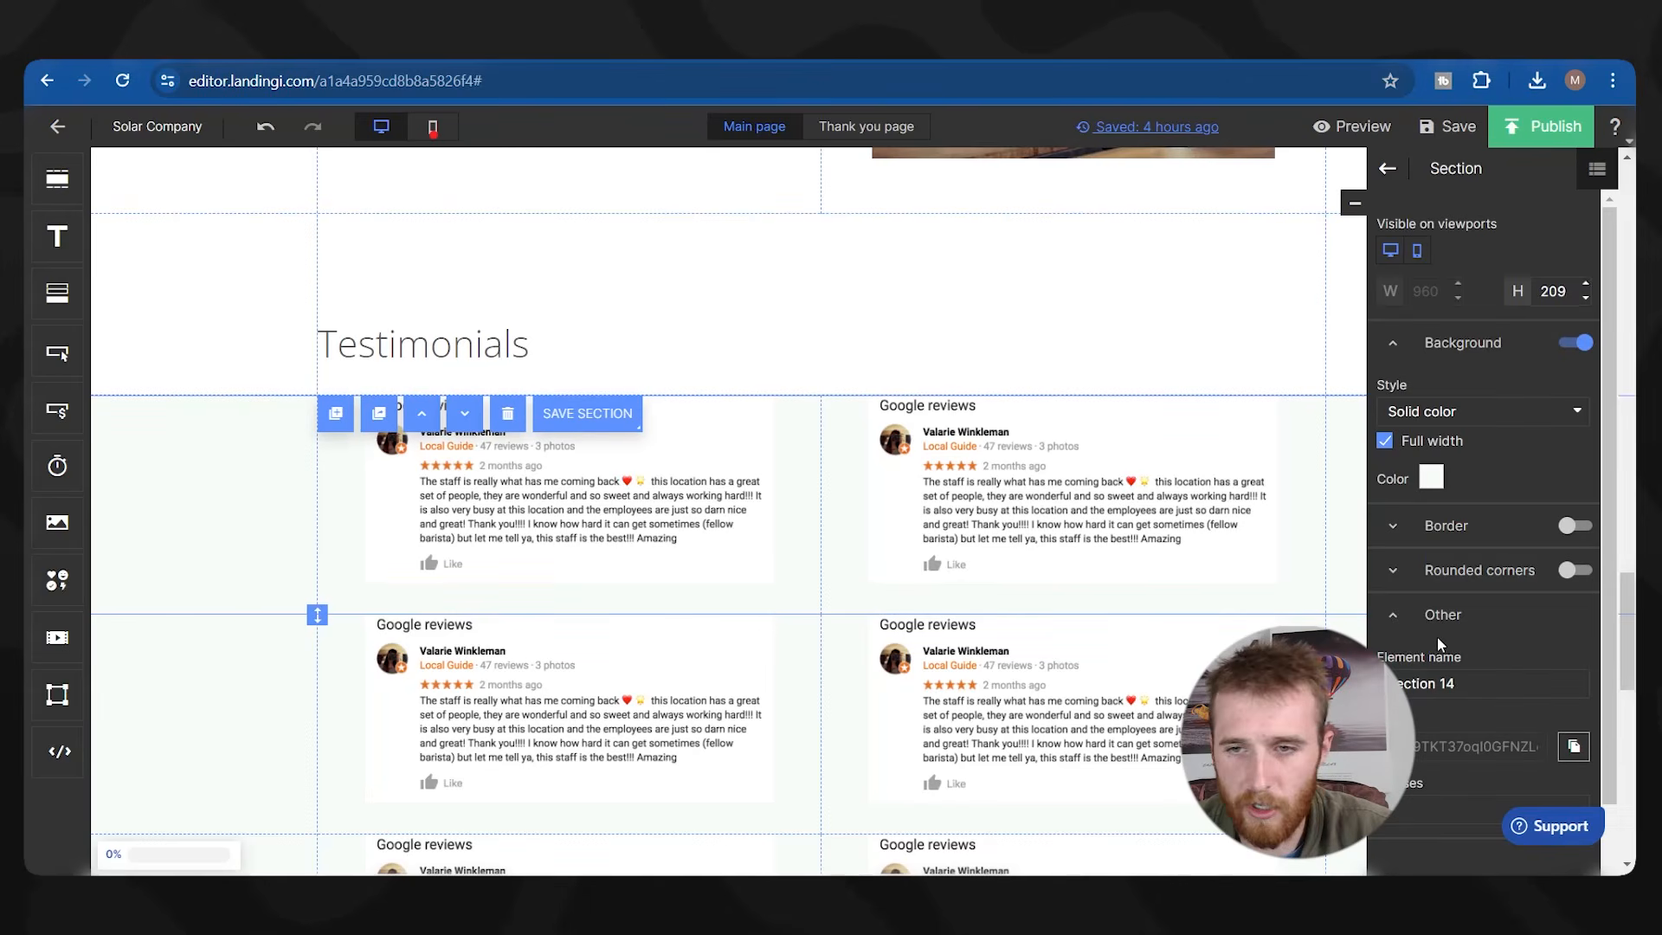
{"action": "left_click", "coordinate": [1428, 477]}
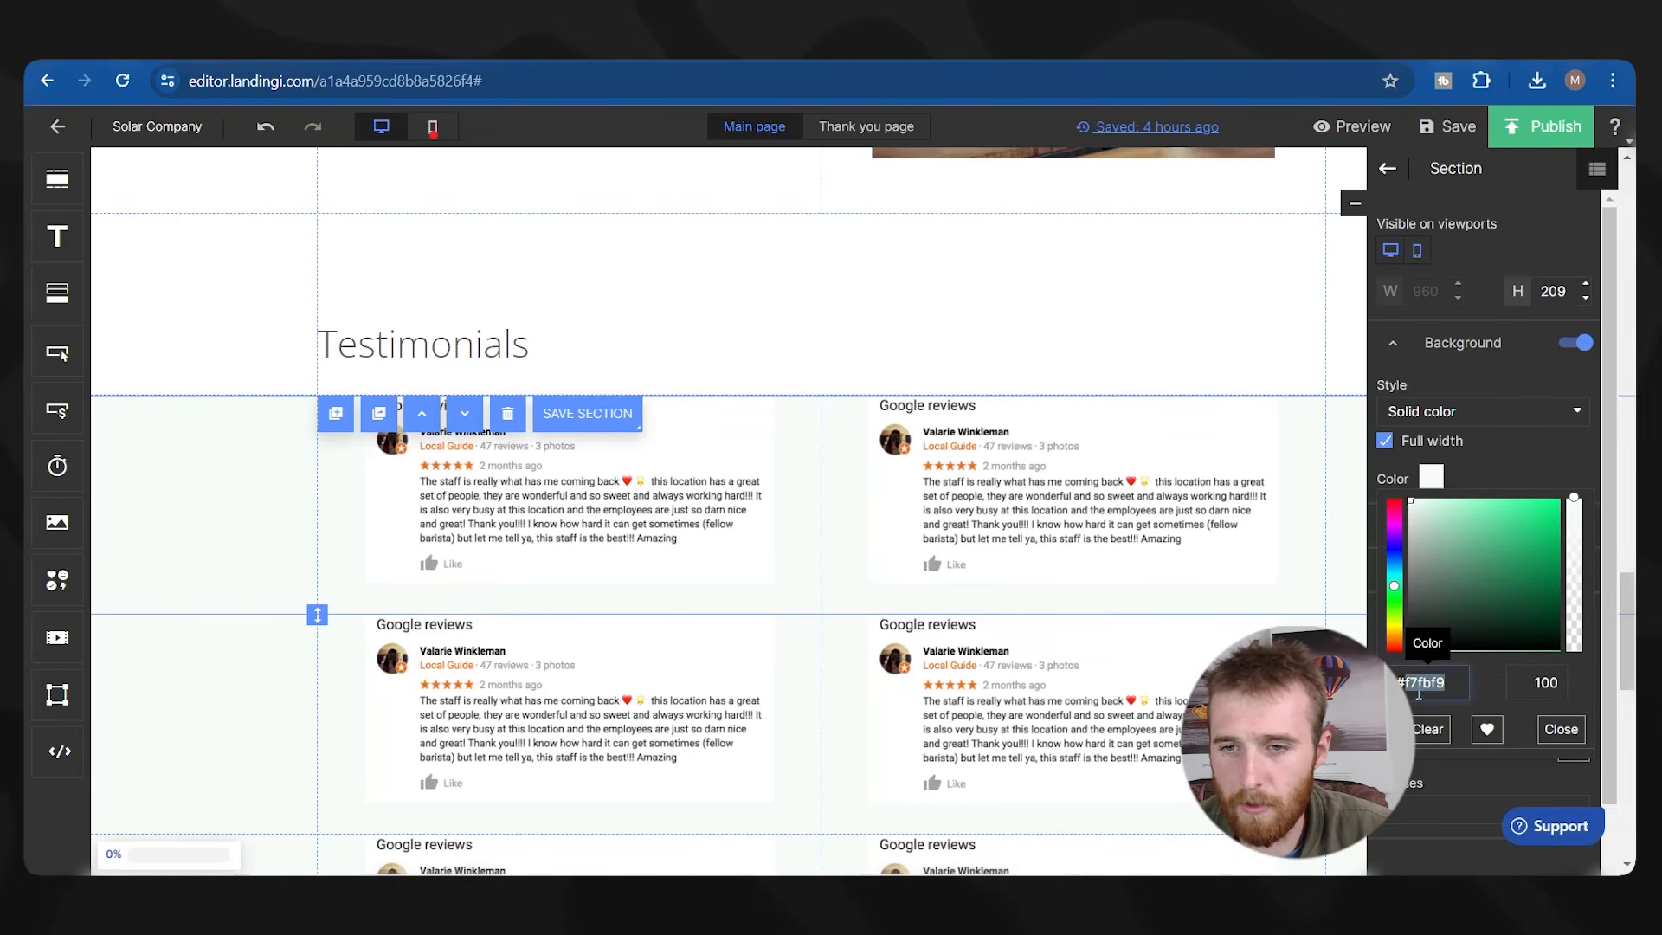
{"action": "left_click", "coordinate": [254, 735]}
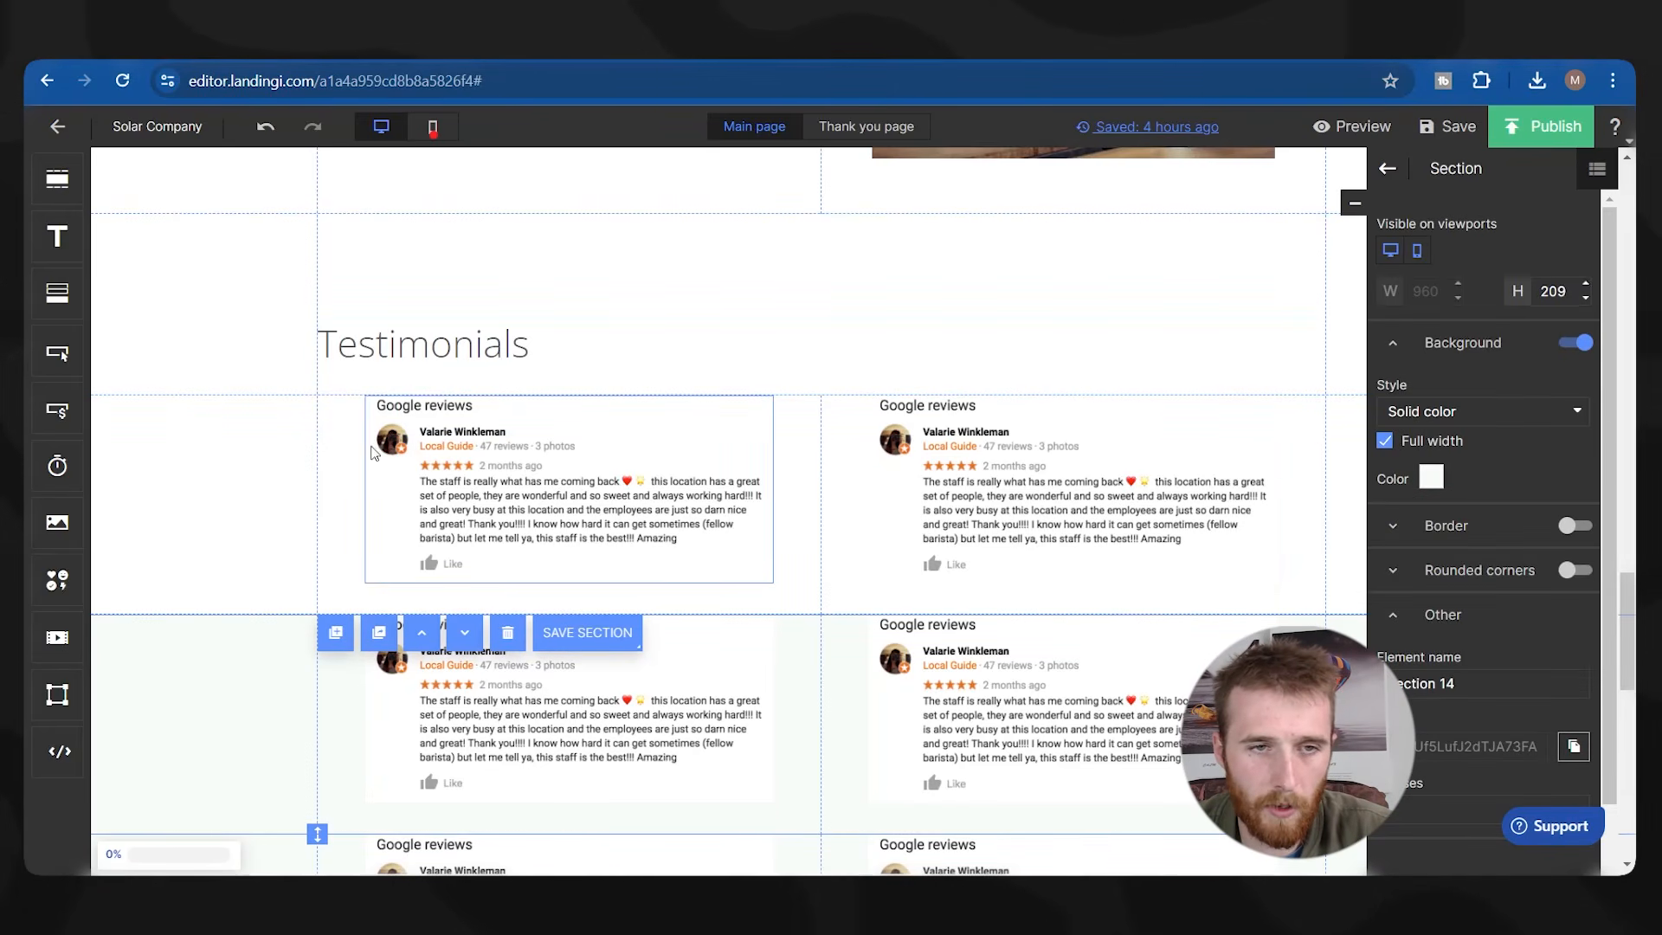
Duplicate the upper testimonials review row, then delete the two surplus review rows.
{"action": "left_click", "coordinate": [343, 417]}
{"action": "left_click", "coordinate": [343, 417]}
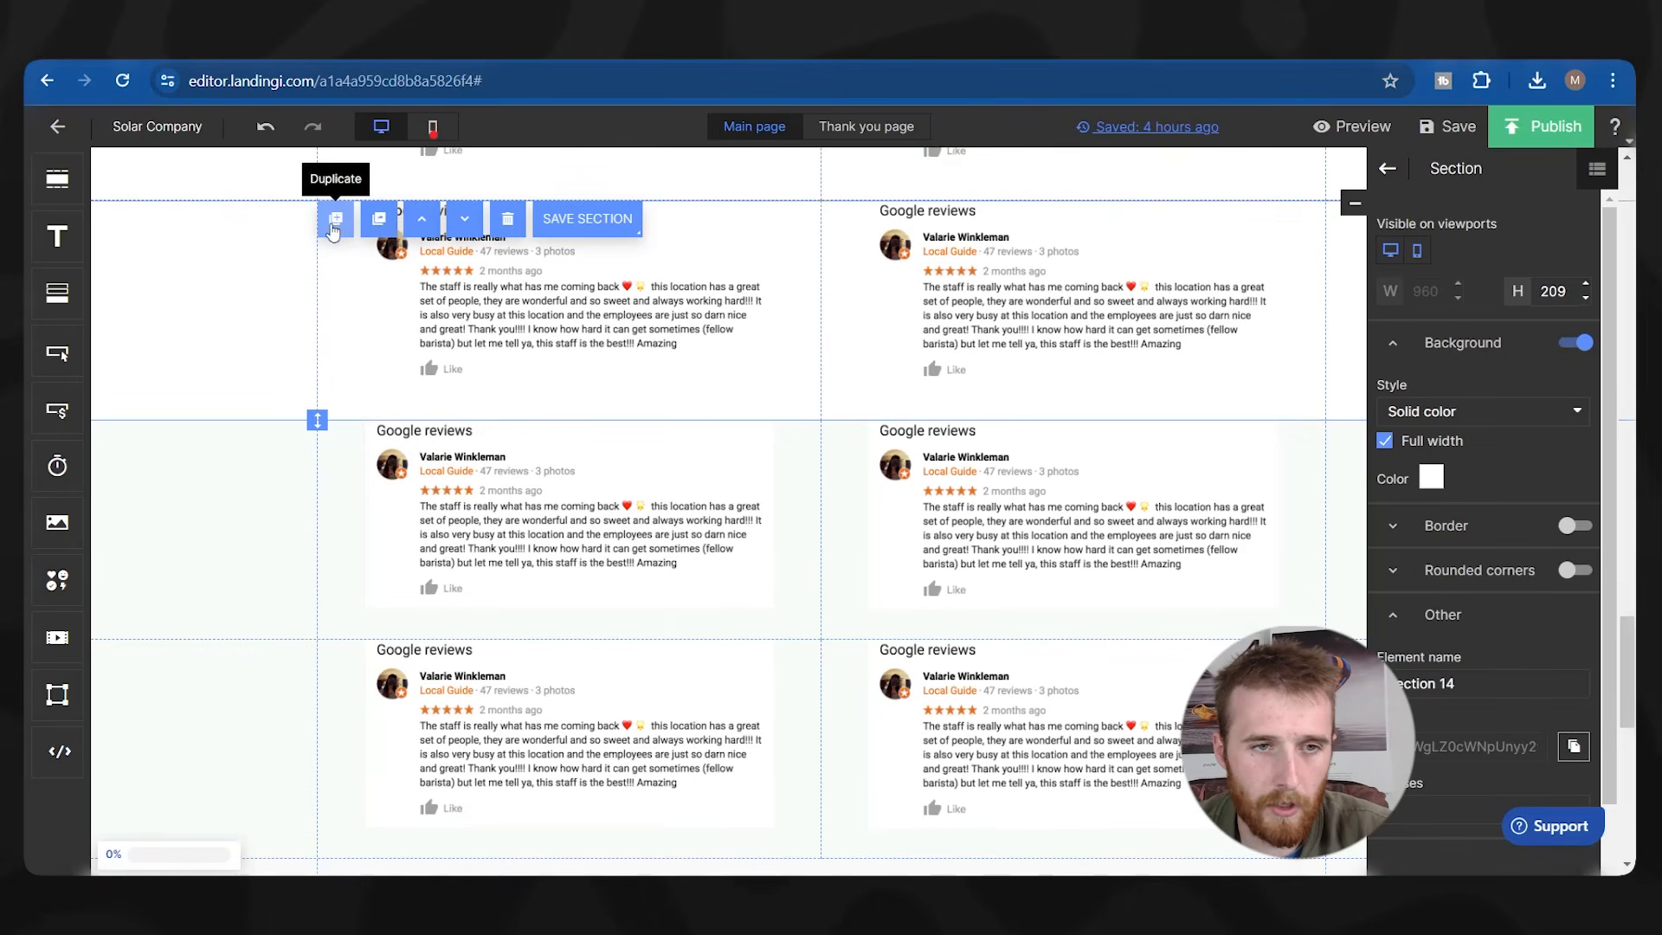
{"action": "left_click", "coordinate": [273, 527]}
{"action": "key", "text": "Delete"}
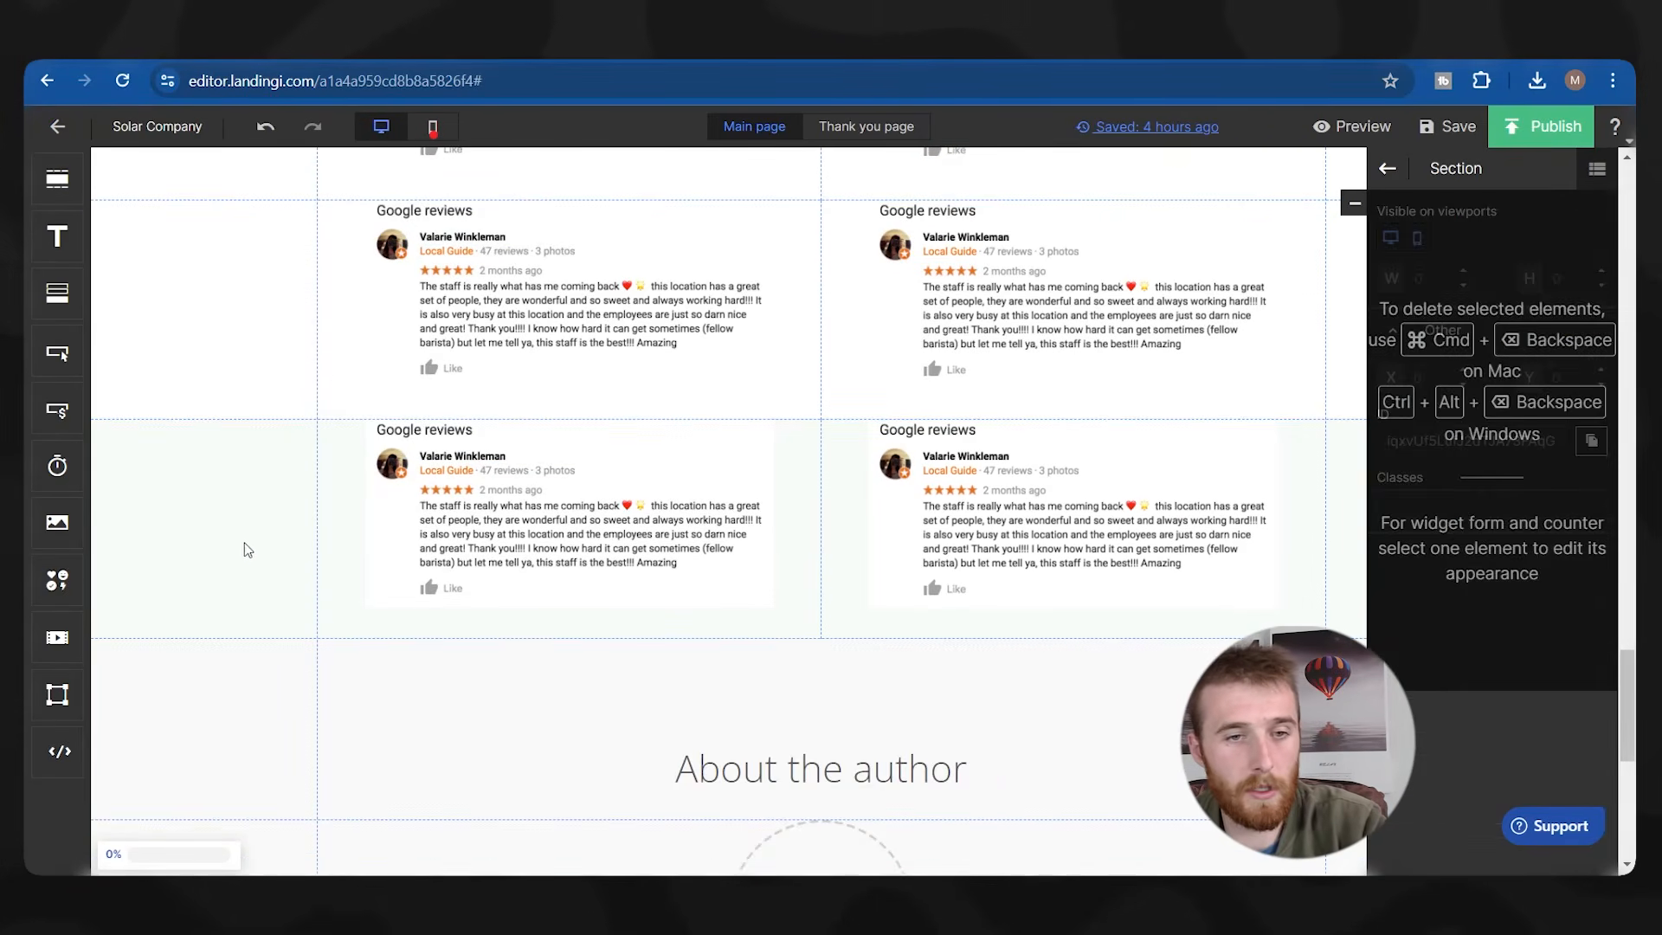
{"action": "left_click", "coordinate": [243, 569]}
{"action": "key", "text": "Delete"}
{"action": "scroll", "coordinate": [772, 560], "scroll_direction": "up", "scroll_amount": 5}
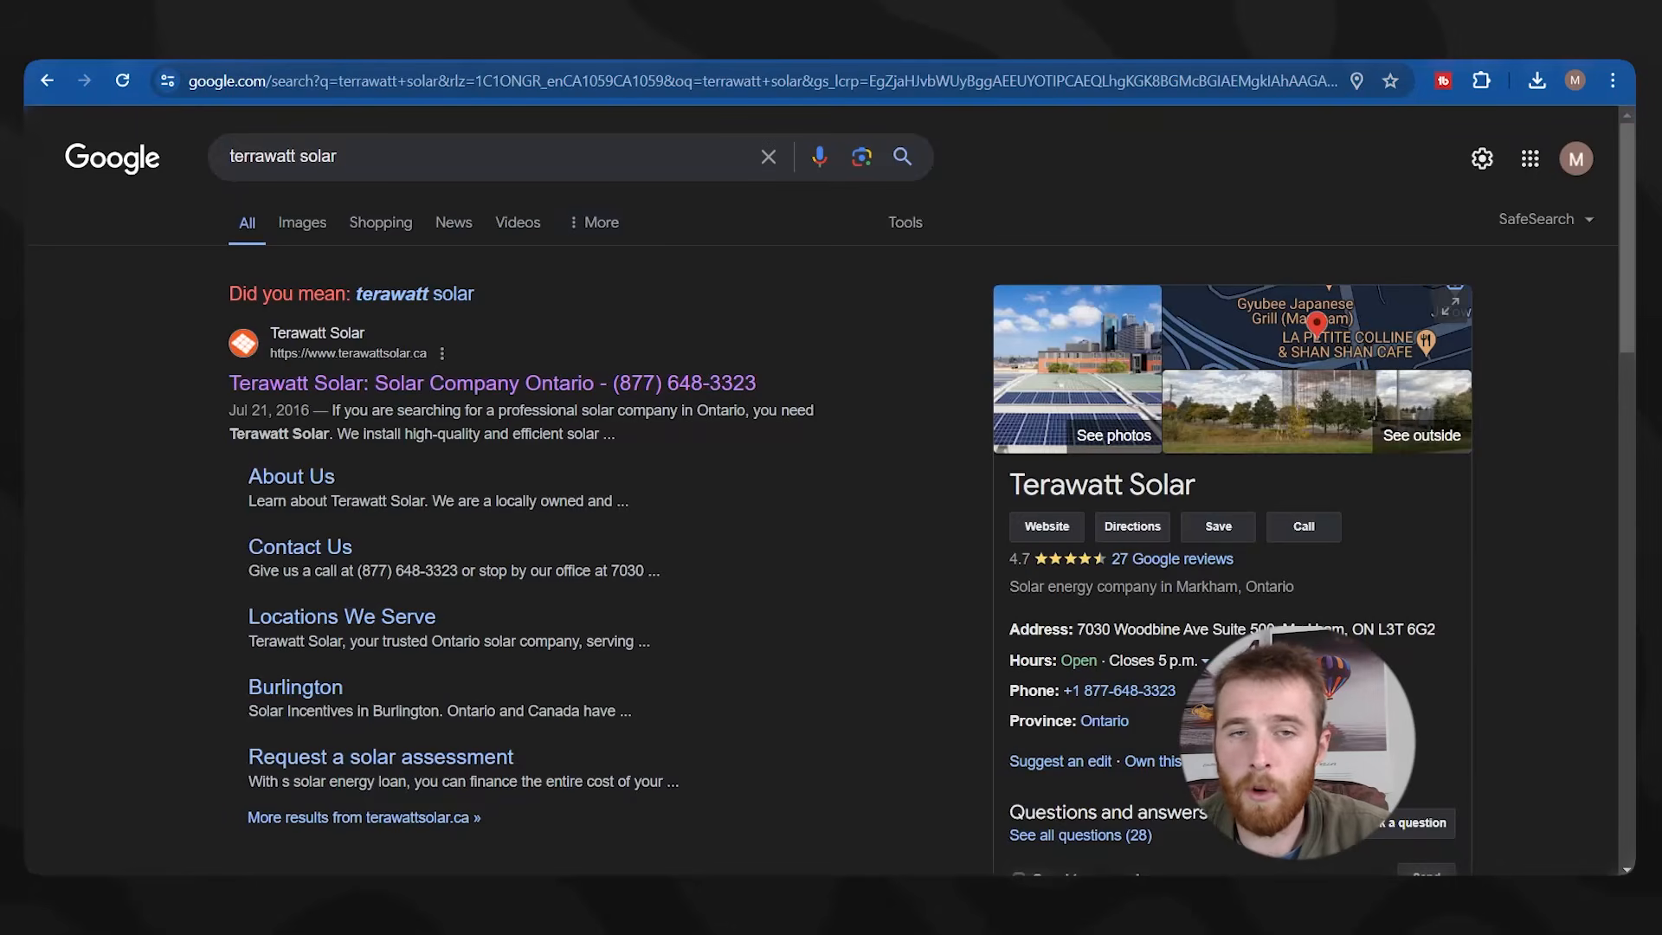
Open all of Terawatt Solar's Google reviews and screenshot the first two reviews.
{"action": "scroll", "coordinate": [1223, 544], "scroll_direction": "down", "scroll_amount": 7}
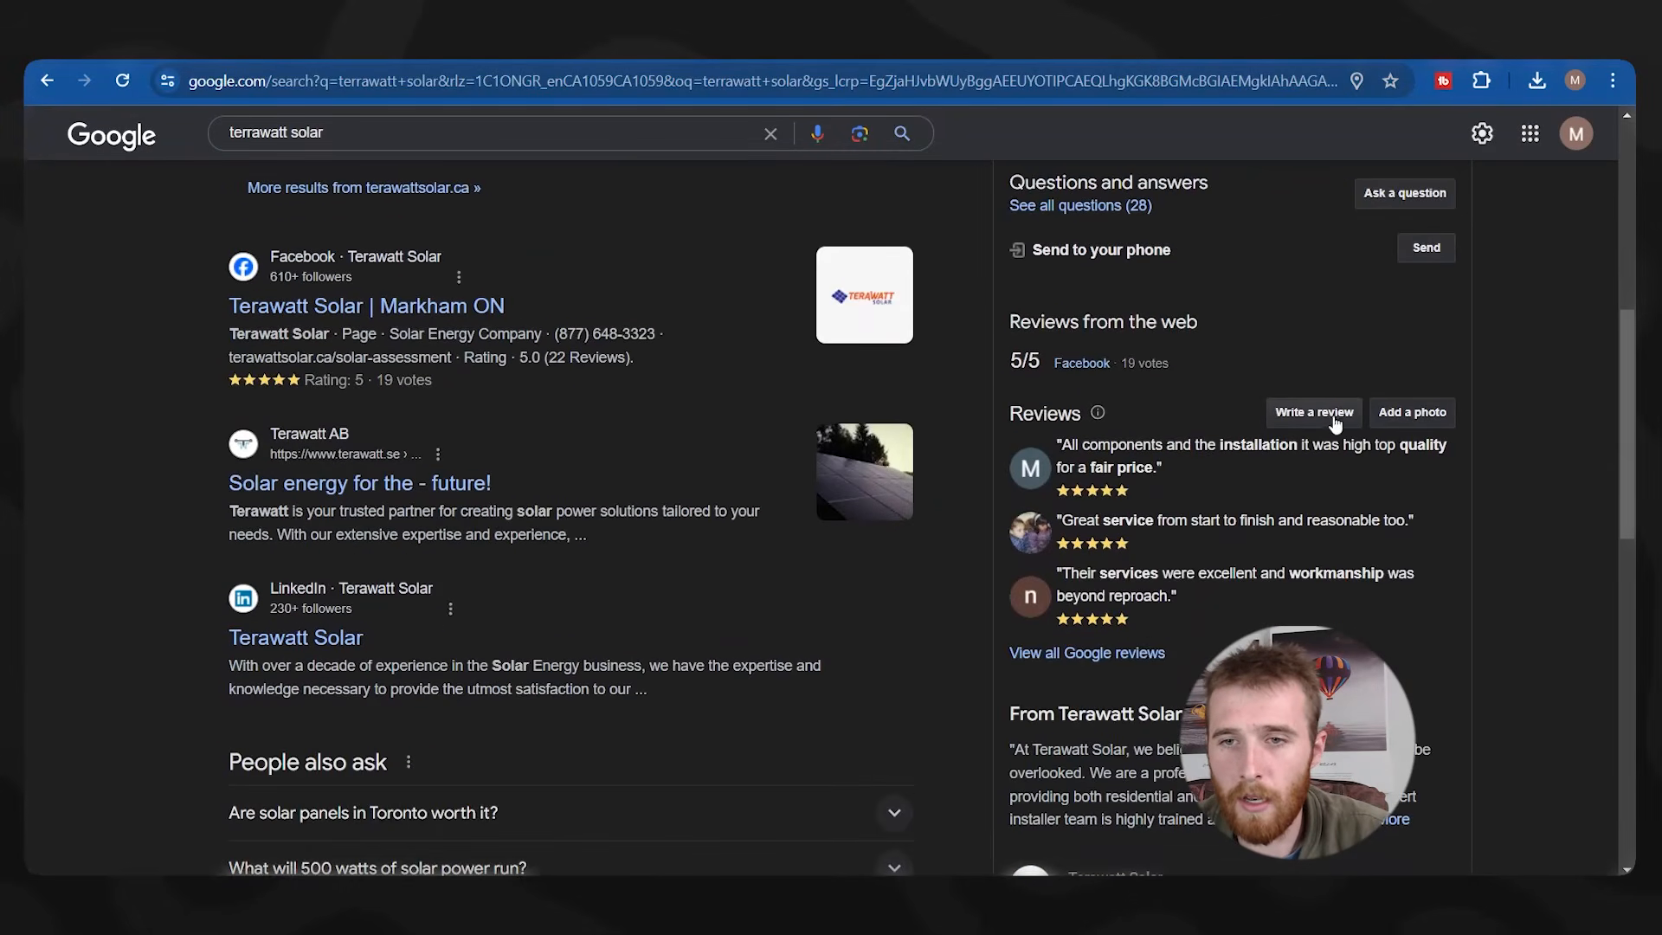
{"action": "left_click", "coordinate": [1082, 654]}
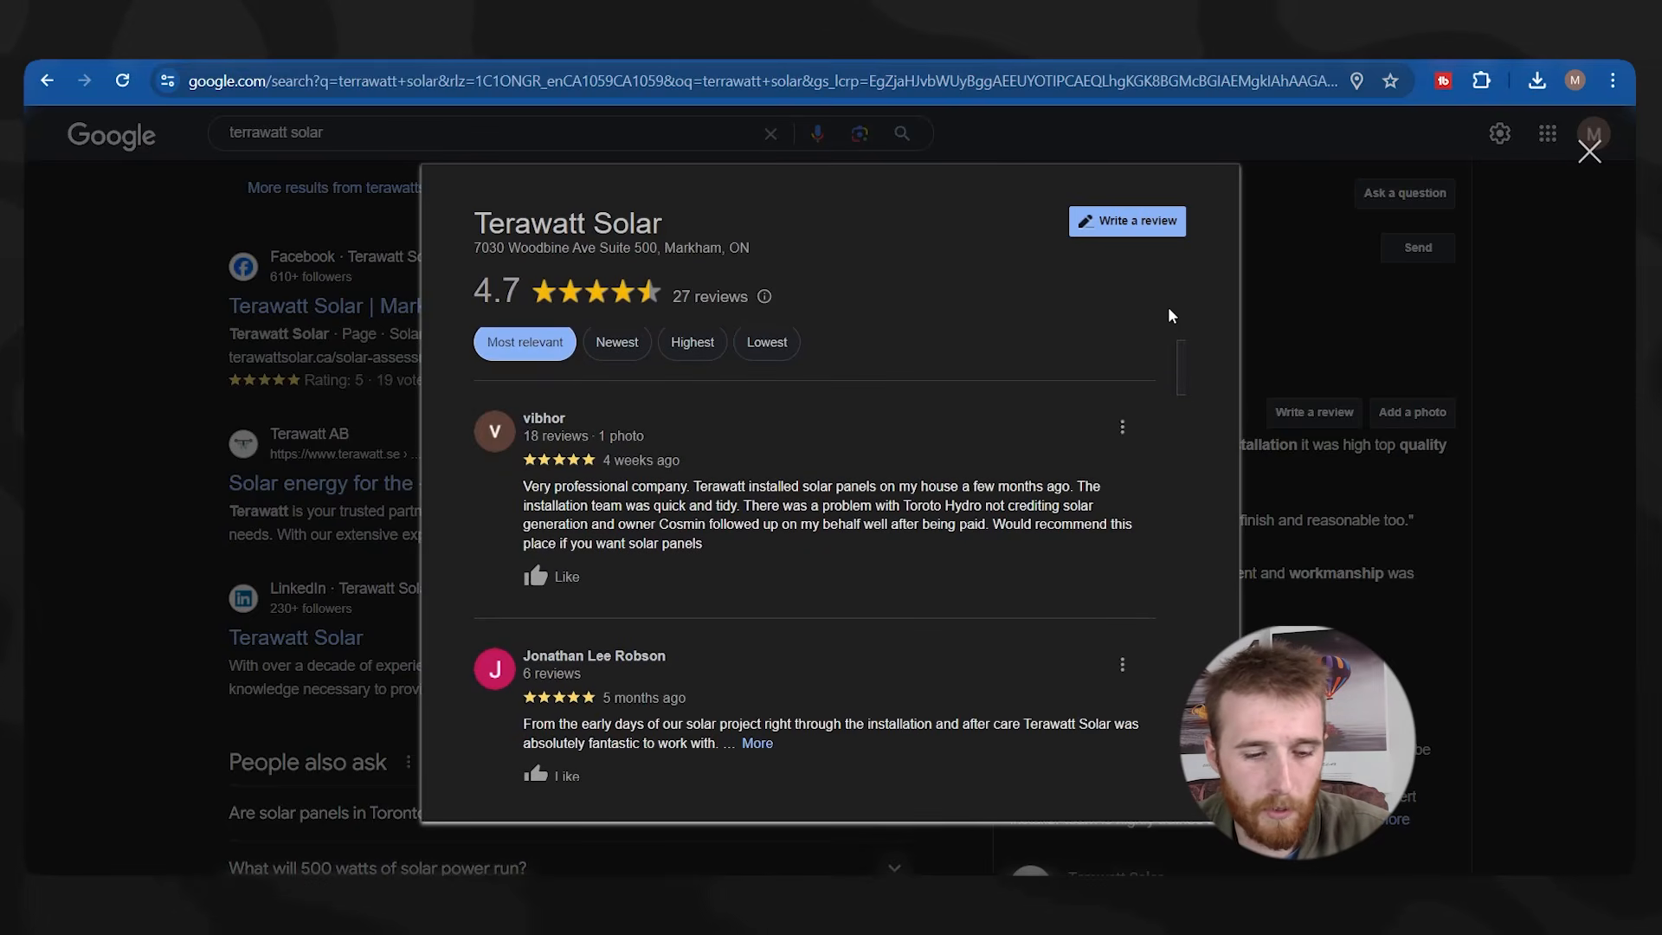
{"action": "key", "text": "ctrl+Print"}
{"action": "left_click_drag", "start_coordinate": [469, 384], "coordinate": [1161, 575]}
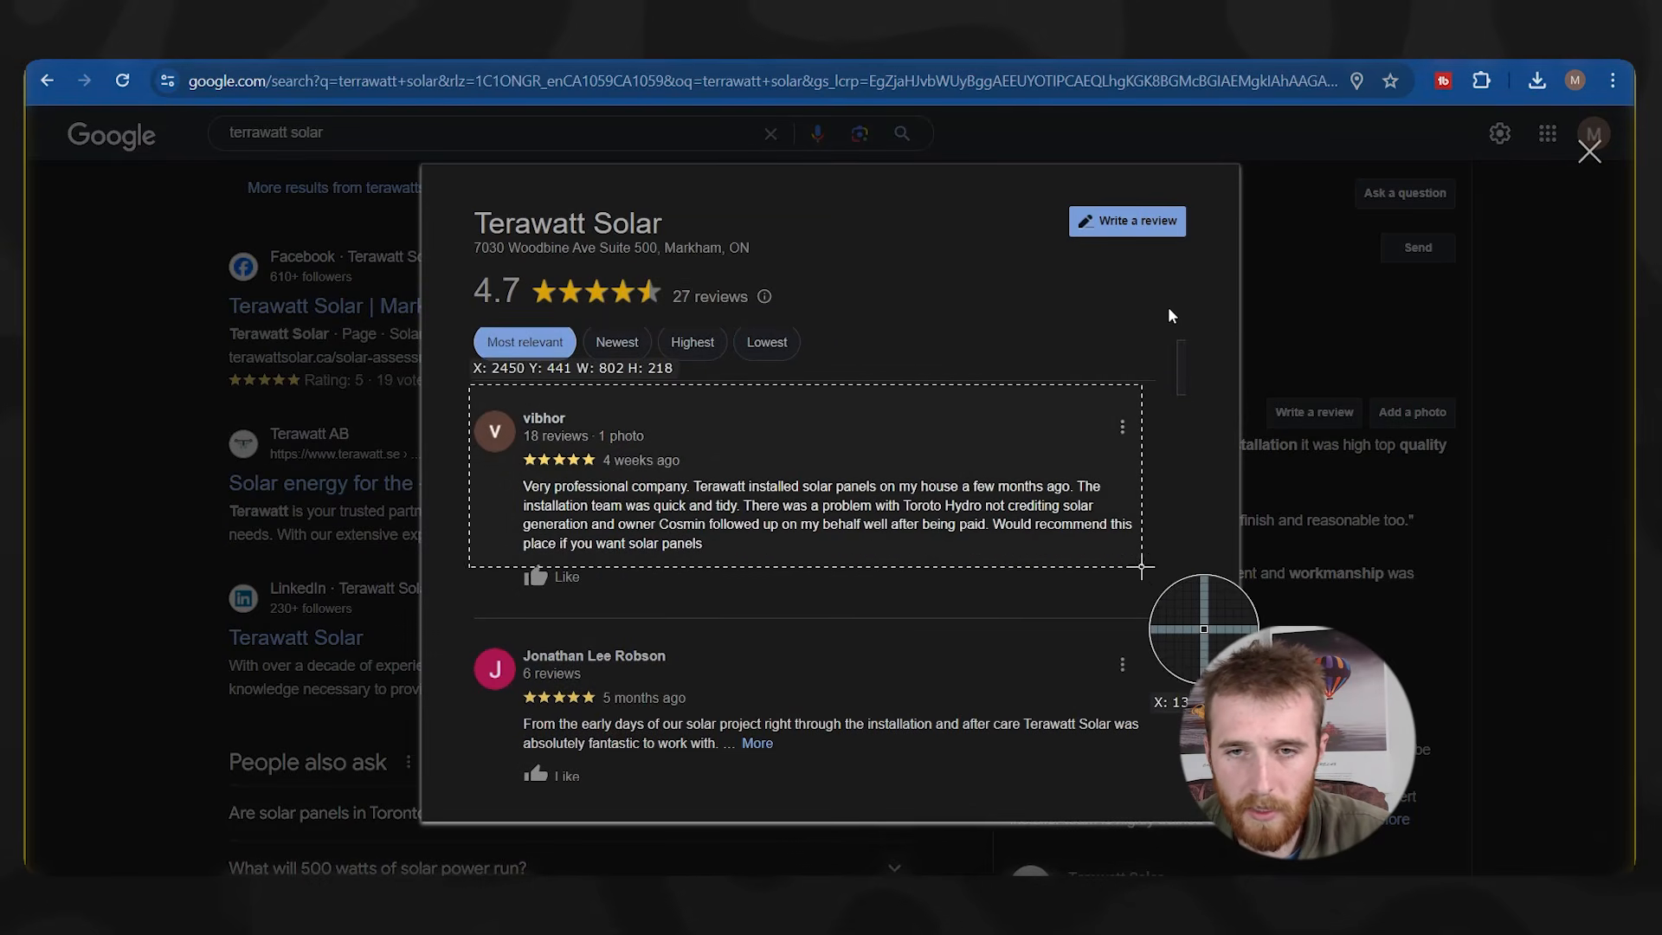
{"action": "scroll", "coordinate": [1199, 491], "scroll_direction": "down", "scroll_amount": 3}
{"action": "key", "text": "ctrl+Print"}
{"action": "left_click_drag", "start_coordinate": [467, 415], "coordinate": [1161, 696]}
Capture four more Google reviews as region screenshots, including the one with photos.
{"action": "scroll", "coordinate": [1157, 549], "scroll_direction": "down", "scroll_amount": 4}
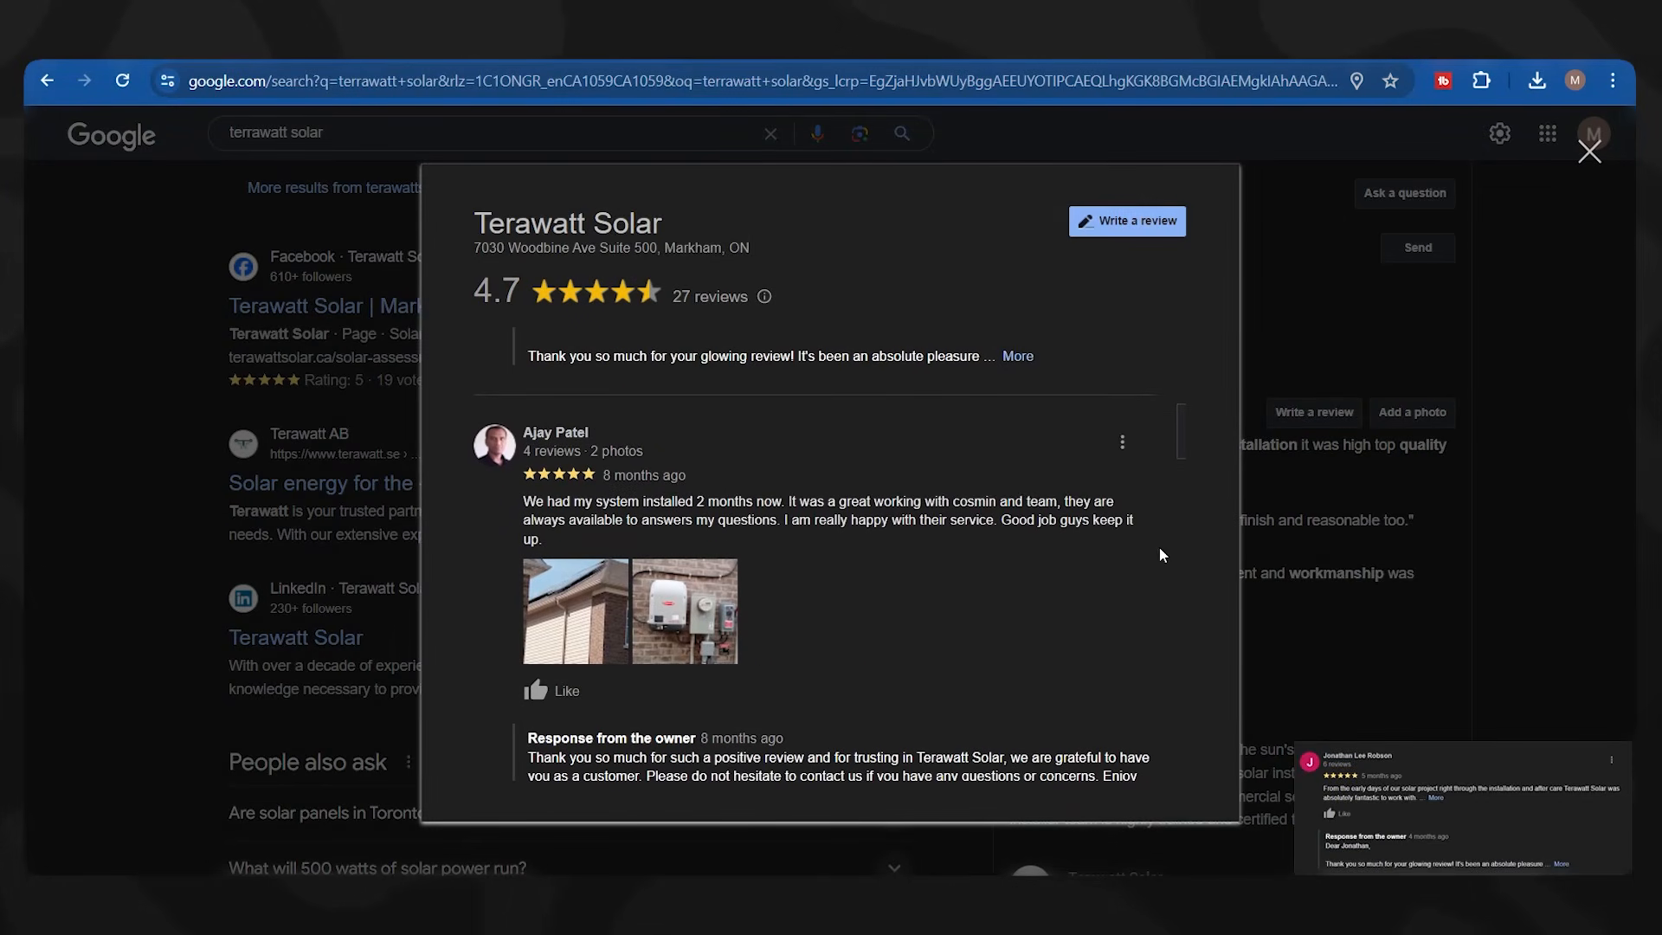
{"action": "key", "text": "ctrl+Print"}
{"action": "left_click_drag", "start_coordinate": [462, 414], "coordinate": [1162, 724]}
{"action": "scroll", "coordinate": [1030, 589], "scroll_direction": "down", "scroll_amount": 5}
{"action": "key", "text": "ctrl+Print"}
{"action": "left_click_drag", "start_coordinate": [446, 327], "coordinate": [1159, 701]}
{"action": "scroll", "coordinate": [533, 404], "scroll_direction": "down", "scroll_amount": 6}
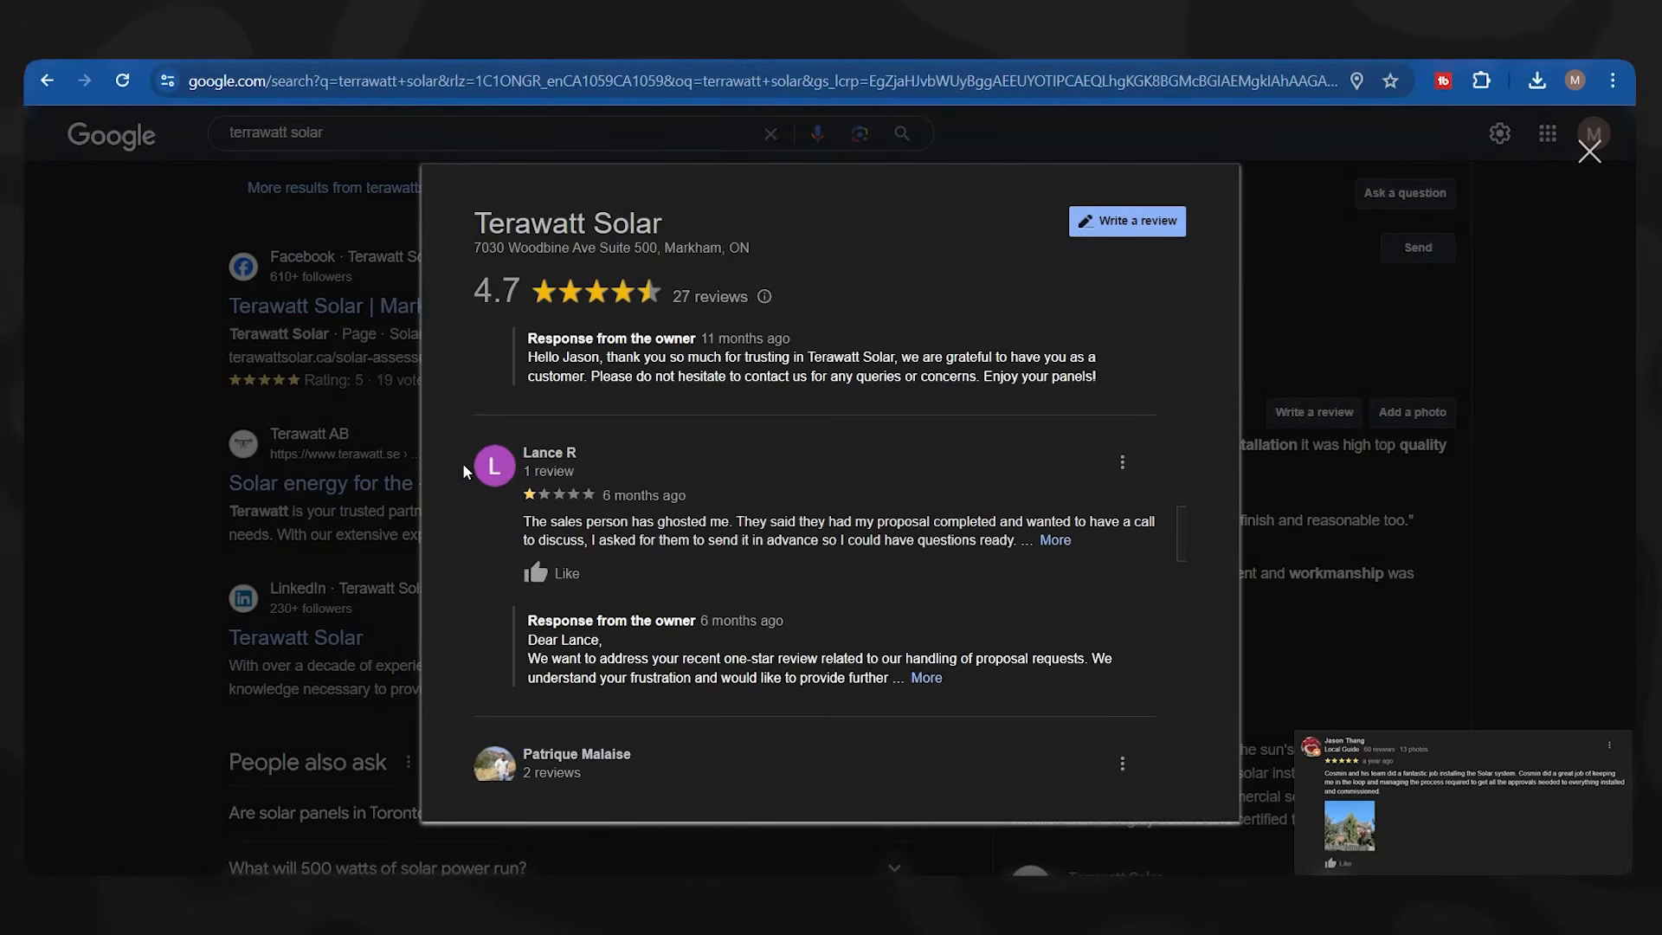
{"action": "key", "text": "ctrl+Print"}
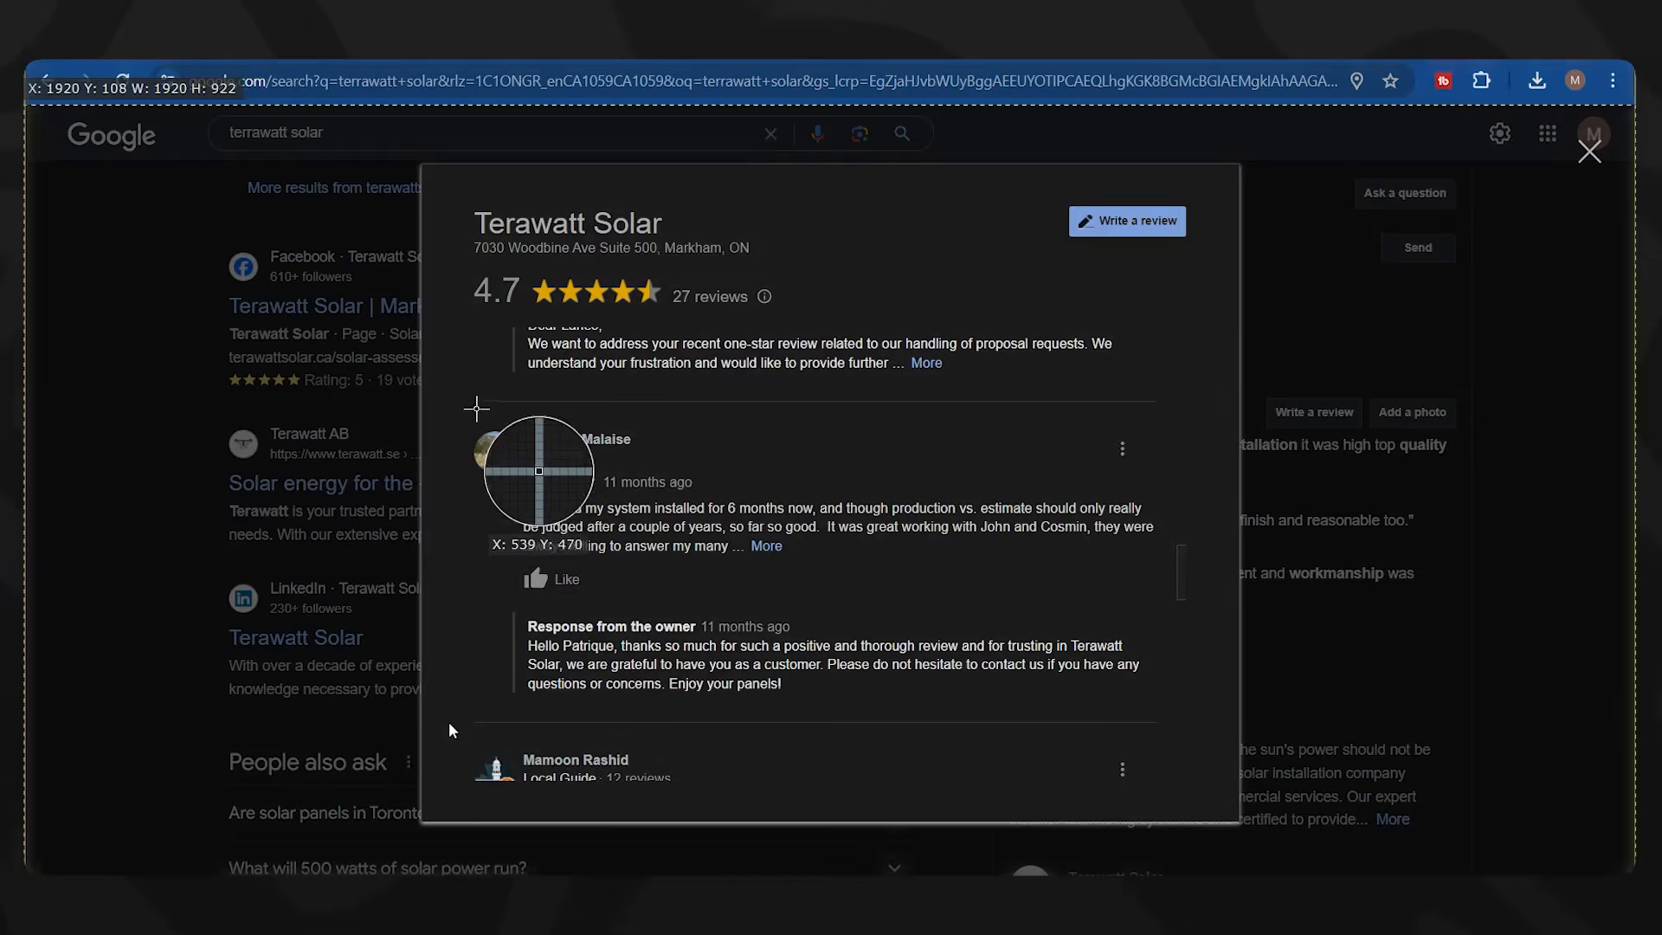
{"action": "left_click_drag", "start_coordinate": [465, 414], "coordinate": [1164, 604]}
{"action": "scroll", "coordinate": [920, 552], "scroll_direction": "down", "scroll_amount": 4}
{"action": "key", "text": "ctrl+Print"}
{"action": "left_click_drag", "start_coordinate": [462, 424], "coordinate": [1170, 609]}
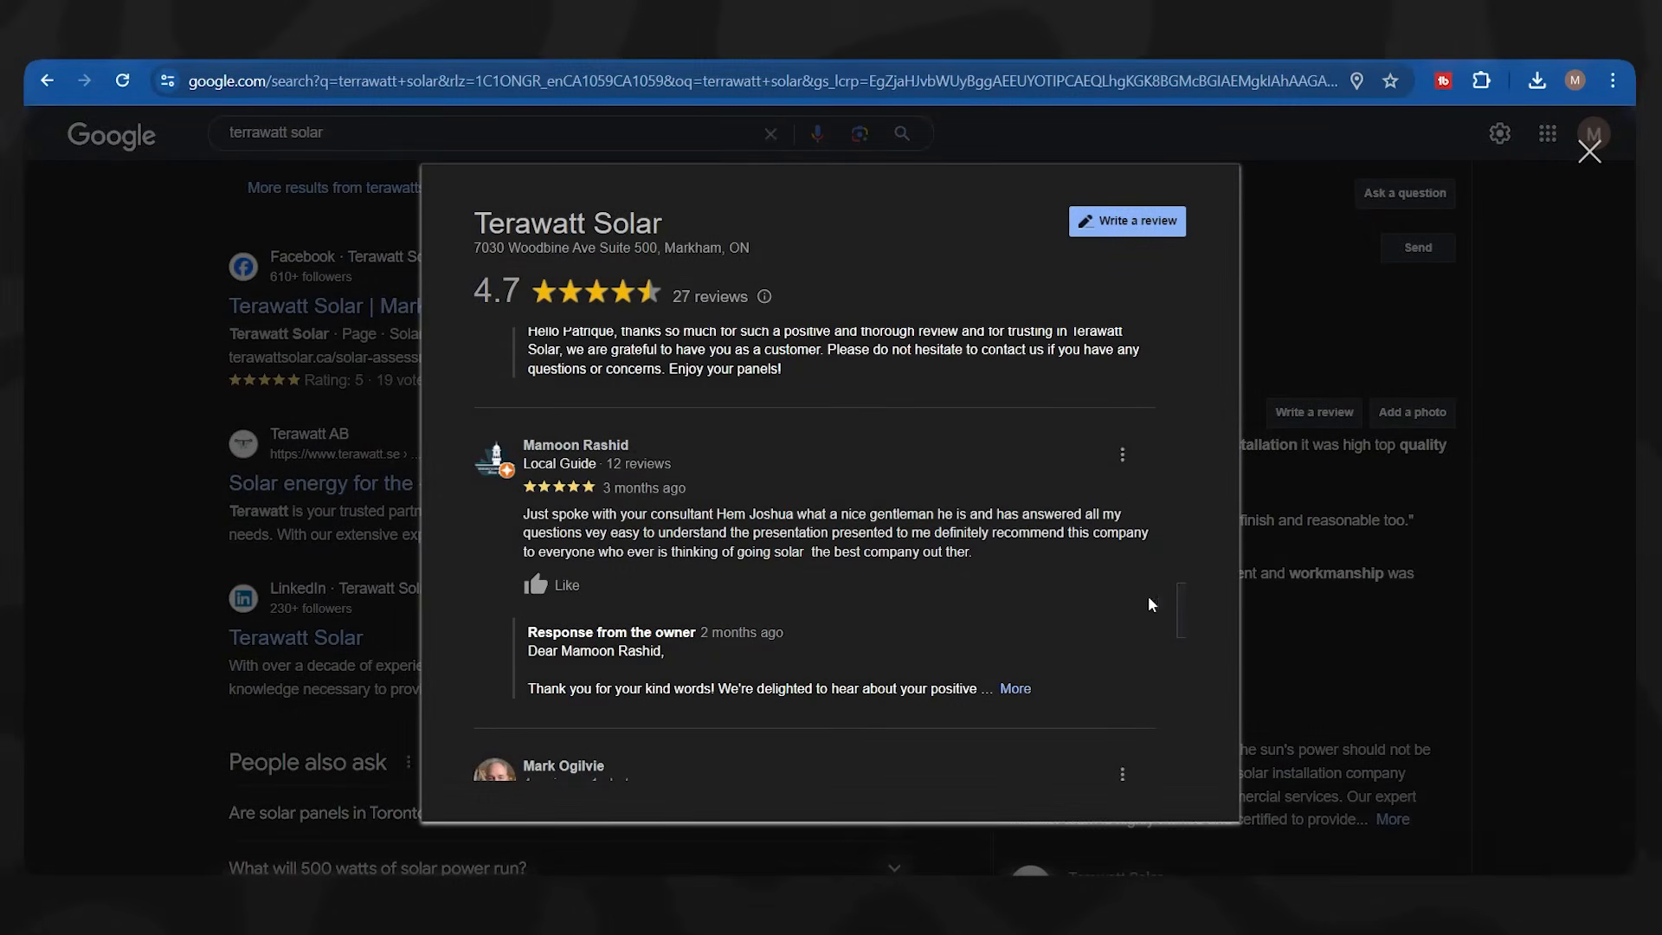
In the Landingi editor, open the image gallery for the first review placeholder.
{"action": "key", "text": "ctrl+Tab"}
{"action": "left_click", "coordinate": [650, 451]}
{"action": "double_click", "coordinate": [650, 452]}
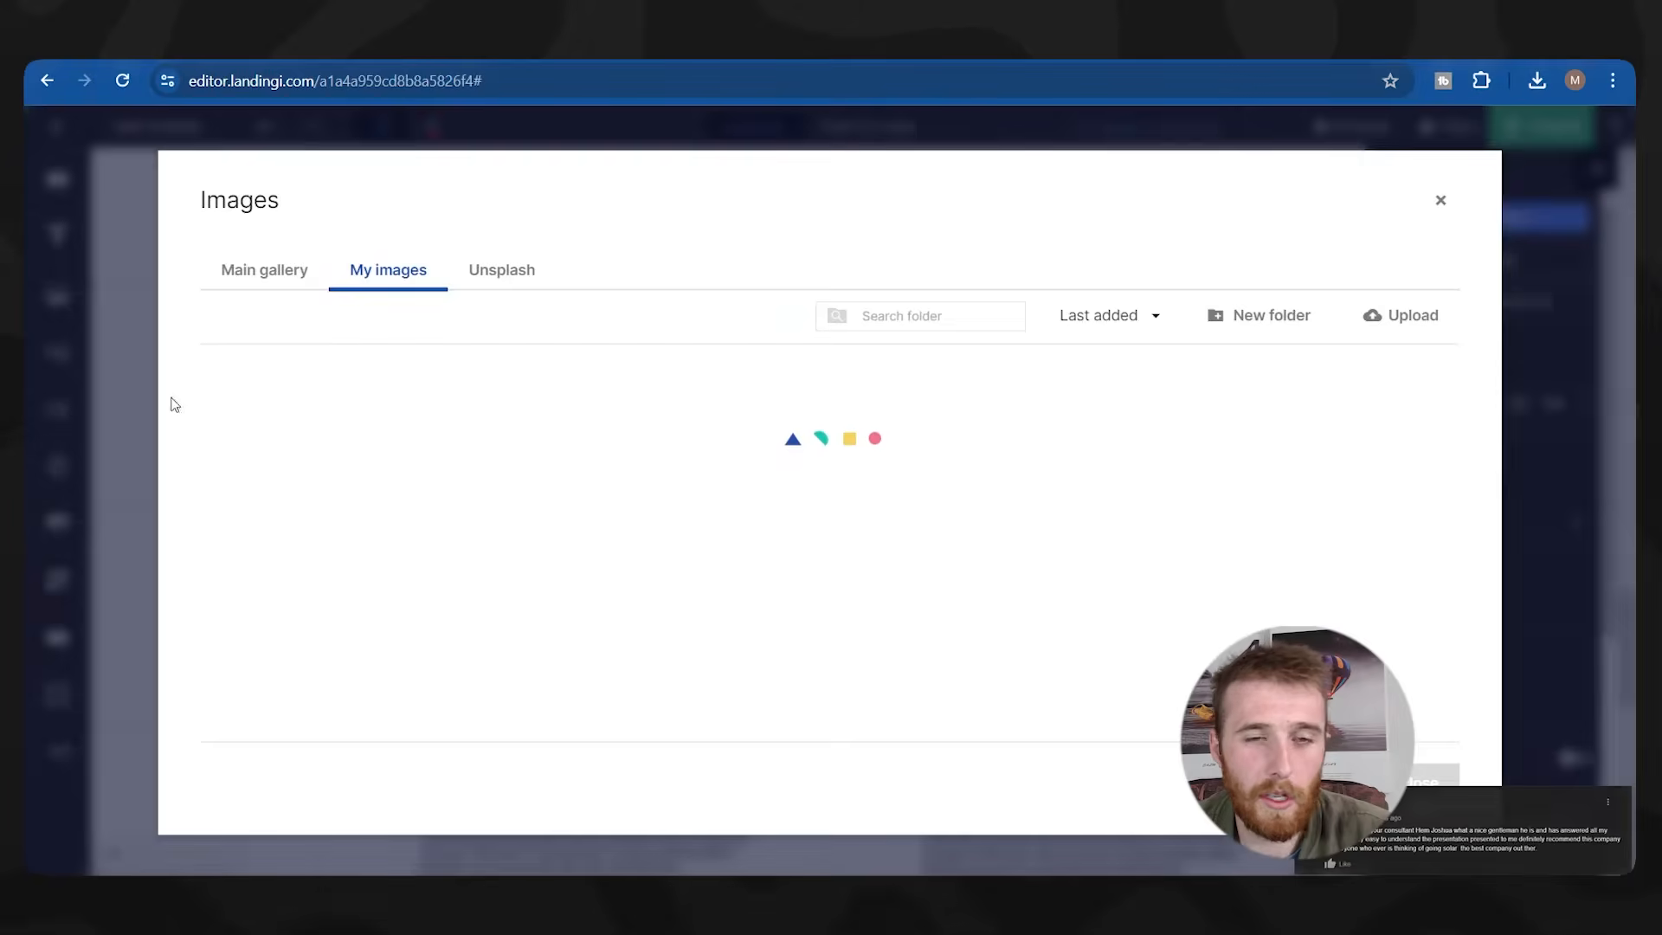
Upload the review screenshots and insert the first one into the top-left placeholder.
{"action": "left_click", "coordinate": [1400, 315]}
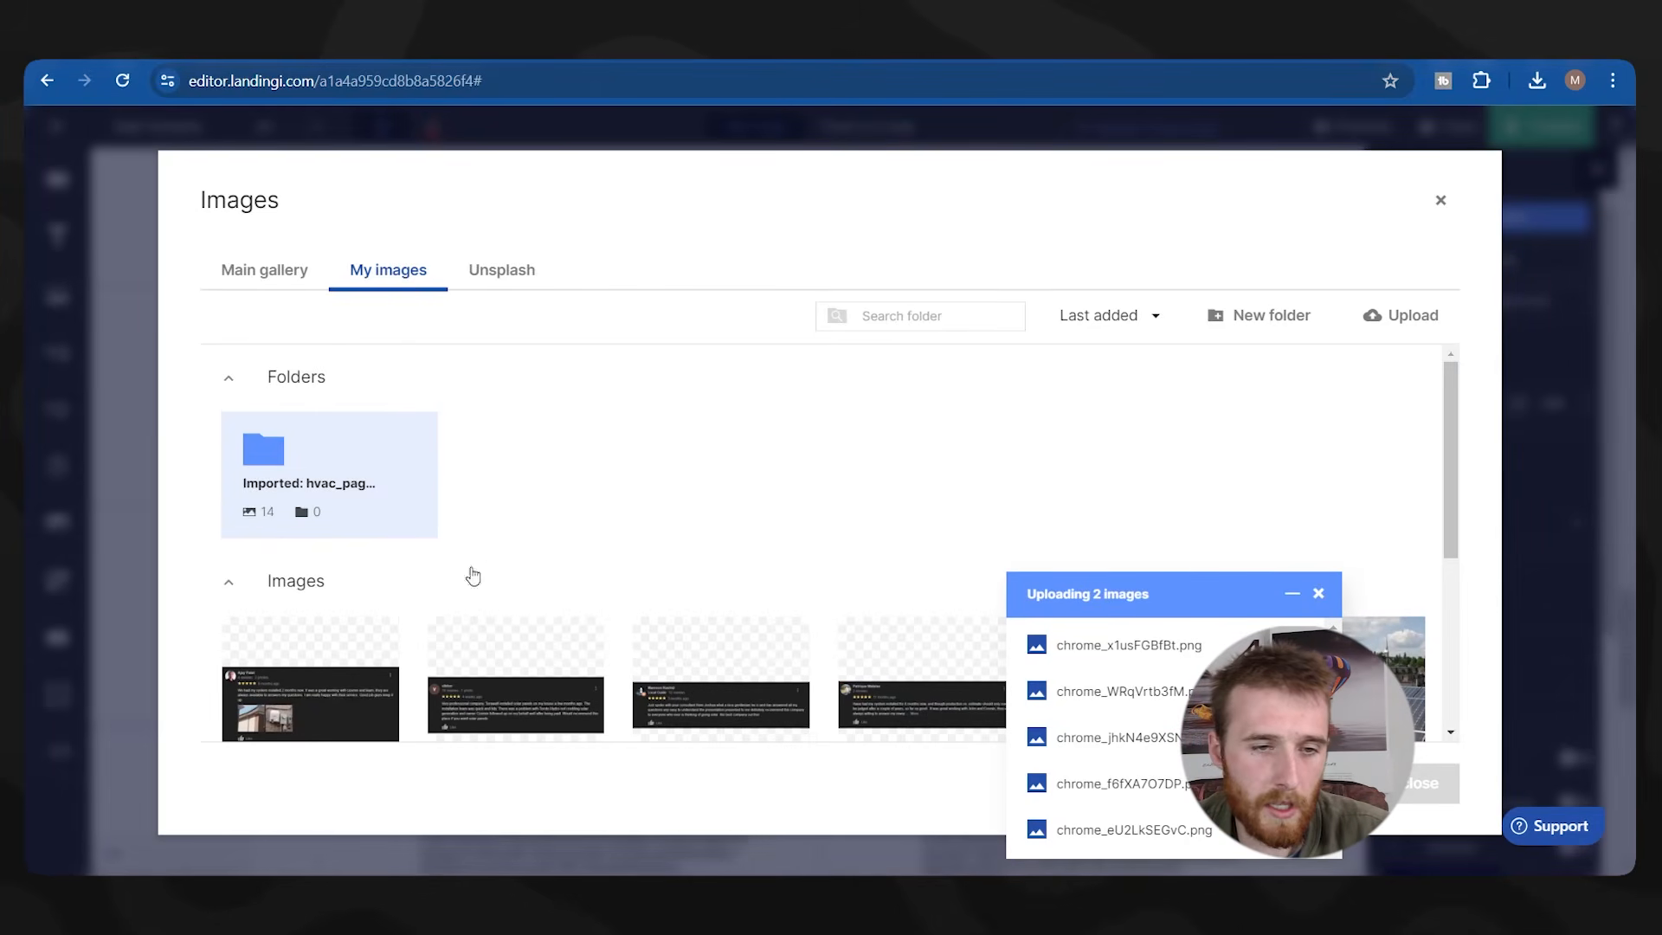
{"action": "scroll", "coordinate": [263, 449], "scroll_direction": "down", "scroll_amount": 2}
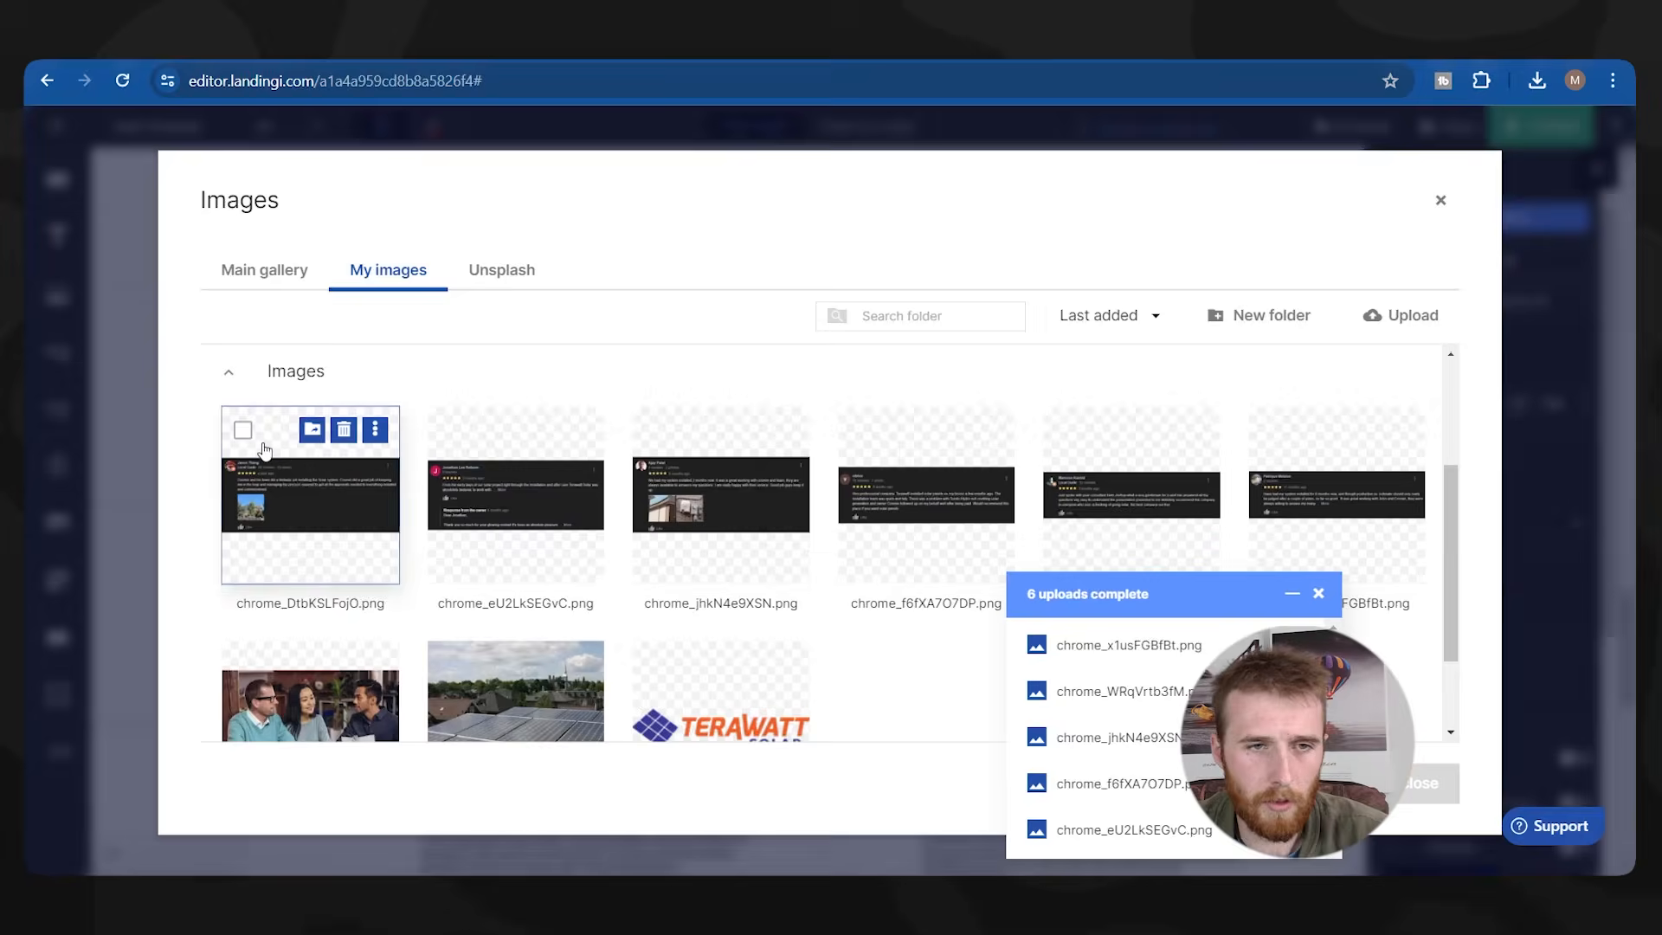
{"action": "left_click", "coordinate": [303, 505]}
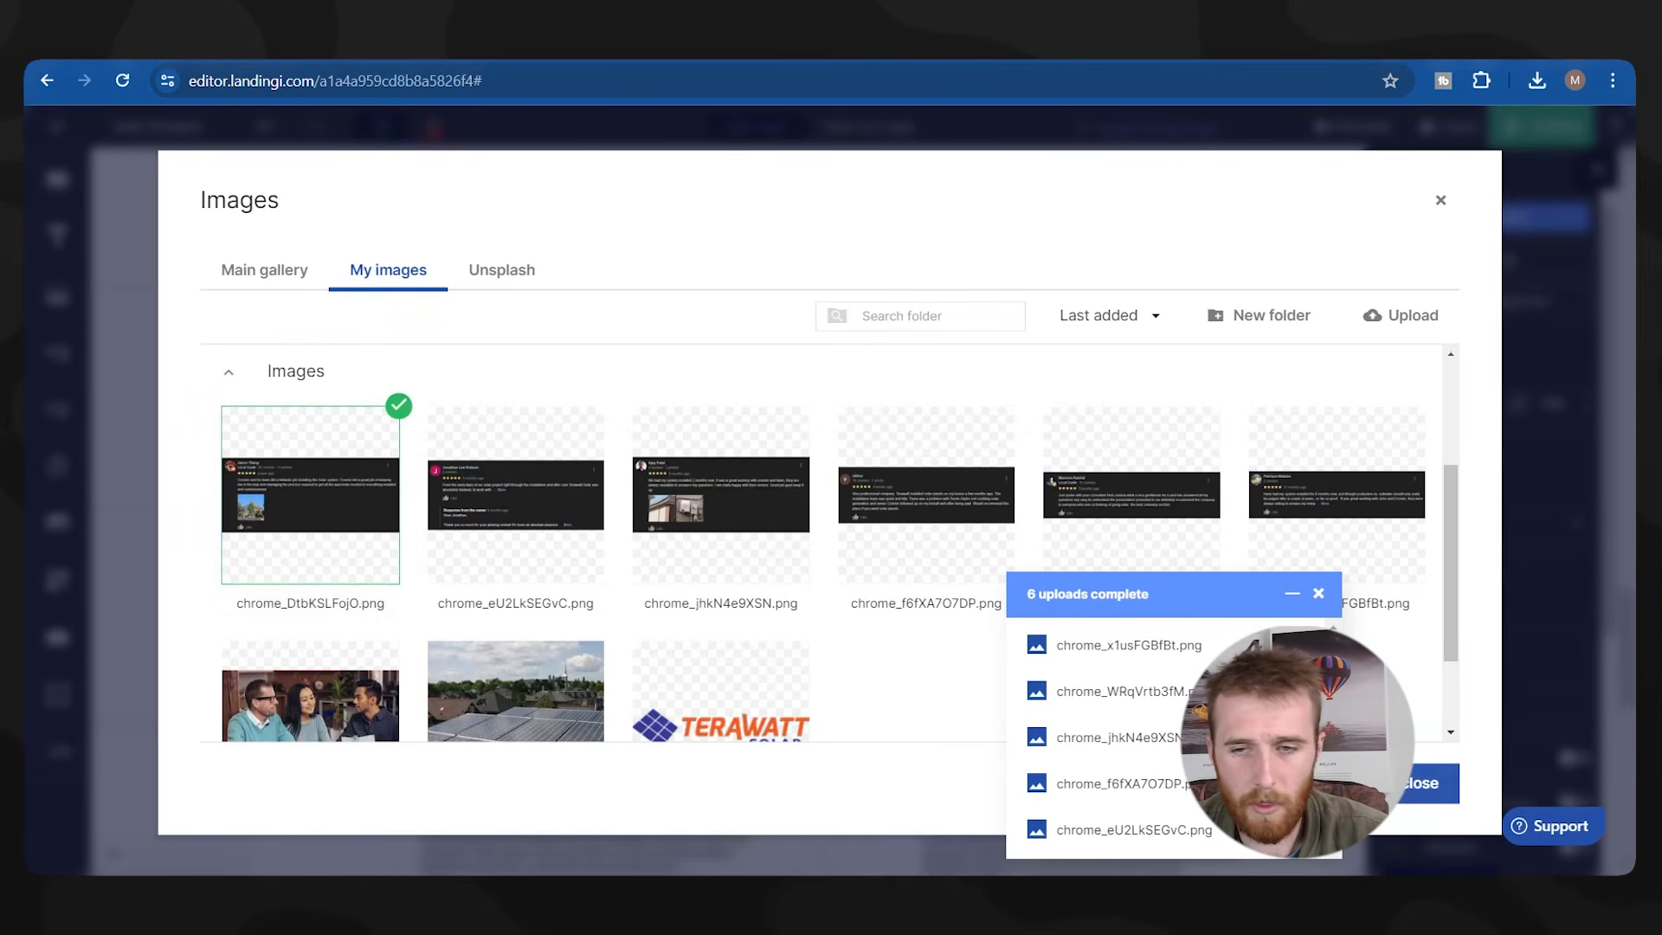
{"action": "left_click", "coordinate": [1423, 791]}
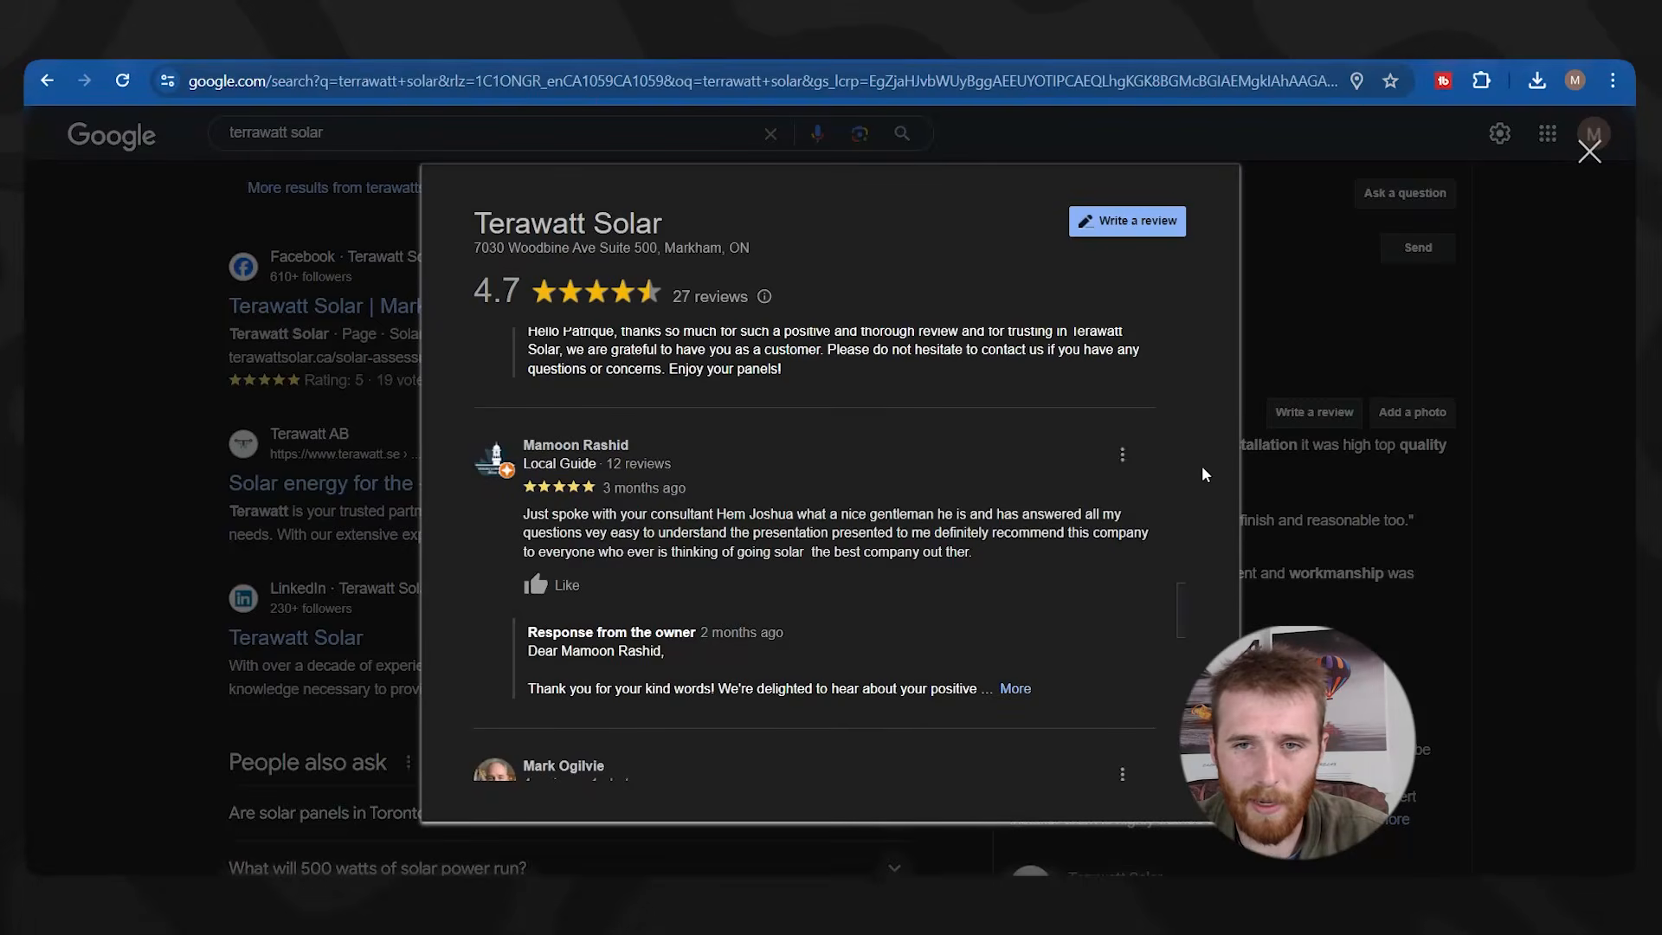
{"action": "key", "text": "Escape"}
{"action": "scroll", "coordinate": [732, 459], "scroll_direction": "up", "scroll_amount": 5}
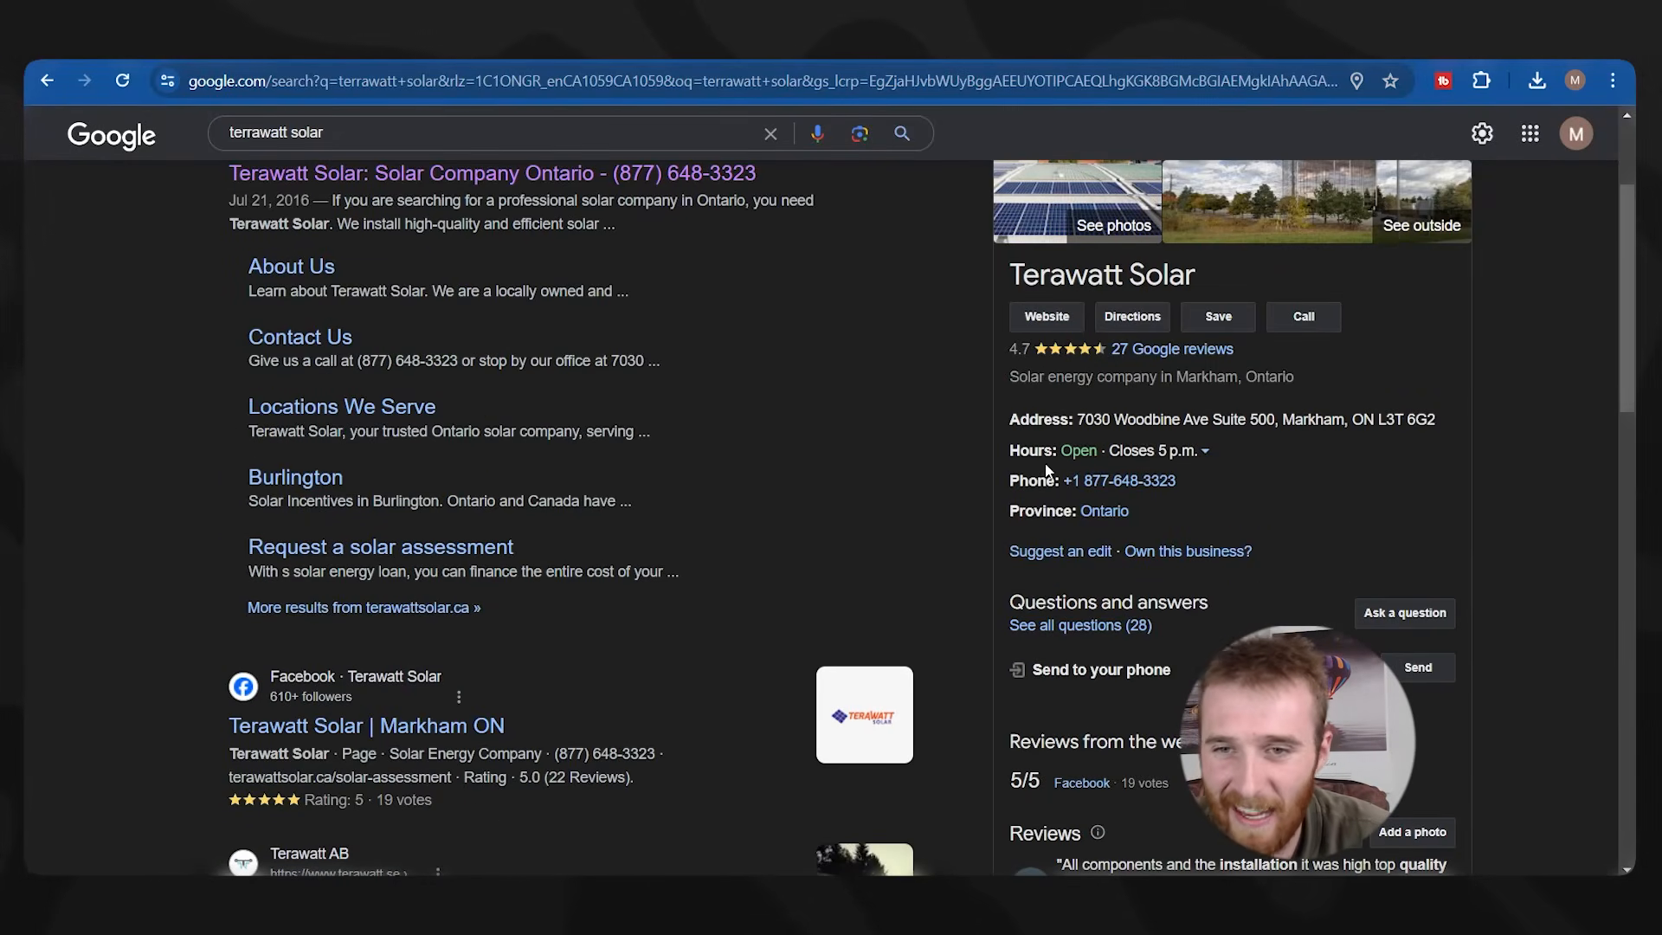
{"action": "scroll", "coordinate": [1136, 395], "scroll_direction": "up", "scroll_amount": 3}
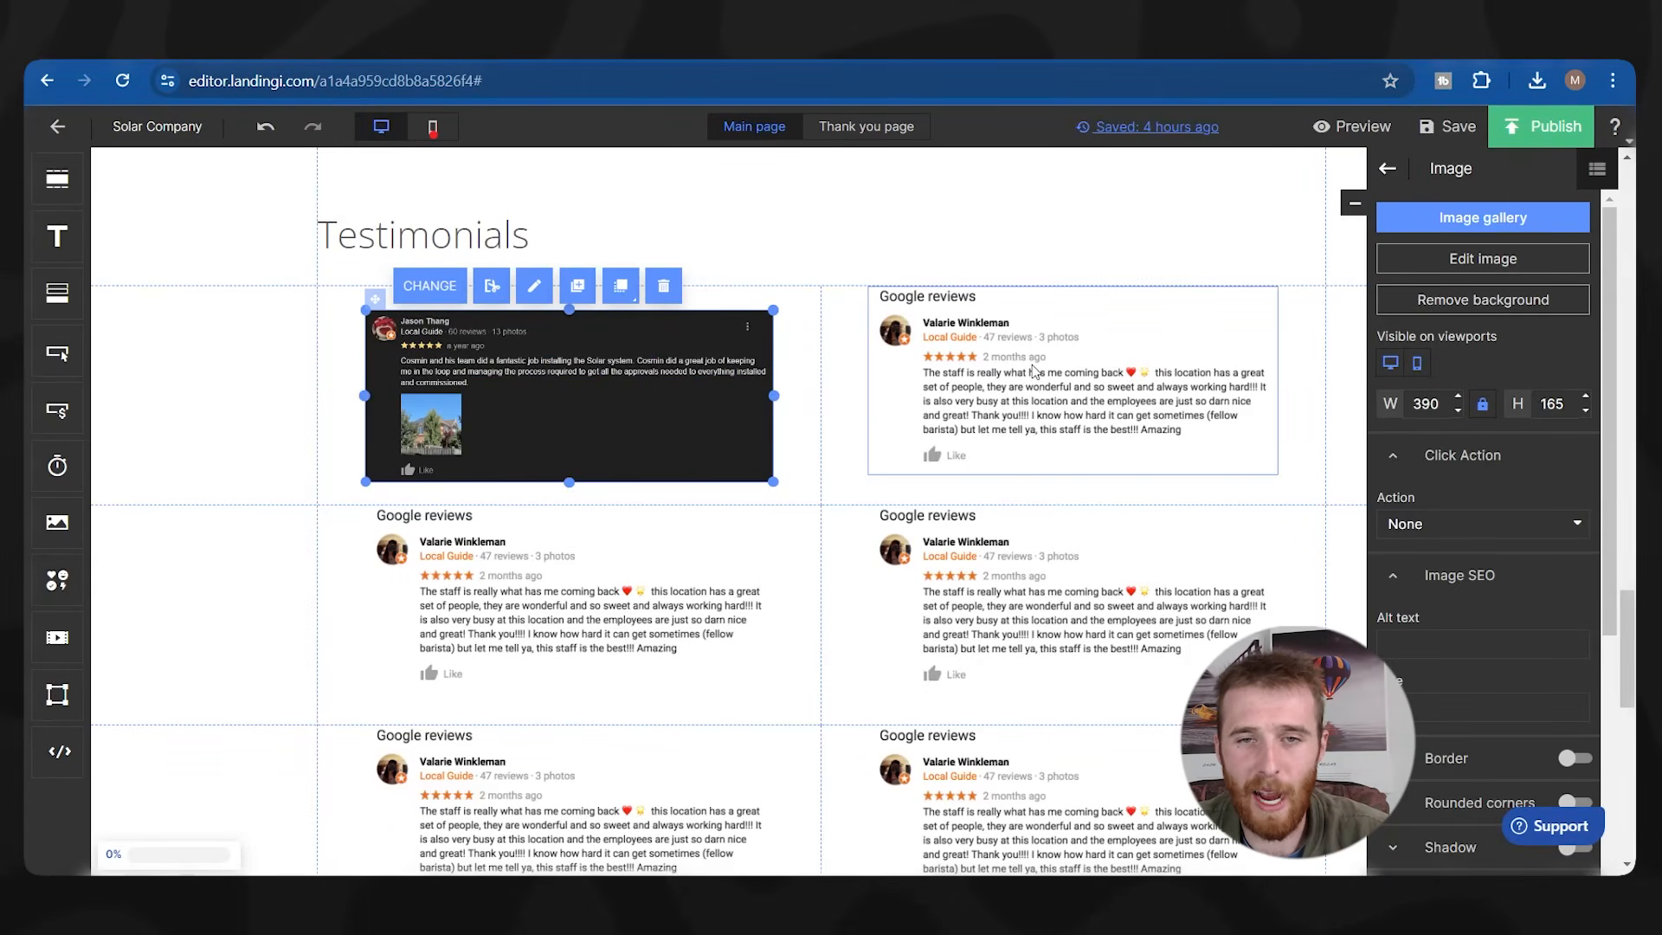
Fill the top-right and second-row placeholders with review screenshots, nudging the right image down slightly.
{"action": "left_click", "coordinate": [1016, 379]}
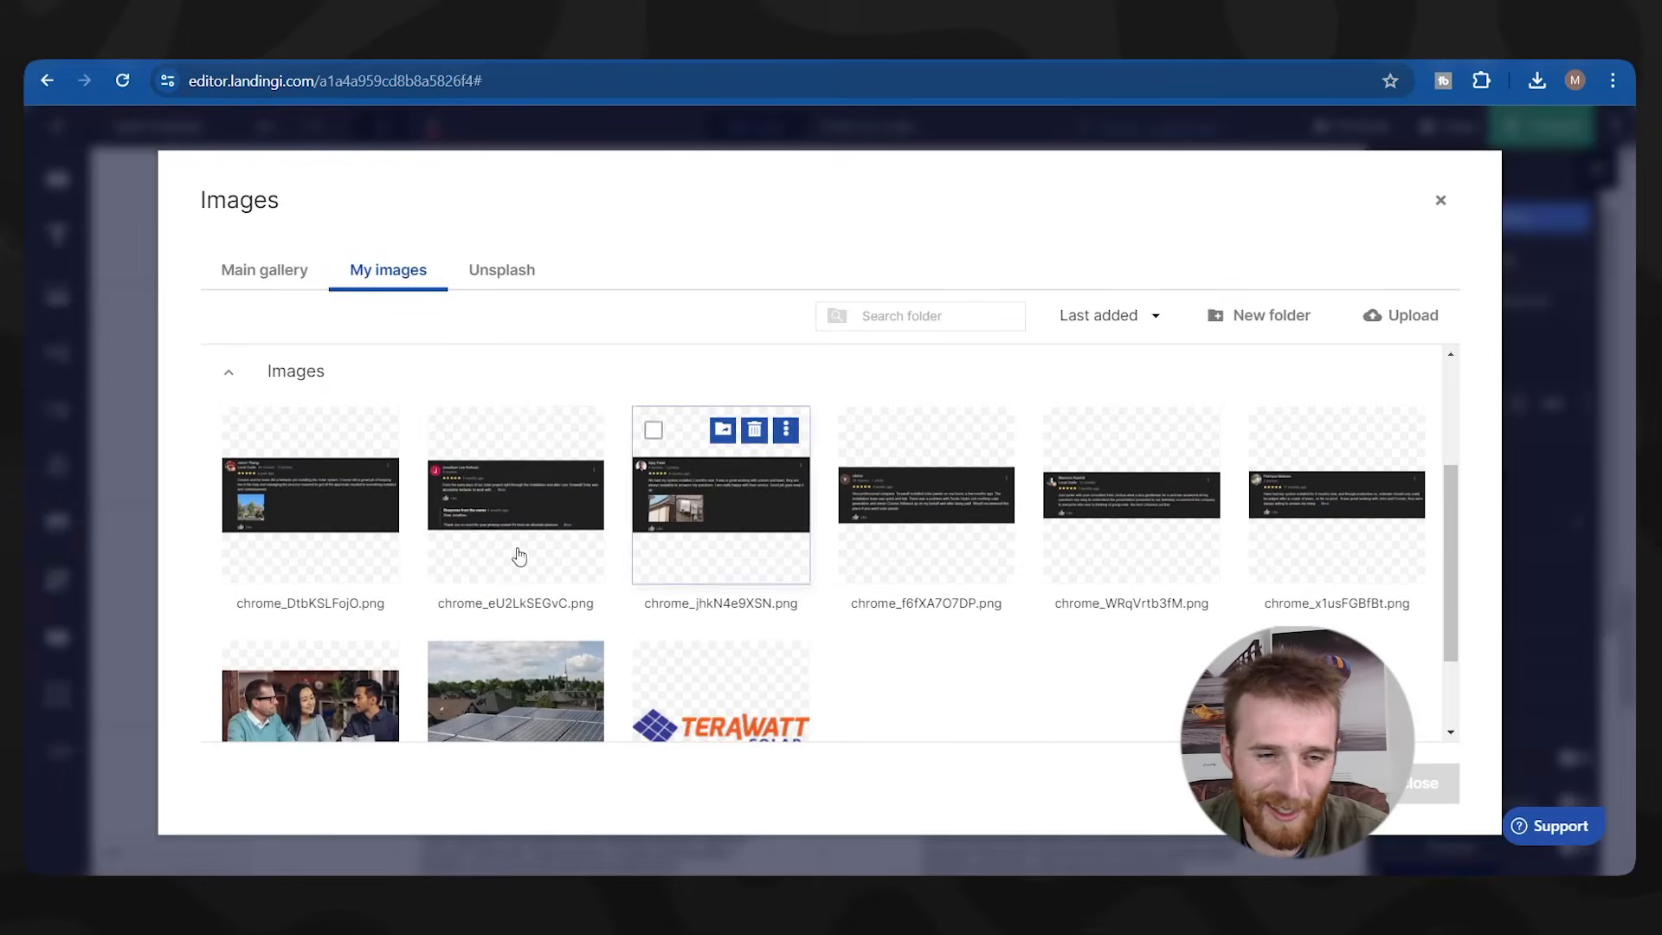
{"action": "left_click", "coordinate": [483, 487]}
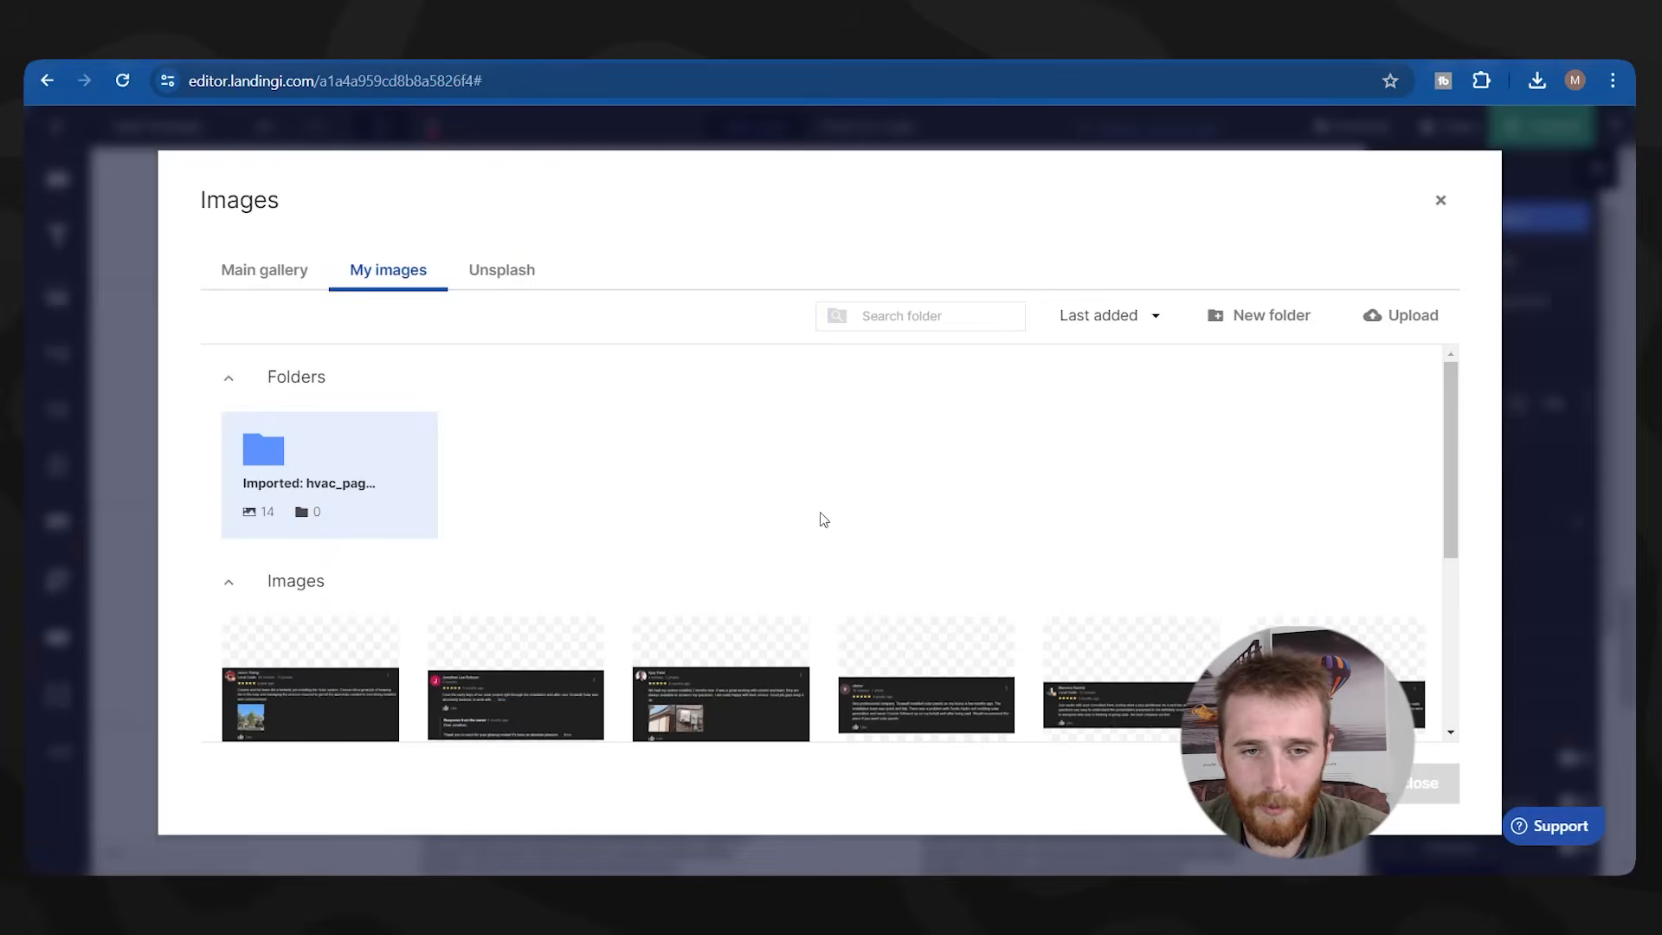
{"action": "scroll", "coordinate": [738, 623], "scroll_direction": "down", "scroll_amount": 1}
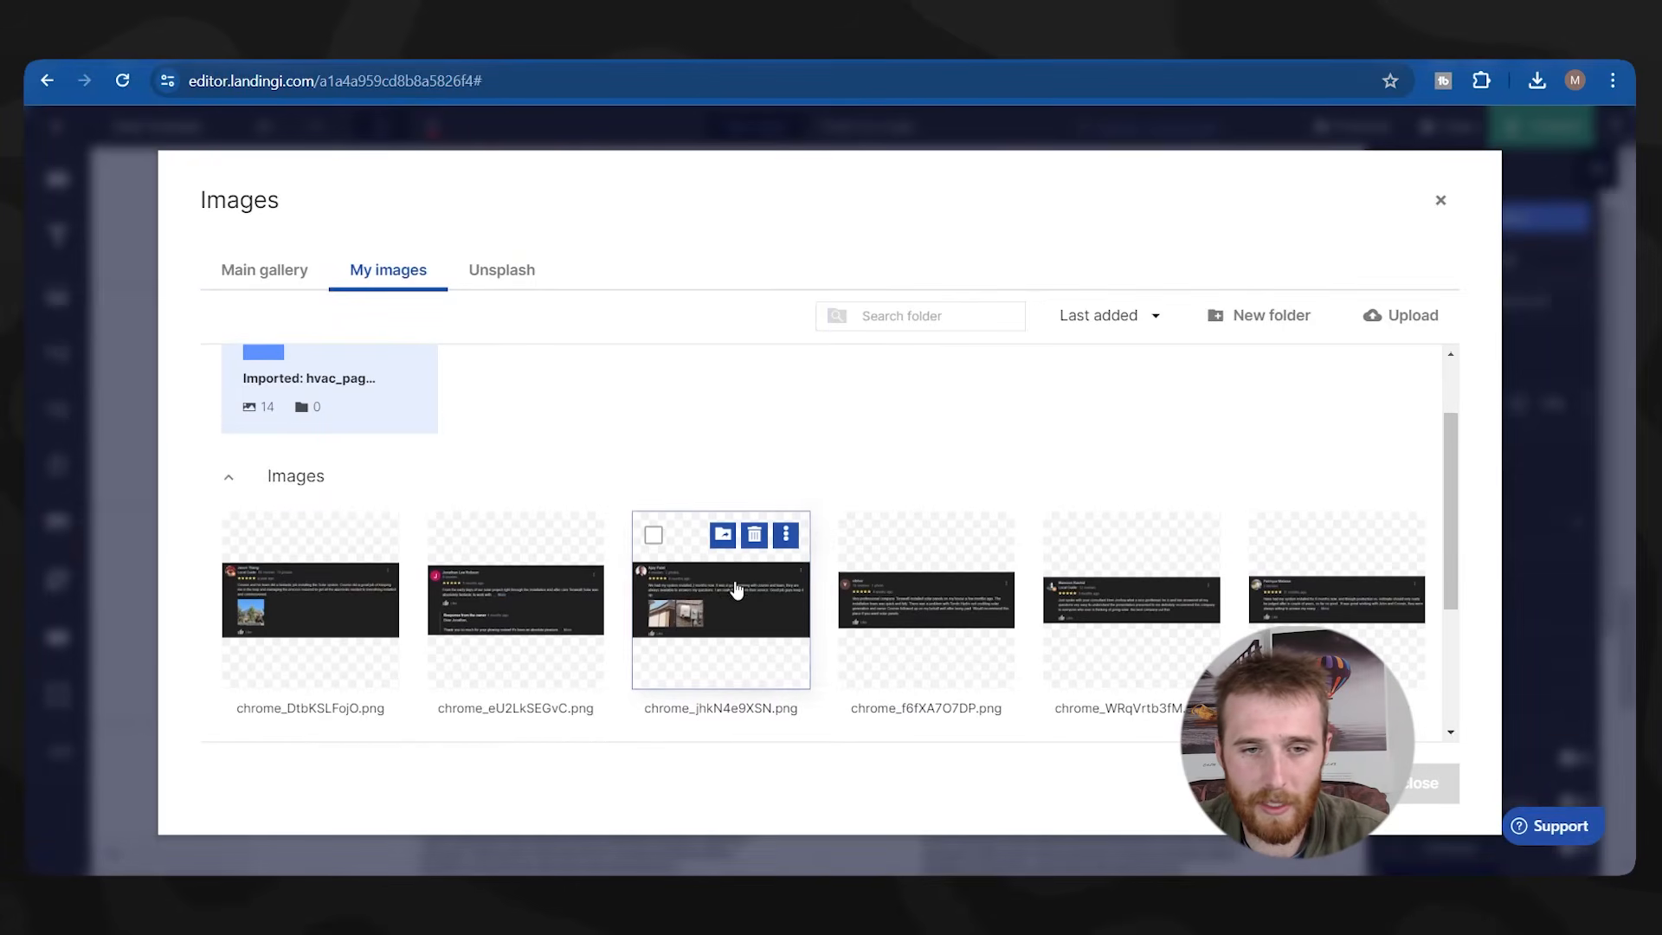
{"action": "left_click", "coordinate": [684, 610]}
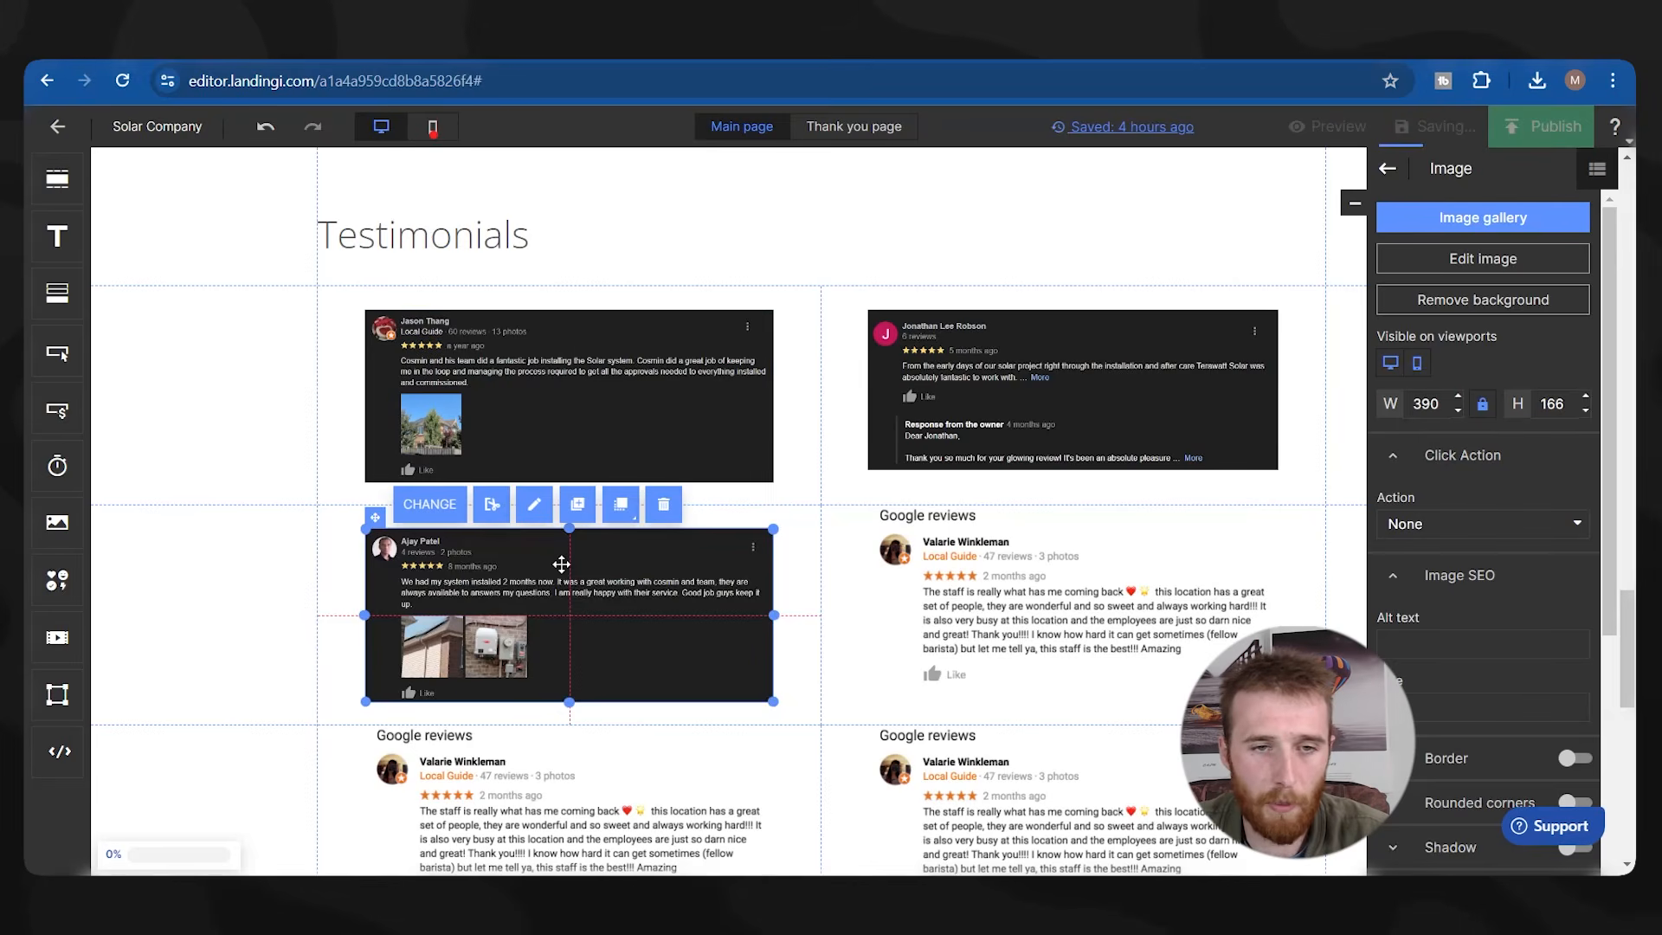
{"action": "double_click", "coordinate": [949, 596]}
{"action": "scroll", "coordinate": [811, 590], "scroll_direction": "down", "scroll_amount": 2}
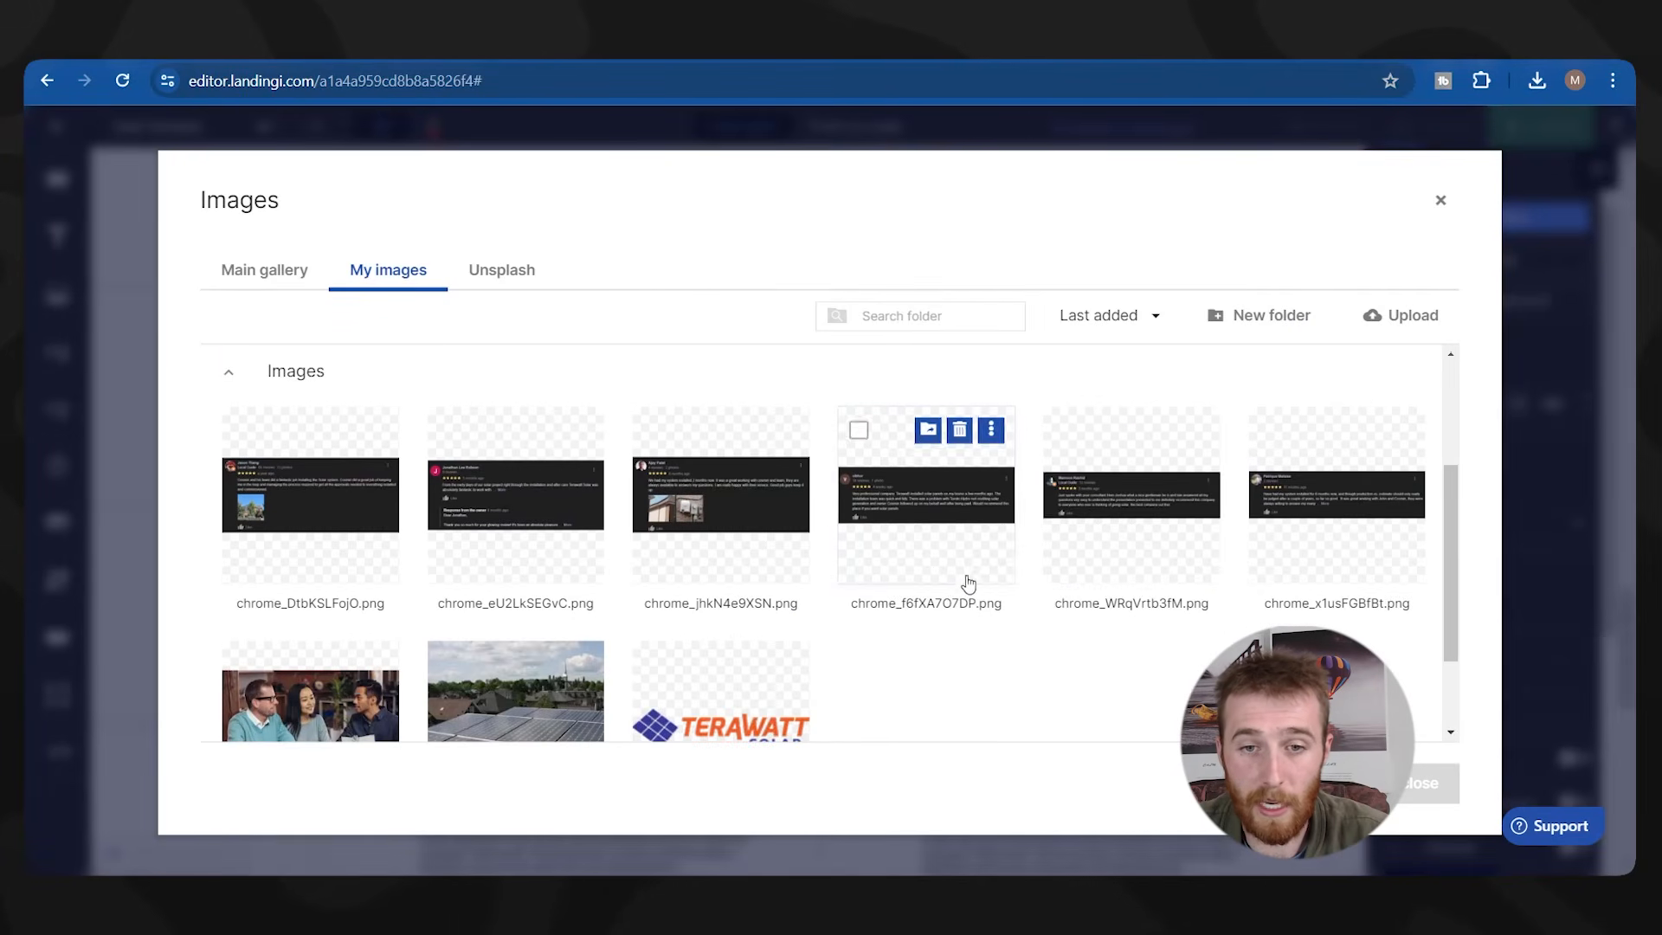
{"action": "left_click", "coordinate": [1120, 505]}
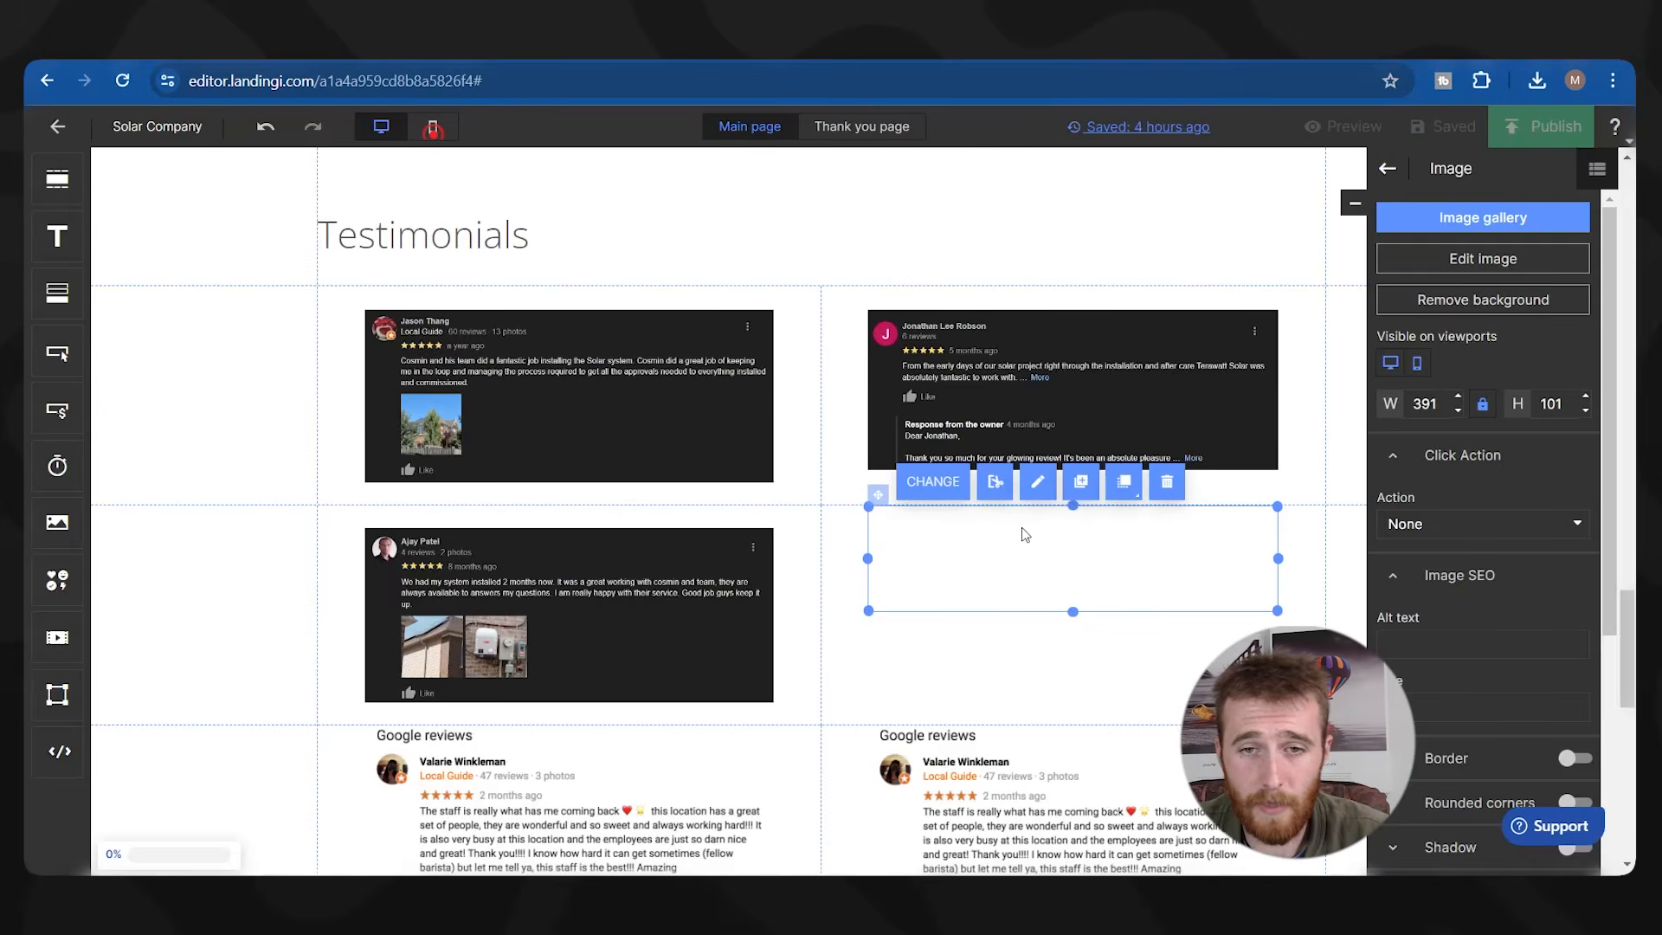
{"action": "left_click_drag", "start_coordinate": [1023, 519], "coordinate": [1023, 530]}
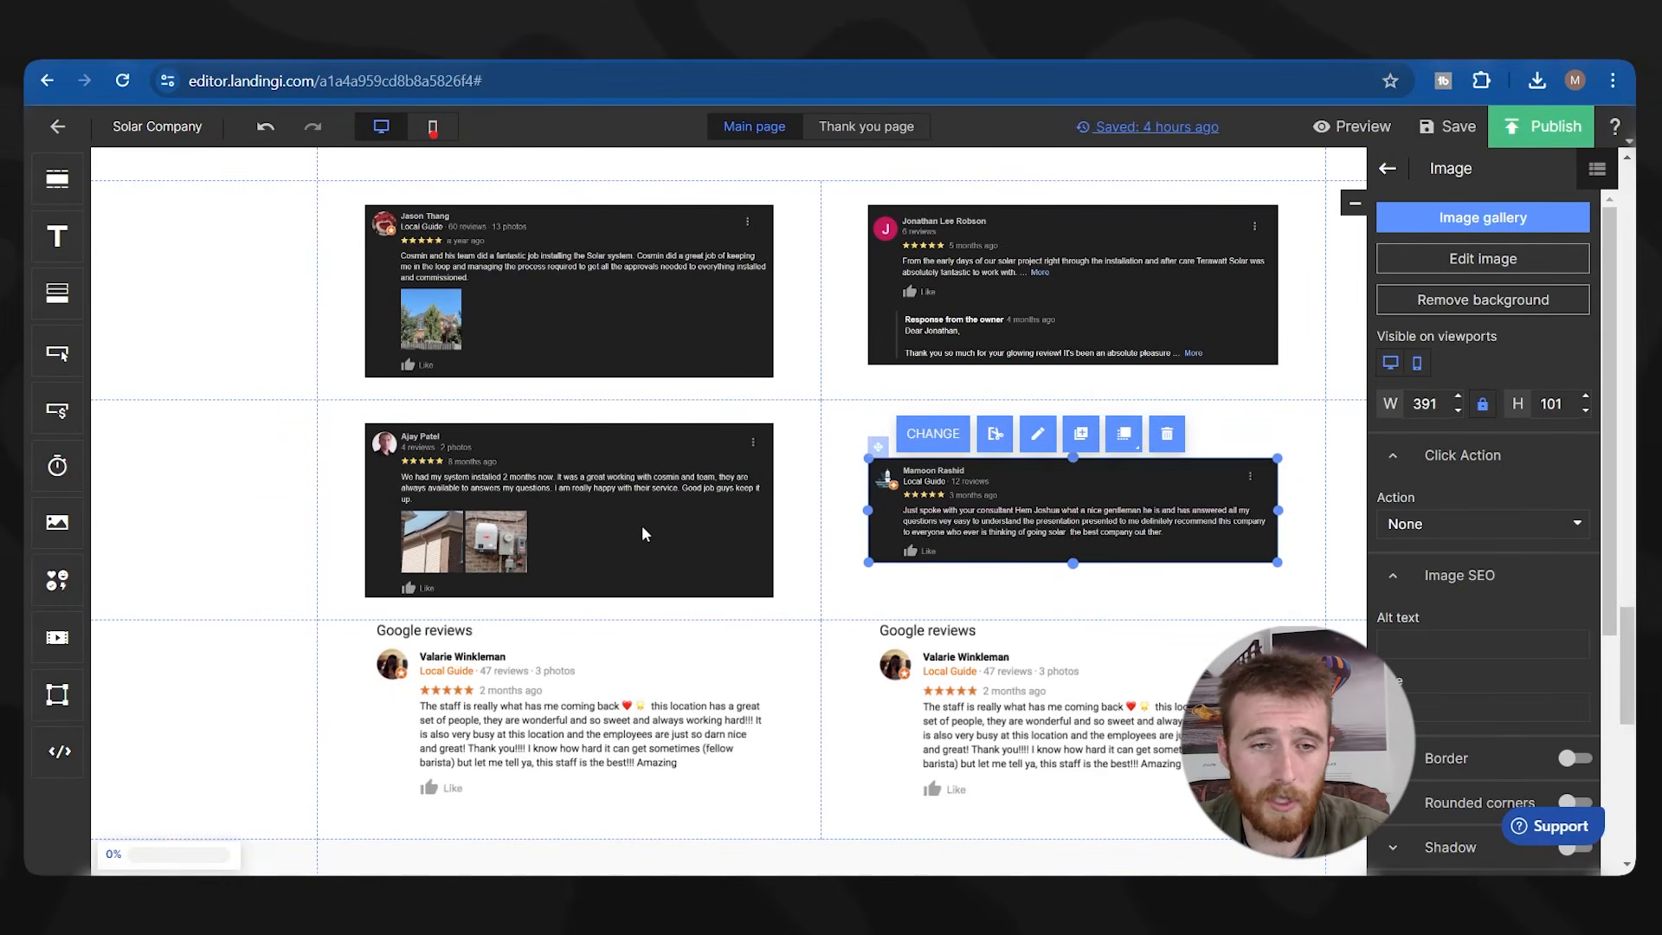
Fill the bottom-left and bottom-right placeholders with the last two review screenshots.
{"action": "double_click", "coordinate": [508, 728]}
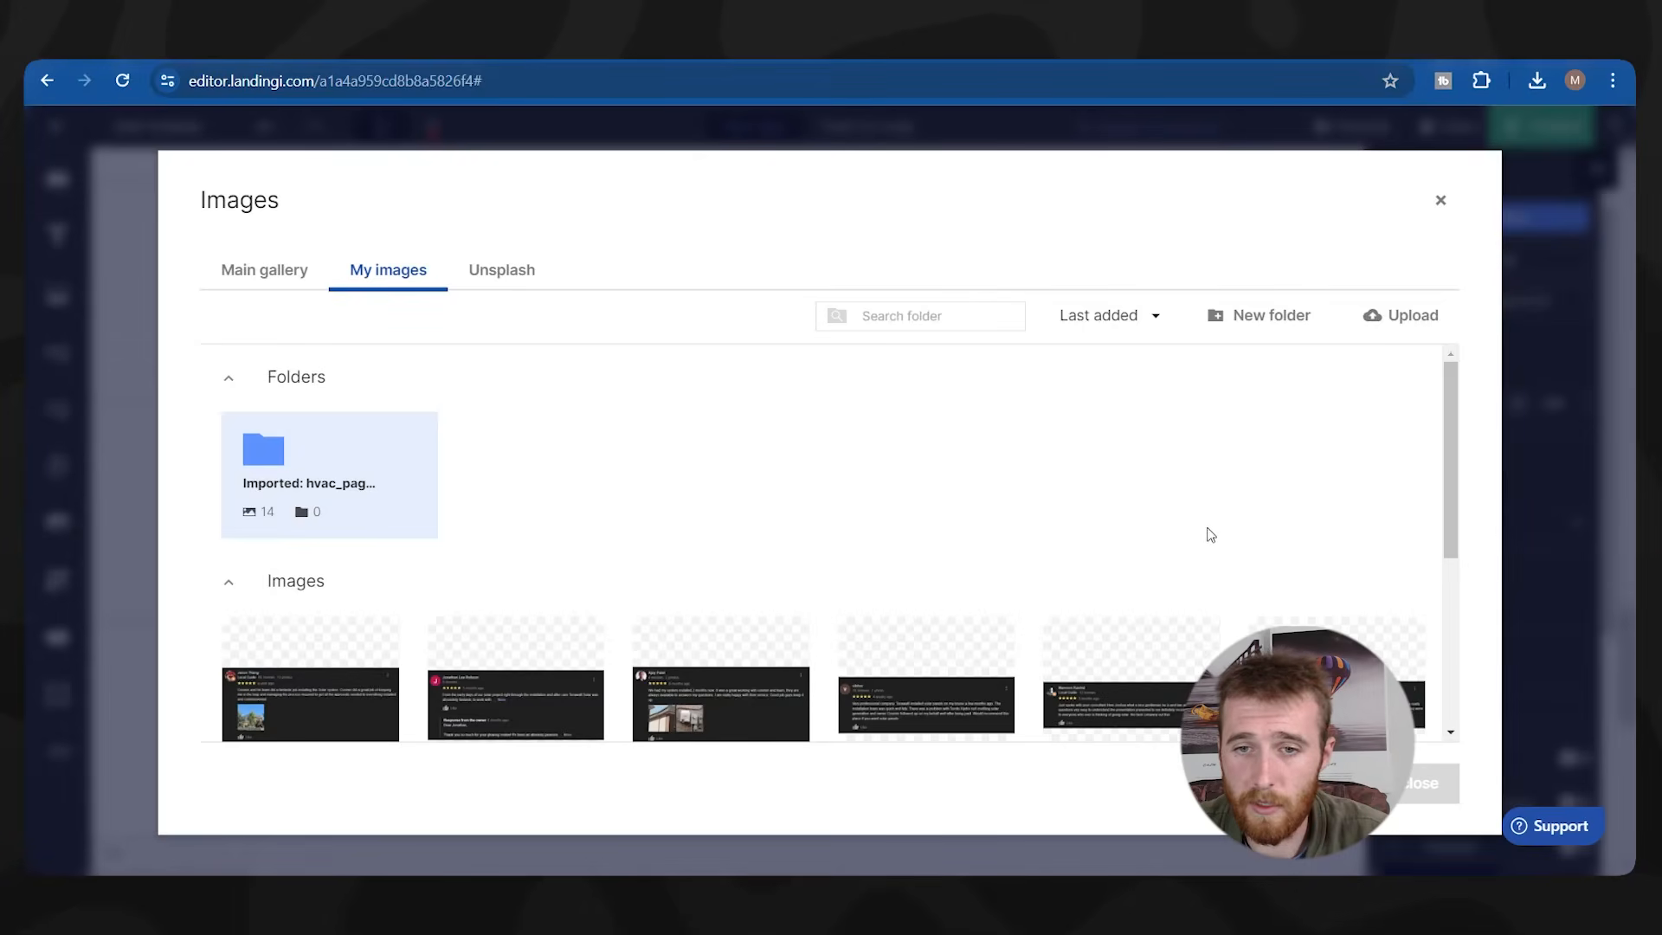
{"action": "scroll", "coordinate": [924, 610], "scroll_direction": "down", "scroll_amount": 1}
{"action": "left_click", "coordinate": [925, 610]}
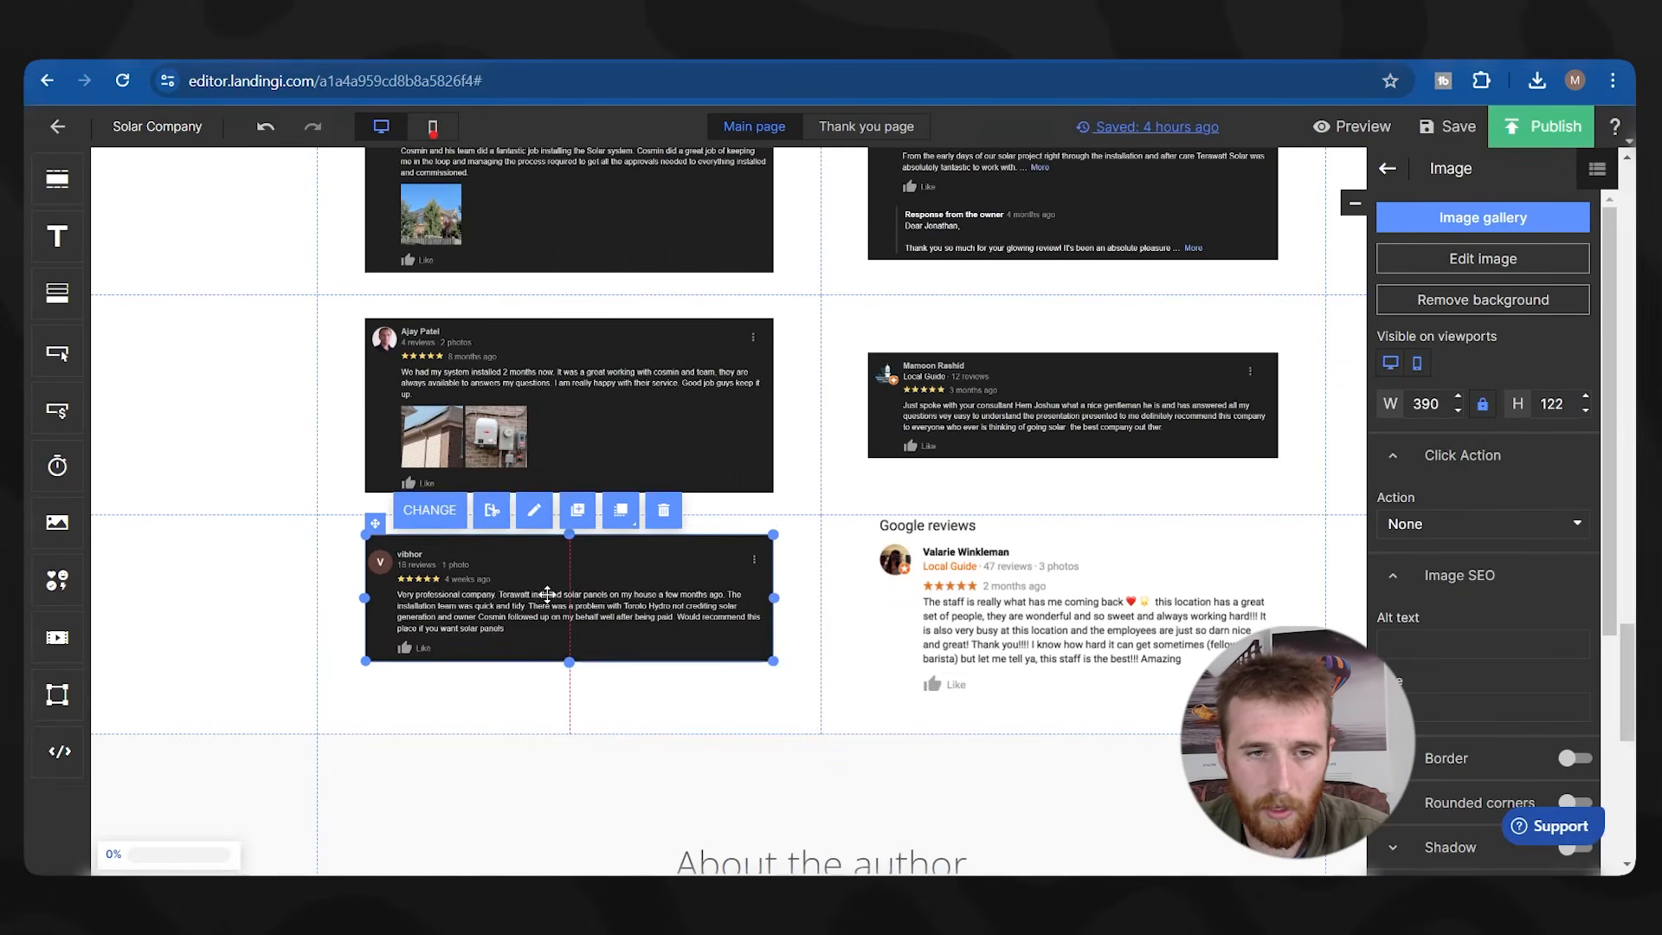
{"action": "double_click", "coordinate": [547, 594]}
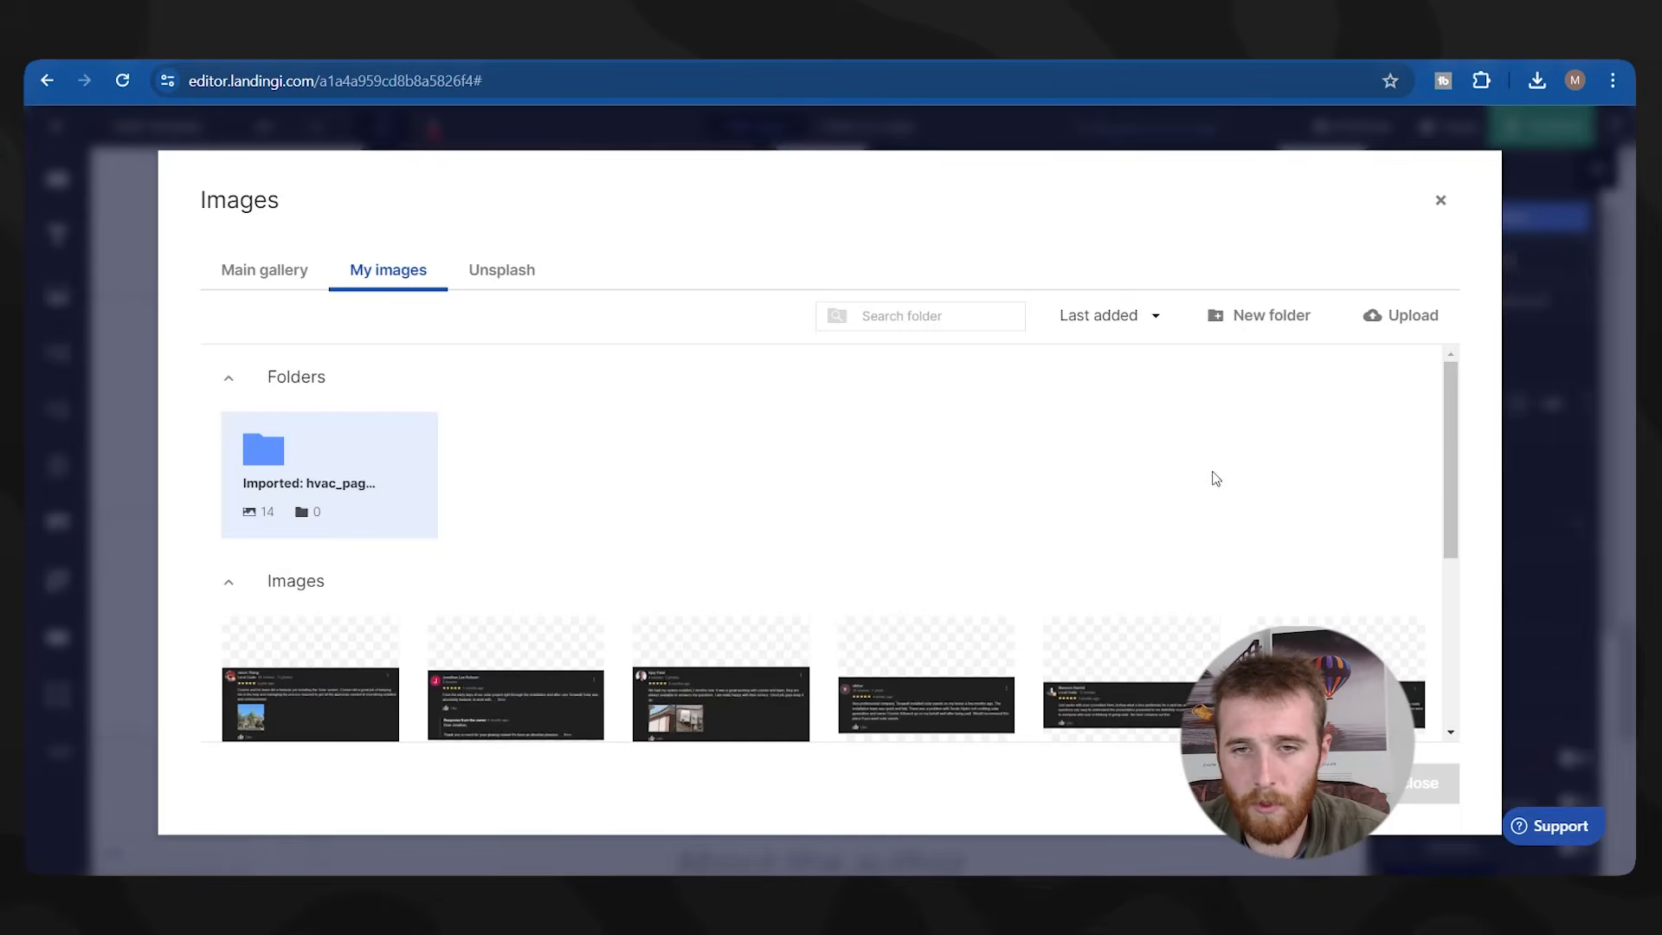
{"action": "scroll", "coordinate": [1142, 460], "scroll_direction": "down", "scroll_amount": 2}
{"action": "left_click", "coordinate": [1343, 519]}
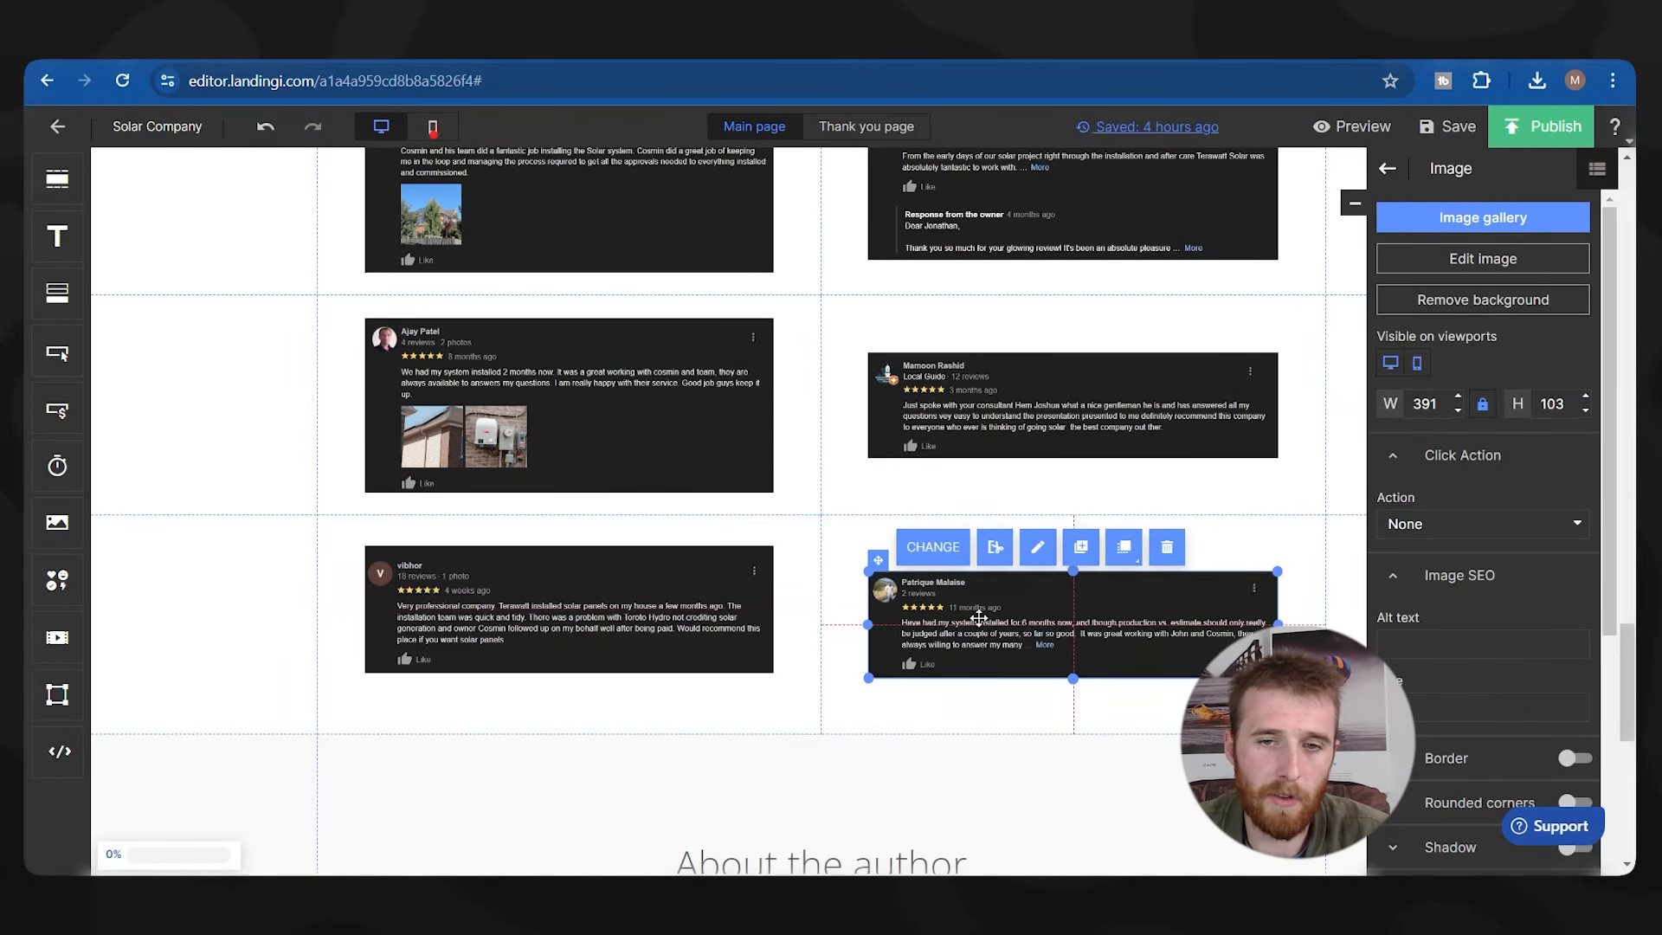
{"action": "scroll", "coordinate": [689, 459], "scroll_direction": "up", "scroll_amount": 1}
{"action": "scroll", "coordinate": [690, 459], "scroll_direction": "up", "scroll_amount": 5}
{"action": "left_click", "coordinate": [260, 516]}
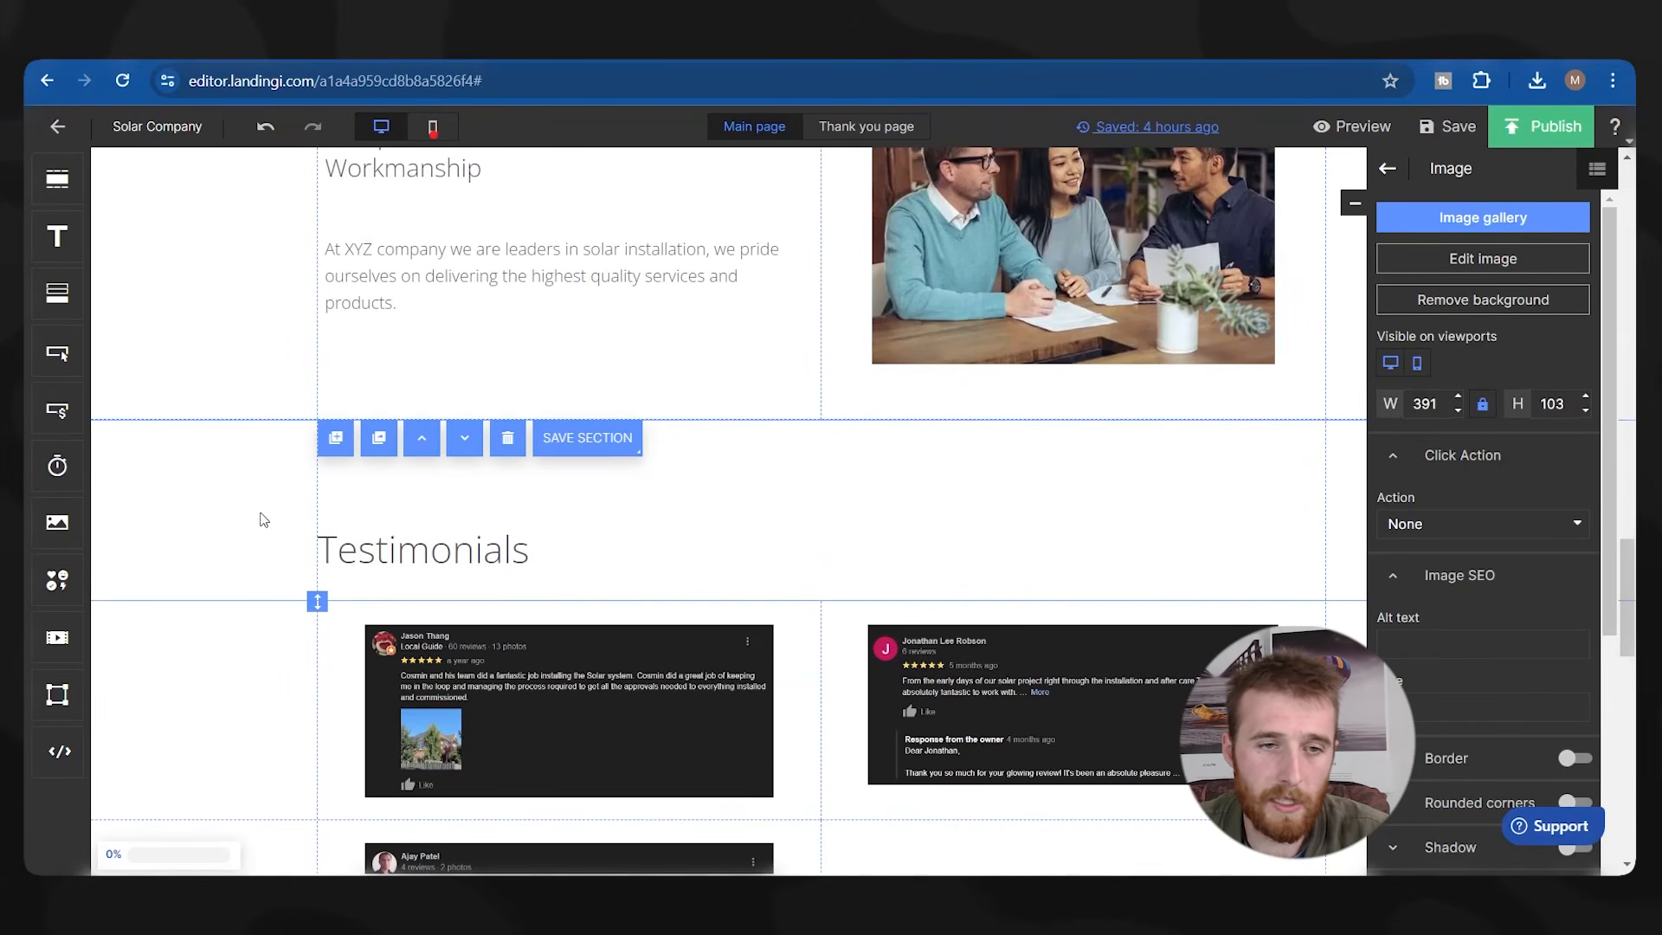
{"action": "left_click", "coordinate": [342, 554]}
{"action": "left_click_drag", "start_coordinate": [345, 490], "coordinate": [346, 431]}
{"action": "left_click", "coordinate": [267, 599]}
{"action": "left_click_drag", "start_coordinate": [320, 597], "coordinate": [318, 504]}
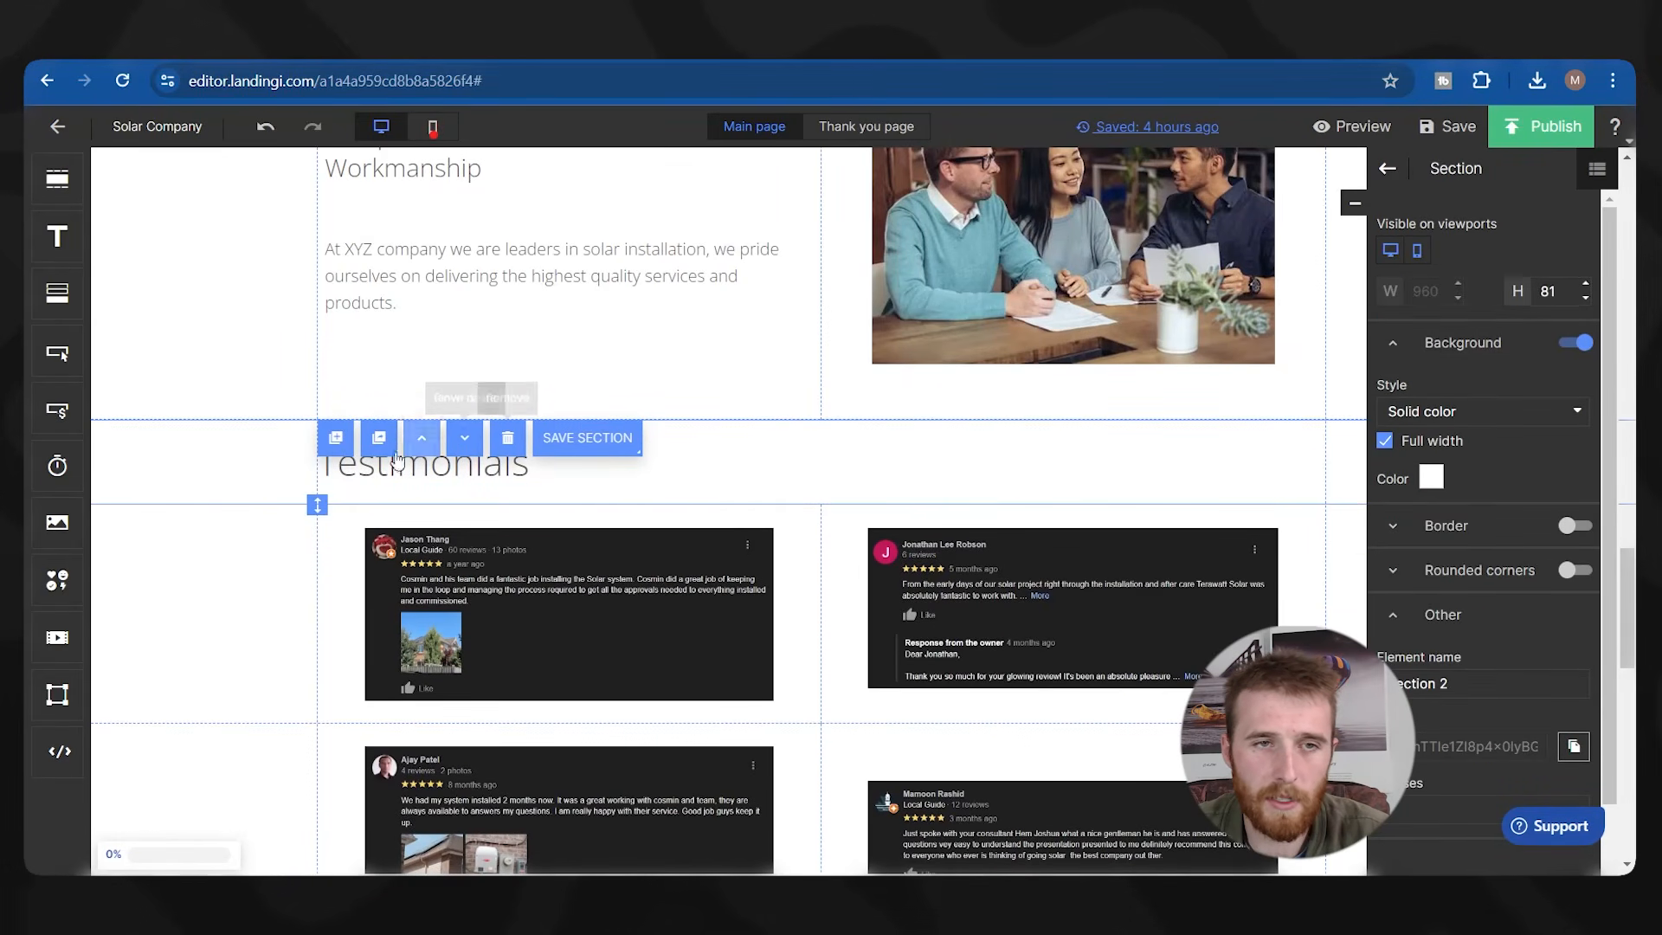
{"action": "scroll", "coordinate": [256, 374], "scroll_direction": "up", "scroll_amount": 10}
{"action": "scroll", "coordinate": [834, 532], "scroll_direction": "down", "scroll_amount": 7}
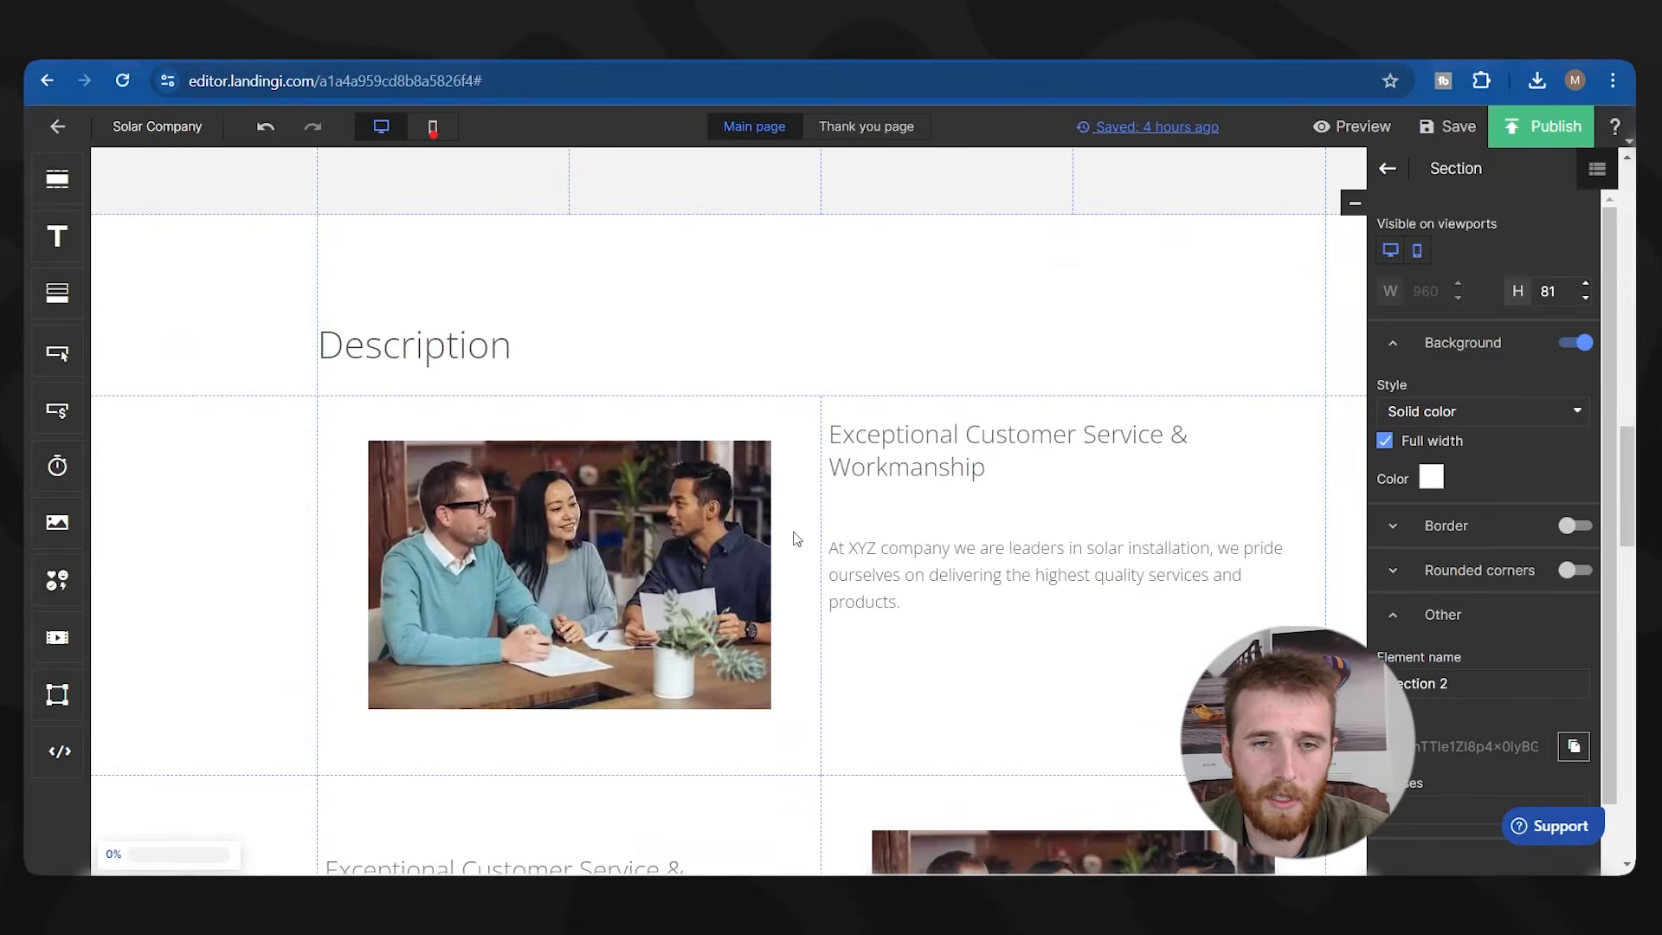
{"action": "scroll", "coordinate": [834, 532], "scroll_direction": "down", "scroll_amount": 8}
{"action": "scroll", "coordinate": [707, 377], "scroll_direction": "down", "scroll_amount": 13}
{"action": "scroll", "coordinate": [645, 411], "scroll_direction": "up", "scroll_amount": 3}
{"action": "scroll", "coordinate": [645, 411], "scroll_direction": "up", "scroll_amount": 1}
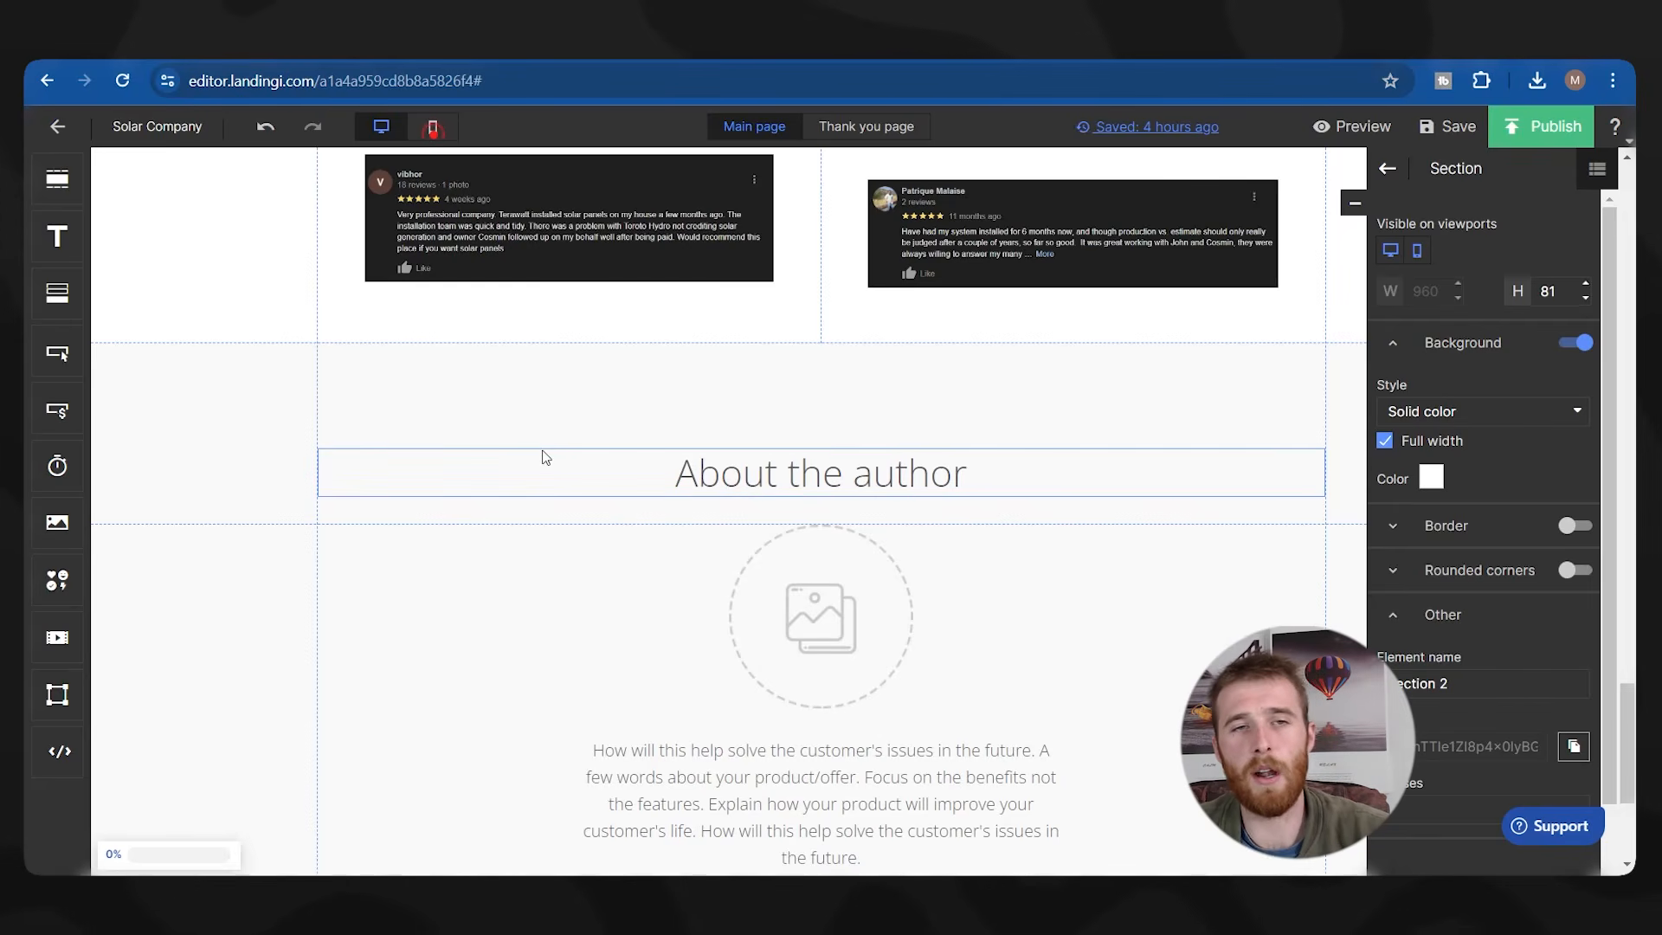
{"action": "scroll", "coordinate": [969, 577], "scroll_direction": "down", "scroll_amount": 2}
{"action": "scroll", "coordinate": [970, 579], "scroll_direction": "up", "scroll_amount": 2}
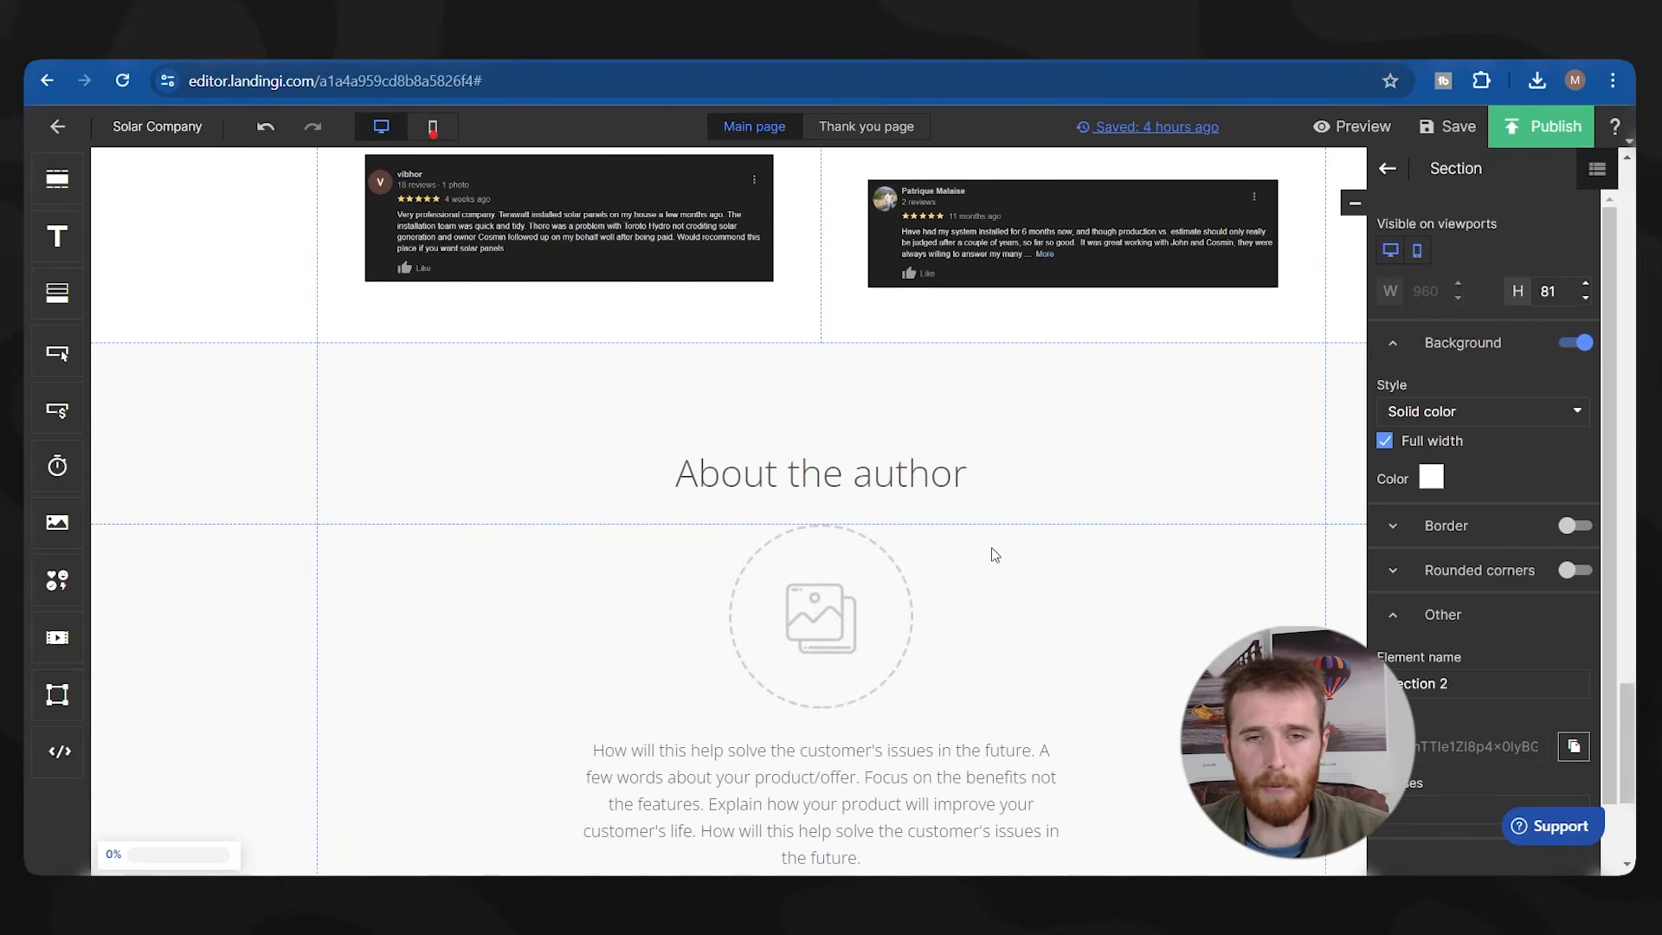
Place the Terawatt Solar logo in the image slot, enlarge it to about 495×110, and centre it under the heading.
{"action": "scroll", "coordinate": [796, 480], "scroll_direction": "down", "scroll_amount": 2}
{"action": "double_click", "coordinate": [823, 496]}
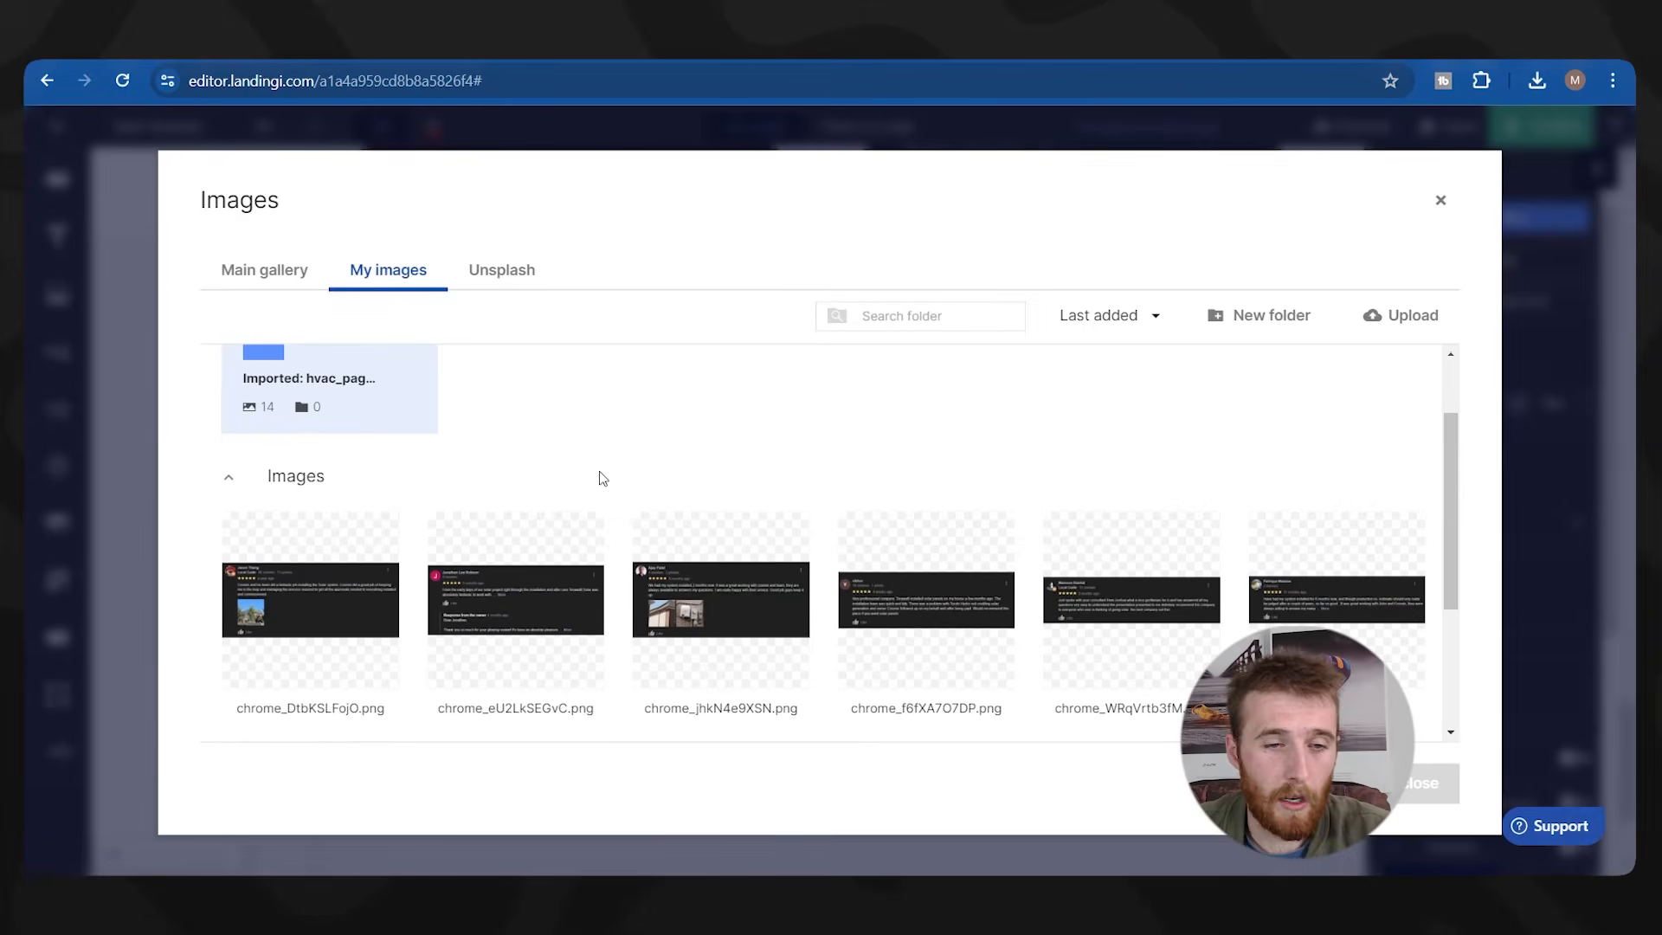
{"action": "scroll", "coordinate": [579, 420], "scroll_direction": "down", "scroll_amount": 3}
{"action": "left_click", "coordinate": [735, 647]}
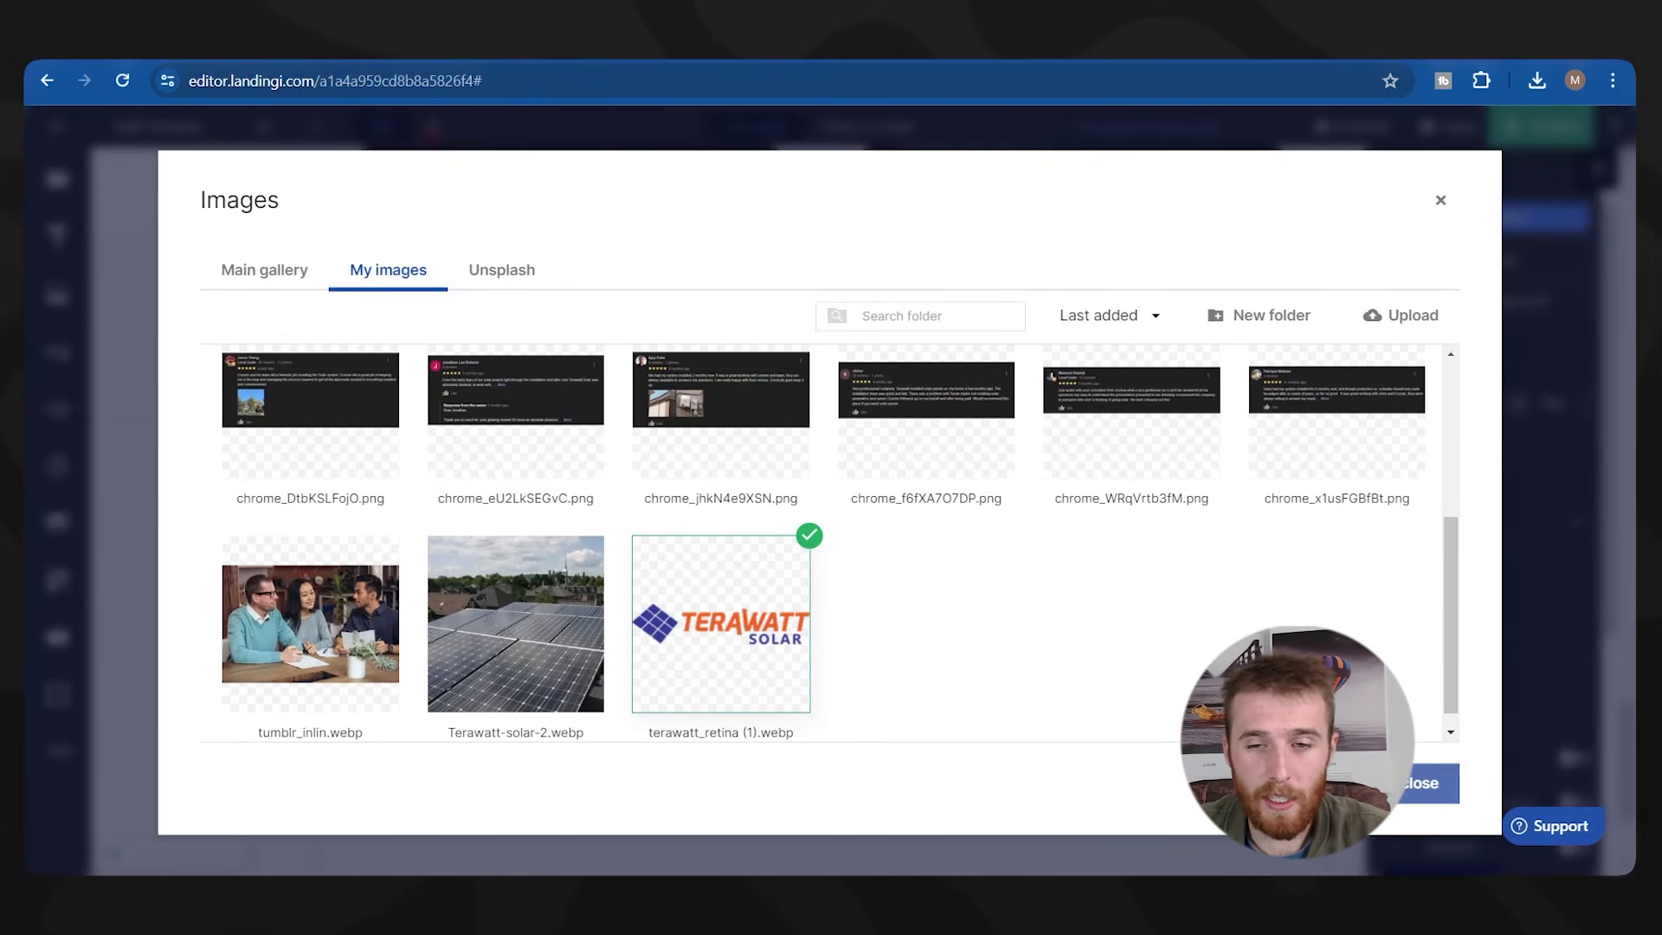
{"action": "left_click", "coordinate": [1420, 786]}
{"action": "left_click_drag", "start_coordinate": [856, 454], "coordinate": [854, 539]}
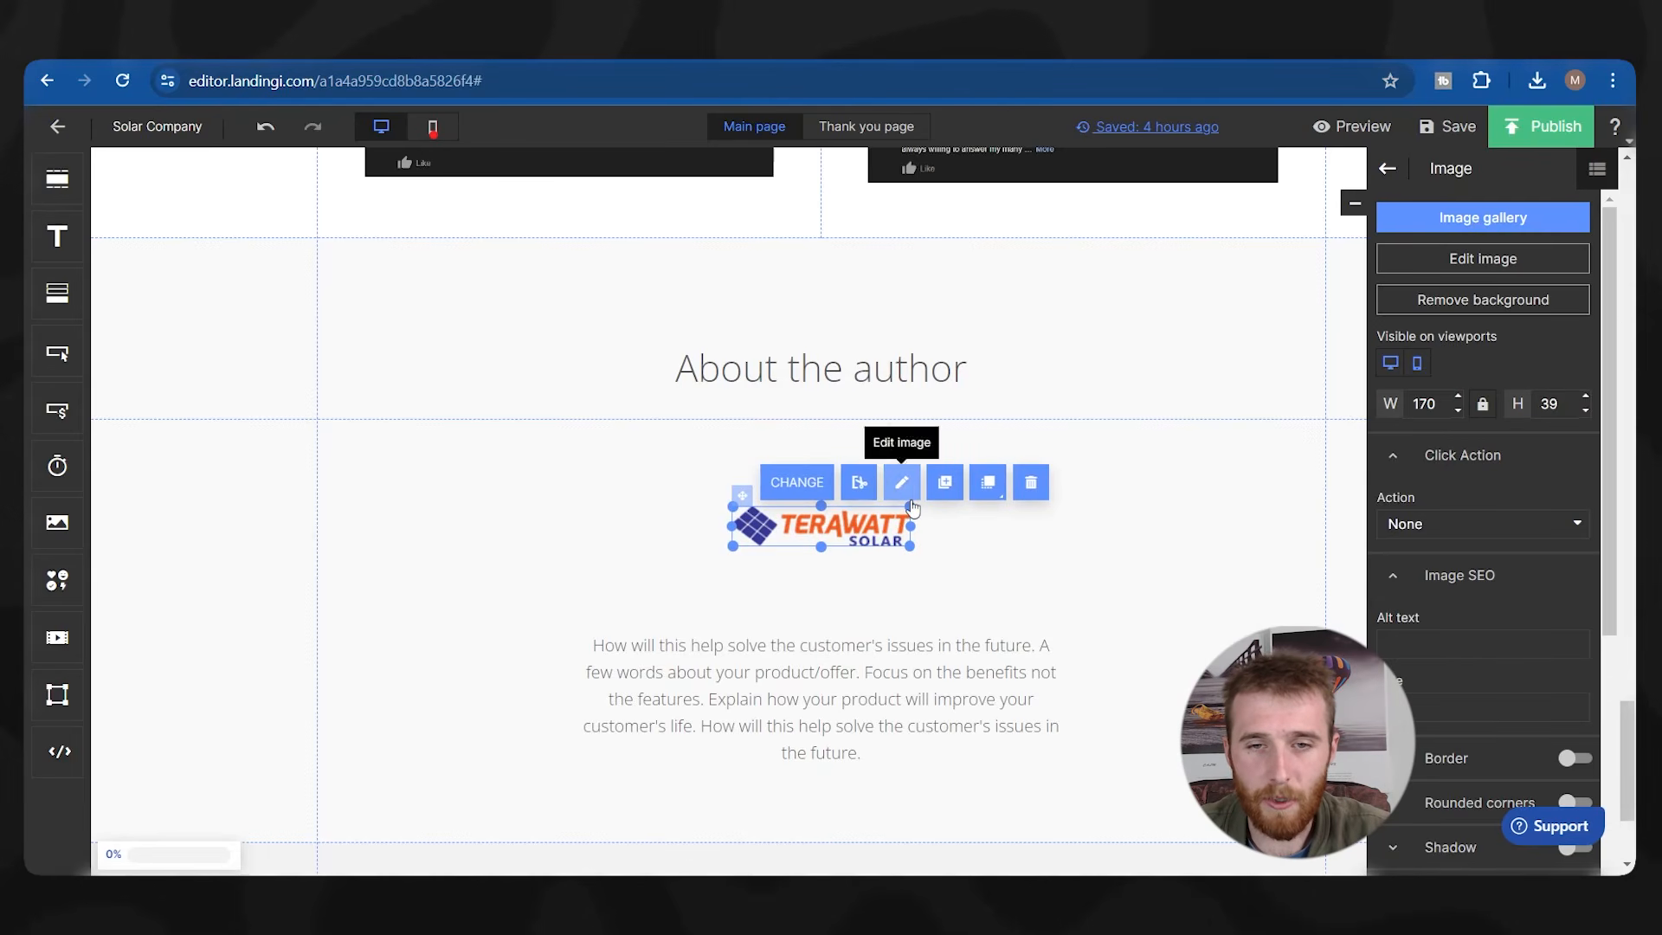
{"action": "left_click_drag", "start_coordinate": [907, 507], "coordinate": [1030, 431]}
{"action": "left_click_drag", "start_coordinate": [1004, 485], "coordinate": [832, 508]}
{"action": "left_click", "coordinate": [1272, 521]}
Rename the About the author heading to 'About Our Company'.
{"action": "left_click", "coordinate": [757, 386]}
{"action": "double_click", "coordinate": [758, 374]}
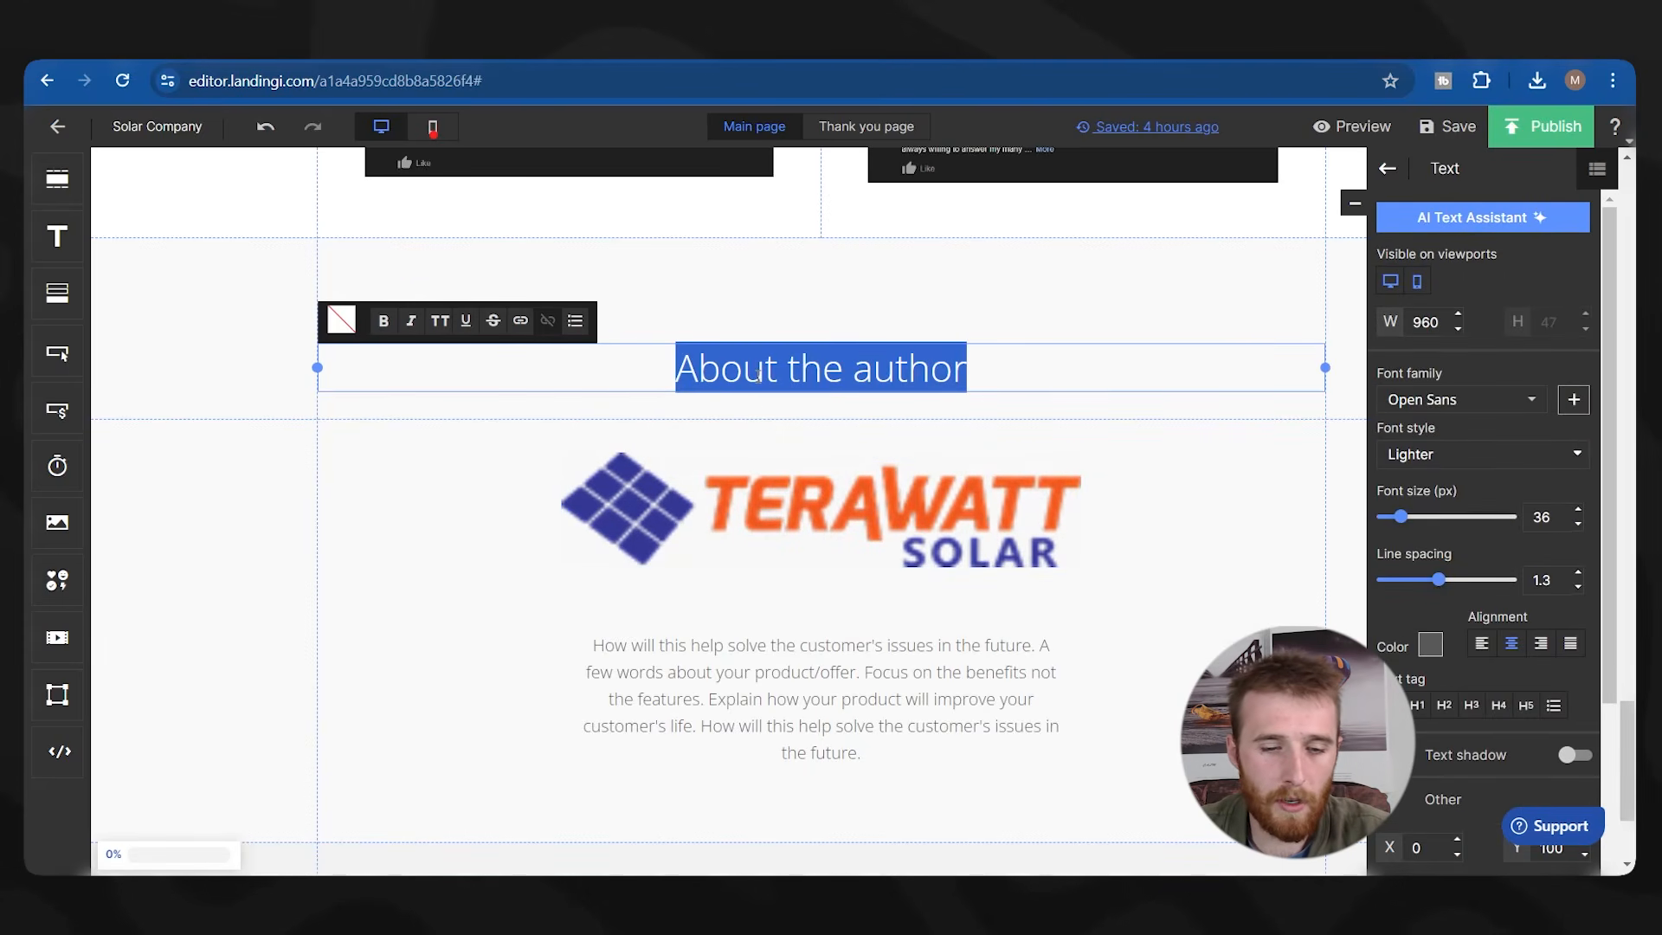
{"action": "type", "text": "About Our Company"}
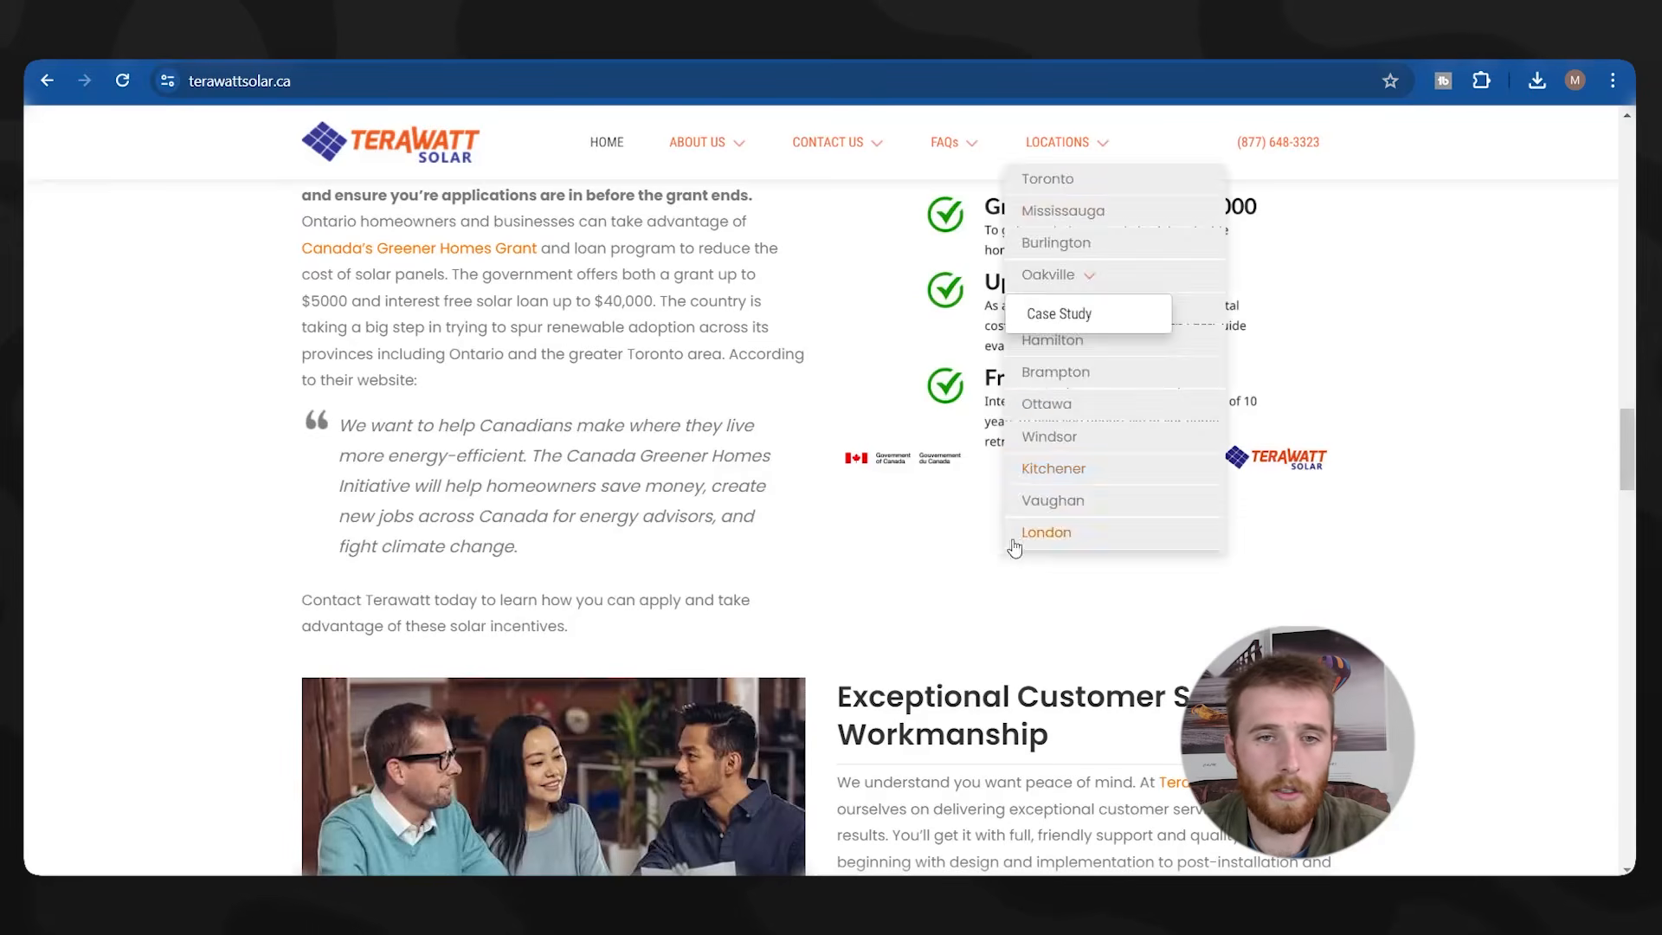
{"action": "scroll", "coordinate": [432, 430], "scroll_direction": "up", "scroll_amount": 5}
{"action": "scroll", "coordinate": [447, 426], "scroll_direction": "up", "scroll_amount": 15}
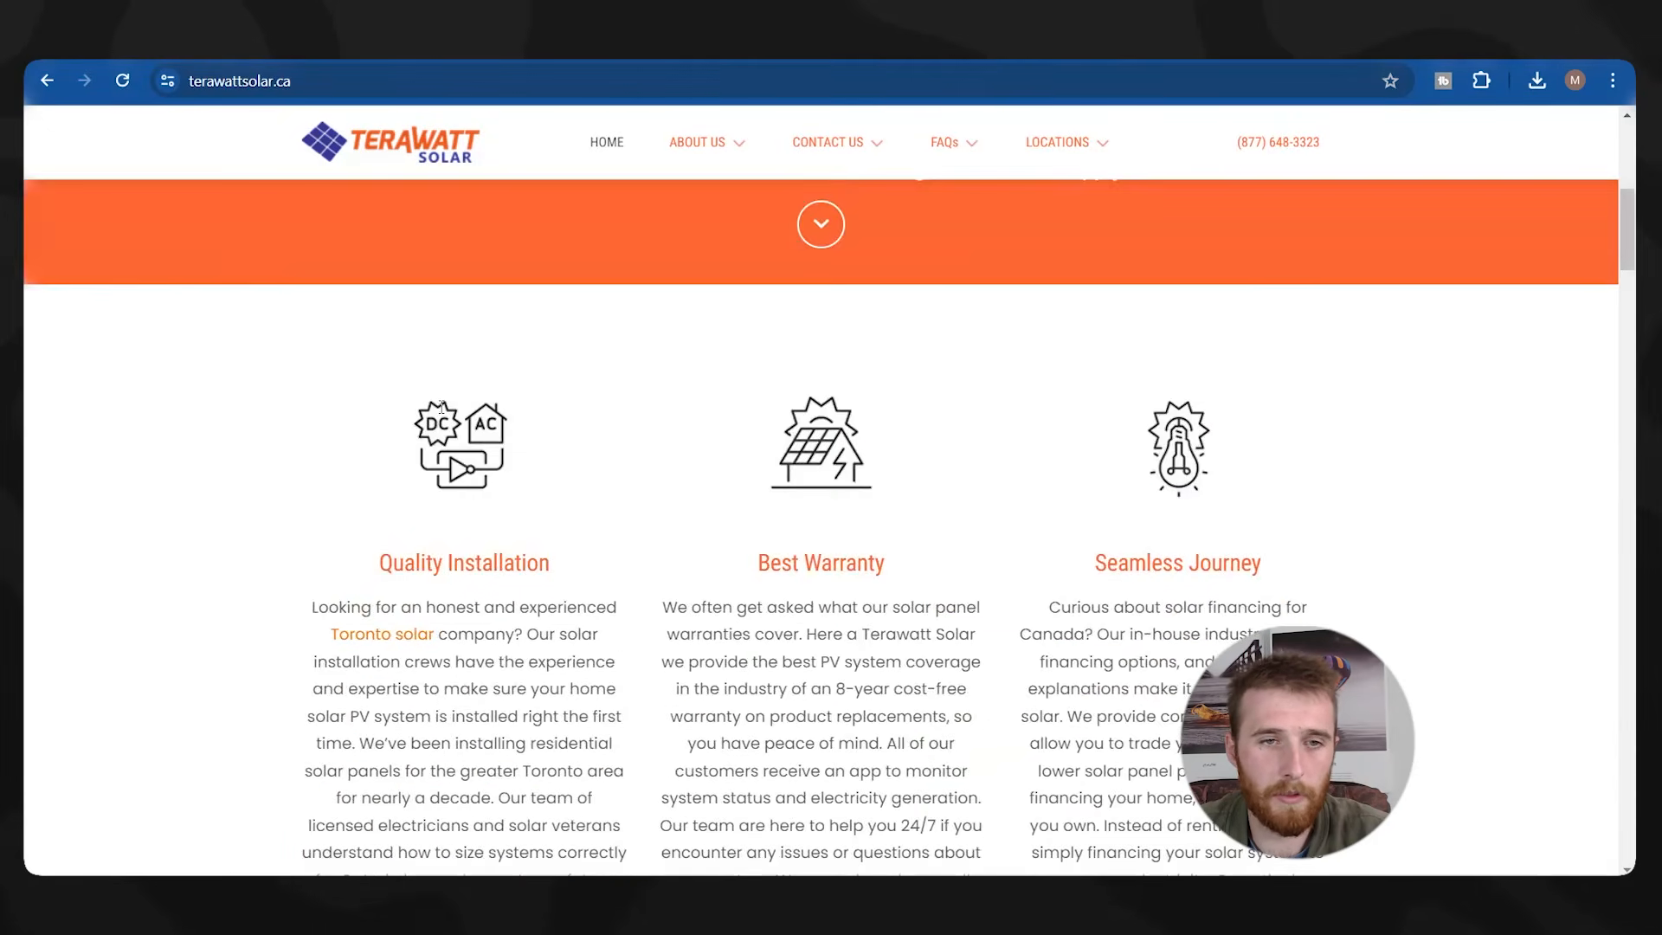
Go to the Our Approach page under About Us on terawattsolar.ca and scroll through it.
{"action": "mouse_move", "coordinate": [749, 141]}
{"action": "left_click", "coordinate": [700, 196]}
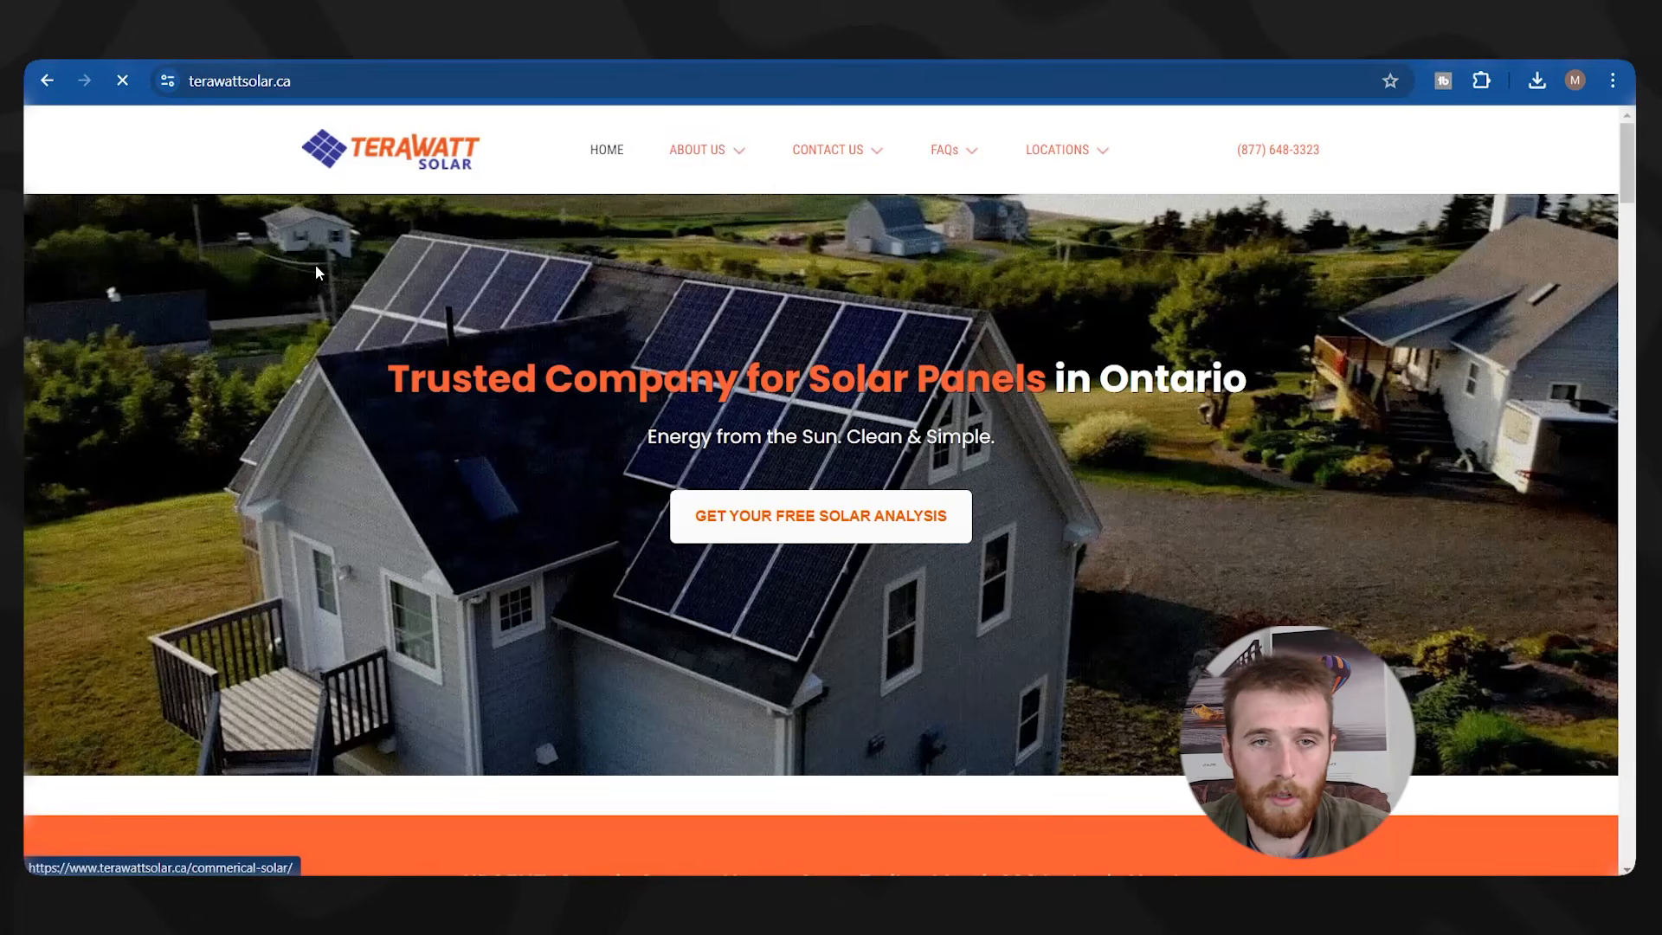
{"action": "scroll", "coordinate": [563, 372], "scroll_direction": "down", "scroll_amount": 8}
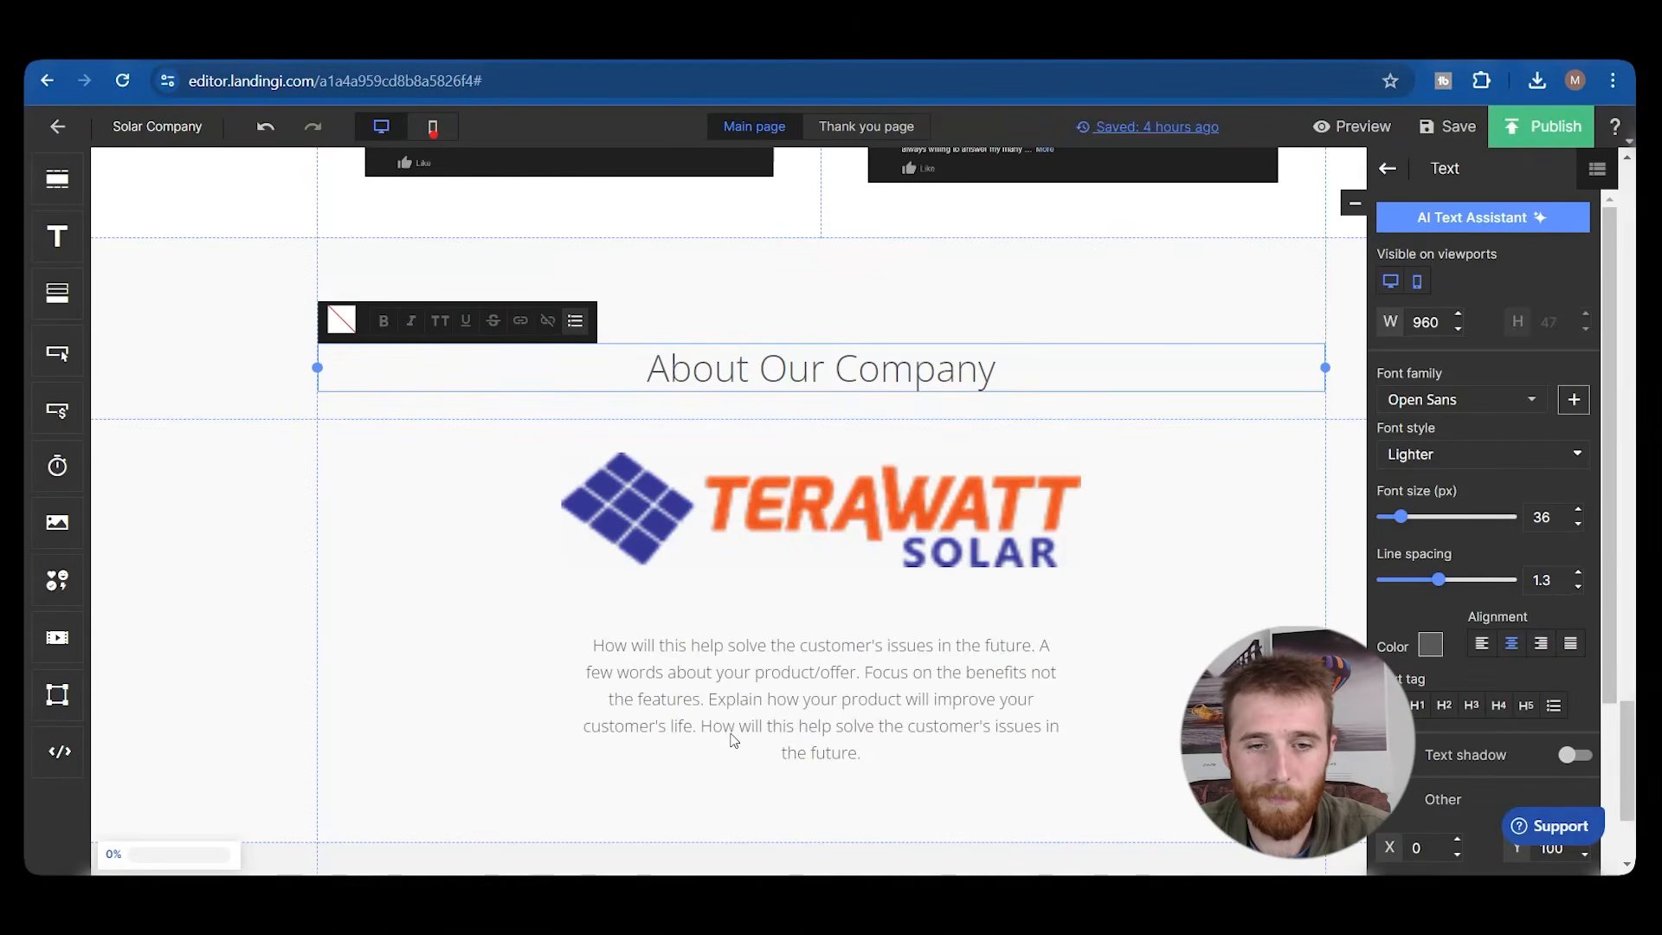
{"action": "double_click", "coordinate": [734, 740]}
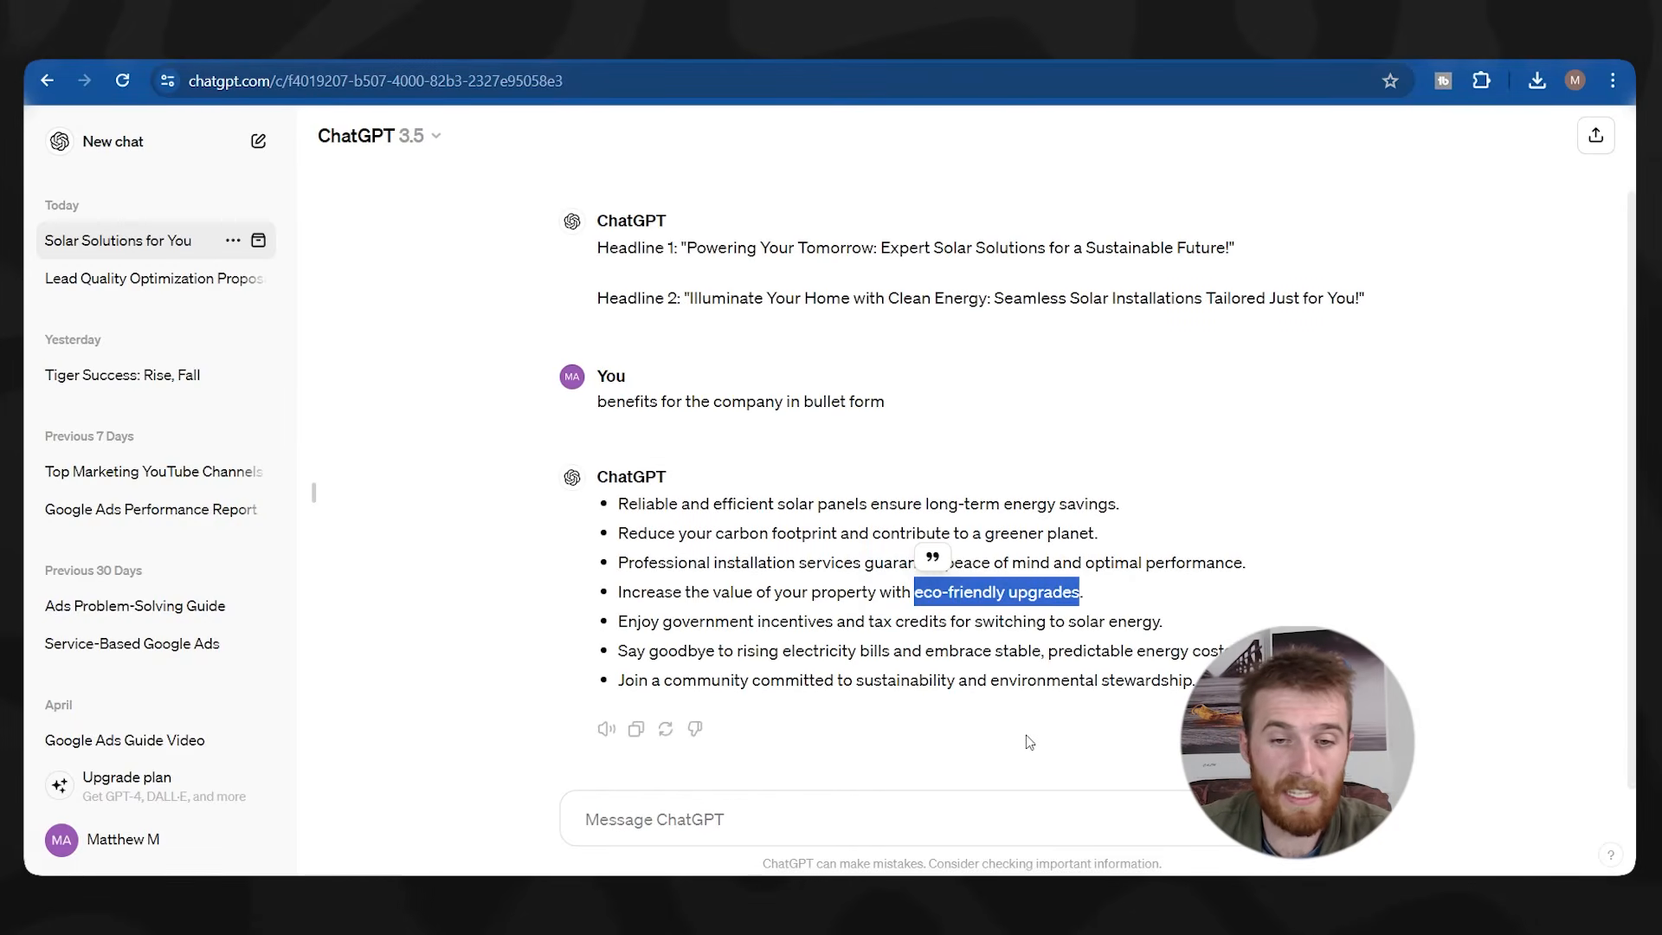
Ask ChatGPT for a 100-word solar company description and paste the reply into the About paragraph.
{"action": "left_click", "coordinate": [906, 822]}
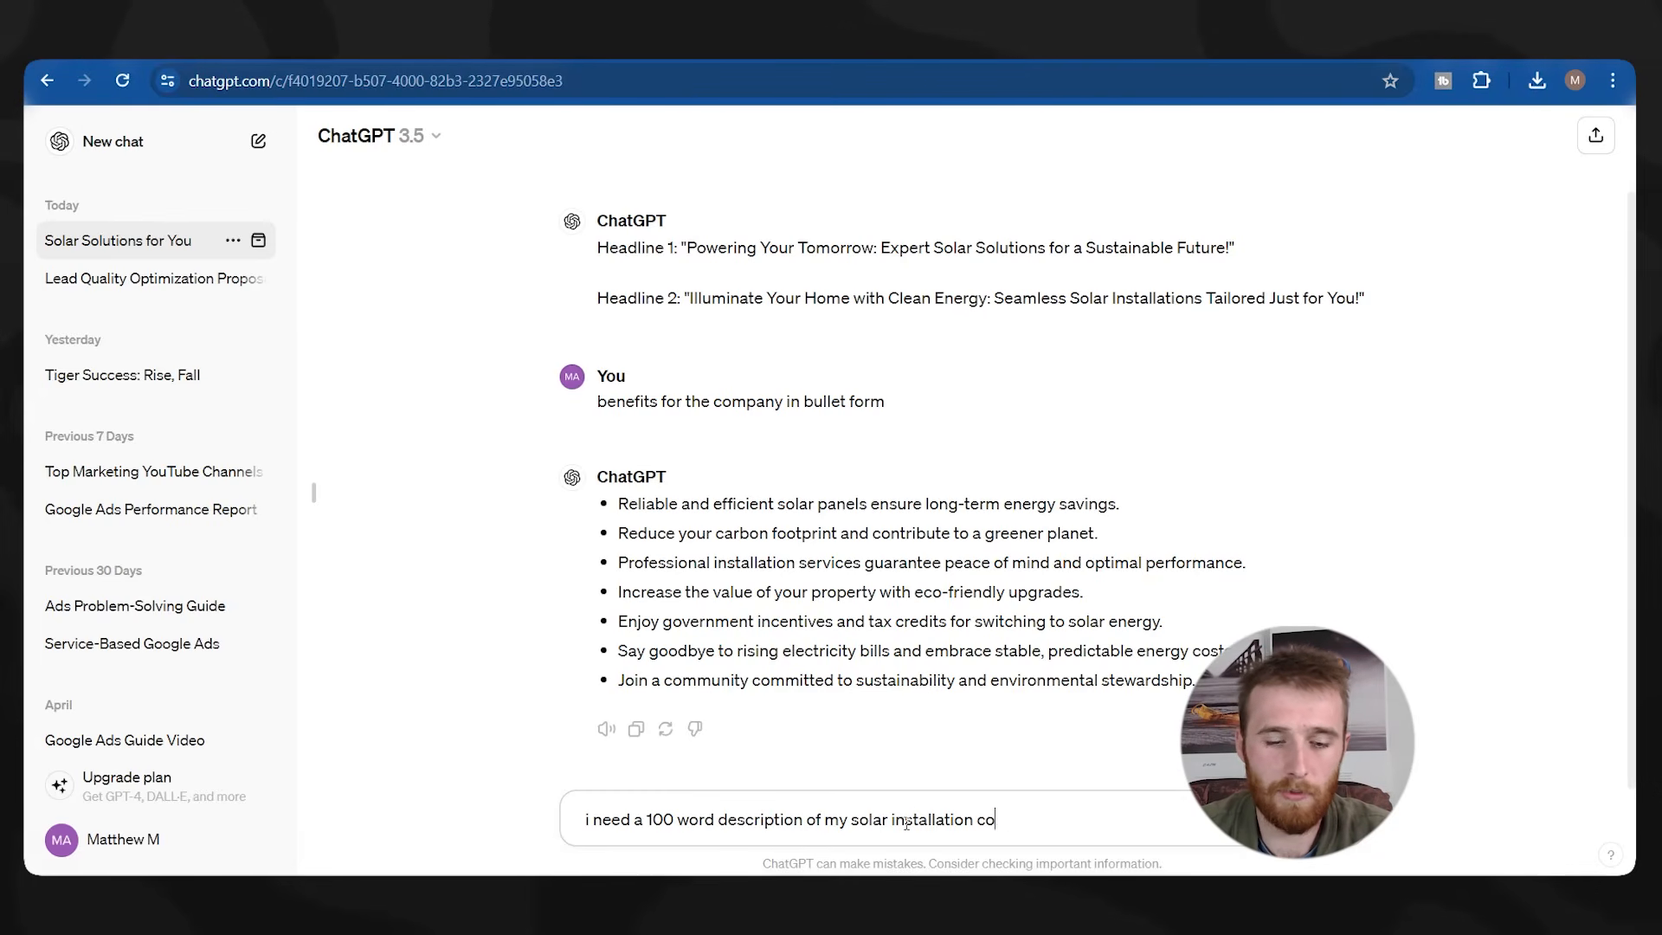
{"action": "type", "text": "y"}
{"action": "key", "text": "Return"}
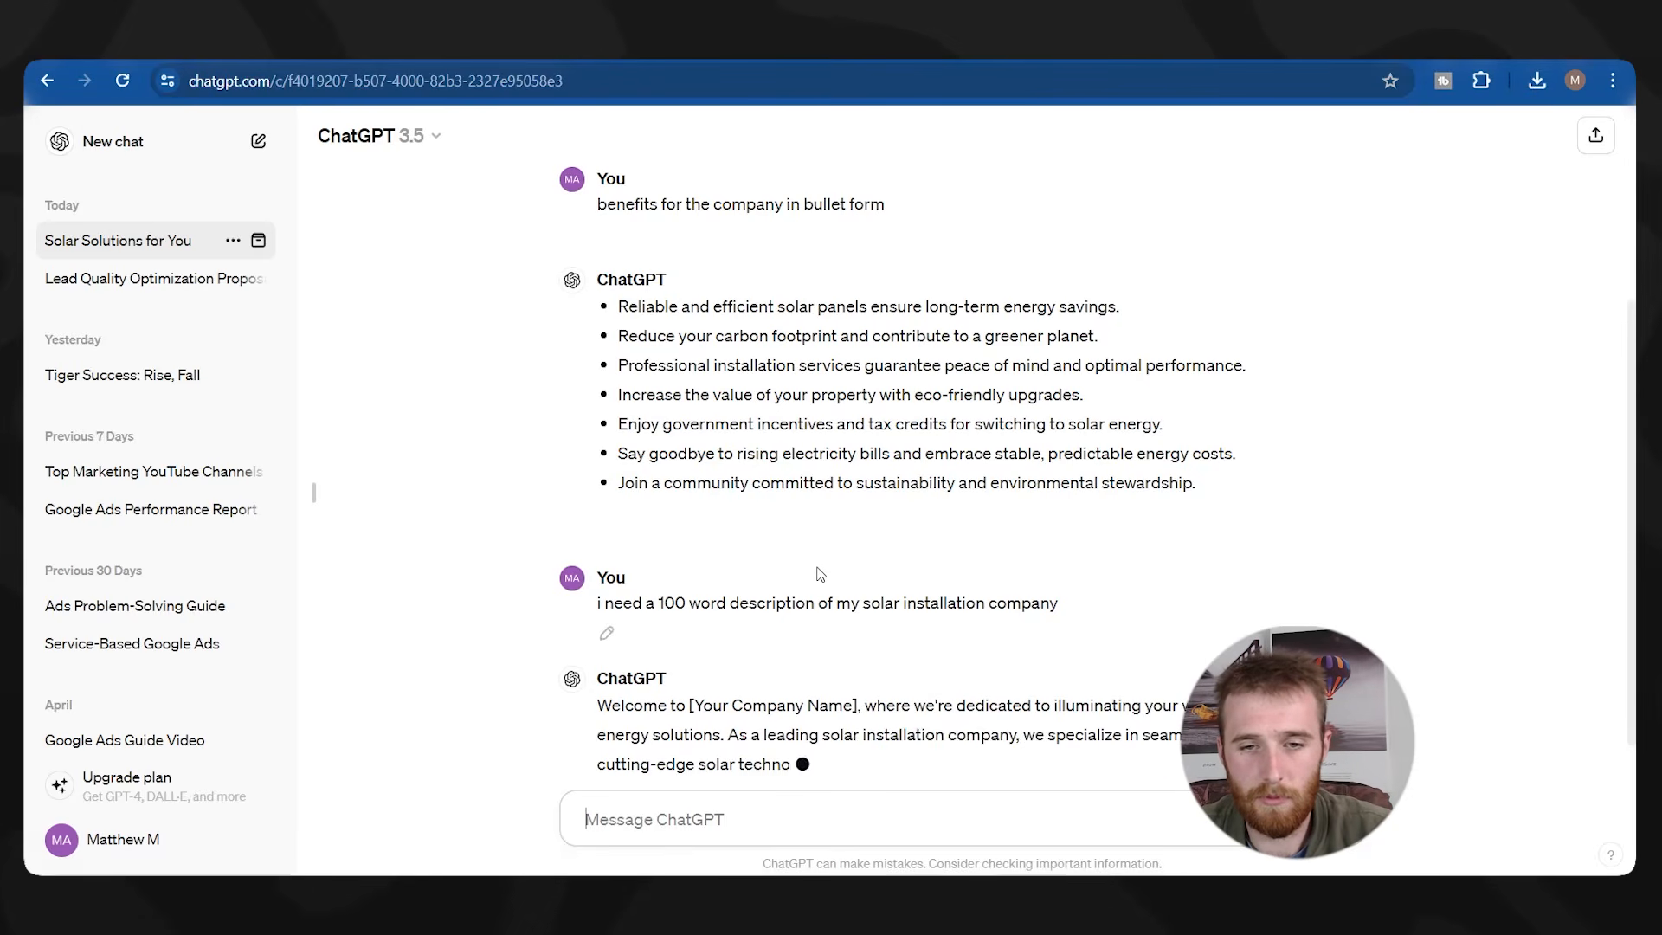
{"action": "scroll", "coordinate": [795, 593], "scroll_direction": "down", "scroll_amount": 2}
{"action": "left_click_drag", "start_coordinate": [962, 698], "coordinate": [593, 529]}
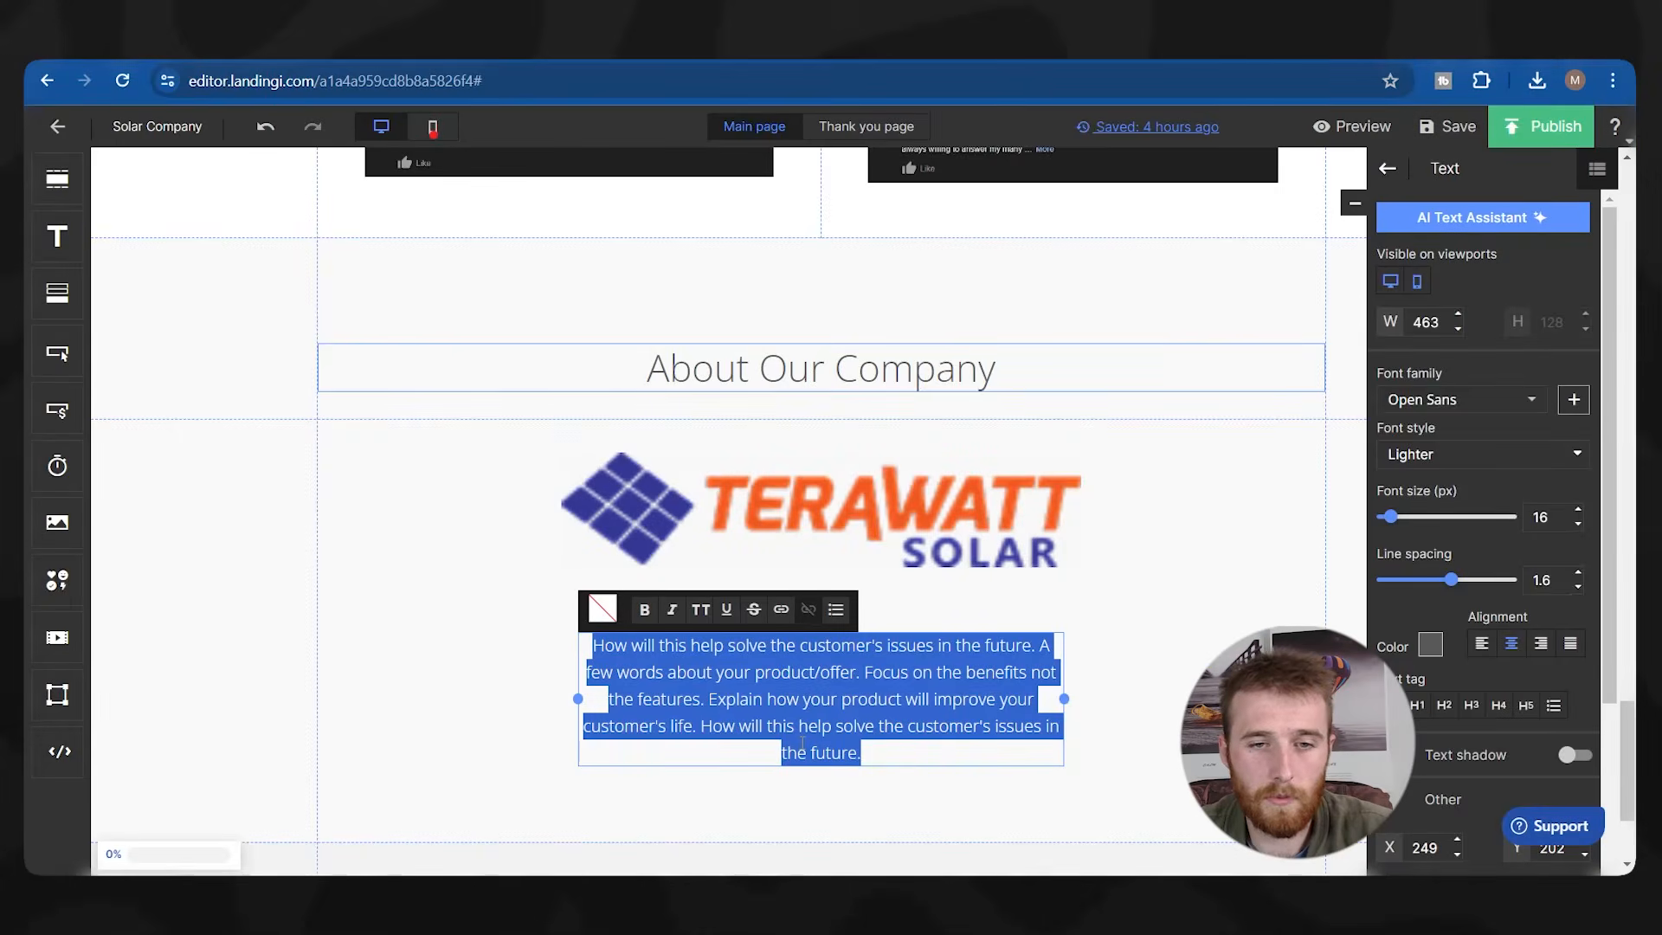
{"action": "type", "text": "Welcome to [Your Company Name], where we're dedicated to illuminating your world with sustainable energy solutions. As a leading solar installation company, we specialize in seamlessly integrating cutting-edge solar technology into your home or business. Our team of experts is committed to delivering top-notch service, from initial consultation to final installation and beyond. With a focus on reliability, efficiency, and affordability, we empower our customers to harness the power of the sun to reduce their carbon footprint and save on energy costs. Join us in shaping a brighter, cleaner future for generations to come with [Your Company Name]."}
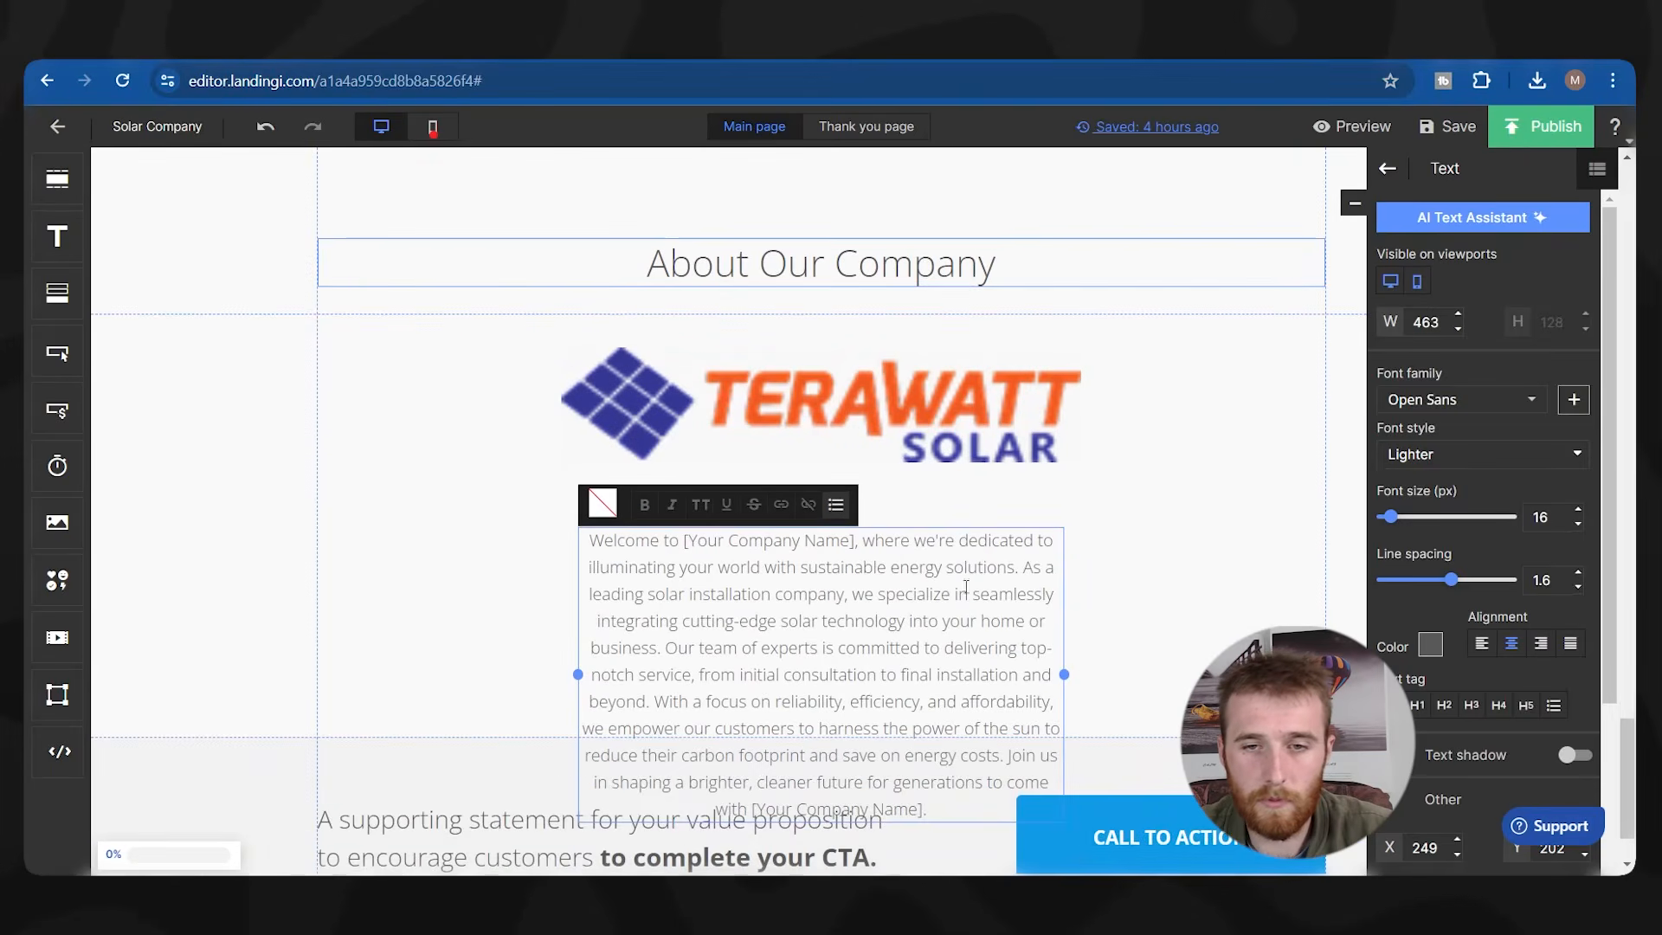
Delete the paragraph from 'Our team of experts' onward and replace '[Your Company Name]' with Terawatt Solar.
{"action": "left_click_drag", "start_coordinate": [663, 649], "coordinate": [963, 841]}
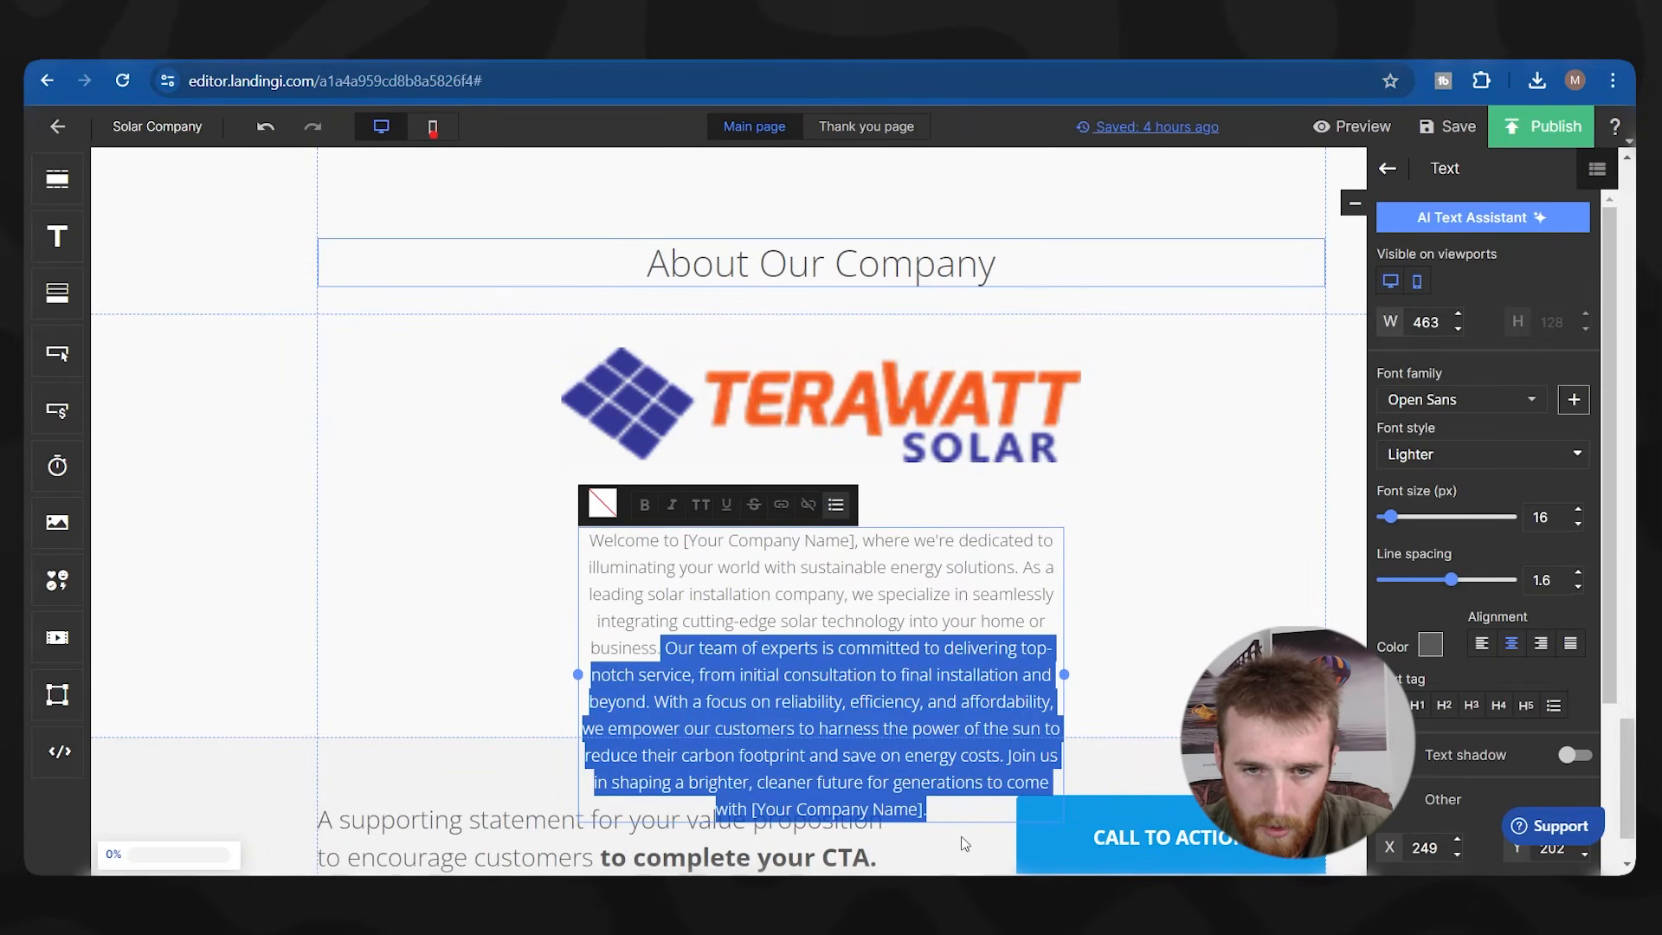
{"action": "key", "text": "BackSpace"}
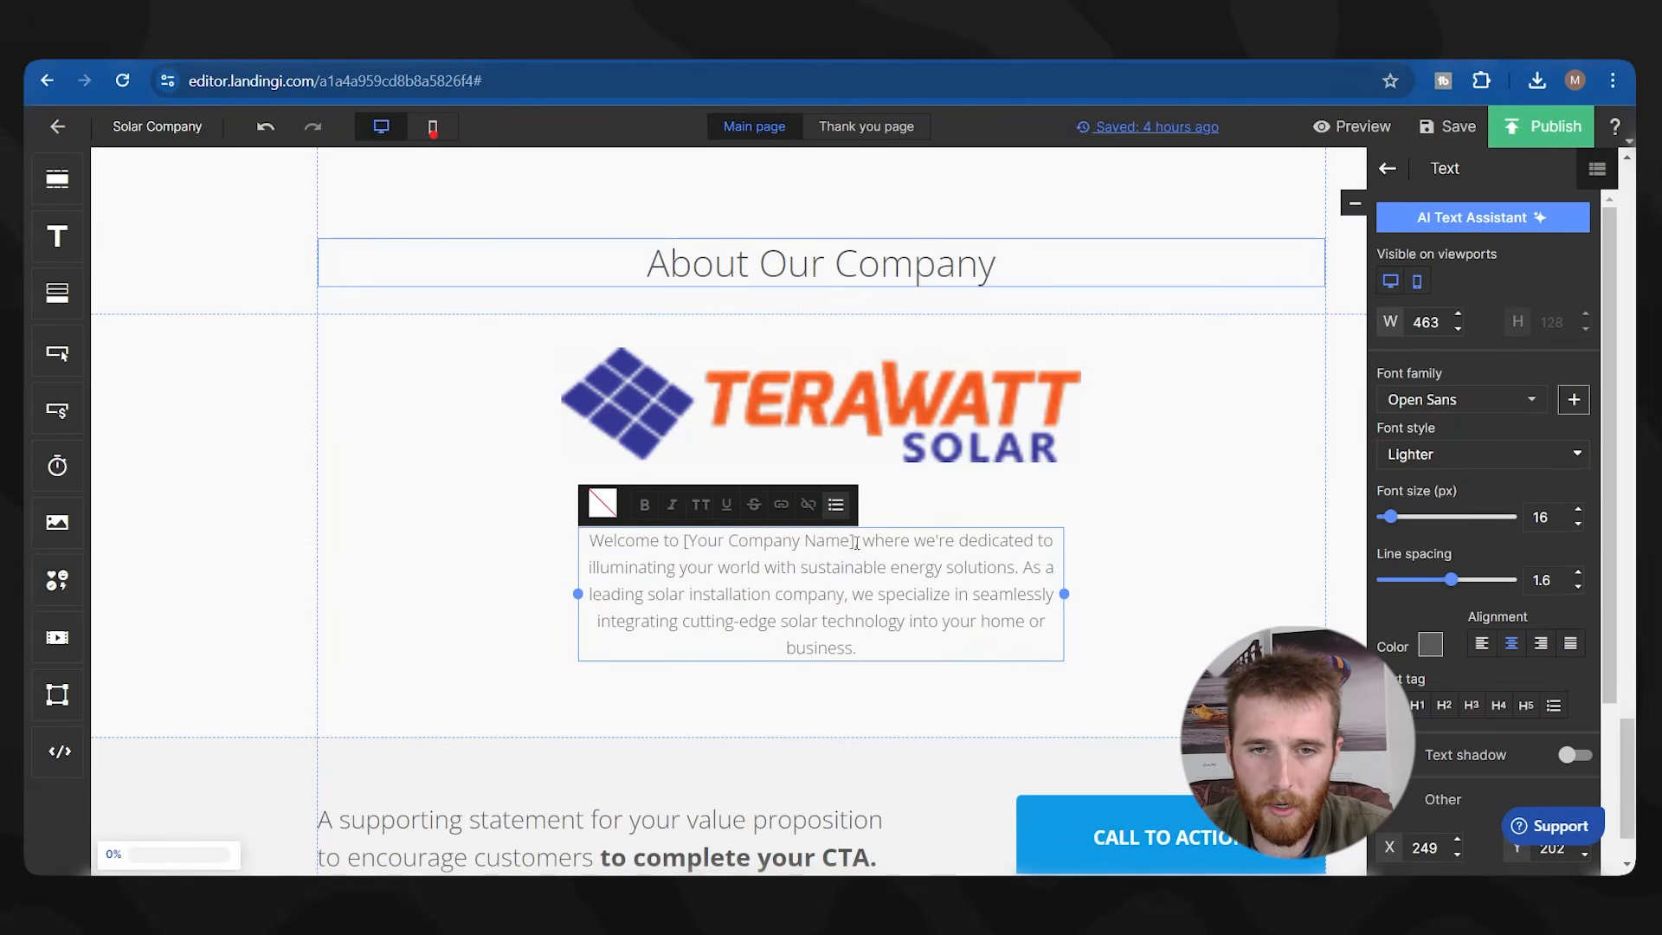
{"action": "left_click_drag", "start_coordinate": [856, 543], "coordinate": [715, 543]}
{"action": "type", "text": "Terawatt Solar"}
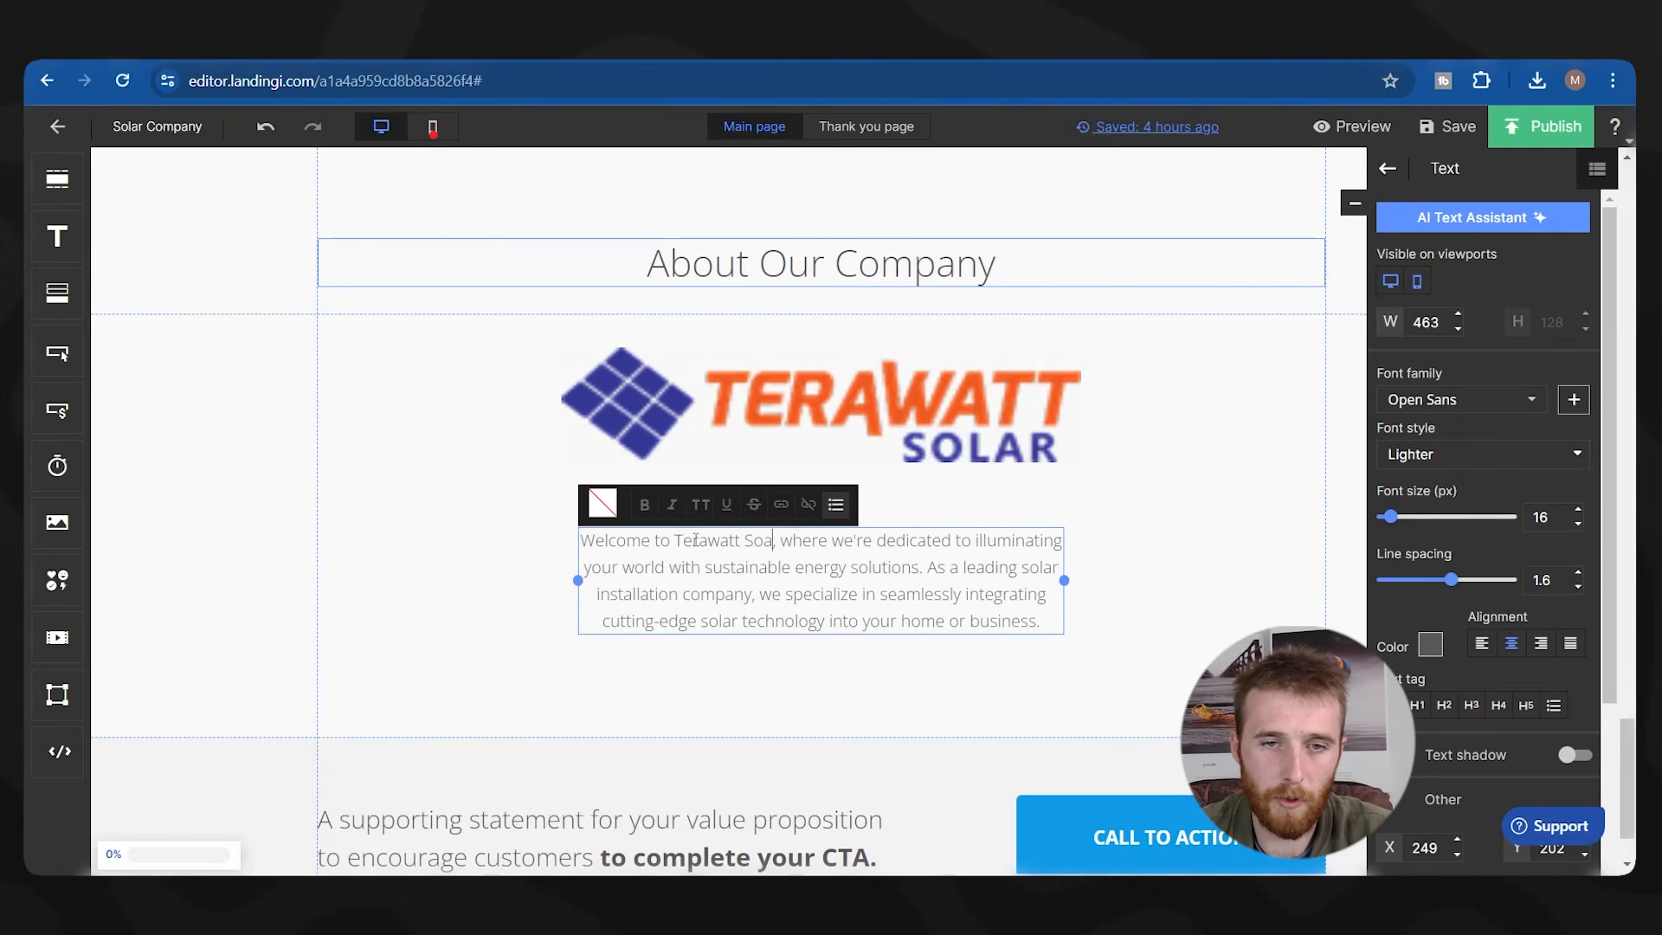
{"action": "left_click", "coordinate": [517, 508]}
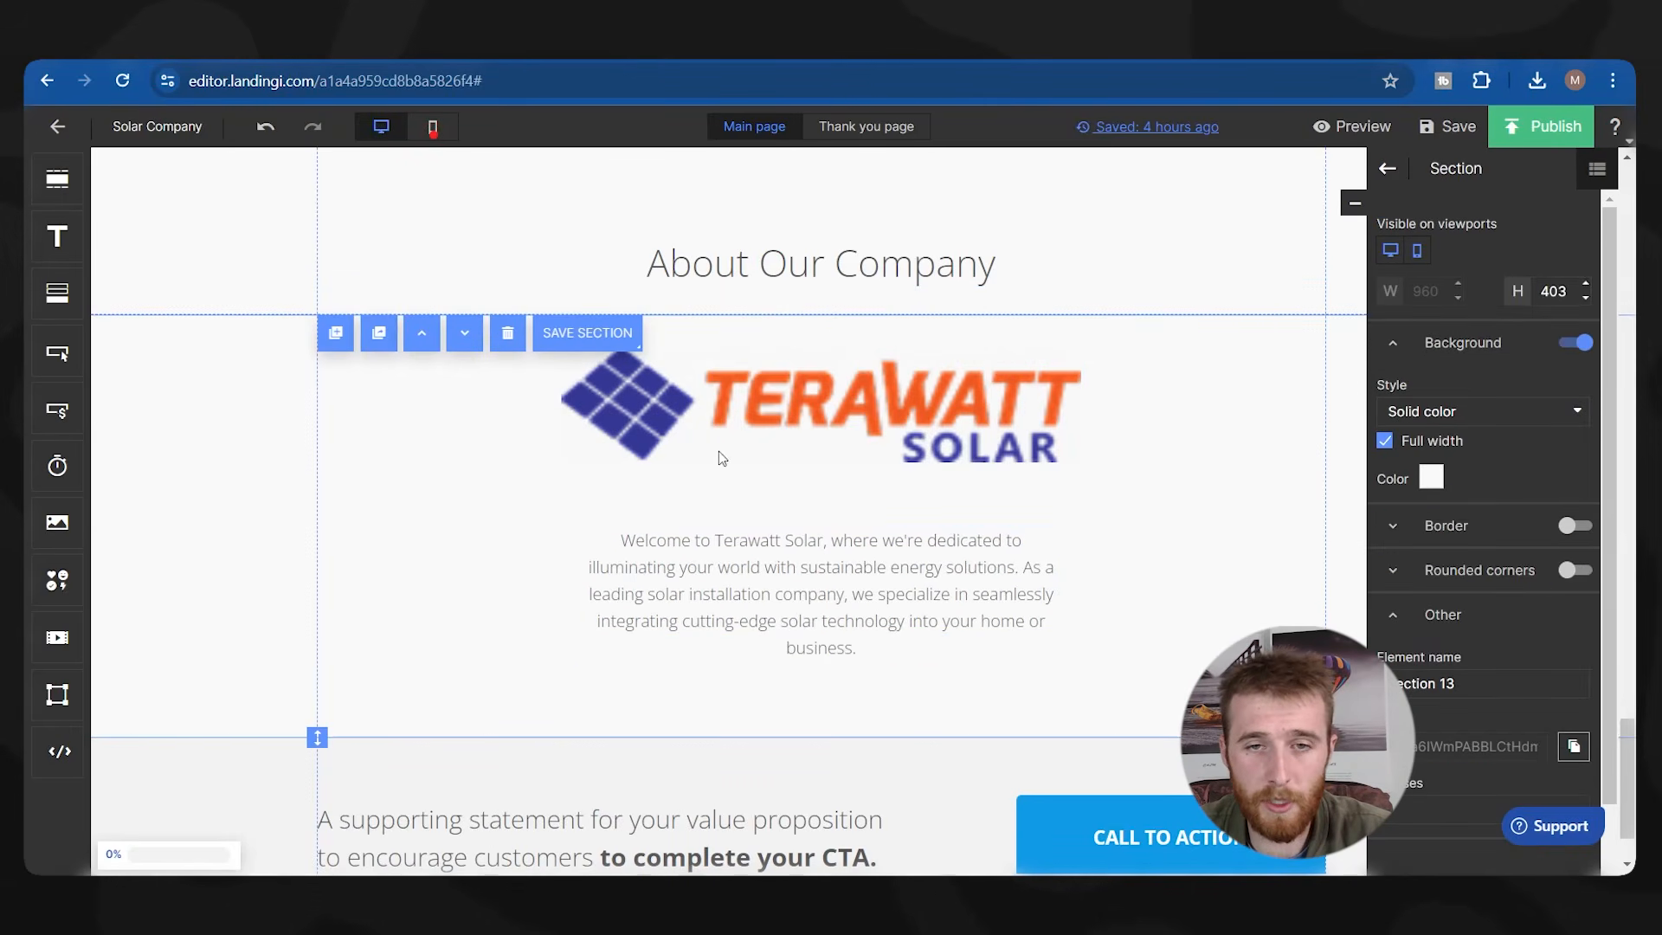
{"action": "scroll", "coordinate": [738, 472], "scroll_direction": "up", "scroll_amount": 1}
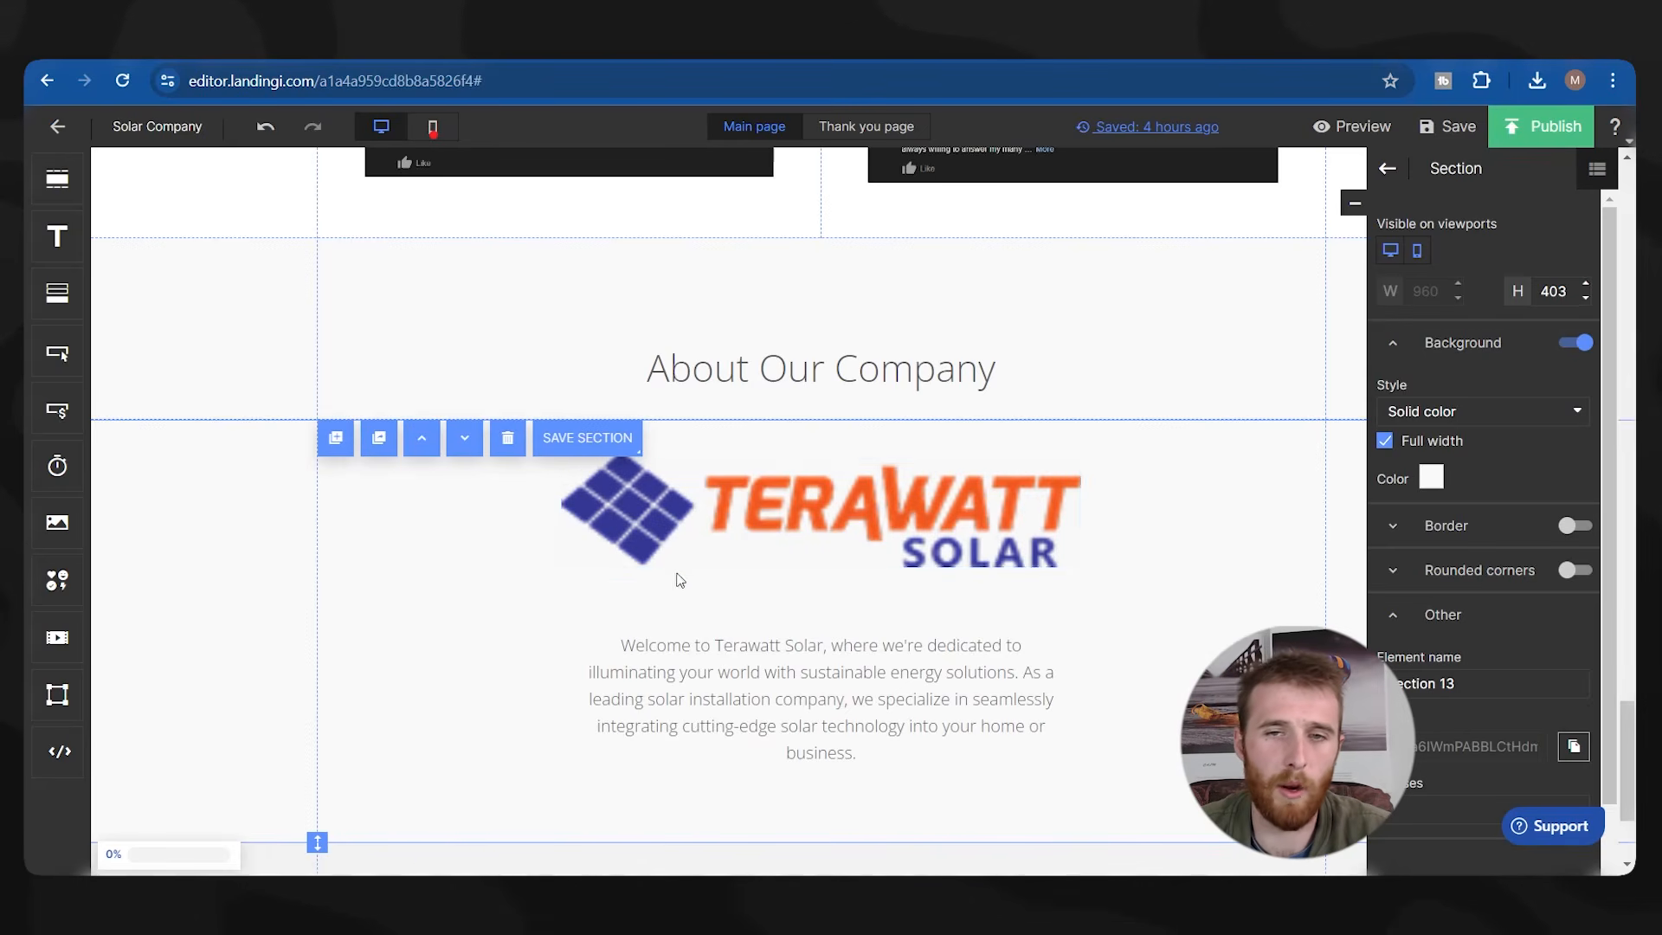
{"action": "left_click", "coordinate": [683, 536]}
{"action": "left_click", "coordinate": [401, 485]}
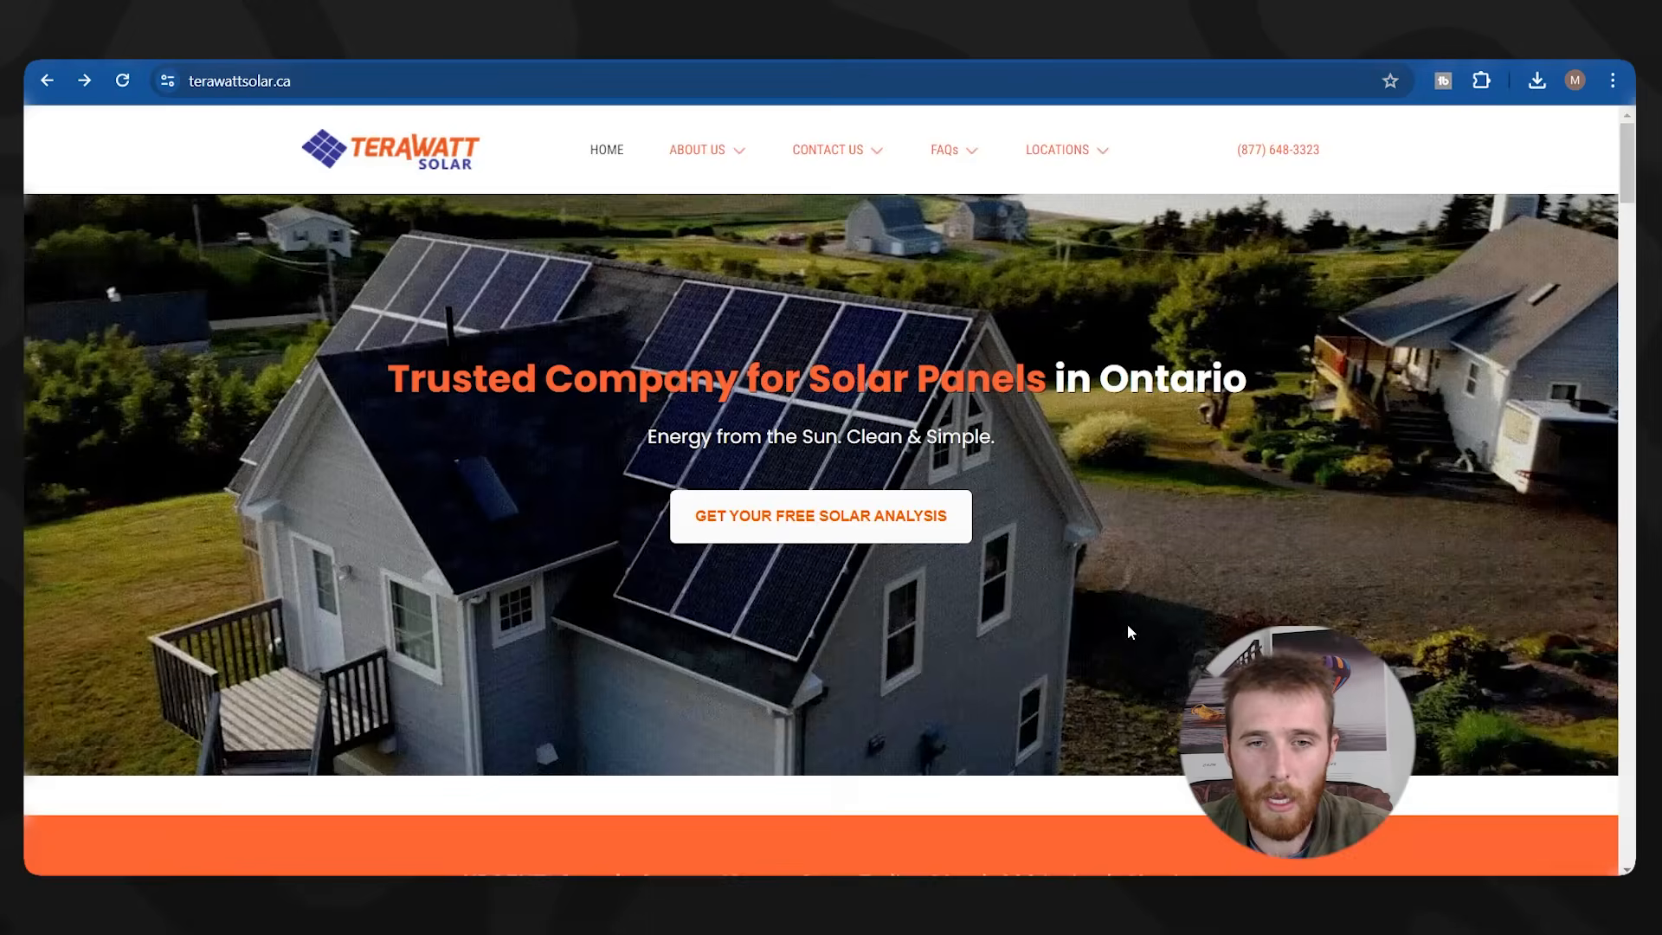
Scroll through the pages to reach the imported HVAC page's About (XYZ Company) section.
{"action": "scroll", "coordinate": [1127, 624], "scroll_direction": "down", "scroll_amount": 10}
{"action": "scroll", "coordinate": [1139, 624], "scroll_direction": "up", "scroll_amount": 5}
{"action": "scroll", "coordinate": [1139, 625], "scroll_direction": "down", "scroll_amount": 15}
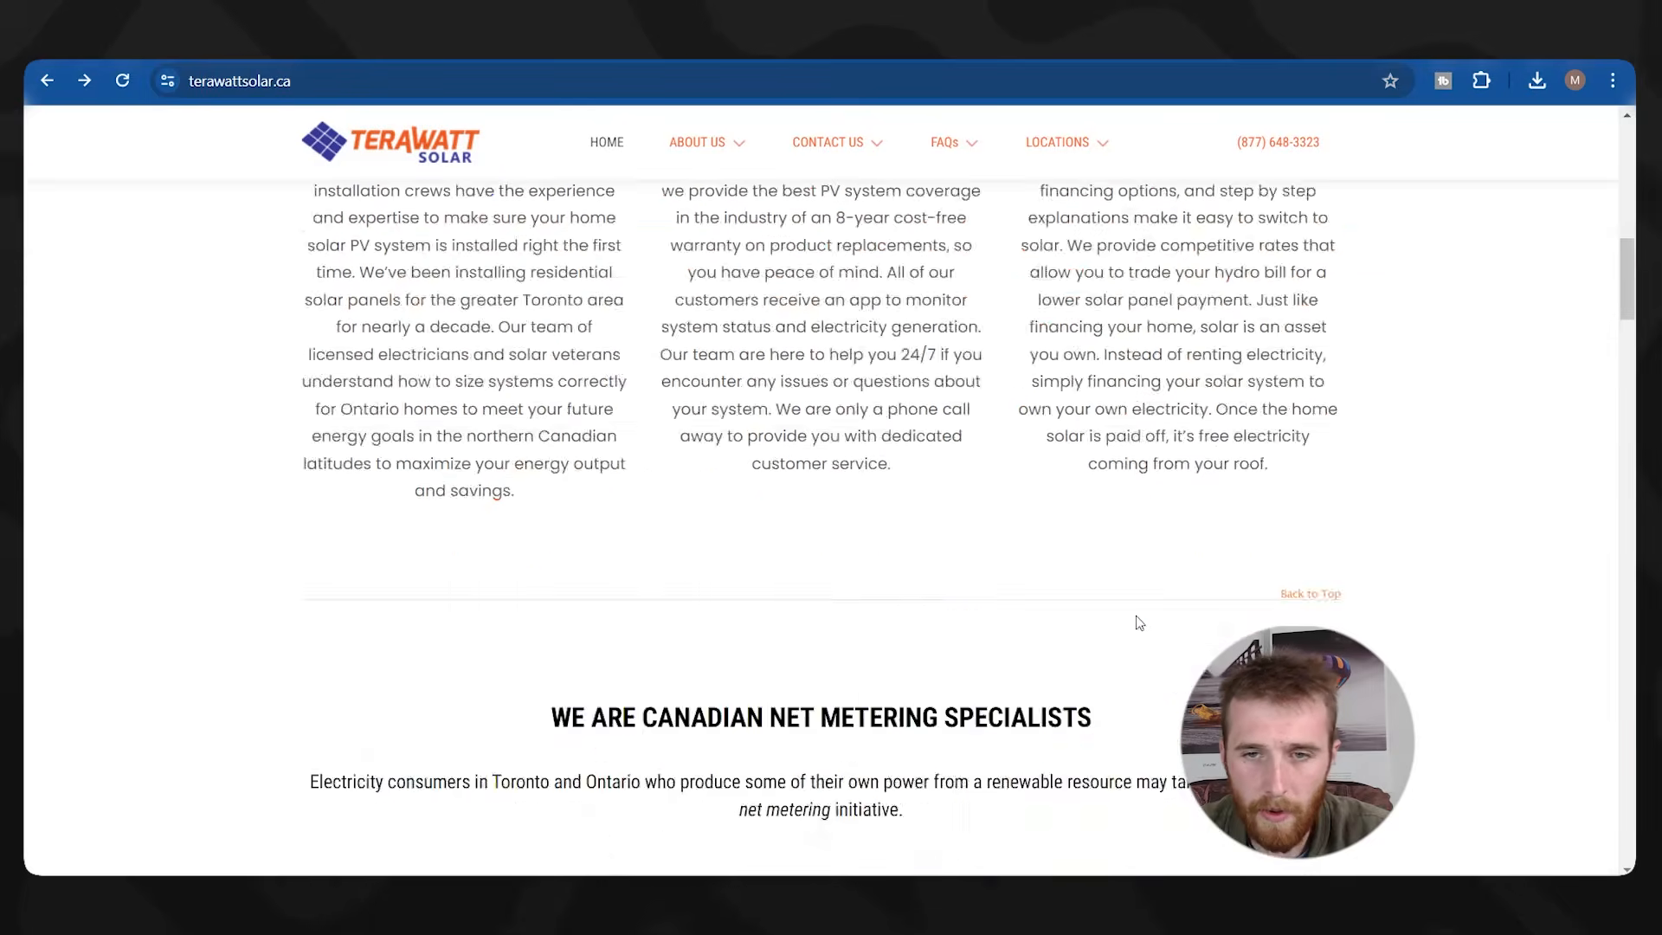
{"action": "scroll", "coordinate": [1130, 618], "scroll_direction": "down", "scroll_amount": 10}
{"action": "scroll", "coordinate": [1131, 618], "scroll_direction": "up", "scroll_amount": 11}
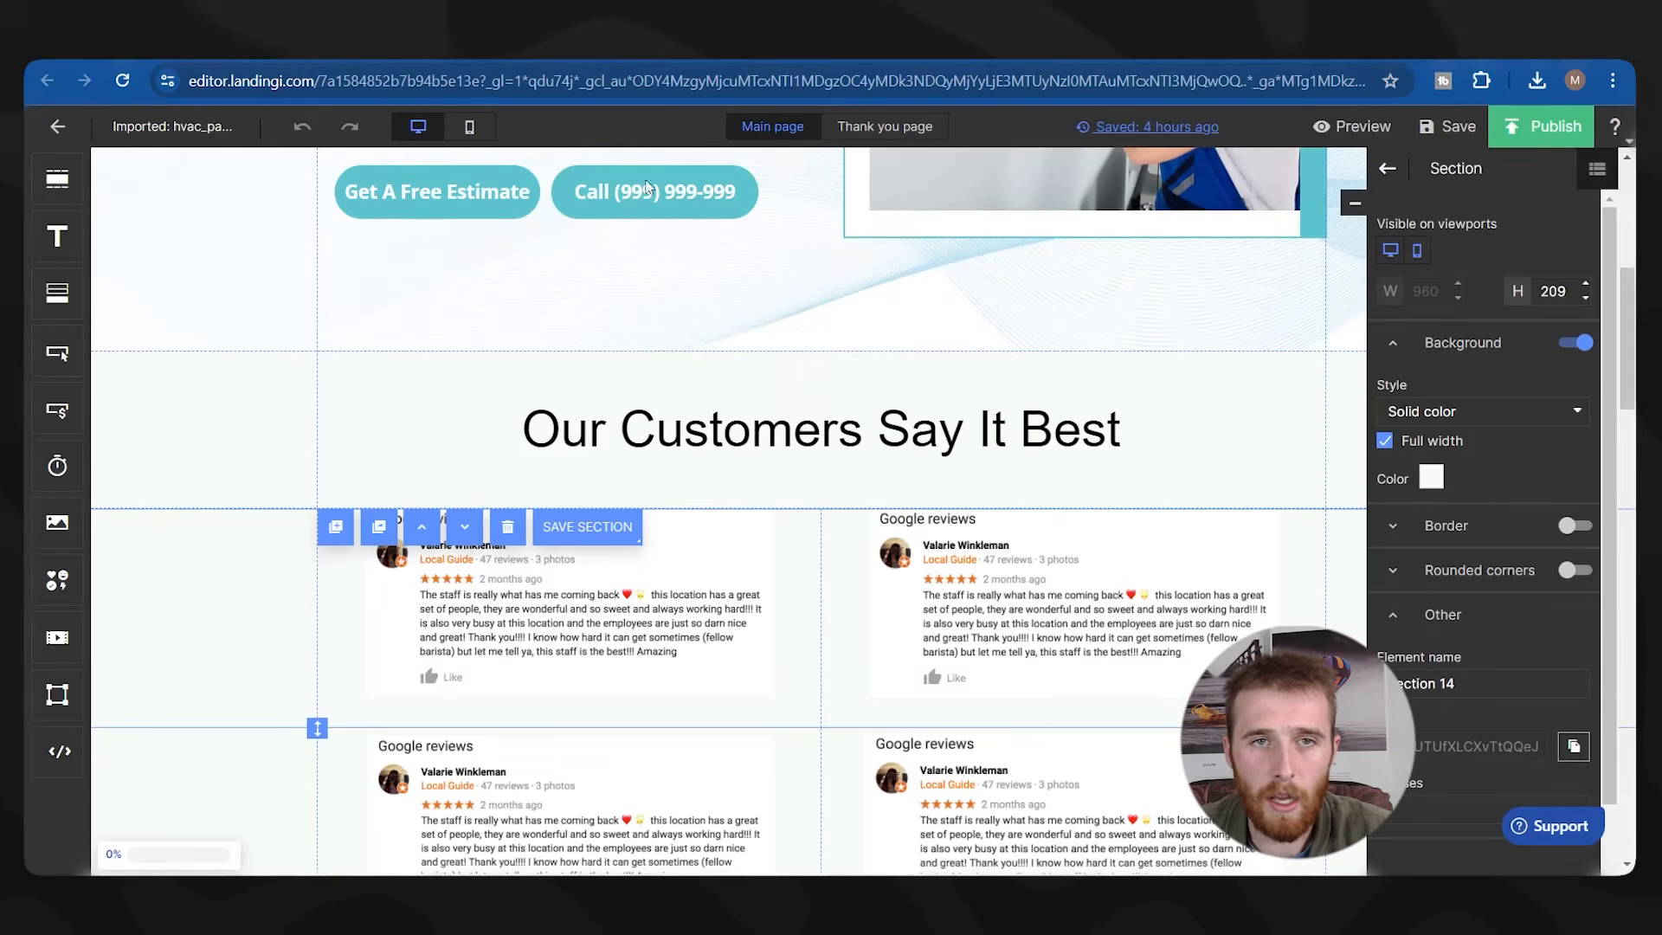
{"action": "scroll", "coordinate": [848, 506], "scroll_direction": "down", "scroll_amount": 15}
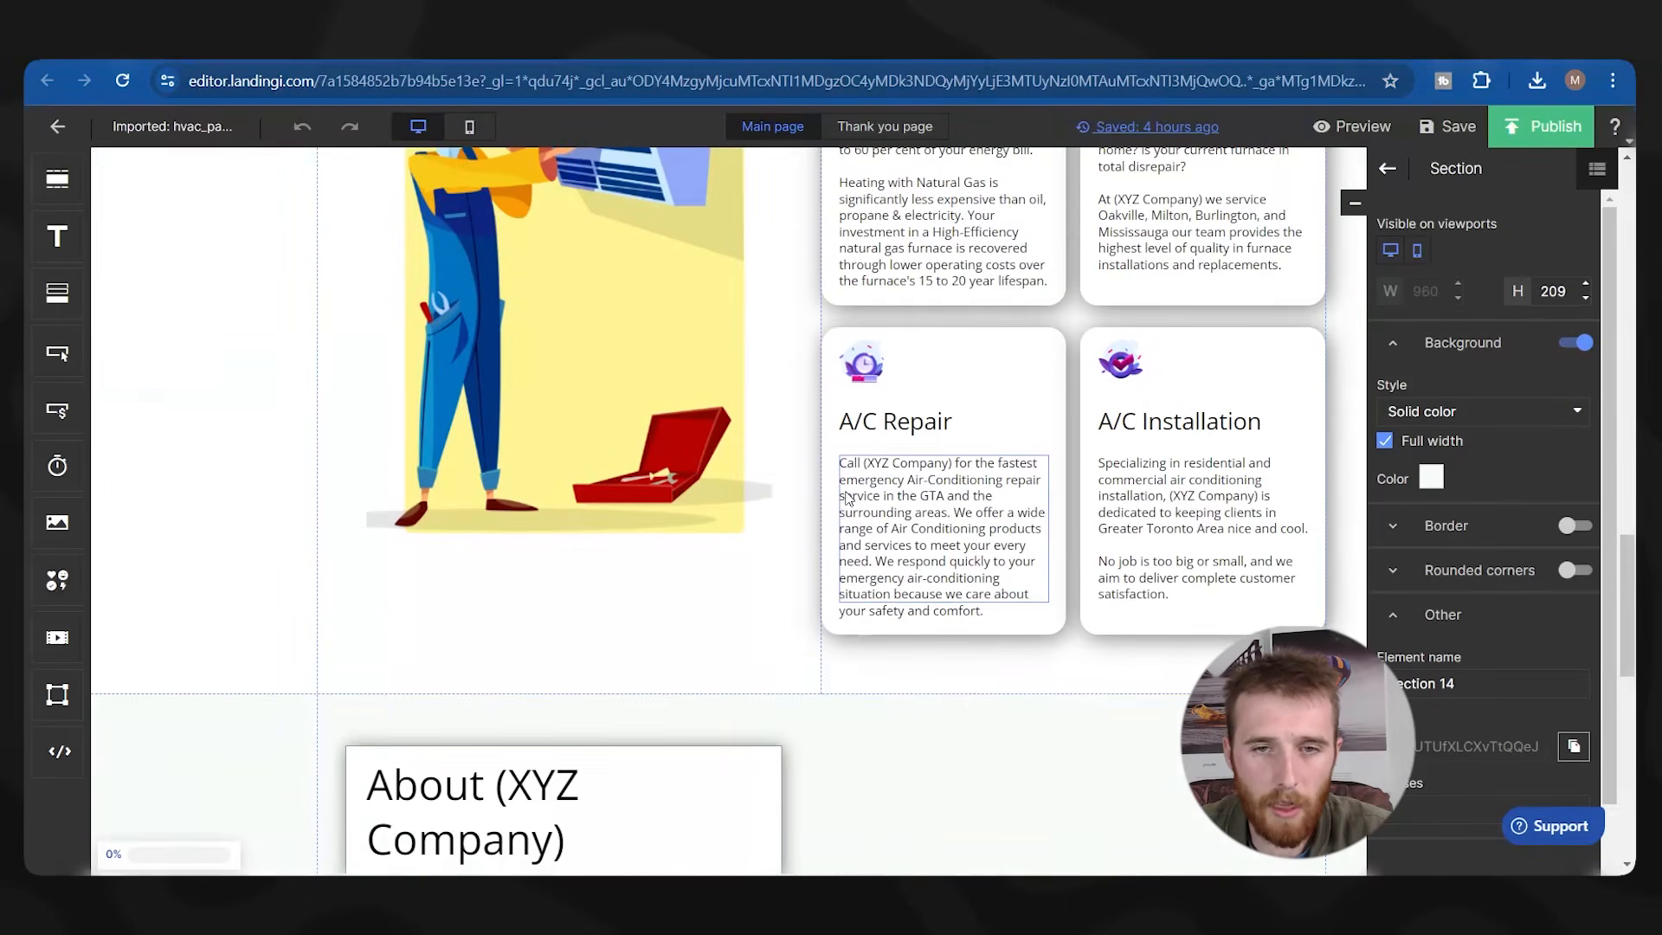
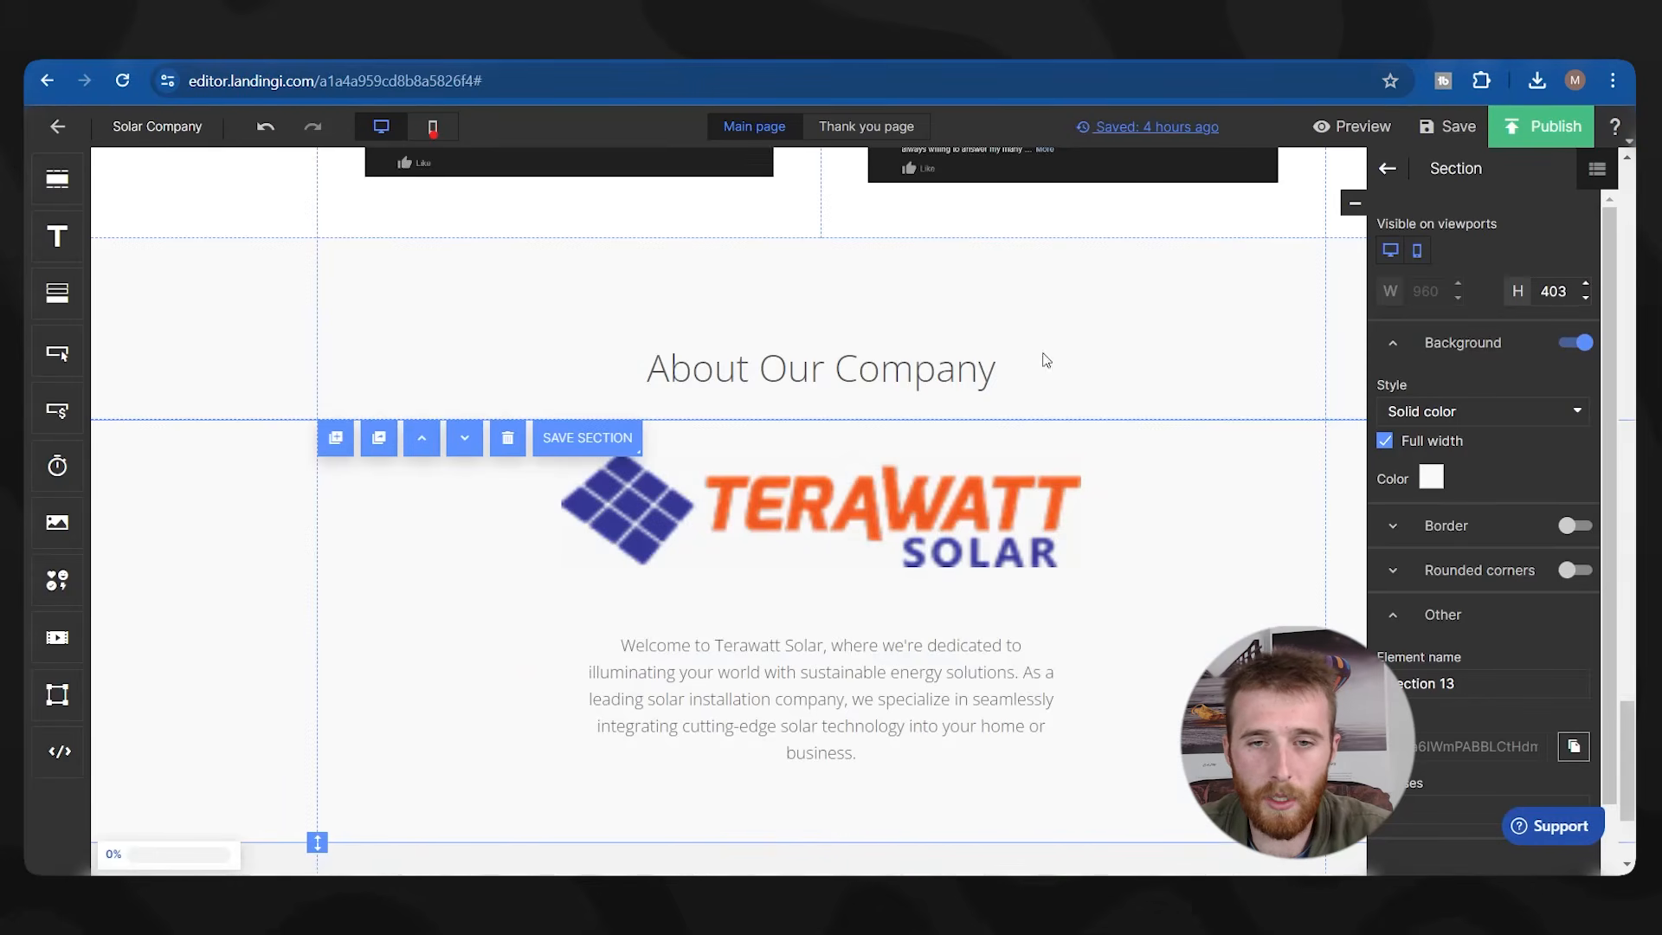
Check the About Our Company heading and the Terawatt logo section on the page.
{"action": "scroll", "coordinate": [1047, 360], "scroll_direction": "down", "scroll_amount": 3}
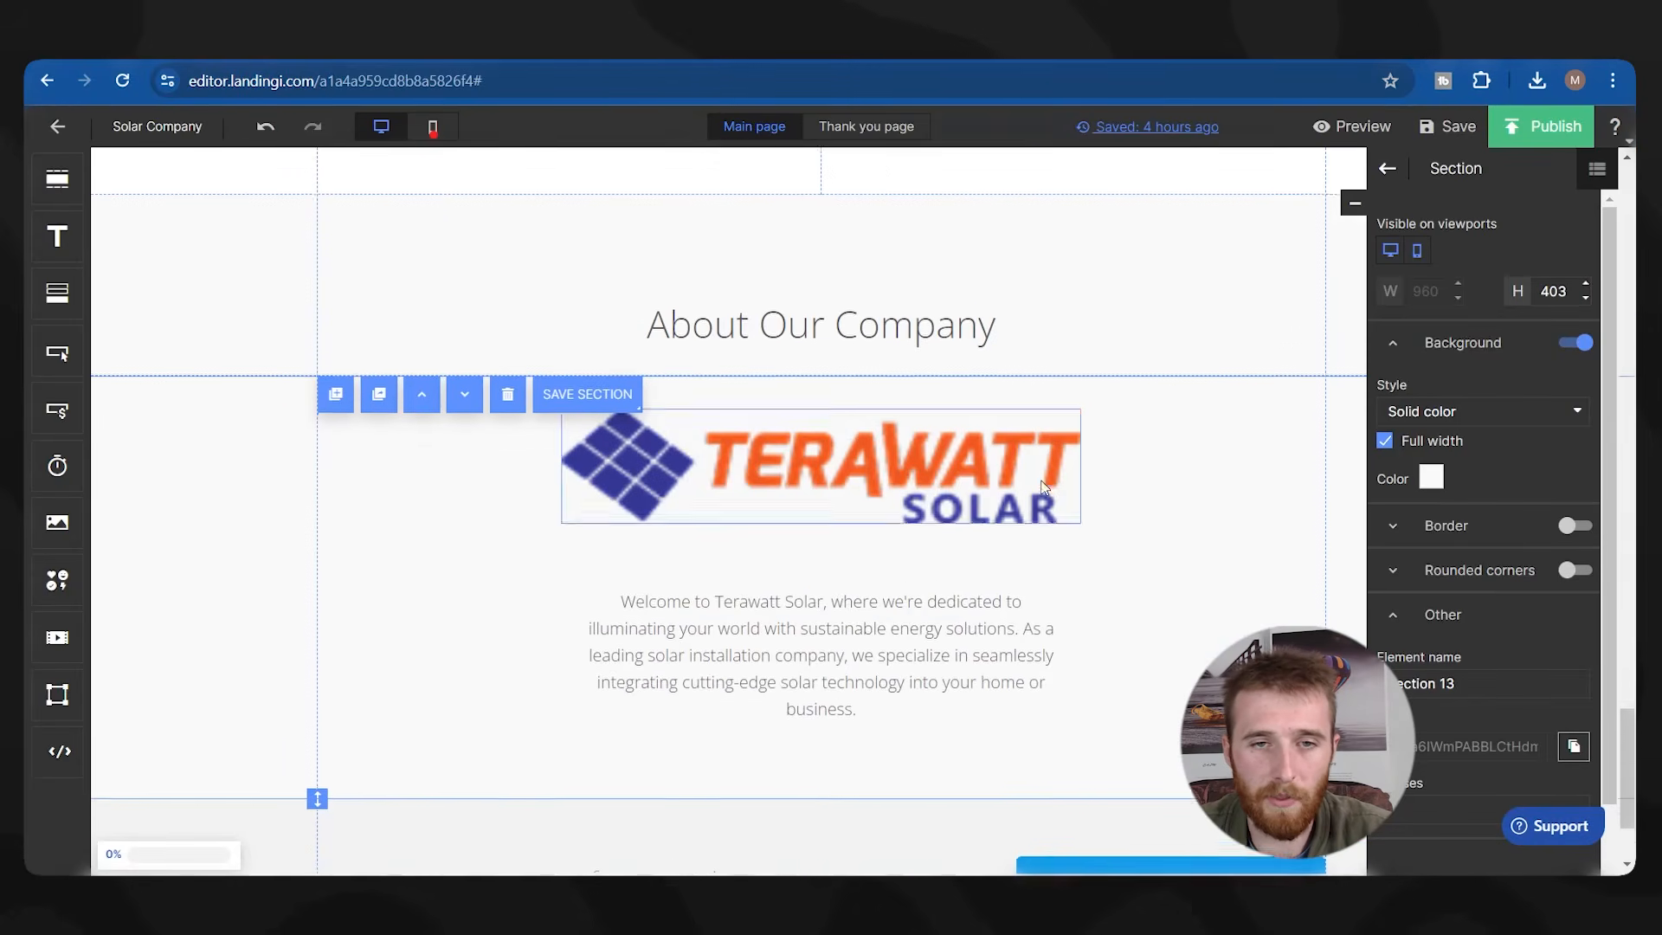
{"action": "scroll", "coordinate": [715, 400], "scroll_direction": "up", "scroll_amount": 4}
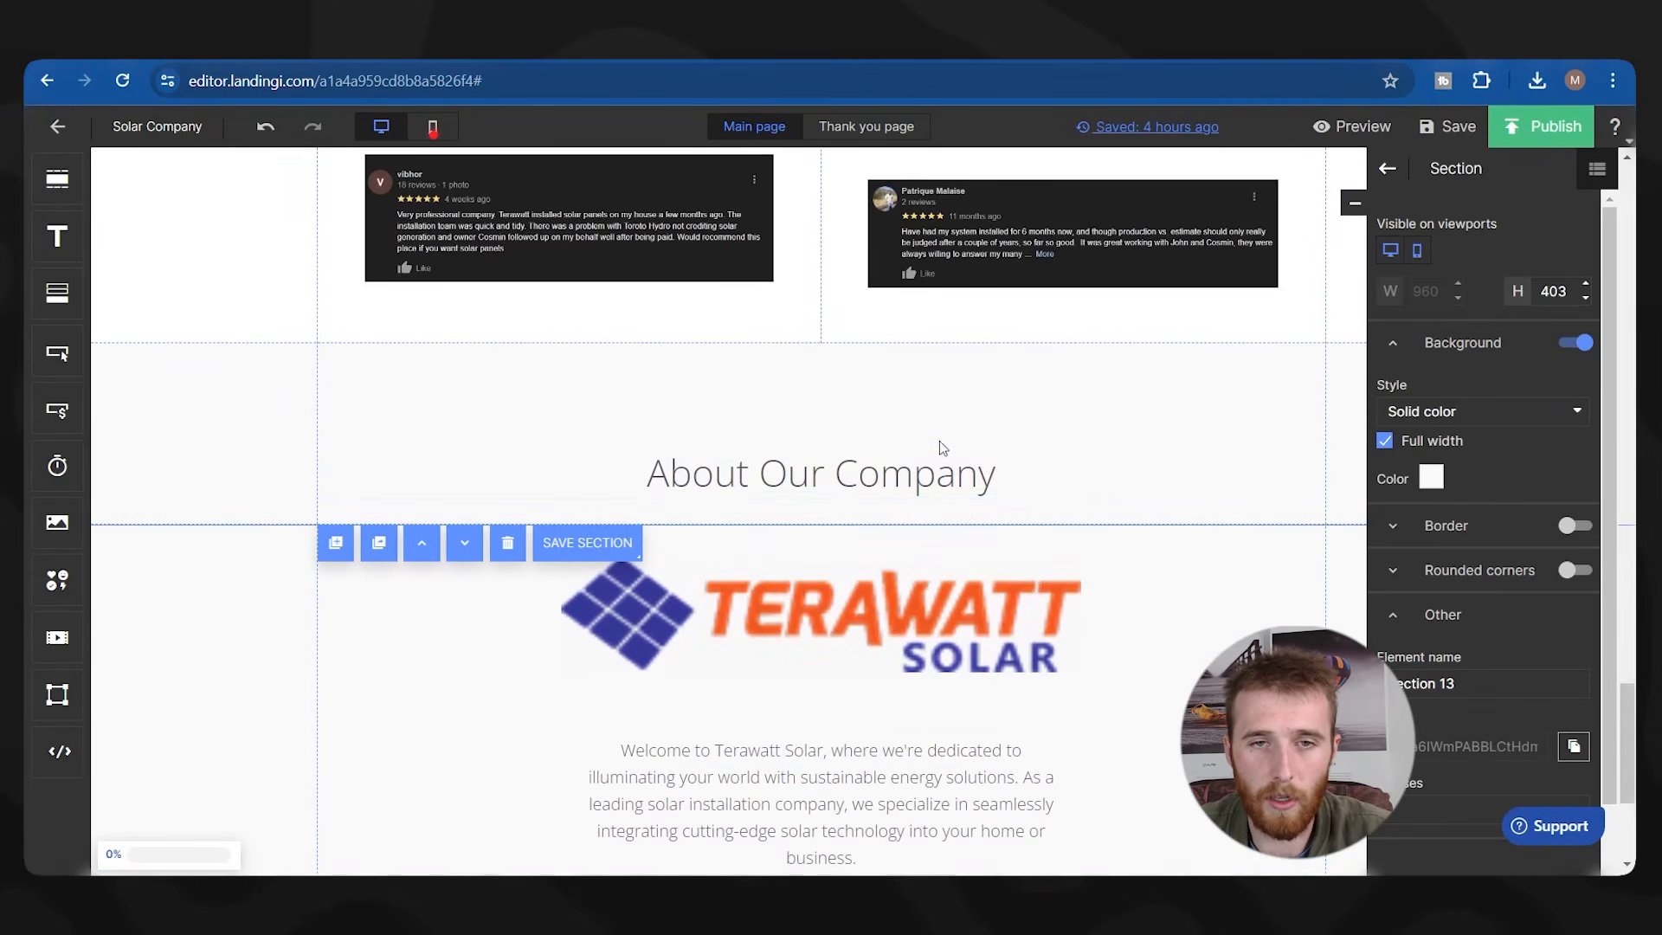
{"action": "left_click", "coordinate": [482, 479]}
{"action": "scroll", "coordinate": [732, 471], "scroll_direction": "down", "scroll_amount": 1}
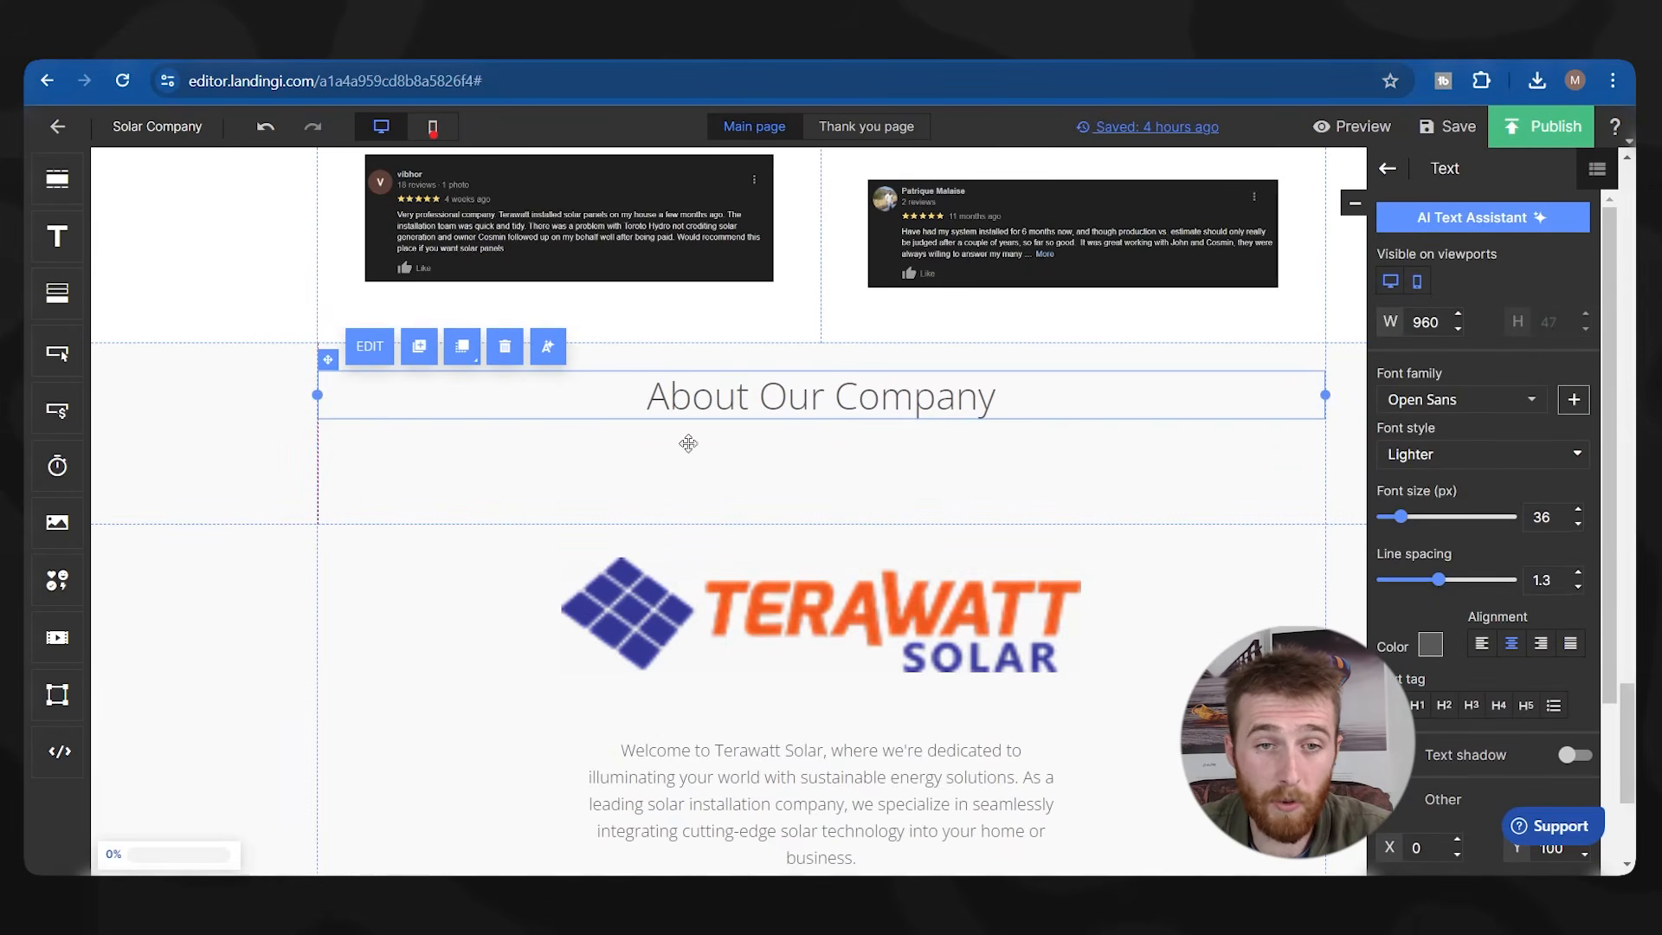
{"action": "scroll", "coordinate": [401, 557], "scroll_direction": "down", "scroll_amount": 2}
{"action": "left_click", "coordinate": [326, 386]}
Find and select the 'Our HVAC Techs Are On Standby' section on the HVAC page.
{"action": "scroll", "coordinate": [342, 545], "scroll_direction": "up", "scroll_amount": 2}
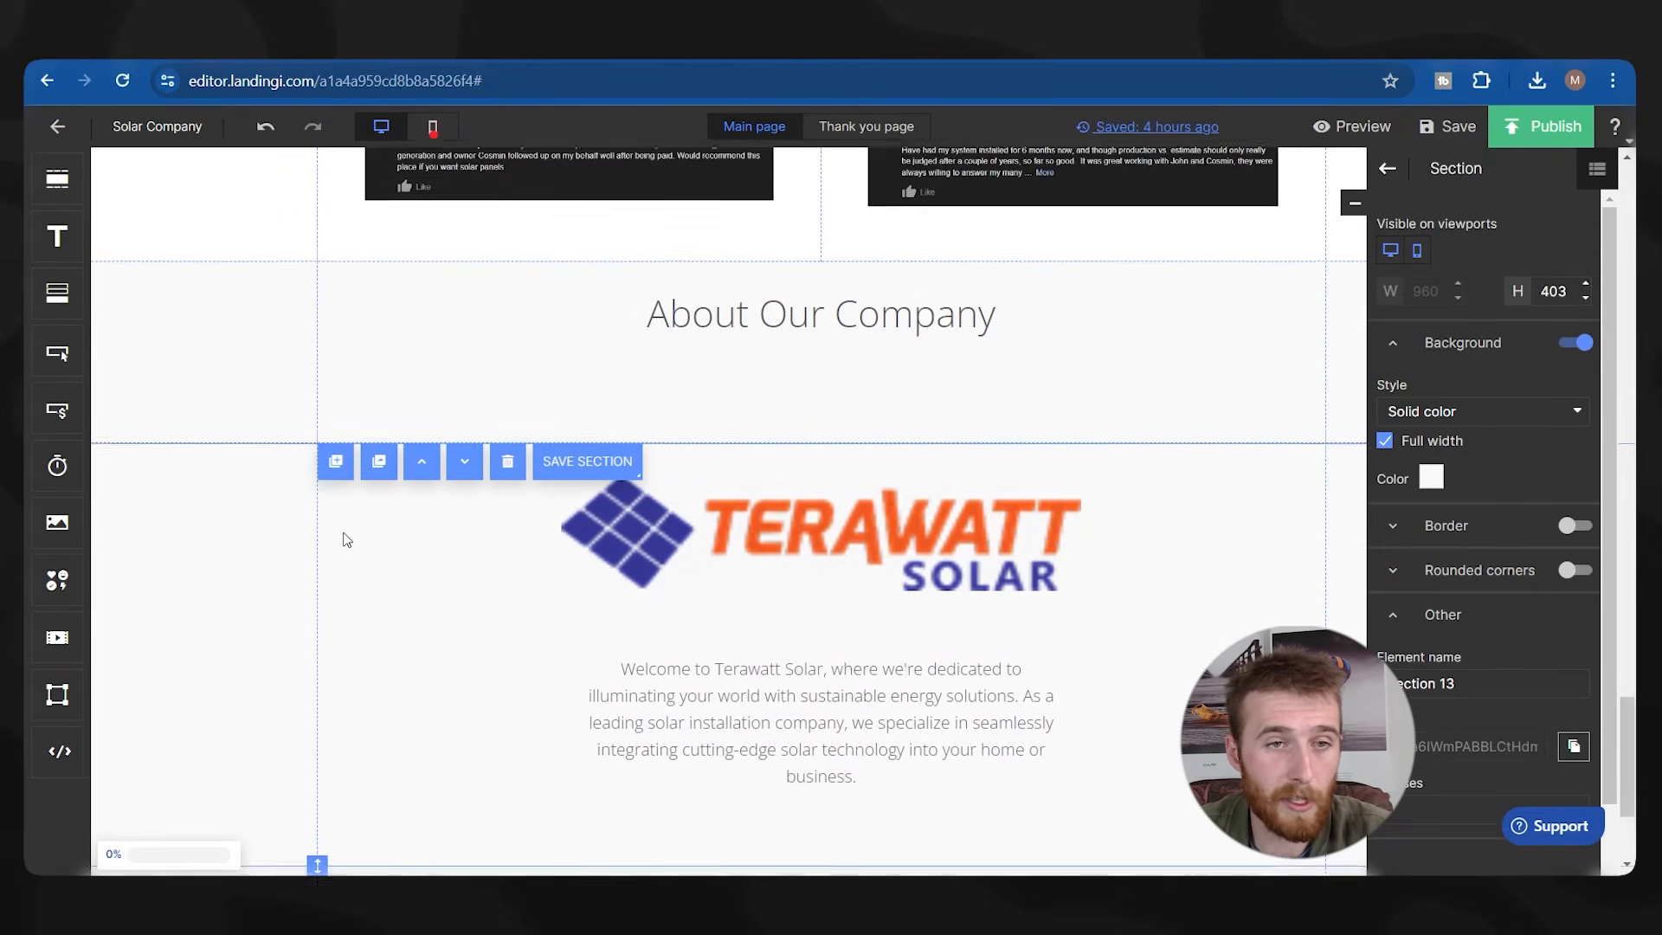
{"action": "scroll", "coordinate": [928, 611], "scroll_direction": "down", "scroll_amount": 2}
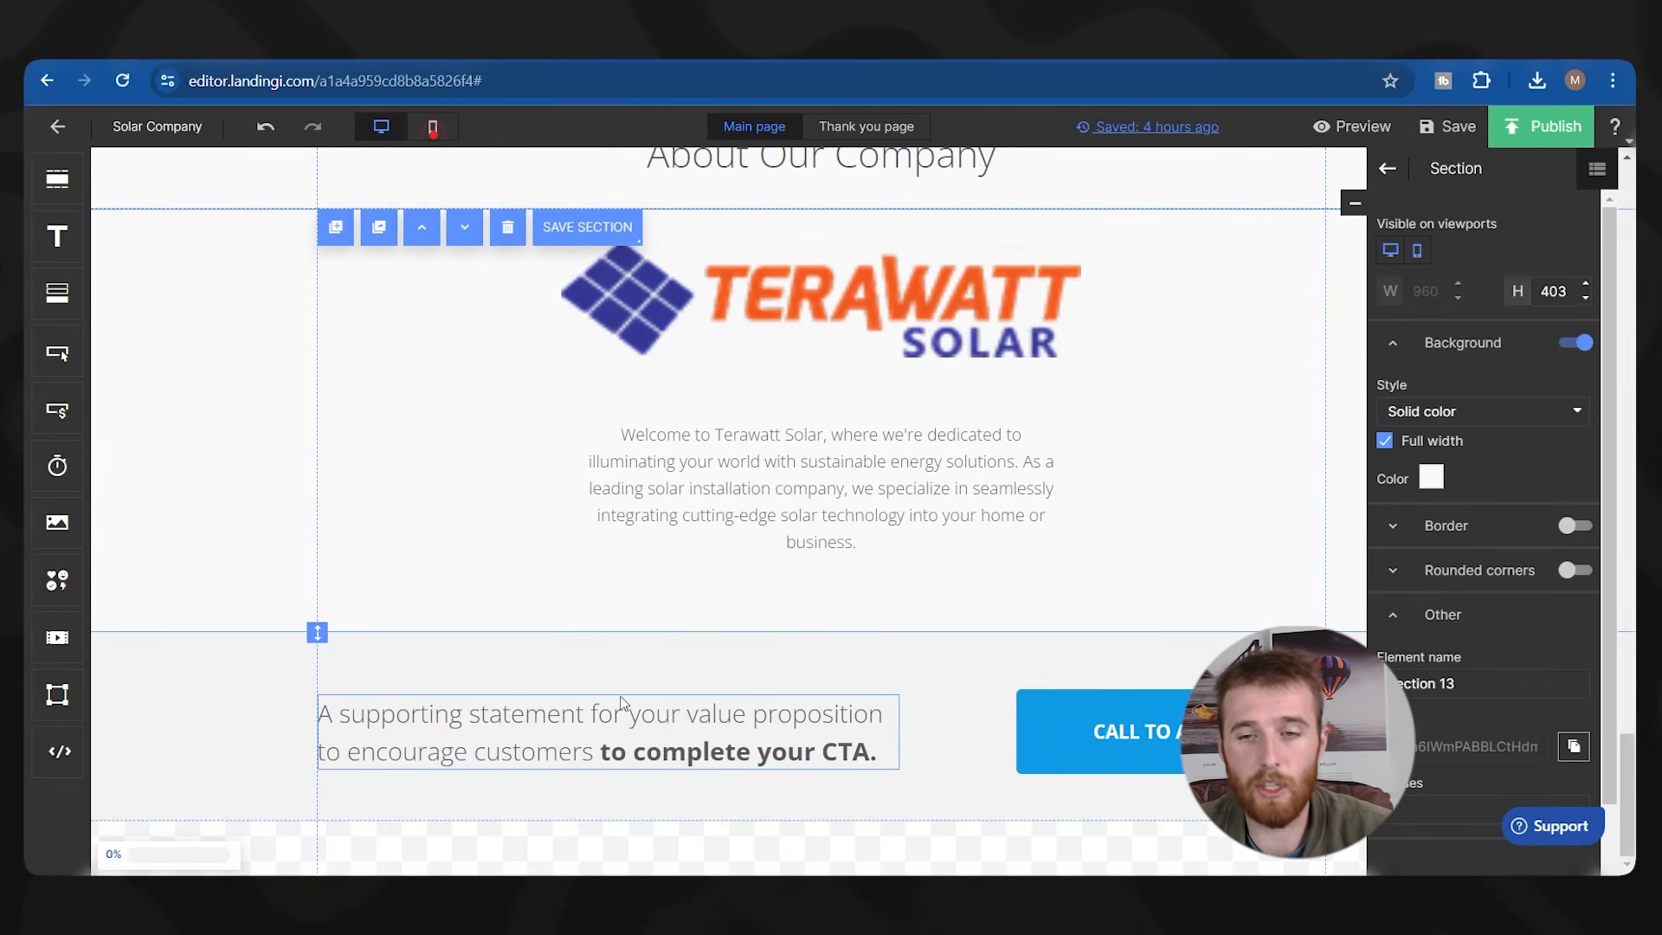
{"action": "scroll", "coordinate": [824, 713], "scroll_direction": "up", "scroll_amount": 15}
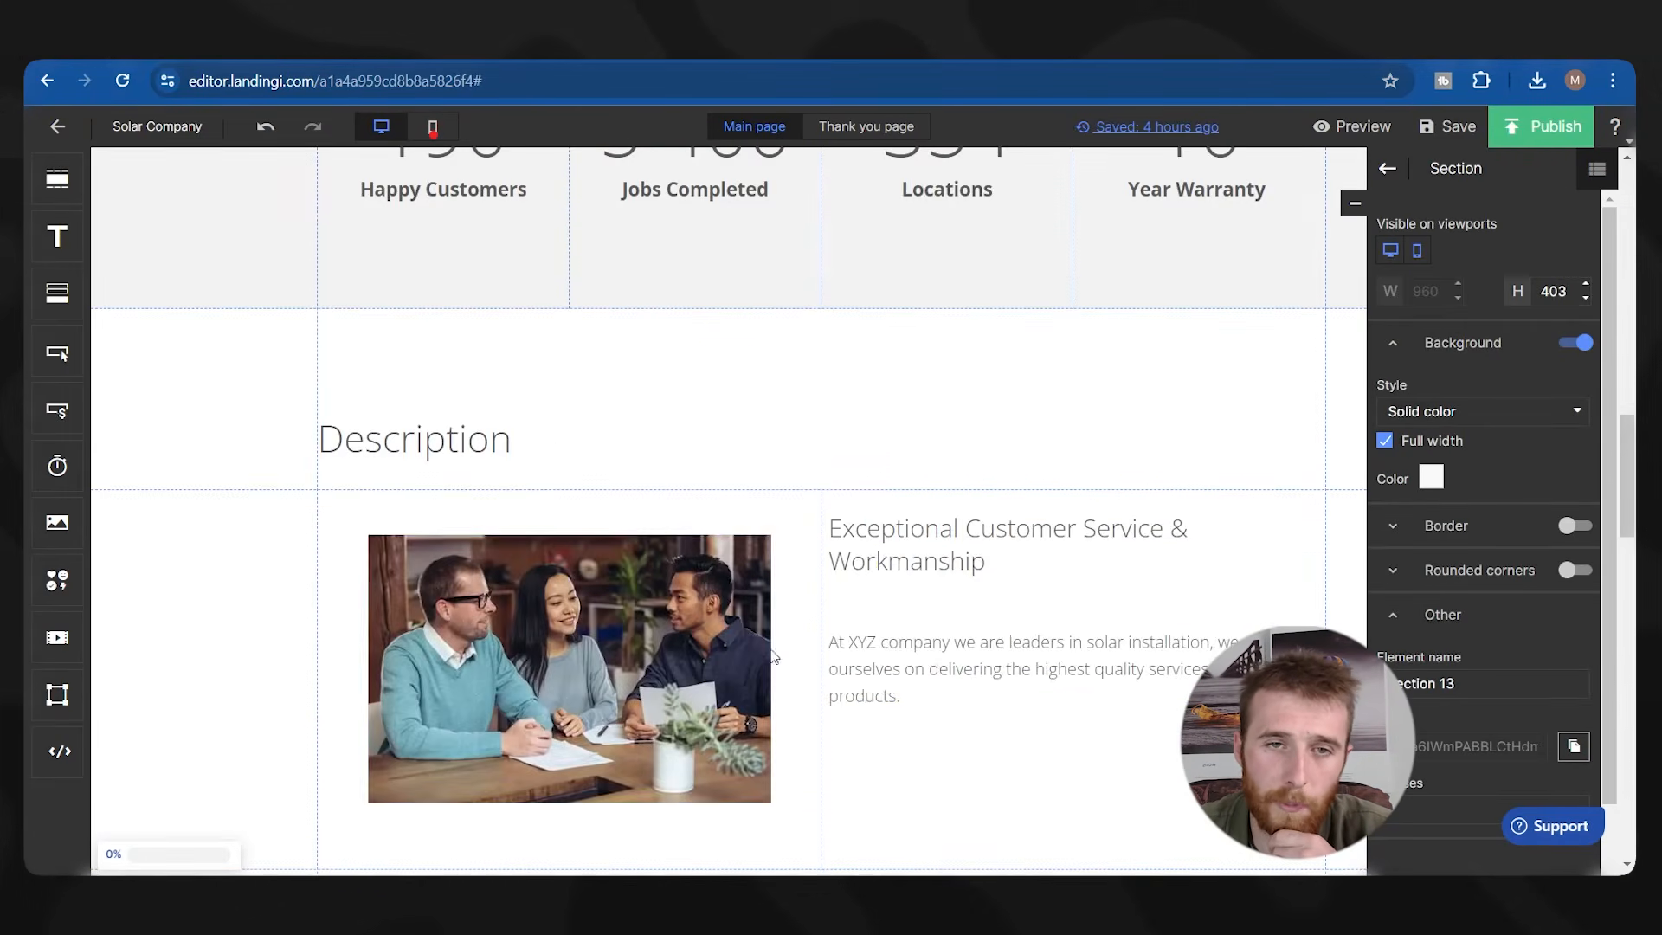
{"action": "scroll", "coordinate": [762, 645], "scroll_direction": "down", "scroll_amount": 4}
{"action": "scroll", "coordinate": [739, 623], "scroll_direction": "down", "scroll_amount": 10}
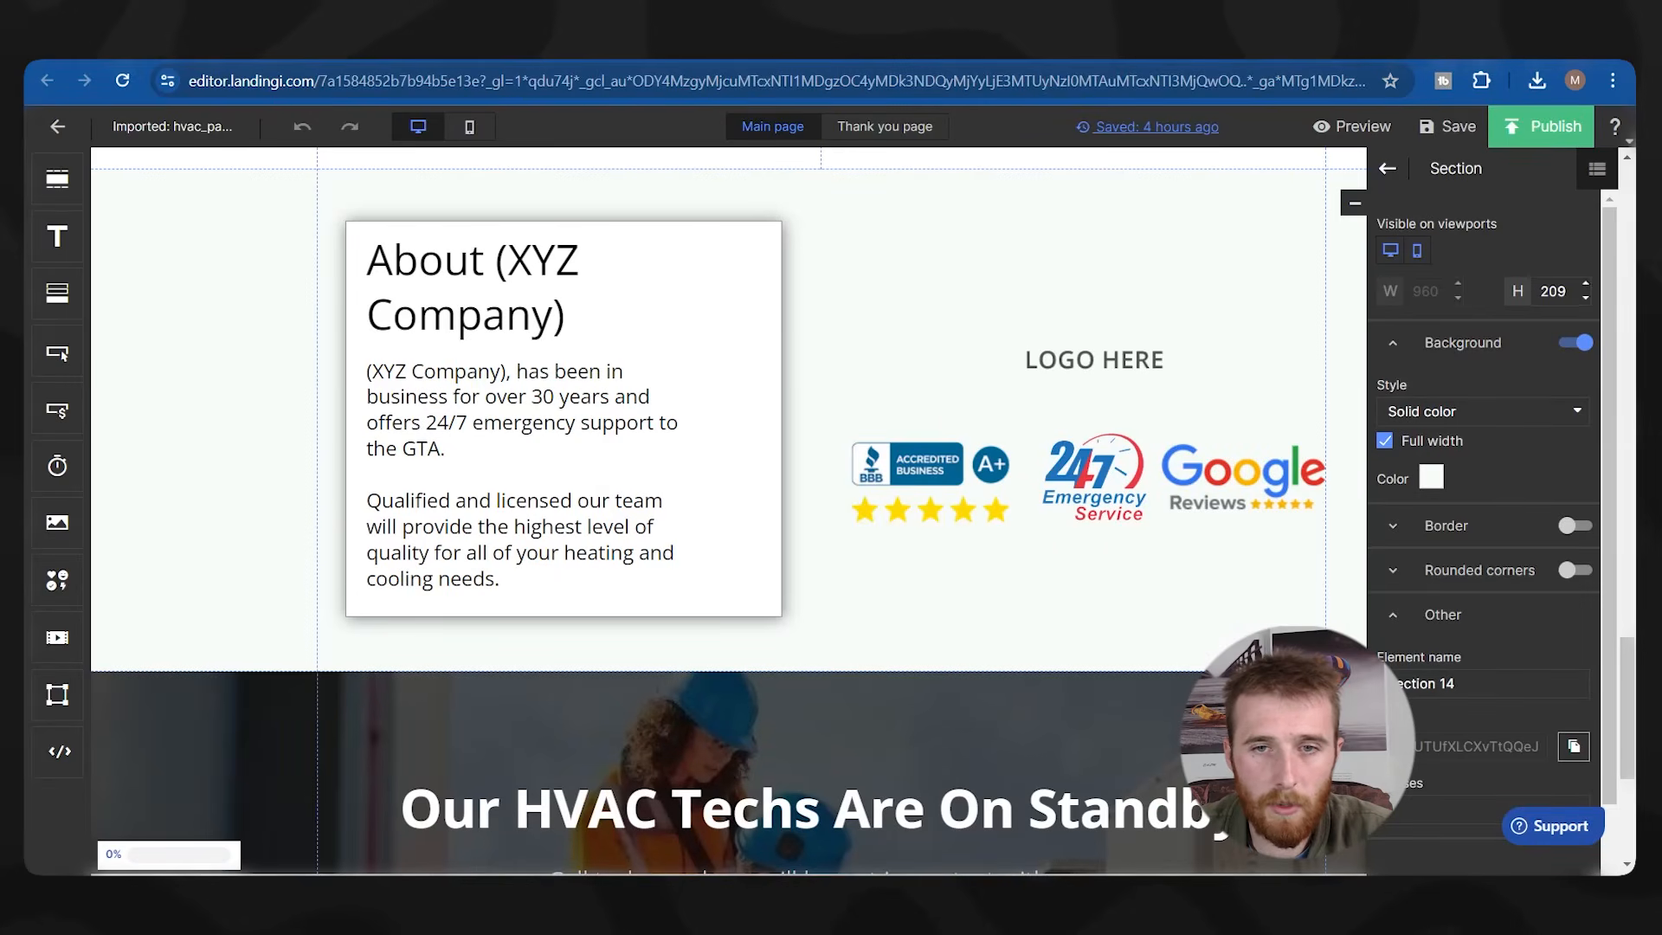
{"action": "scroll", "coordinate": [947, 594], "scroll_direction": "up", "scroll_amount": 15}
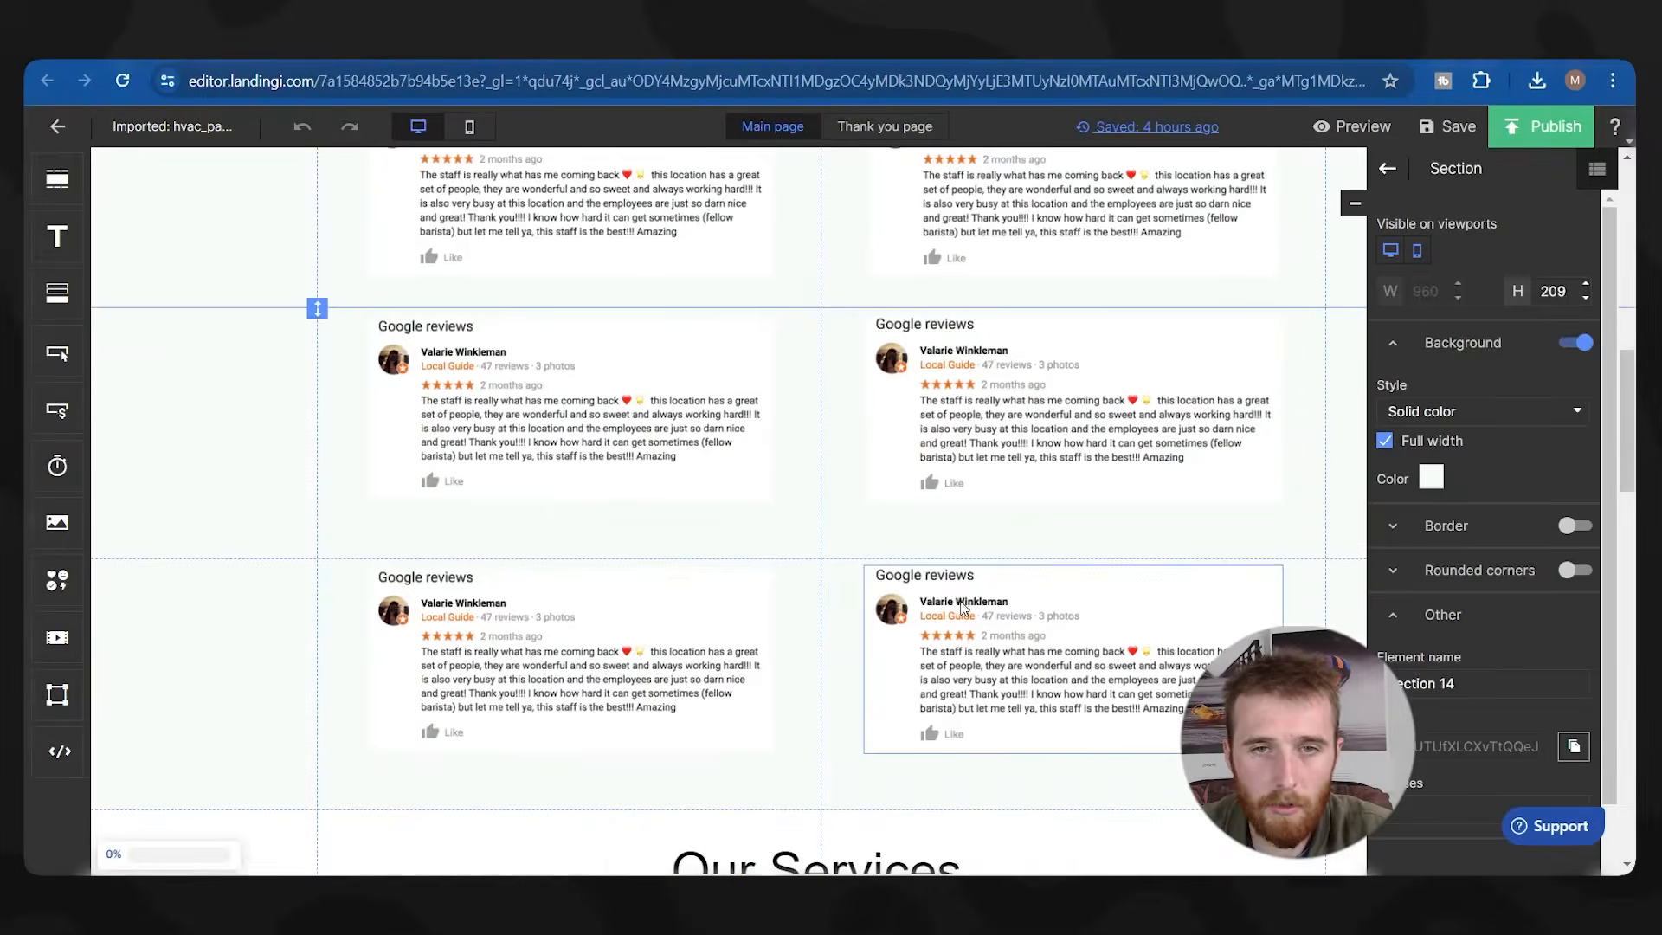
{"action": "scroll", "coordinate": [546, 584], "scroll_direction": "down", "scroll_amount": 8}
{"action": "scroll", "coordinate": [547, 583], "scroll_direction": "up", "scroll_amount": 3}
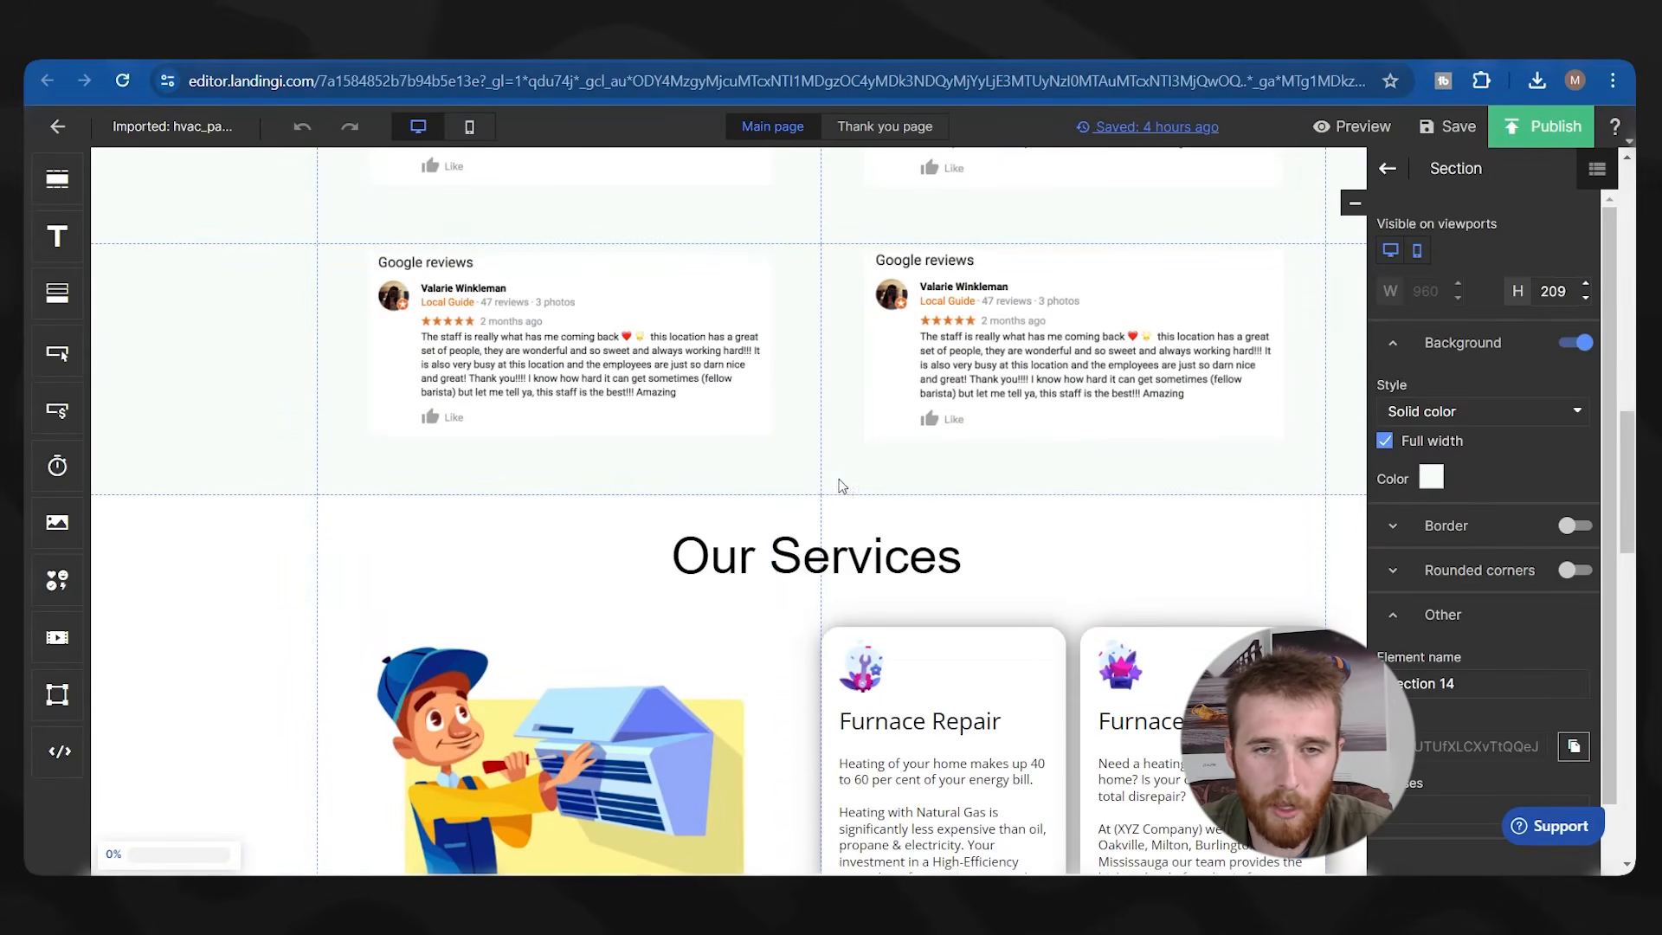
{"action": "scroll", "coordinate": [832, 485], "scroll_direction": "down", "scroll_amount": 15}
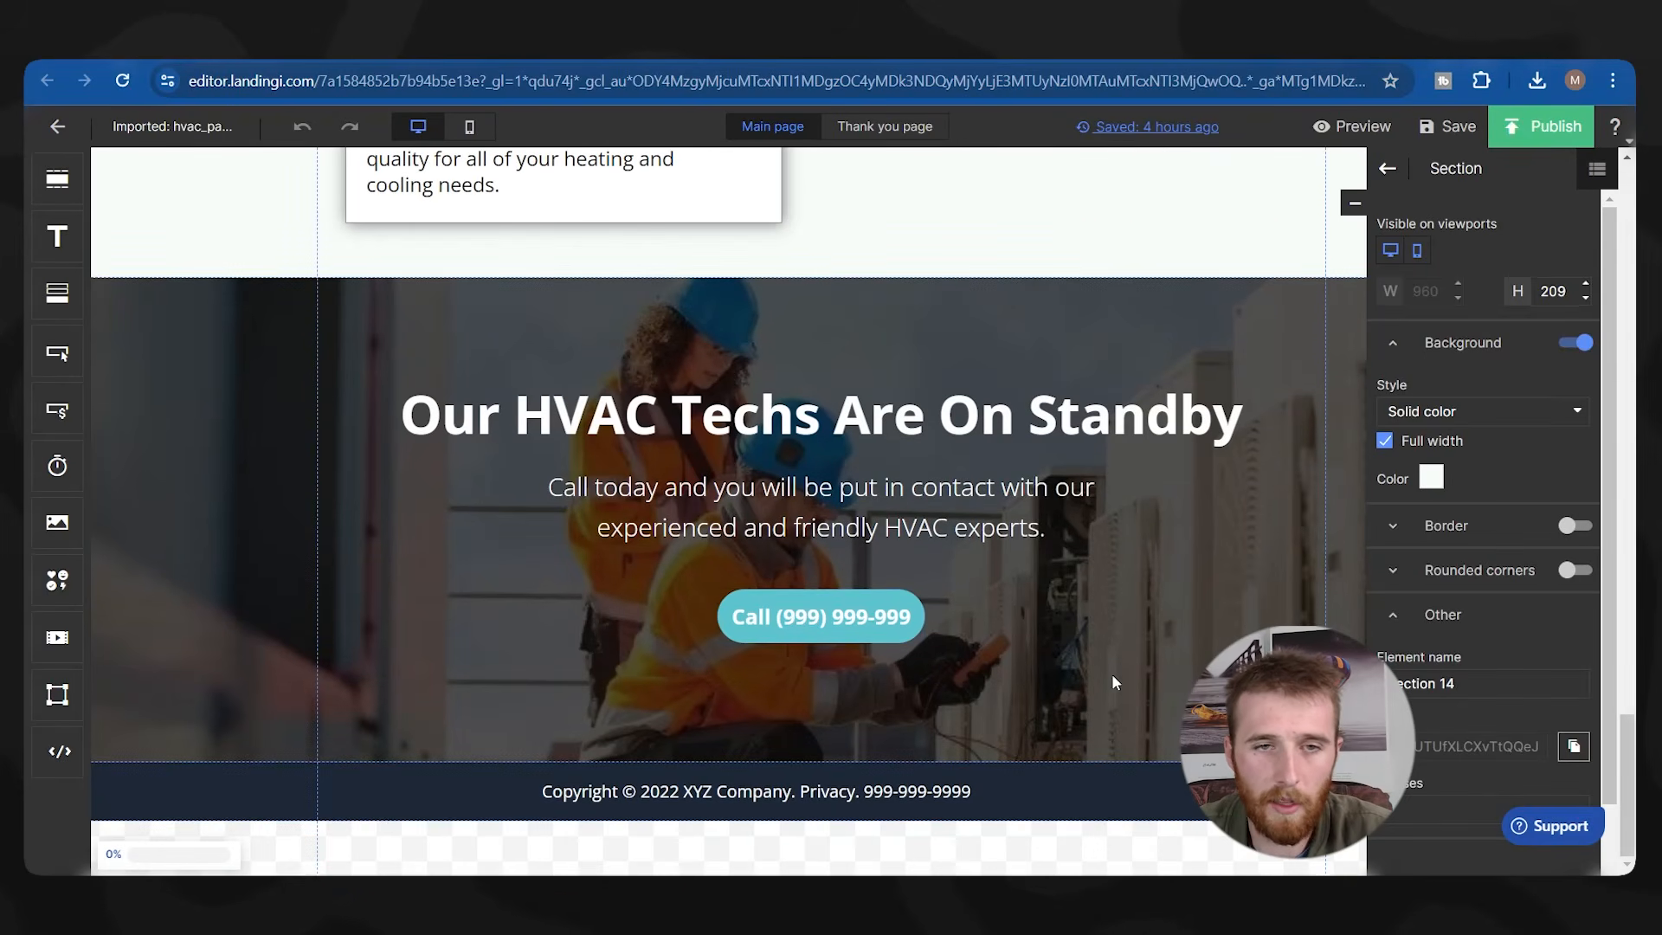
{"action": "left_click", "coordinate": [242, 465]}
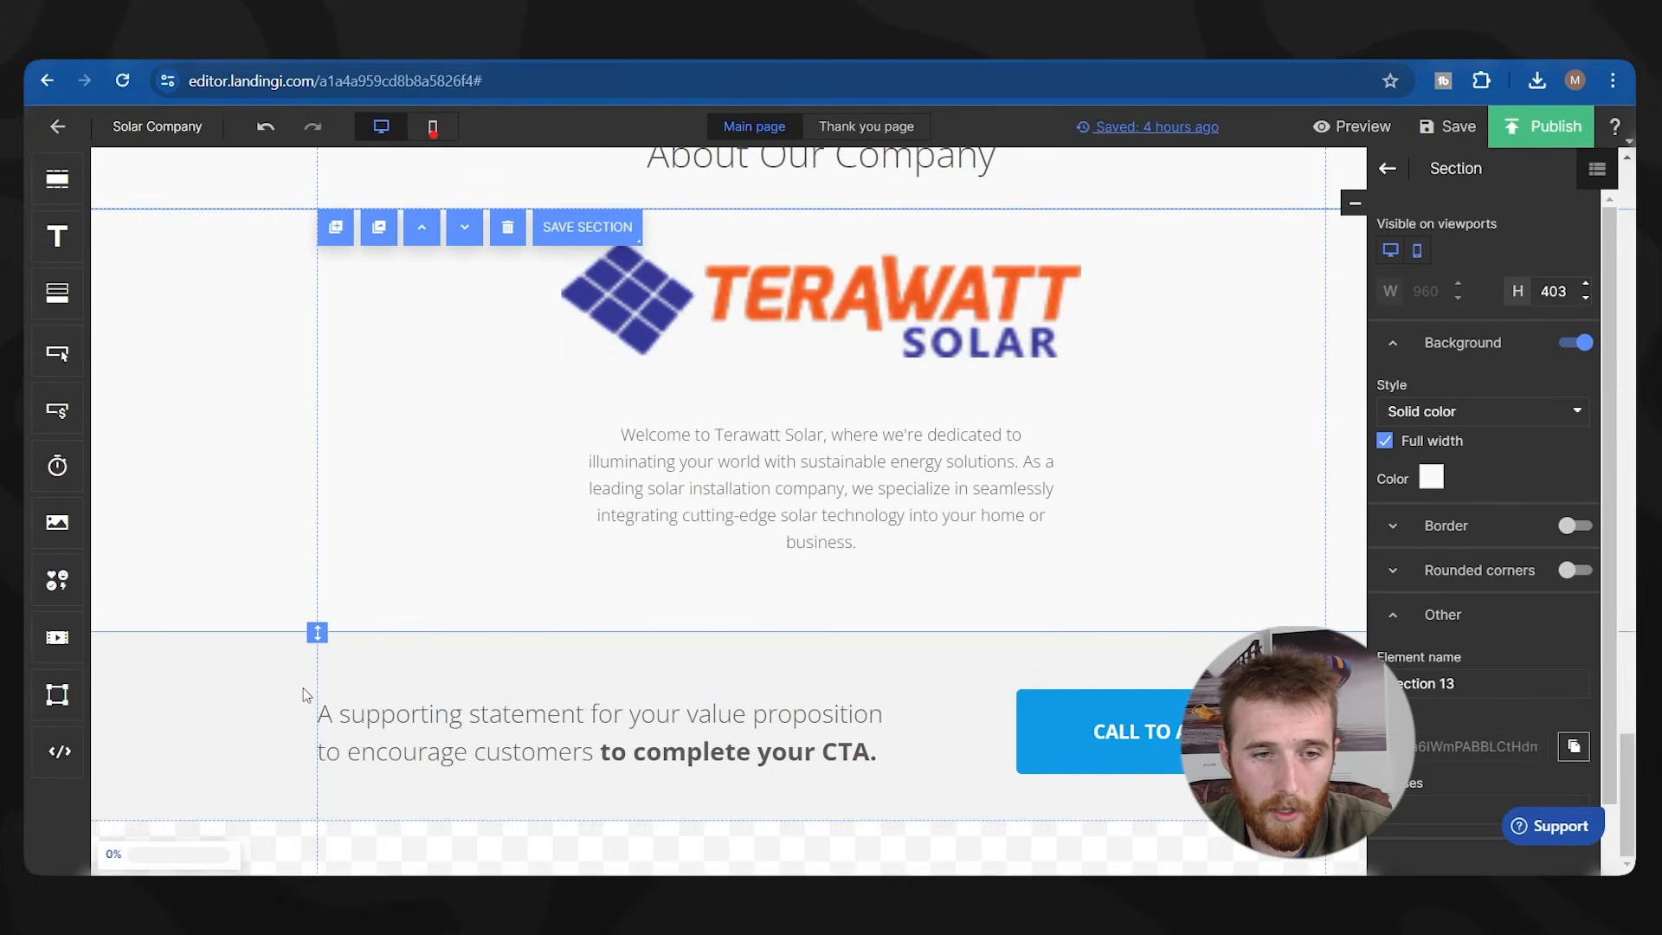
Move the call-to-action band up past the reviews to sit above the Testimonials heading.
{"action": "left_click", "coordinate": [275, 720]}
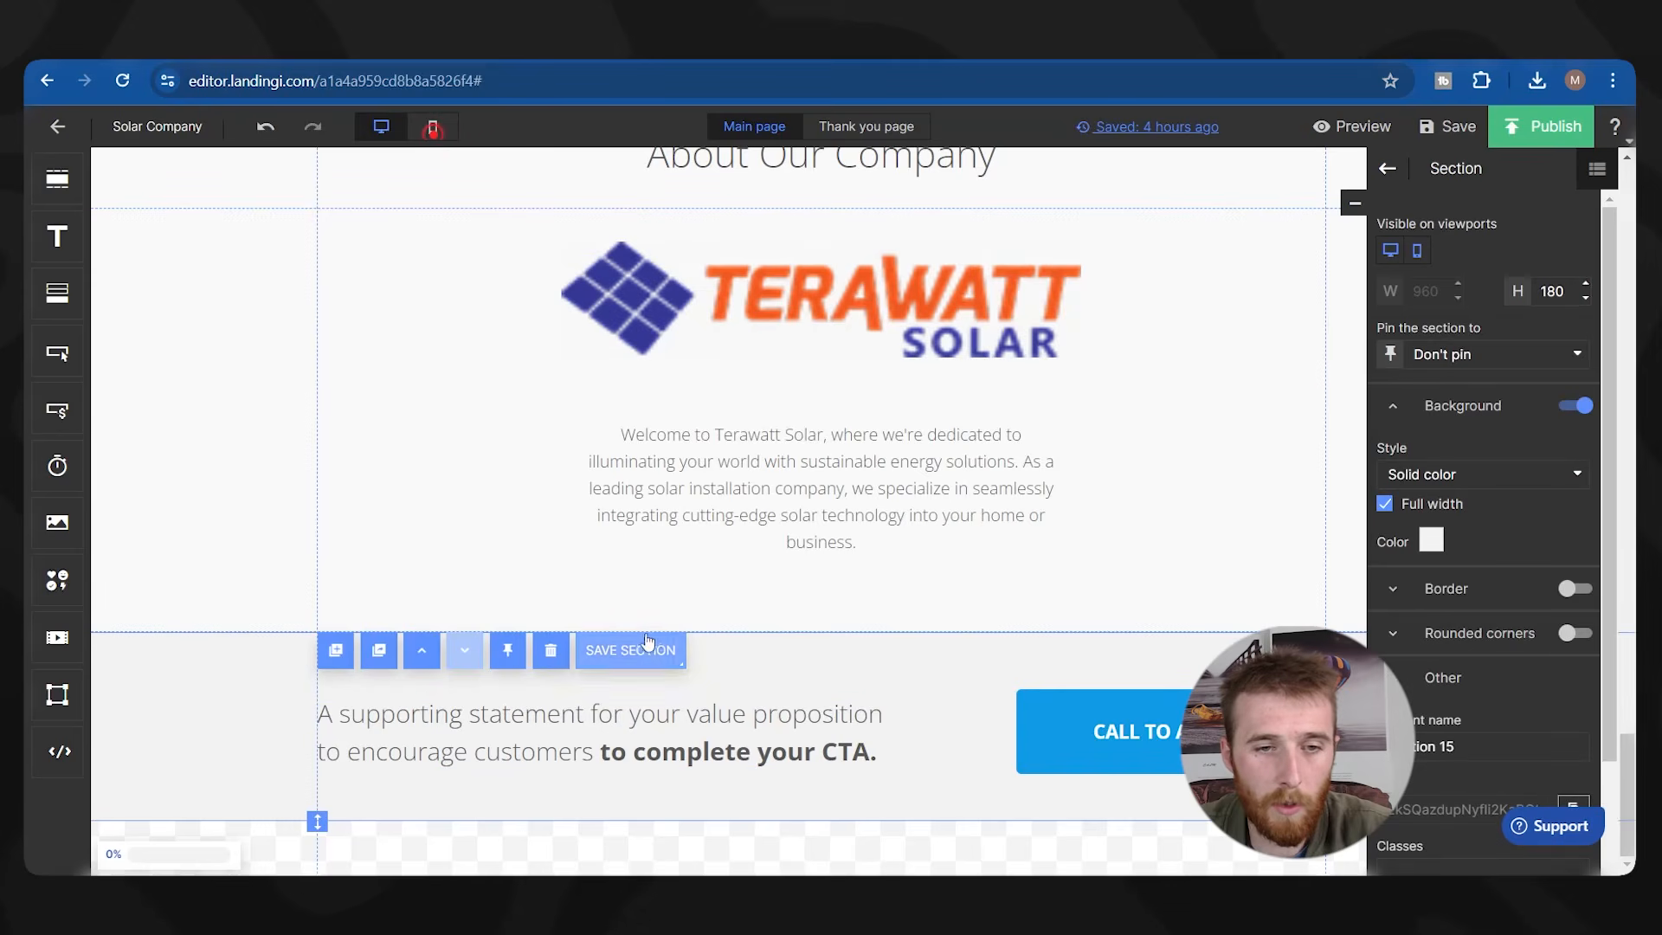
{"action": "left_click", "coordinate": [432, 649]}
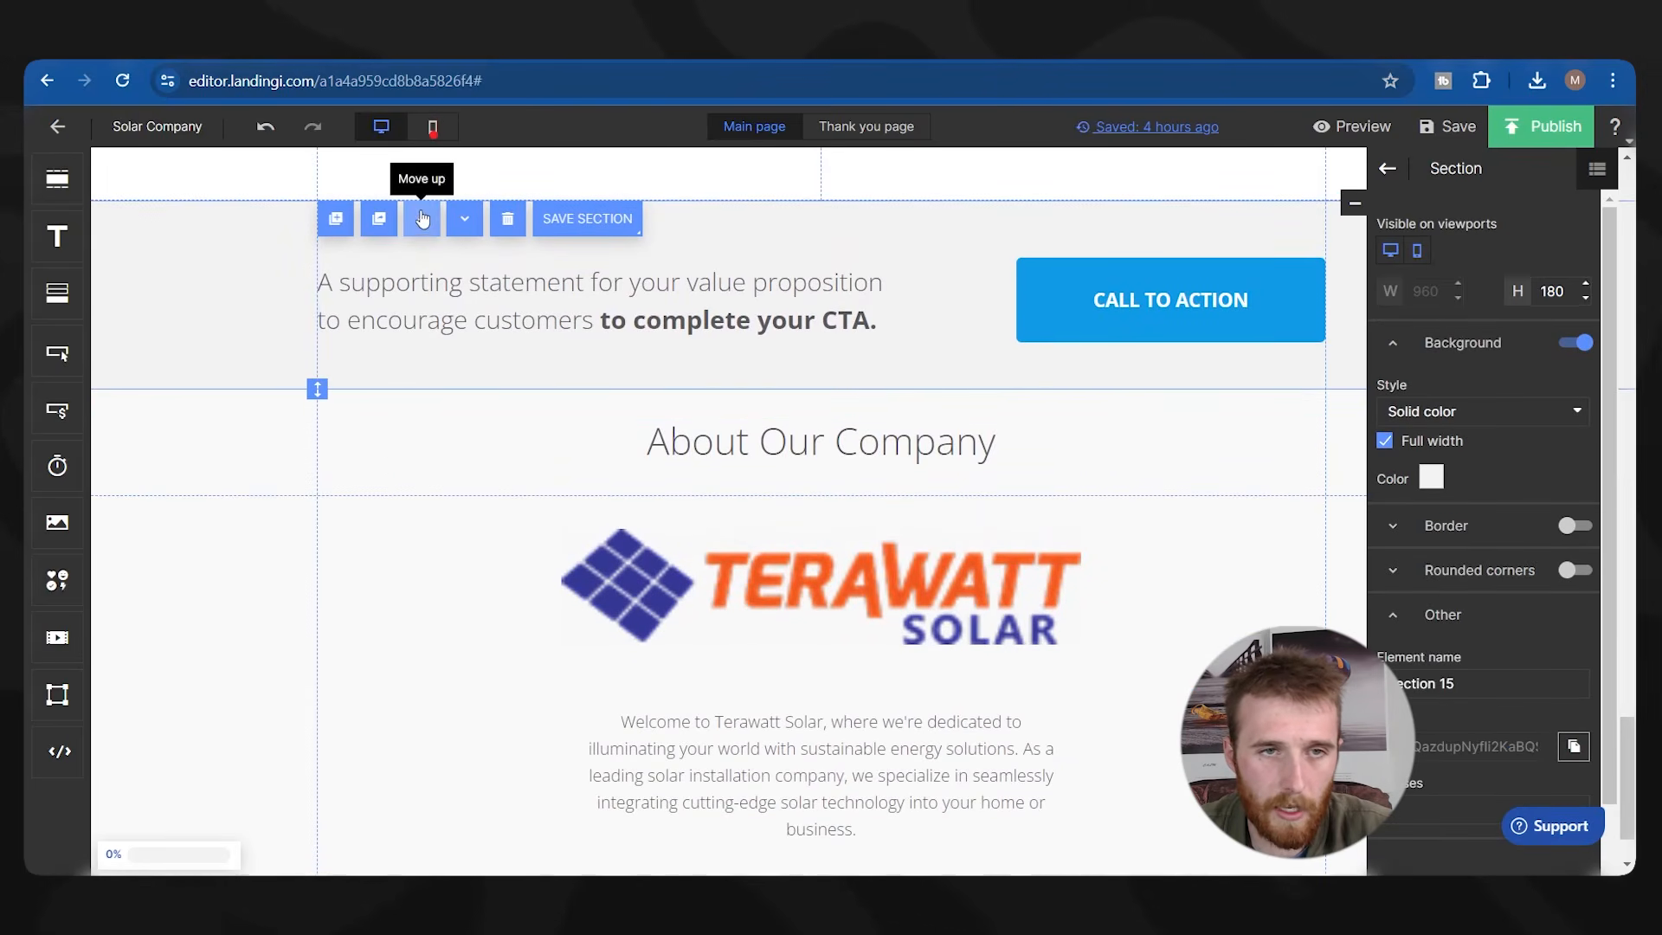
{"action": "left_click", "coordinate": [421, 178]}
{"action": "left_click", "coordinate": [421, 438]}
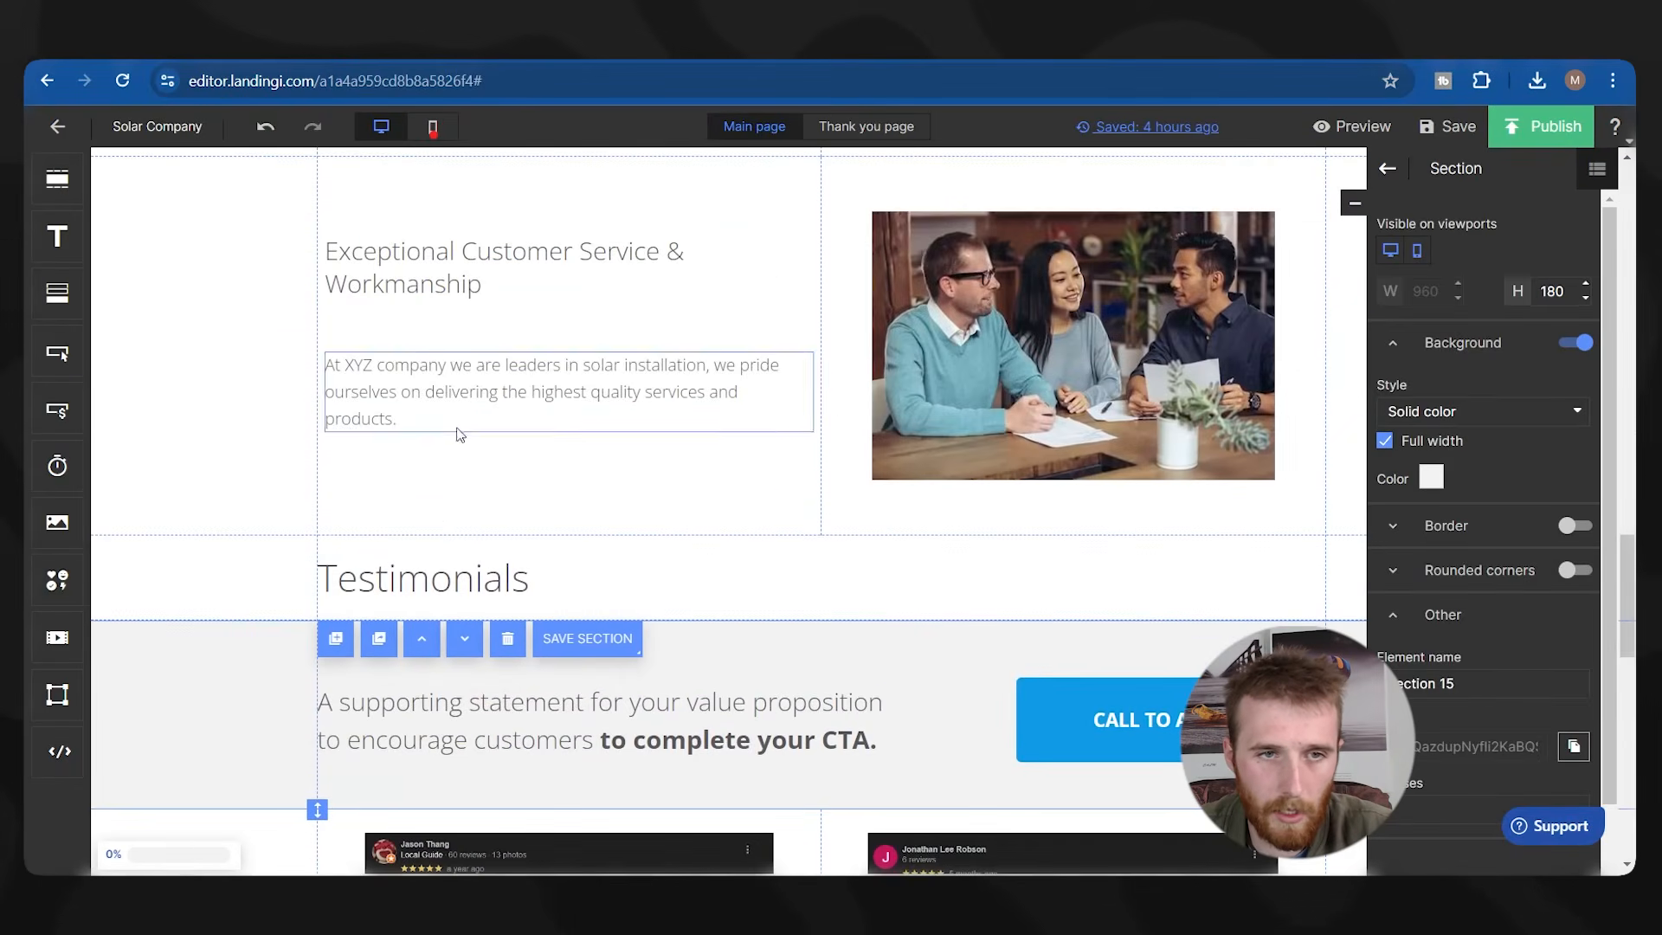
{"action": "left_click", "coordinate": [421, 638]}
Paste the copied Standby section below the About section.
{"action": "scroll", "coordinate": [712, 345], "scroll_direction": "down", "scroll_amount": 10}
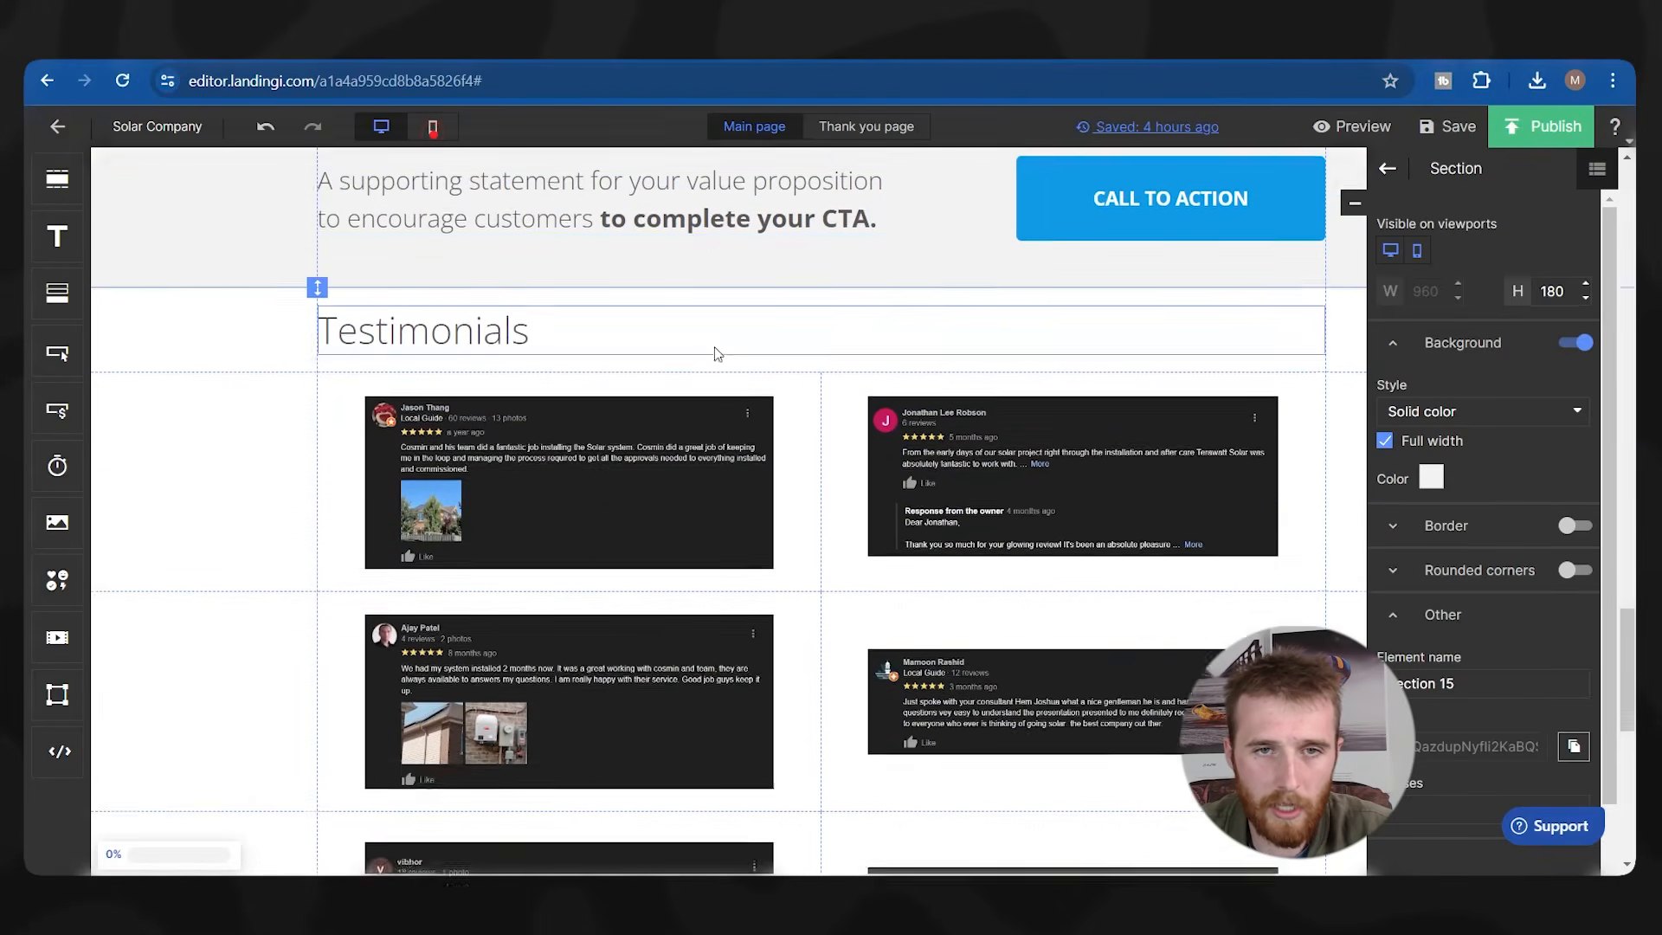
{"action": "left_click", "coordinate": [341, 765]}
{"action": "key", "text": "ctrl+v"}
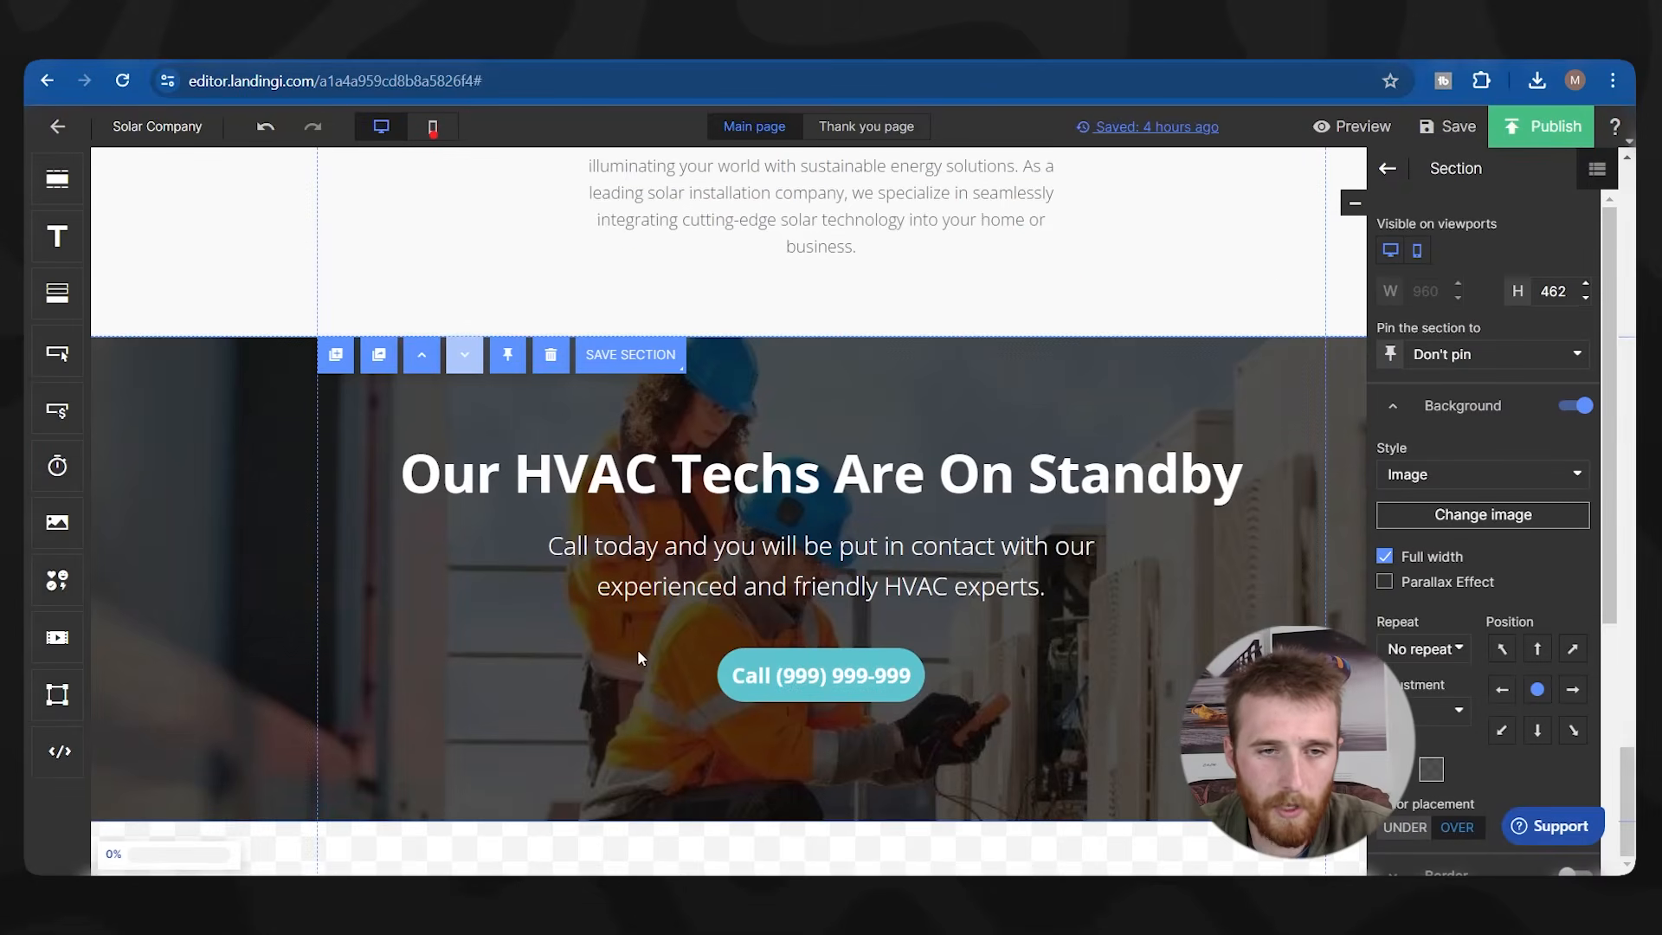
Replace 'HVAC' with 'Solar' in the pasted section's headline and subtitle.
{"action": "scroll", "coordinate": [675, 659], "scroll_direction": "up", "scroll_amount": 1}
{"action": "left_click", "coordinate": [824, 607]}
{"action": "double_click", "coordinate": [824, 606]}
{"action": "left_click", "coordinate": [584, 578]}
{"action": "double_click", "coordinate": [585, 578]}
{"action": "type", "text": "Solar"}
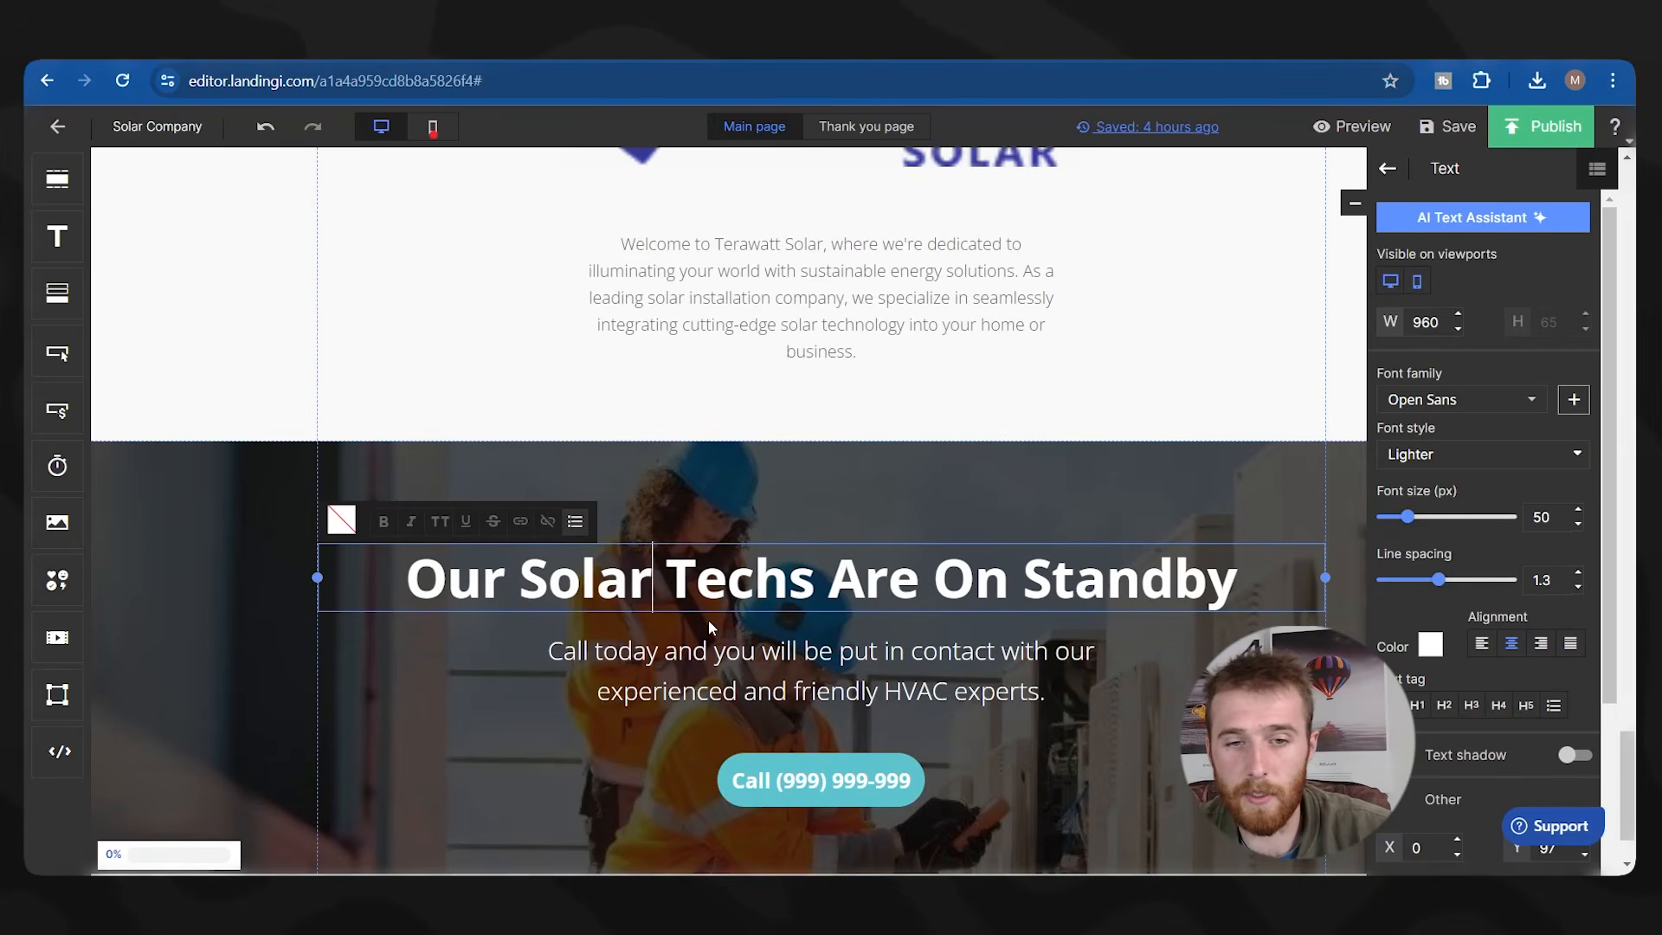
{"action": "left_click", "coordinate": [917, 652]}
{"action": "double_click", "coordinate": [915, 691]}
{"action": "type", "text": "Solar"}
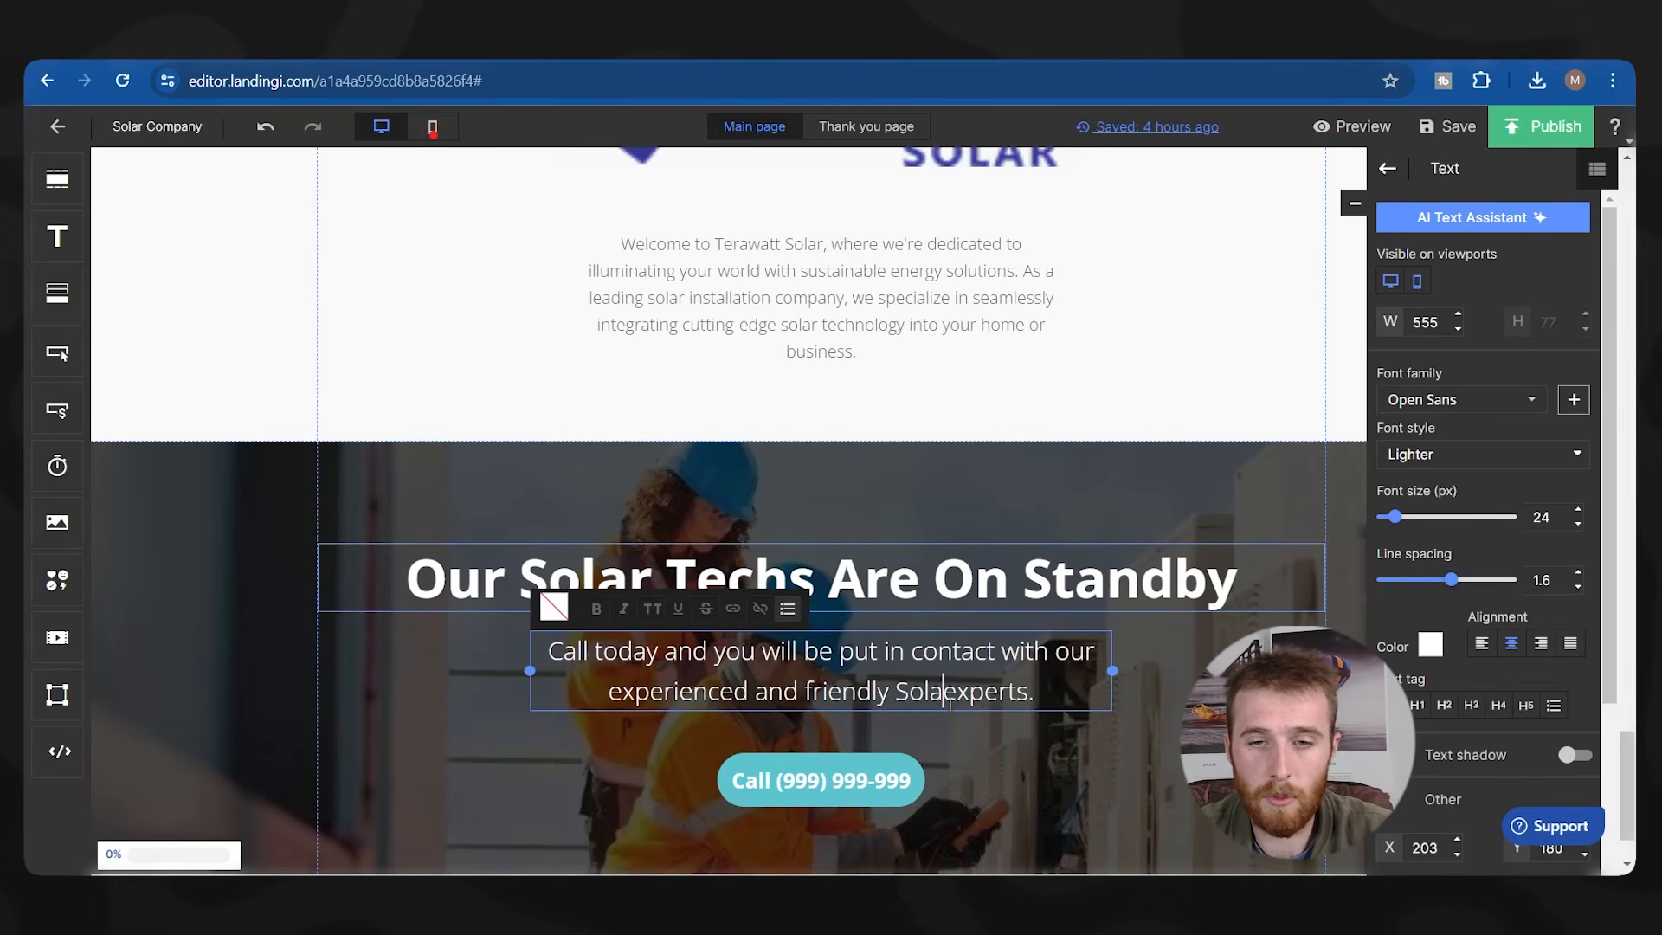
{"action": "left_click", "coordinate": [766, 790]}
{"action": "scroll", "coordinate": [1096, 772], "scroll_direction": "up", "scroll_amount": 15}
{"action": "scroll", "coordinate": [1030, 724], "scroll_direction": "down", "scroll_amount": 5}
{"action": "scroll", "coordinate": [922, 698], "scroll_direction": "down", "scroll_amount": 12}
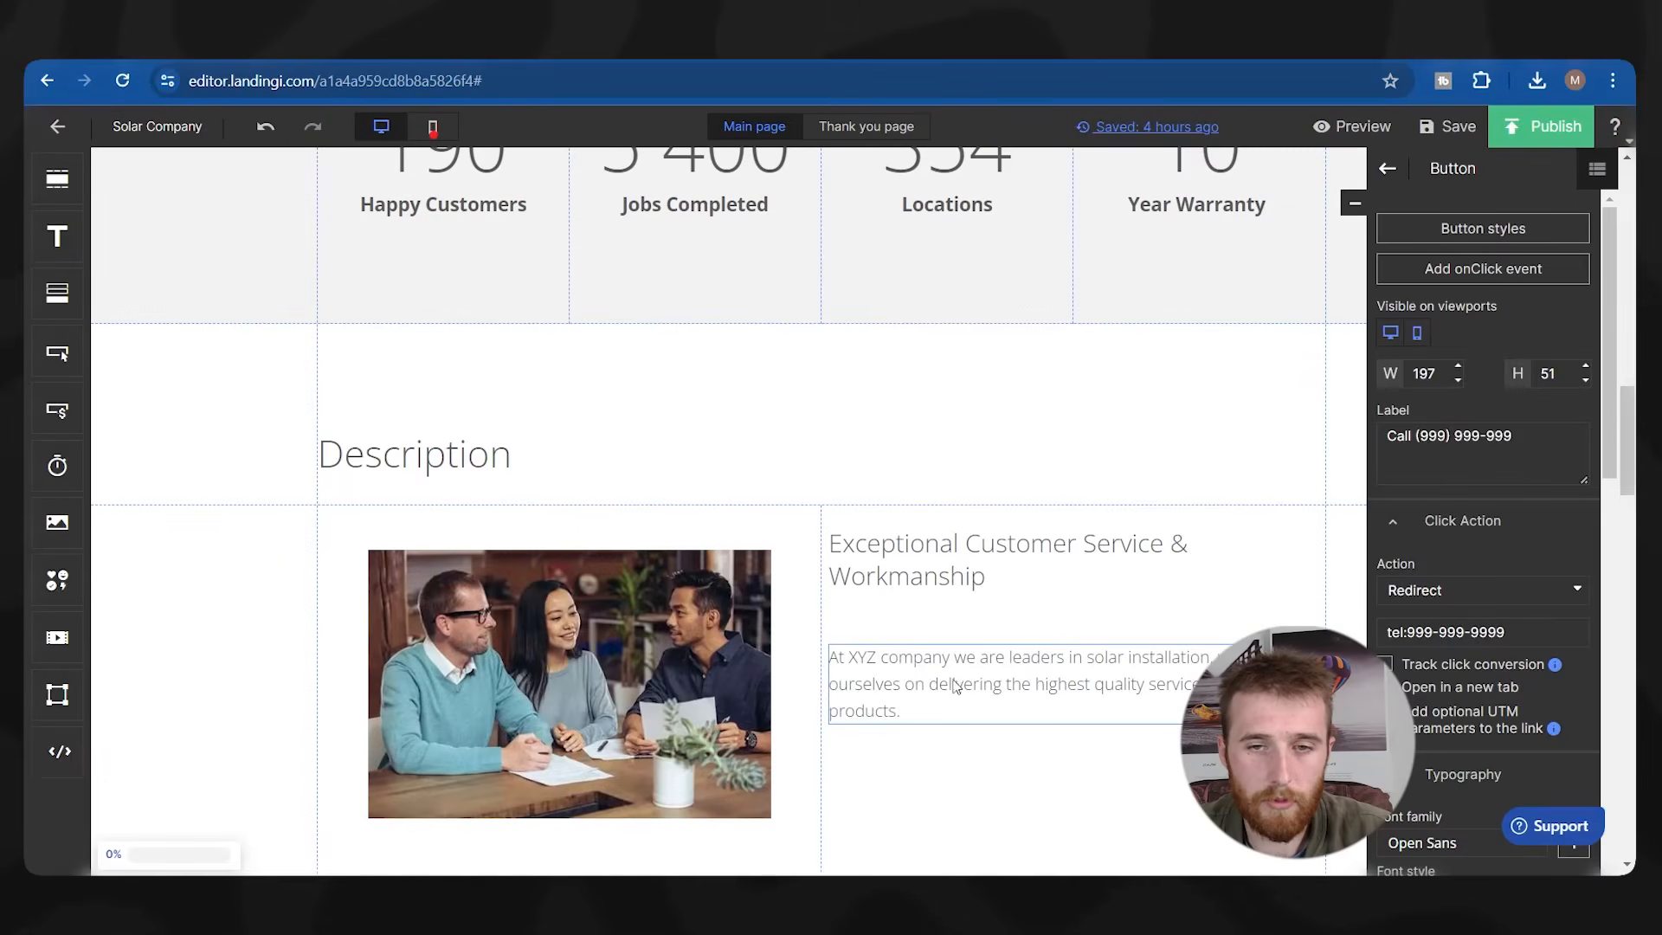
{"action": "scroll", "coordinate": [882, 459], "scroll_direction": "up", "scroll_amount": 3}
{"action": "scroll", "coordinate": [882, 459], "scroll_direction": "up", "scroll_amount": 15}
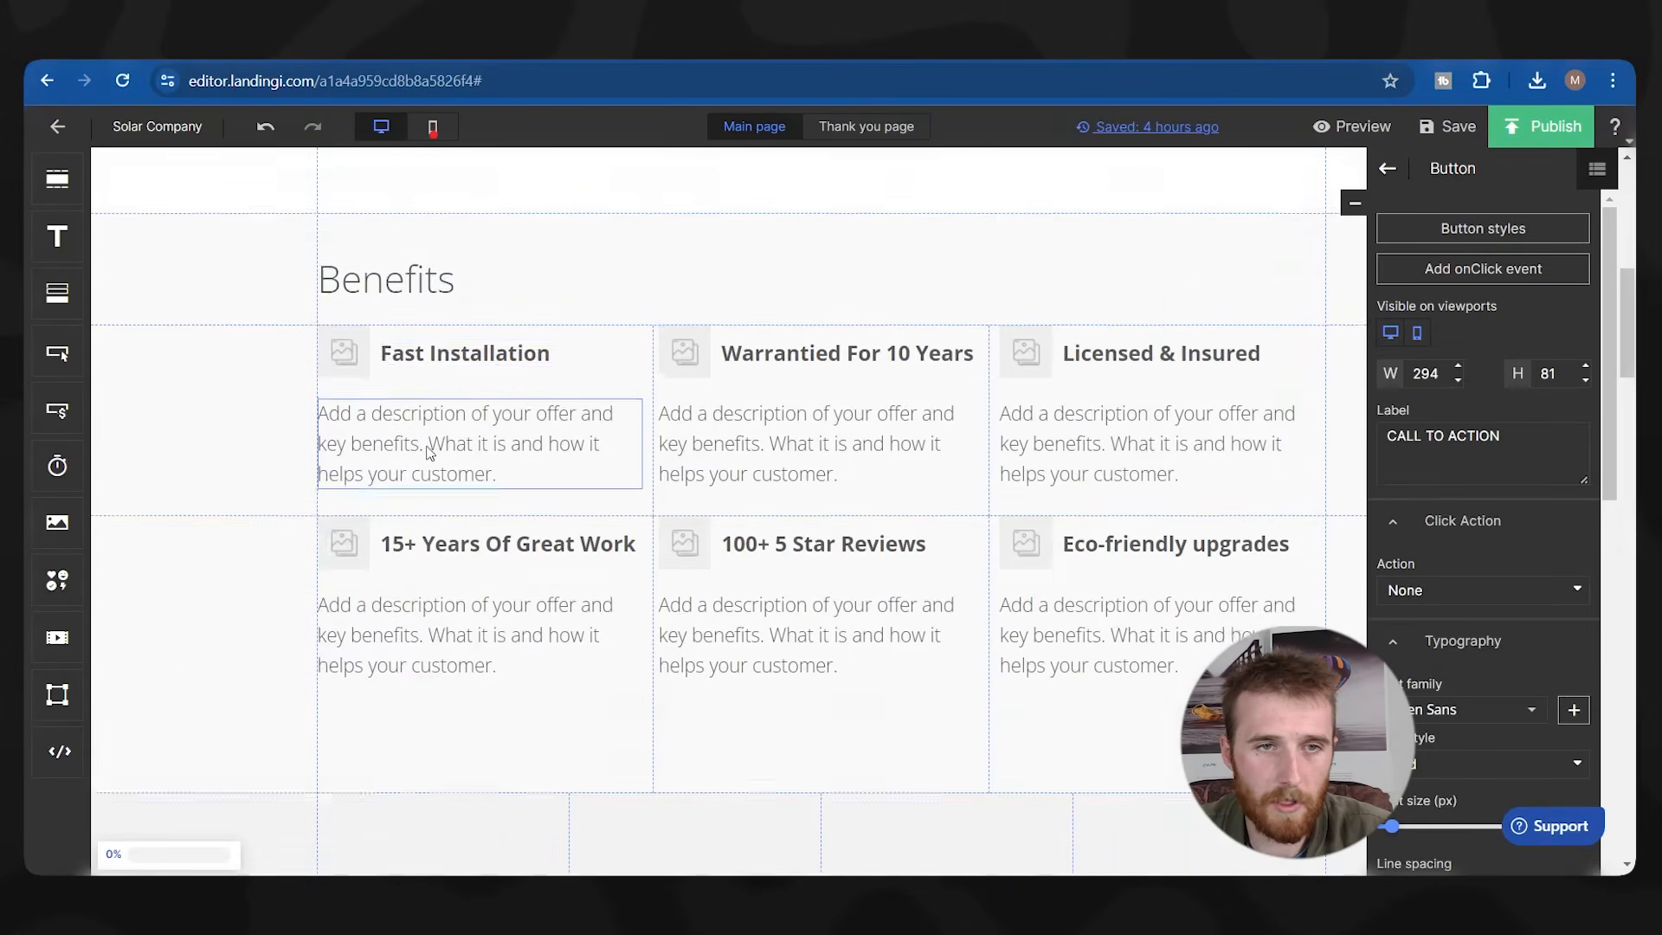
{"action": "left_click", "coordinate": [520, 334]}
{"action": "left_click", "coordinate": [678, 314]}
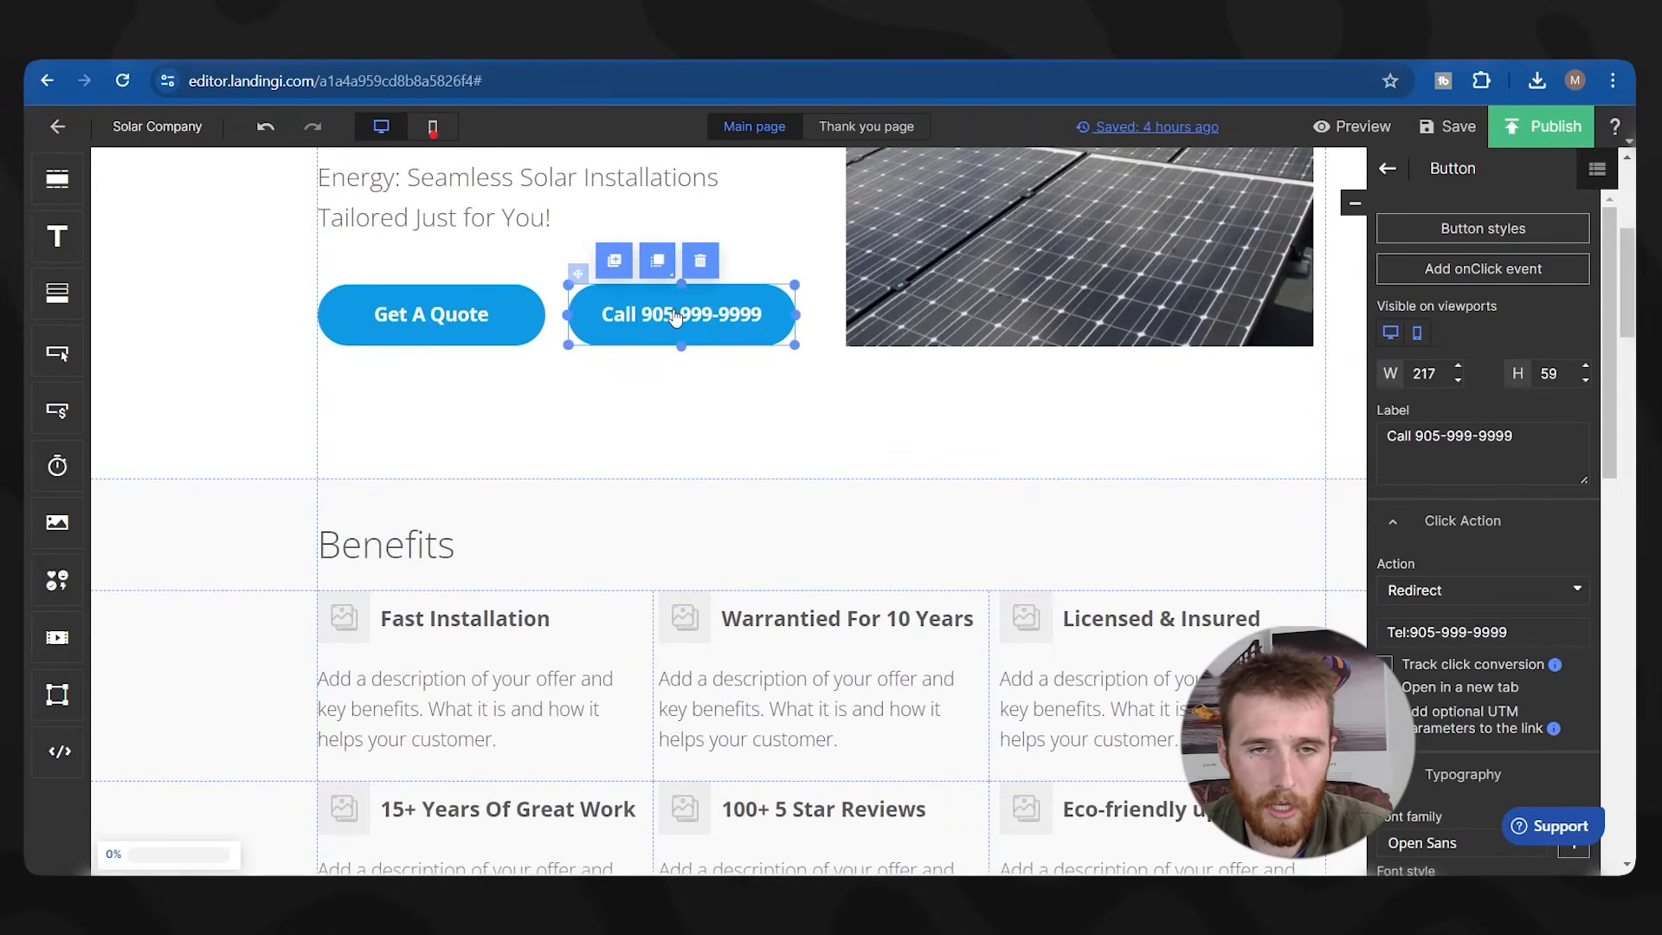
{"action": "scroll", "coordinate": [684, 337], "scroll_direction": "down", "scroll_amount": 15}
{"action": "left_click", "coordinate": [1205, 445]}
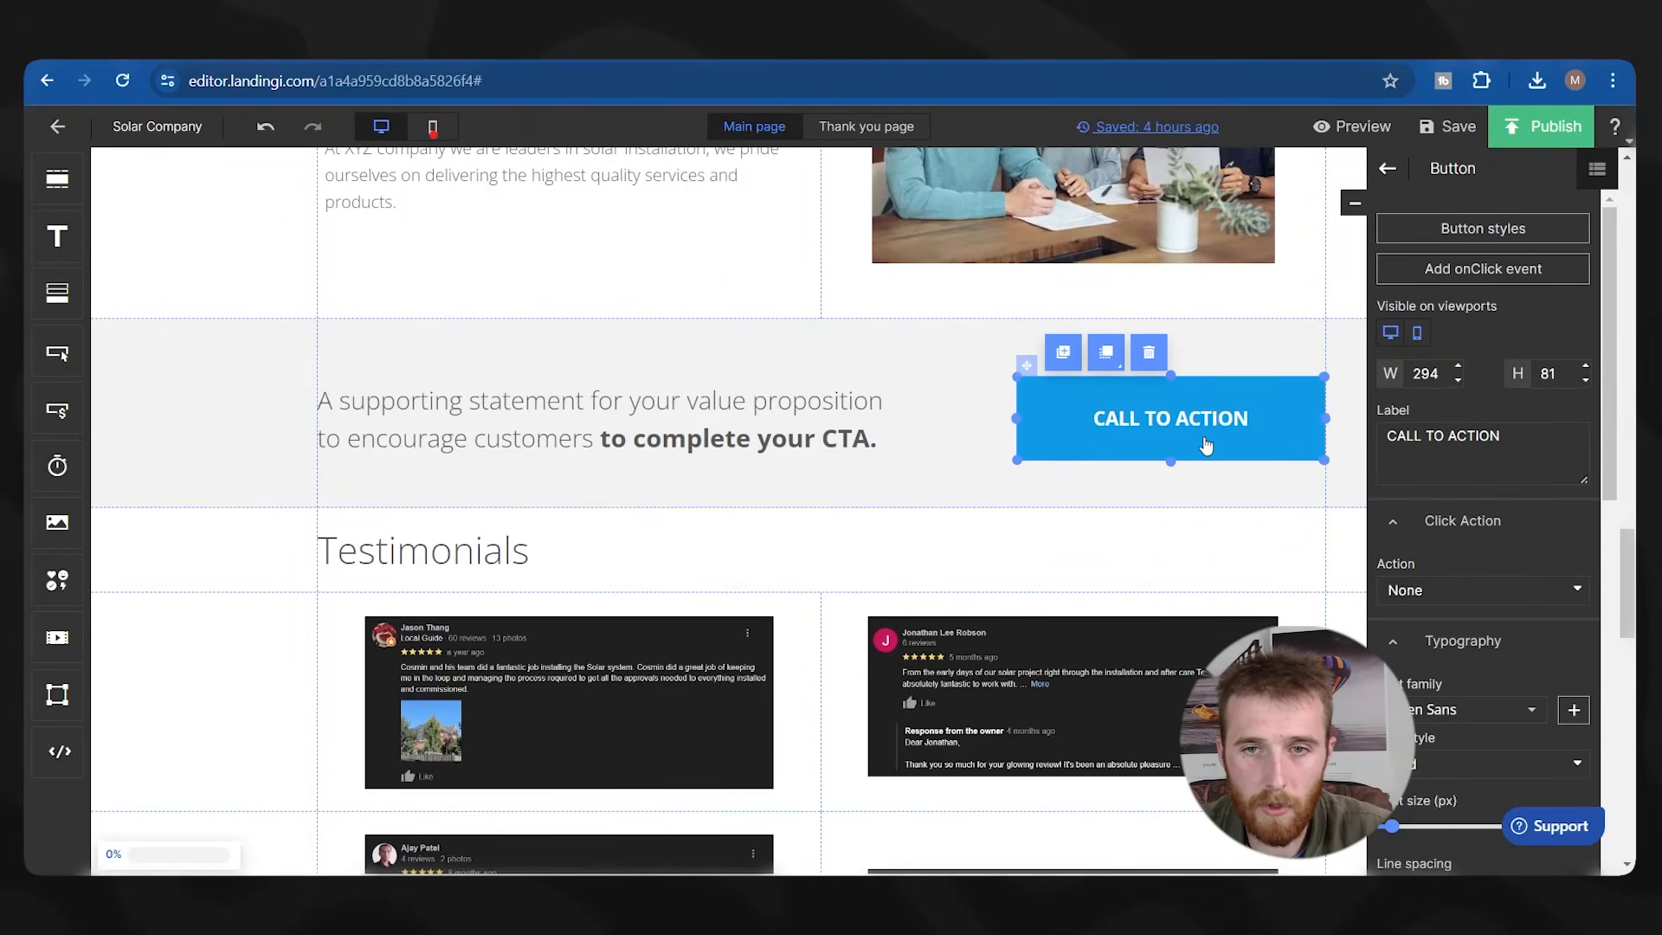
{"action": "key", "text": "super+BackSpace"}
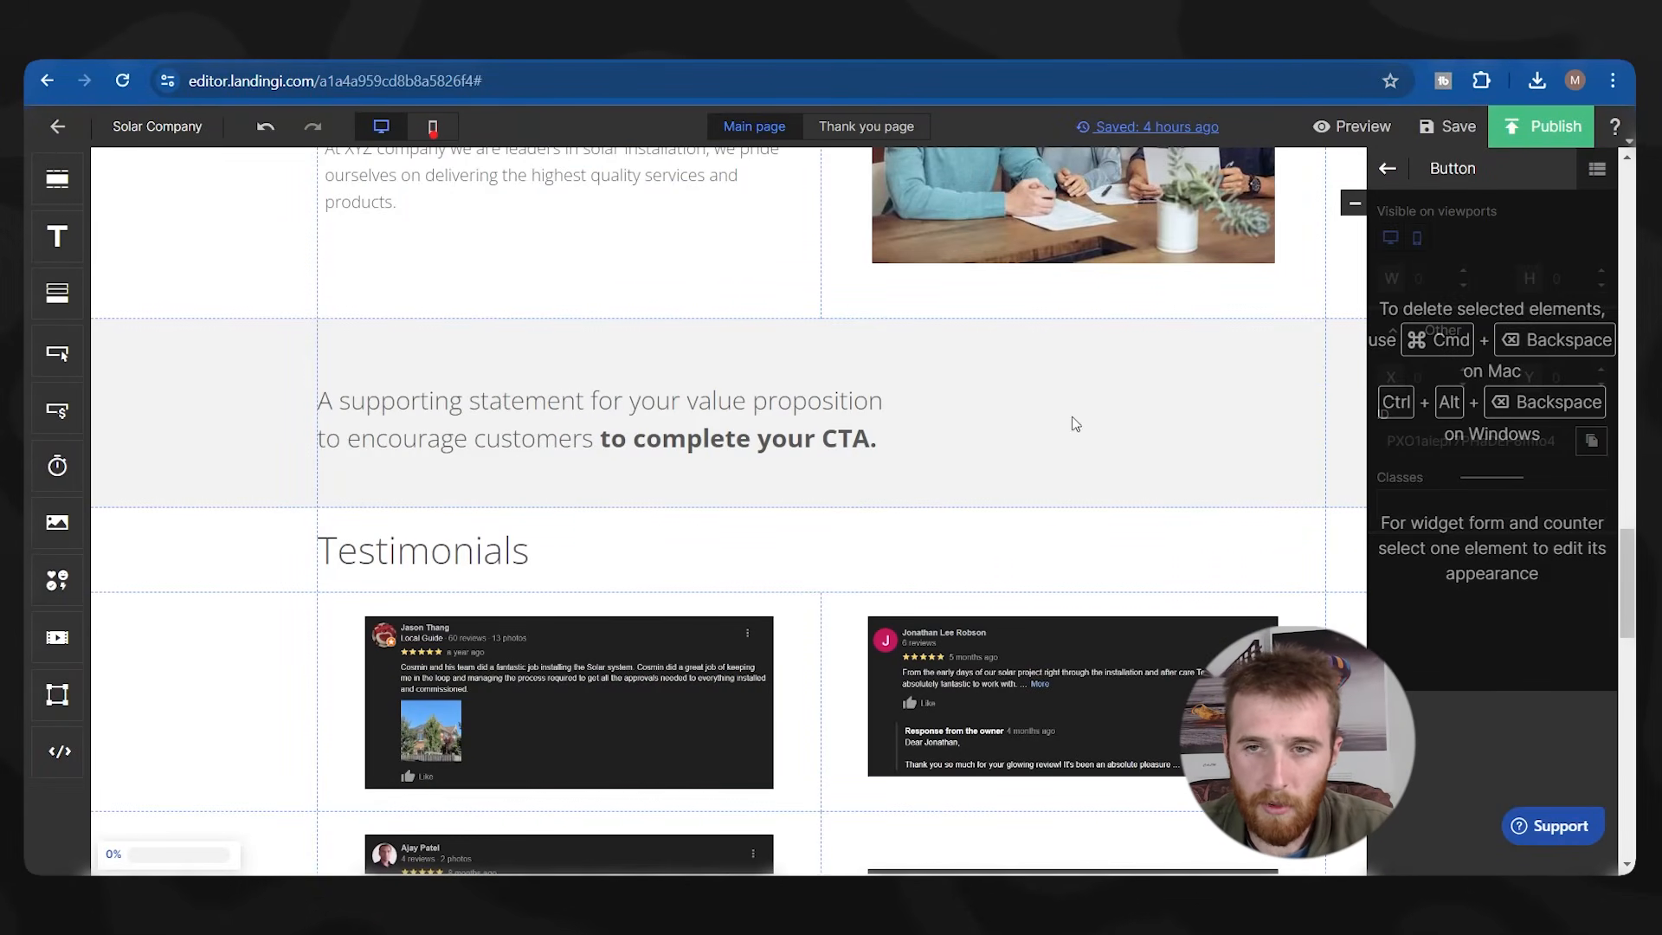
{"action": "left_click", "coordinate": [1024, 413]}
{"action": "key", "text": "ctrl+v"}
{"action": "mouse_move", "coordinate": [1068, 435]}
{"action": "left_mouse_down"}
{"action": "mouse_move", "coordinate": [1073, 404]}
{"action": "mouse_move", "coordinate": [1058, 412]}
{"action": "left_mouse_up"}
{"action": "scroll", "coordinate": [939, 404], "scroll_direction": "up", "scroll_amount": 1}
{"action": "scroll", "coordinate": [939, 404], "scroll_direction": "up", "scroll_amount": 1}
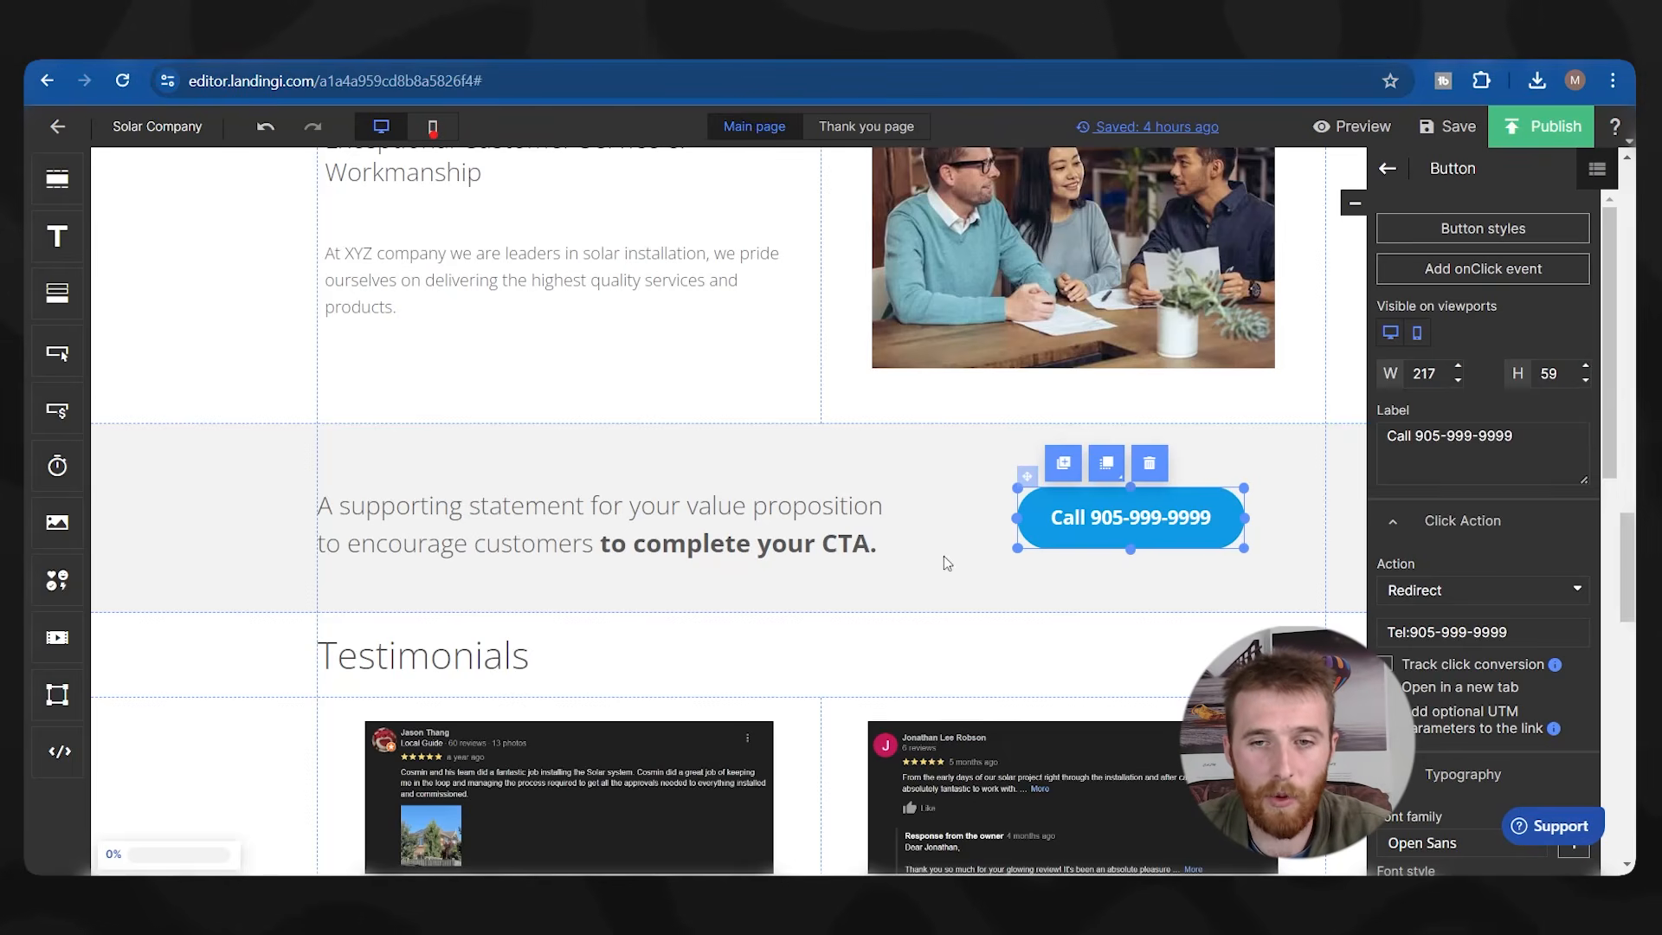
{"action": "scroll", "coordinate": [709, 424], "scroll_direction": "up", "scroll_amount": 20}
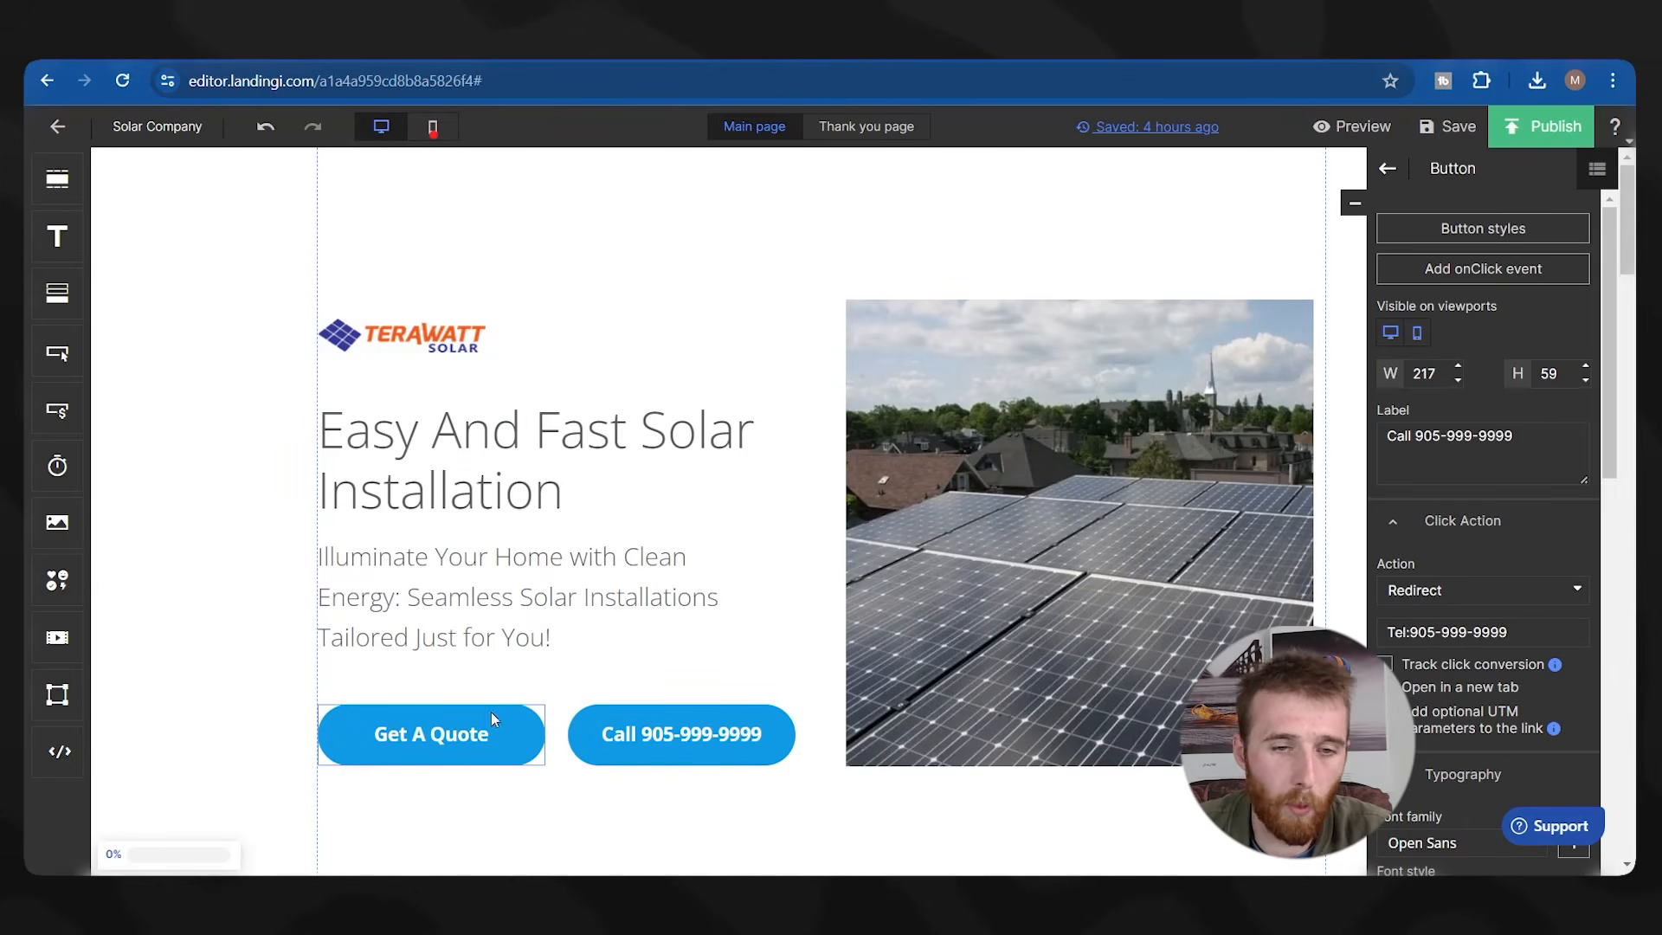
{"action": "scroll", "coordinate": [648, 688], "scroll_direction": "down", "scroll_amount": 20}
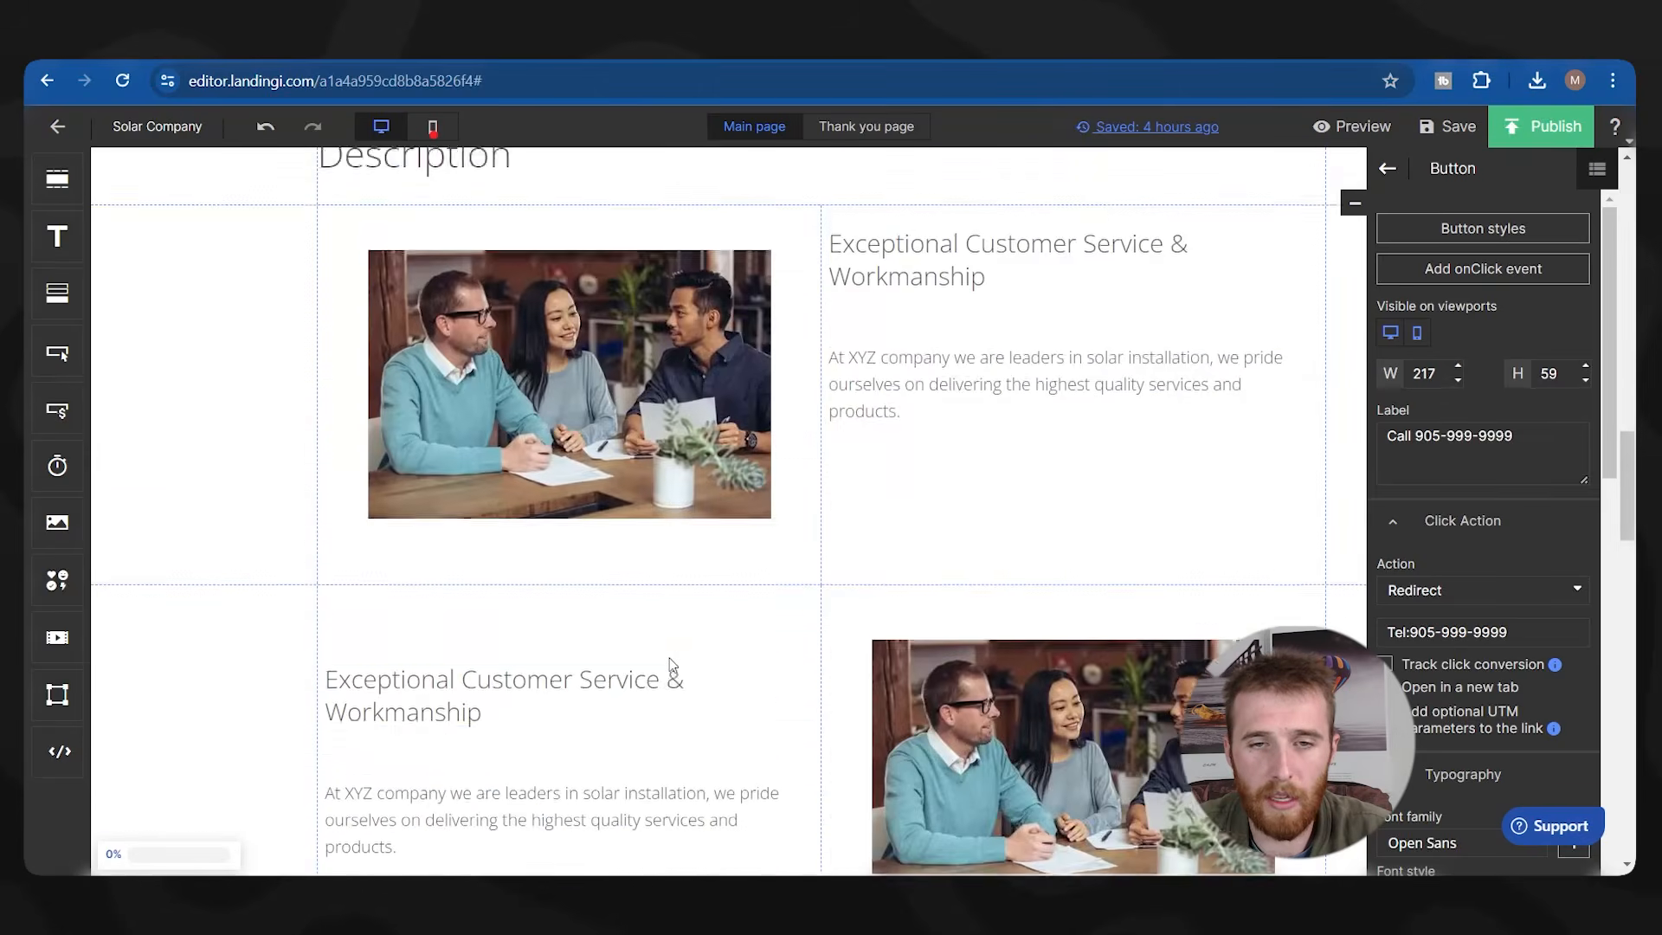
{"action": "scroll", "coordinate": [675, 661], "scroll_direction": "up", "scroll_amount": 20}
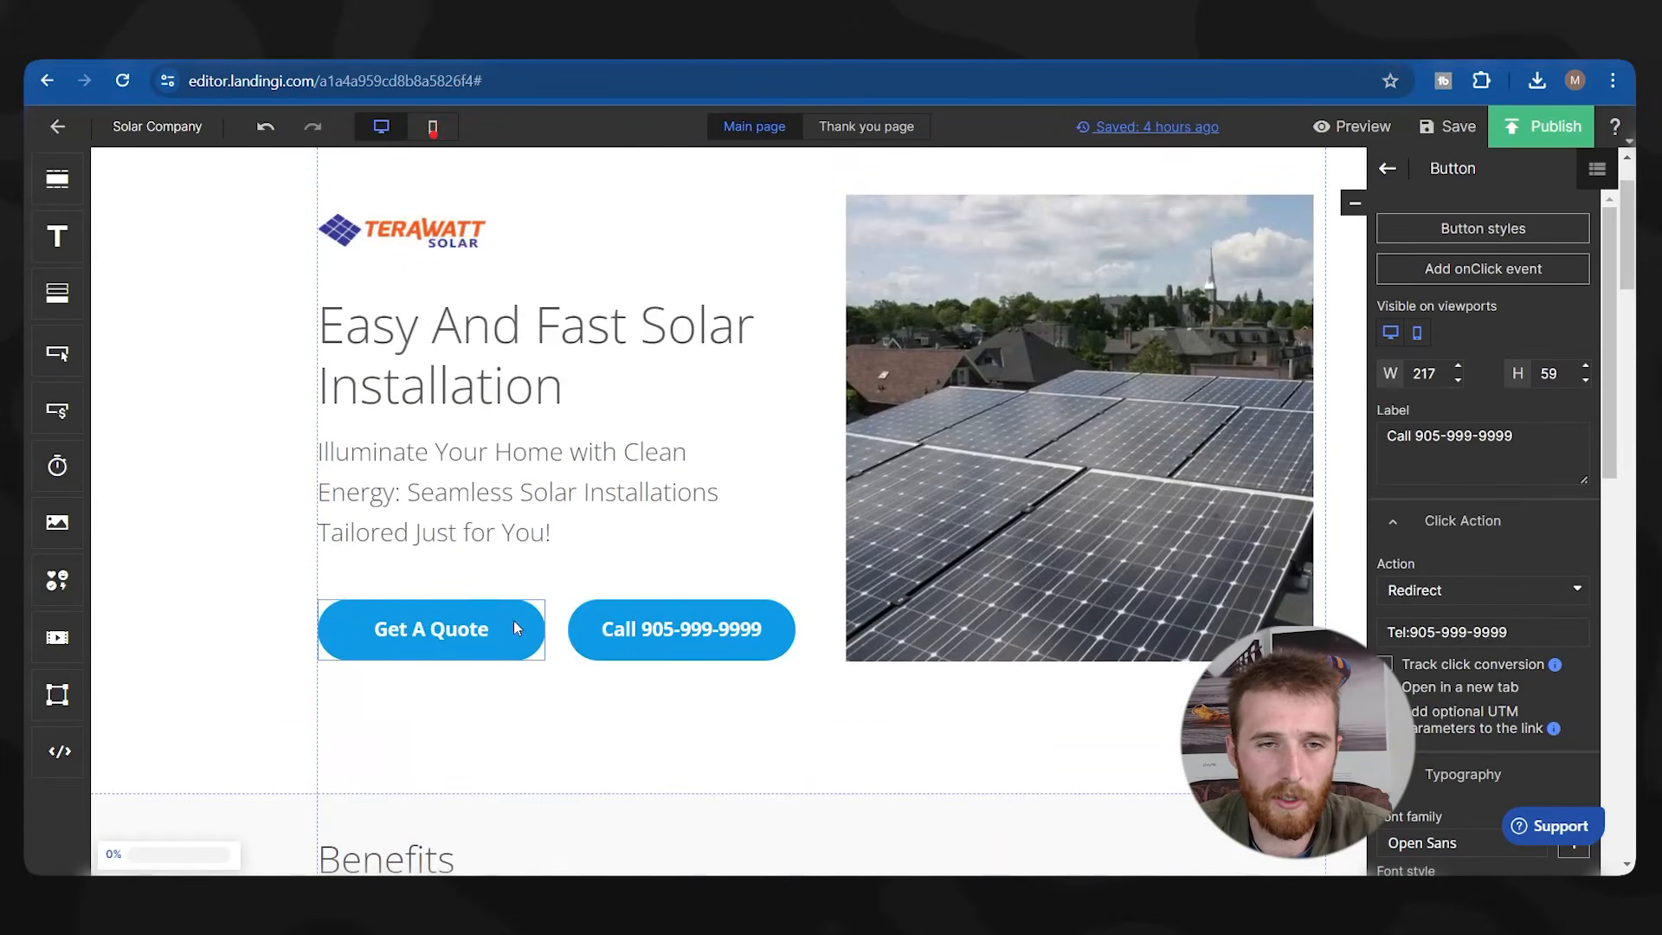
{"action": "scroll", "coordinate": [724, 464], "scroll_direction": "down", "scroll_amount": 8}
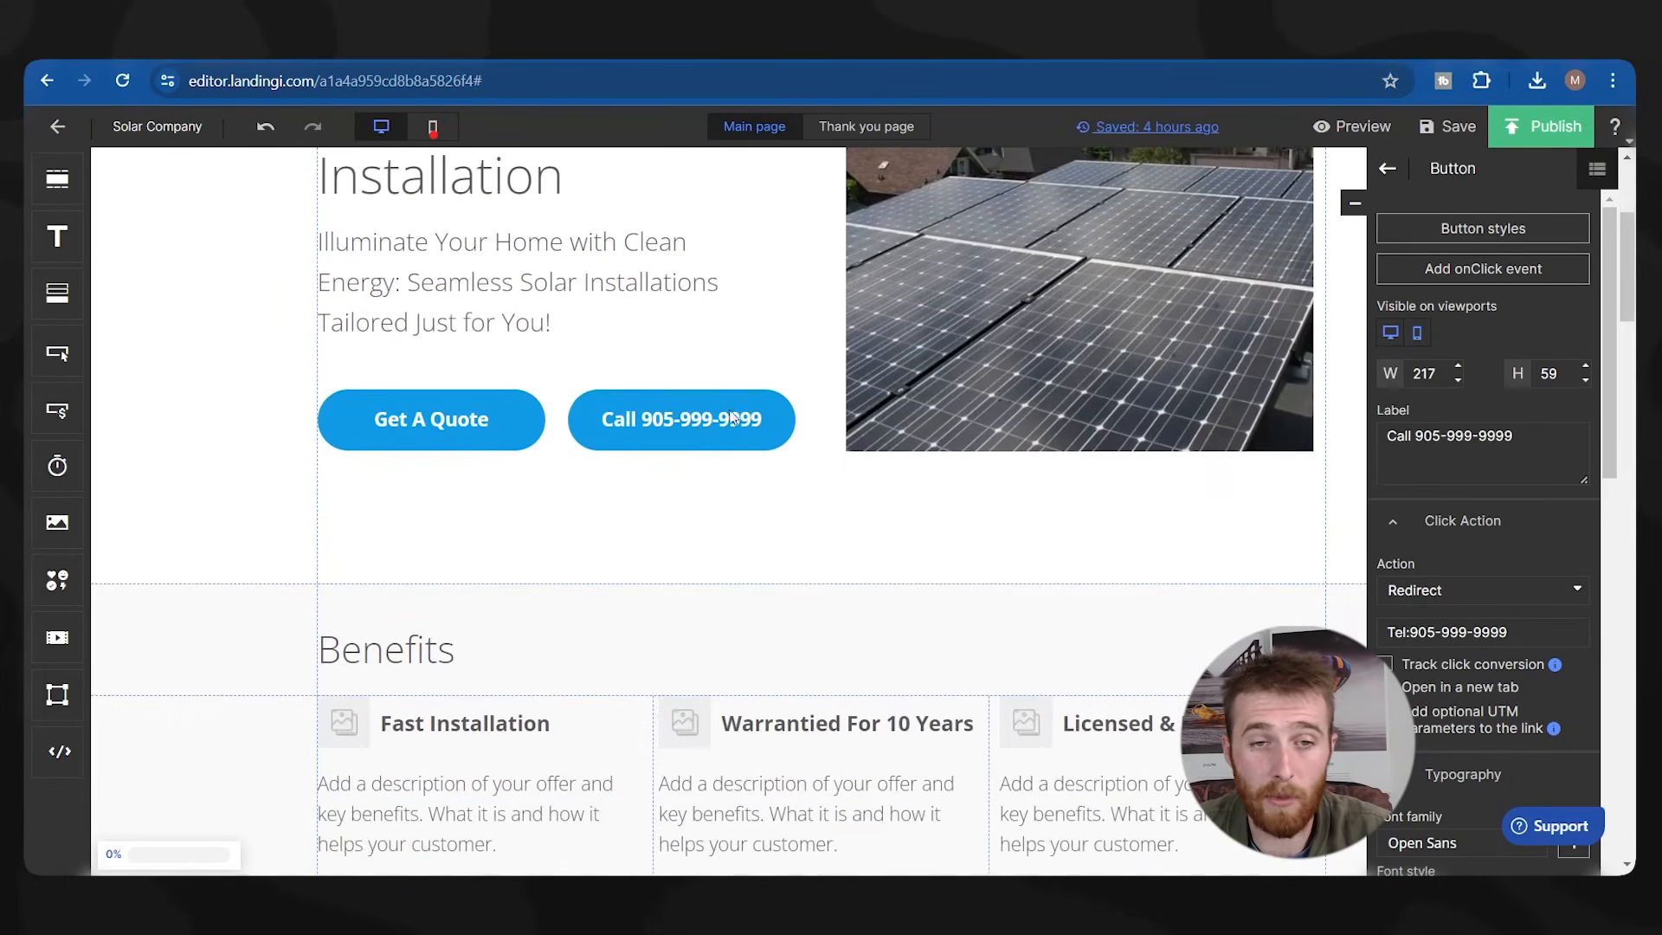
{"action": "scroll", "coordinate": [692, 445], "scroll_direction": "up", "scroll_amount": 10}
{"action": "scroll", "coordinate": [1065, 459], "scroll_direction": "down", "scroll_amount": 15}
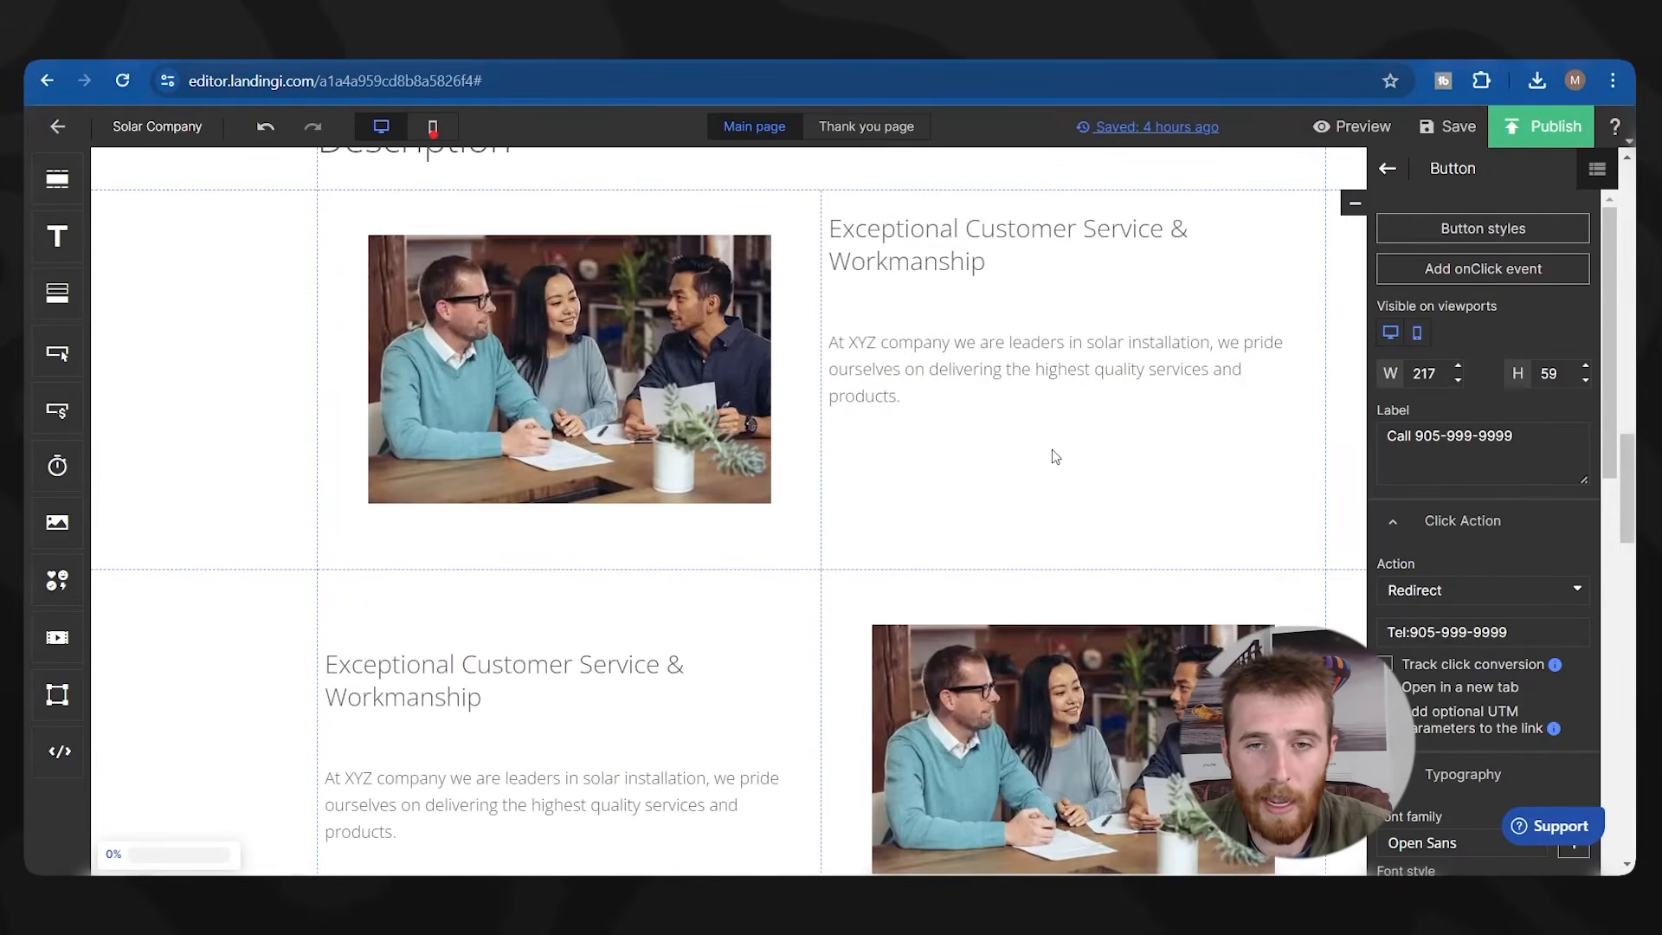
{"action": "scroll", "coordinate": [1063, 478], "scroll_direction": "down", "scroll_amount": 7}
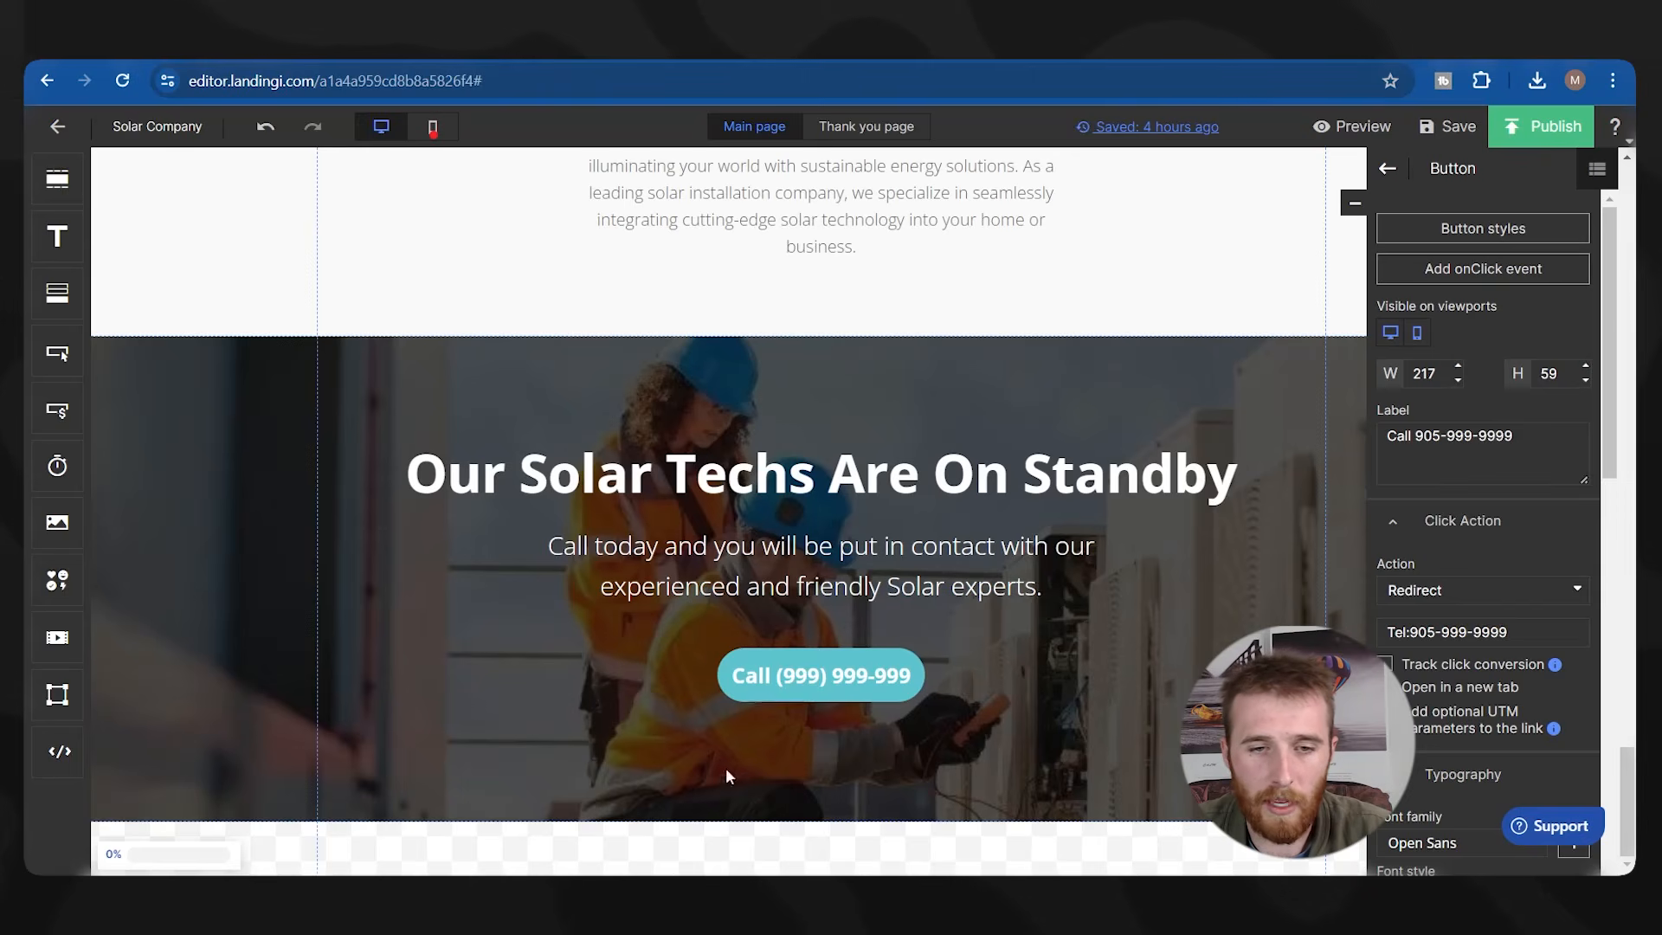
{"action": "scroll", "coordinate": [922, 623], "scroll_direction": "up", "scroll_amount": 5}
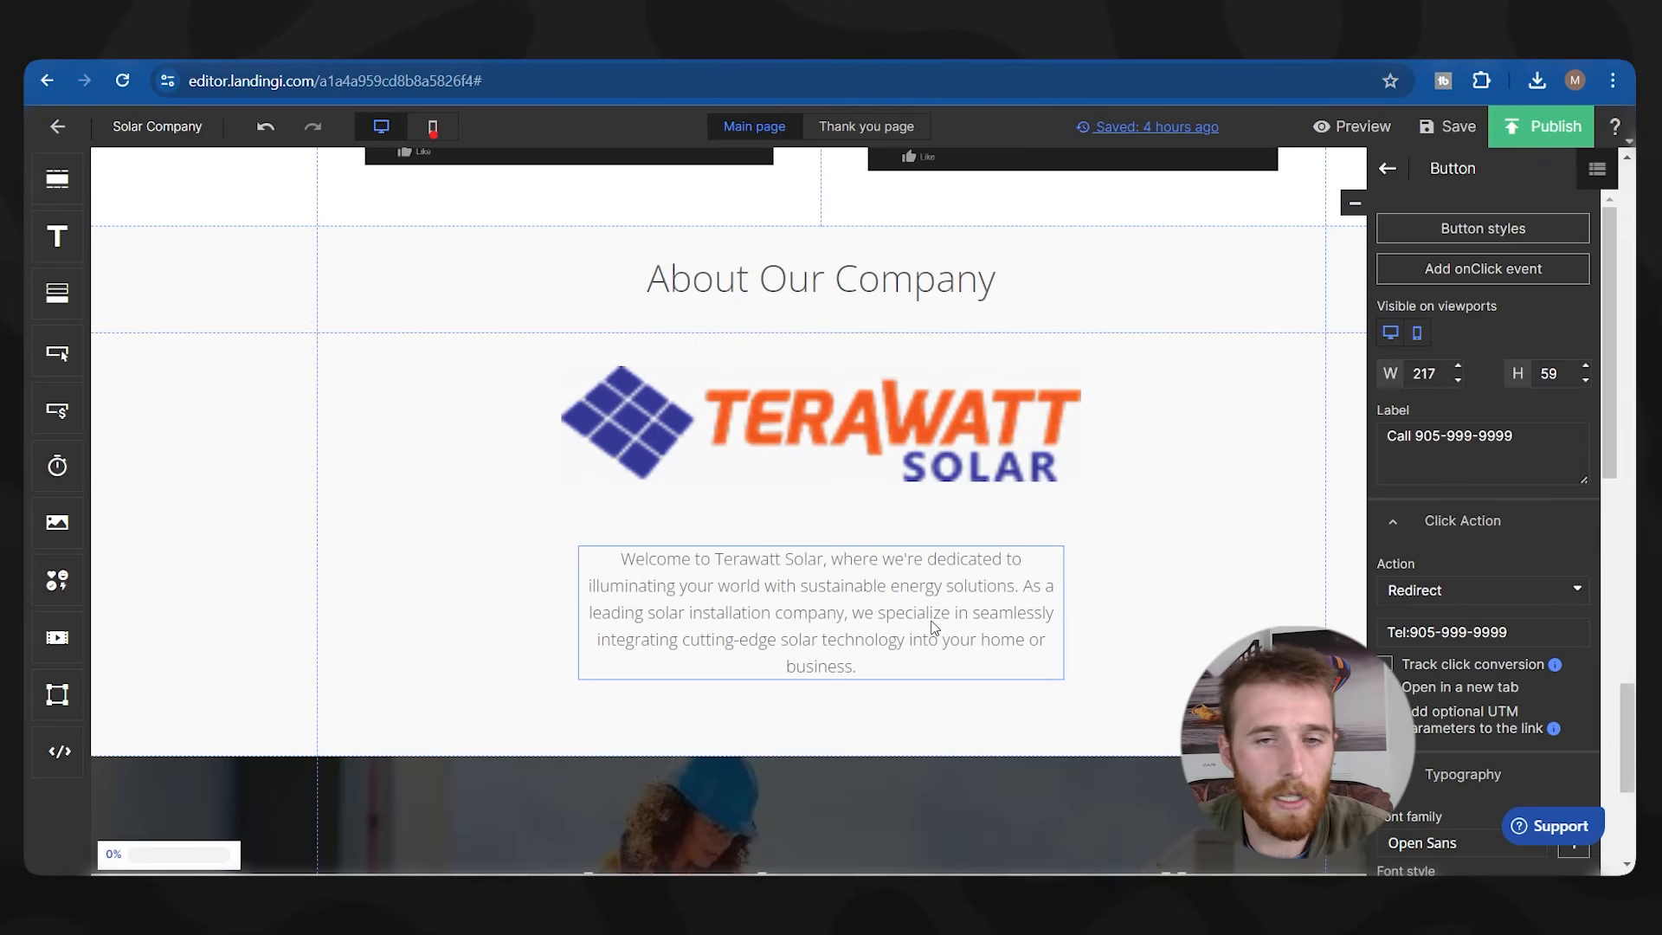
{"action": "scroll", "coordinate": [934, 627], "scroll_direction": "up", "scroll_amount": 10}
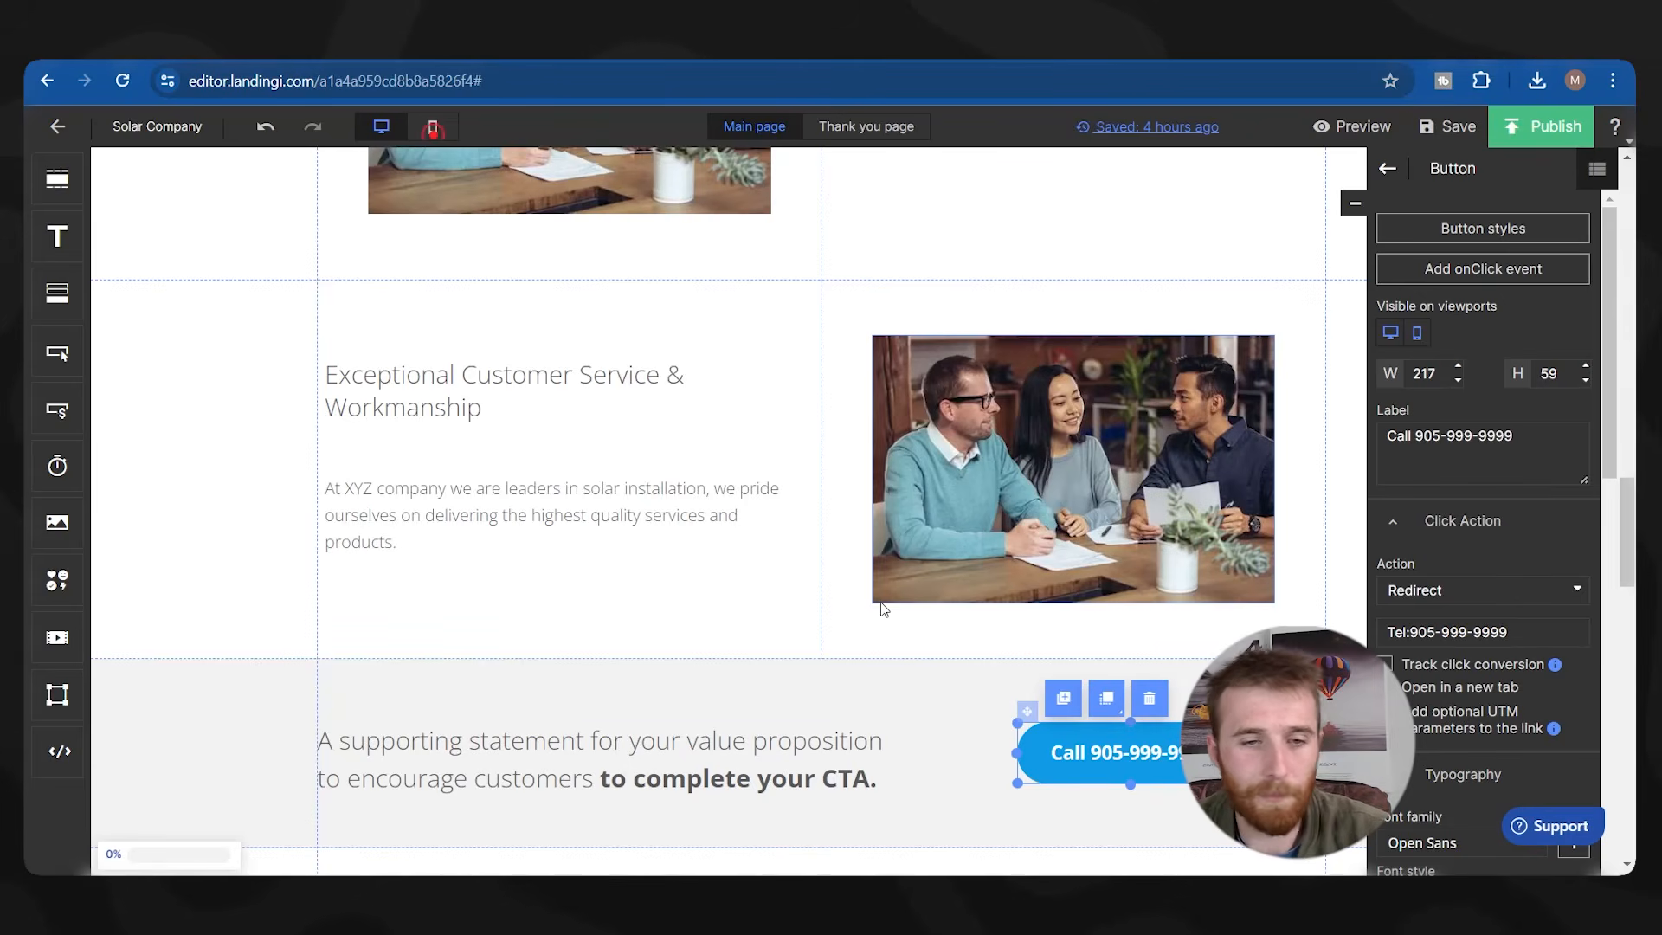
Overwrite the Standby section's supporting line with 'Get In Contact With One Of Our Happy & Friendly Solar Experts Now!'.
{"action": "double_click", "coordinate": [693, 750]}
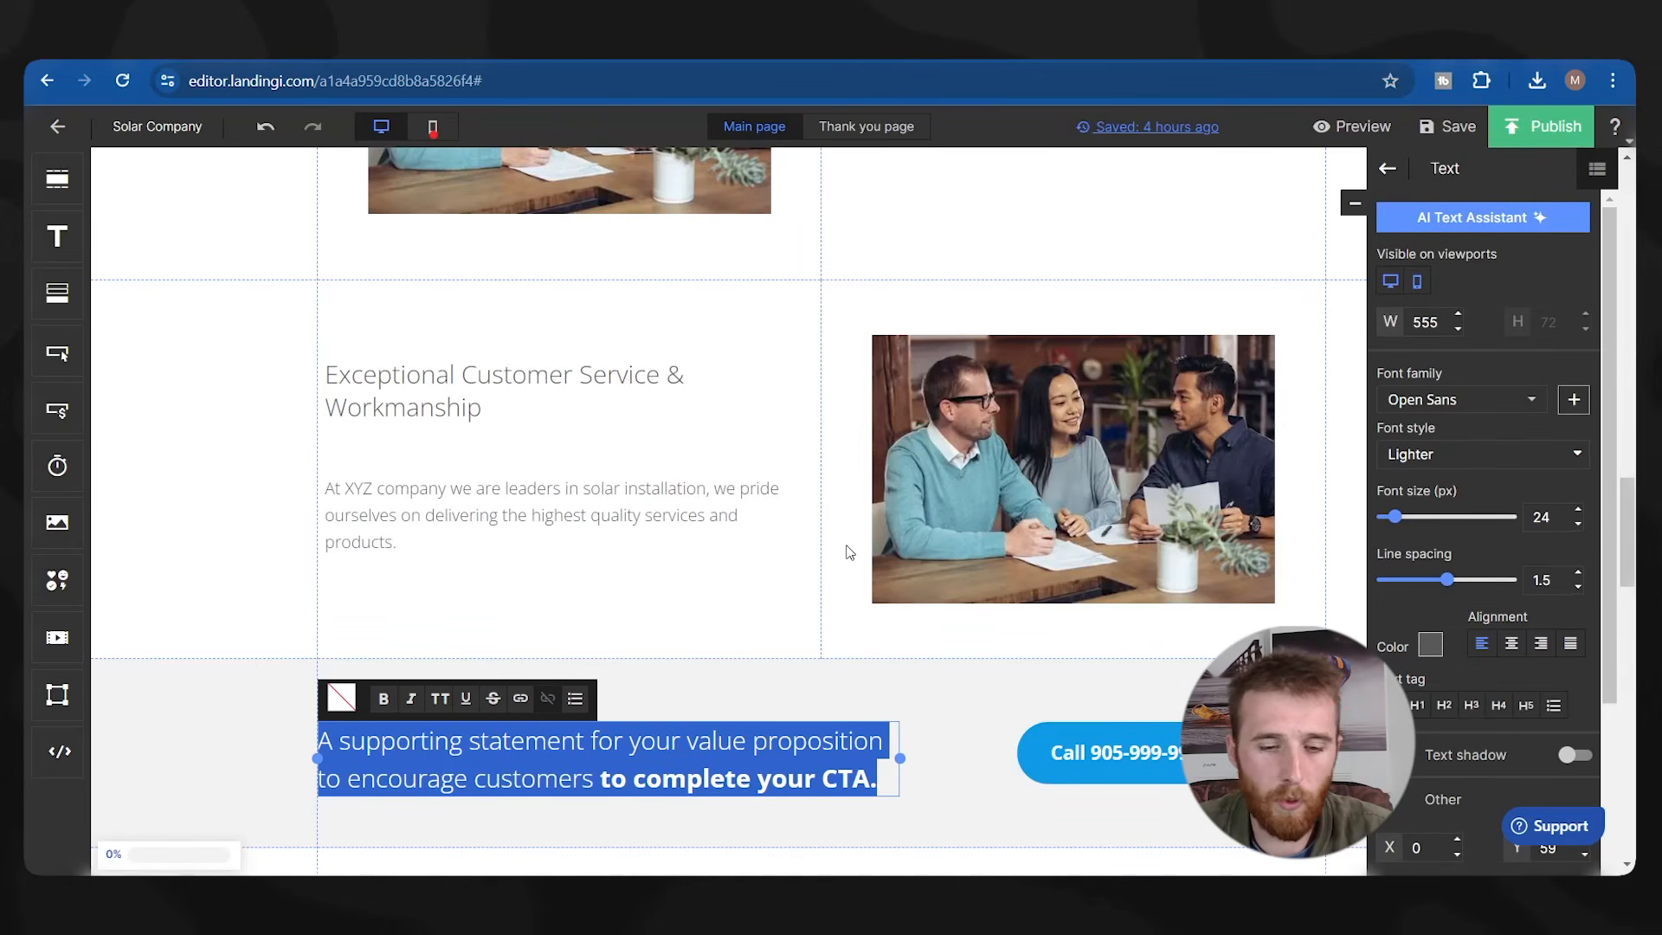
{"action": "type", "text": "Get In Contact With One Of Our Happy & F"}
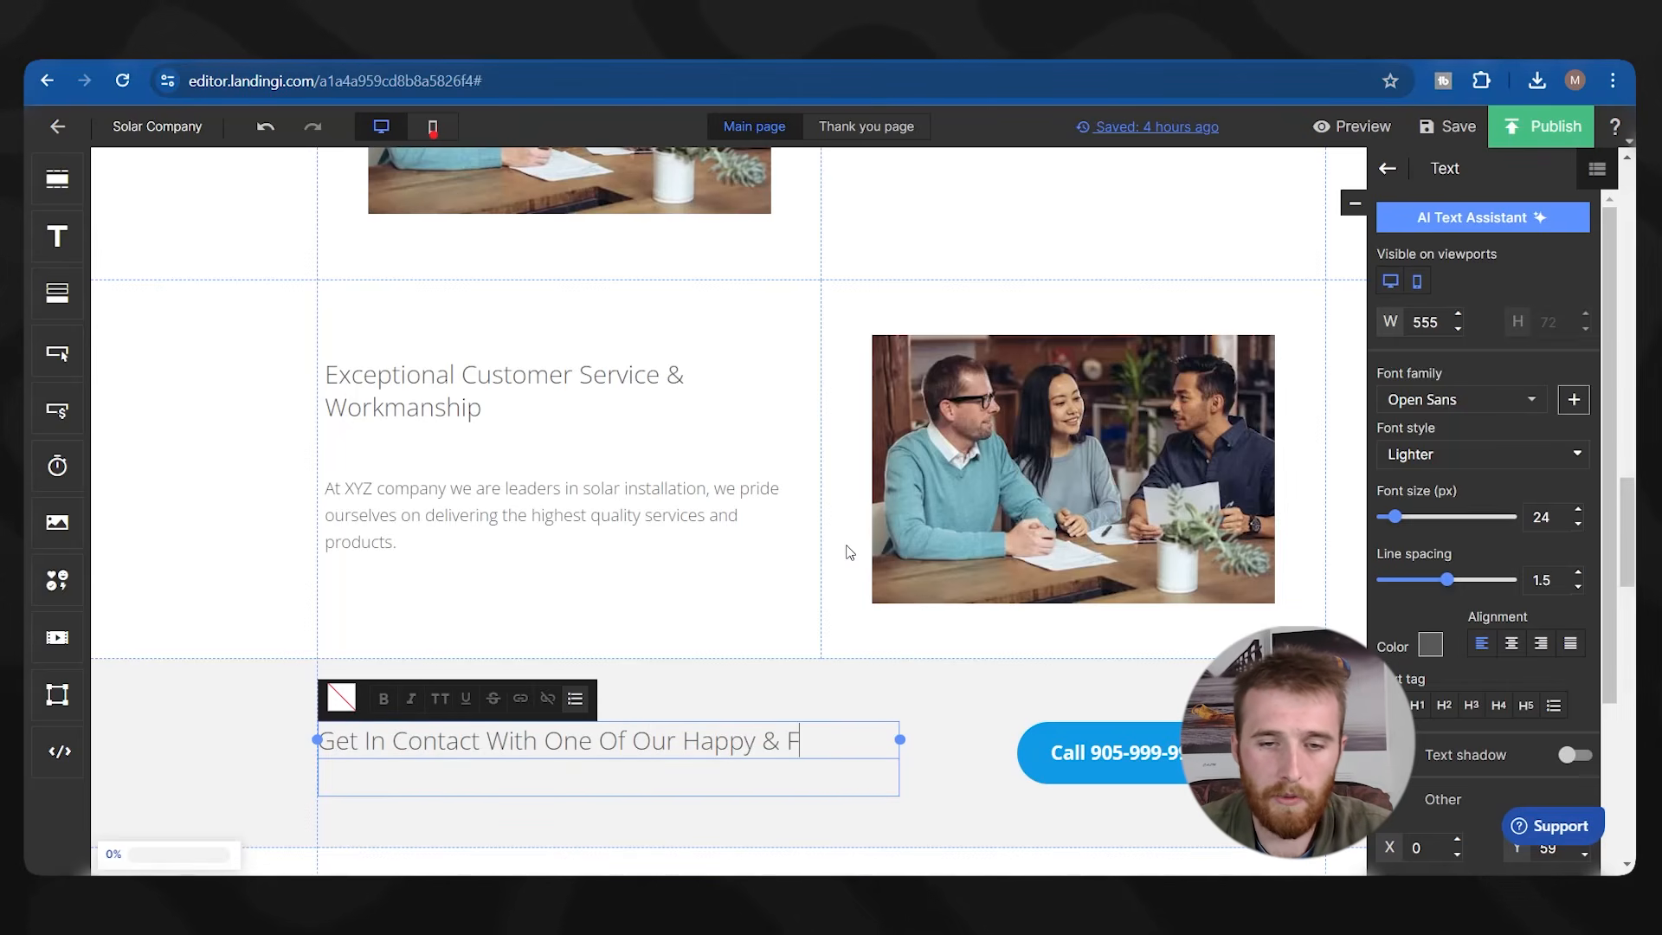
{"action": "type", "text": "riendly Solar Ex"}
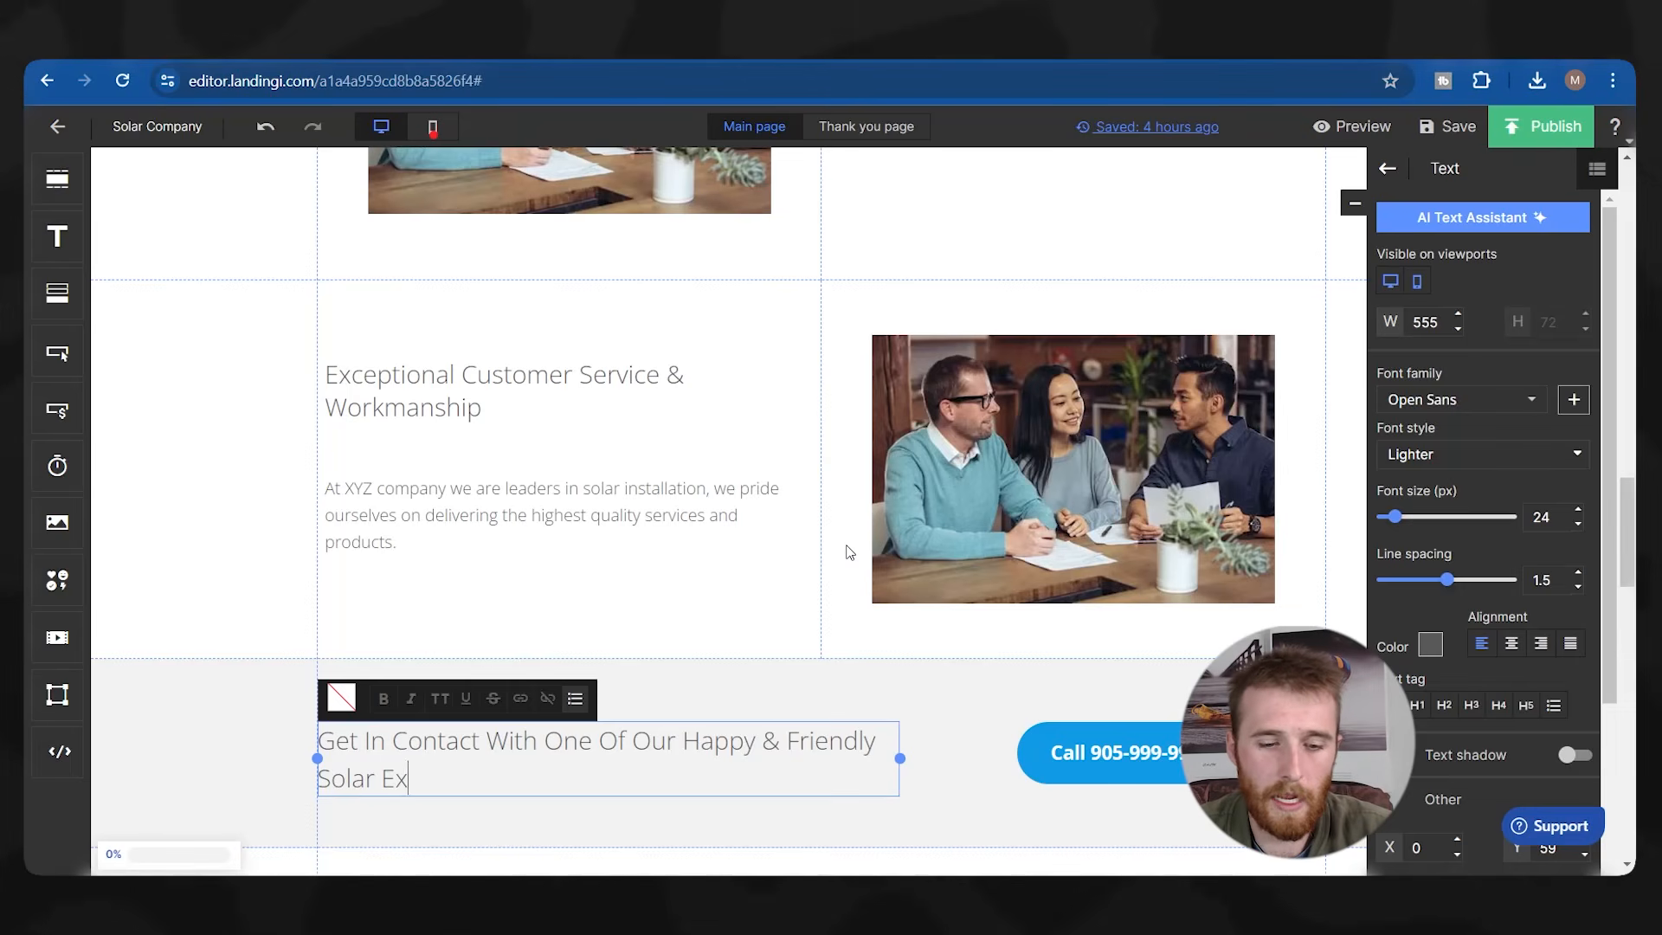
{"action": "type", "text": "perts Now!"}
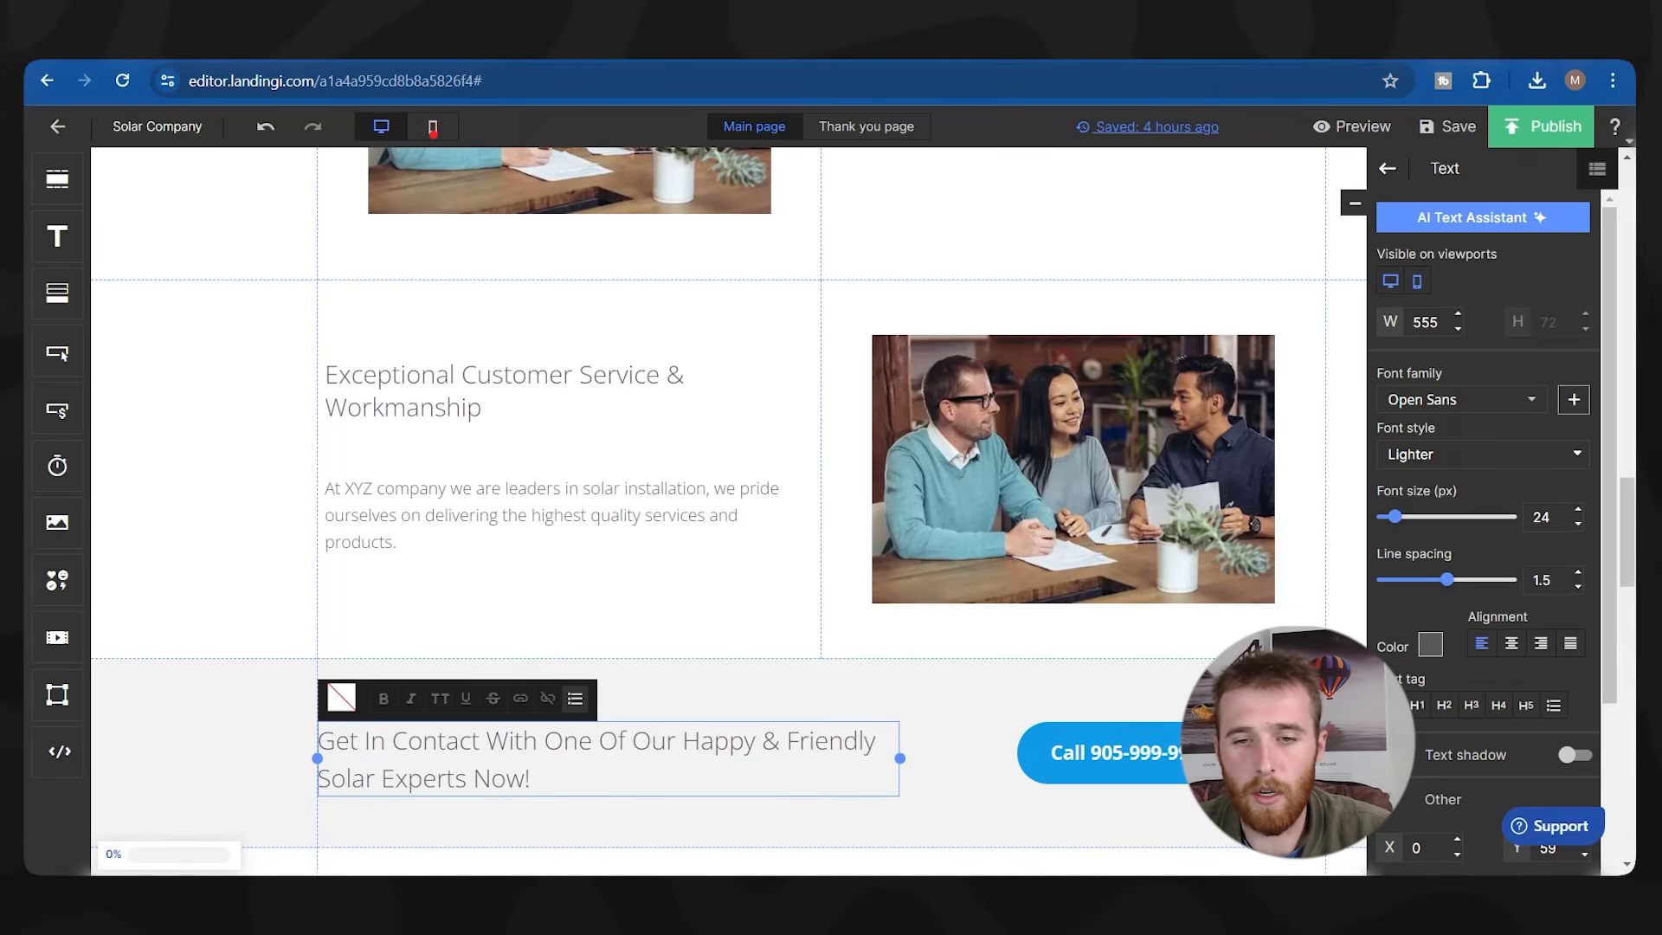
{"action": "left_click", "coordinate": [959, 708]}
{"action": "scroll", "coordinate": [713, 762], "scroll_direction": "down", "scroll_amount": 2}
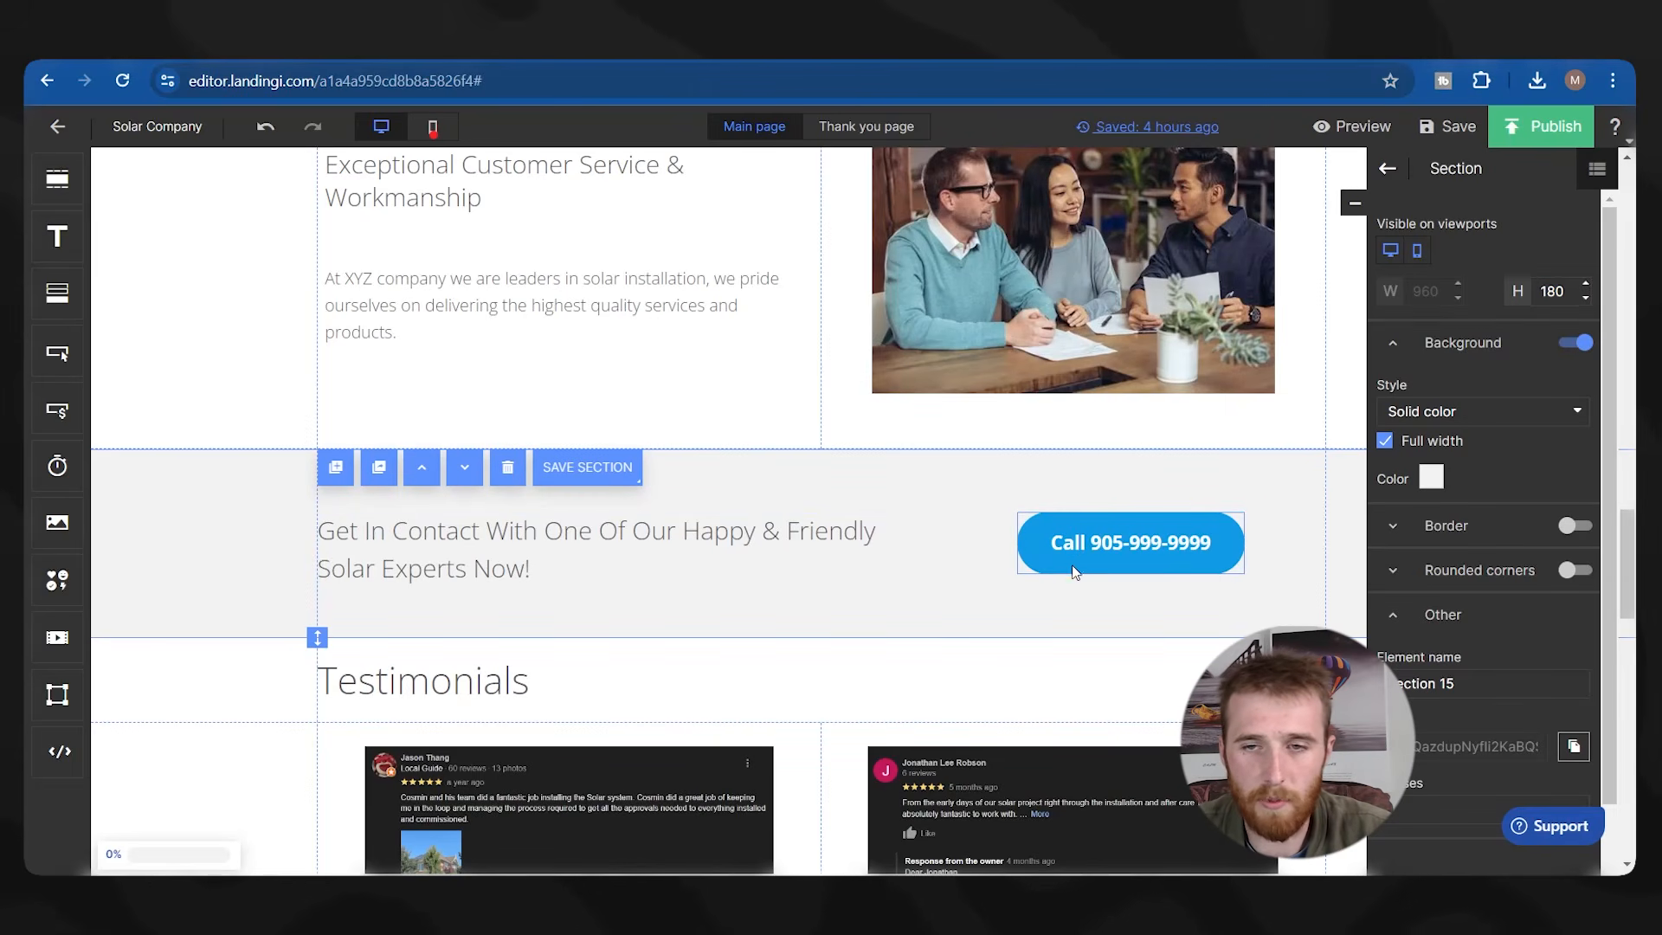
Move the Description heading section down past the review rows to just above About Our Company.
{"action": "scroll", "coordinate": [521, 445], "scroll_direction": "up", "scroll_amount": 15}
{"action": "scroll", "coordinate": [650, 470], "scroll_direction": "up", "scroll_amount": 4}
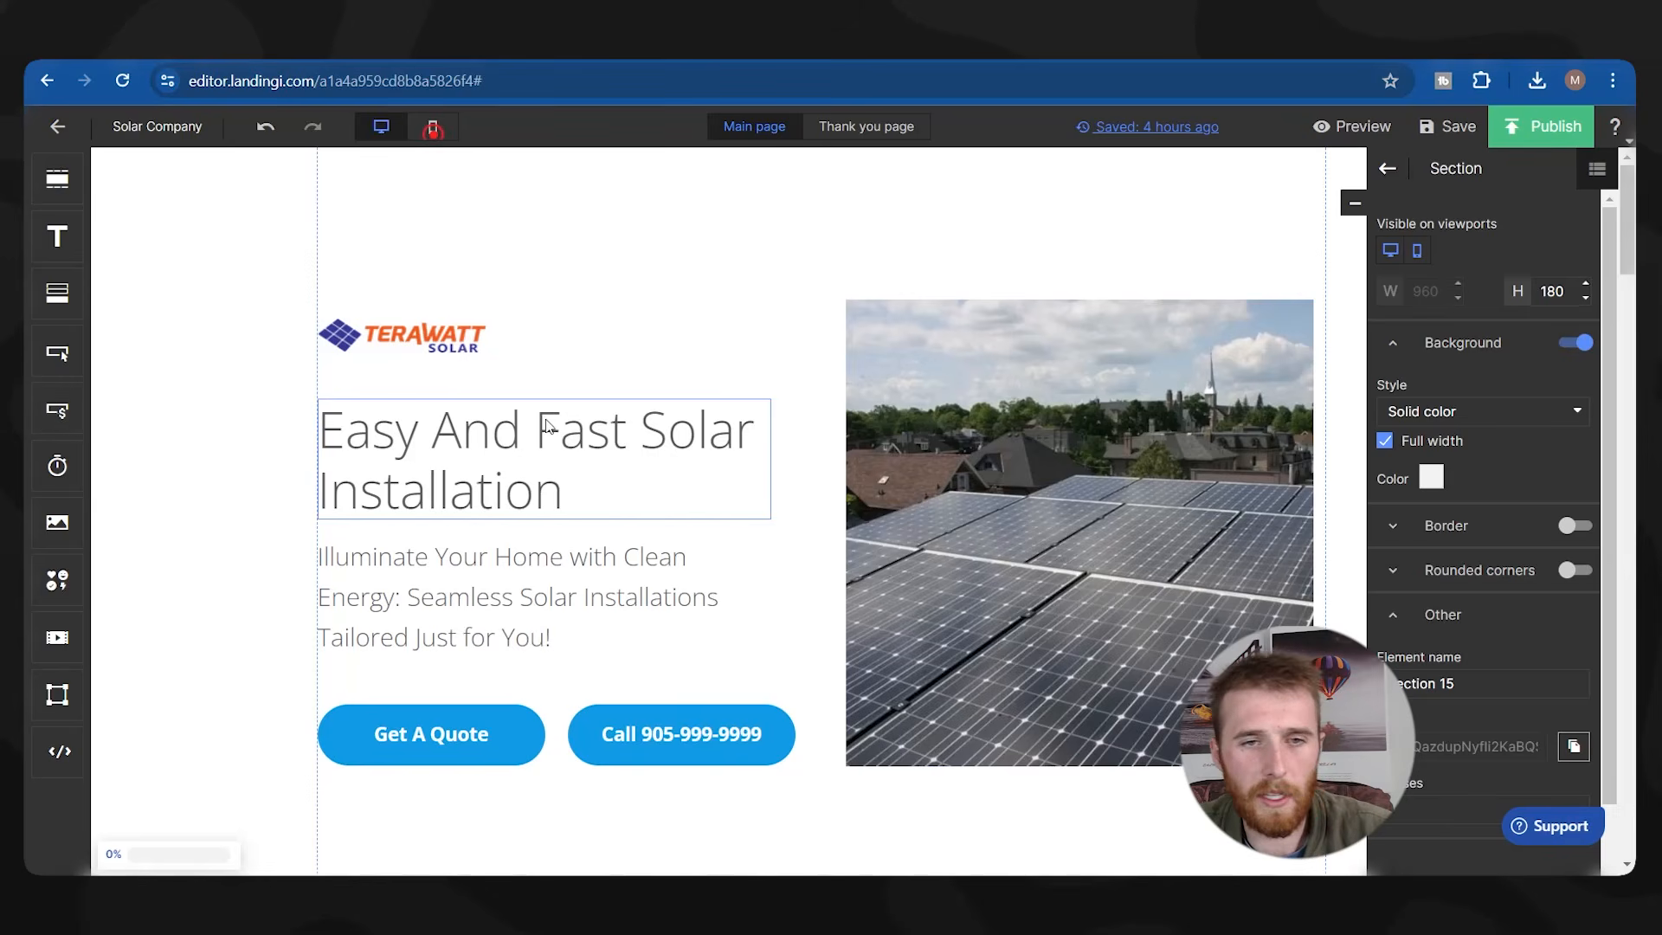
{"action": "scroll", "coordinate": [620, 459], "scroll_direction": "down", "scroll_amount": 5}
{"action": "scroll", "coordinate": [623, 452], "scroll_direction": "up", "scroll_amount": 4}
{"action": "scroll", "coordinate": [706, 428], "scroll_direction": "down", "scroll_amount": 6}
{"action": "scroll", "coordinate": [841, 594], "scroll_direction": "down", "scroll_amount": 2}
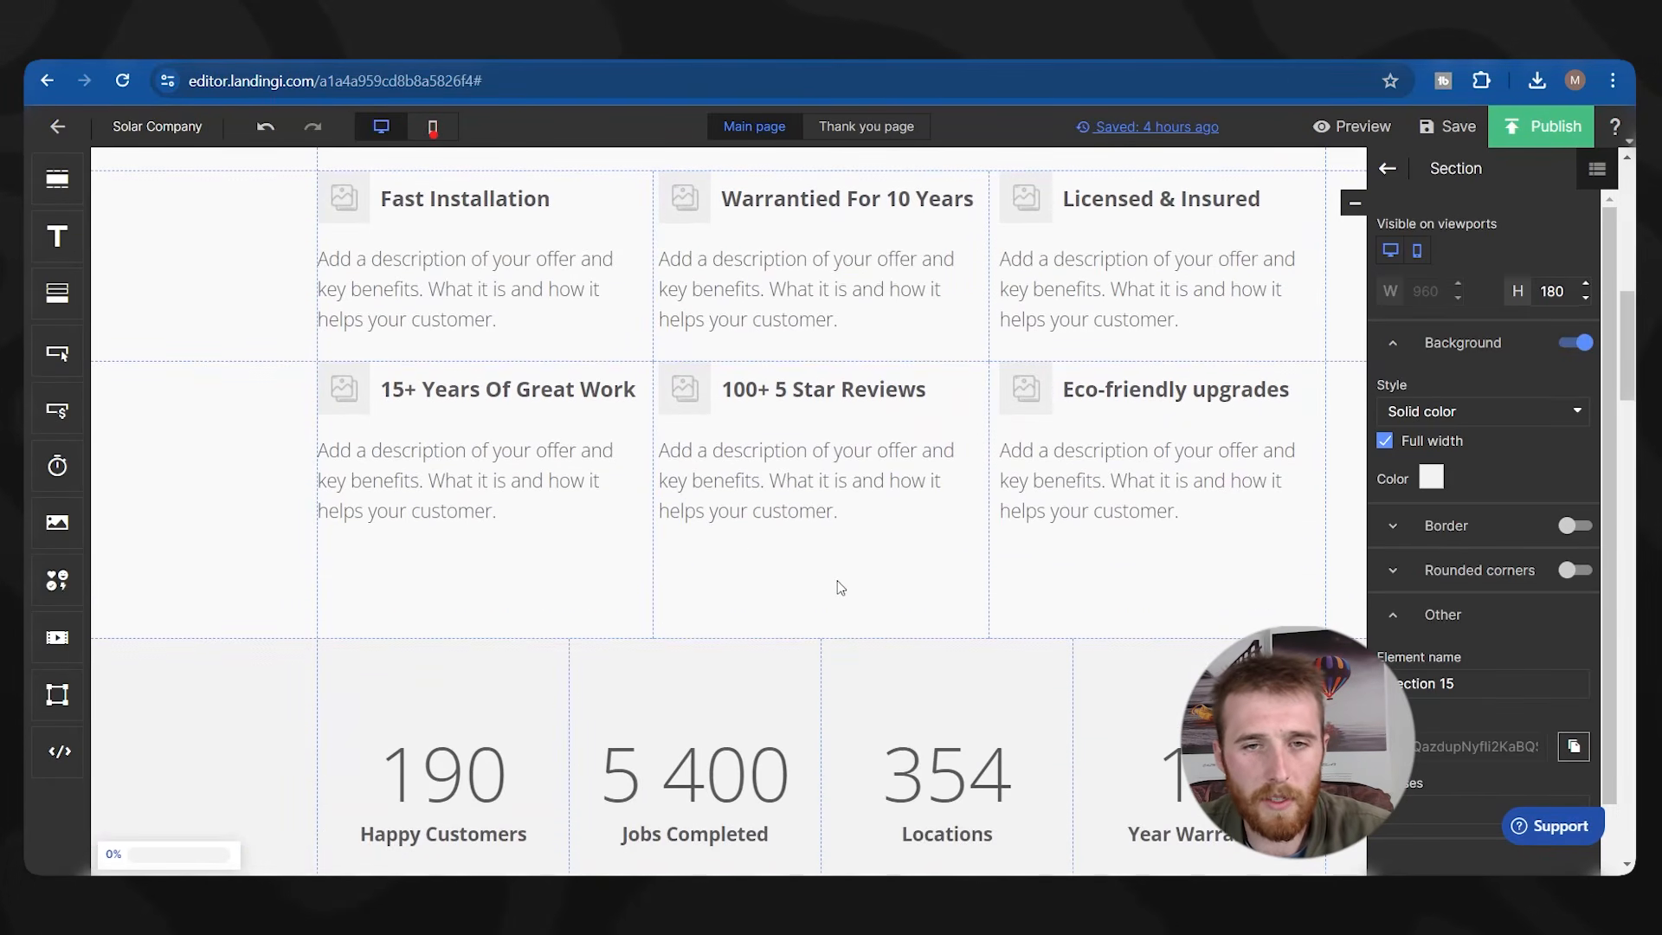
{"action": "scroll", "coordinate": [747, 550], "scroll_direction": "up", "scroll_amount": 1}
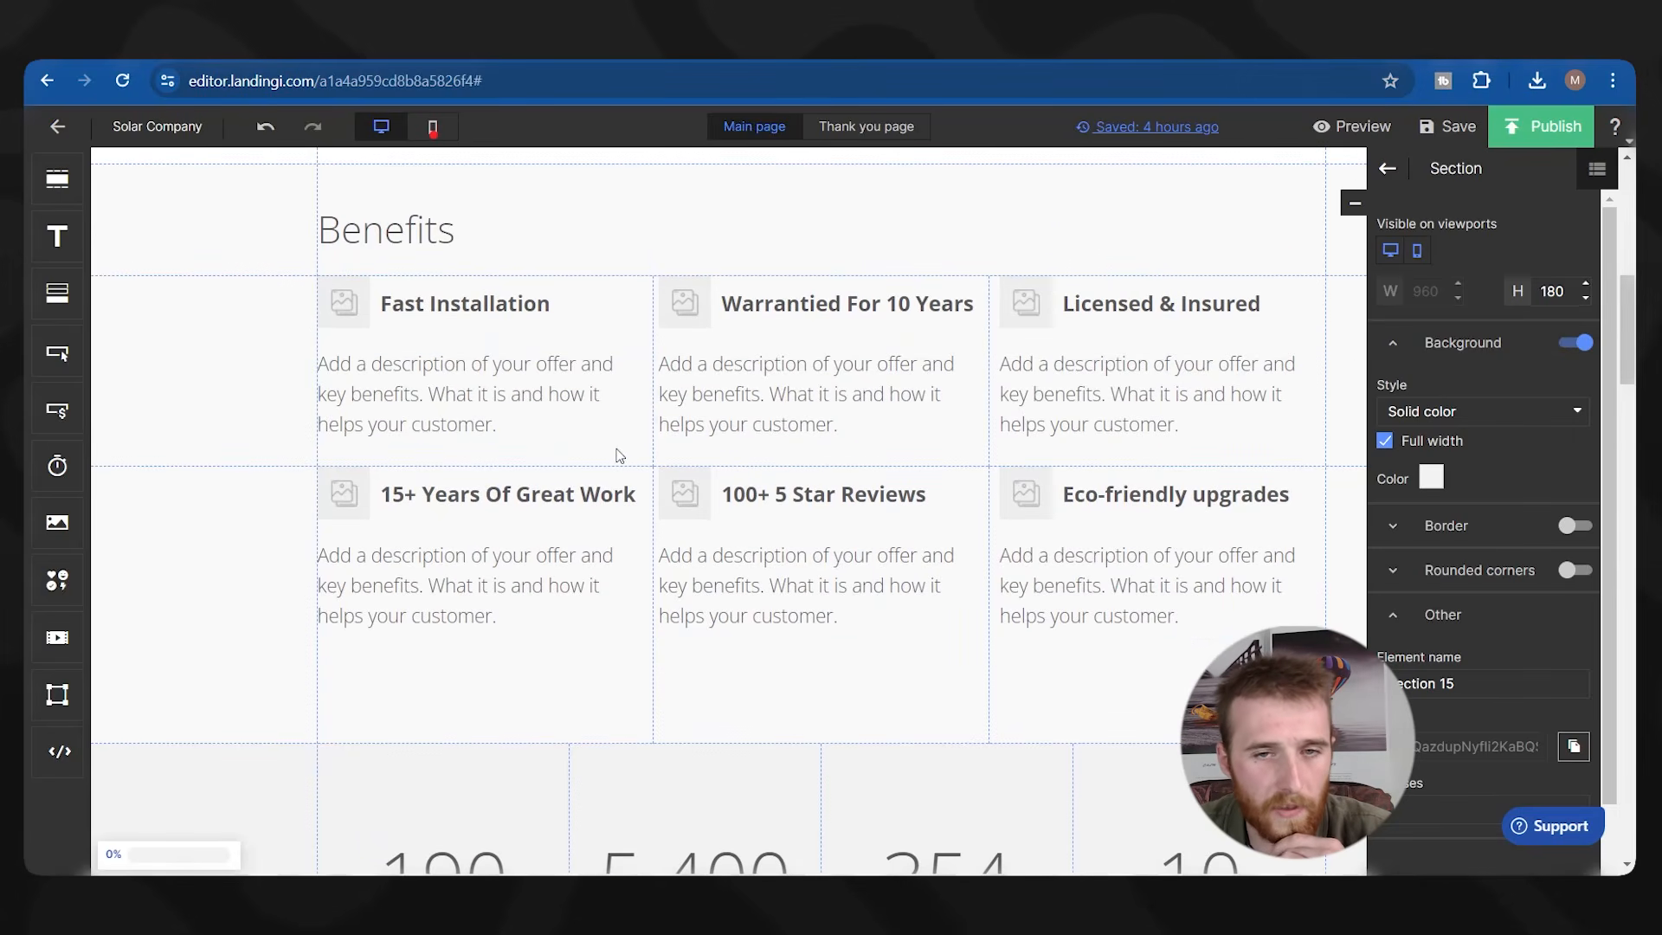
{"action": "scroll", "coordinate": [925, 452], "scroll_direction": "down", "scroll_amount": 12}
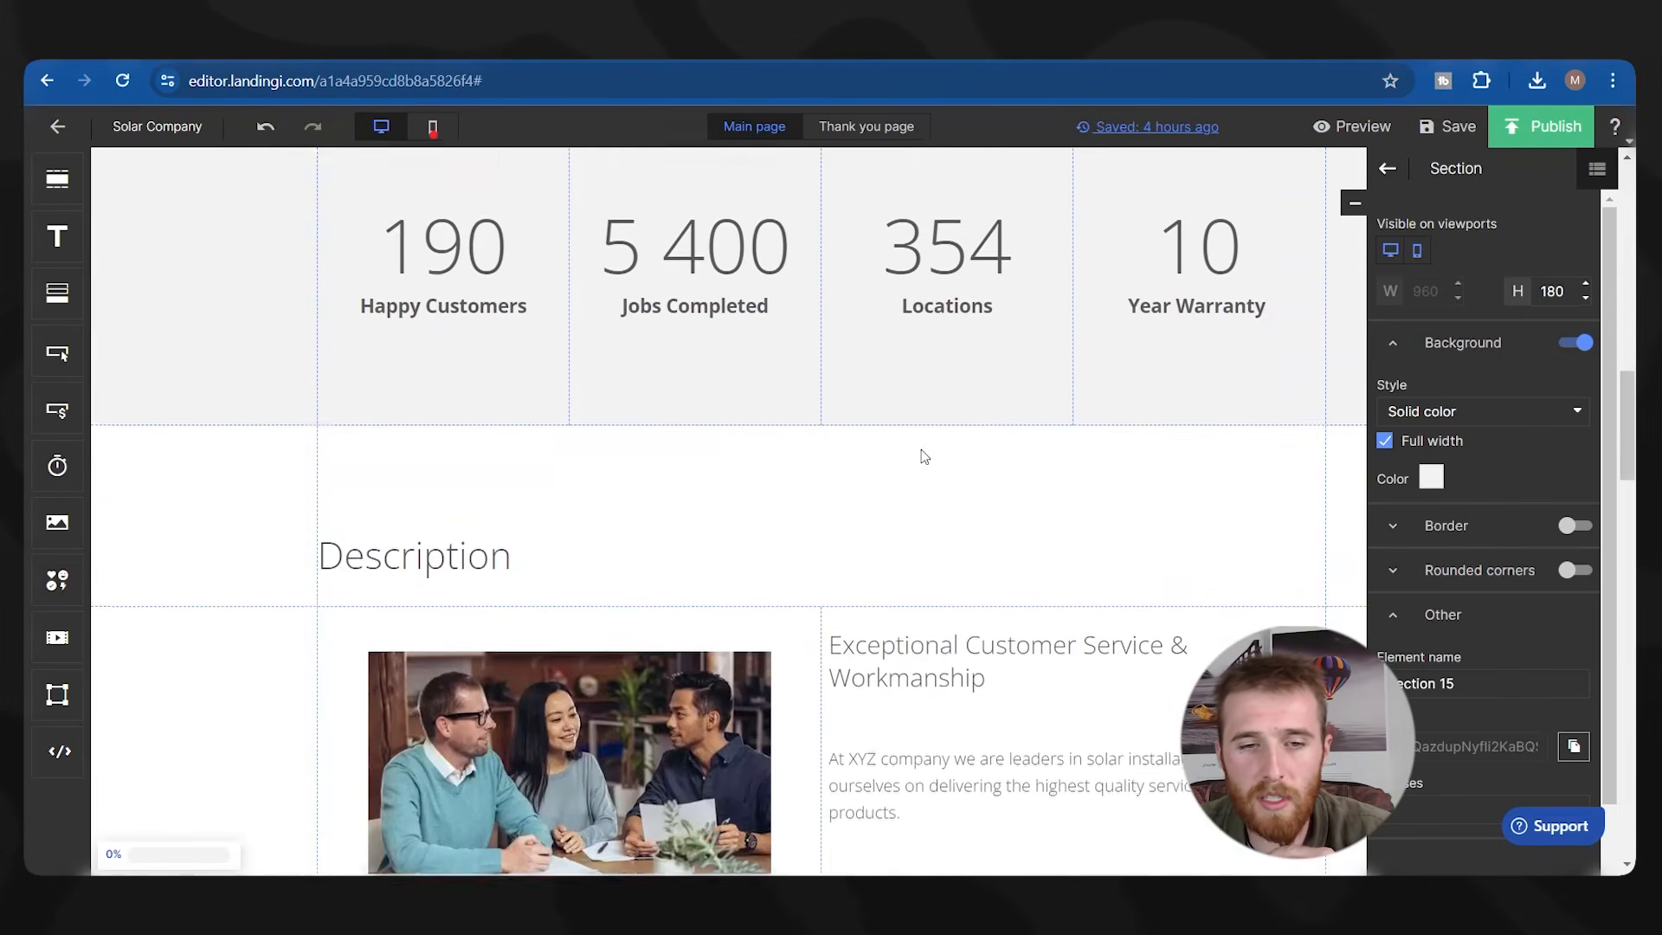
{"action": "scroll", "coordinate": [919, 452], "scroll_direction": "down", "scroll_amount": 6}
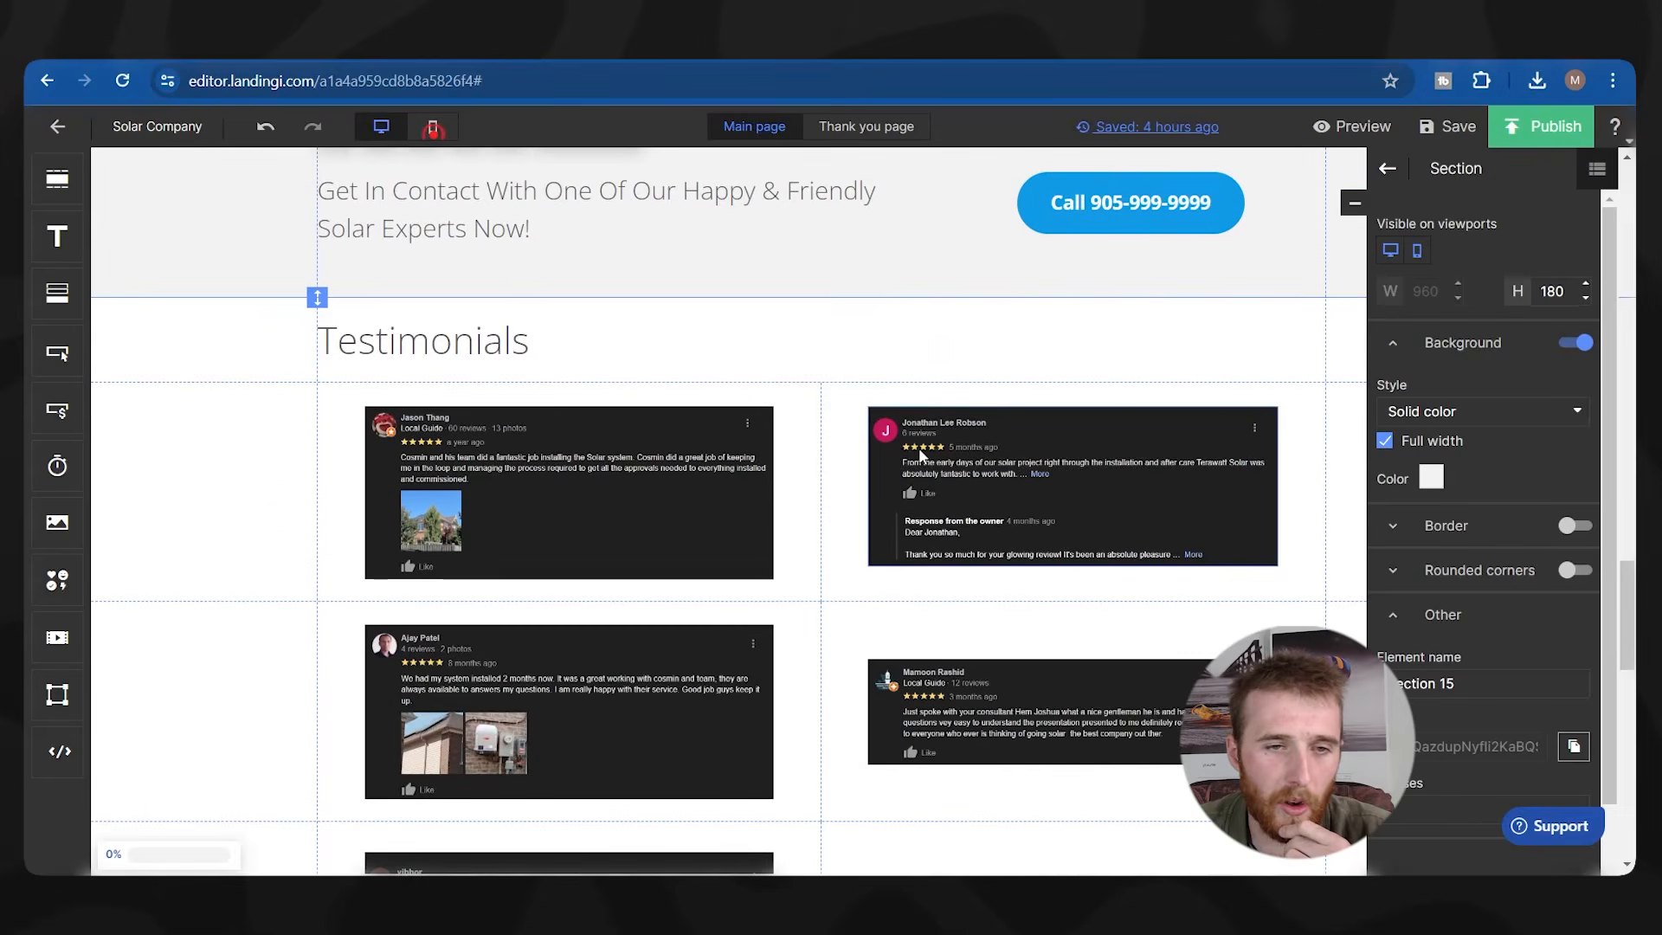
{"action": "scroll", "coordinate": [668, 739], "scroll_direction": "up", "scroll_amount": 4}
{"action": "scroll", "coordinate": [668, 739], "scroll_direction": "up", "scroll_amount": 15}
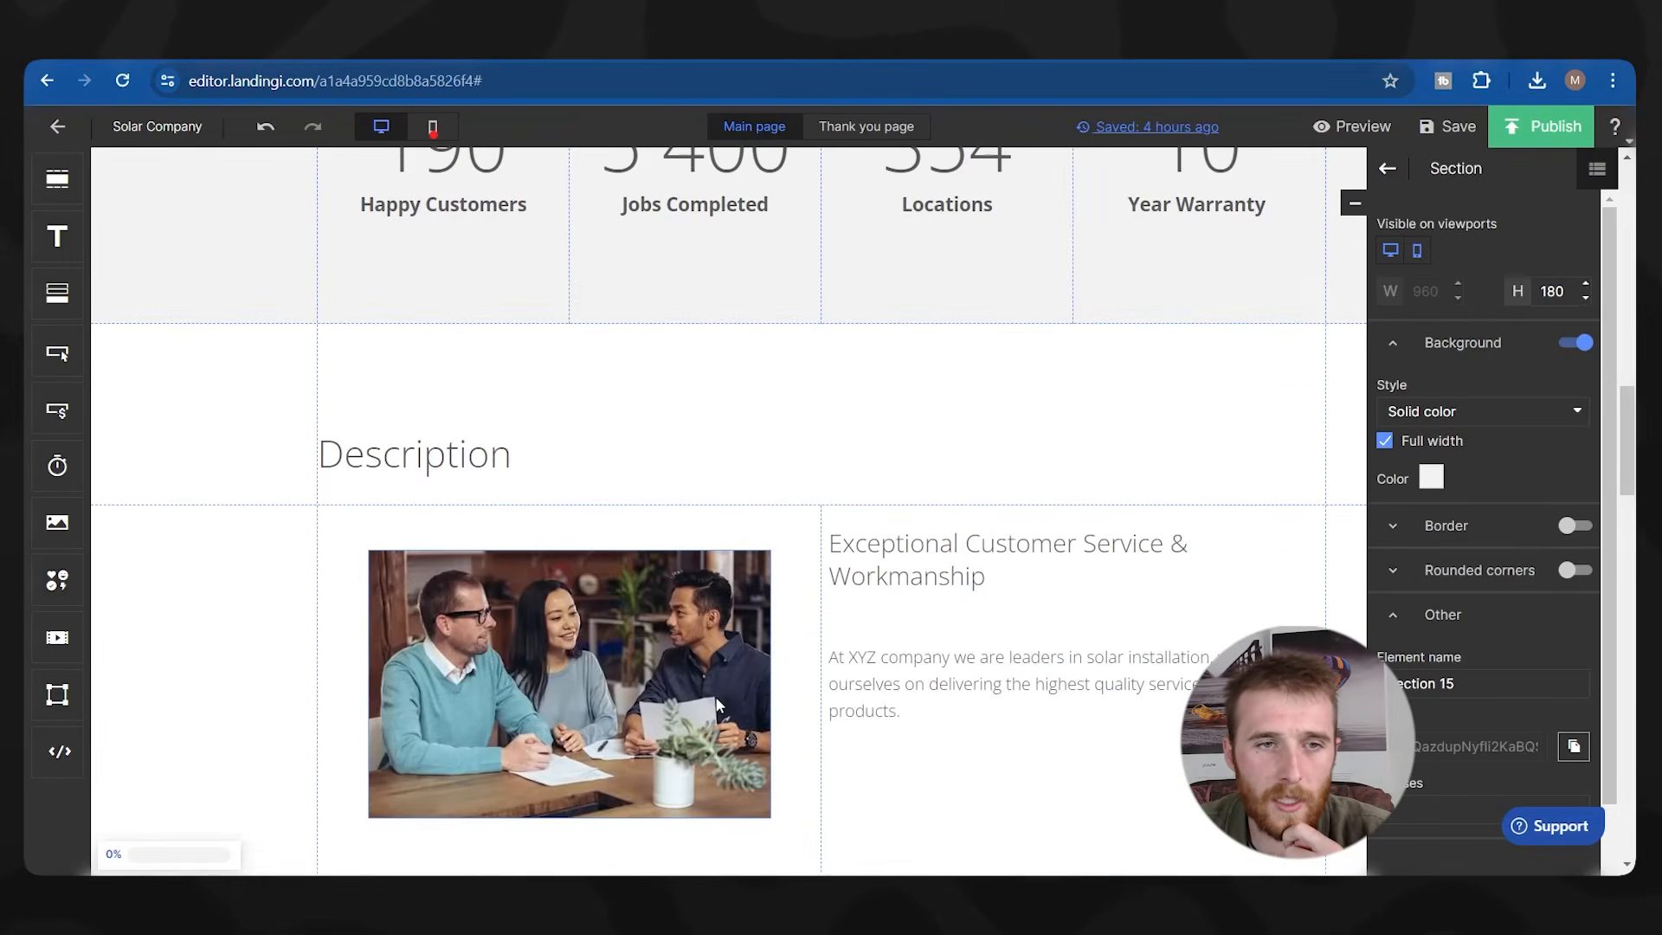
{"action": "scroll", "coordinate": [715, 694], "scroll_direction": "down", "scroll_amount": 15}
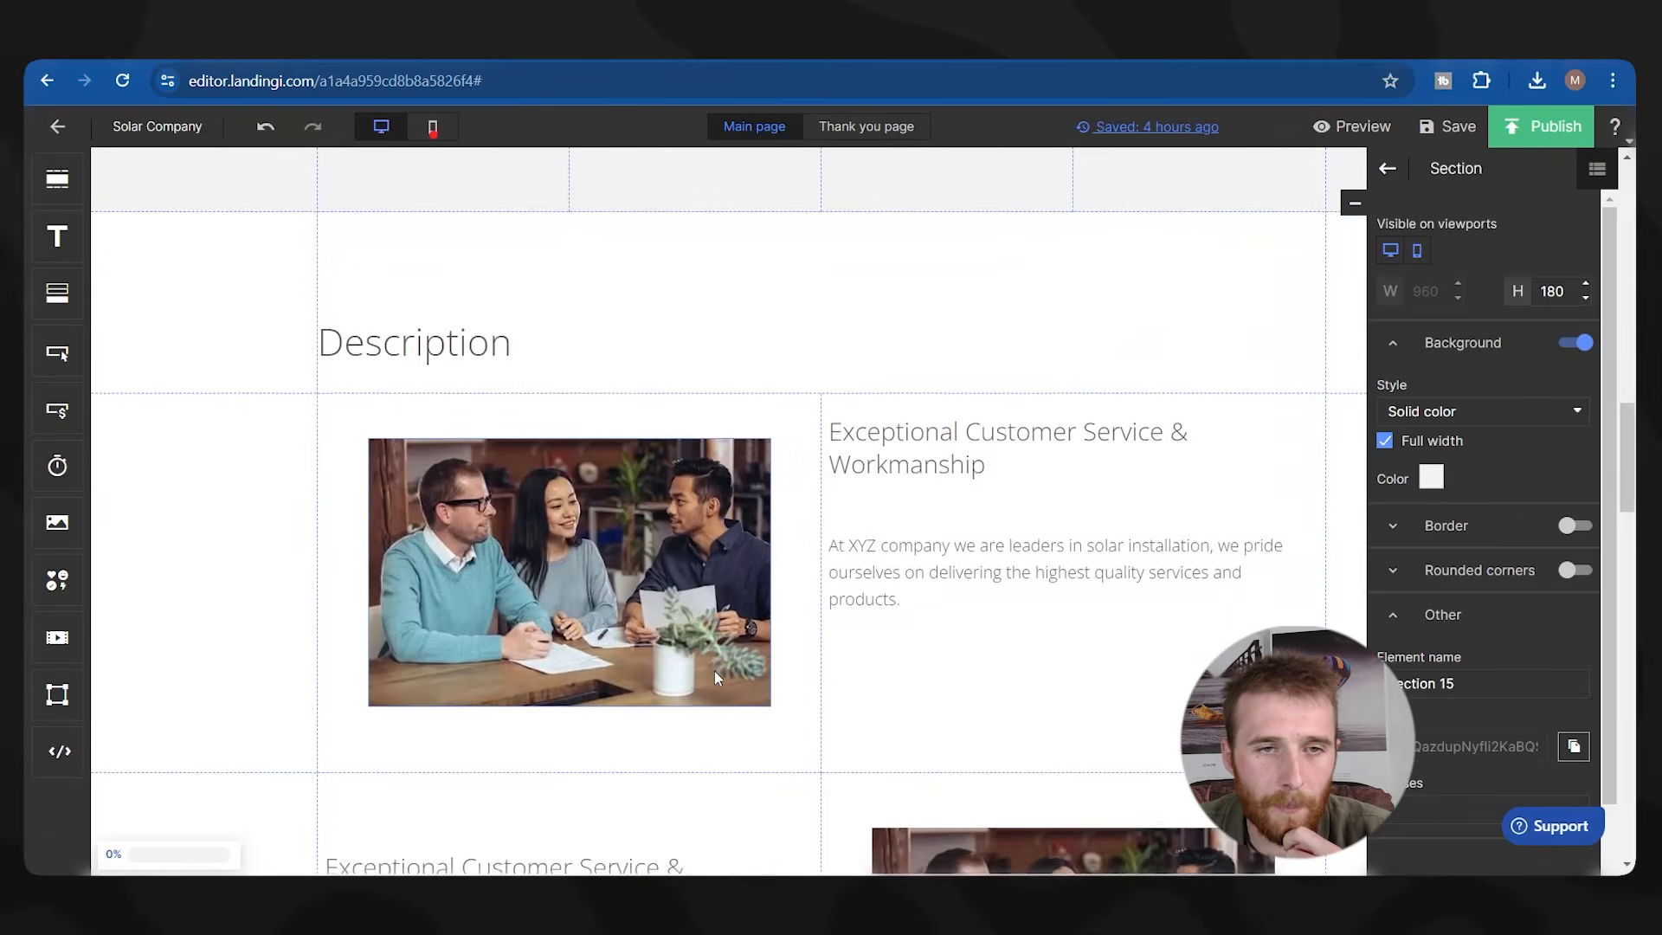
{"action": "scroll", "coordinate": [279, 544], "scroll_direction": "down", "scroll_amount": 5}
{"action": "scroll", "coordinate": [260, 519], "scroll_direction": "up", "scroll_amount": 10}
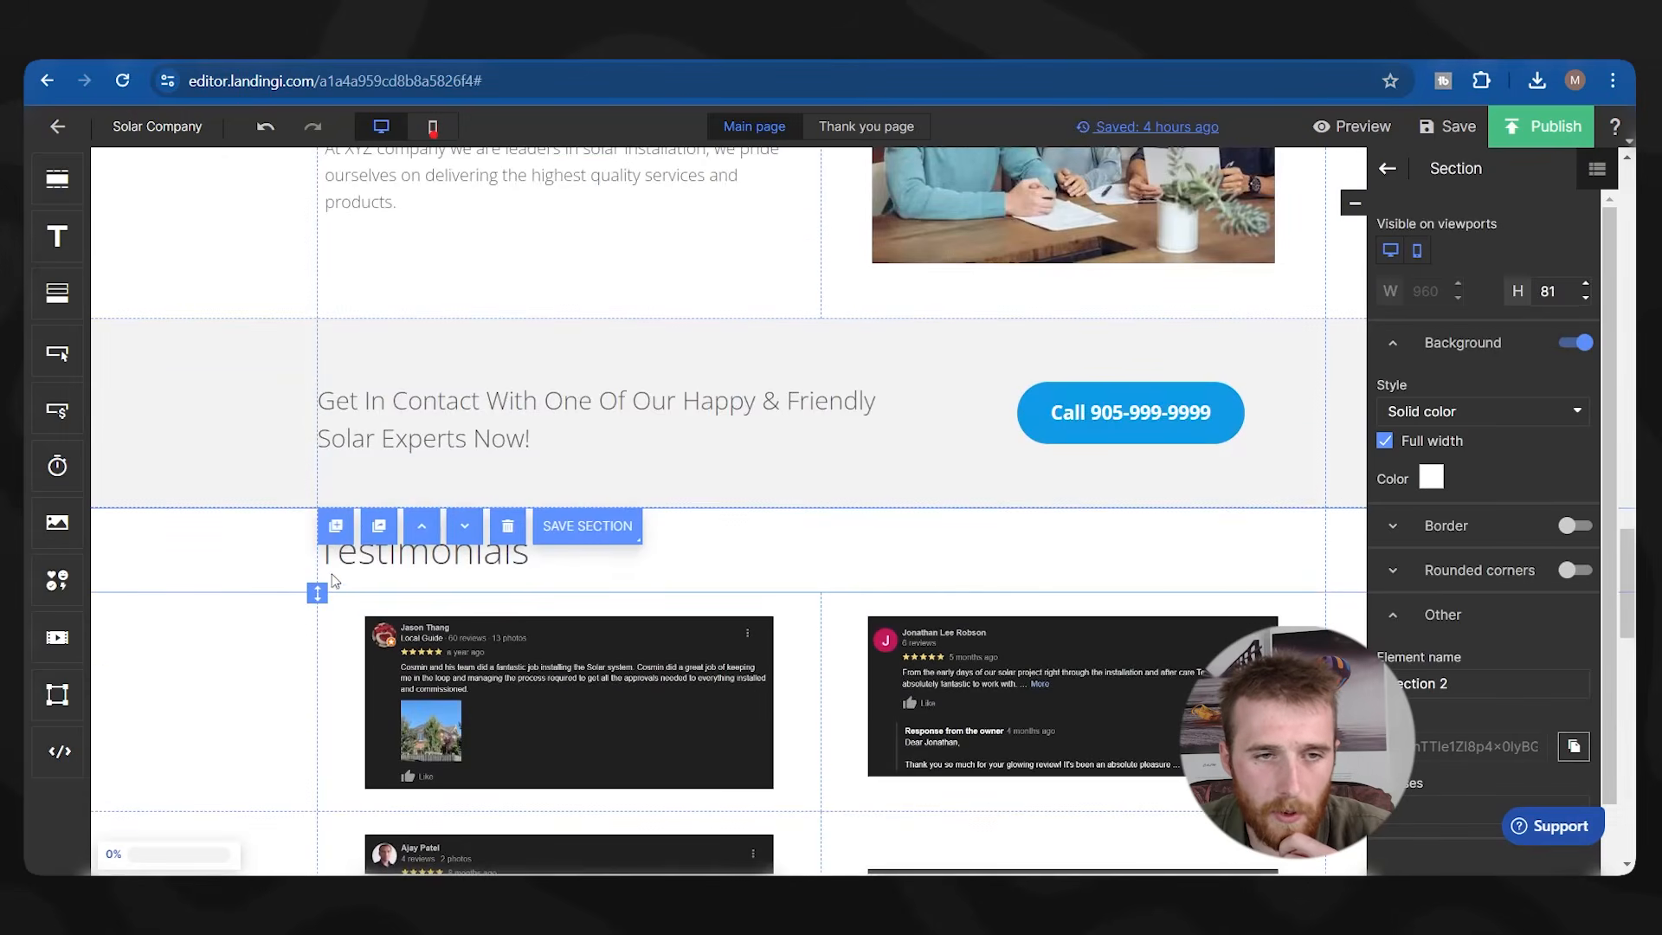
{"action": "left_click", "coordinate": [285, 428]}
{"action": "scroll", "coordinate": [277, 415], "scroll_direction": "up", "scroll_amount": 2}
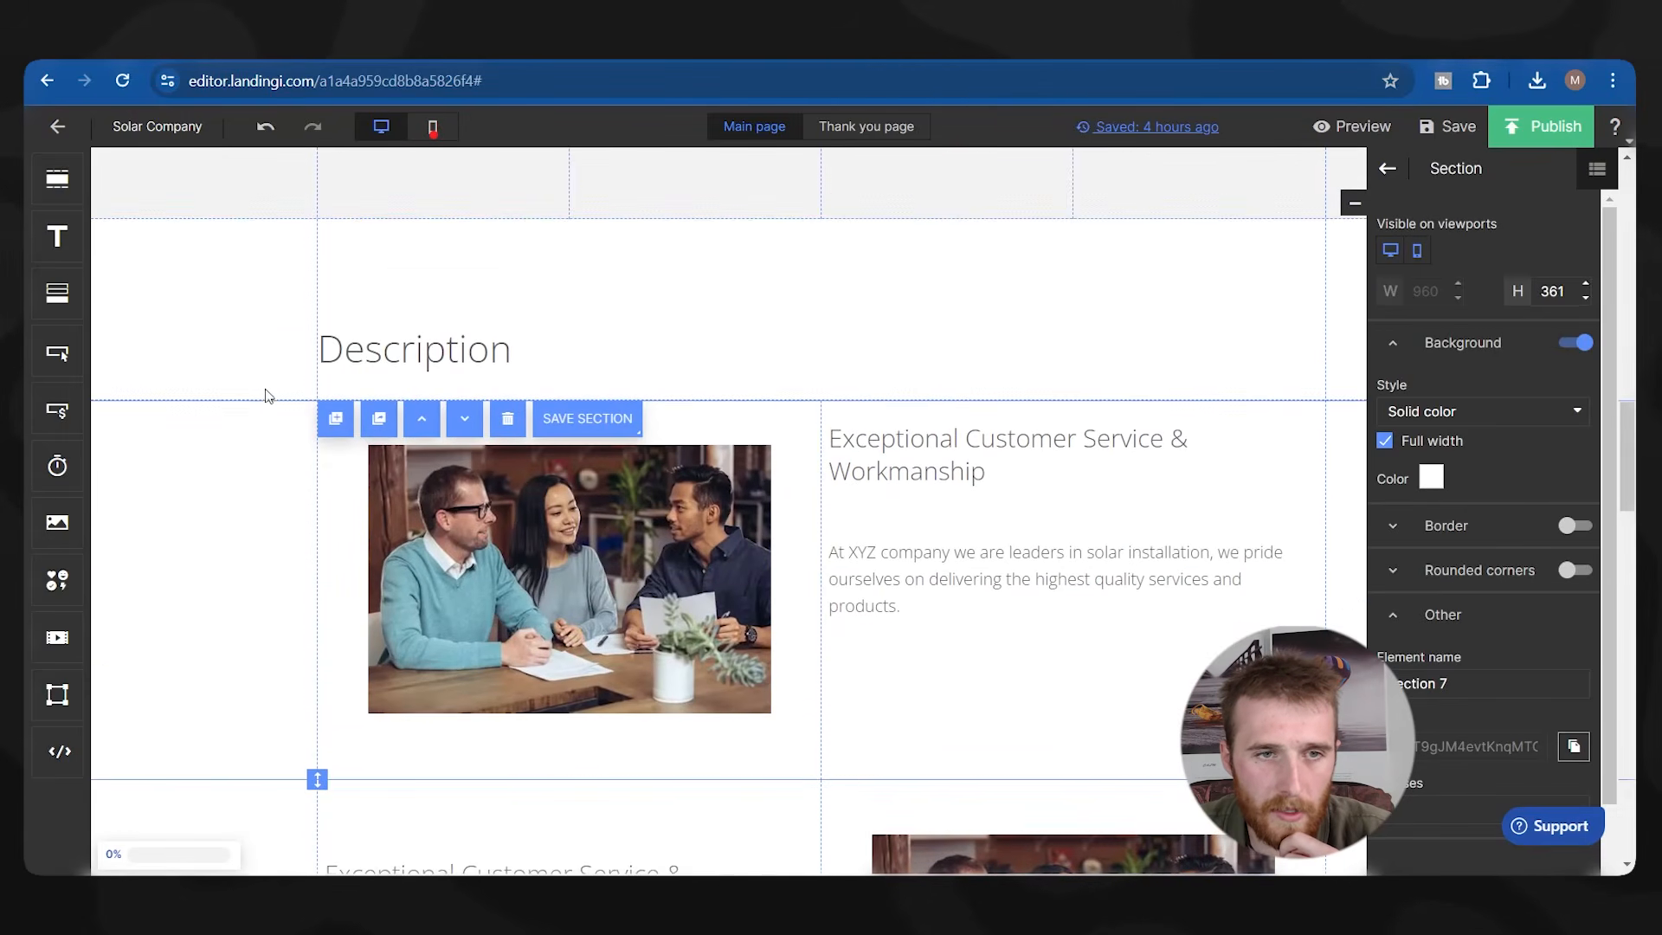
{"action": "left_click", "coordinate": [271, 369]}
{"action": "left_click", "coordinate": [474, 240]}
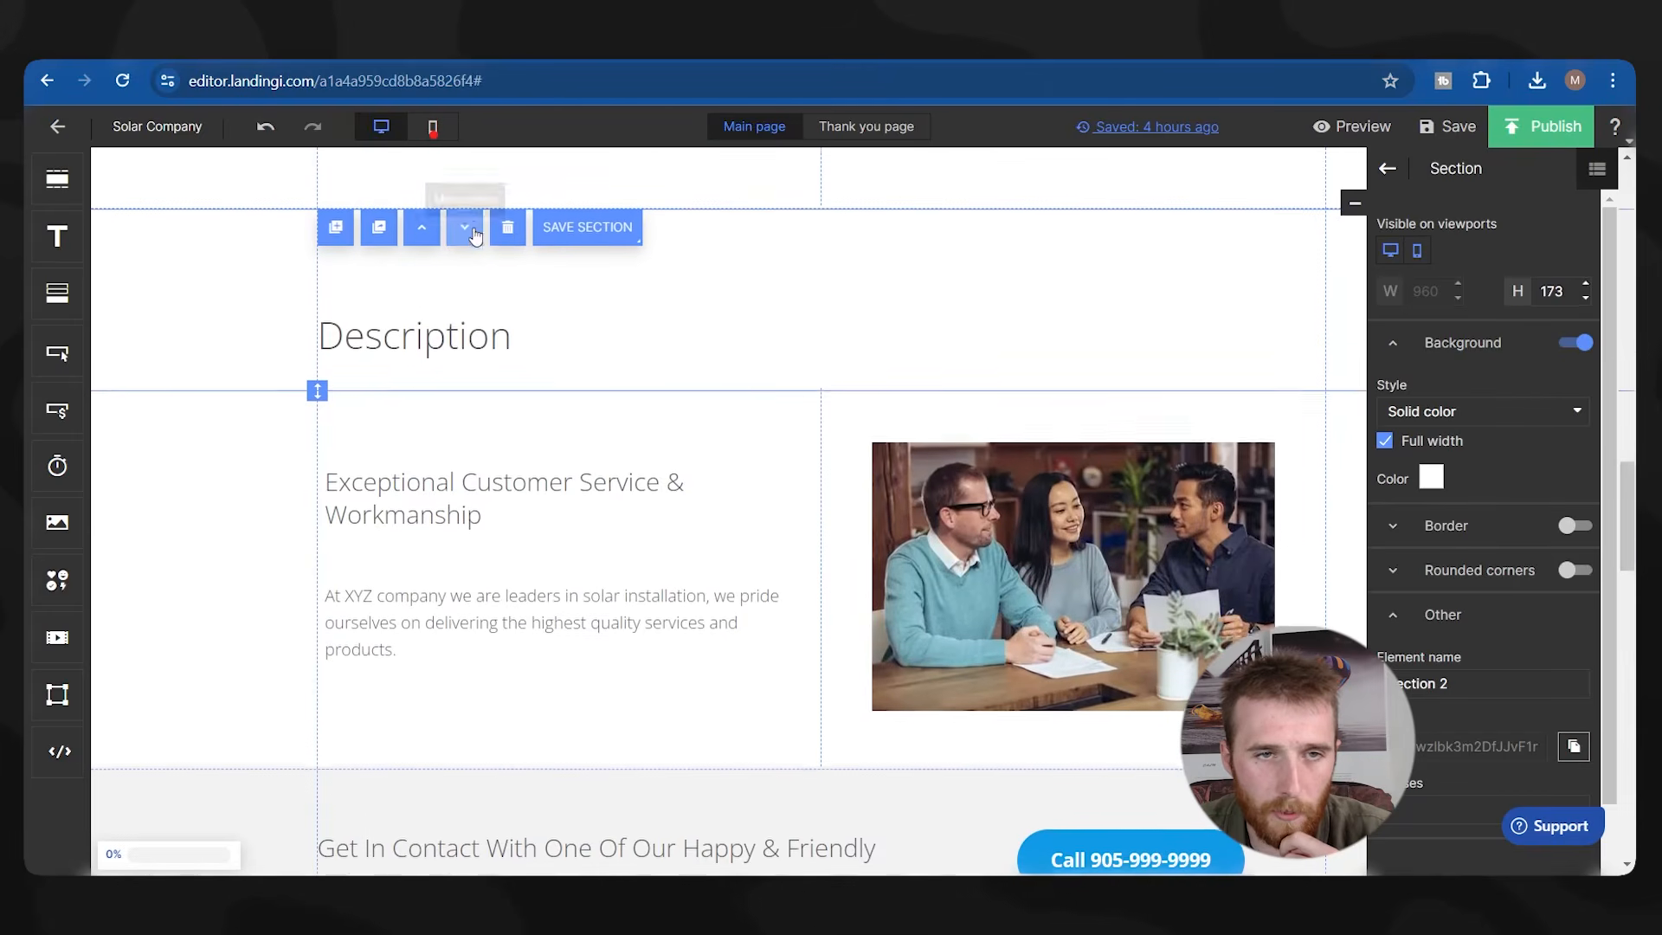
{"action": "left_click", "coordinate": [476, 235]}
{"action": "left_click", "coordinate": [471, 219]}
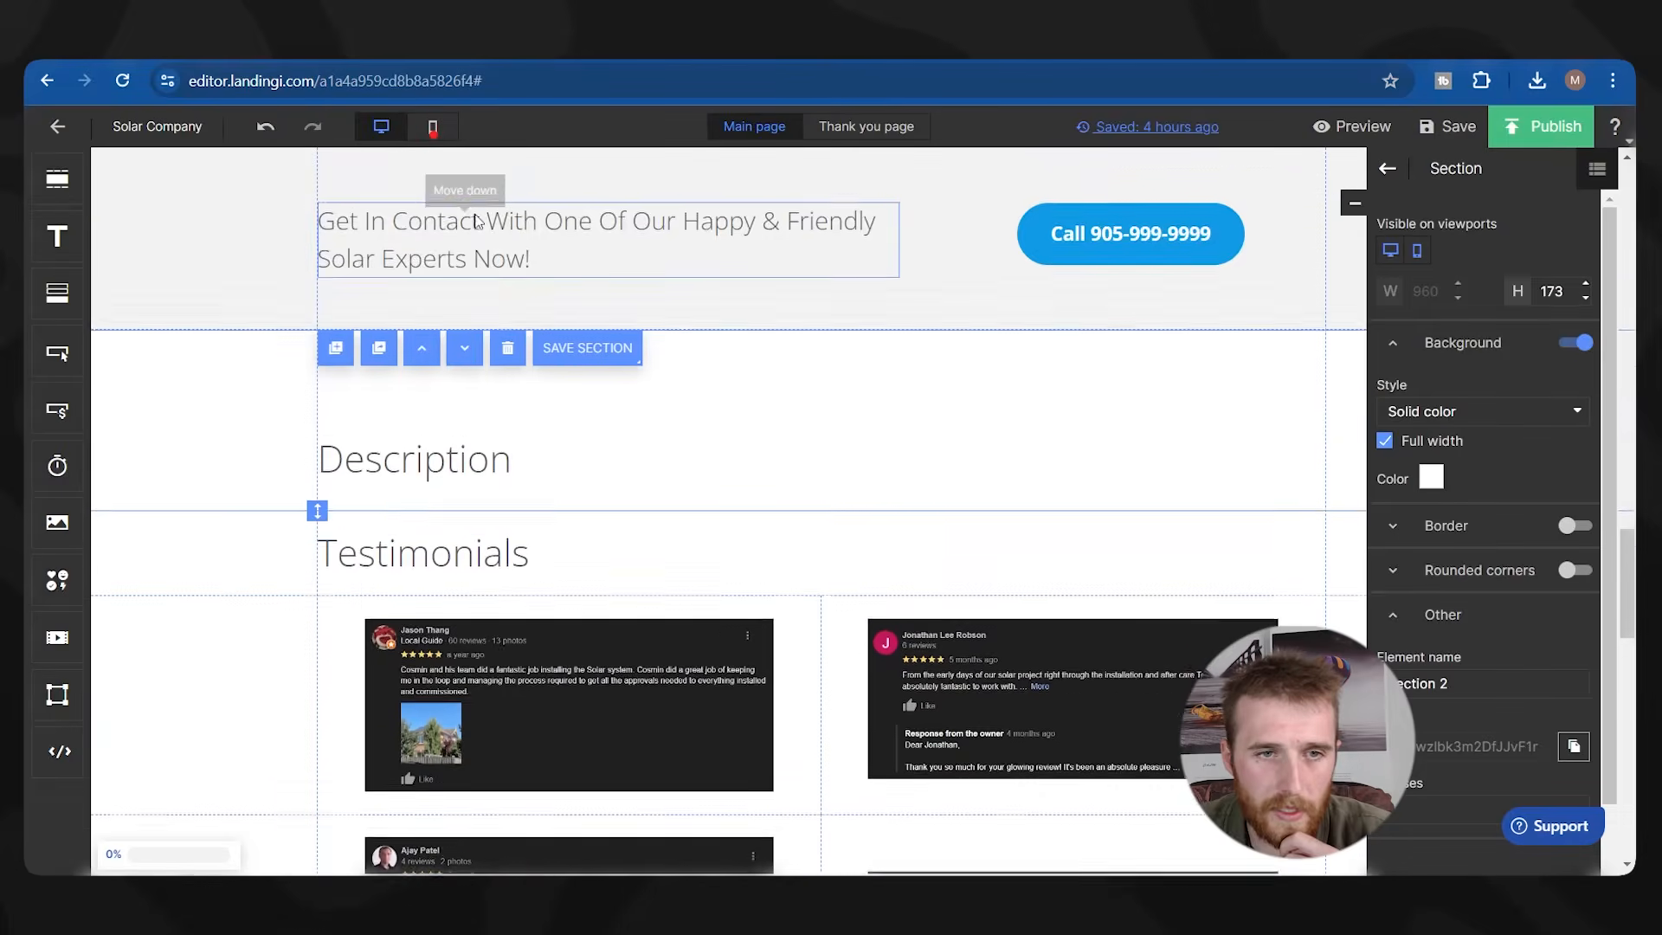
{"action": "left_click", "coordinate": [474, 221]}
{"action": "left_click", "coordinate": [474, 220]}
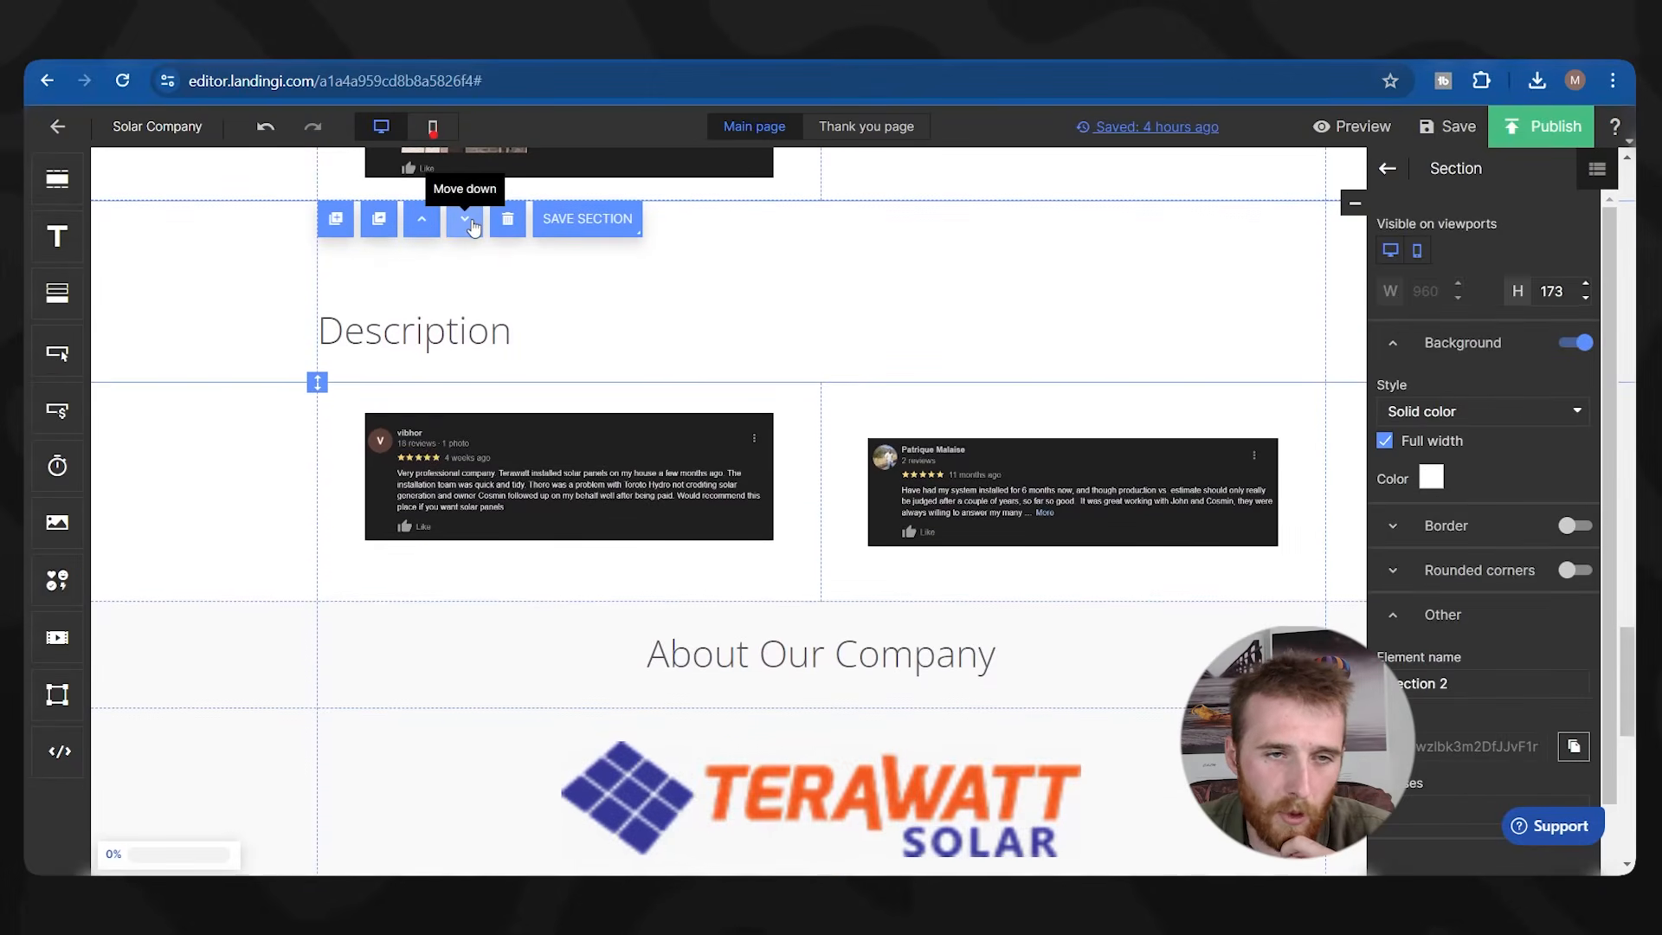
{"action": "left_click", "coordinate": [465, 220]}
Move both Exceptional Customer Service rows down below the Description heading.
{"action": "scroll", "coordinate": [544, 357], "scroll_direction": "up", "scroll_amount": 10}
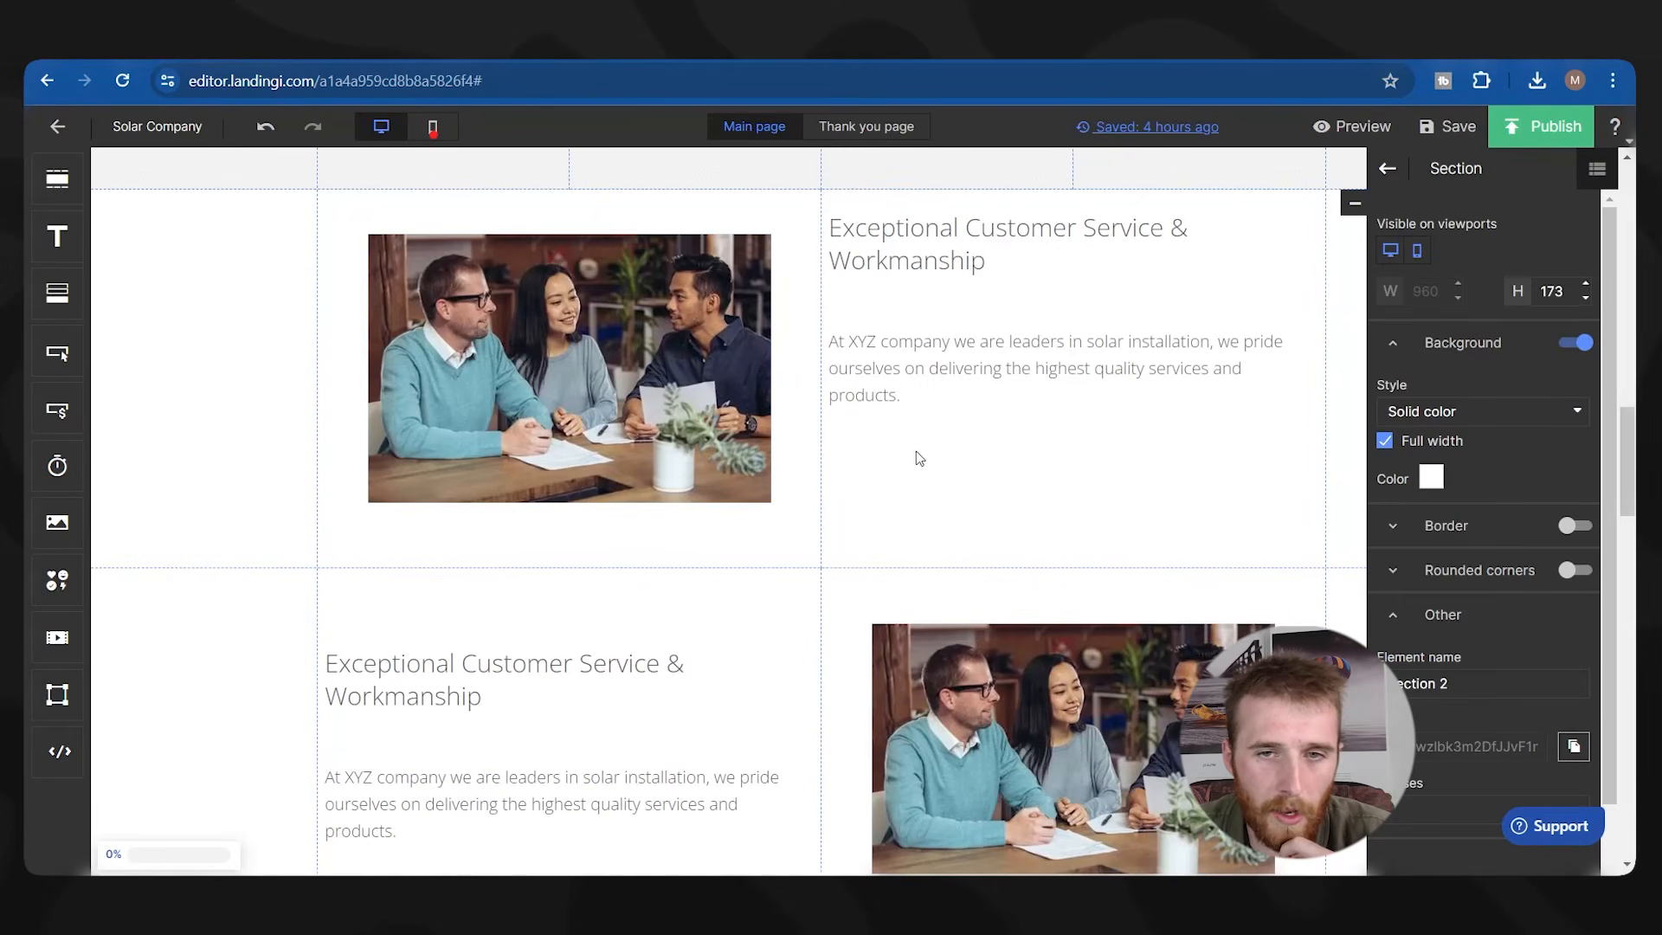
{"action": "left_click", "coordinate": [974, 453]}
{"action": "left_click", "coordinate": [464, 207]}
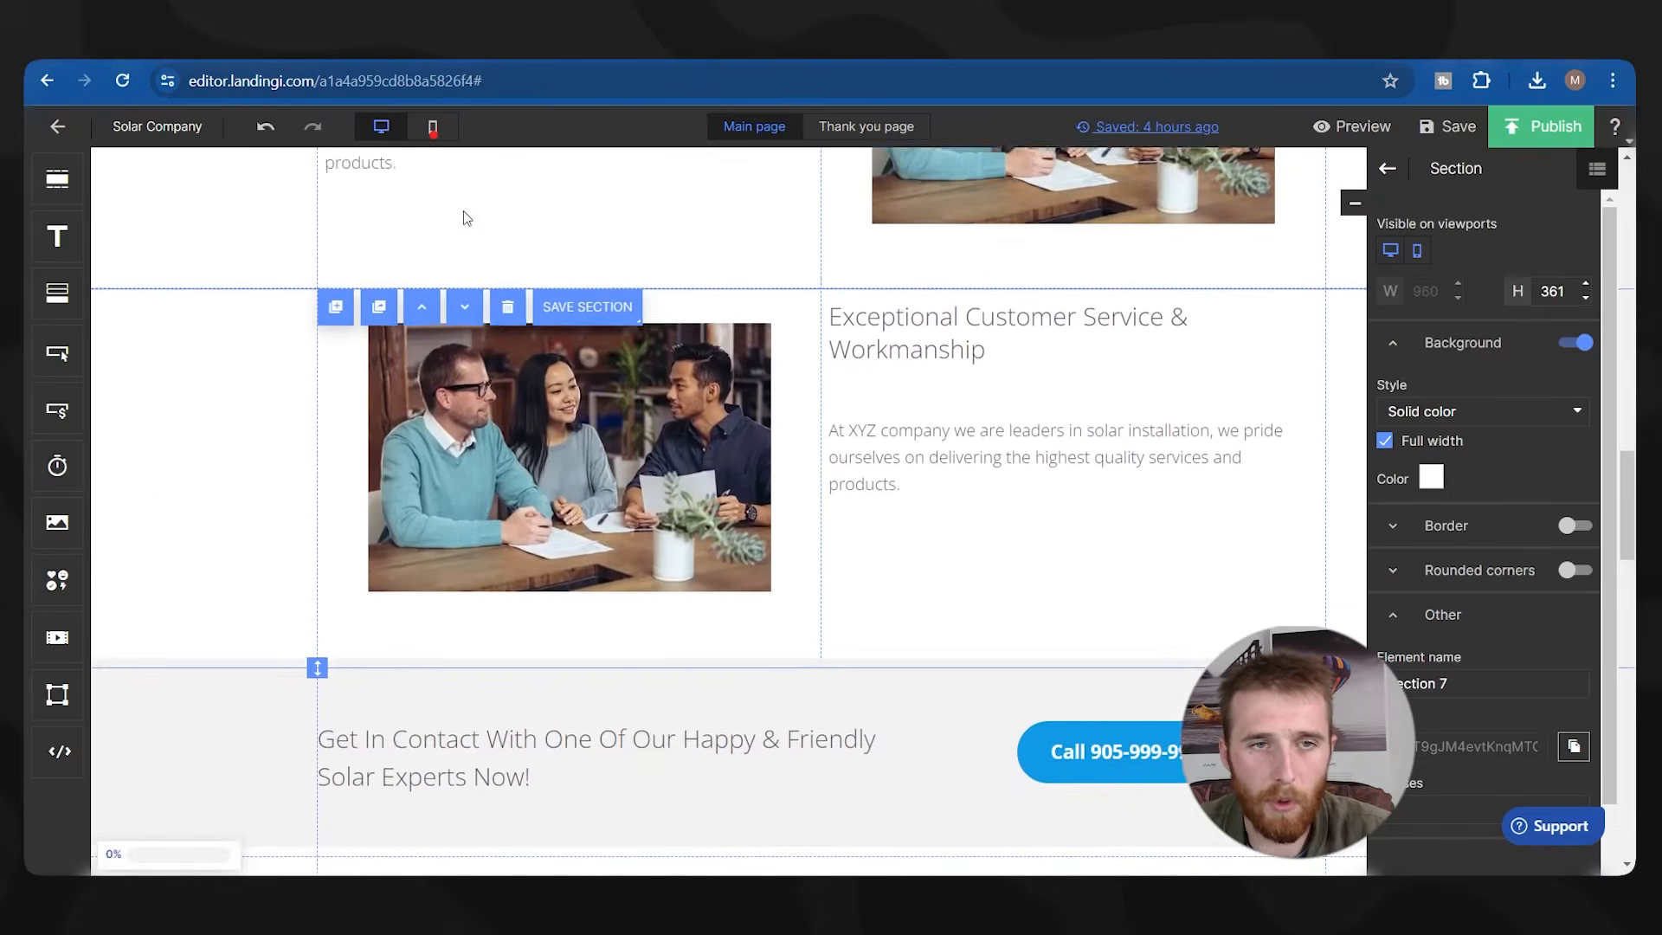
{"action": "left_click", "coordinate": [465, 219]}
{"action": "left_click", "coordinate": [465, 220]}
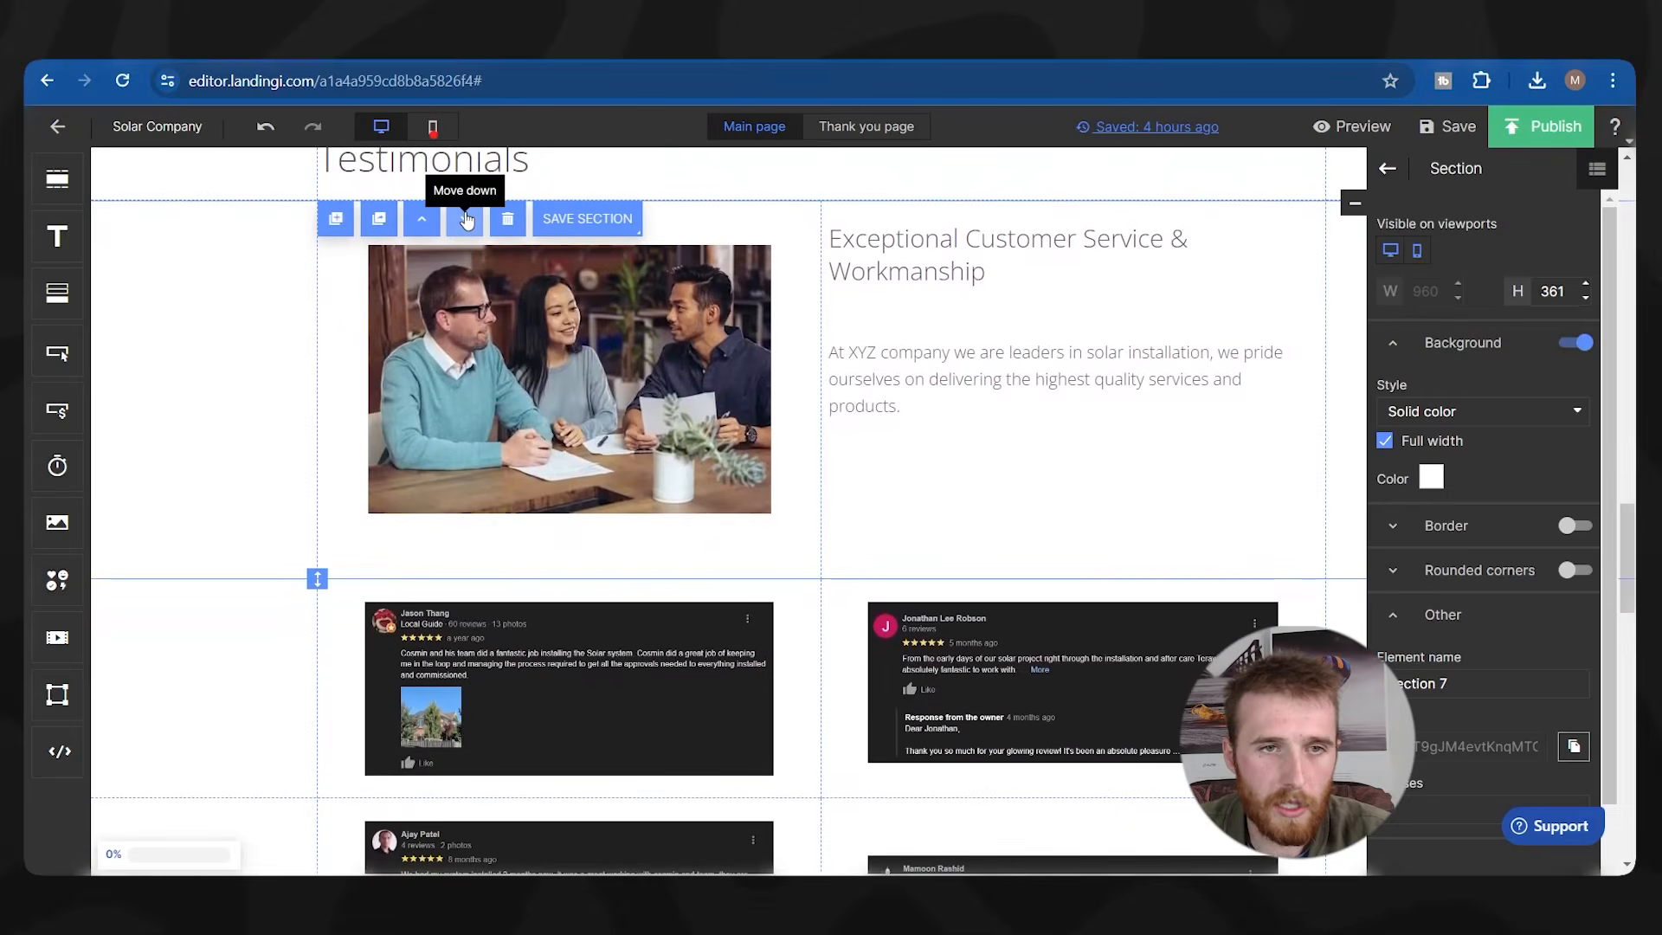
{"action": "left_click", "coordinate": [466, 221]}
{"action": "left_click", "coordinate": [465, 221]}
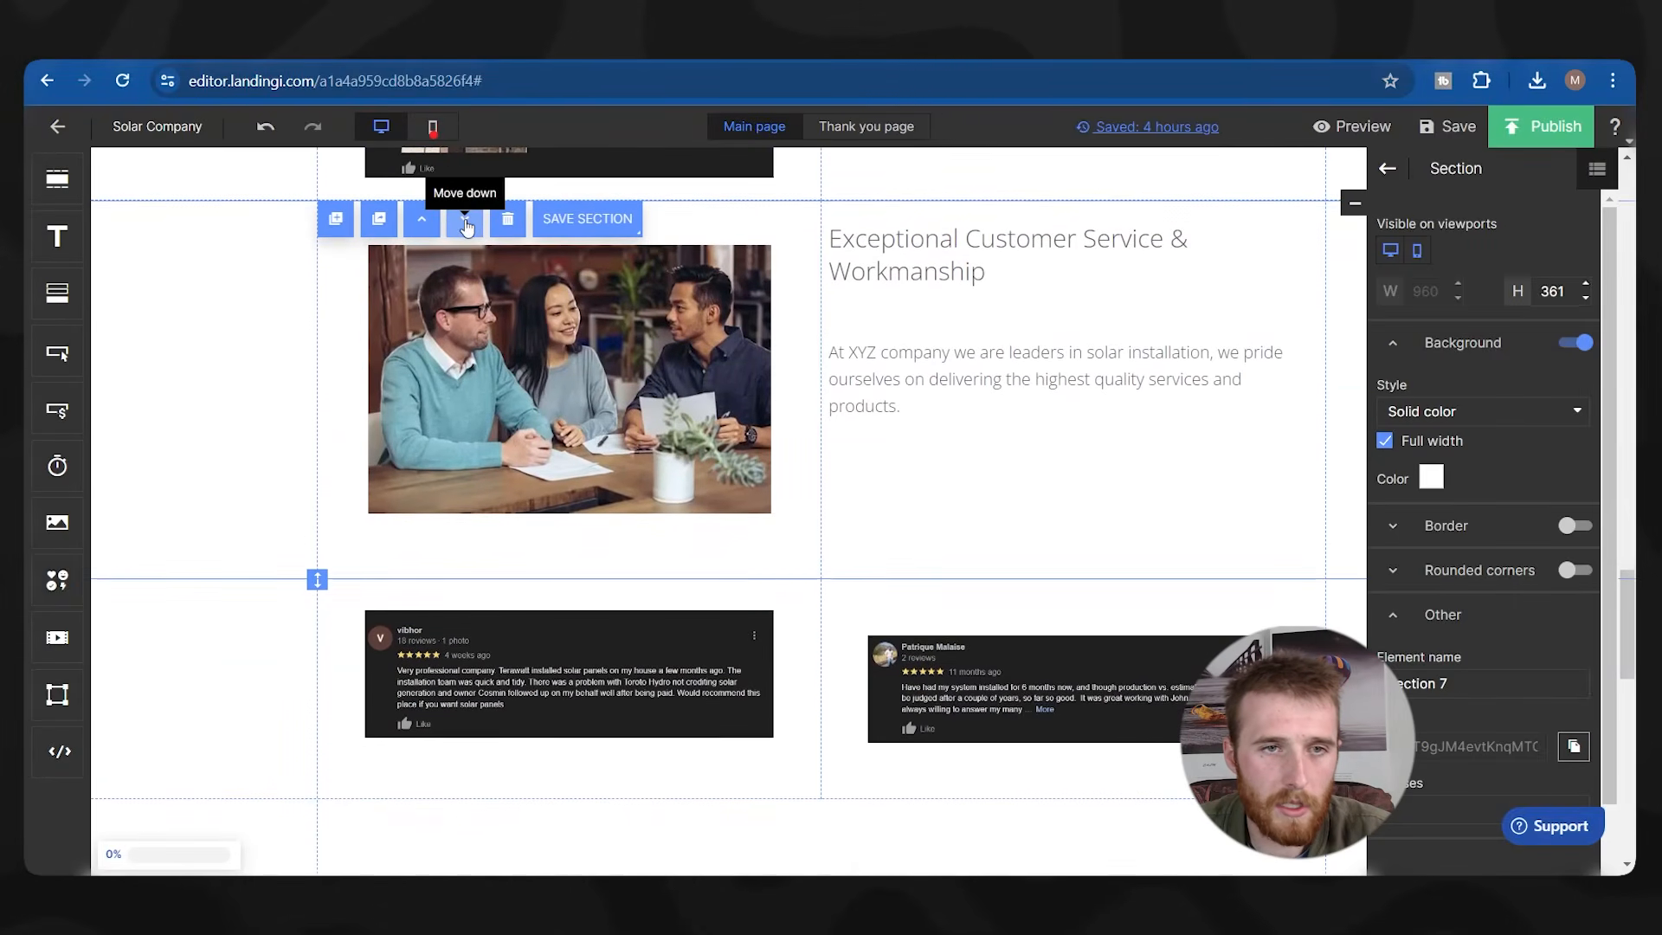
{"action": "left_click", "coordinate": [465, 221]}
{"action": "left_click", "coordinate": [466, 222]}
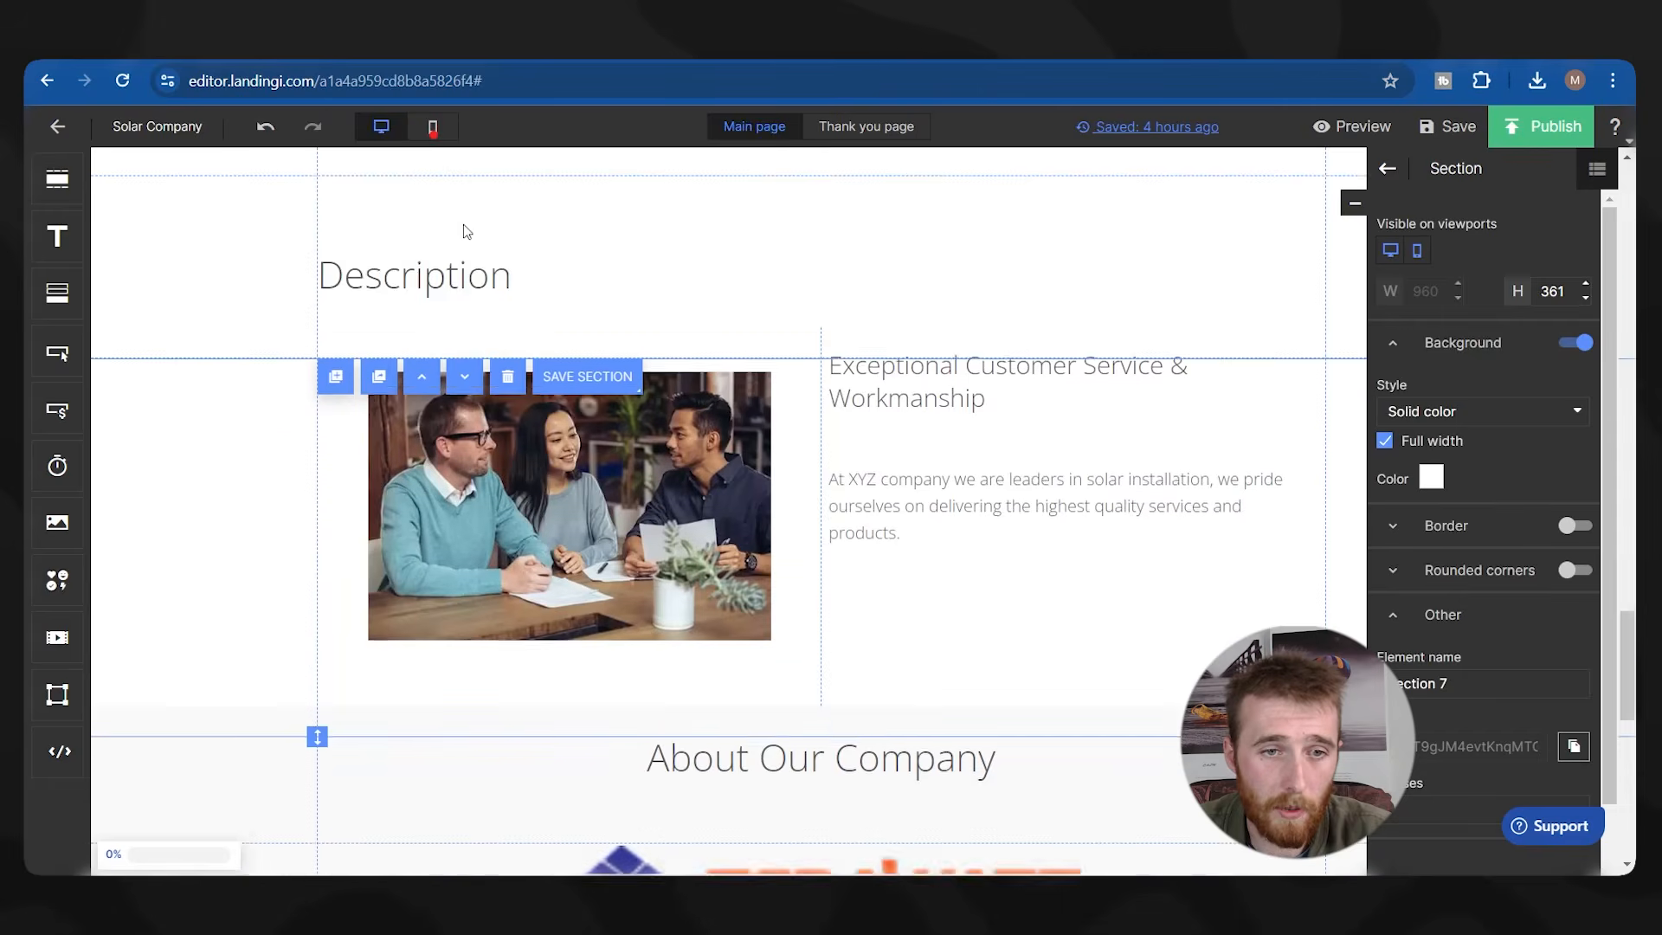
{"action": "scroll", "coordinate": [515, 294], "scroll_direction": "up", "scroll_amount": 10}
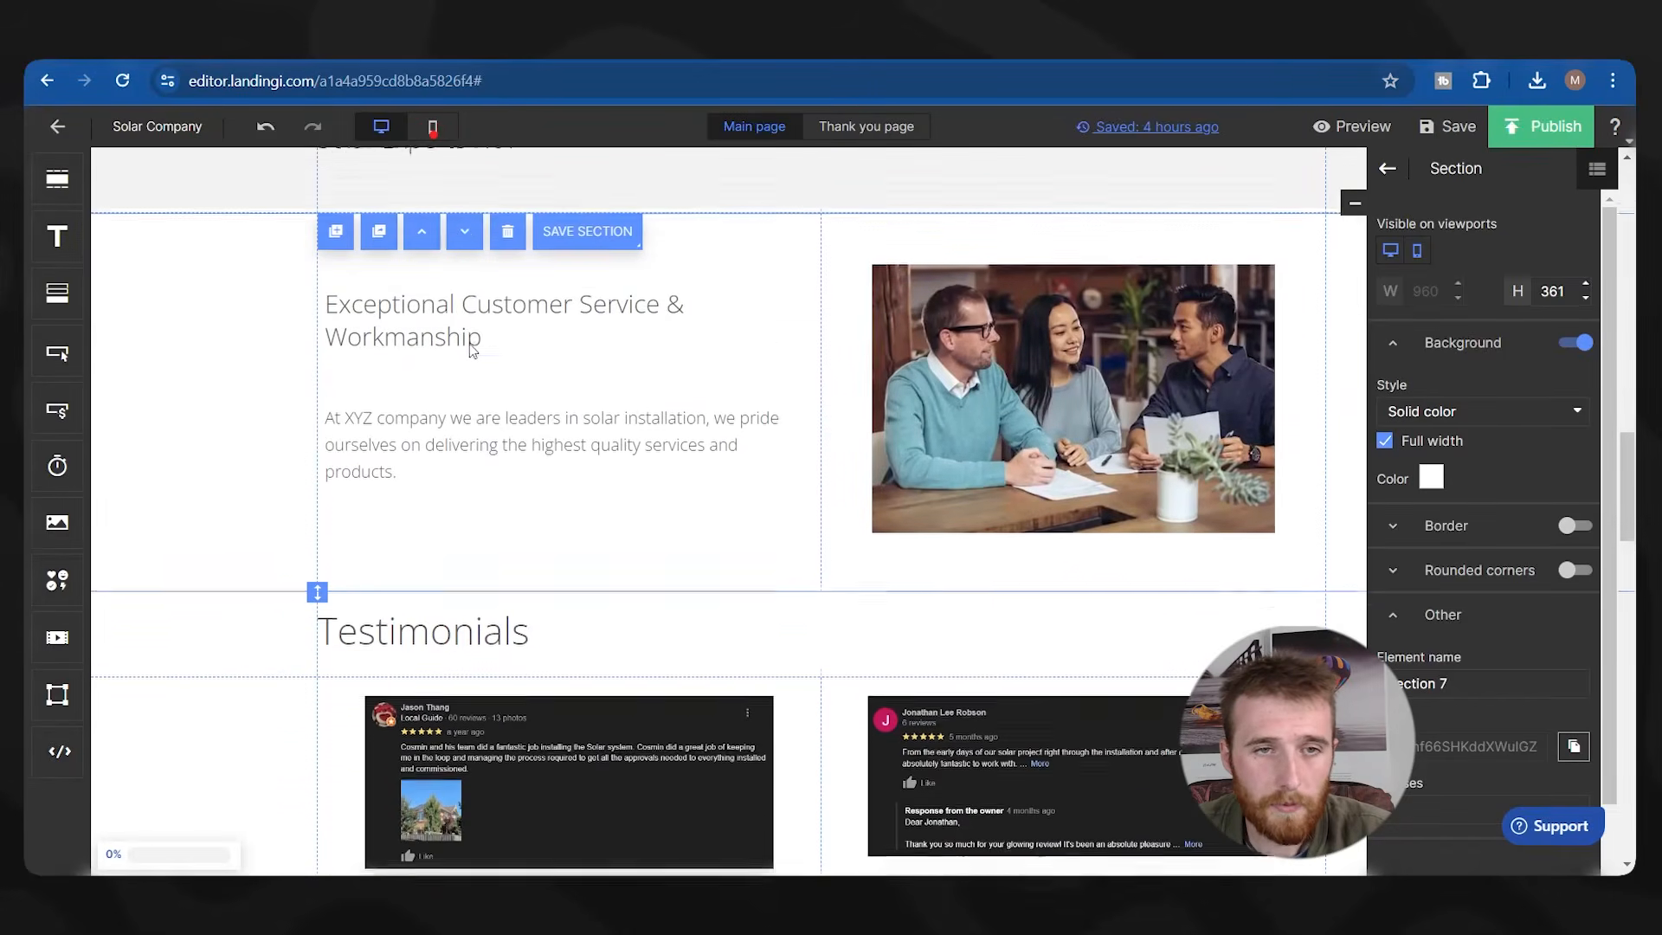
{"action": "left_click", "coordinate": [465, 223]}
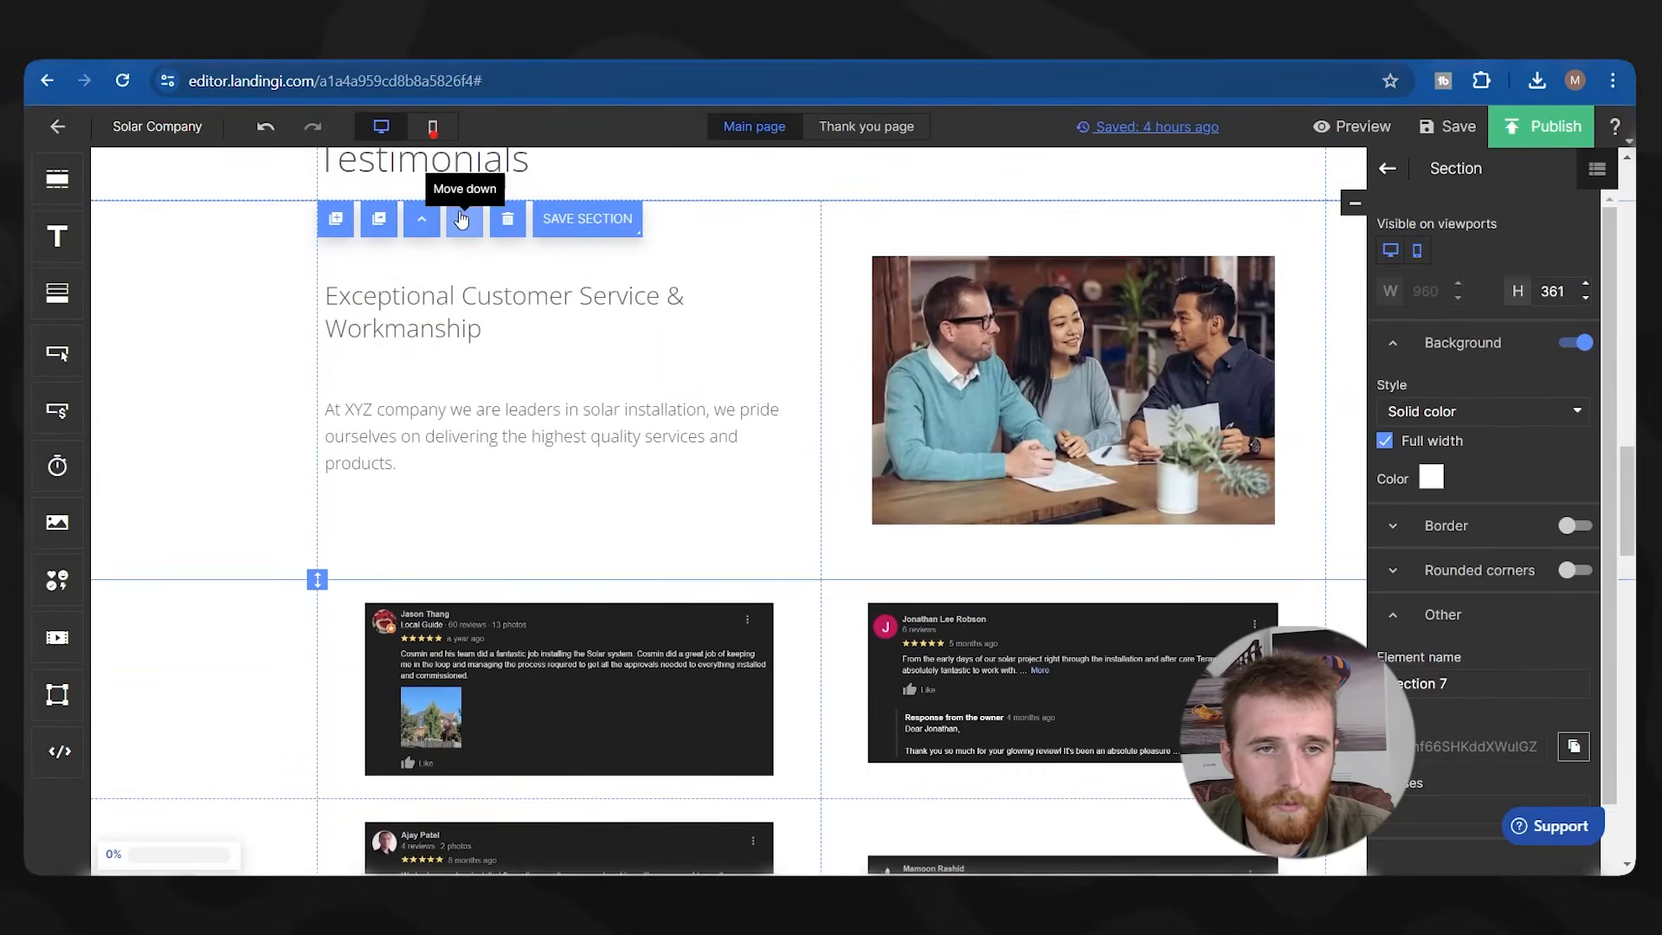
{"action": "left_click", "coordinate": [465, 222]}
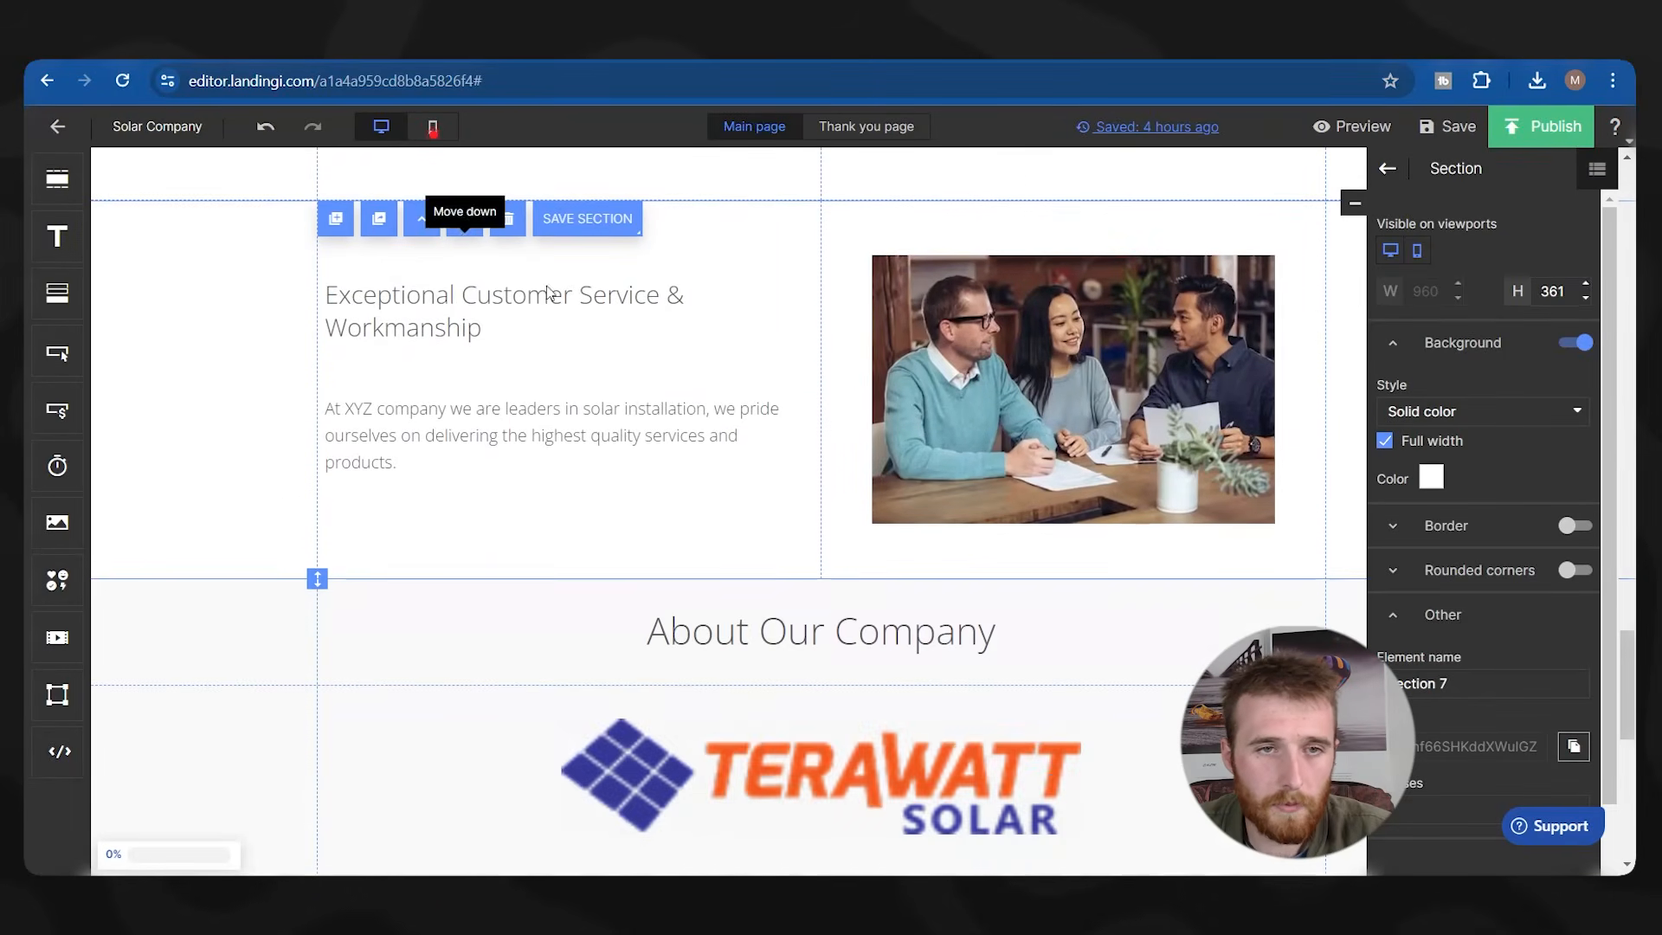
Raise the Description heading and trim its section to a height of 81.
{"action": "scroll", "coordinate": [955, 433], "scroll_direction": "up", "scroll_amount": 4}
{"action": "scroll", "coordinate": [952, 424], "scroll_direction": "down", "scroll_amount": 10}
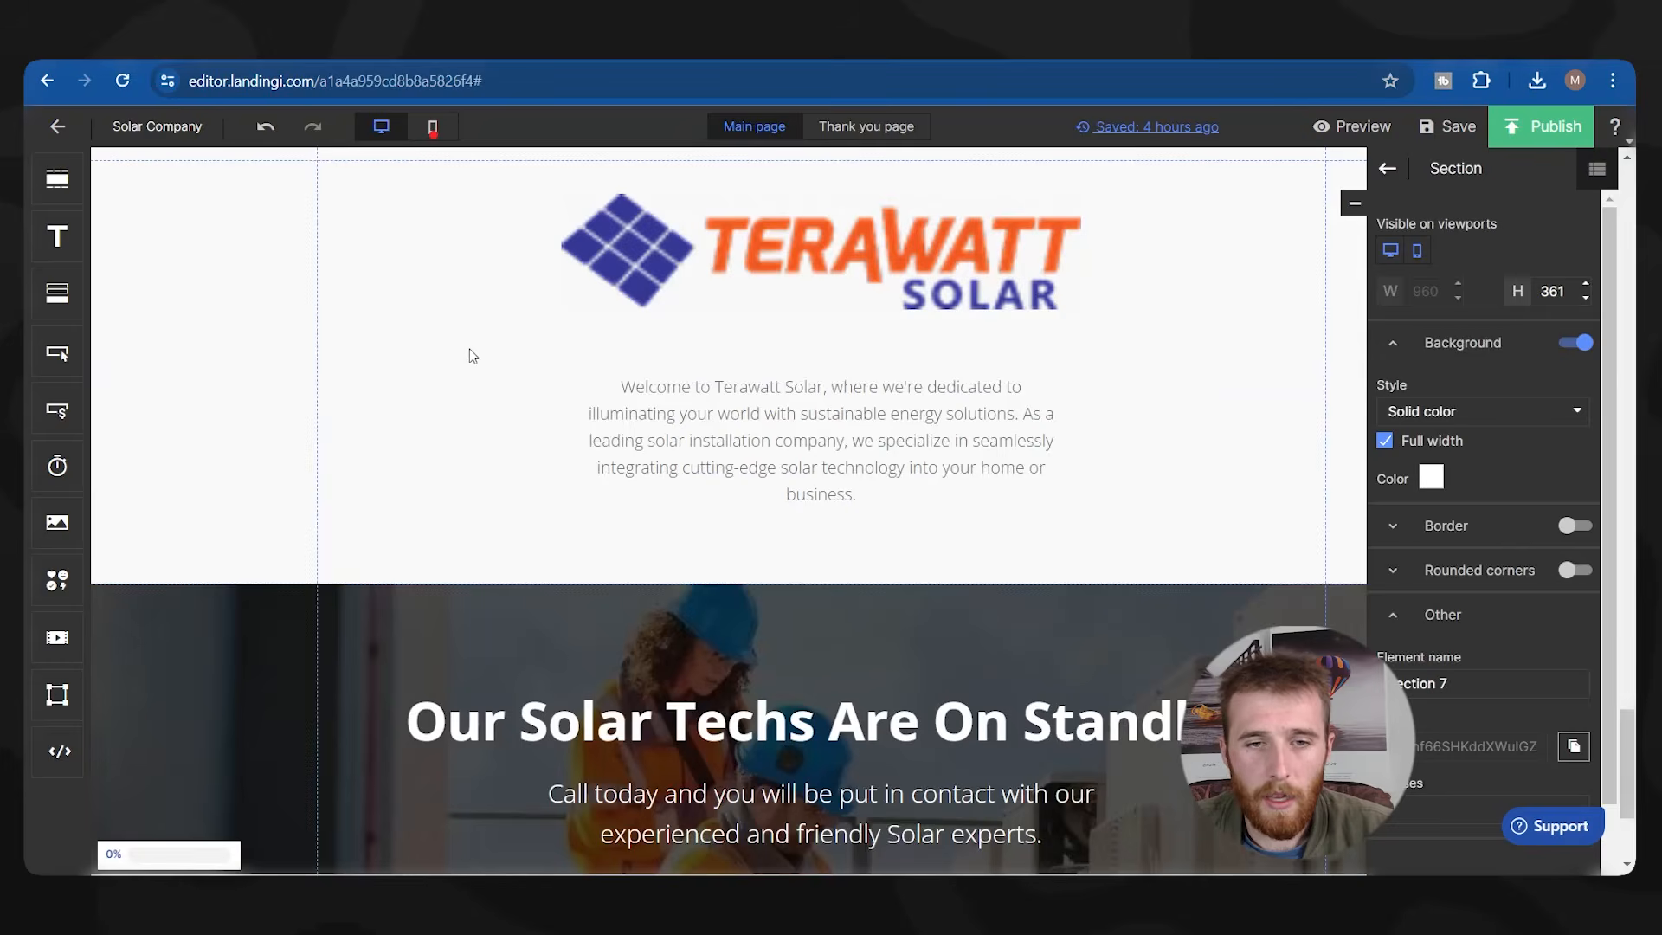
{"action": "scroll", "coordinate": [493, 363], "scroll_direction": "up", "scroll_amount": 16}
{"action": "scroll", "coordinate": [493, 370], "scroll_direction": "down", "scroll_amount": 4}
{"action": "left_click", "coordinate": [313, 591]}
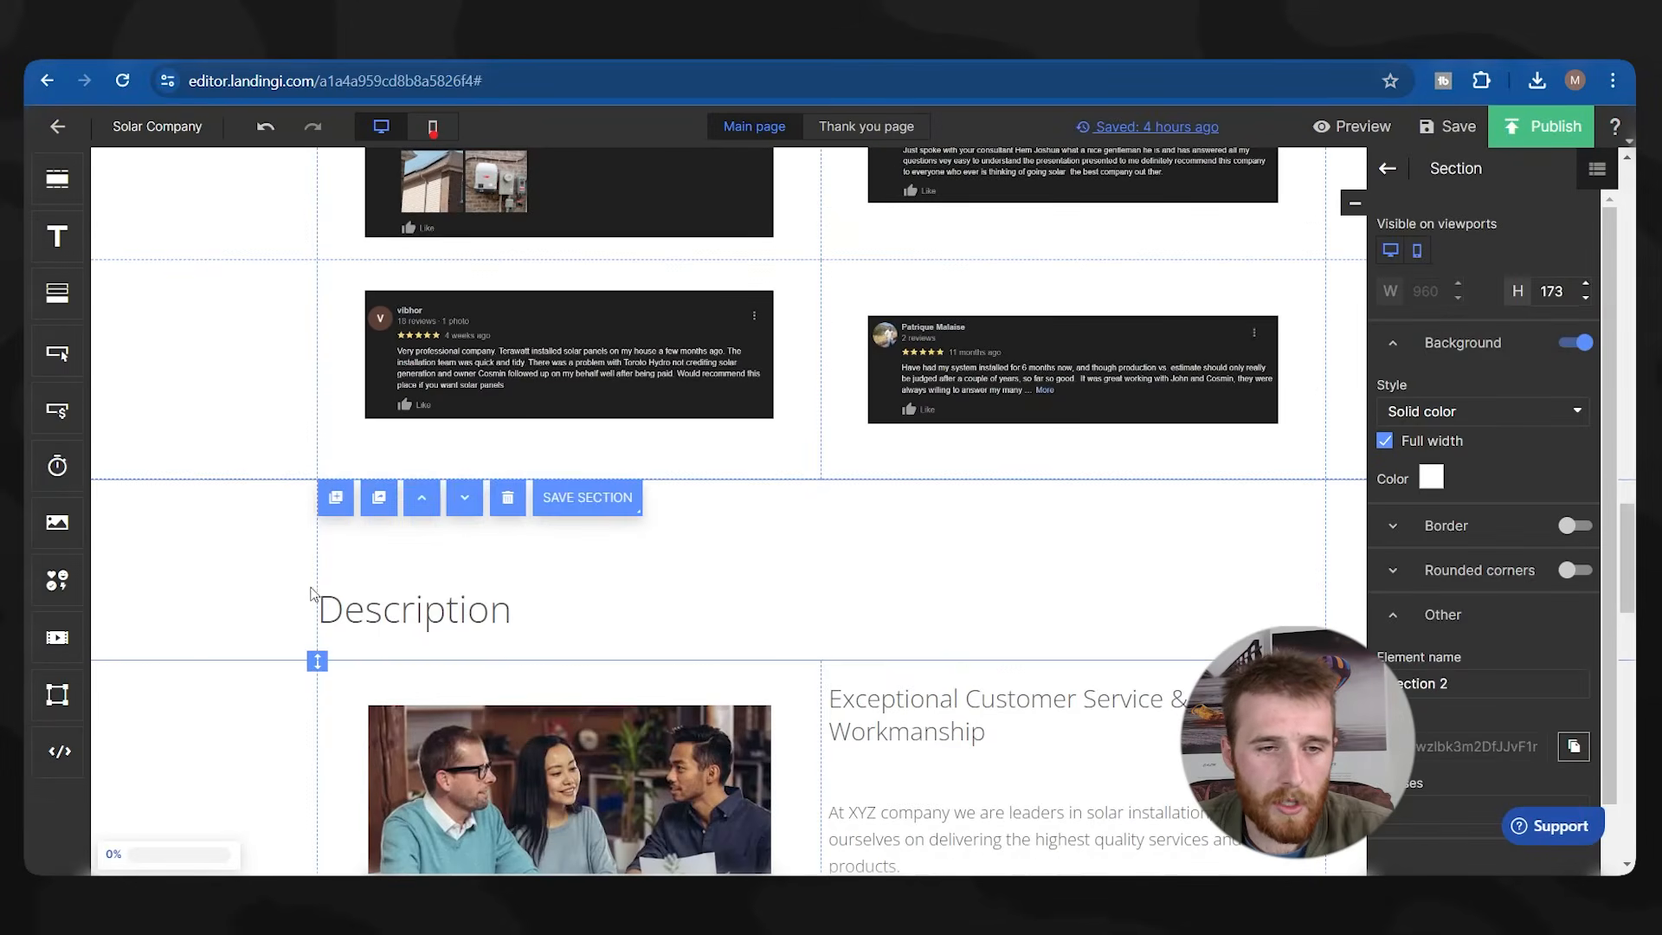
{"action": "left_click_drag", "start_coordinate": [332, 617], "coordinate": [332, 536]}
{"action": "left_click", "coordinate": [314, 658]}
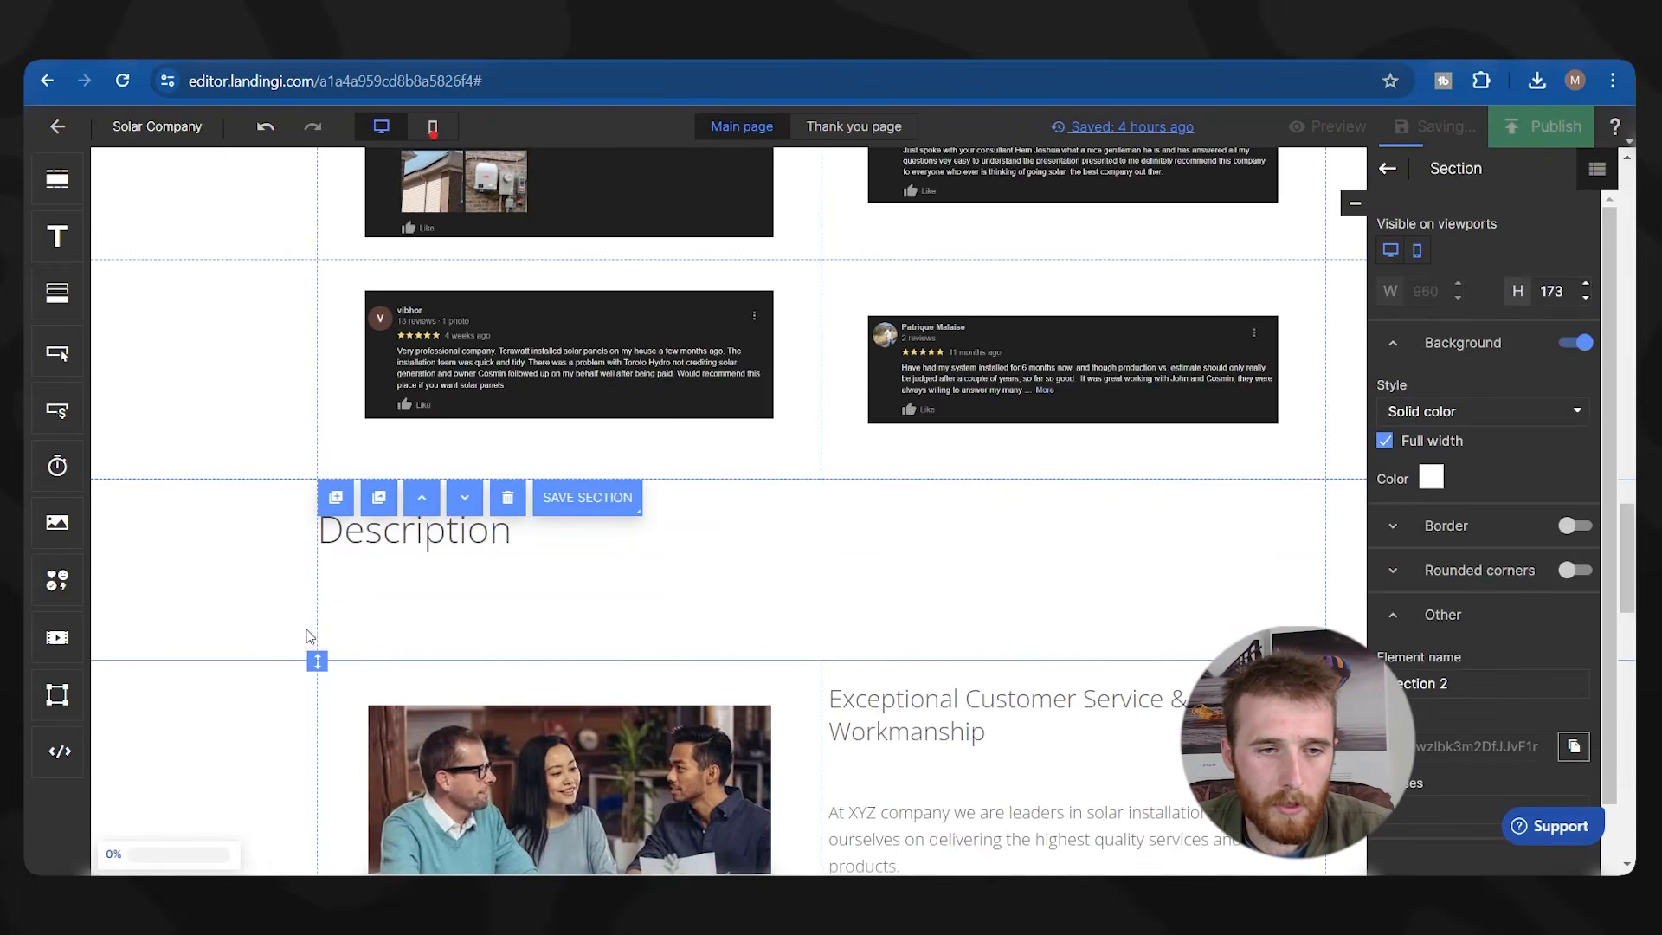
{"action": "left_click_drag", "start_coordinate": [314, 657], "coordinate": [316, 578]}
{"action": "scroll", "coordinate": [759, 601], "scroll_direction": "down", "scroll_amount": 8}
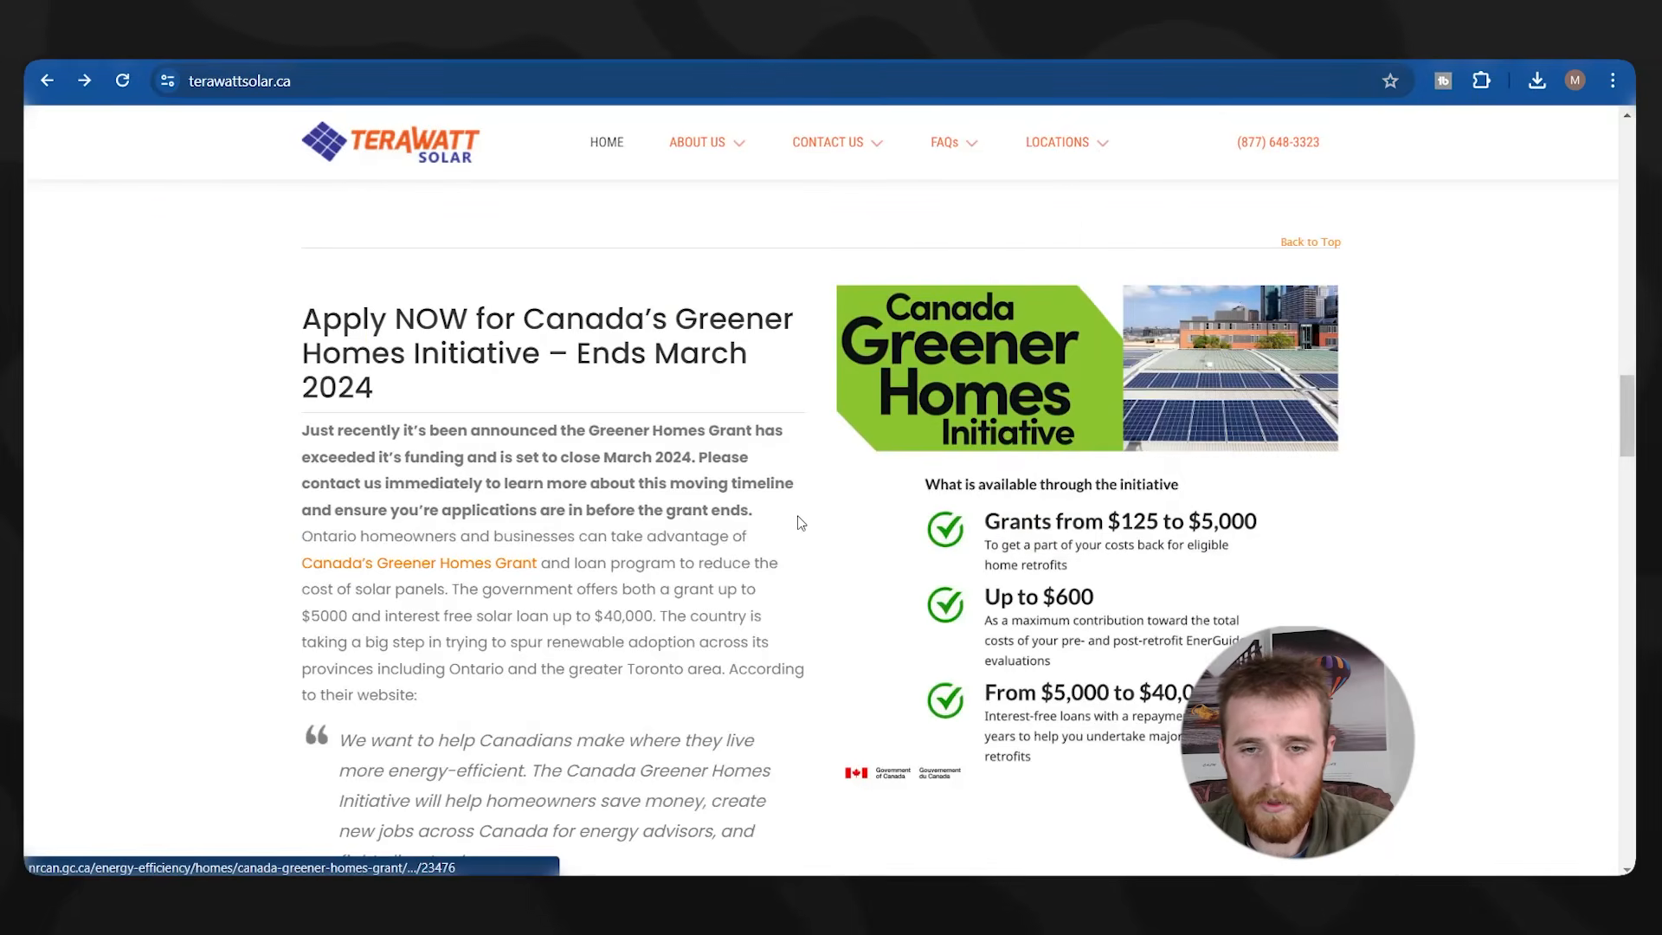
Copy the URL of the 2023 Toronto & Ontario Canada Solar Incentives video on terawattsolar.ca.
{"action": "scroll", "coordinate": [842, 514], "scroll_direction": "down", "scroll_amount": 10}
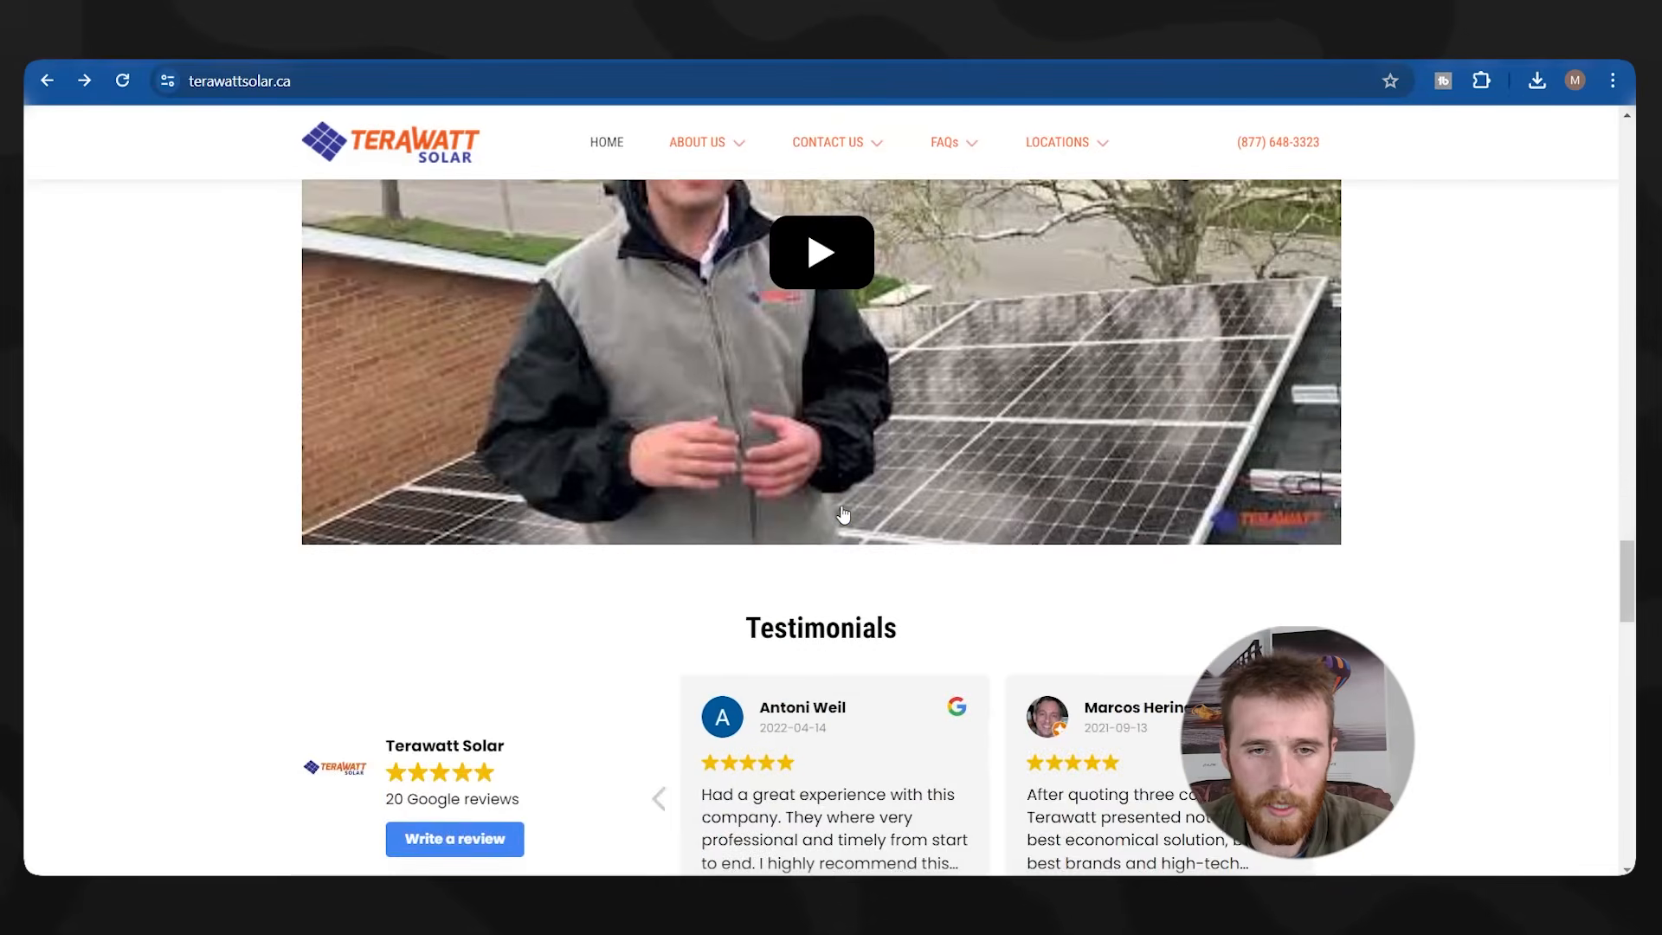
{"action": "scroll", "coordinate": [843, 514], "scroll_direction": "down", "scroll_amount": 20}
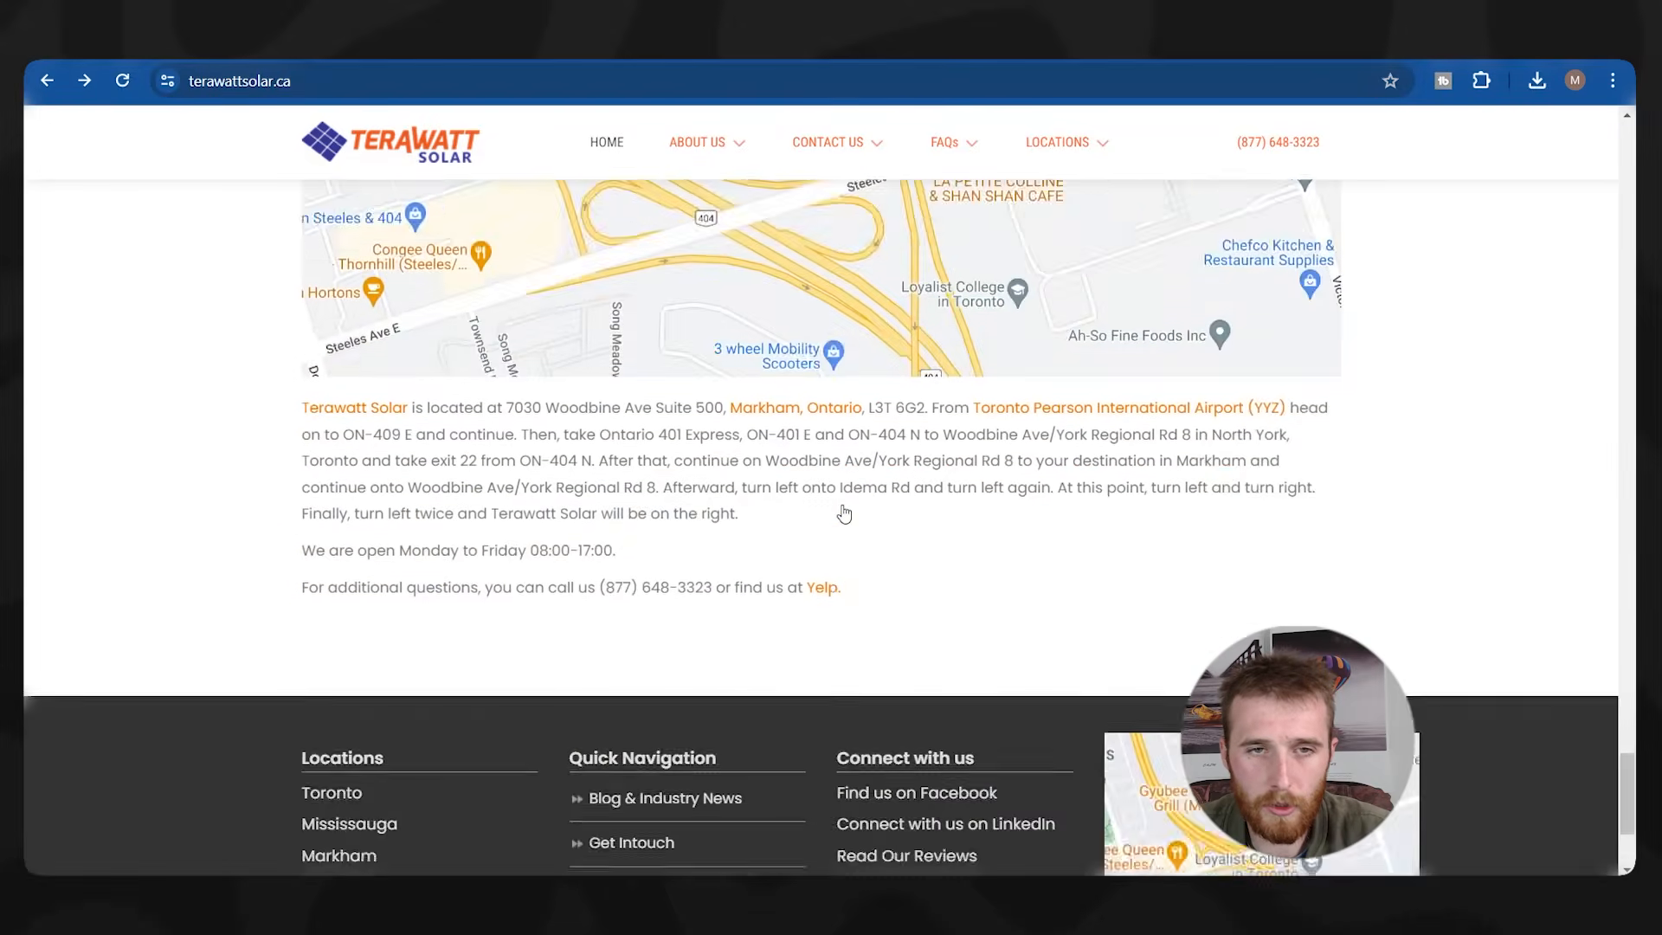
{"action": "scroll", "coordinate": [845, 512], "scroll_direction": "up", "scroll_amount": 20}
{"action": "right_click", "coordinate": [887, 485]}
{"action": "left_click", "coordinate": [660, 485]}
{"action": "left_click", "coordinate": [661, 485]}
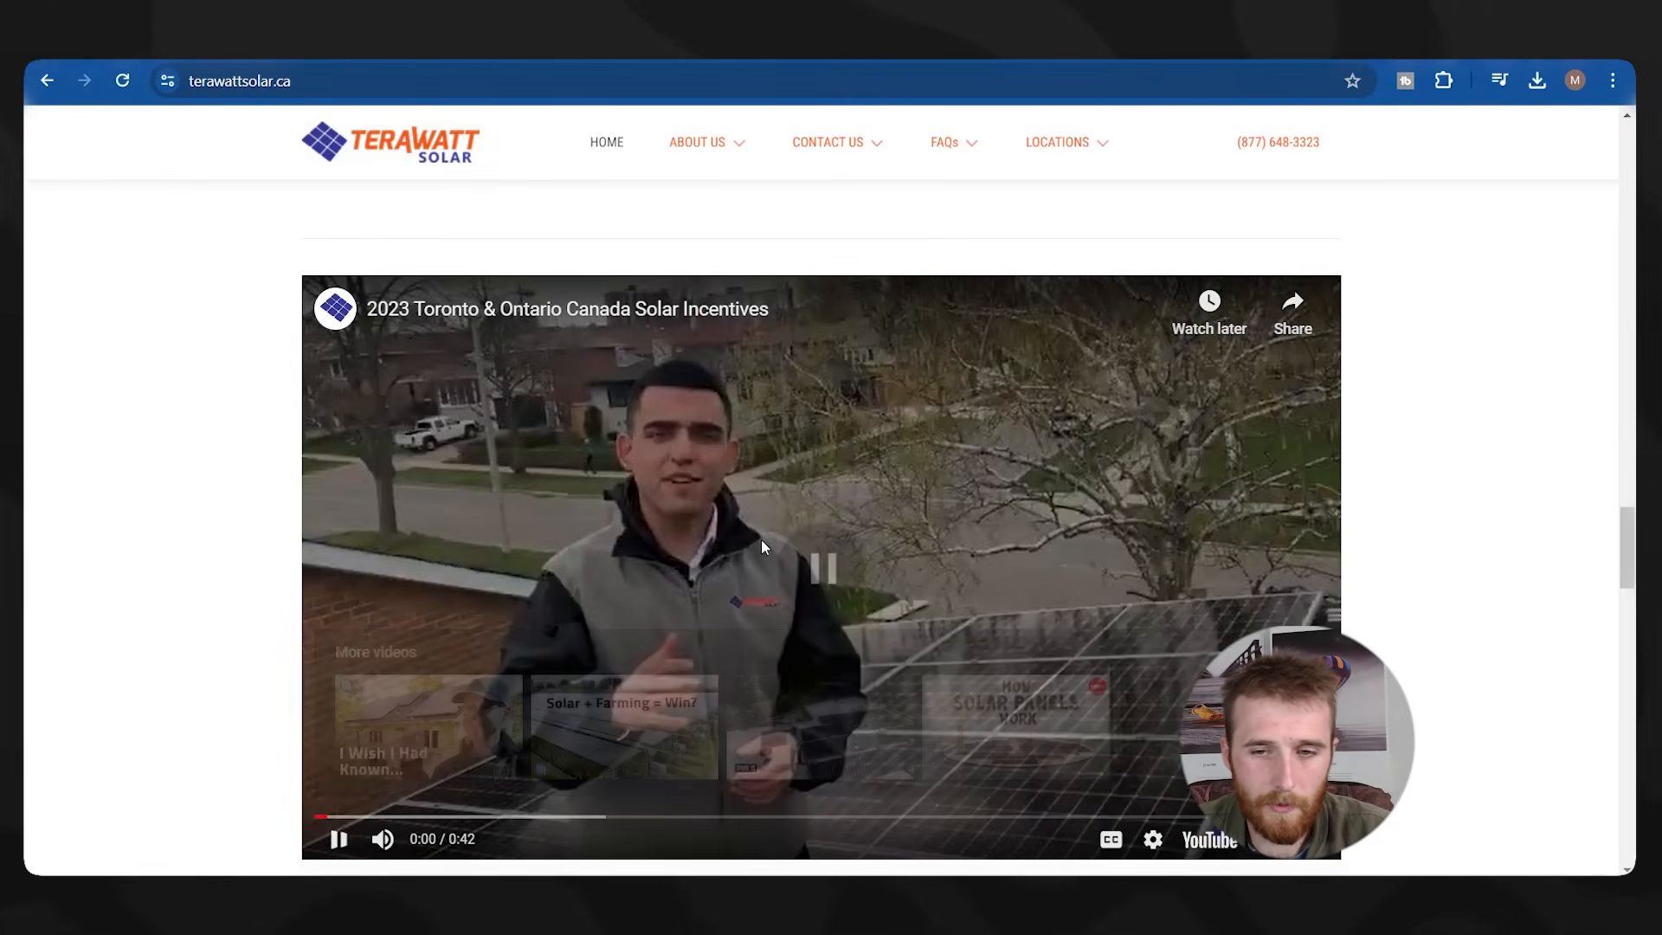
{"action": "right_click", "coordinate": [773, 538]}
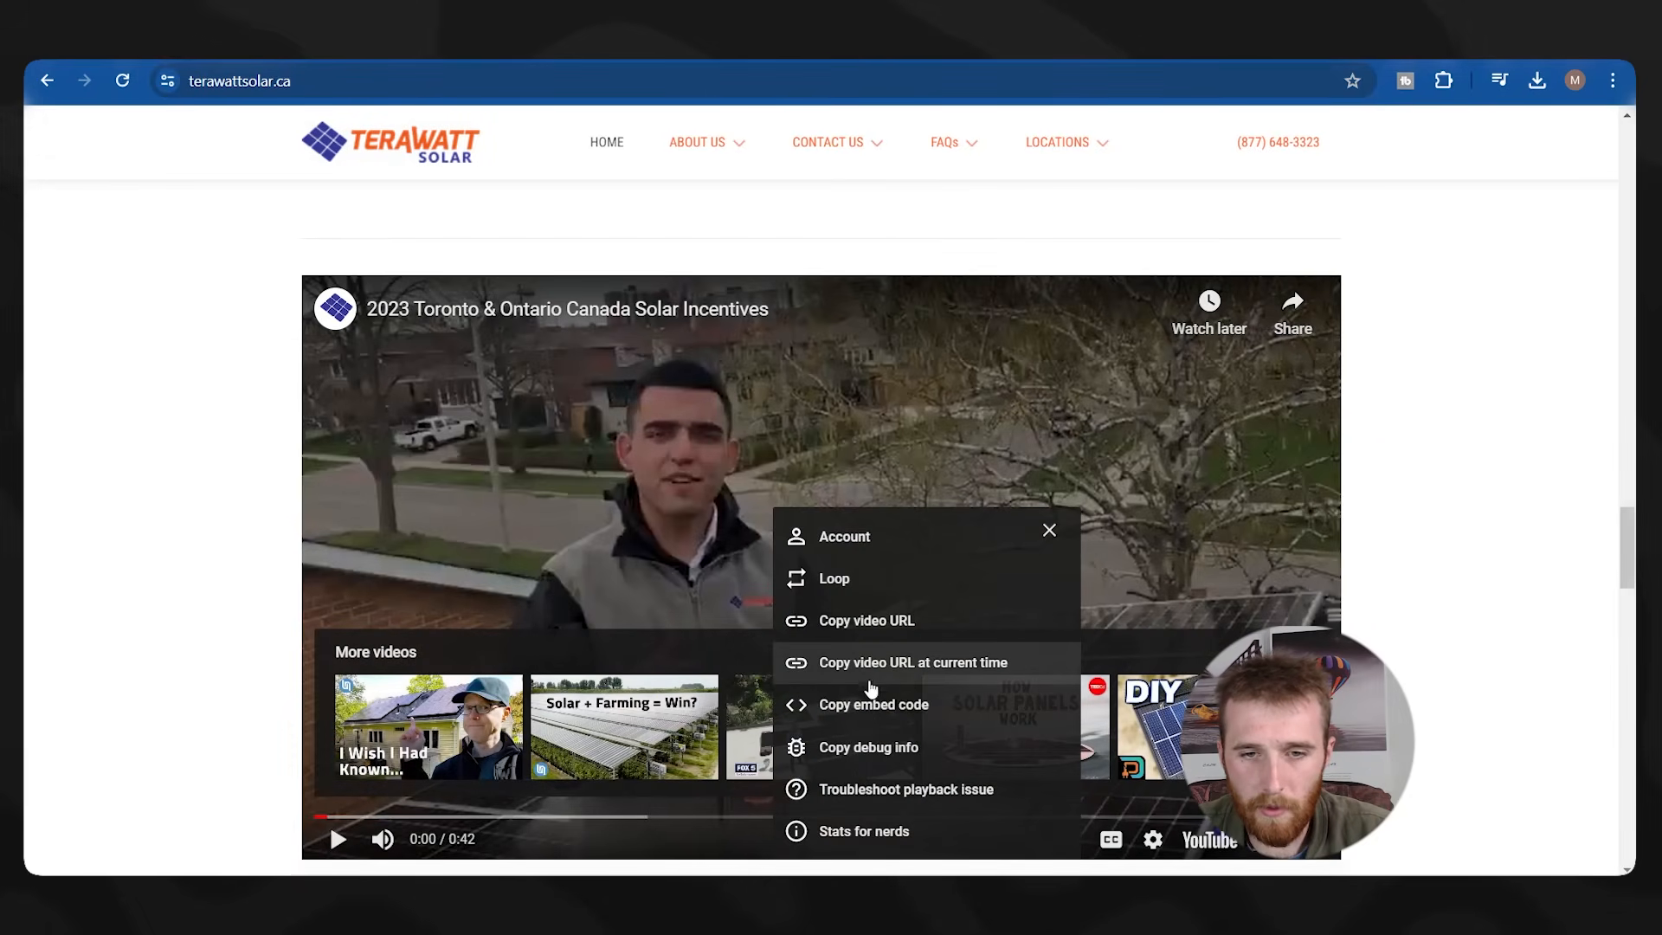
{"action": "left_click", "coordinate": [995, 623]}
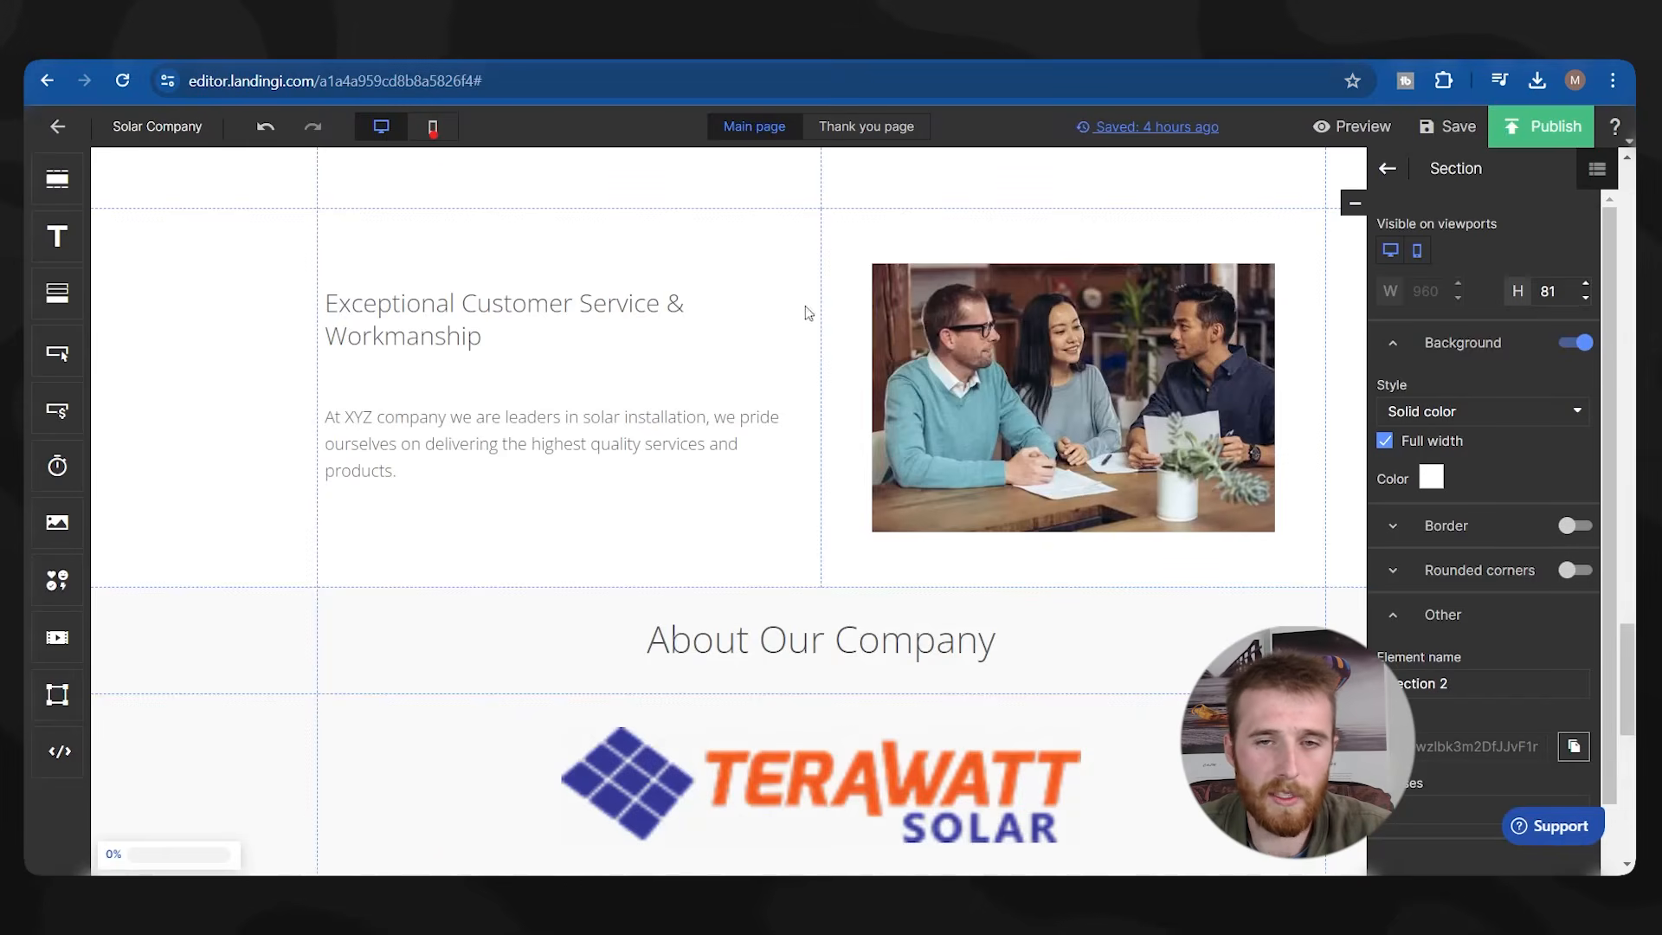
Replace the customer-service photo with a 422×237 Video element in the same spot.
{"action": "left_click", "coordinate": [969, 403]}
{"action": "mouse_move", "coordinate": [48, 415]}
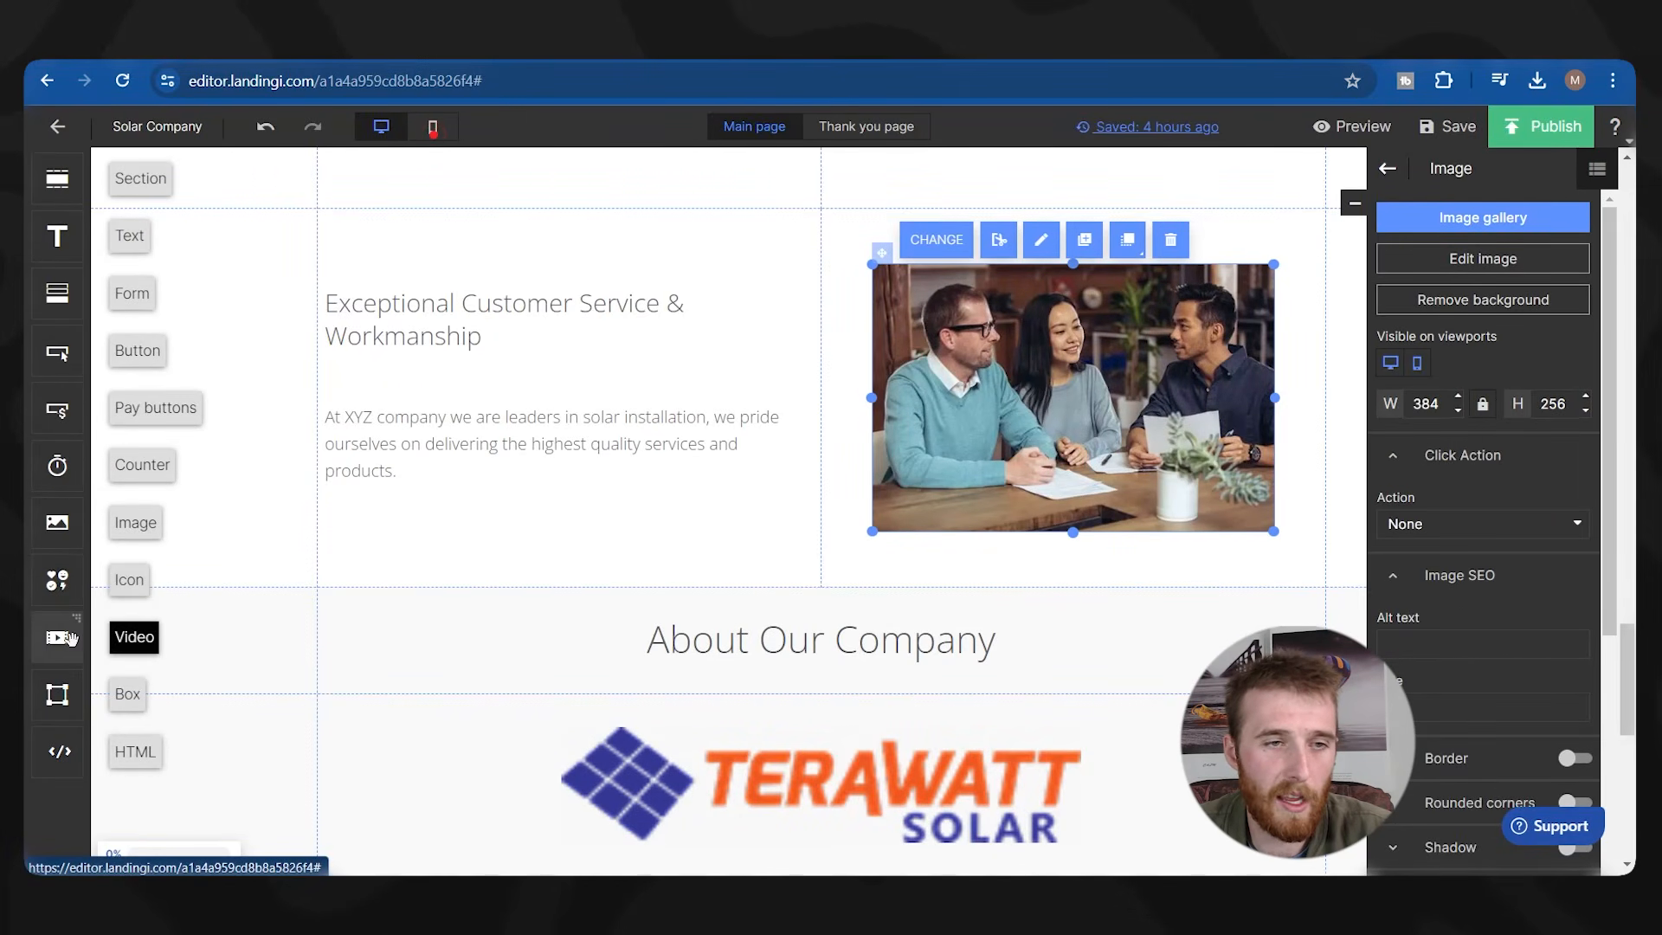
{"action": "left_click_drag", "start_coordinate": [61, 637], "coordinate": [1036, 391]}
{"action": "left_click", "coordinate": [1004, 373]}
{"action": "key", "text": "Delete"}
{"action": "left_click", "coordinate": [1195, 511]}
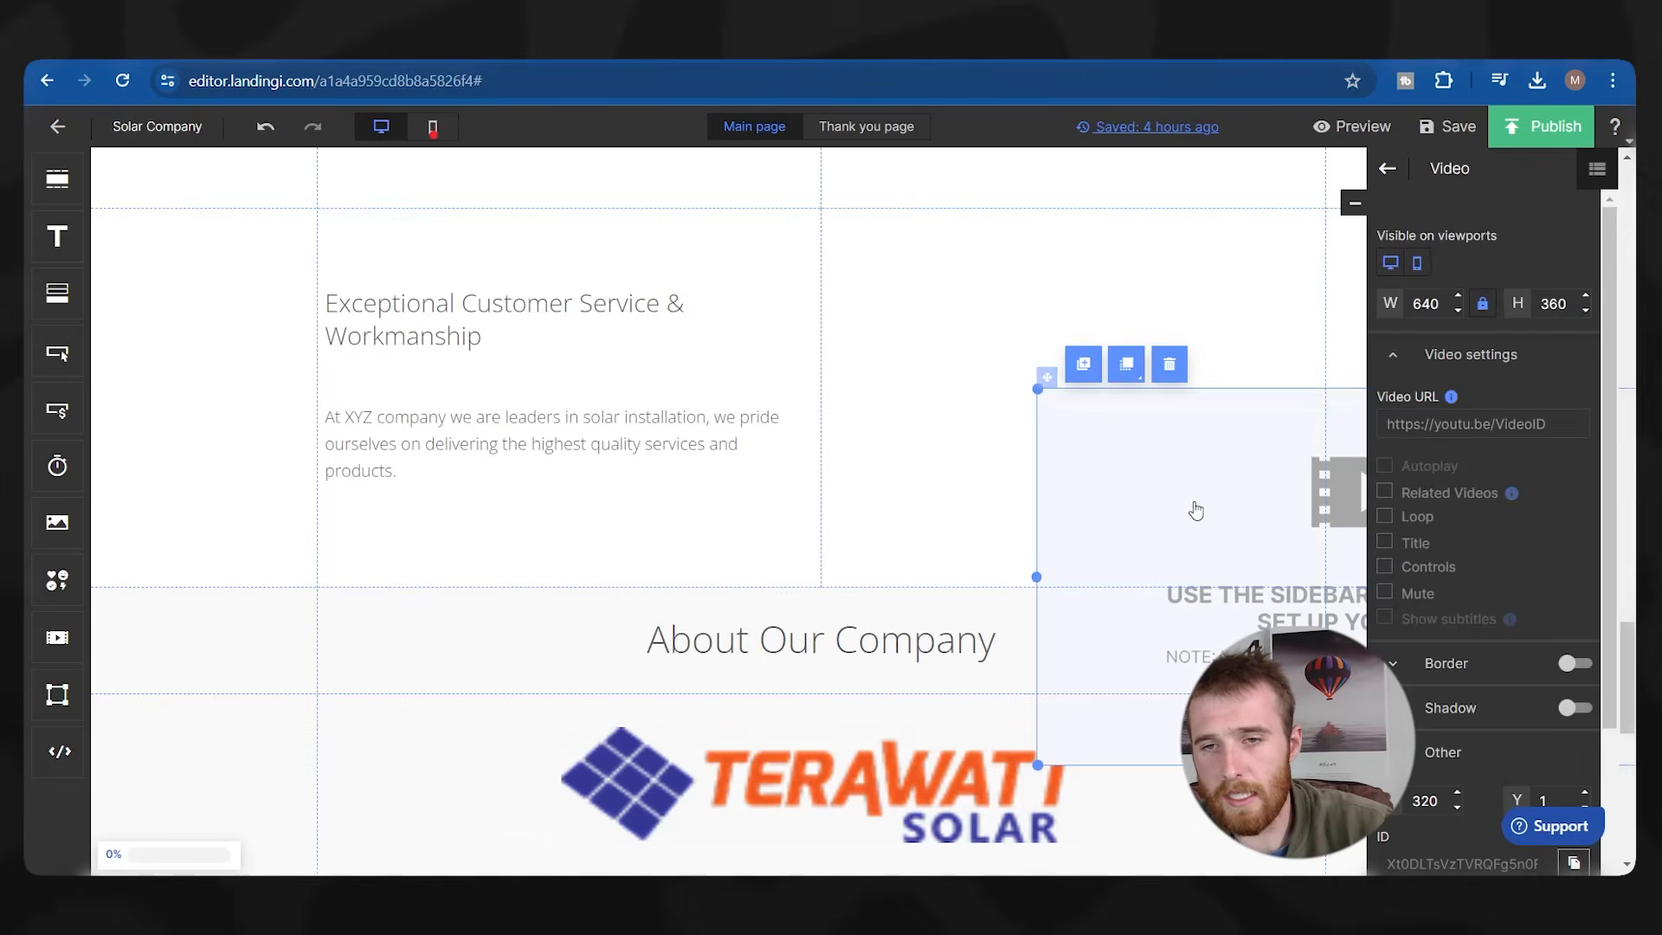
{"action": "left_click_drag", "start_coordinate": [1195, 511], "coordinate": [813, 361]}
{"action": "left_click_drag", "start_coordinate": [655, 241], "coordinate": [881, 369]}
{"action": "left_click_drag", "start_coordinate": [1084, 470], "coordinate": [1056, 376]}
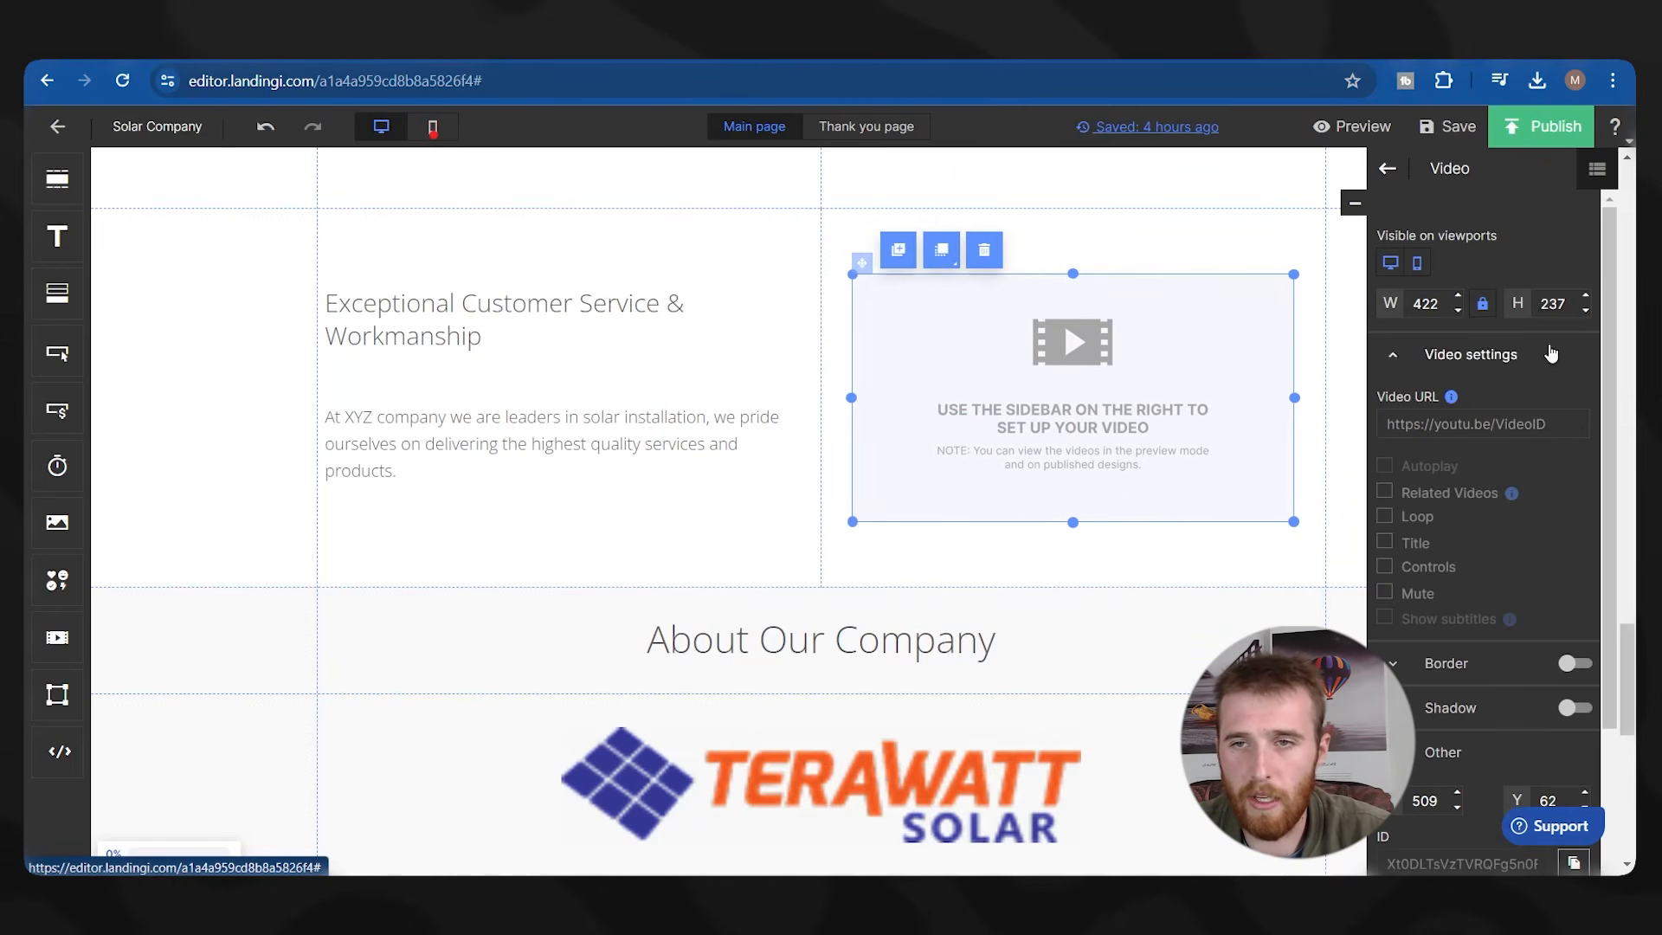
Paste the copied YouTube link into the video's URL setting.
{"action": "left_click", "coordinate": [1491, 434]}
{"action": "type", "text": "https://youtu.be/7ciXpaU4zyA"}
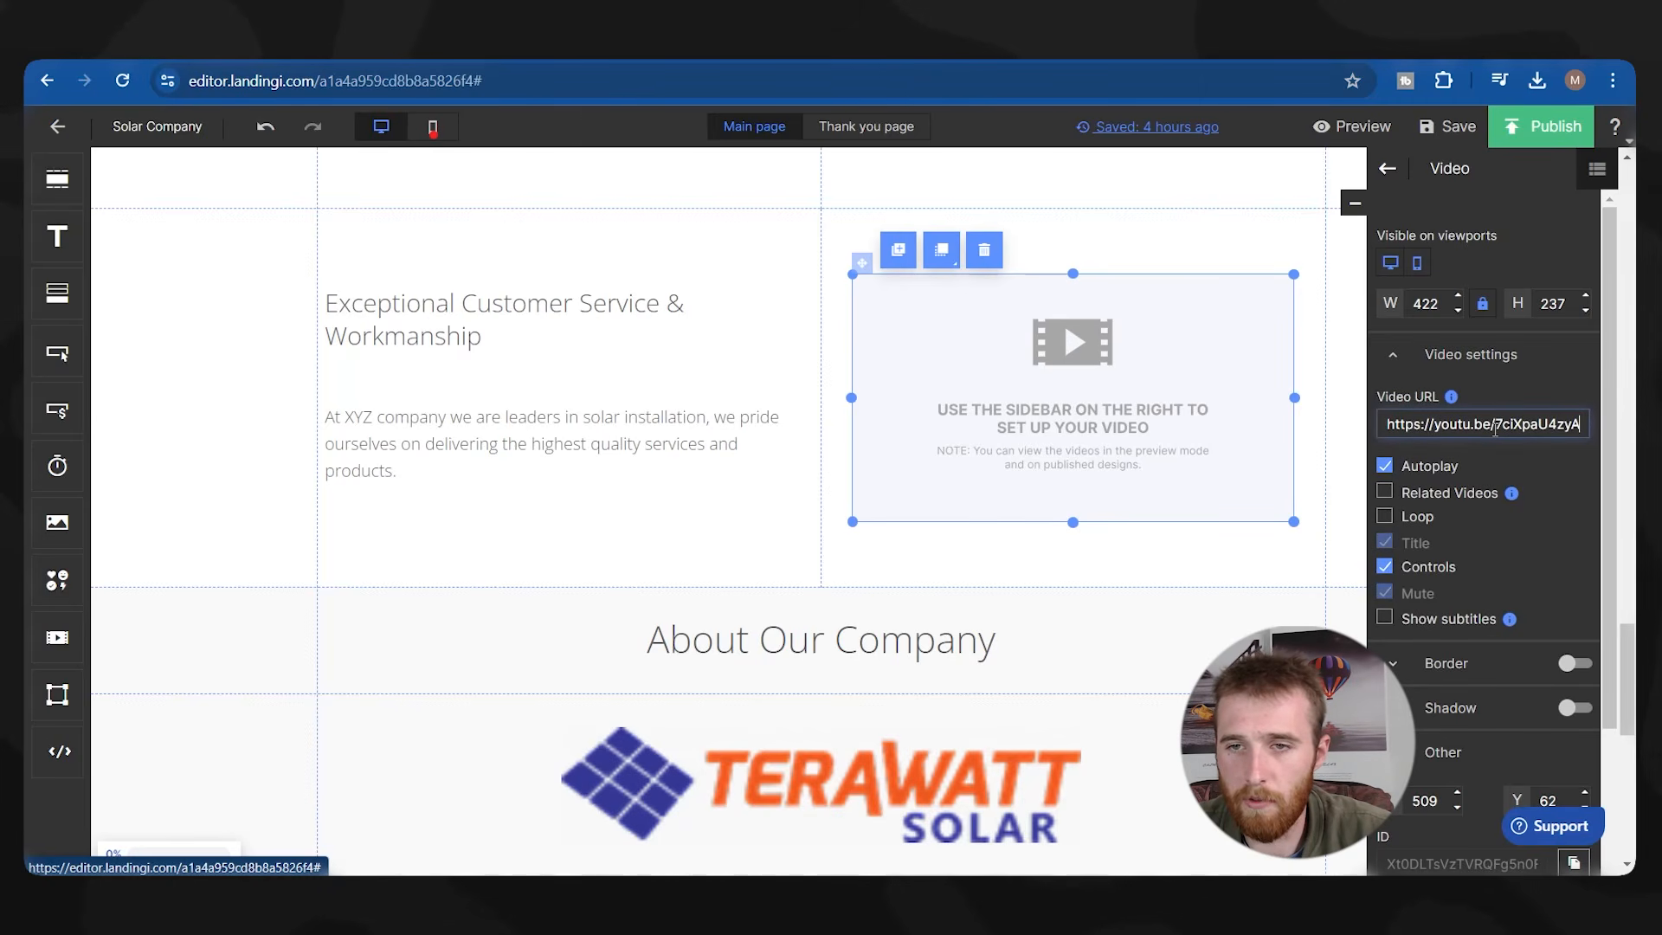
{"action": "left_click", "coordinate": [605, 327]}
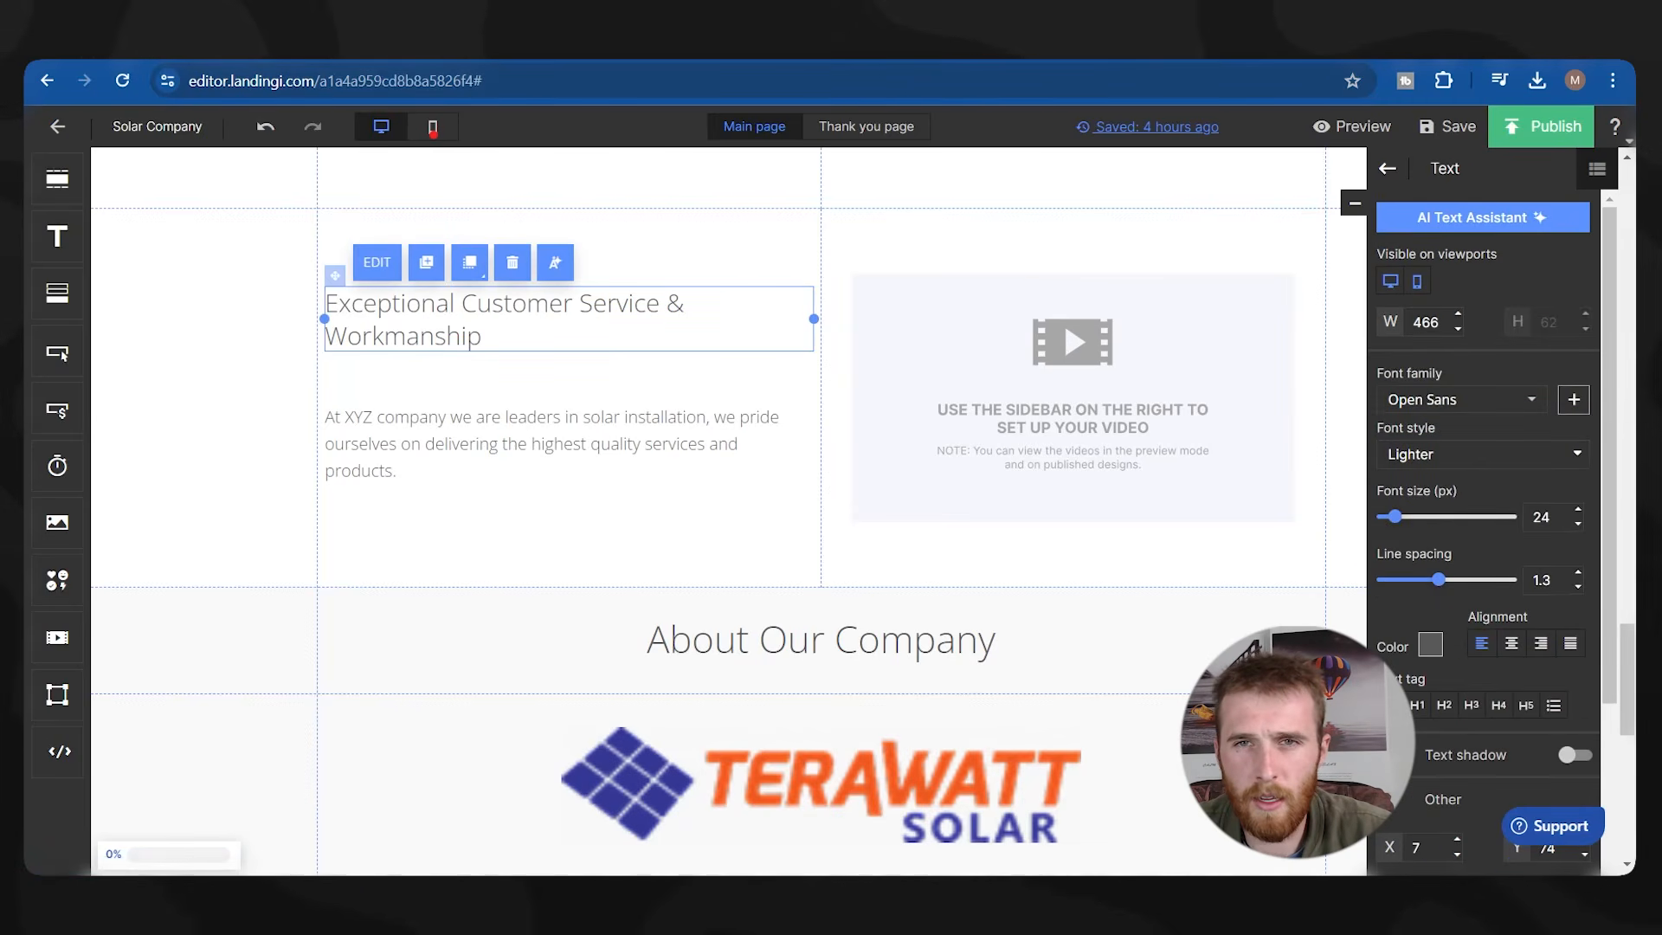
Replace the heading with 'See What Our Customers Say About Our Award Winning Services'.
{"action": "left_click", "coordinate": [491, 336]}
{"action": "key", "text": "ctrl+a"}
{"action": "type", "text": "Take  A"}
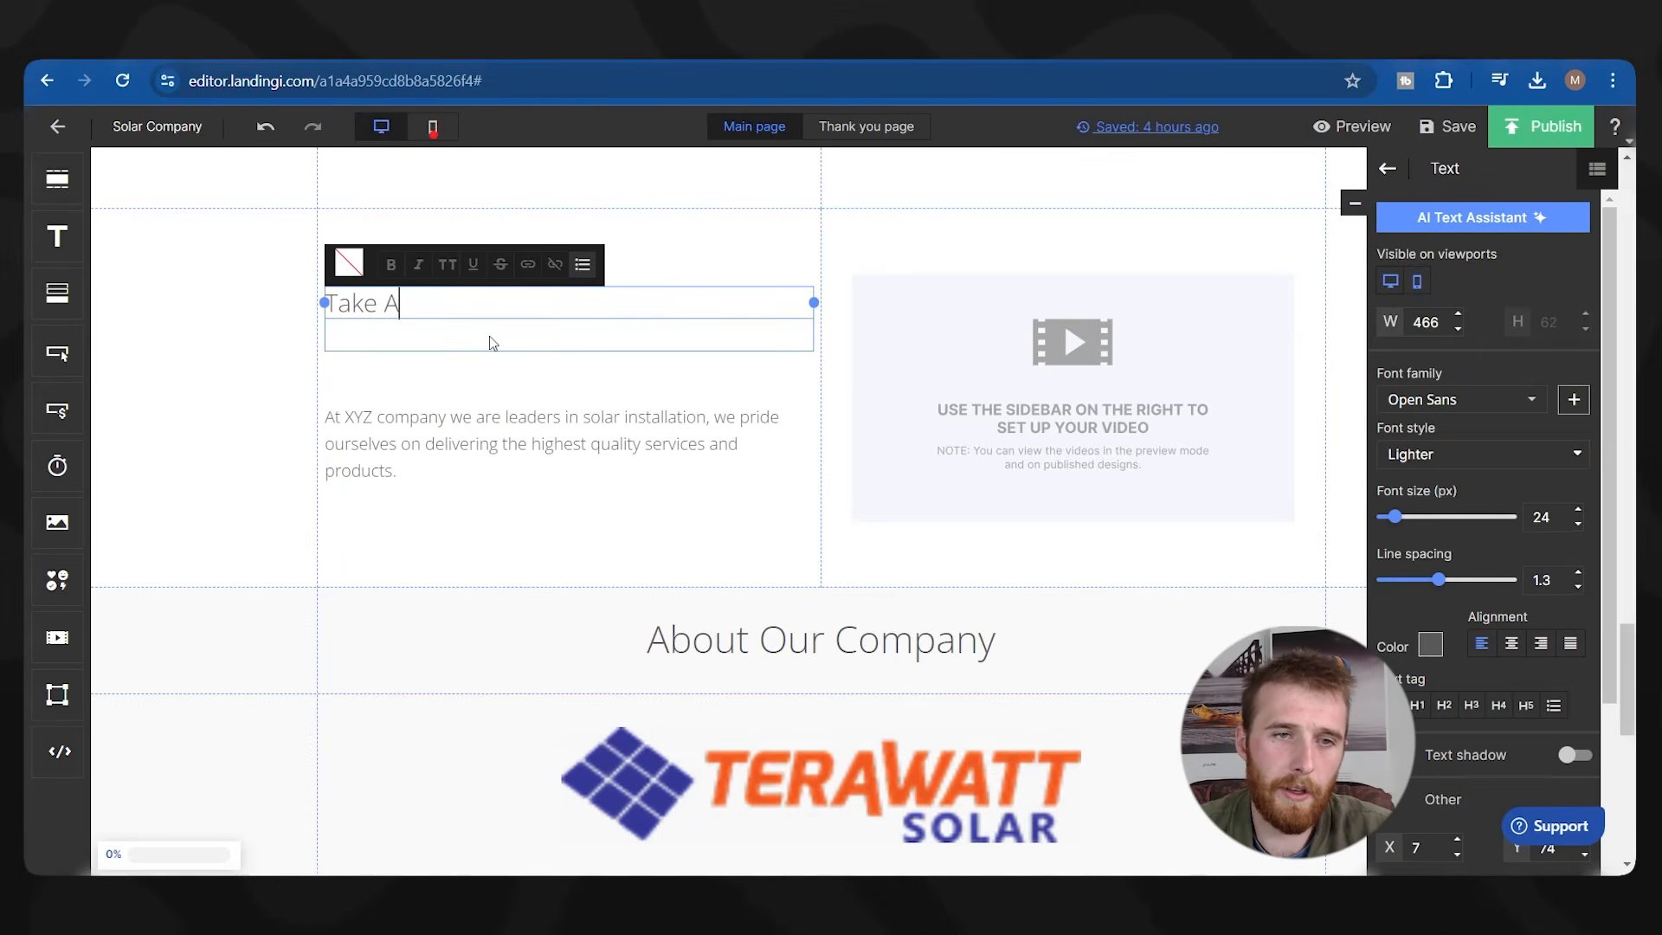
{"action": "key", "text": "BackSpace"}
{"action": "key", "text": "BackSpace"}
{"action": "key", "text": "BackSpace"}
{"action": "key", "text": "BackSpace"}
{"action": "key", "text": "BackSpace"}
{"action": "type", "text": "See What "}
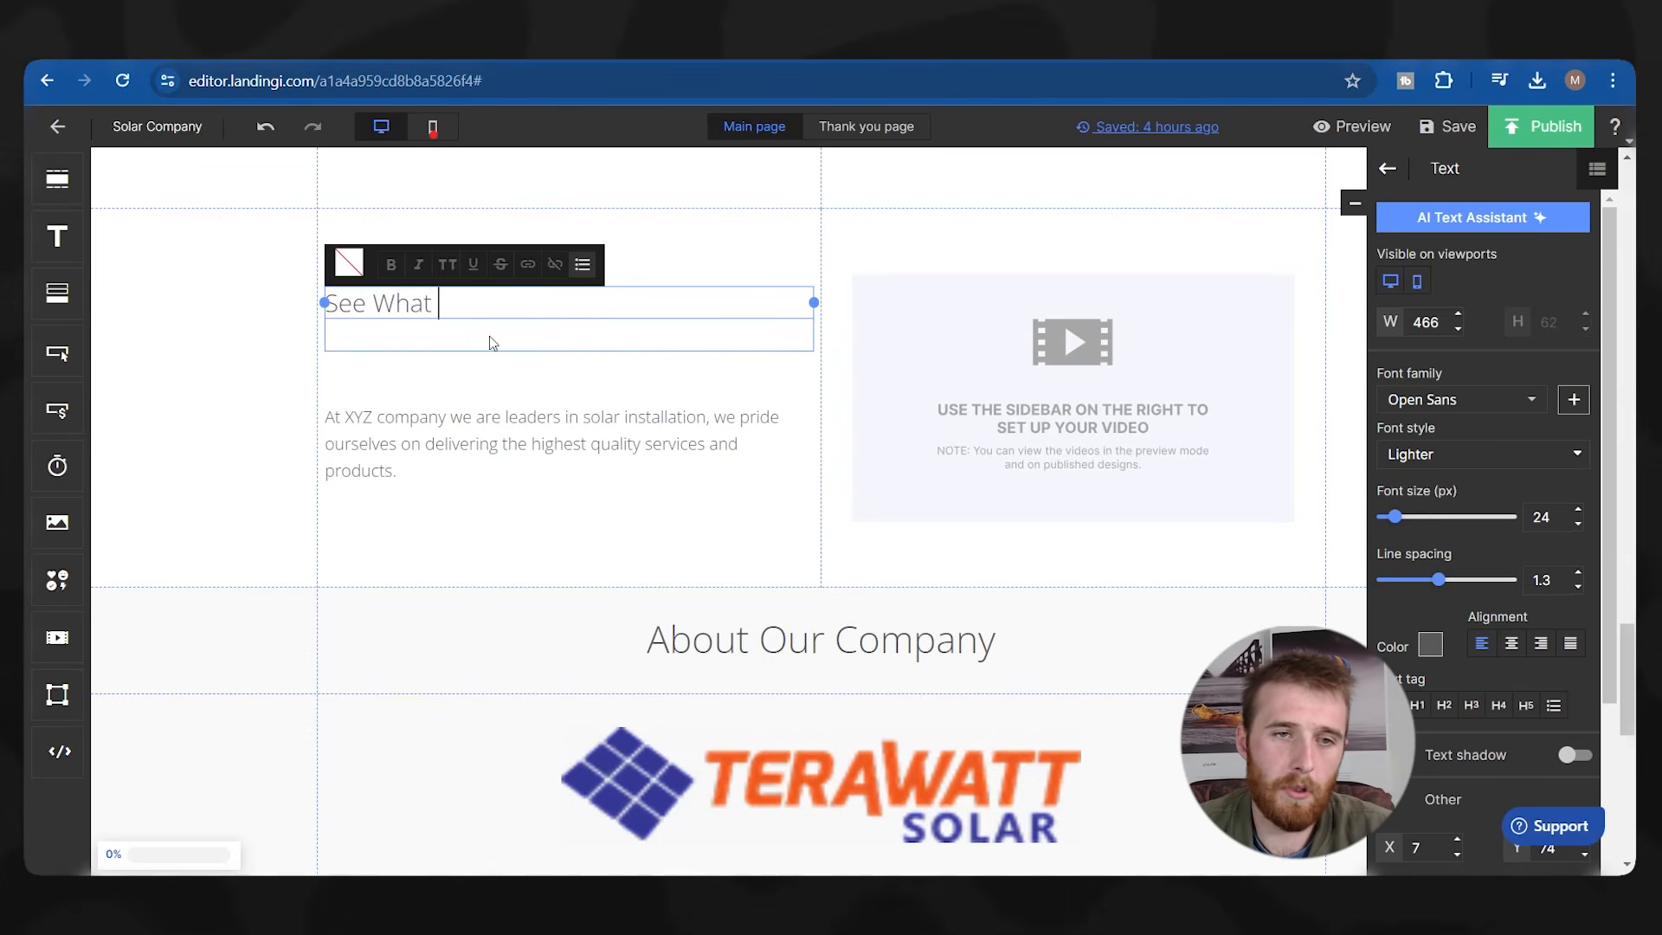
{"action": "type", "text": "Our Customers Say Ab"}
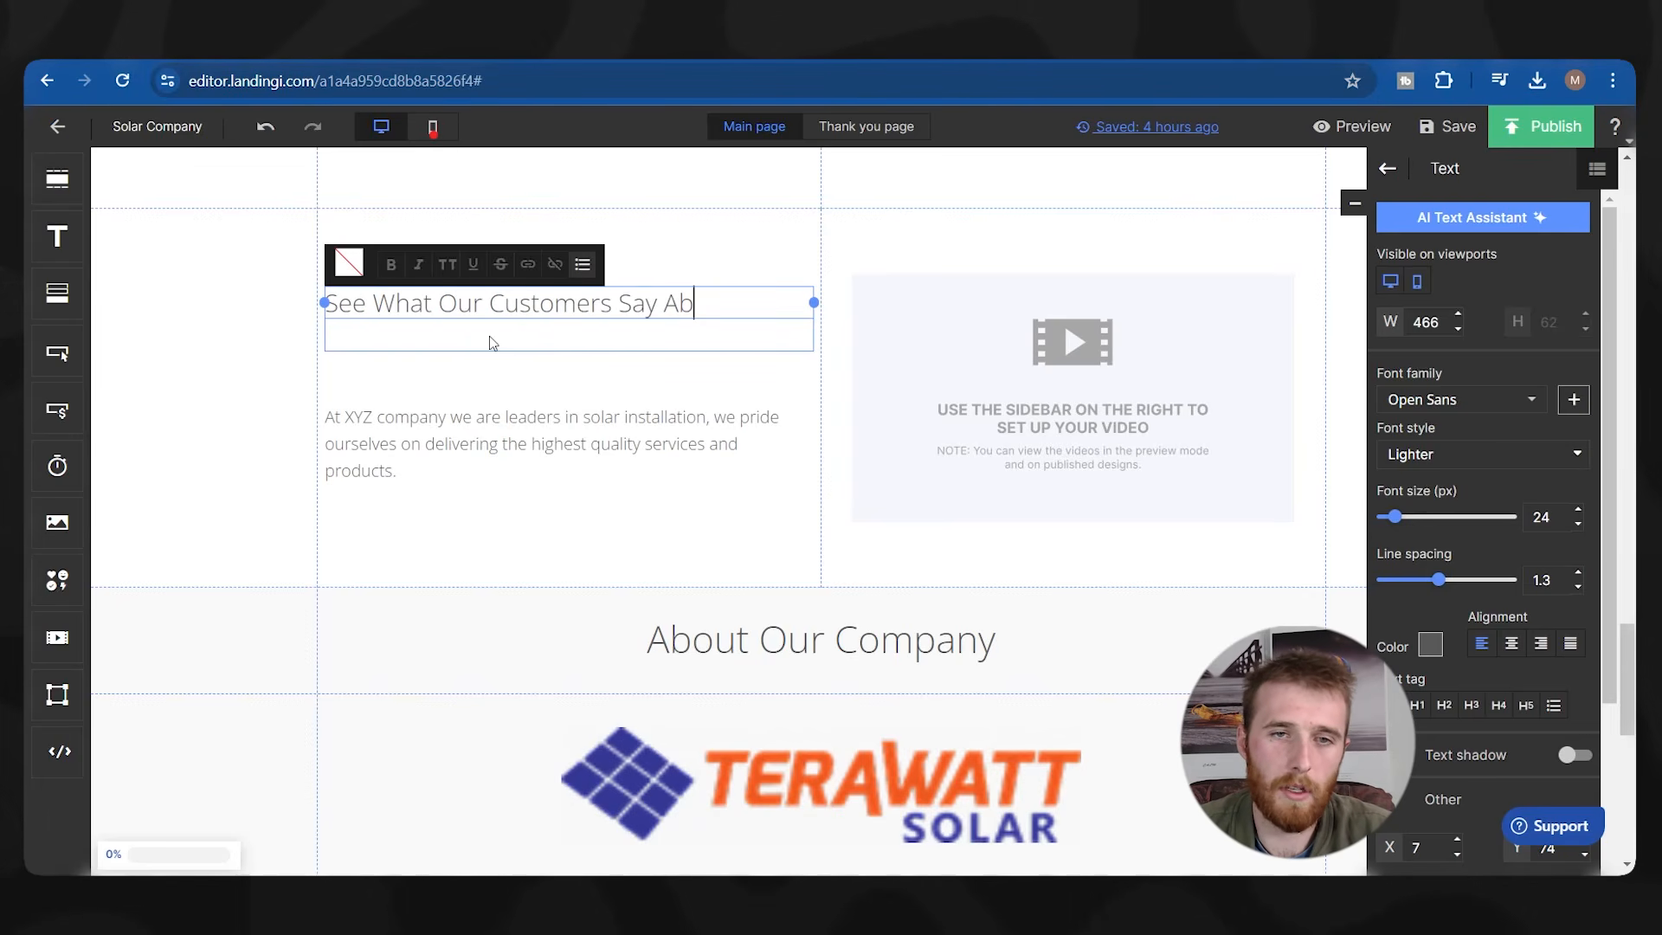
{"action": "type", "text": "out Our Services "}
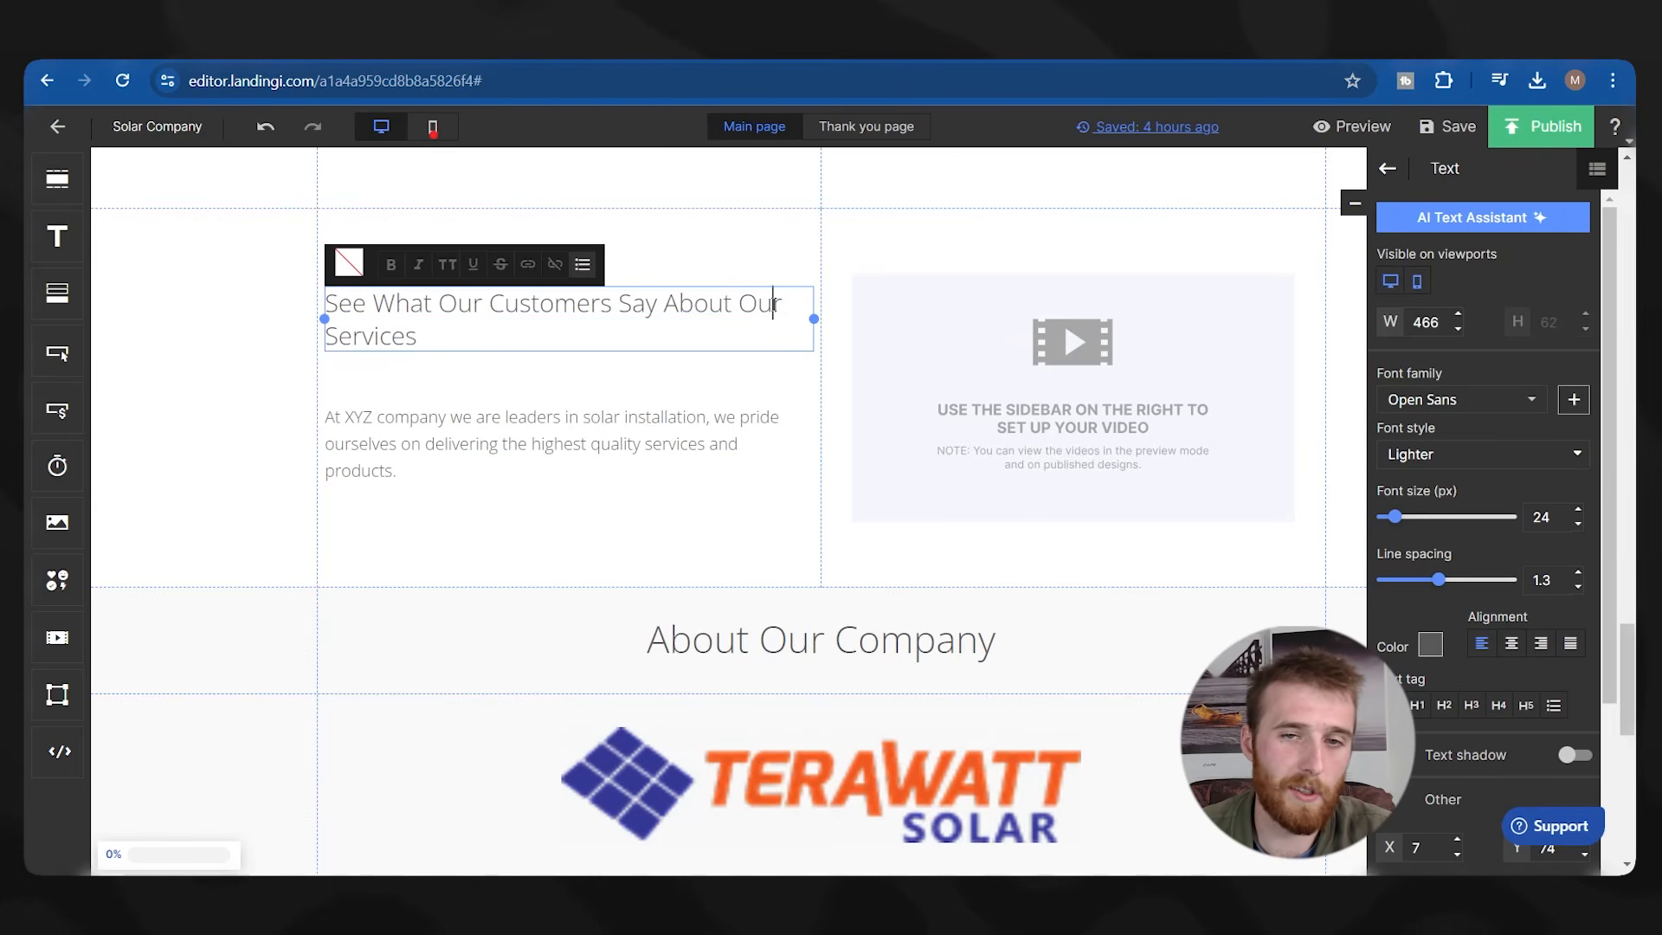
{"action": "type", "text": "Award Winning"}
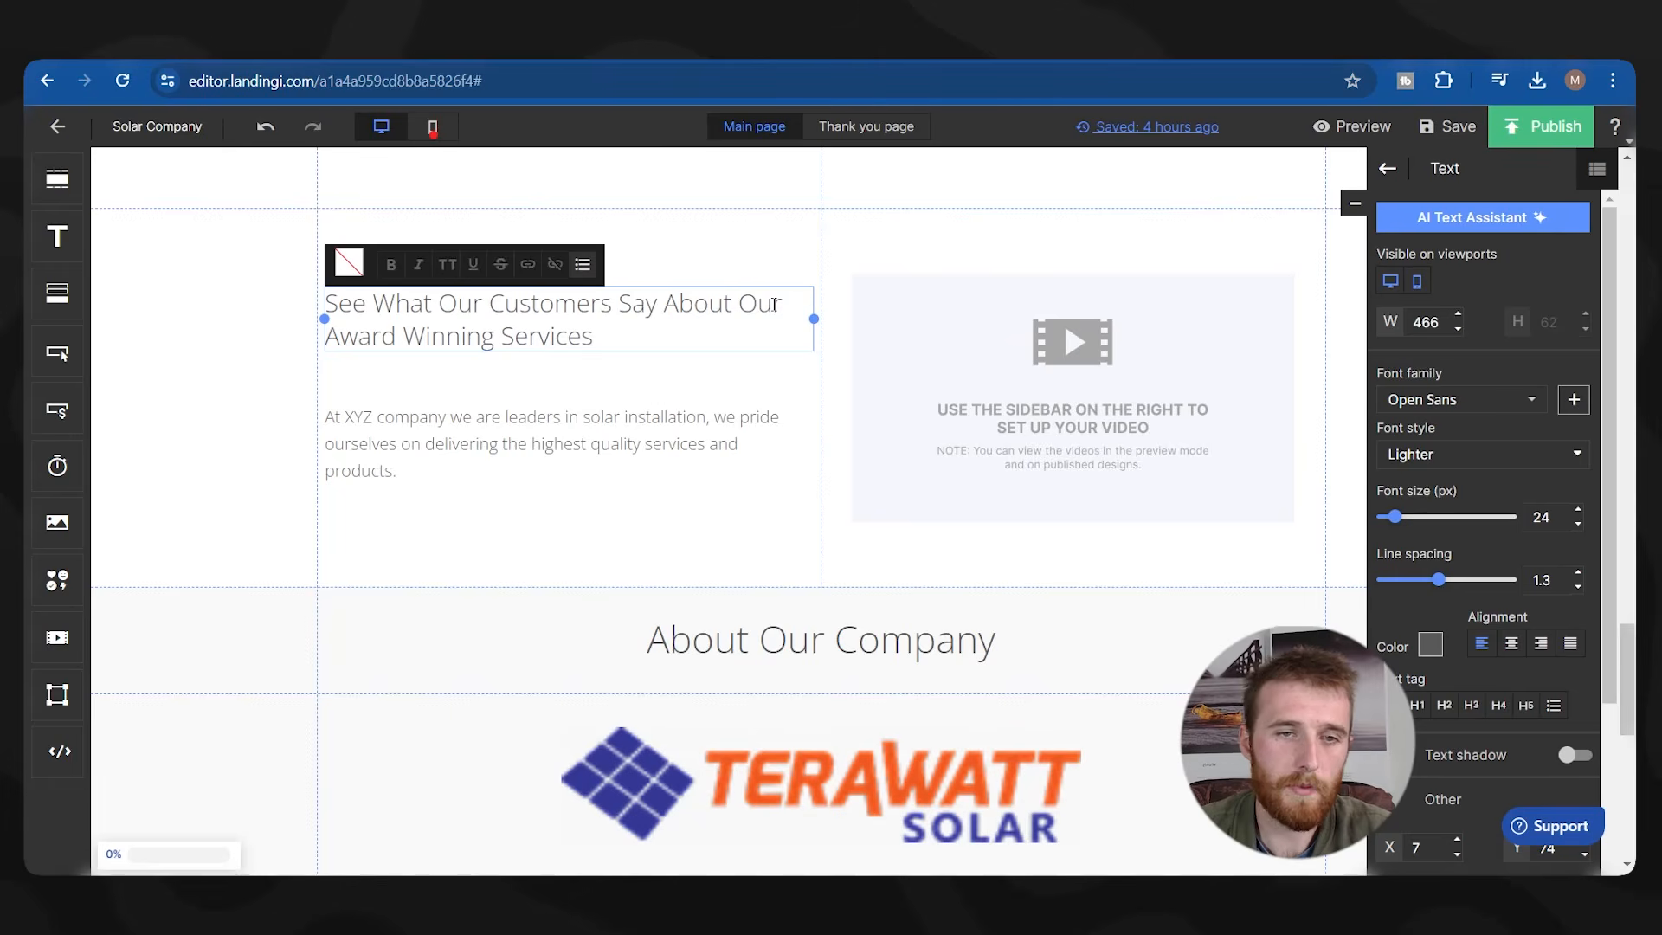
Rewrite the paragraph opening as 'At our award winning solar company we take our customers feedback seriously.'.
{"action": "left_click", "coordinate": [424, 457]}
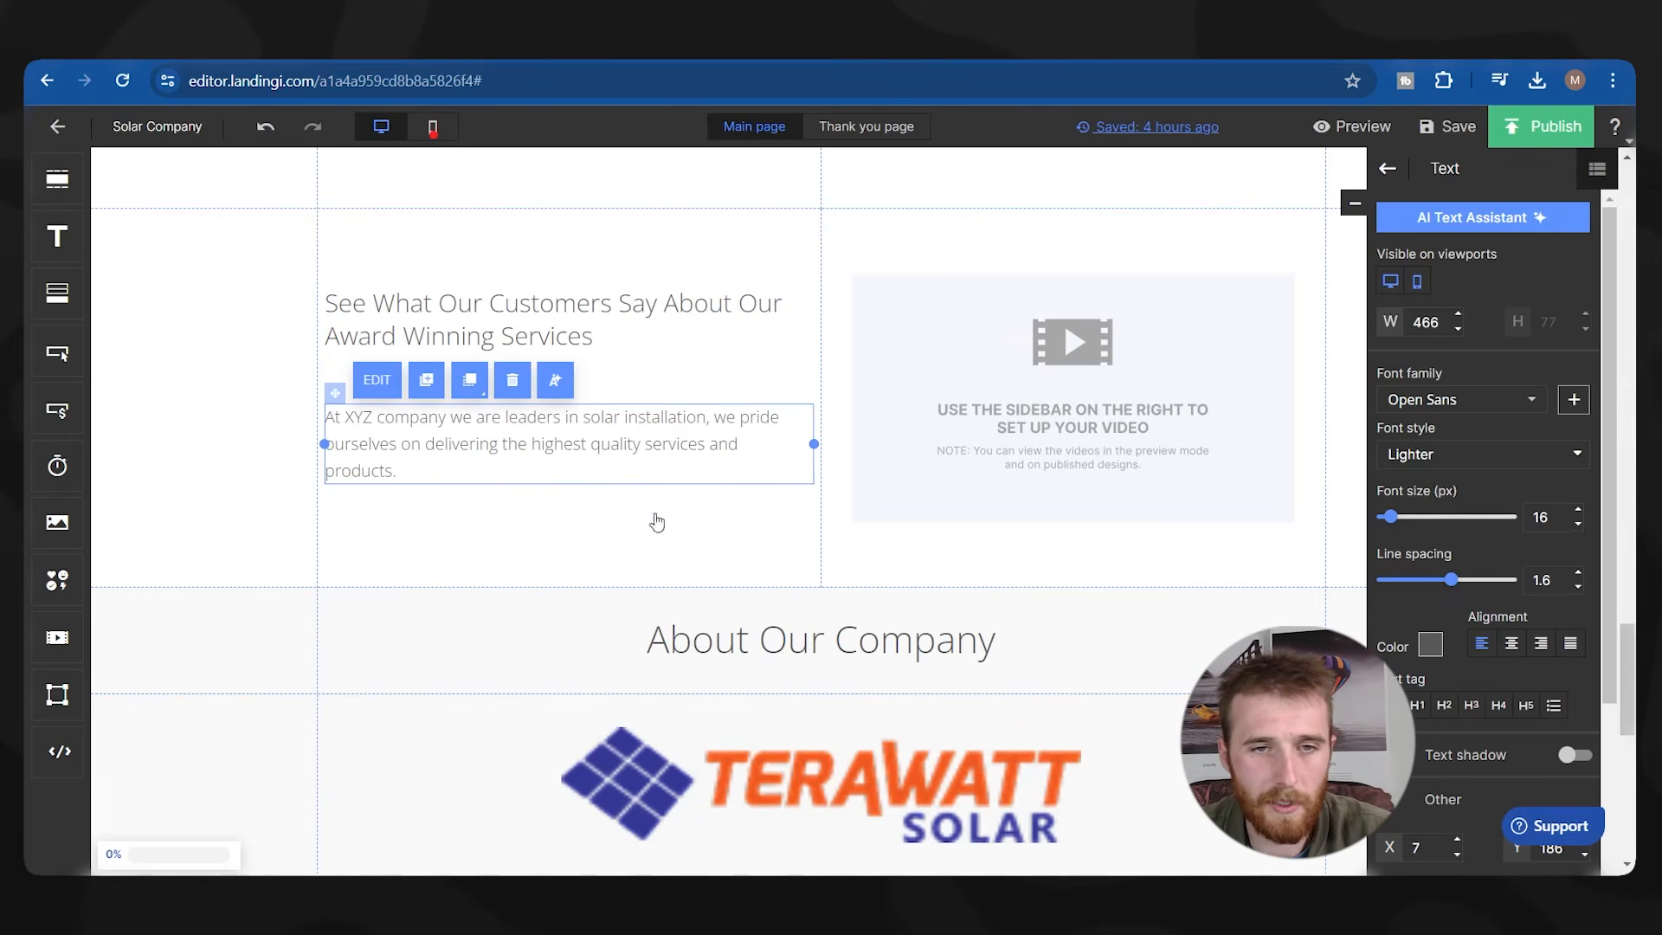
{"action": "left_click", "coordinate": [531, 451]}
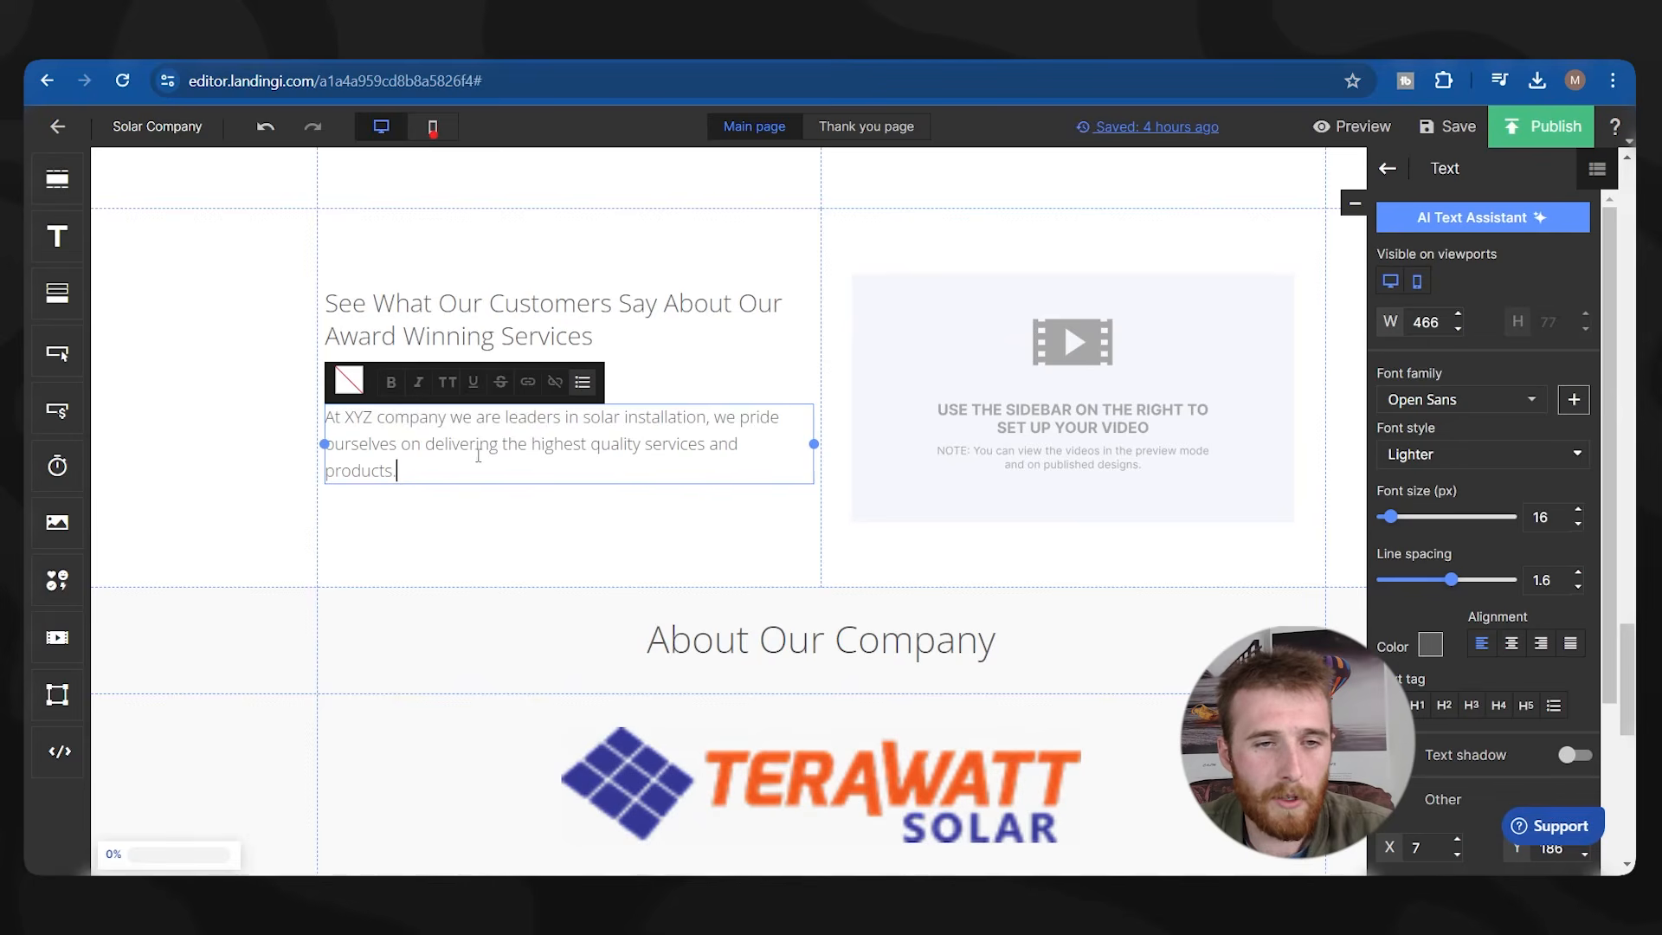
{"action": "left_click_drag", "start_coordinate": [325, 416], "coordinate": [487, 443]}
{"action": "left_click_drag", "start_coordinate": [398, 471], "coordinate": [361, 418]}
{"action": "key", "text": "BackSpace"}
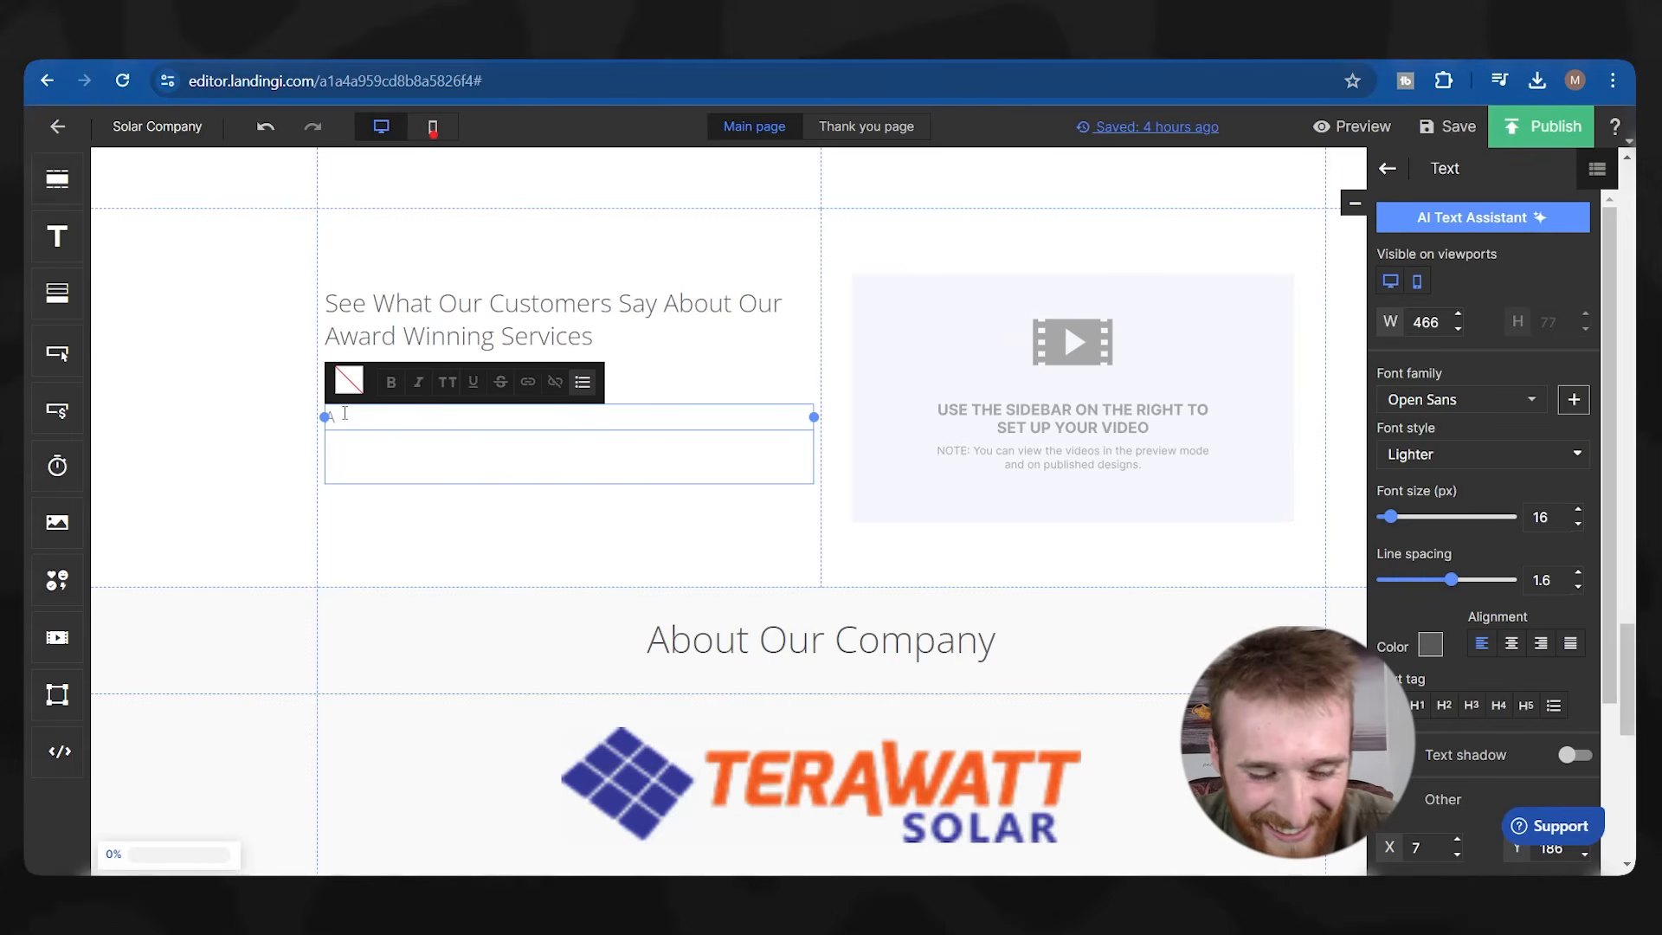
{"action": "type", "text": "our award winning solar company we "}
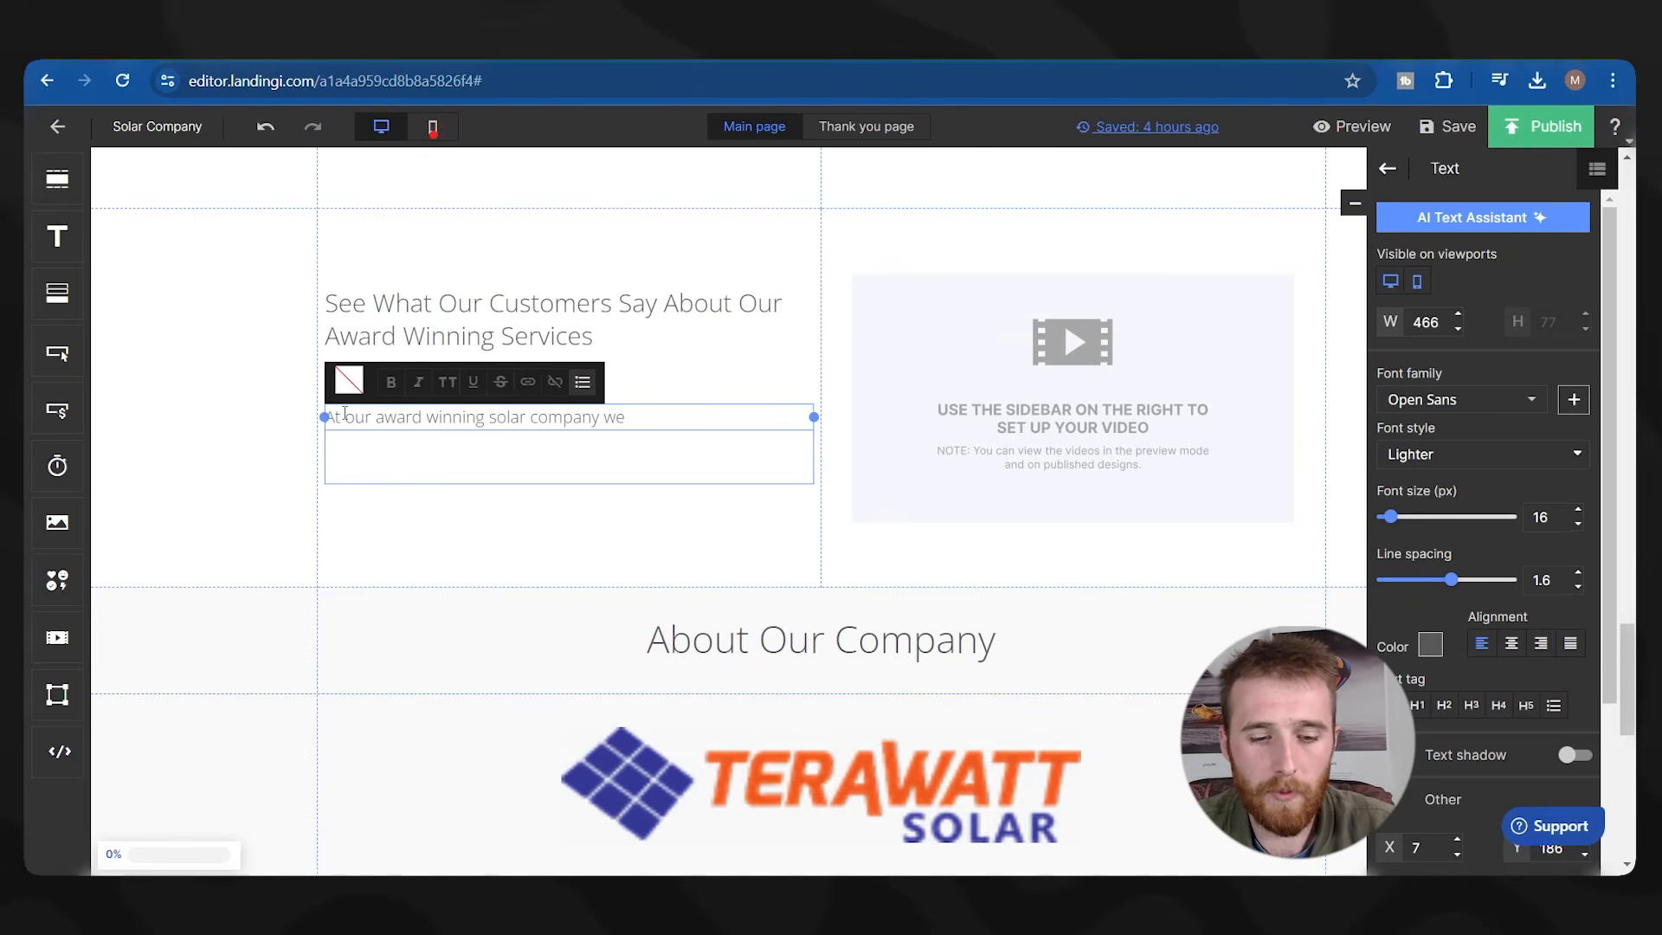
{"action": "type", "text": "take our customers feedback serisouly."}
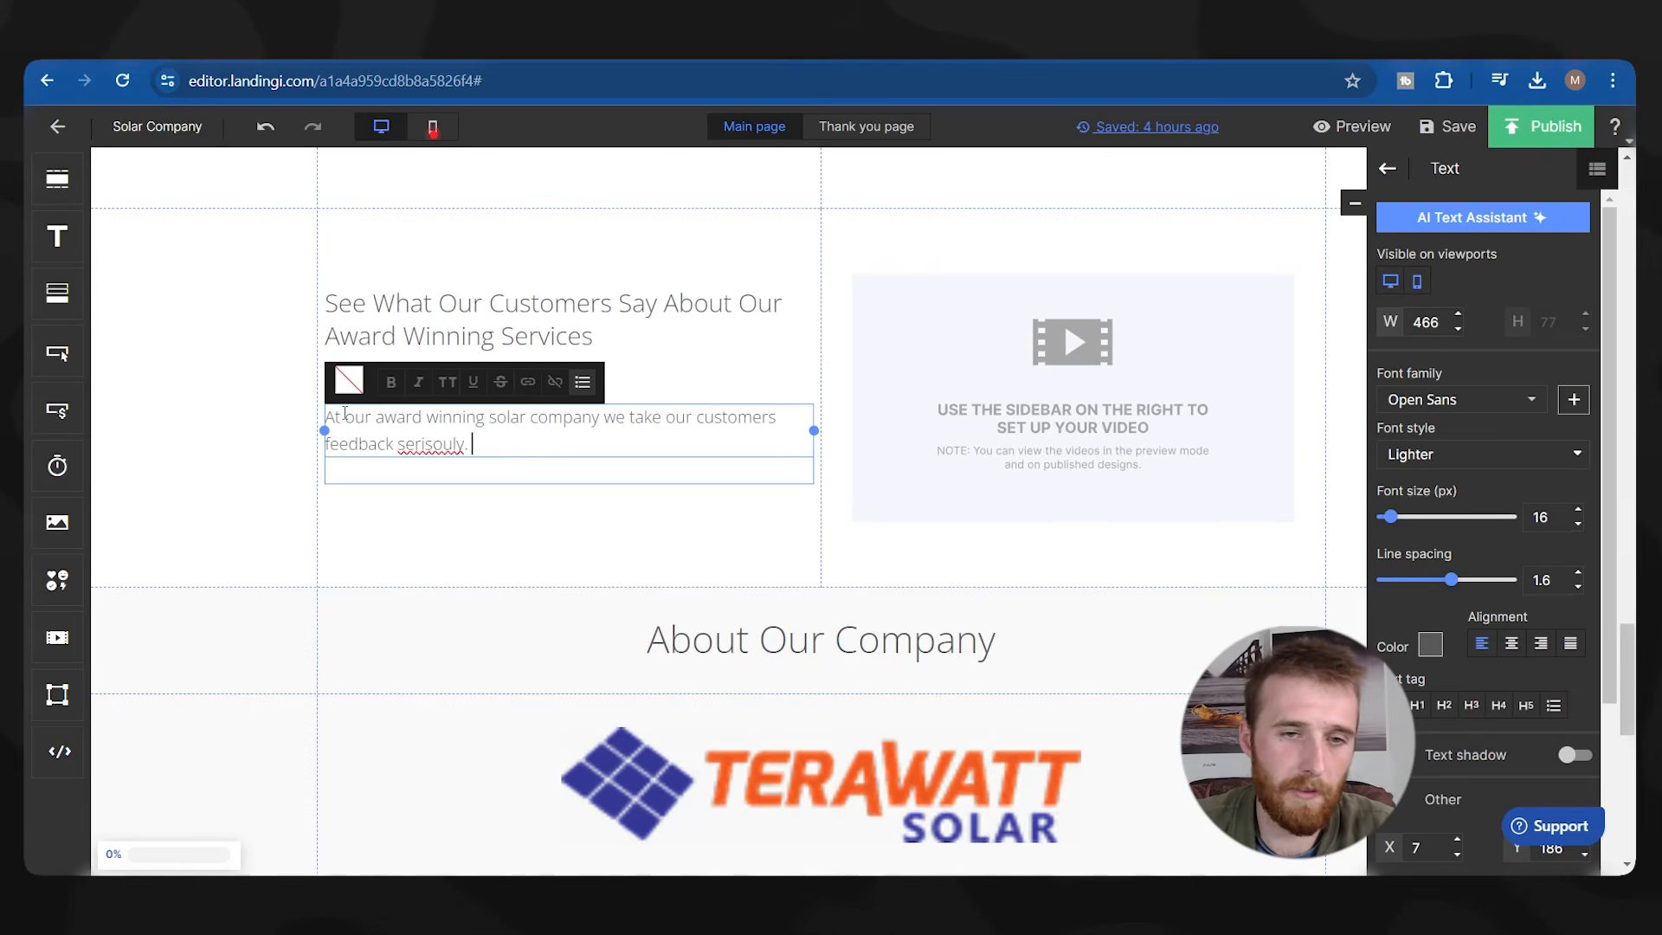
{"action": "right_click", "coordinate": [421, 443]}
{"action": "left_click", "coordinate": [459, 467]}
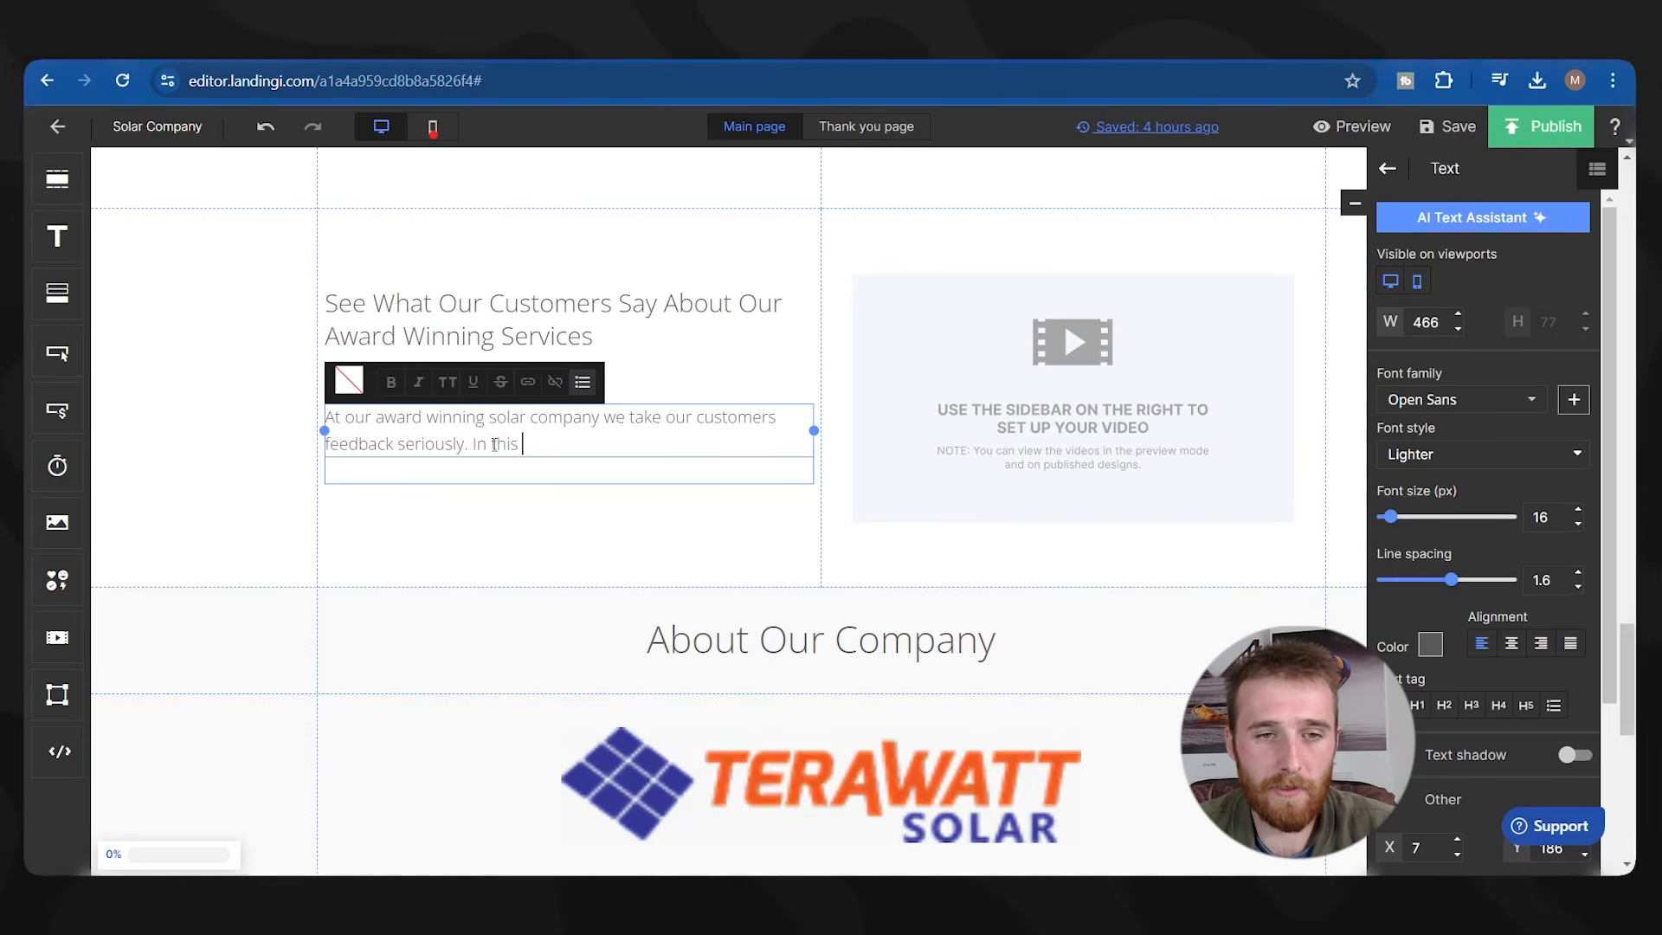
Add 'customers tell you exactly what they think of us and why they chose us instead of the competition.'.
{"action": "type", "text": "customers te"}
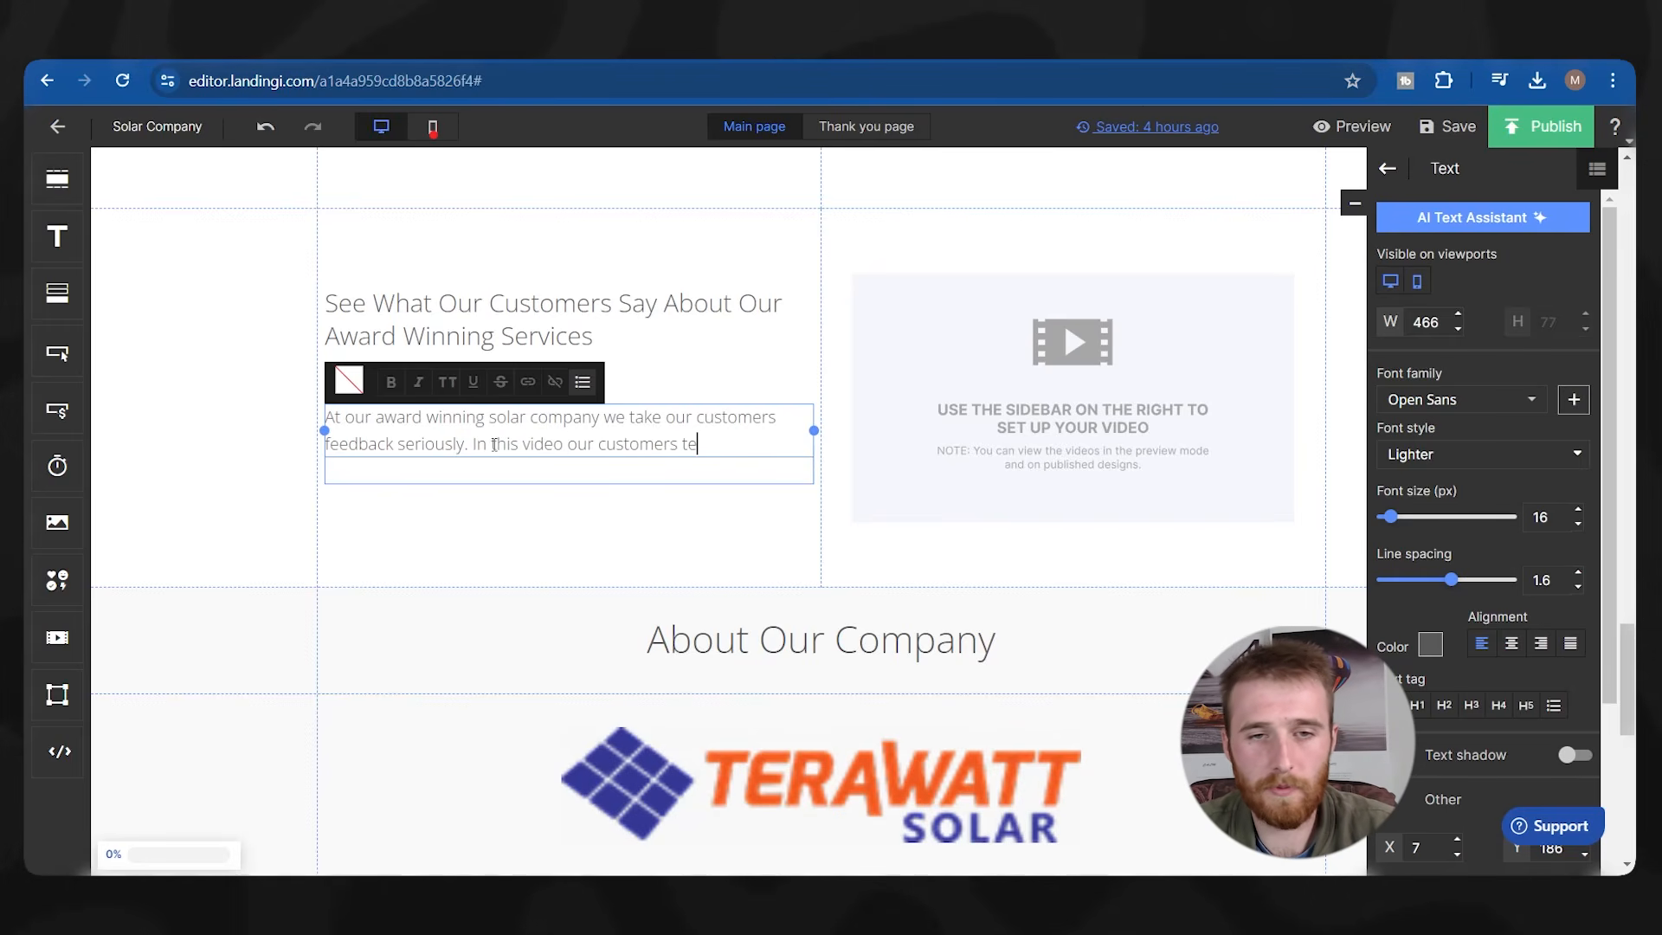
{"action": "type", "text": "ll you exactly what they think of us w"}
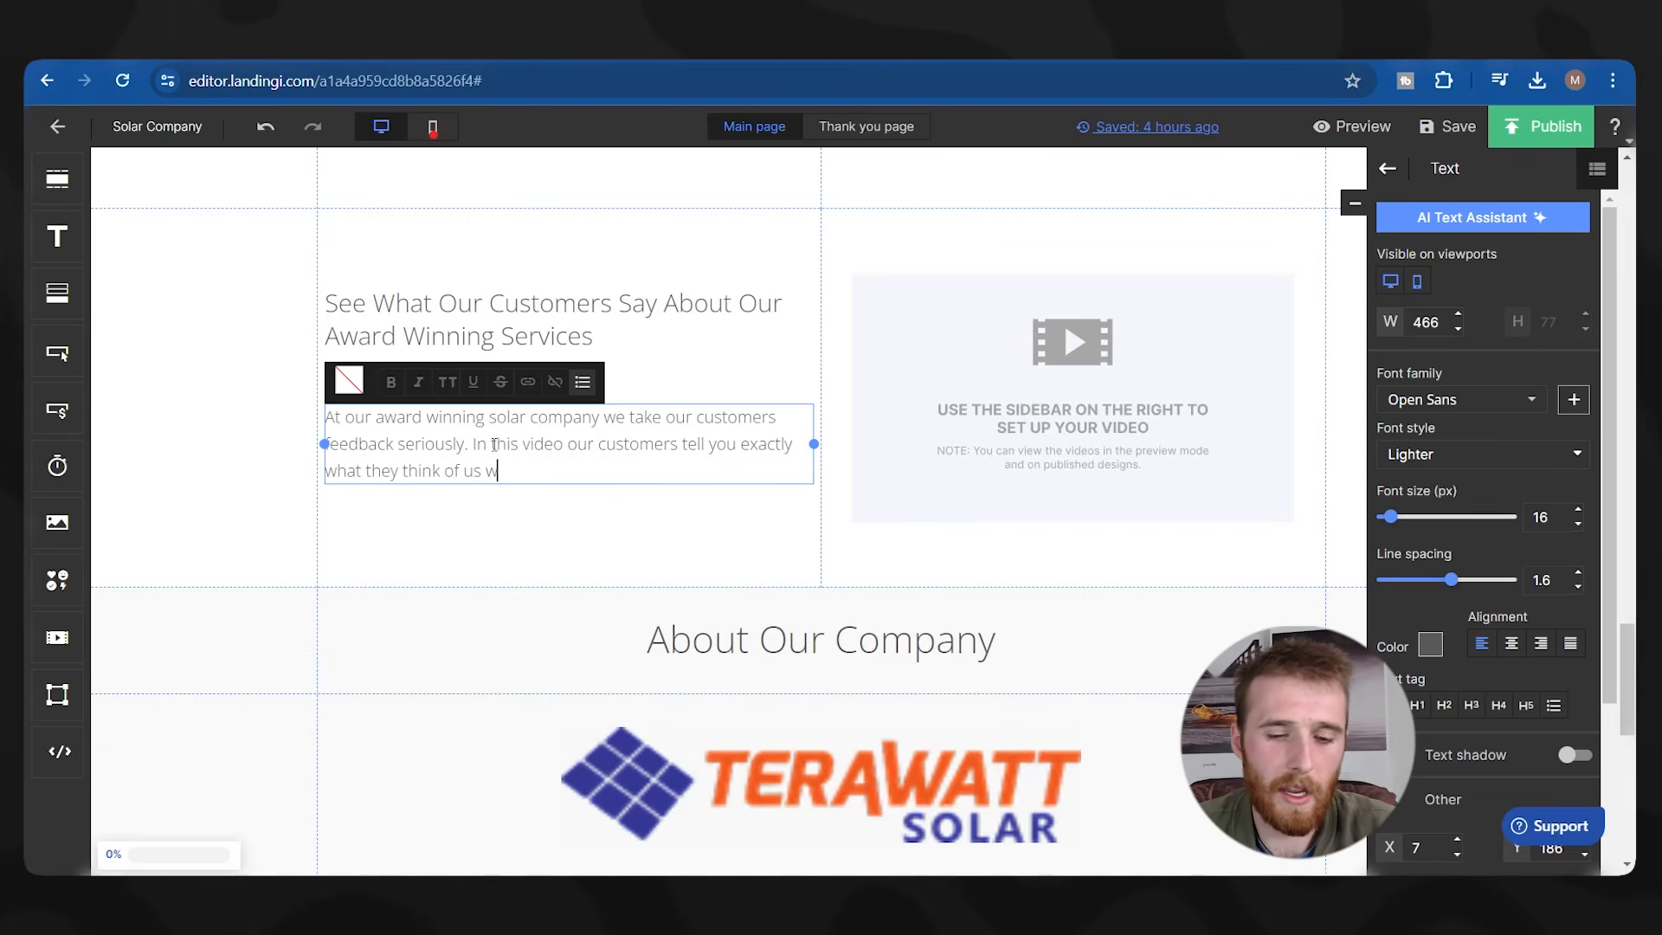
{"action": "key", "text": "BackSpace"}
{"action": "type", "text": "and why they chose "}
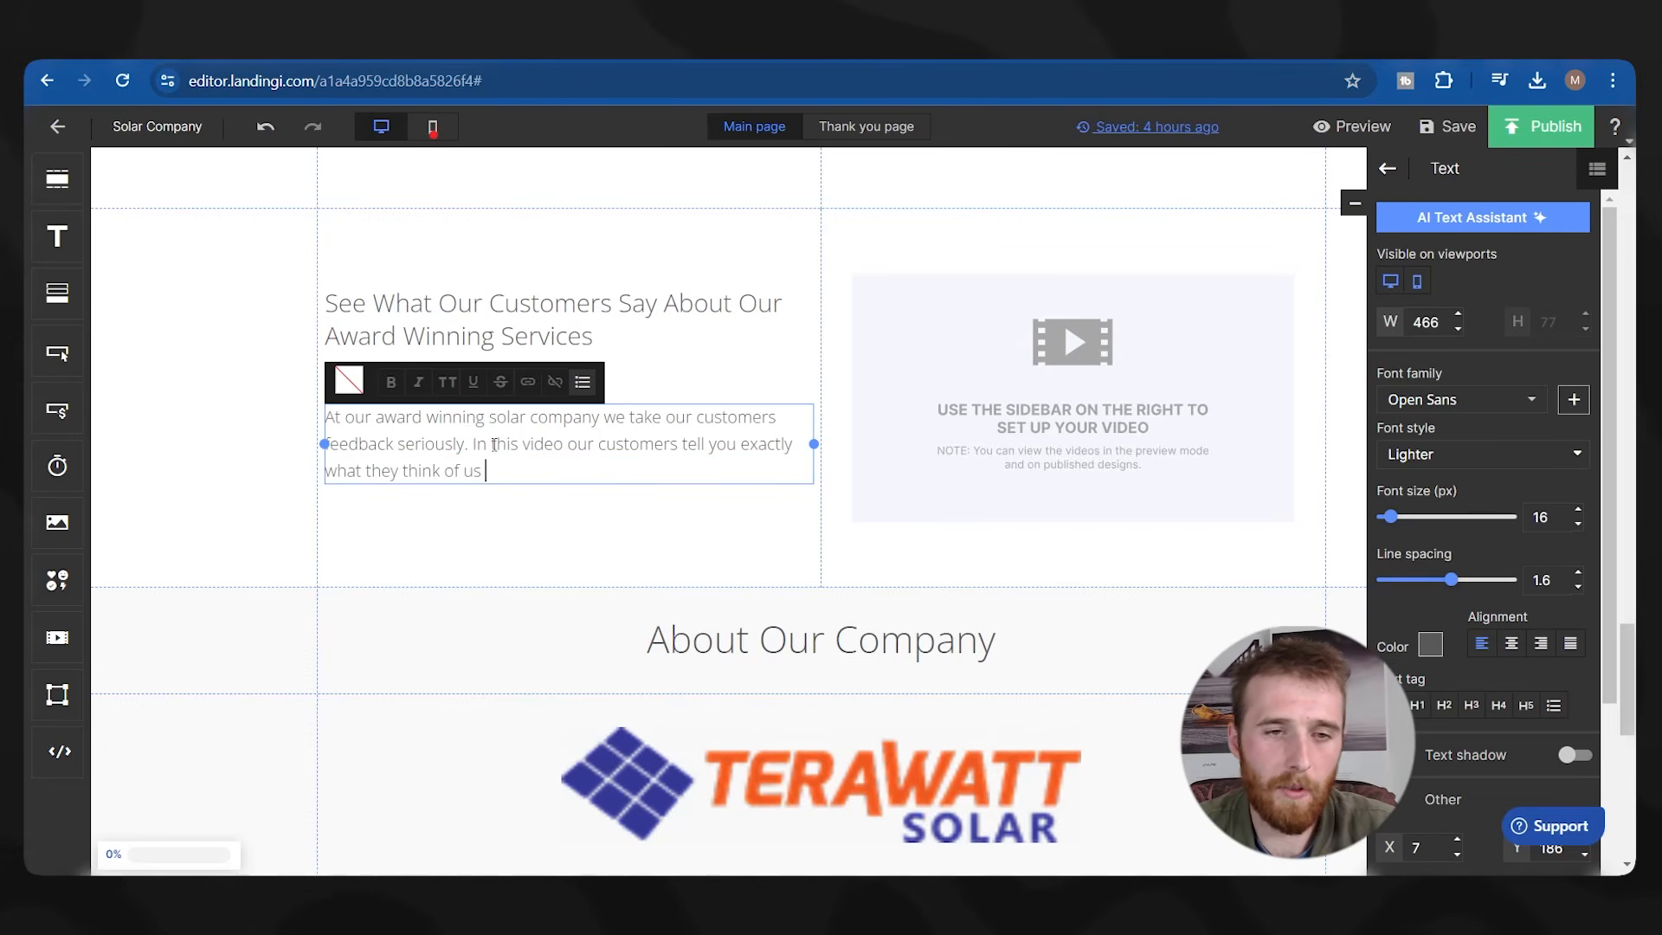
{"action": "type", "text": "us instead of the competition."}
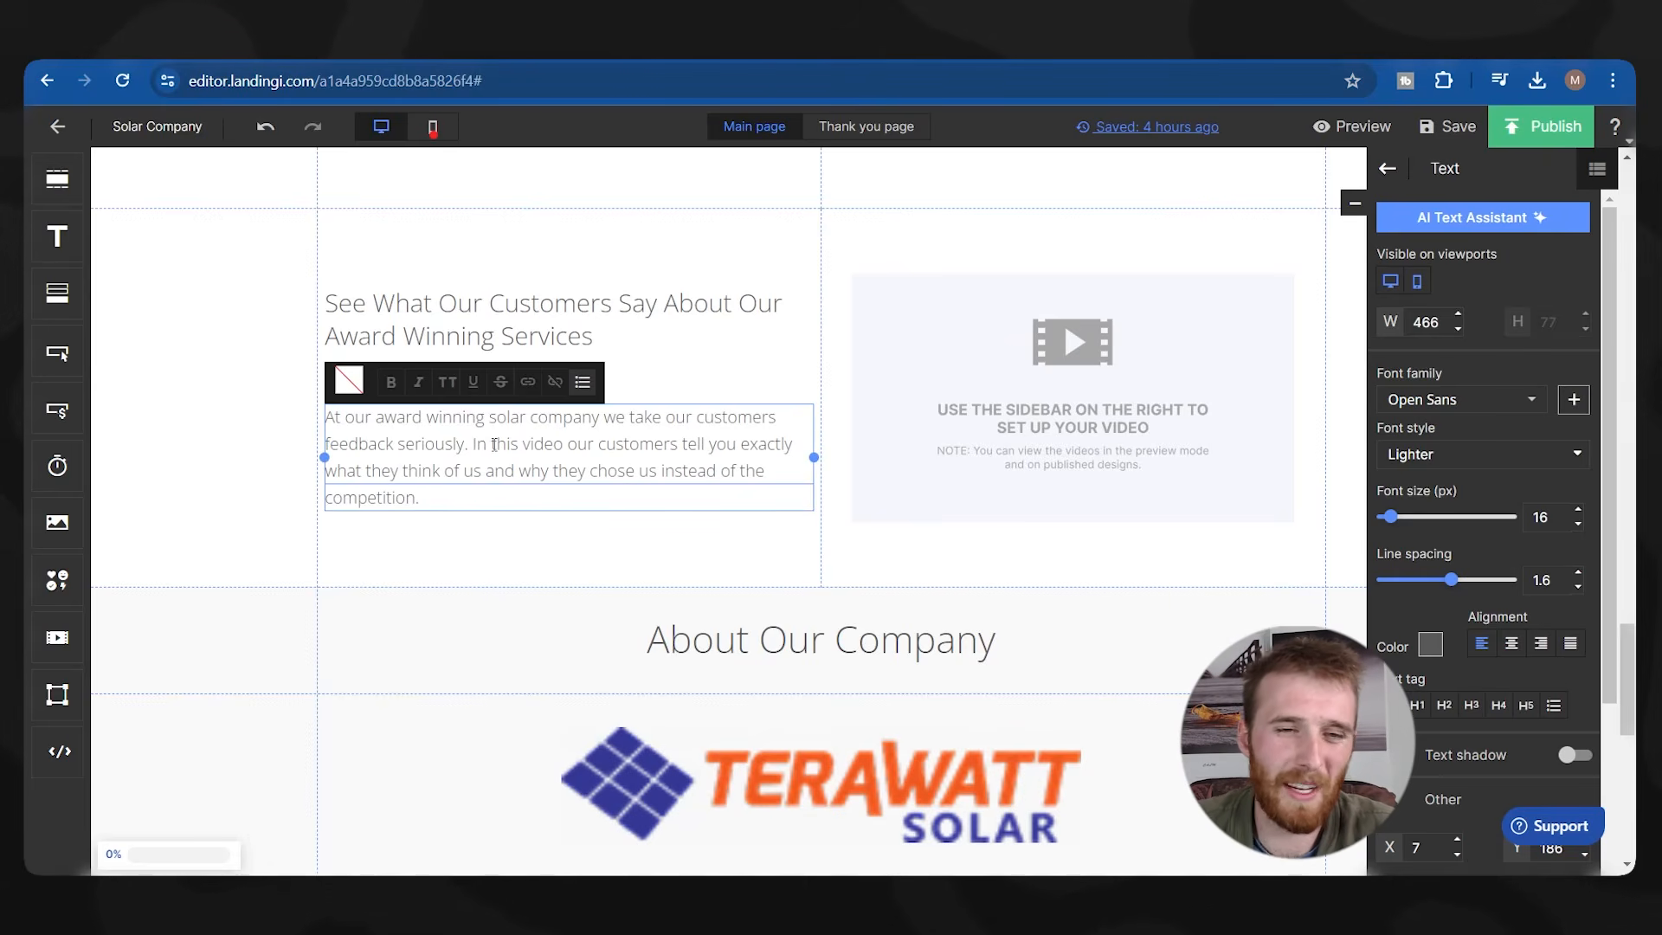
{"action": "left_click", "coordinate": [983, 548]}
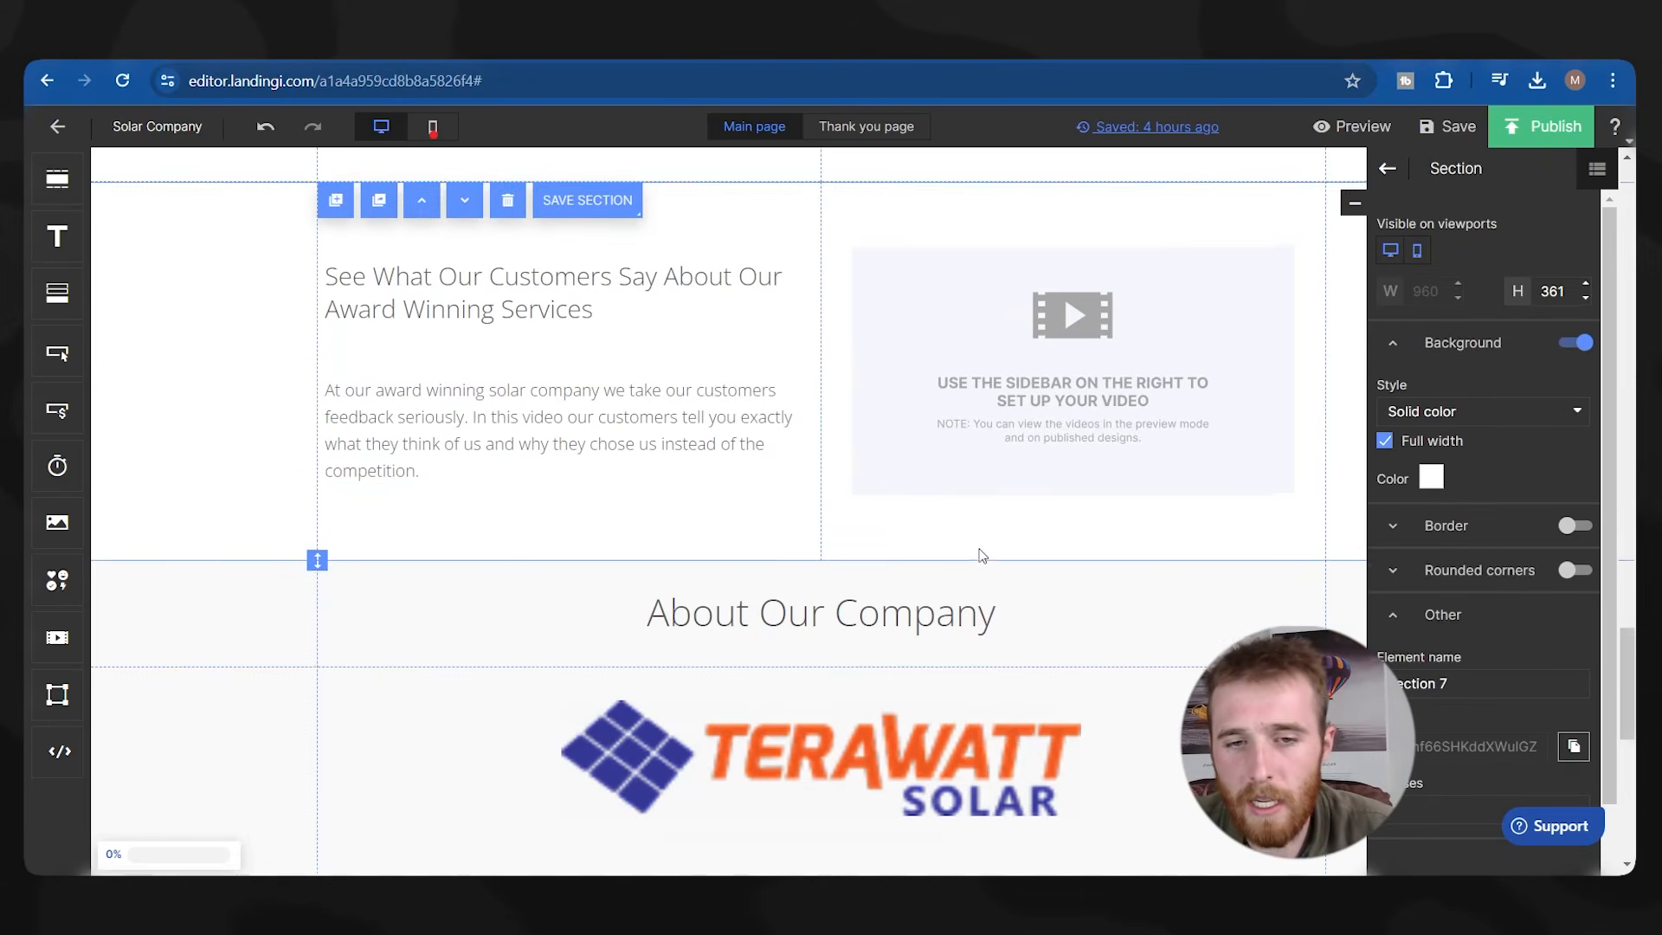
{"action": "scroll", "coordinate": [983, 548], "scroll_direction": "down", "scroll_amount": 8}
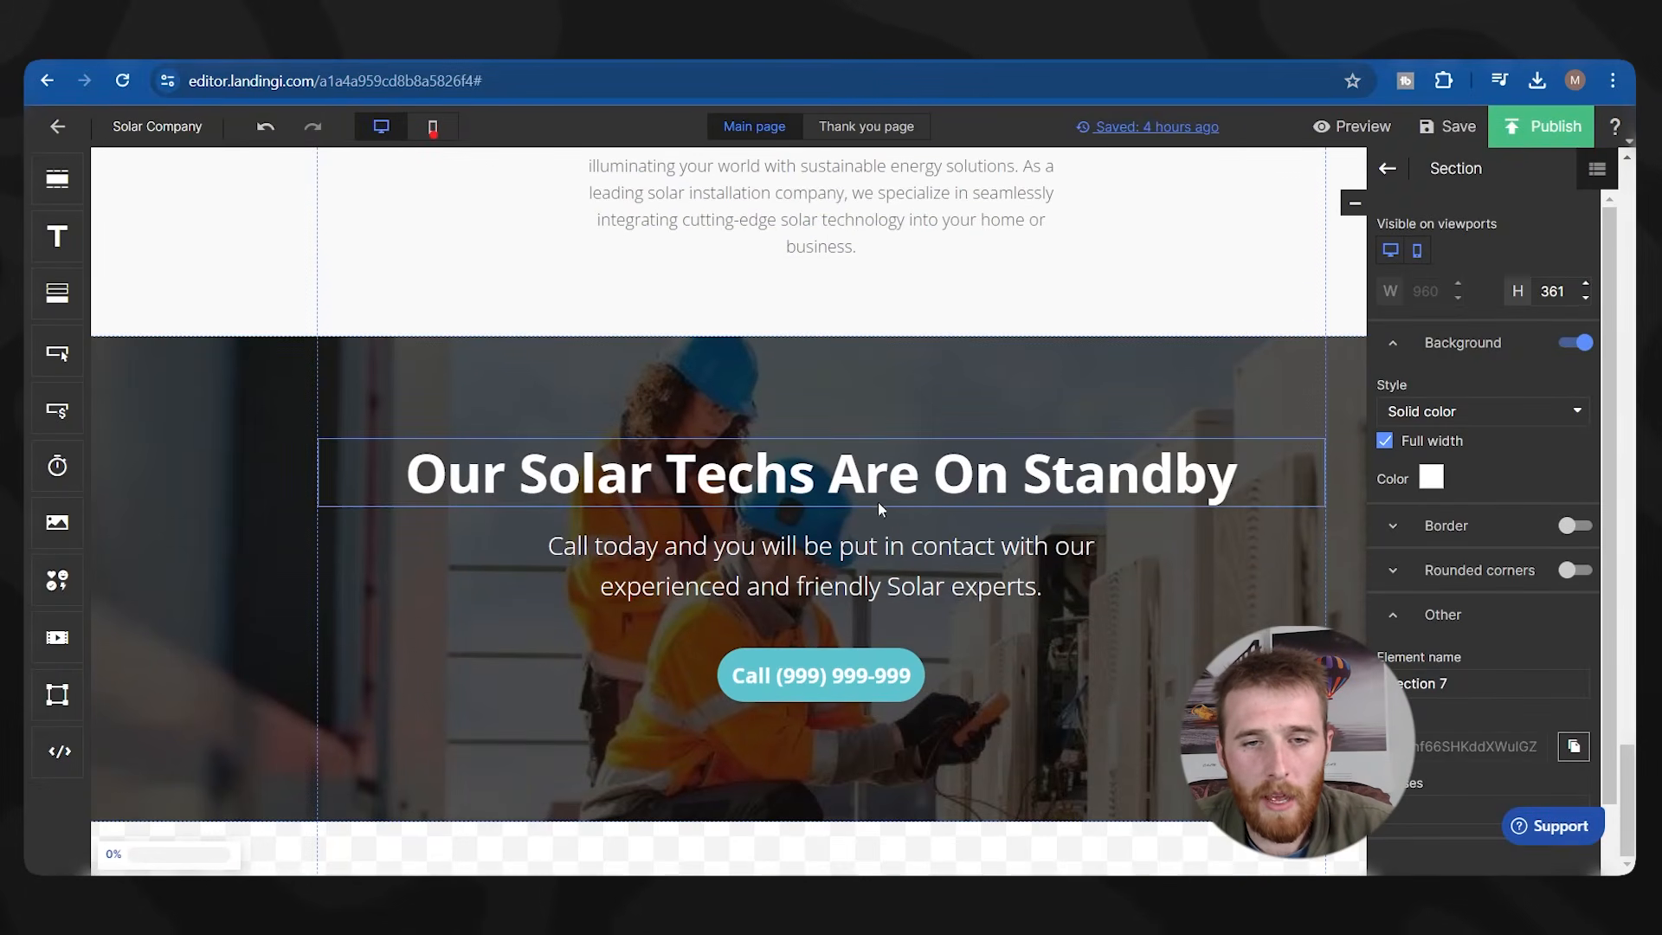
{"action": "left_click", "coordinate": [159, 519]}
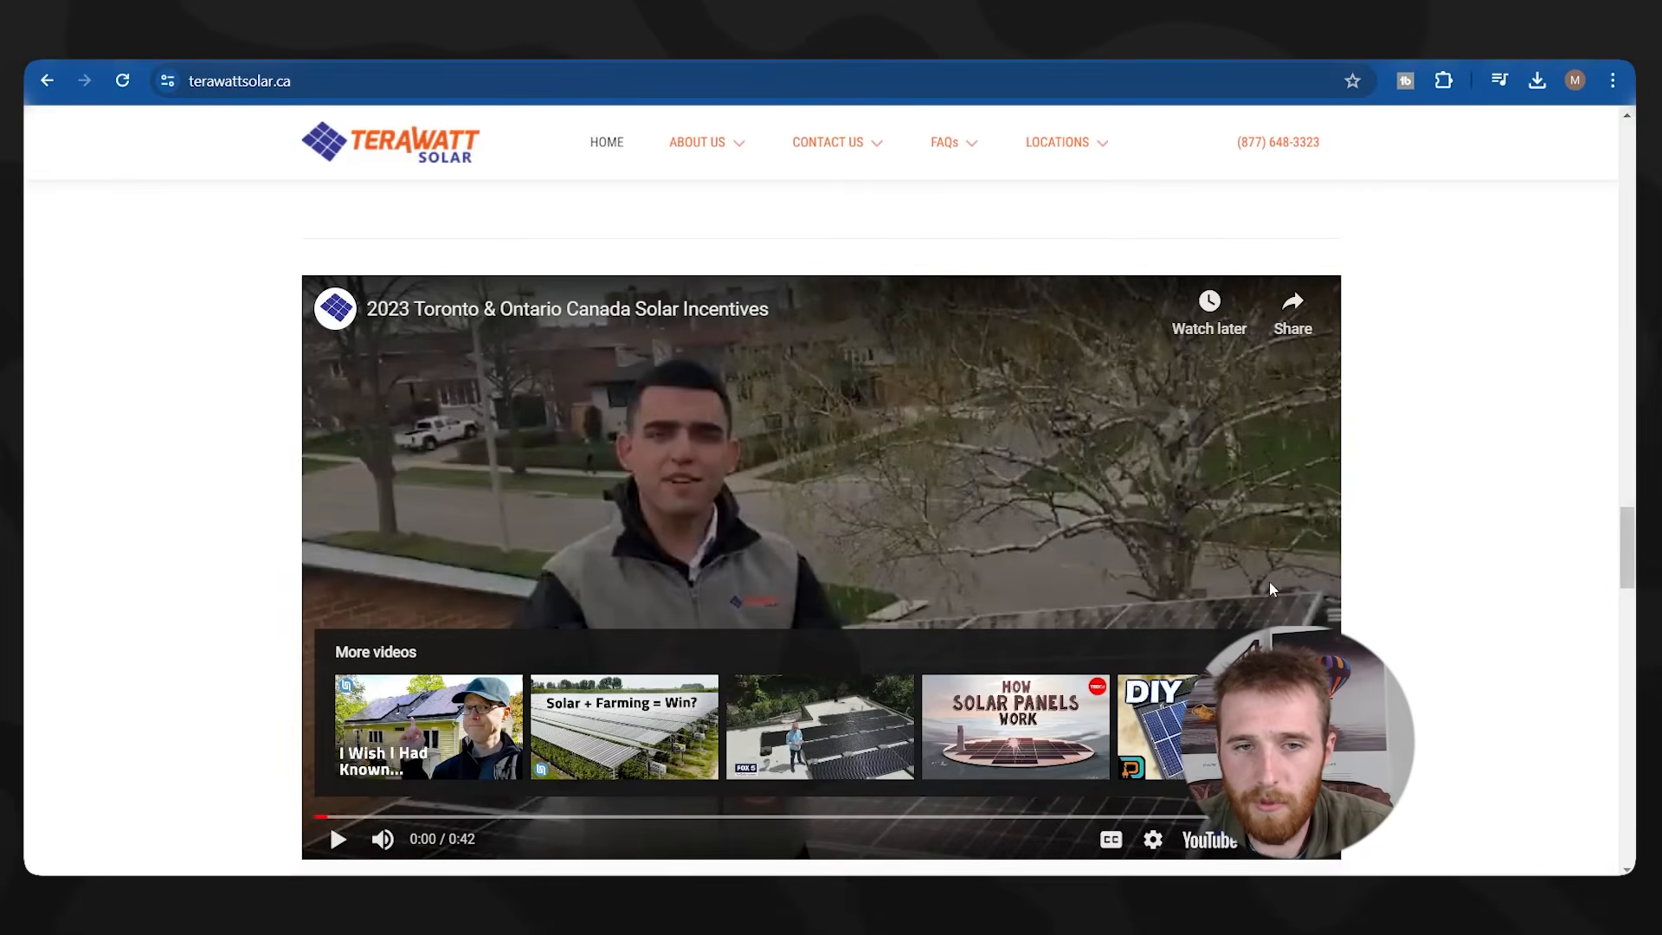
Save the community photo from Neighborhood Advantage as solar-community.webp.
{"action": "scroll", "coordinate": [1268, 580], "scroll_direction": "down", "scroll_amount": 6}
{"action": "scroll", "coordinate": [1285, 585], "scroll_direction": "down", "scroll_amount": 20}
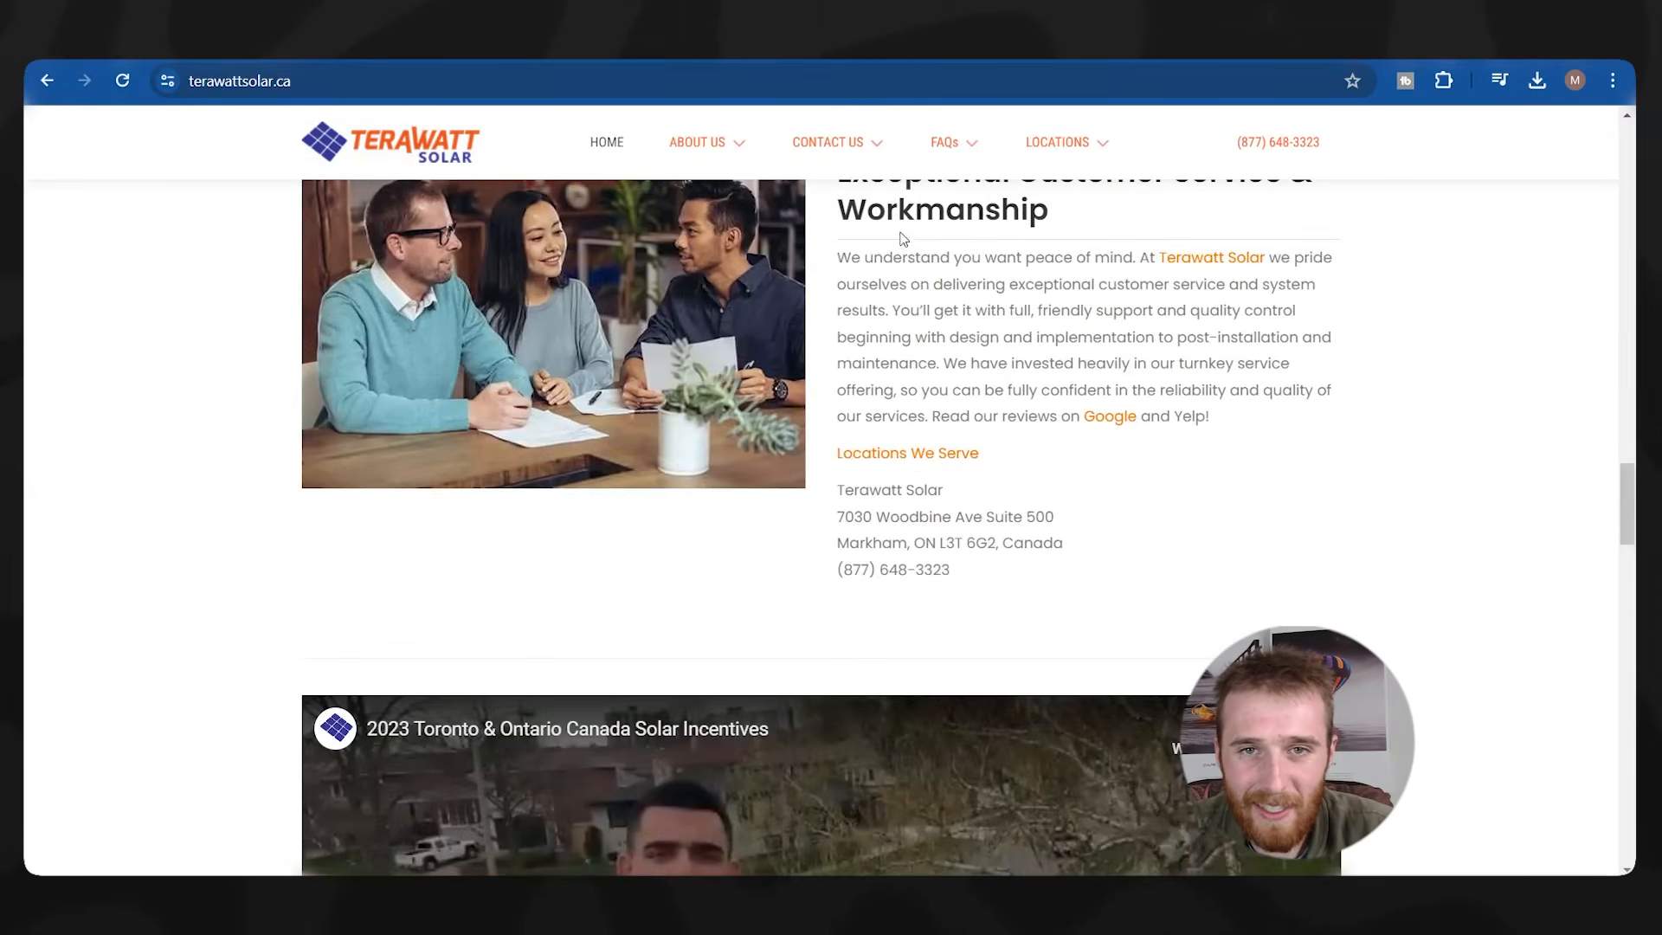
{"action": "mouse_move", "coordinate": [697, 147]}
{"action": "left_click", "coordinate": [702, 189]}
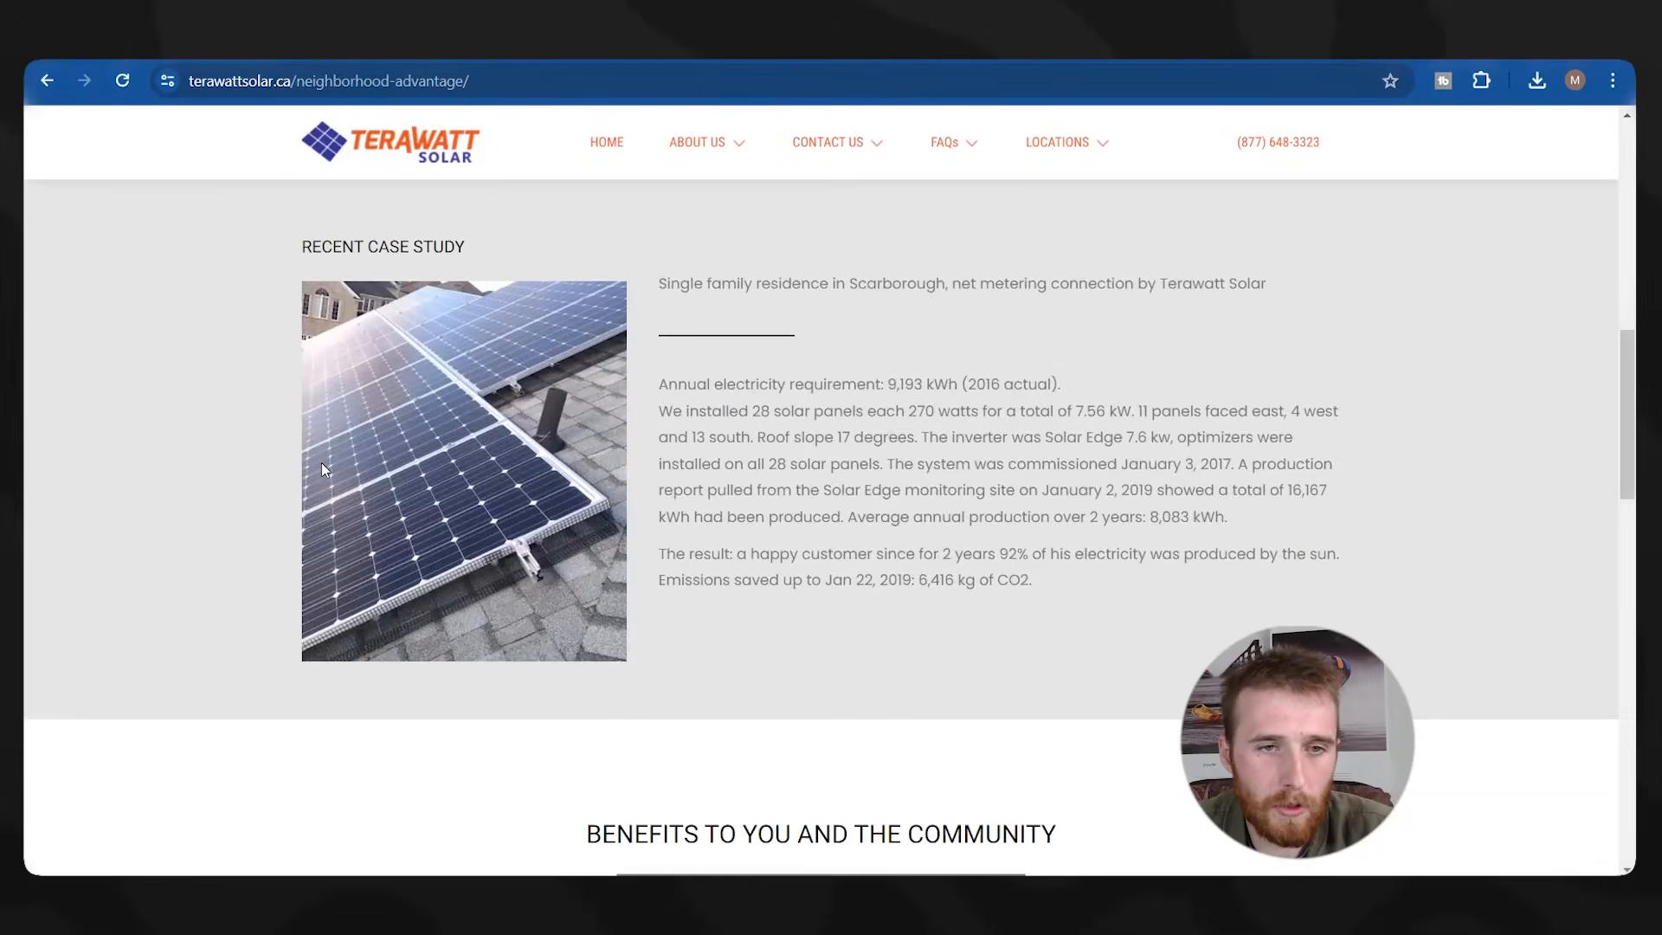
{"action": "scroll", "coordinate": [322, 467], "scroll_direction": "down", "scroll_amount": 12}
{"action": "right_click", "coordinate": [585, 353]}
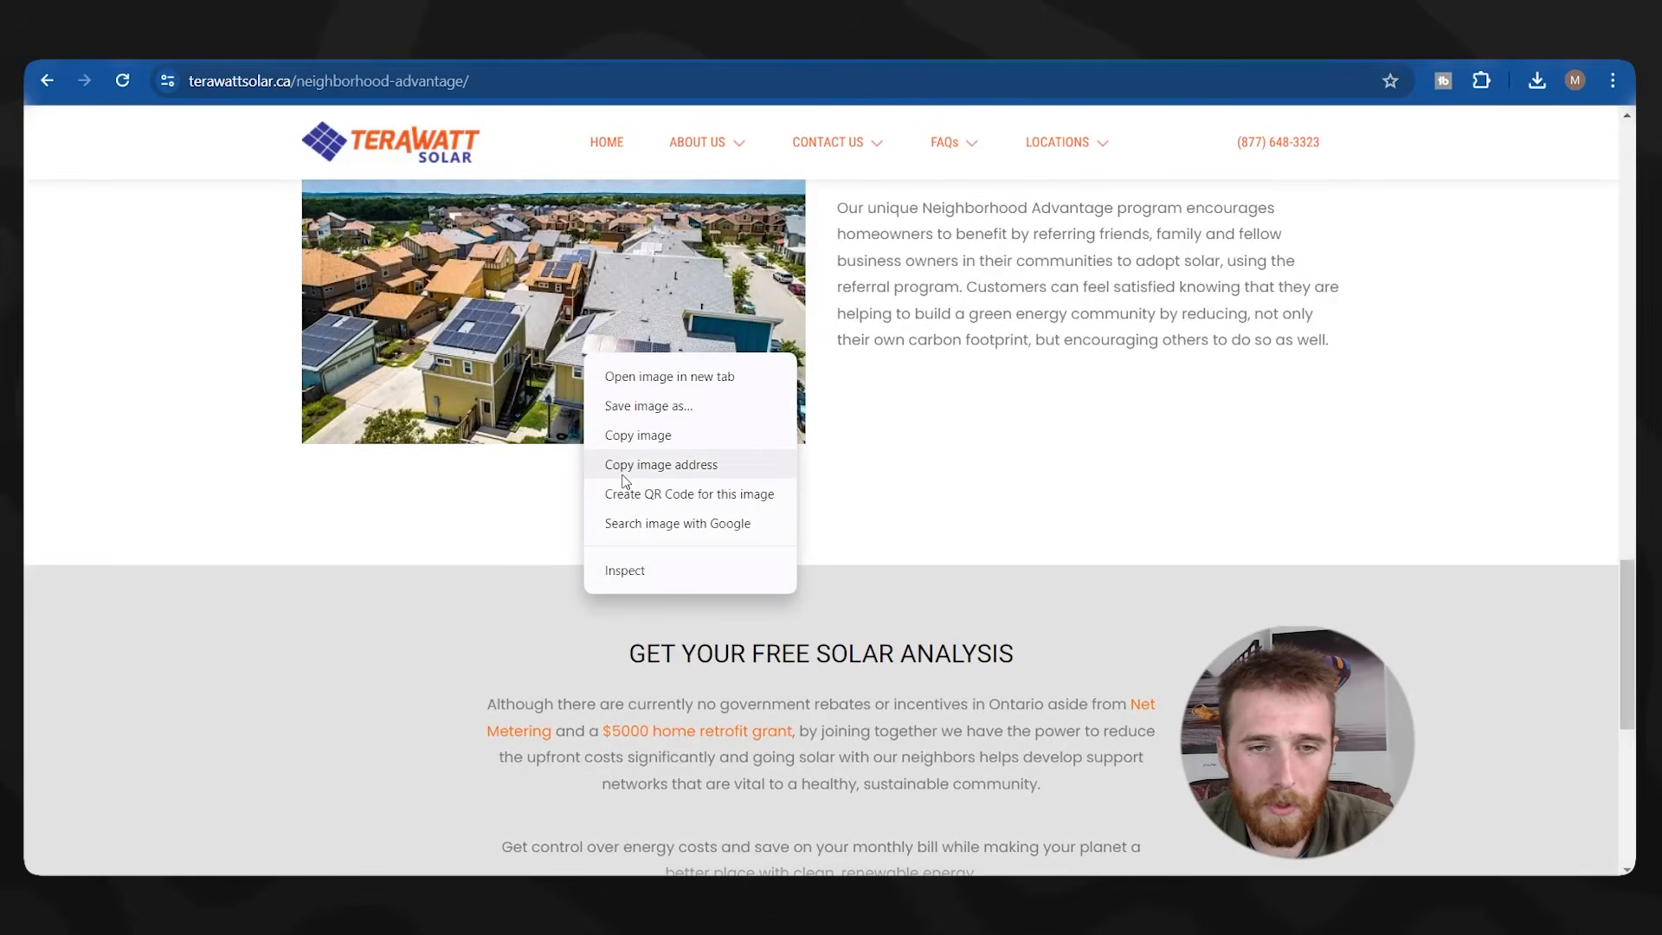
{"action": "left_click", "coordinate": [677, 409]}
{"action": "scroll", "coordinate": [678, 549], "scroll_direction": "up", "scroll_amount": 6}
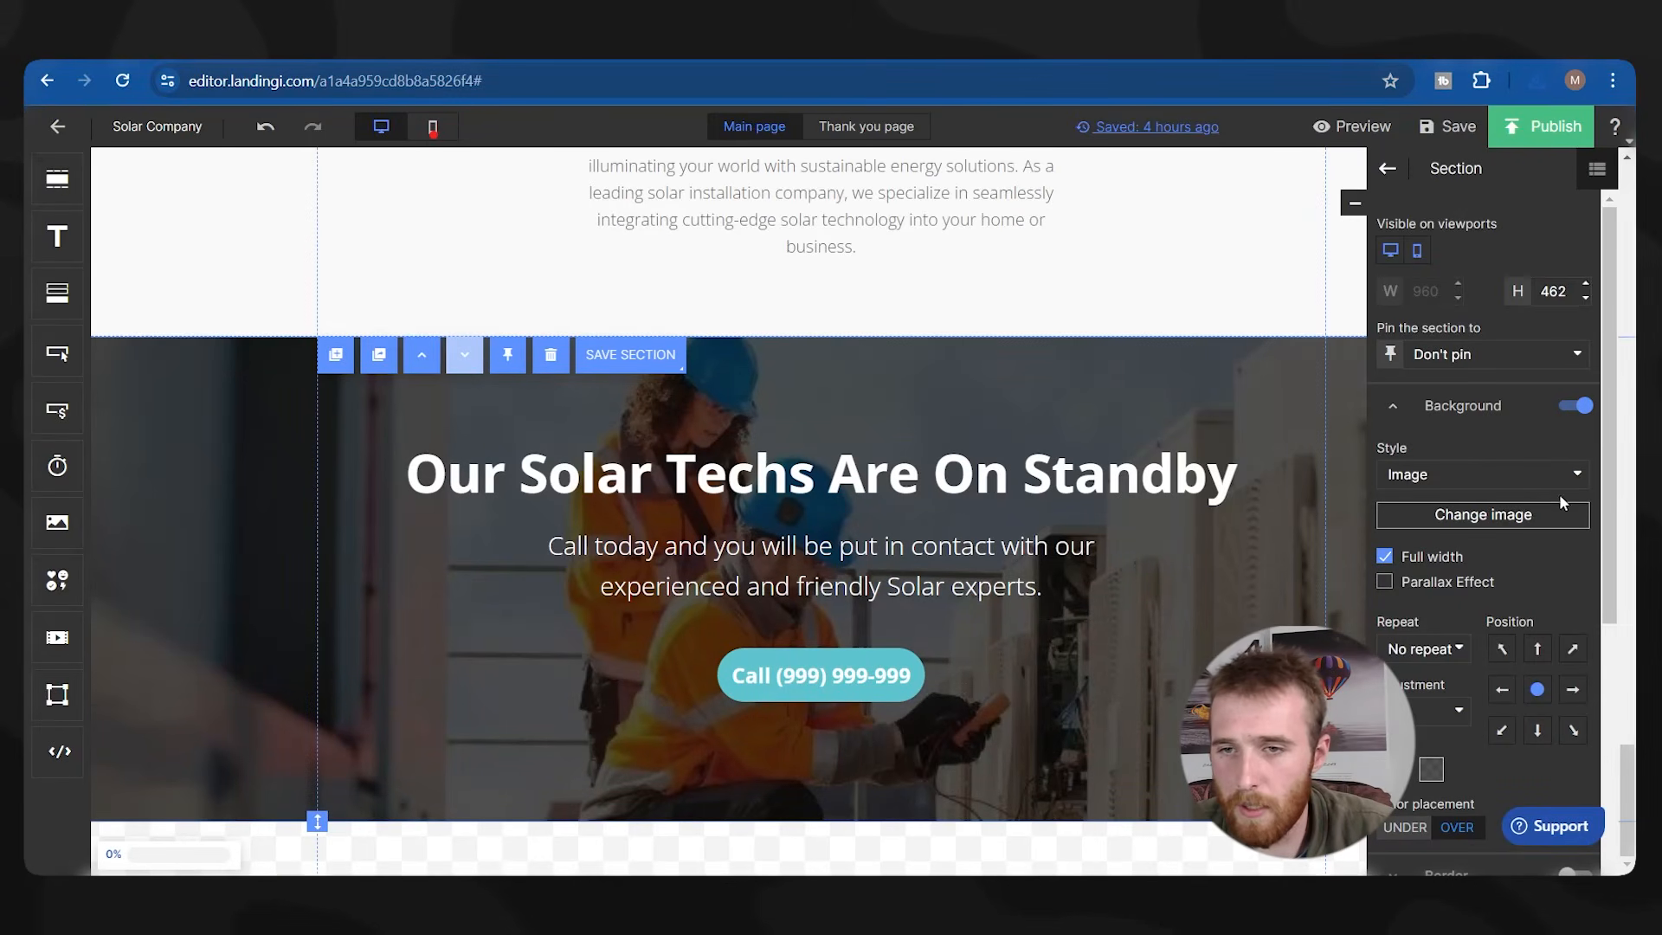
Upload solar-community.webp from Downloads as the Solar Techs section background and save the page.
{"action": "left_click", "coordinate": [1528, 520]}
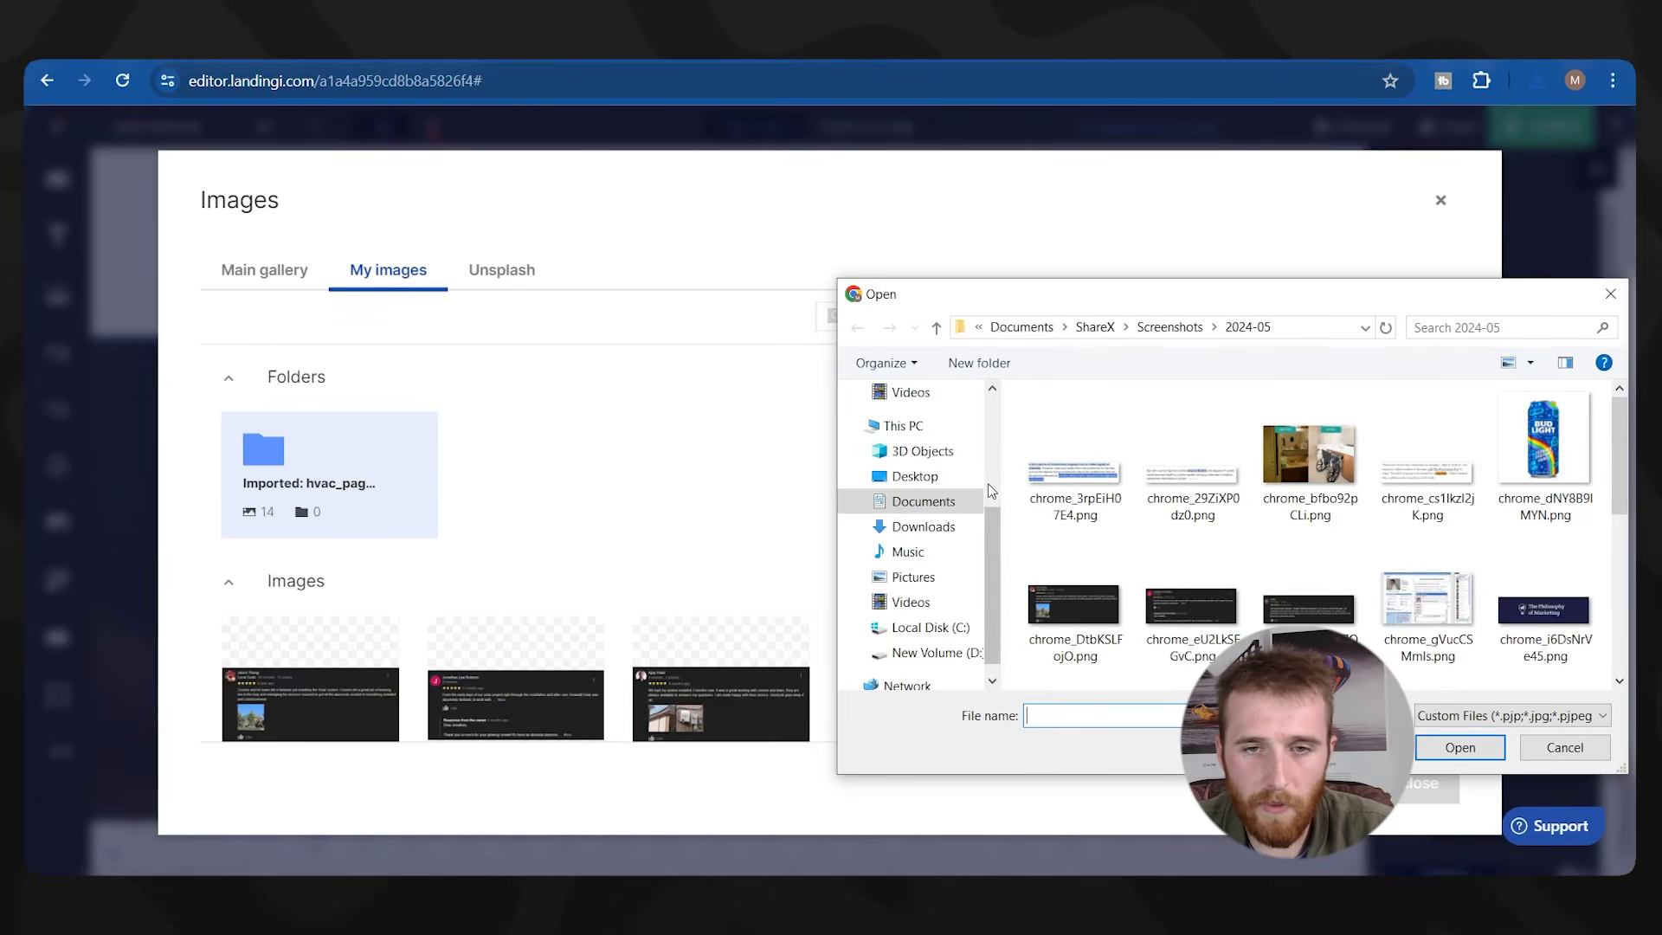
{"action": "left_click", "coordinate": [923, 526]}
{"action": "double_click", "coordinate": [1129, 452]}
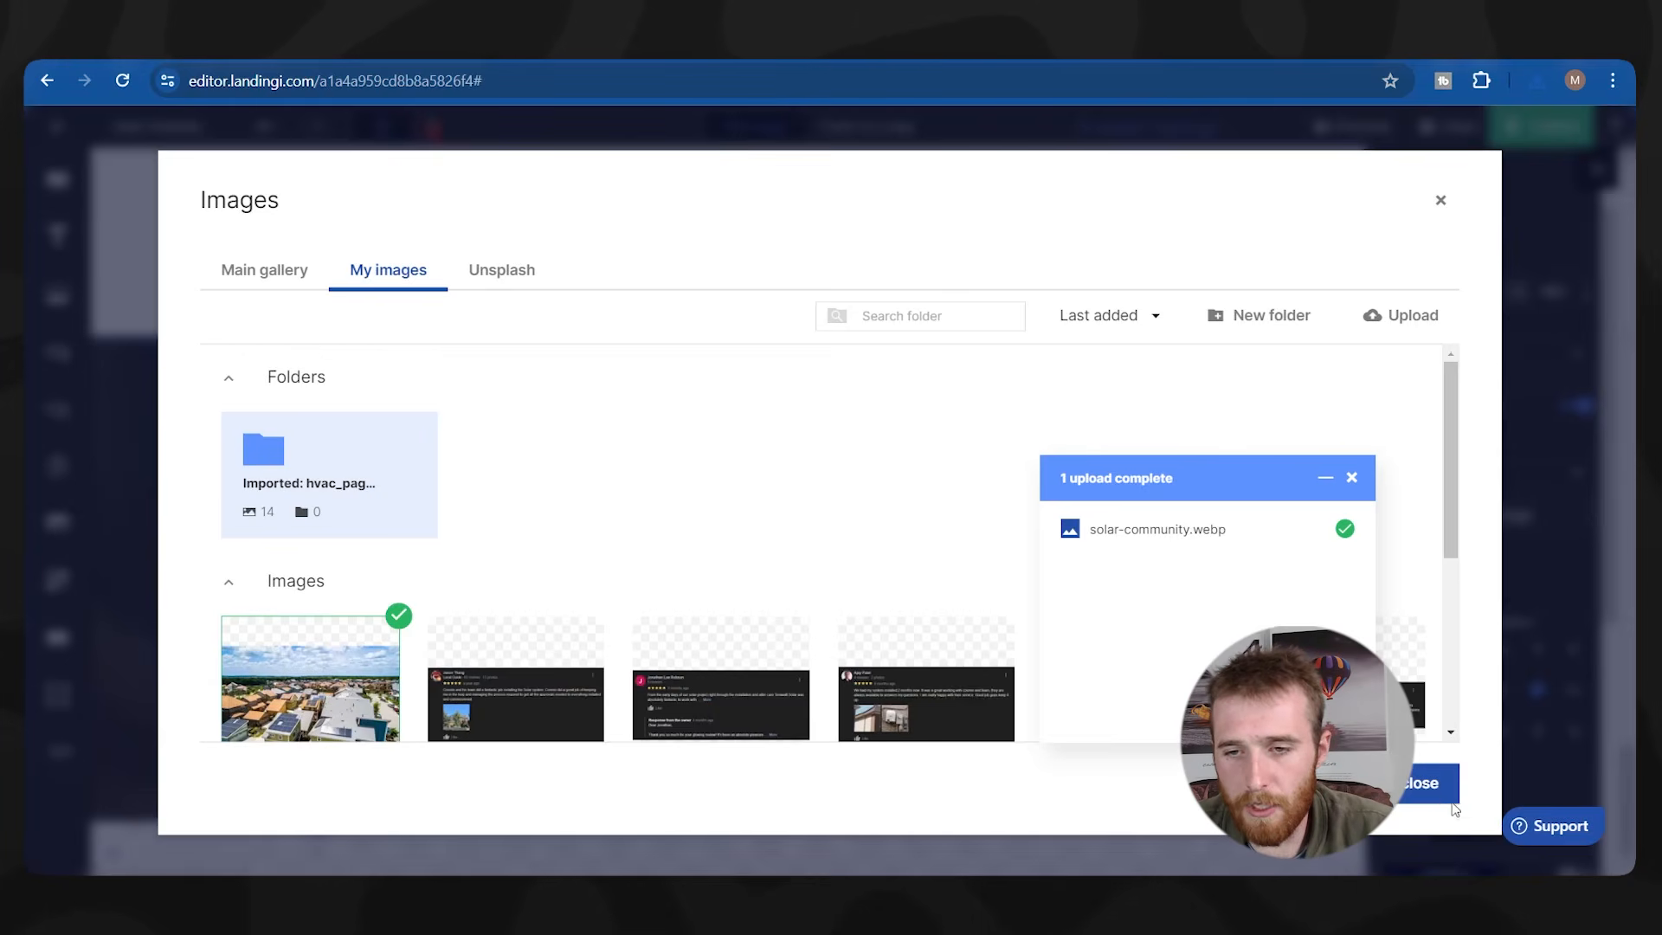
{"action": "left_click", "coordinate": [1422, 784]}
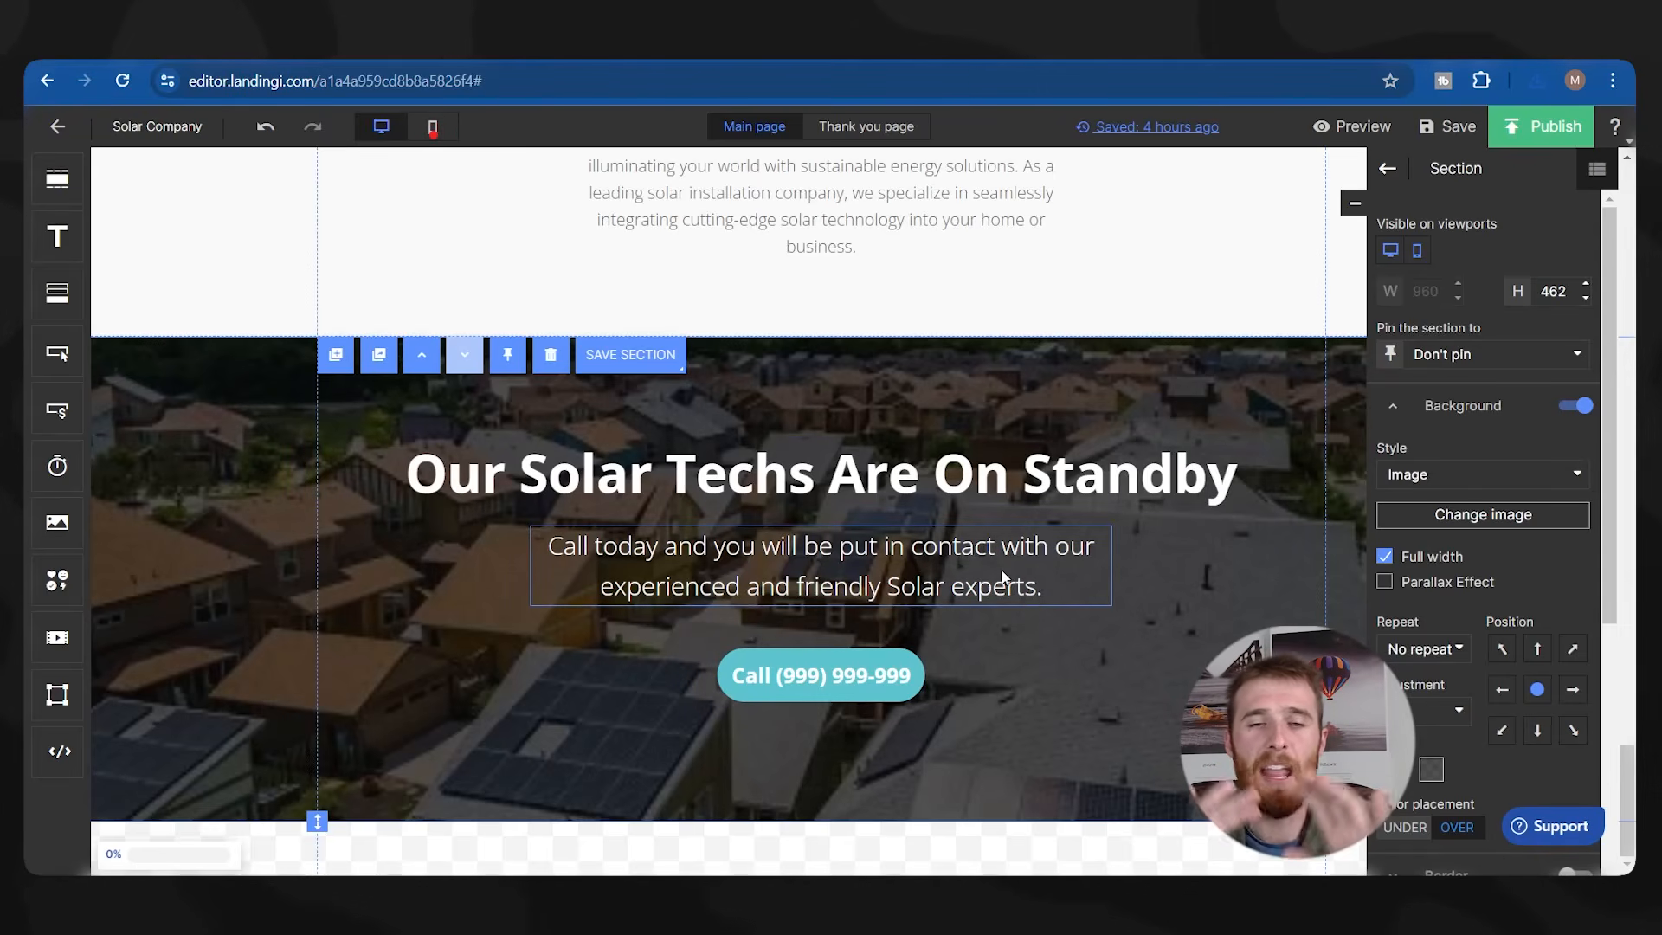
{"action": "key", "text": "ctrl+s"}
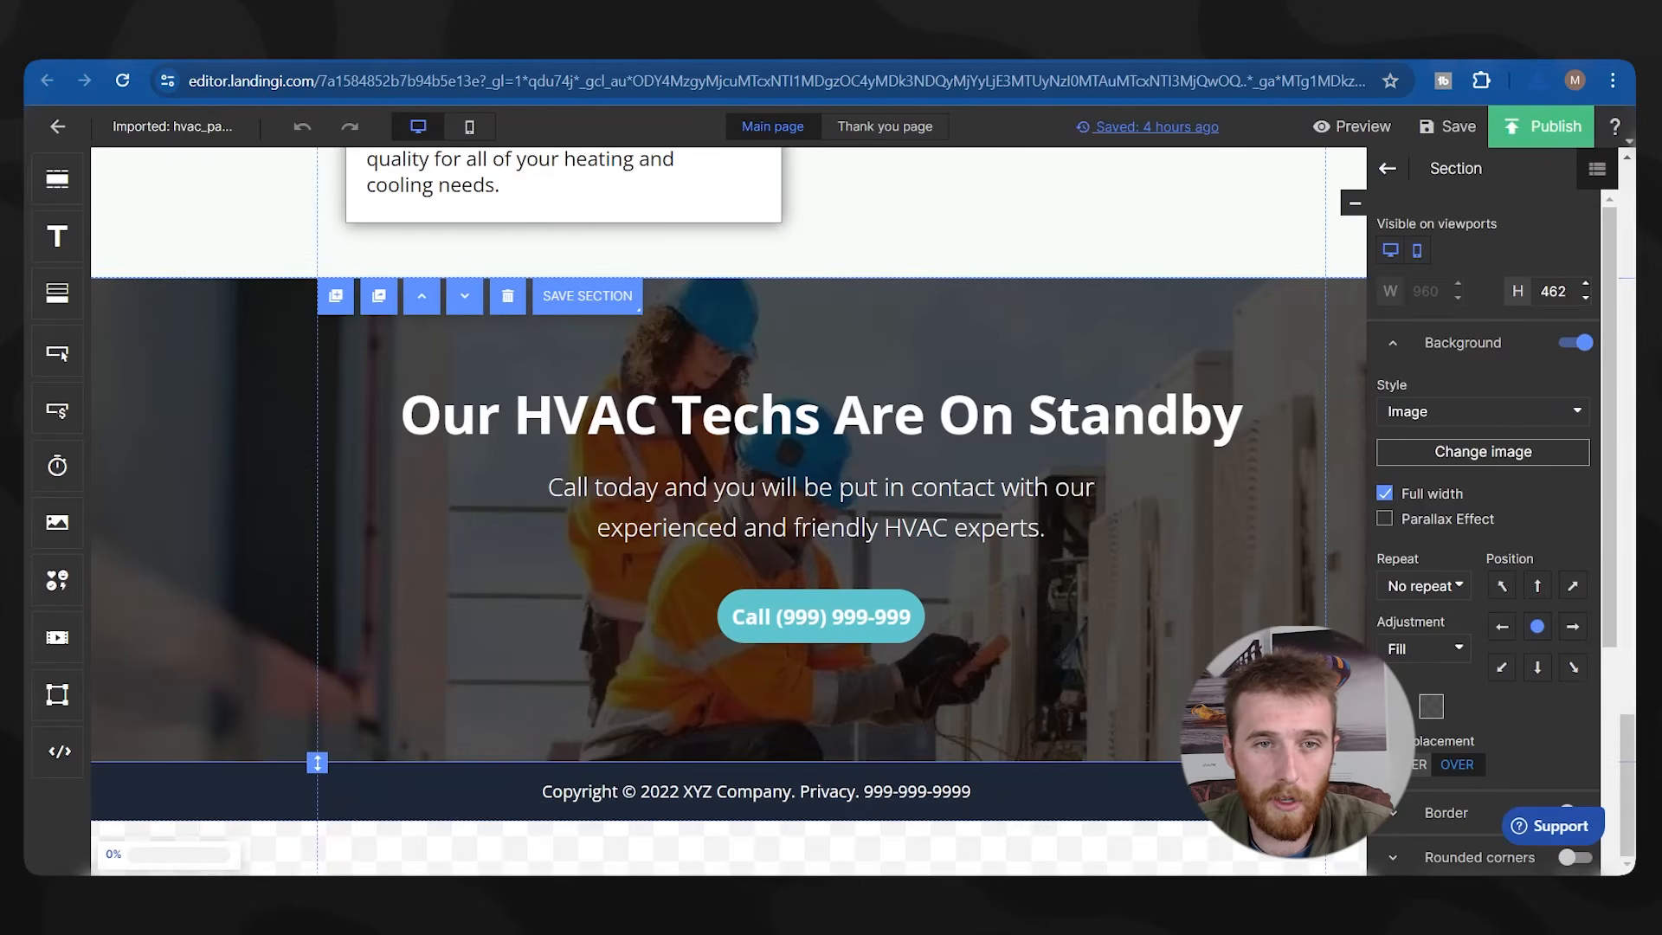
{"action": "left_click", "coordinate": [291, 812]}
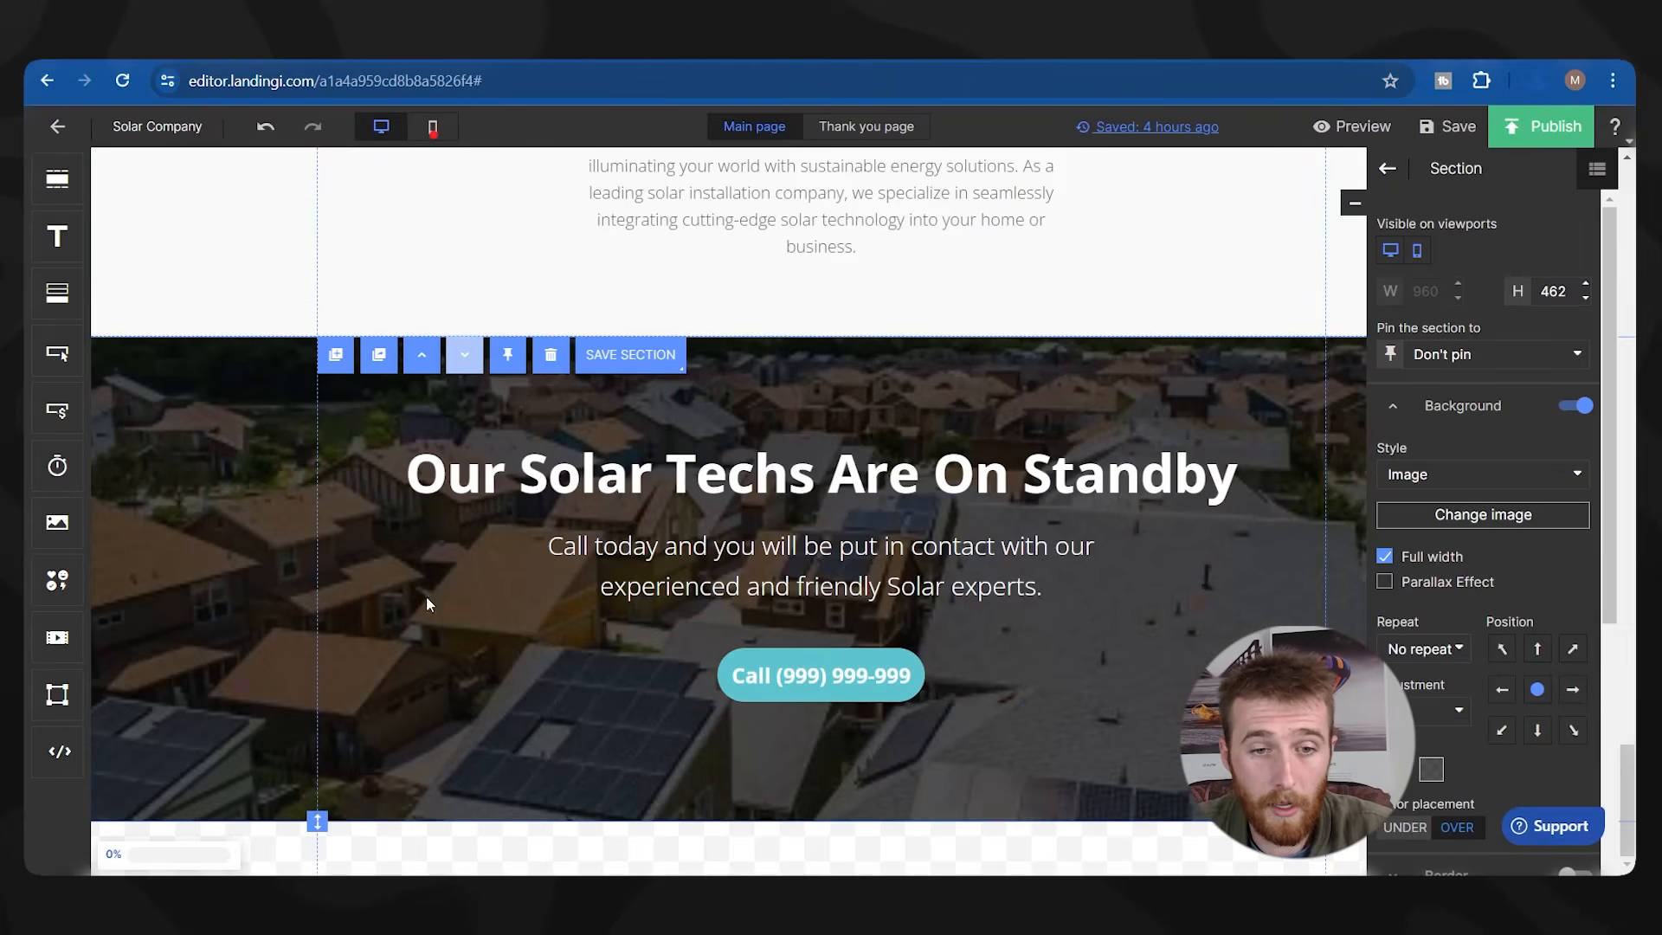
Paste the footer below the section and change its copyright to 'Copyright © 2024 Terawatt Solar'.
{"action": "key", "text": "ctrl+v"}
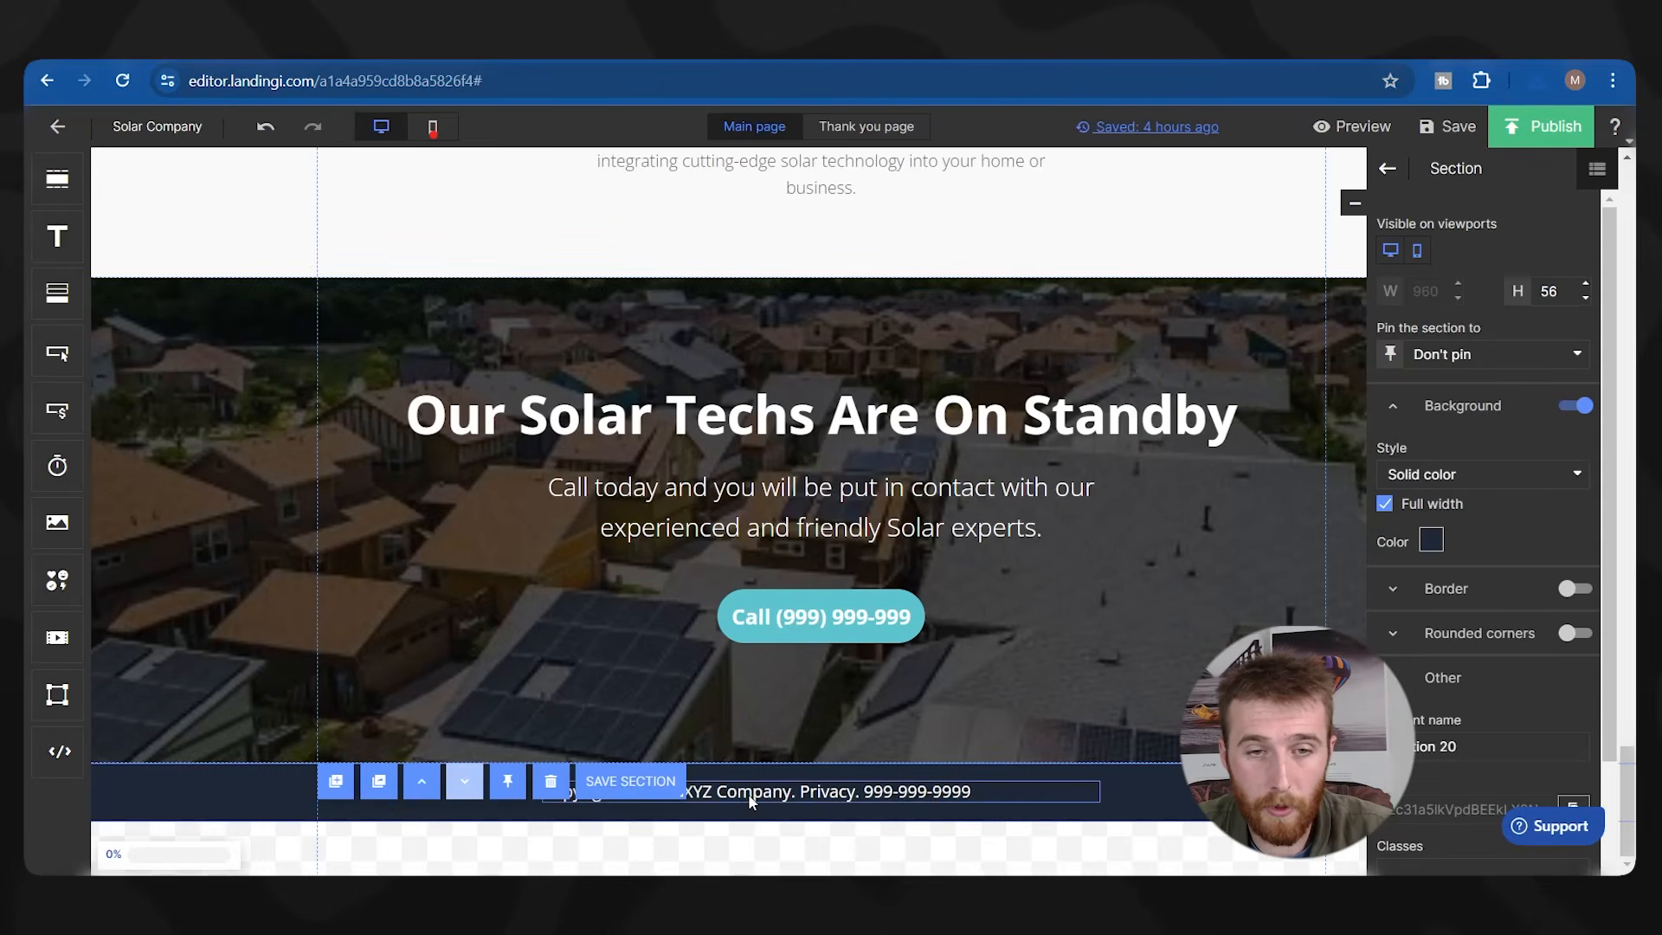
{"action": "double_click", "coordinate": [706, 792]}
{"action": "scroll", "coordinate": [683, 662], "scroll_direction": "up", "scroll_amount": 10}
{"action": "scroll", "coordinate": [684, 662], "scroll_direction": "down", "scroll_amount": 10}
{"action": "double_click", "coordinate": [697, 791]}
{"action": "type", "text": "Terawatt Solar"}
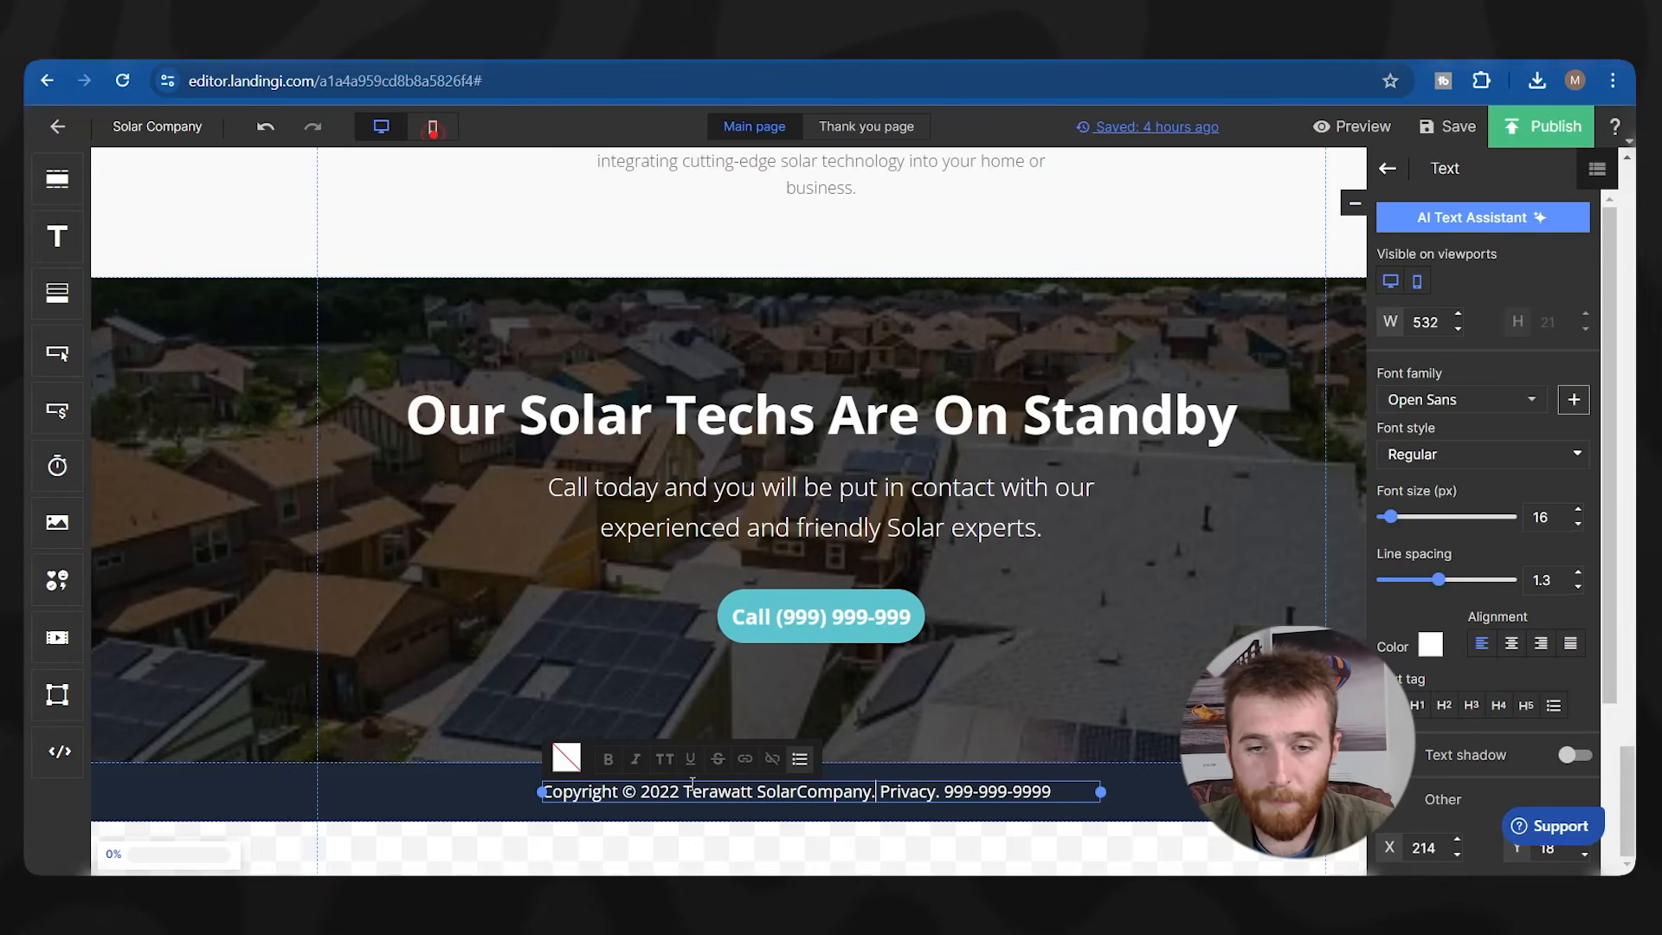
{"action": "key", "text": "BackSpace"}
{"action": "key", "text": "BackSpace"}
{"action": "key", "text": "BackSpace"}
{"action": "key", "text": "BackSpace"}
{"action": "key", "text": "BackSpace"}
{"action": "key", "text": "BackSpace"}
{"action": "key", "text": "BackSpace"}
{"action": "key", "text": "BackSpace"}
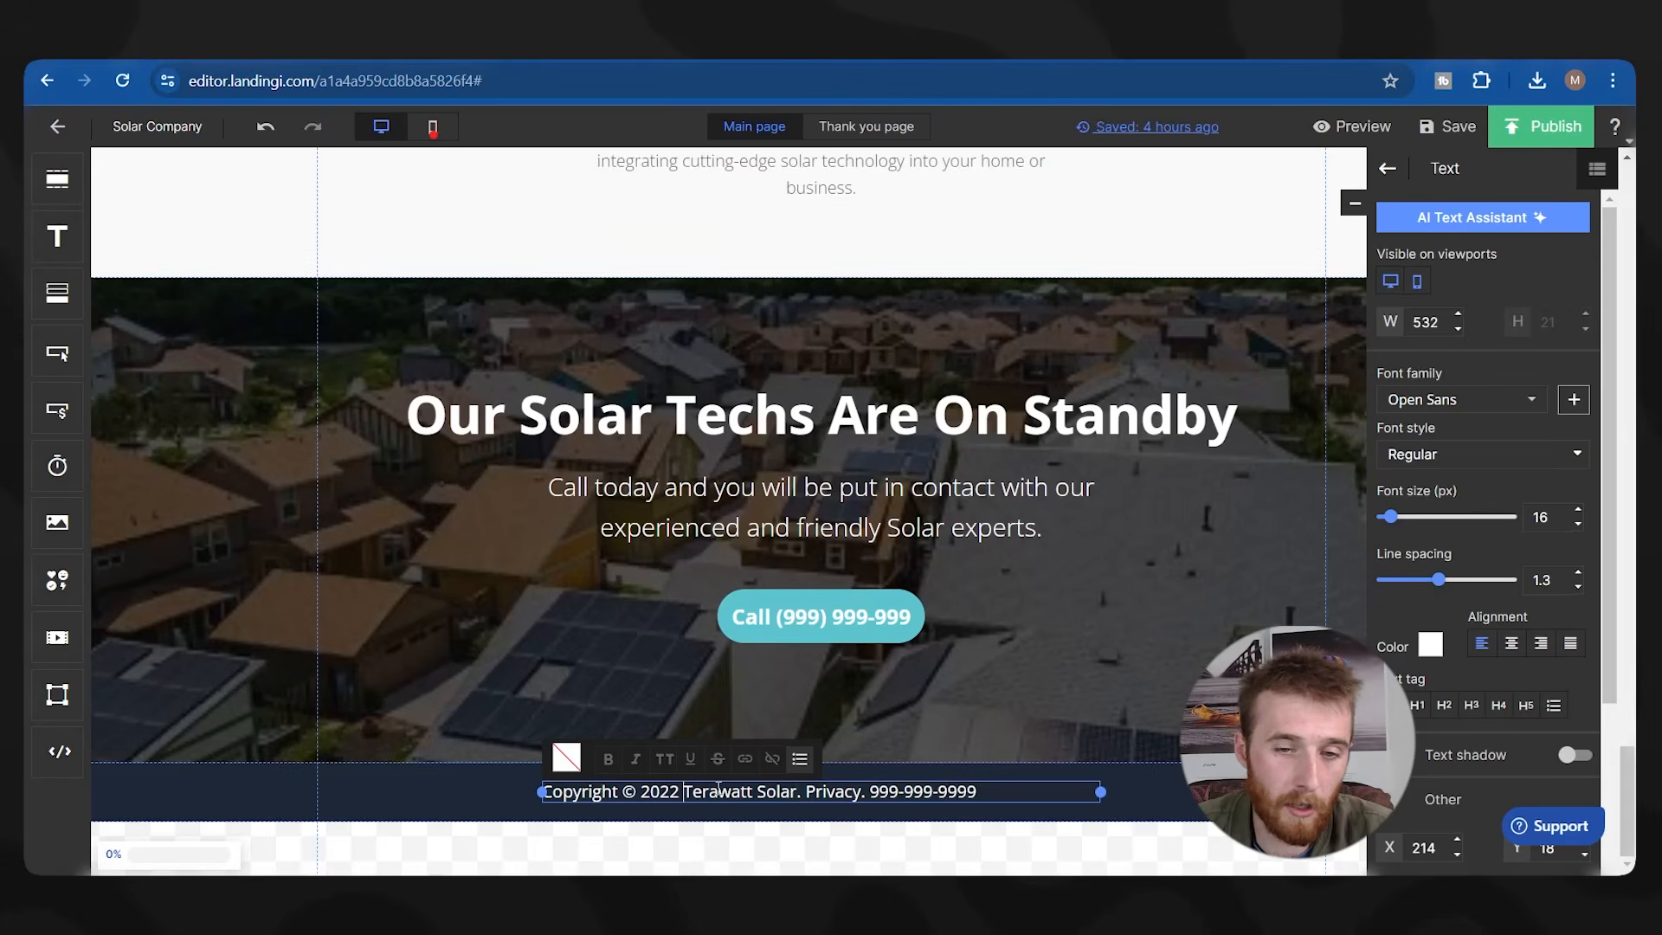
{"action": "key", "text": "BackSpace"}
{"action": "type", "text": "4"}
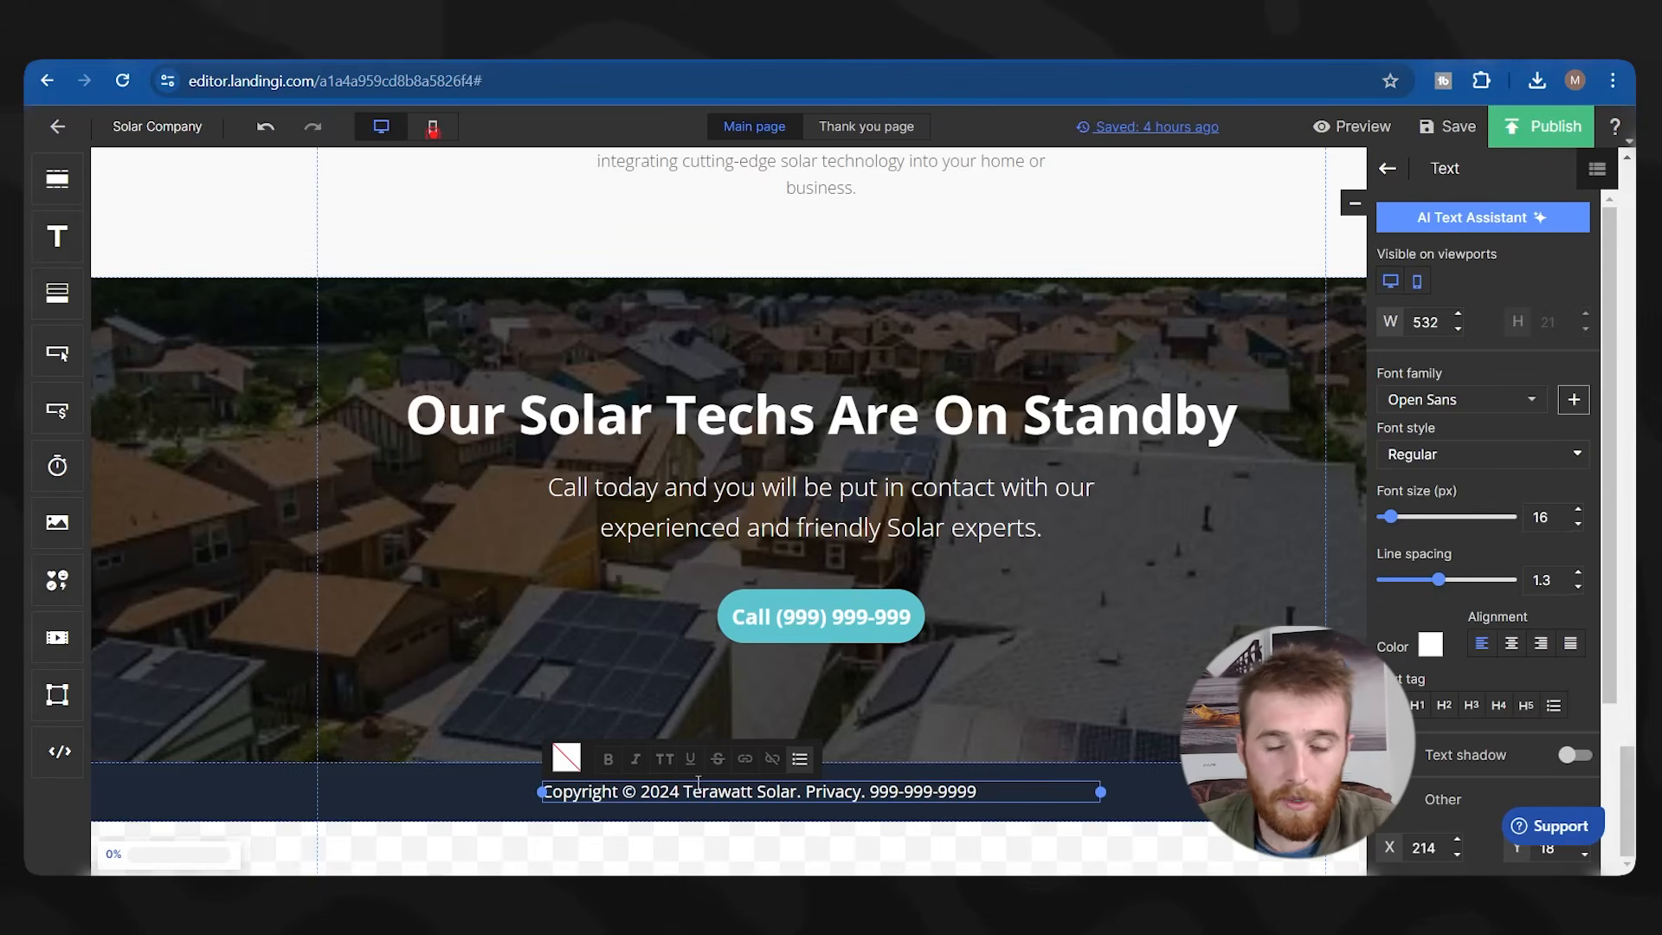
{"action": "left_click", "coordinate": [448, 783]}
{"action": "scroll", "coordinate": [728, 510], "scroll_direction": "up", "scroll_amount": 20}
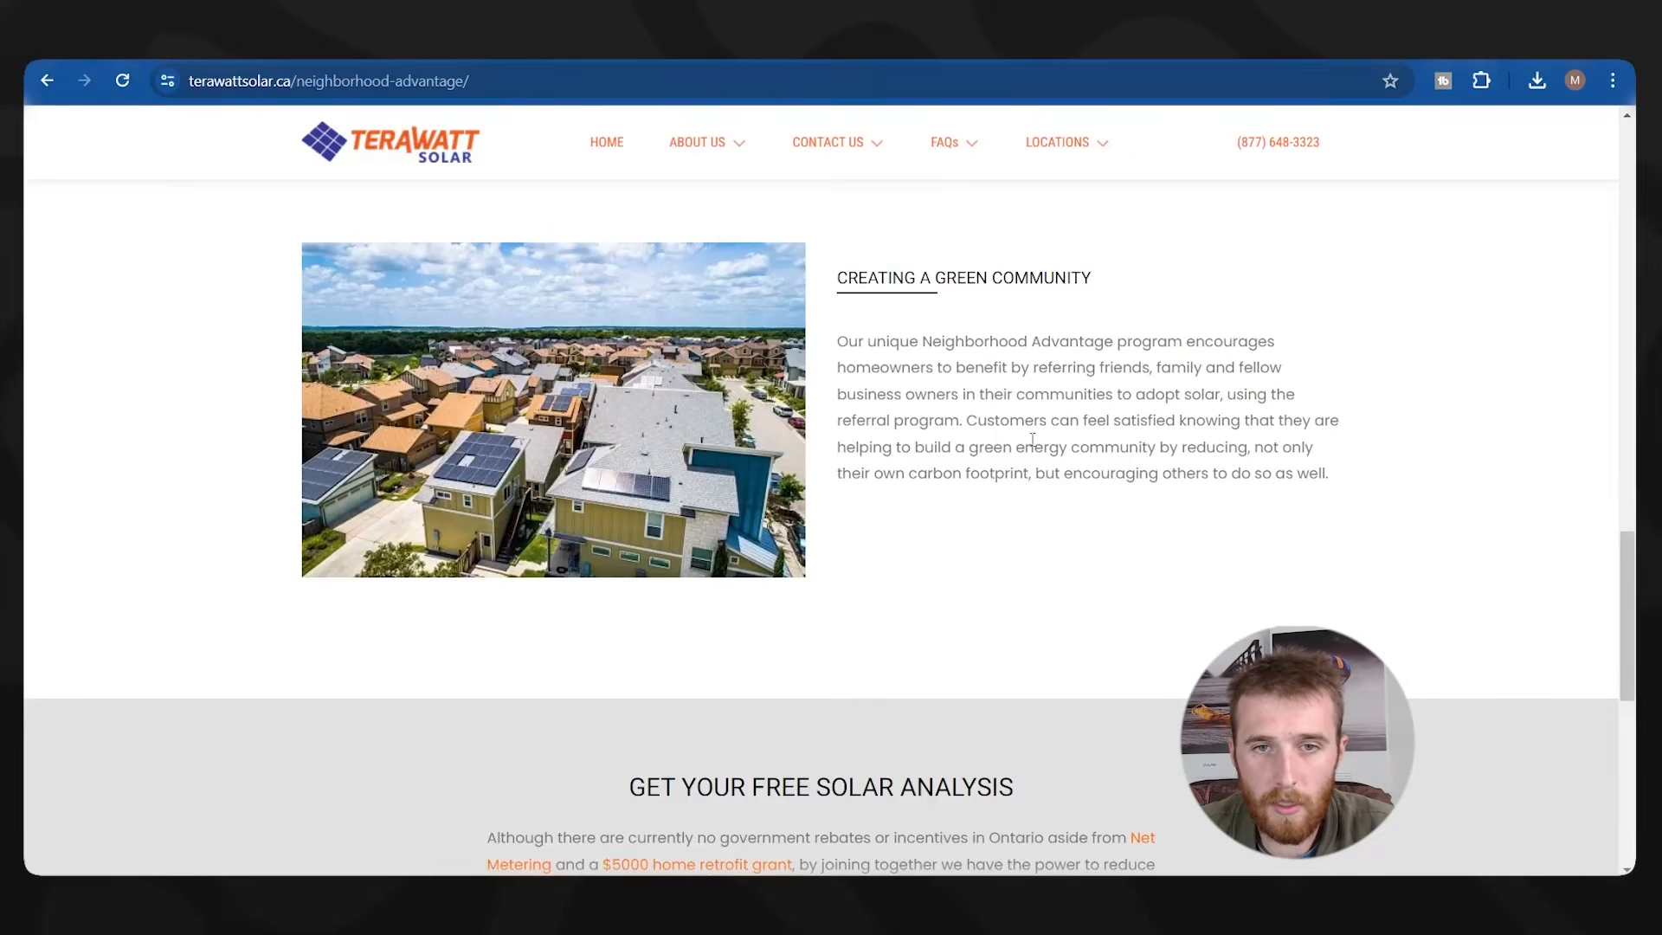
Check the Neighborhood Advantage page's mobile view down to the footer, then search 'color pic'.
{"action": "right_click", "coordinate": [1397, 517]}
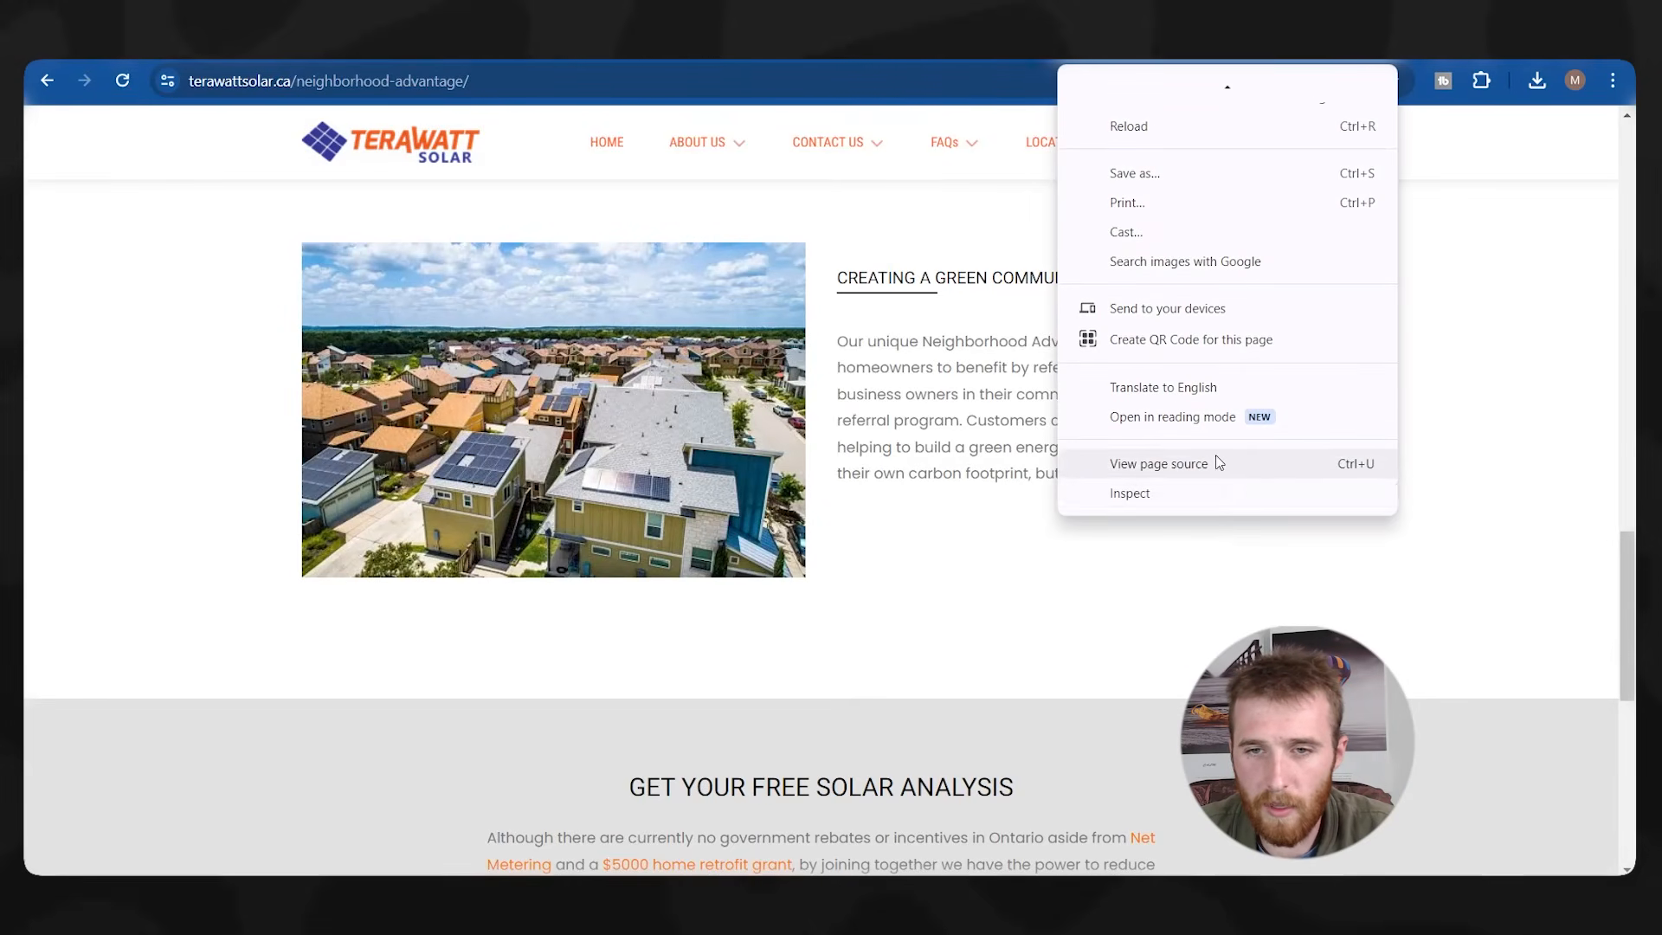
{"action": "left_click", "coordinate": [1182, 494]}
{"action": "left_click", "coordinate": [1071, 119]}
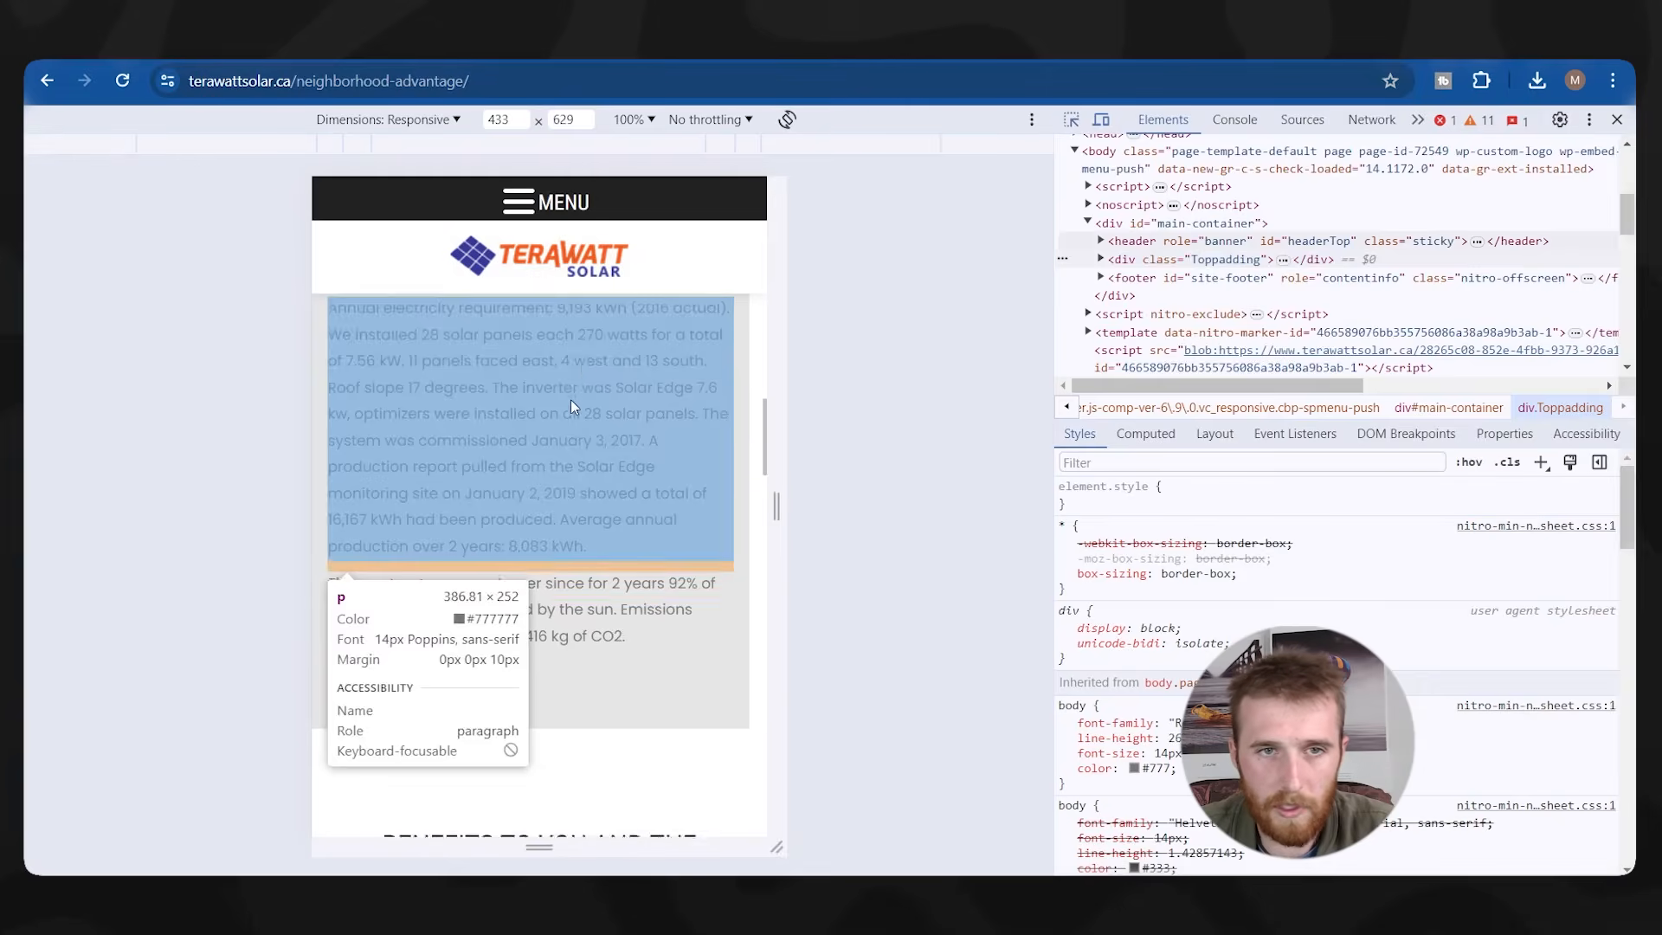
{"action": "scroll", "coordinate": [597, 429], "scroll_direction": "down", "scroll_amount": 11}
{"action": "scroll", "coordinate": [629, 485], "scroll_direction": "down", "scroll_amount": 10}
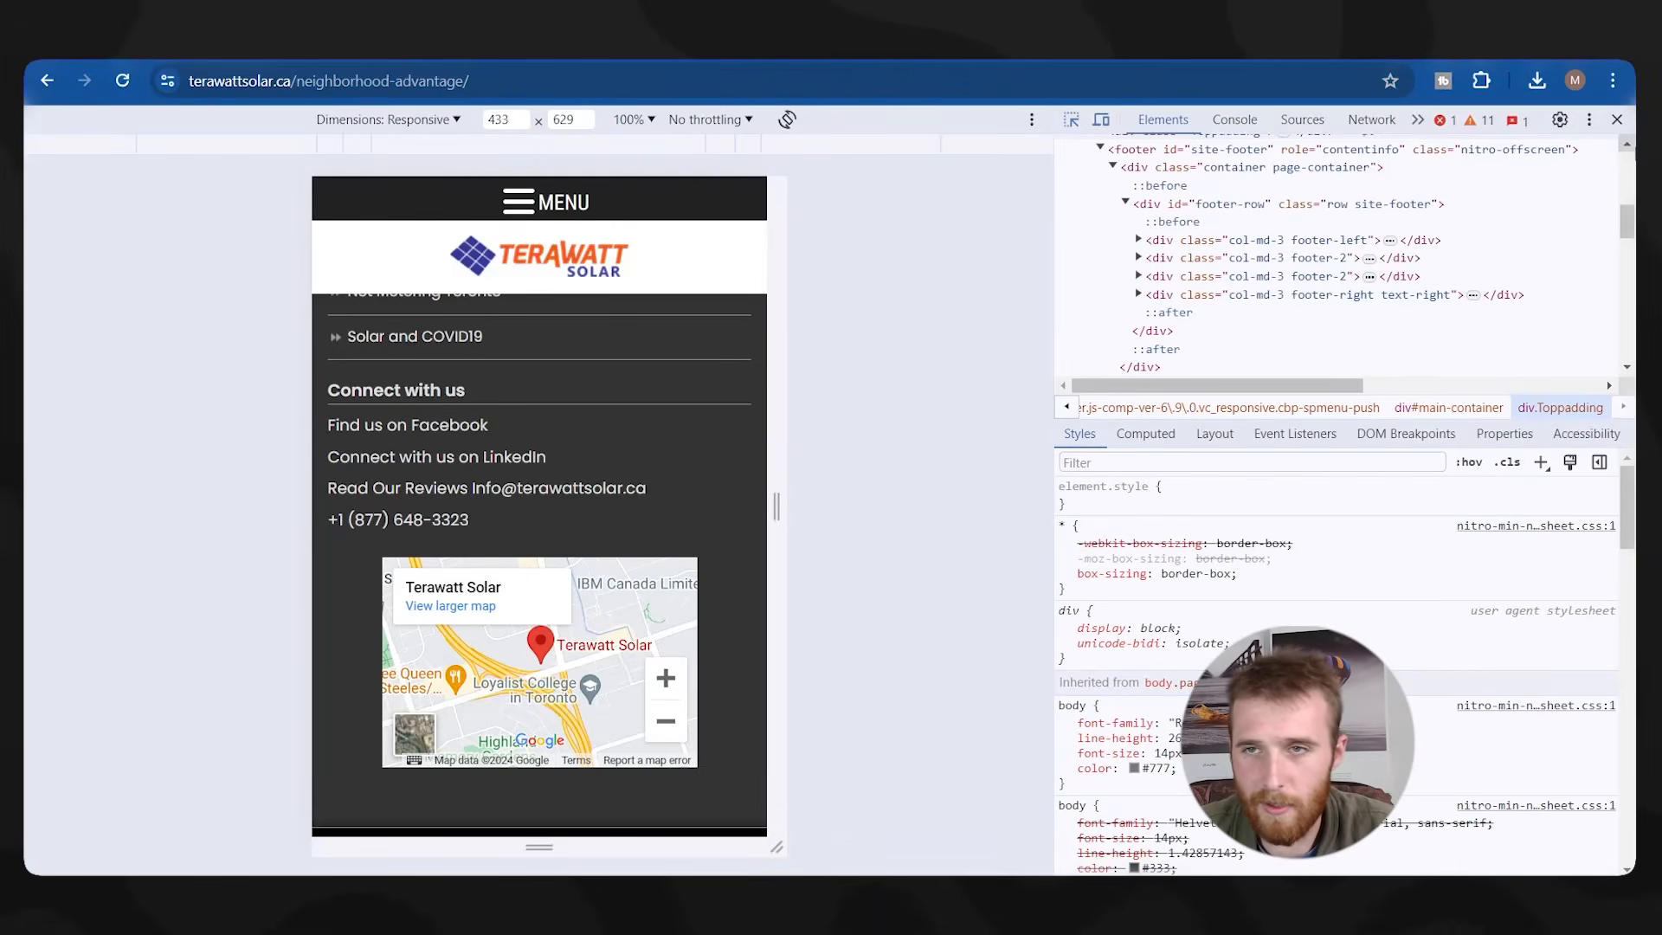
{"action": "left_click", "coordinate": [1615, 119]}
{"action": "scroll", "coordinate": [1622, 124], "scroll_direction": "up", "scroll_amount": 5}
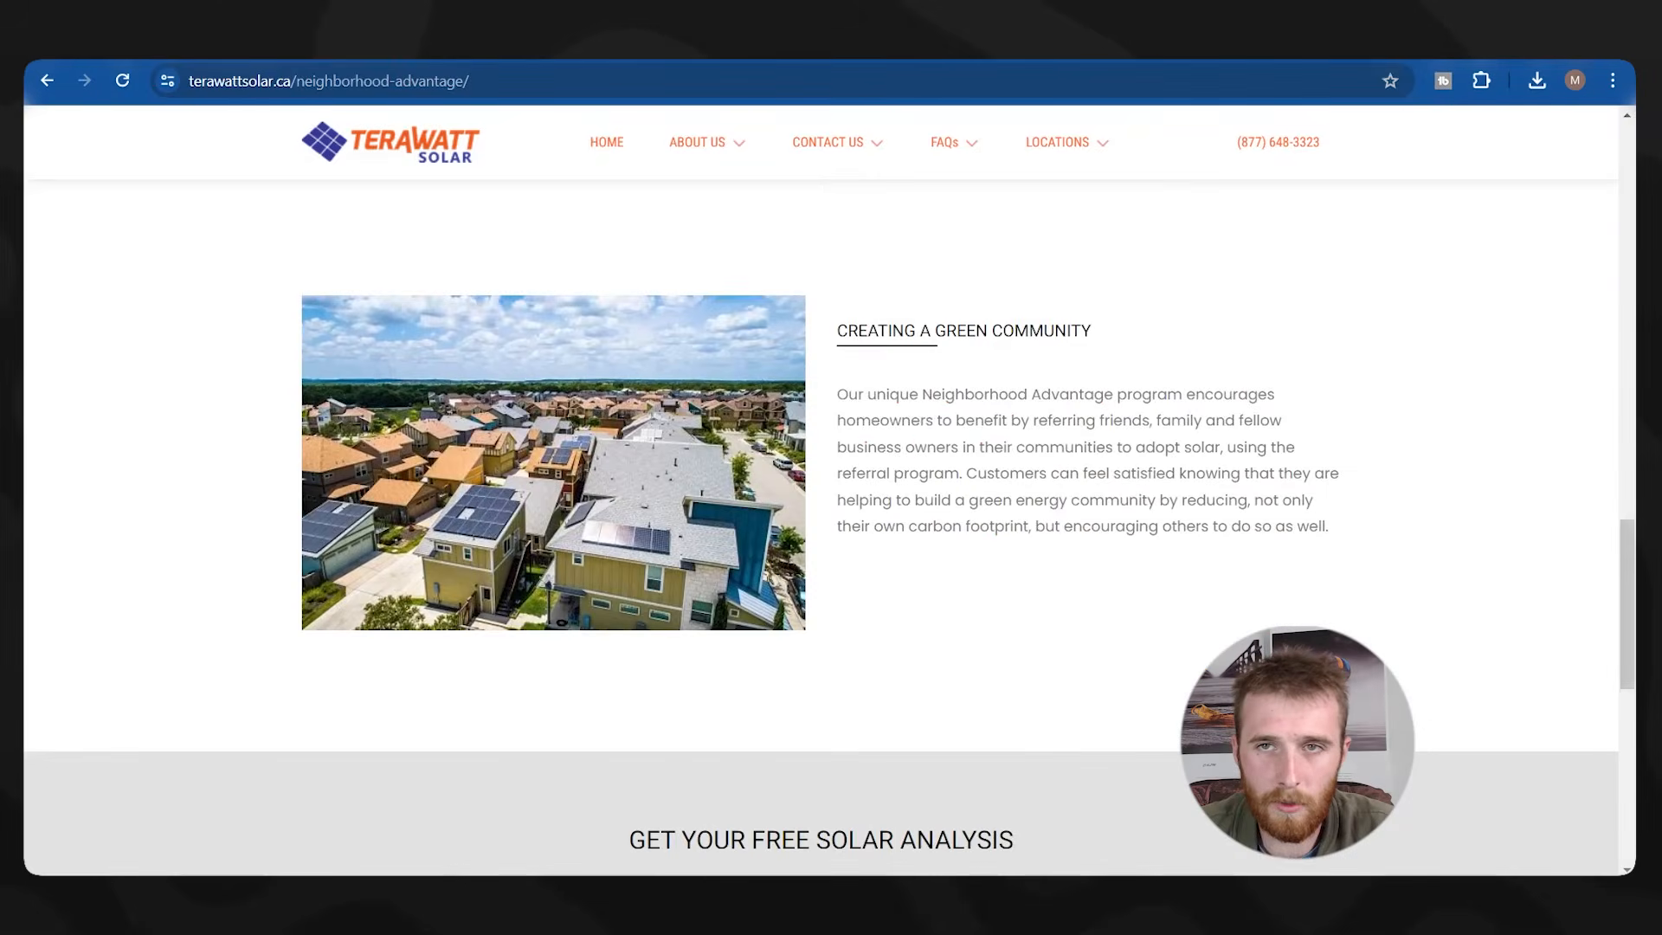
{"action": "key", "text": "ctrl+t"}
{"action": "type", "text": "color pic"}
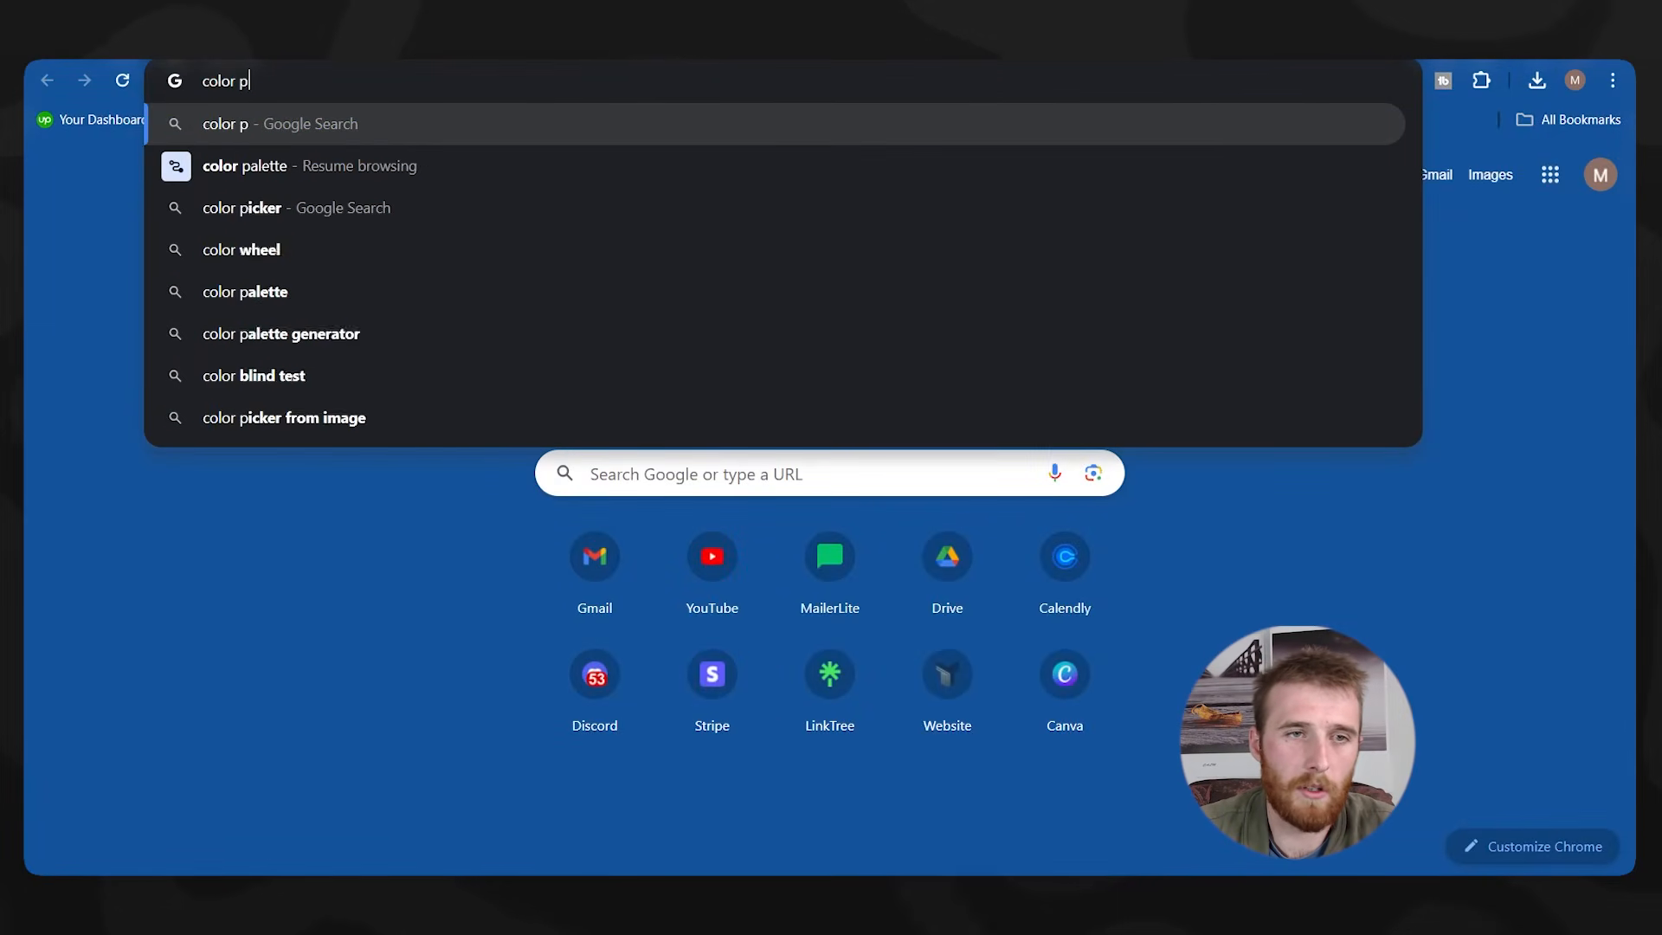
Search 'color pic from image' and open the imagecolorpicker.com site.
{"action": "key", "text": "Return"}
{"action": "scroll", "coordinate": [571, 484], "scroll_direction": "down", "scroll_amount": 5}
{"action": "scroll", "coordinate": [424, 259], "scroll_direction": "up", "scroll_amount": 5}
{"action": "left_click", "coordinate": [424, 149]}
{"action": "type", "text": "from image"}
{"action": "key", "text": "Return"}
{"action": "left_click", "coordinate": [347, 399]}
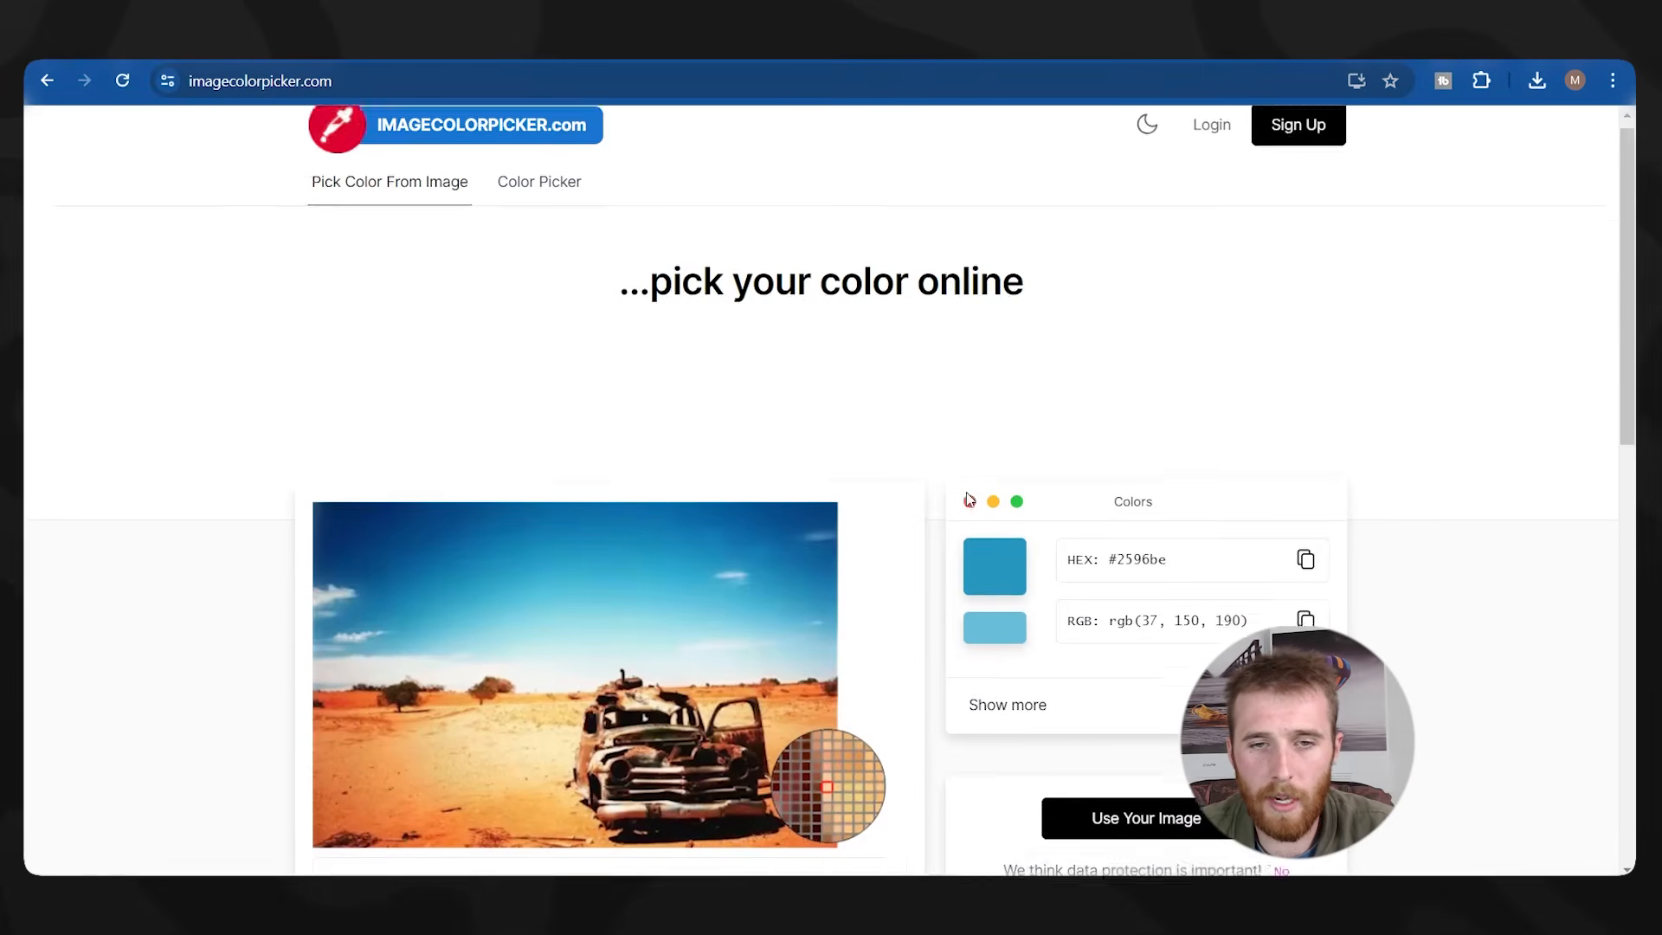
Load terawatt_retina.webp and copy the logo's dark blue hex #383c9b.
{"action": "scroll", "coordinate": [966, 492], "scroll_direction": "down", "scroll_amount": 4}
{"action": "left_click", "coordinate": [1143, 519]}
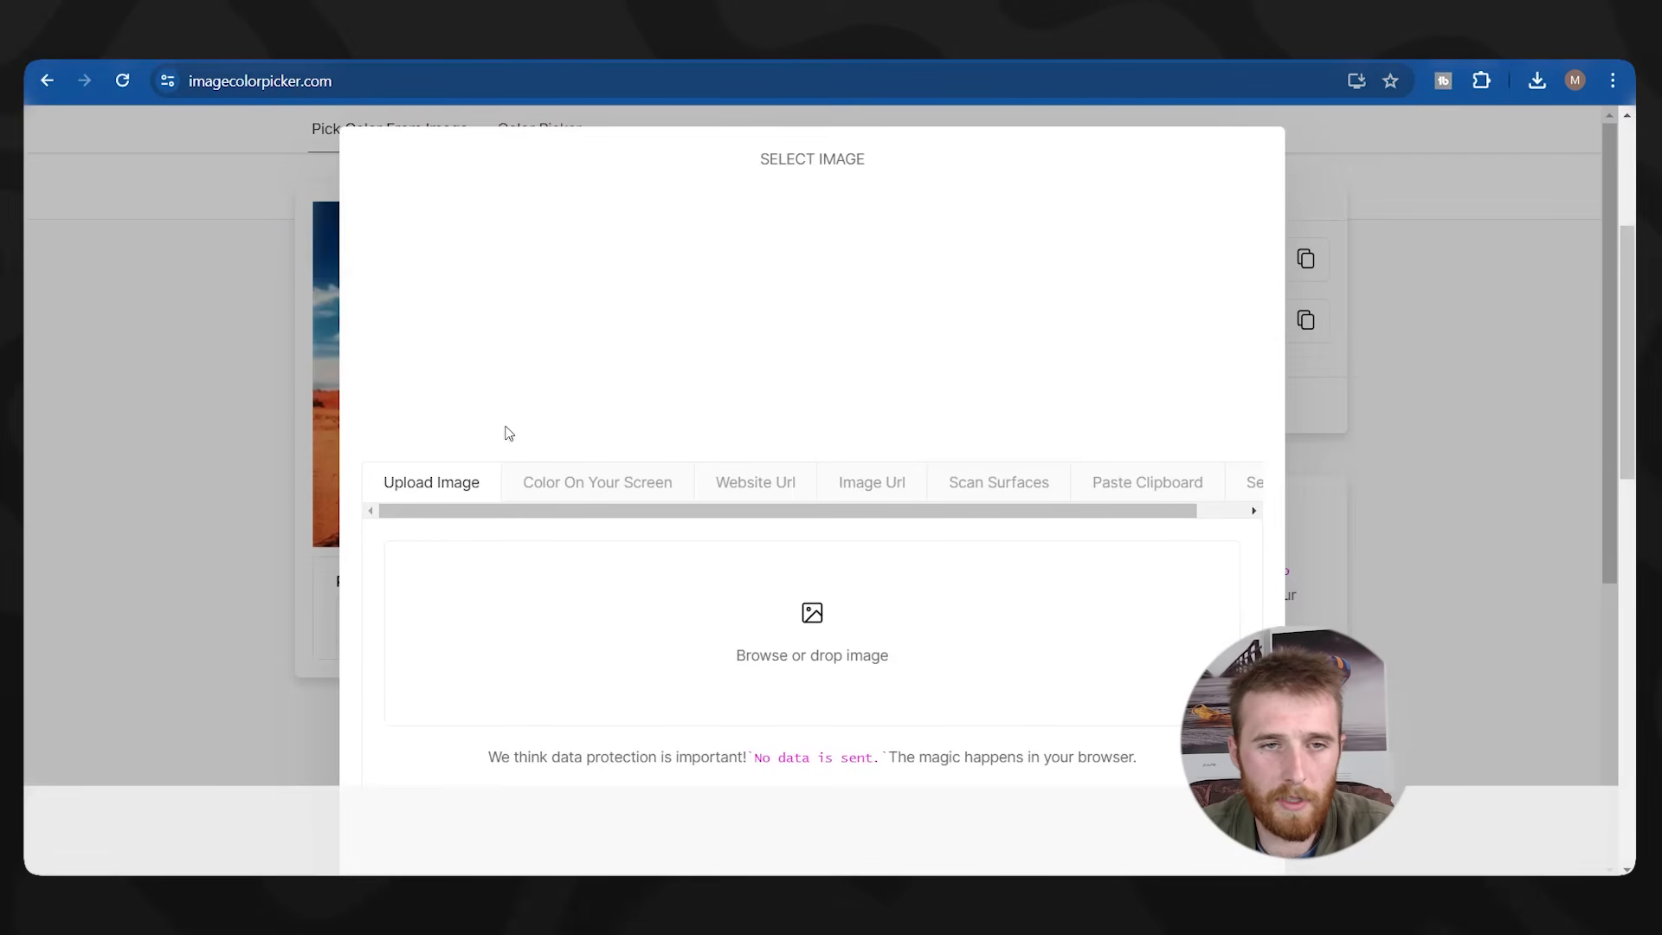
{"action": "left_click", "coordinate": [759, 628]}
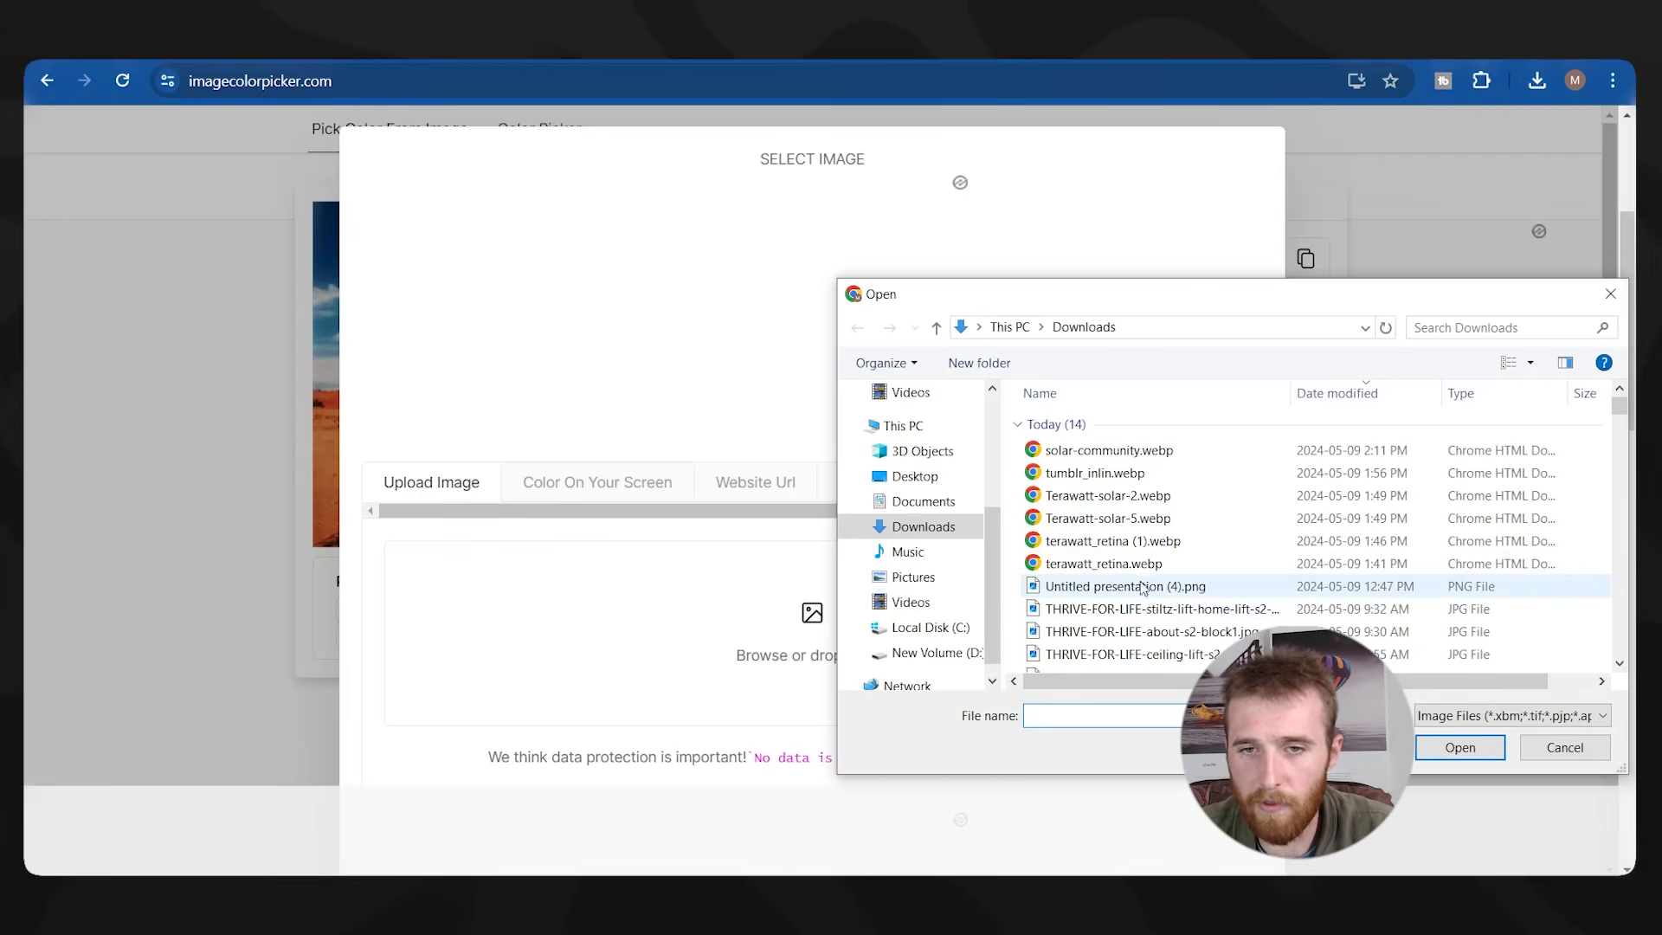
{"action": "double_click", "coordinate": [1212, 566]}
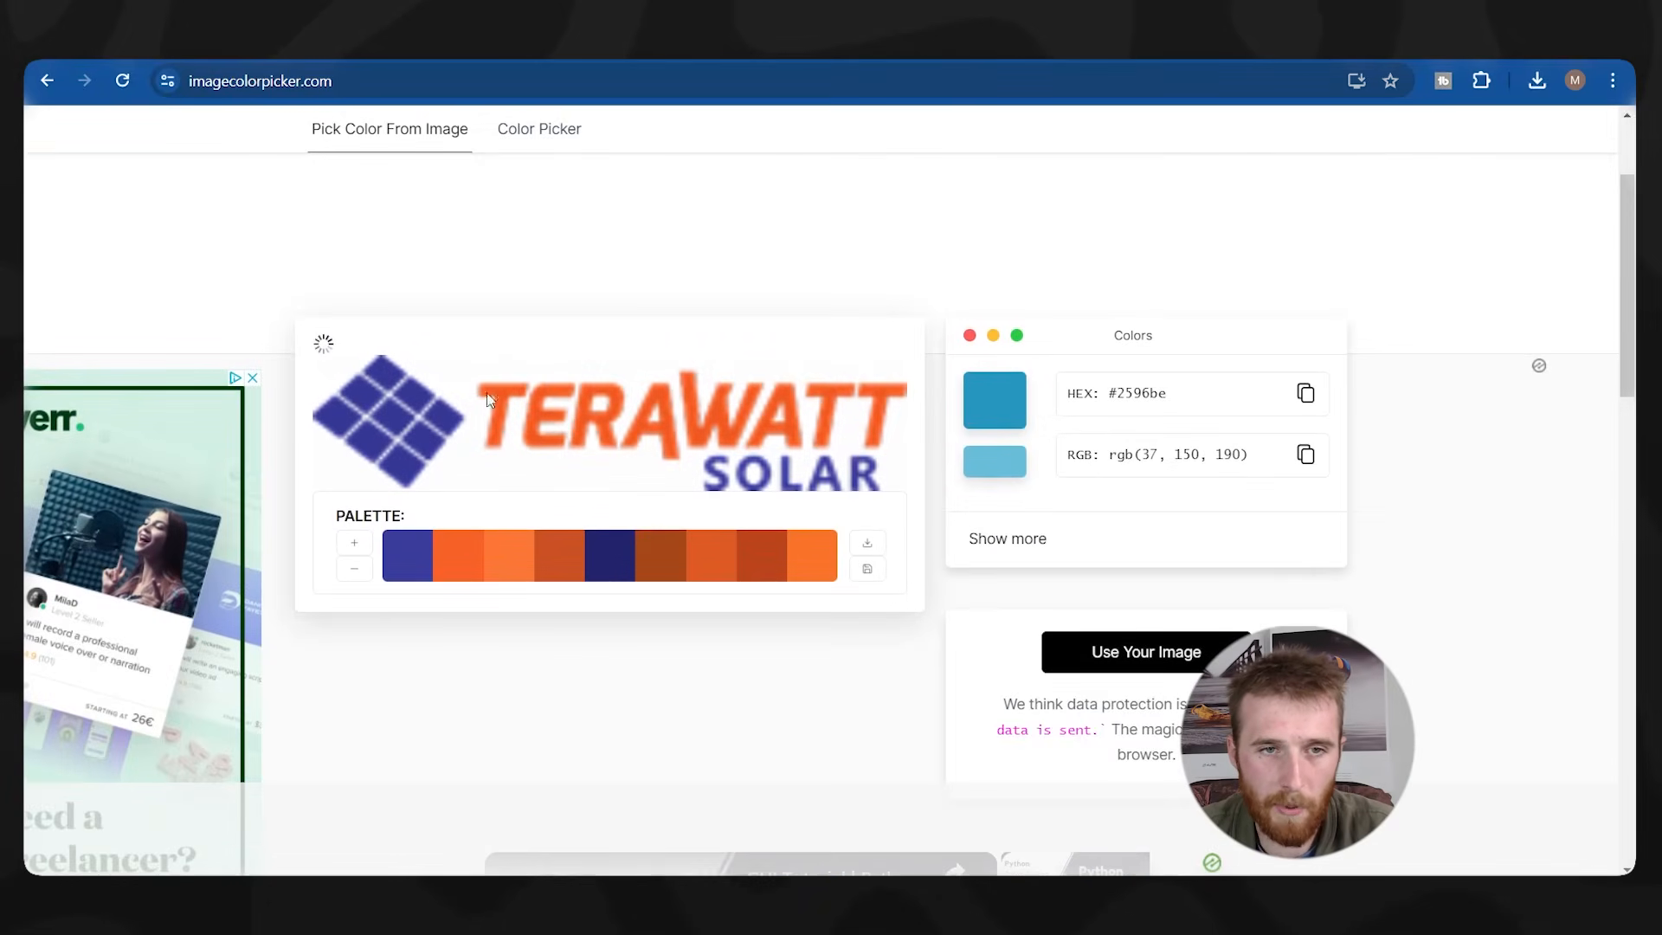
{"action": "left_click", "coordinate": [423, 457]}
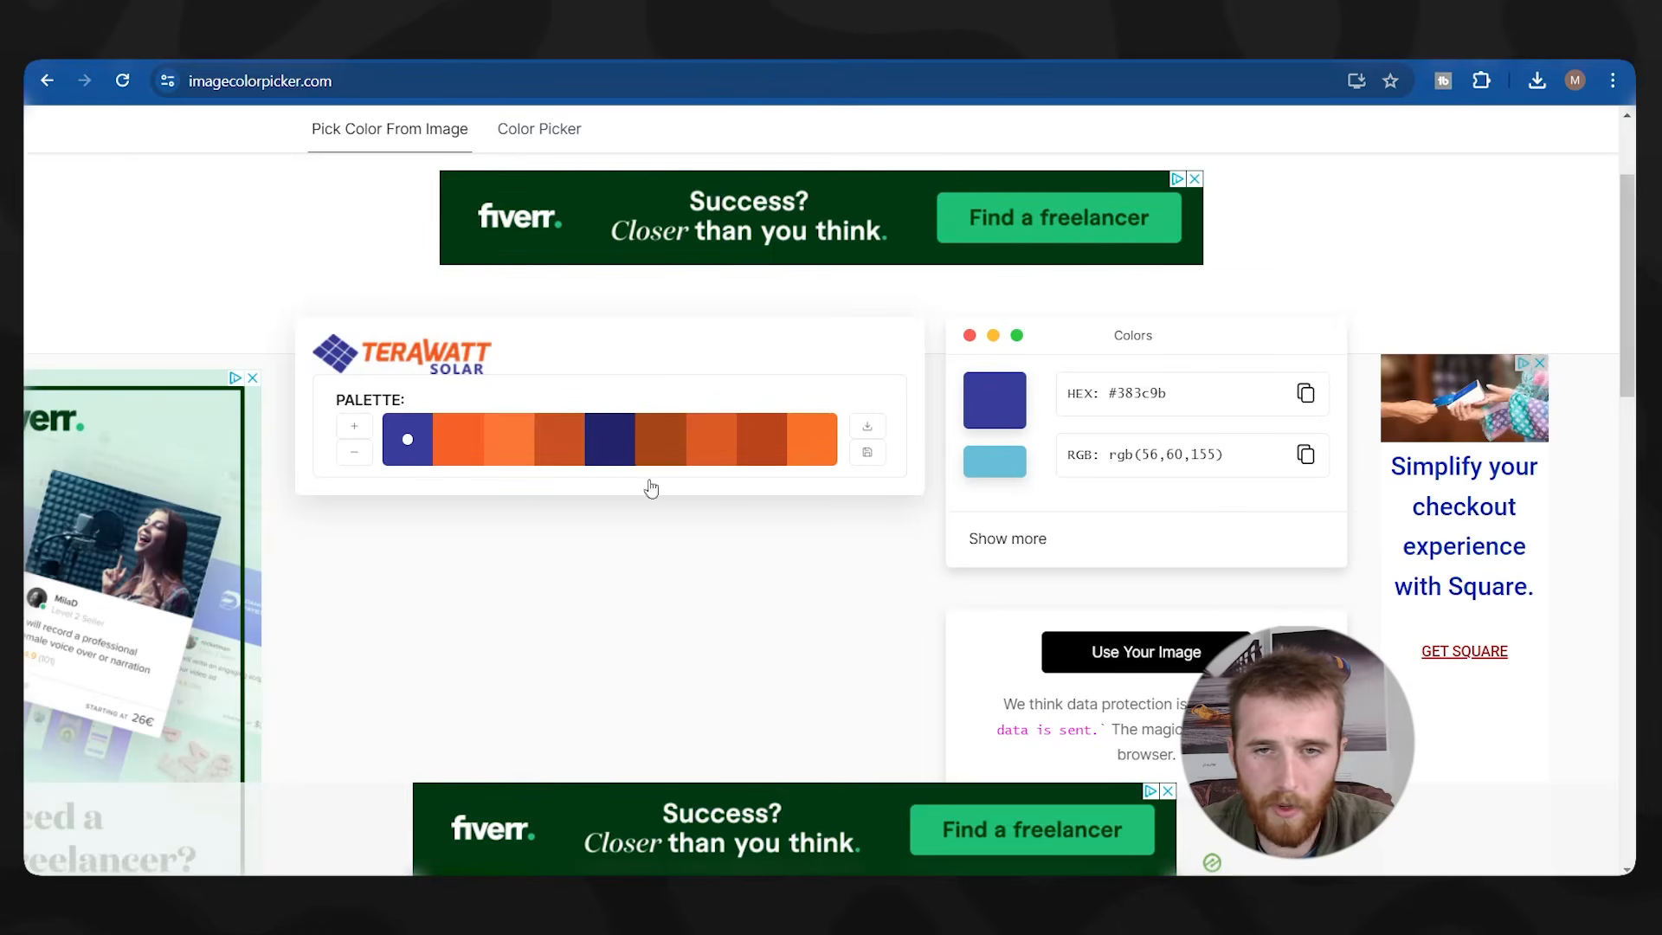
{"action": "double_click", "coordinate": [1187, 400]}
{"action": "left_click", "coordinate": [1306, 394]}
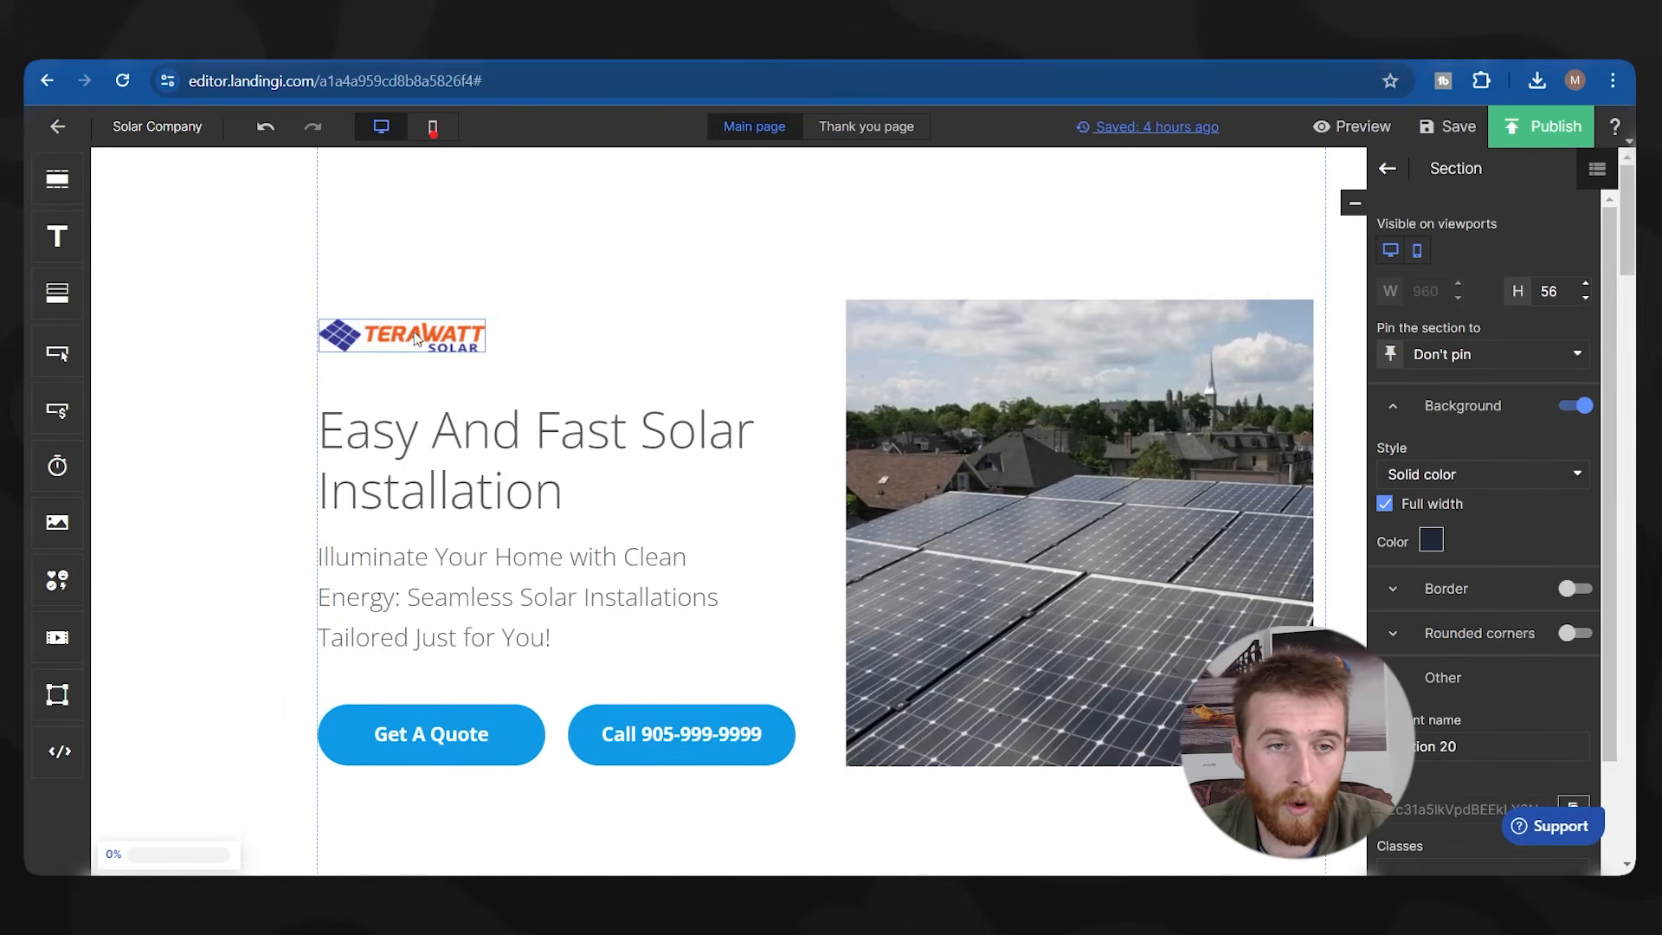
{"action": "left_click", "coordinate": [431, 735]}
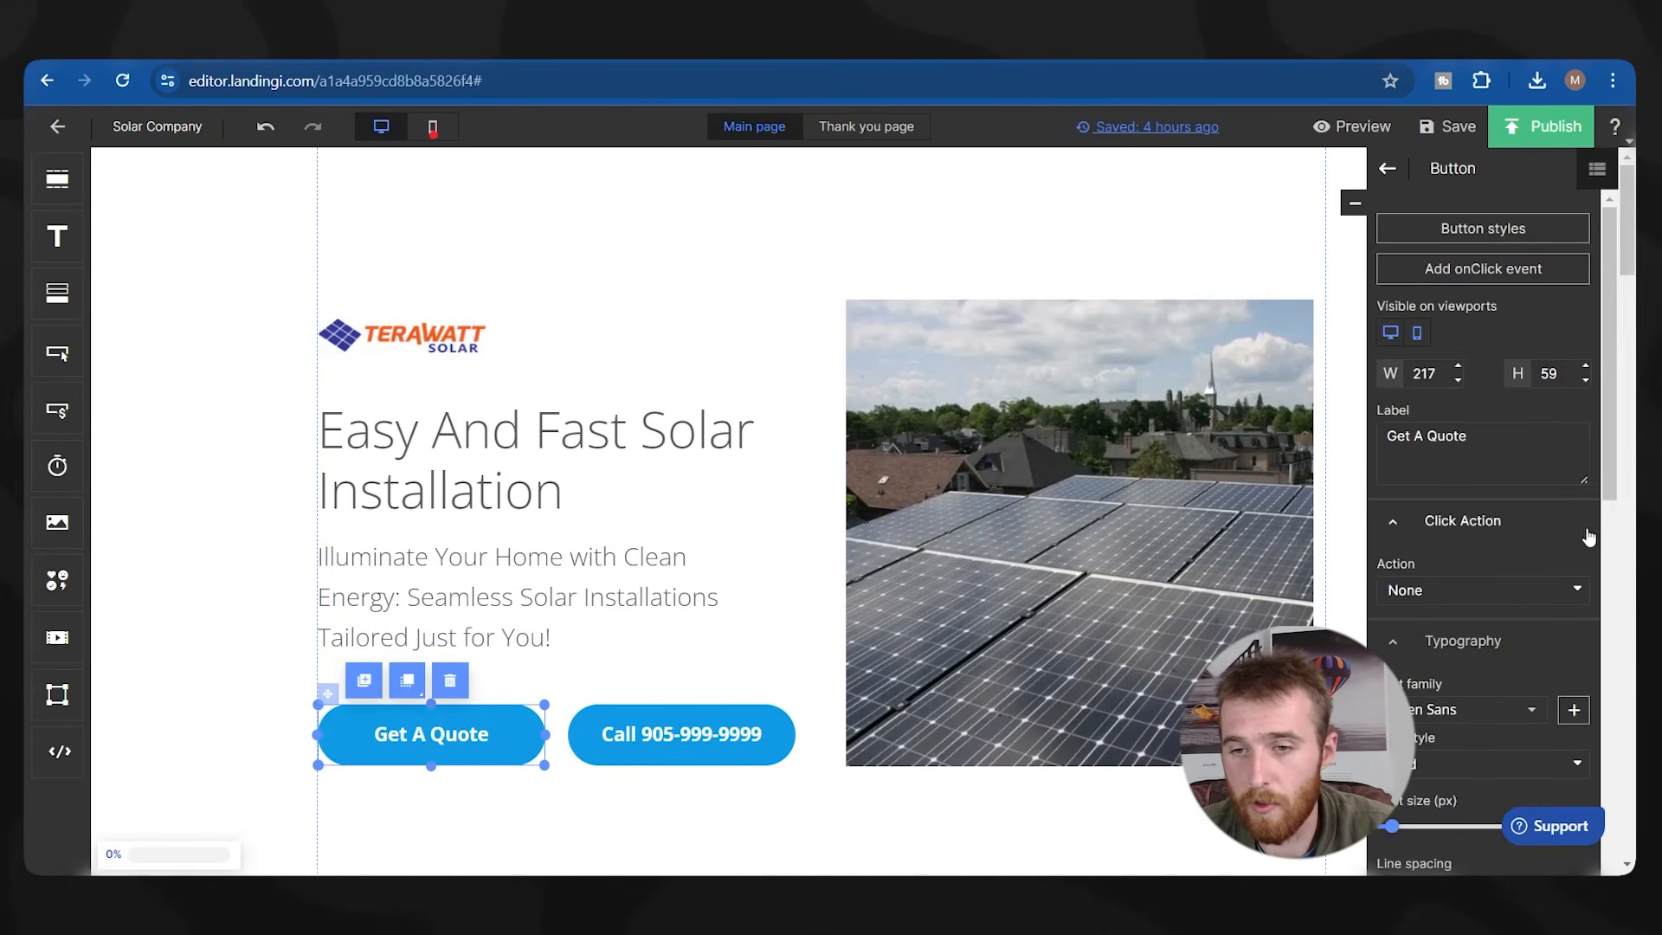
{"action": "scroll", "coordinate": [1588, 536], "scroll_direction": "down", "scroll_amount": 4}
{"action": "left_click", "coordinate": [1431, 798]}
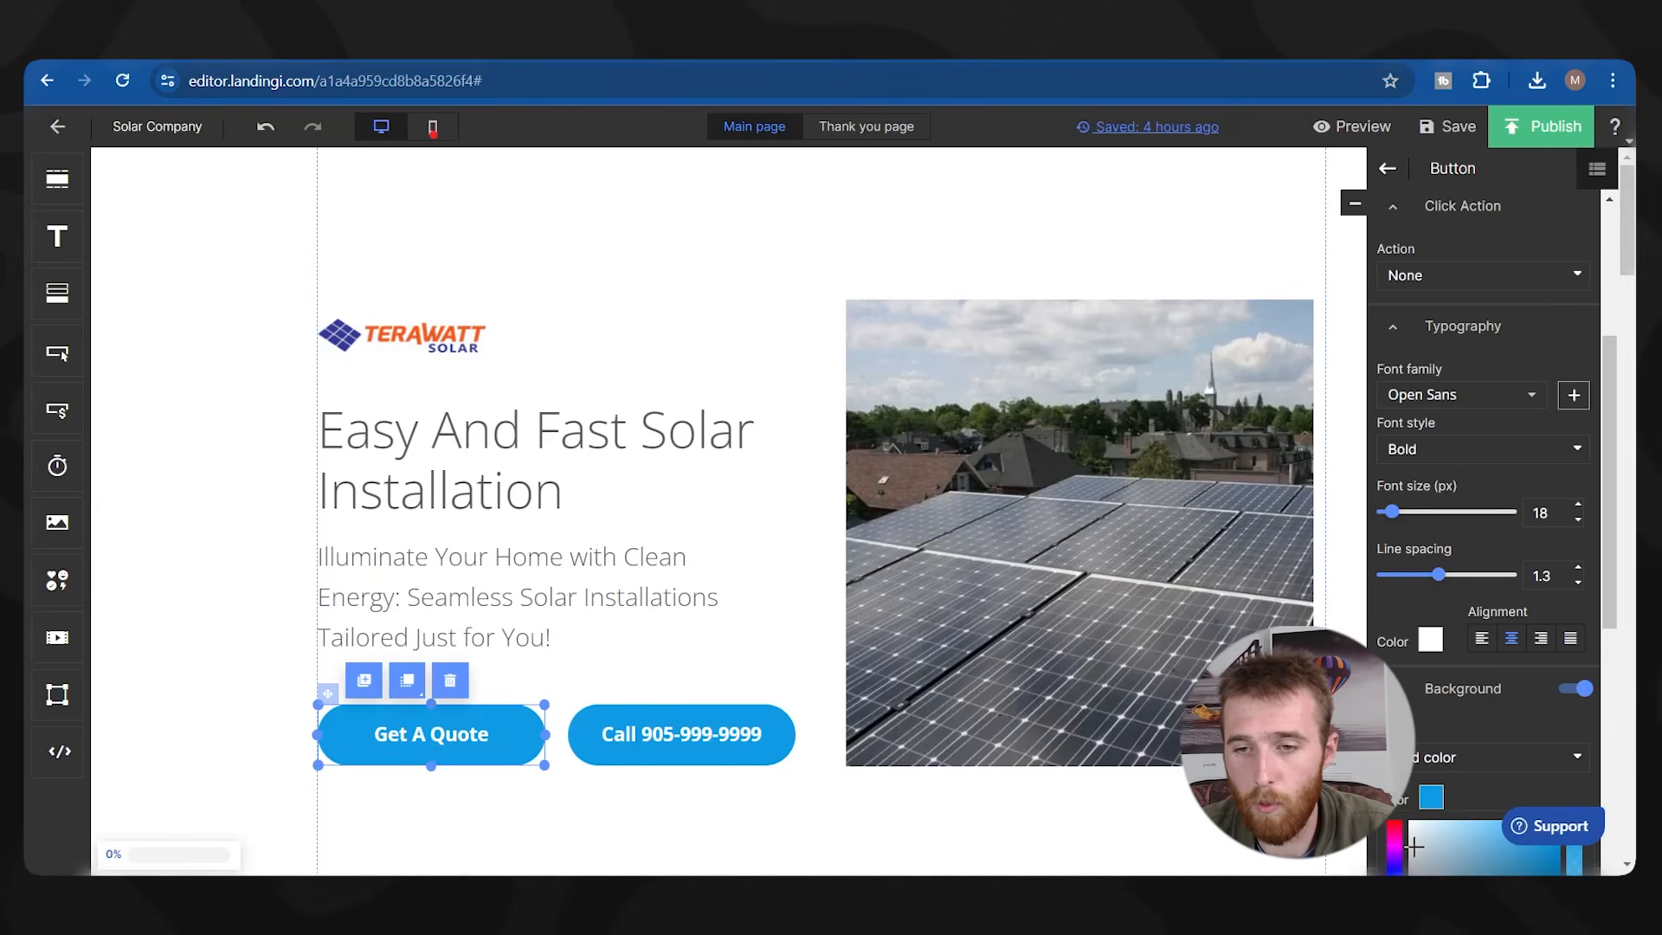
{"action": "scroll", "coordinate": [1432, 779], "scroll_direction": "down", "scroll_amount": 4}
{"action": "left_click", "coordinate": [1416, 689]}
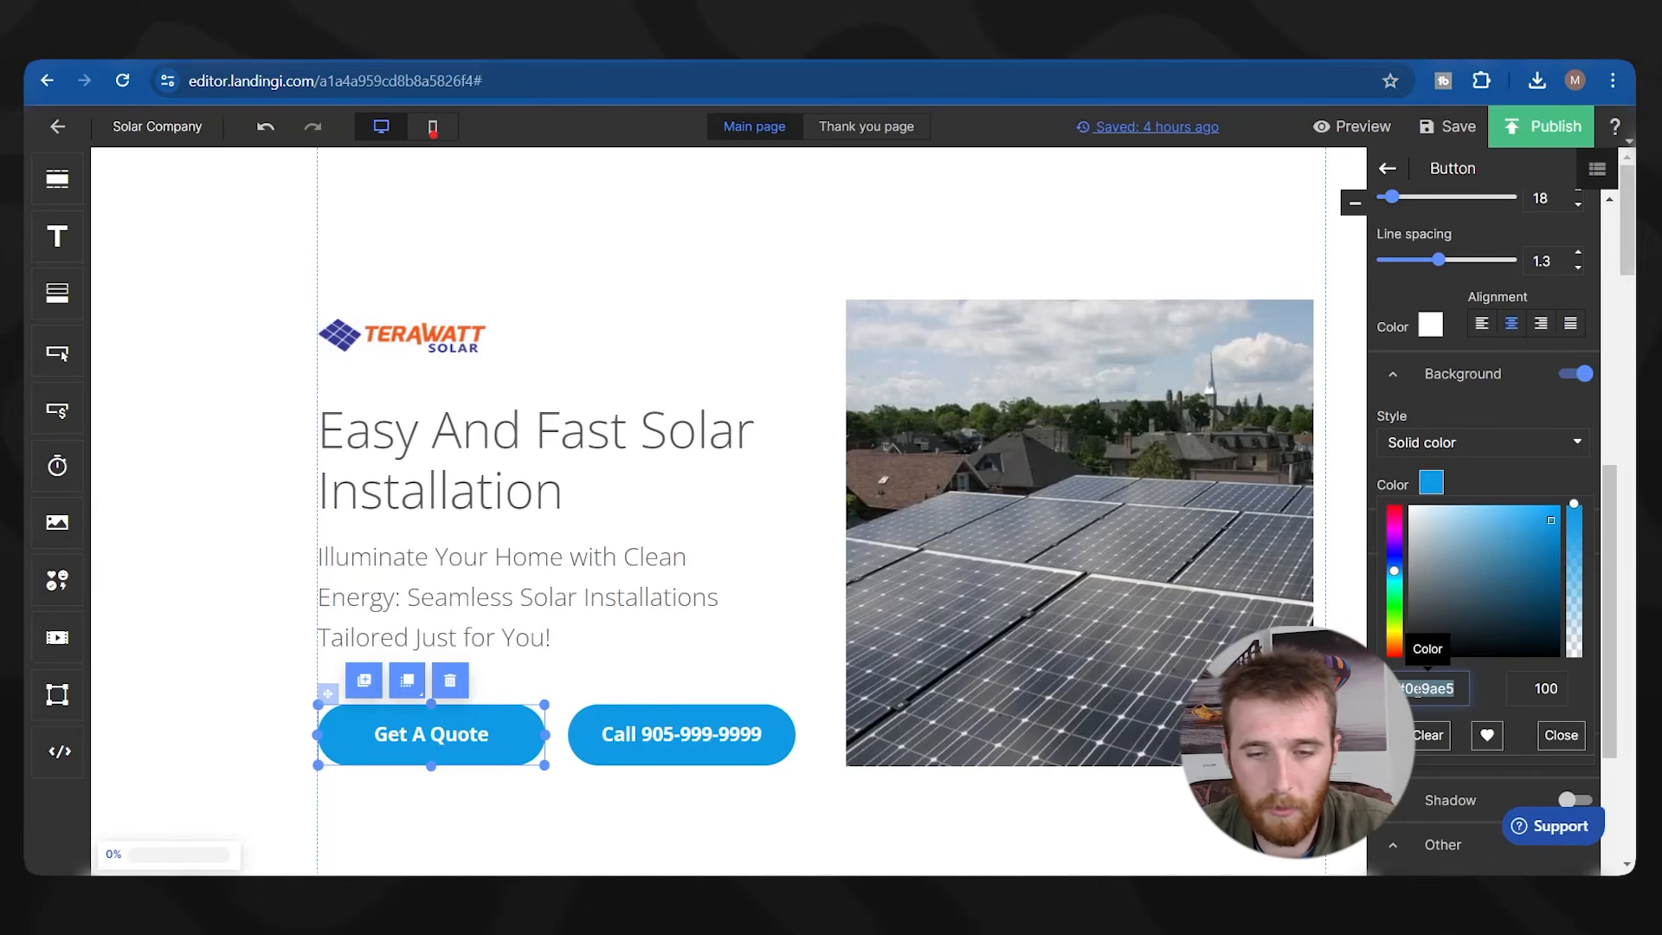
{"action": "key", "text": "ctrl+v"}
{"action": "left_click", "coordinate": [681, 734]}
{"action": "scroll", "coordinate": [1471, 432], "scroll_direction": "up", "scroll_amount": 1}
{"action": "left_click", "coordinate": [1431, 569]}
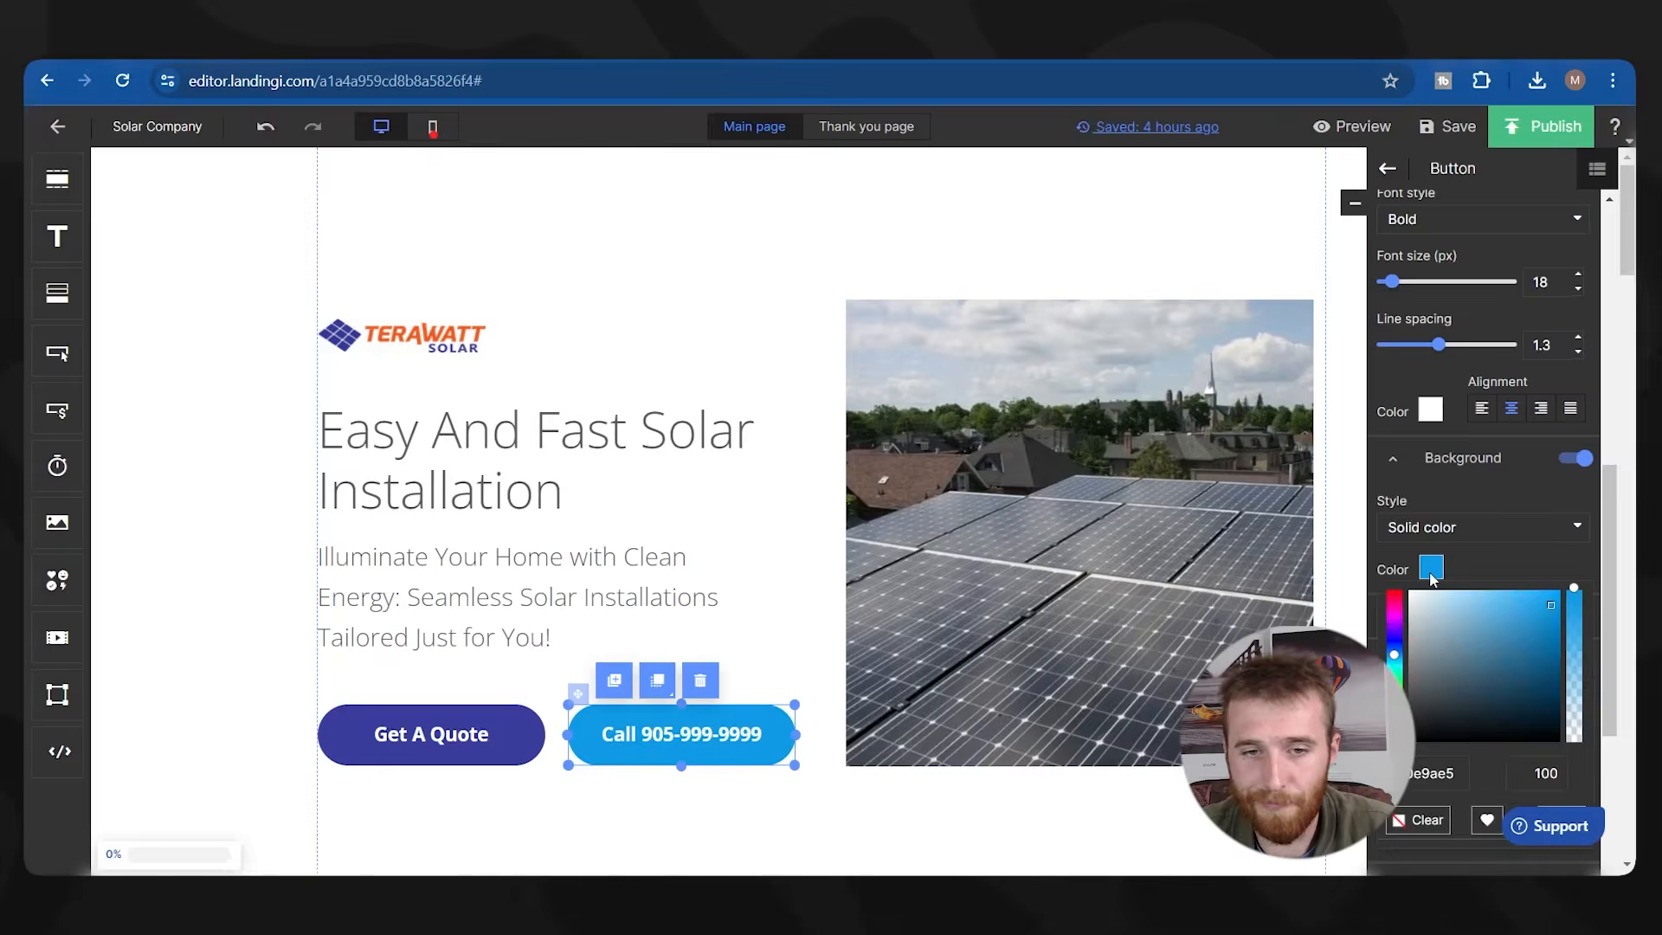
{"action": "left_click", "coordinate": [935, 424]}
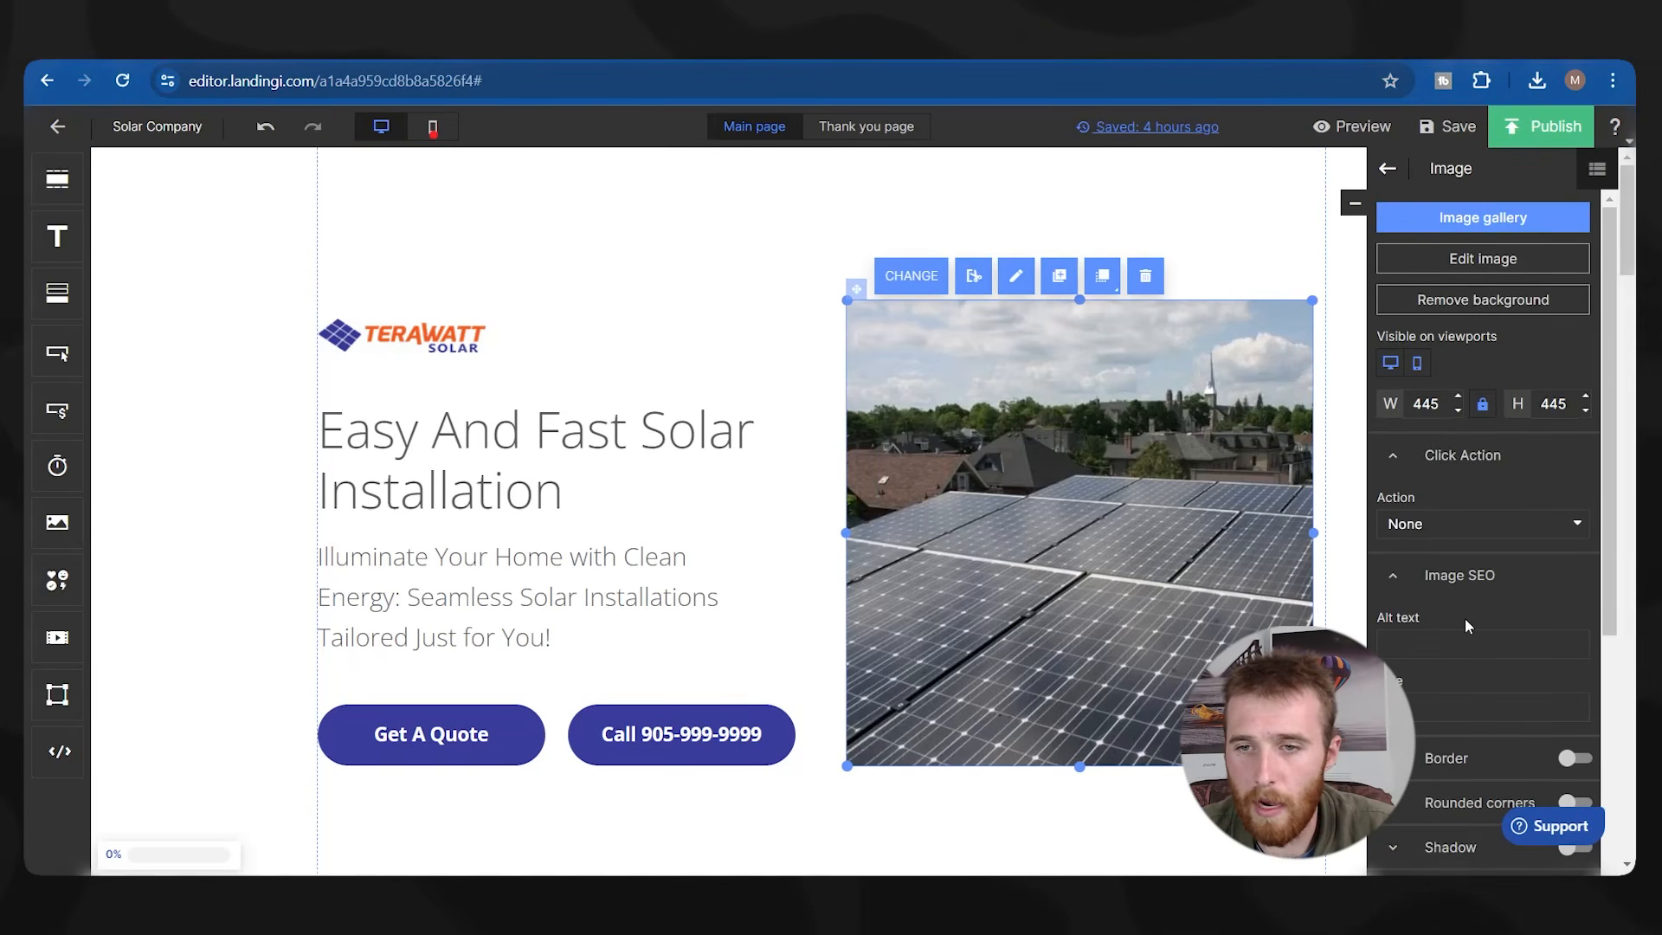
{"action": "scroll", "coordinate": [1465, 618], "scroll_direction": "down", "scroll_amount": 3}
{"action": "left_click", "coordinate": [1572, 547]}
{"action": "left_click", "coordinate": [1464, 591]}
{"action": "left_click", "coordinate": [1464, 592]}
{"action": "left_click", "coordinate": [1464, 592]}
{"action": "left_click", "coordinate": [1464, 592]}
{"action": "left_click", "coordinate": [1464, 592]}
{"action": "left_click", "coordinate": [1388, 595]}
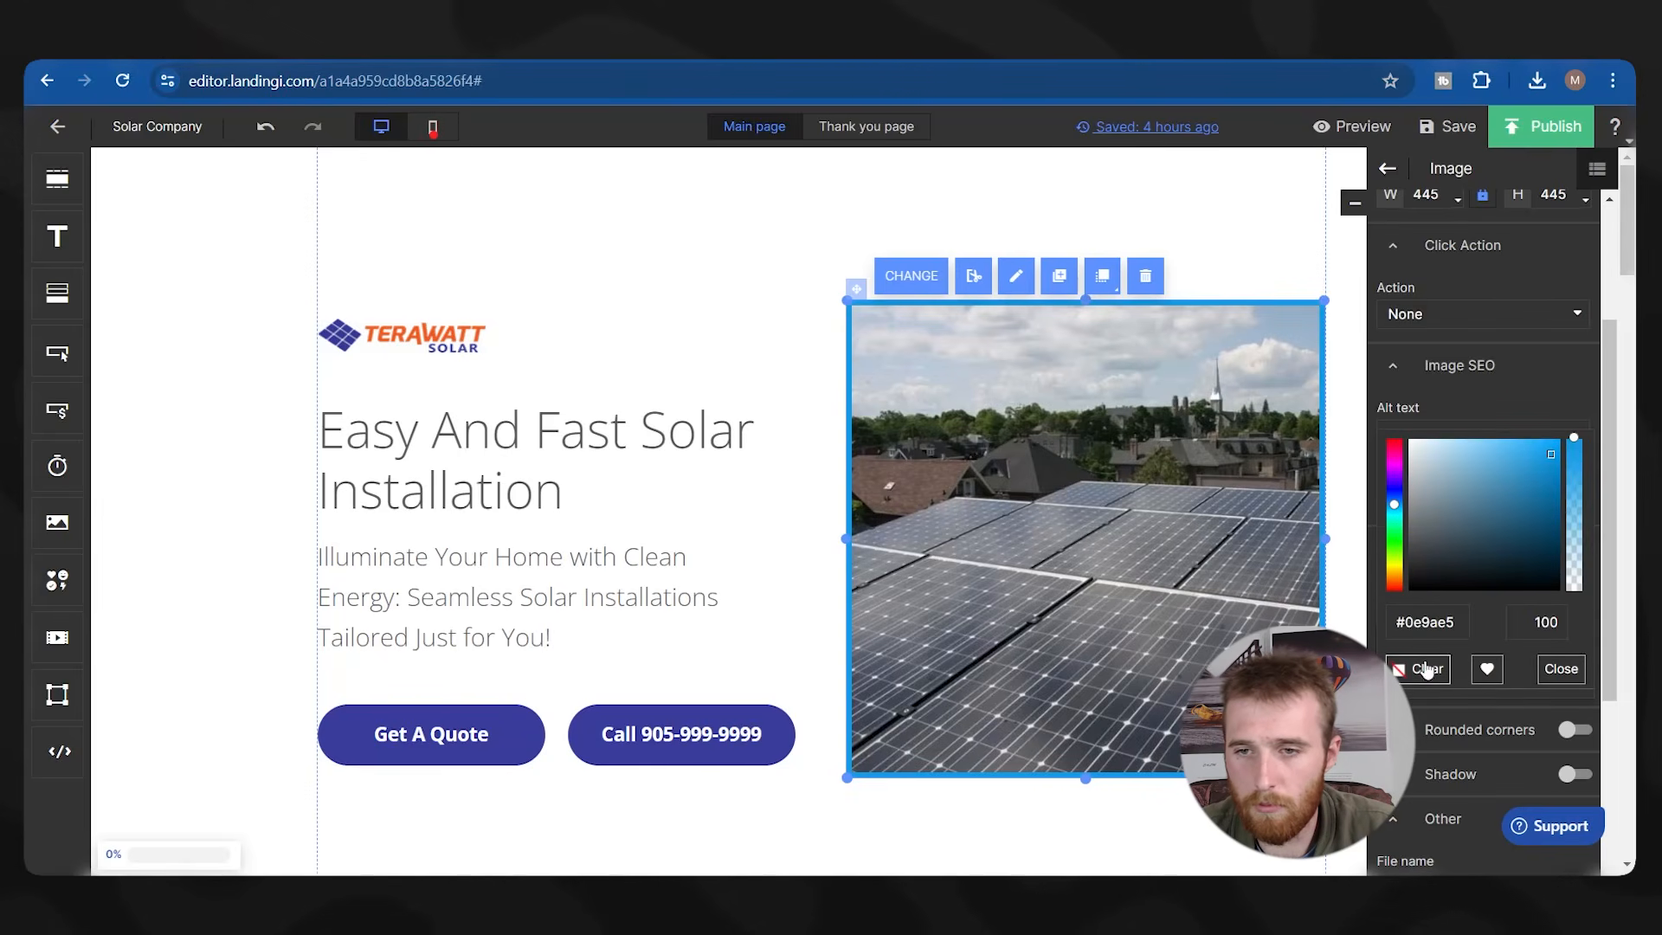
{"action": "key", "text": "ctrl+a"}
{"action": "key", "text": "ctrl+v"}
{"action": "left_click", "coordinate": [1225, 238]}
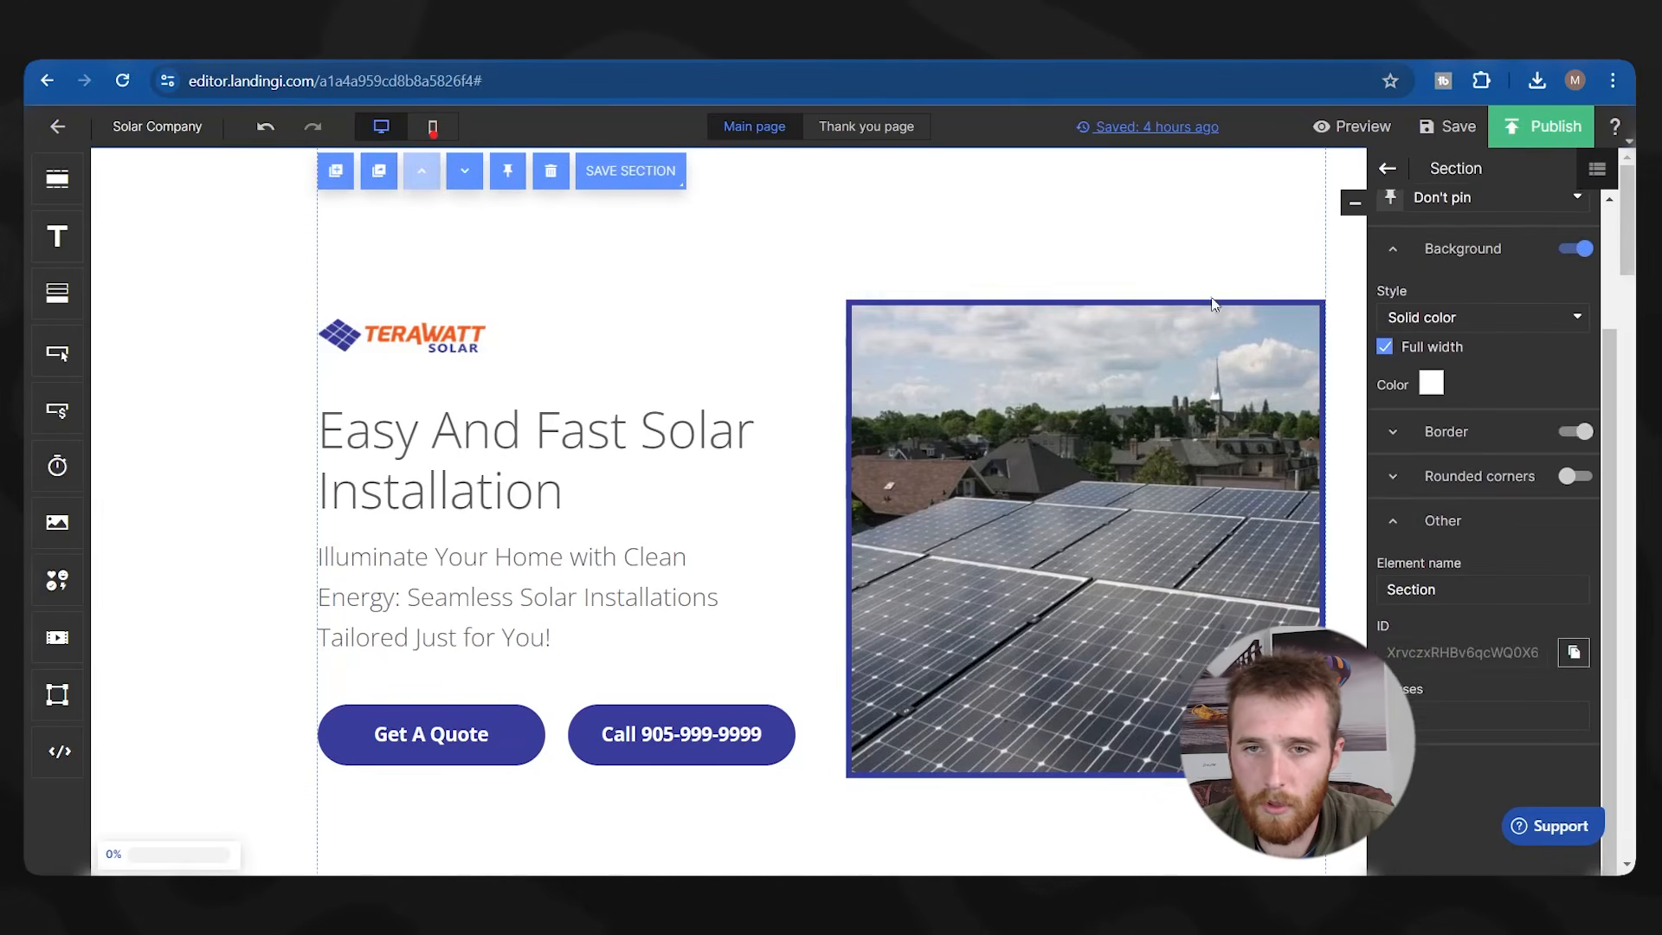
{"action": "mouse_move", "coordinate": [1216, 497]}
{"action": "left_mouse_down"}
{"action": "mouse_move", "coordinate": [1210, 469]}
{"action": "mouse_move", "coordinate": [1196, 479]}
{"action": "left_mouse_up"}
{"action": "left_click", "coordinate": [726, 317]}
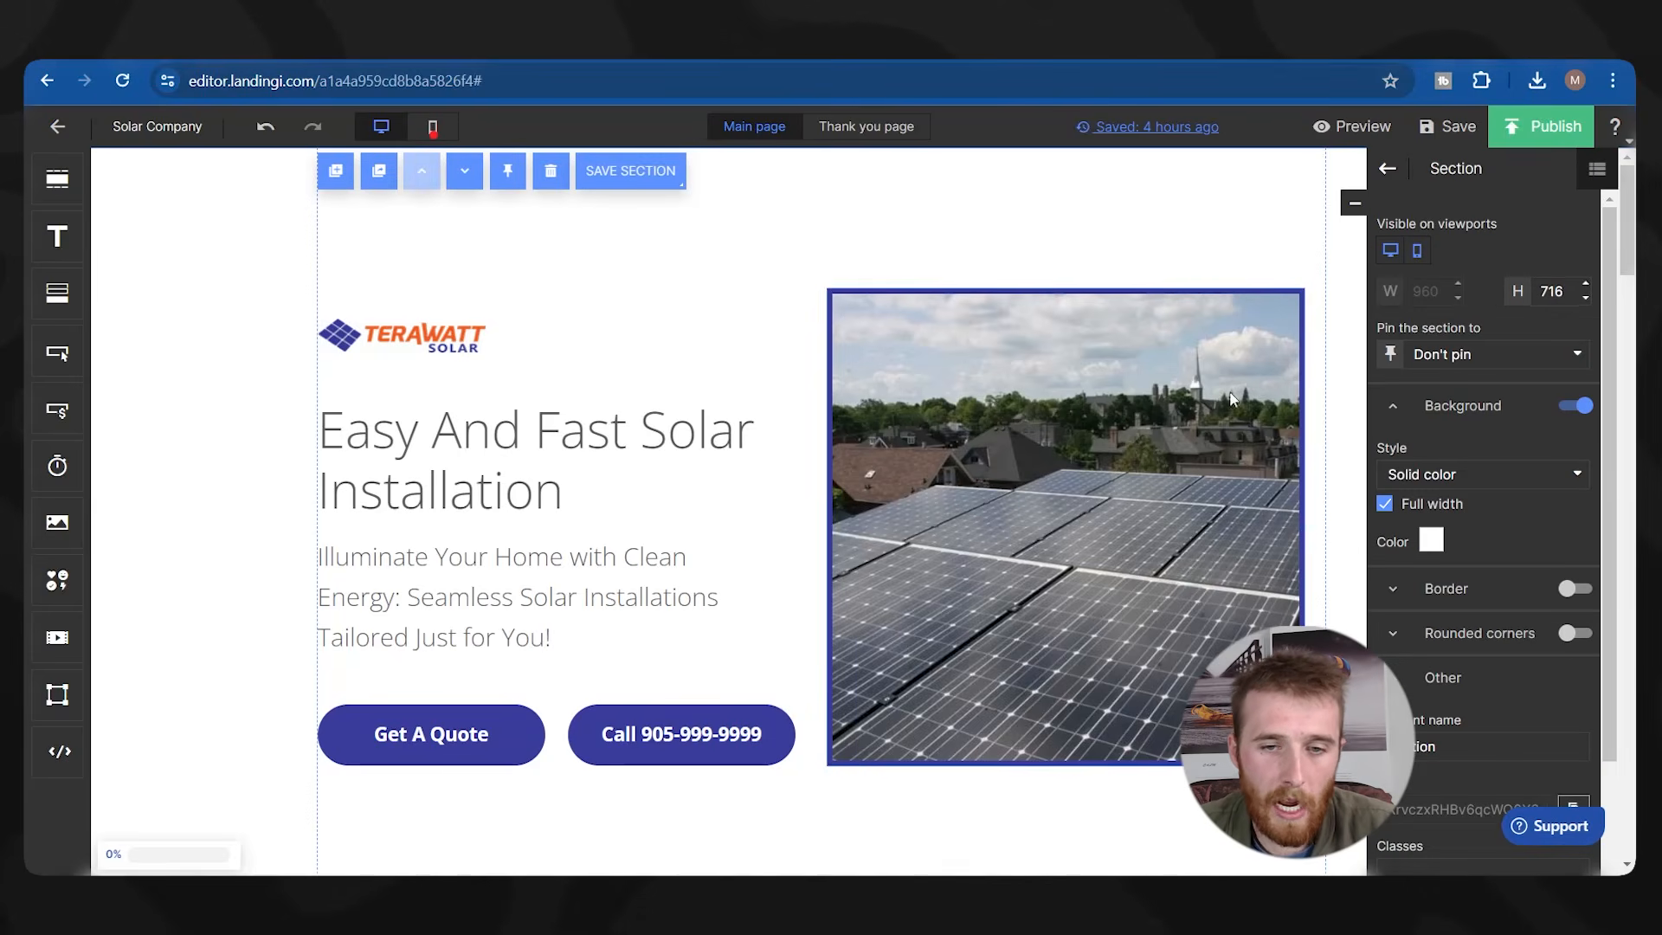
{"action": "scroll", "coordinate": [585, 363], "scroll_direction": "down", "scroll_amount": 1}
{"action": "scroll", "coordinate": [858, 381], "scroll_direction": "up", "scroll_amount": 1}
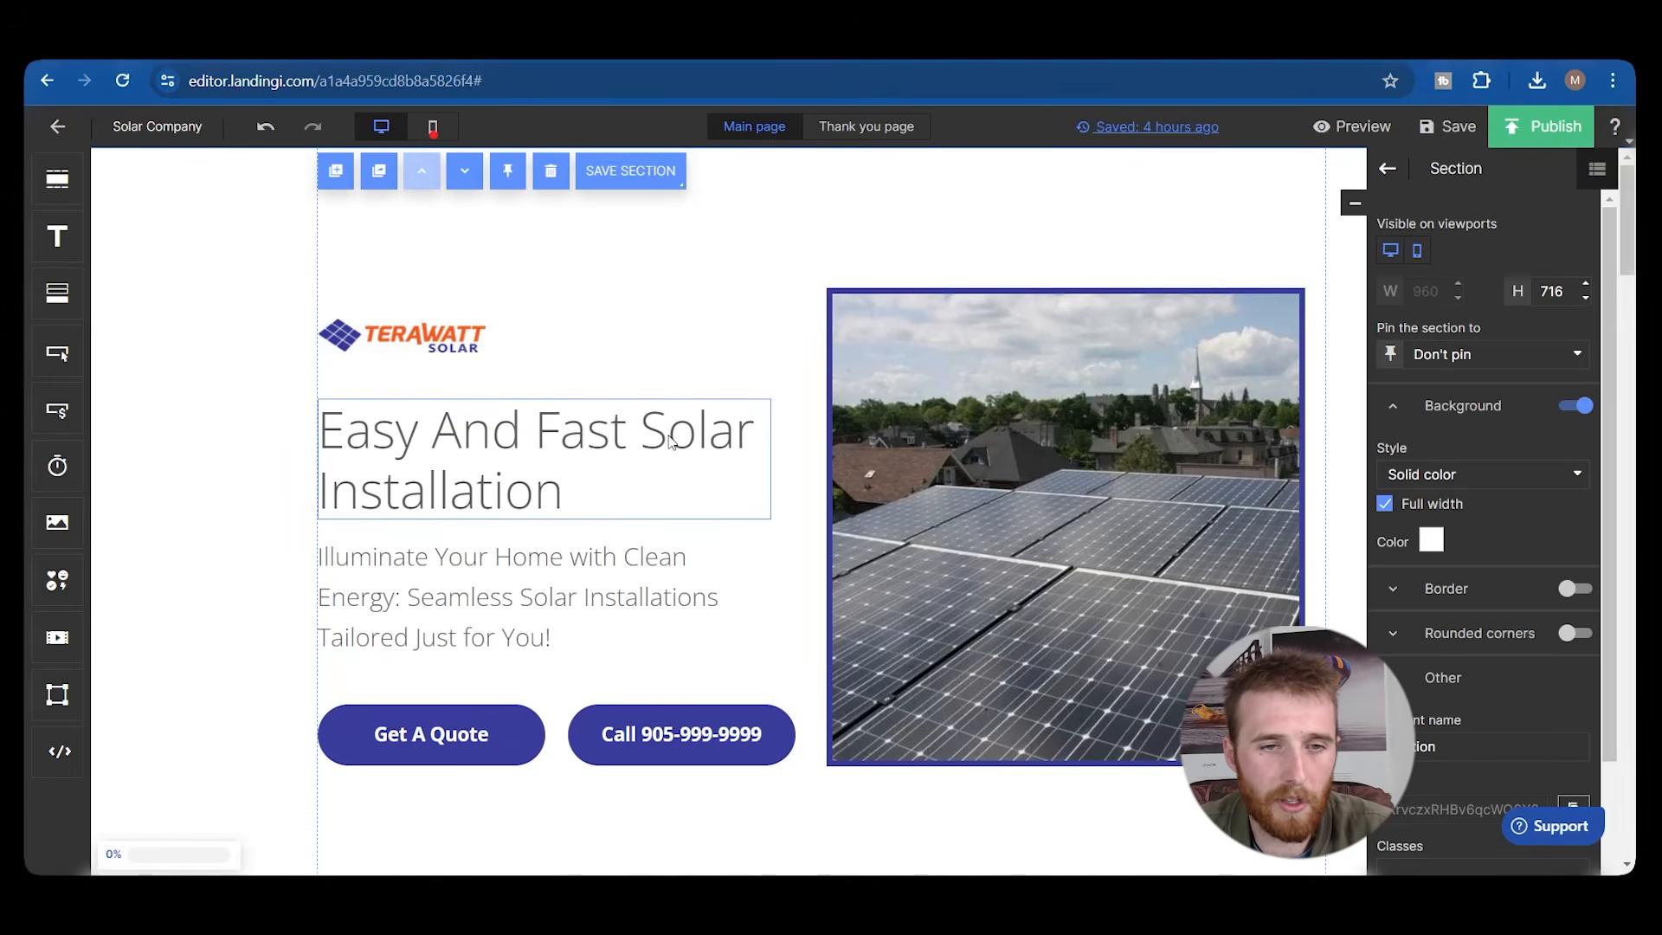
{"action": "scroll", "coordinate": [519, 513], "scroll_direction": "down", "scroll_amount": 4}
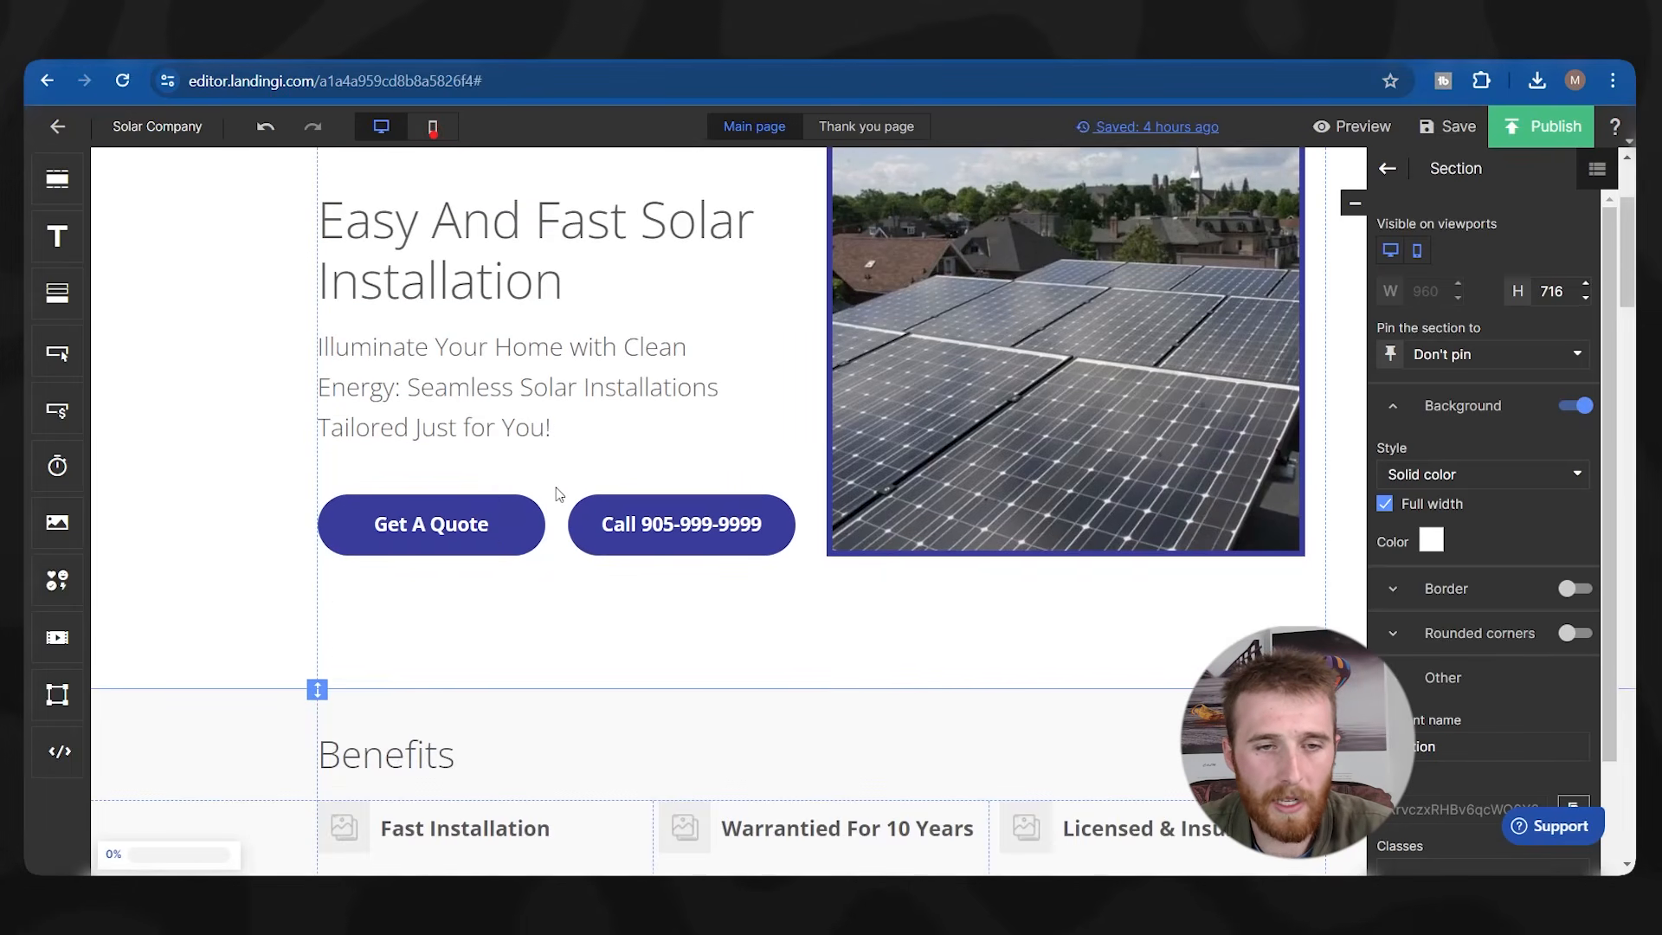
{"action": "scroll", "coordinate": [277, 424], "scroll_direction": "up", "scroll_amount": 5}
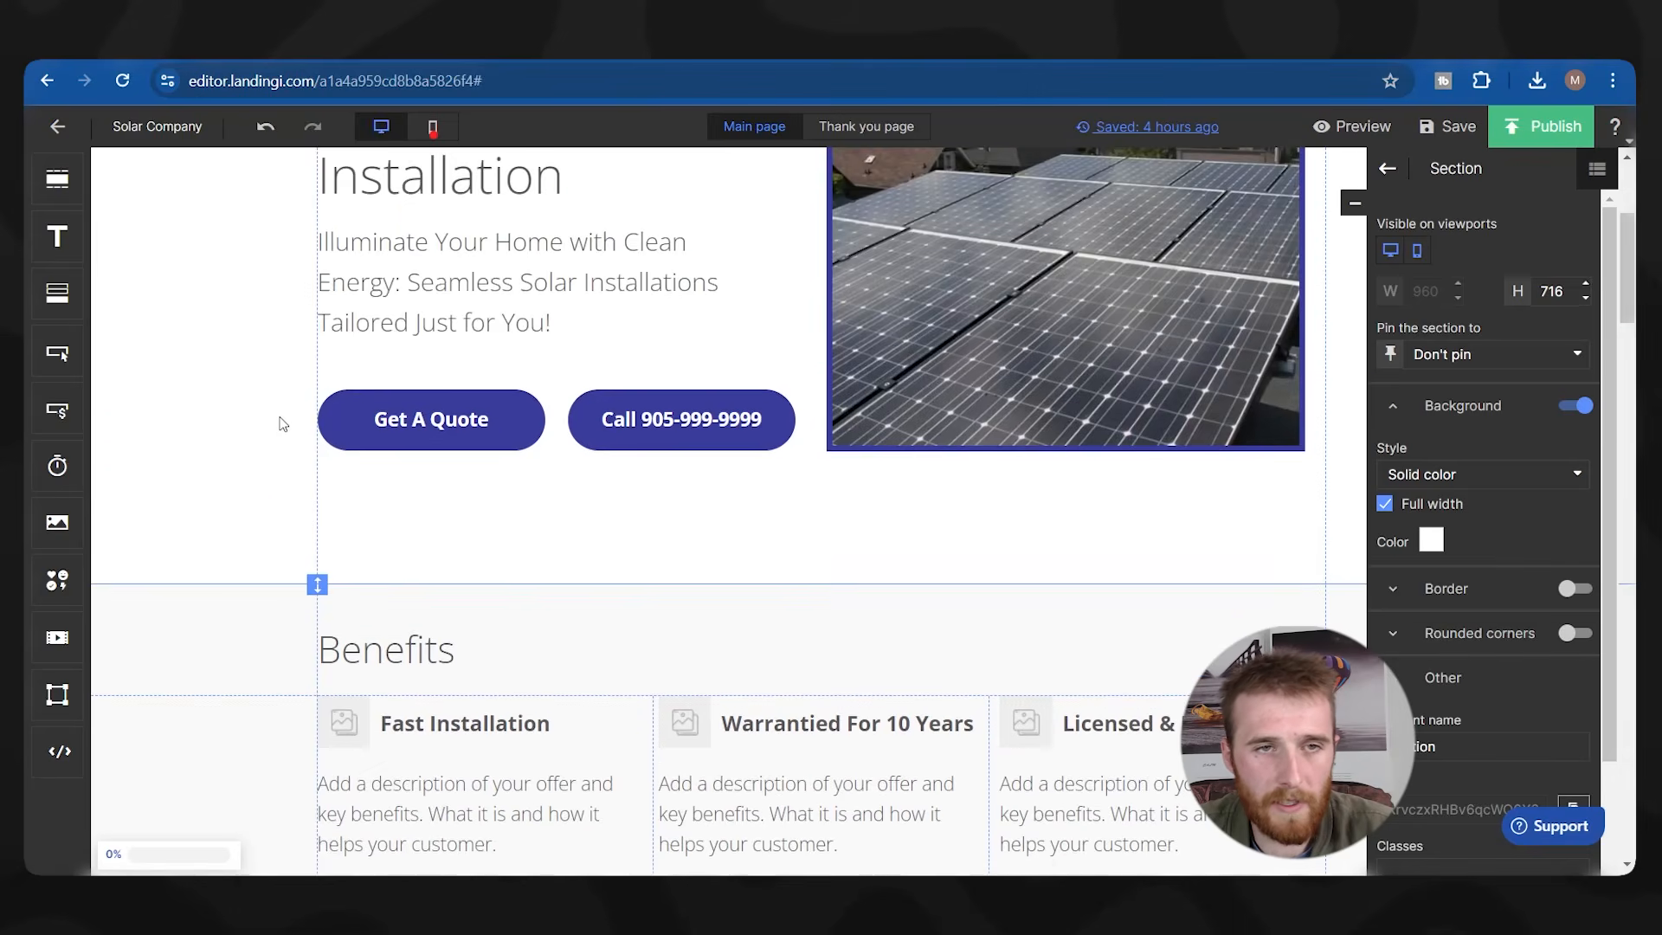
{"action": "scroll", "coordinate": [295, 424], "scroll_direction": "down", "scroll_amount": 10}
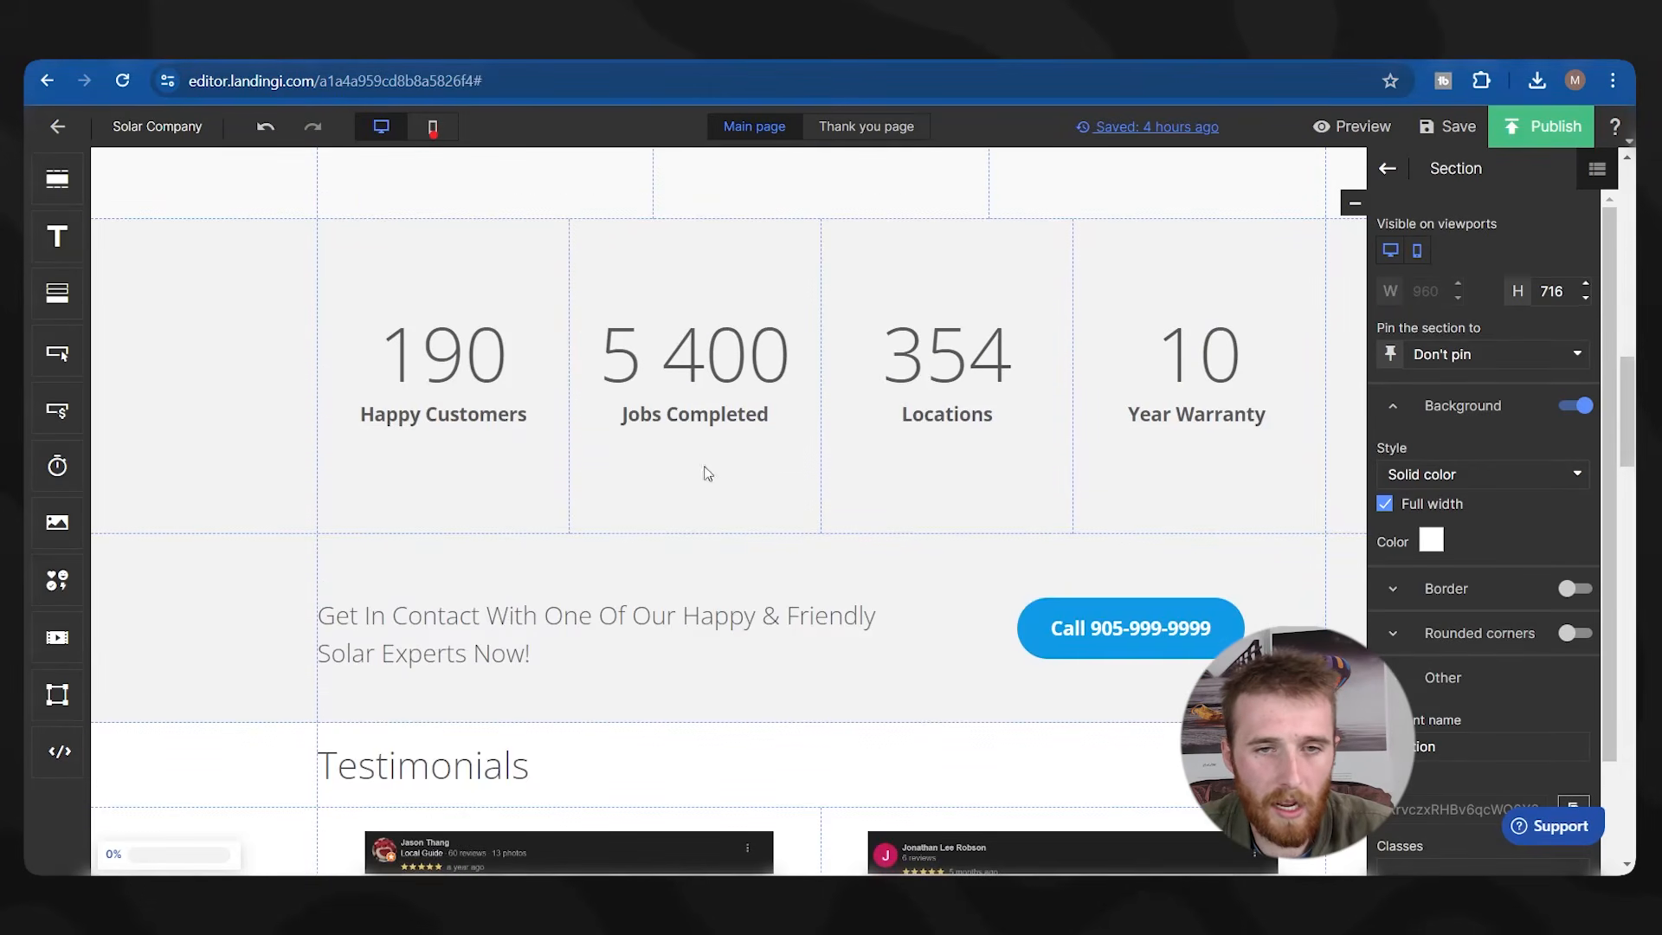
{"action": "scroll", "coordinate": [250, 454], "scroll_direction": "down", "scroll_amount": 1}
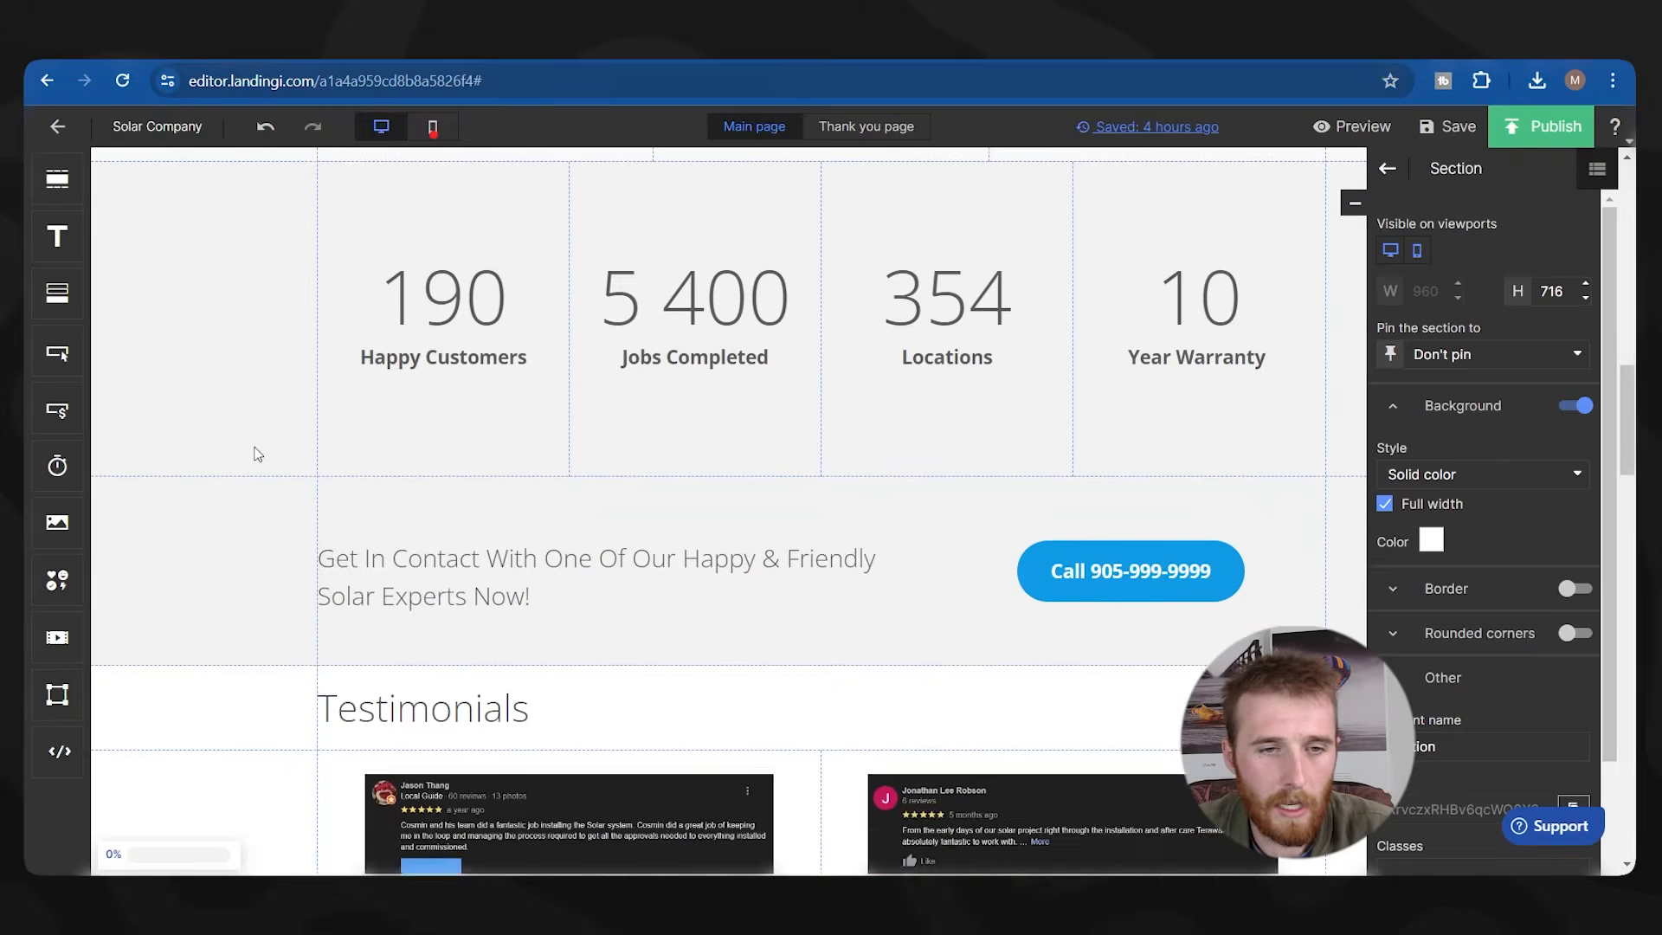
{"action": "scroll", "coordinate": [326, 415], "scroll_direction": "up", "scroll_amount": 2}
{"action": "scroll", "coordinate": [299, 410], "scroll_direction": "down", "scroll_amount": 6}
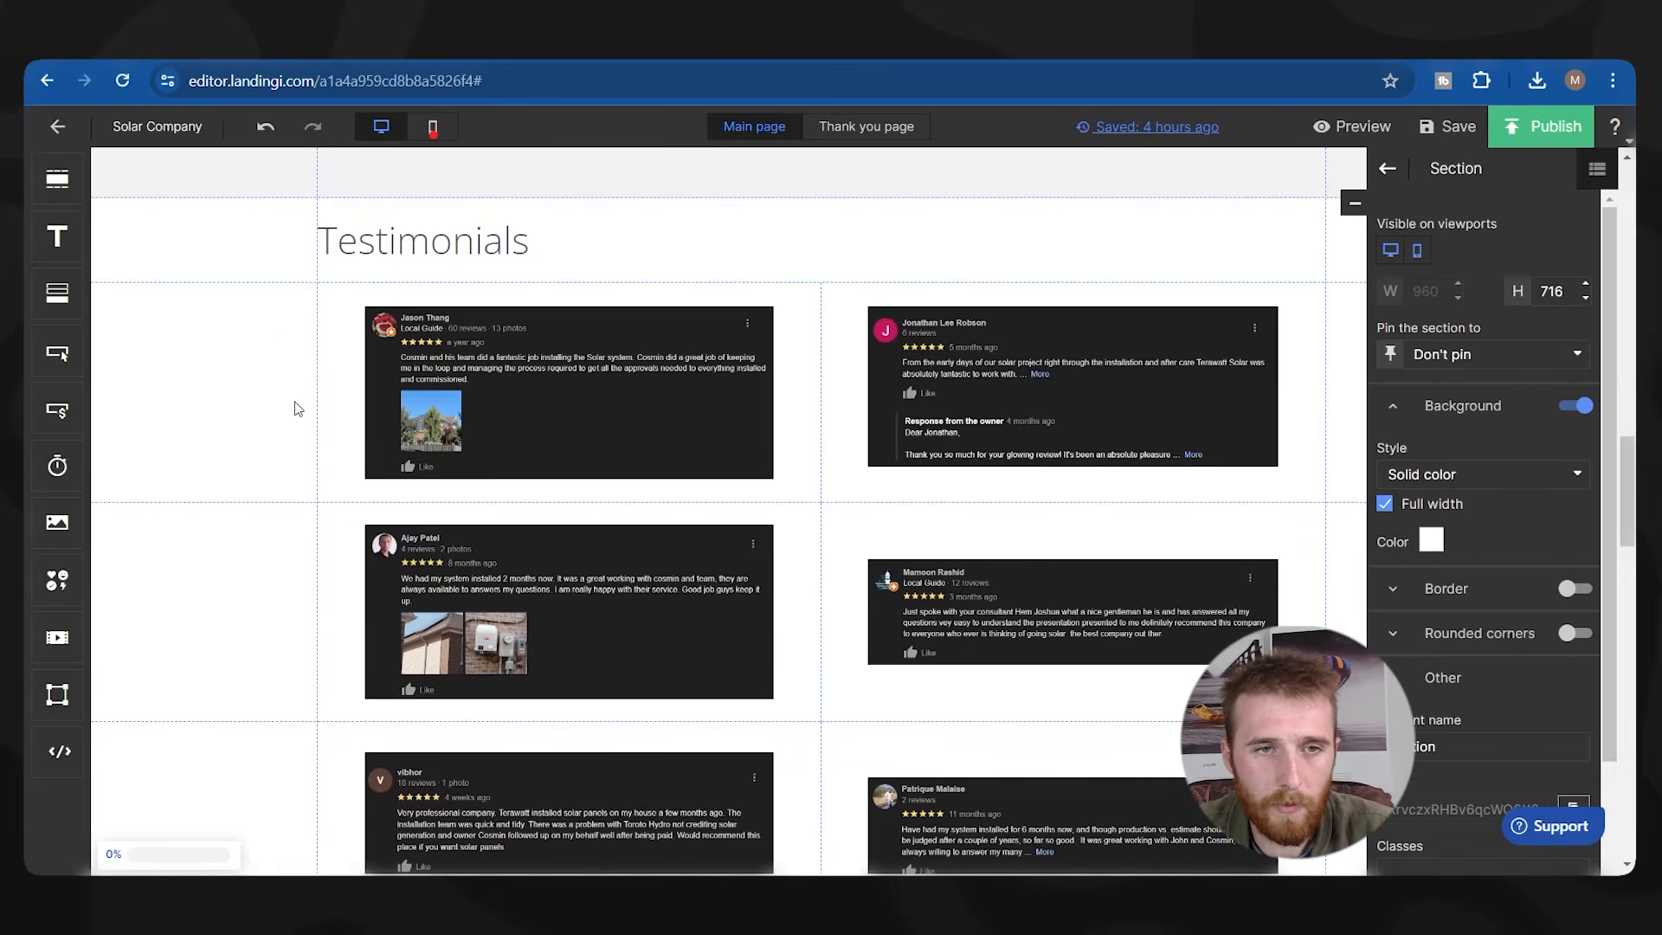
{"action": "scroll", "coordinate": [260, 389], "scroll_direction": "up", "scroll_amount": 3}
Set the Get In Contact strip background to the brand orange #f86226.
{"action": "left_click", "coordinate": [237, 498]}
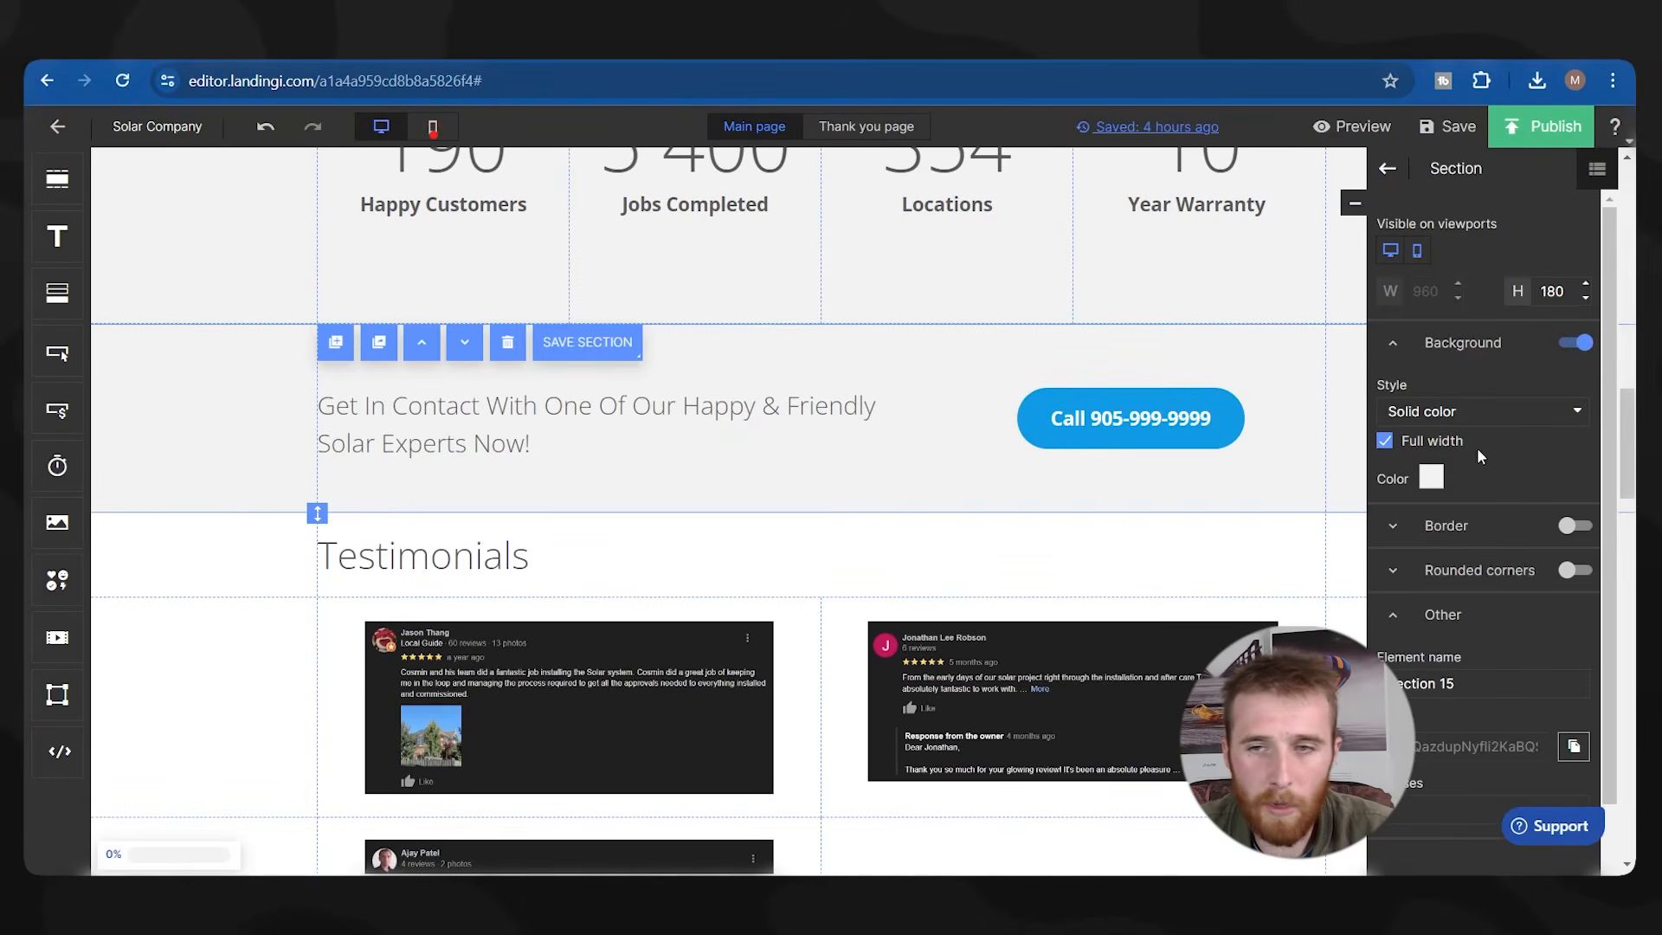
{"action": "left_click", "coordinate": [1432, 478]}
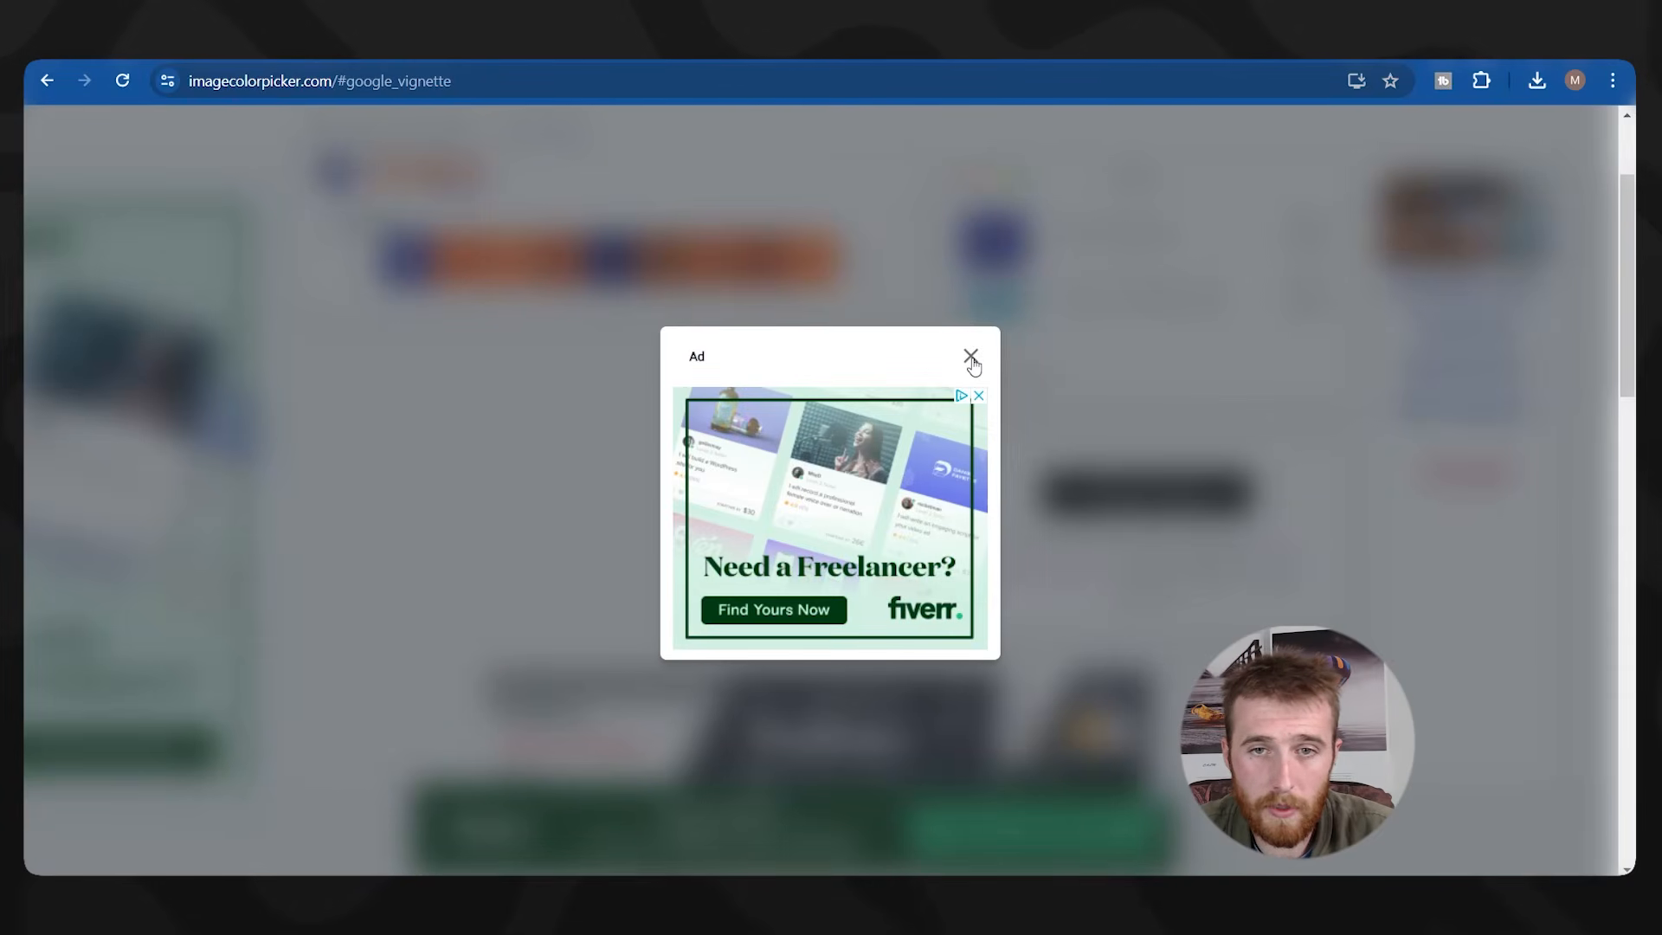
{"action": "left_click", "coordinate": [970, 355]}
{"action": "left_click", "coordinate": [458, 439]}
{"action": "left_click_drag", "start_coordinate": [1109, 394], "coordinate": [1159, 393]}
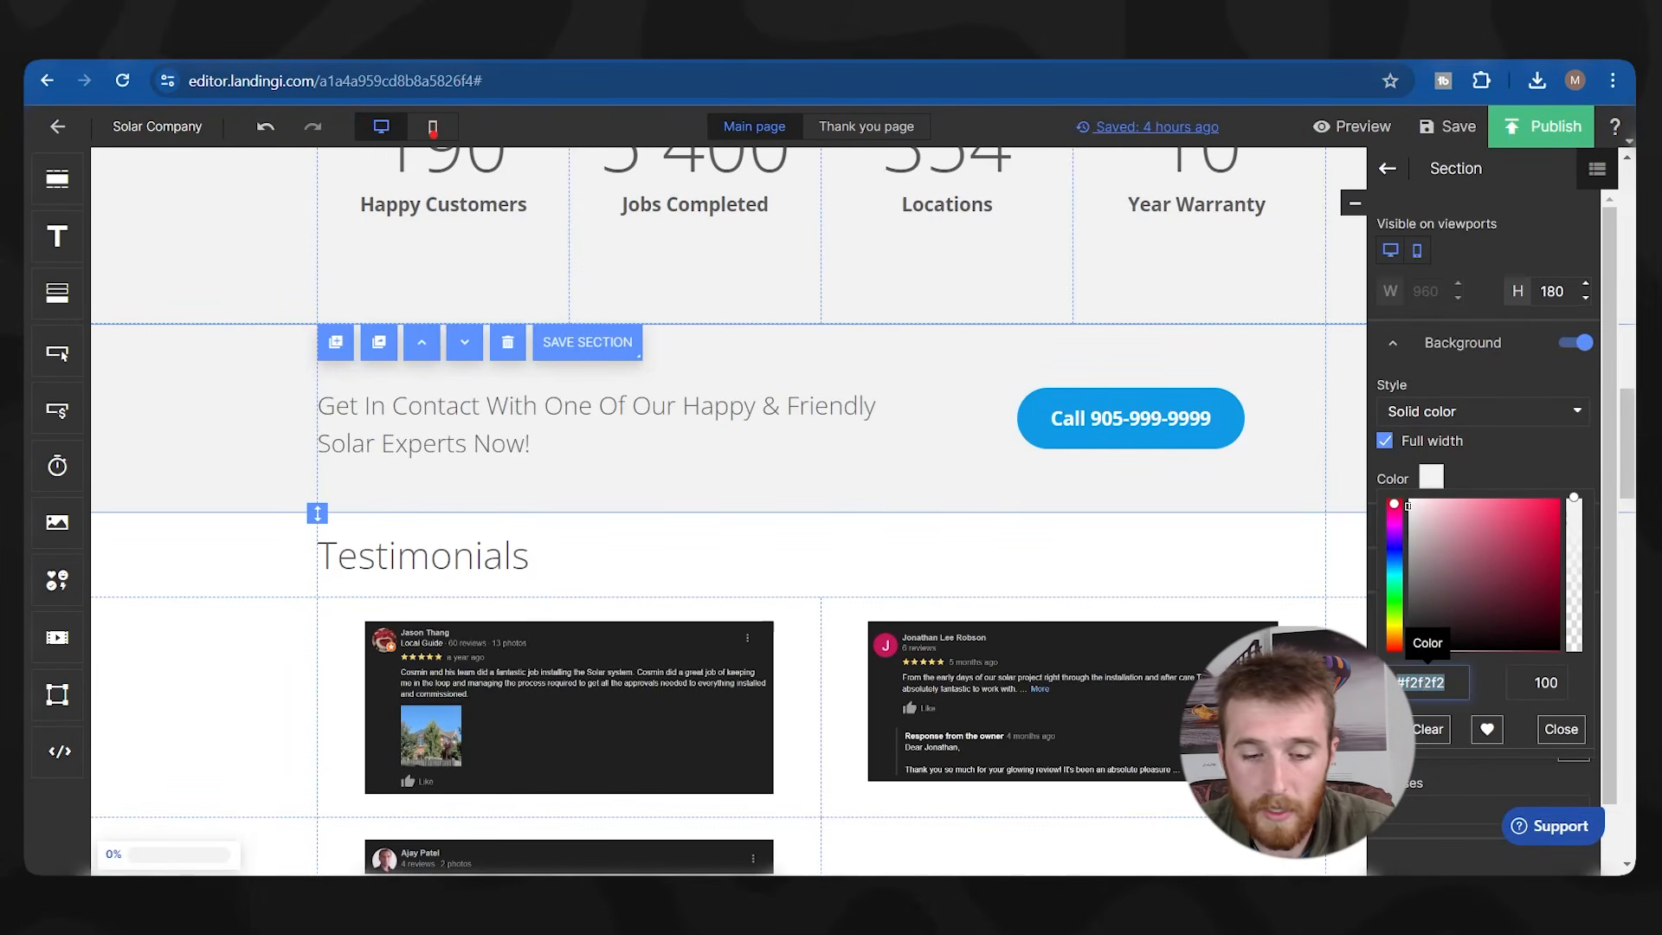
{"action": "type", "text": "#f86226"}
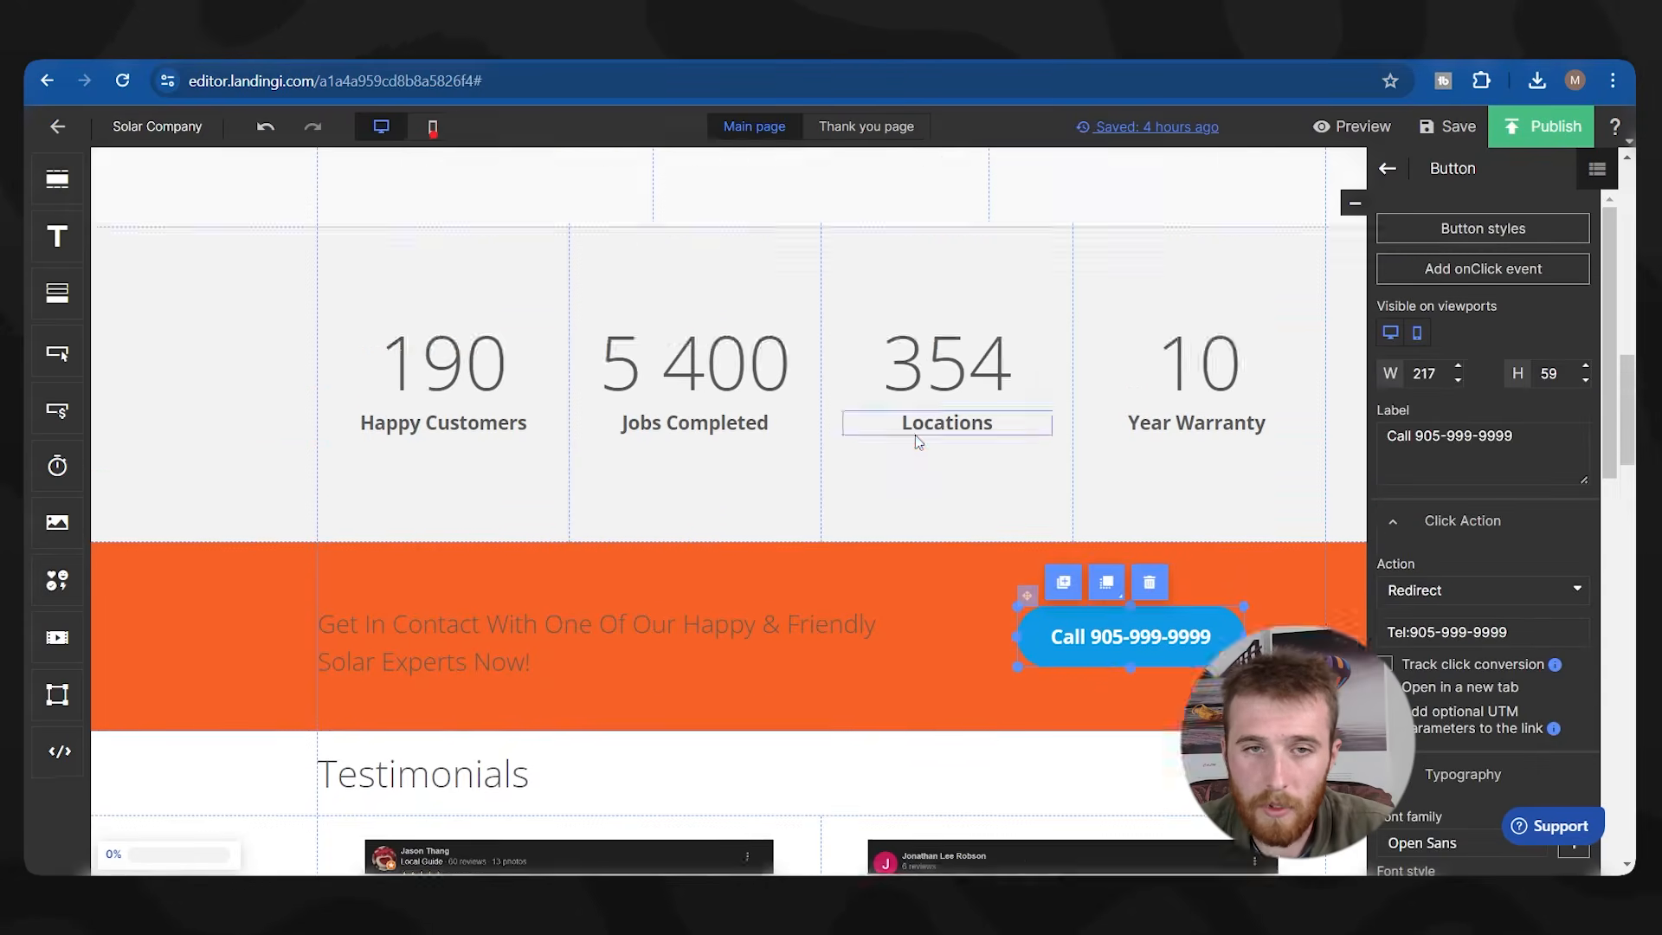
{"action": "scroll", "coordinate": [727, 511], "scroll_direction": "up", "scroll_amount": 5}
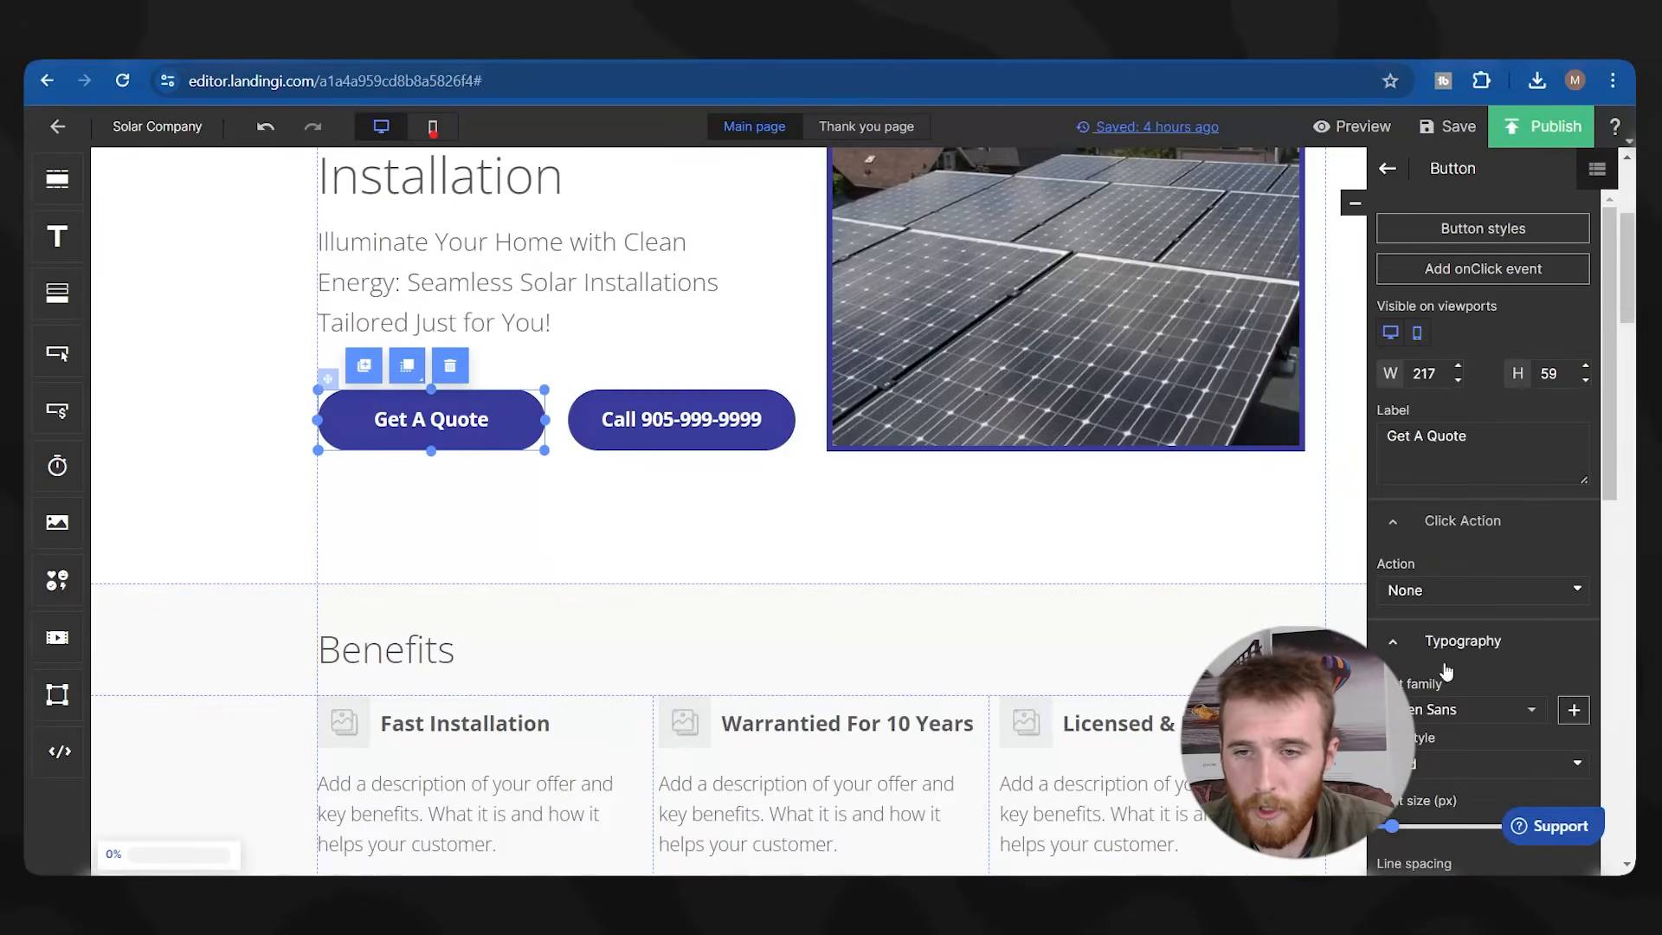
{"action": "scroll", "coordinate": [1445, 670], "scroll_direction": "down", "scroll_amount": 5}
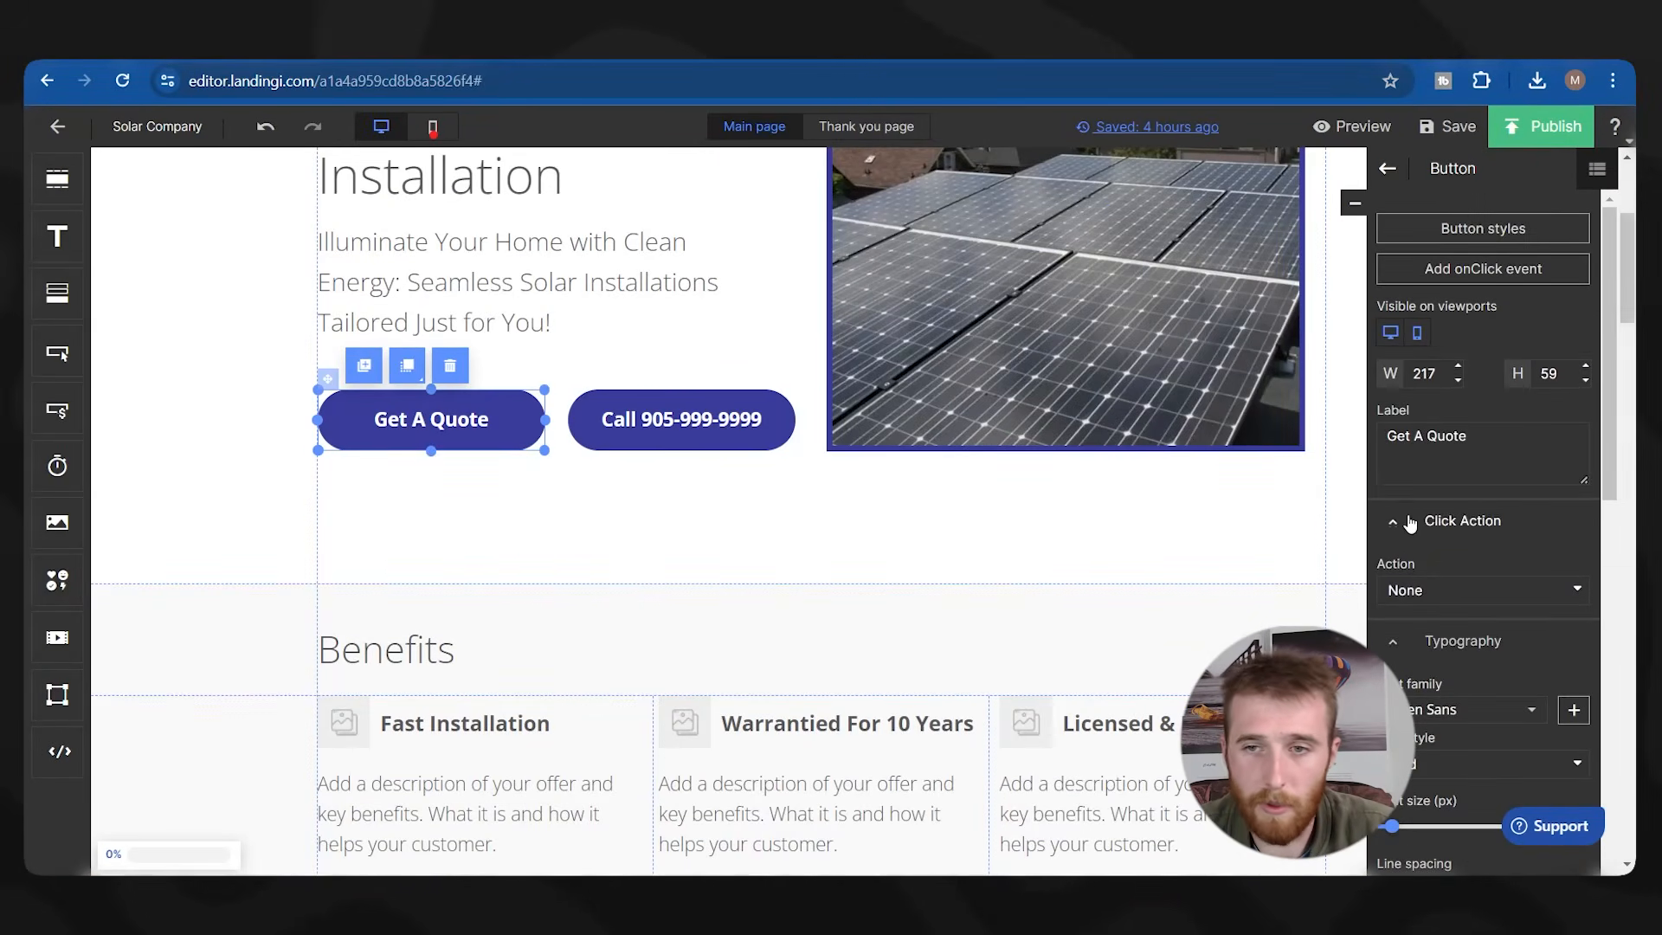
{"action": "left_click", "coordinate": [1431, 697]}
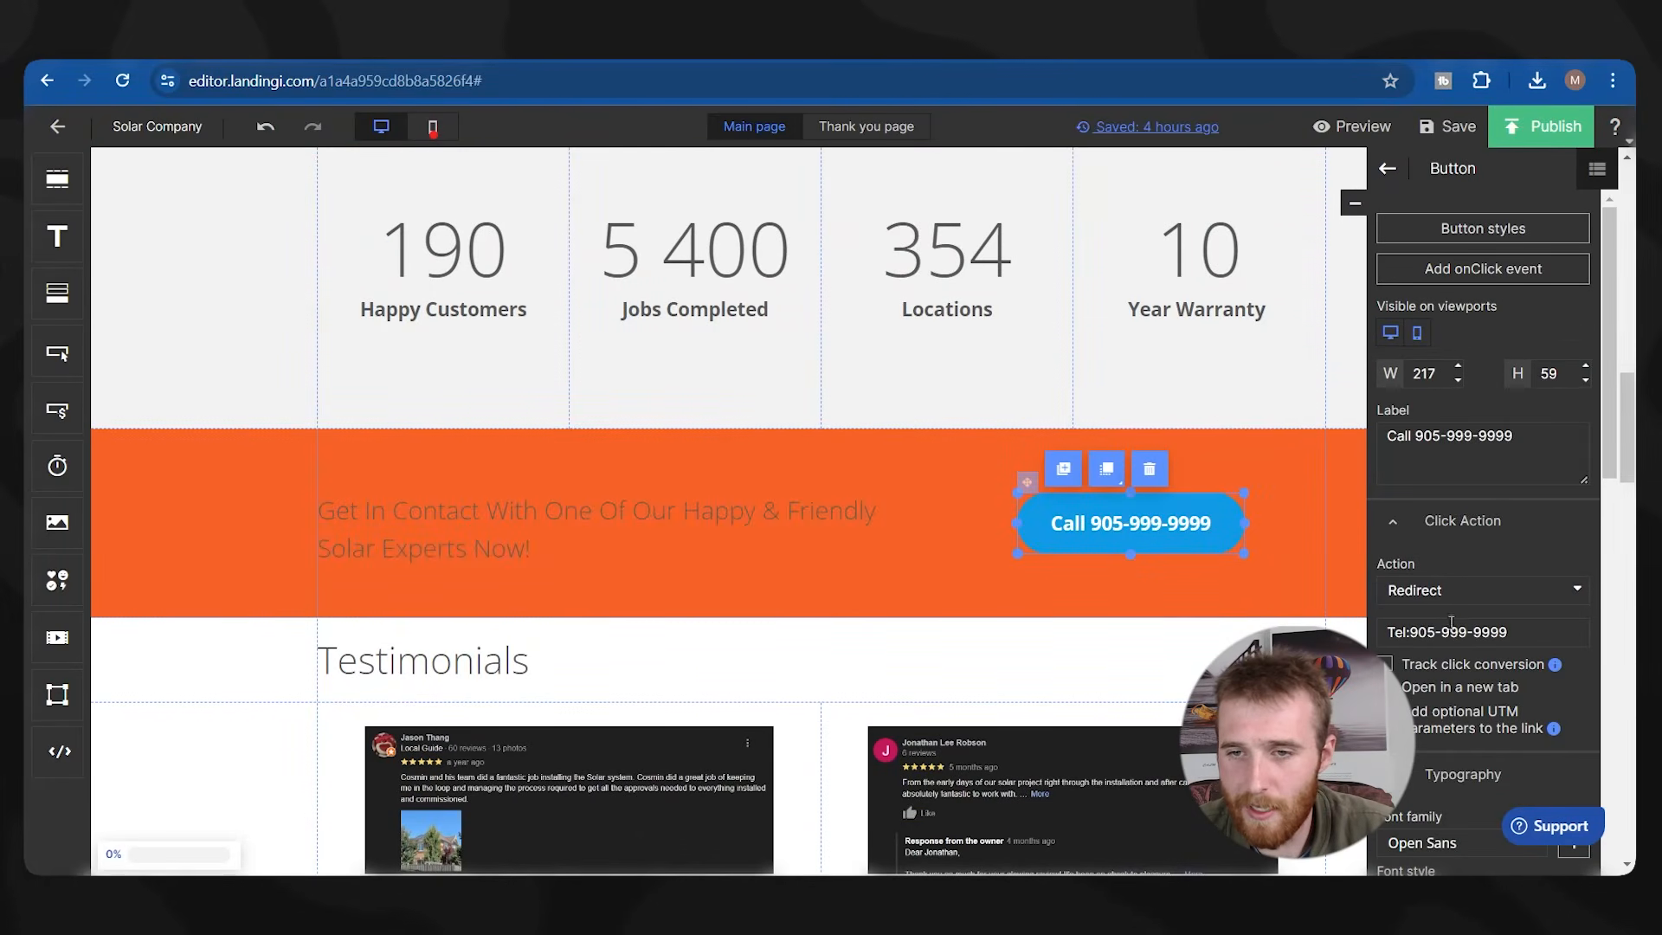
{"action": "scroll", "coordinate": [1457, 563], "scroll_direction": "down", "scroll_amount": 9}
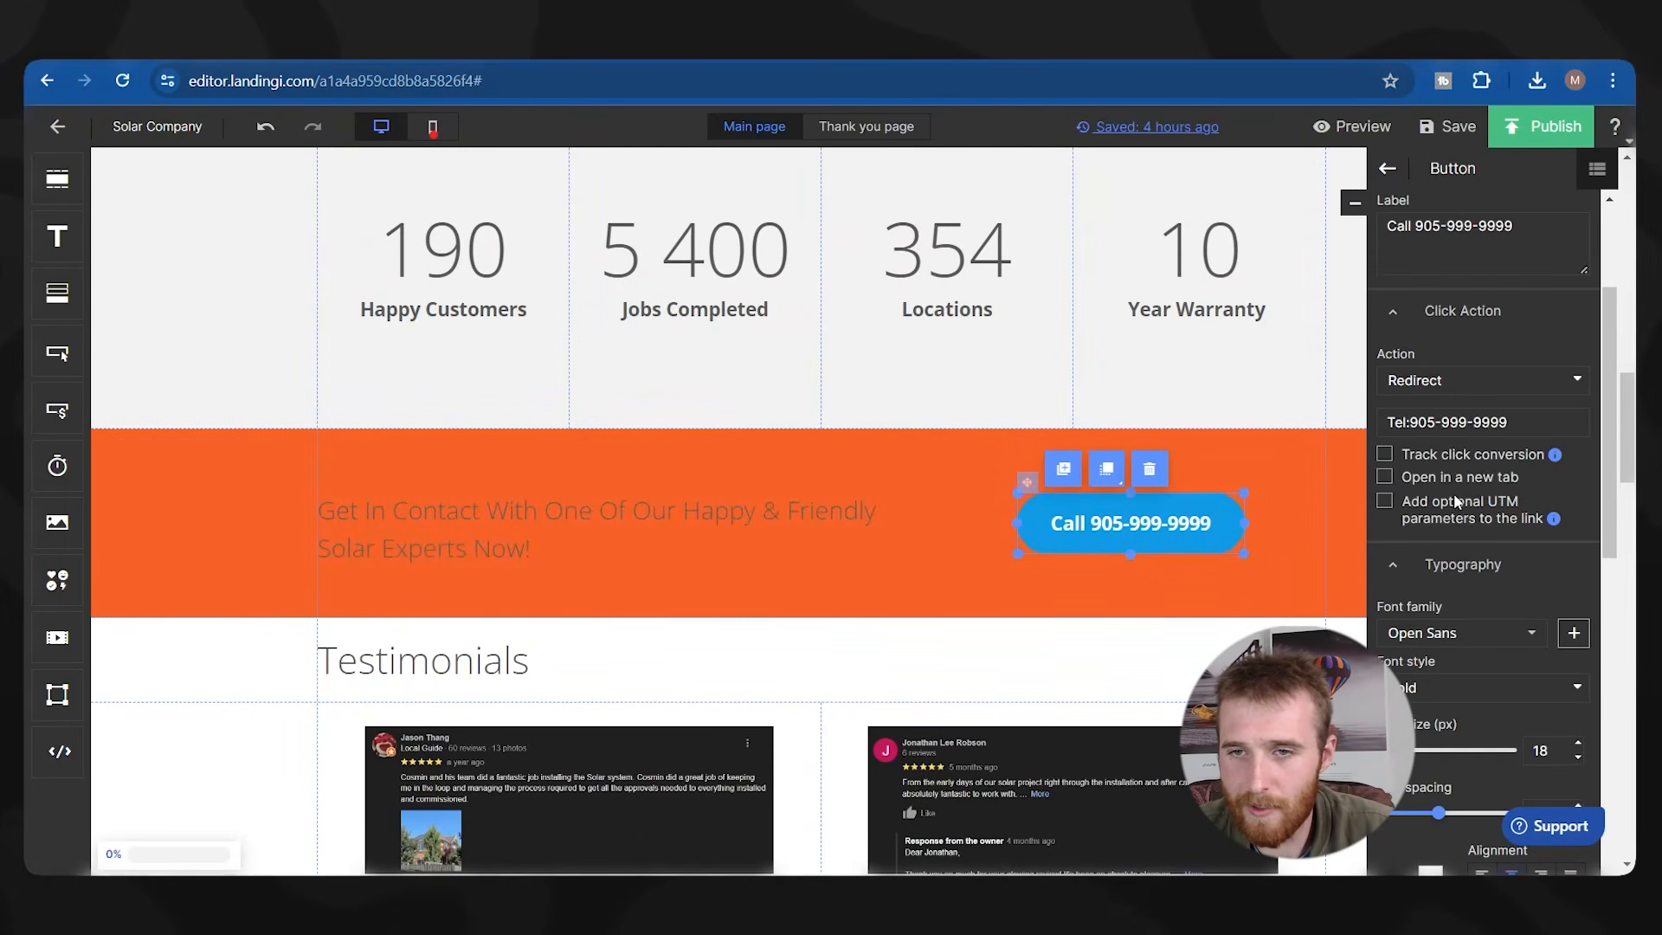
{"action": "left_click", "coordinate": [1430, 511]}
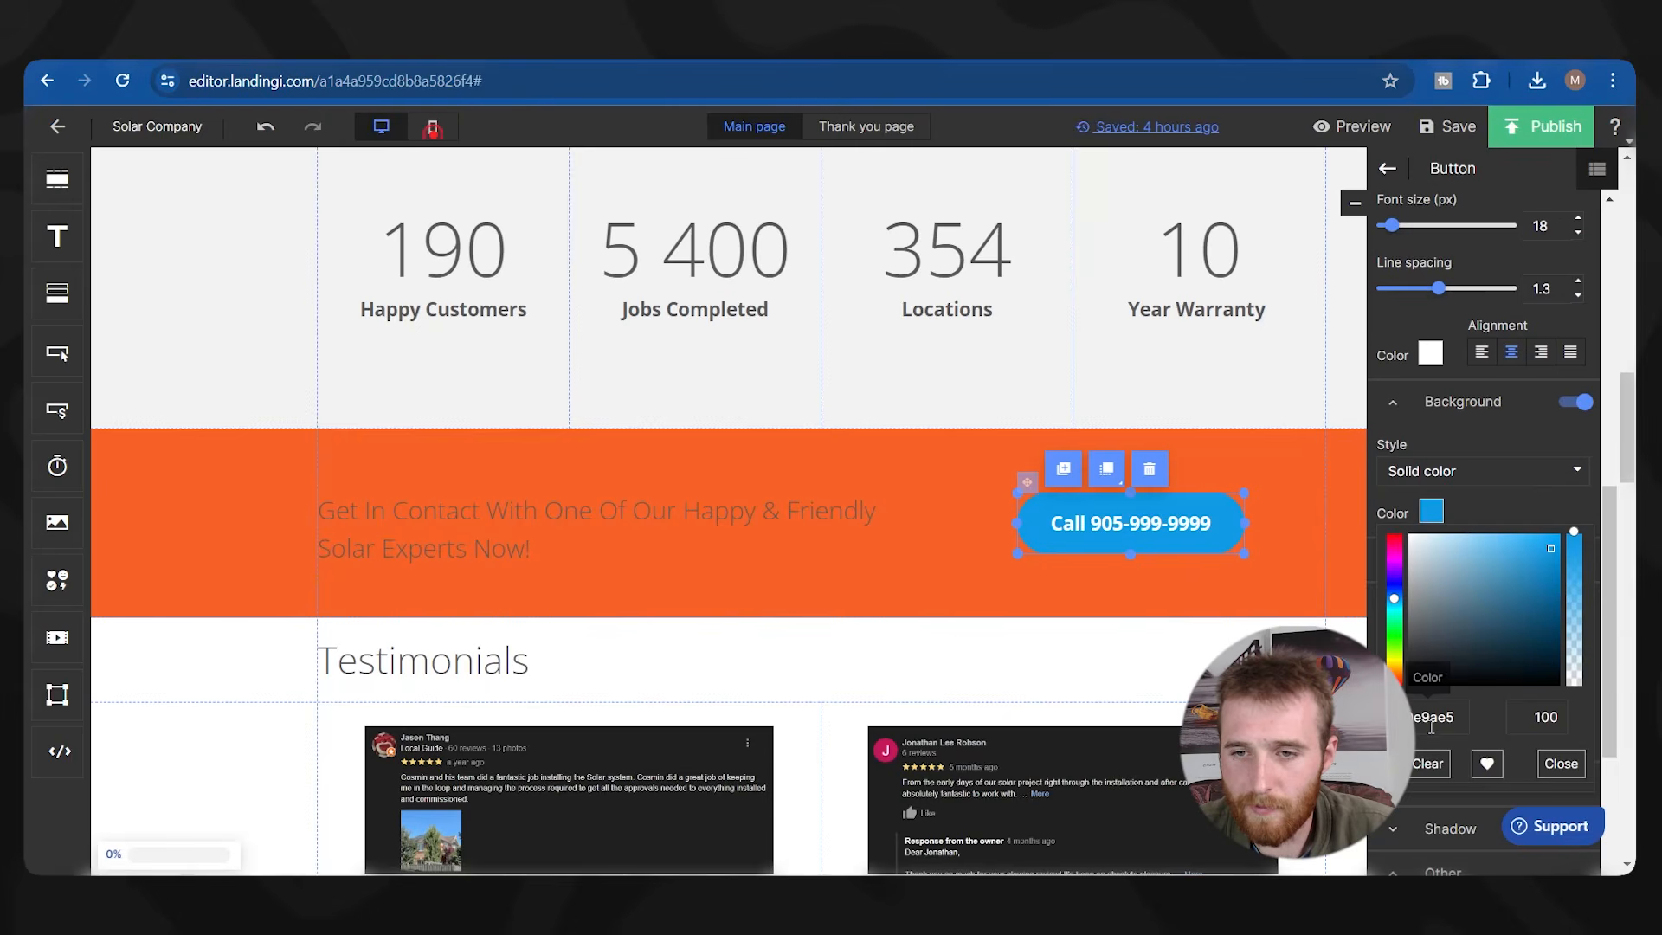
{"action": "type", "text": "#383c9b"}
Check the Get In Contact text colour and the Testimonials heading.
{"action": "left_click", "coordinate": [920, 567]}
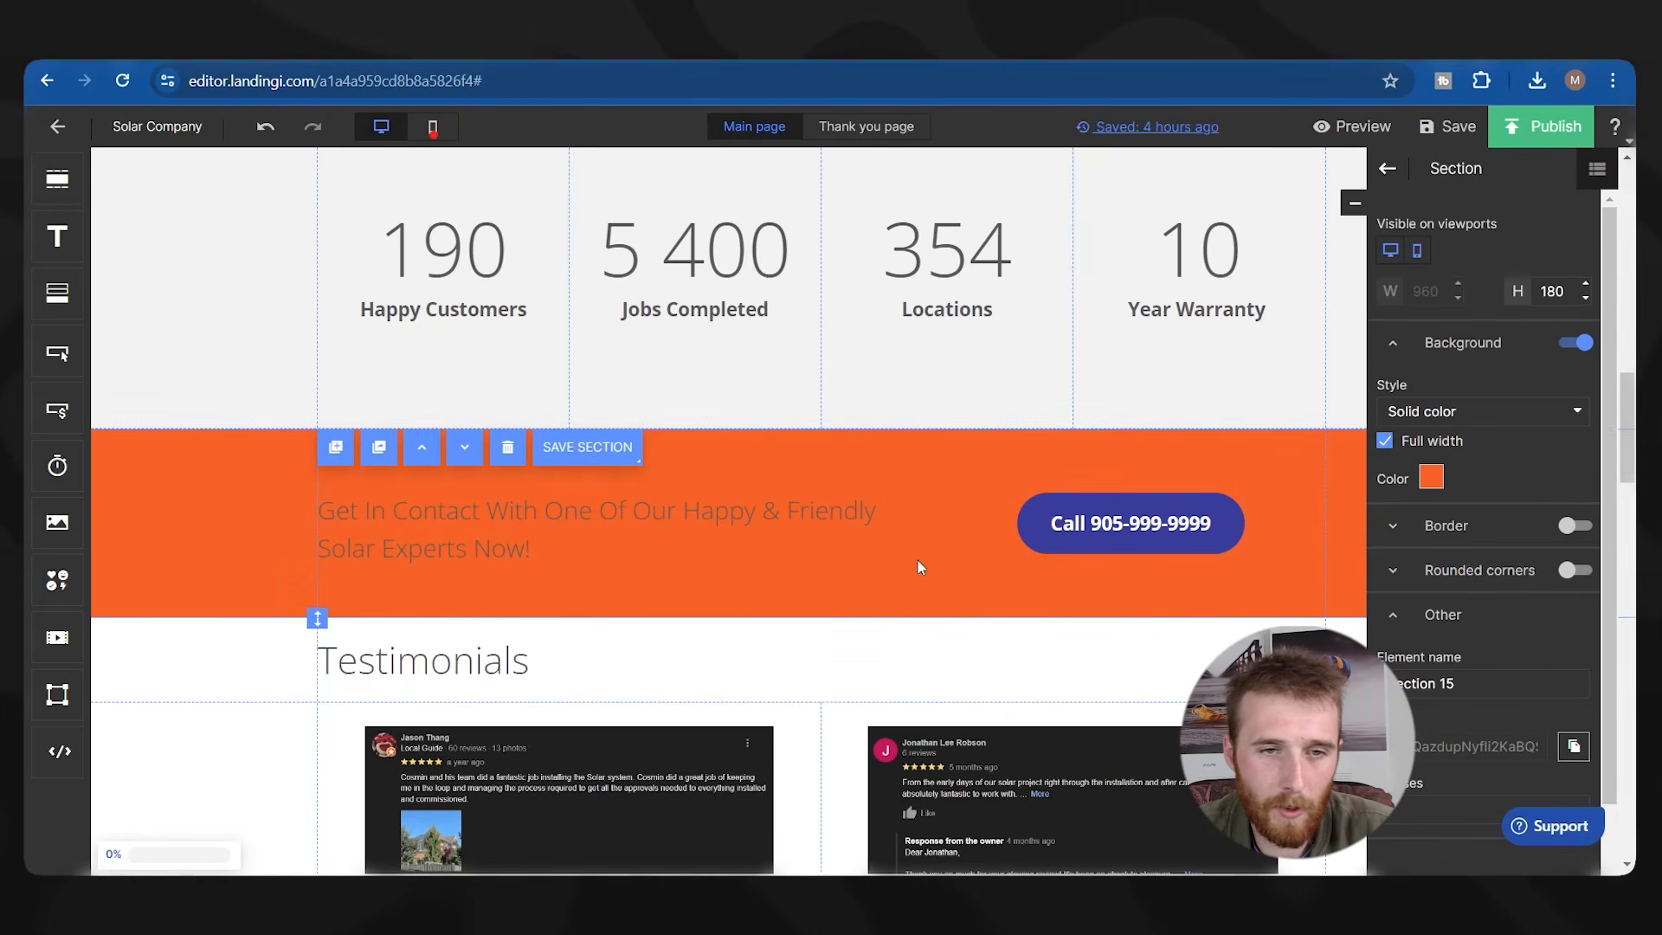
{"action": "left_click", "coordinate": [686, 551]}
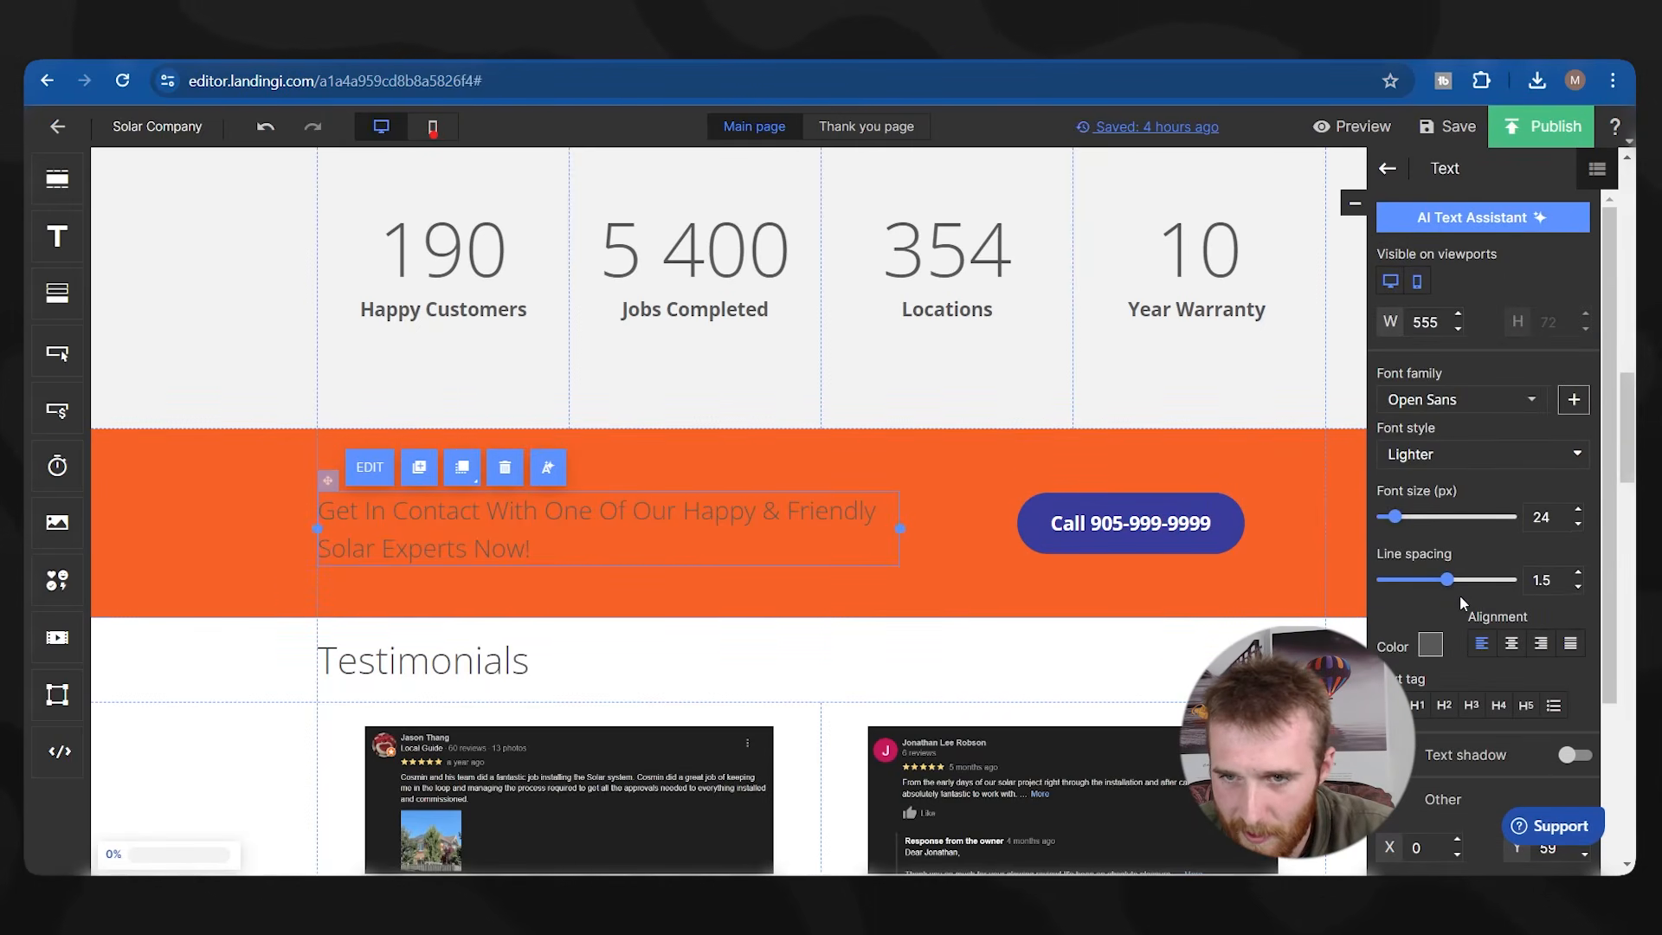
{"action": "left_click", "coordinate": [1429, 644]}
{"action": "left_click", "coordinate": [868, 649]}
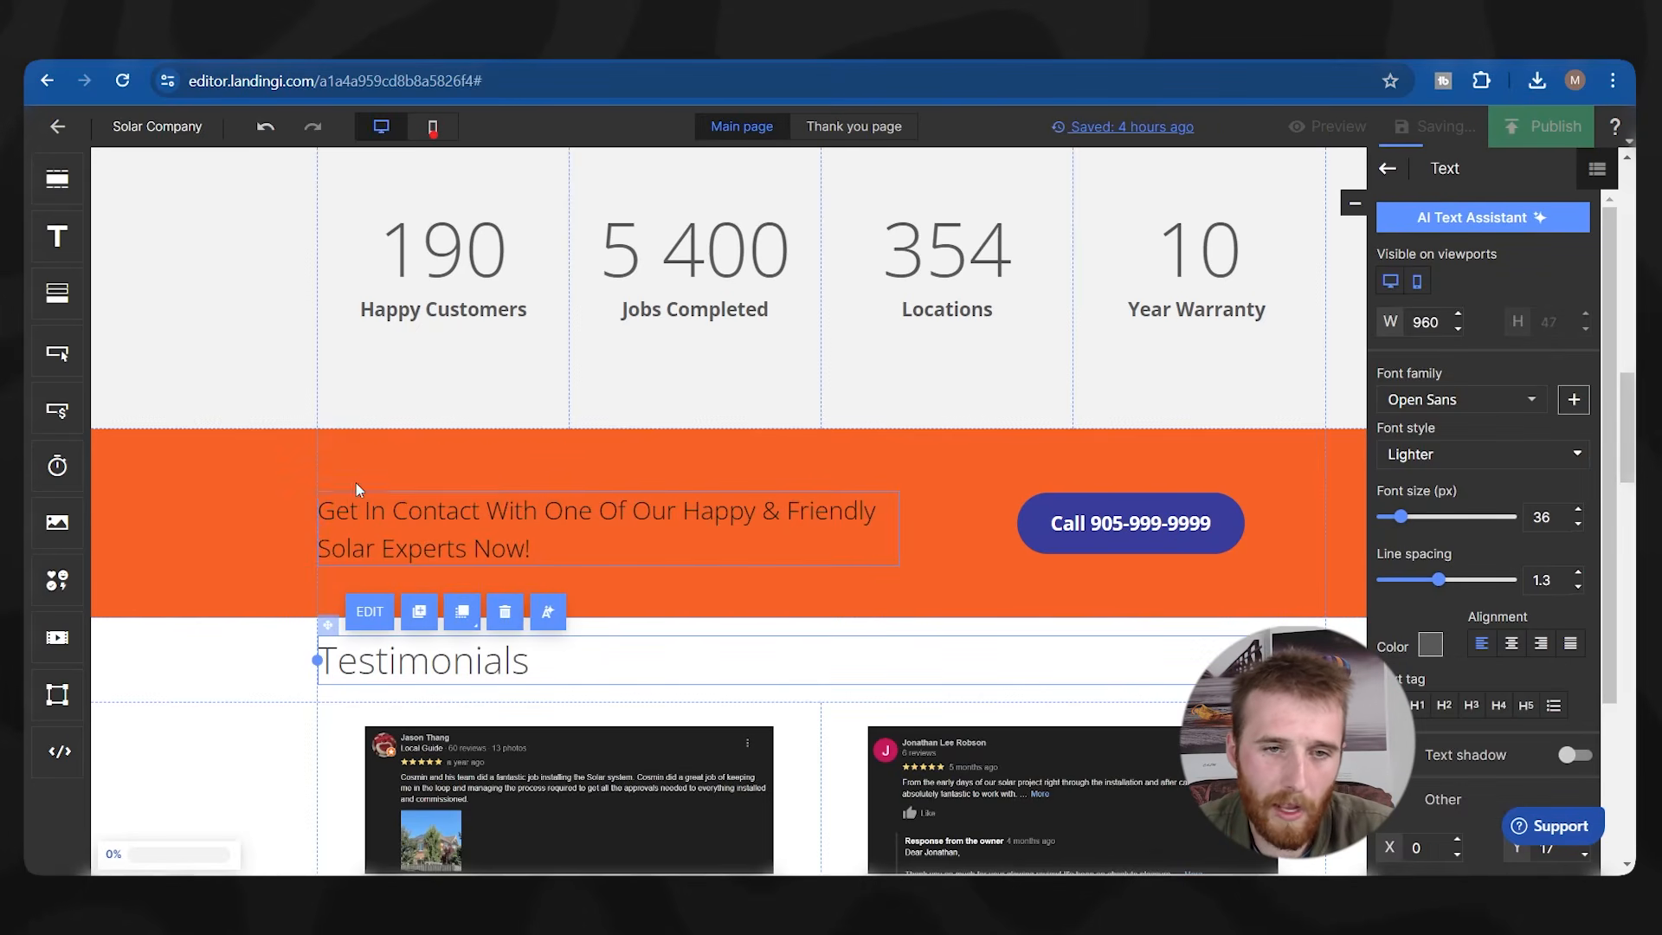
{"action": "scroll", "coordinate": [297, 416], "scroll_direction": "down", "scroll_amount": 10}
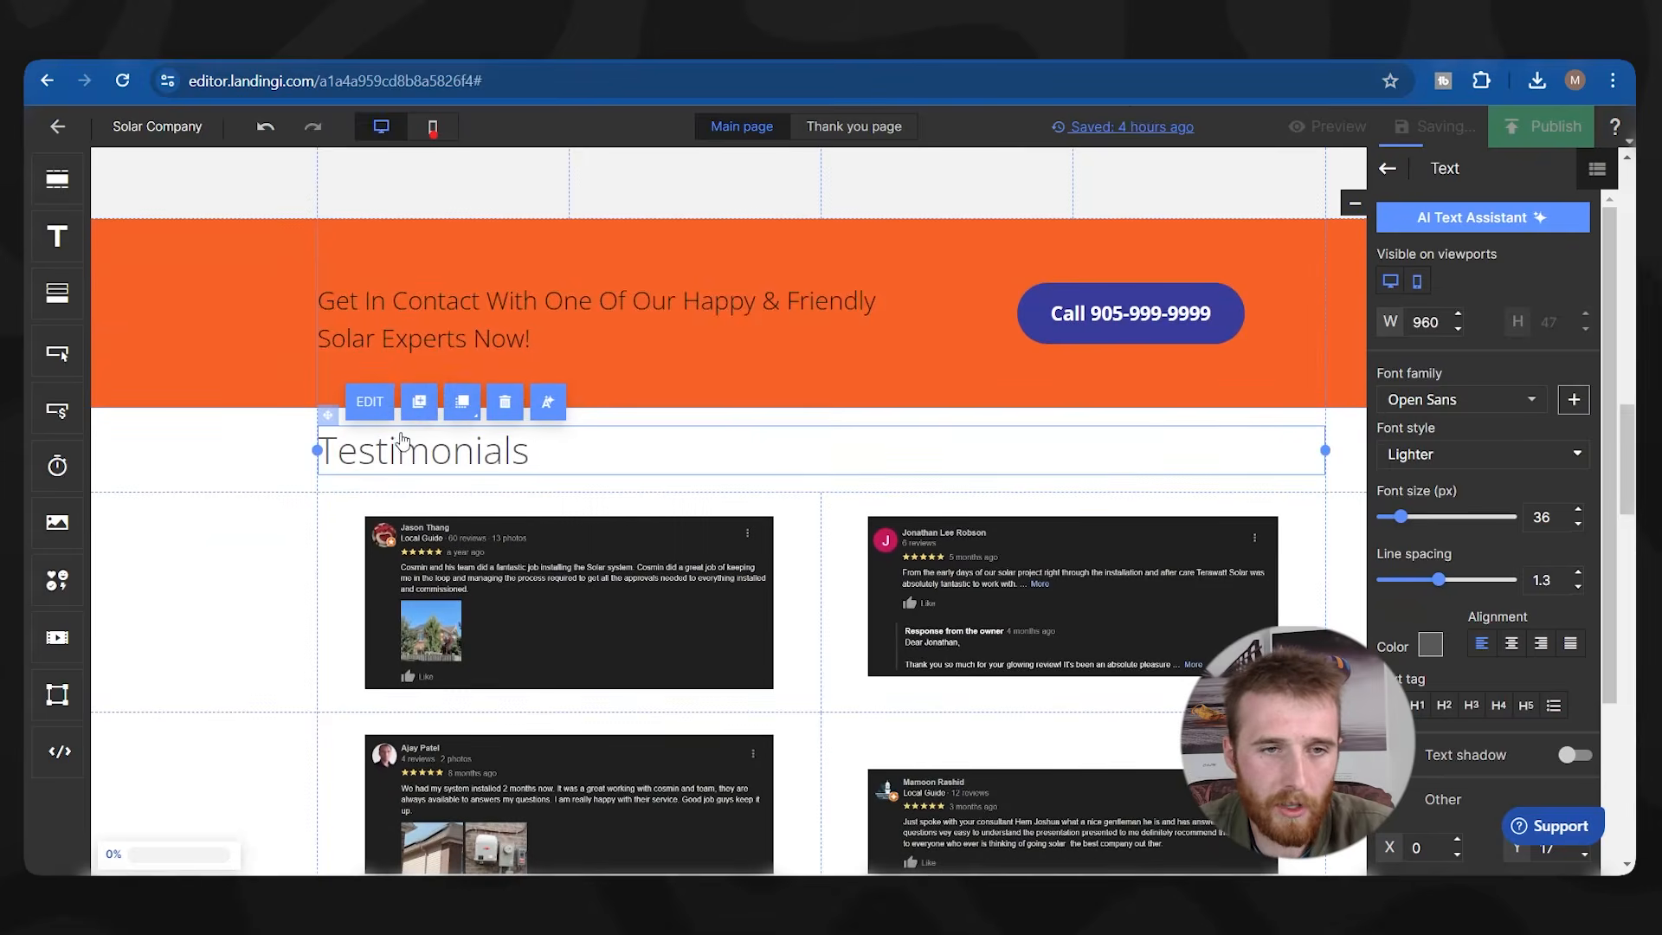
{"action": "scroll", "coordinate": [298, 418], "scroll_direction": "up", "scroll_amount": 8}
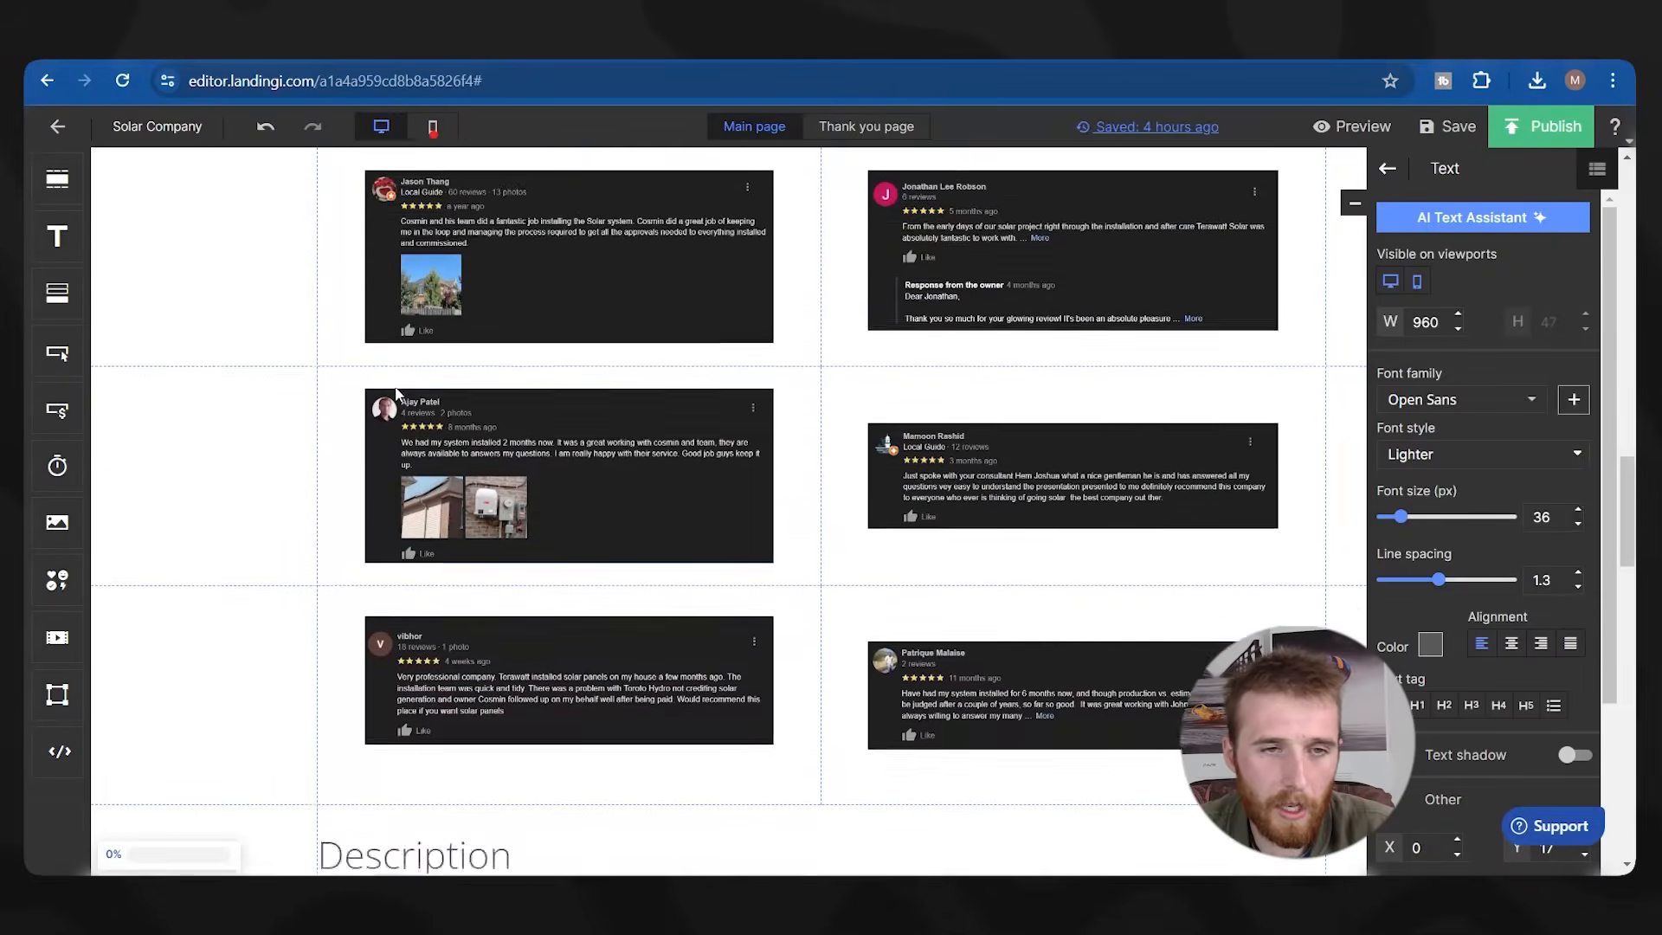
{"action": "scroll", "coordinate": [402, 362], "scroll_direction": "down", "scroll_amount": 12}
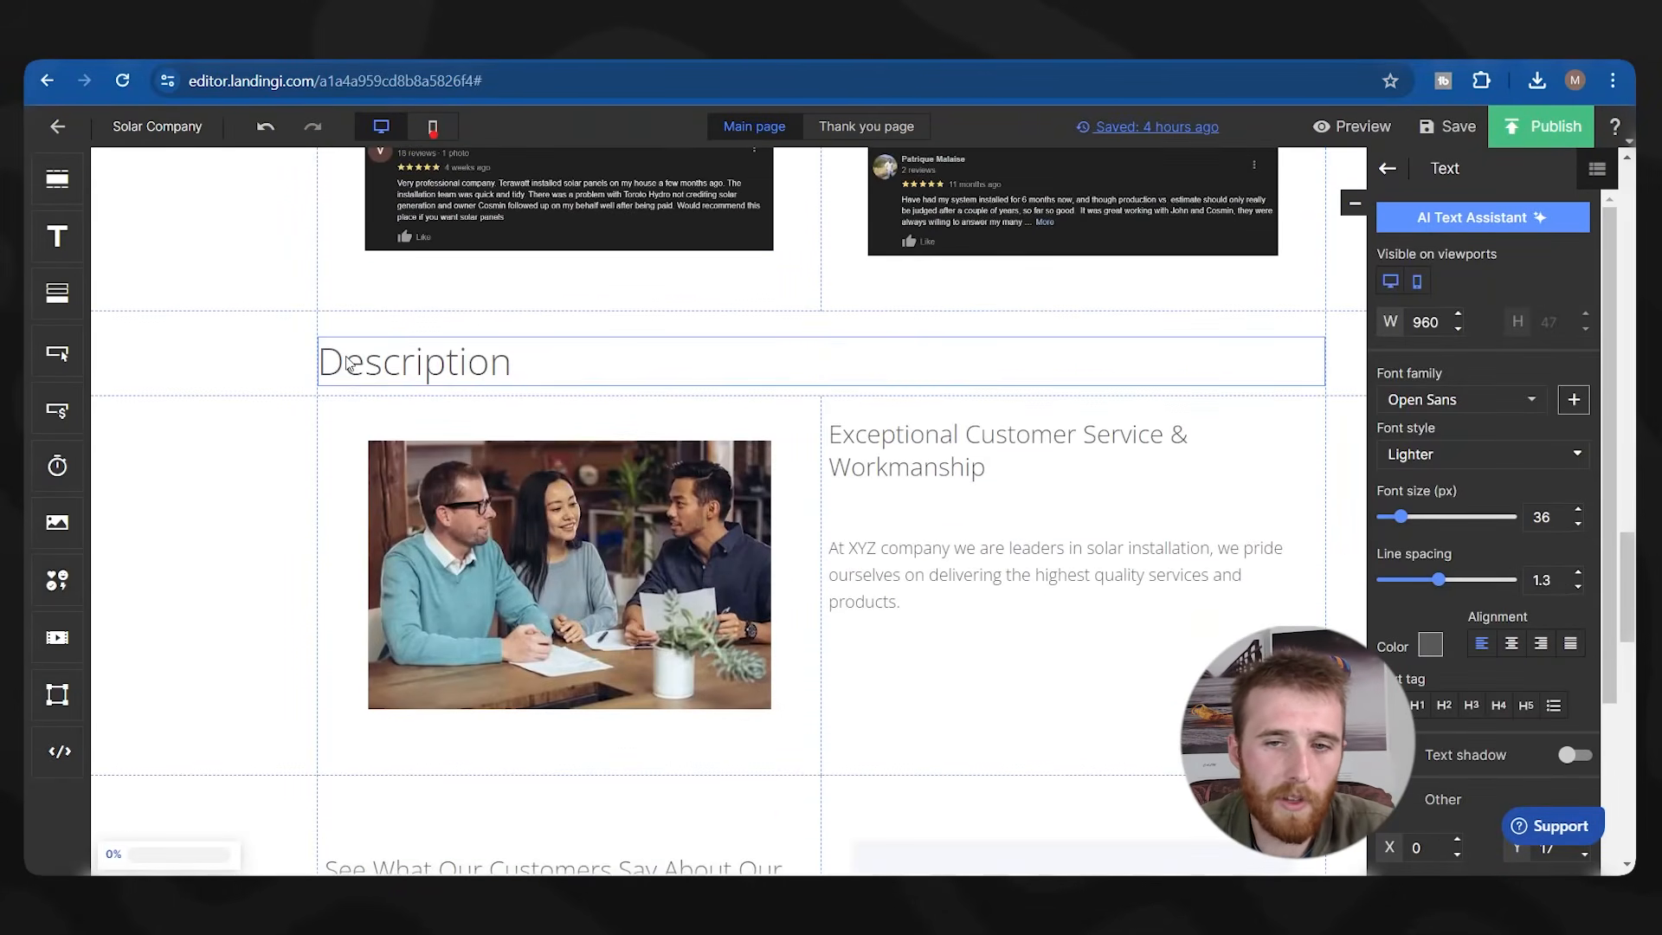
{"action": "scroll", "coordinate": [677, 397], "scroll_direction": "down", "scroll_amount": 9}
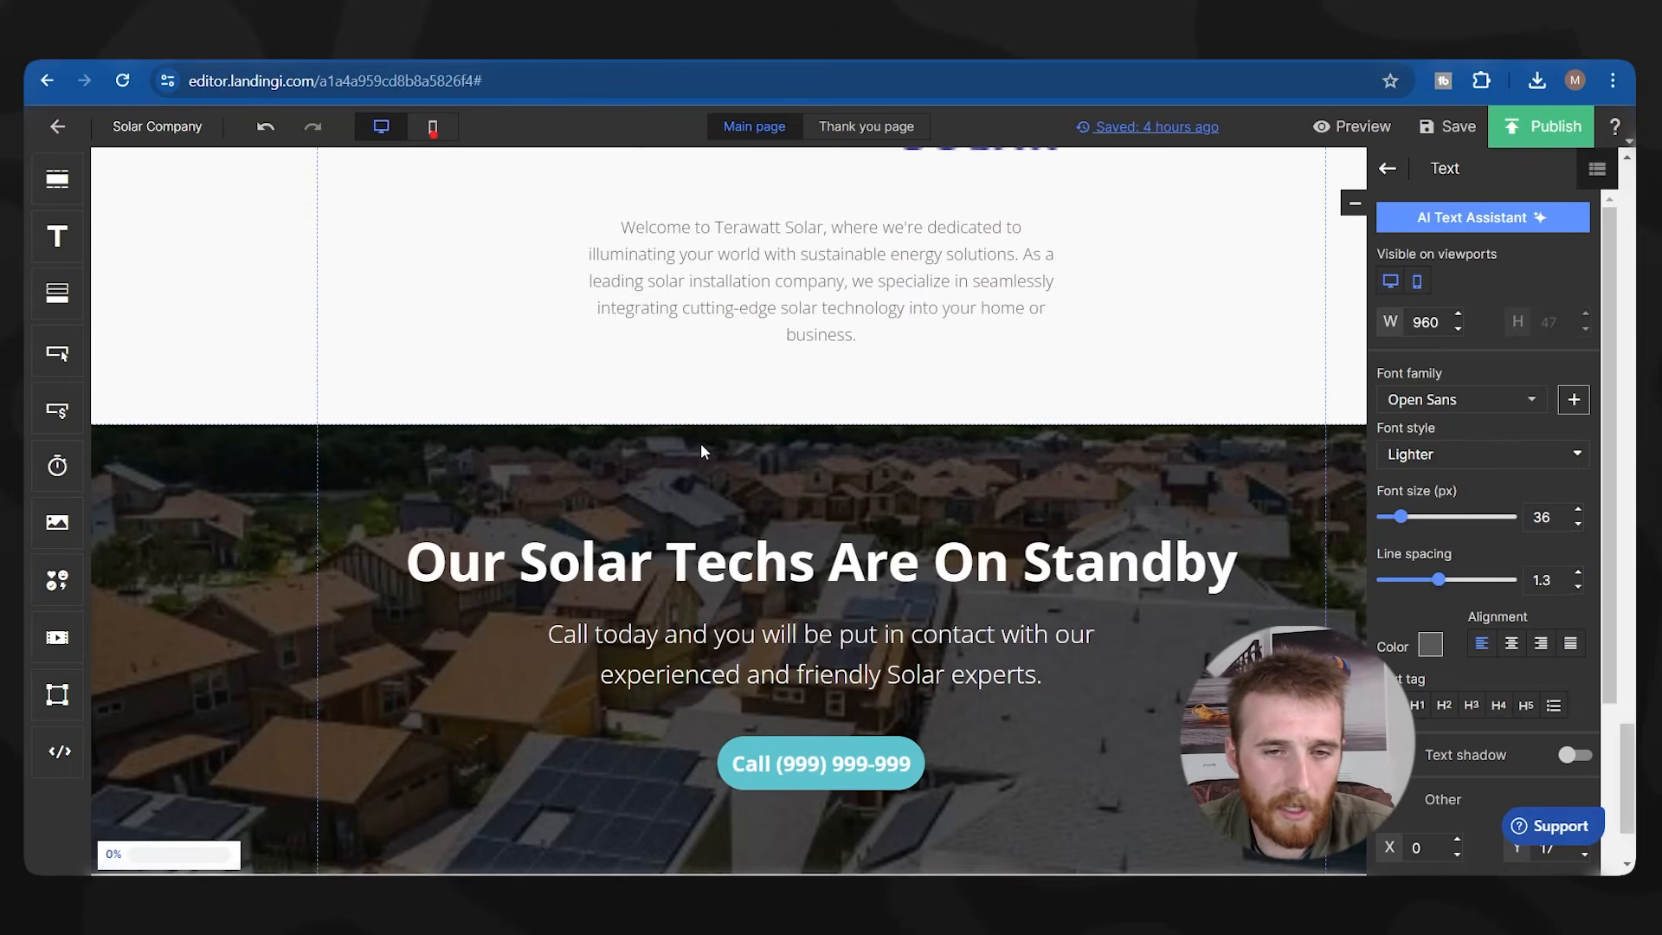
Change the Call (999) 999-999 button background from teal to the dark blue hex.
{"action": "scroll", "coordinate": [701, 450], "scroll_direction": "down", "scroll_amount": 2}
{"action": "left_click", "coordinate": [820, 616]}
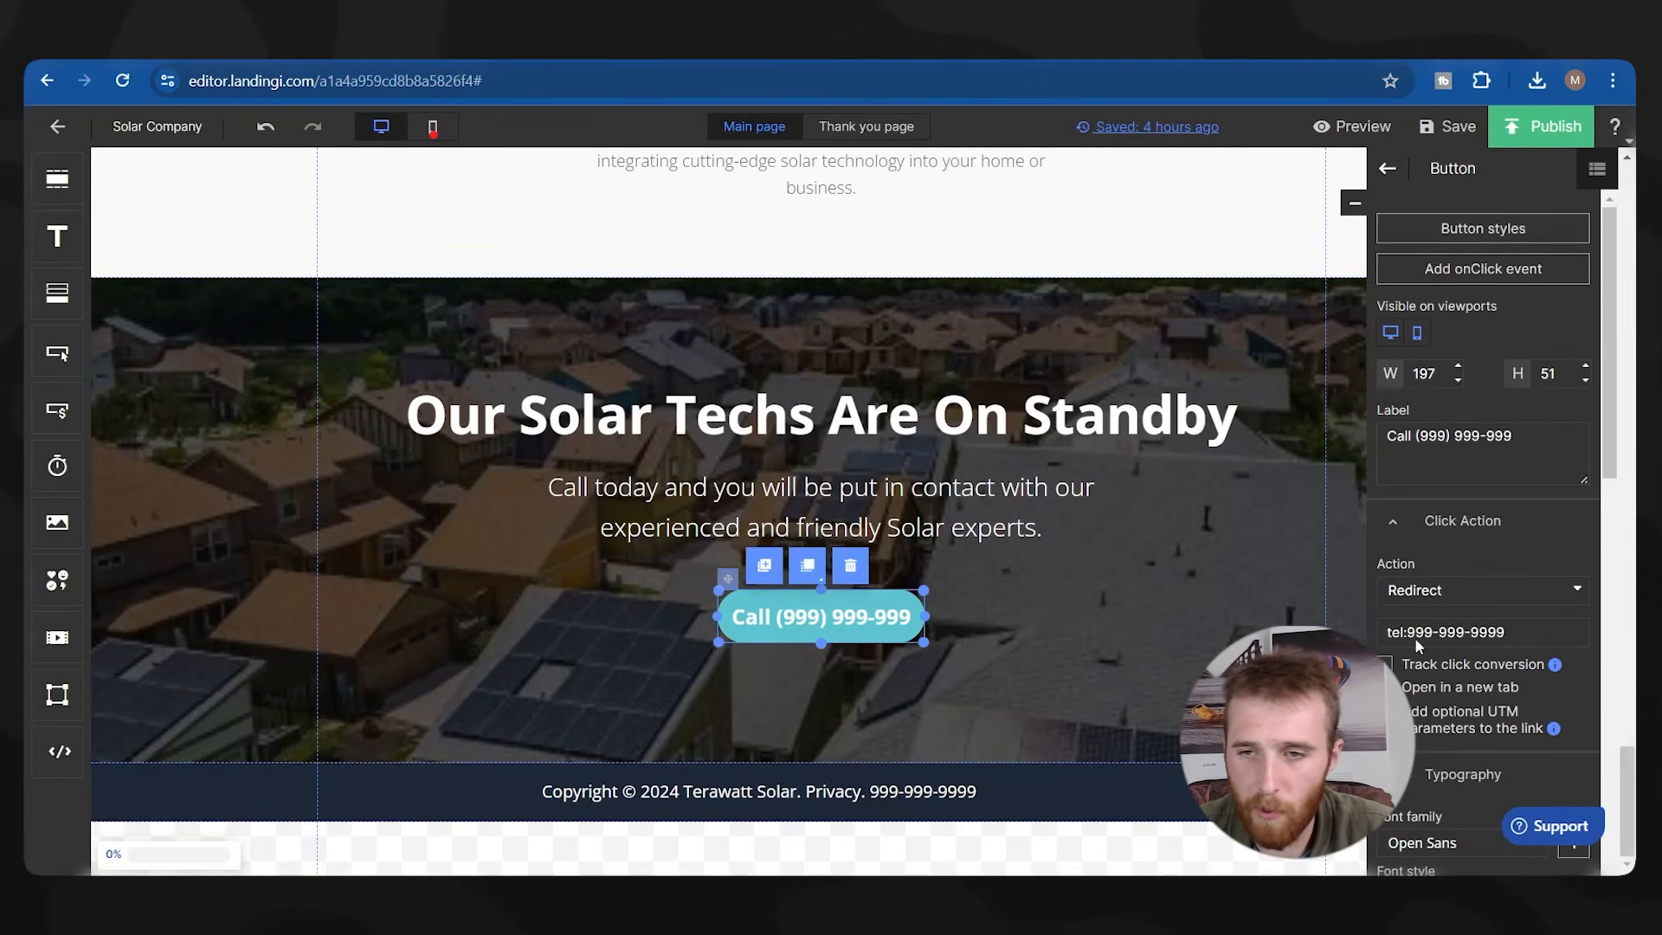
{"action": "scroll", "coordinate": [1451, 454], "scroll_direction": "down", "scroll_amount": 7}
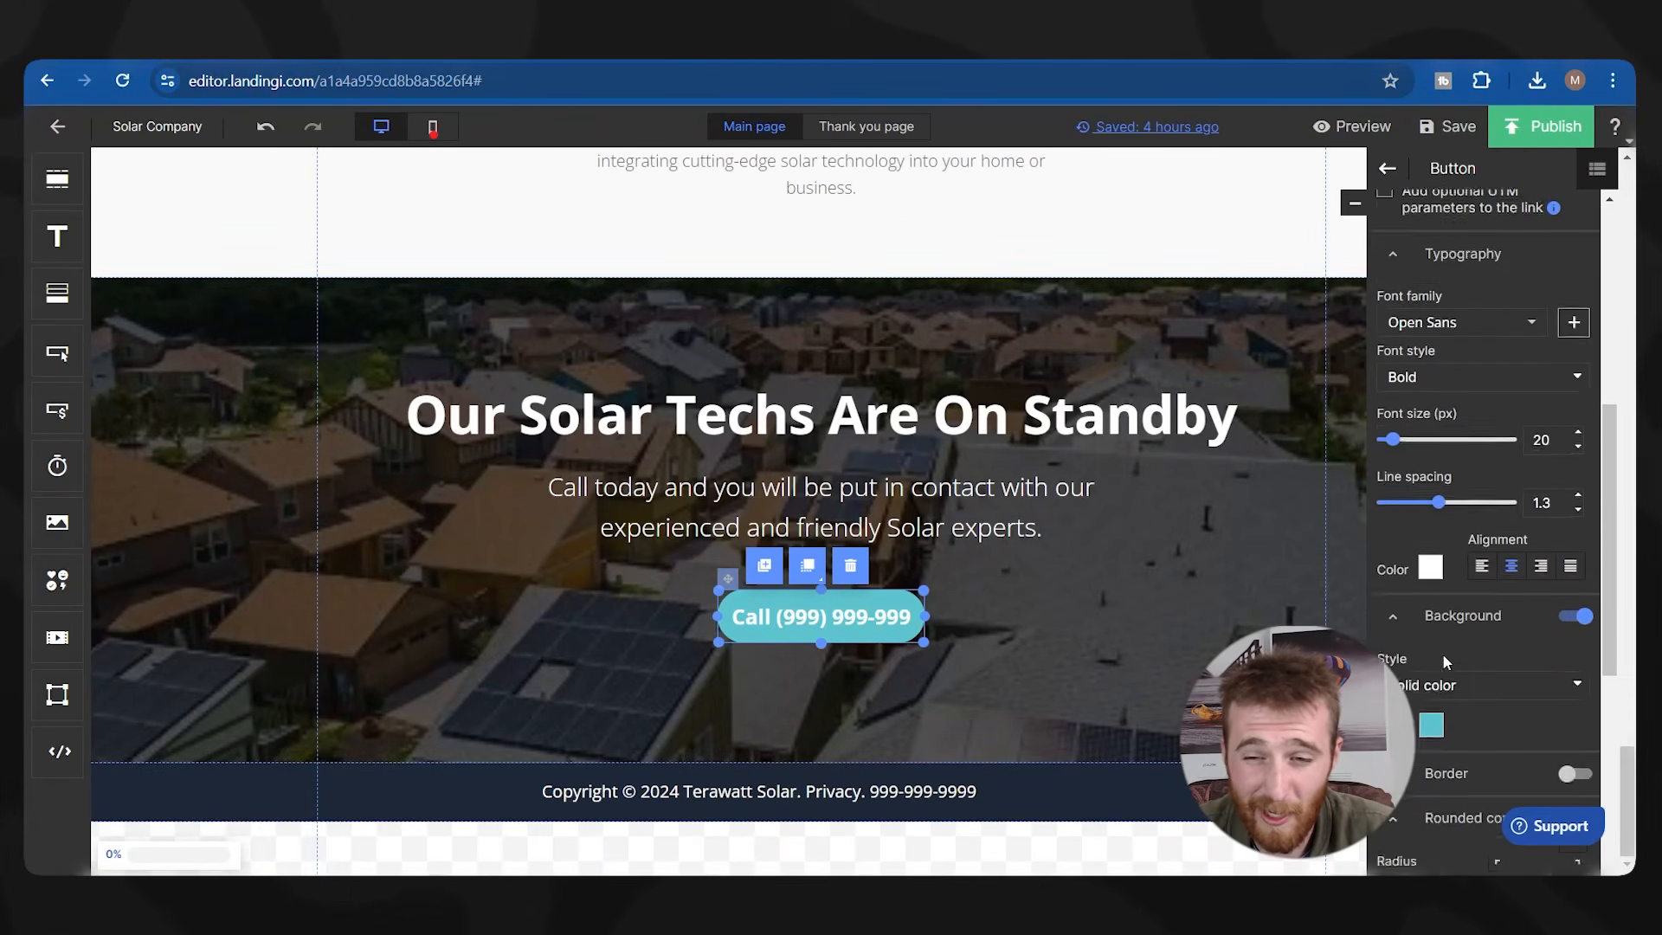
{"action": "left_click", "coordinate": [1430, 617]}
{"action": "scroll", "coordinate": [1432, 692], "scroll_direction": "down", "scroll_amount": 1}
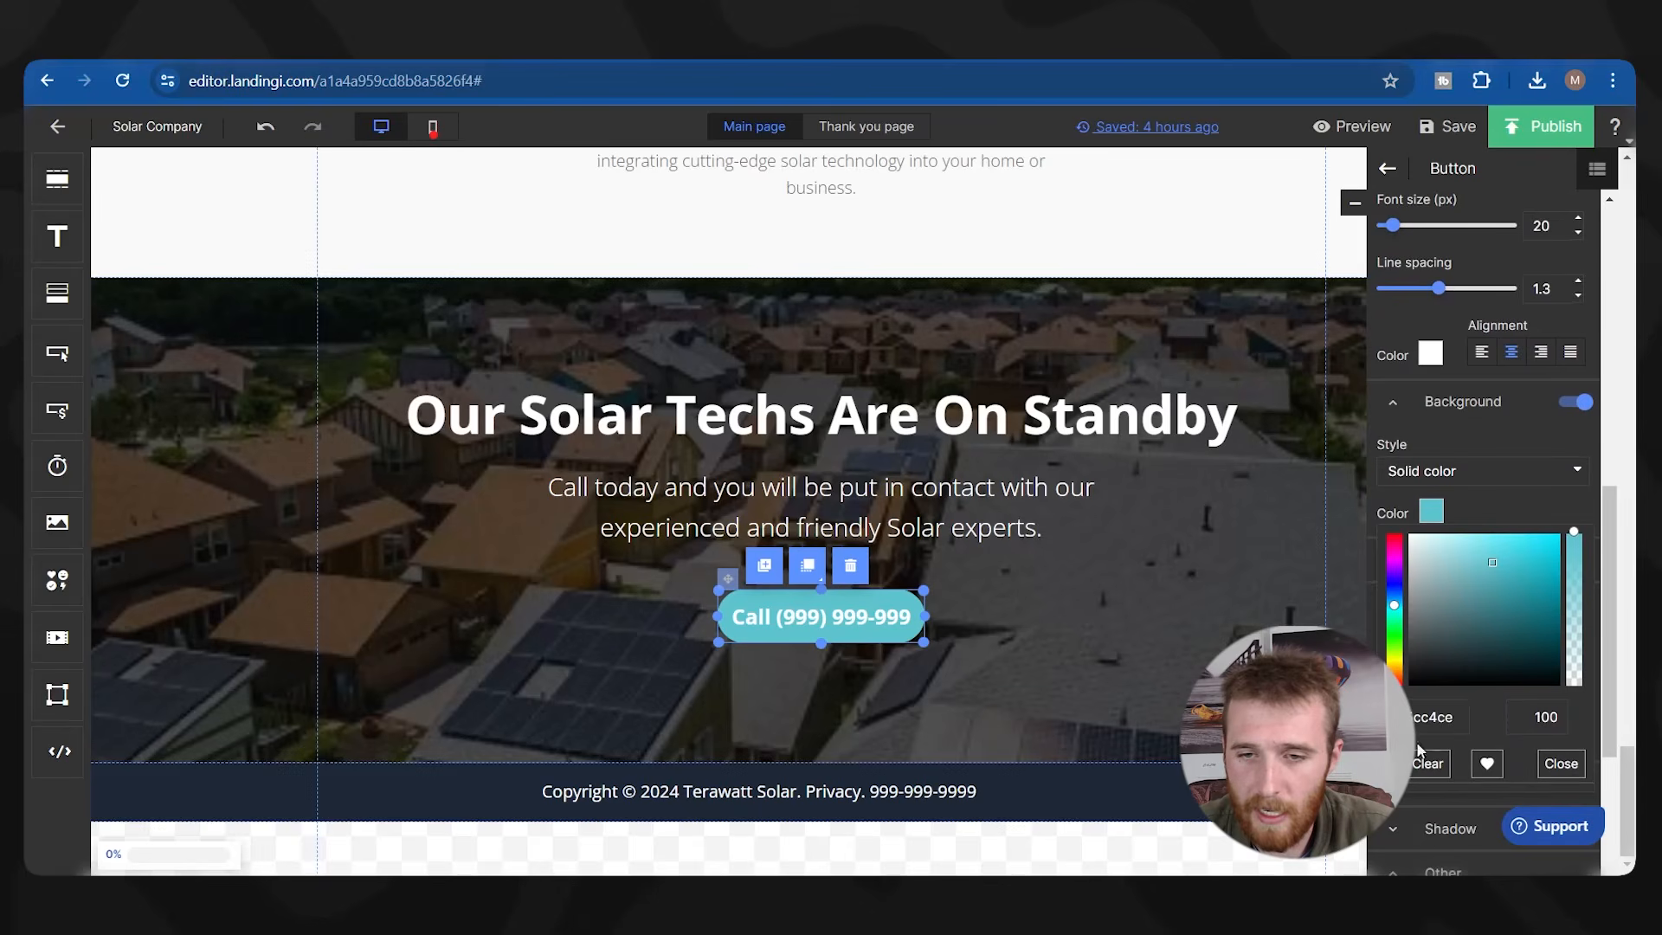
{"action": "double_click", "coordinate": [1432, 716]}
{"action": "key", "text": "ctrl+v"}
{"action": "left_click", "coordinate": [1212, 701]}
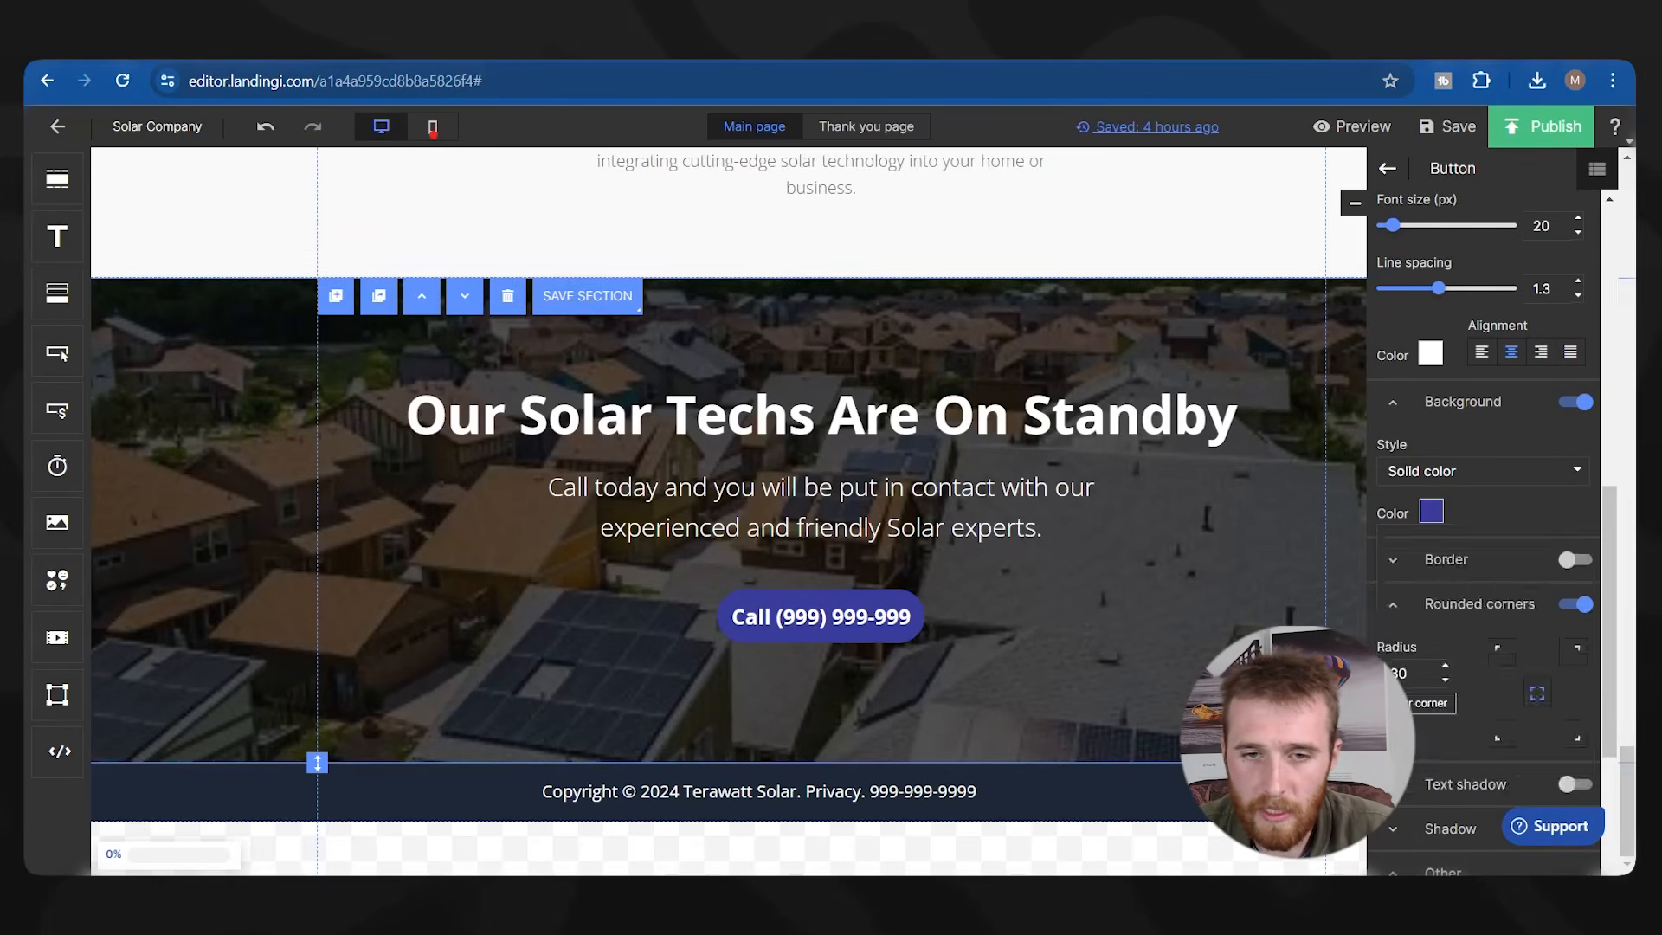
Select the copyright footer's current background hex value.
{"action": "left_click", "coordinate": [1168, 800]}
{"action": "left_click", "coordinate": [1430, 539]}
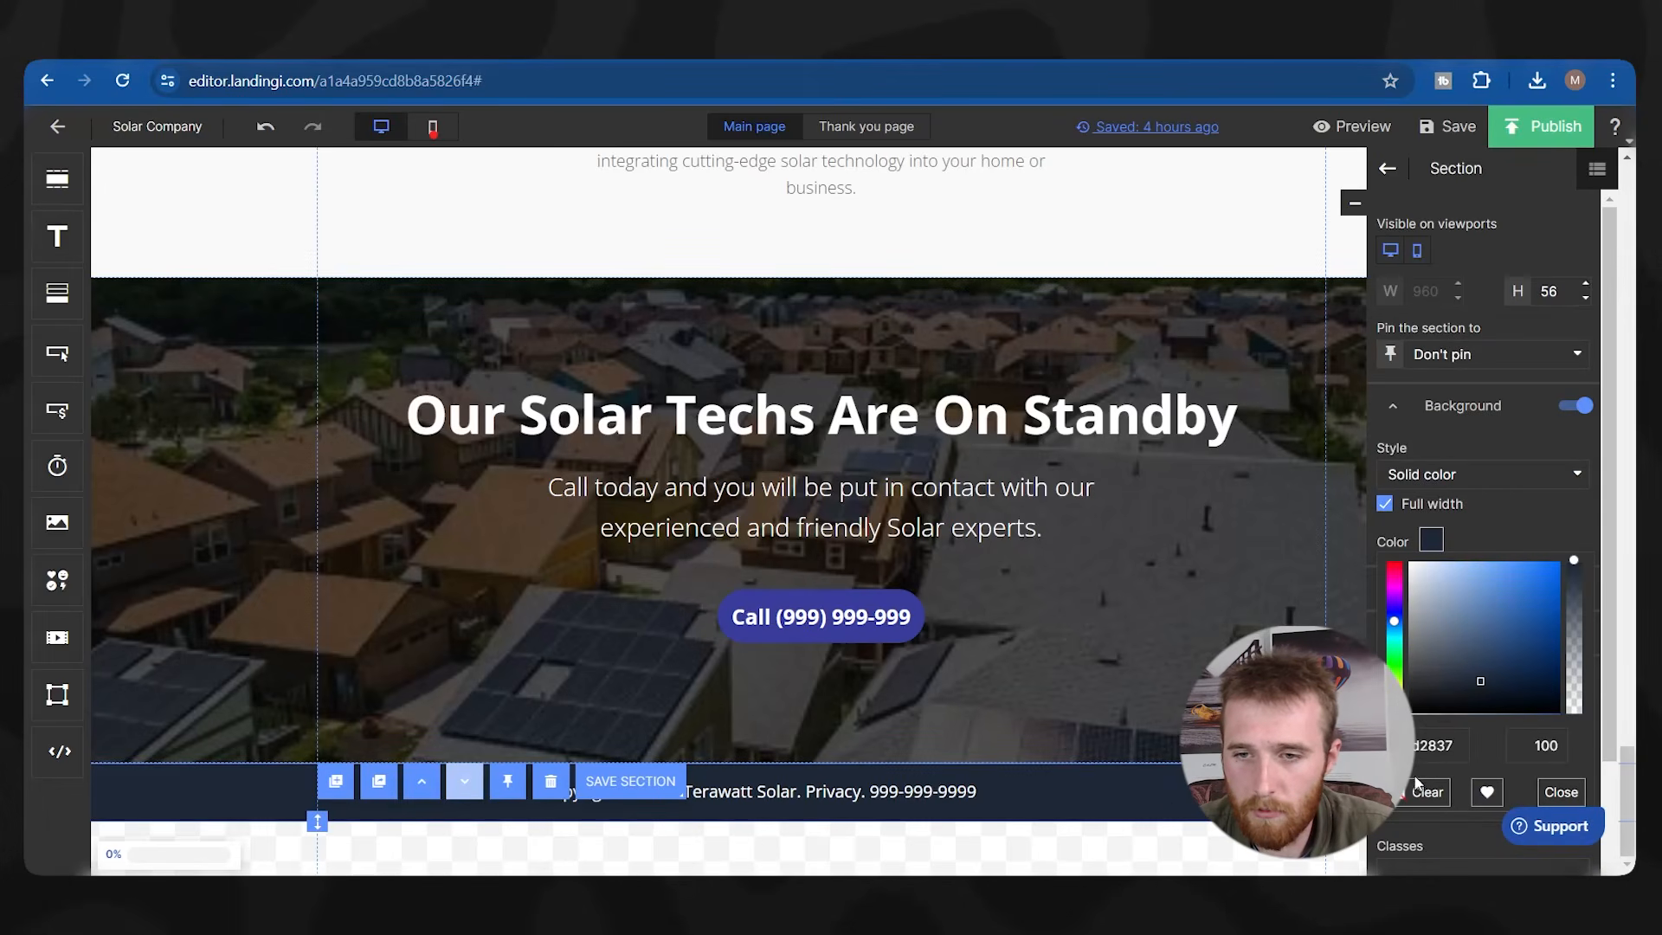
{"action": "double_click", "coordinate": [1437, 745]}
Give the footer the dark blue background, then switch to the Thank you page.
{"action": "key", "text": "ctrl+v"}
{"action": "left_click", "coordinate": [957, 678]}
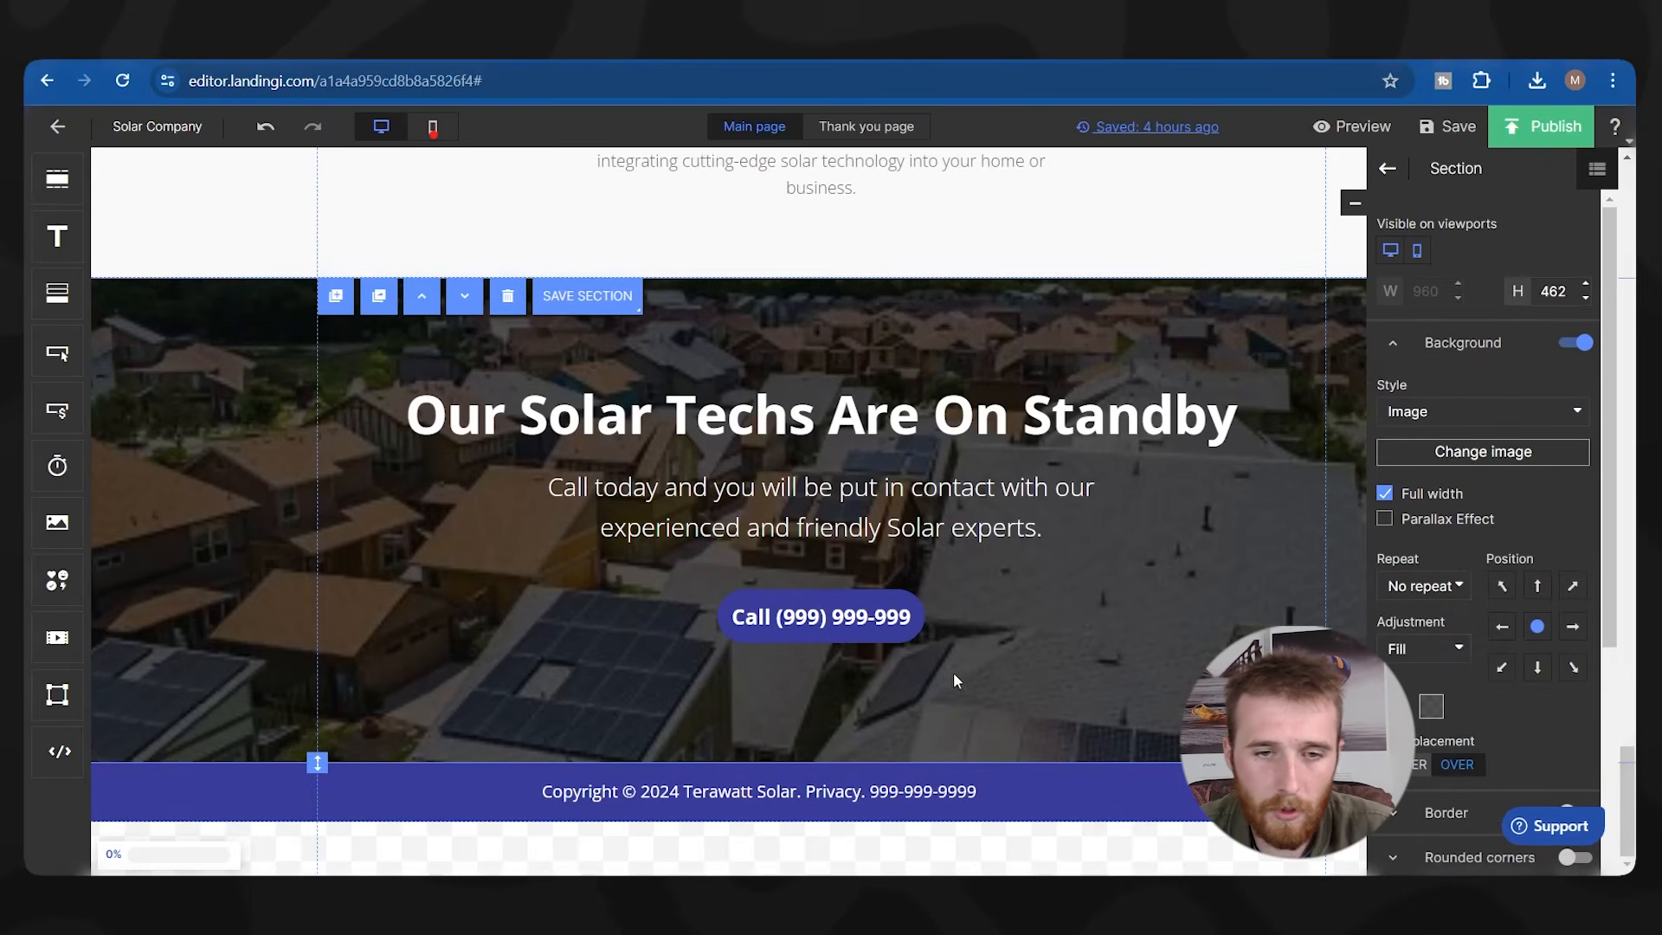
{"action": "scroll", "coordinate": [1056, 530], "scroll_direction": "up", "scroll_amount": 7}
{"action": "scroll", "coordinate": [1022, 519], "scroll_direction": "up", "scroll_amount": 15}
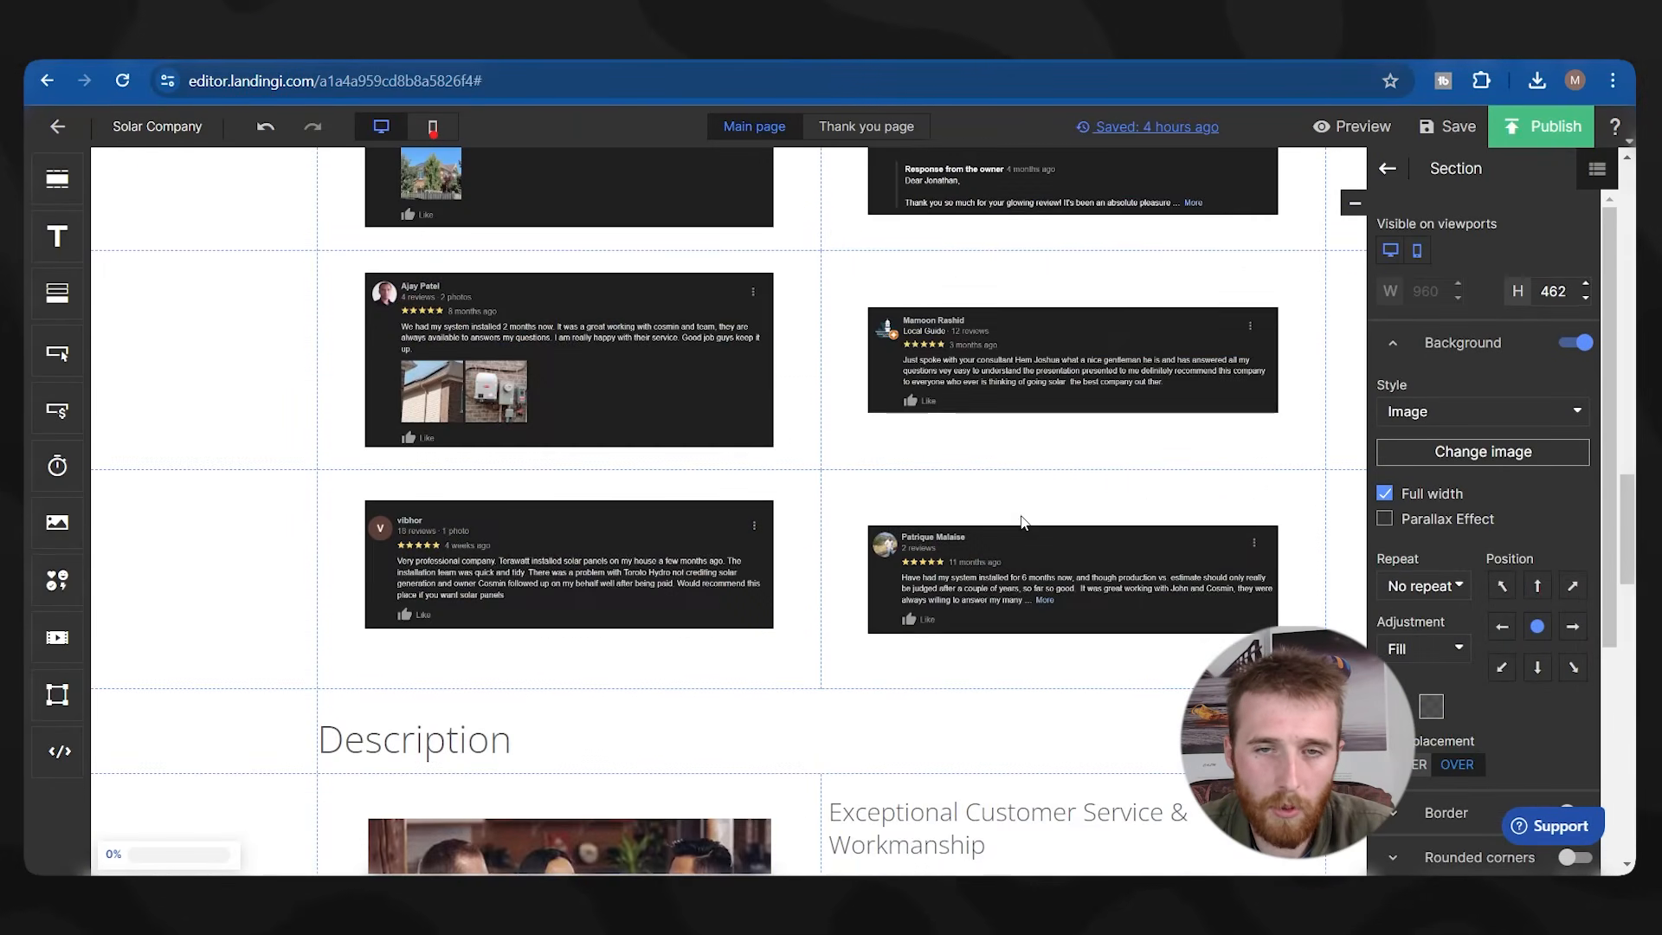
{"action": "scroll", "coordinate": [1028, 512], "scroll_direction": "up", "scroll_amount": 6}
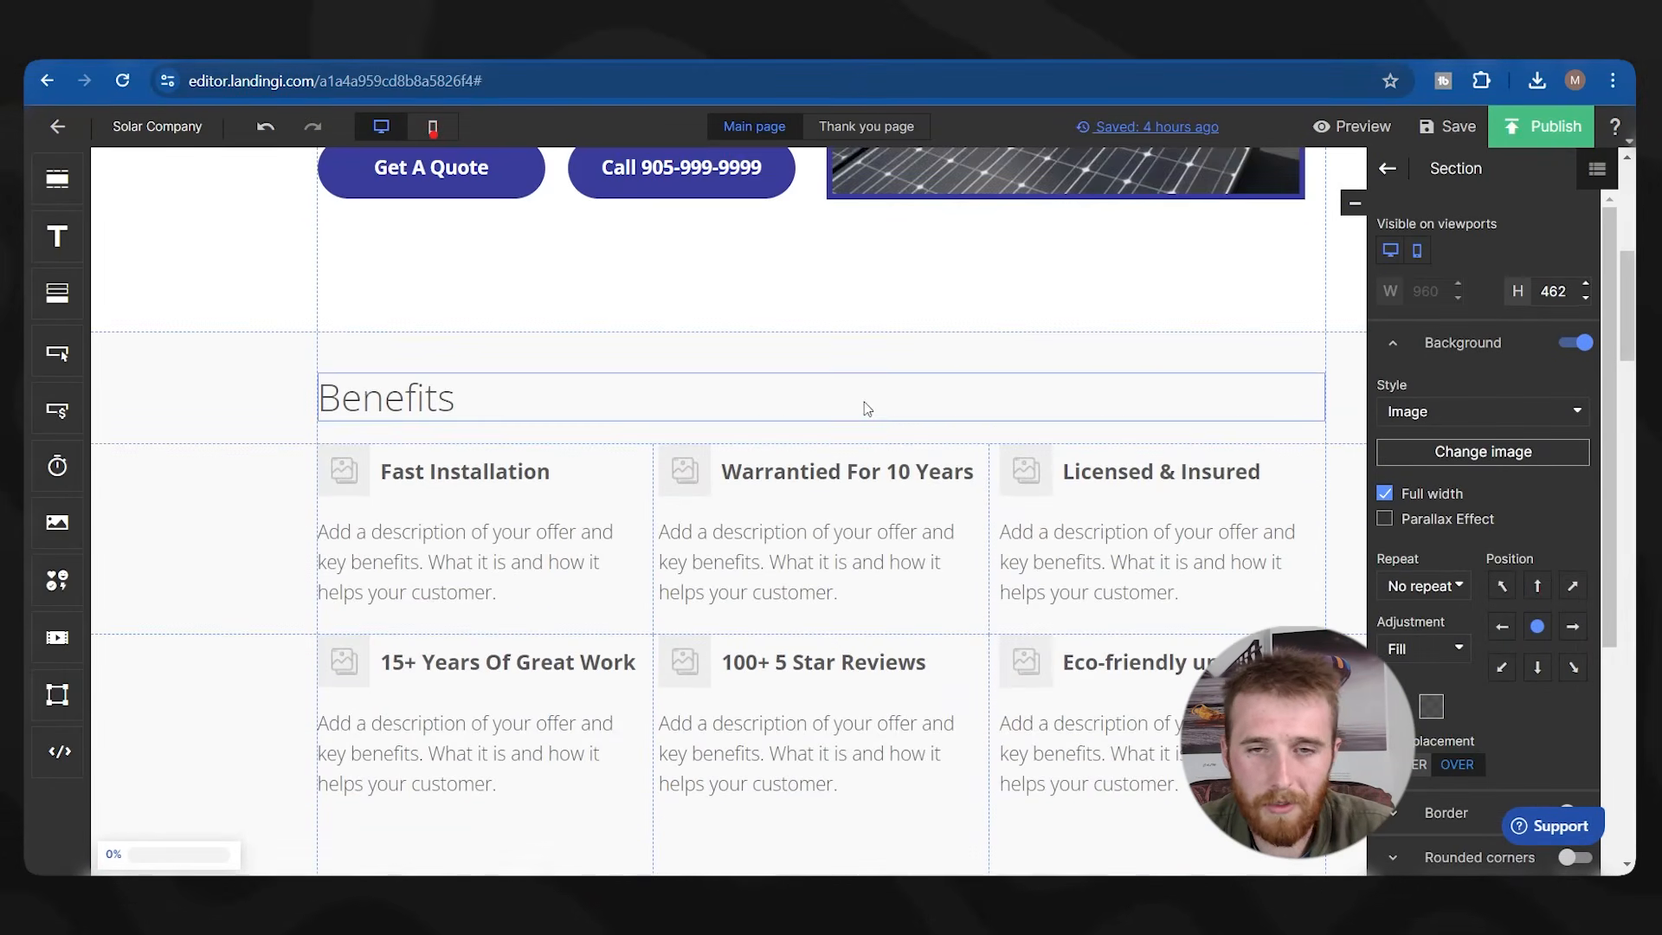
{"action": "scroll", "coordinate": [692, 407], "scroll_direction": "up", "scroll_amount": 6}
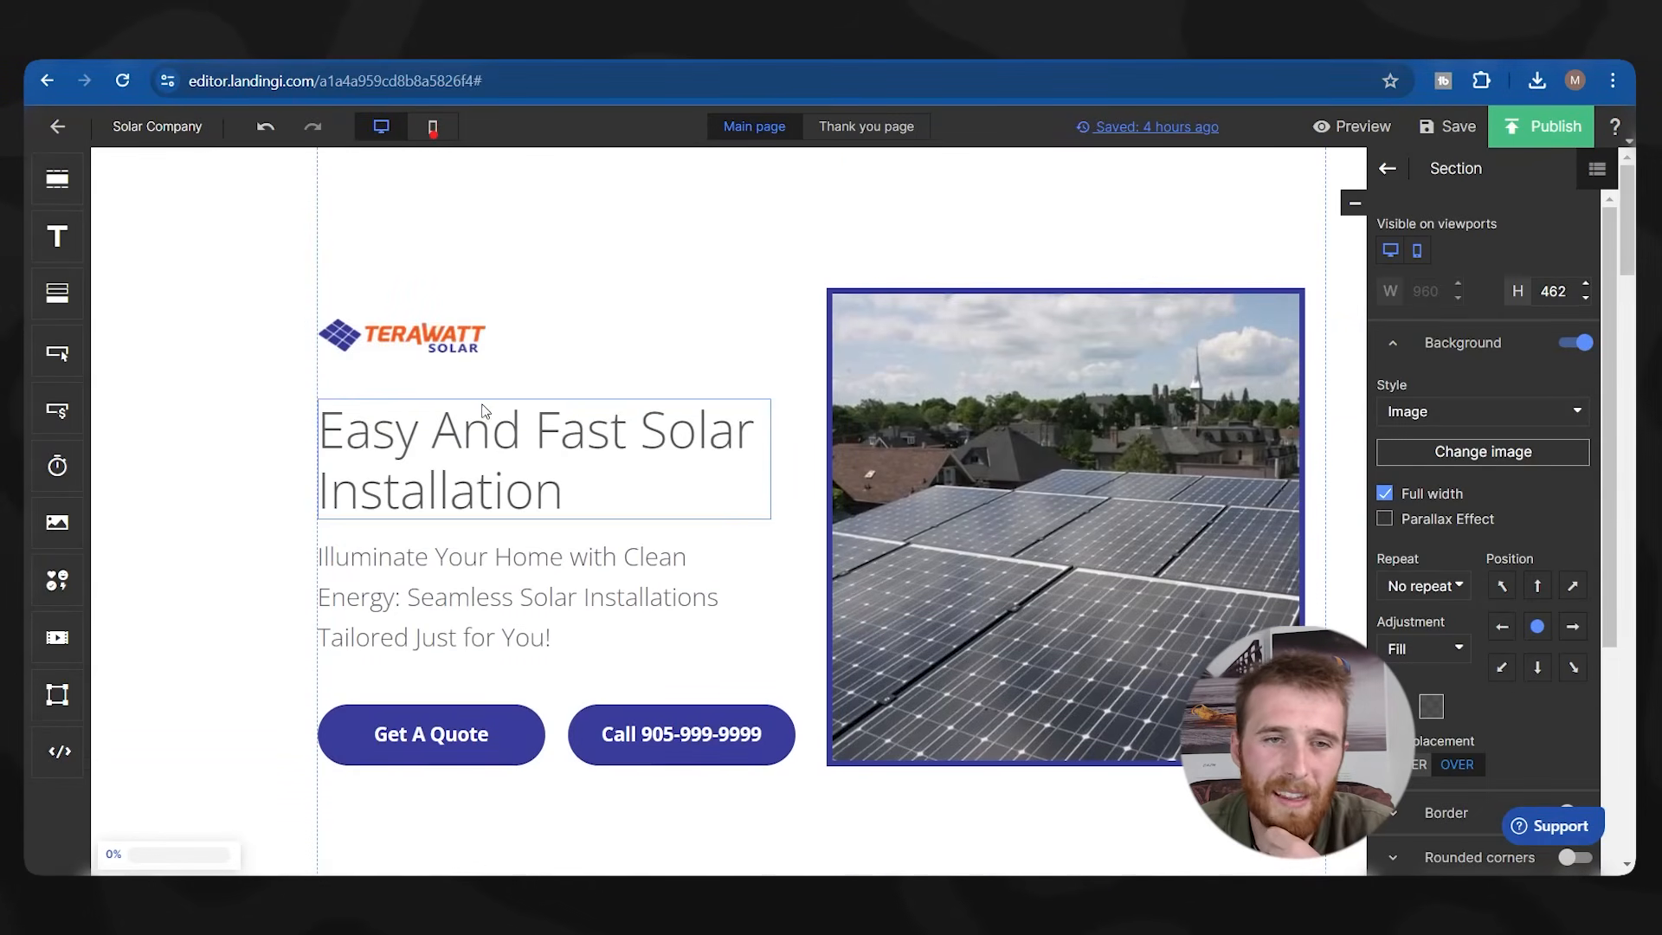
{"action": "scroll", "coordinate": [522, 421], "scroll_direction": "down", "scroll_amount": 10}
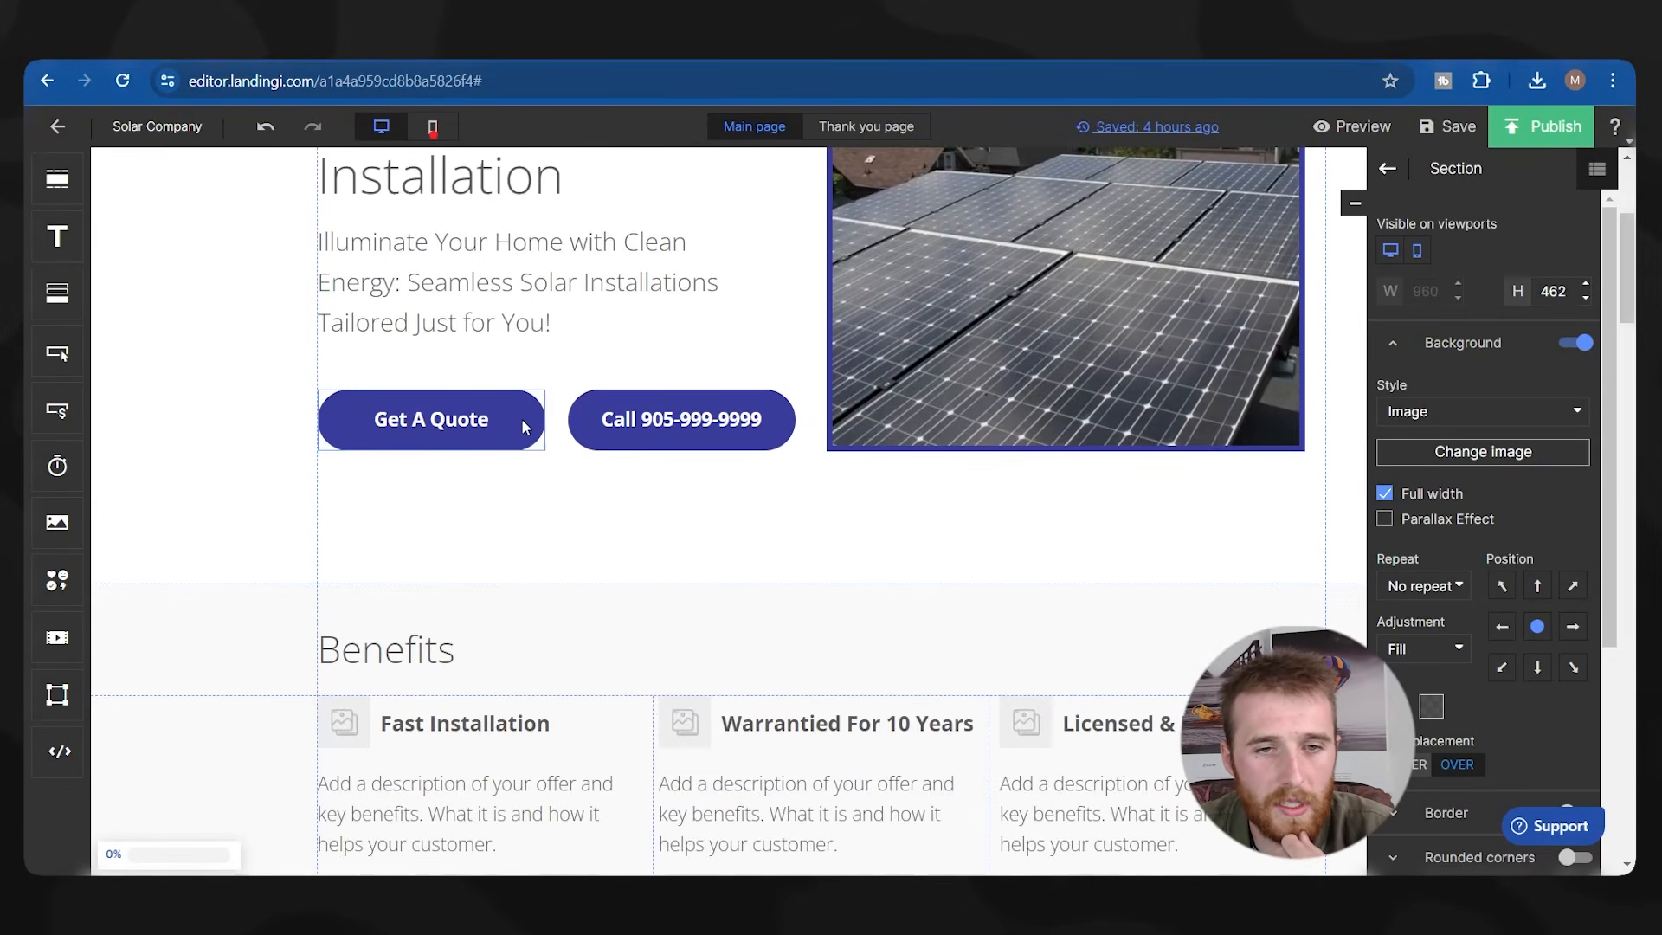
{"action": "scroll", "coordinate": [522, 418], "scroll_direction": "down", "scroll_amount": 8}
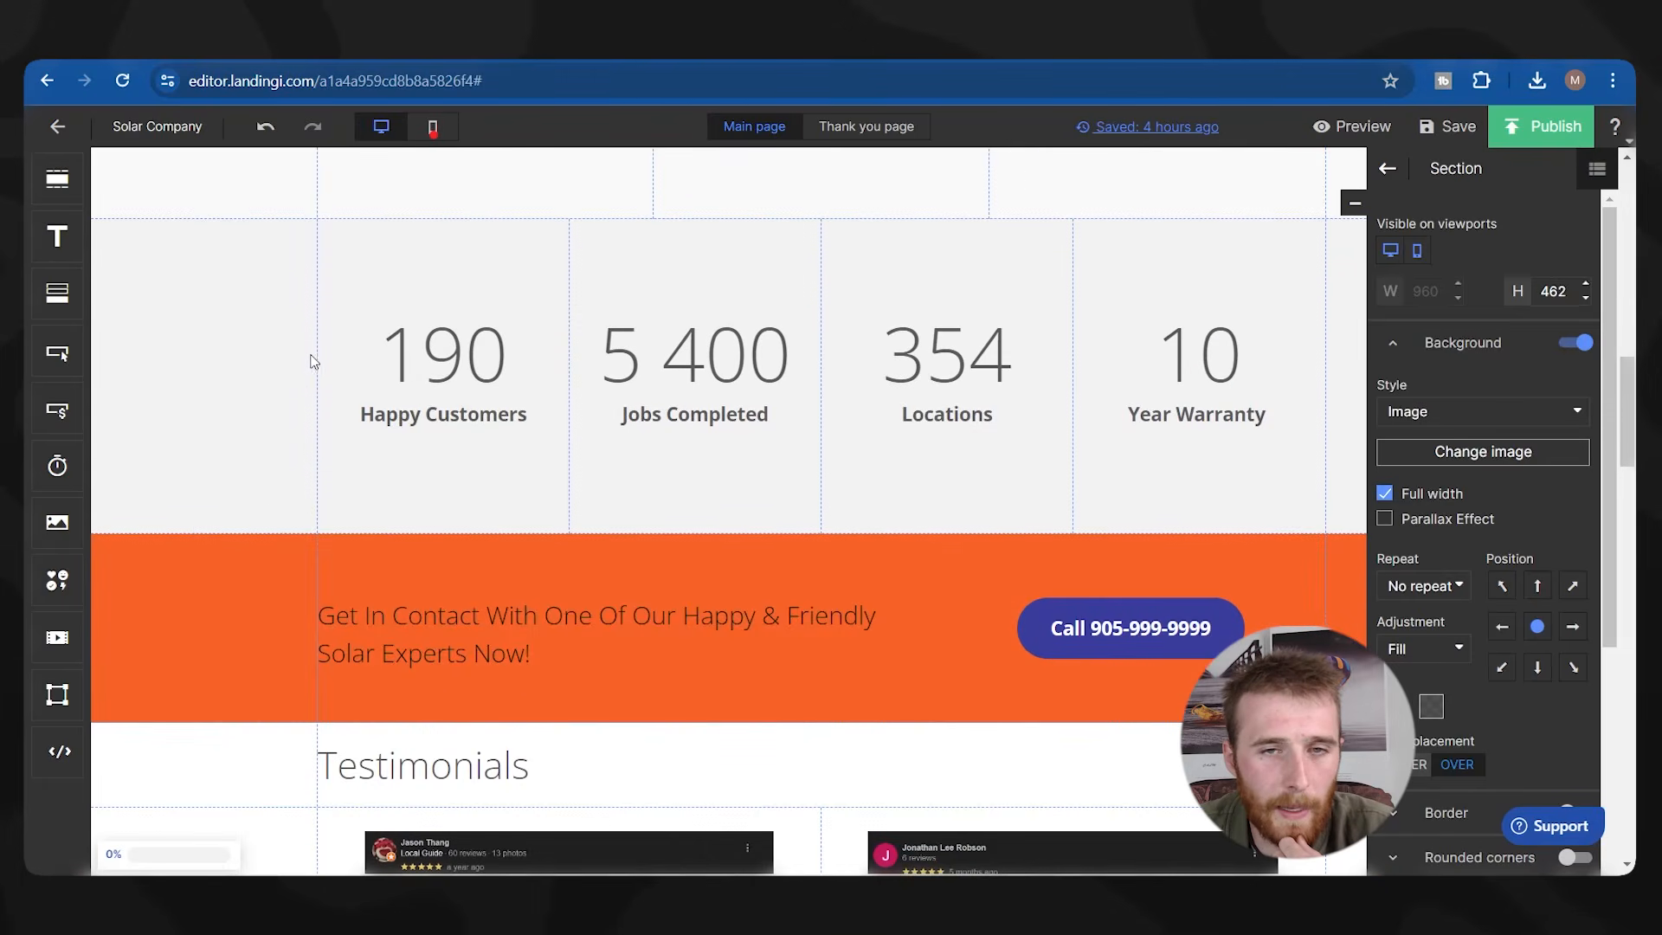
{"action": "scroll", "coordinate": [779, 308], "scroll_direction": "up", "scroll_amount": 18}
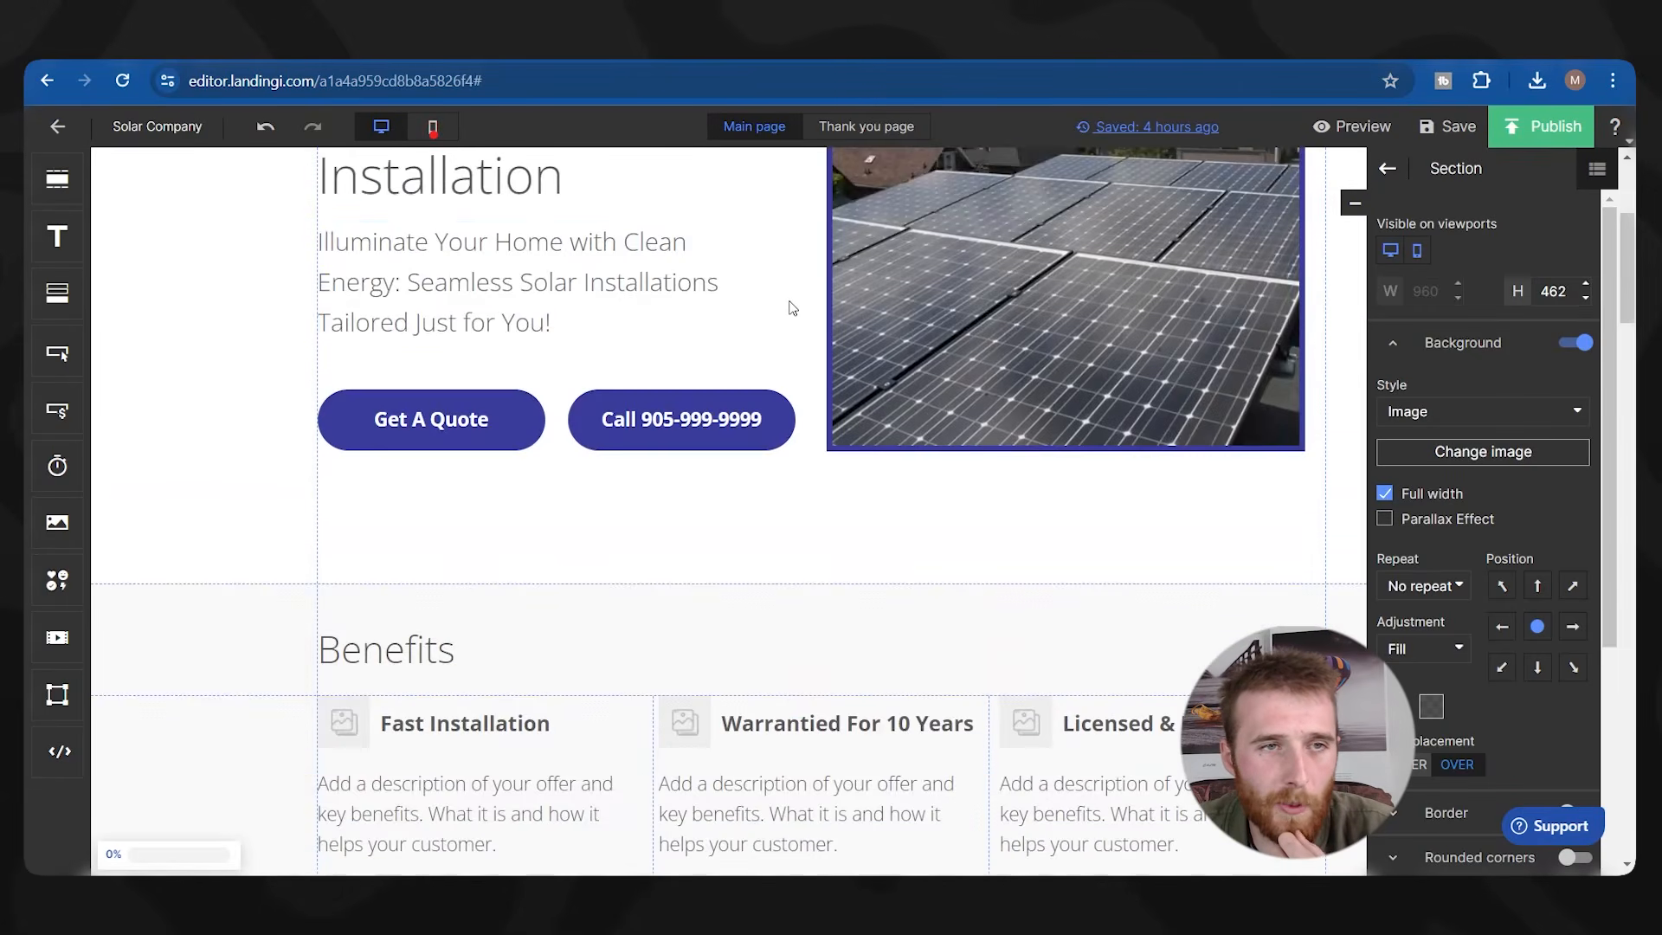
{"action": "scroll", "coordinate": [688, 384], "scroll_direction": "down", "scroll_amount": 5}
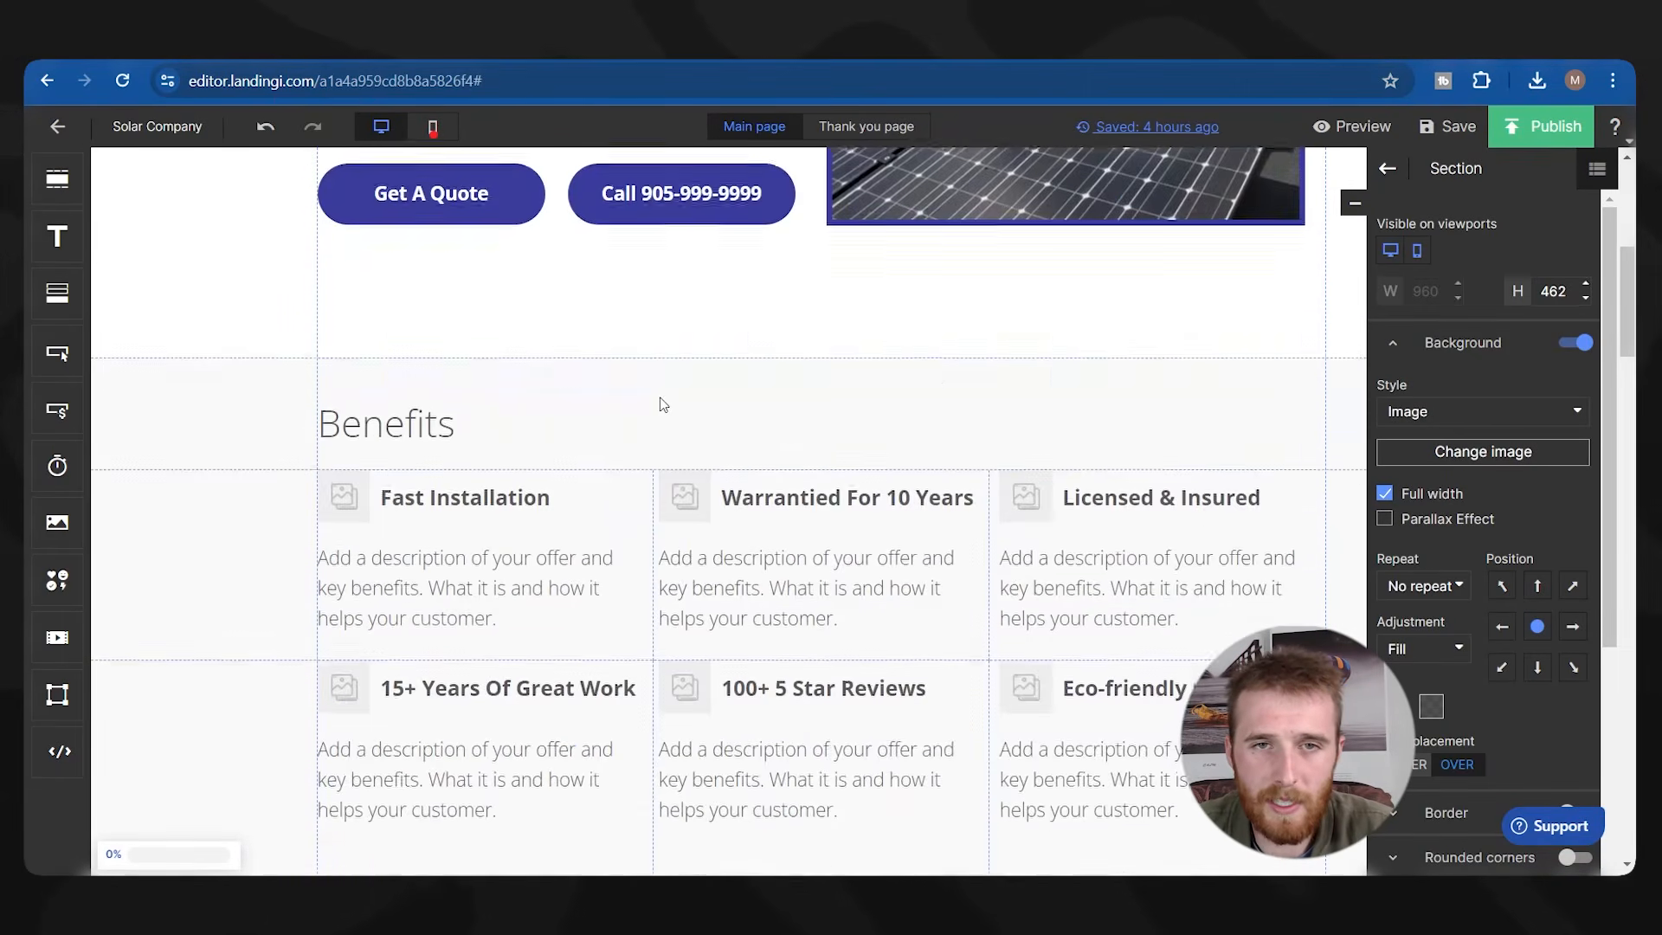
{"action": "scroll", "coordinate": [672, 393], "scroll_direction": "up", "scroll_amount": 5}
{"action": "left_click", "coordinate": [867, 126]}
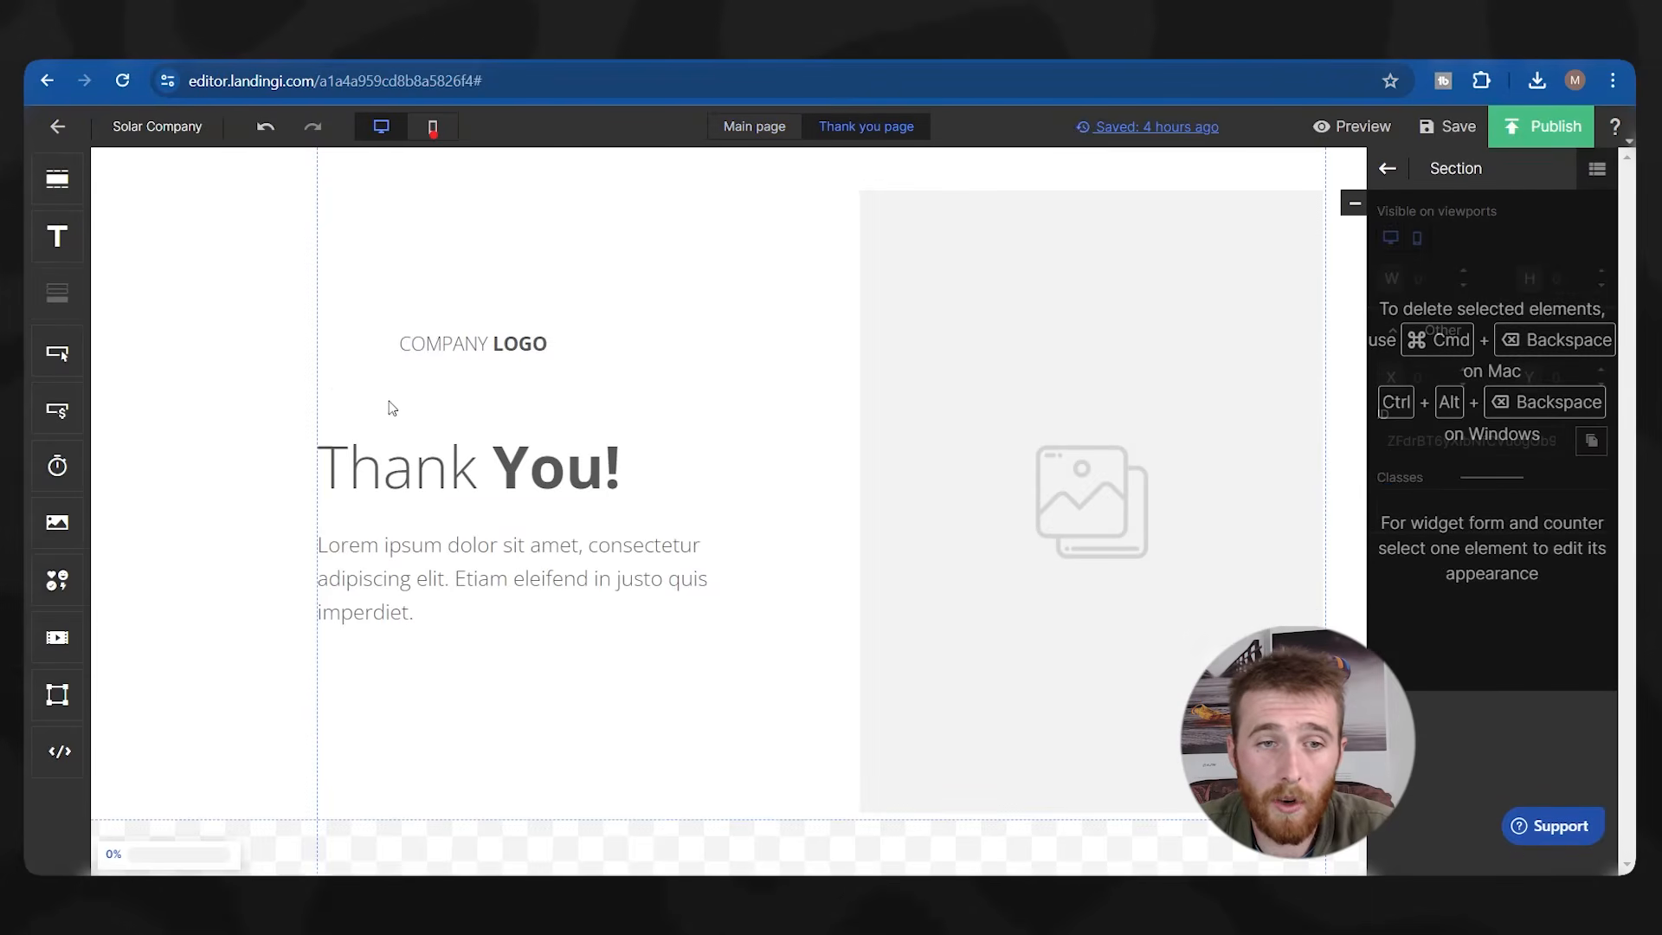
Swap the logo placeholder for the terawatt_retina image from My images.
{"action": "left_click", "coordinate": [358, 349]}
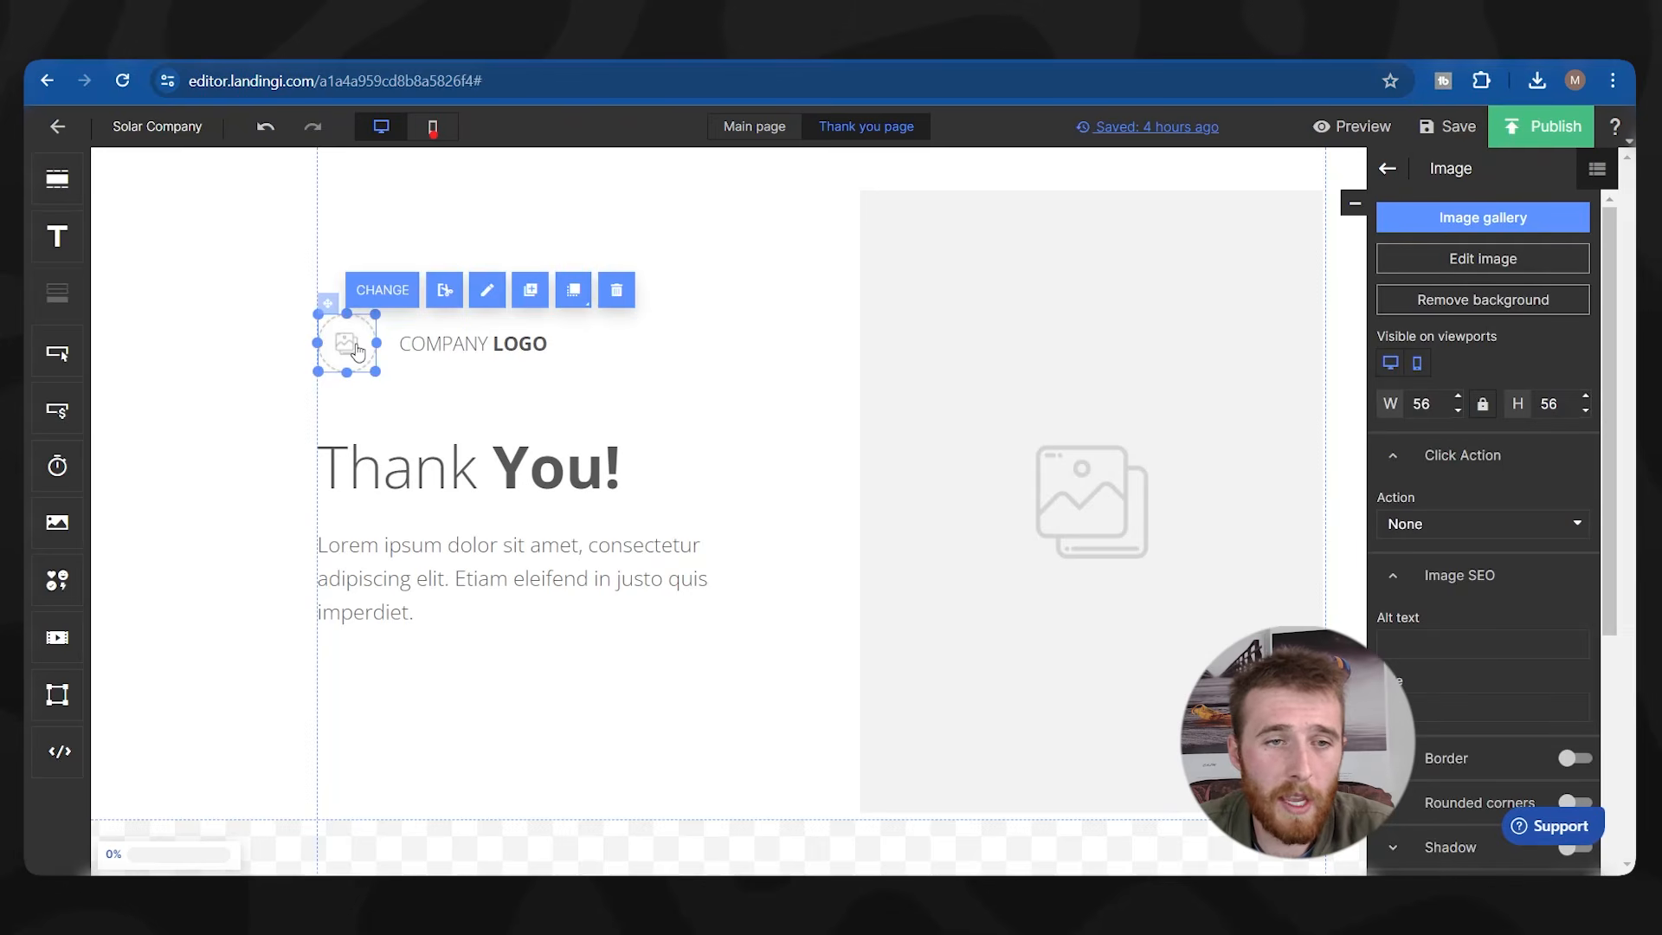
{"action": "left_click", "coordinate": [377, 289]}
{"action": "scroll", "coordinate": [723, 613], "scroll_direction": "down", "scroll_amount": 3}
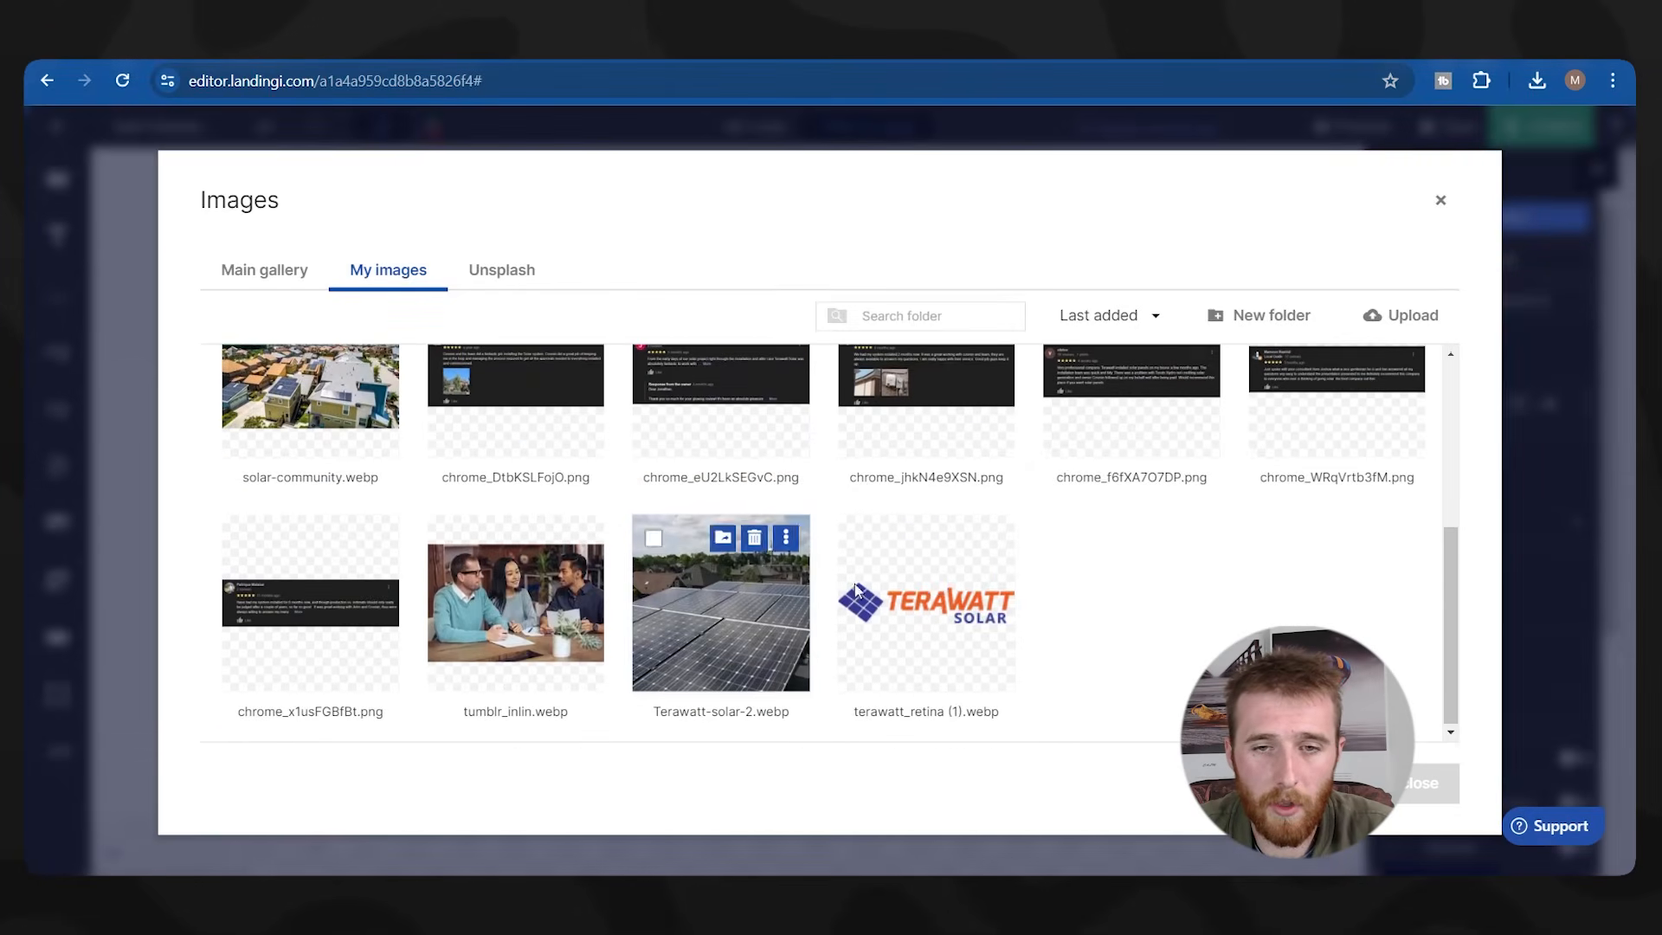
{"action": "left_click", "coordinate": [926, 602]}
{"action": "left_click", "coordinate": [1428, 783]}
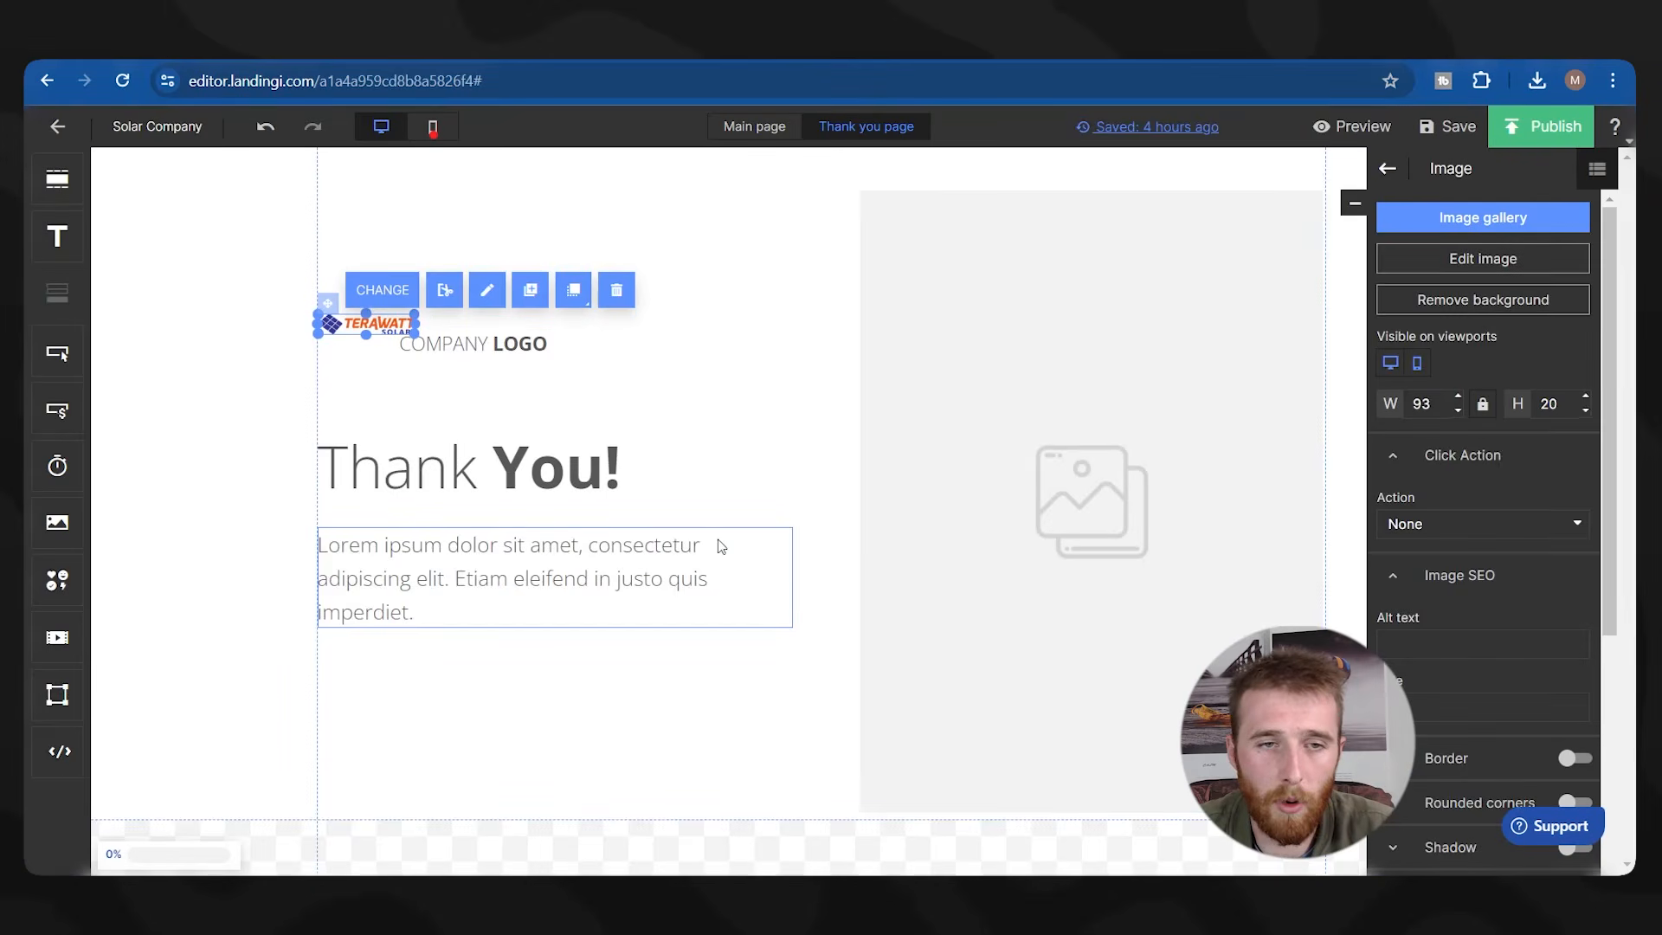
Delete the COMPANY LOGO text and enlarge the Terawatt logo to about 195×38.
{"action": "left_click", "coordinate": [441, 347]}
{"action": "key", "text": "Delete"}
{"action": "left_click", "coordinate": [395, 321]}
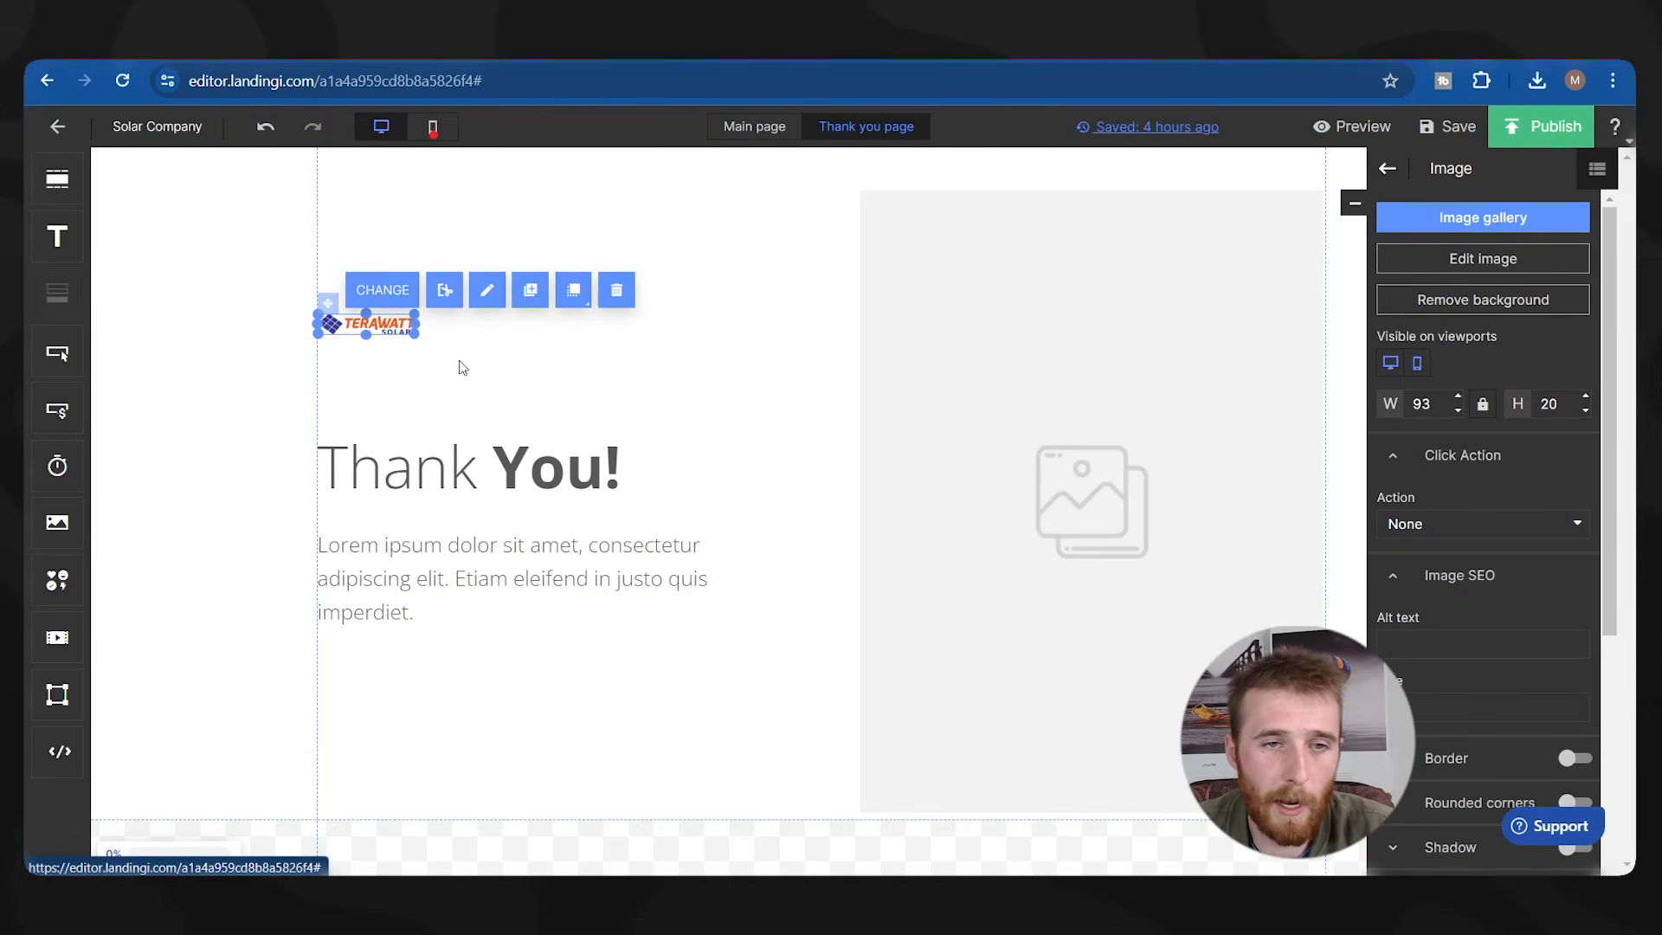
{"action": "left_click_drag", "start_coordinate": [415, 309], "coordinate": [405, 378]}
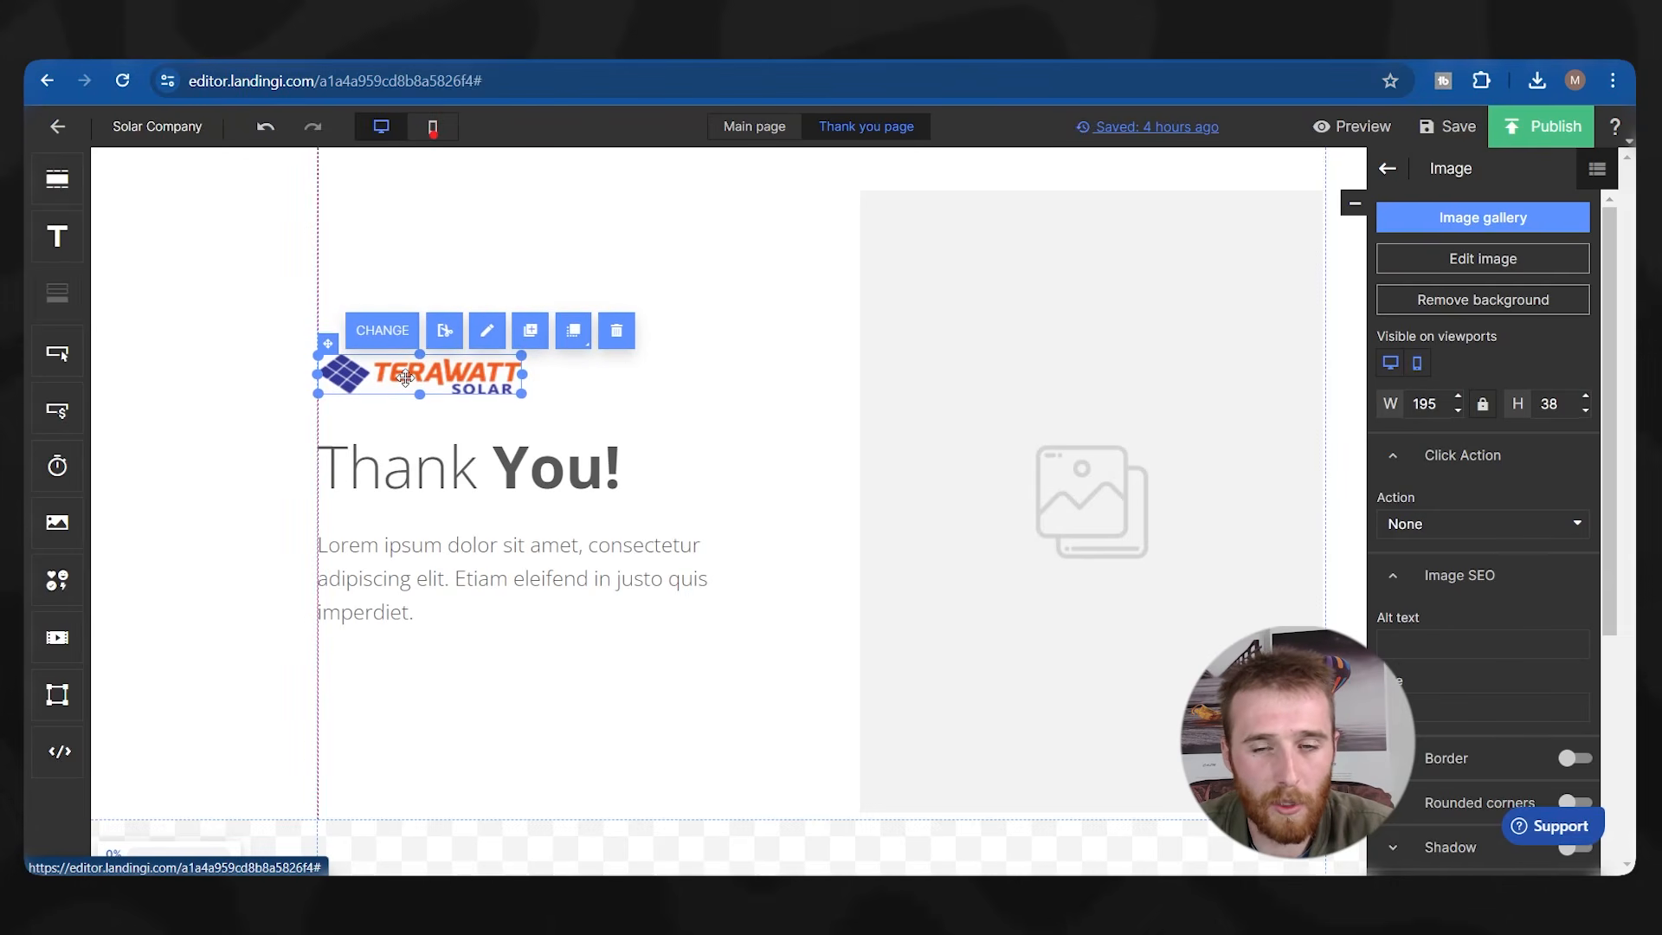
Replace the Lorem ipsum paragraph with 'One Of Our Solar Experts Will Be In Touch With You In the Next 24 Hours'.
{"action": "double_click", "coordinate": [385, 488]}
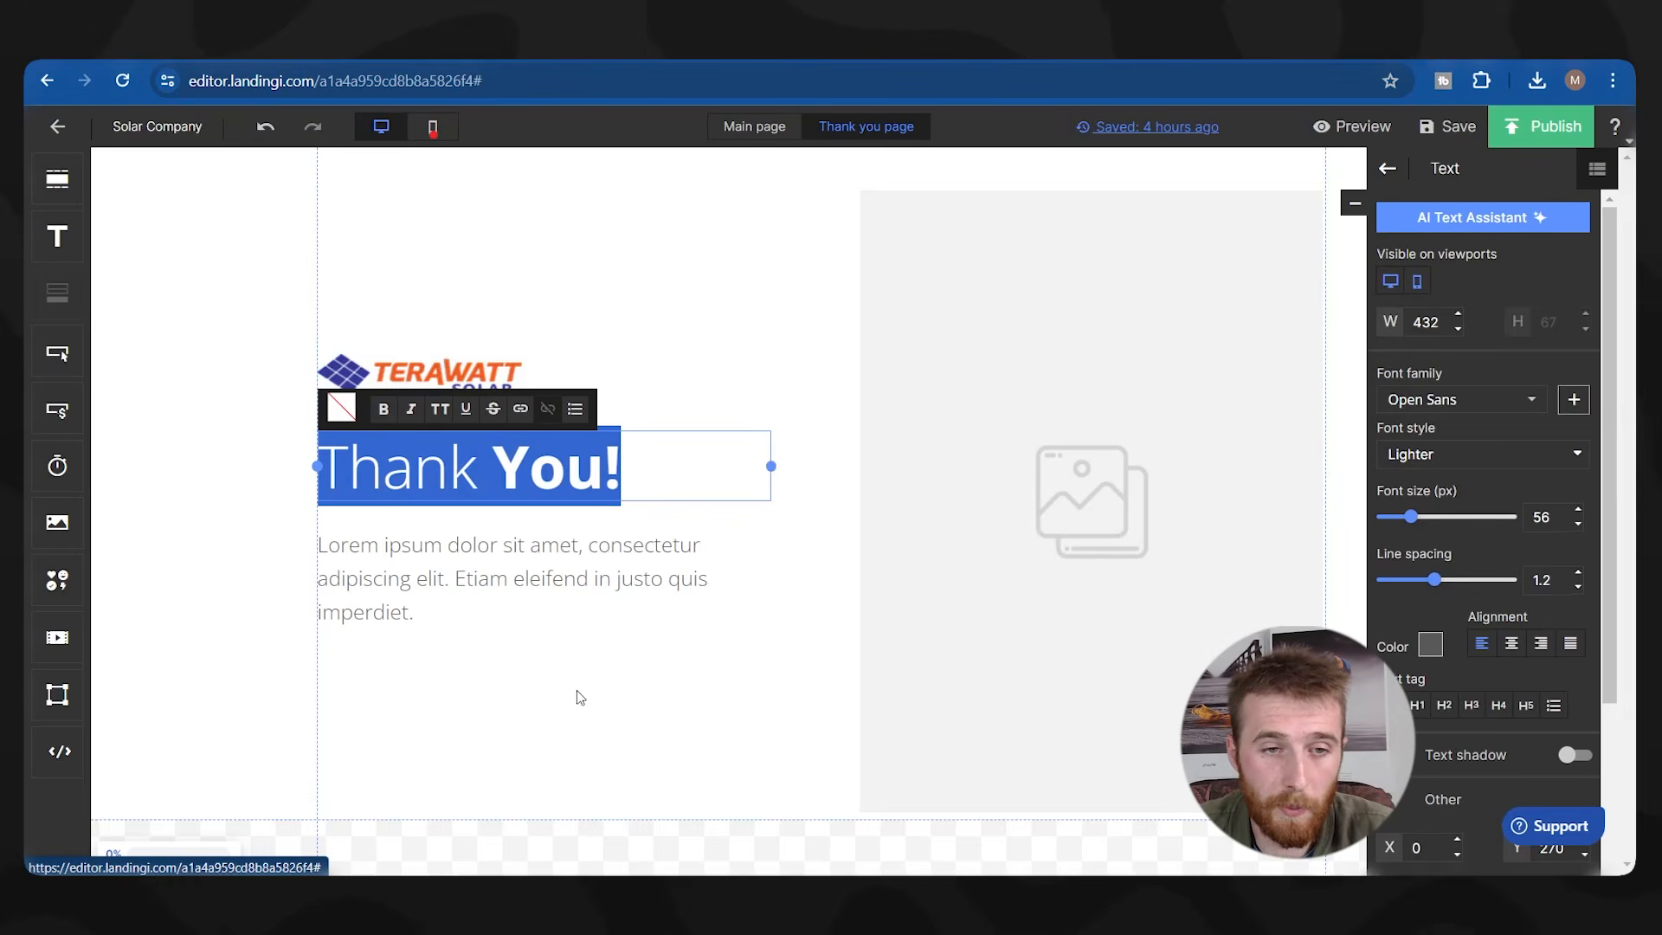
{"action": "double_click", "coordinate": [565, 606]}
{"action": "type", "text": "One"}
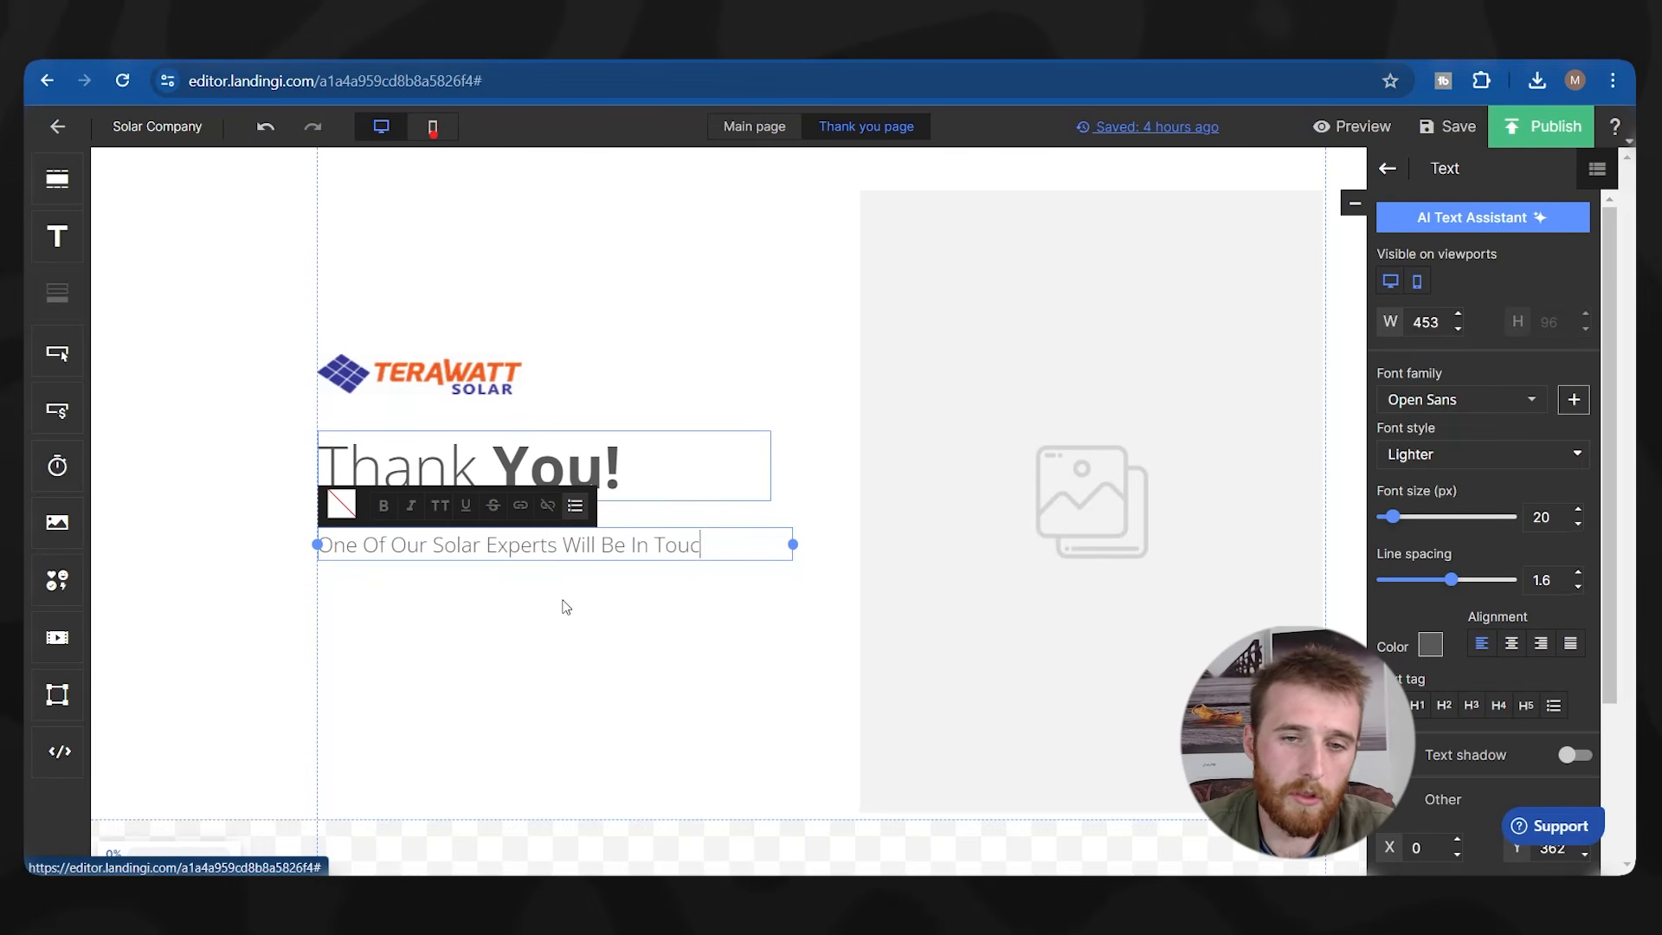
{"action": "type", "text": "Of Our Solar Experts Will Be In Touch With You In the Next 24 Hours"}
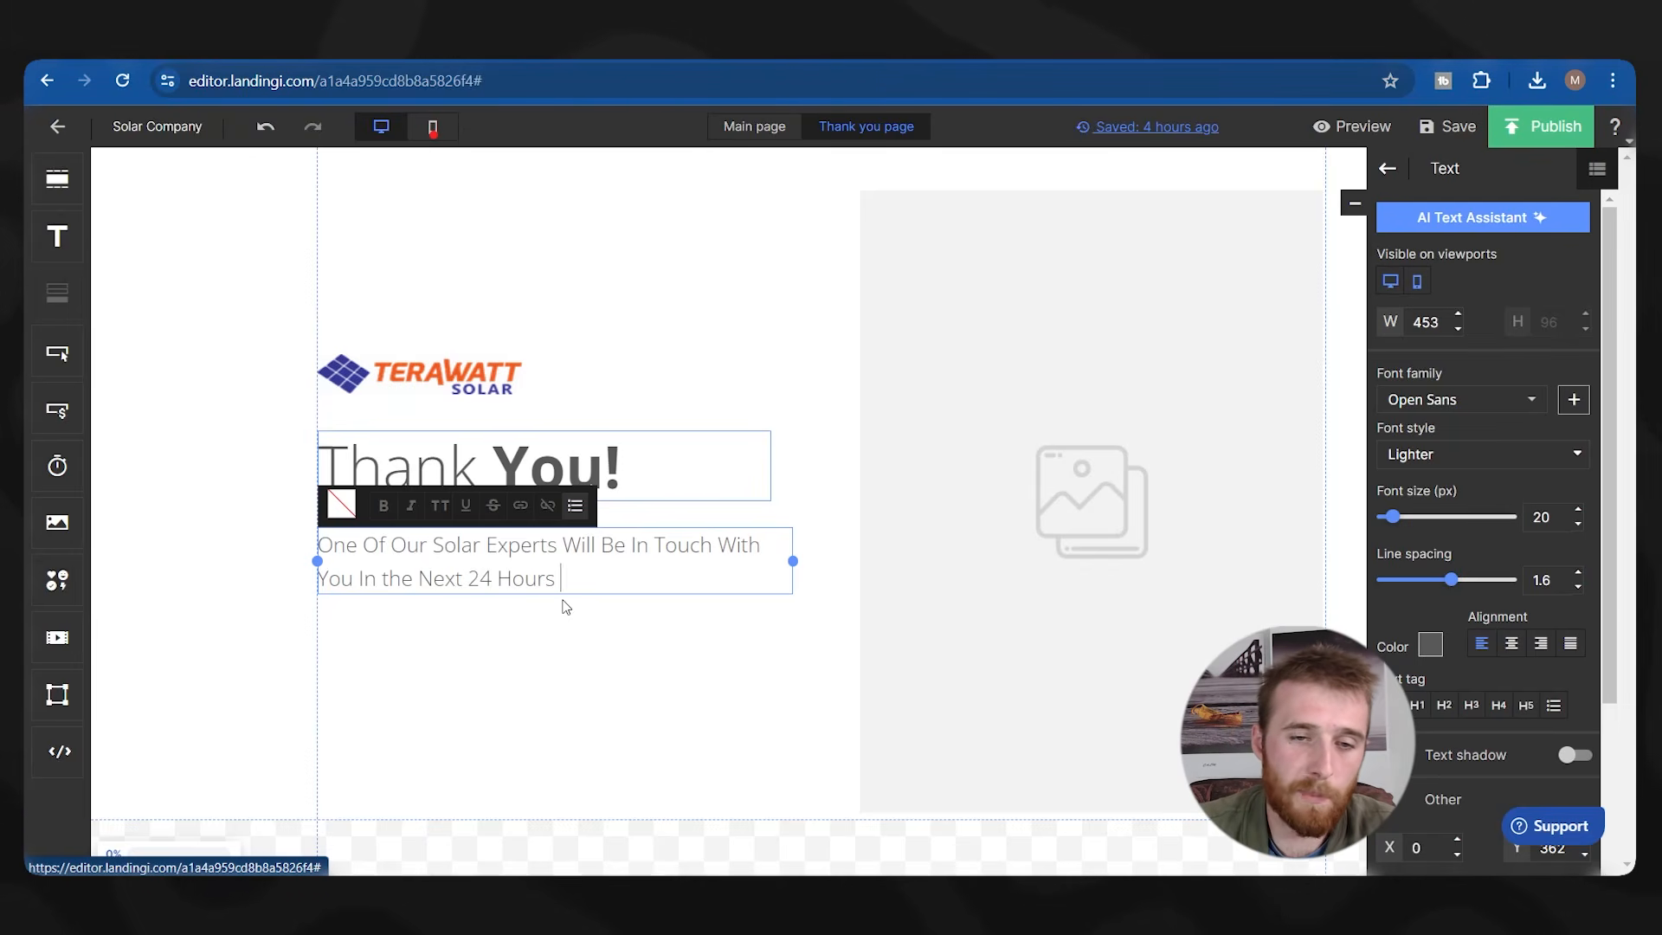
{"action": "left_click", "coordinate": [588, 632]}
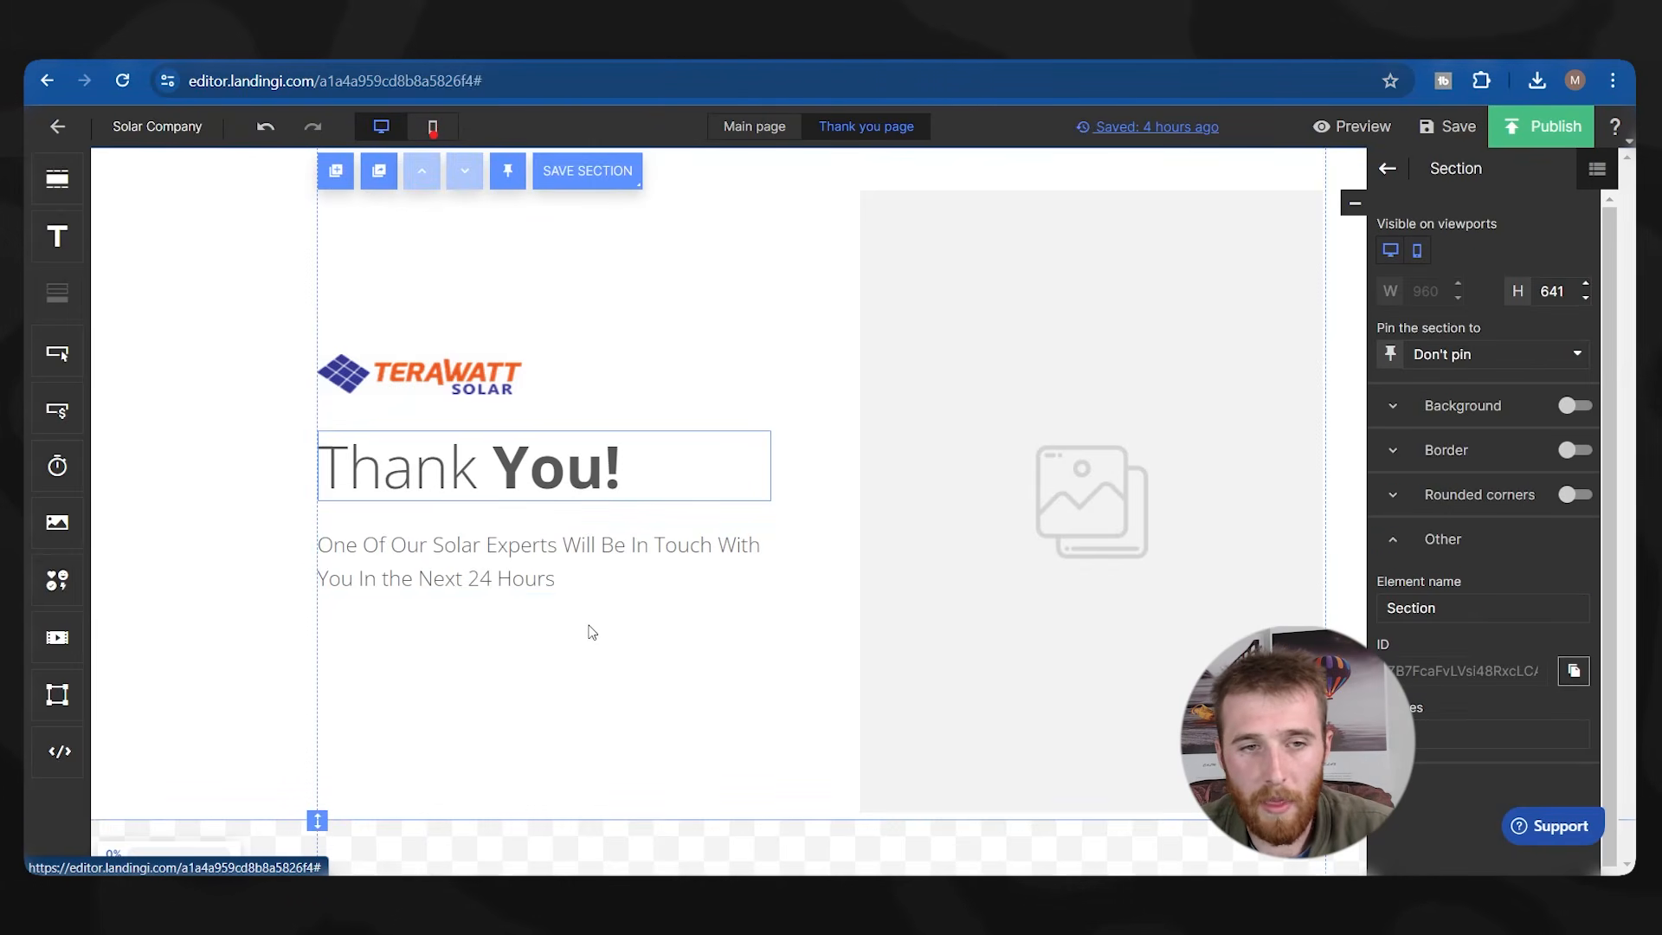
{"action": "left_click", "coordinate": [1009, 527]}
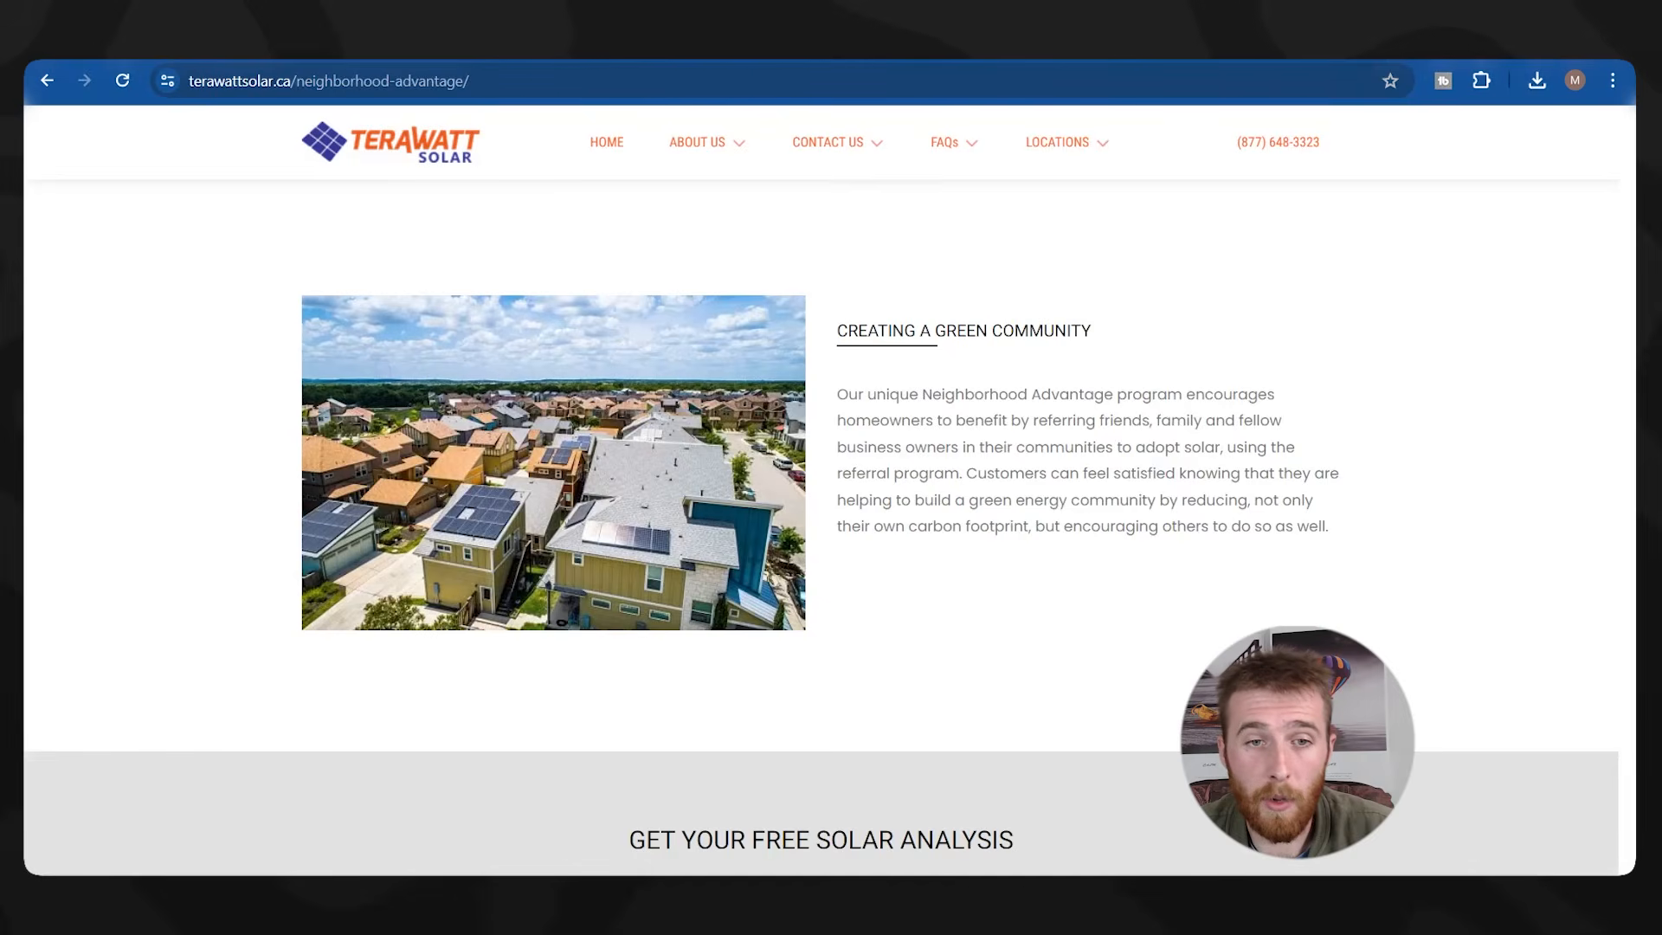
On terawattsolar.ca, open the Commercial Solar page from the About Us menu.
{"action": "scroll", "coordinate": [1229, 455], "scroll_direction": "down", "scroll_amount": 6}
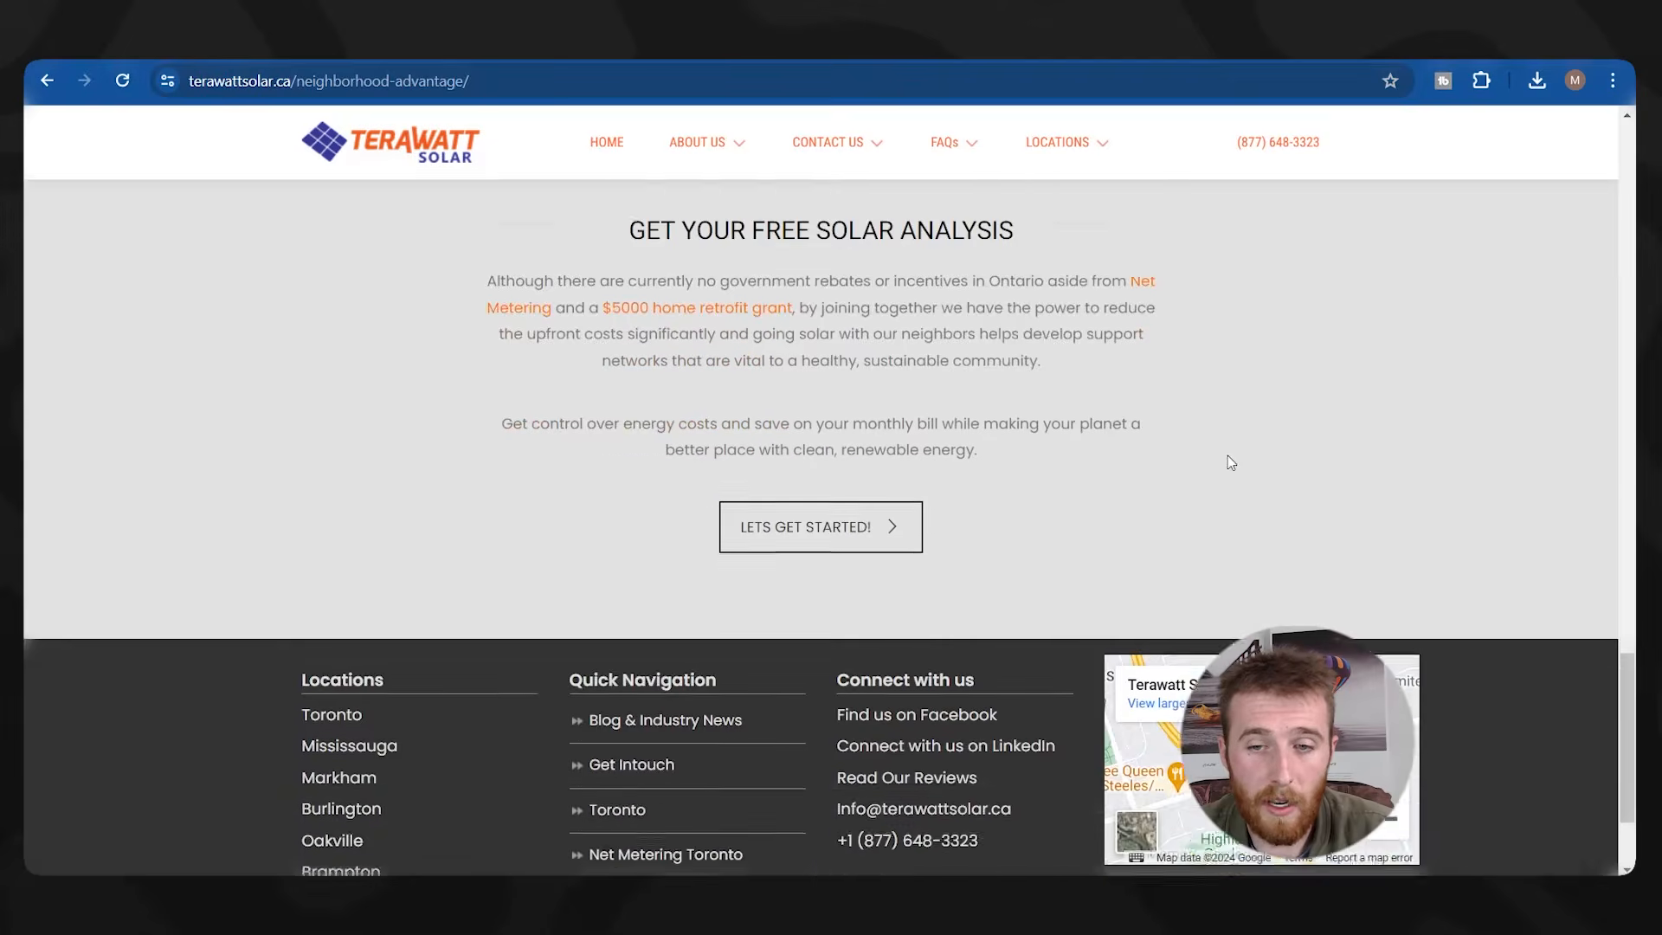
{"action": "scroll", "coordinate": [1229, 450], "scroll_direction": "up", "scroll_amount": 4}
{"action": "scroll", "coordinate": [1228, 438], "scroll_direction": "up", "scroll_amount": 15}
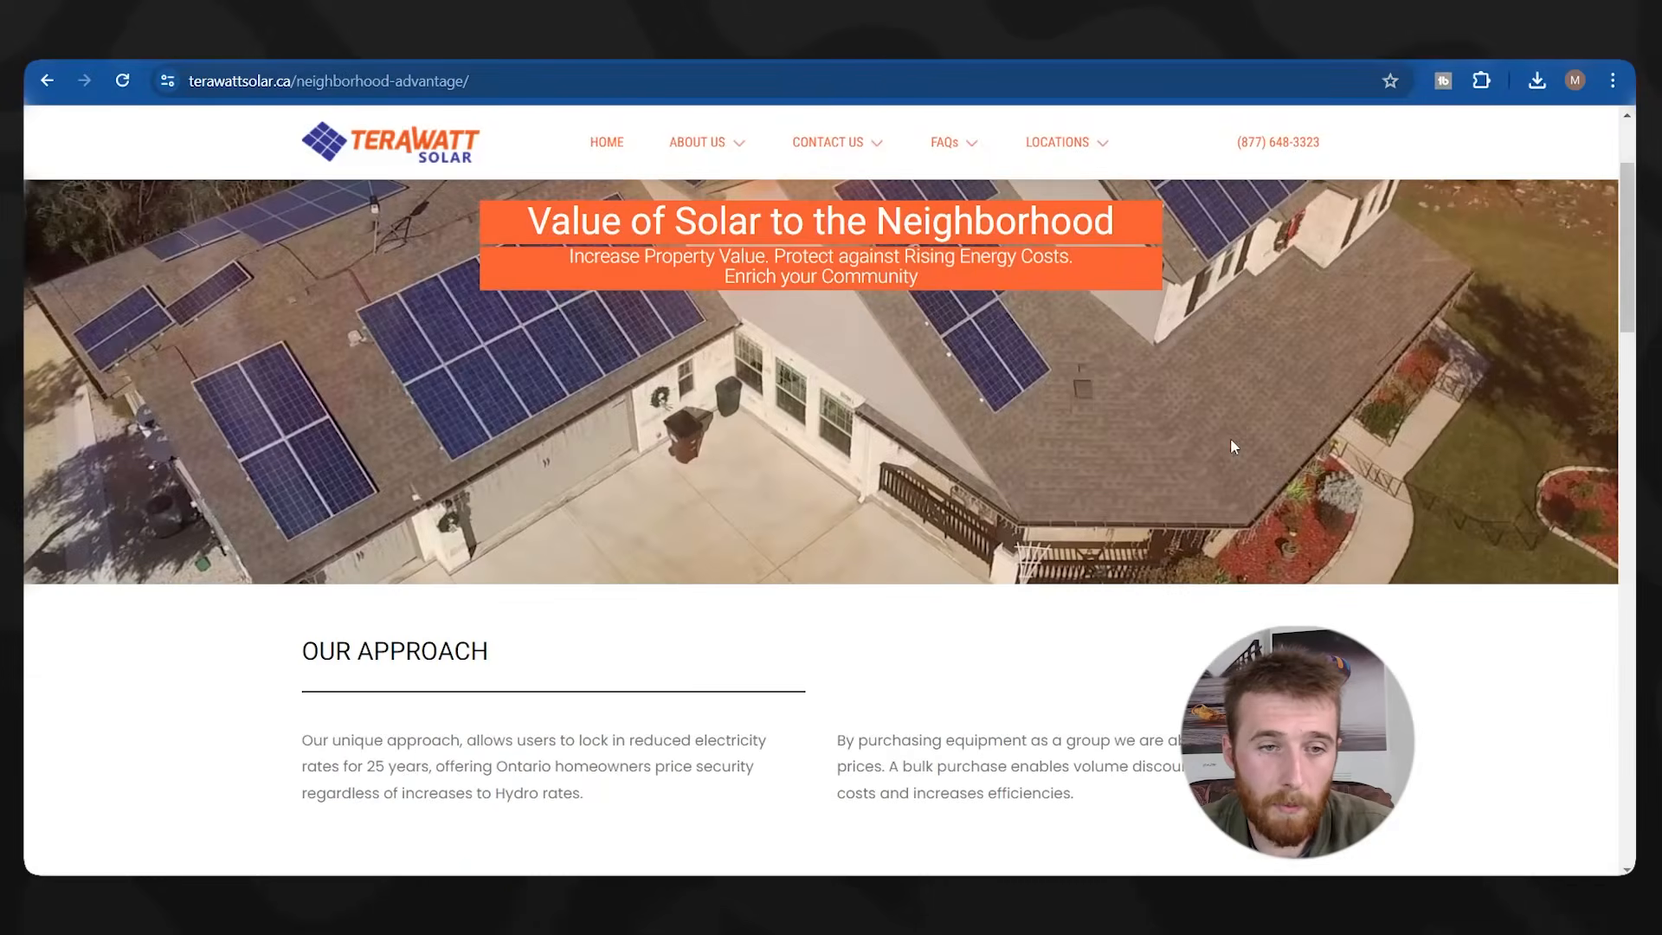
{"action": "scroll", "coordinate": [880, 457], "scroll_direction": "down", "scroll_amount": 20}
{"action": "scroll", "coordinate": [837, 430], "scroll_direction": "up", "scroll_amount": 5}
{"action": "mouse_move", "coordinate": [697, 142]}
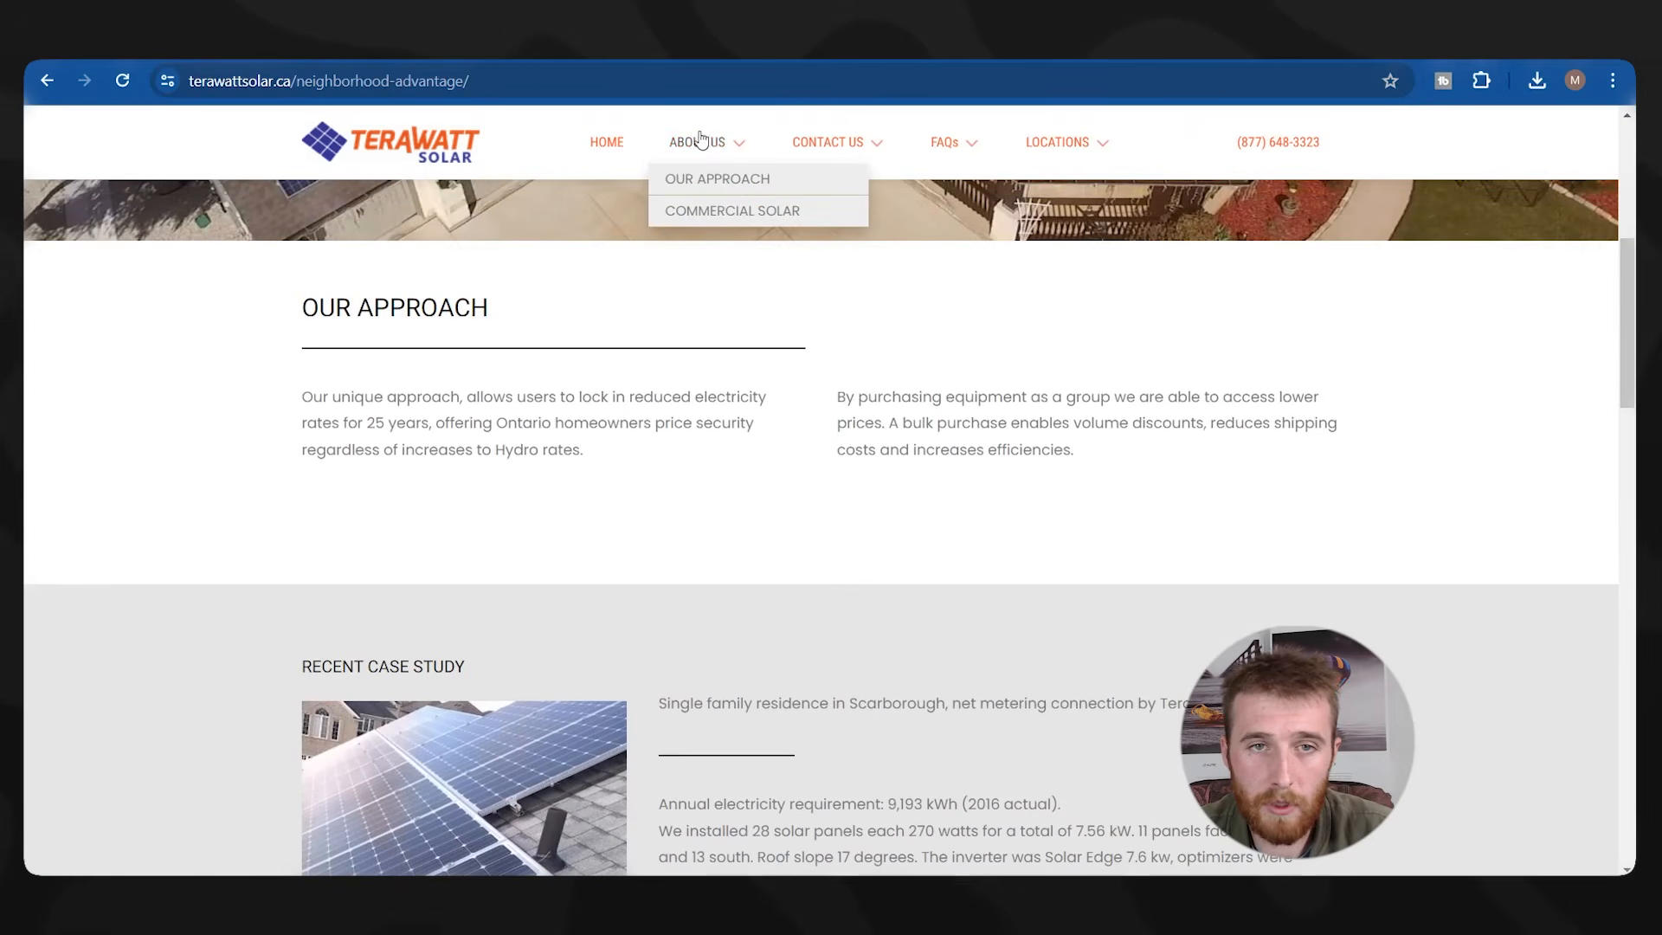
{"action": "left_click", "coordinate": [742, 217]}
Review the Commercial Solar page, then open Landingi's Images library for the picture placeholder.
{"action": "scroll", "coordinate": [805, 511], "scroll_direction": "down", "scroll_amount": 15}
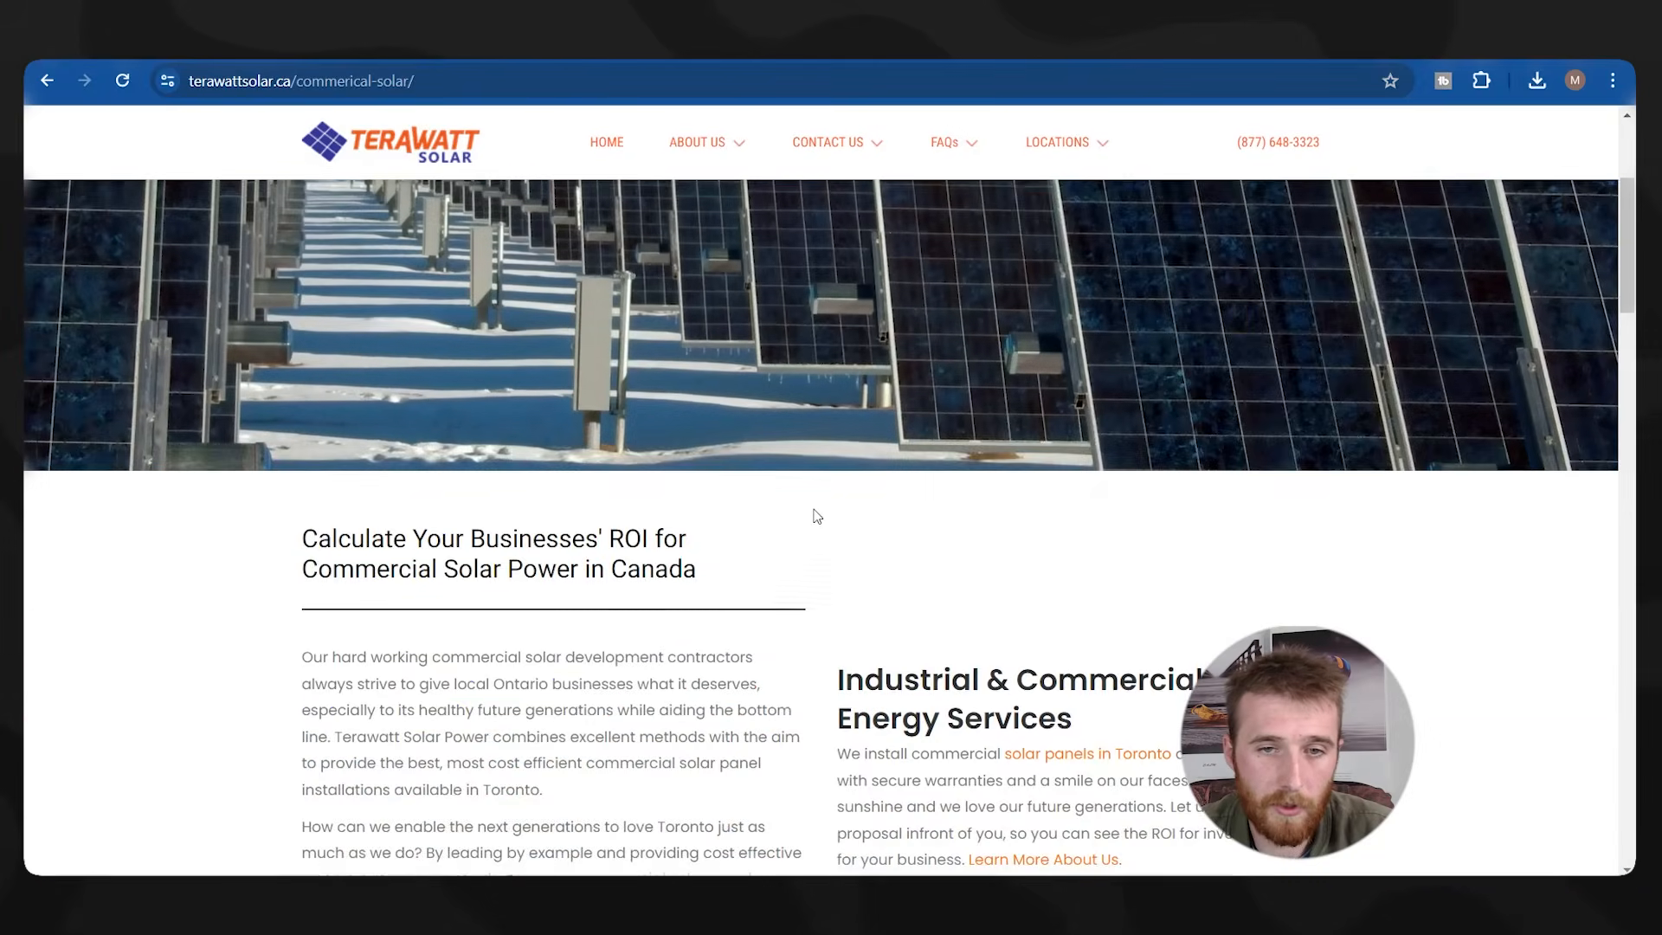
{"action": "scroll", "coordinate": [458, 422], "scroll_direction": "down", "scroll_amount": 15}
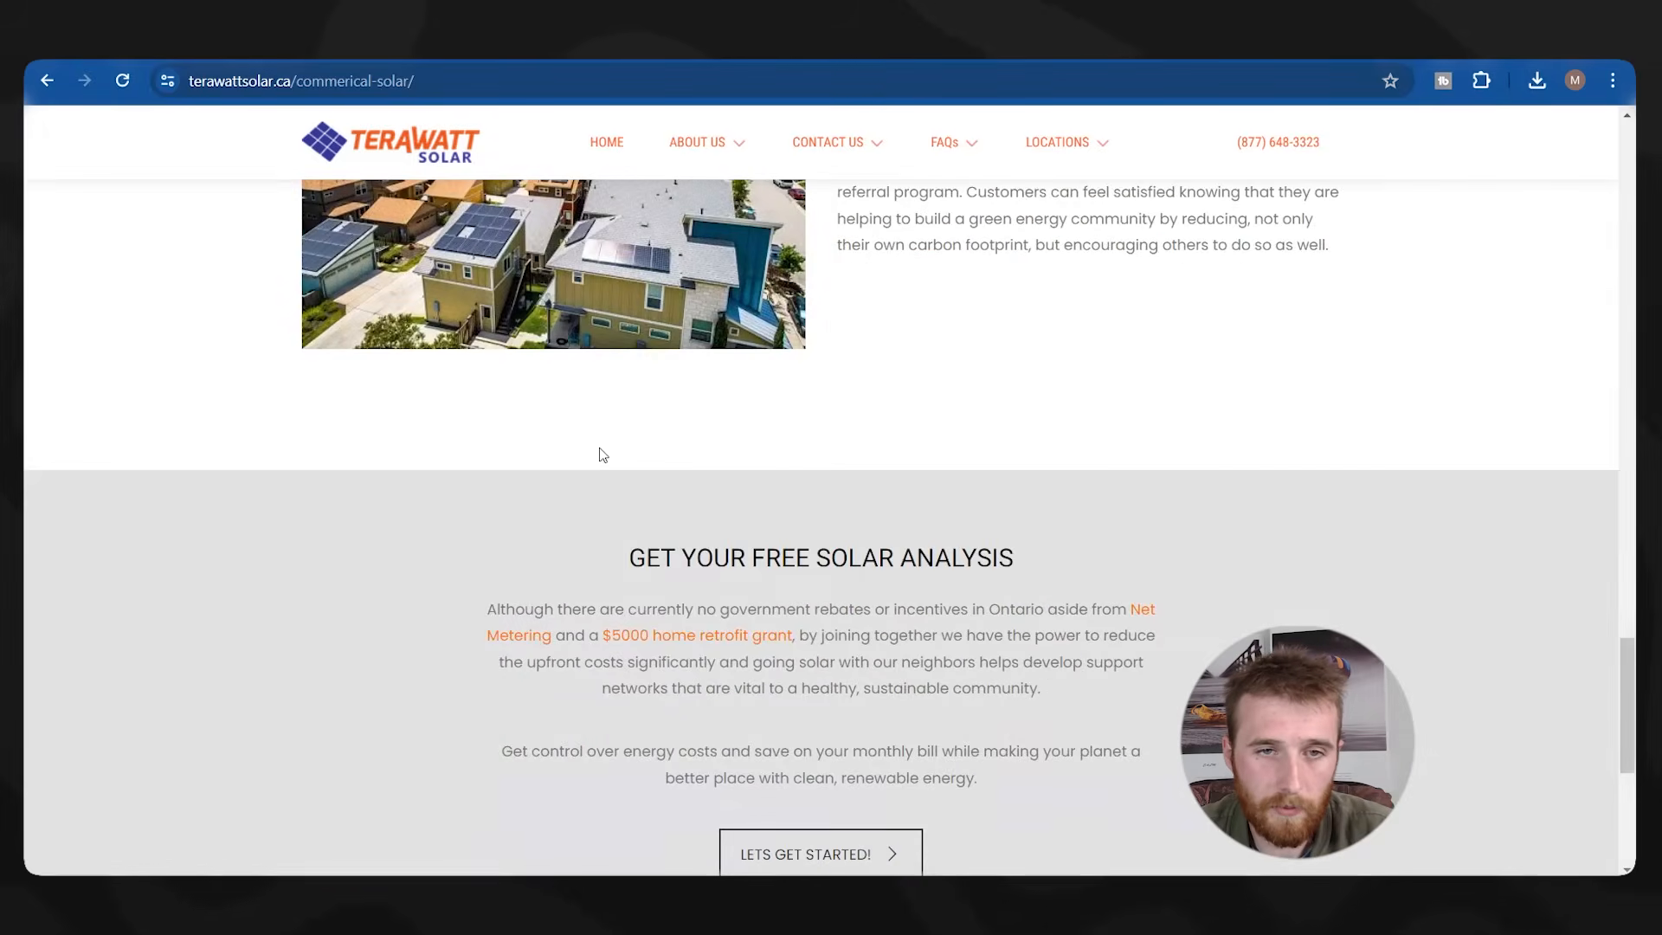
{"action": "scroll", "coordinate": [600, 453], "scroll_direction": "up", "scroll_amount": 8}
{"action": "scroll", "coordinate": [609, 449], "scroll_direction": "down", "scroll_amount": 3}
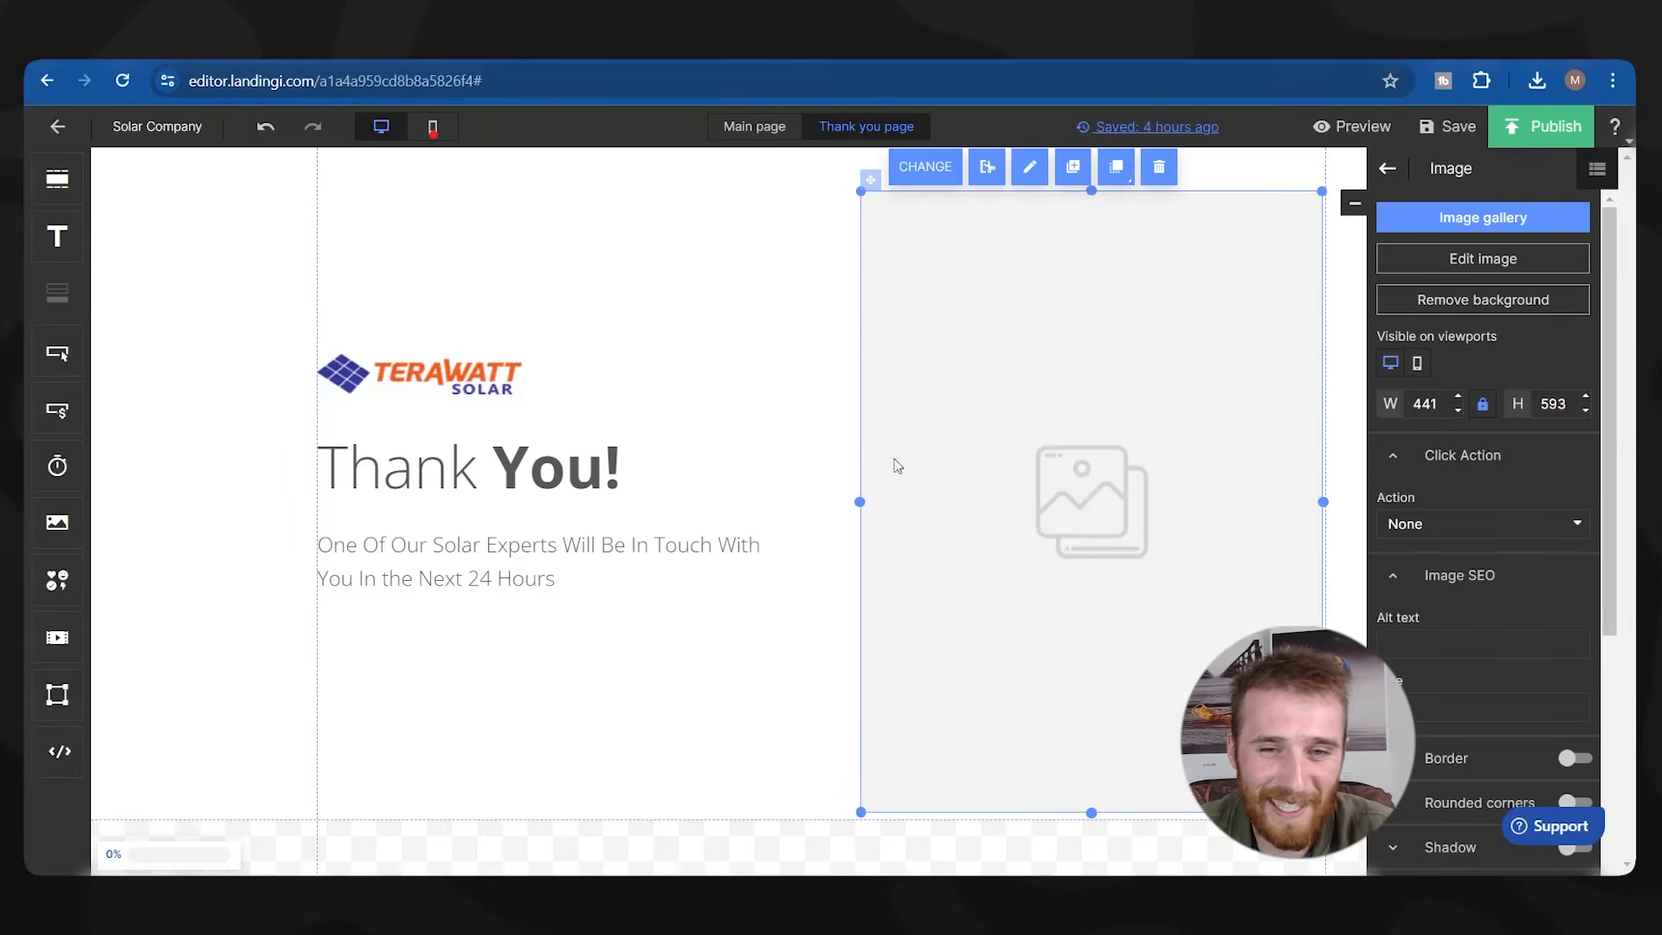
{"action": "double_click", "coordinate": [872, 460]}
{"action": "scroll", "coordinate": [508, 552], "scroll_direction": "down", "scroll_amount": 2}
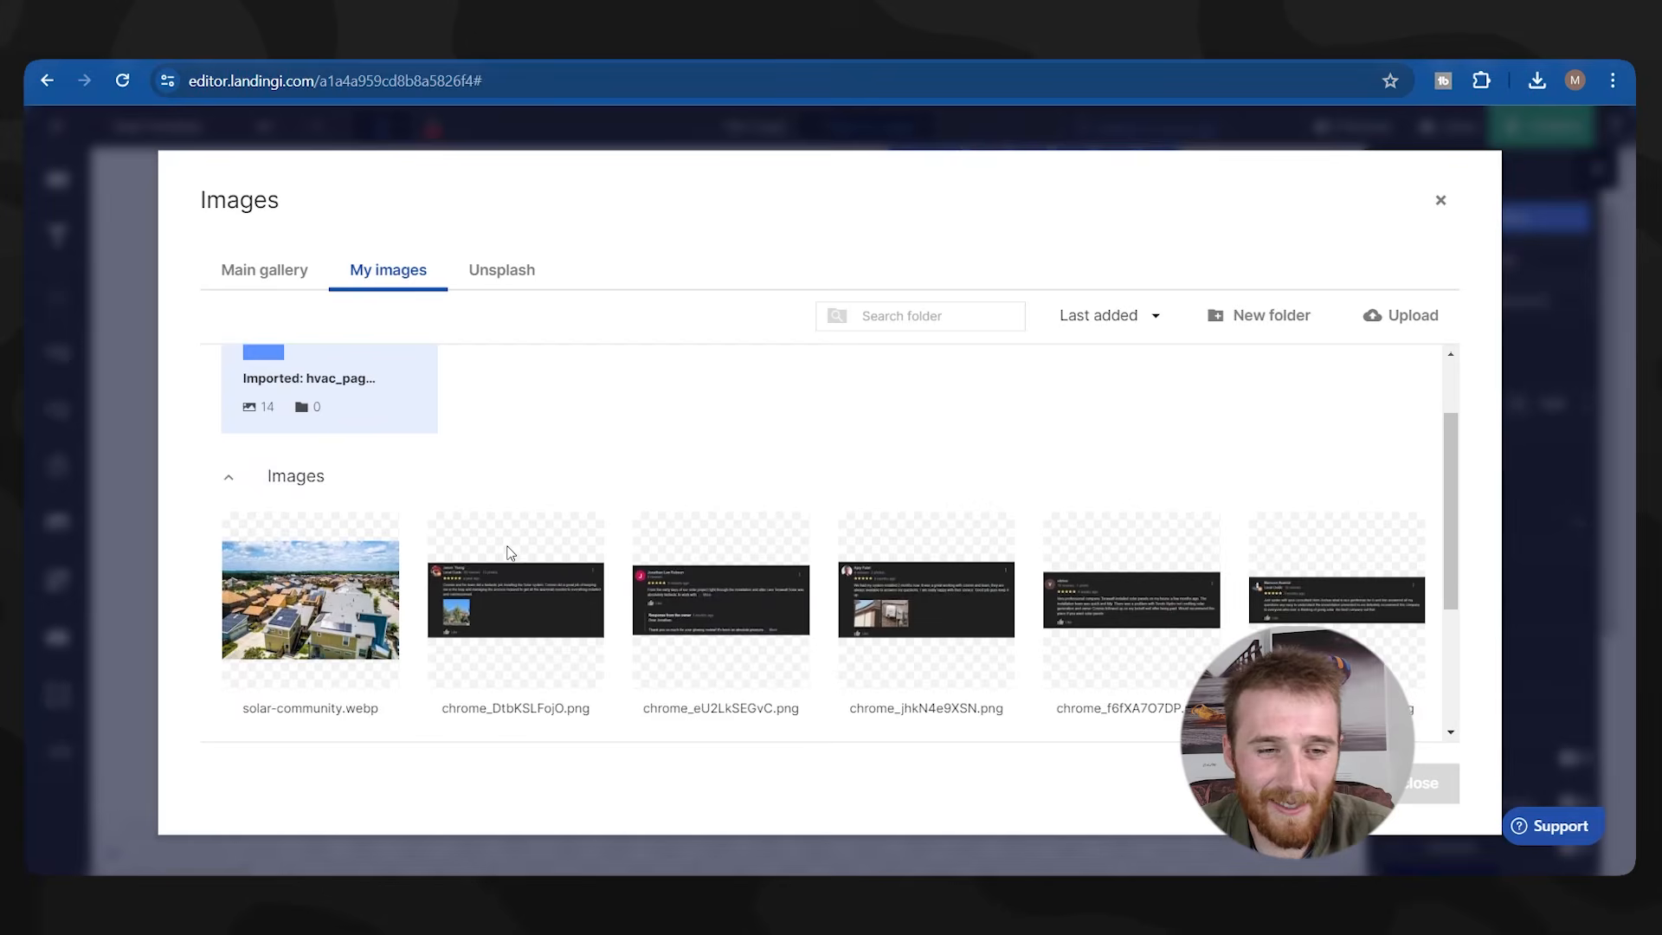
Fill the placeholder with tumblr_inlin.webp, the photo of three people at a table.
{"action": "scroll", "coordinate": [511, 552], "scroll_direction": "down", "scroll_amount": 3}
{"action": "left_click", "coordinate": [529, 634]}
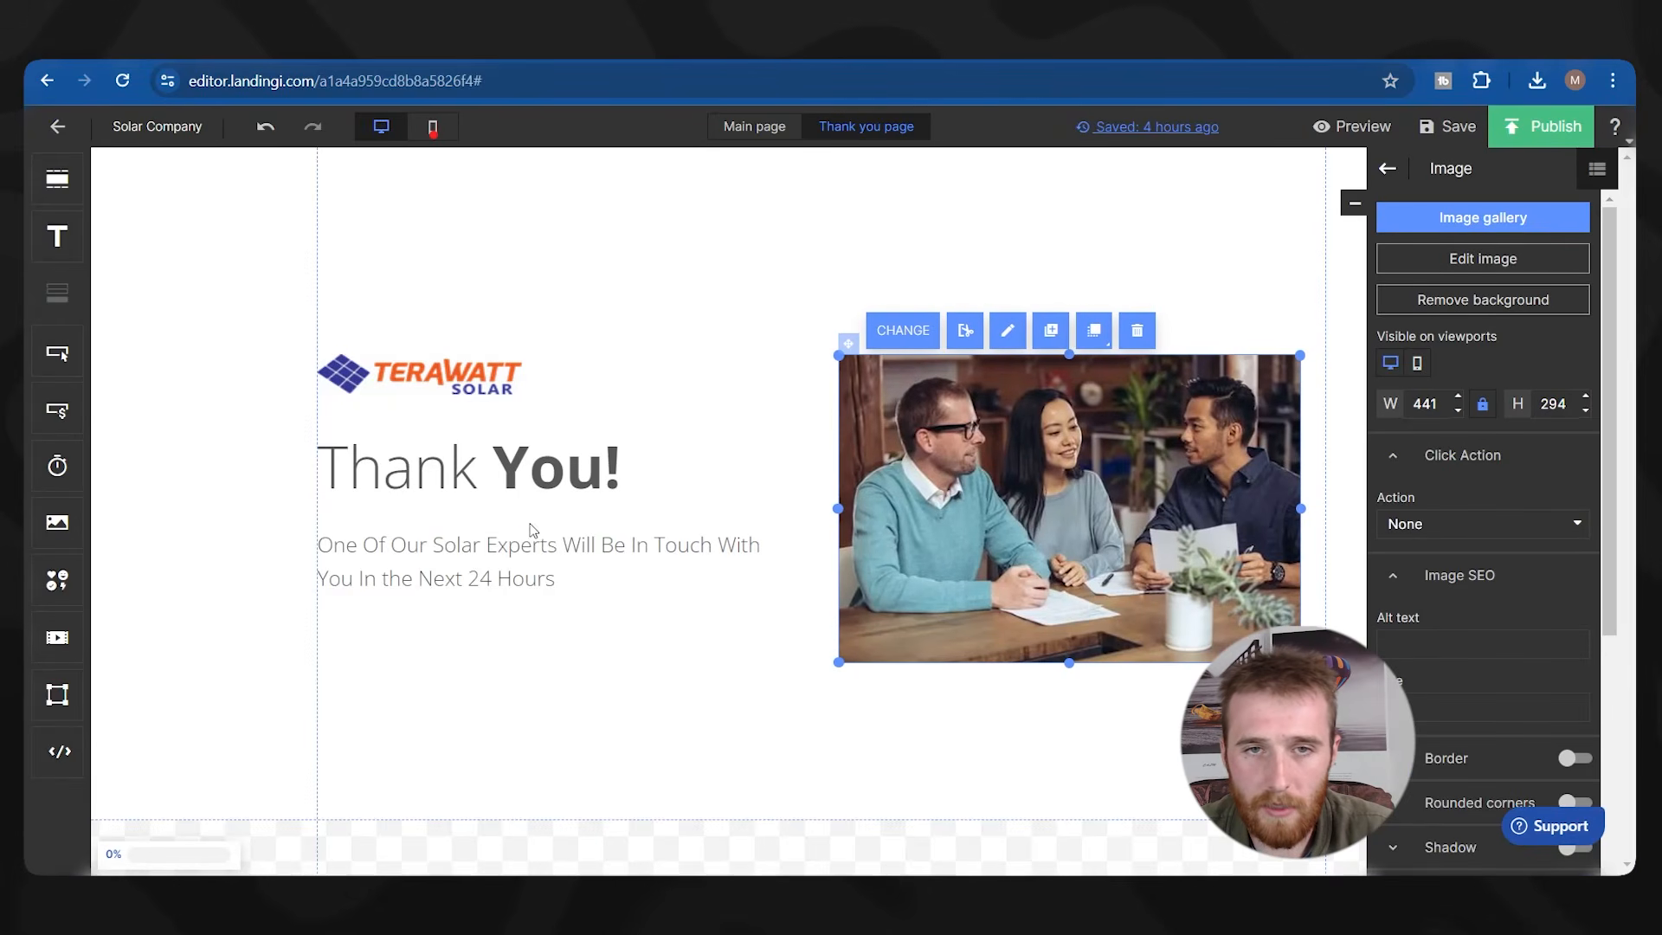
{"action": "left_click", "coordinate": [887, 750]}
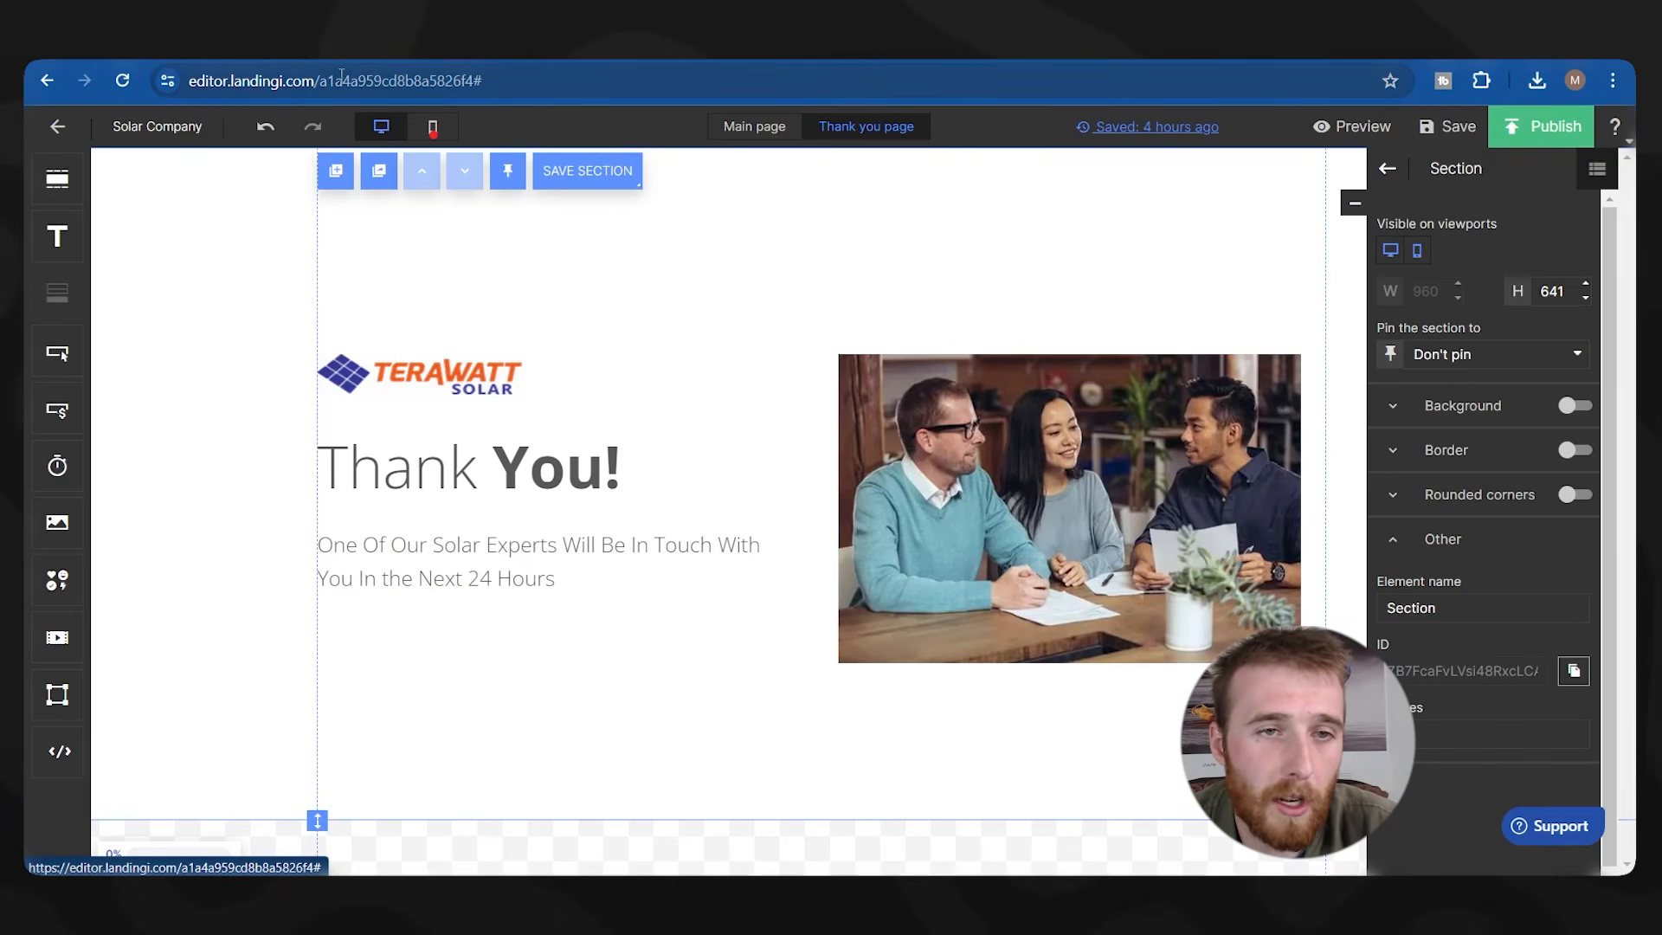
Switch to the Main page and show its mobile layout.
{"action": "left_click", "coordinate": [745, 130]}
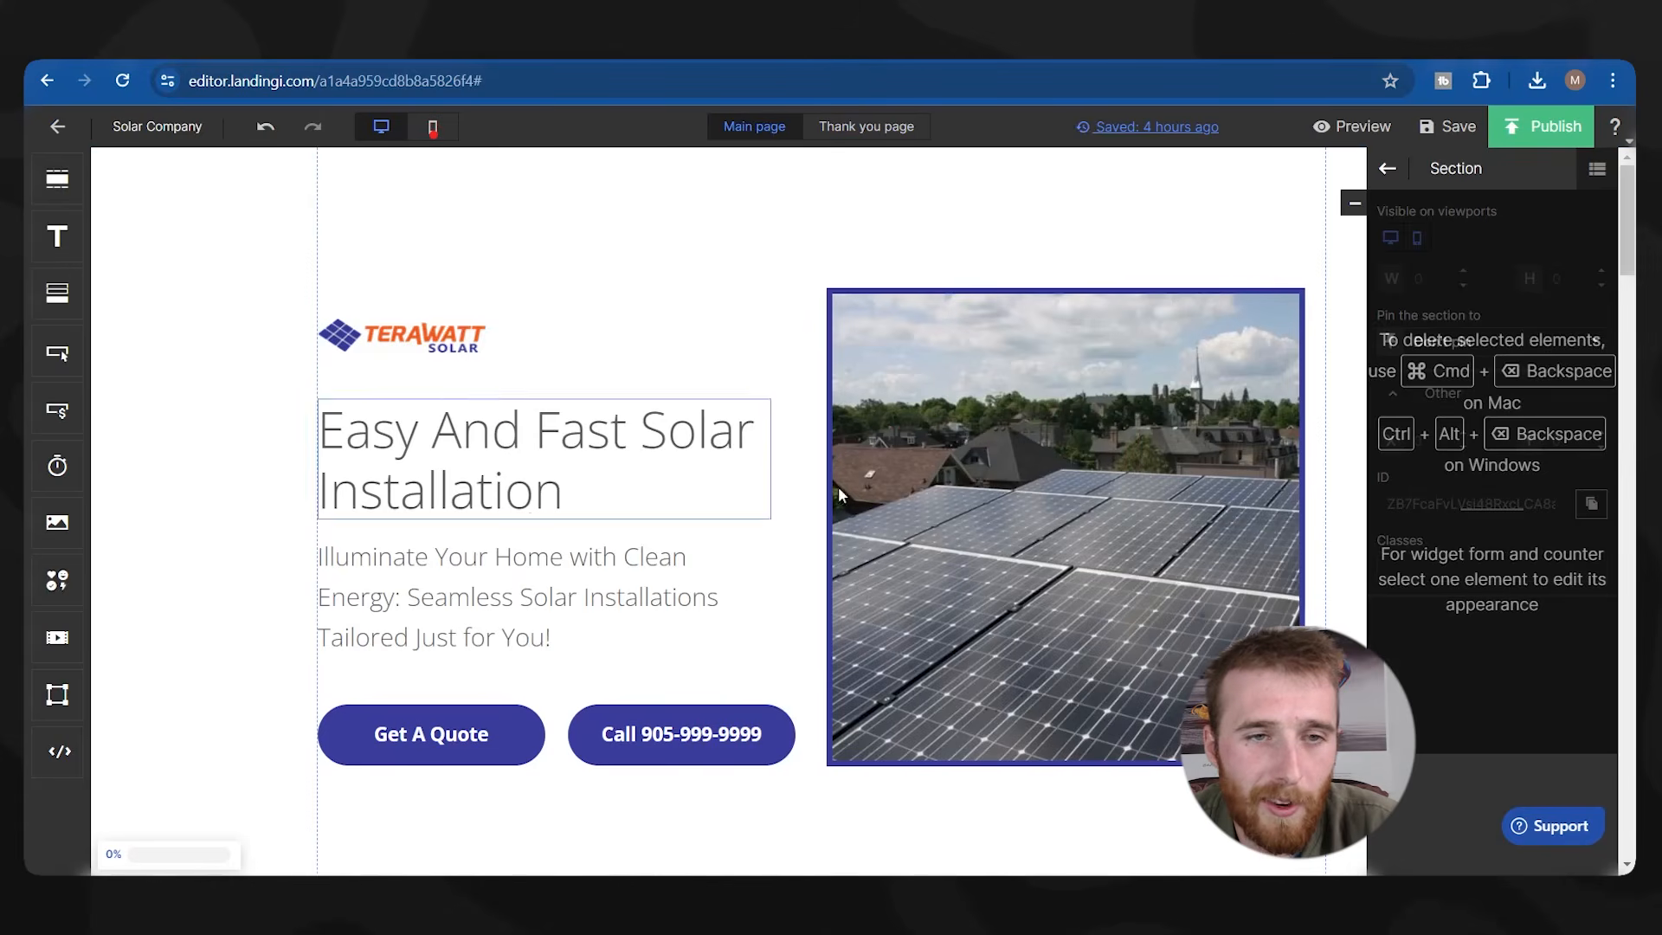
{"action": "left_click", "coordinate": [432, 131]}
{"action": "scroll", "coordinate": [787, 360], "scroll_direction": "down", "scroll_amount": 5}
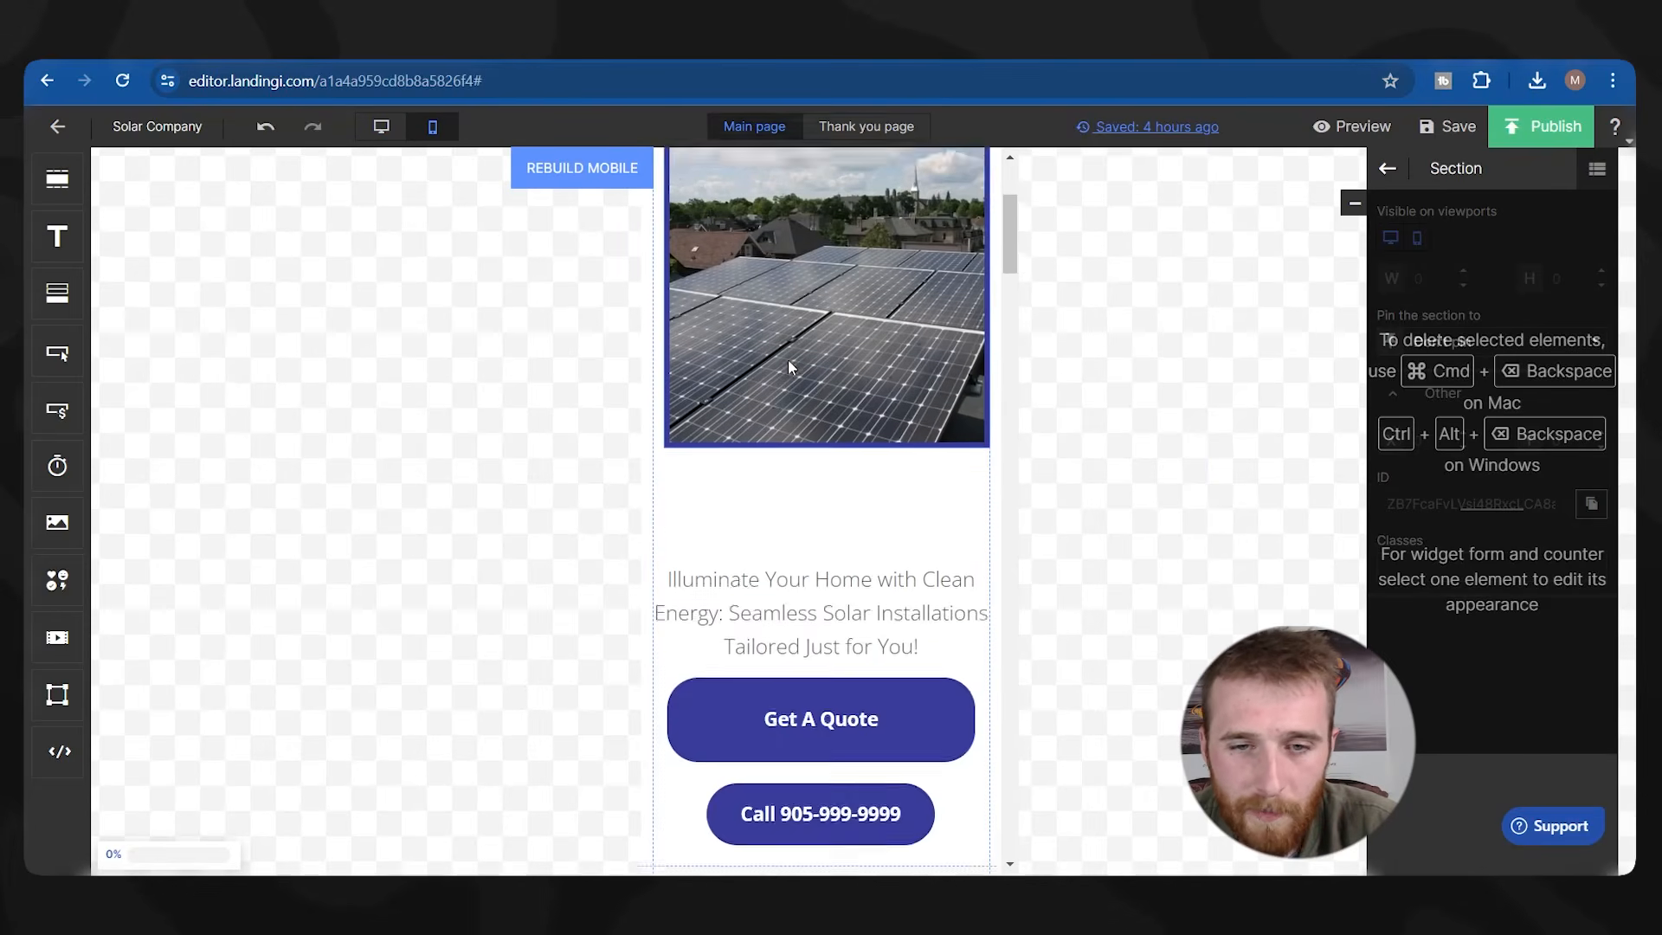
{"action": "left_click", "coordinate": [793, 360]}
{"action": "scroll", "coordinate": [793, 360], "scroll_direction": "up", "scroll_amount": 5}
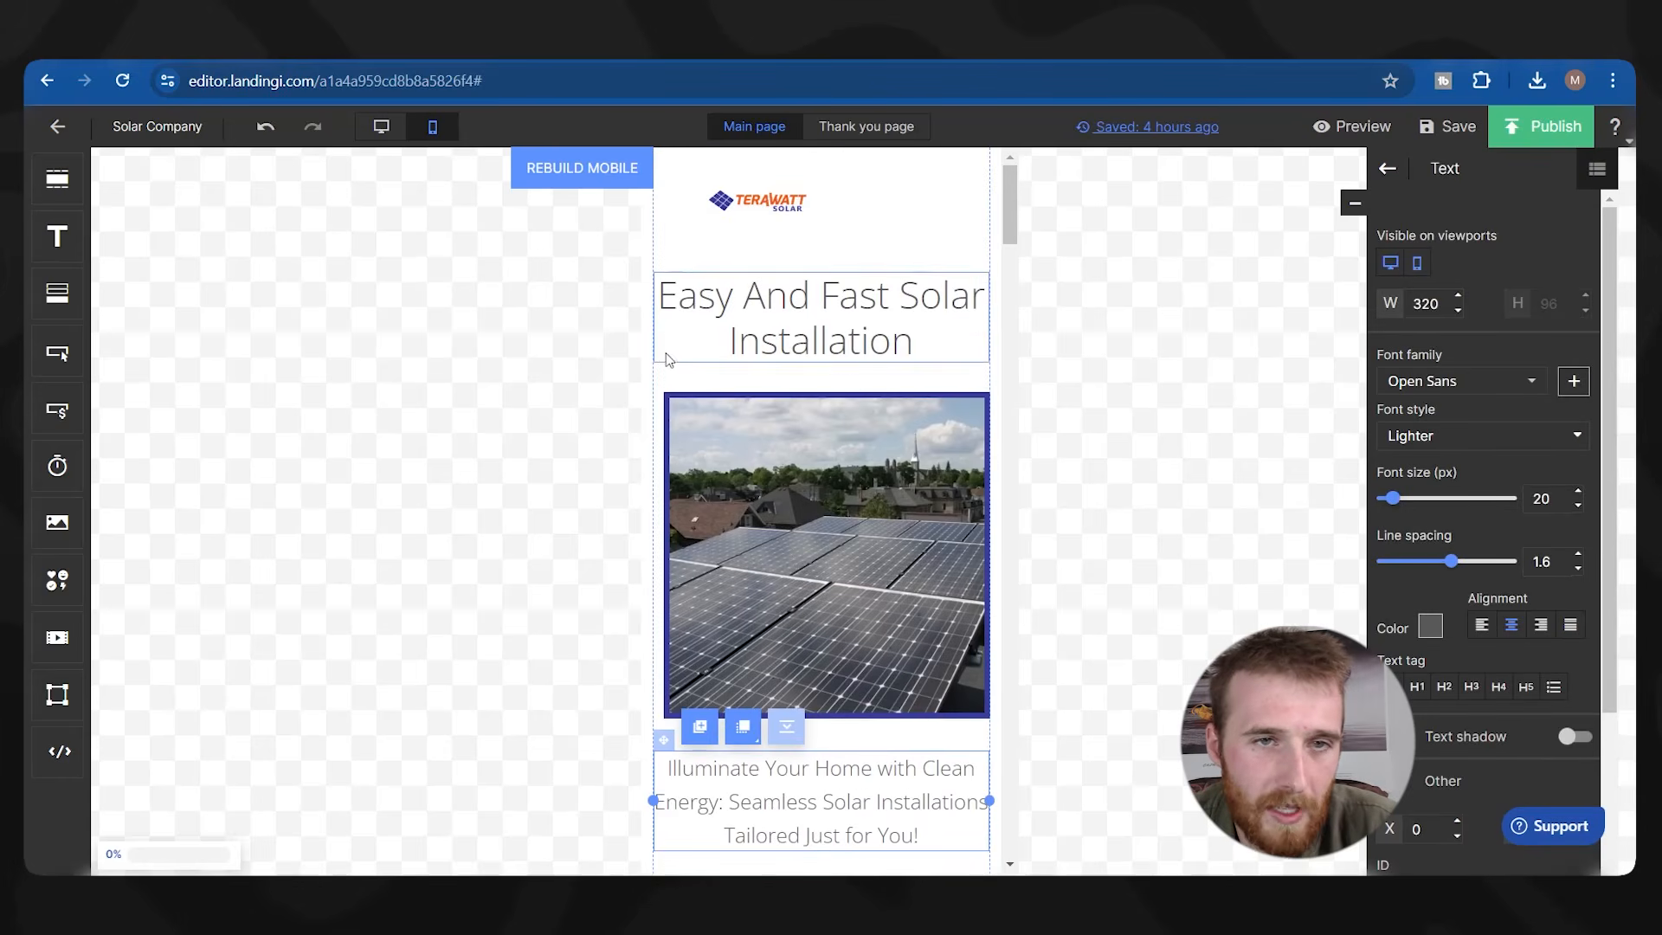
Rebuild the mobile layout from the desktop design and review the result.
{"action": "left_click", "coordinate": [596, 191]}
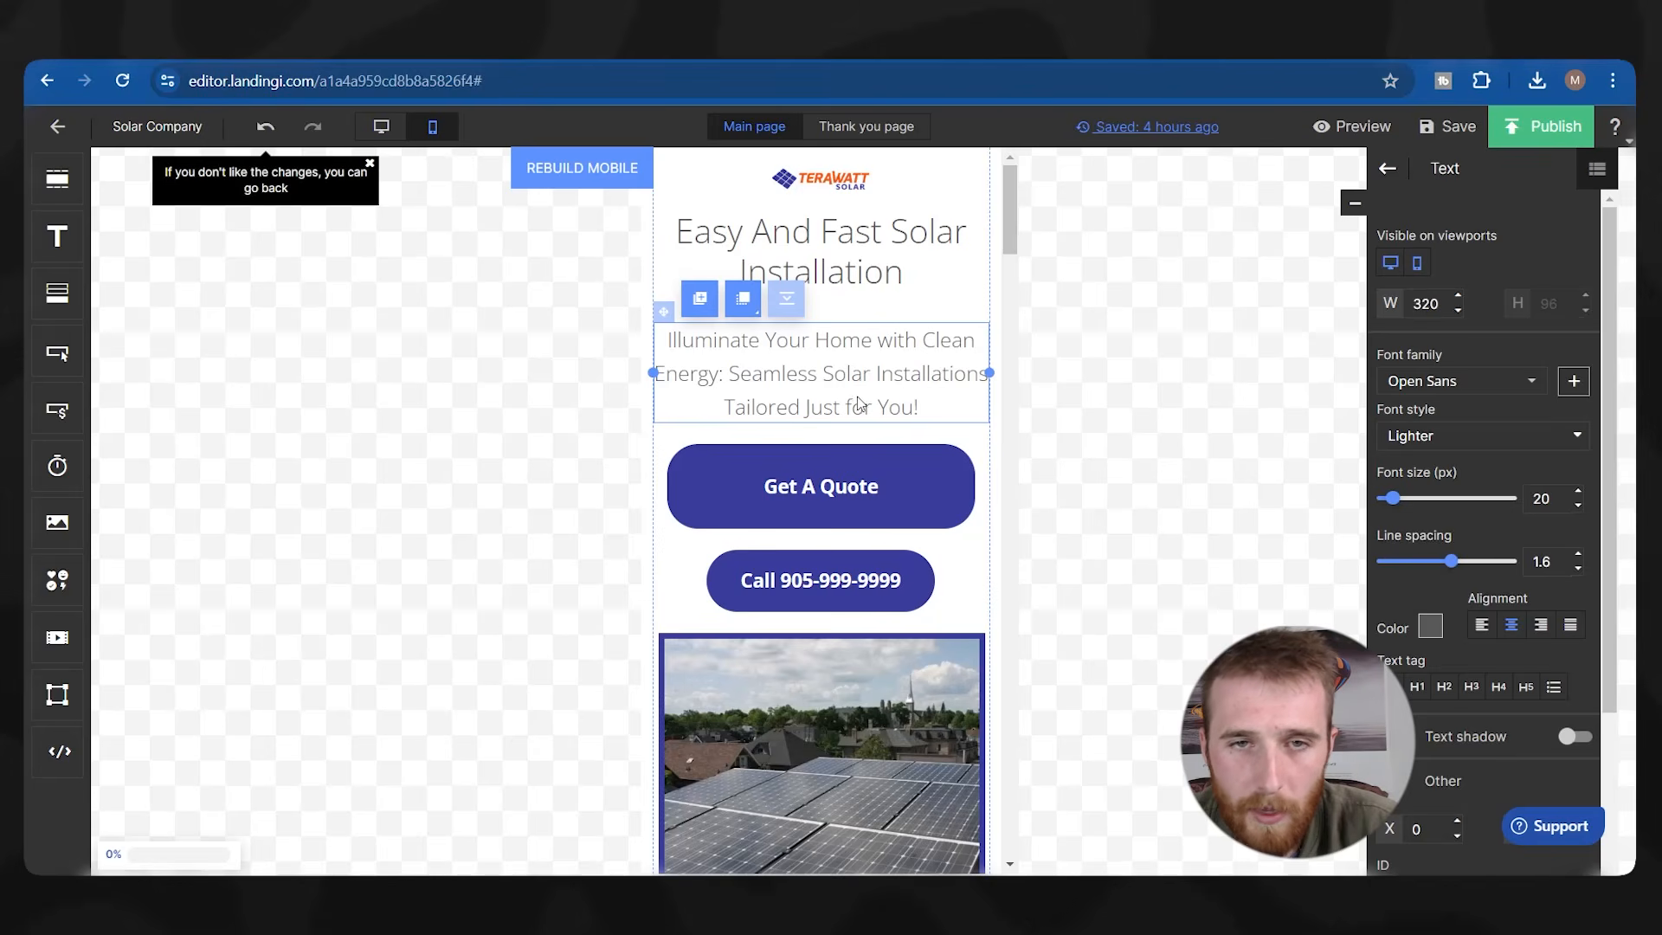
{"action": "scroll", "coordinate": [822, 364], "scroll_direction": "down", "scroll_amount": 20}
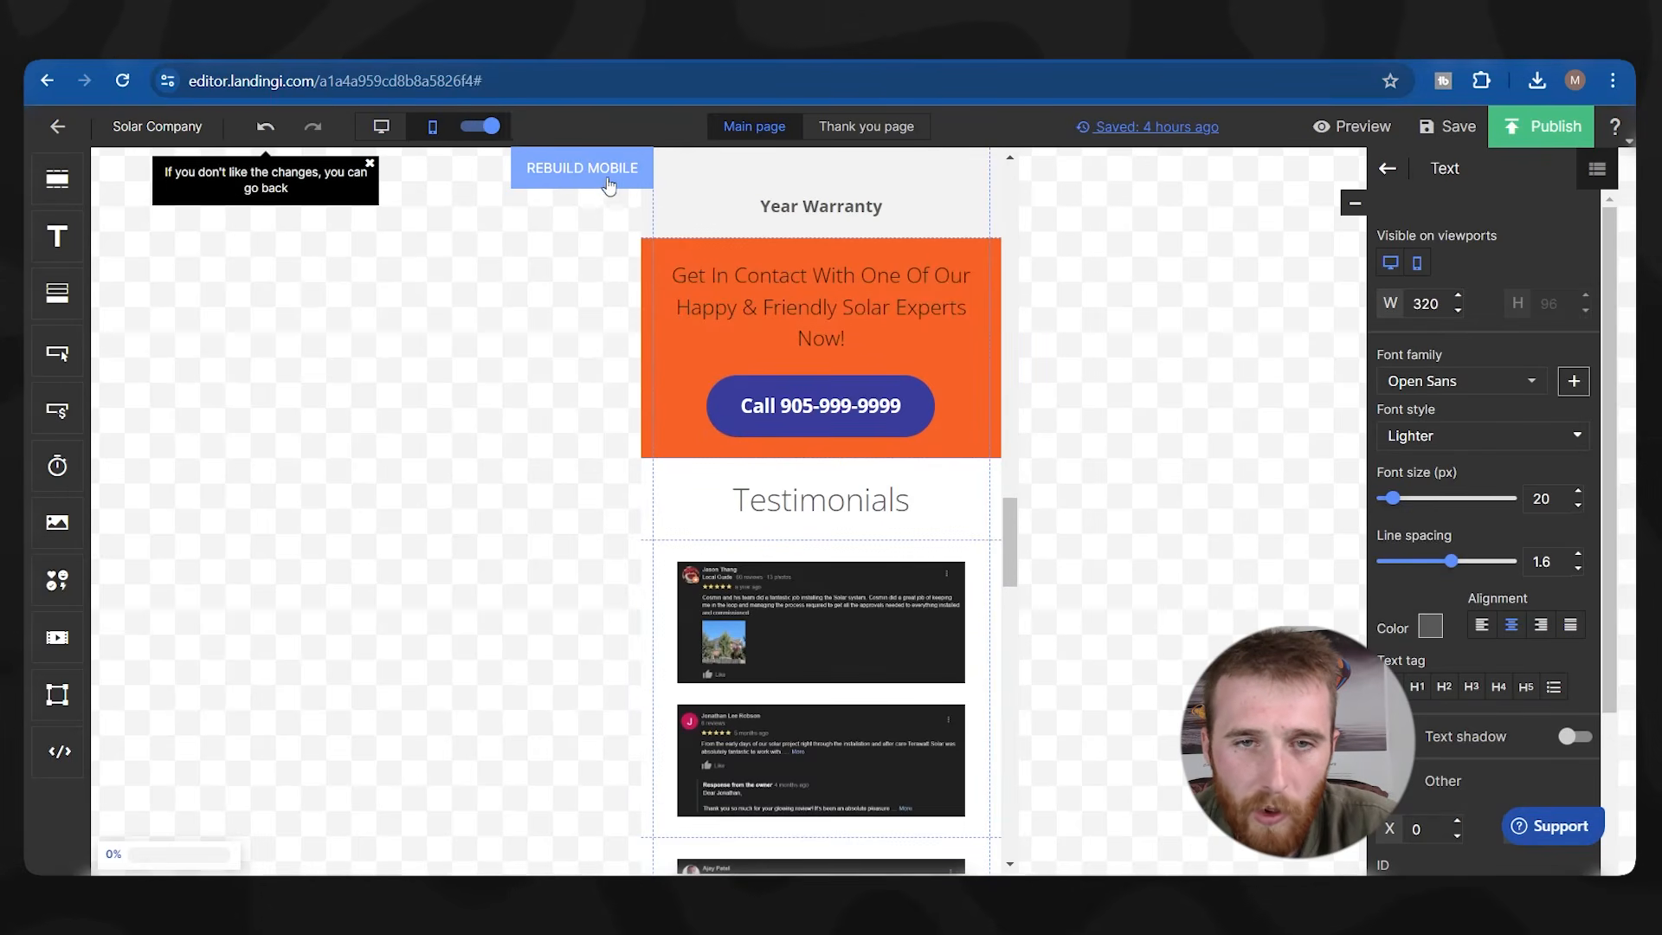
{"action": "scroll", "coordinate": [784, 387], "scroll_direction": "down", "scroll_amount": 15}
{"action": "scroll", "coordinate": [858, 520], "scroll_direction": "down", "scroll_amount": 5}
{"action": "scroll", "coordinate": [858, 520], "scroll_direction": "up", "scroll_amount": 4}
{"action": "scroll", "coordinate": [857, 511], "scroll_direction": "down", "scroll_amount": 4}
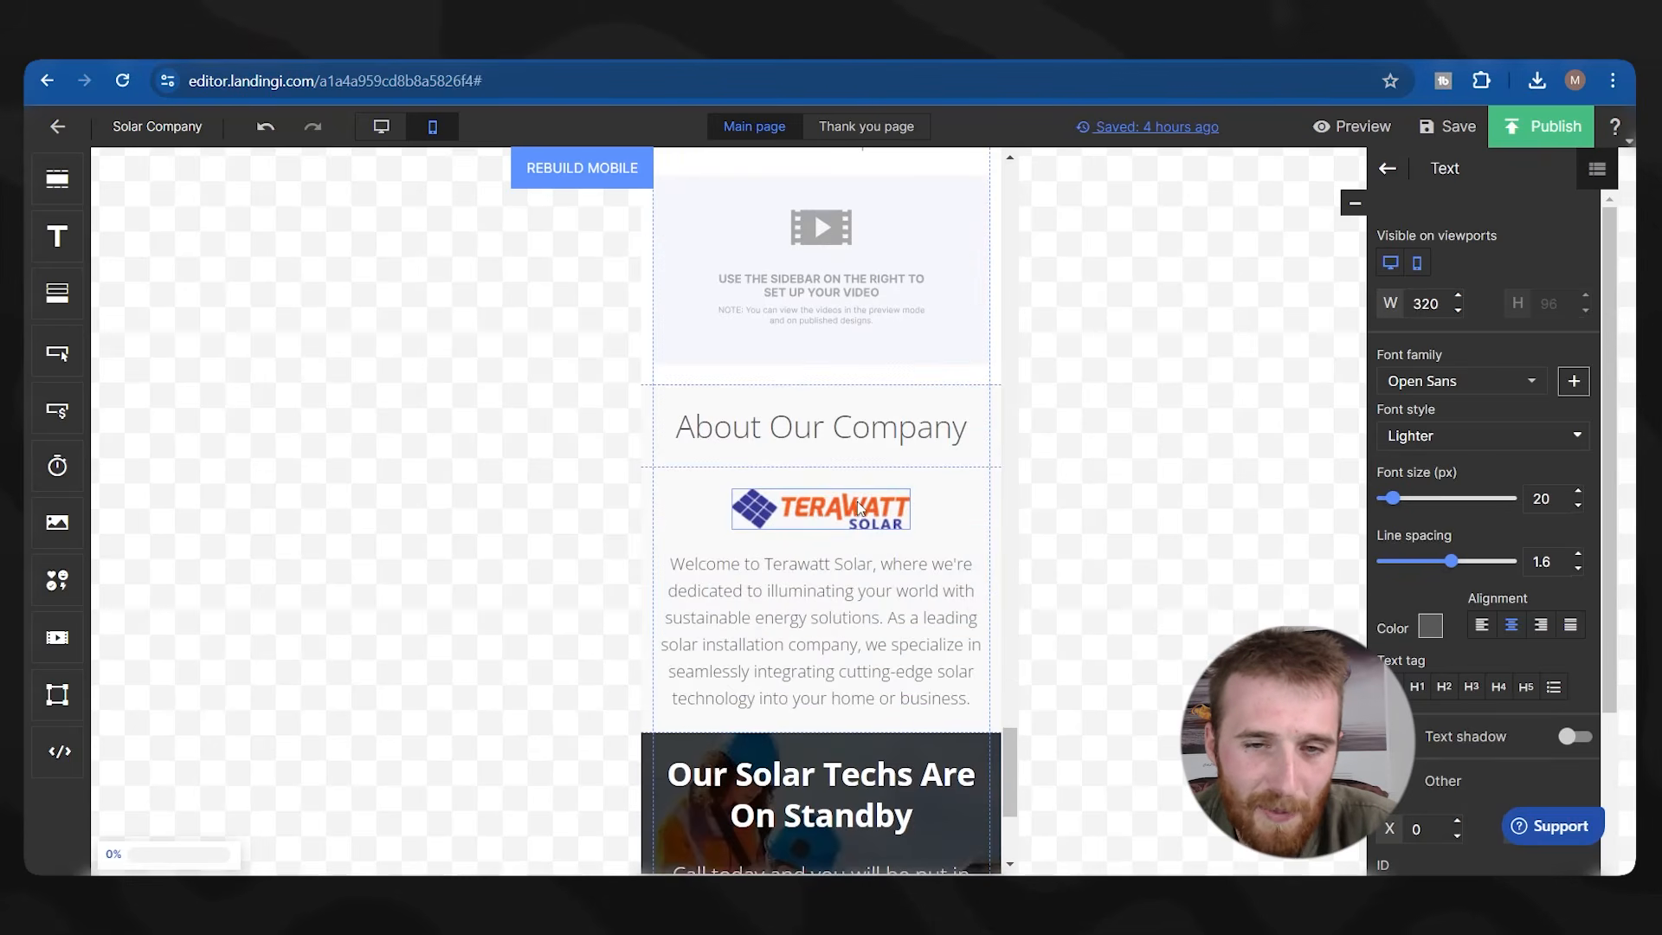
{"action": "scroll", "coordinate": [858, 506], "scroll_direction": "down", "scroll_amount": 3}
{"action": "scroll", "coordinate": [835, 618], "scroll_direction": "up", "scroll_amount": 20}
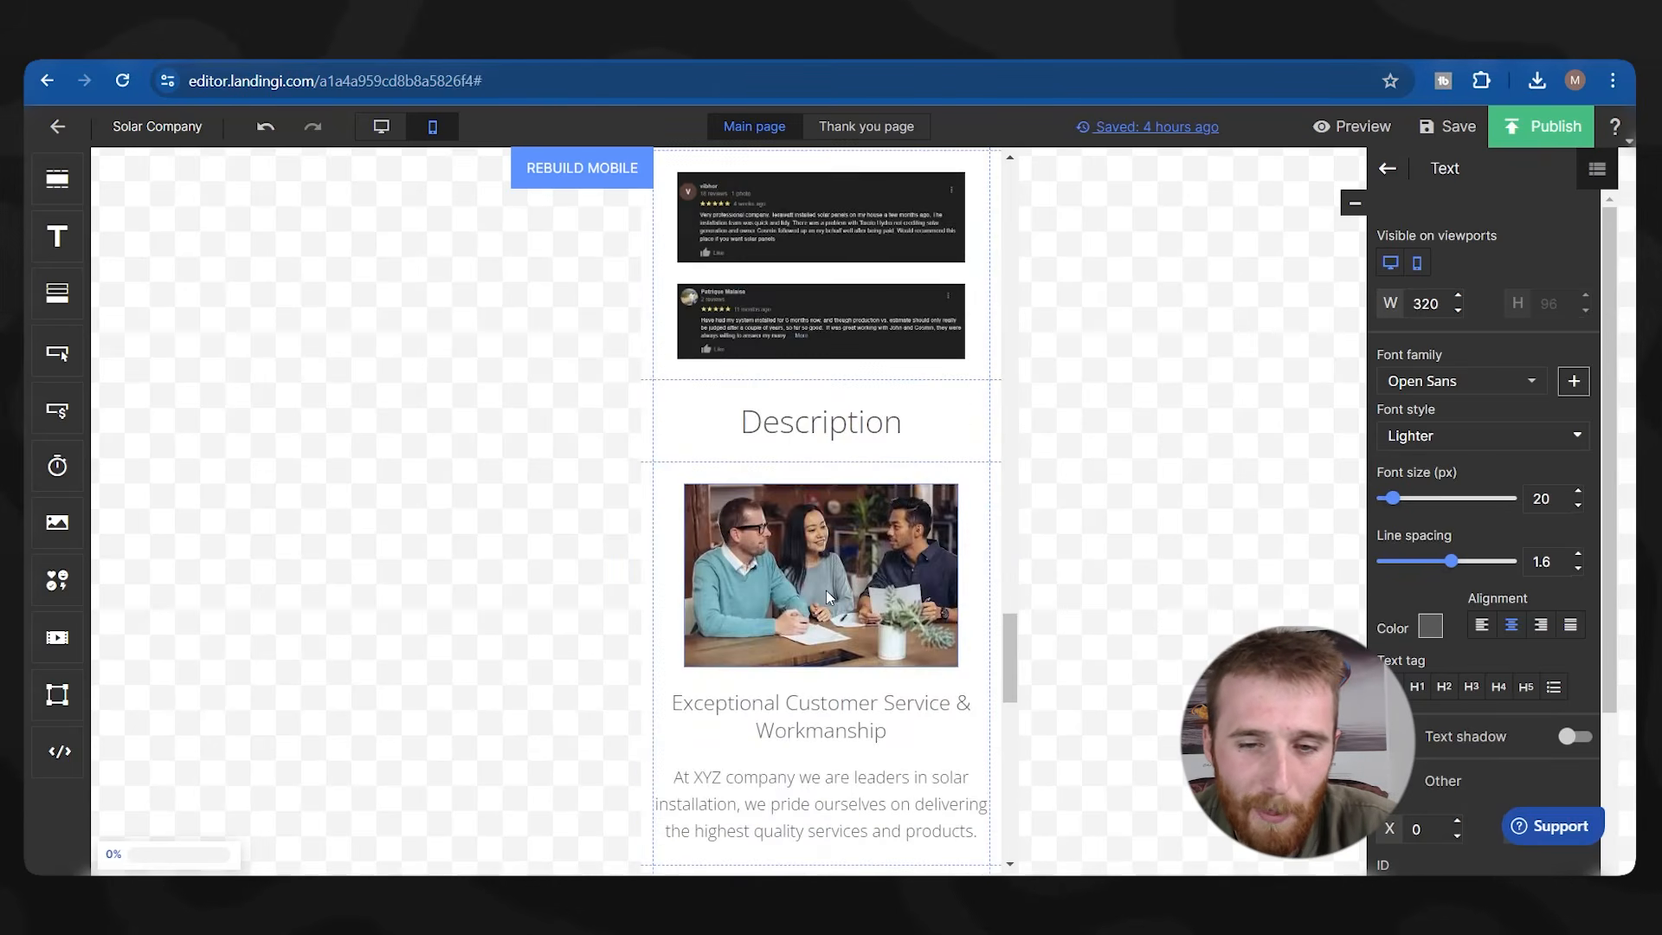
{"action": "scroll", "coordinate": [625, 304], "scroll_direction": "up", "scroll_amount": 2}
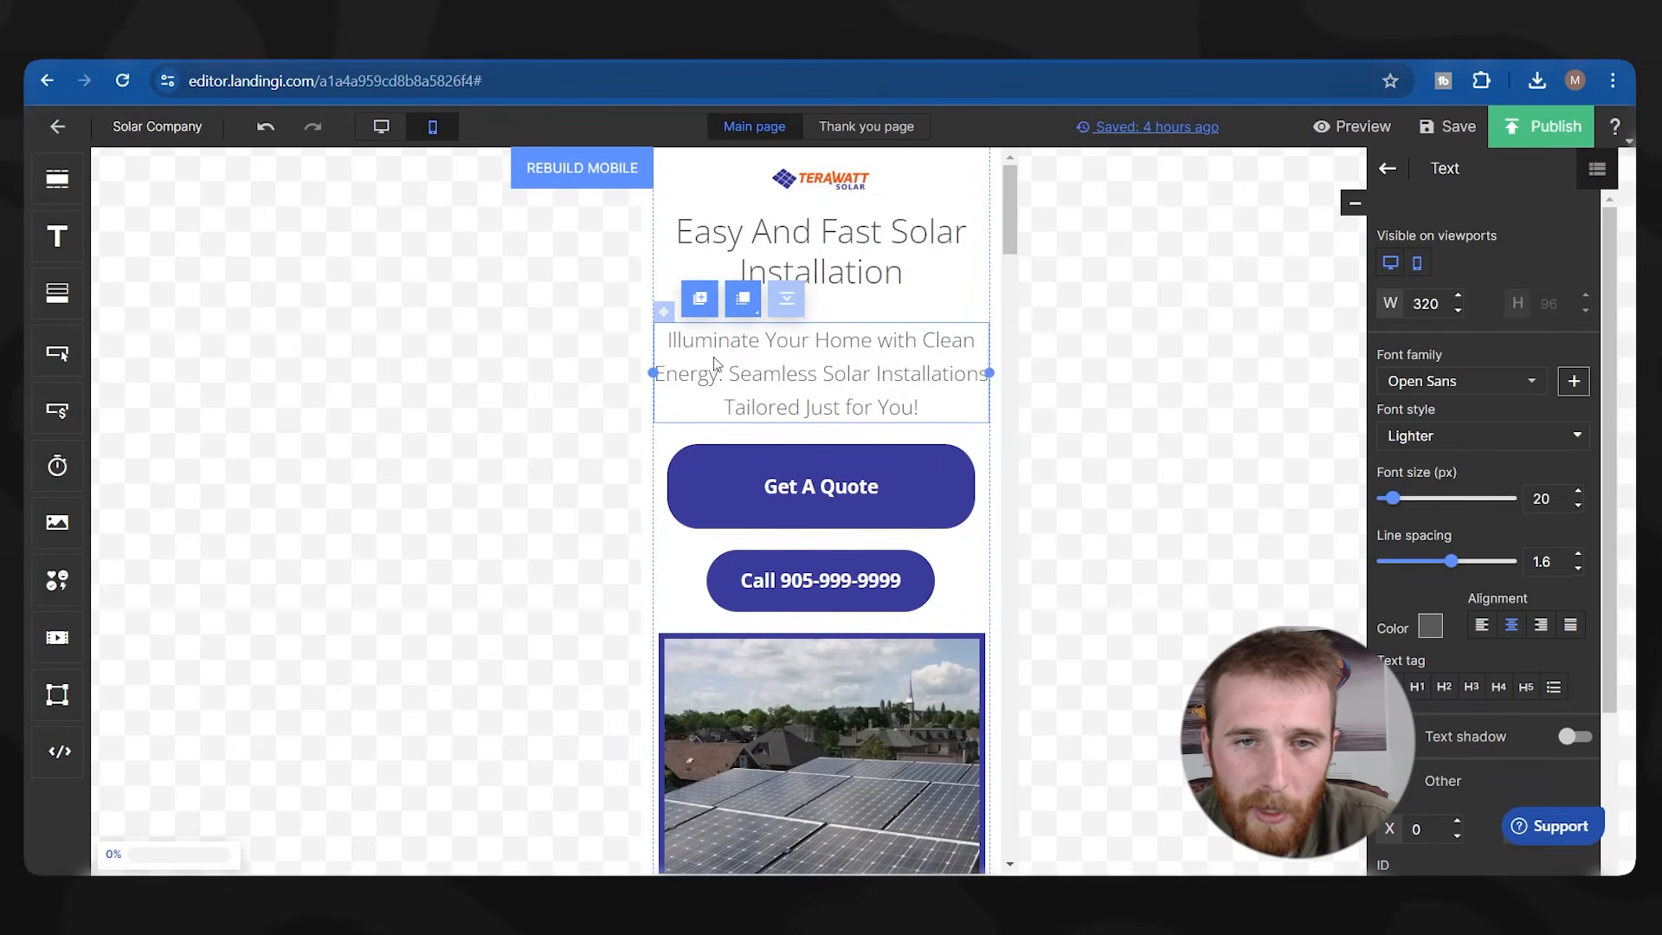
Reduce the Get A Quote button's height to 51 on mobile.
{"action": "left_click", "coordinate": [911, 456]}
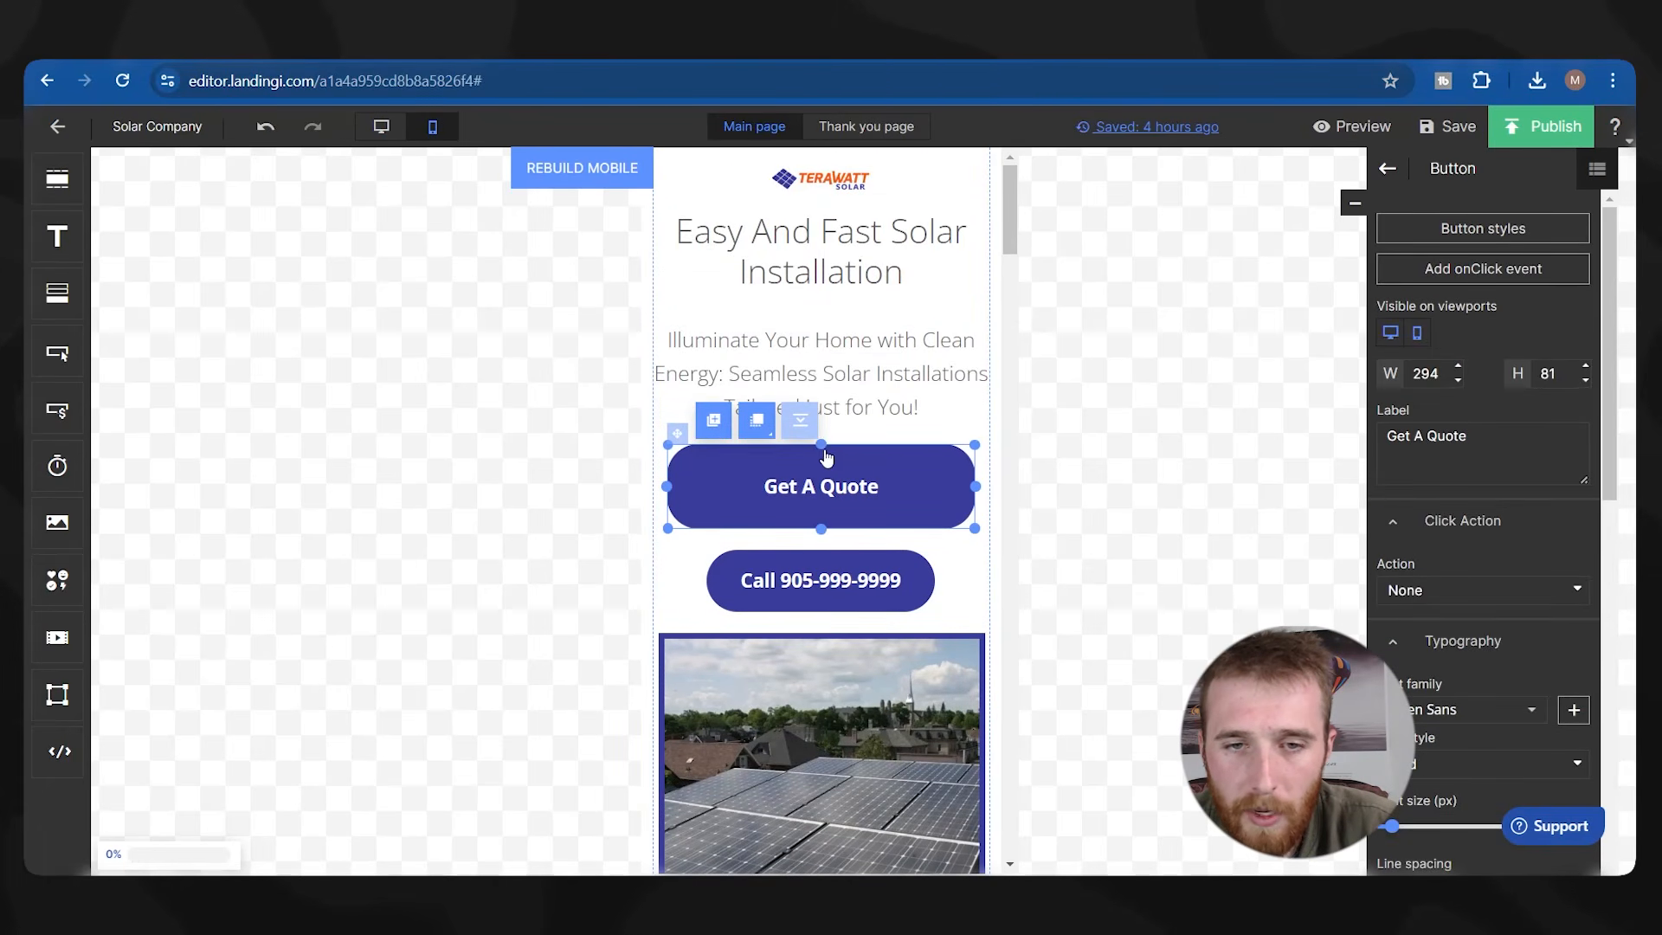
{"action": "left_click_drag", "start_coordinate": [826, 457], "coordinate": [827, 474]}
{"action": "left_click", "coordinate": [816, 584]}
{"action": "left_click", "coordinate": [916, 499]}
{"action": "left_click", "coordinate": [869, 577]}
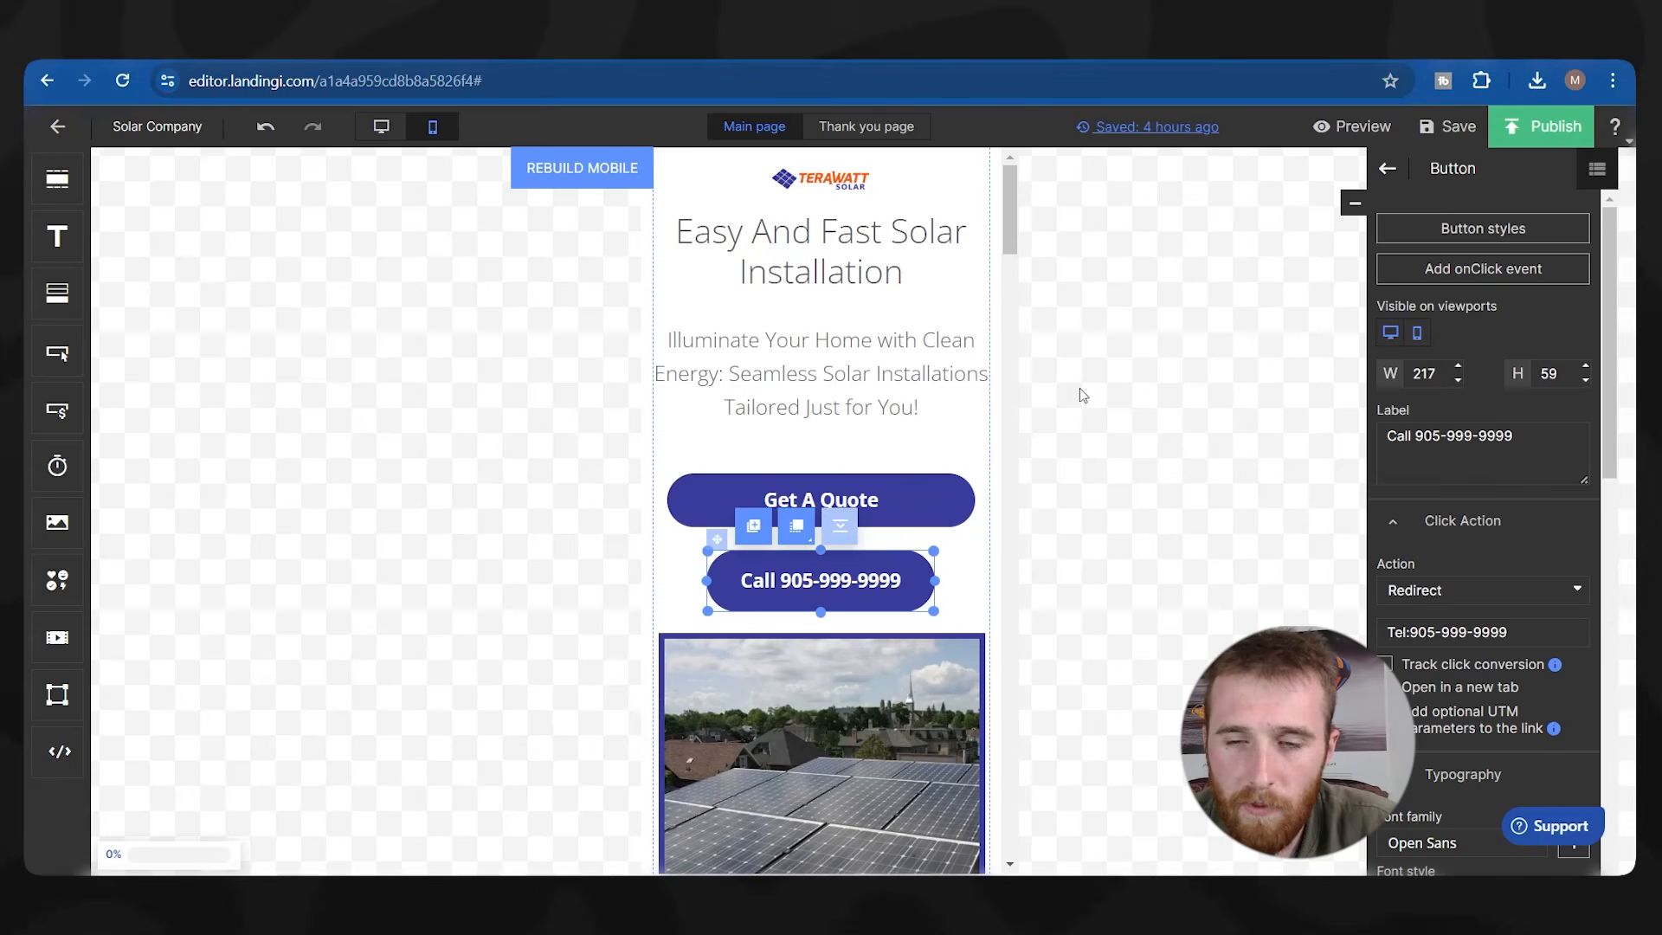
{"action": "left_click", "coordinate": [876, 499]}
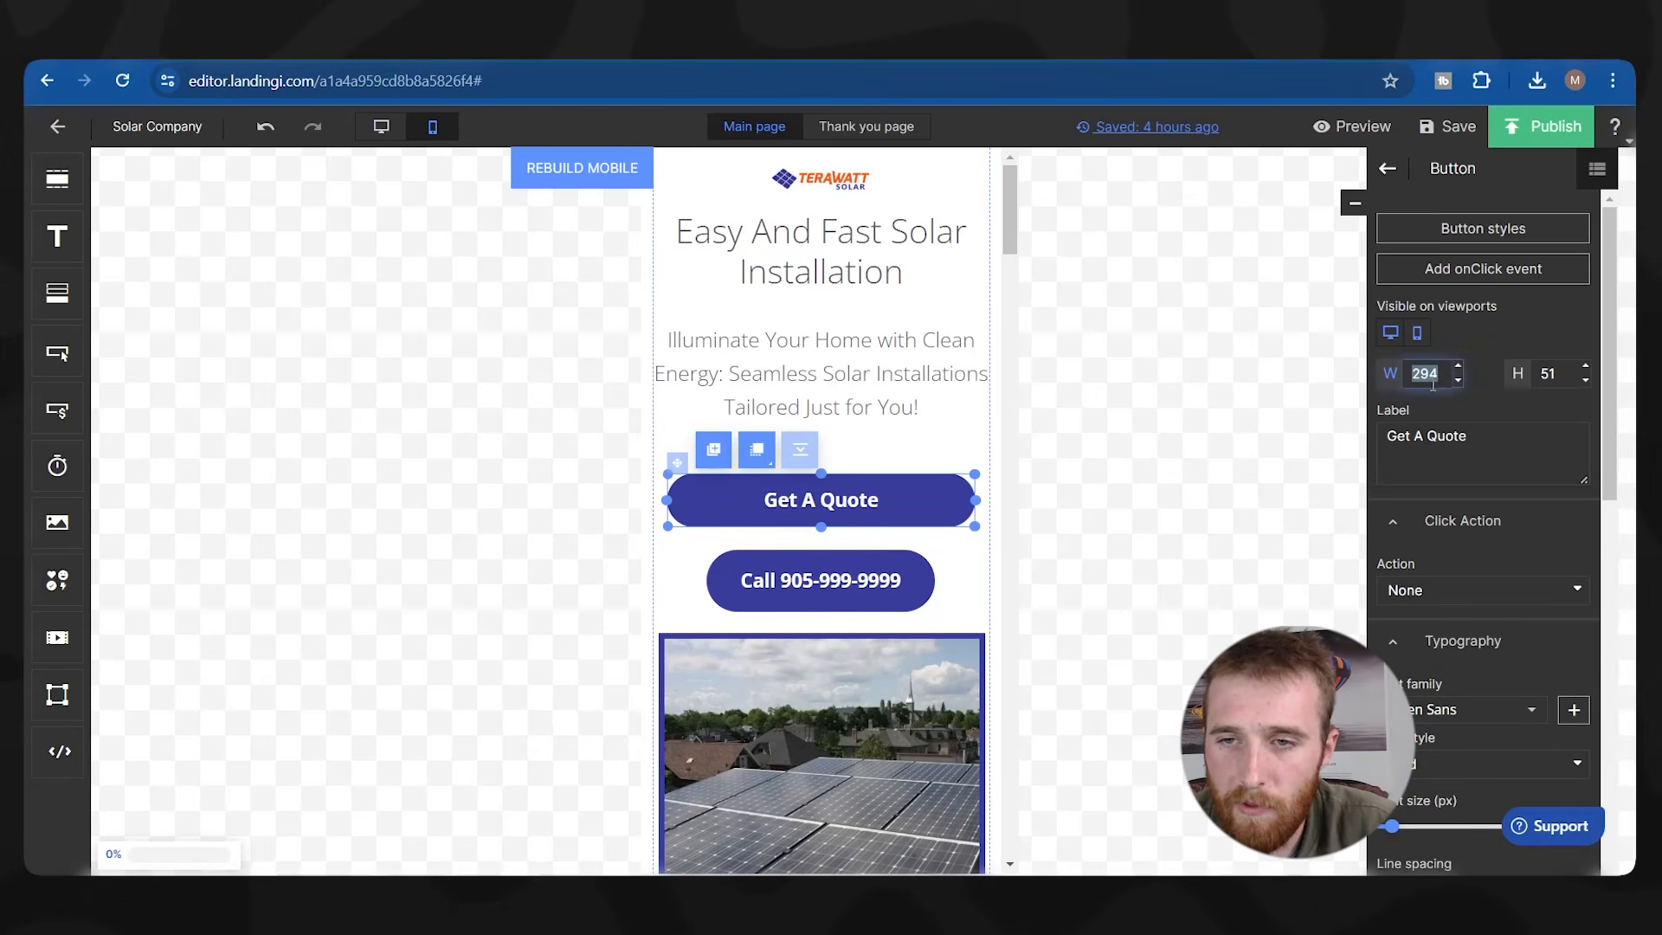
{"action": "left_click", "coordinate": [865, 580]}
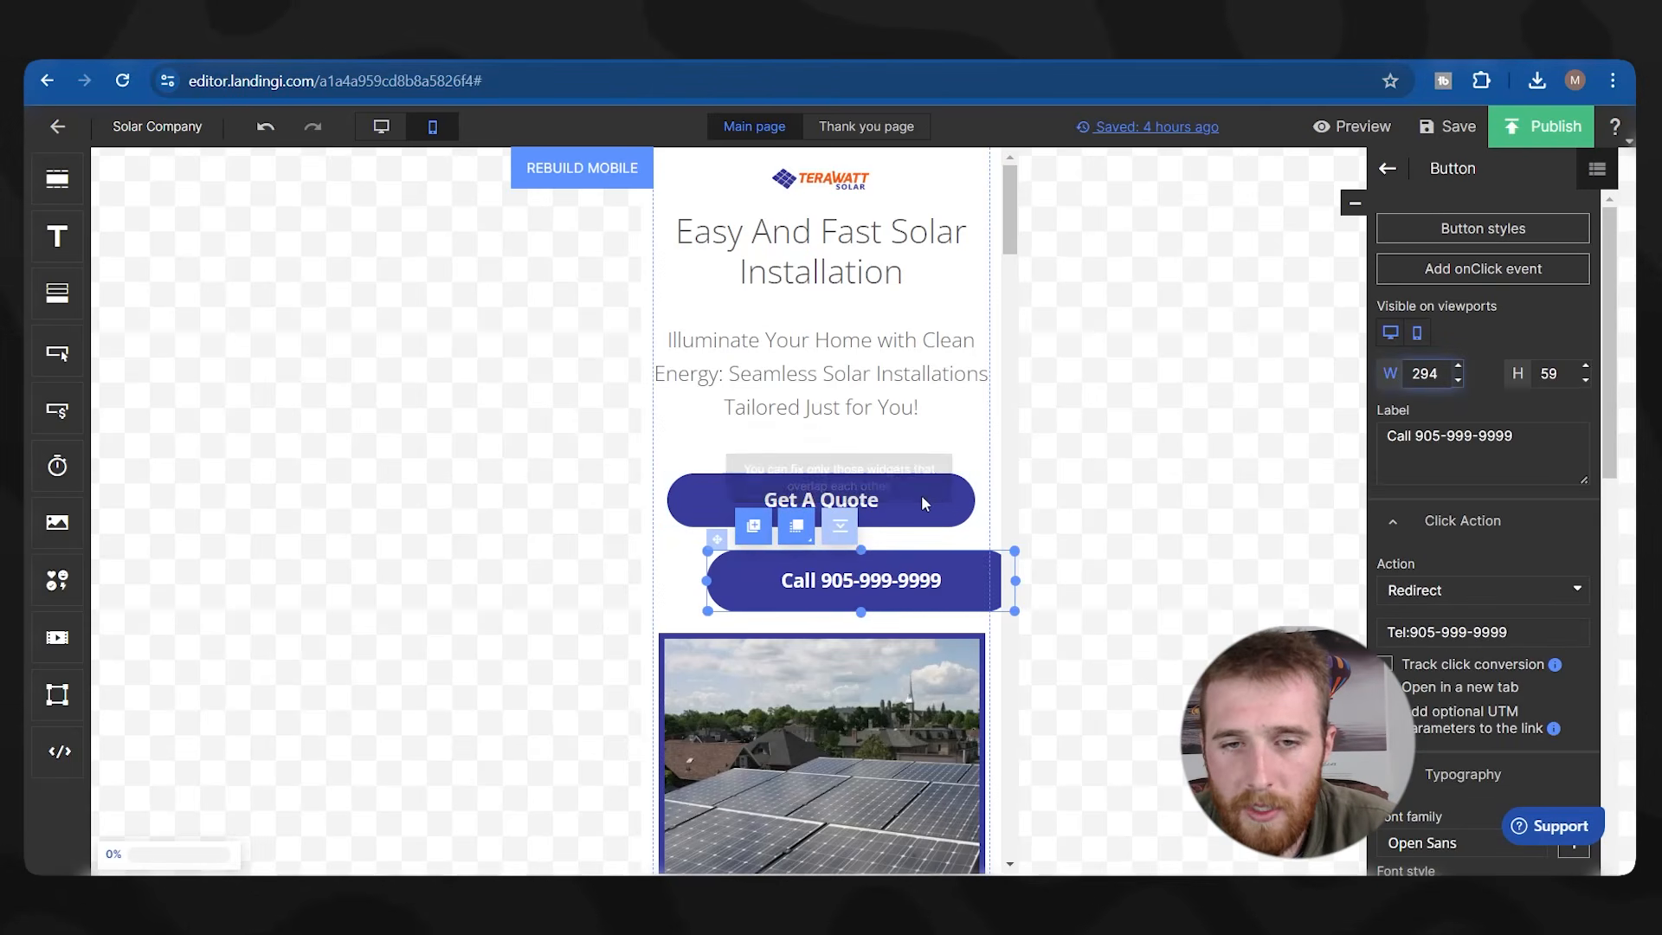
{"action": "left_click", "coordinate": [928, 503]}
{"action": "left_click", "coordinate": [964, 583]}
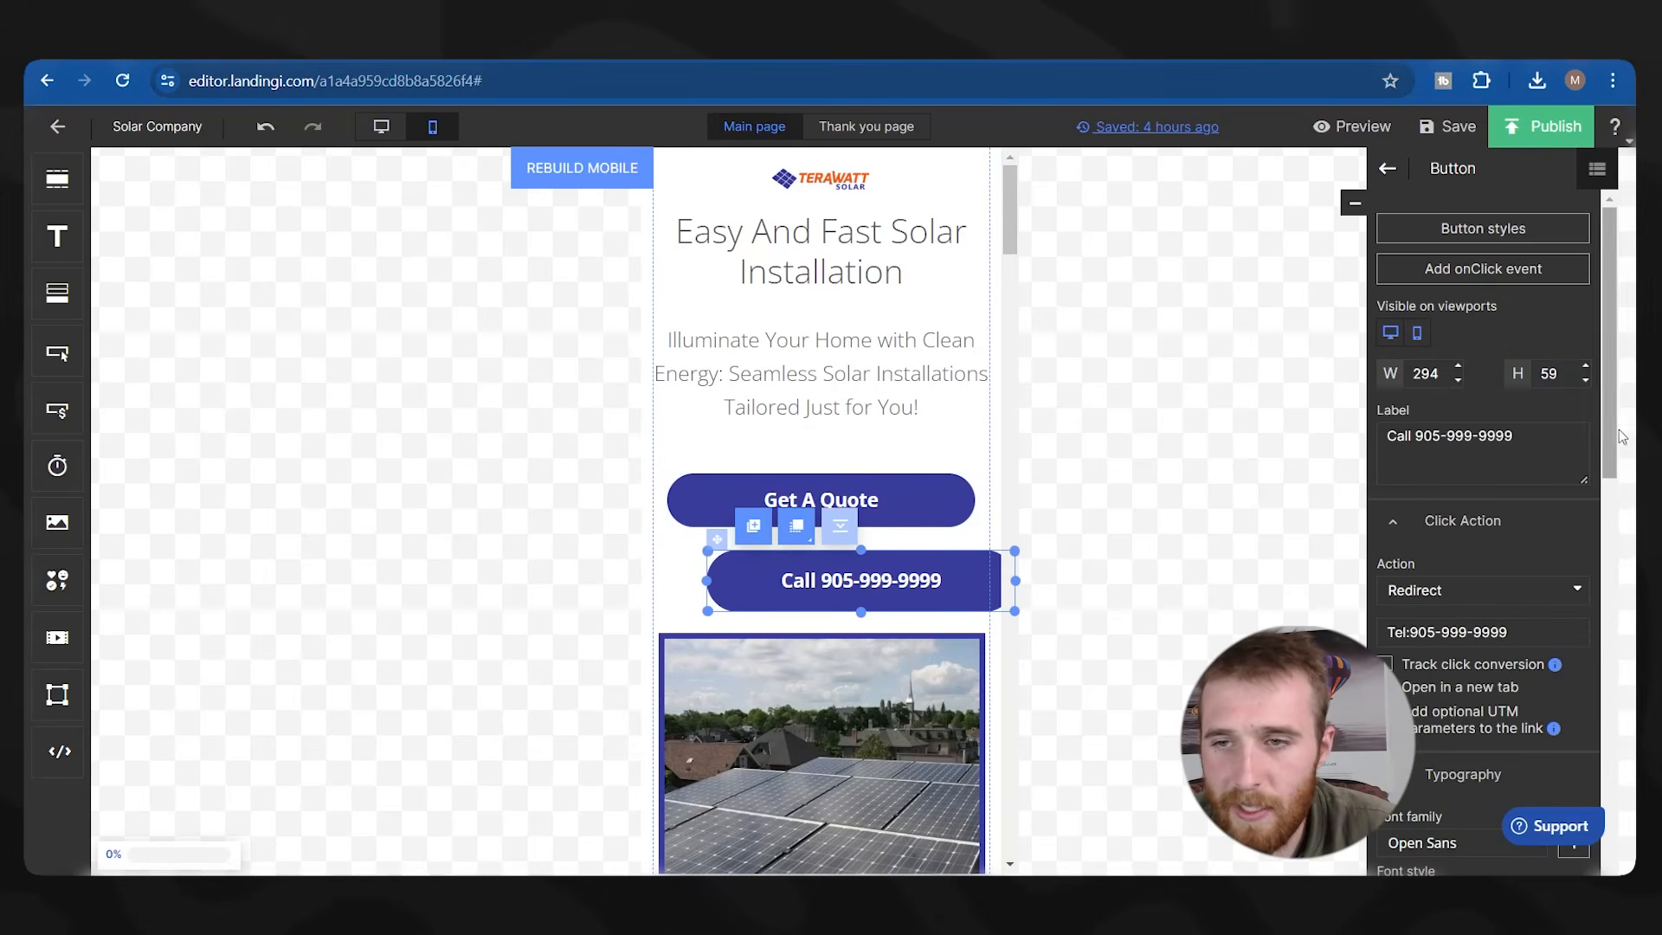
{"action": "type", "text": "51"}
{"action": "scroll", "coordinate": [1026, 727], "scroll_direction": "down", "scroll_amount": 3}
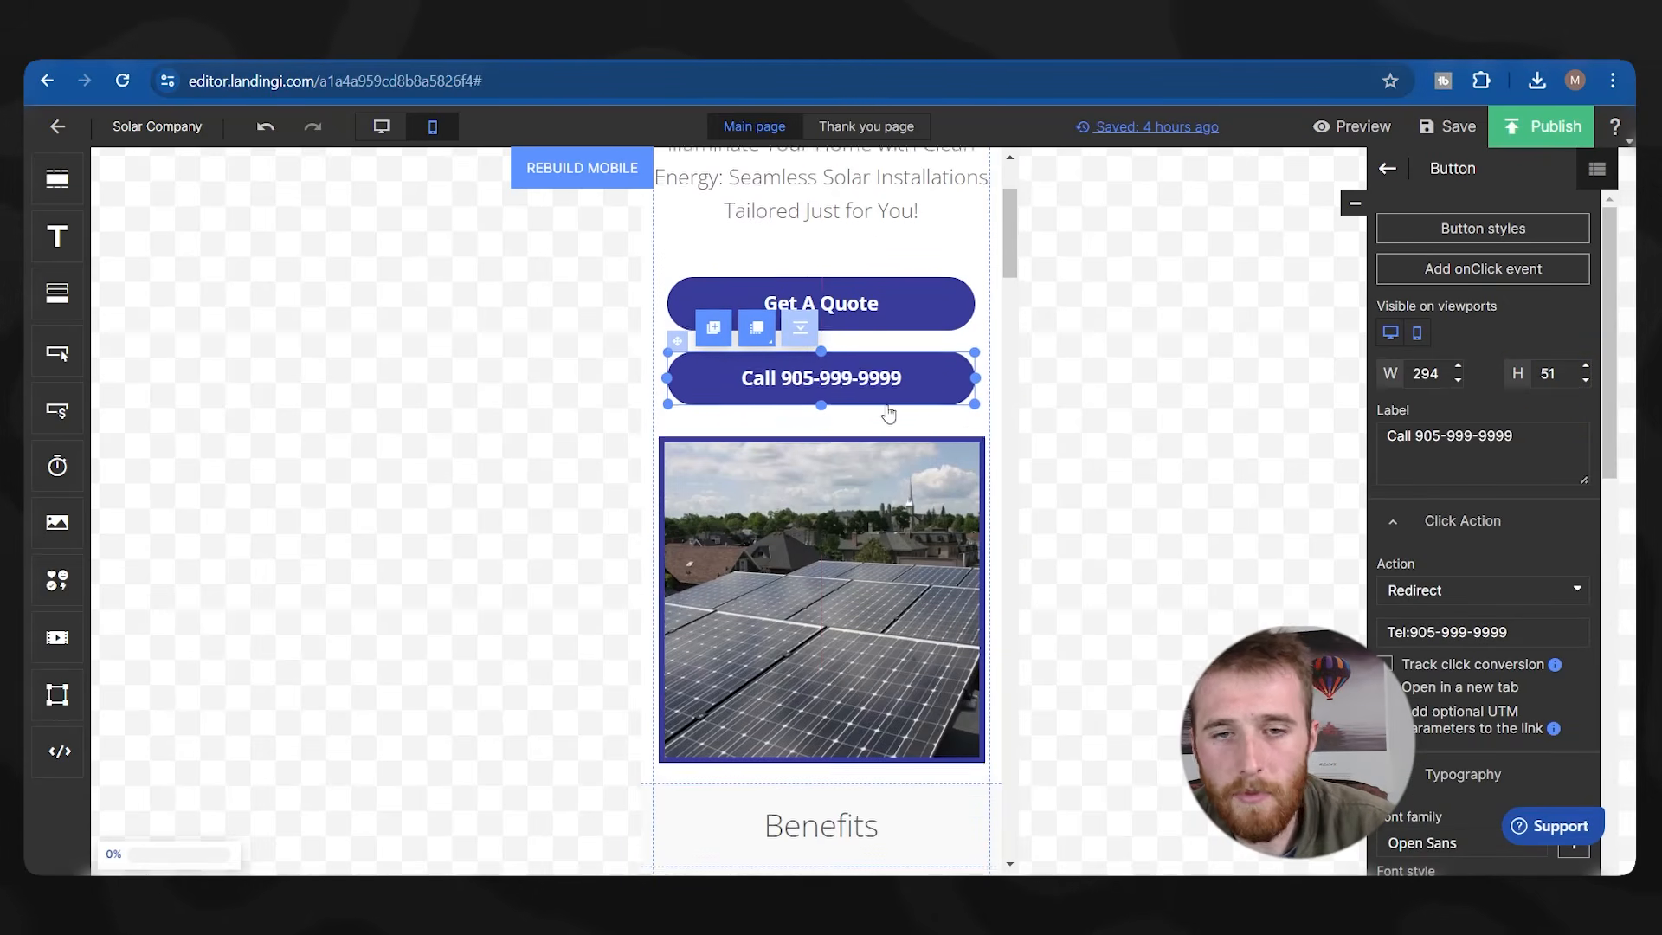
{"action": "scroll", "coordinate": [751, 772], "scroll_direction": "up", "scroll_amount": 3}
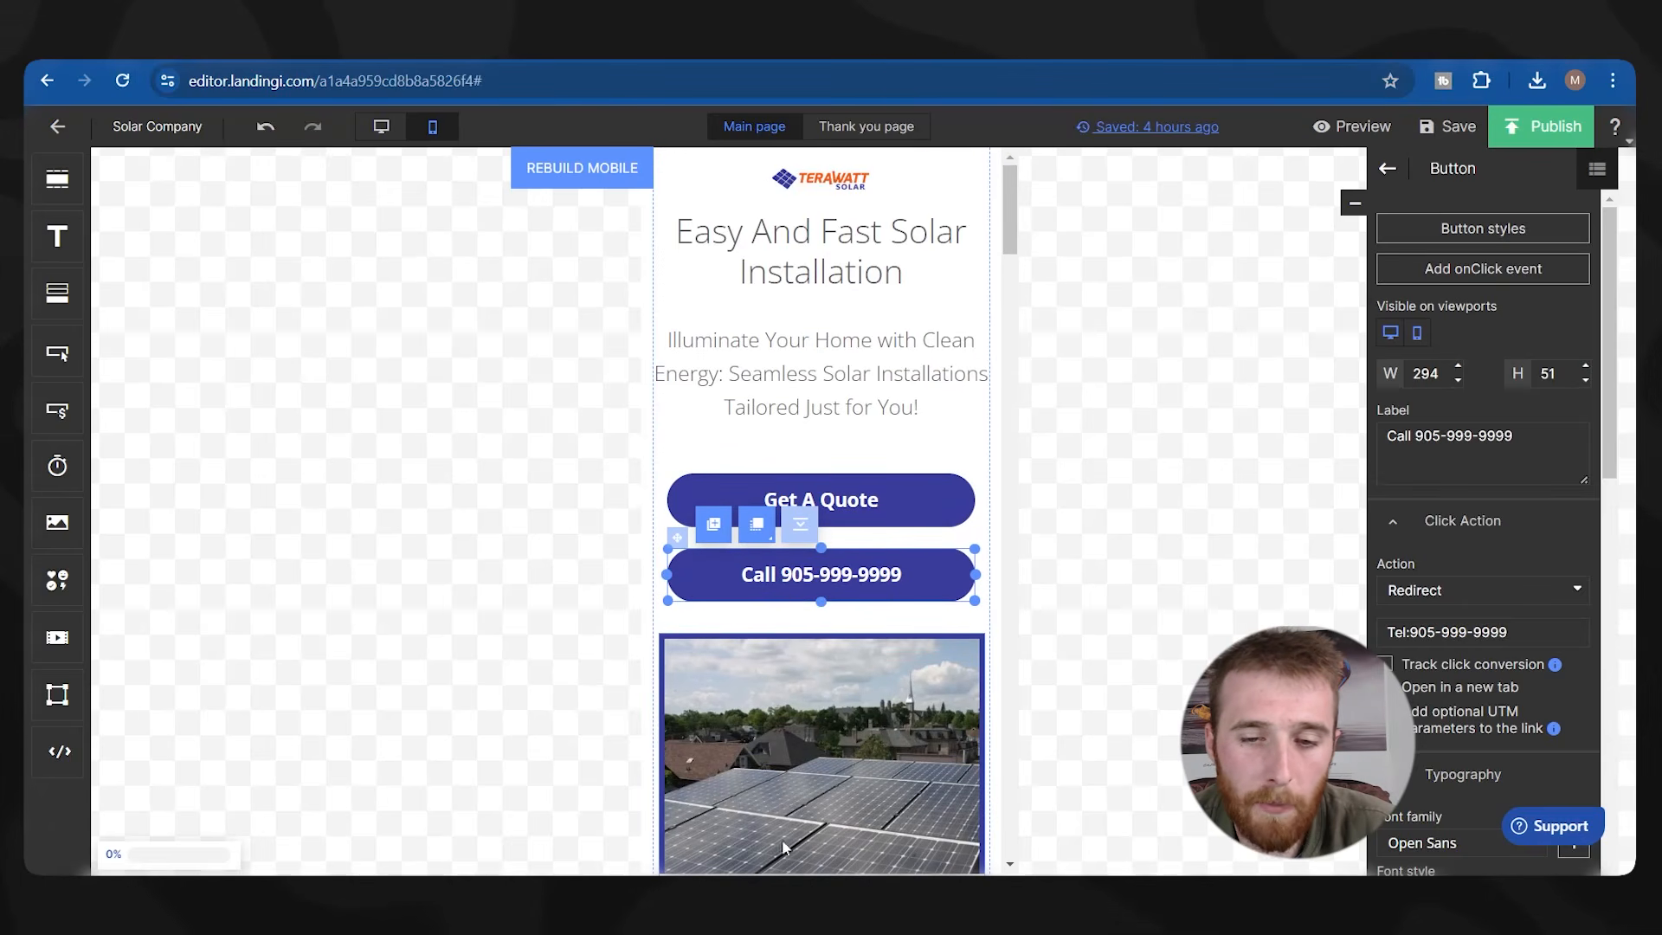
{"action": "scroll", "coordinate": [818, 718], "scroll_direction": "down", "scroll_amount": 15}
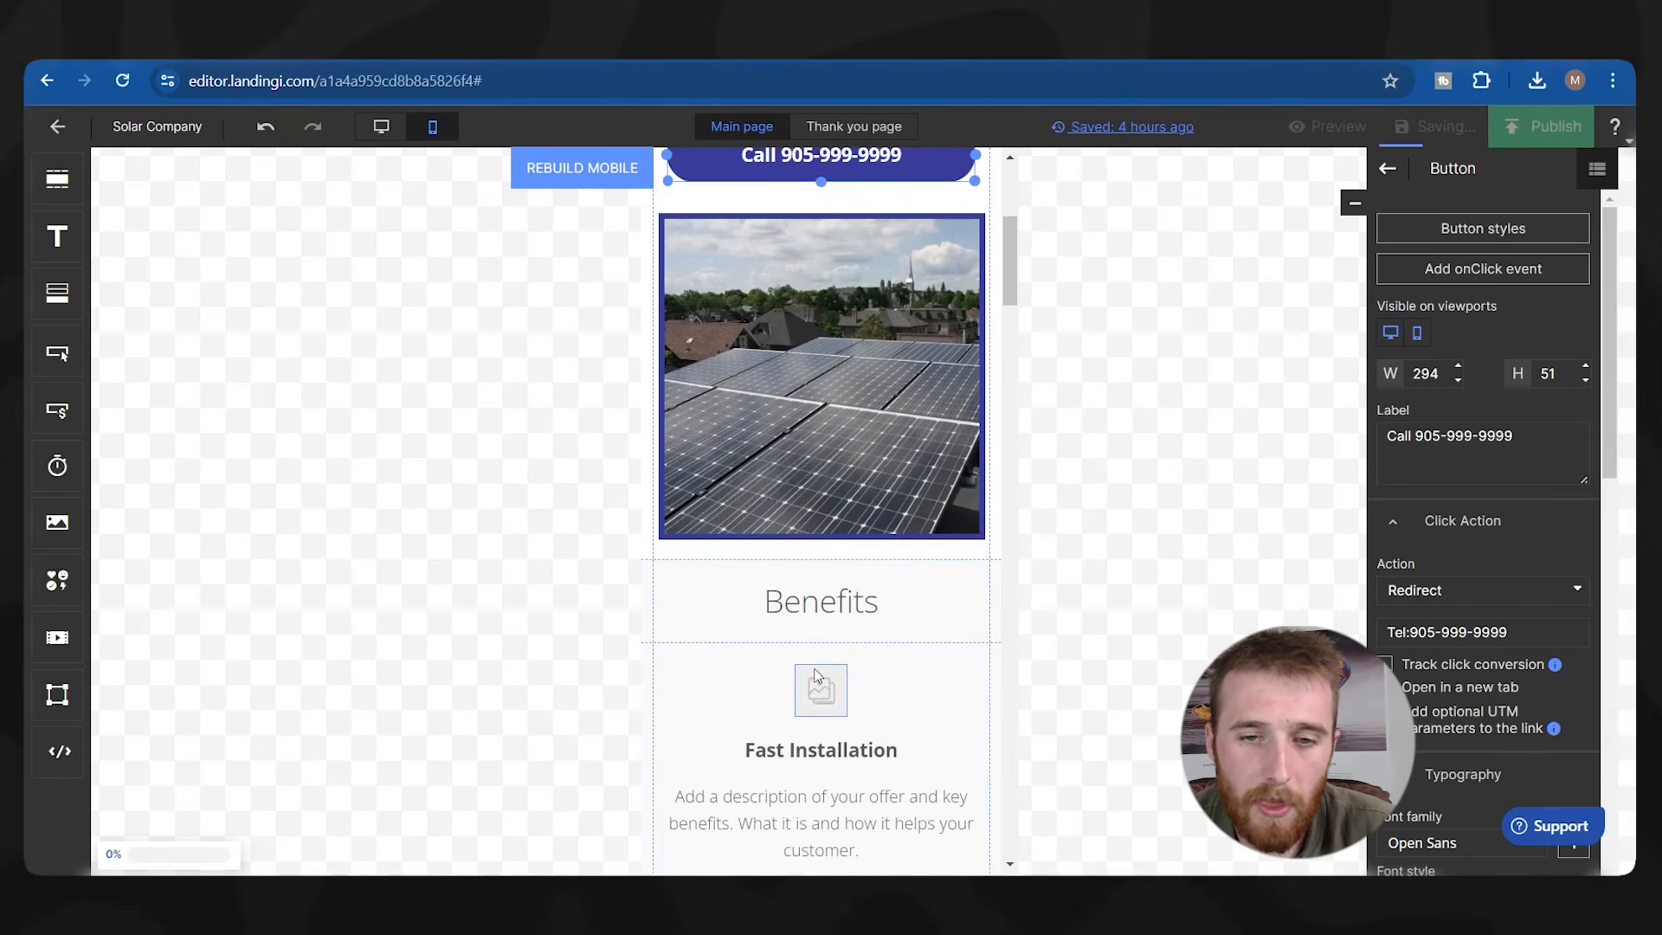
{"action": "scroll", "coordinate": [941, 787], "scroll_direction": "down", "scroll_amount": 3}
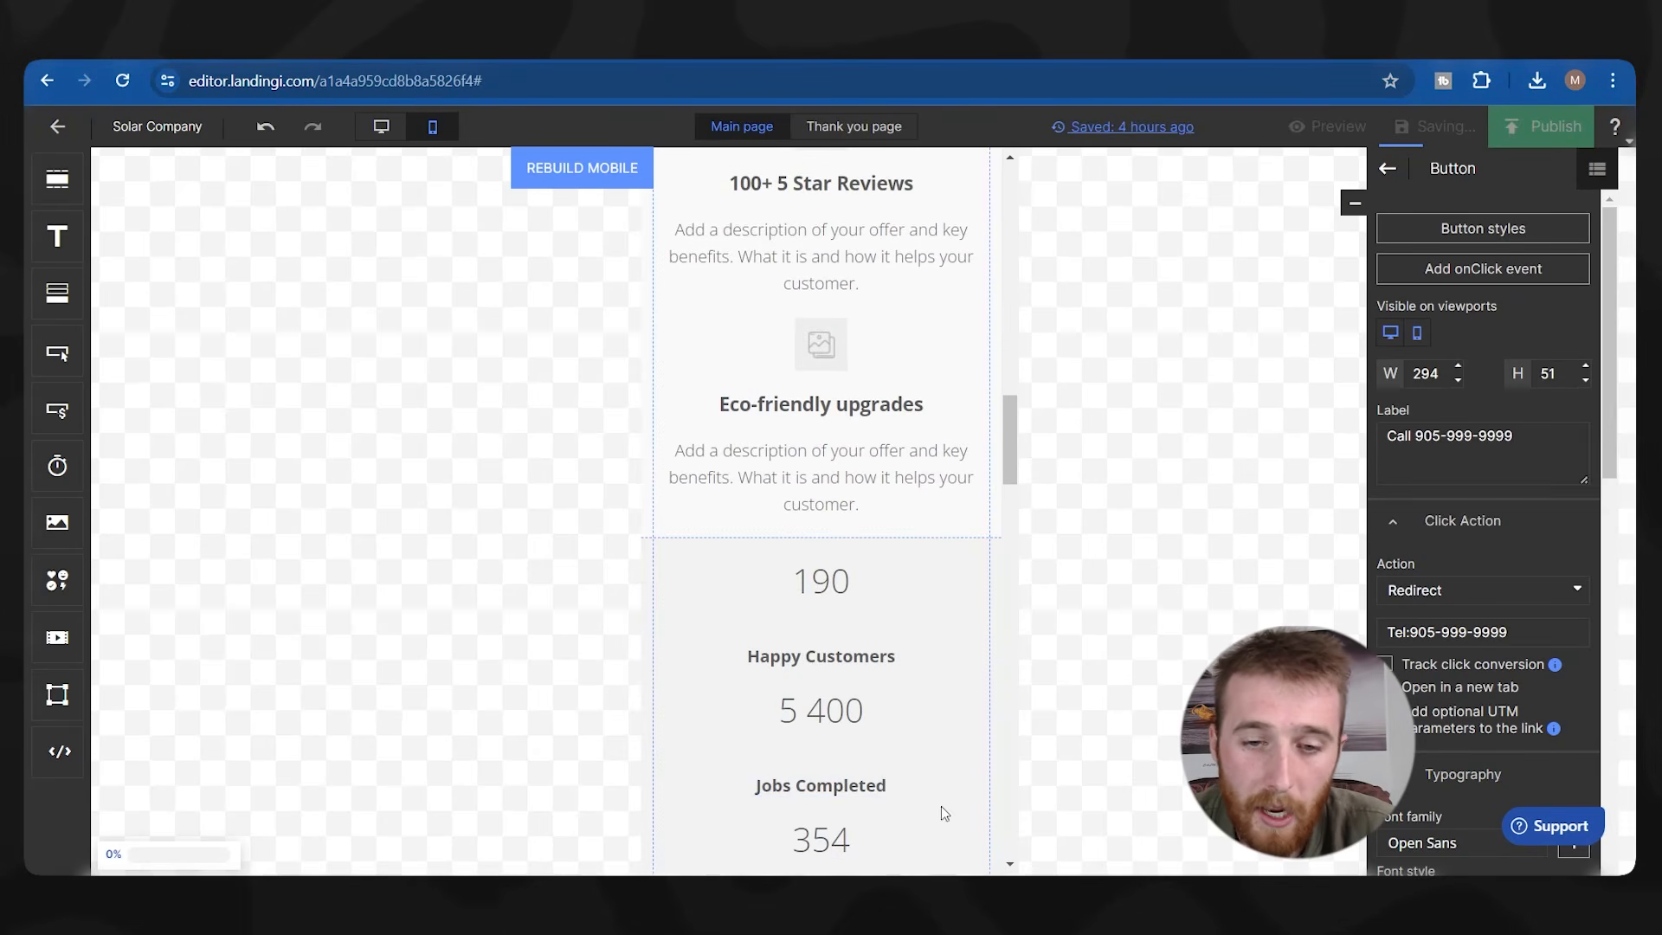
{"action": "scroll", "coordinate": [924, 820], "scroll_direction": "up", "scroll_amount": 18}
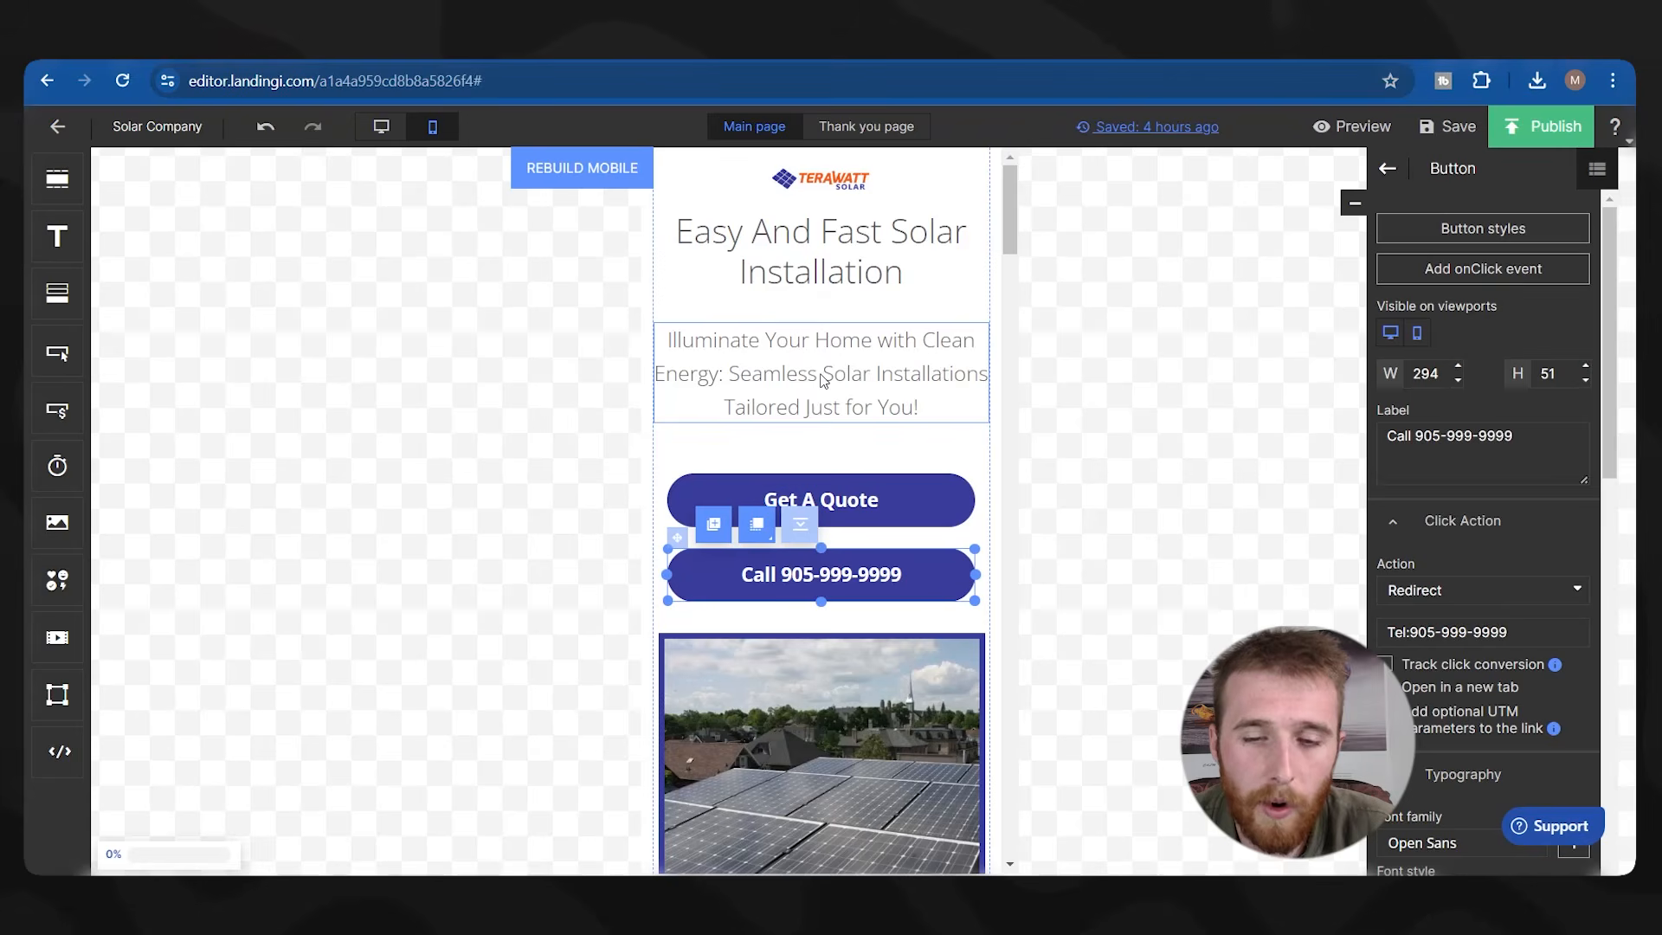
{"action": "scroll", "coordinate": [833, 394], "scroll_direction": "down", "scroll_amount": 4}
{"action": "scroll", "coordinate": [805, 450], "scroll_direction": "up", "scroll_amount": 3}
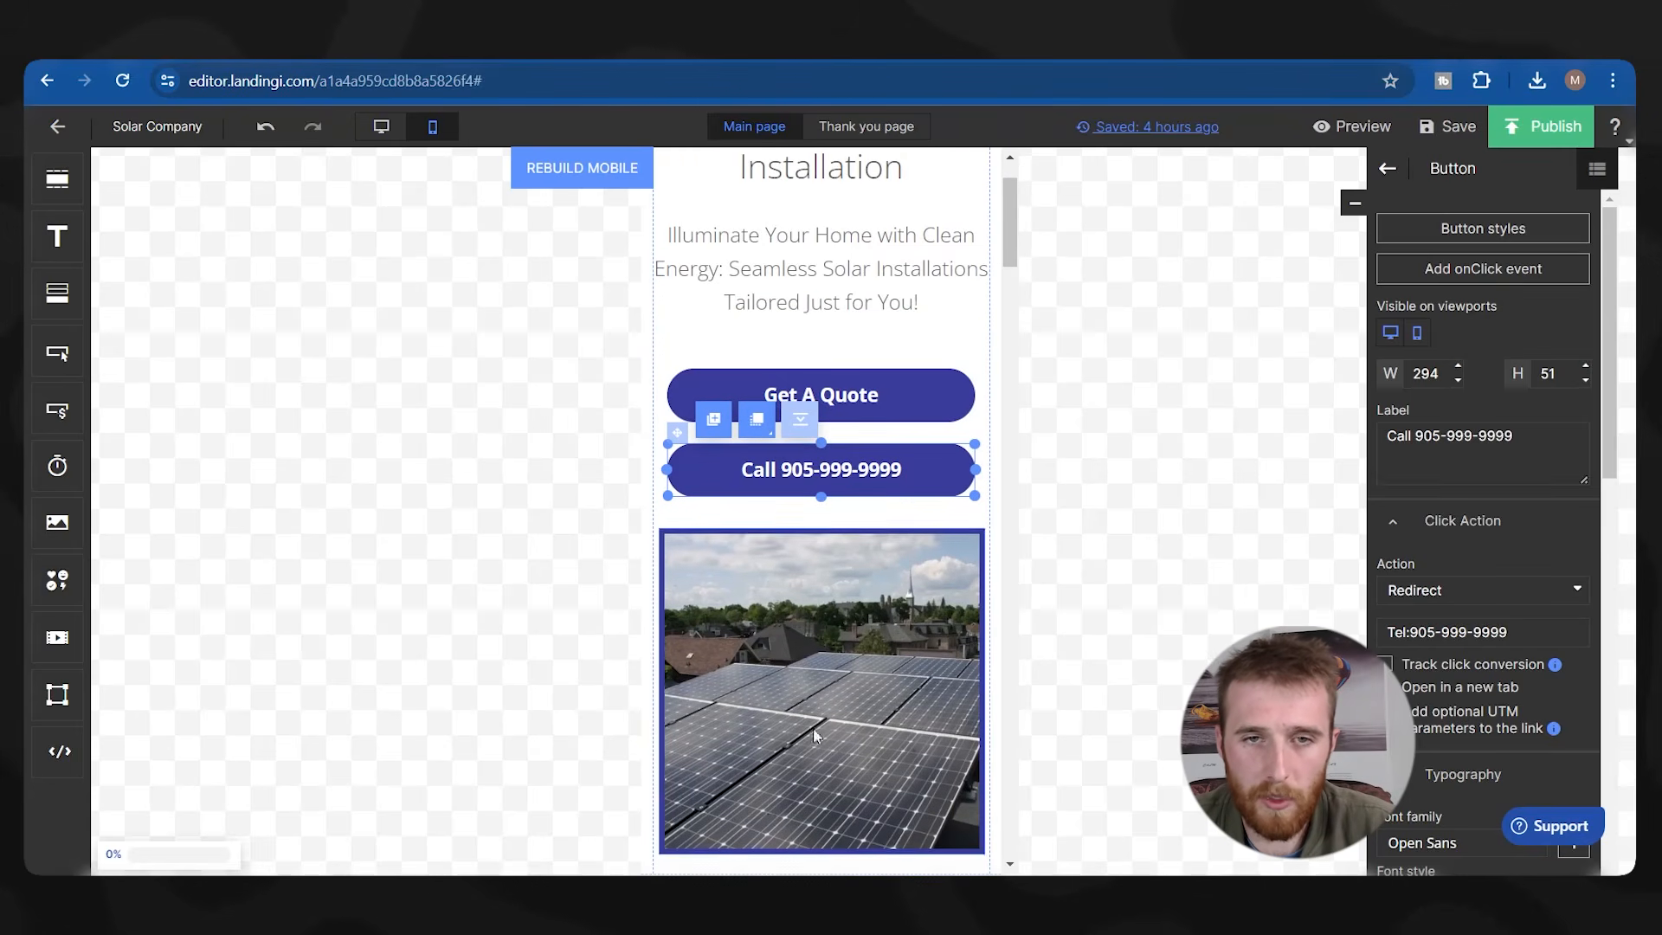
{"action": "scroll", "coordinate": [818, 416], "scroll_direction": "up", "scroll_amount": 1}
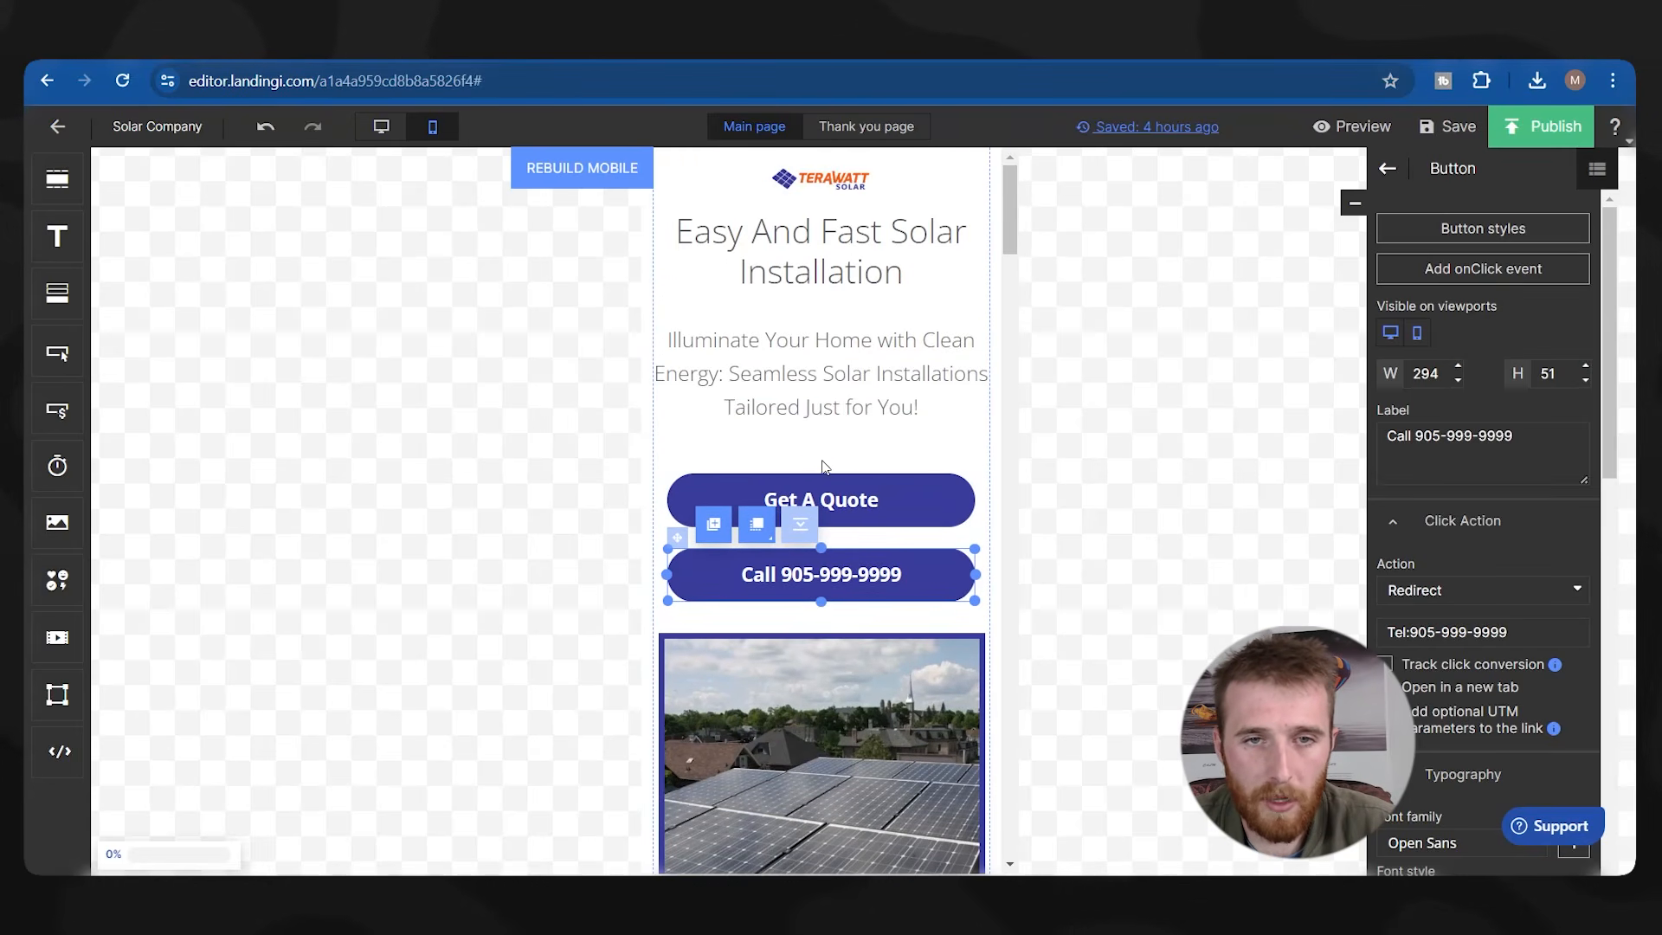
Hide the subheading under the headline on the mobile layout.
{"action": "left_click", "coordinate": [824, 383]}
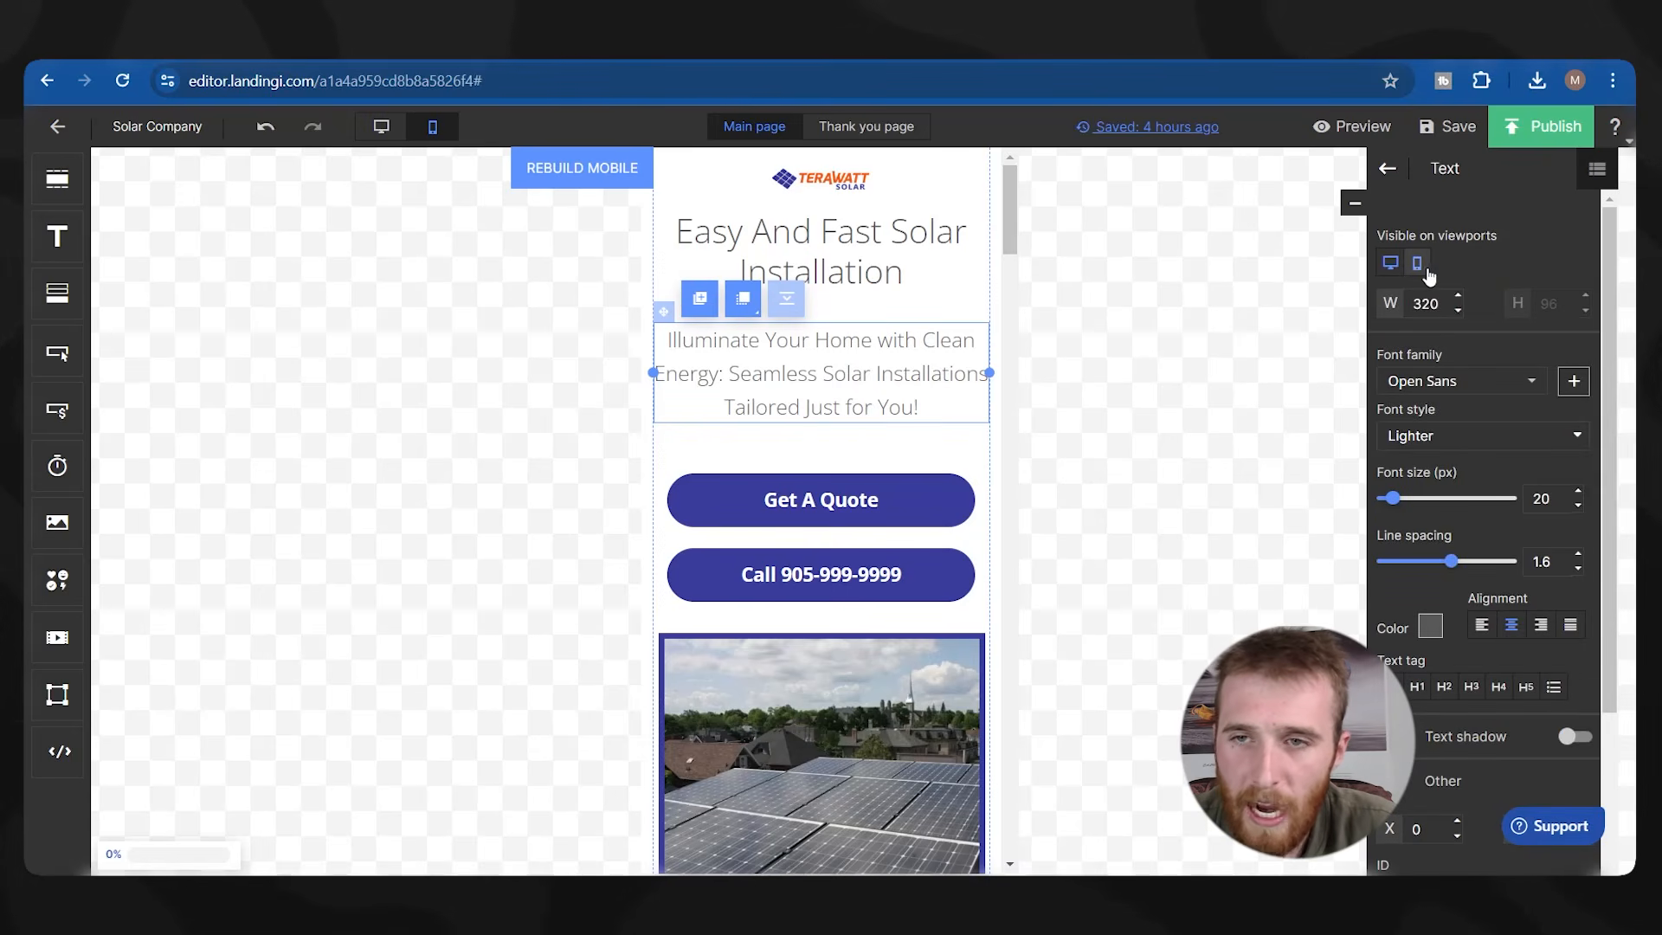
{"action": "scroll", "coordinate": [743, 374], "scroll_direction": "down", "scroll_amount": 1}
{"action": "scroll", "coordinate": [767, 290], "scroll_direction": "up", "scroll_amount": 1}
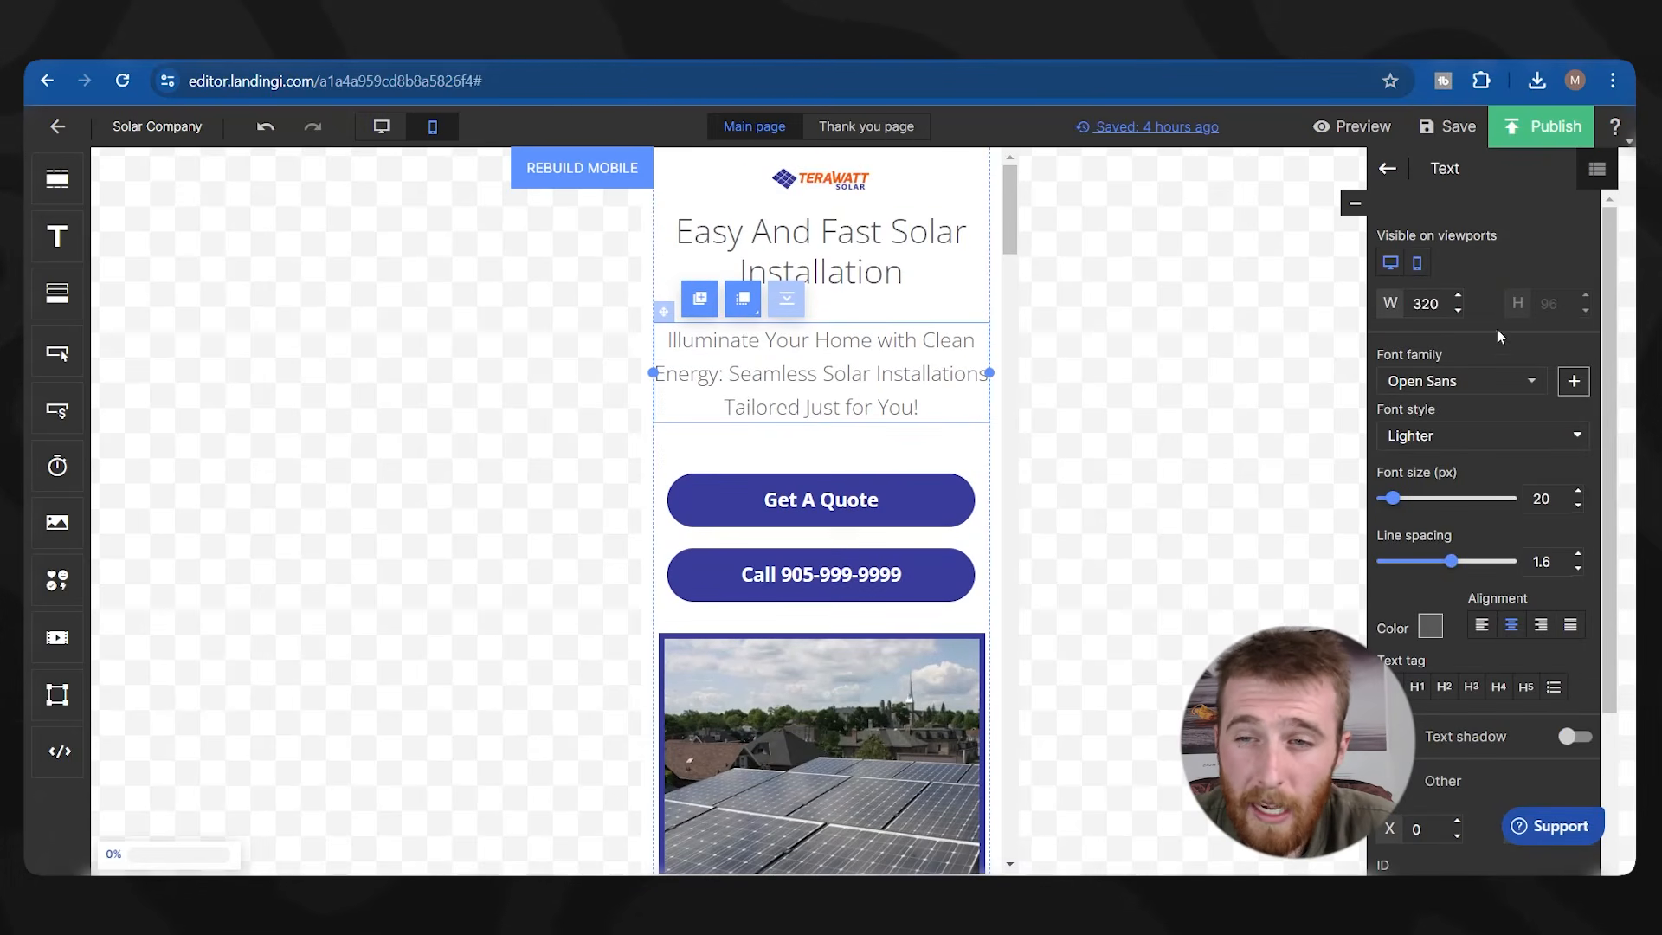
{"action": "left_click", "coordinate": [1416, 263]}
{"action": "scroll", "coordinate": [750, 586], "scroll_direction": "down", "scroll_amount": 2}
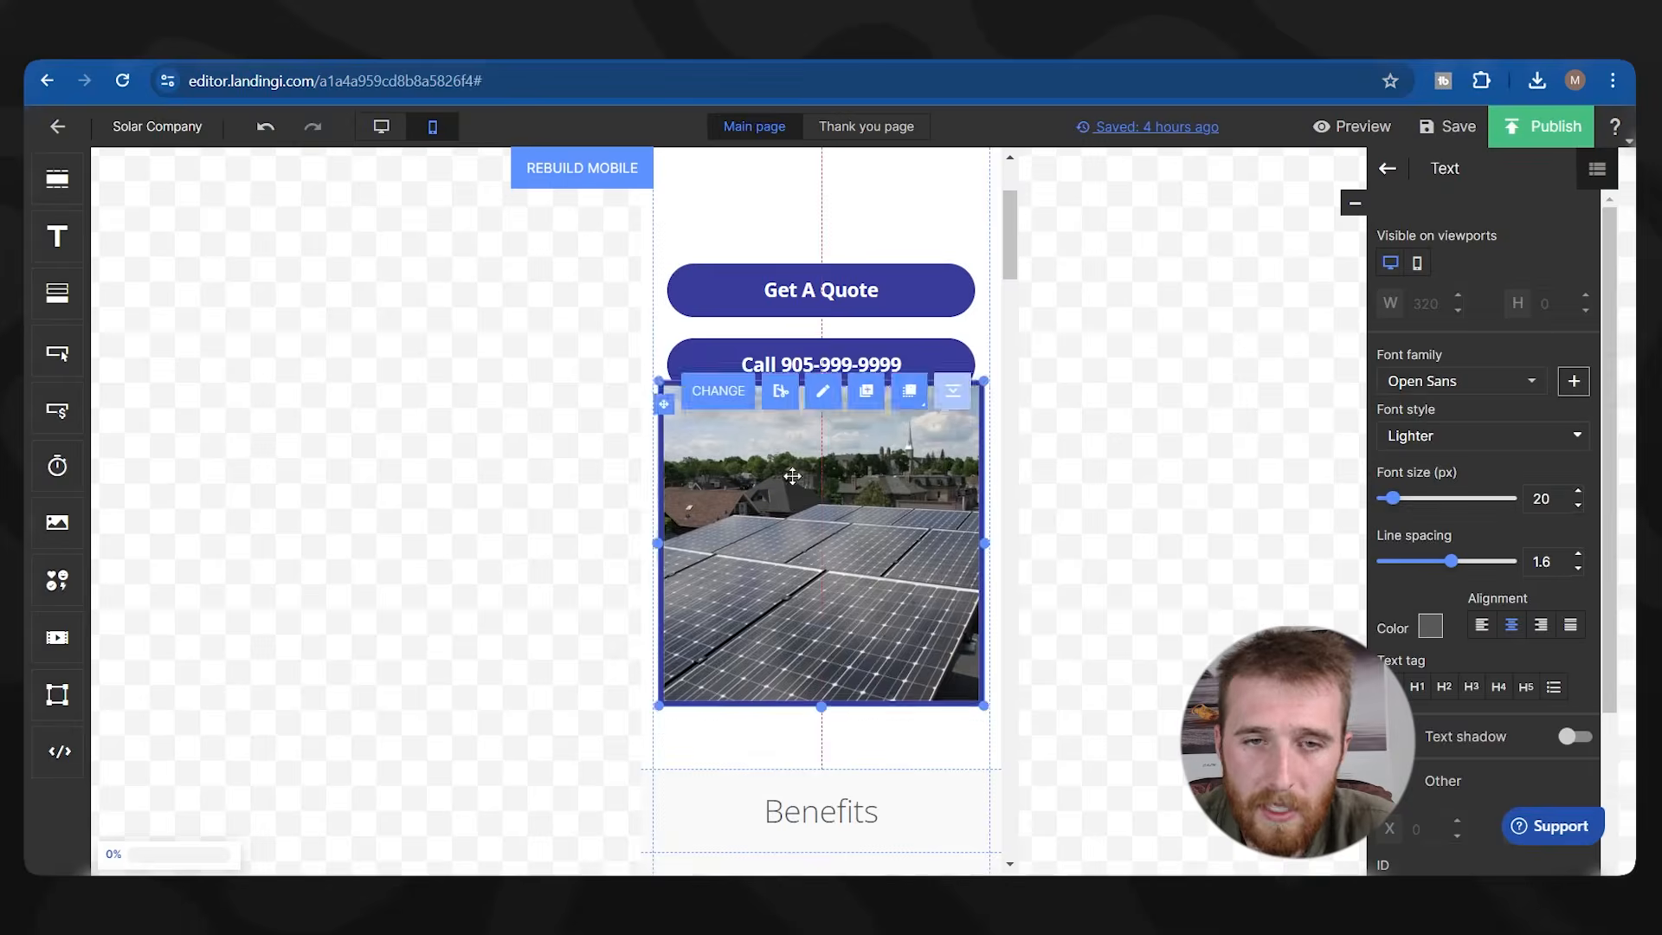
Move the solar photo above both buttons and shorten the hero section to 659.
{"action": "left_click", "coordinate": [777, 568]}
{"action": "left_click_drag", "start_coordinate": [779, 186], "coordinate": [782, 363]}
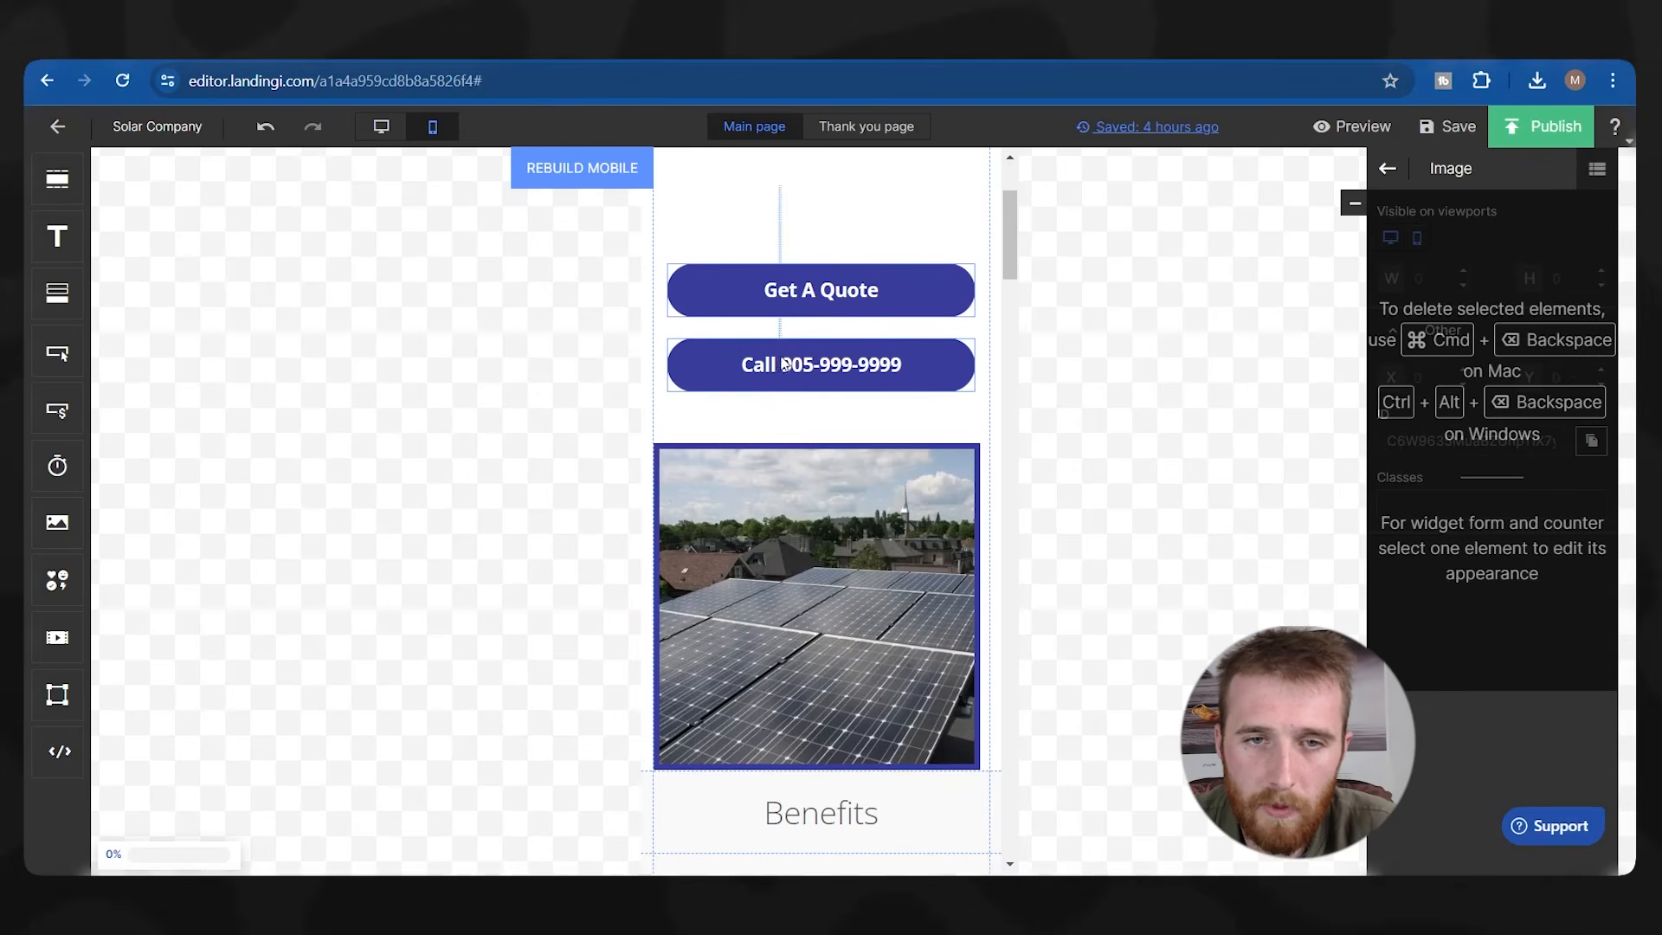
{"action": "left_click_drag", "start_coordinate": [777, 283], "coordinate": [769, 567]}
{"action": "left_click_drag", "start_coordinate": [775, 561], "coordinate": [783, 302]}
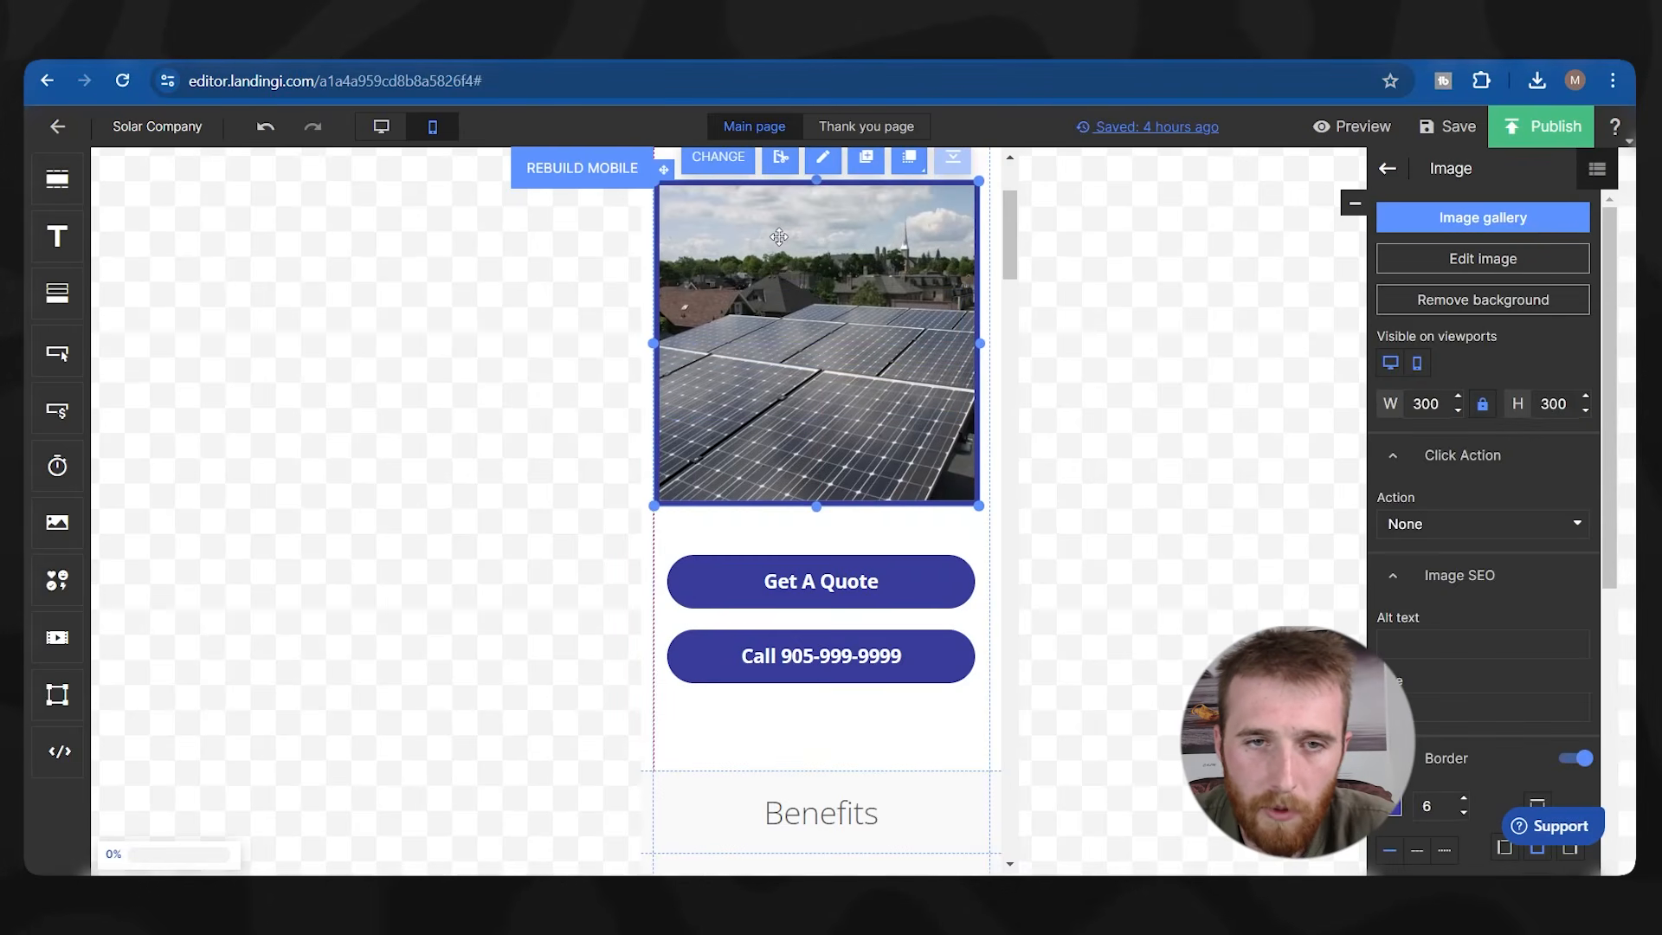
{"action": "scroll", "coordinate": [807, 425], "scroll_direction": "up", "scroll_amount": 2}
{"action": "left_click_drag", "start_coordinate": [779, 554], "coordinate": [783, 475]}
{"action": "scroll", "coordinate": [778, 481], "scroll_direction": "down", "scroll_amount": 2}
{"action": "left_click_drag", "start_coordinate": [725, 536], "coordinate": [768, 572]}
{"action": "left_click_drag", "start_coordinate": [653, 770], "coordinate": [653, 628]}
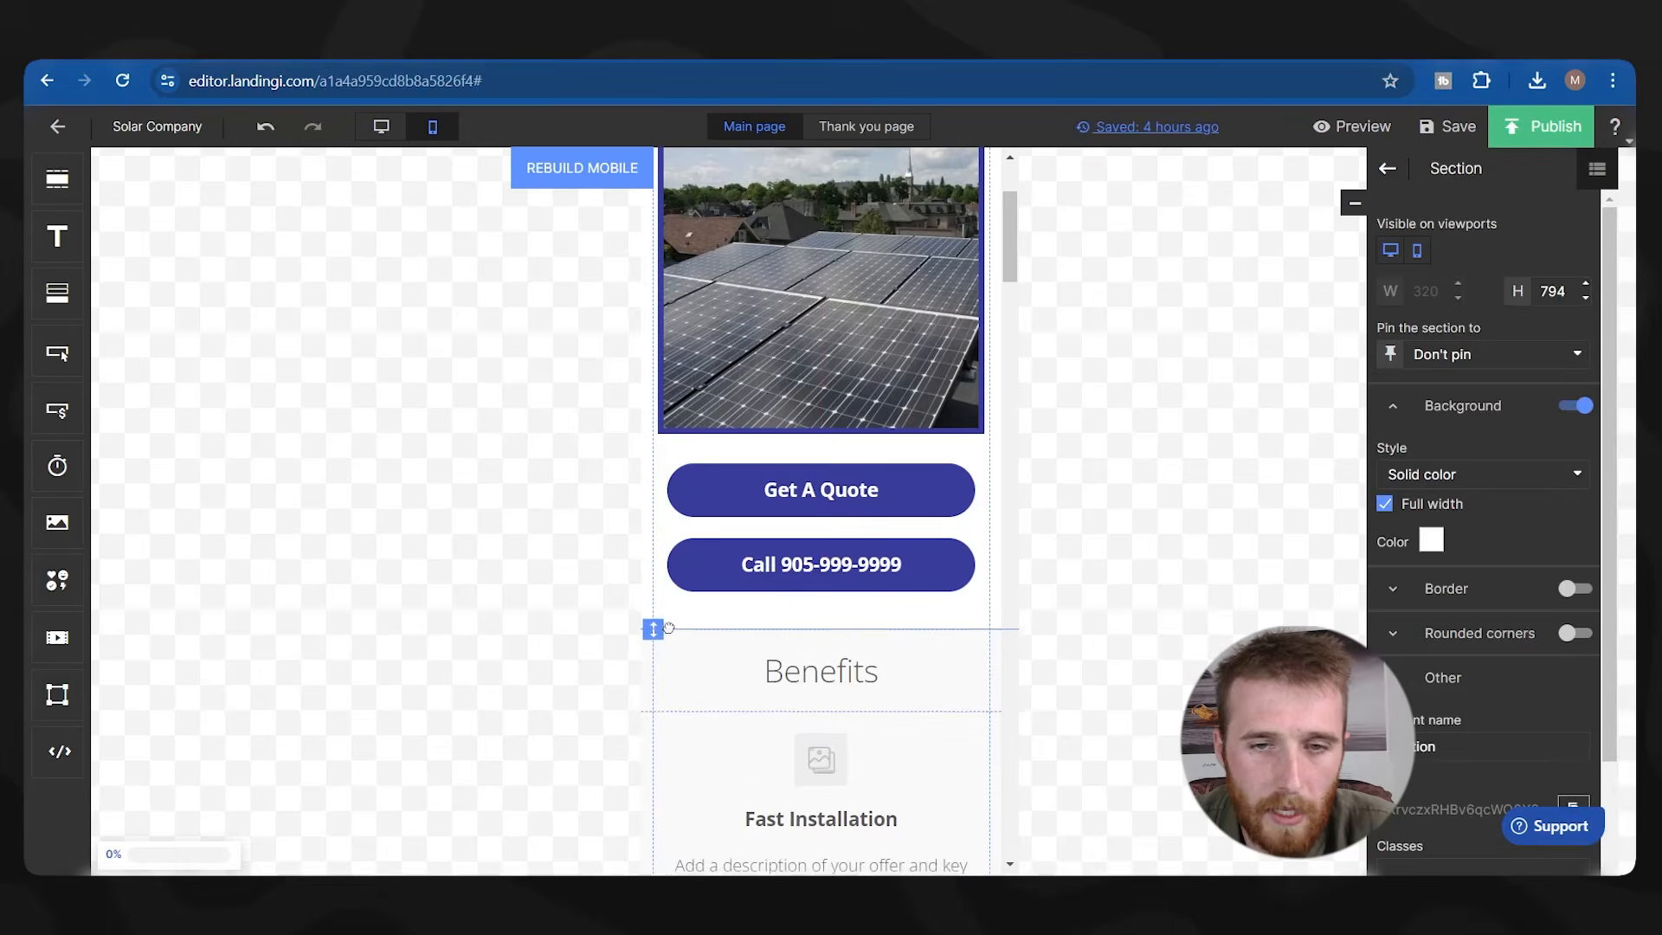
{"action": "scroll", "coordinate": [638, 251], "scroll_direction": "up", "scroll_amount": 3}
{"action": "scroll", "coordinate": [786, 501], "scroll_direction": "down", "scroll_amount": 10}
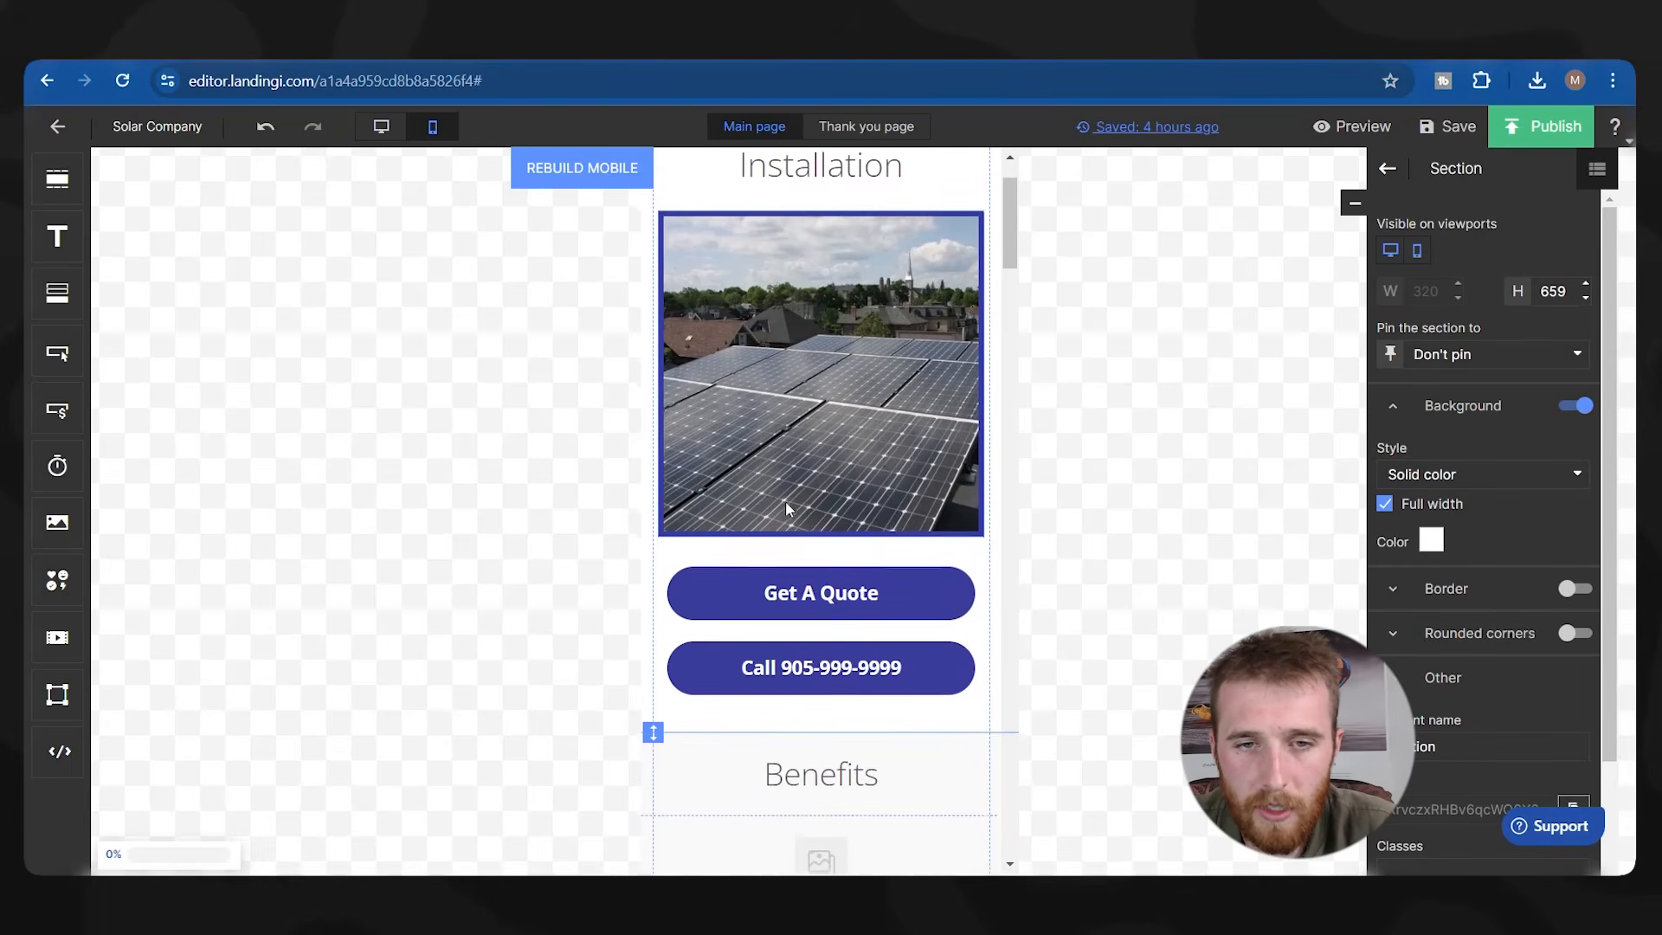
Restack the counters: 190 under Happy Customers, Locations above 354, Year Warranty above 10.
{"action": "scroll", "coordinate": [781, 485], "scroll_direction": "down", "scroll_amount": 12}
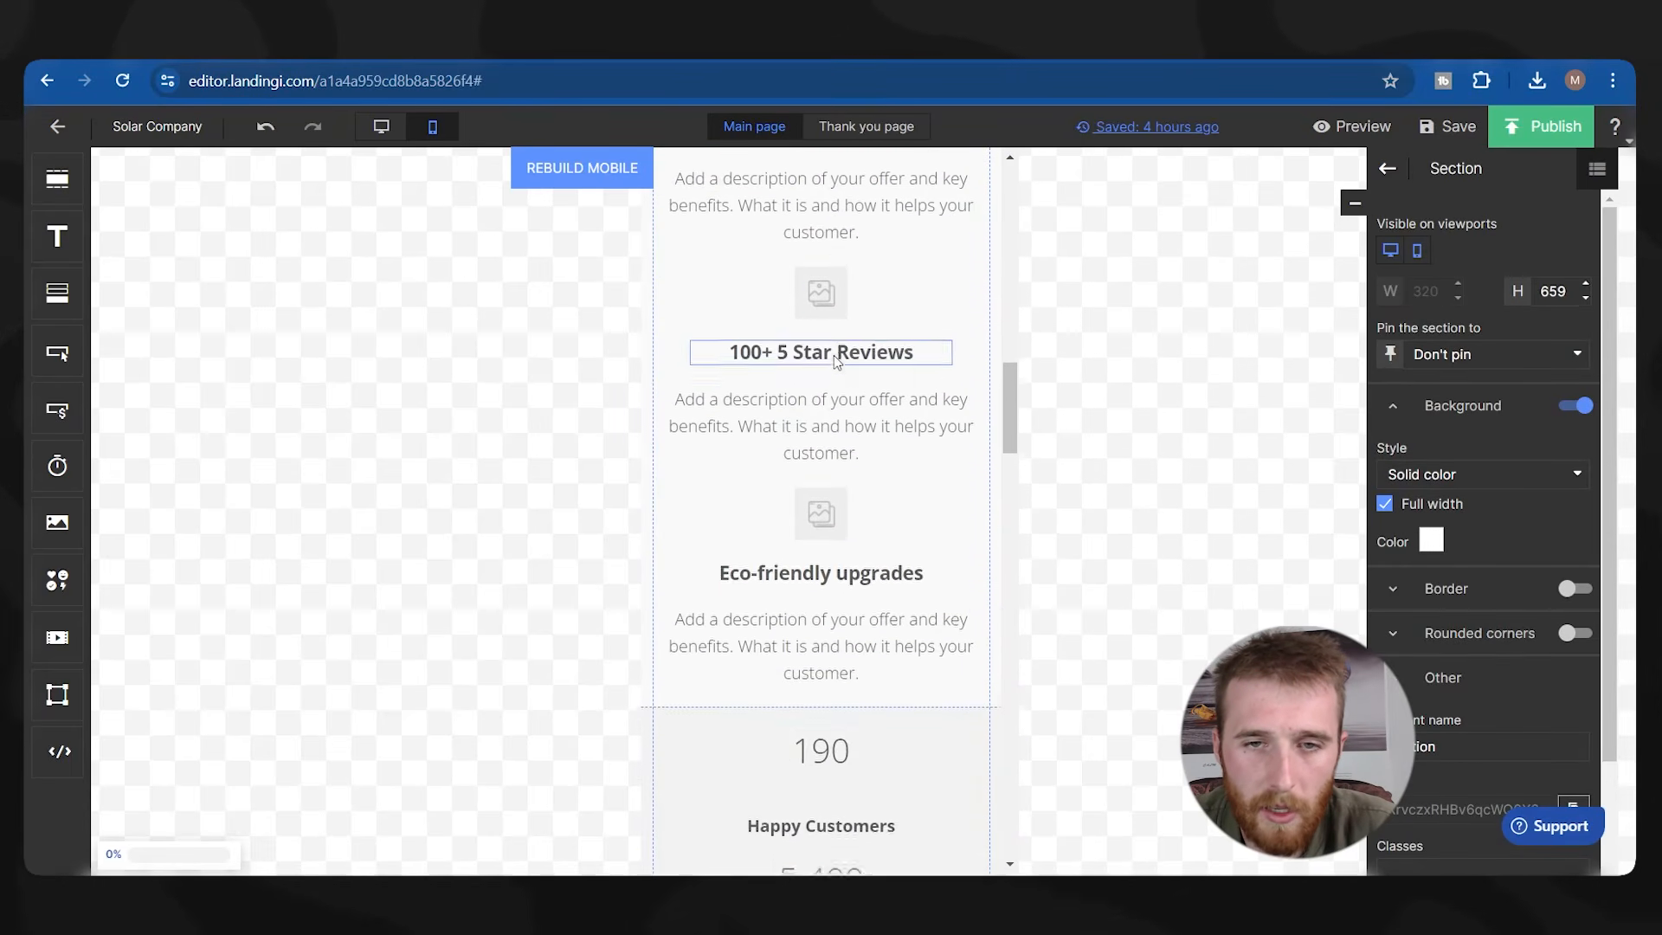
{"action": "scroll", "coordinate": [822, 363], "scroll_direction": "down", "scroll_amount": 1}
{"action": "scroll", "coordinate": [820, 402], "scroll_direction": "up", "scroll_amount": 1}
{"action": "mouse_move", "coordinate": [818, 396]}
{"action": "left_mouse_down"}
{"action": "mouse_move", "coordinate": [814, 310]}
{"action": "mouse_move", "coordinate": [834, 400]}
{"action": "left_mouse_up"}
{"action": "left_click_drag", "start_coordinate": [808, 546], "coordinate": [809, 500]}
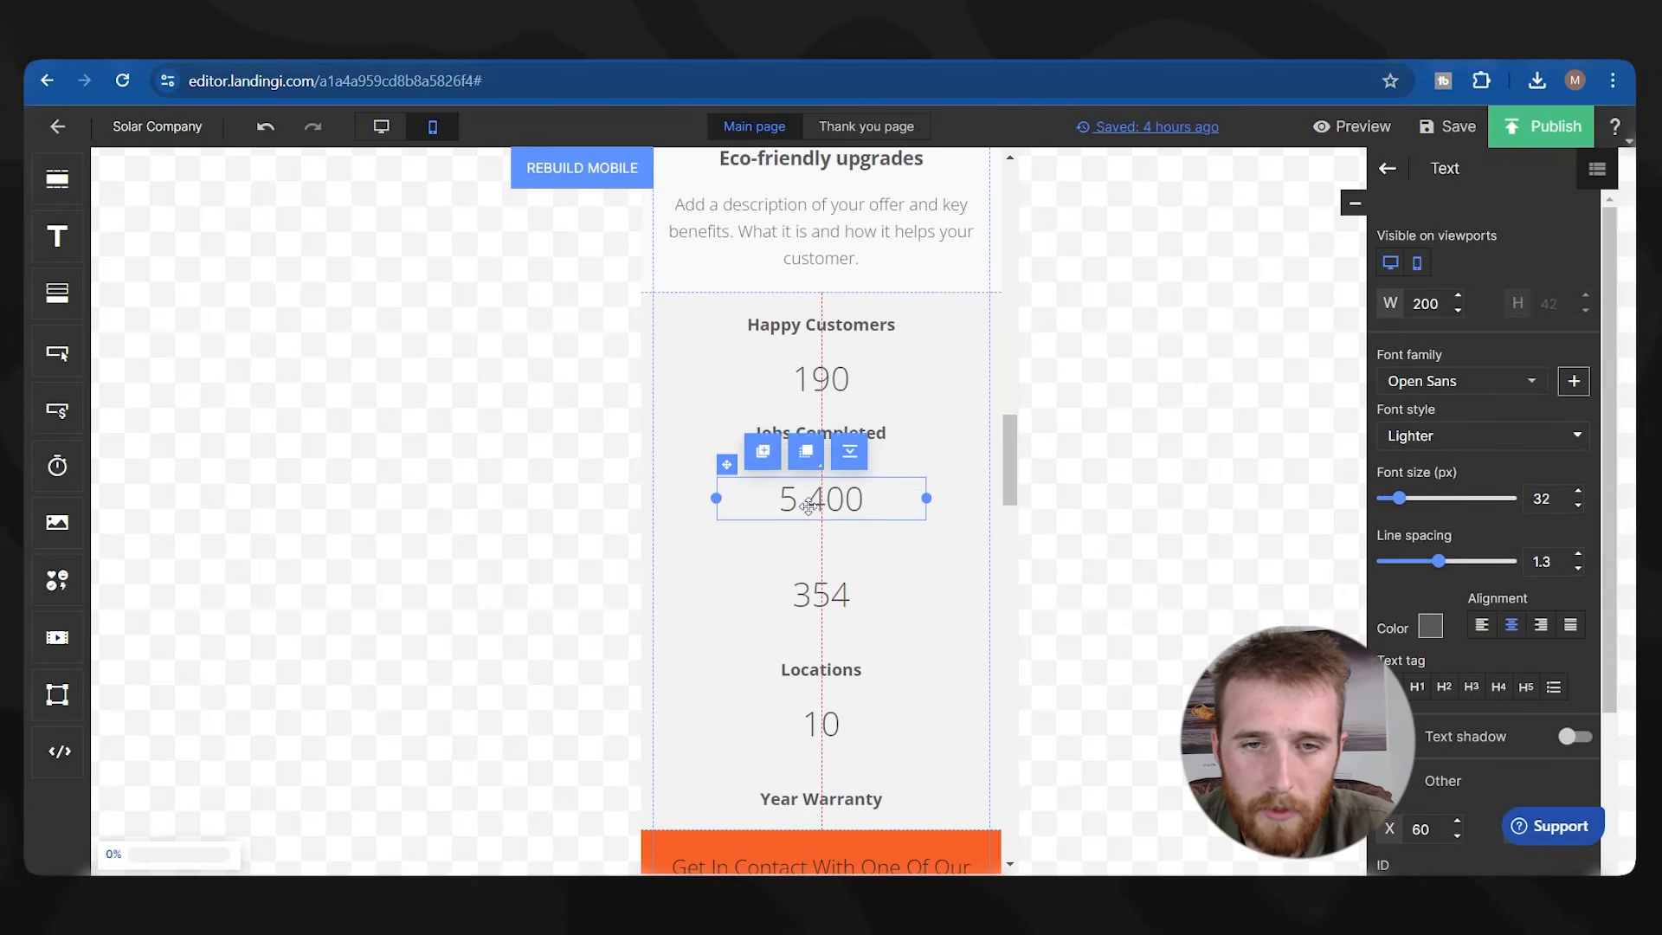
{"action": "scroll", "coordinate": [822, 543], "scroll_direction": "down", "scroll_amount": 2}
{"action": "mouse_move", "coordinate": [814, 558]}
{"action": "left_mouse_down"}
{"action": "mouse_move", "coordinate": [805, 449]}
{"action": "mouse_move", "coordinate": [806, 527]}
{"action": "left_mouse_up"}
{"action": "mouse_move", "coordinate": [822, 689]}
{"action": "left_mouse_down"}
{"action": "mouse_move", "coordinate": [822, 584]}
{"action": "mouse_move", "coordinate": [819, 662]}
{"action": "left_mouse_up"}
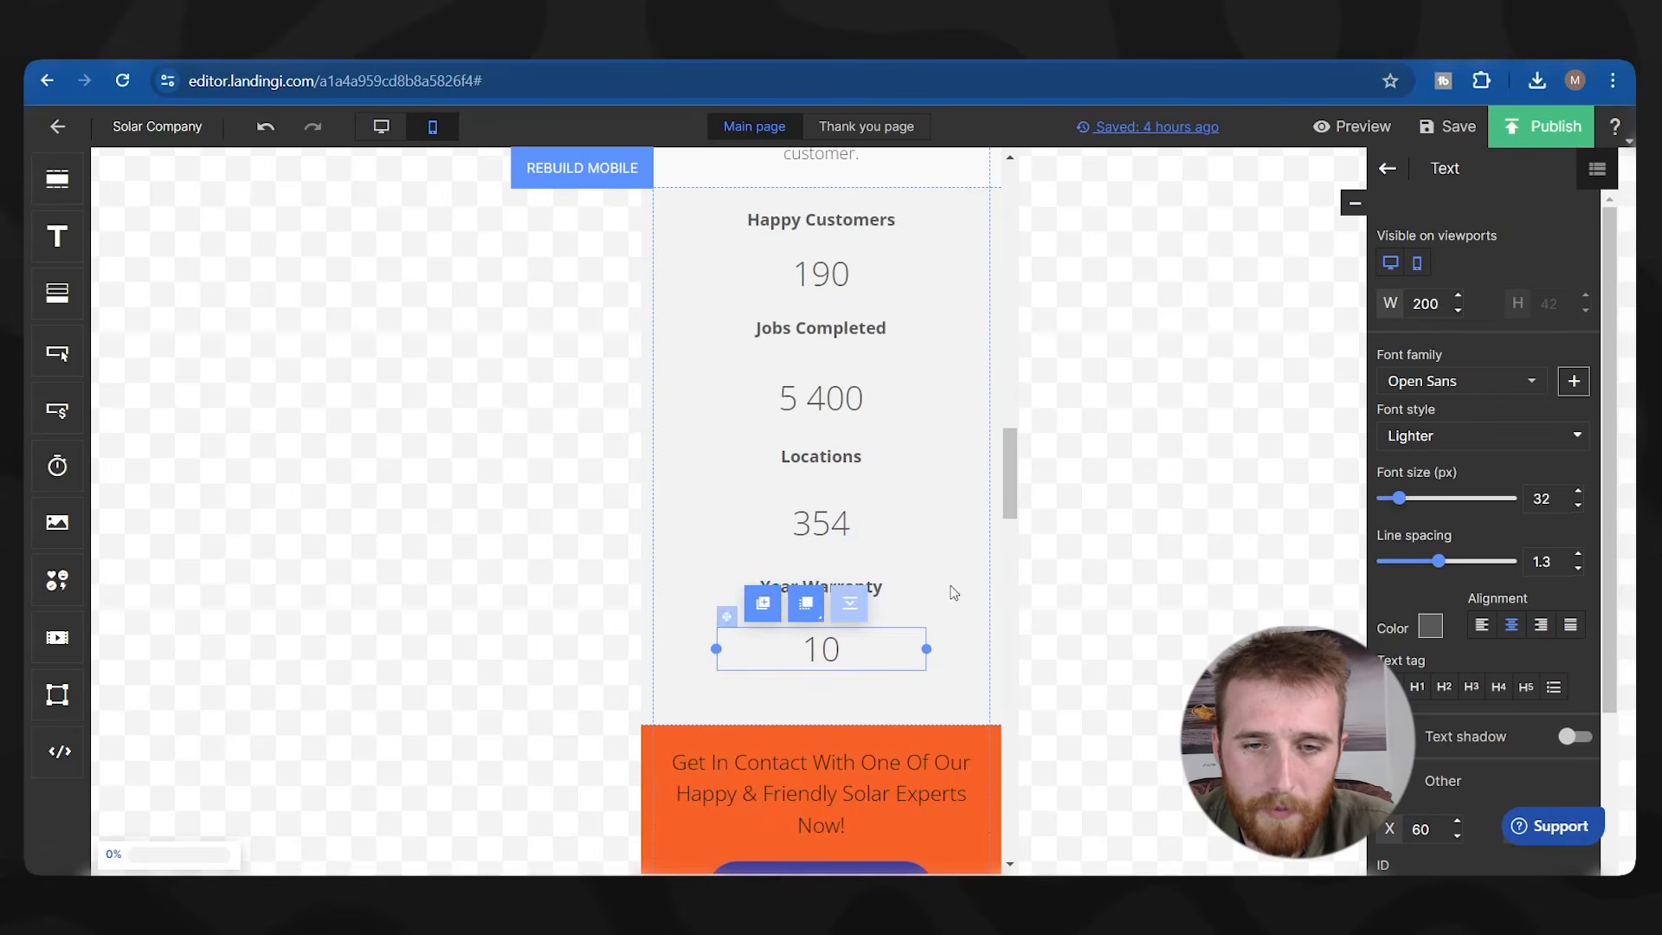
Check the alignment of the counters, their labels and the orange contact section.
{"action": "left_click", "coordinate": [955, 710]}
{"action": "left_click", "coordinate": [891, 649]}
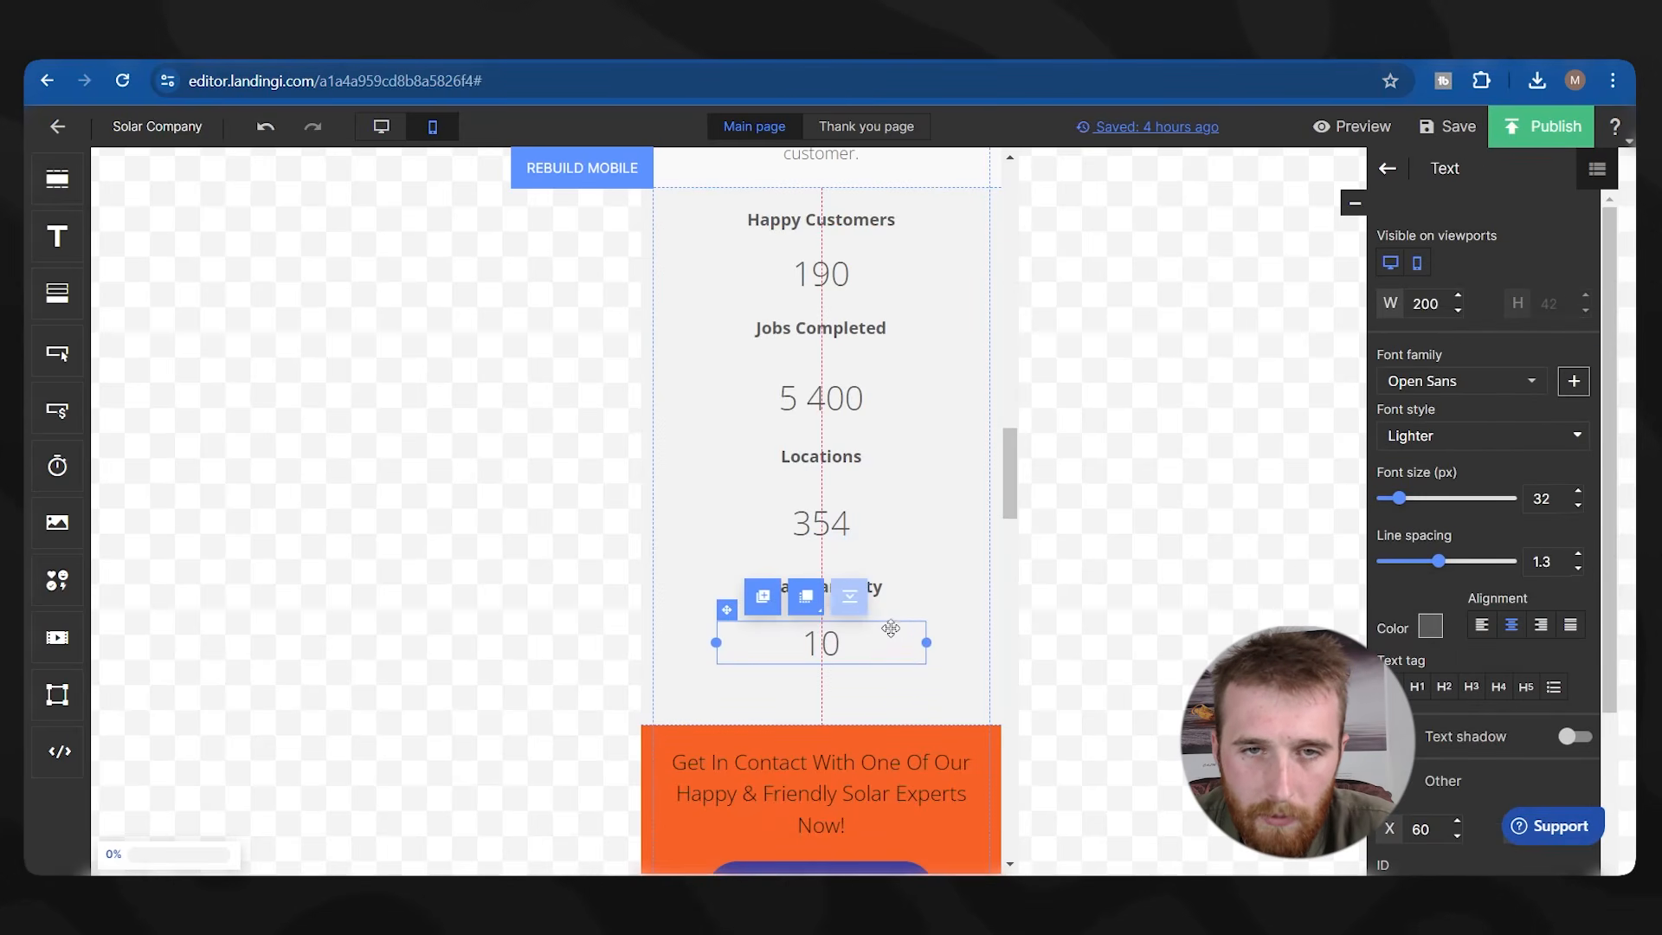
{"action": "left_click", "coordinate": [819, 329]}
{"action": "left_click", "coordinate": [824, 471]}
{"action": "left_click", "coordinate": [824, 467]}
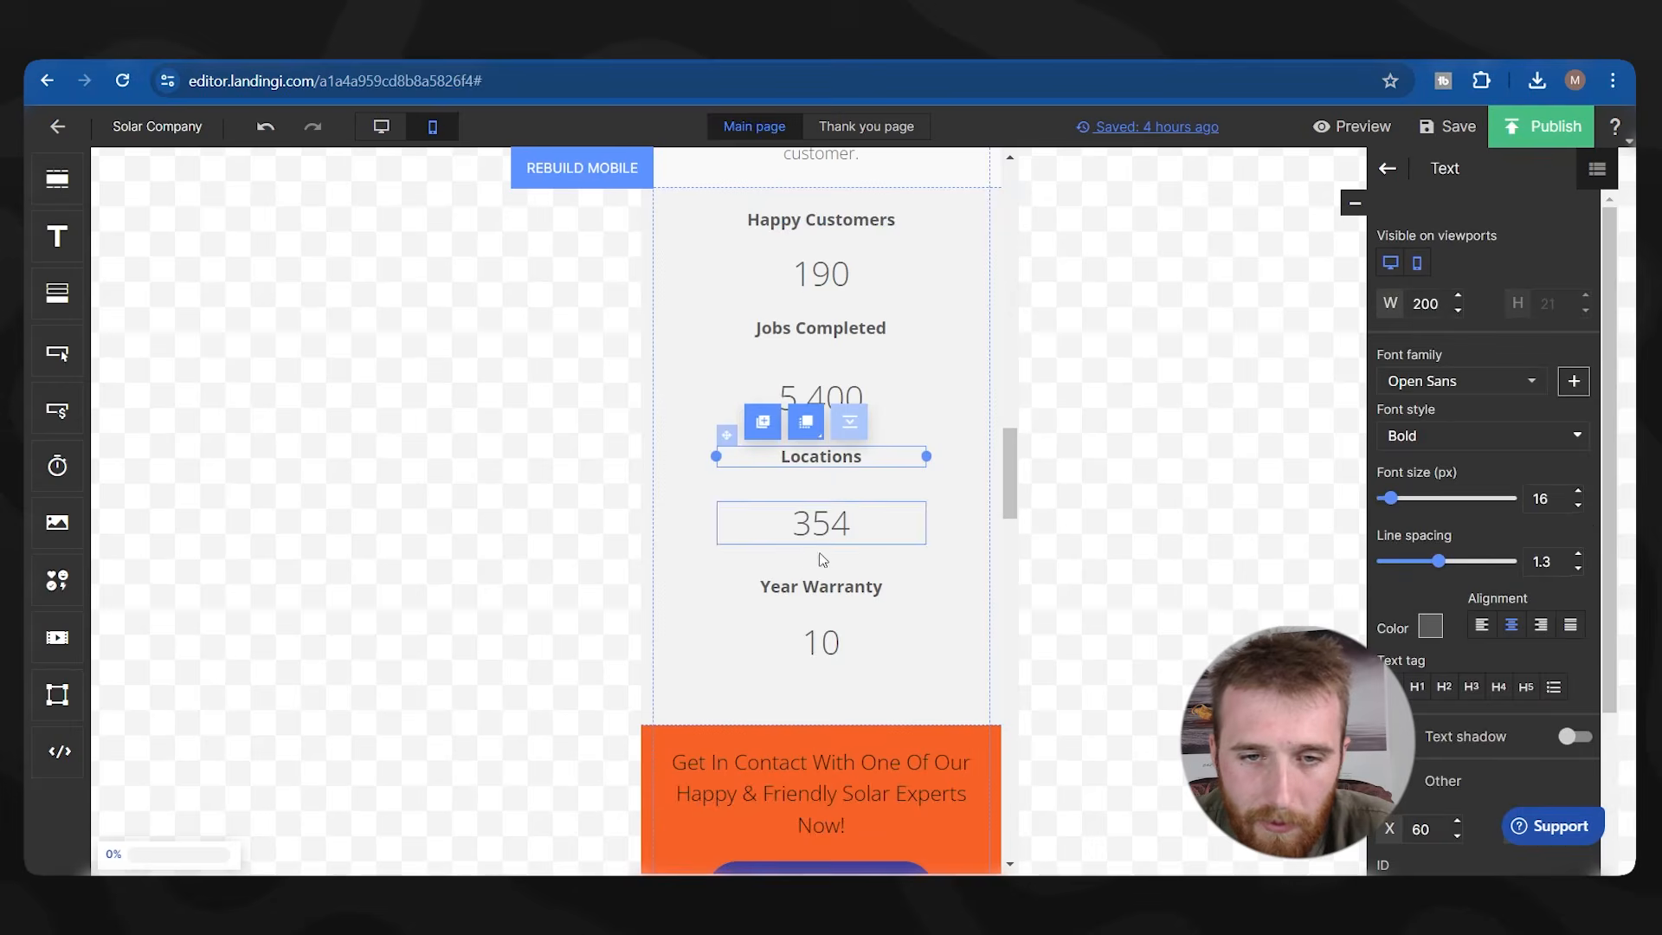
{"action": "left_click", "coordinate": [820, 587]}
{"action": "scroll", "coordinate": [612, 549], "scroll_direction": "down", "scroll_amount": 2}
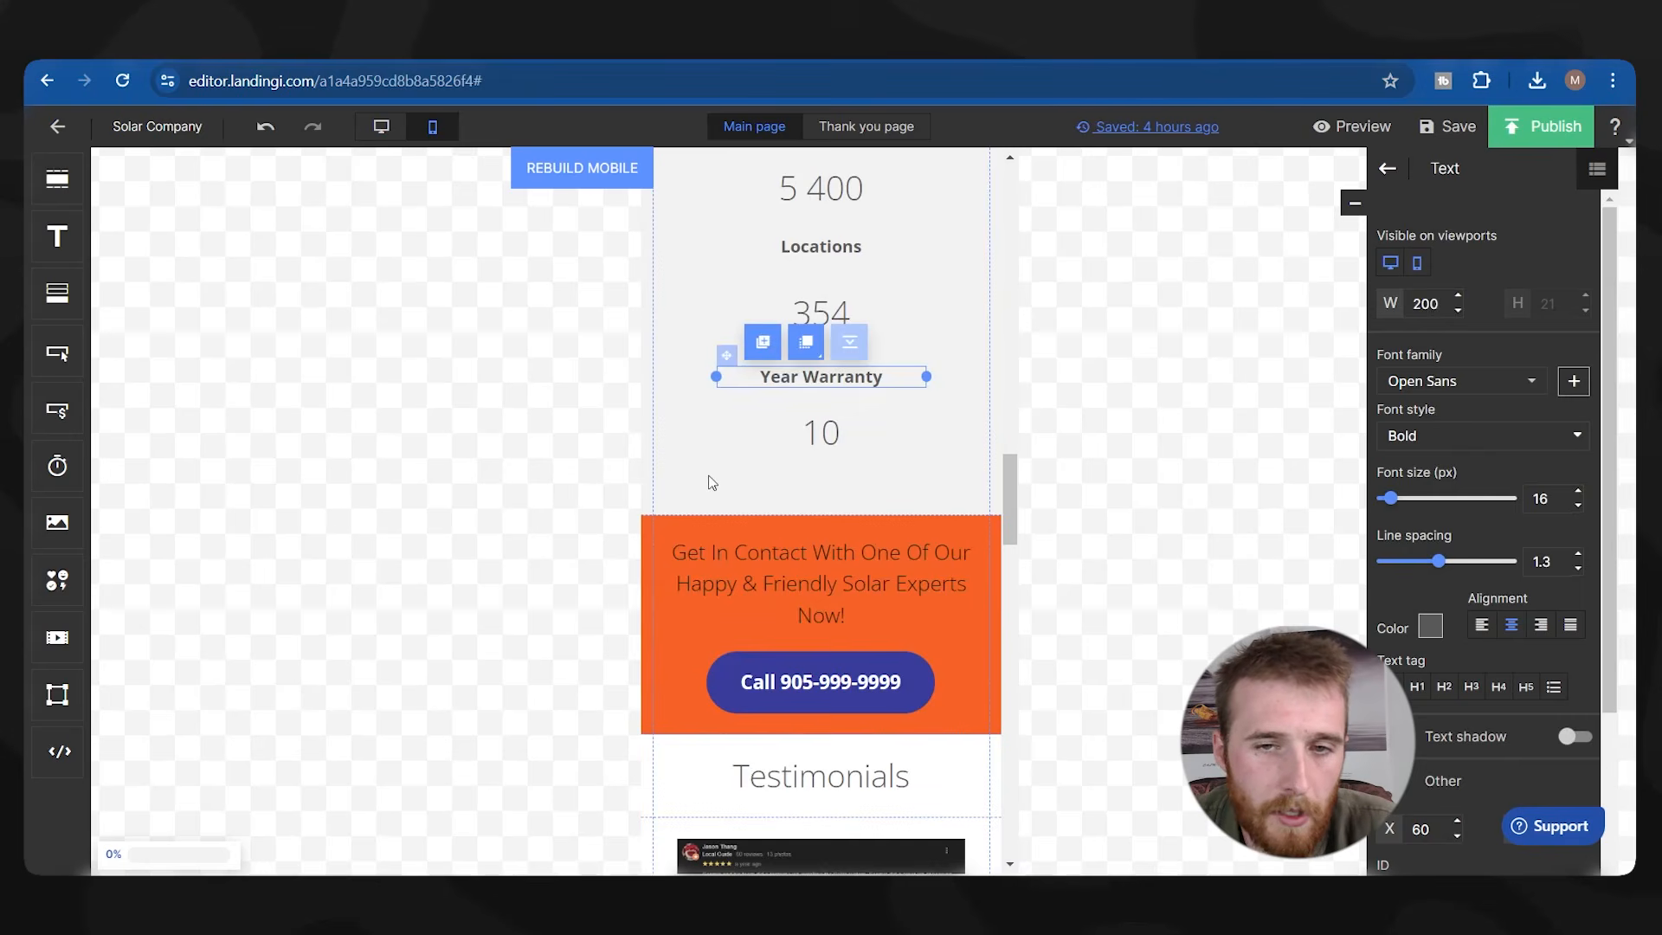
{"action": "left_click", "coordinate": [662, 510]}
Inspect the paragraph and video placeholder, then scroll the mobile canvas back up.
{"action": "scroll", "coordinate": [848, 568], "scroll_direction": "down", "scroll_amount": 8}
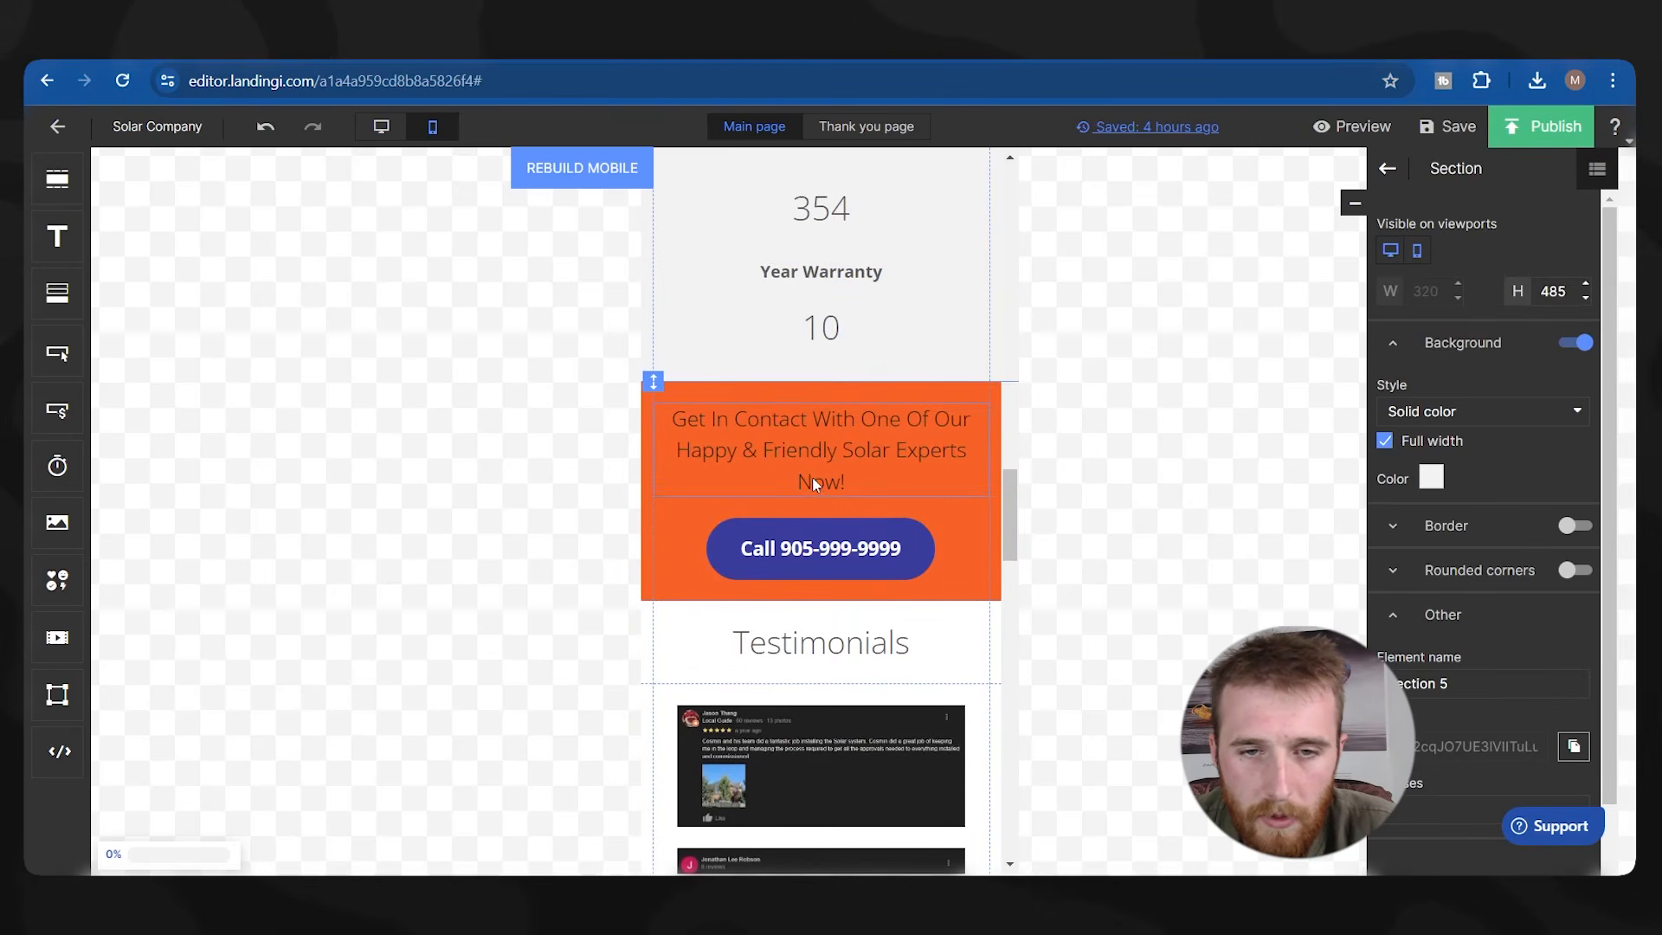
{"action": "scroll", "coordinate": [823, 430], "scroll_direction": "down", "scroll_amount": 10}
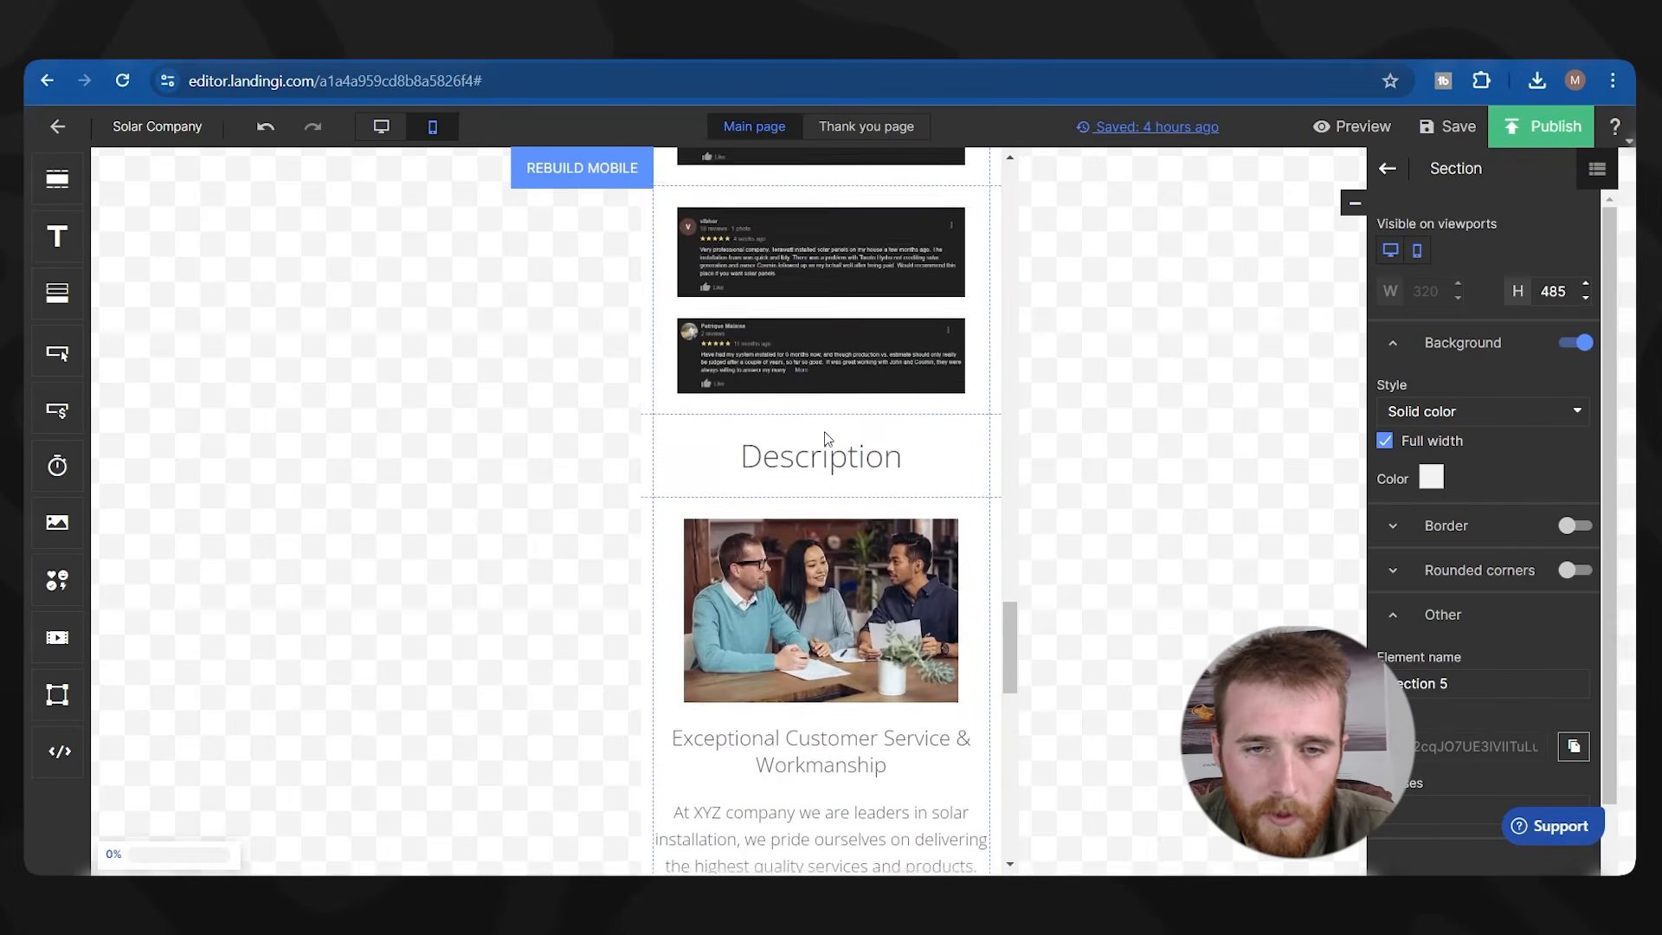
{"action": "left_click", "coordinate": [846, 358]}
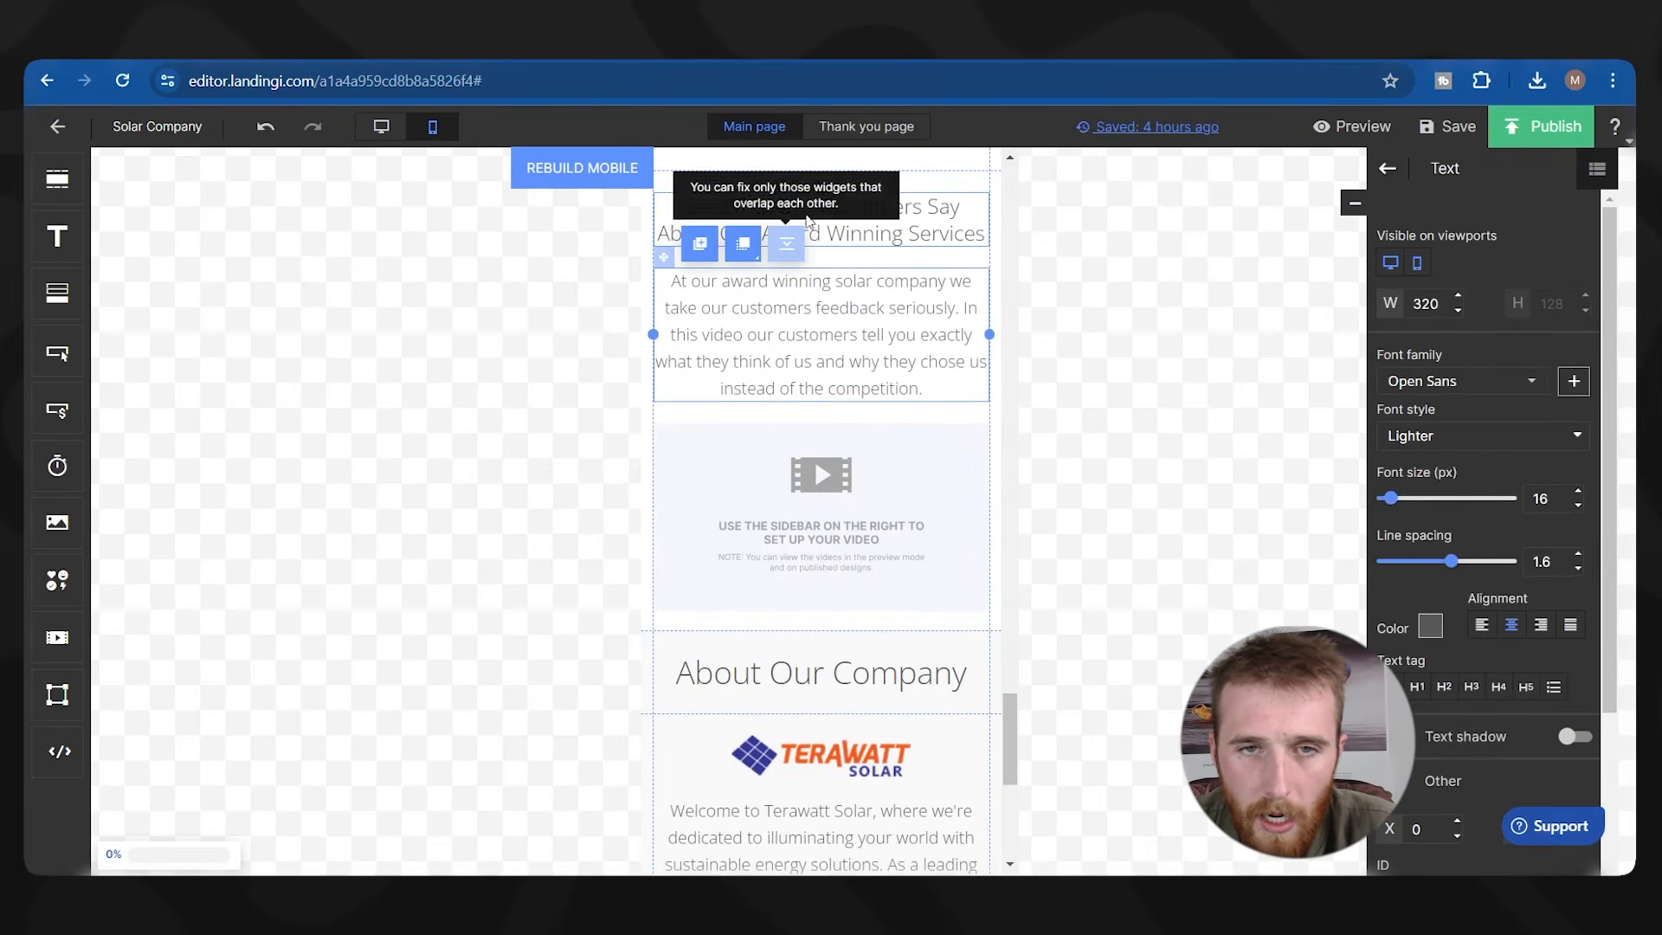
{"action": "scroll", "coordinate": [1007, 389], "scroll_direction": "up", "scroll_amount": 1}
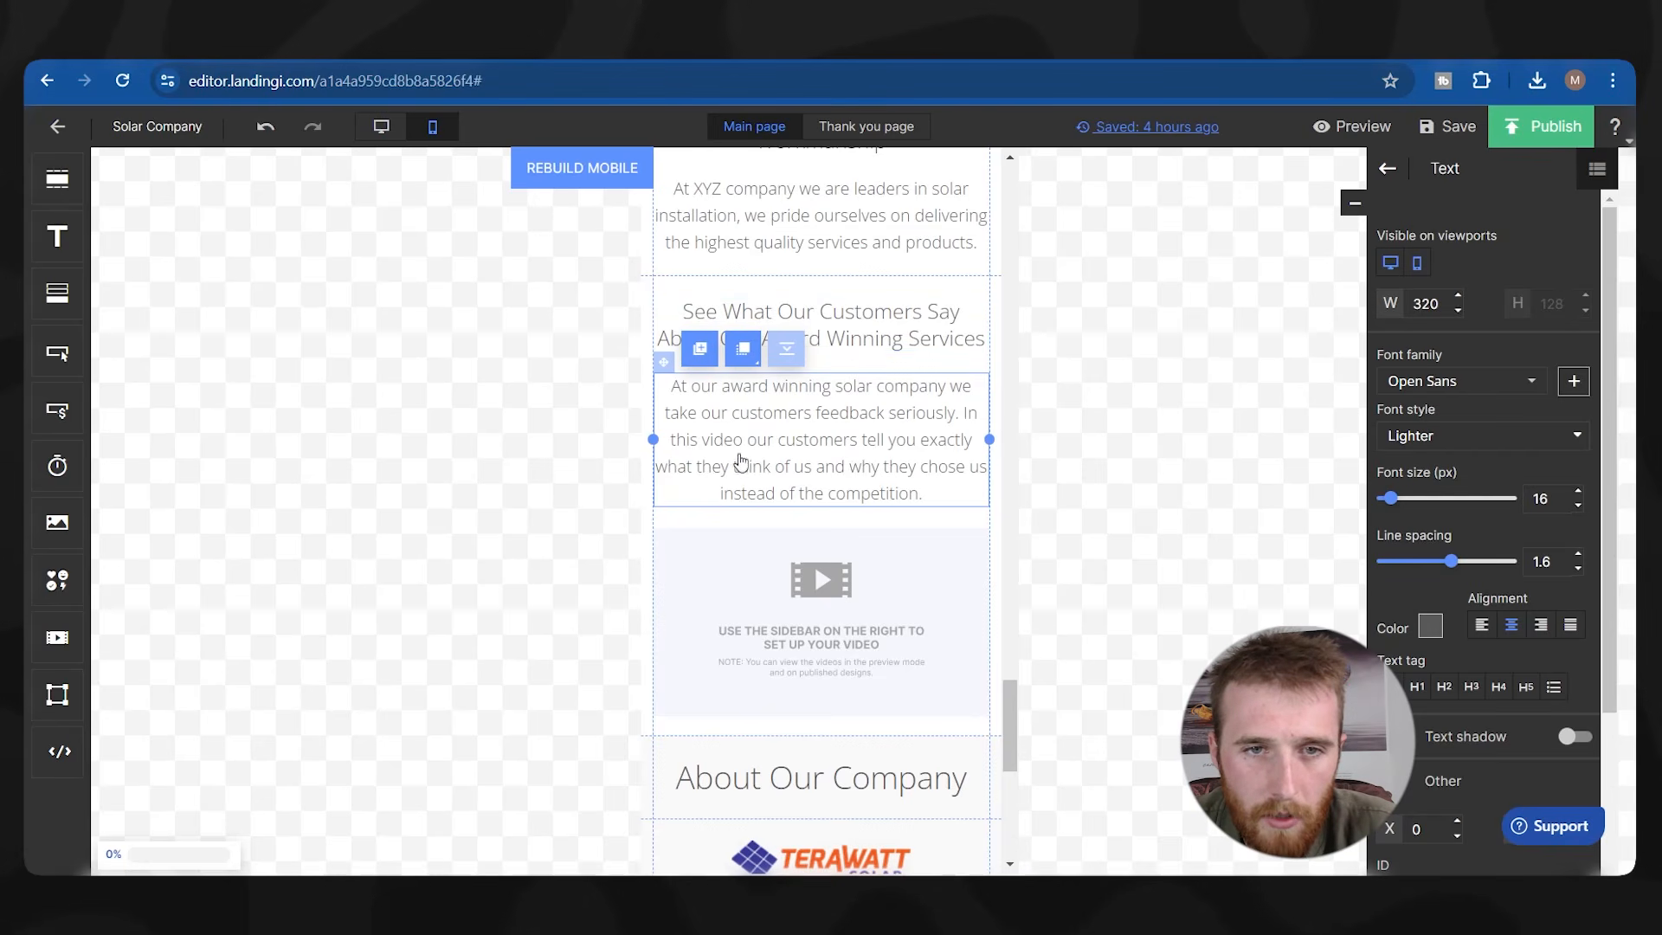
{"action": "left_click", "coordinate": [860, 592]}
{"action": "scroll", "coordinate": [861, 592], "scroll_direction": "down", "scroll_amount": 2}
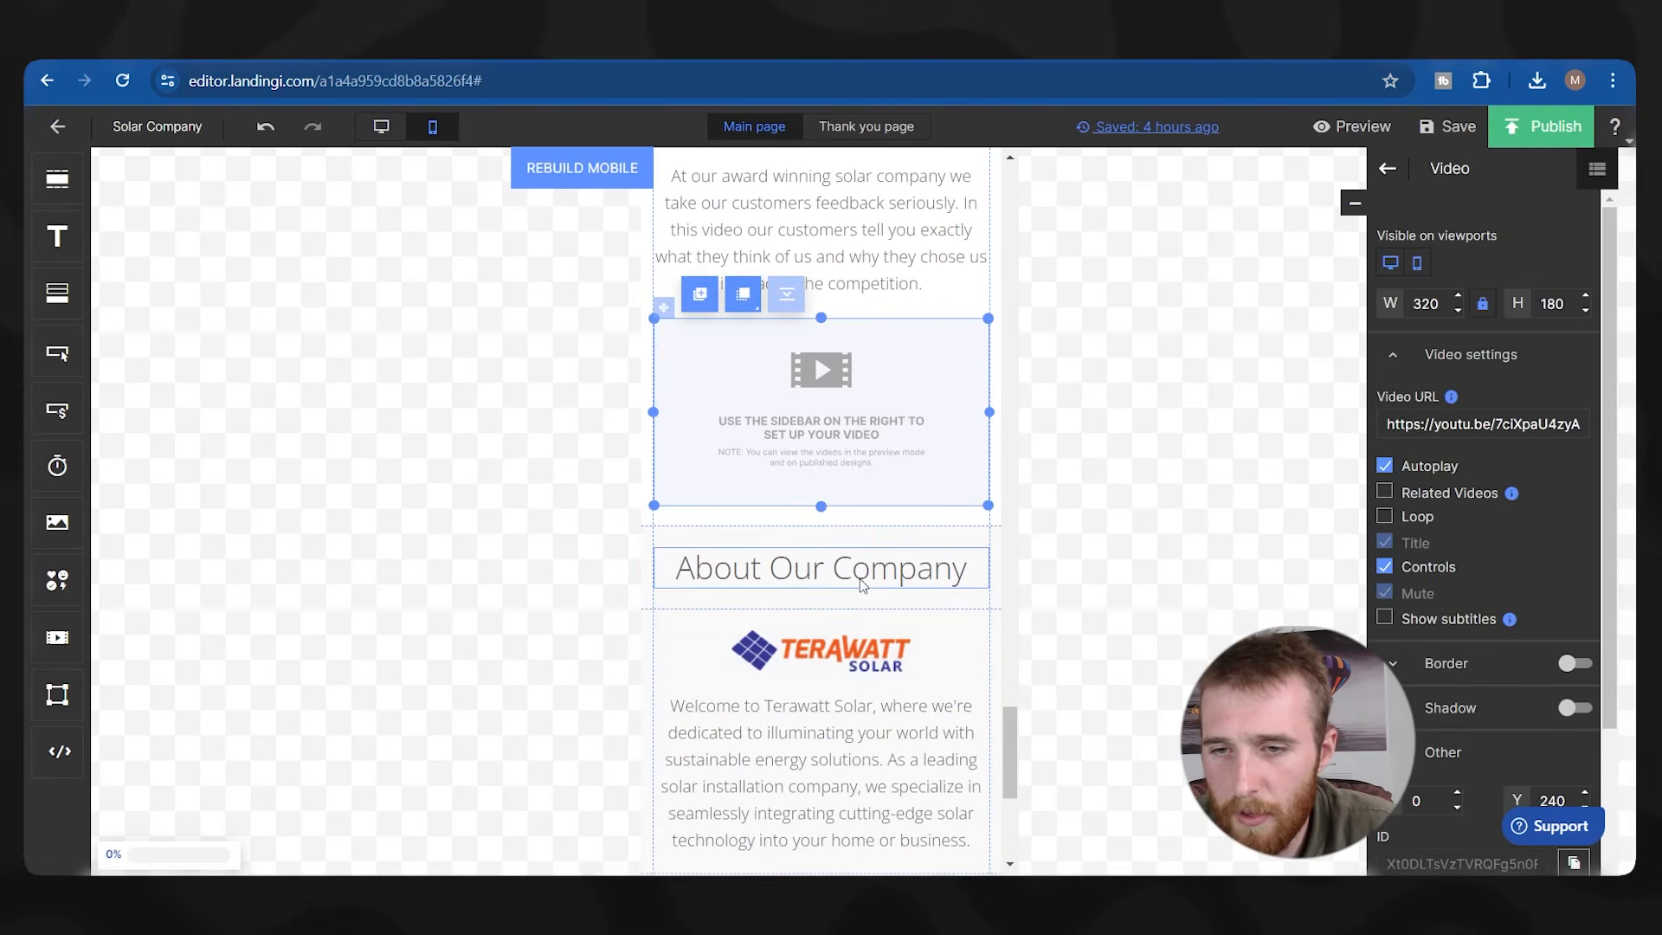
{"action": "scroll", "coordinate": [861, 588], "scroll_direction": "up", "scroll_amount": 3}
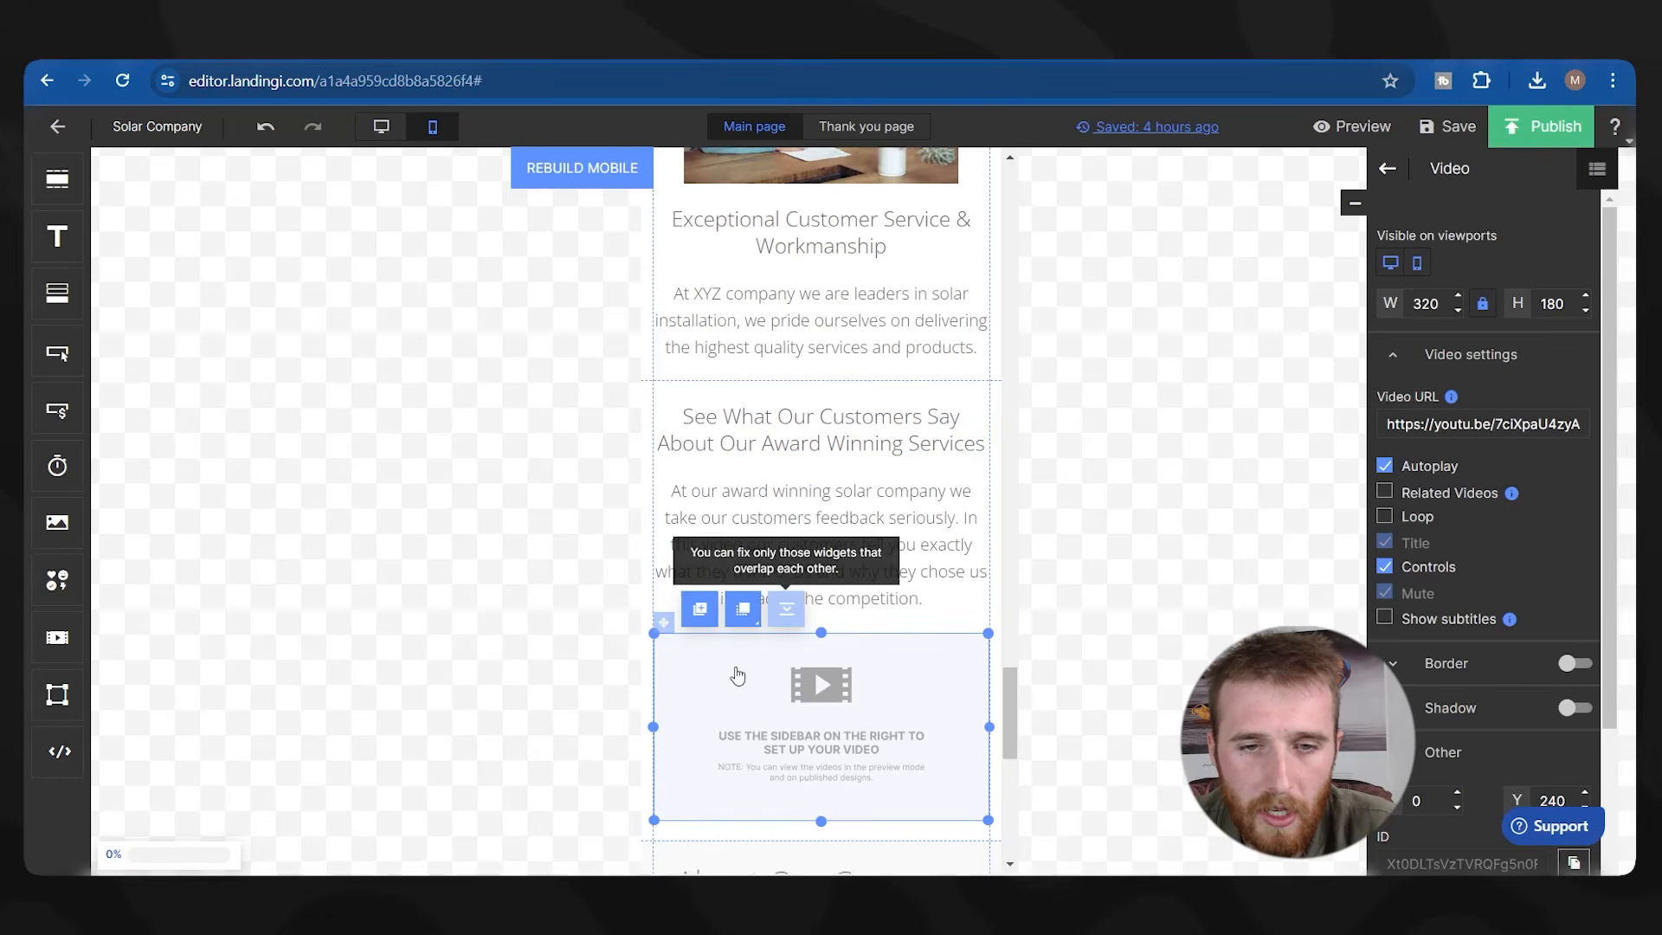
{"action": "scroll", "coordinate": [858, 616], "scroll_direction": "down", "scroll_amount": 7}
{"action": "scroll", "coordinate": [829, 524], "scroll_direction": "down", "scroll_amount": 1}
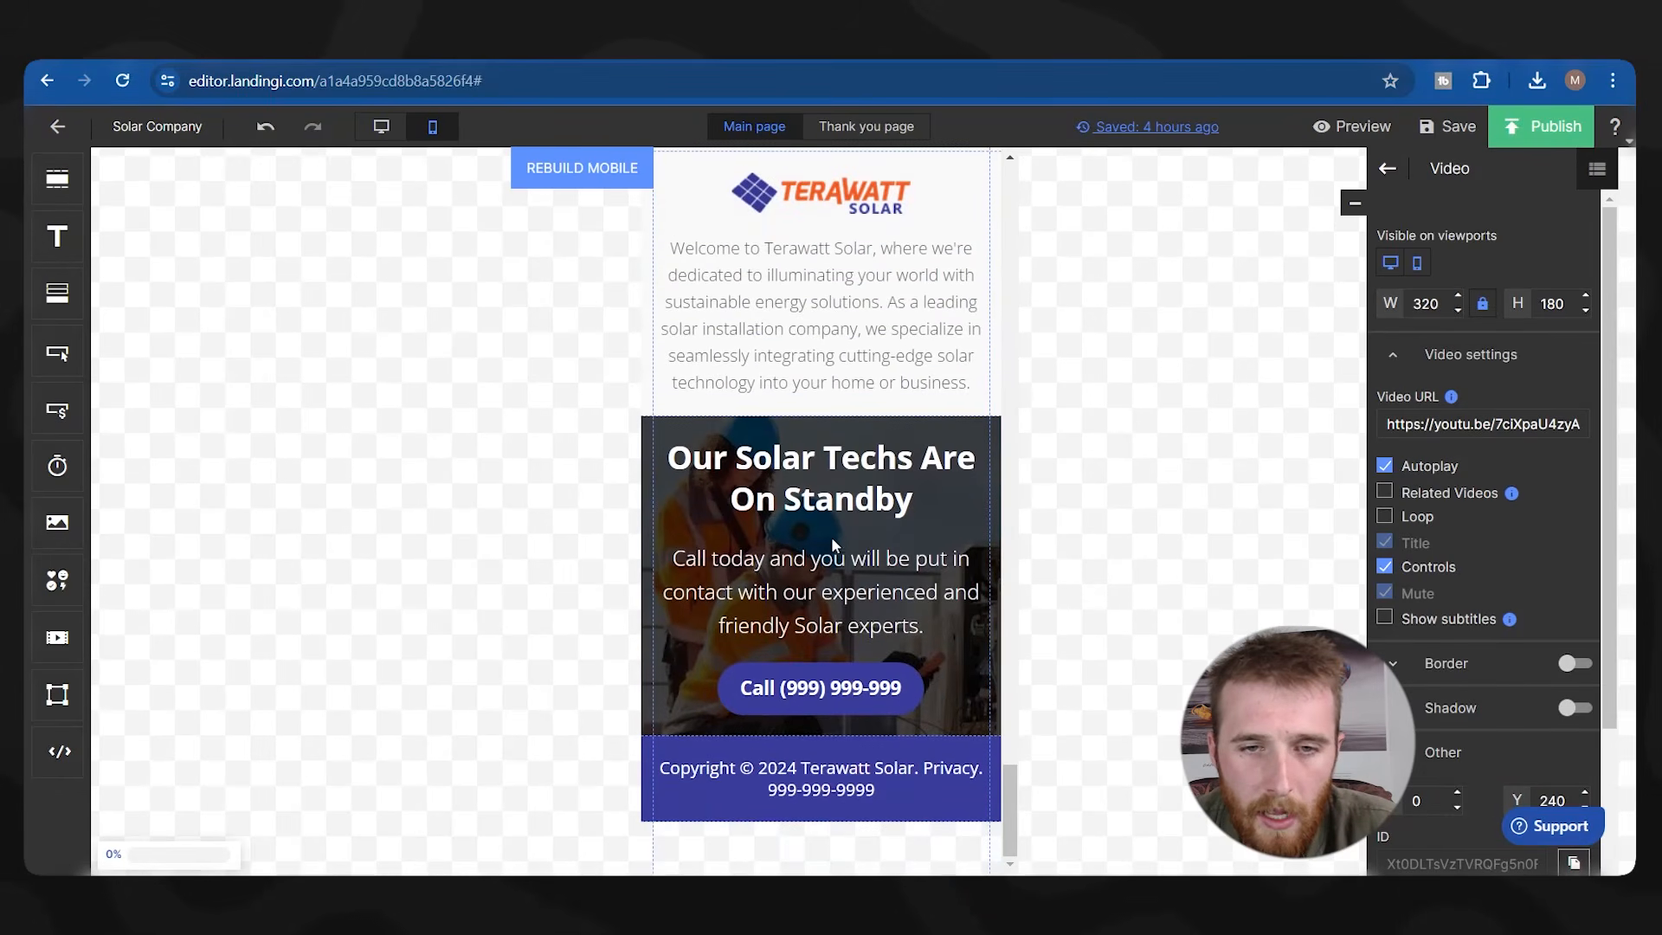
{"action": "scroll", "coordinate": [865, 658], "scroll_direction": "up", "scroll_amount": 20}
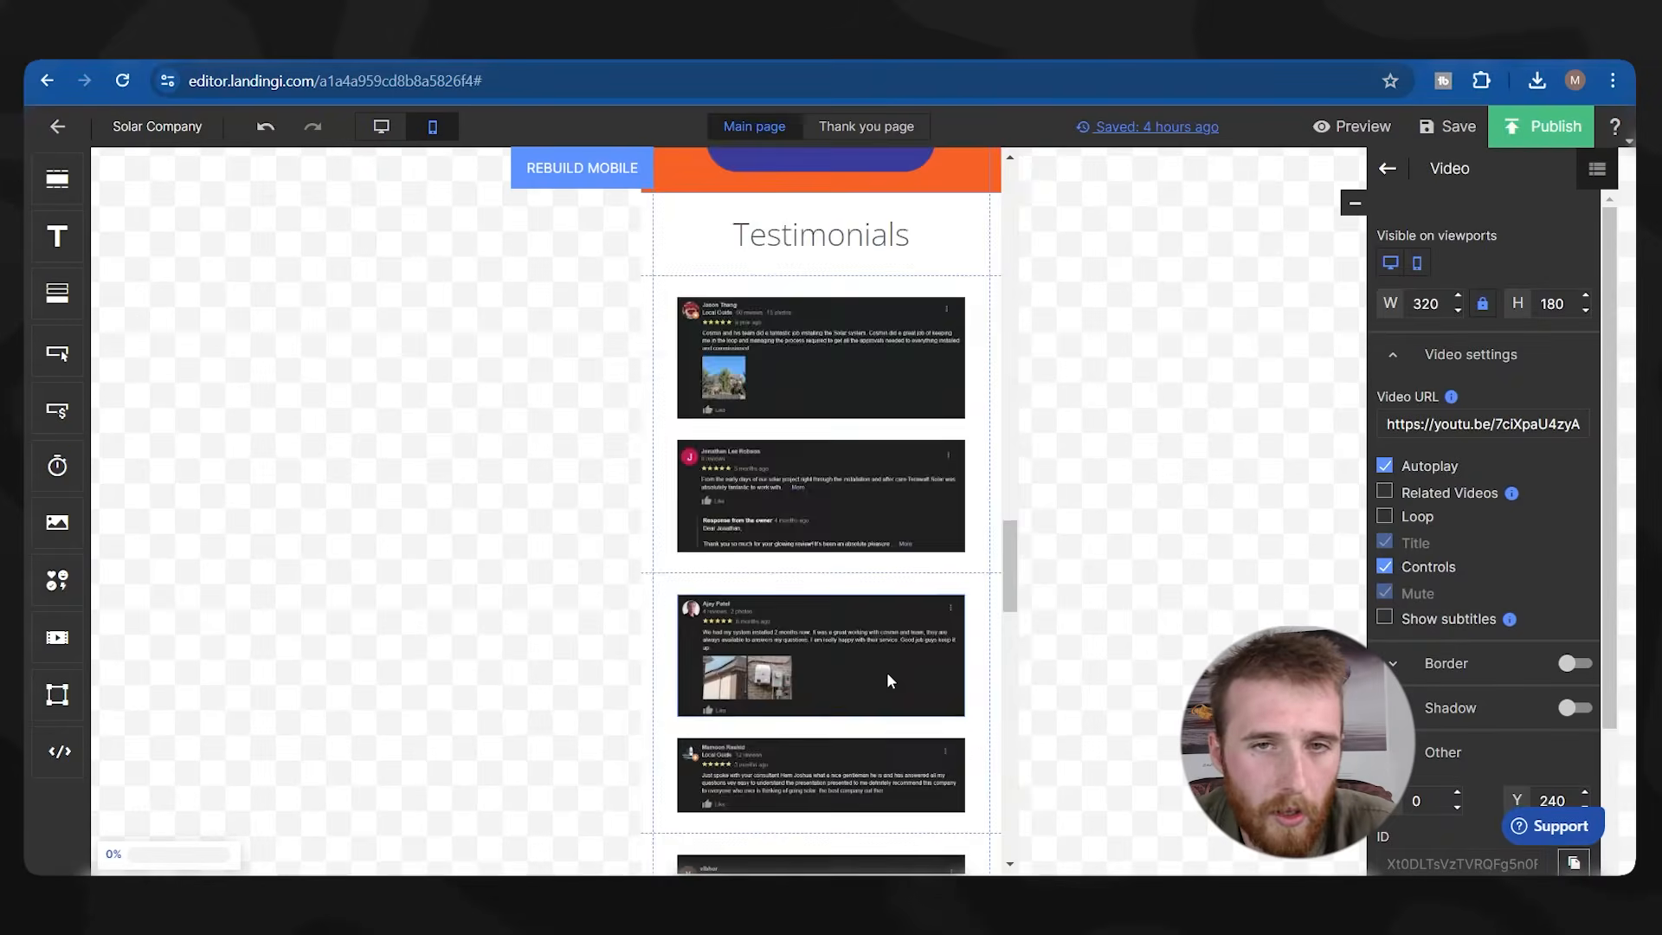
{"action": "scroll", "coordinate": [852, 562], "scroll_direction": "up", "scroll_amount": 5}
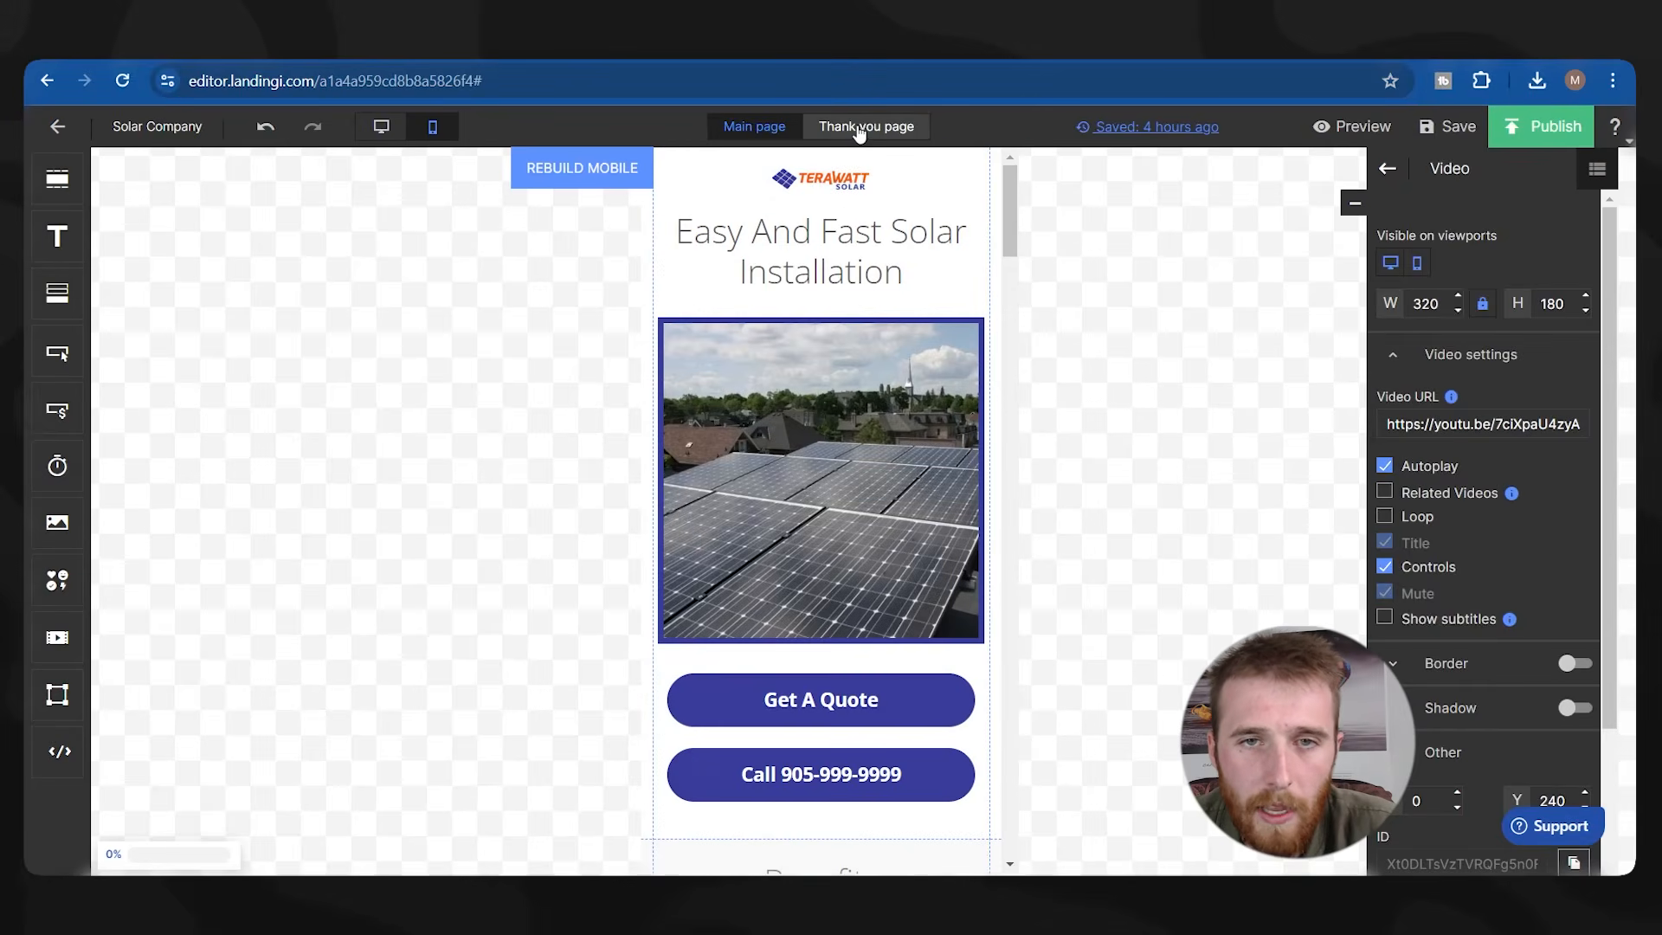
On the Thank you page's mobile layout, enlarge the Terawatt logo and centre it.
{"action": "left_click", "coordinate": [866, 127]}
{"action": "left_click_drag", "start_coordinate": [883, 242], "coordinate": [1089, 205]}
{"action": "left_click_drag", "start_coordinate": [896, 245], "coordinate": [789, 306]}
{"action": "scroll", "coordinate": [833, 586], "scroll_direction": "down", "scroll_amount": 3}
{"action": "scroll", "coordinate": [833, 585], "scroll_direction": "up", "scroll_amount": 3}
{"action": "left_click", "coordinate": [810, 752]}
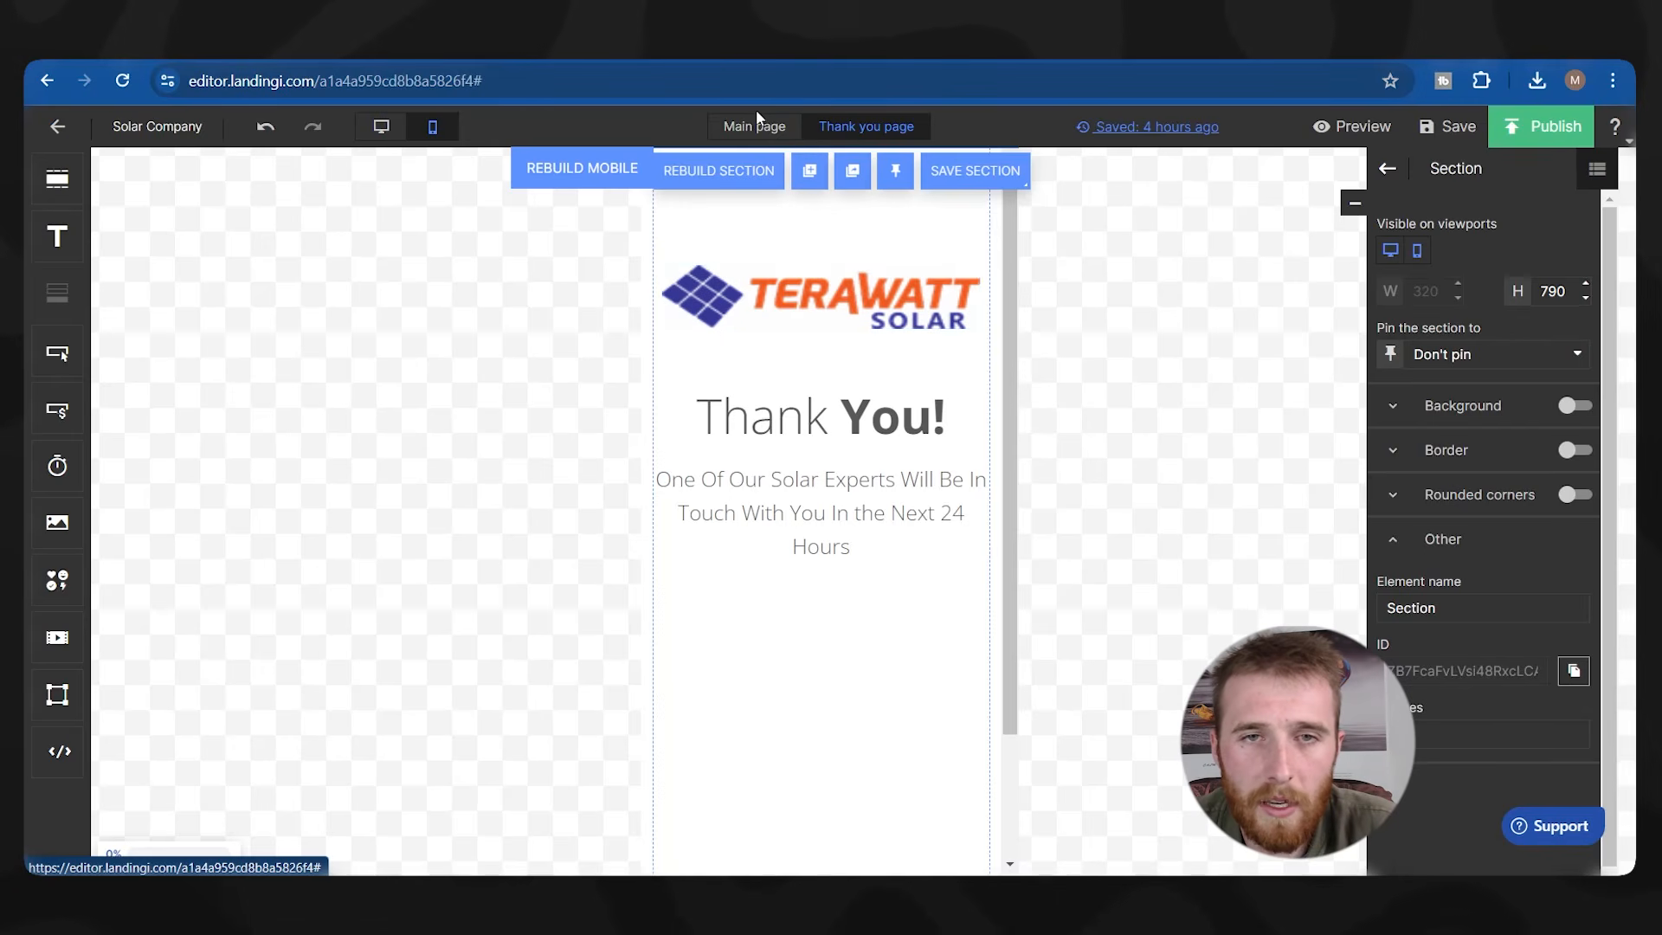
Resize the team photo to 265x176 and centre it below the text on mobile.
{"action": "left_click", "coordinate": [381, 126]}
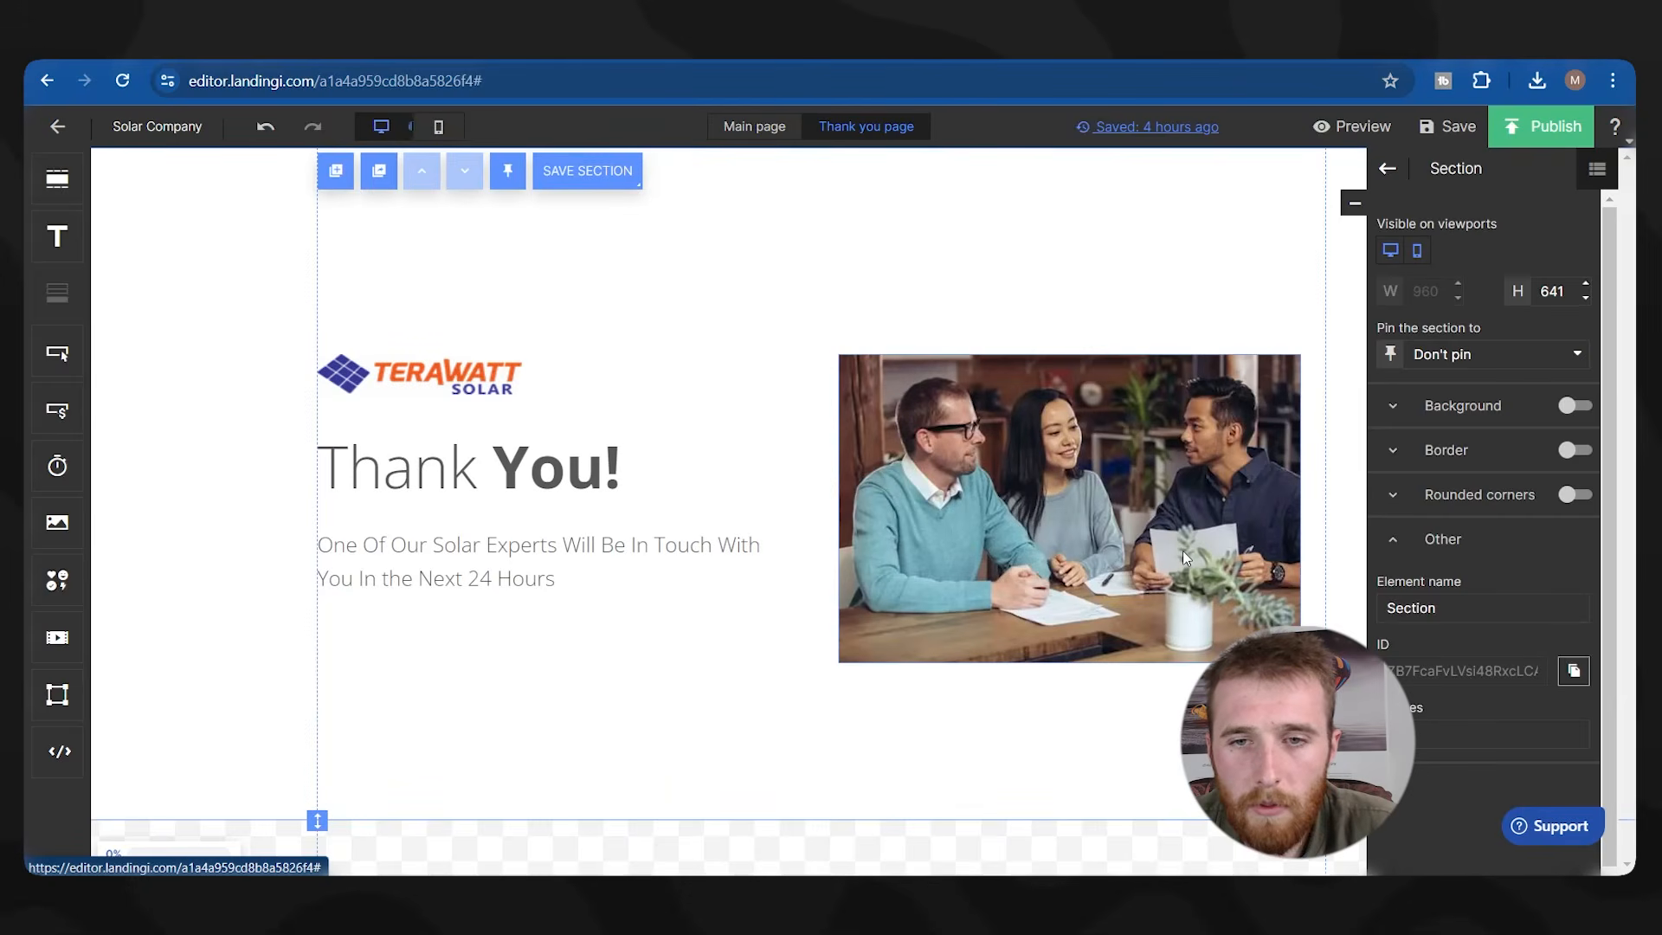
{"action": "left_click", "coordinate": [1183, 550]}
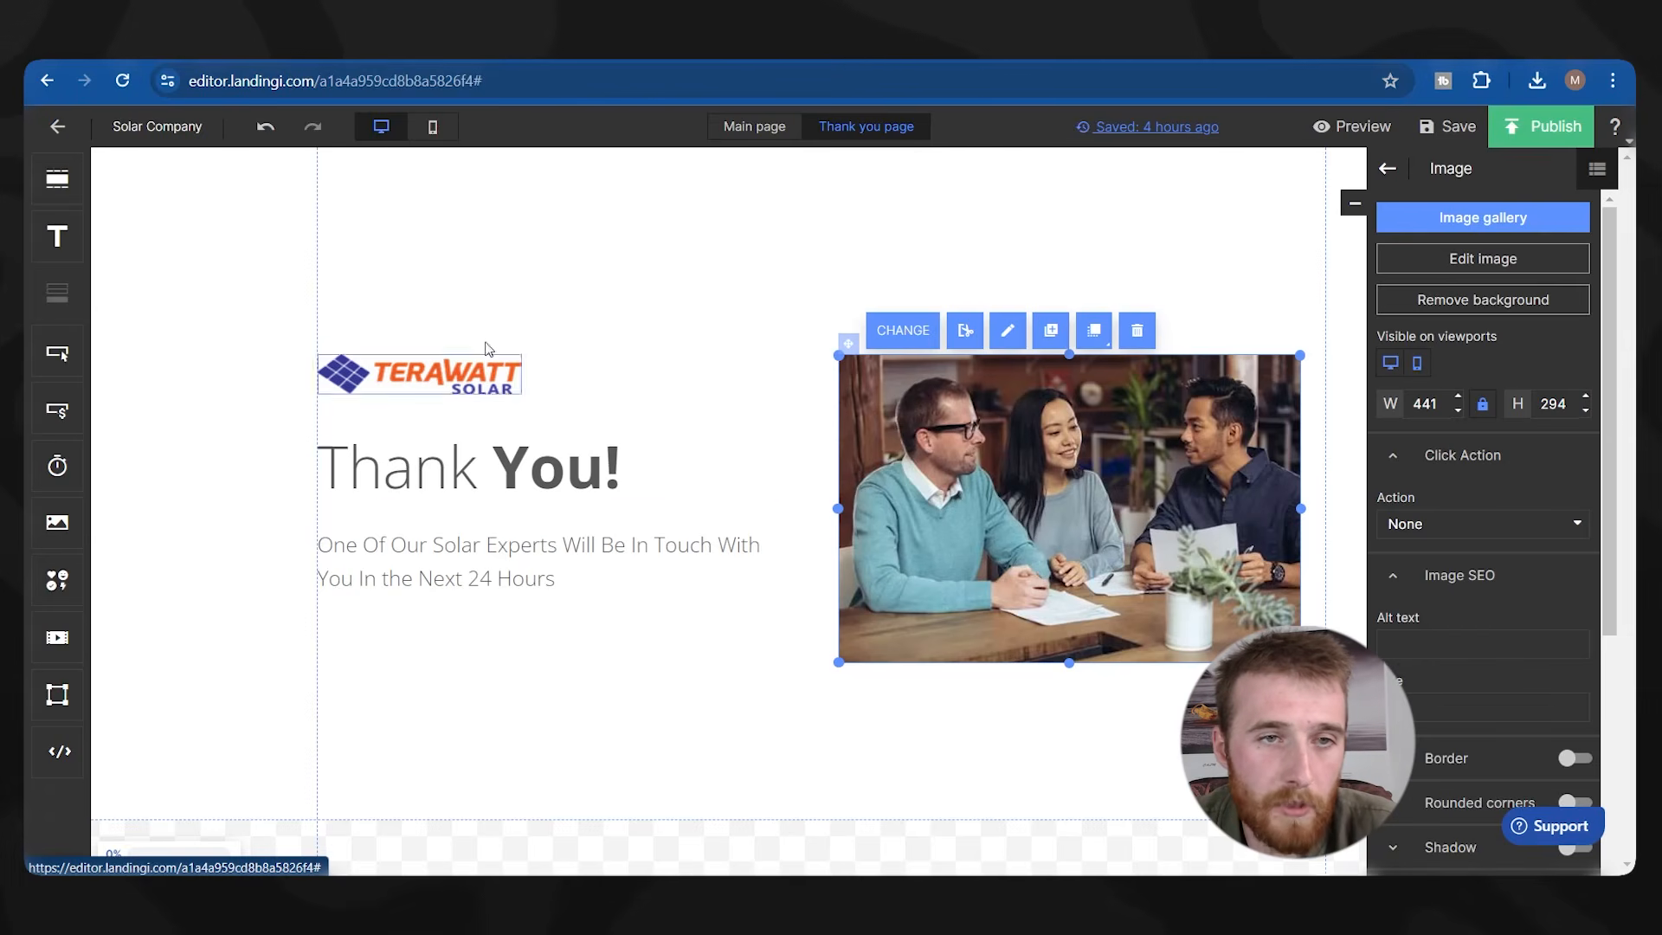
{"action": "left_click", "coordinate": [435, 131]}
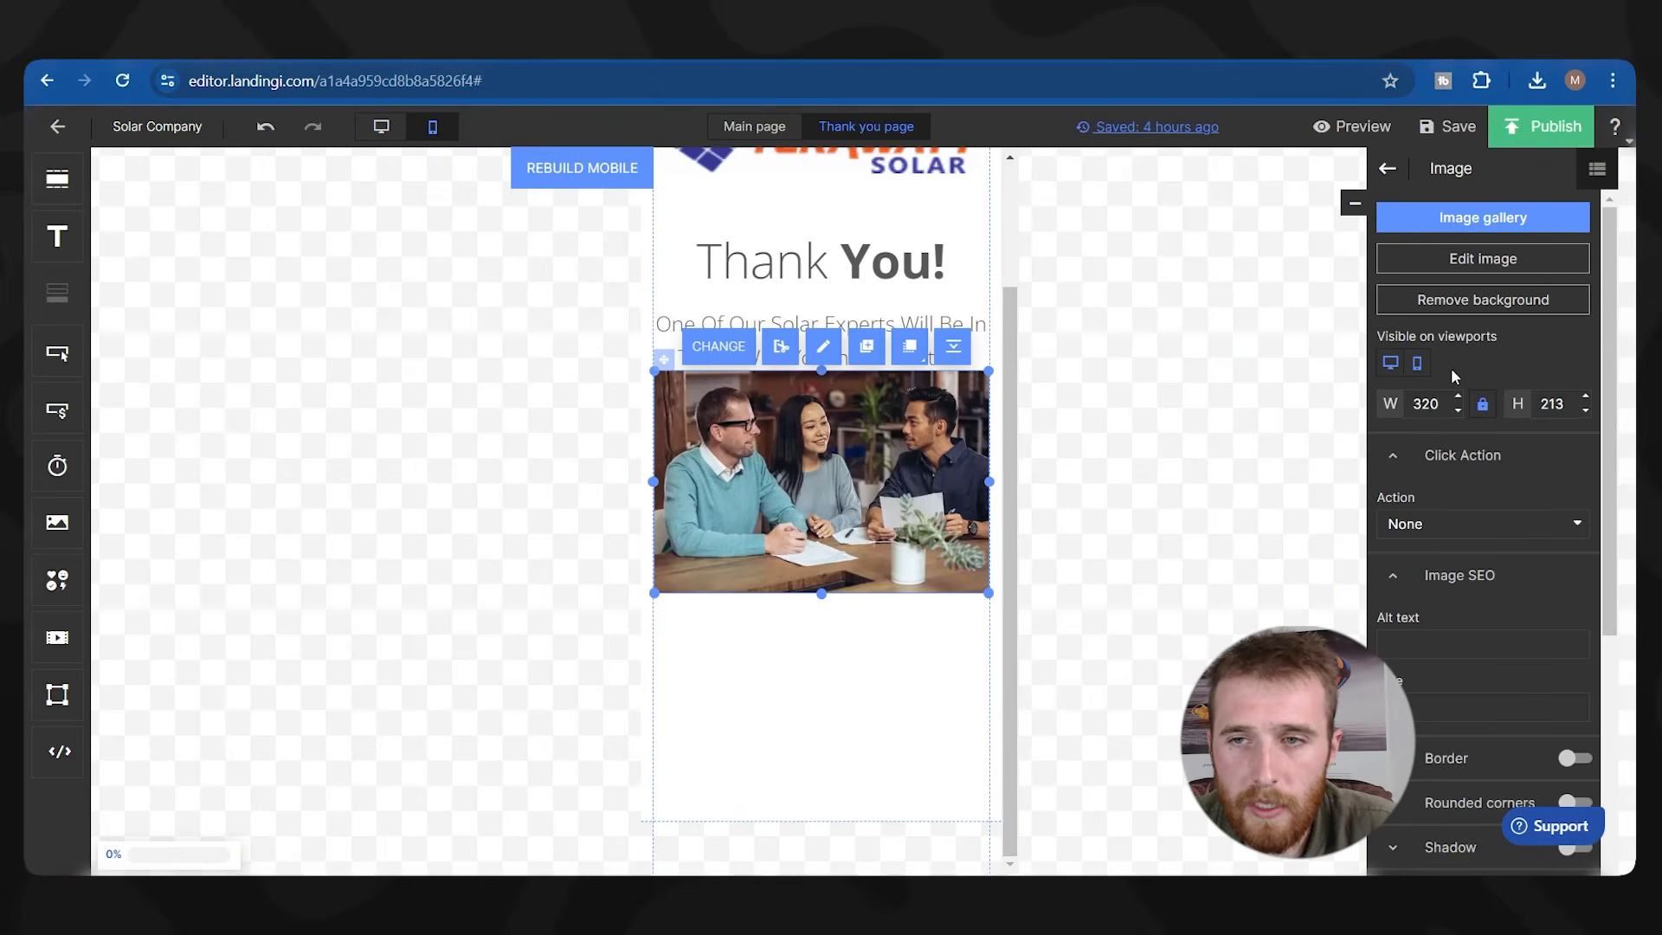
{"action": "left_click", "coordinate": [1419, 365]}
{"action": "left_click", "coordinate": [1419, 365]}
{"action": "left_click_drag", "start_coordinate": [892, 487], "coordinate": [891, 543]}
{"action": "left_click_drag", "start_coordinate": [988, 425], "coordinate": [931, 463]}
{"action": "left_click_drag", "start_coordinate": [793, 524], "coordinate": [822, 484]}
Shorten the thank-you section on mobile and return to the desktop layout.
{"action": "scroll", "coordinate": [787, 375], "scroll_direction": "up", "scroll_amount": 2}
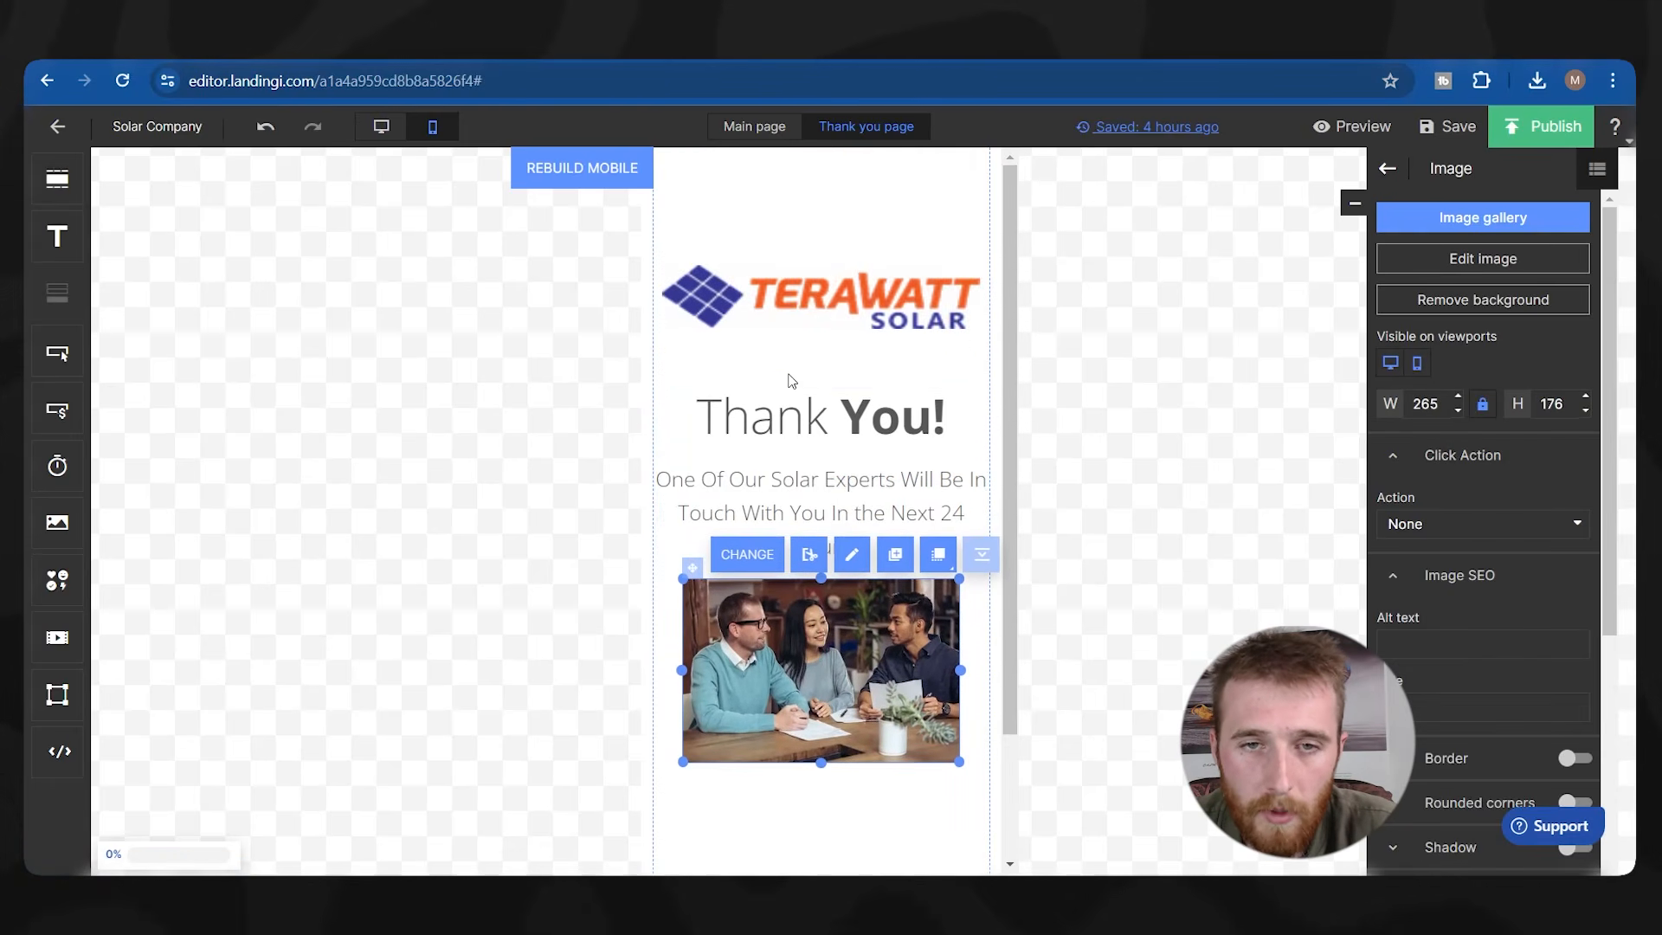
{"action": "left_click", "coordinate": [872, 812]}
{"action": "scroll", "coordinate": [870, 811], "scroll_direction": "down", "scroll_amount": 2}
{"action": "left_click_drag", "start_coordinate": [654, 821], "coordinate": [688, 714]}
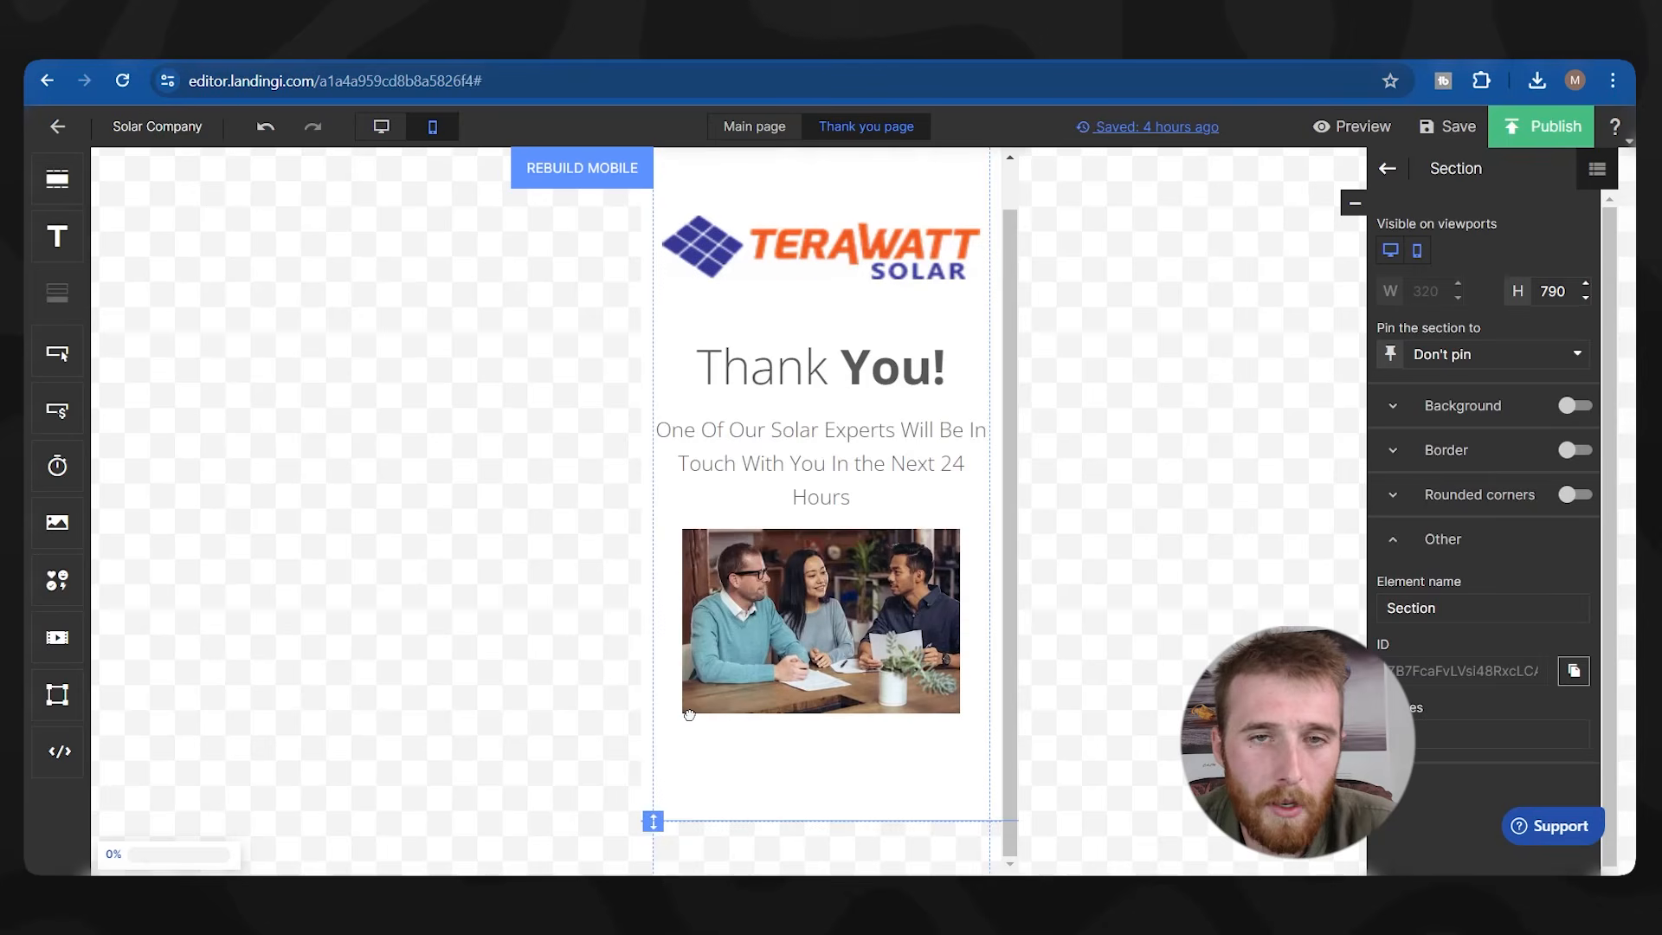
{"action": "scroll", "coordinate": [684, 692], "scroll_direction": "up", "scroll_amount": 1}
{"action": "left_click", "coordinate": [381, 127]}
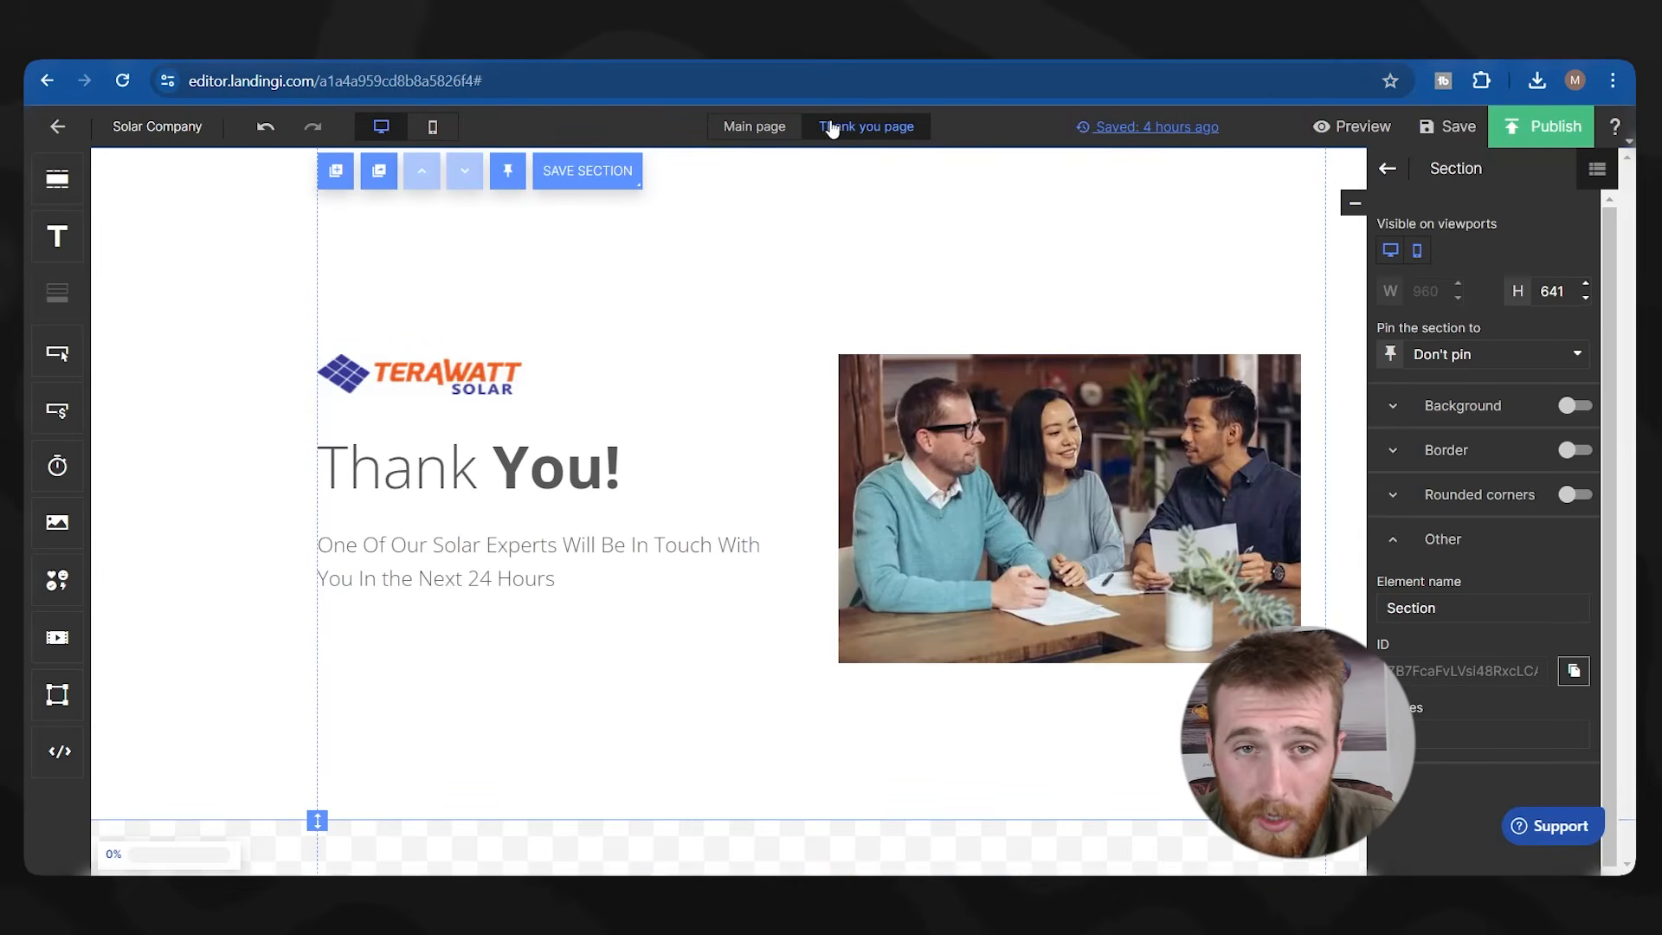
On the Main page, select the Get A Quote button.
{"action": "left_click", "coordinate": [777, 127]}
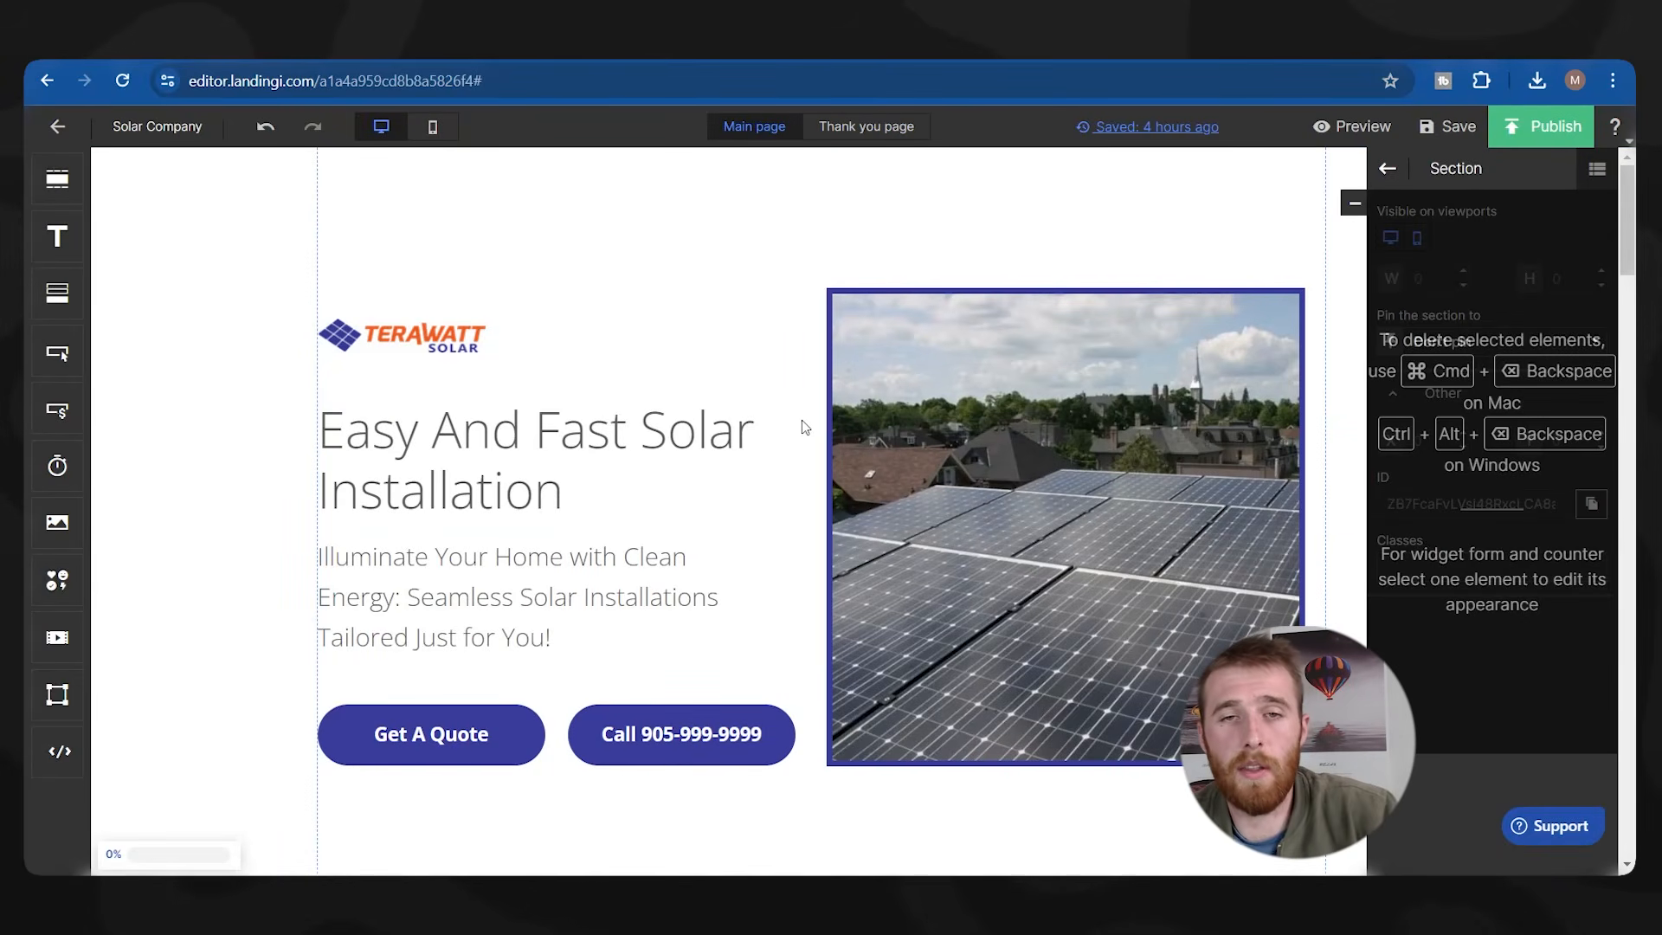
{"action": "scroll", "coordinate": [920, 549], "scroll_direction": "down", "scroll_amount": 3}
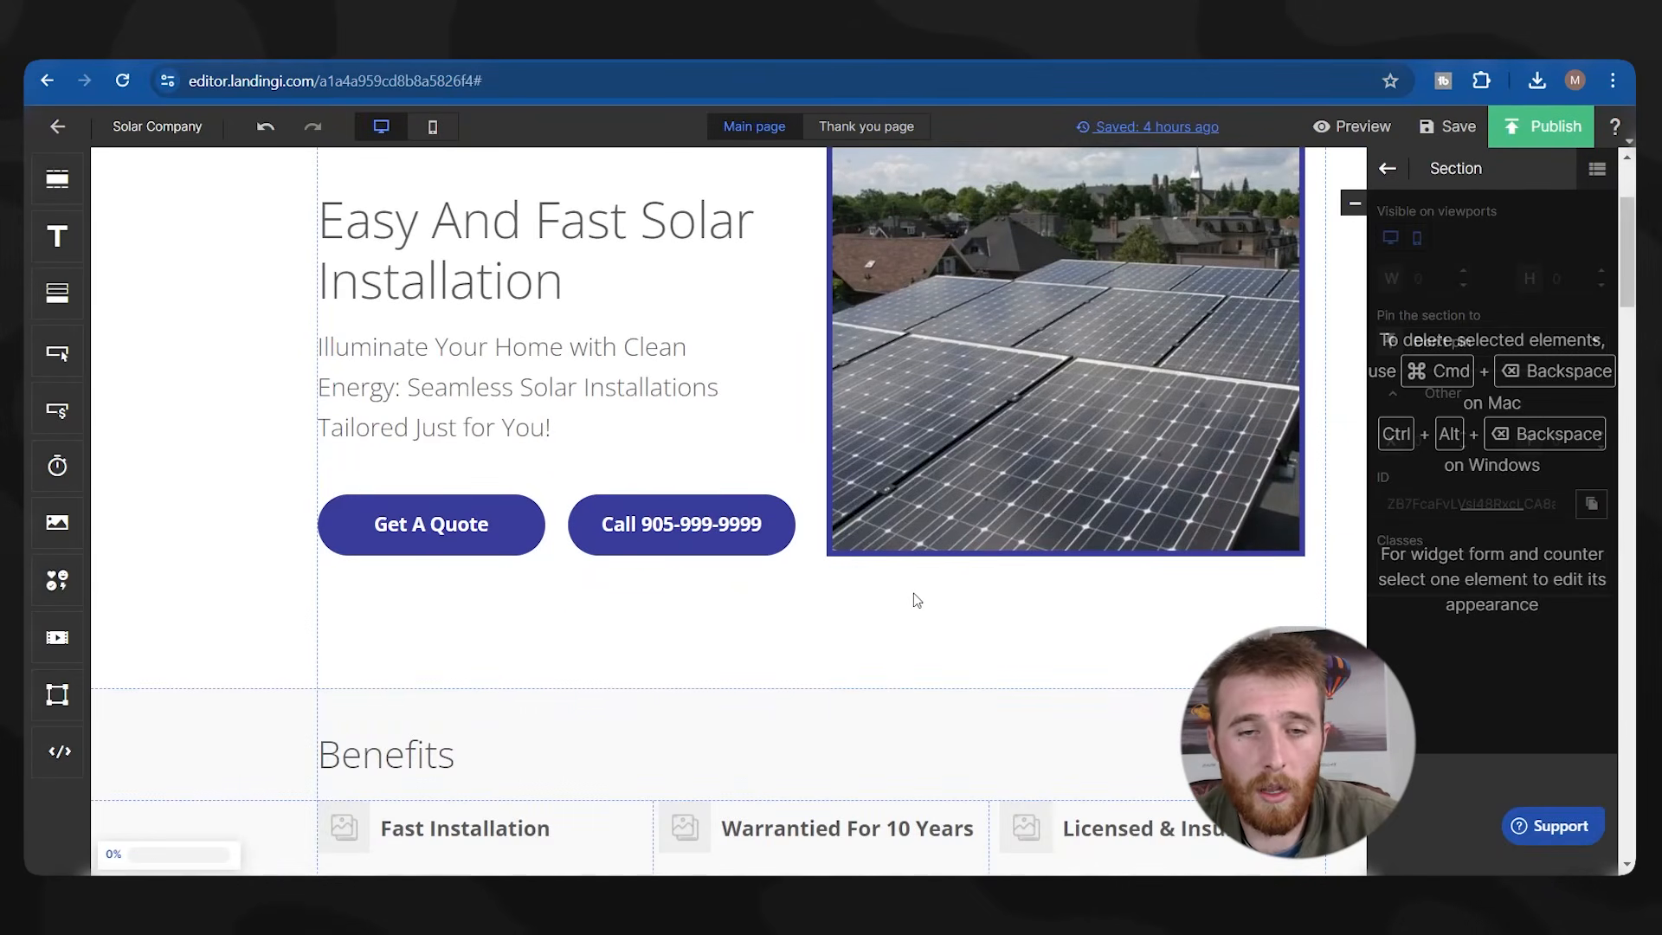
{"action": "scroll", "coordinate": [903, 596], "scroll_direction": "down", "scroll_amount": 1}
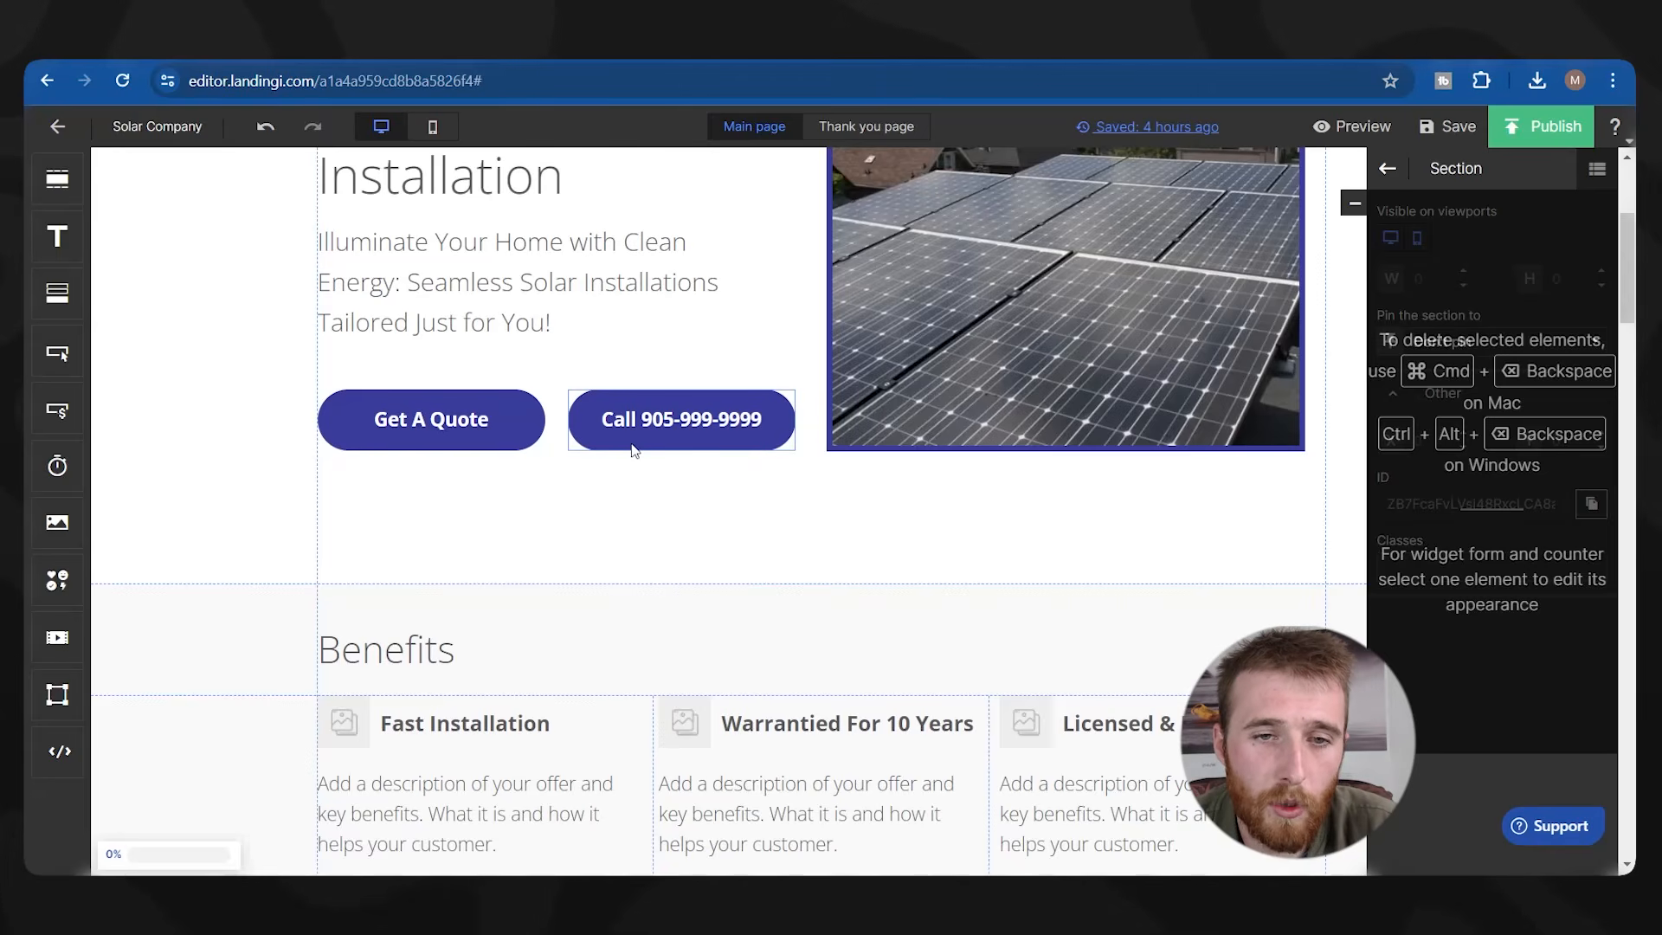
{"action": "scroll", "coordinate": [684, 454], "scroll_direction": "up", "scroll_amount": 1}
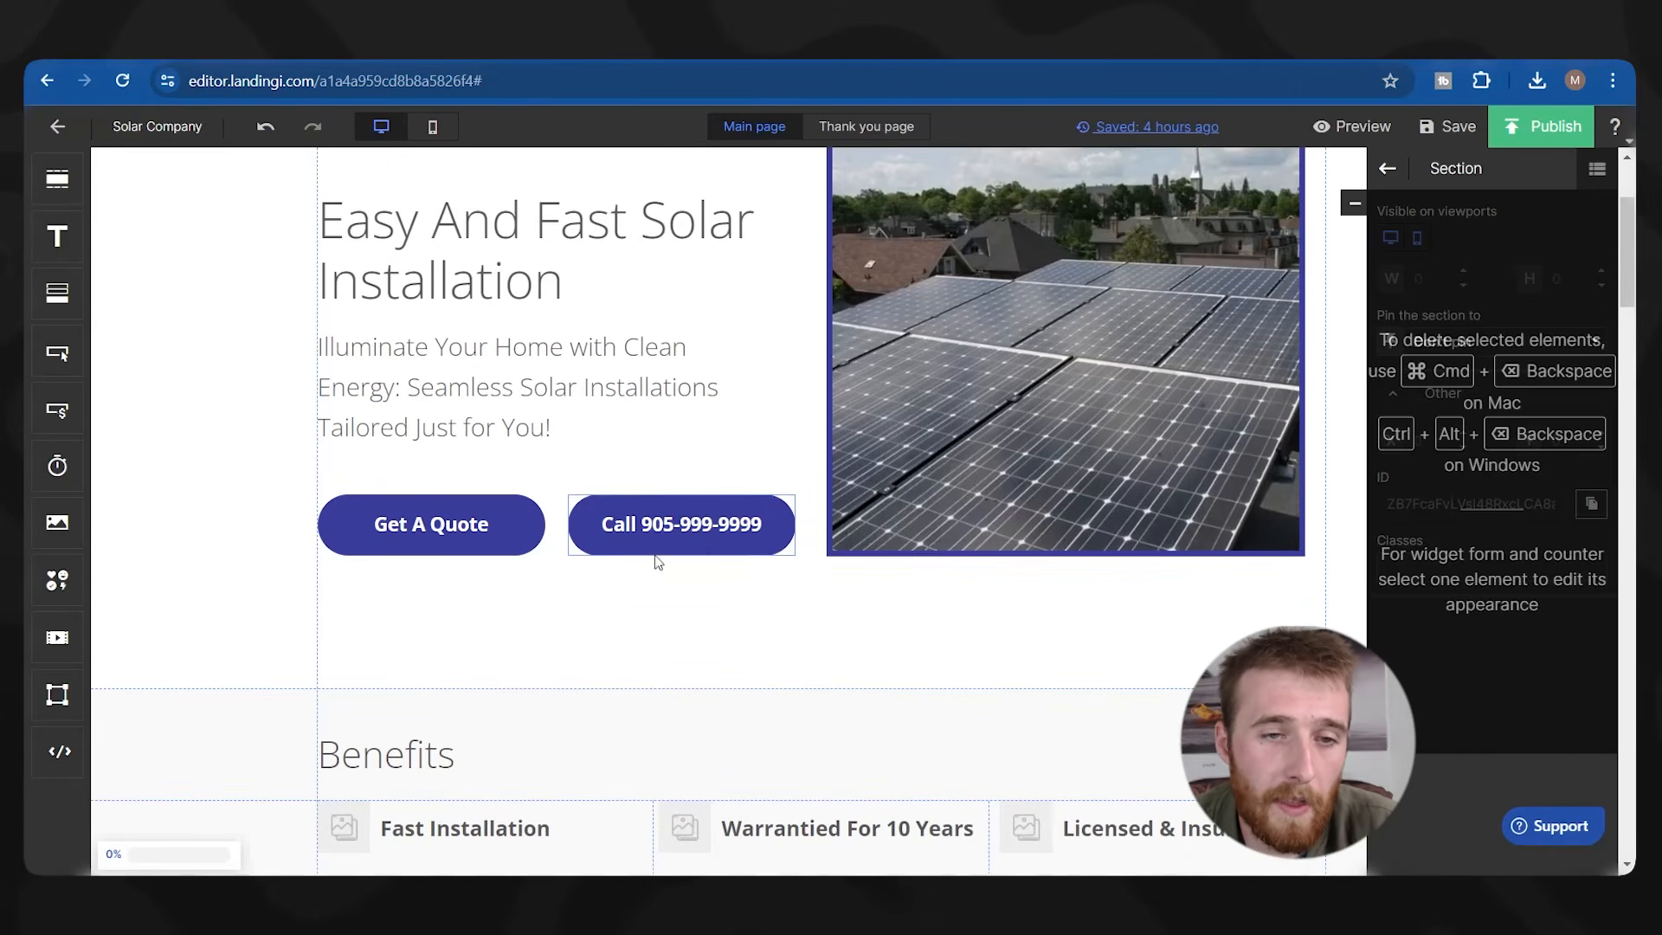
{"action": "scroll", "coordinate": [606, 528], "scroll_direction": "up", "scroll_amount": 2}
{"action": "scroll", "coordinate": [753, 520], "scroll_direction": "down", "scroll_amount": 2}
{"action": "left_click", "coordinate": [454, 522]}
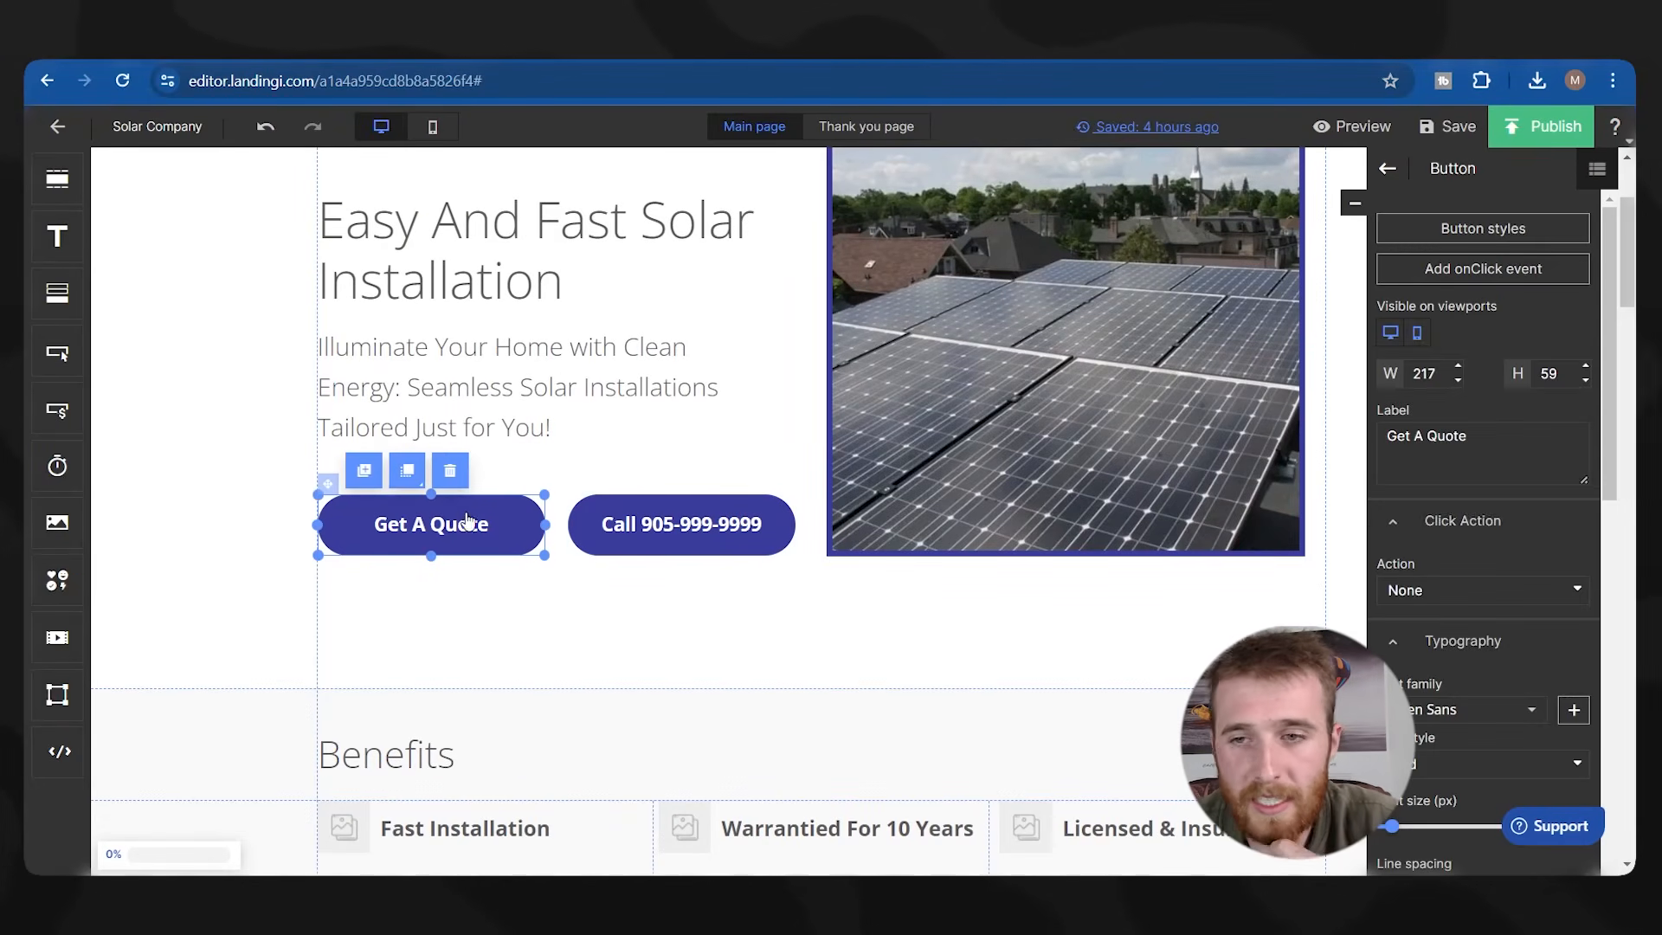
Set the button's Click Action to Show lightbox and add a new target lightbox.
{"action": "scroll", "coordinate": [1484, 578], "scroll_direction": "down", "scroll_amount": 1}
{"action": "left_click", "coordinate": [1480, 485]}
{"action": "left_click", "coordinate": [1431, 589]}
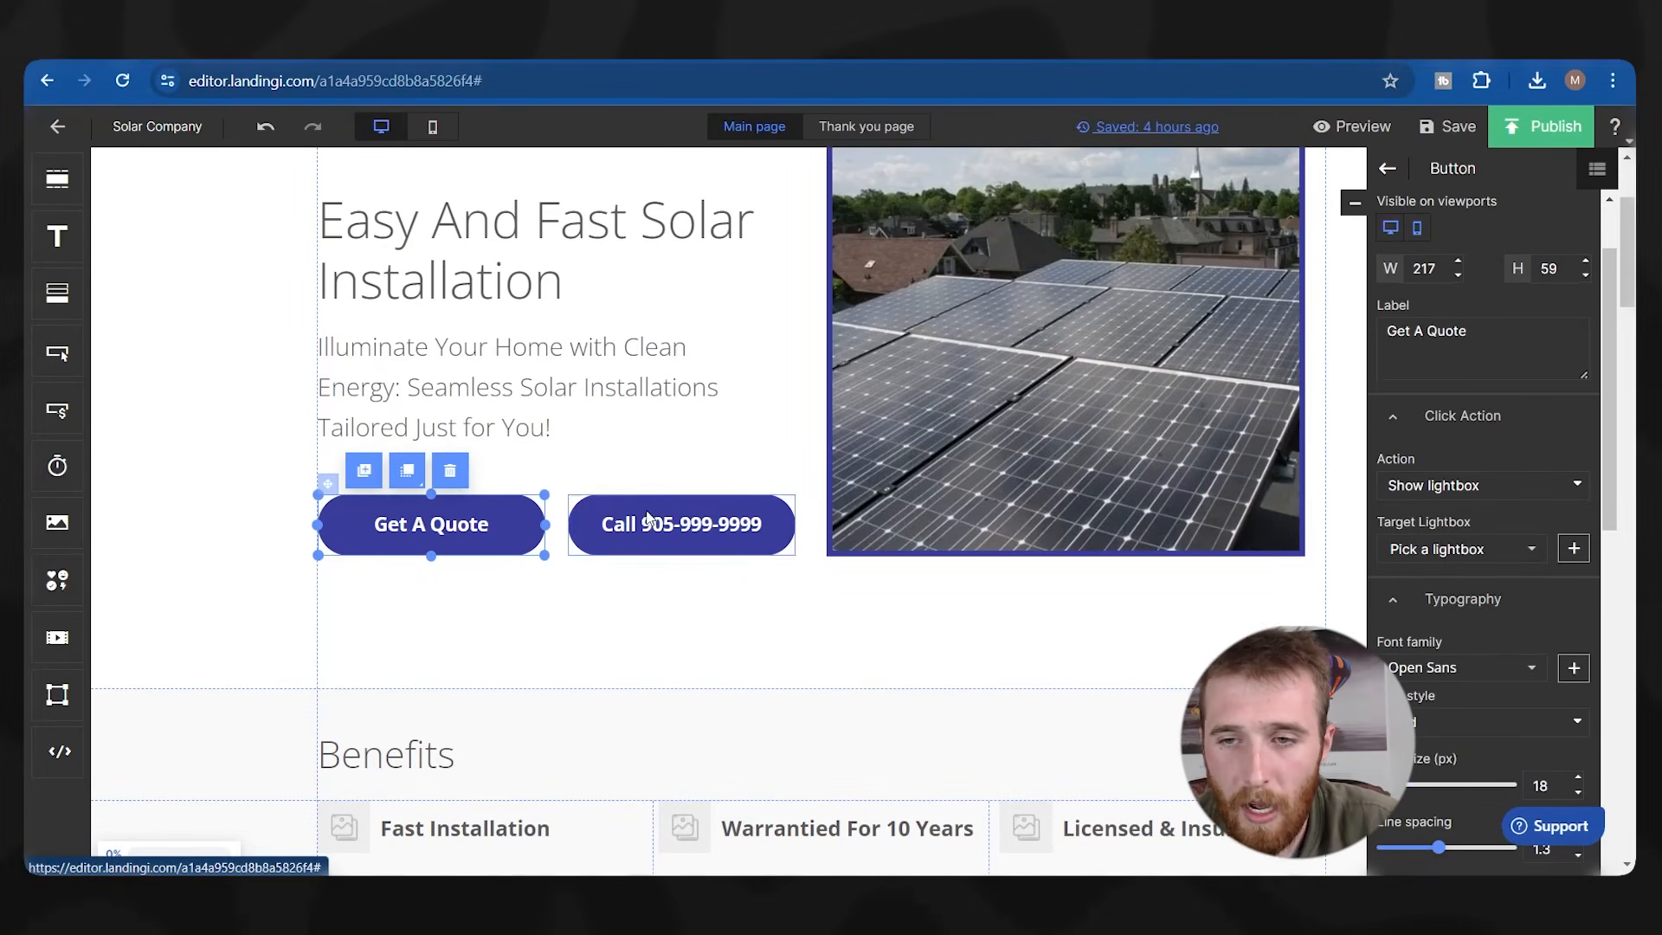
{"action": "left_click", "coordinate": [1432, 548]}
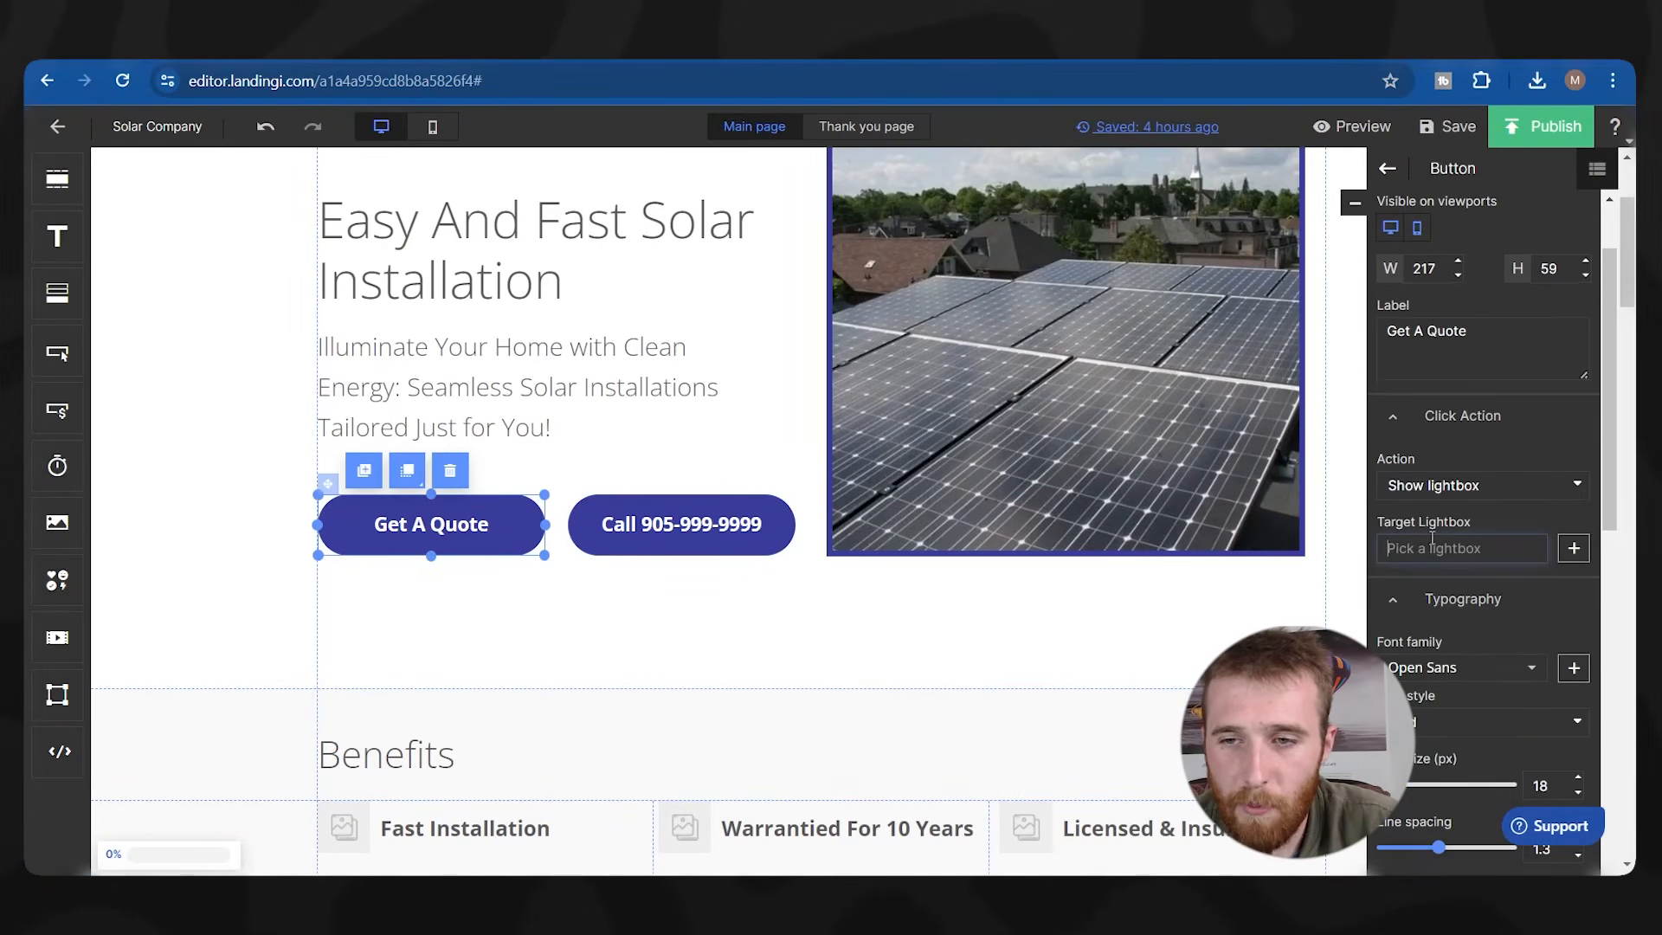
{"action": "left_click", "coordinate": [1573, 548]}
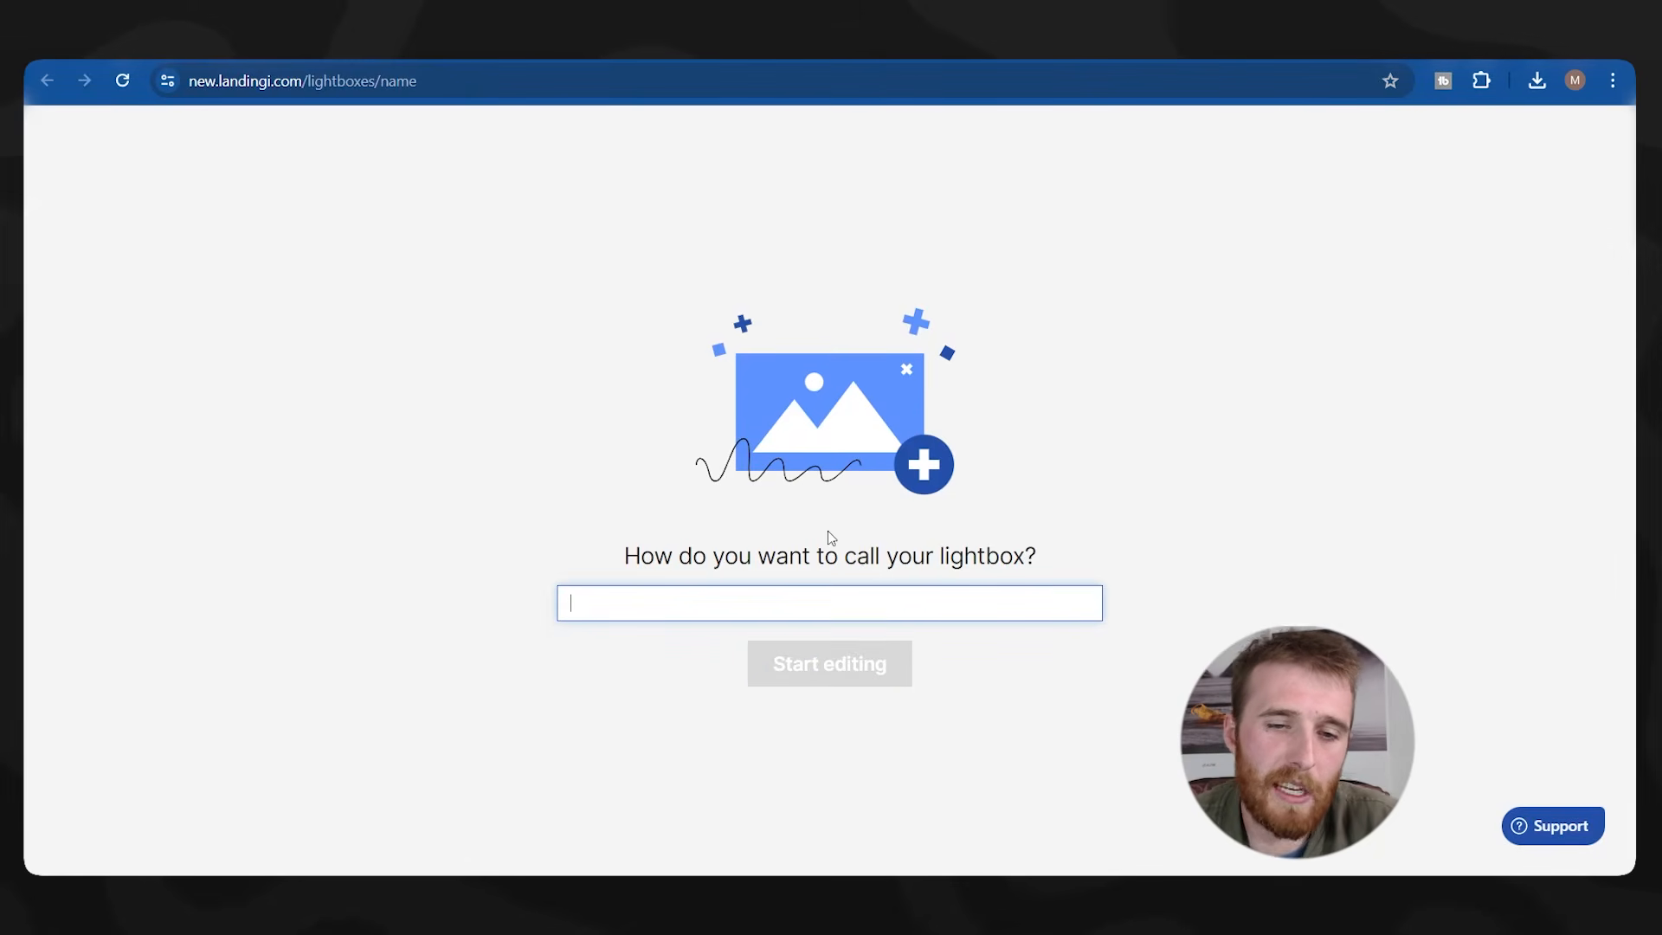
Name the new lightbox TeraSolar and start editing it.
{"action": "type", "text": "Tera"}
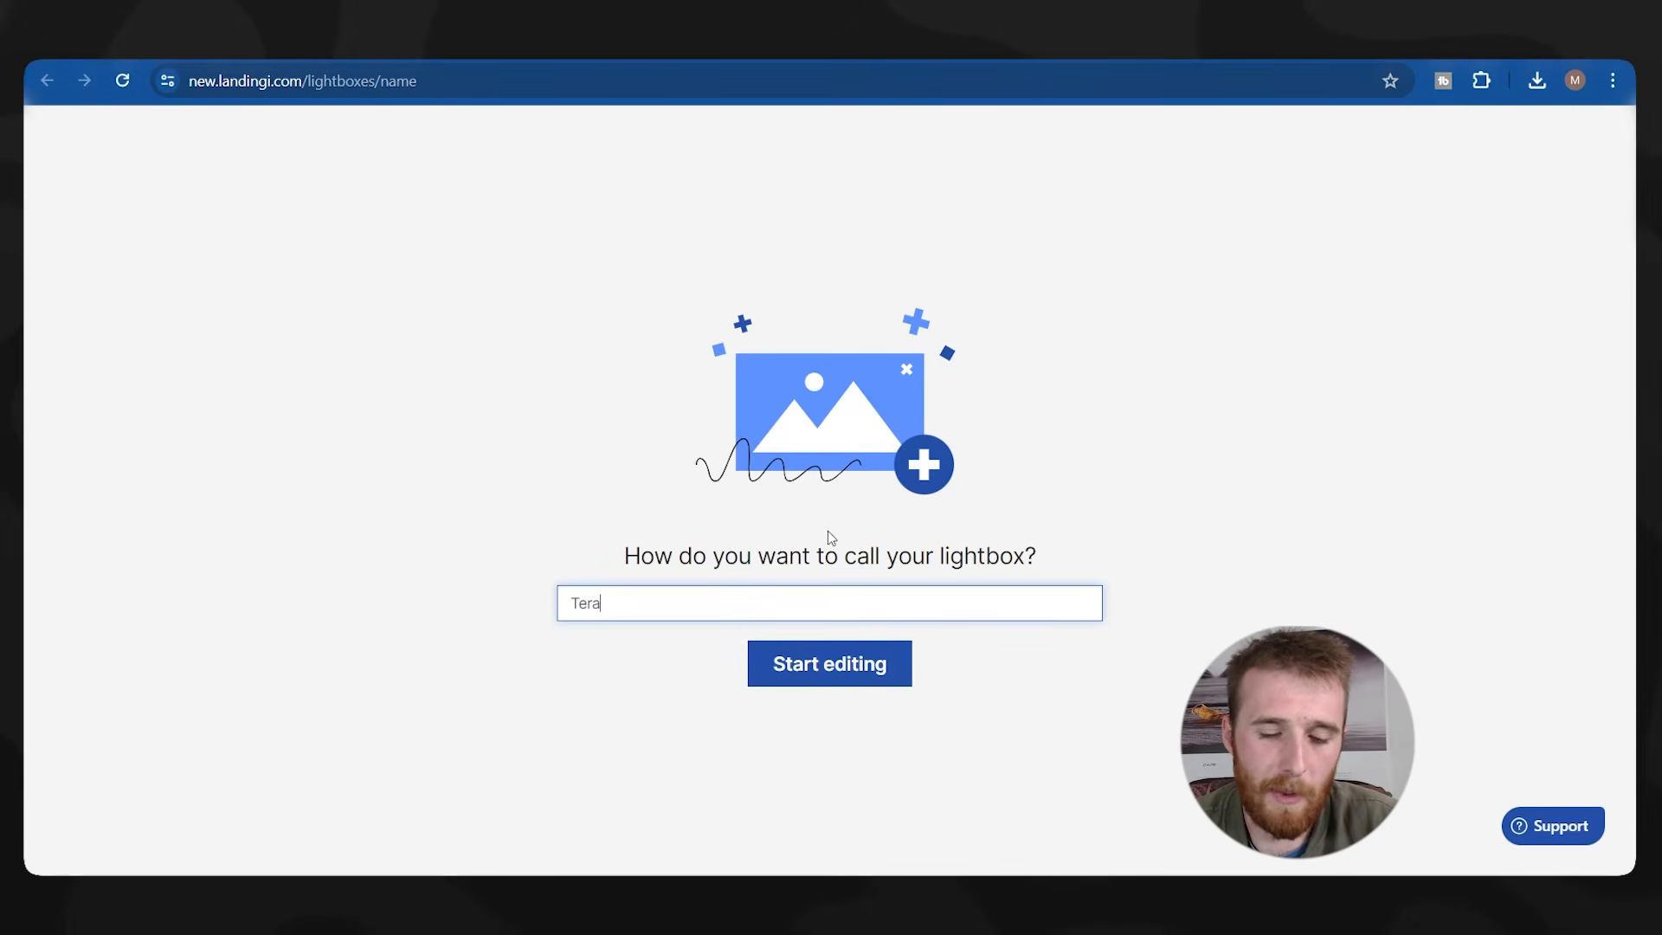
{"action": "type", "text": "Solar"}
{"action": "key", "text": "Return"}
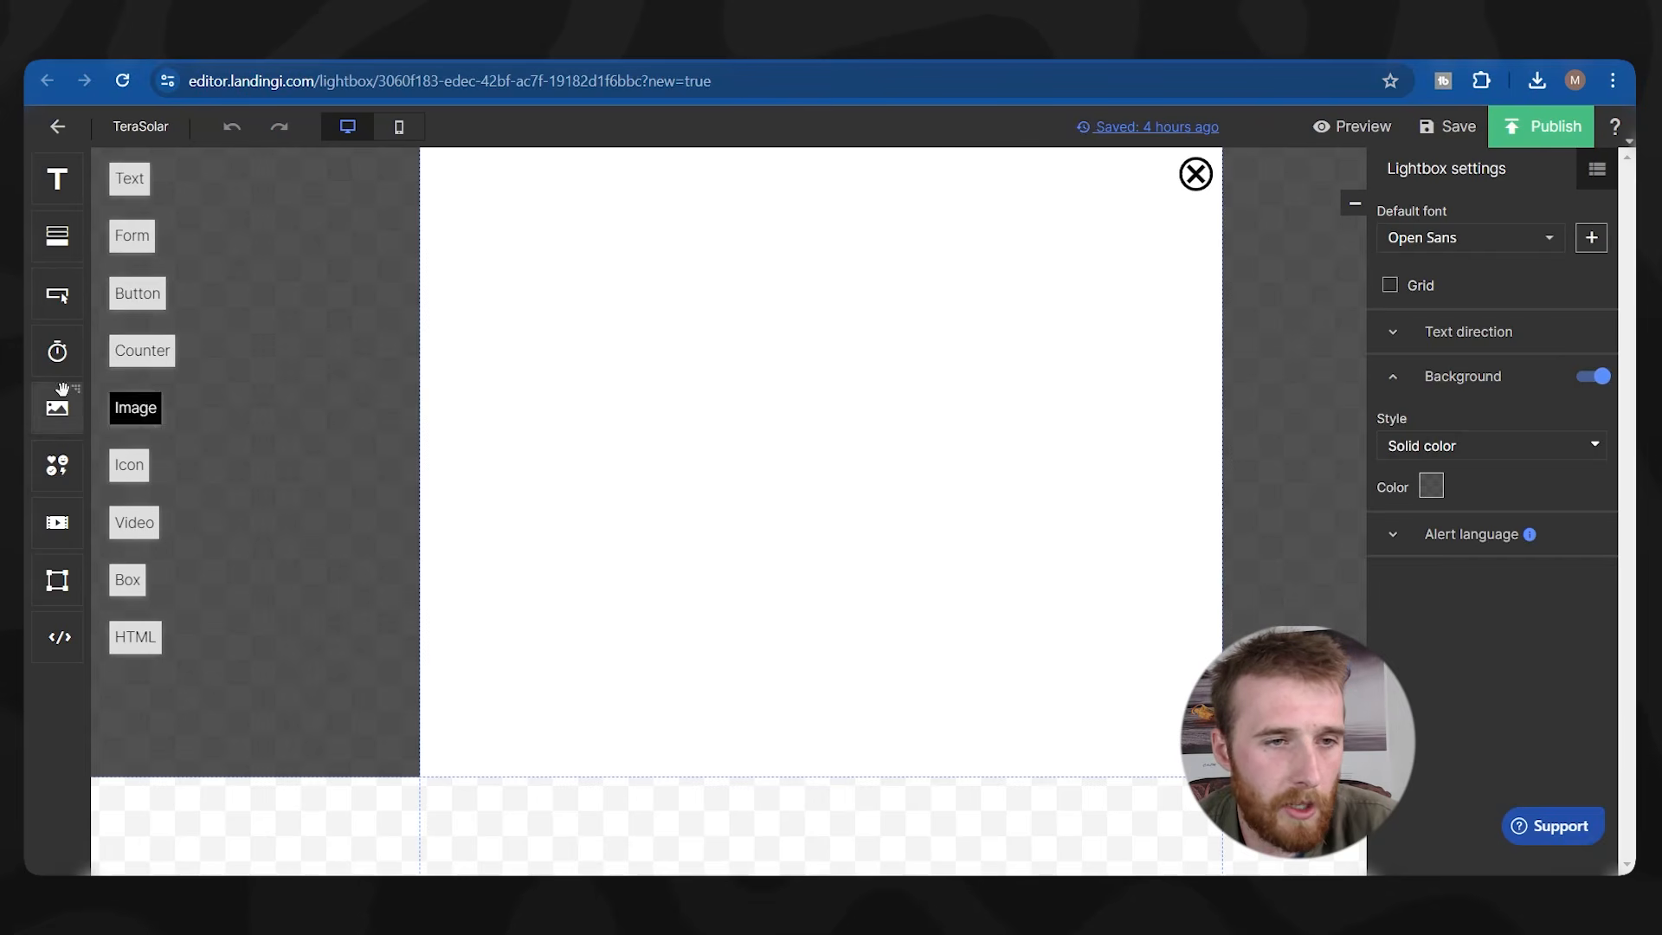
Drop a form into the lightbox and add Name and Phone fields.
{"action": "left_click_drag", "start_coordinate": [57, 235], "coordinate": [787, 467]}
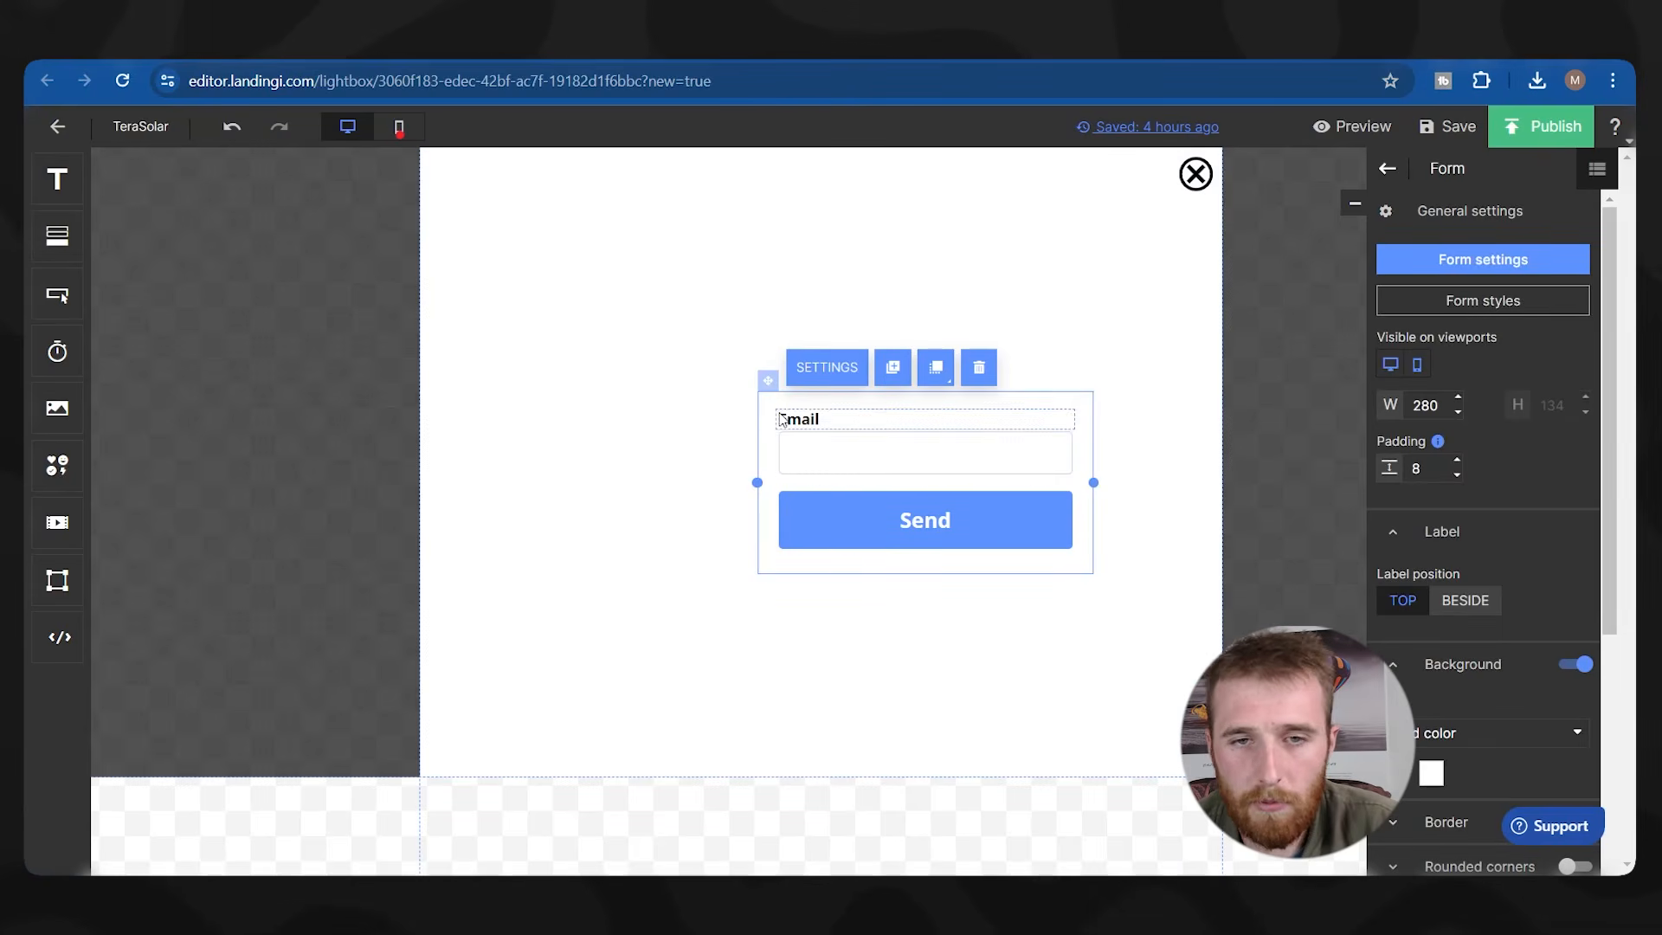
{"action": "left_click", "coordinate": [1484, 259]}
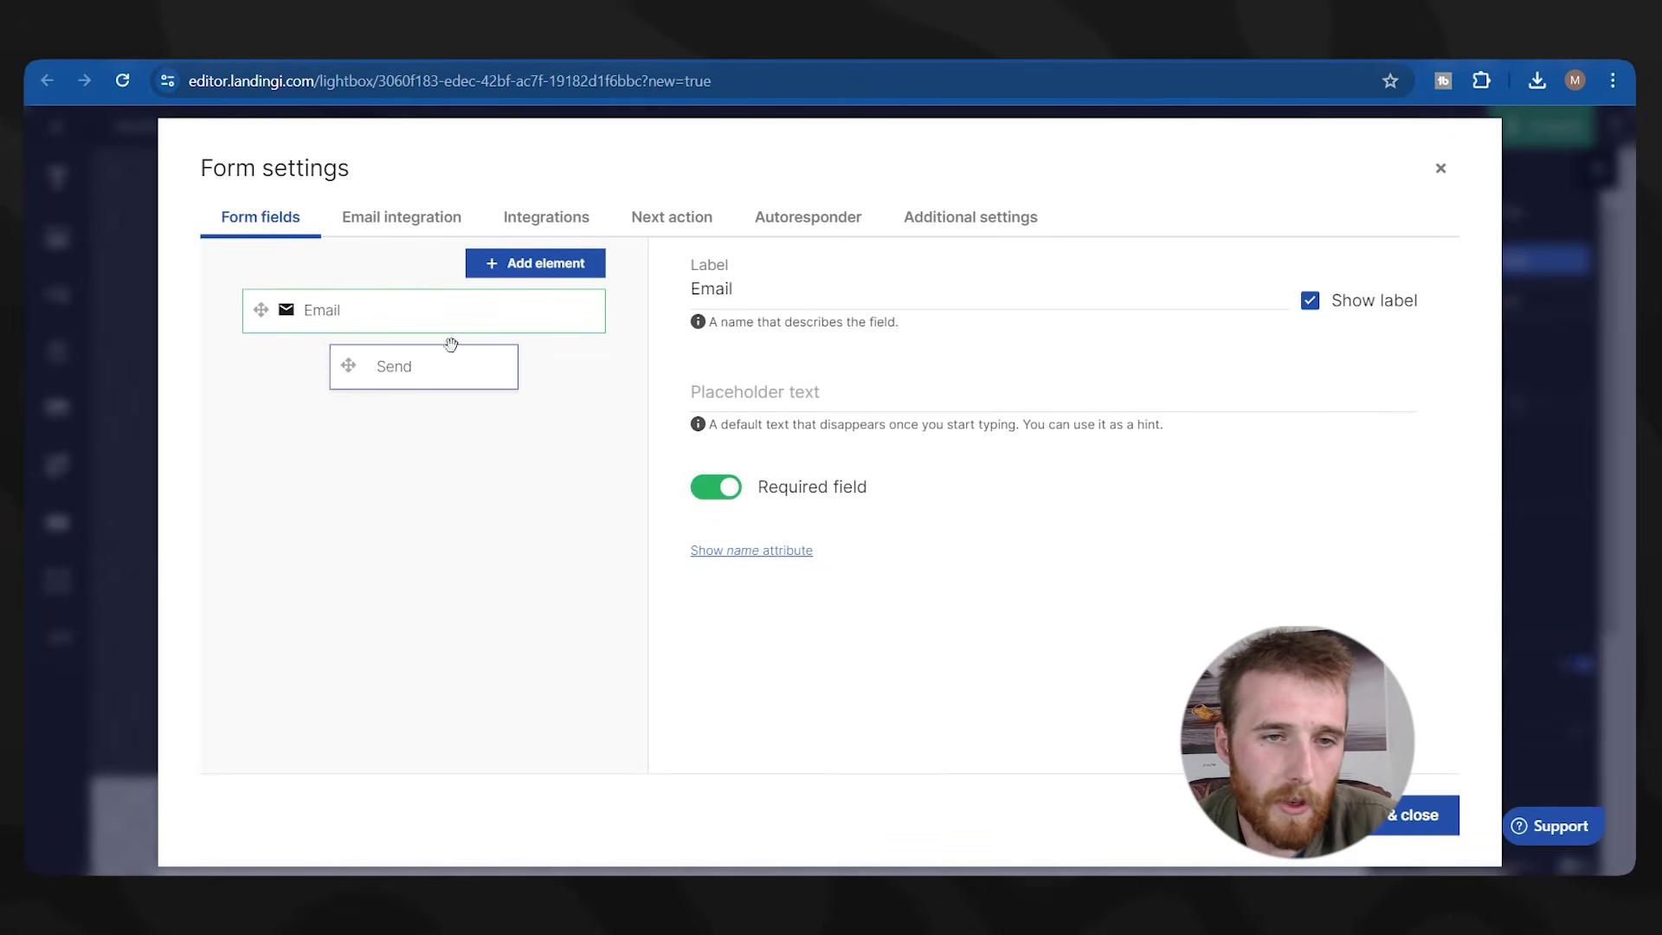
{"action": "left_click", "coordinate": [500, 264]}
{"action": "left_click", "coordinate": [512, 347]}
{"action": "left_click", "coordinate": [512, 265]}
{"action": "left_click", "coordinate": [521, 422]}
Add a single line text field labelled 'Notes' with placeholder 'Note'.
{"action": "left_click", "coordinate": [521, 270]}
{"action": "left_click", "coordinate": [771, 358]}
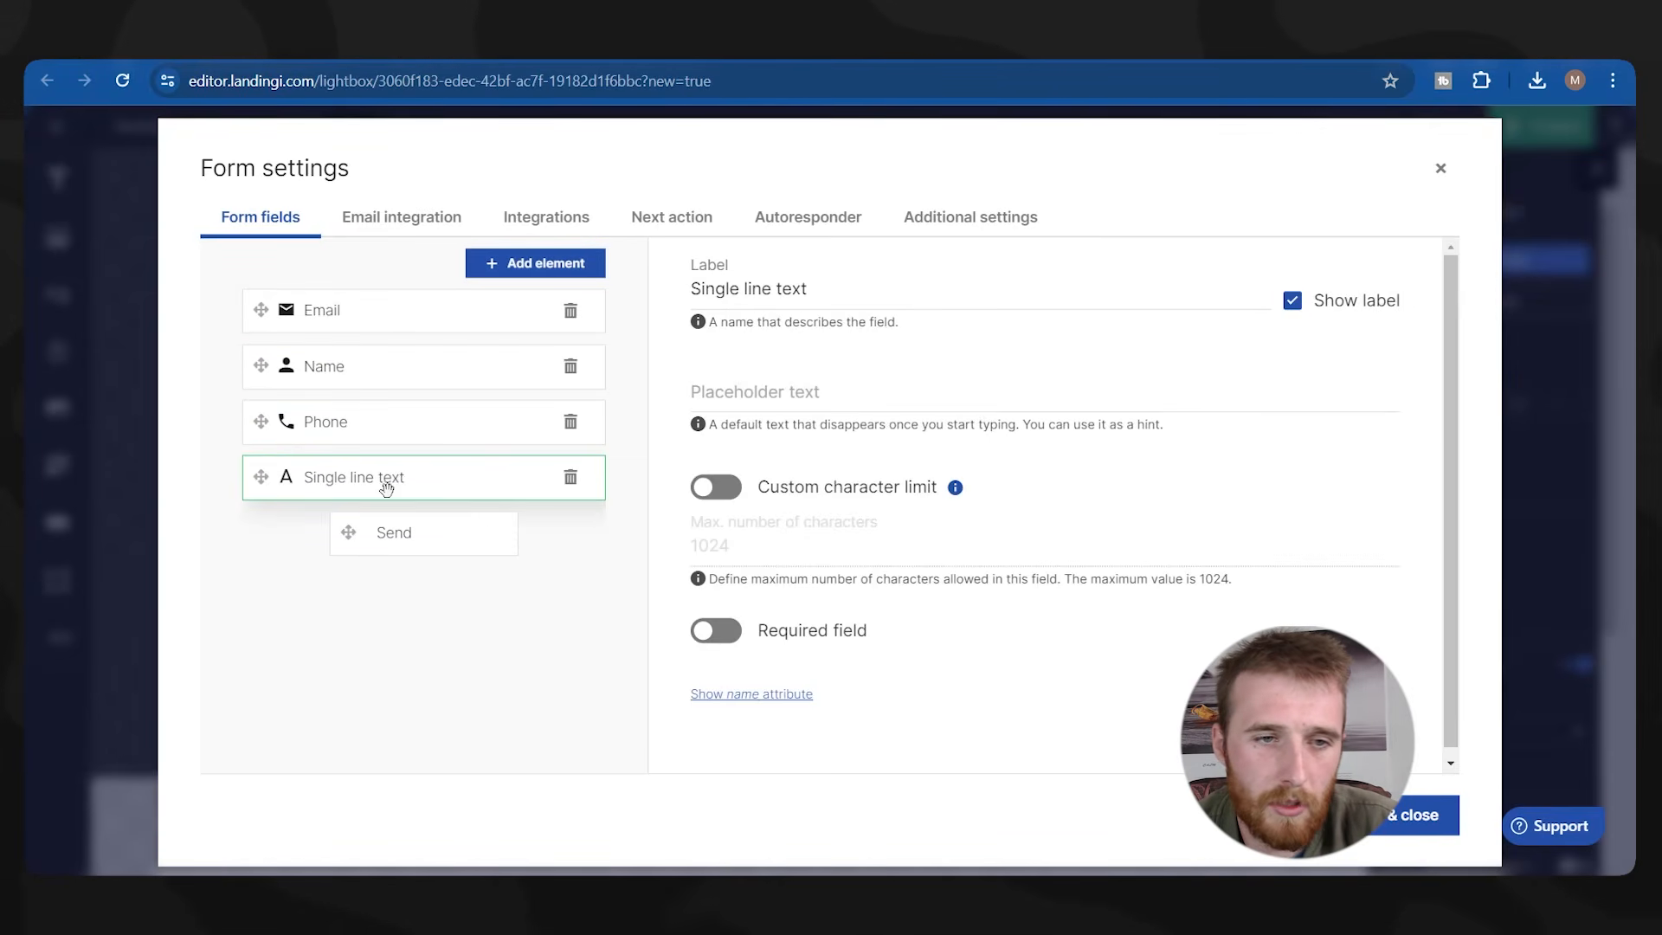
{"action": "left_click_drag", "start_coordinate": [831, 290], "coordinate": [623, 319]}
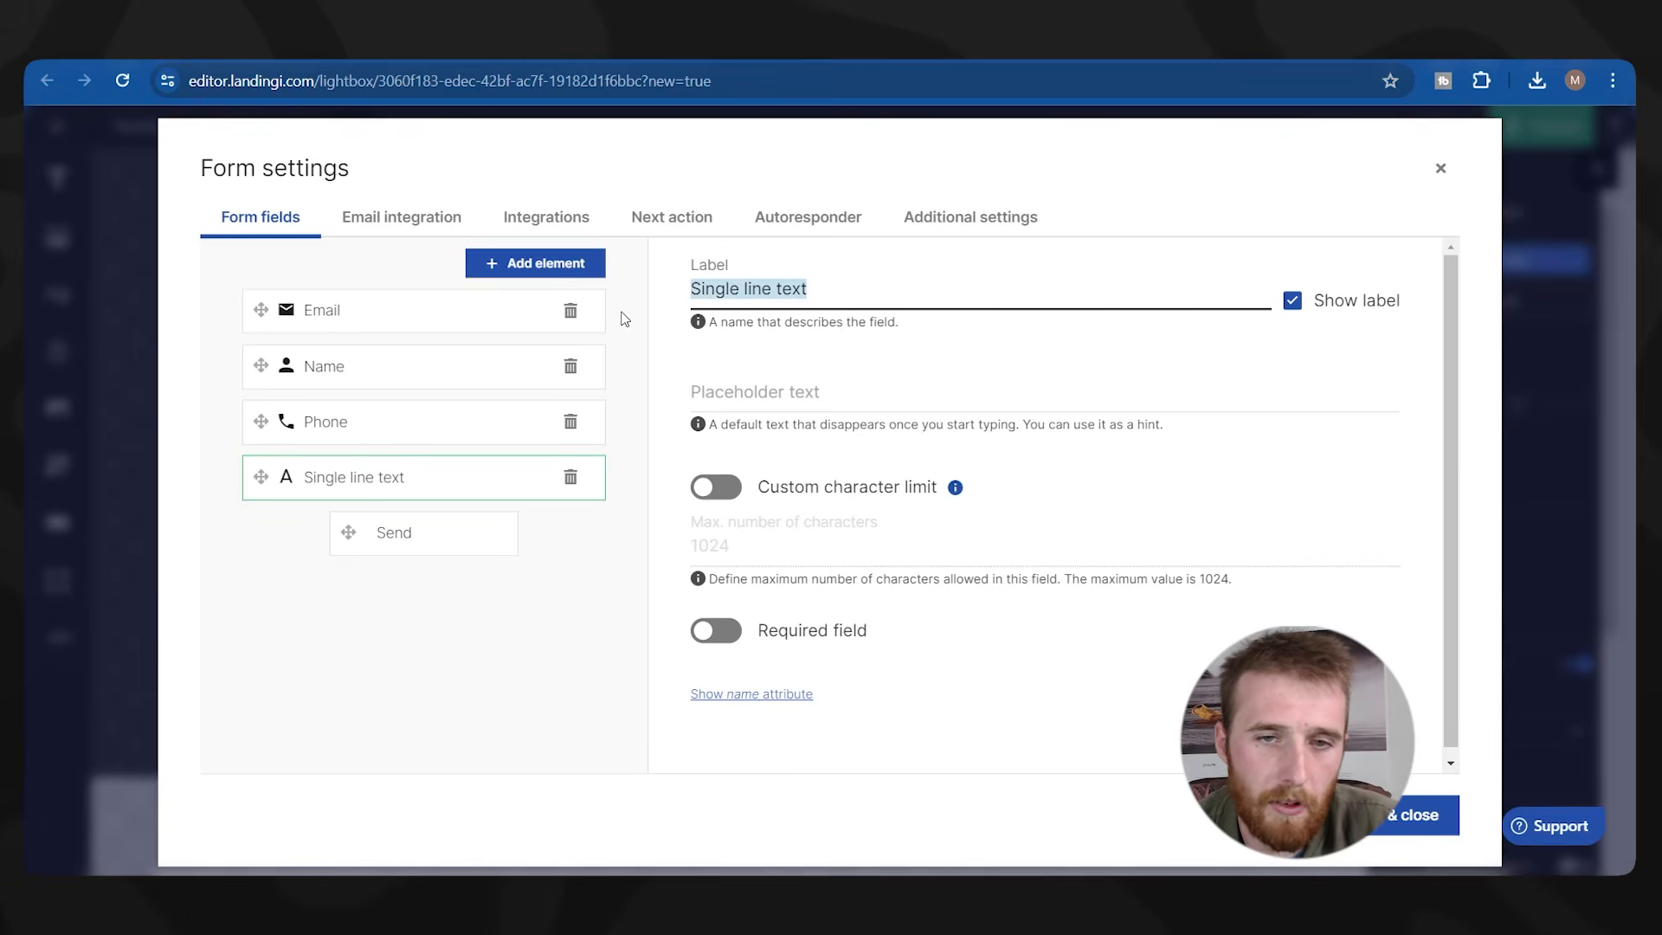
{"action": "type", "text": "Notes"}
{"action": "left_click", "coordinate": [718, 375]}
{"action": "type", "text": "Note"}
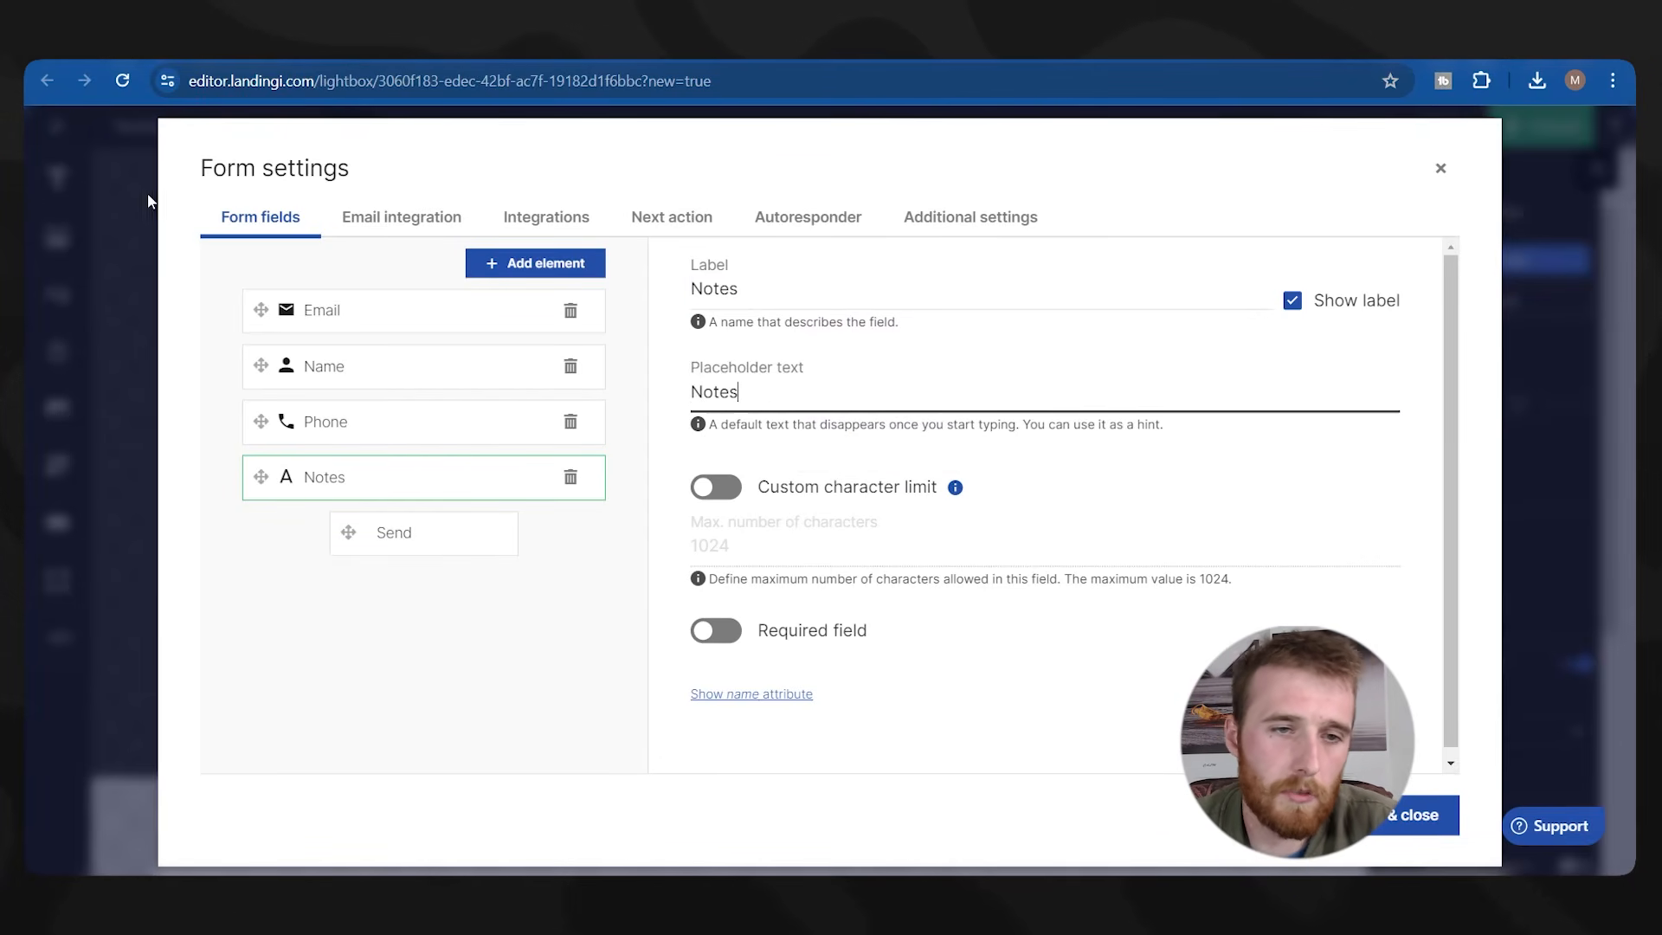
Reorder the form fields to Name, Phone, Email, Notes.
{"action": "left_click", "coordinate": [411, 423]}
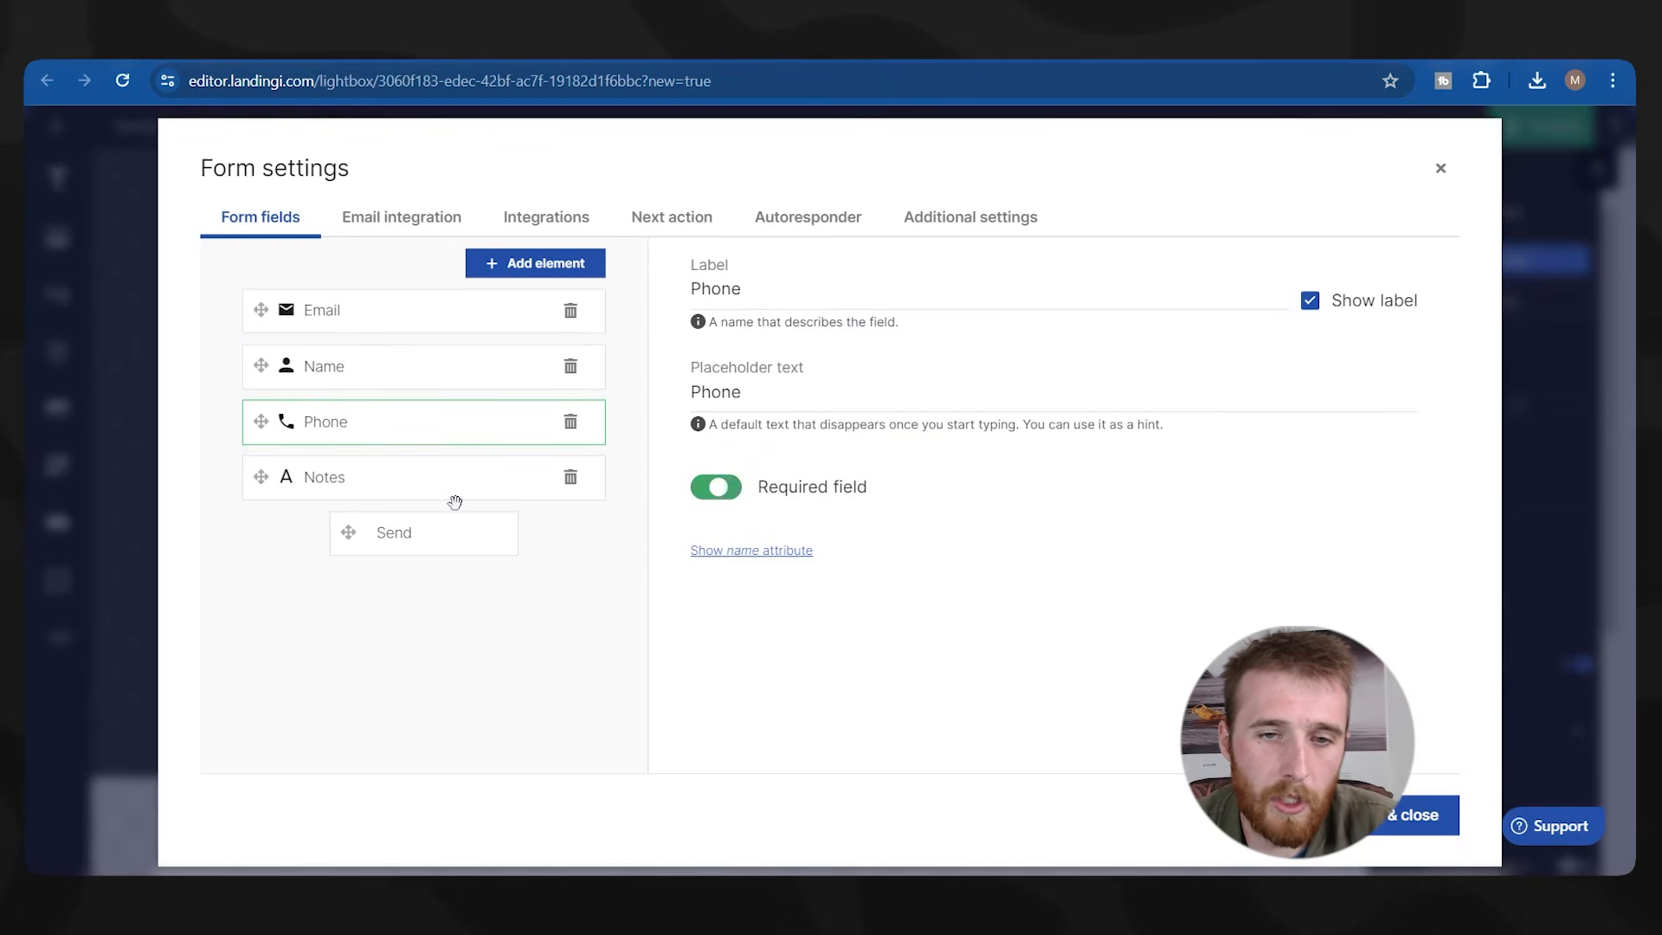
{"action": "left_click", "coordinate": [426, 496]}
{"action": "left_click", "coordinate": [438, 367]}
{"action": "left_click_drag", "start_coordinate": [413, 481], "coordinate": [416, 424]}
{"action": "left_click_drag", "start_coordinate": [375, 497], "coordinate": [352, 373]}
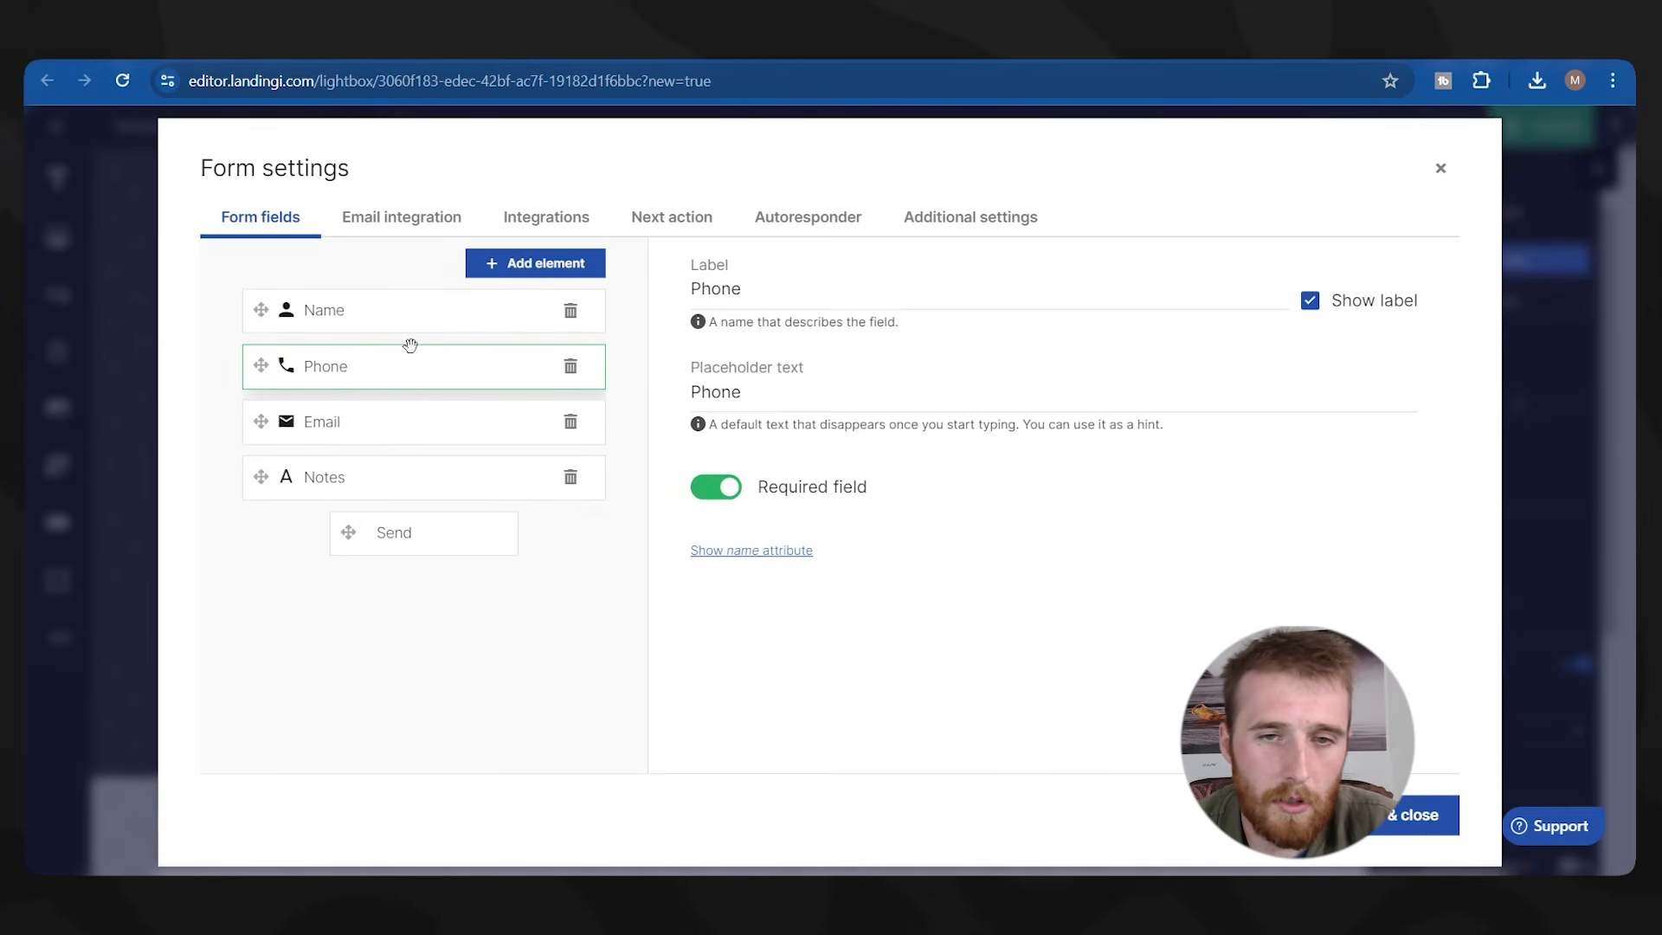
Make Name required, edit the Email placeholder, and turn on emailing of submissions.
{"action": "left_click", "coordinate": [424, 320]}
{"action": "left_click", "coordinate": [718, 496]}
{"action": "left_click", "coordinate": [341, 424]}
{"action": "left_click", "coordinate": [736, 386]}
{"action": "type", "text": "Email"}
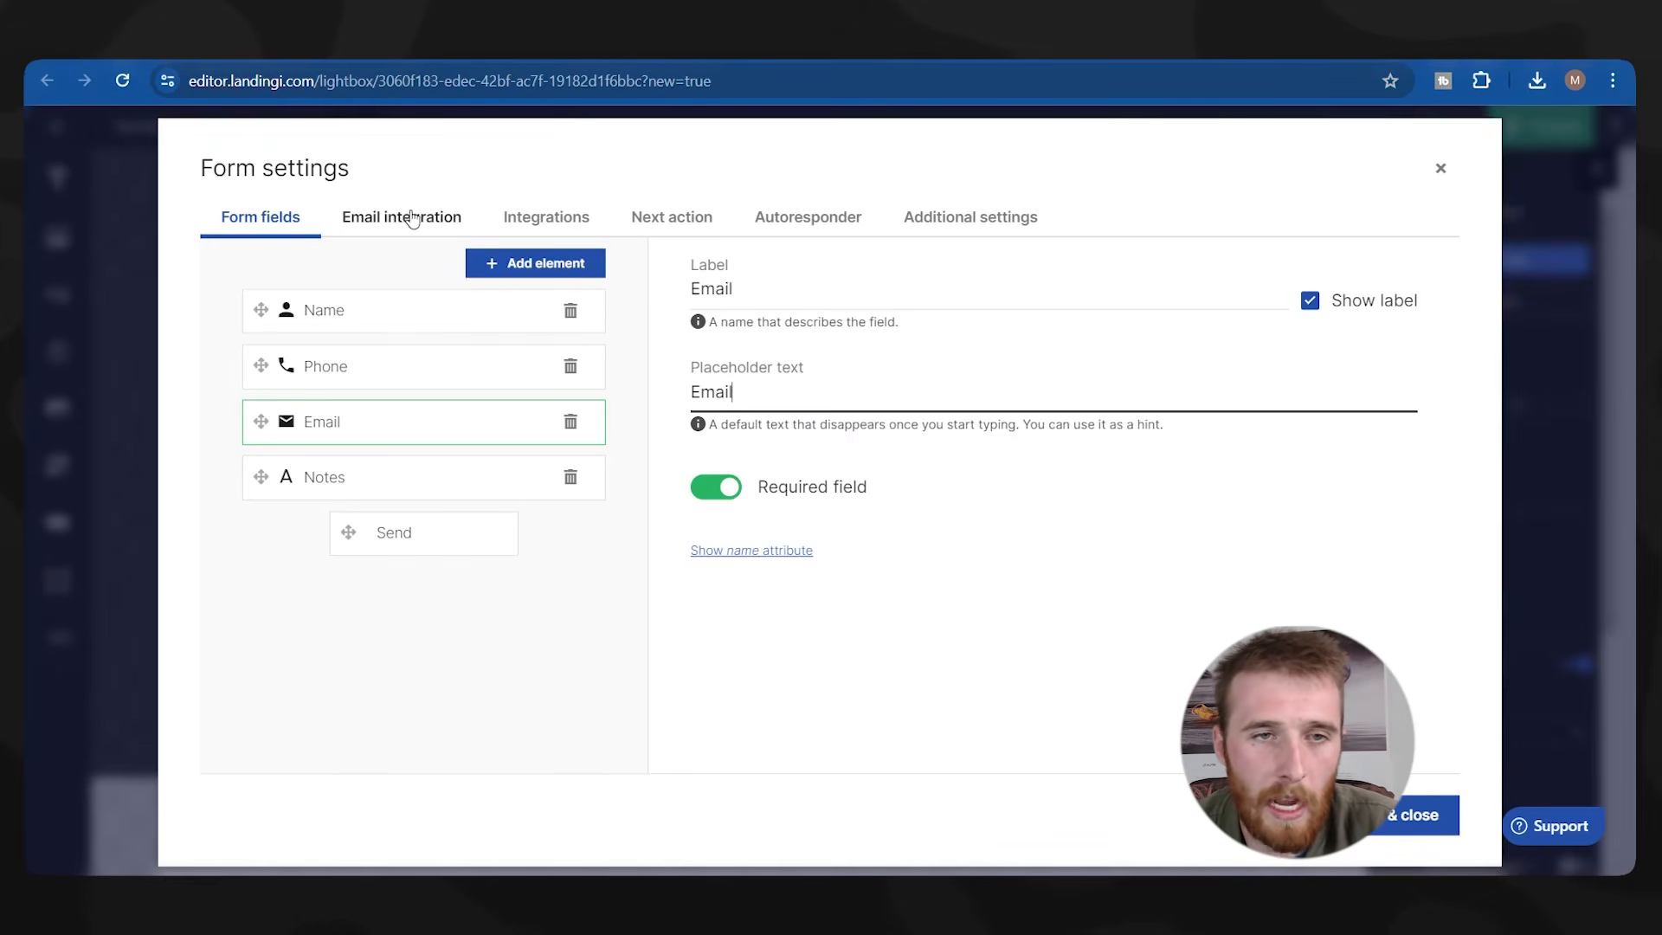
{"action": "left_click", "coordinate": [410, 218]}
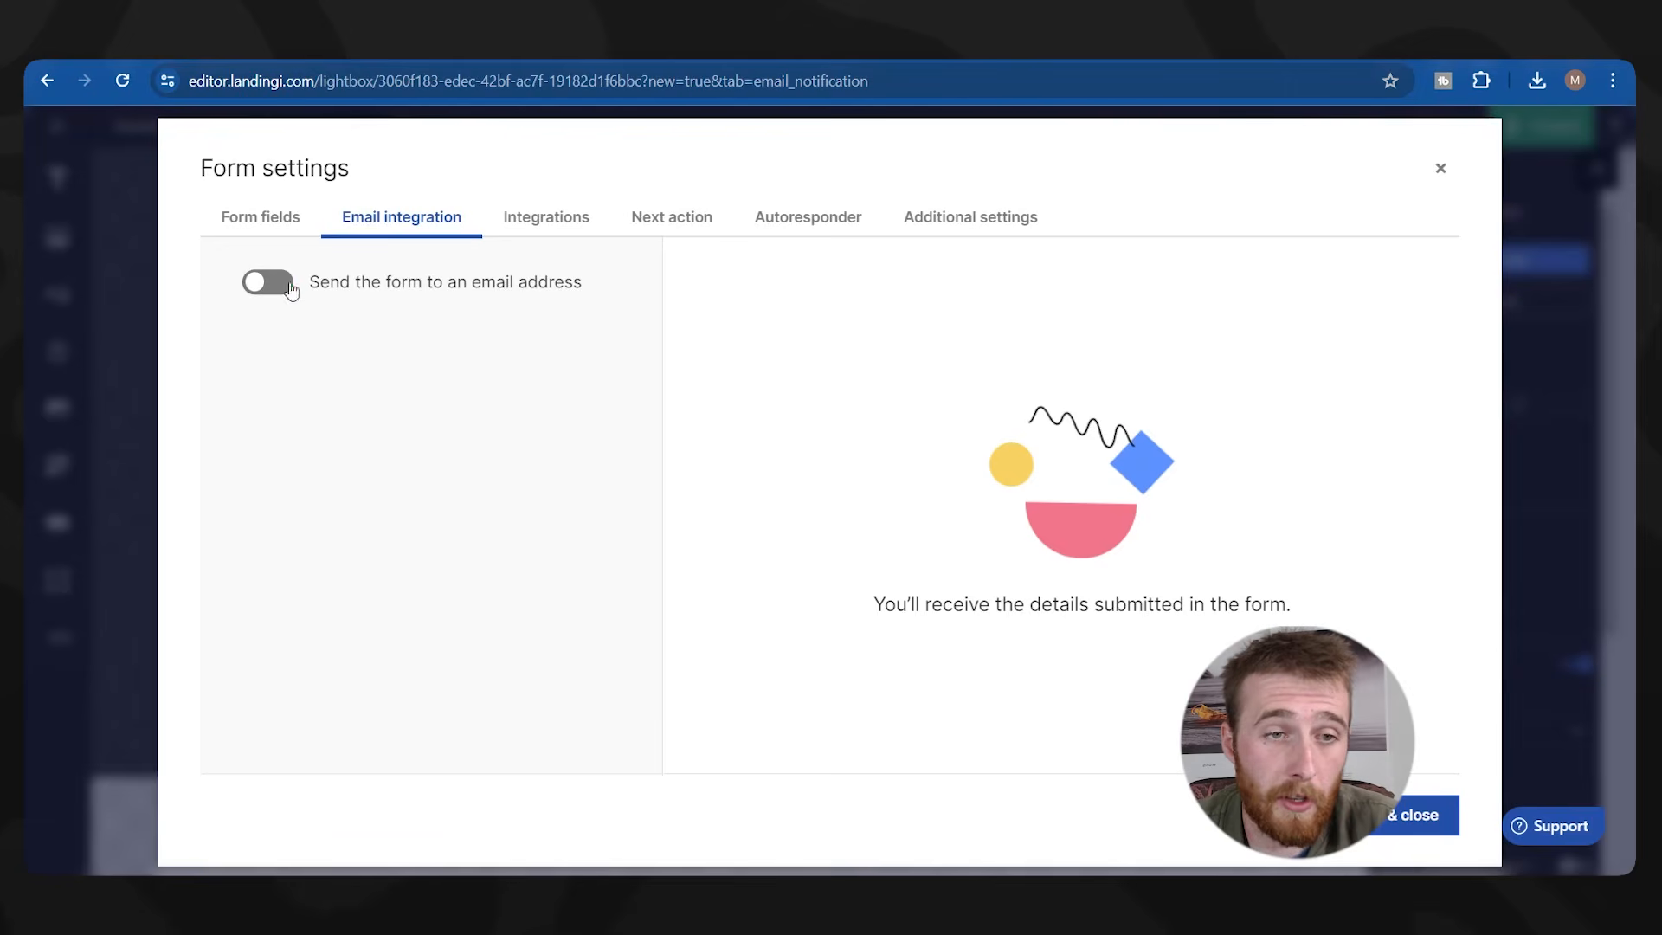
{"action": "left_click", "coordinate": [269, 284]}
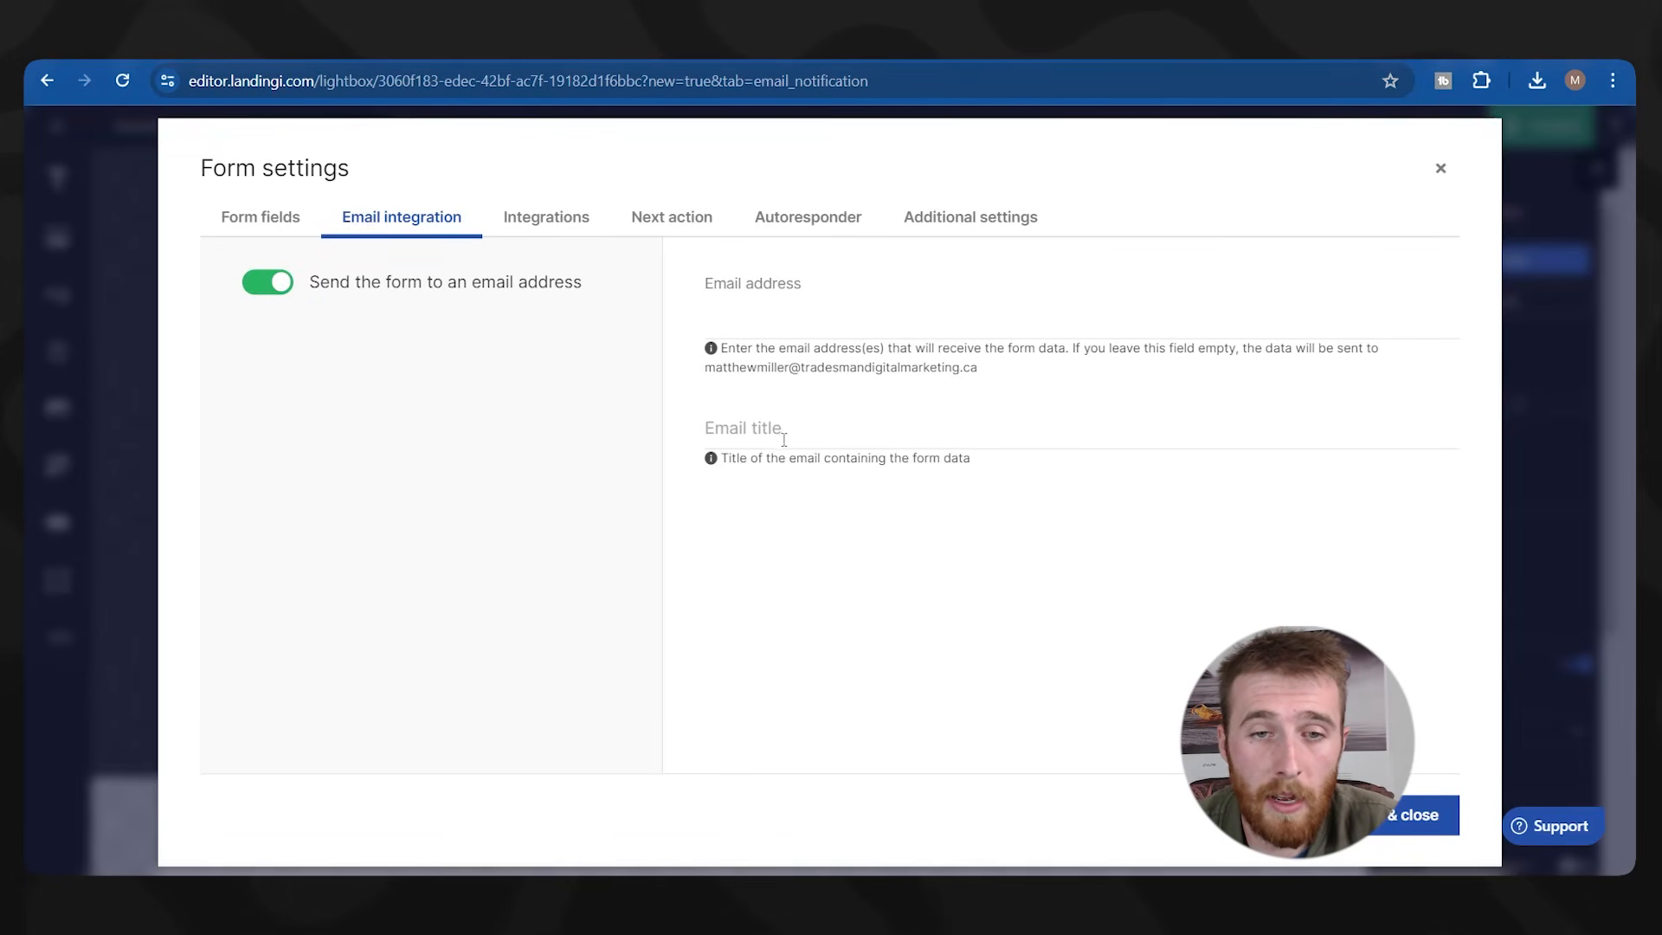
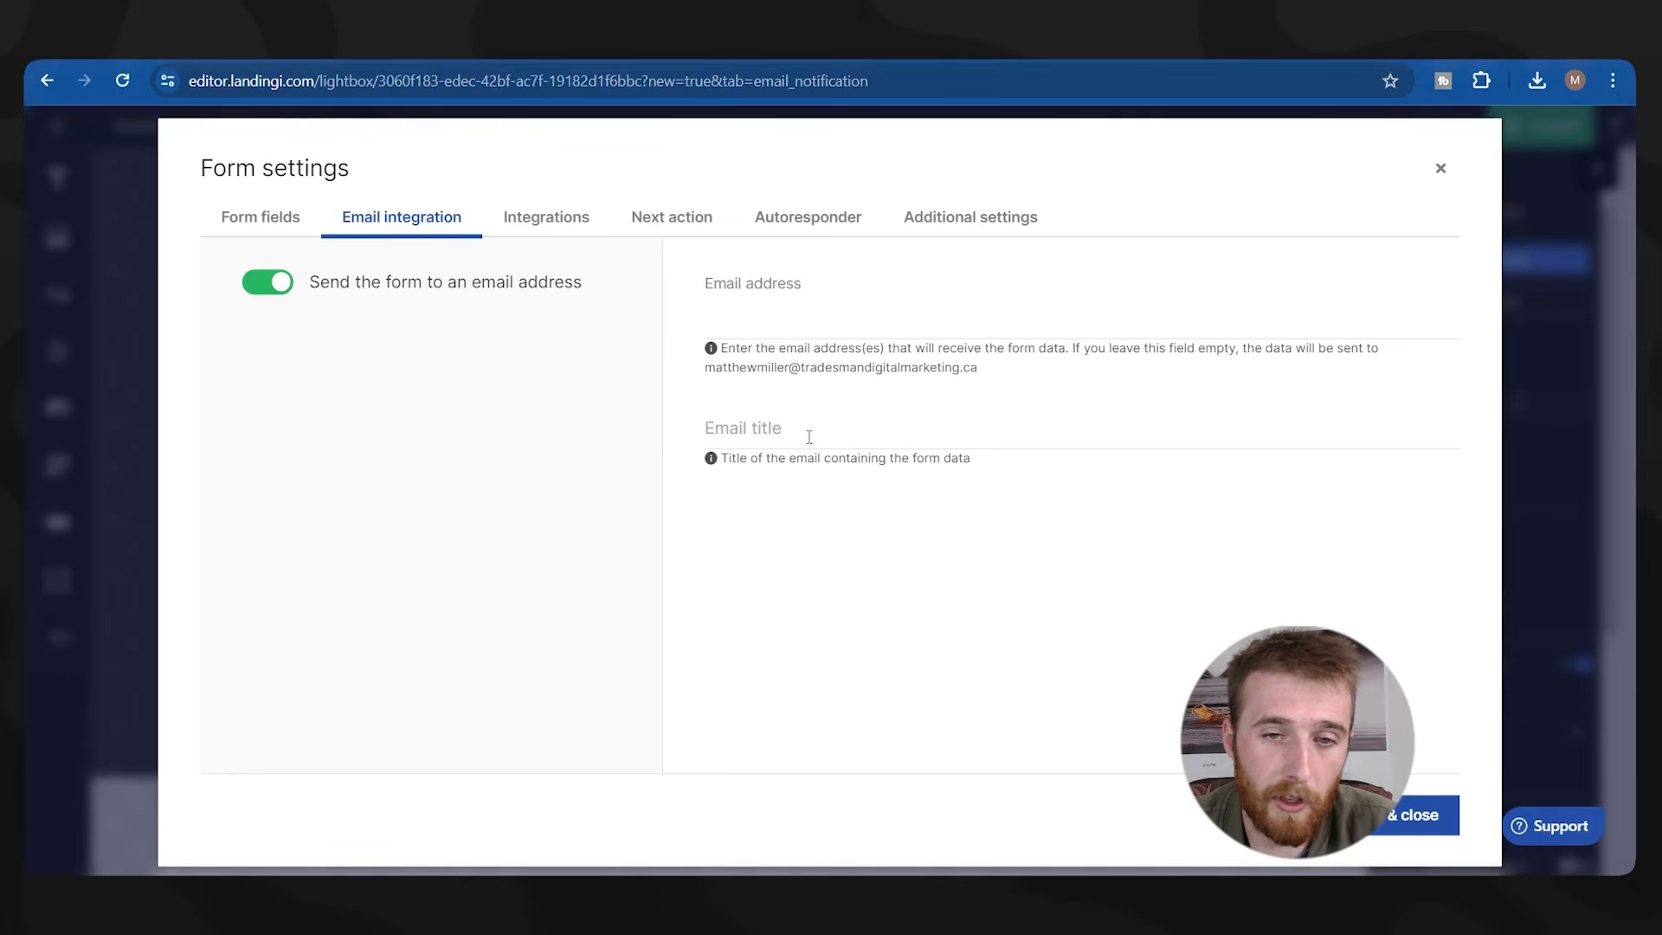
Turn off sending form submissions to an email address and check the Integrations and Autoresponder options.
{"action": "left_click", "coordinate": [785, 327]}
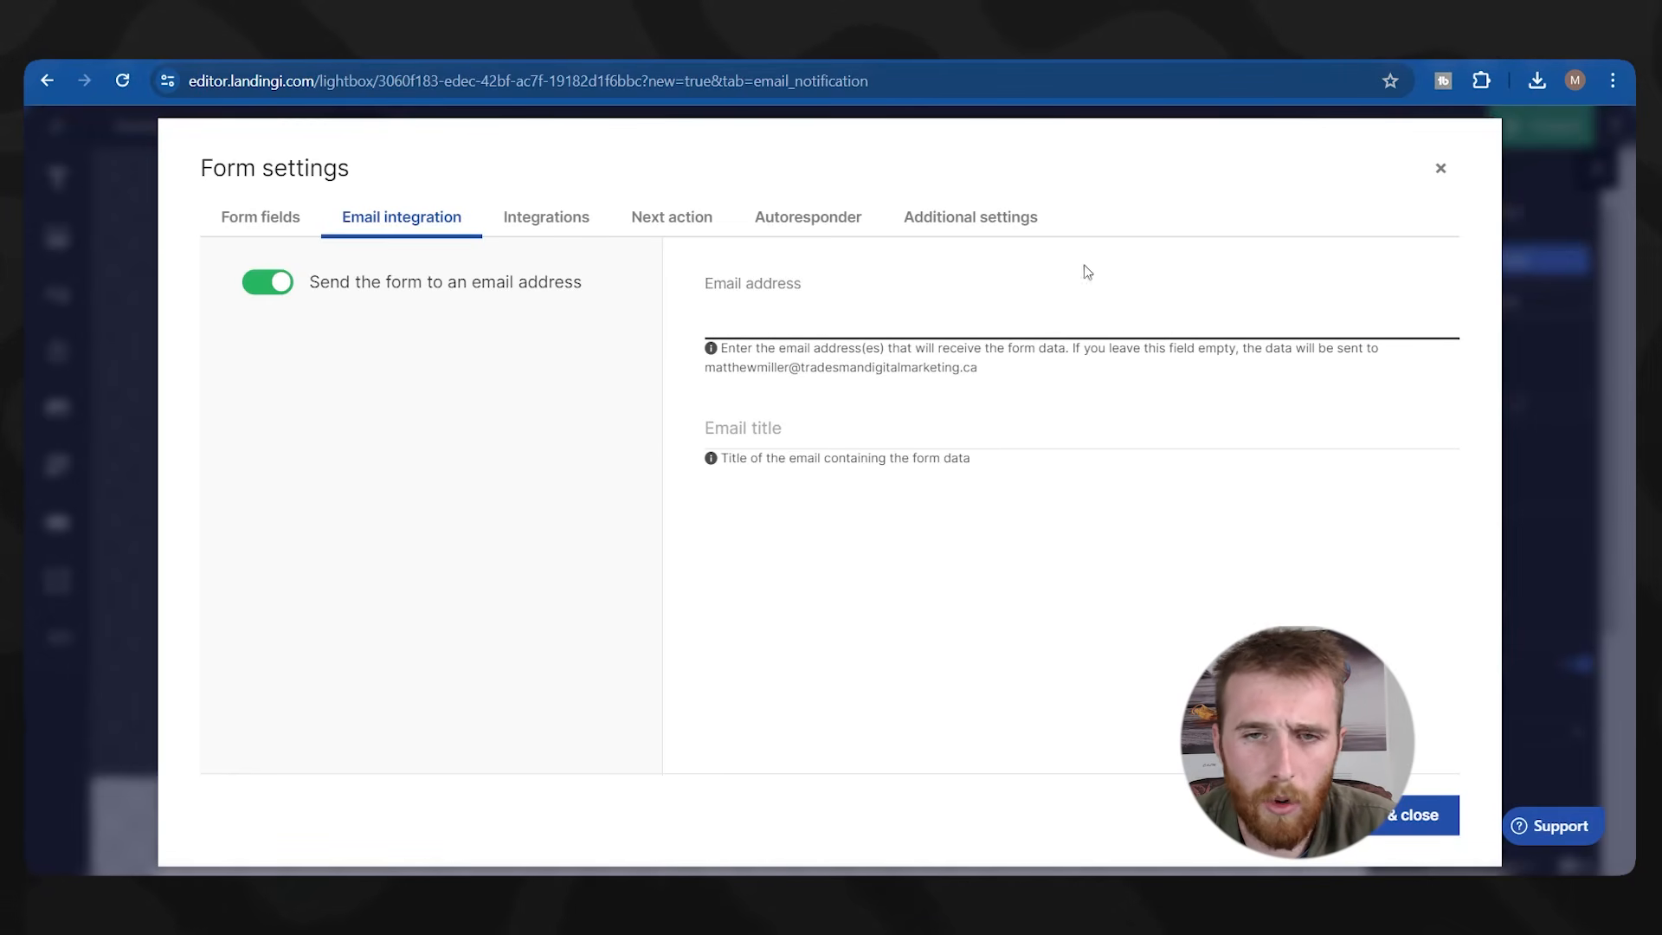
{"action": "left_click", "coordinate": [265, 288]}
{"action": "left_click", "coordinate": [588, 227]}
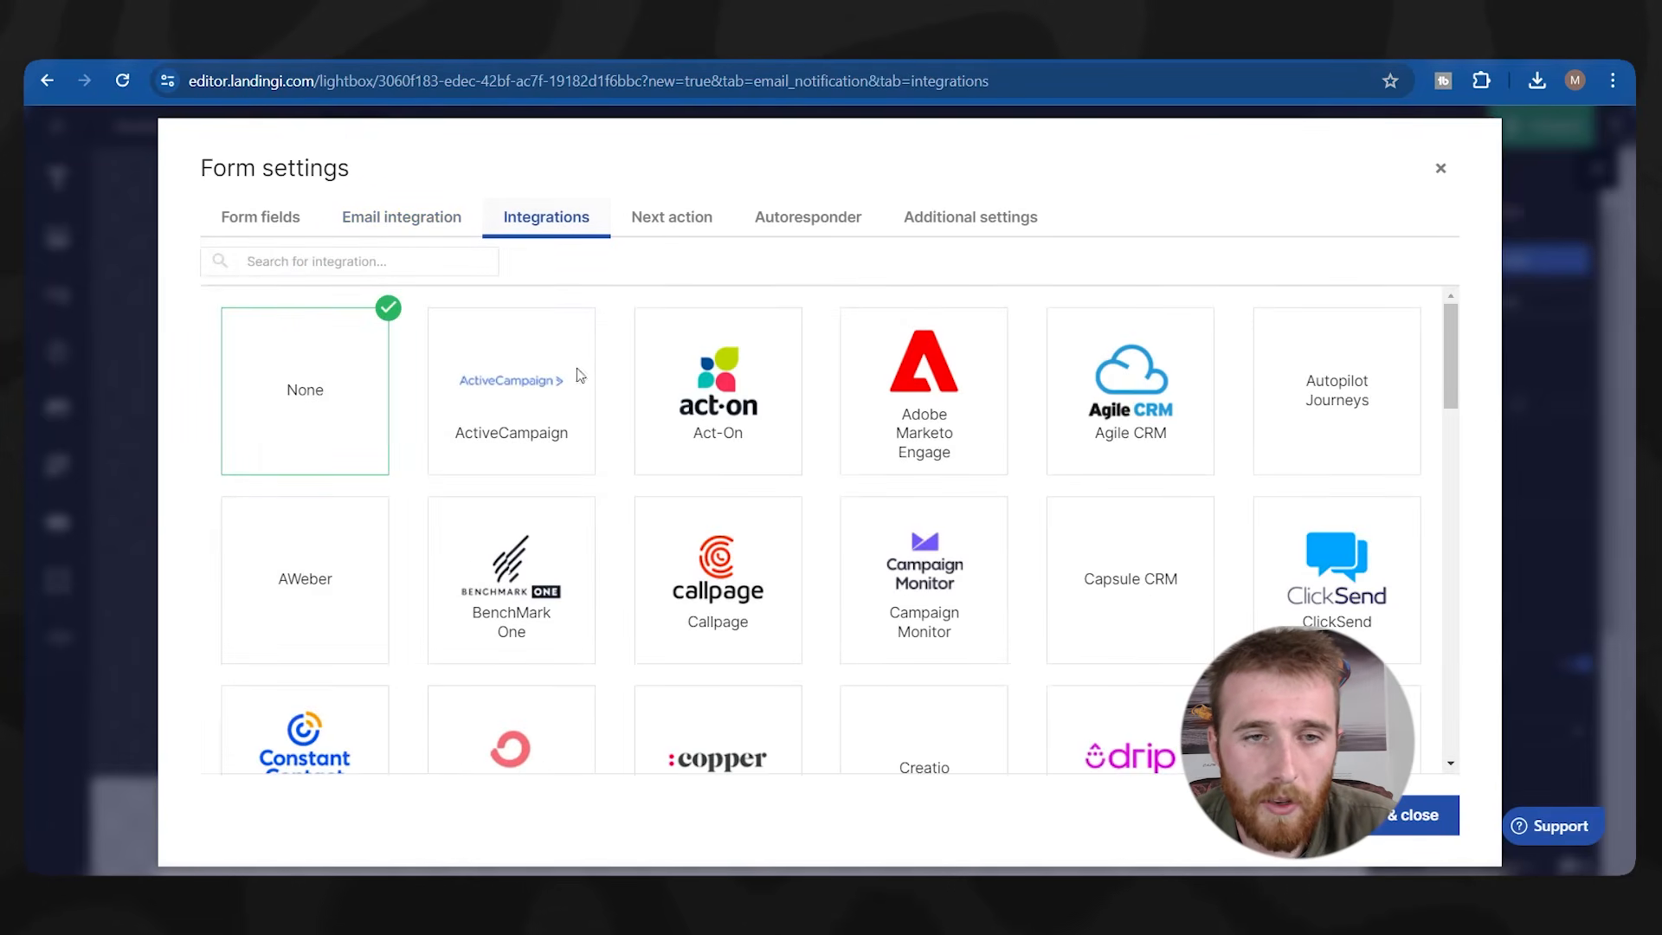
{"action": "scroll", "coordinate": [845, 354], "scroll_direction": "down", "scroll_amount": 7}
{"action": "scroll", "coordinate": [844, 355], "scroll_direction": "up", "scroll_amount": 7}
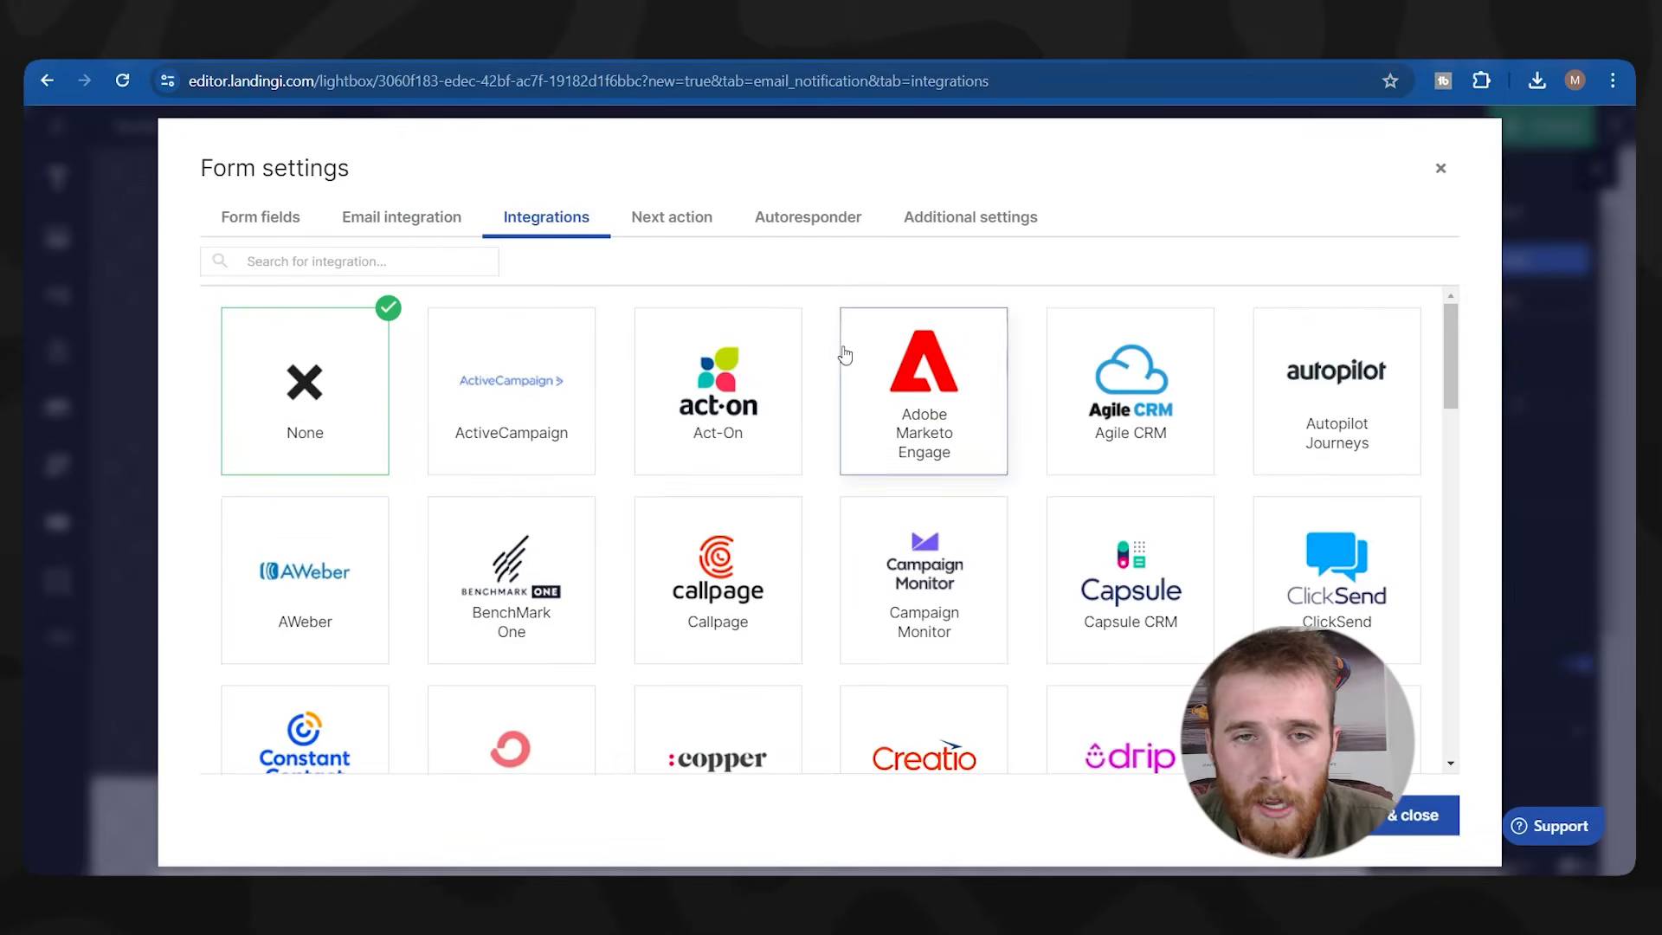
{"action": "left_click", "coordinate": [800, 222]}
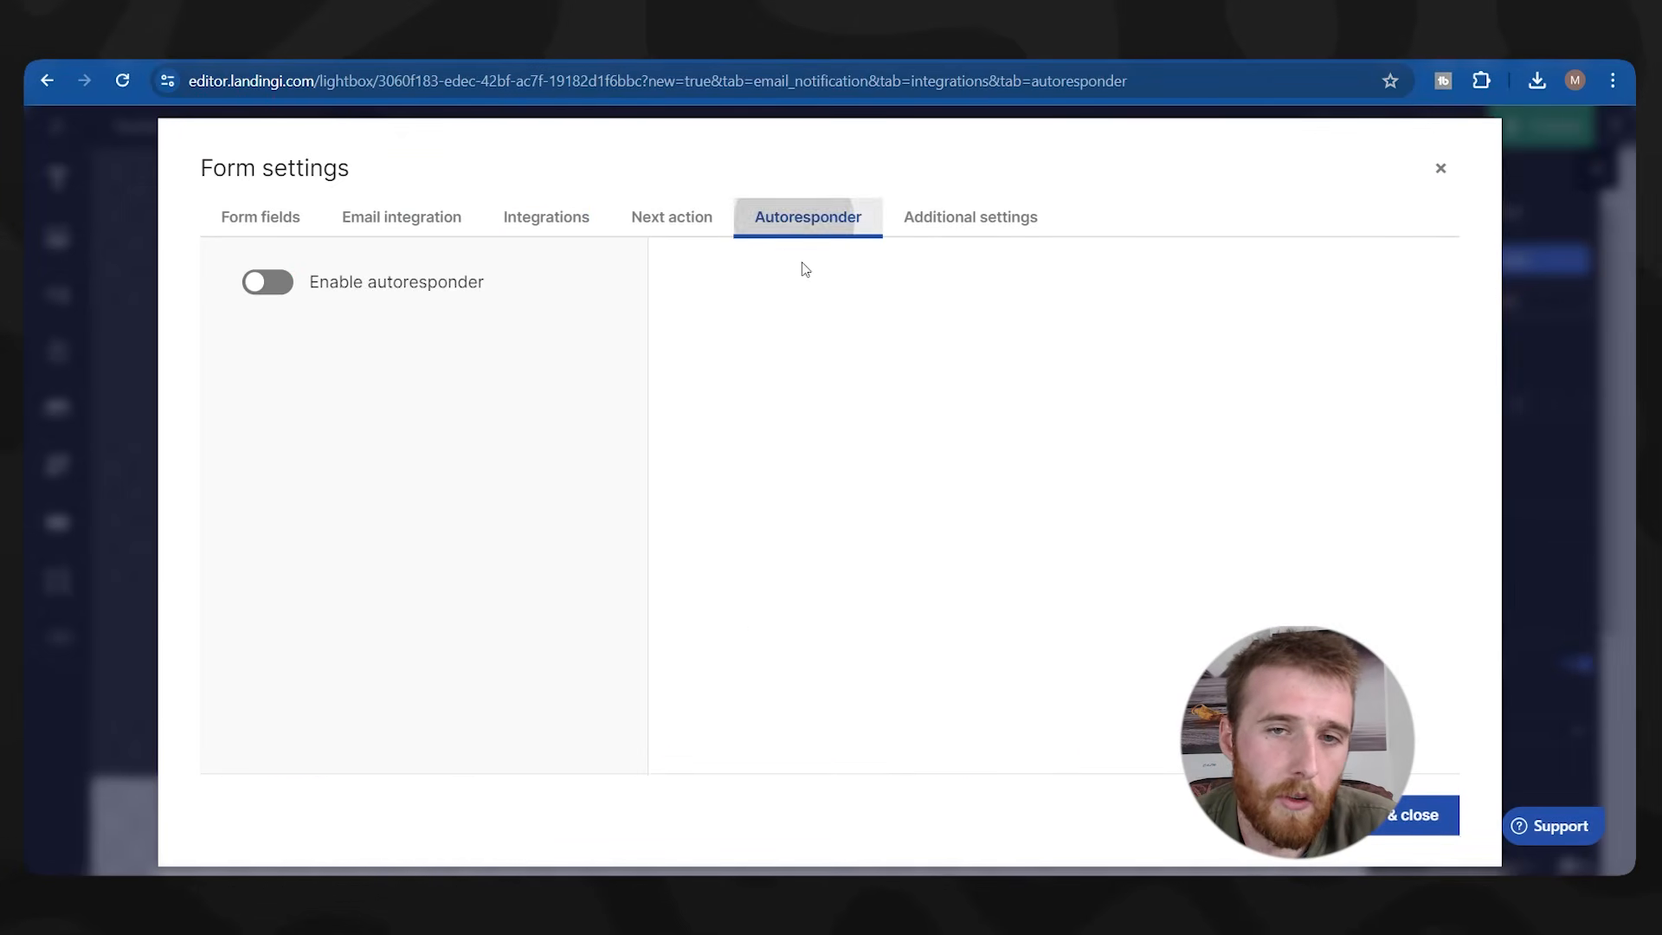
Give the Email field the placeholder 'Email' and save the form settings.
{"action": "left_click", "coordinate": [242, 221]}
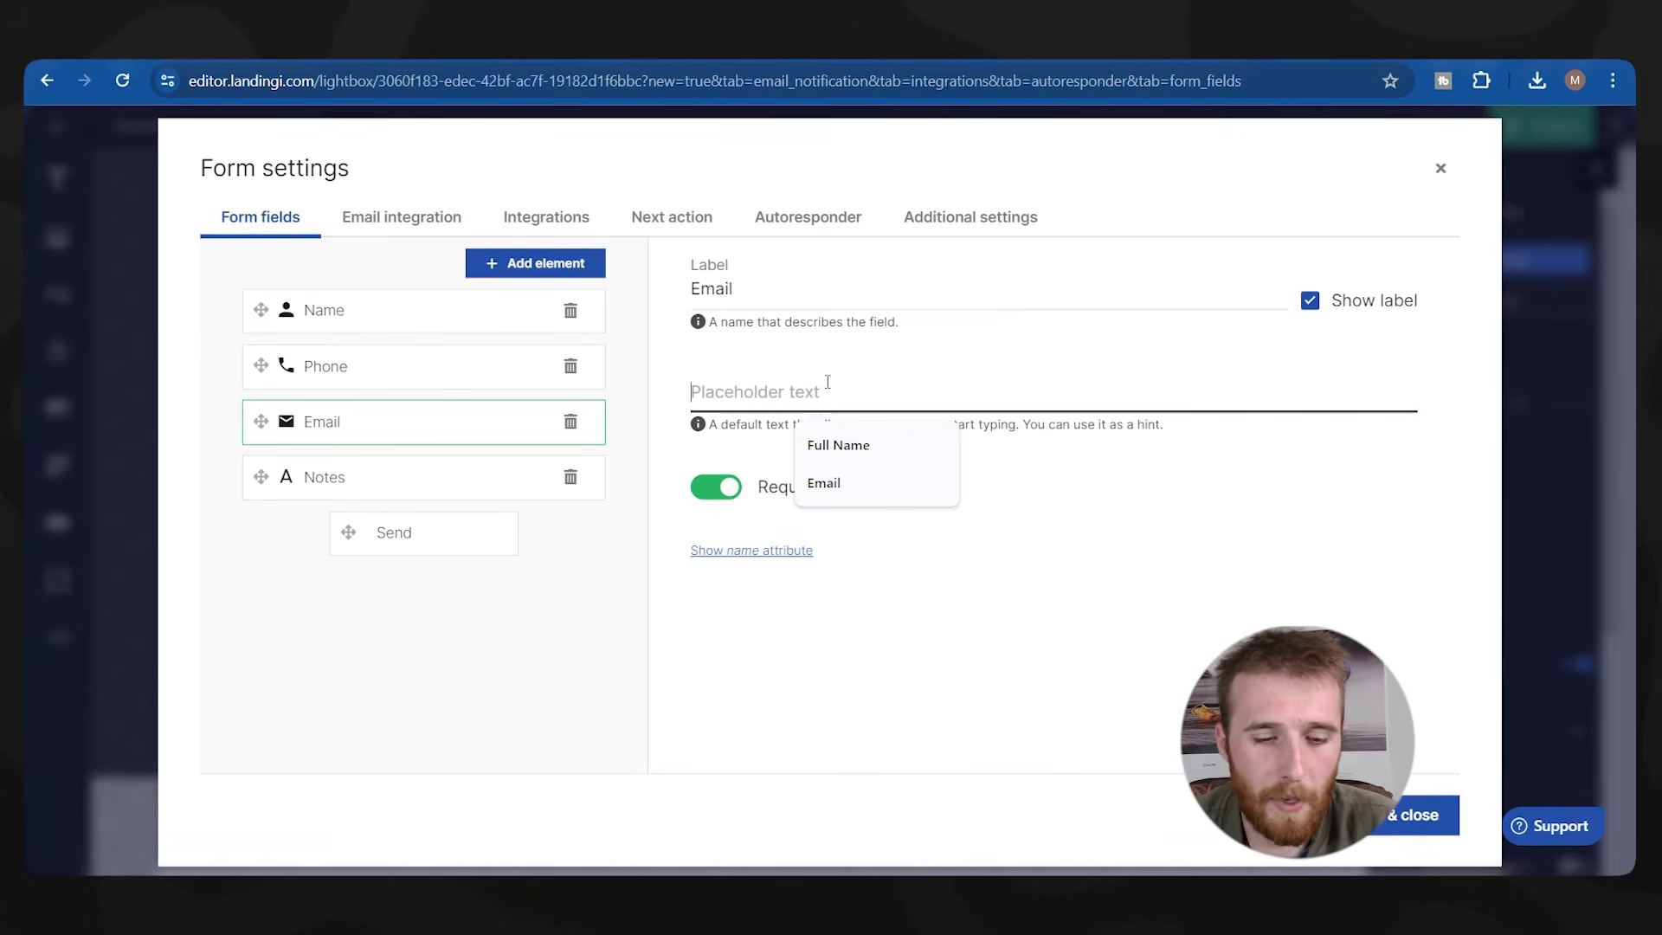
{"action": "type", "text": "Email"}
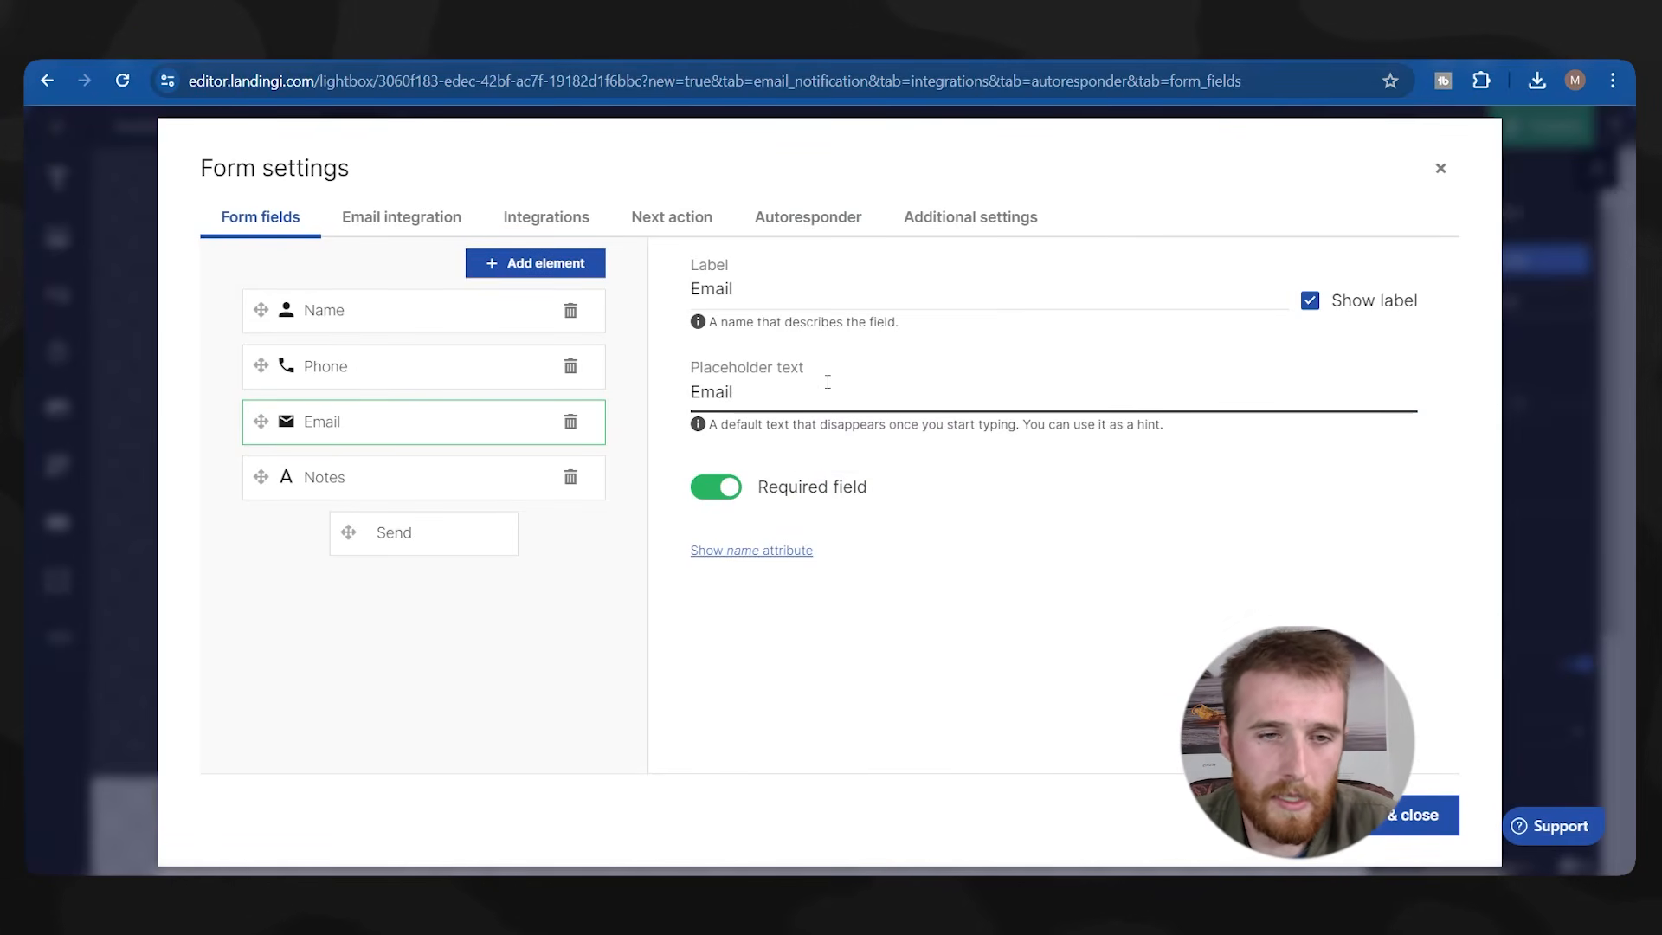
{"action": "left_click", "coordinate": [438, 475]}
{"action": "left_click", "coordinate": [450, 325]}
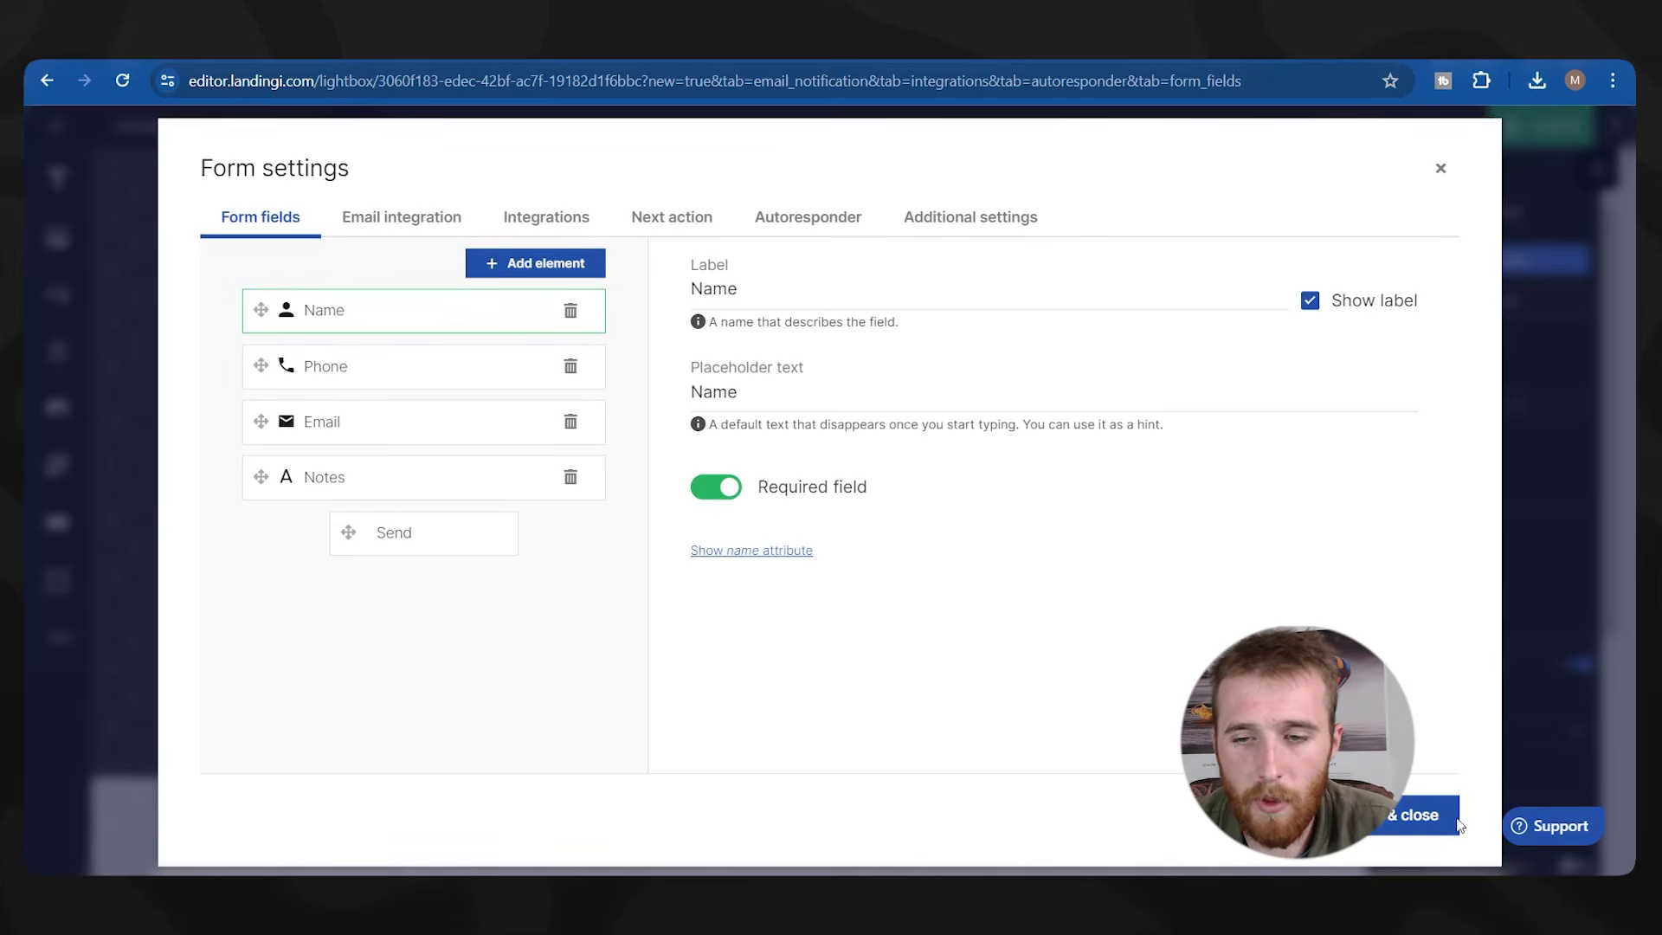
{"action": "left_click", "coordinate": [1419, 814]}
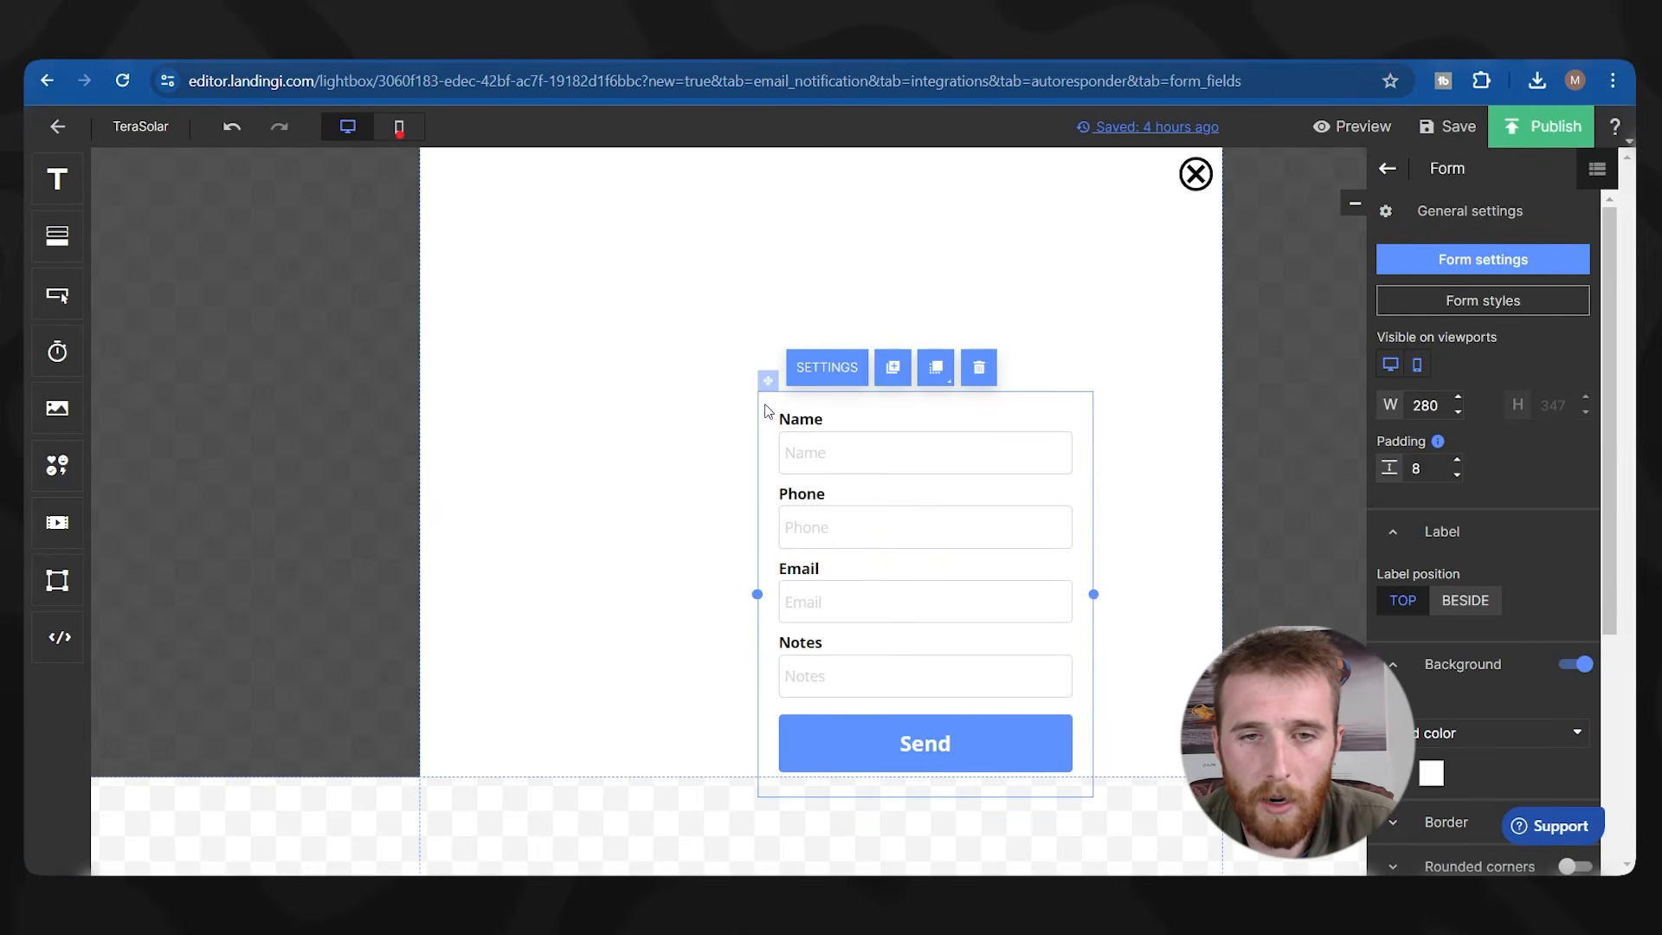
Move the form up and left and give it a light grey f3f3f3 background.
{"action": "left_click_drag", "start_coordinate": [765, 382], "coordinate": [662, 262]}
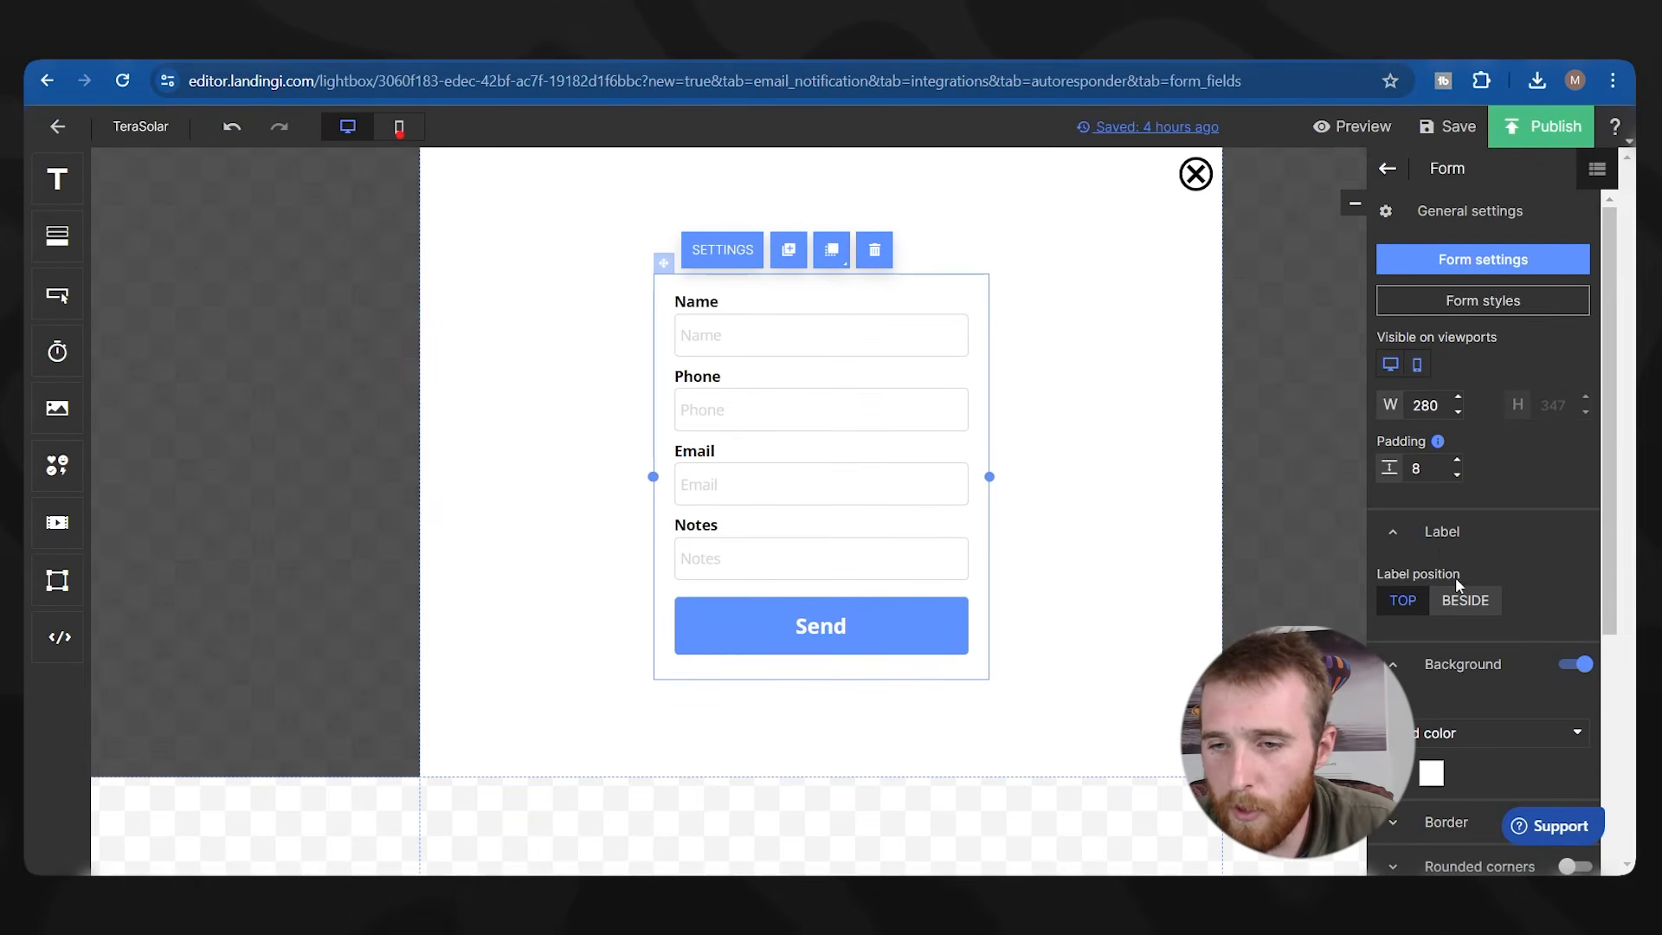
{"action": "left_click", "coordinate": [1429, 774]}
{"action": "scroll", "coordinate": [1424, 585], "scroll_direction": "down", "scroll_amount": 2}
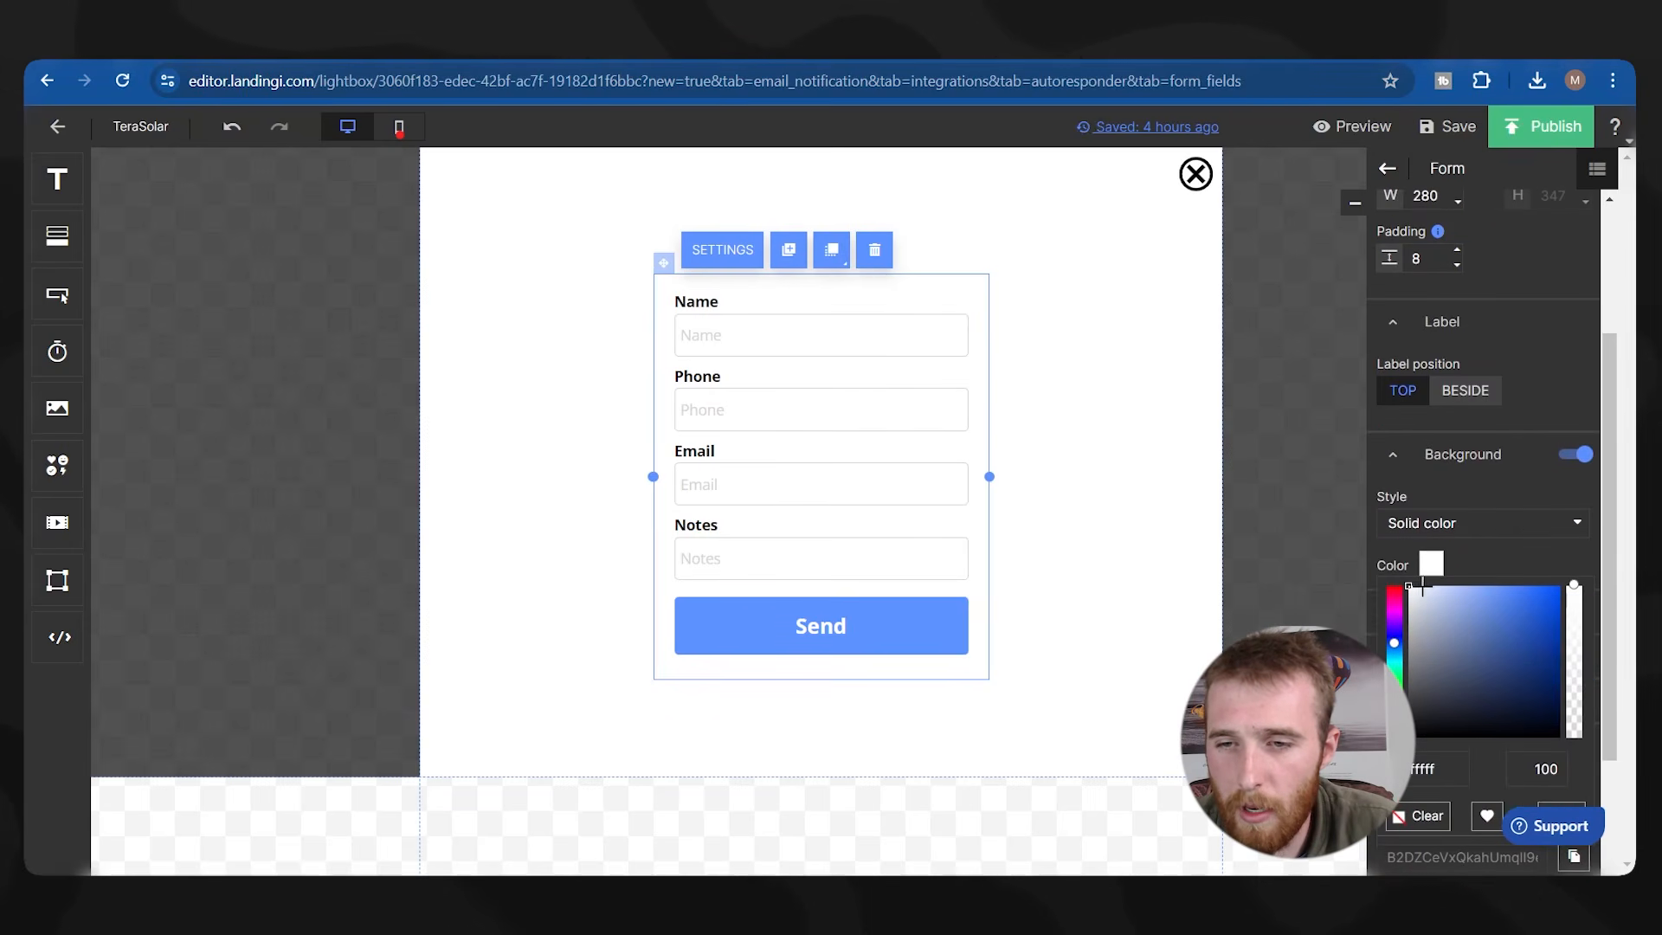
{"action": "left_click_drag", "start_coordinate": [1414, 603], "coordinate": [1381, 593]}
Select the Send button and start typing a new background hex colour.
{"action": "left_click", "coordinate": [761, 612]}
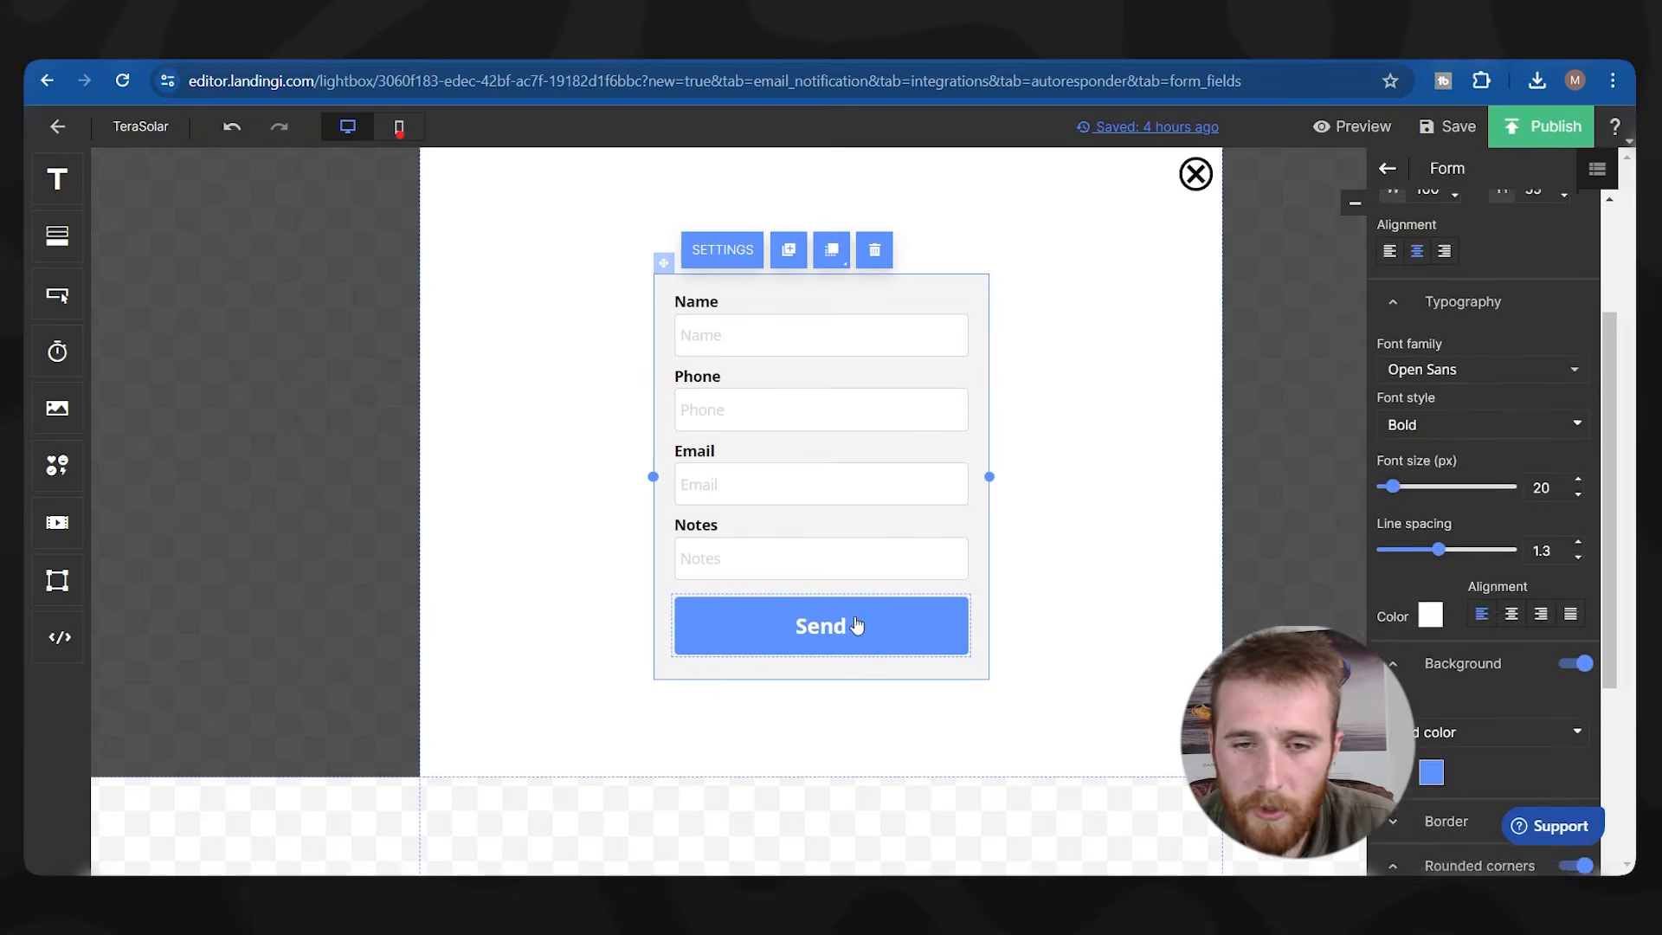
{"action": "scroll", "coordinate": [1495, 643], "scroll_direction": "up", "scroll_amount": 1}
{"action": "scroll", "coordinate": [1488, 649], "scroll_direction": "down", "scroll_amount": 4}
{"action": "left_click", "coordinate": [1431, 426]}
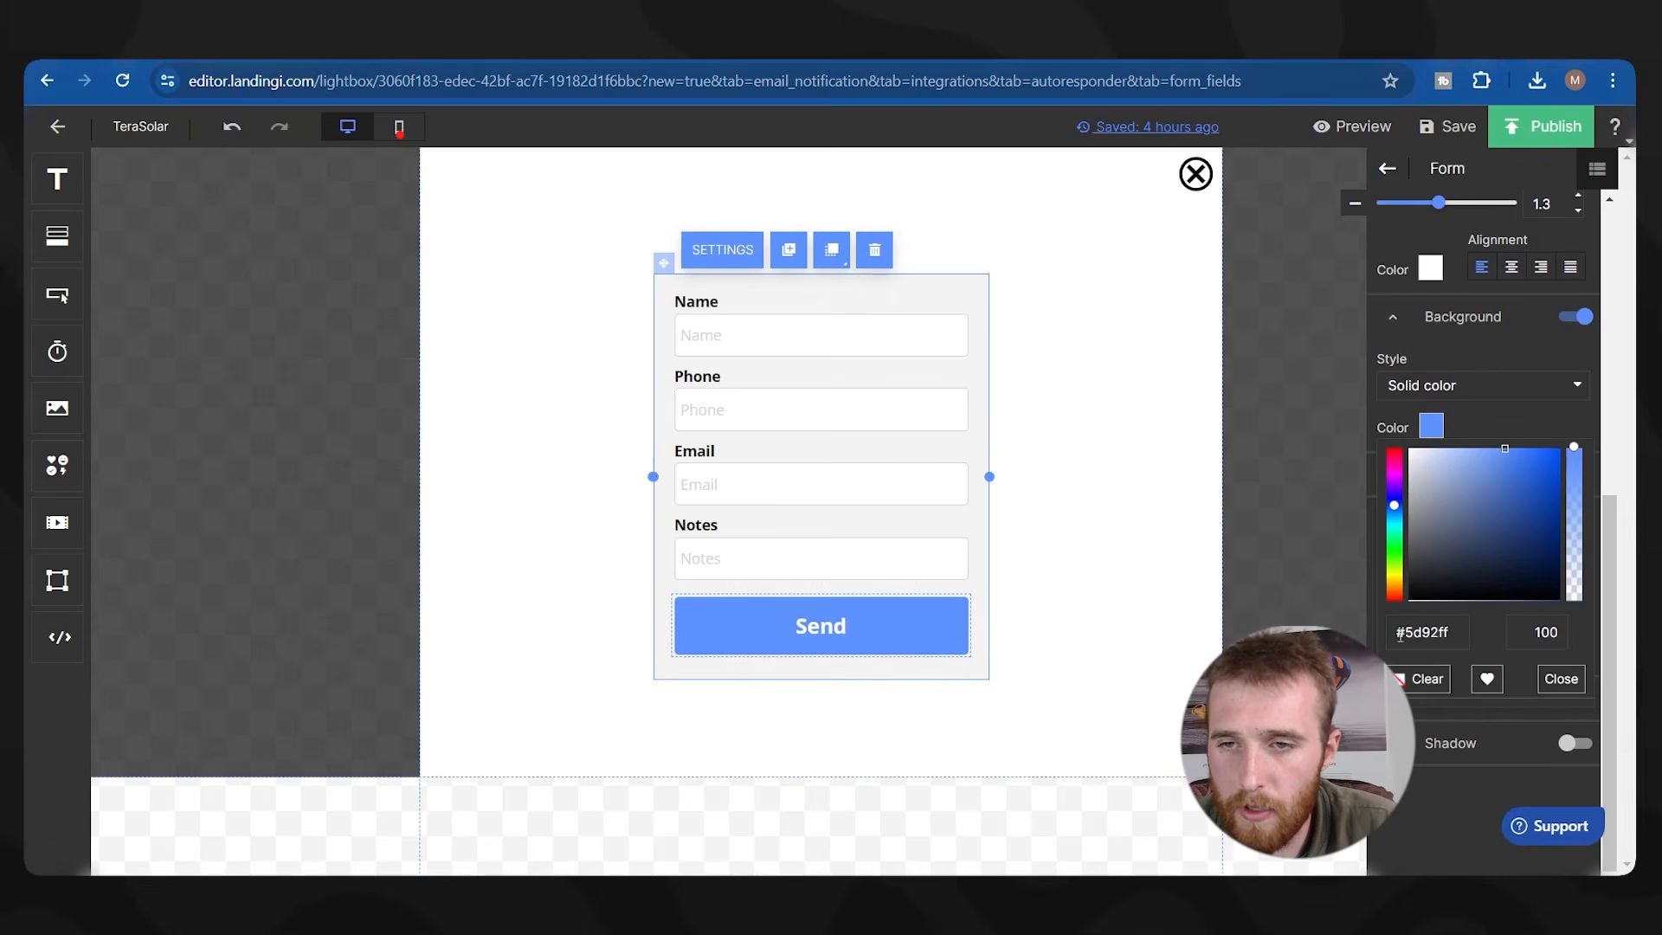
{"action": "left_click", "coordinate": [1422, 630]}
{"action": "type", "text": "51"}
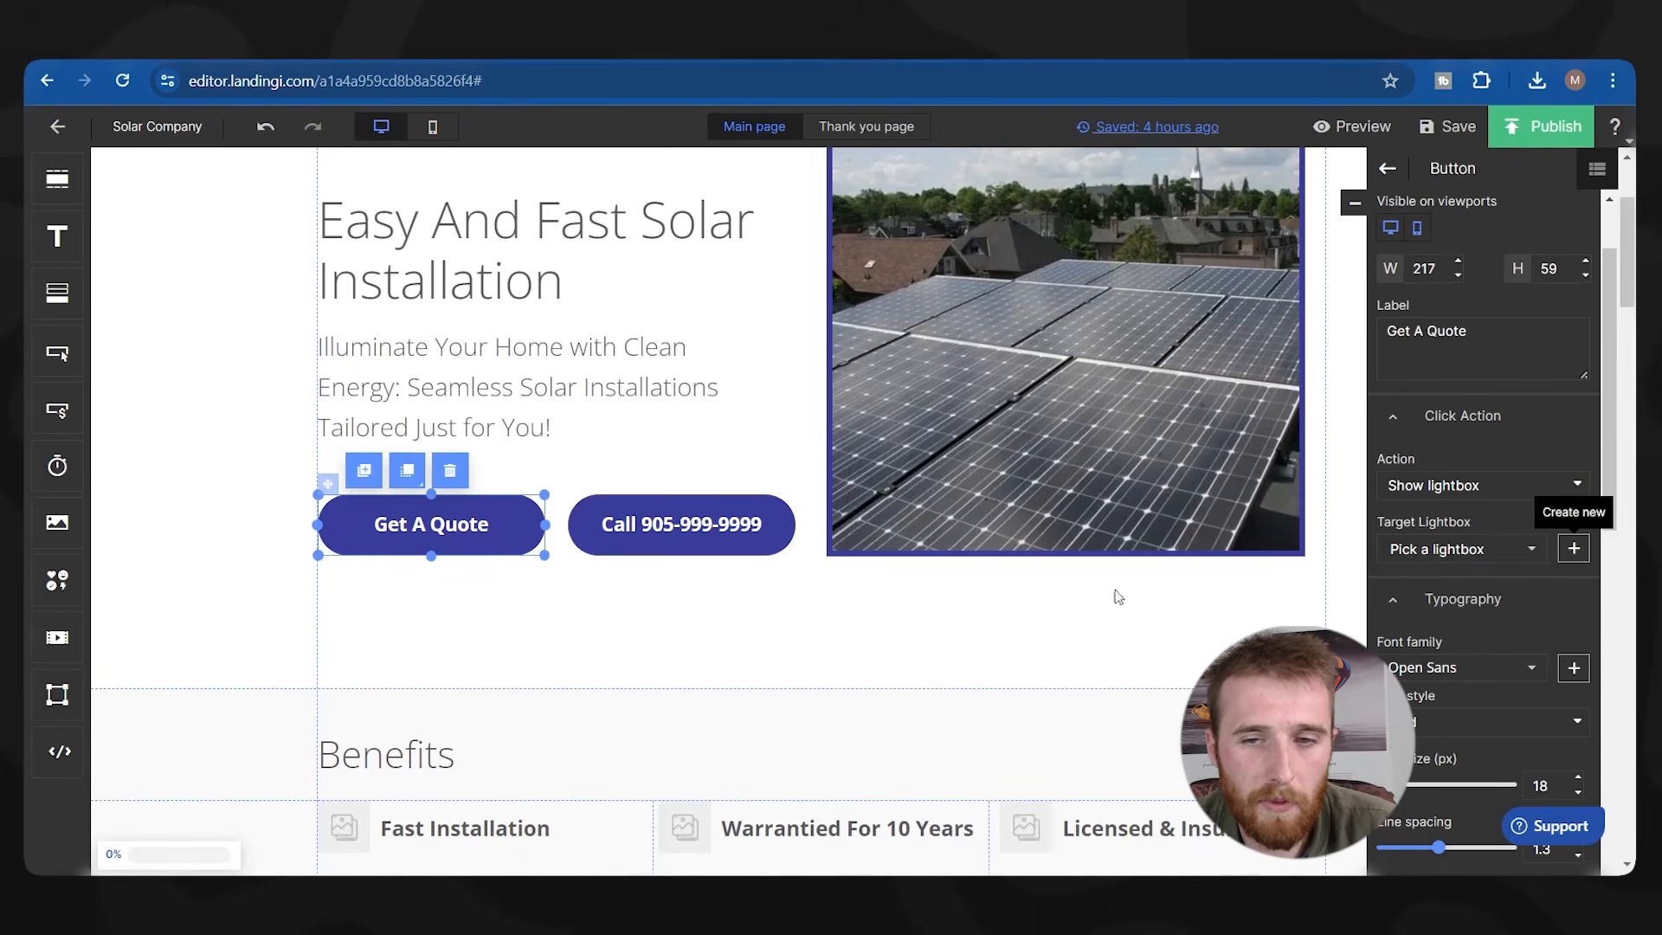
Copy the Get A Quote button's #383c9b colour, save the main page, and return to the lightbox.
{"action": "scroll", "coordinate": [1450, 655], "scroll_direction": "down", "scroll_amount": 3}
{"action": "left_click", "coordinate": [1430, 755]}
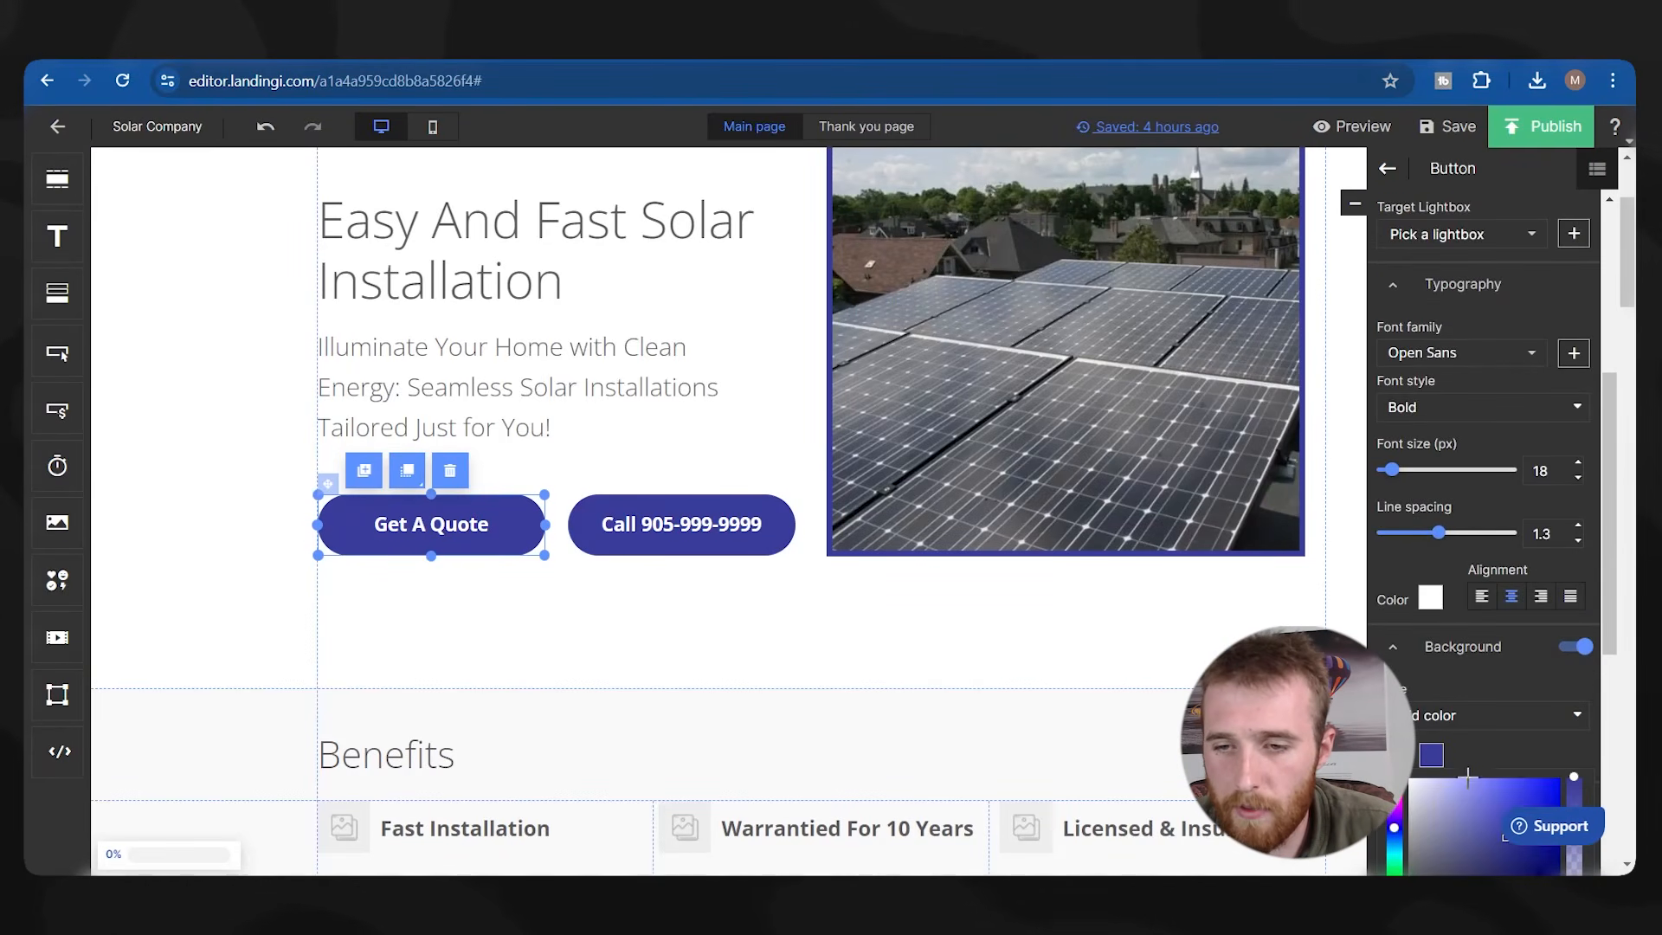
{"action": "scroll", "coordinate": [1458, 719], "scroll_direction": "down", "scroll_amount": 4}
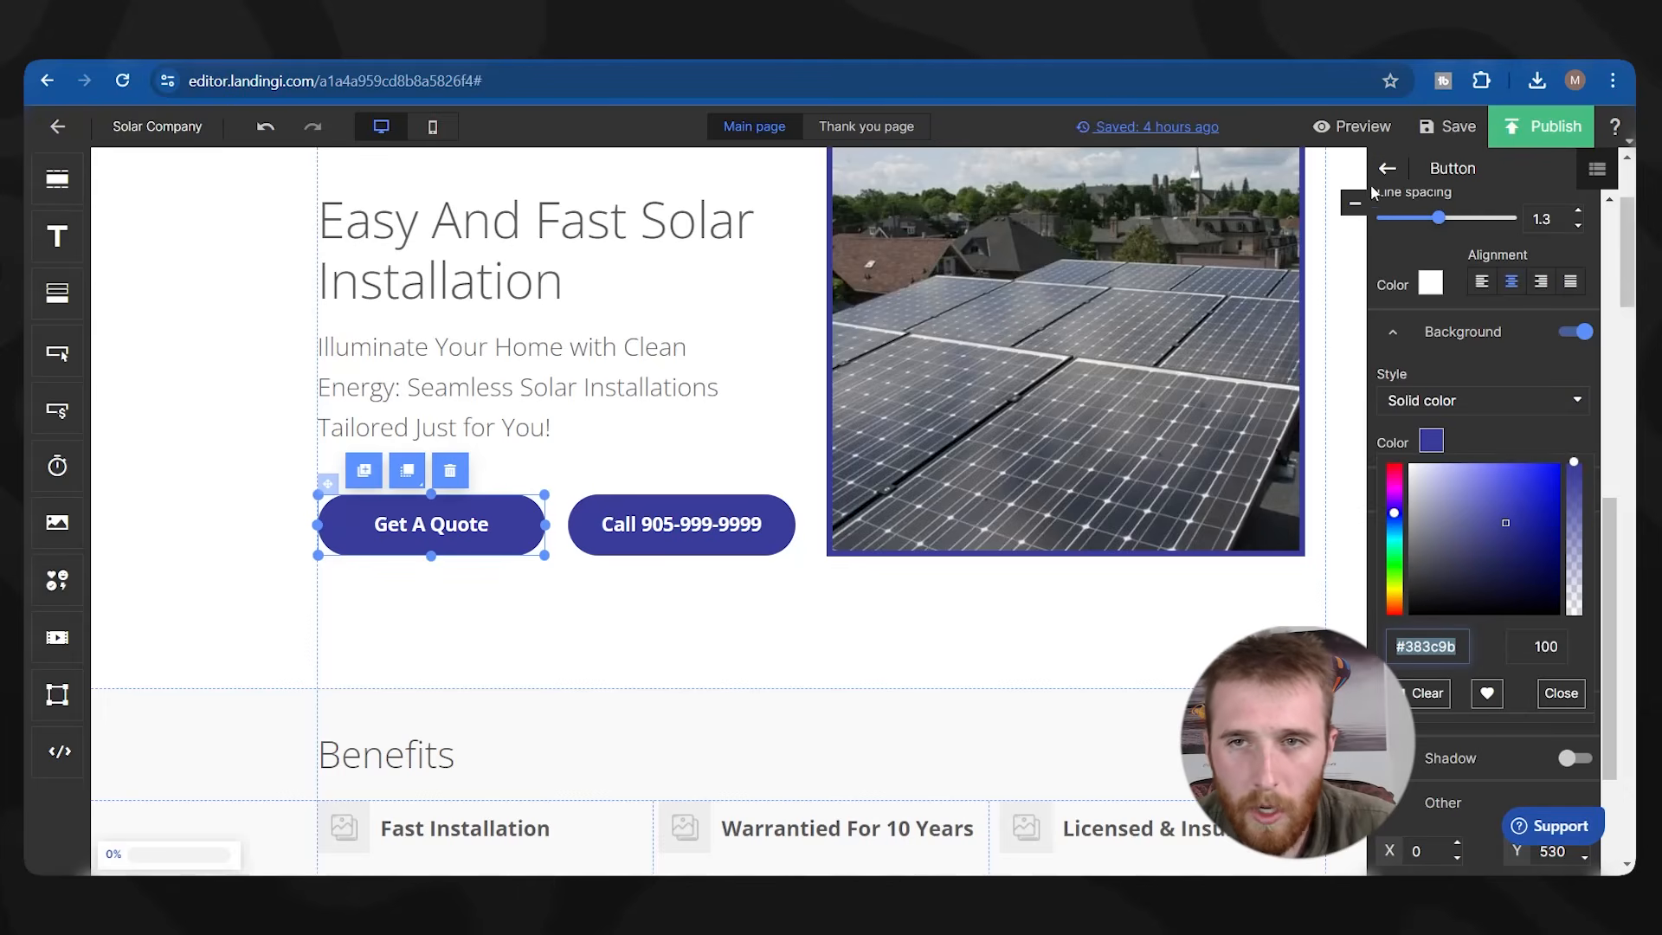
{"action": "scroll", "coordinate": [1374, 304], "scroll_direction": "up", "scroll_amount": 5}
{"action": "left_click", "coordinate": [1451, 123]}
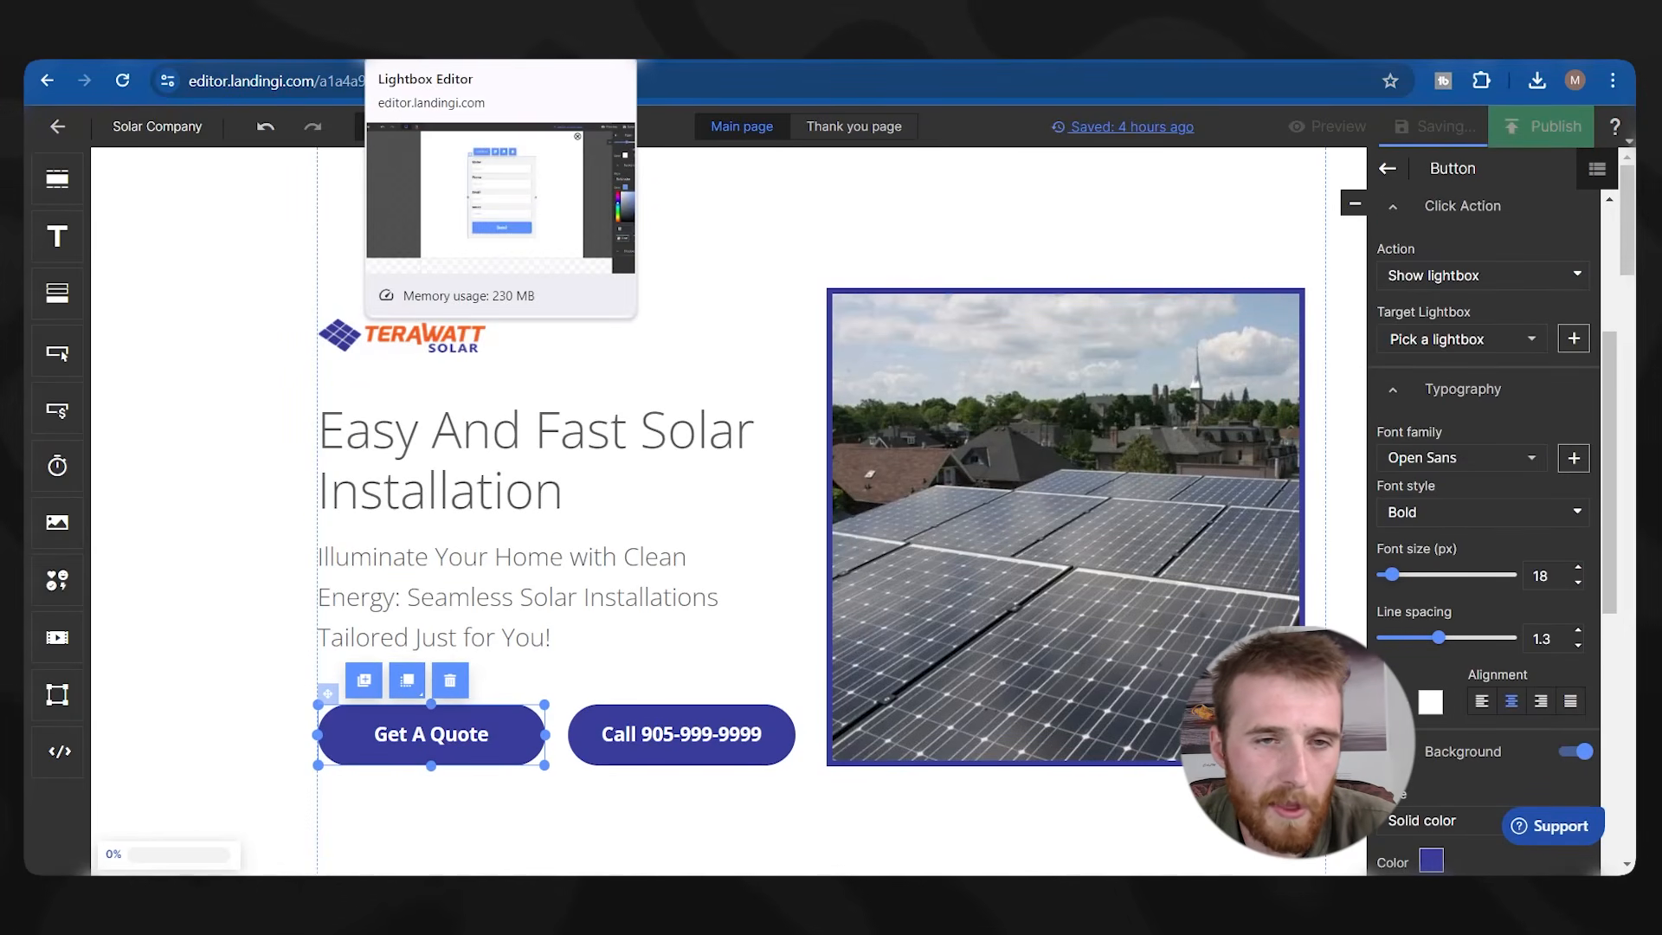
{"action": "left_click", "coordinate": [467, 45]}
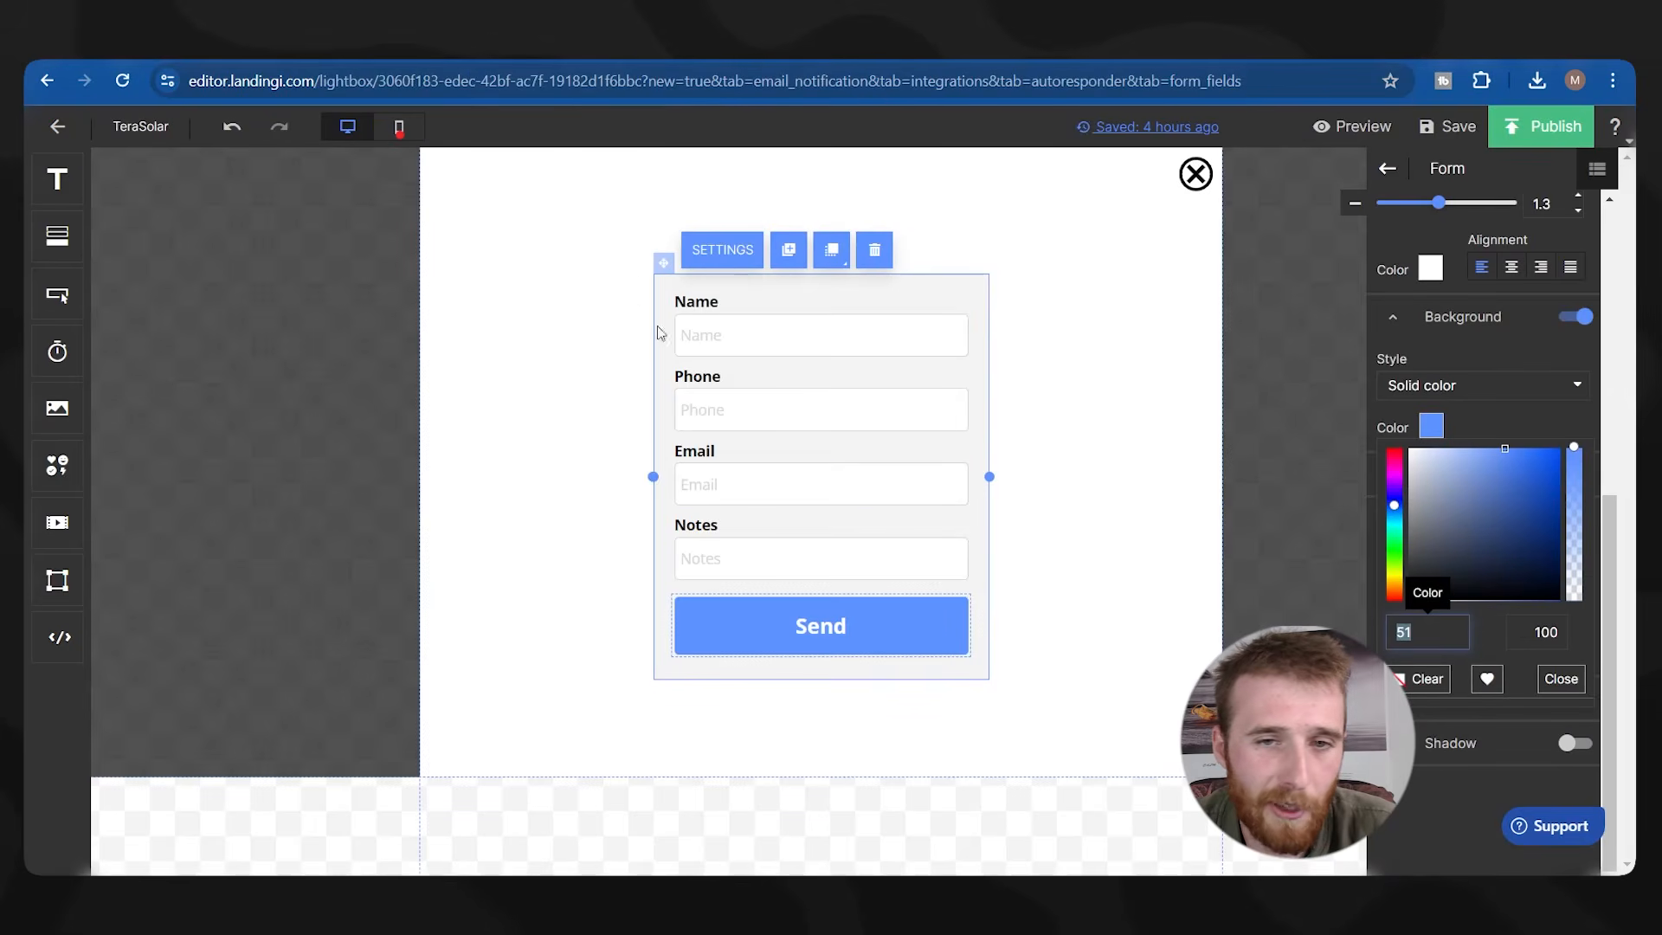
Paste #383c9b as the Send button's background and set its corner radius to 30.
{"action": "type", "text": "#383c9b"}
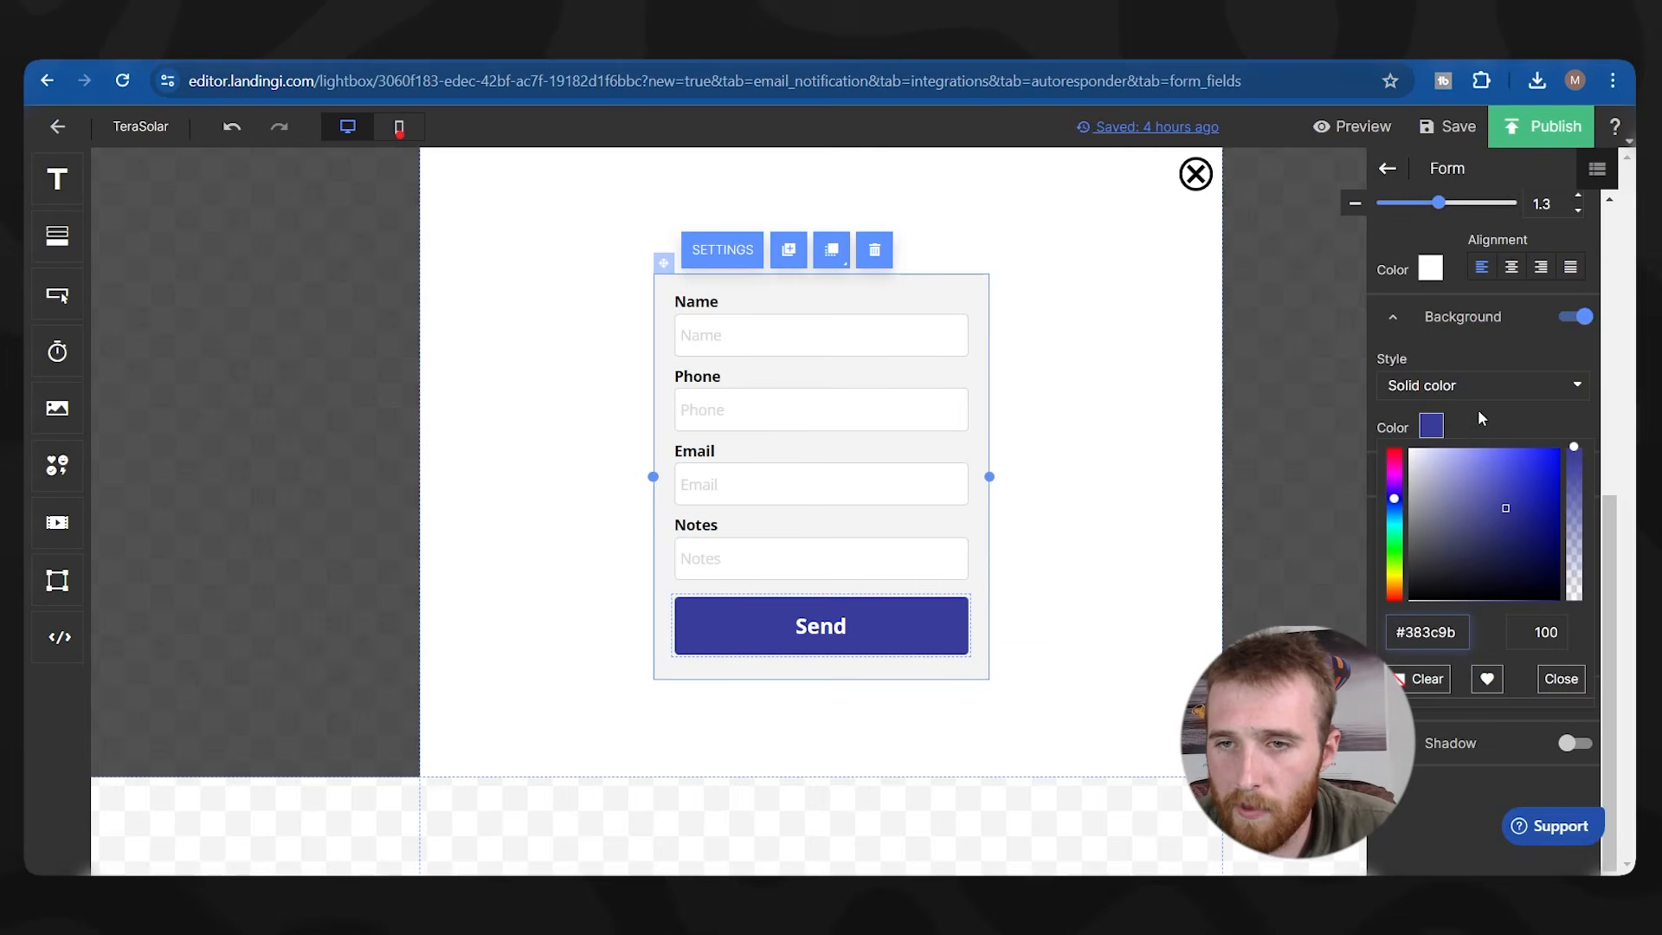
{"action": "scroll", "coordinate": [1478, 420], "scroll_direction": "up", "scroll_amount": 3}
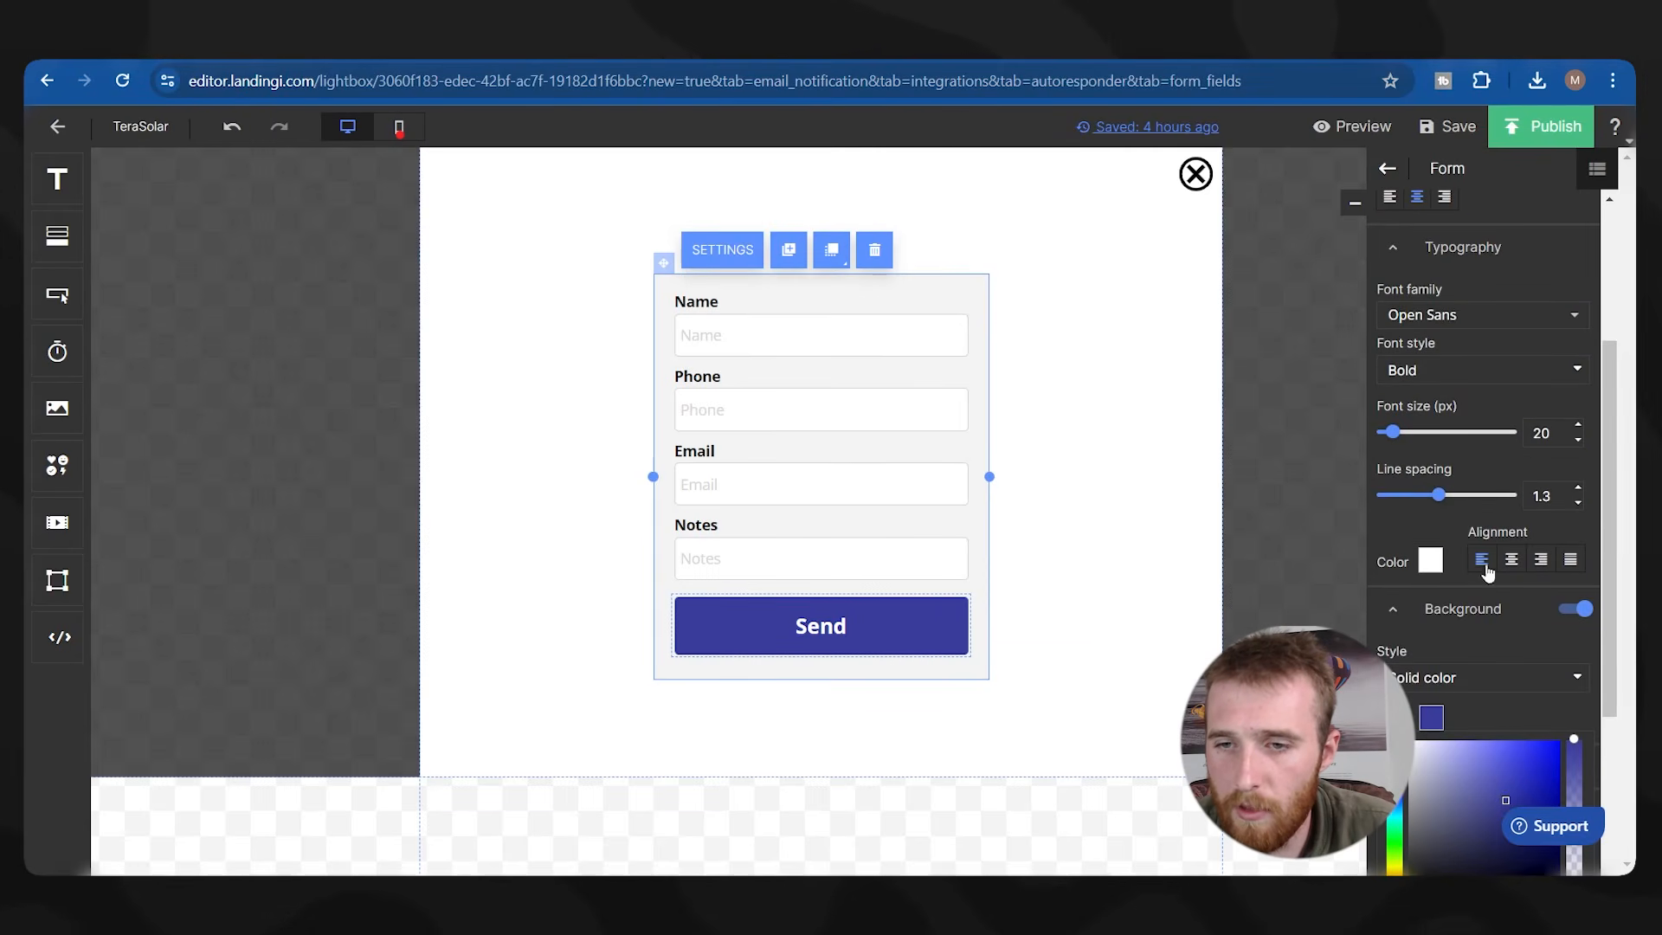
{"action": "left_click", "coordinate": [1420, 617]}
{"action": "scroll", "coordinate": [1416, 617], "scroll_direction": "down", "scroll_amount": 1}
{"action": "key", "text": "BackSpace"}
{"action": "type", "text": "30"}
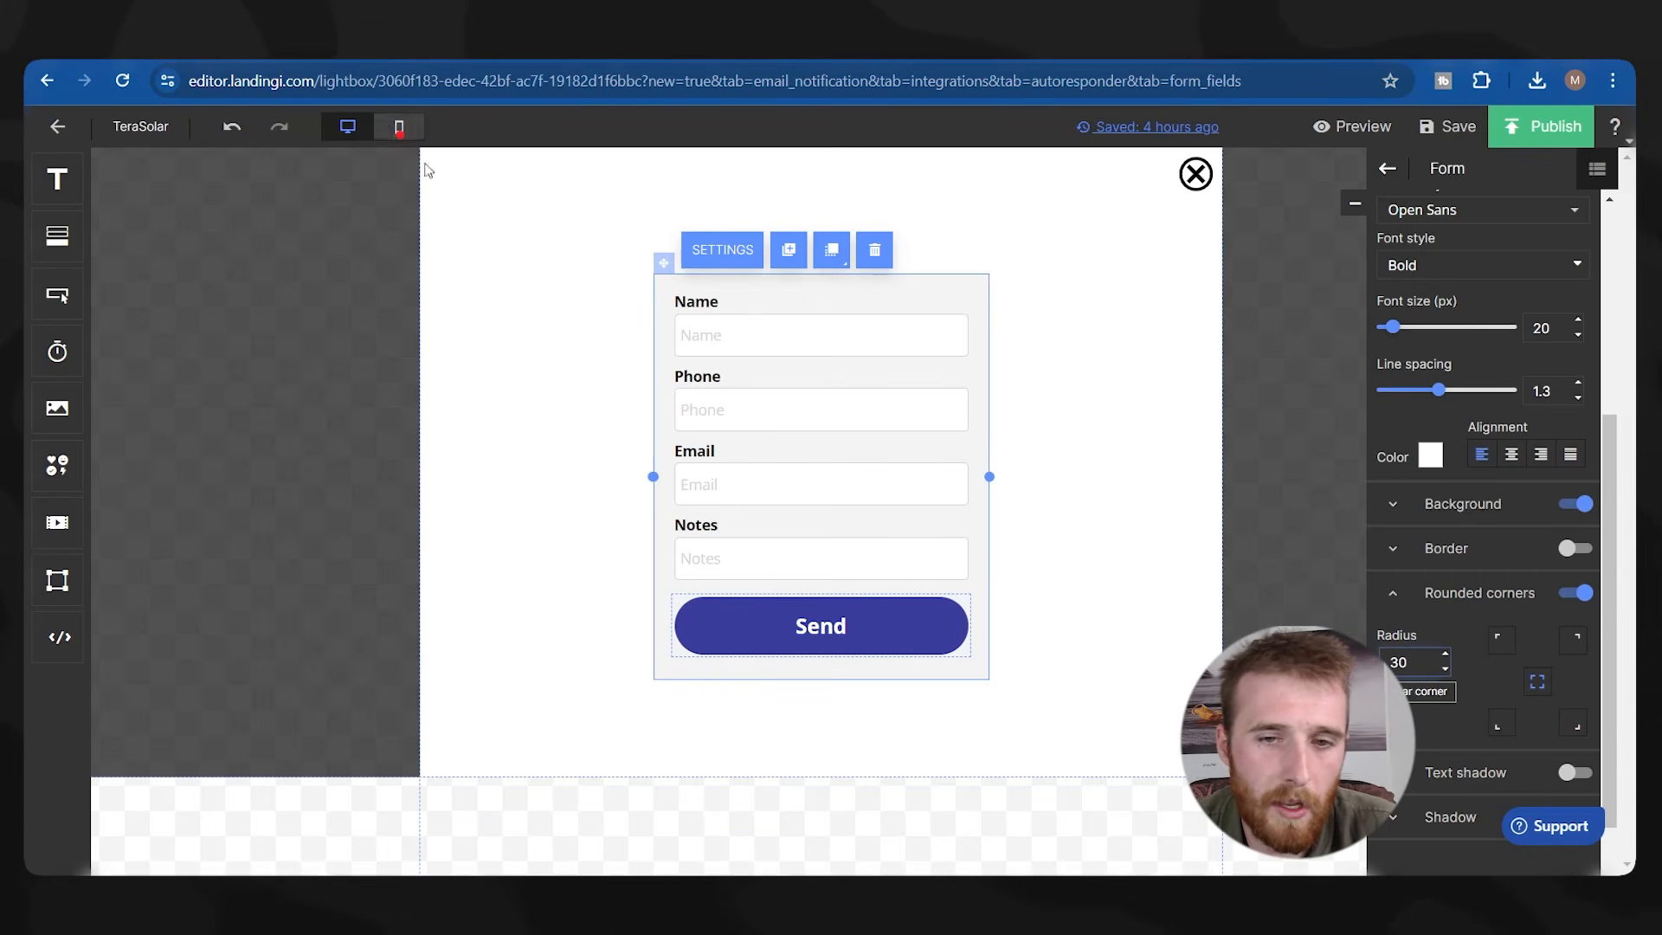
Change the submit button's label from 'Send' to 'Get A Quote'.
{"action": "left_click", "coordinate": [1462, 504]}
{"action": "scroll", "coordinate": [1500, 610], "scroll_direction": "up", "scroll_amount": 1}
{"action": "scroll", "coordinate": [1499, 610], "scroll_direction": "up", "scroll_amount": 3}
{"action": "double_click", "coordinate": [1488, 324]}
{"action": "type", "text": "Get A Quote"}
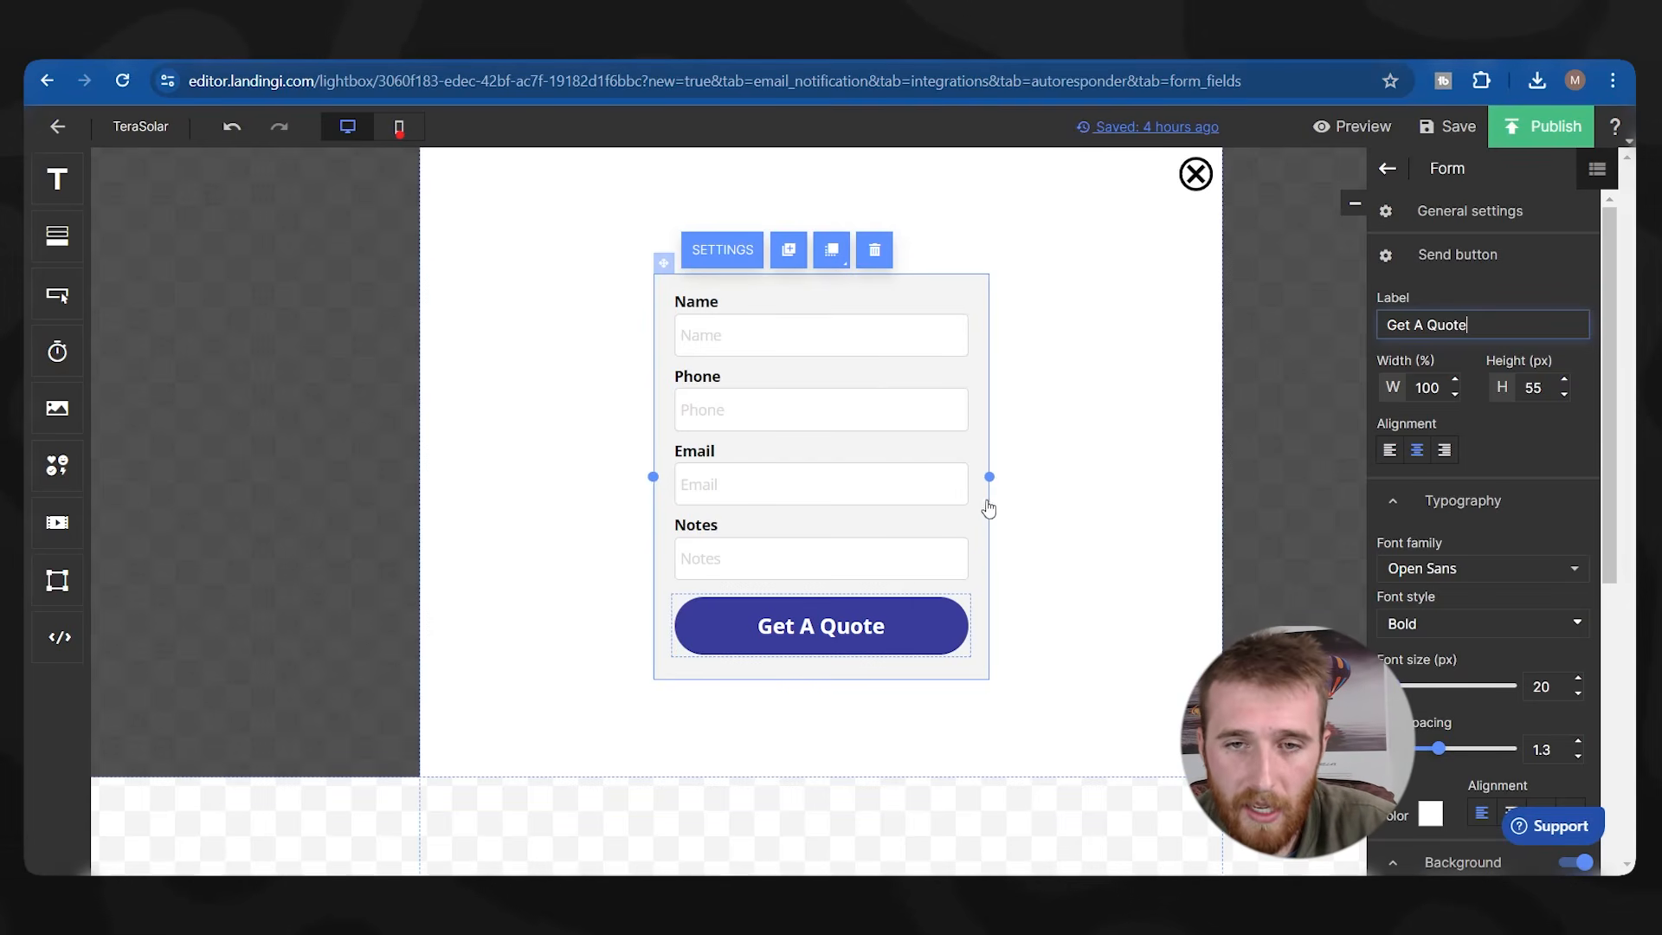
{"action": "scroll", "coordinate": [1523, 445], "scroll_direction": "down", "scroll_amount": 5}
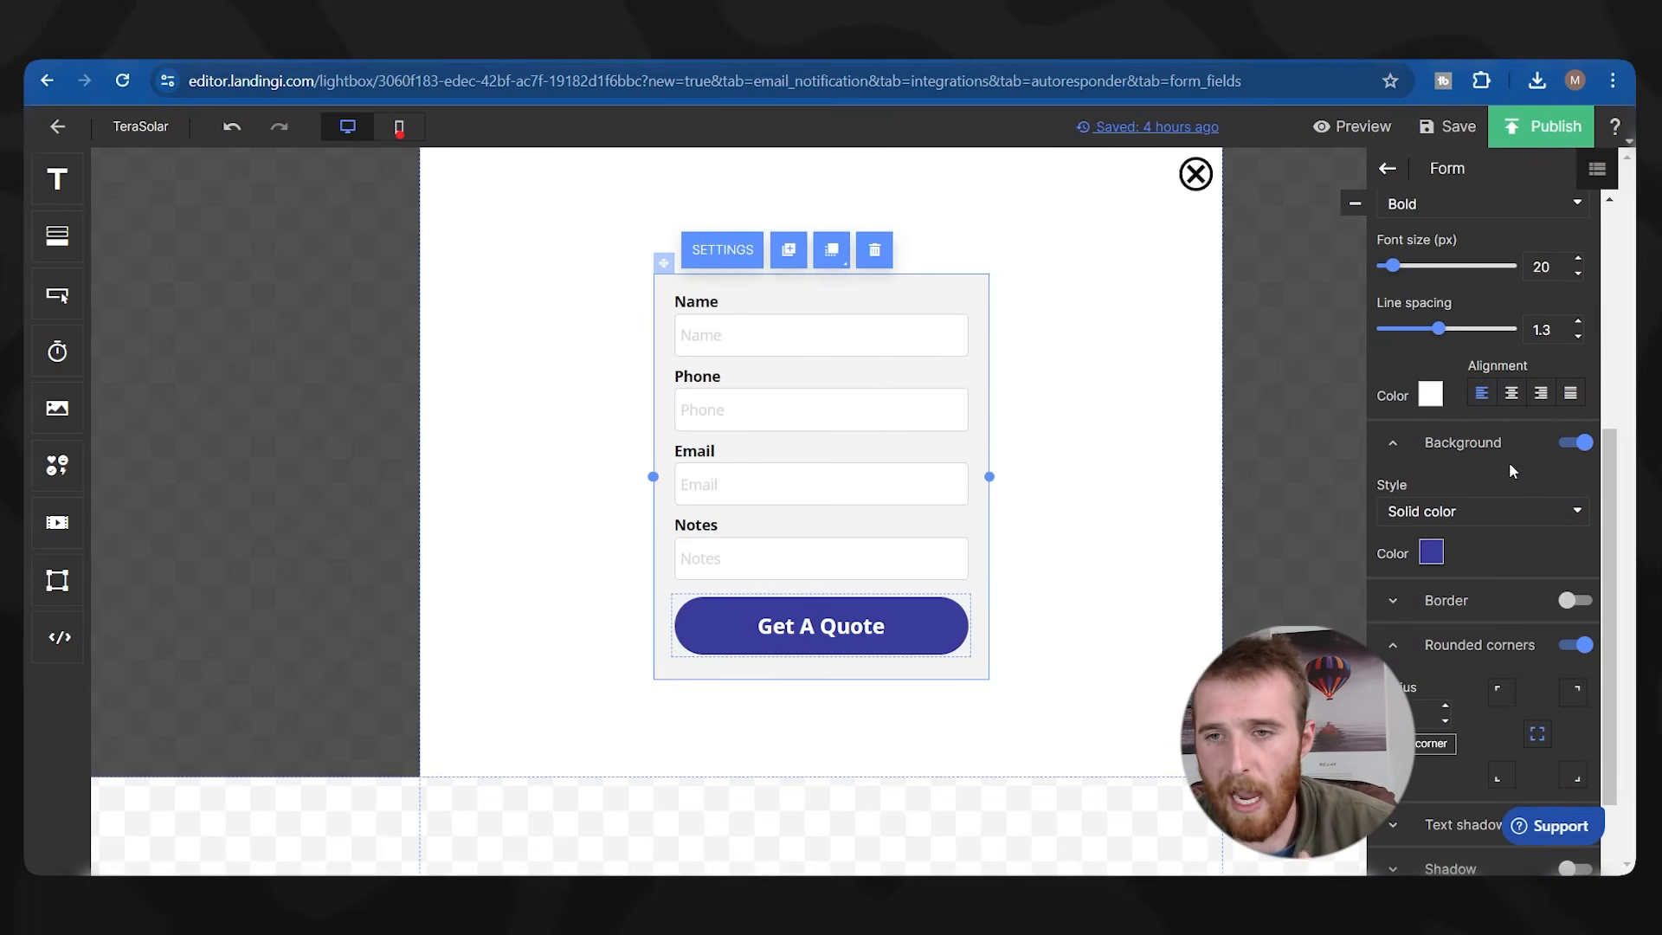
{"action": "scroll", "coordinate": [1473, 509], "scroll_direction": "down", "scroll_amount": 2}
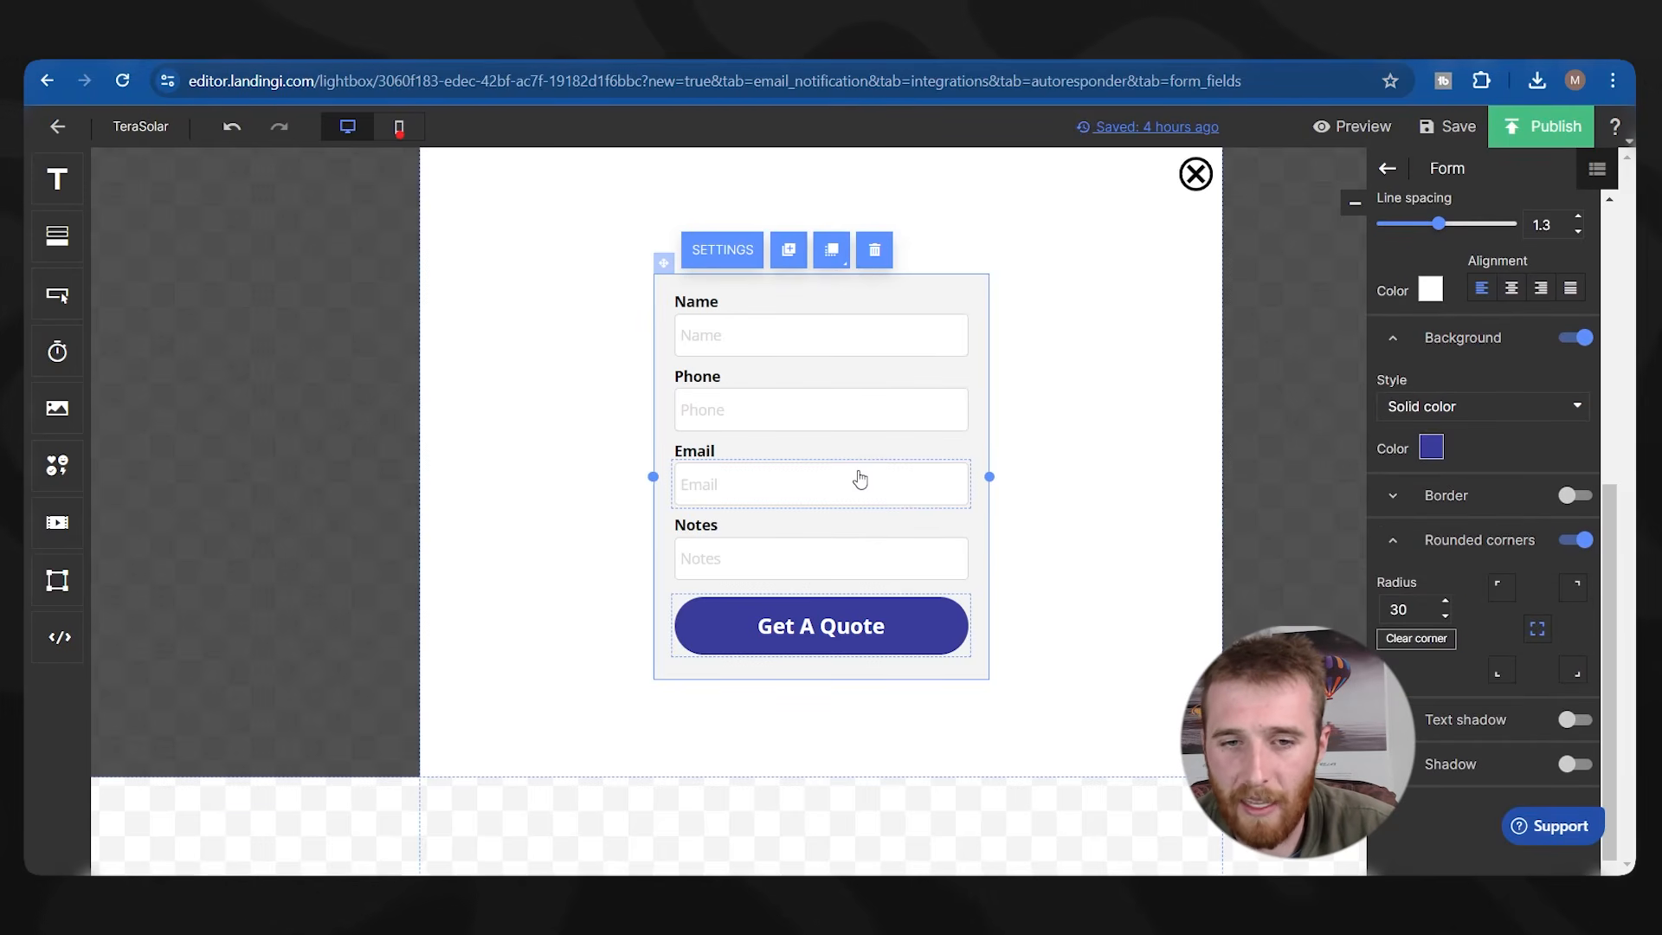
{"action": "scroll", "coordinate": [1592, 481], "scroll_direction": "up", "scroll_amount": 6}
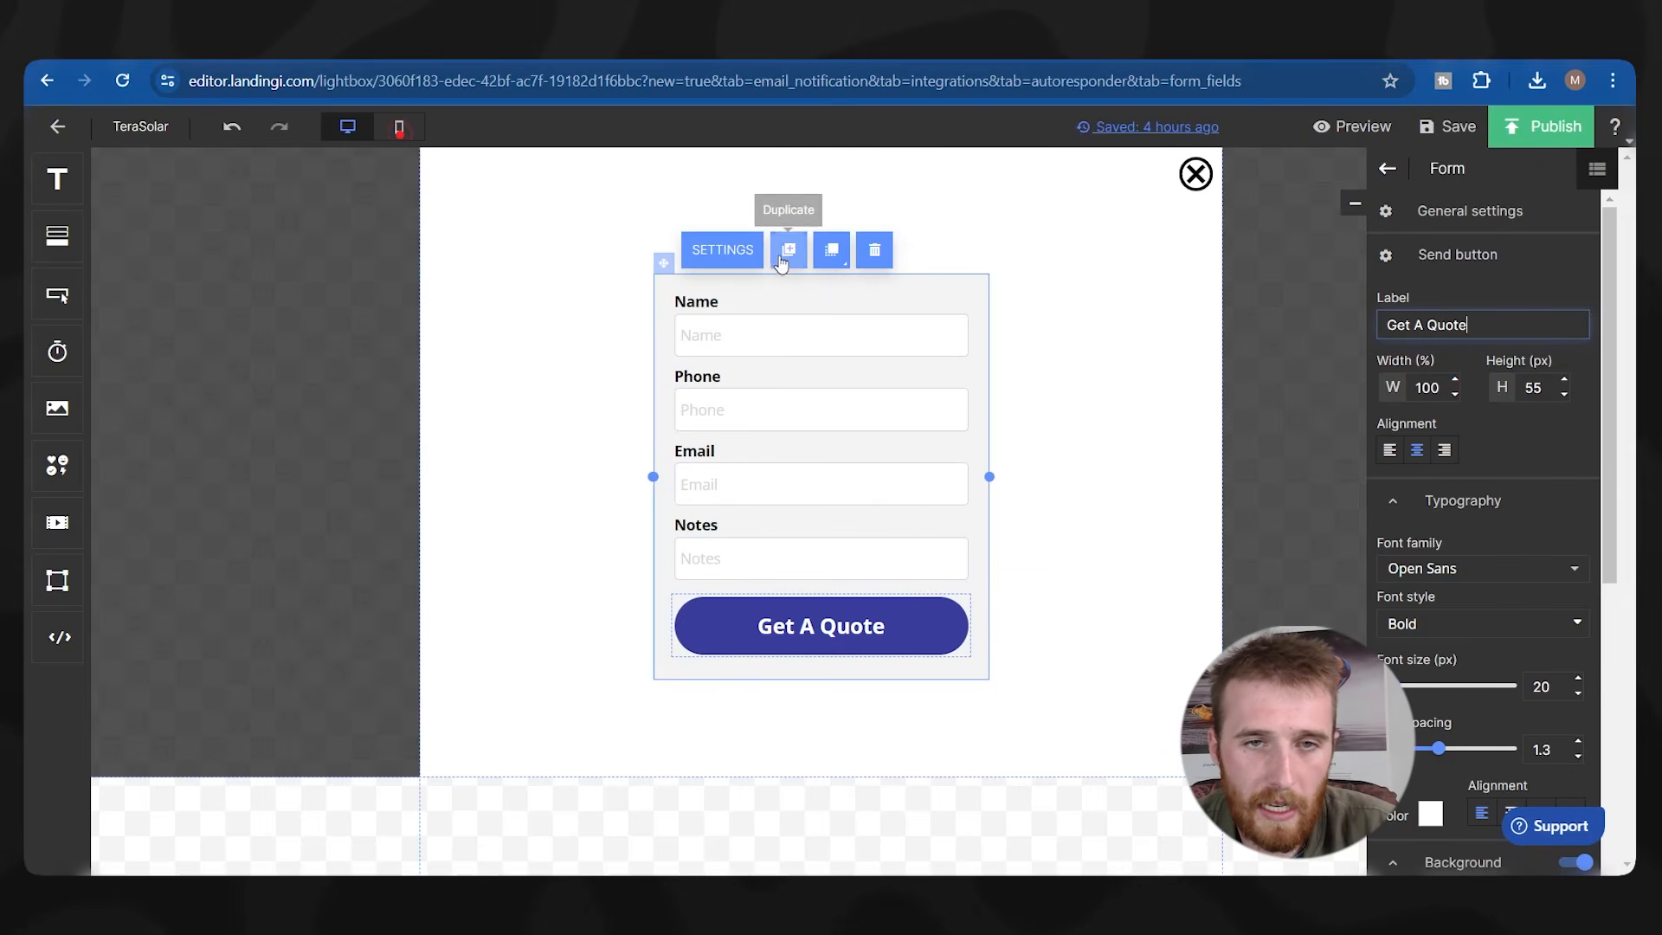
{"action": "left_click", "coordinate": [926, 297]}
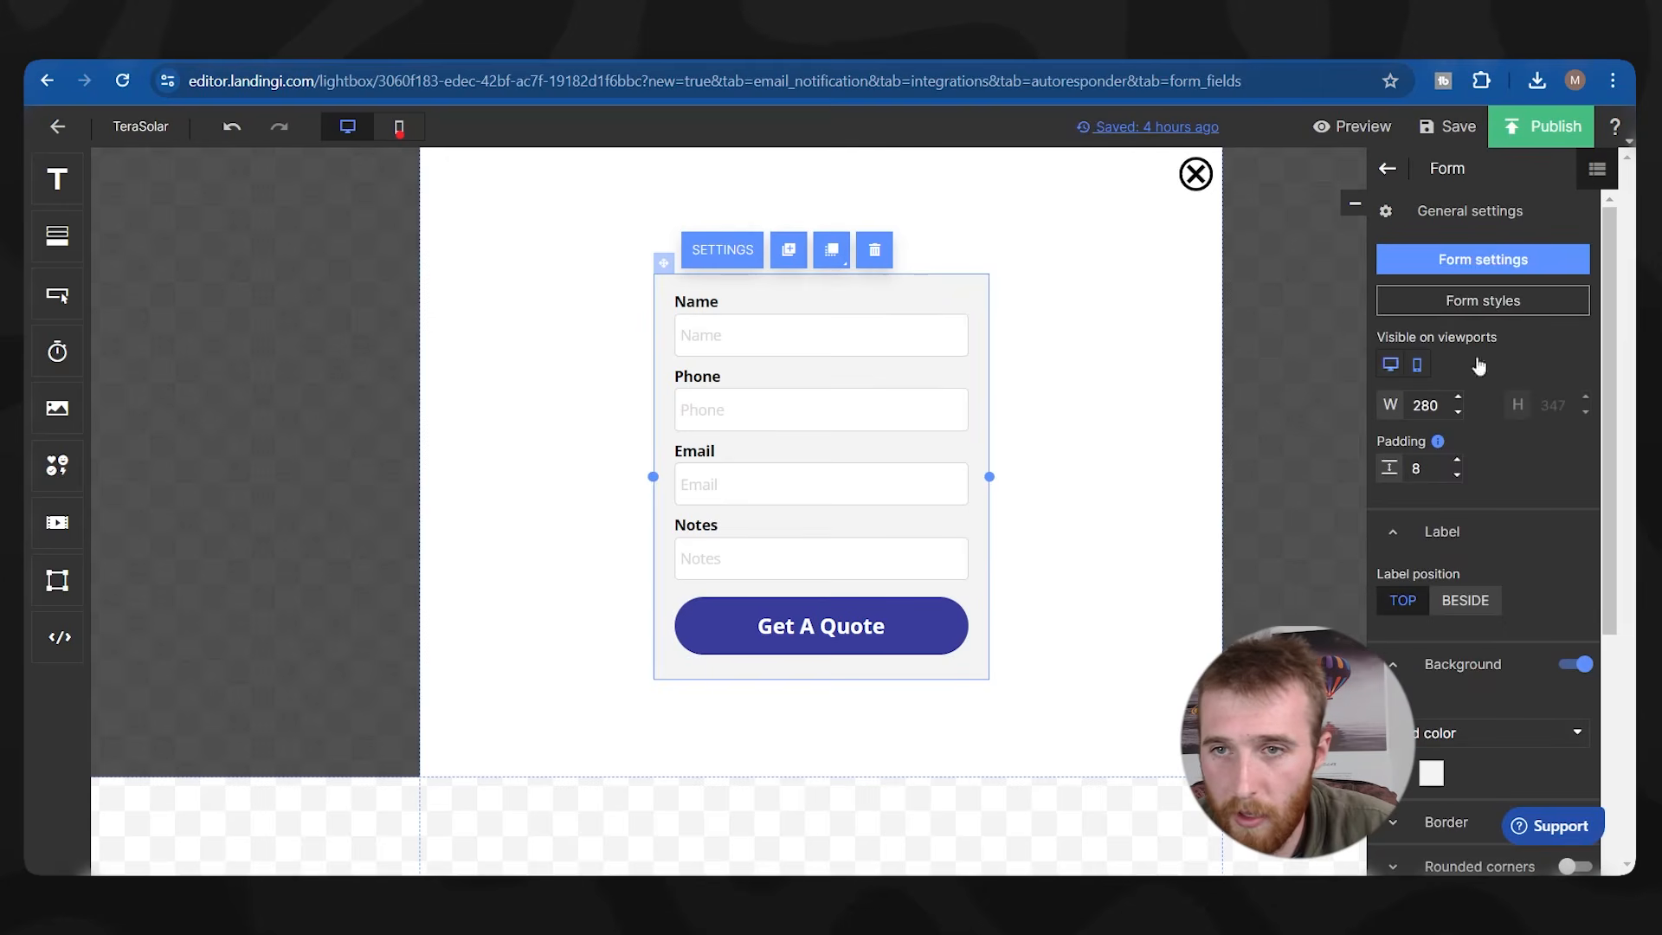
Browse the form style templates and dismiss them without changing the style.
{"action": "left_click", "coordinate": [1516, 315]}
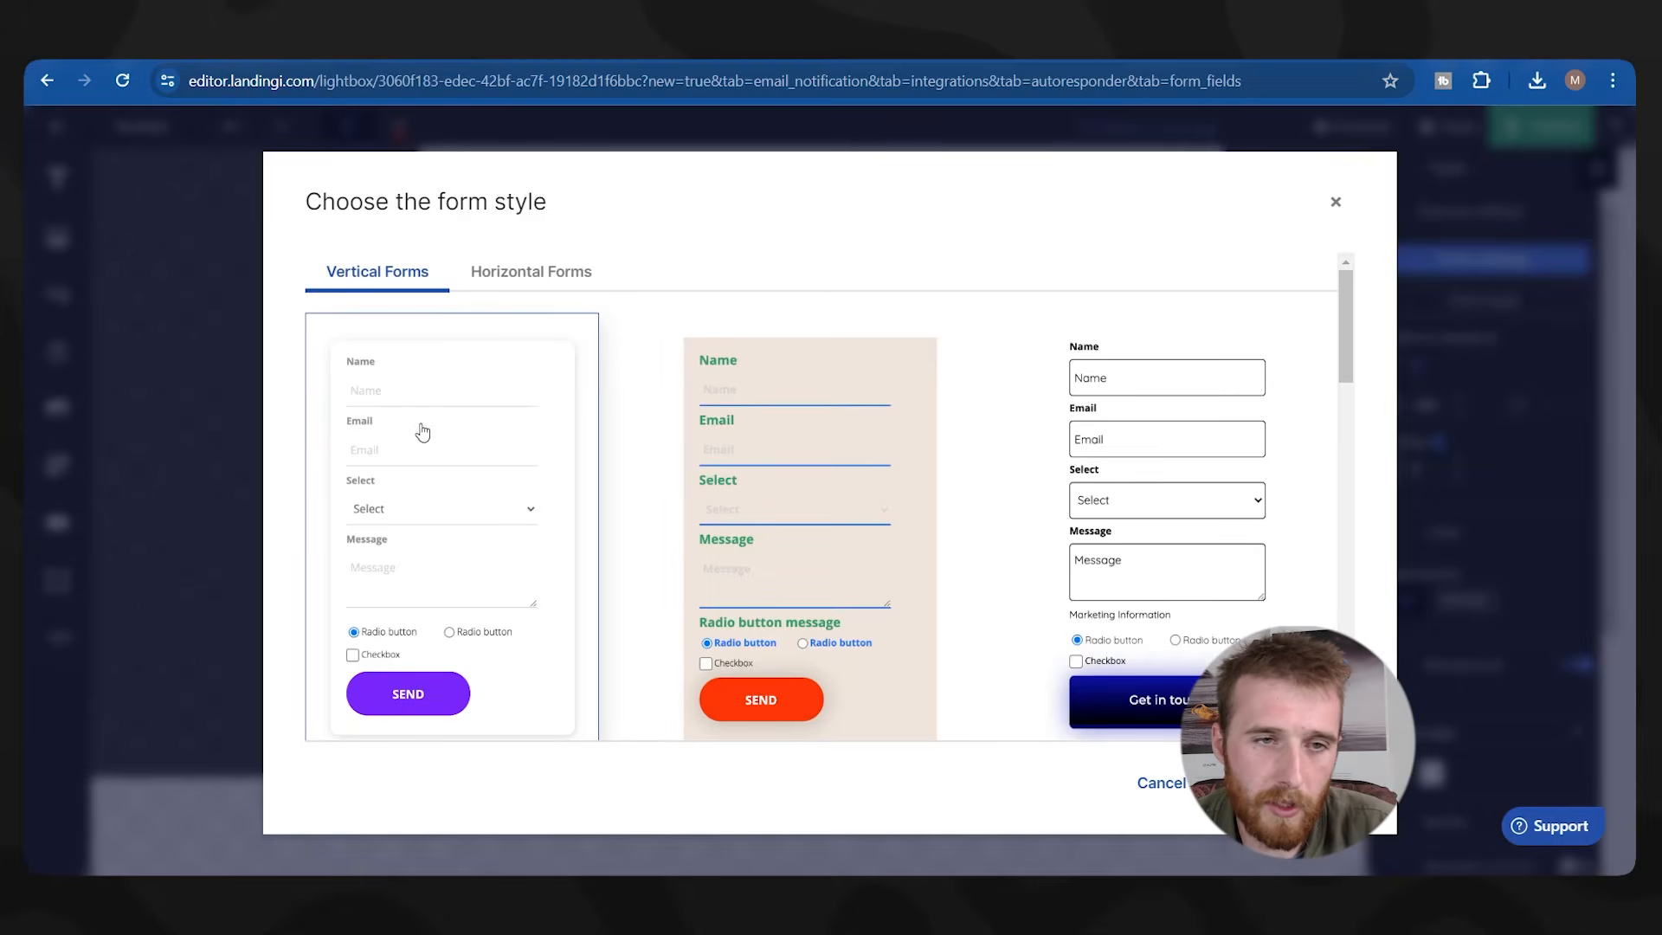
{"action": "scroll", "coordinate": [418, 430], "scroll_direction": "down", "scroll_amount": 3}
{"action": "scroll", "coordinate": [692, 448], "scroll_direction": "down", "scroll_amount": 5}
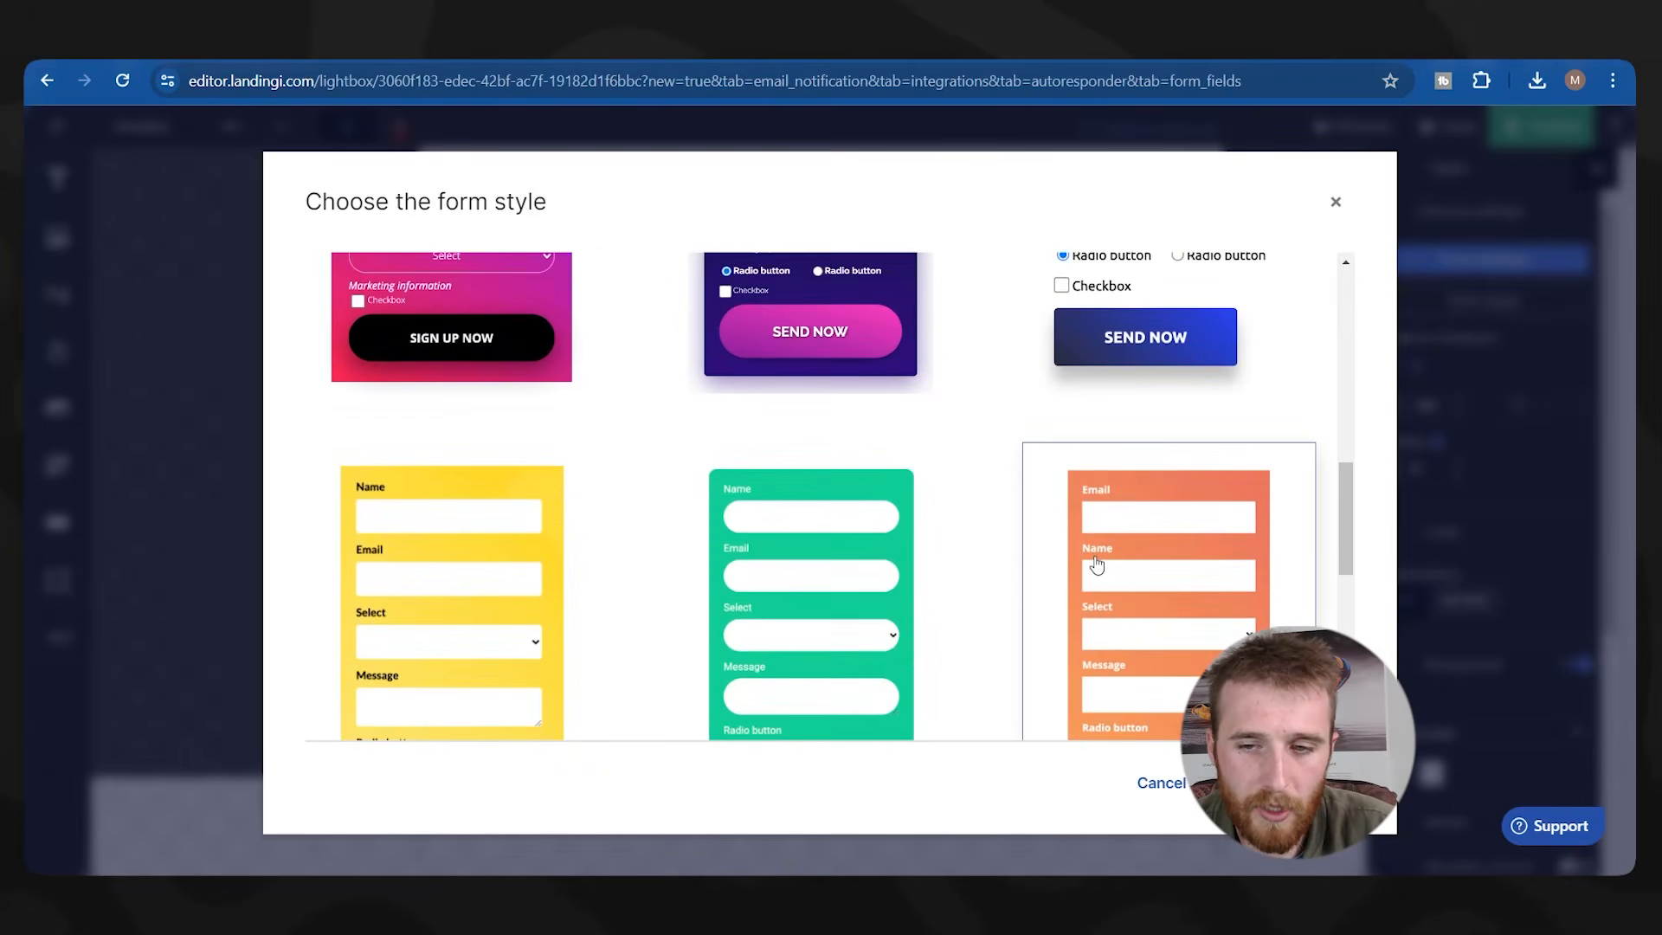
{"action": "scroll", "coordinate": [1215, 311], "scroll_direction": "up", "scroll_amount": 10}
{"action": "left_click", "coordinate": [1336, 203]}
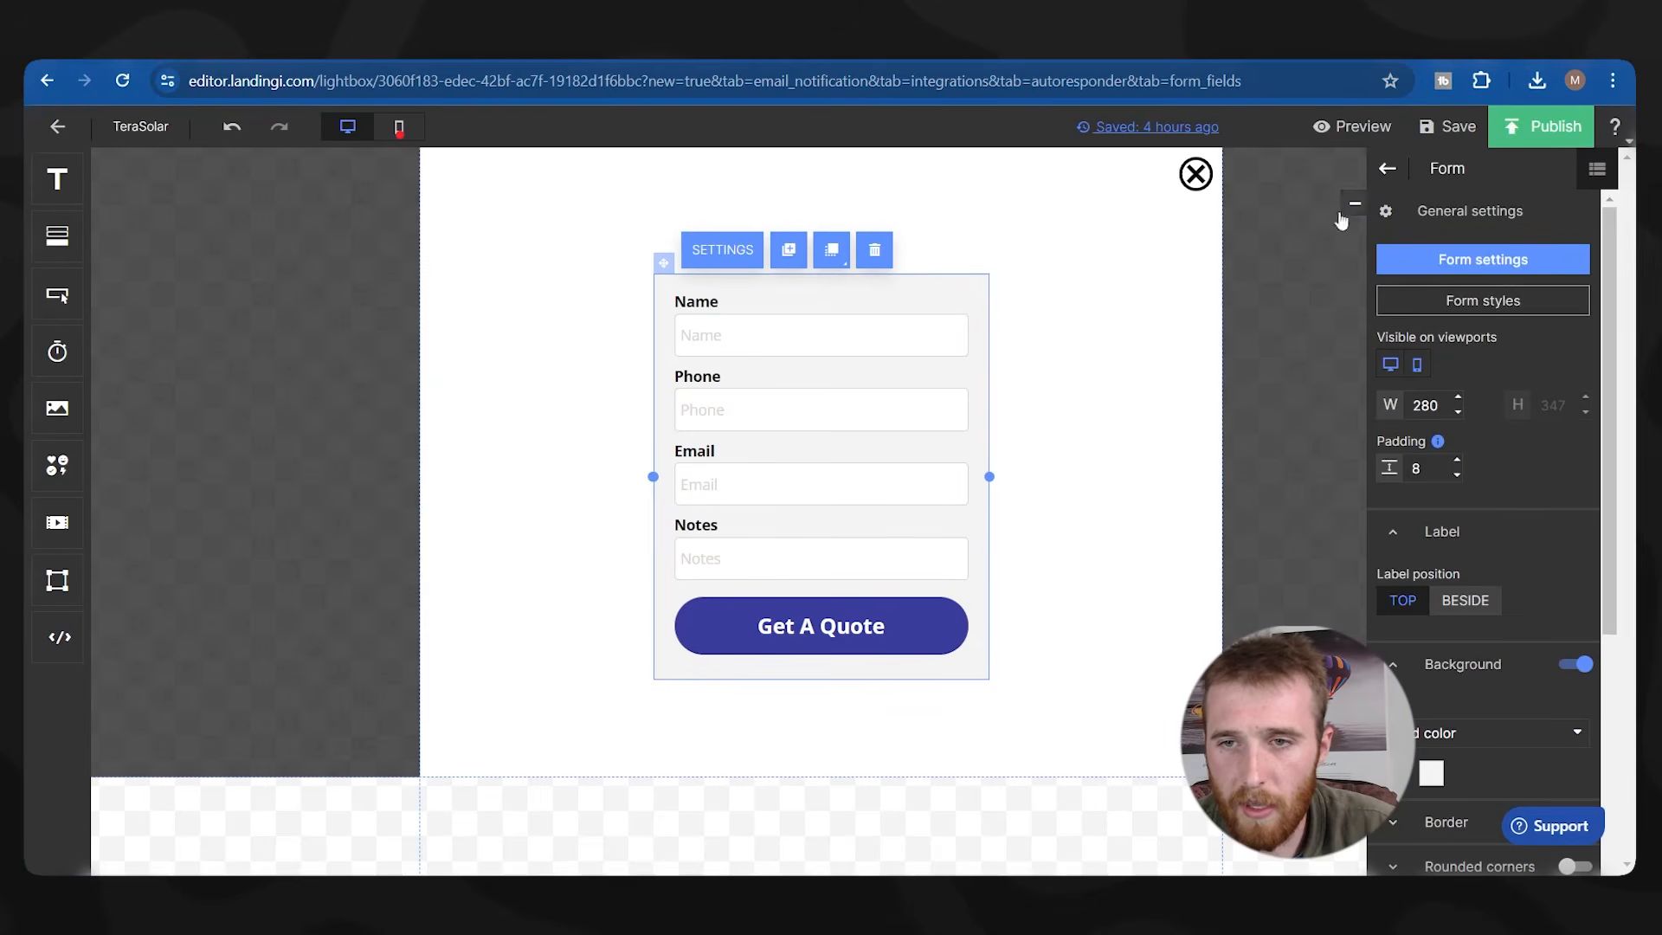
Raise the form padding from 8 to 26 and centre the form vertically in the section.
{"action": "left_click", "coordinate": [1457, 461]}
{"action": "left_click", "coordinate": [1456, 460]}
{"action": "left_click", "coordinate": [1457, 459]}
{"action": "left_click", "coordinate": [1456, 459]}
{"action": "left_click", "coordinate": [1456, 460]}
{"action": "left_click", "coordinate": [1457, 460]}
{"action": "left_click", "coordinate": [1456, 460]}
{"action": "left_click", "coordinate": [1456, 459]}
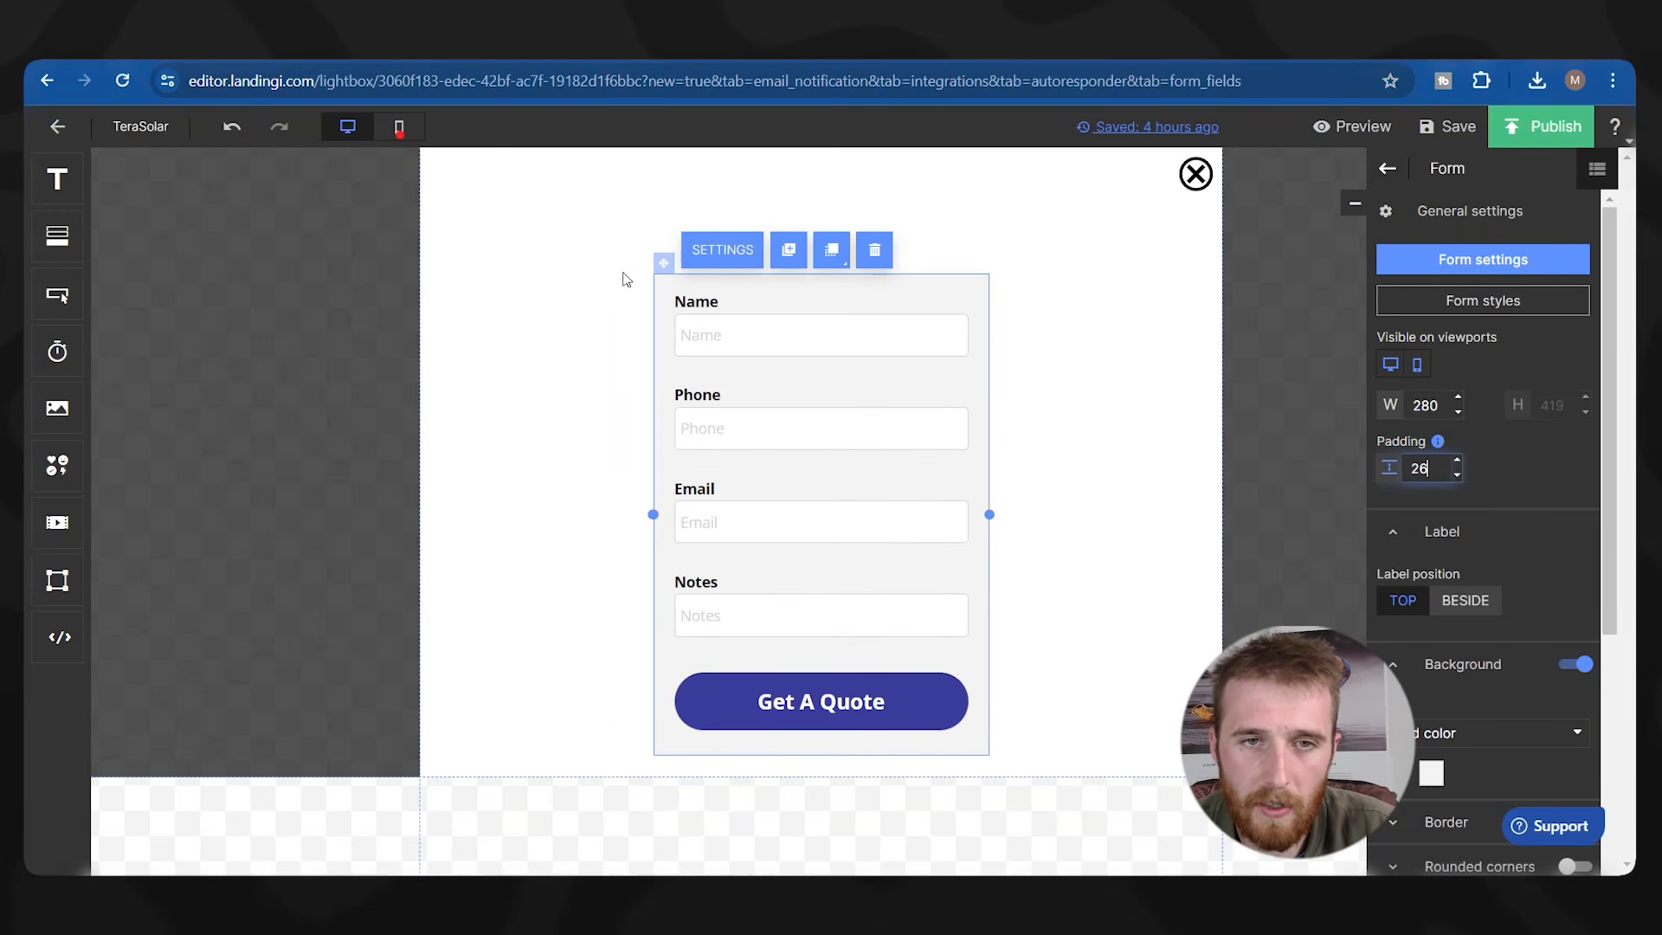
{"action": "left_click_drag", "start_coordinate": [665, 260], "coordinate": [665, 208]}
{"action": "left_click", "coordinate": [1160, 377]}
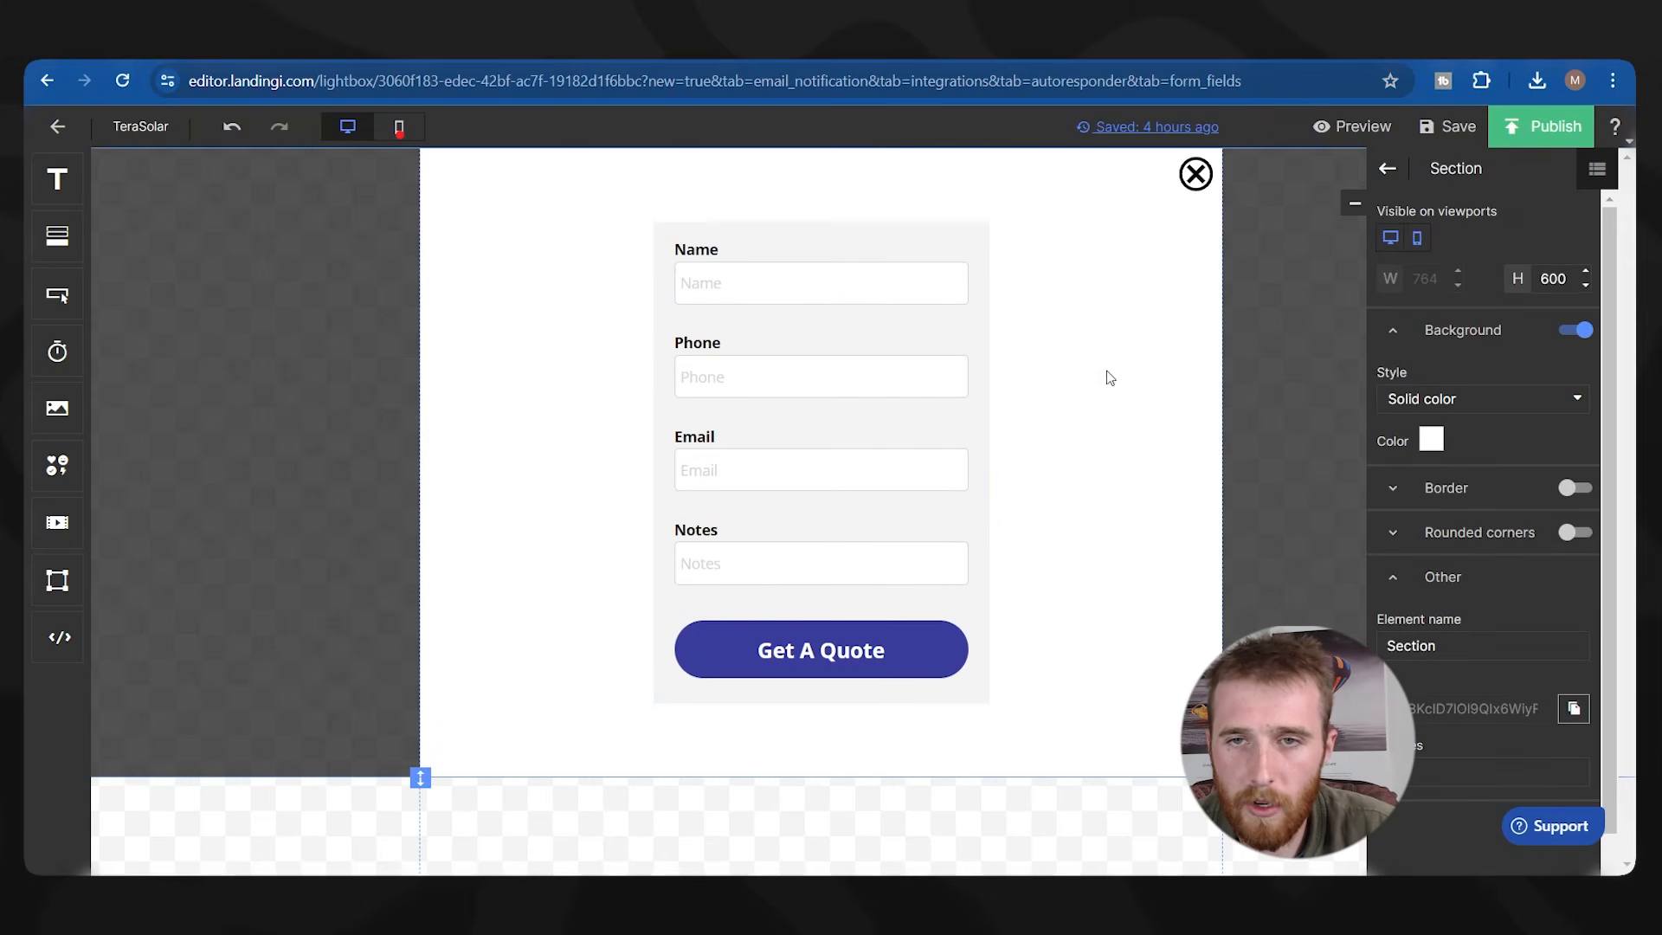
Make the section background transparent and move the close icon, shrunk to 33 px, onto the form's corner.
{"action": "left_click", "coordinate": [1440, 442]}
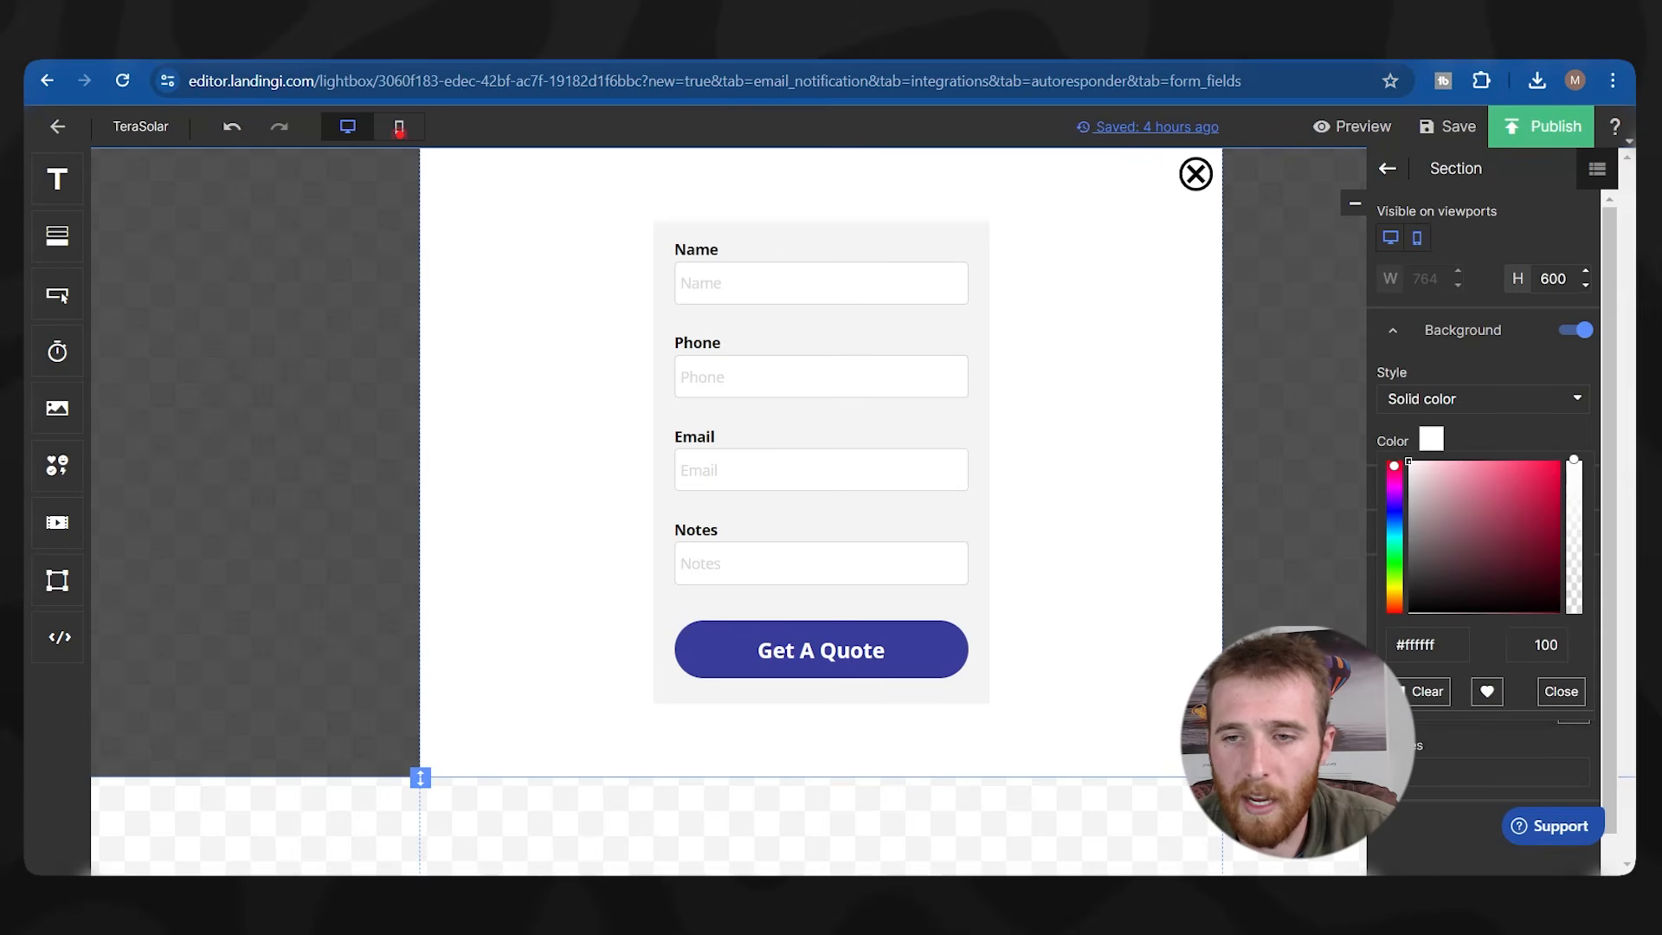
{"action": "left_click_drag", "start_coordinate": [1568, 496], "coordinate": [1572, 611]}
{"action": "left_click_drag", "start_coordinate": [1195, 173], "coordinate": [953, 236]}
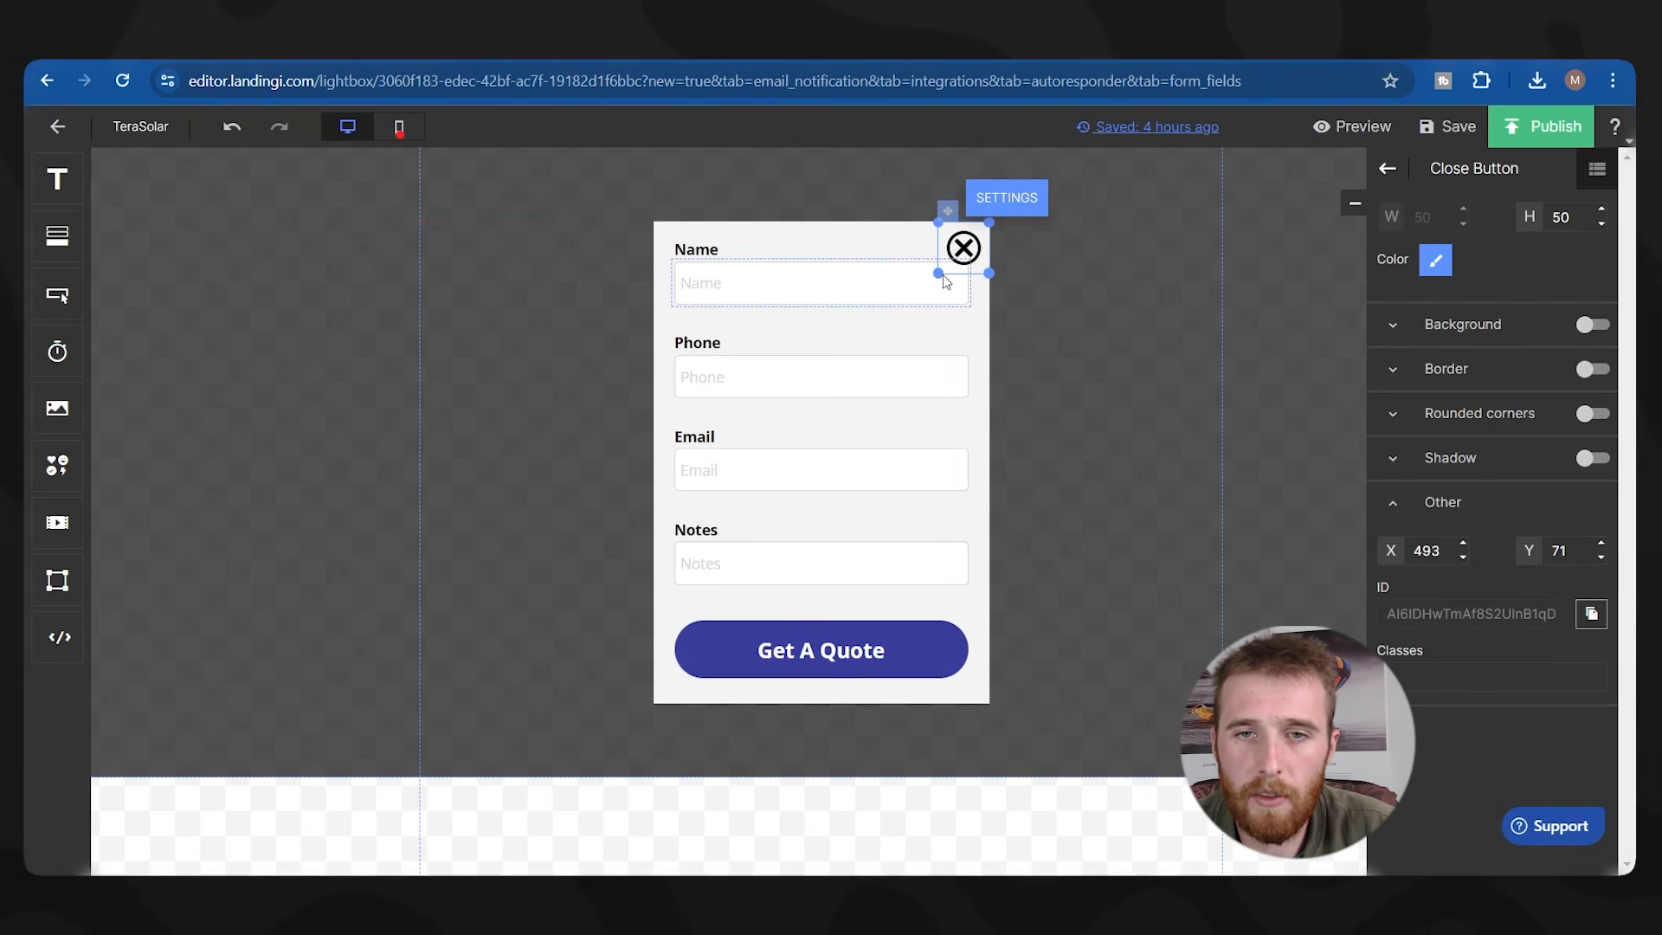
{"action": "left_click", "coordinate": [940, 283]}
{"action": "left_click", "coordinate": [966, 249]}
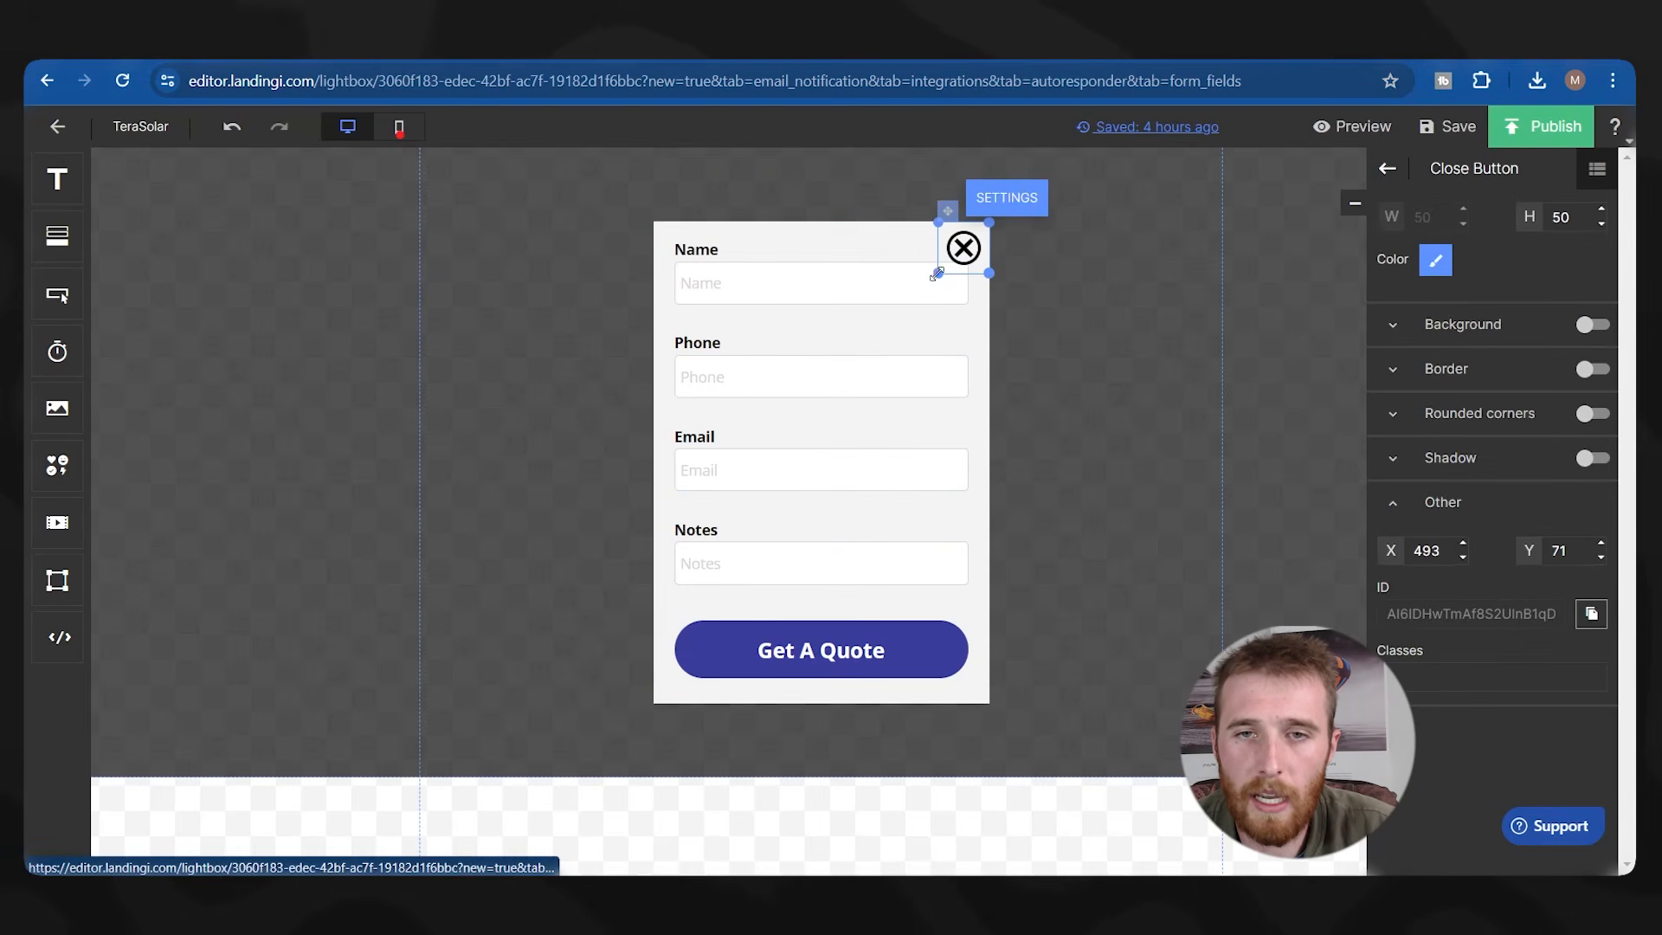
{"action": "left_click_drag", "start_coordinate": [936, 272], "coordinate": [951, 257]}
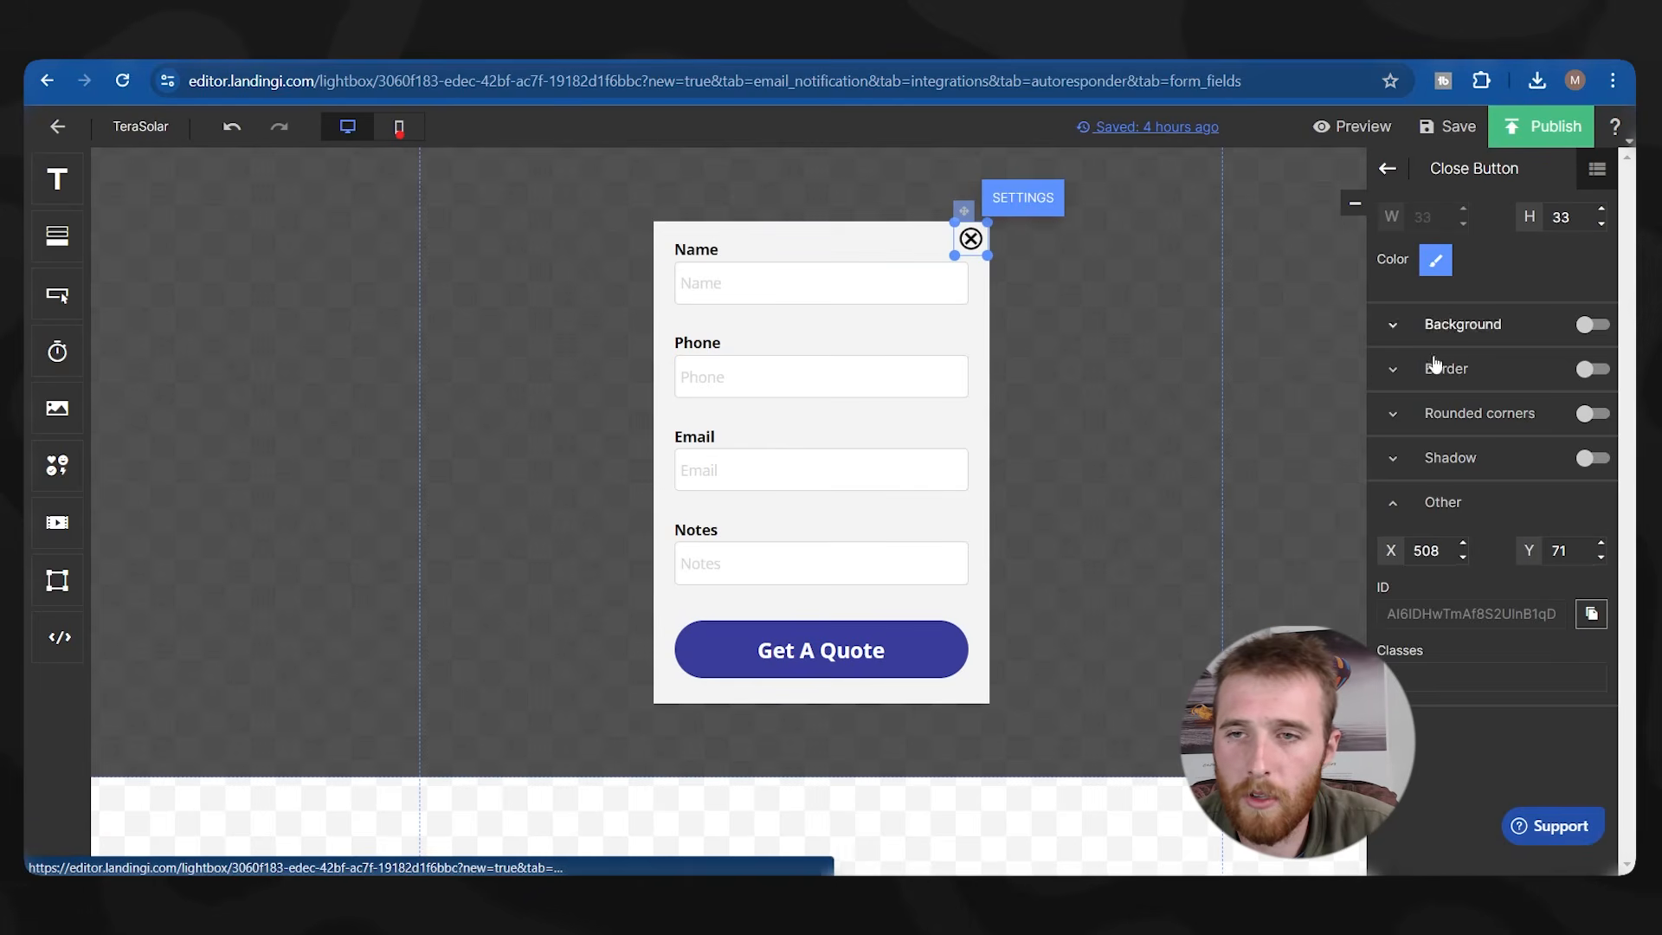
Recolour the close icon from black to blue #383c9b.
{"action": "left_click", "coordinate": [1430, 259]}
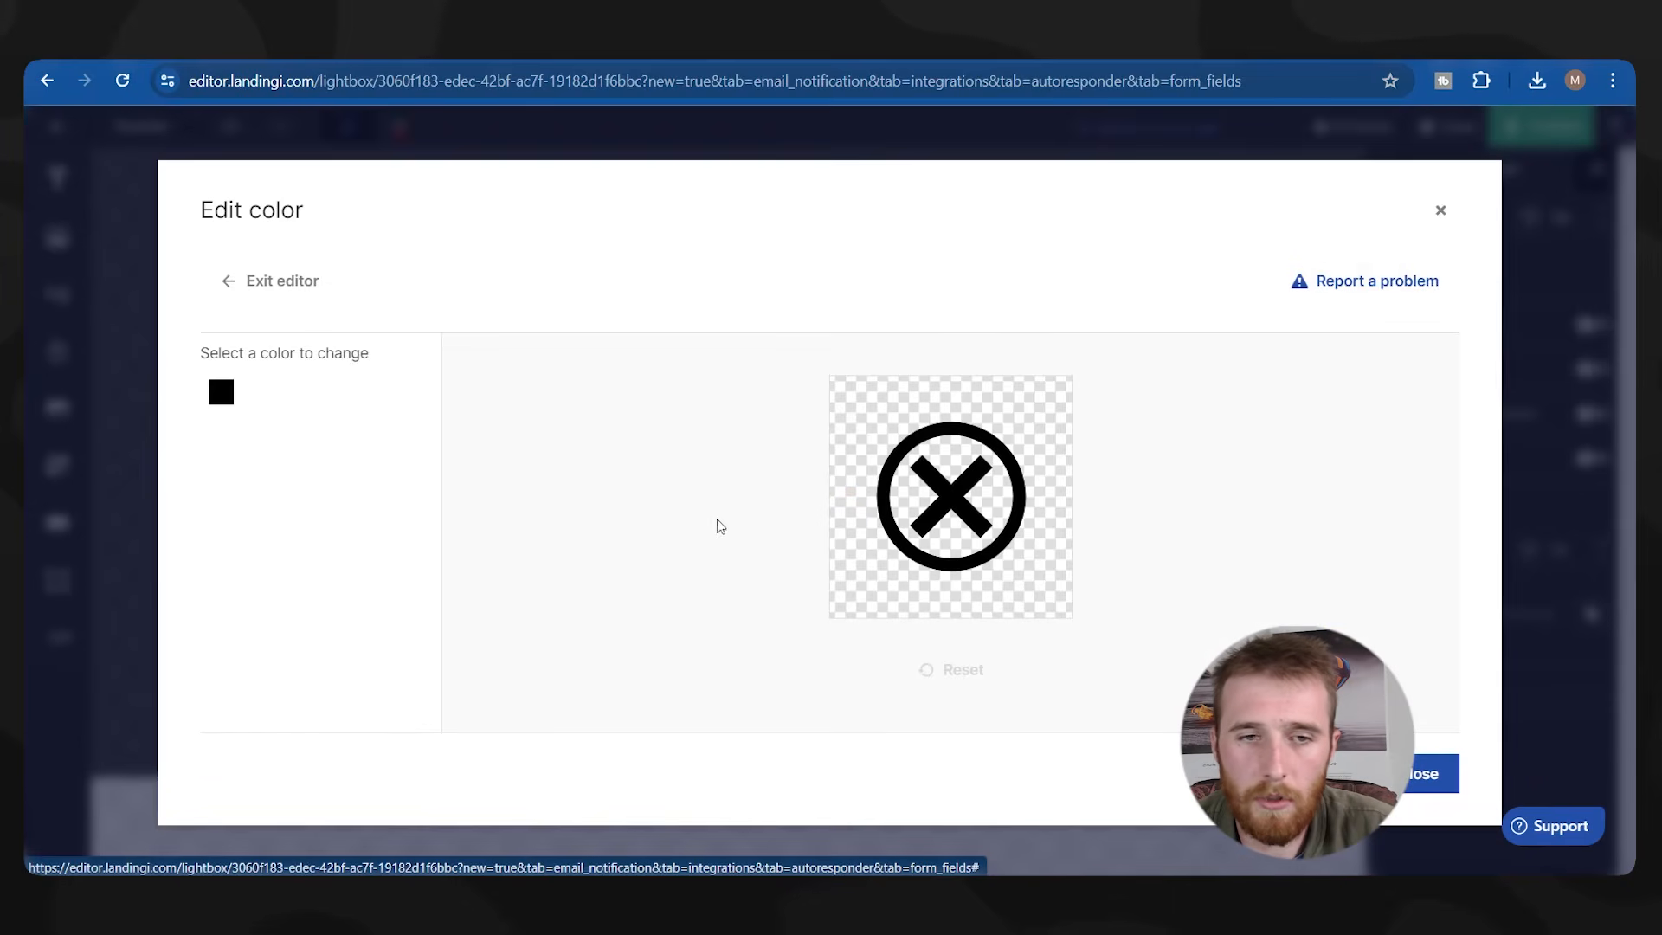
{"action": "left_click", "coordinate": [221, 392]}
{"action": "left_click", "coordinate": [359, 439]}
{"action": "key", "text": "ctrl+a"}
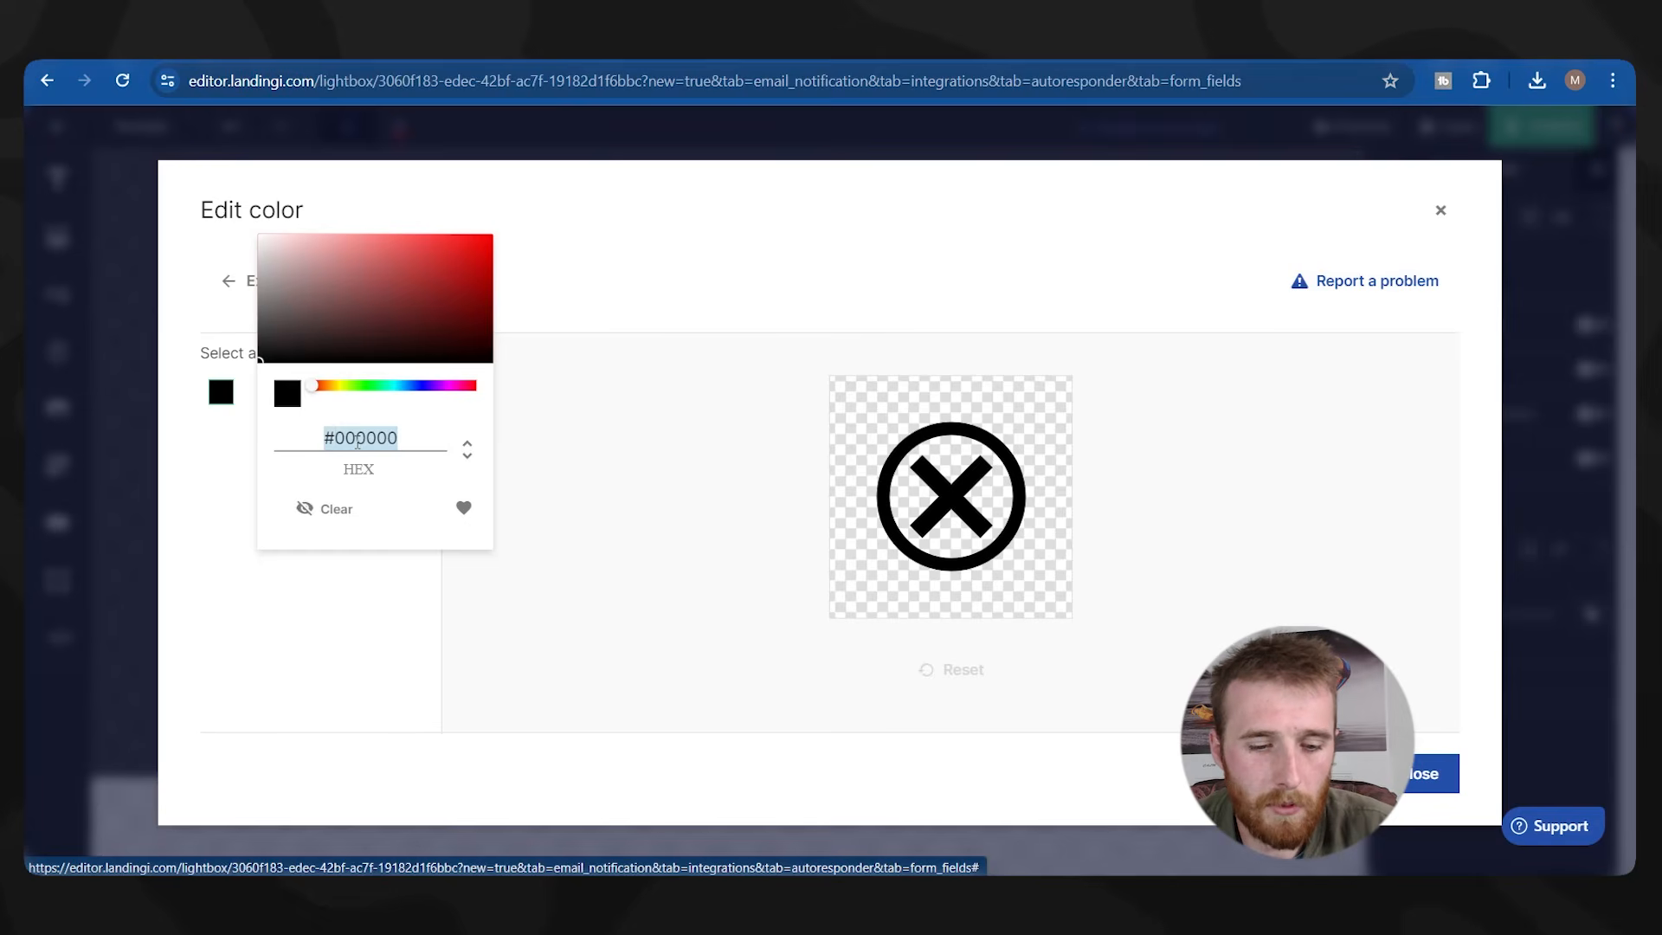
{"action": "type", "text": "#383c9b"}
{"action": "left_click", "coordinate": [1423, 774]}
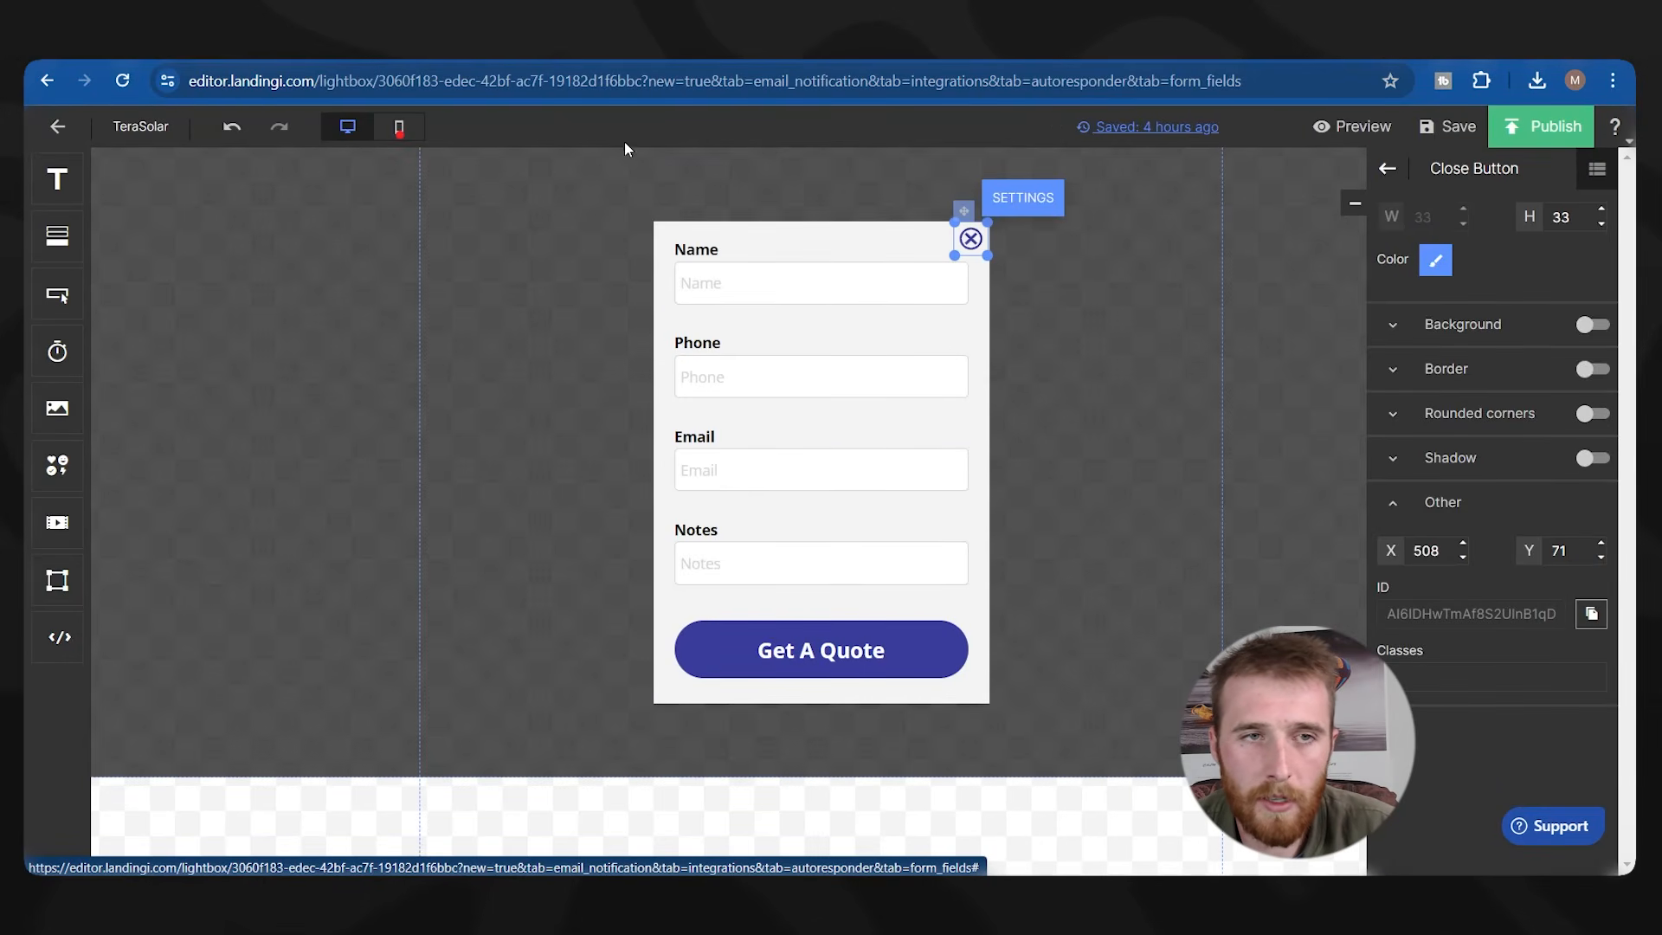
Reposition the close icon at the form's top-right in mobile view, then save and publish the lightbox.
{"action": "left_click", "coordinate": [399, 130]}
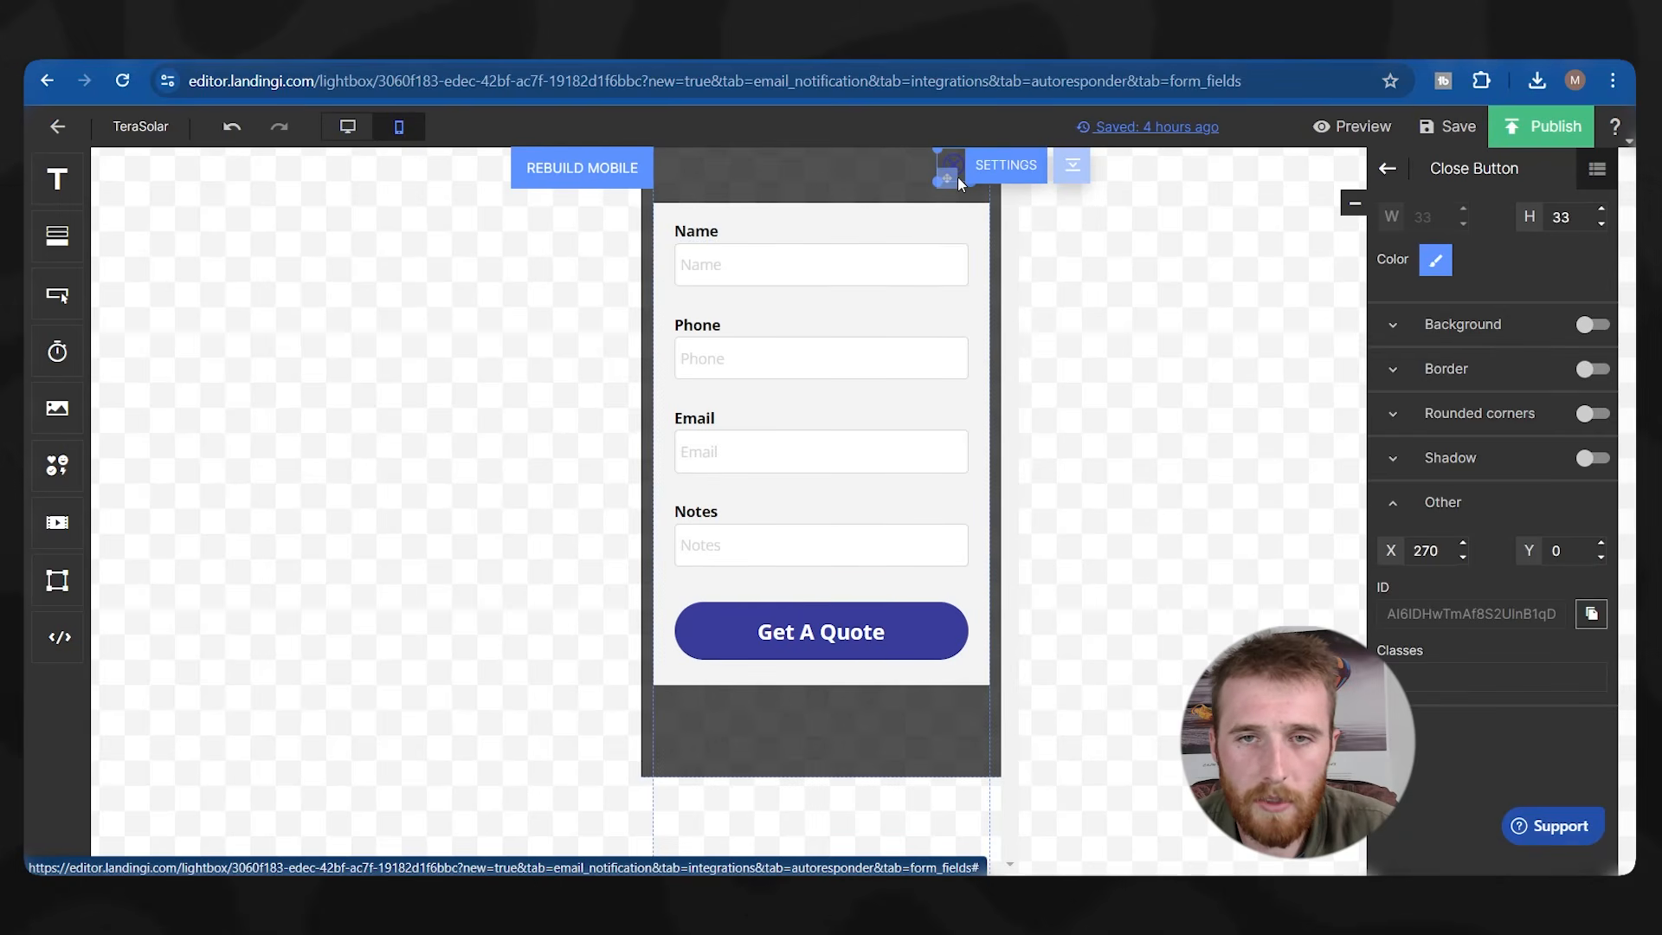
{"action": "mouse_move", "coordinate": [947, 177]}
{"action": "left_mouse_down"}
{"action": "mouse_move", "coordinate": [940, 230]}
{"action": "mouse_move", "coordinate": [957, 191]}
{"action": "left_mouse_up"}
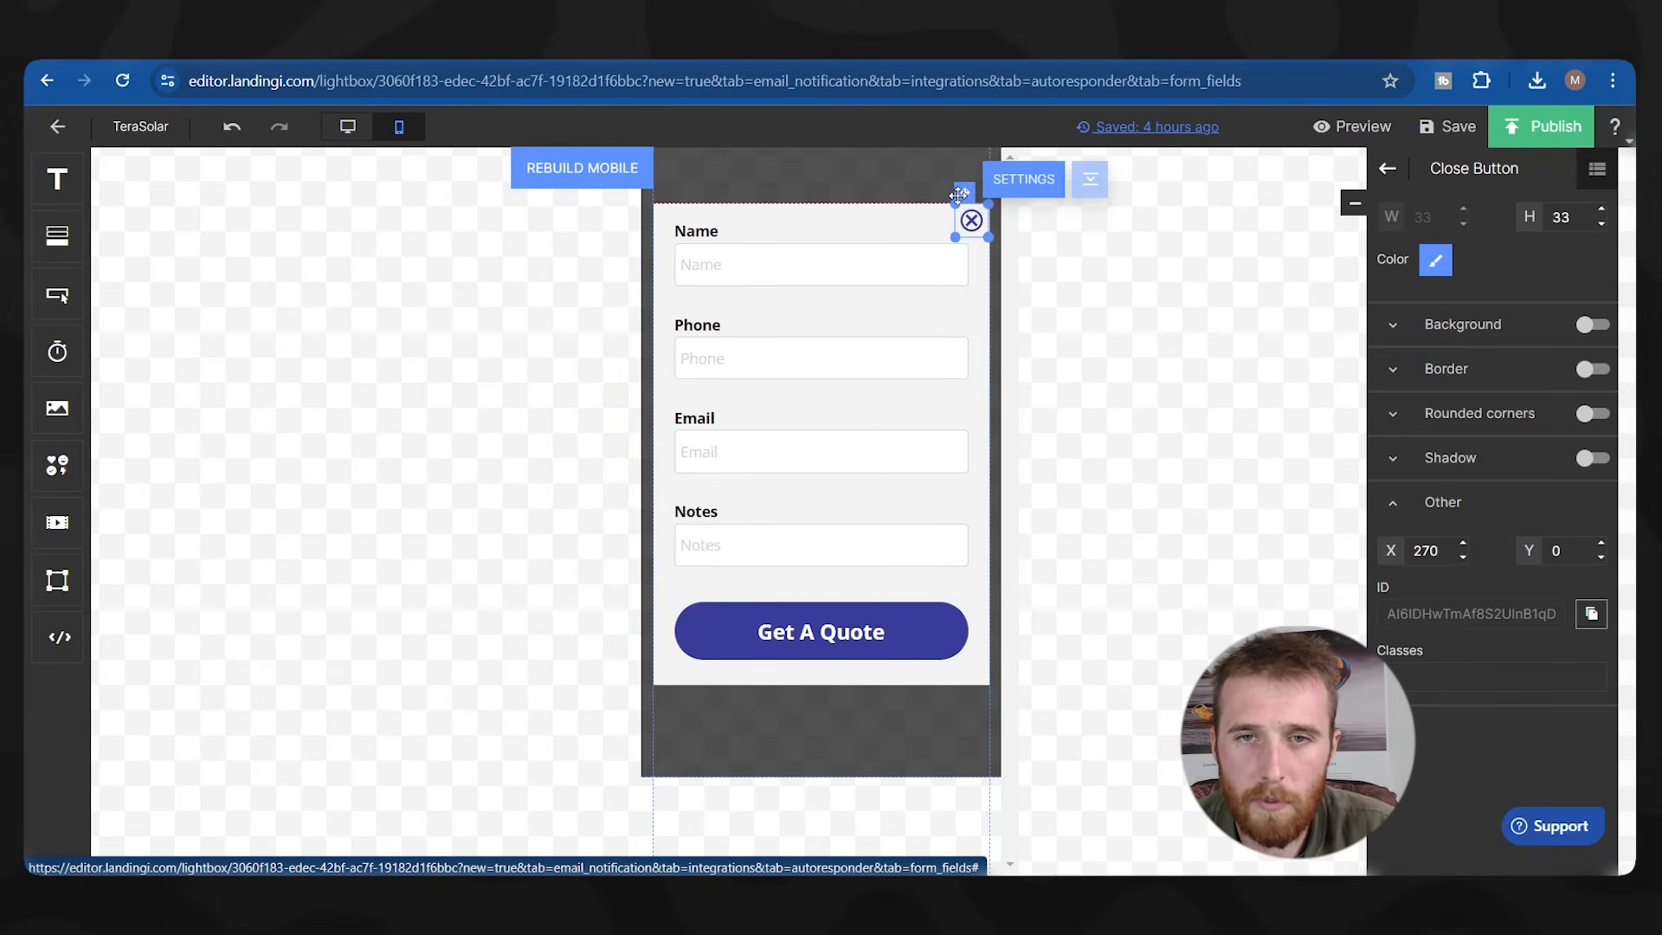
{"action": "left_click", "coordinate": [828, 169]}
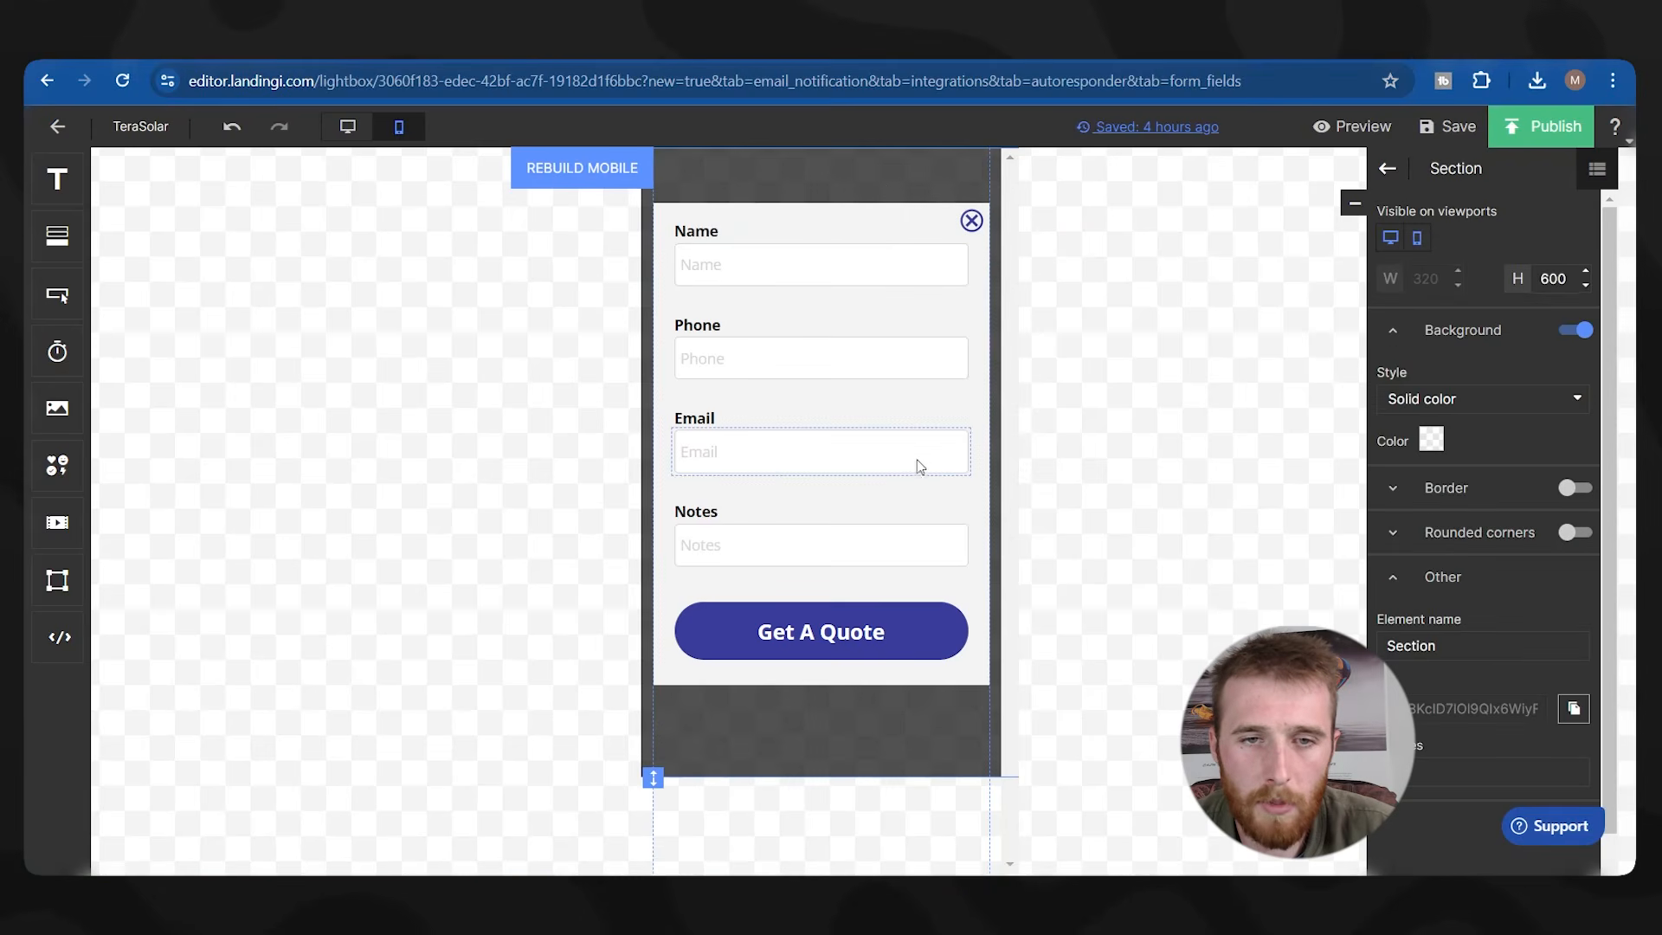
{"action": "left_click", "coordinate": [347, 127]}
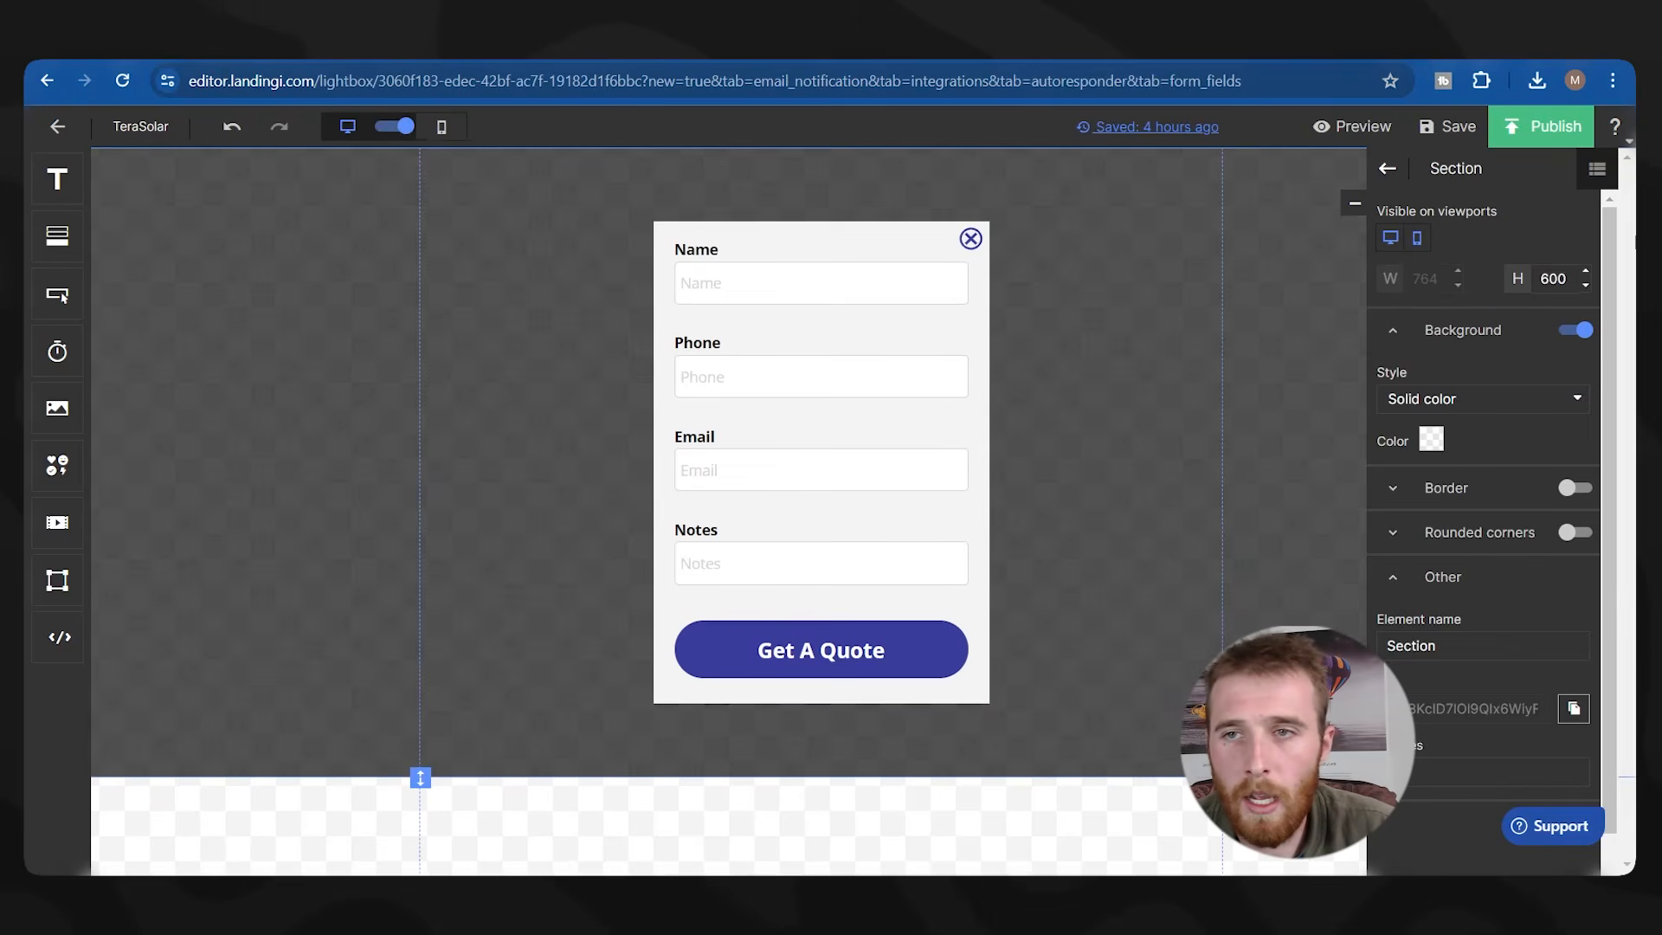
{"action": "left_click", "coordinate": [1467, 128]}
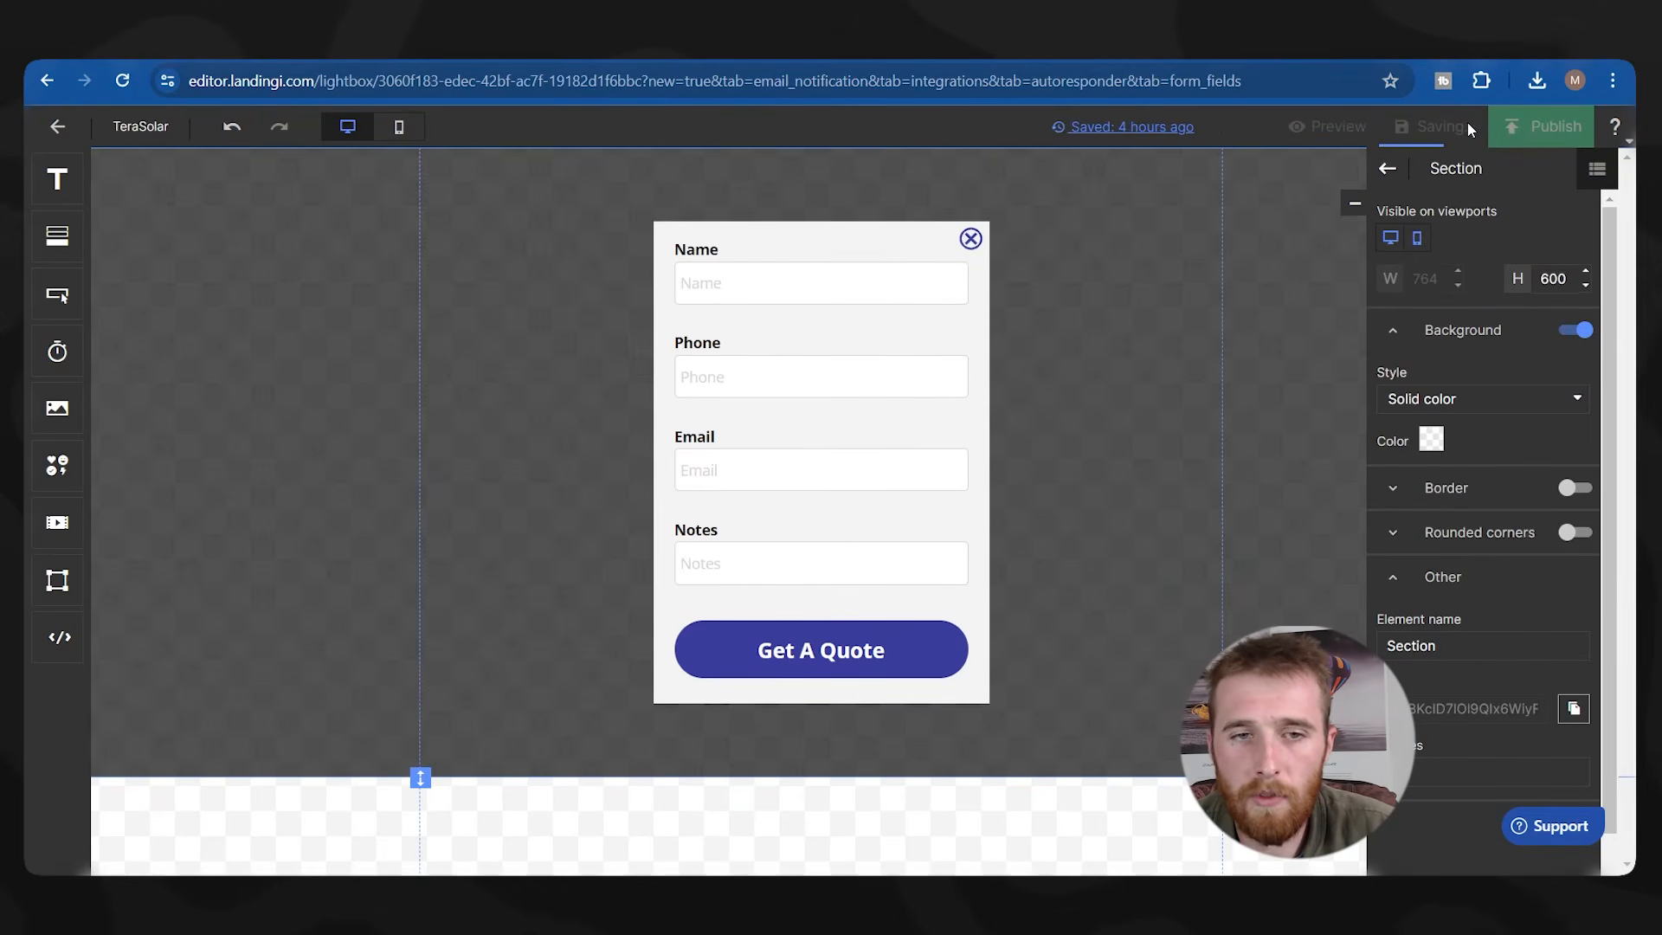
{"action": "left_click", "coordinate": [1545, 126]}
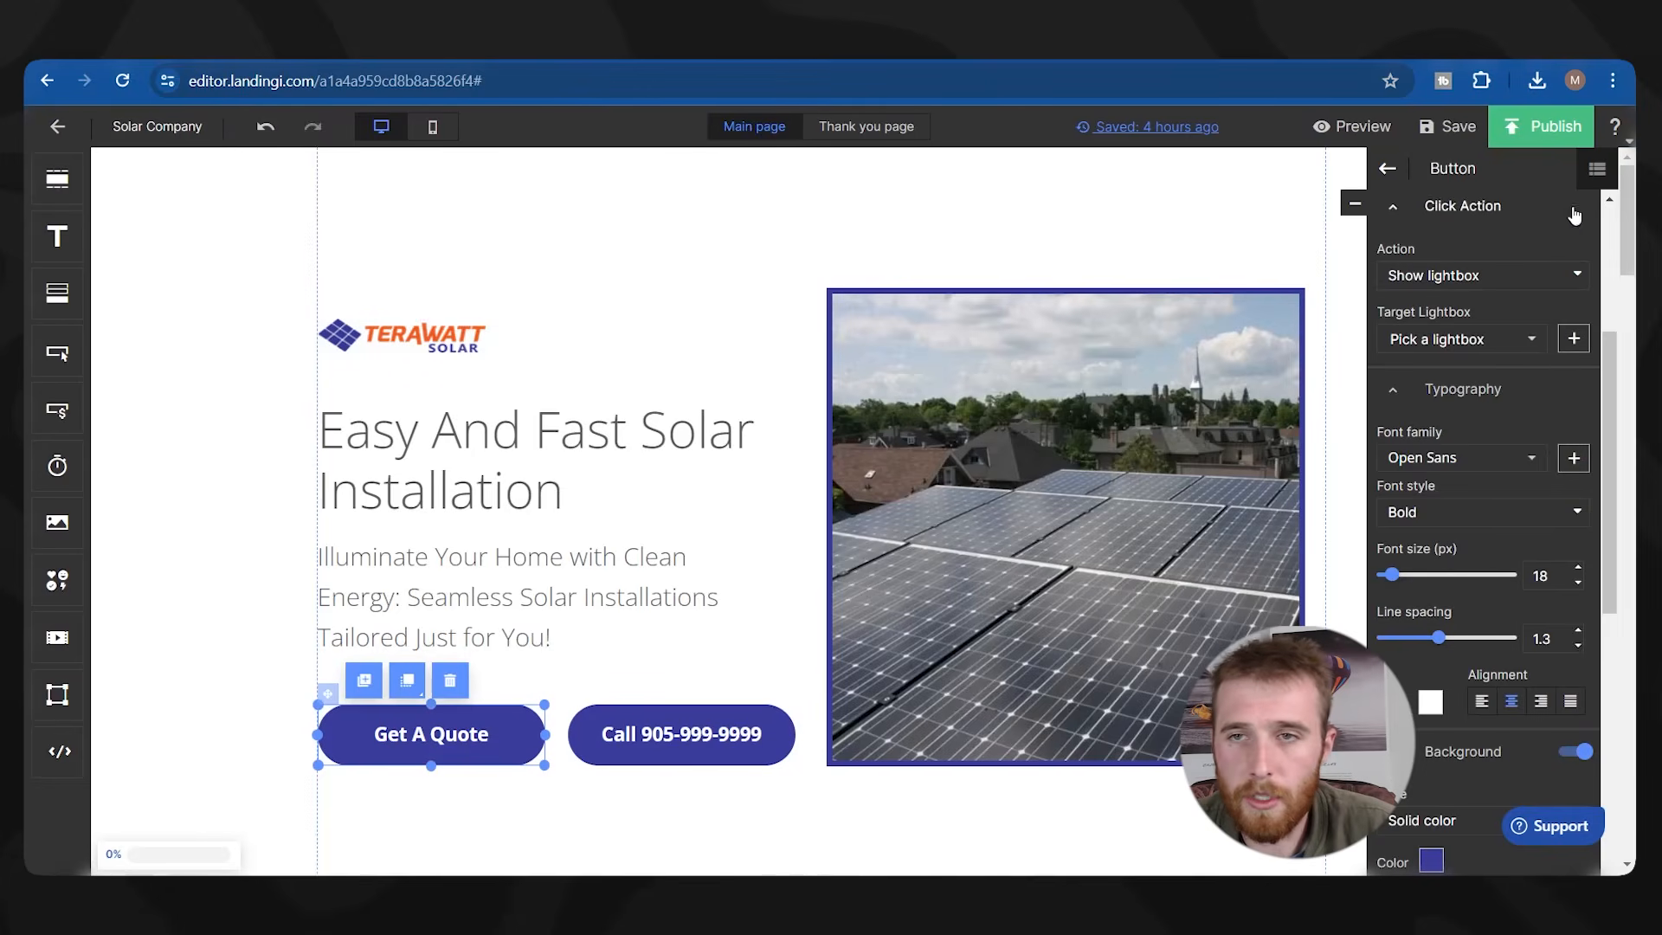
Publish the Solar Company page despite performance tips and open its live preview link.
{"action": "left_click", "coordinate": [1543, 128]}
{"action": "left_click", "coordinate": [1084, 790]}
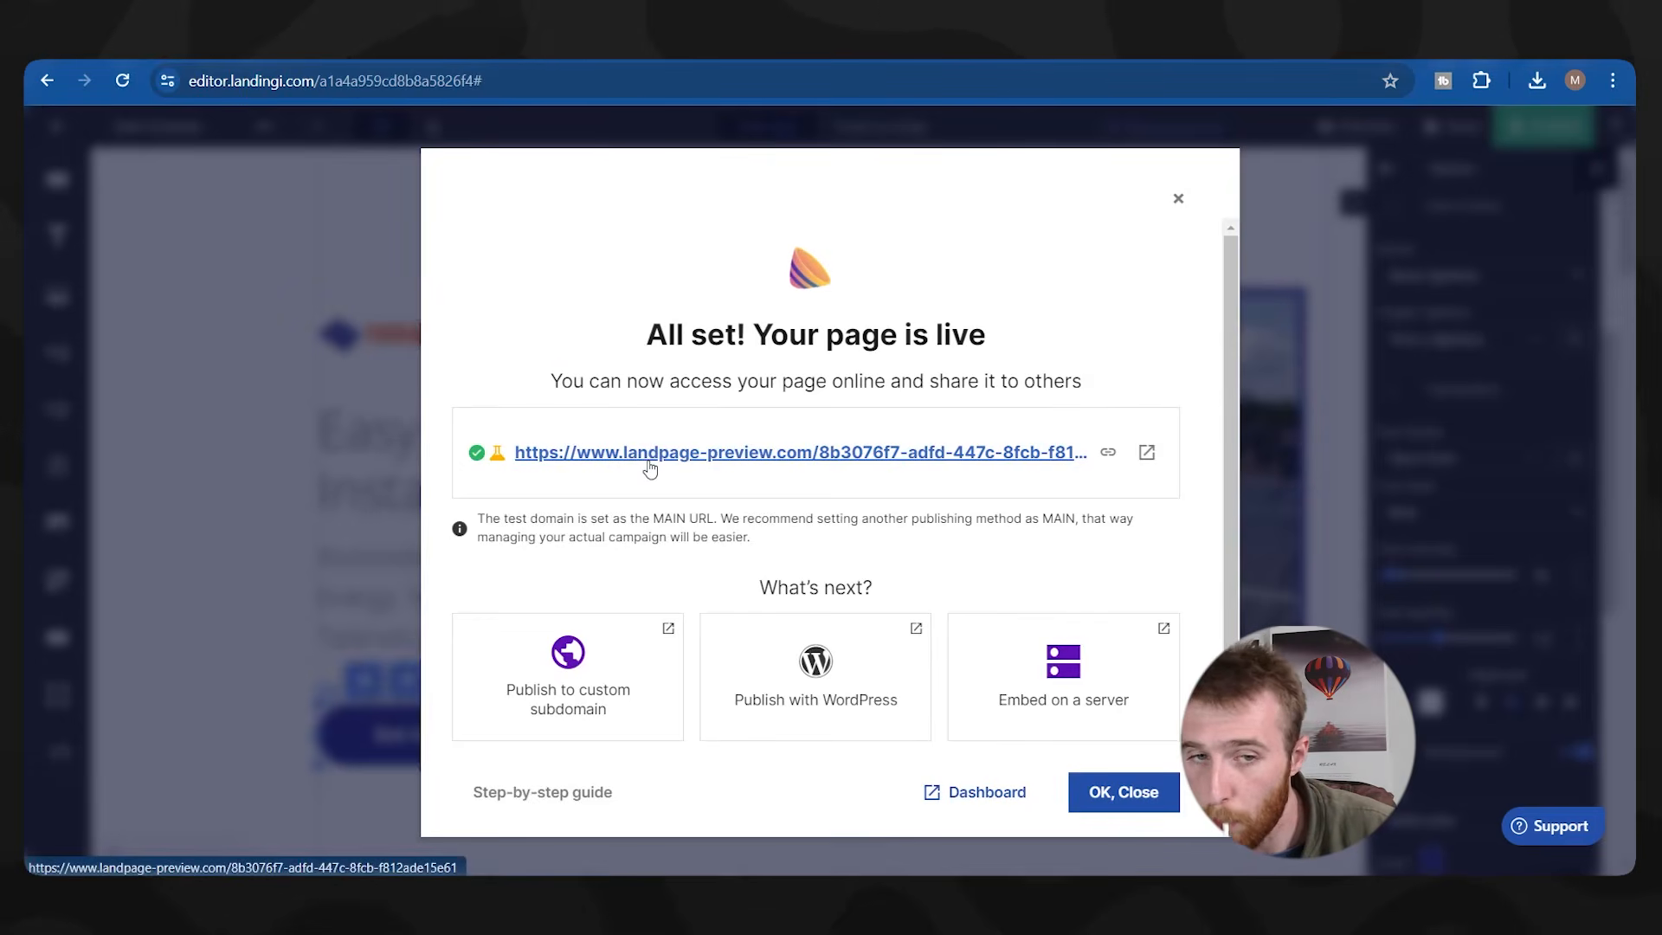
{"action": "left_click", "coordinate": [652, 467]}
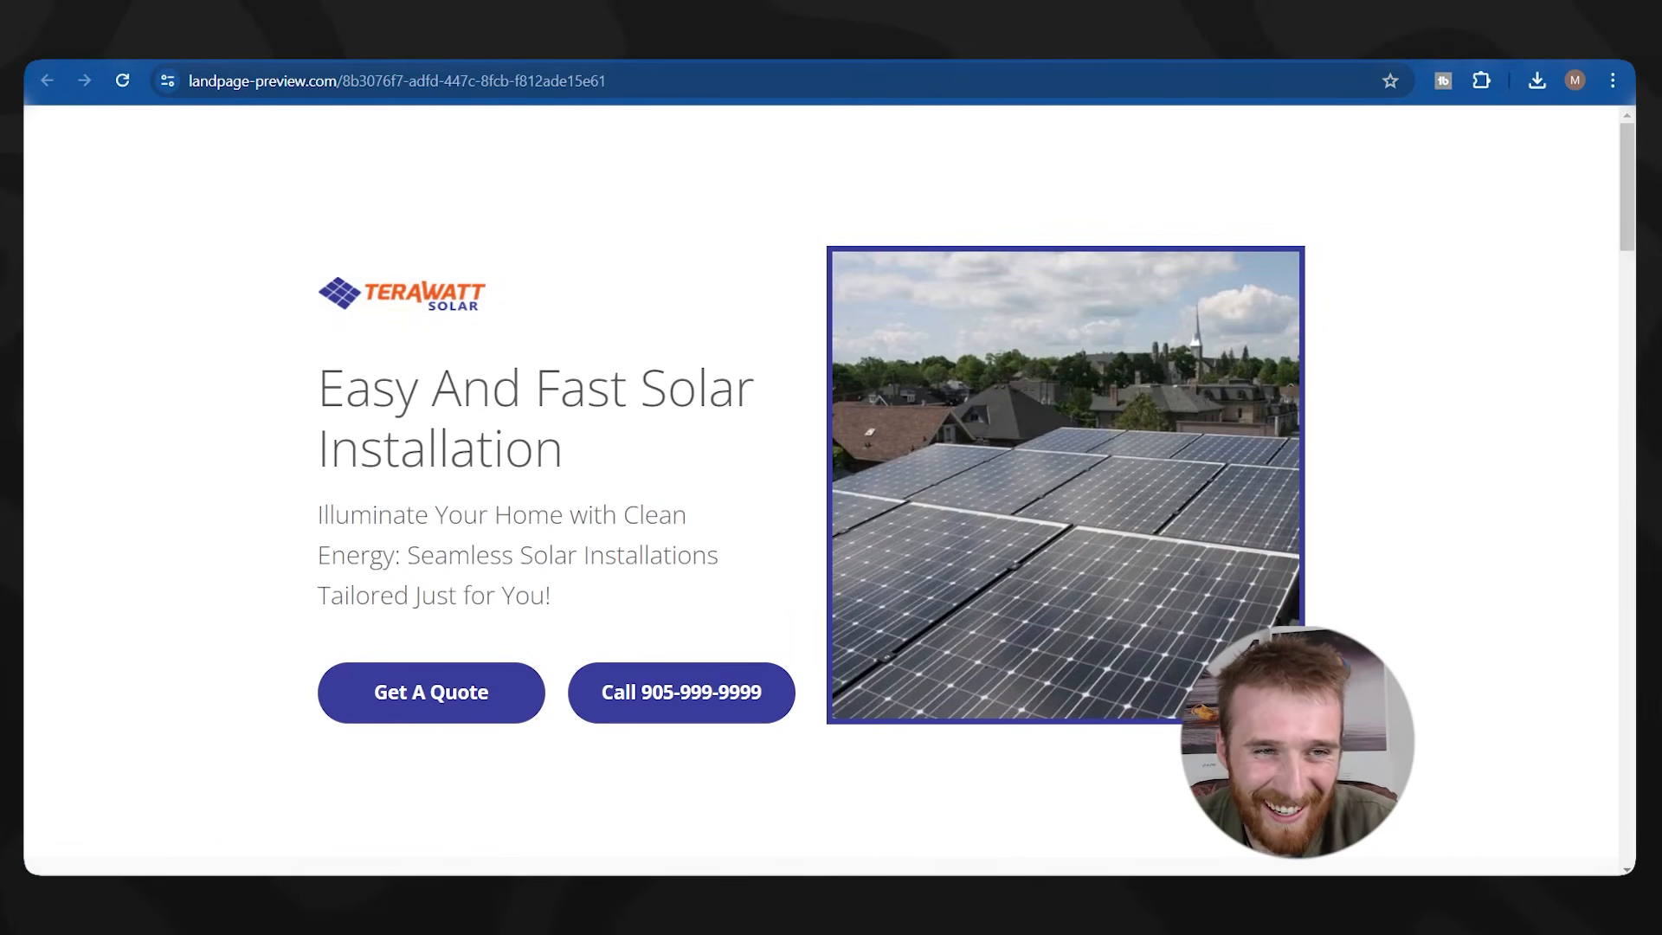
{"action": "key", "text": "ctrl+shift+Tab"}
{"action": "left_click", "coordinate": [1175, 200]}
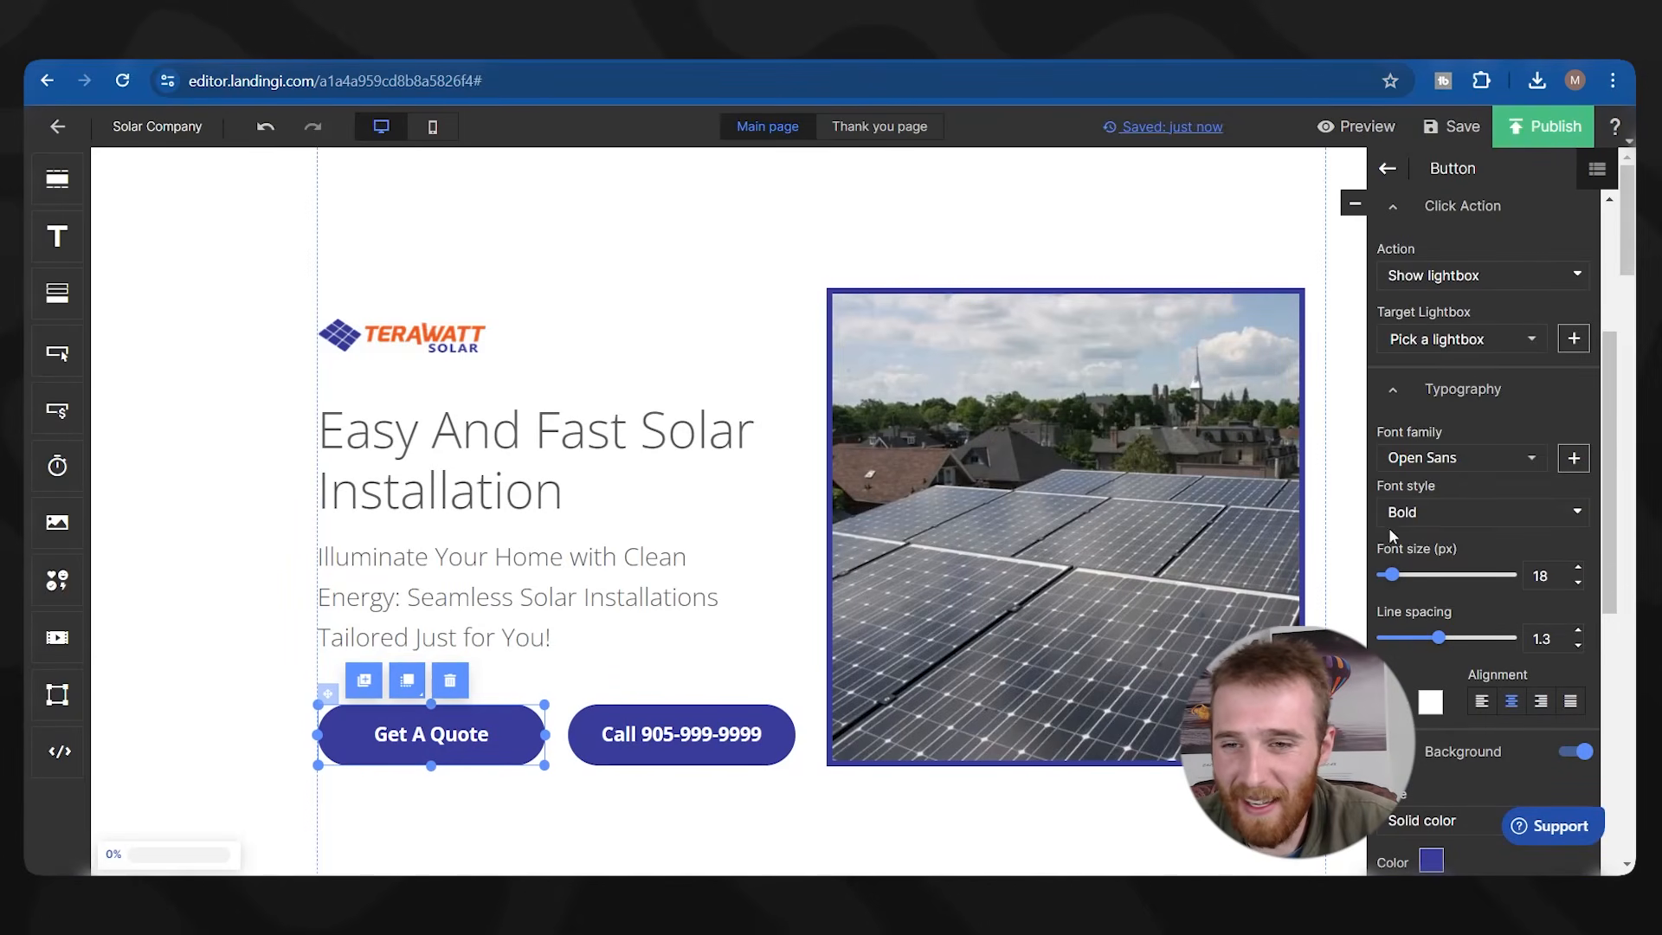
Set the Get A Quote button's click action to Show lightbox targeting TeraSolar, and republish.
{"action": "left_click", "coordinate": [415, 761]}
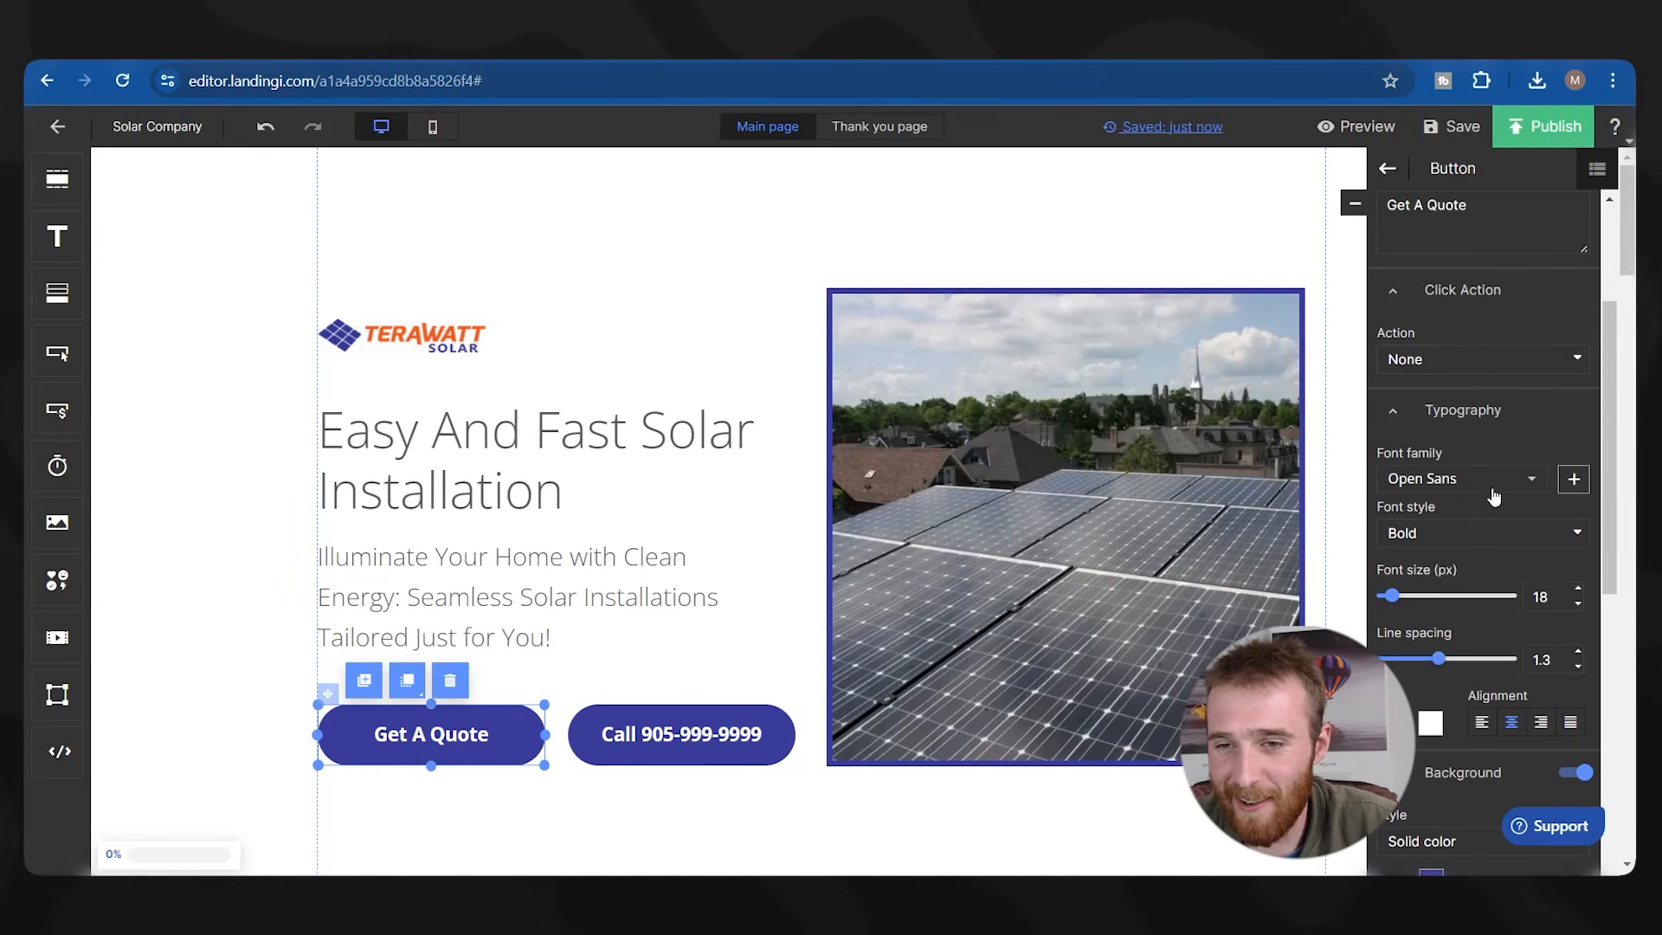
{"action": "left_click", "coordinate": [1458, 464]}
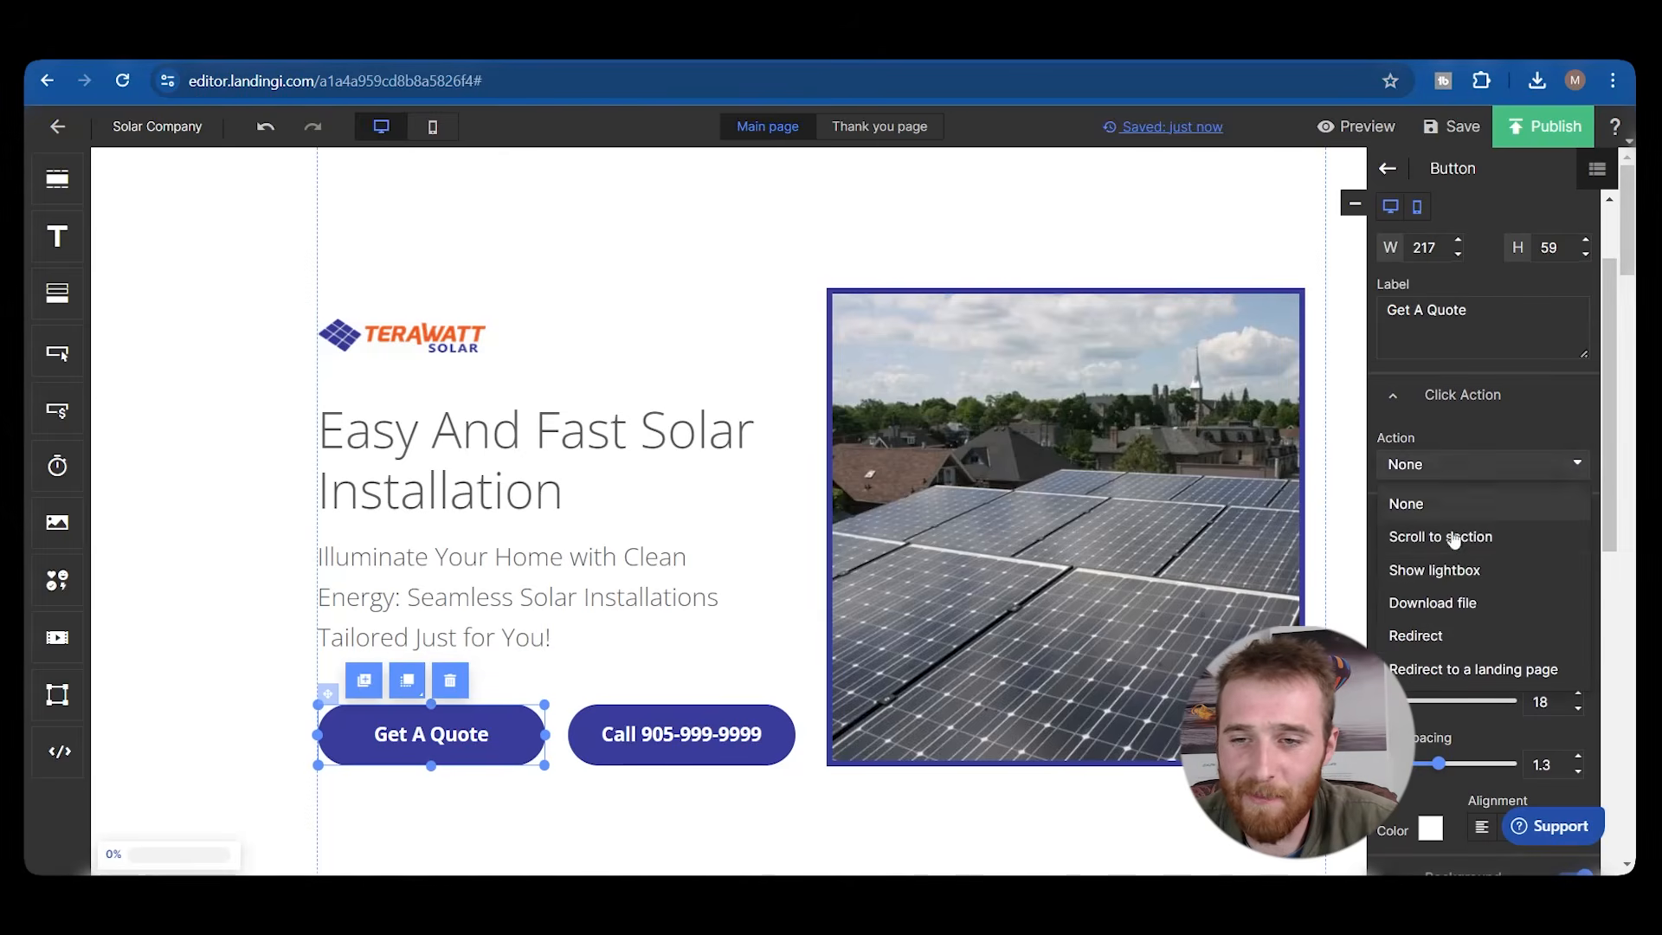
{"action": "left_click", "coordinate": [1456, 570]}
{"action": "left_click", "coordinate": [1460, 529]}
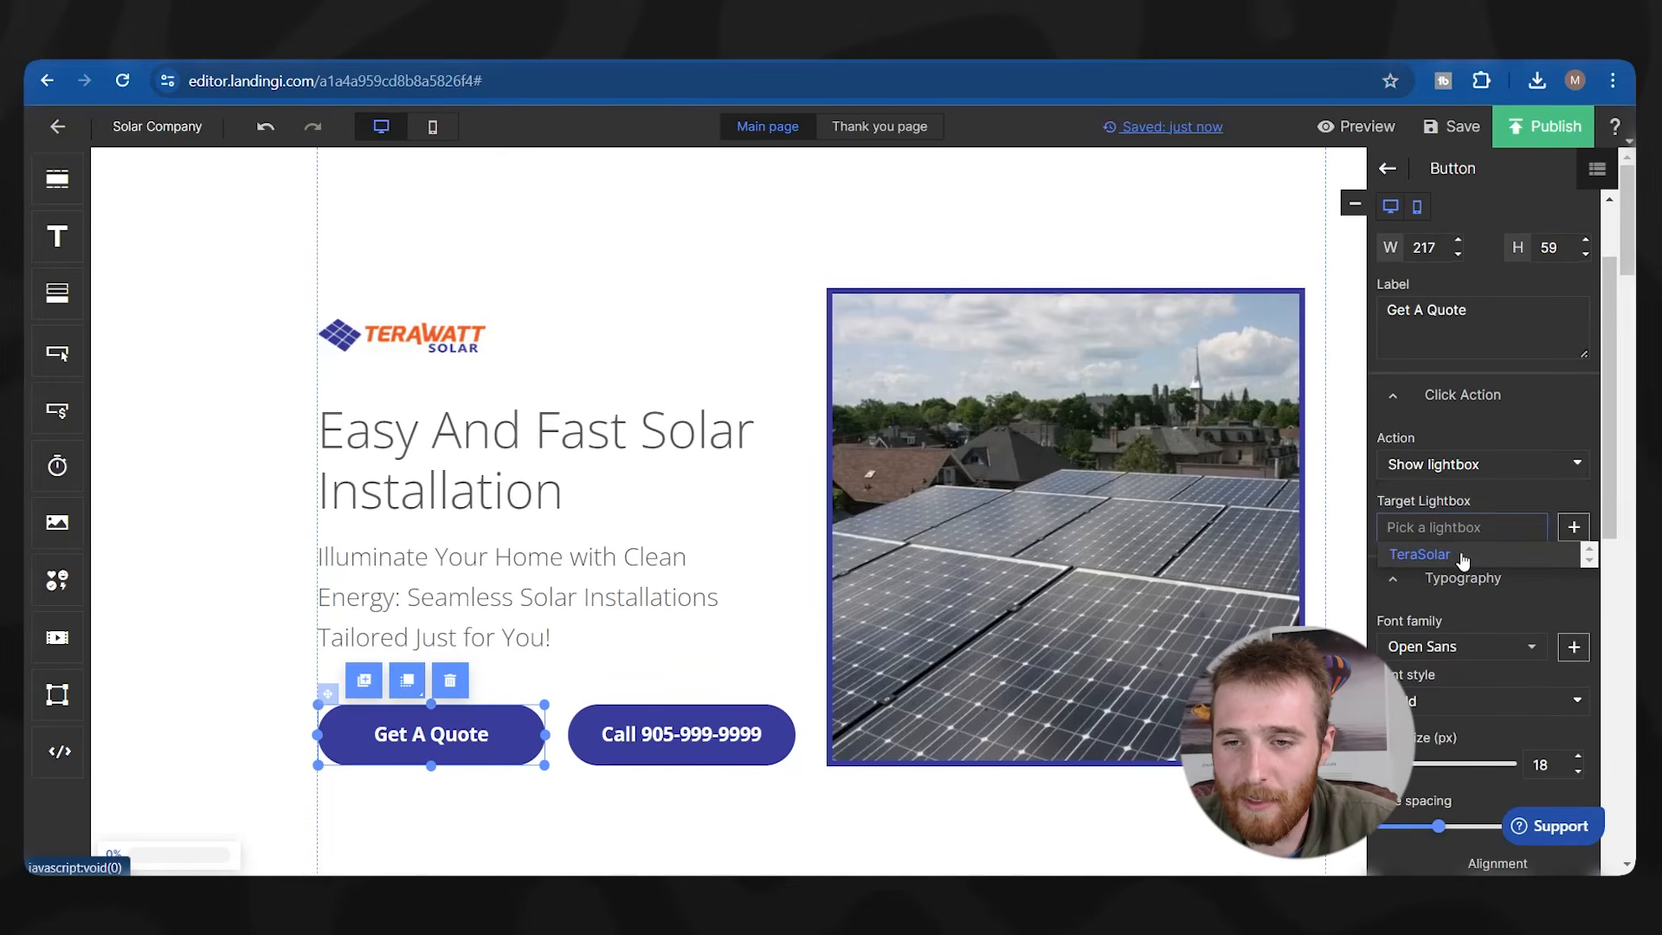
{"action": "left_click", "coordinate": [1461, 554]}
{"action": "left_click", "coordinate": [1539, 132]}
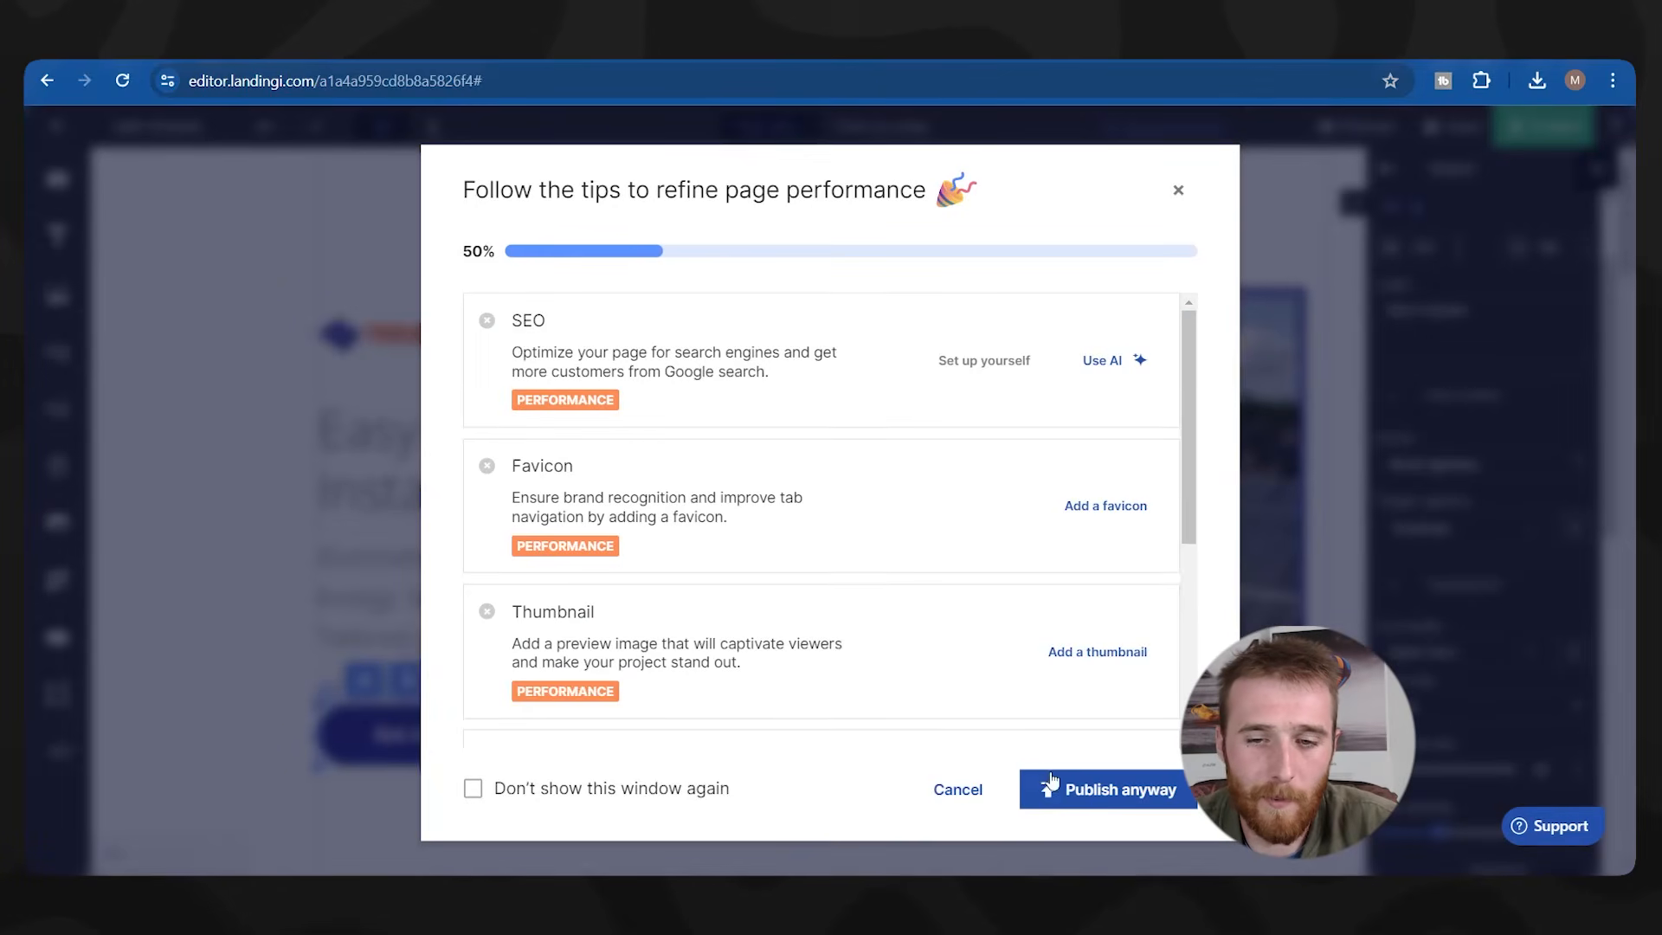
{"action": "left_click", "coordinate": [1049, 783]}
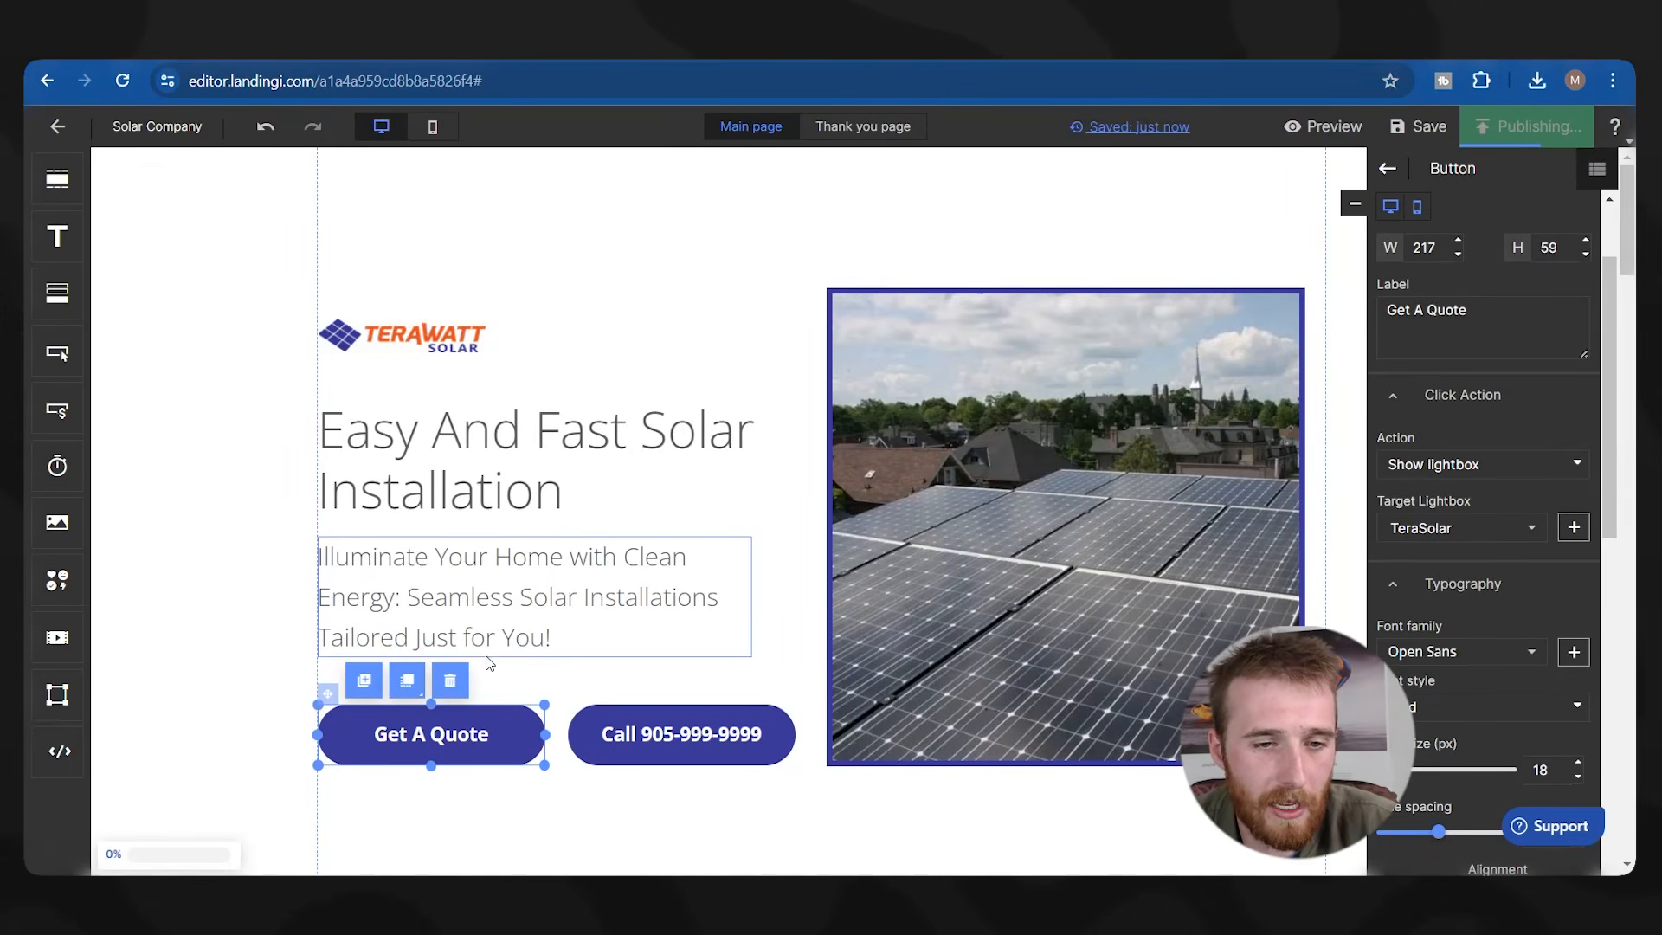
{"action": "scroll", "coordinate": [489, 662], "scroll_direction": "down", "scroll_amount": 5}
{"action": "scroll", "coordinate": [549, 416], "scroll_direction": "down", "scroll_amount": 20}
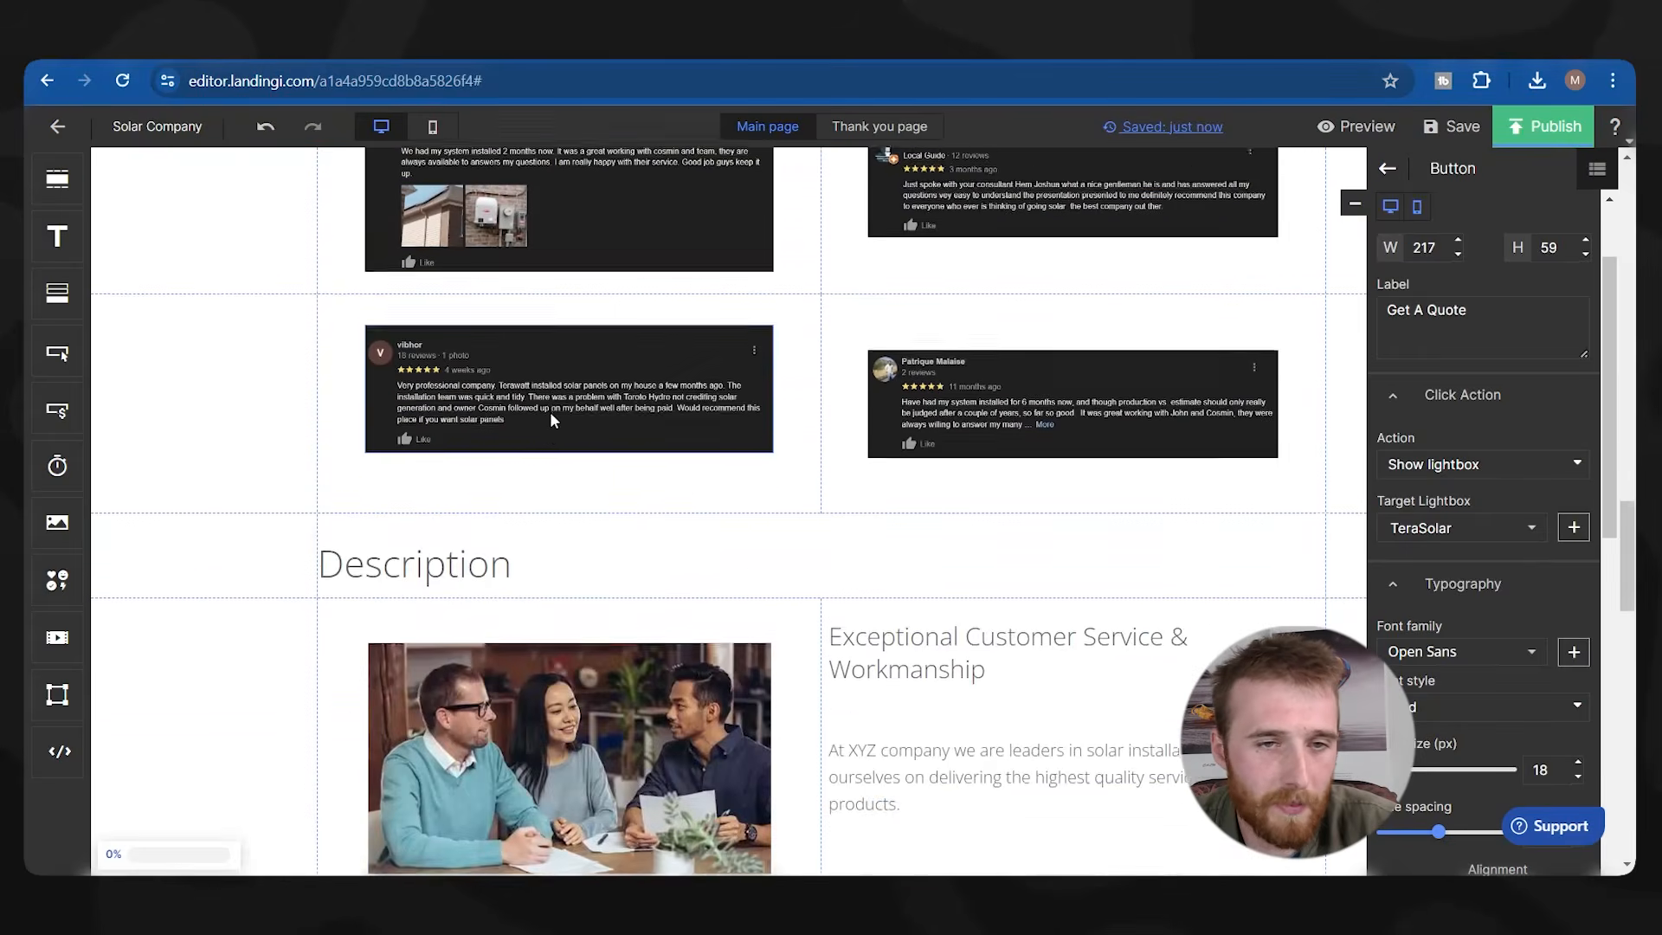
{"action": "left_click", "coordinate": [892, 452]}
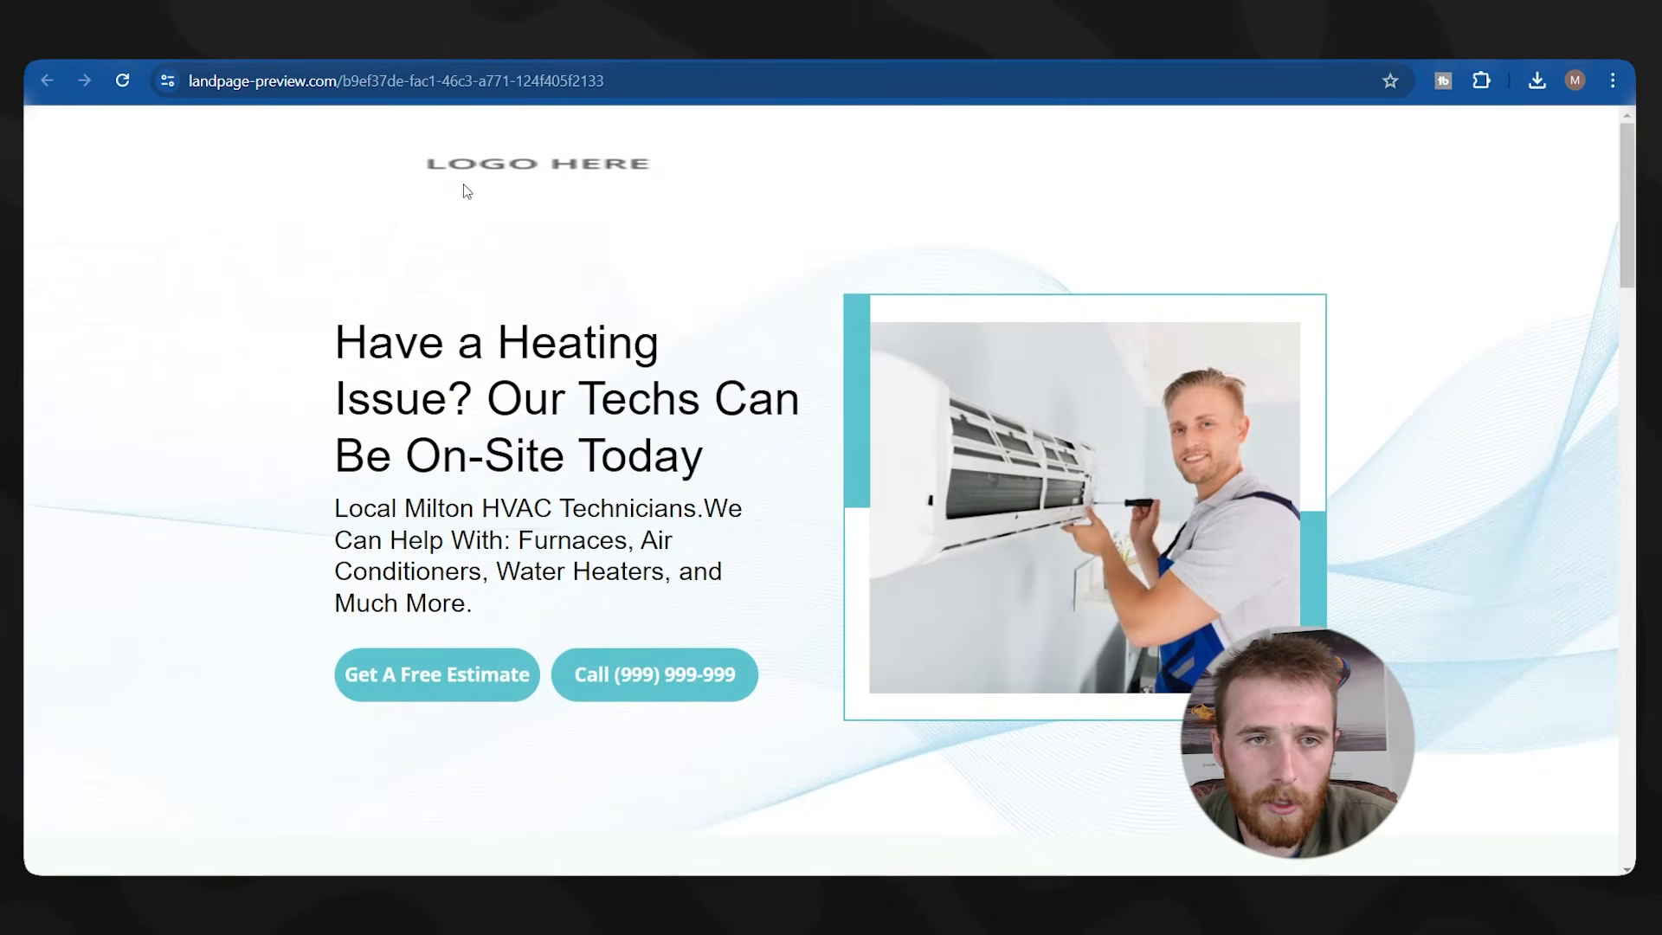
{"action": "scroll", "coordinate": [580, 571], "scroll_direction": "down", "scroll_amount": 7}
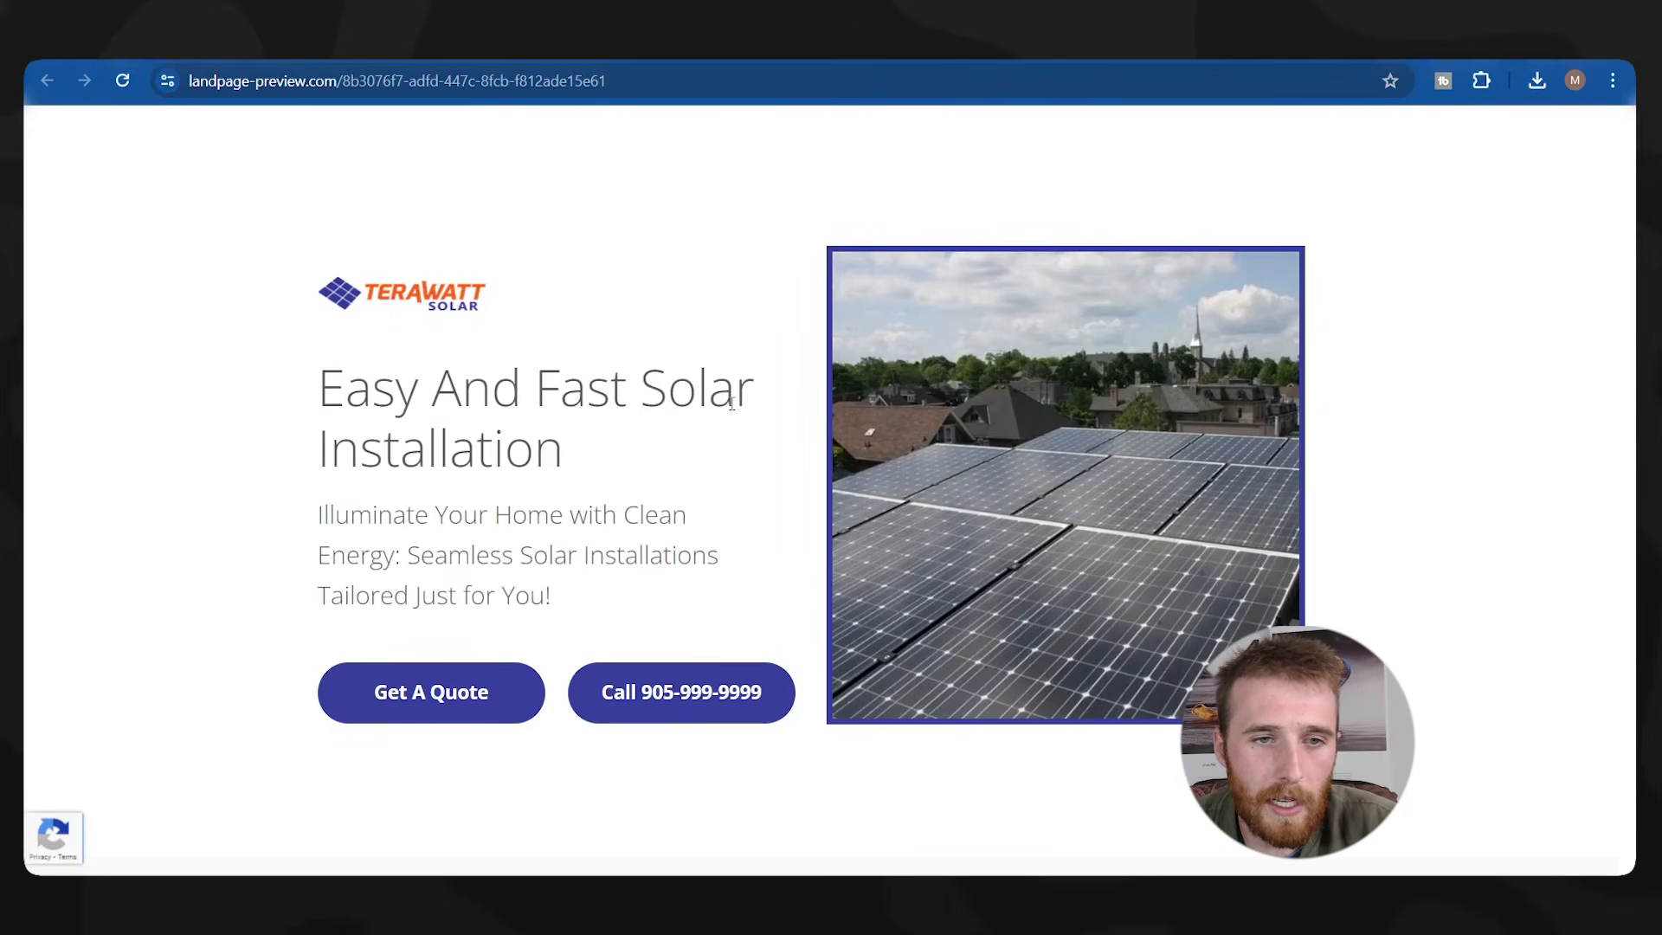
{"action": "scroll", "coordinate": [586, 356], "scroll_direction": "down", "scroll_amount": 2}
{"action": "scroll", "coordinate": [594, 374], "scroll_direction": "up", "scroll_amount": 2}
{"action": "scroll", "coordinate": [738, 479], "scroll_direction": "down", "scroll_amount": 3}
{"action": "left_click", "coordinate": [400, 482]}
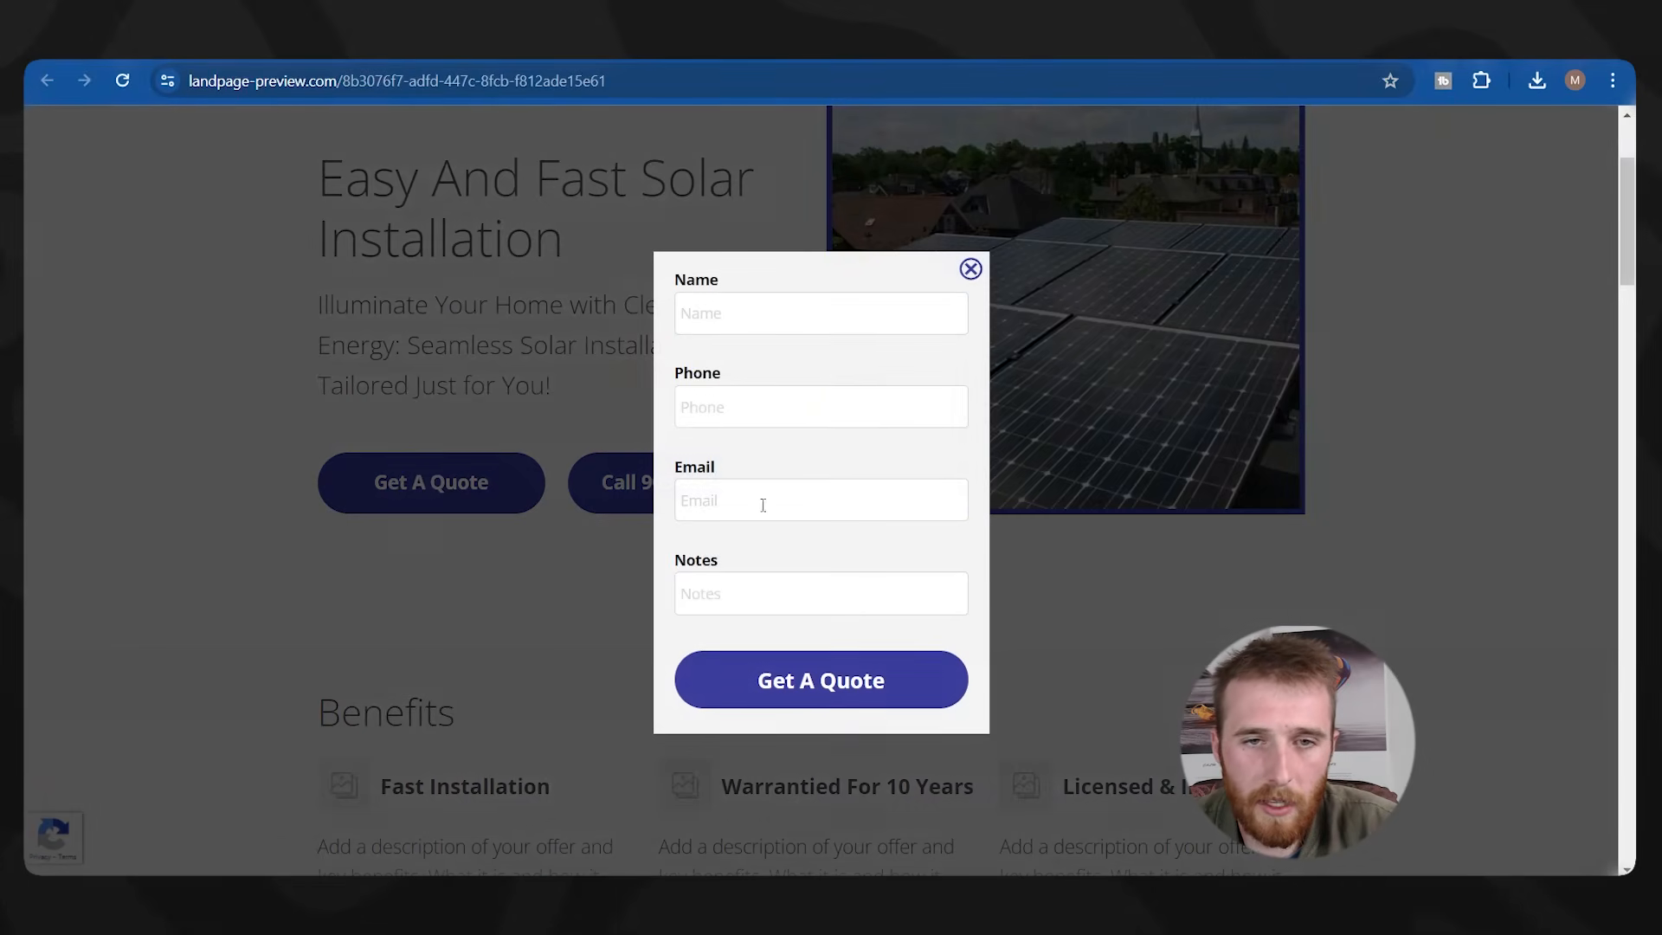
{"action": "left_click", "coordinate": [733, 309]}
{"action": "left_click", "coordinate": [715, 403]}
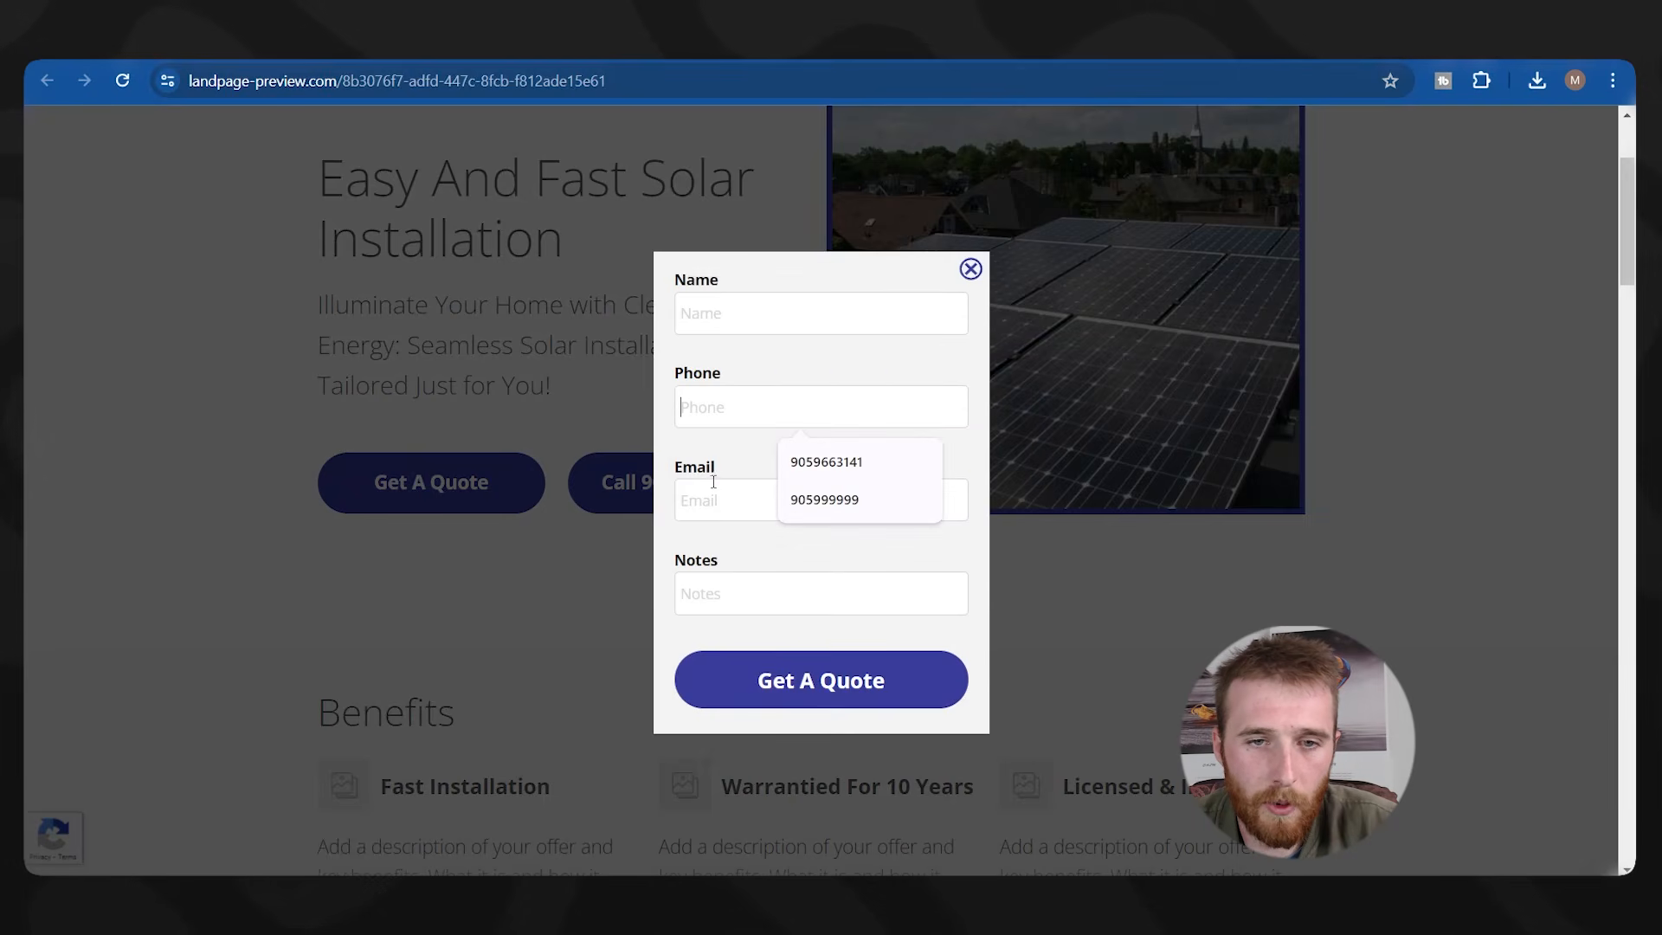
{"action": "left_click", "coordinate": [970, 269]}
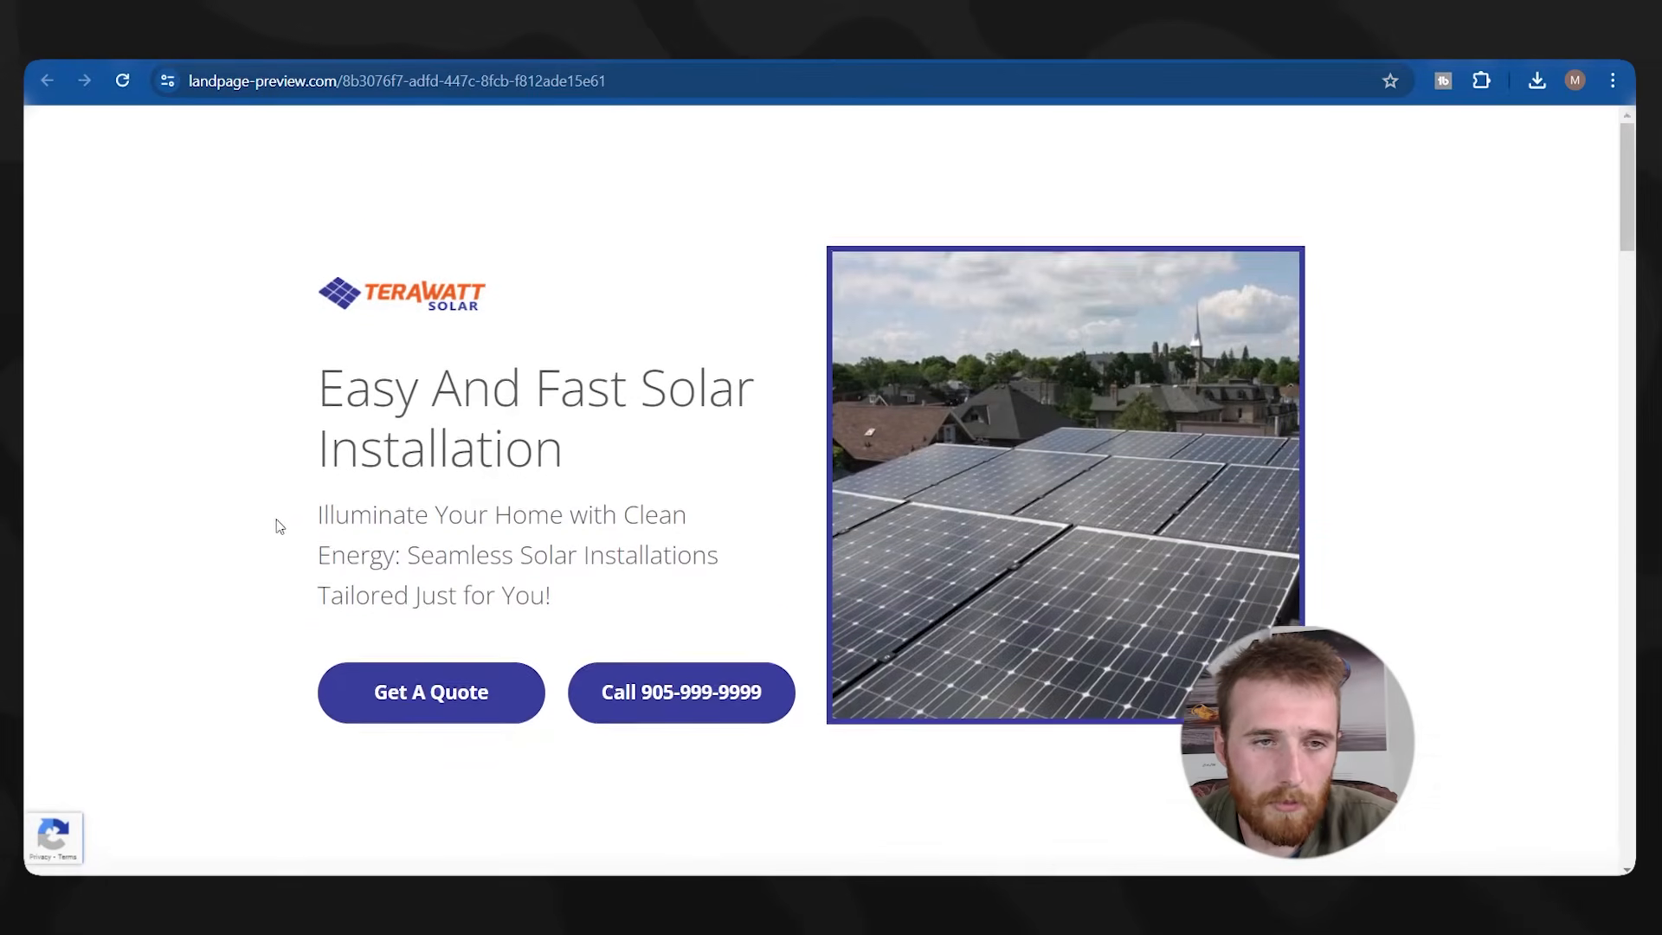
{"action": "left_click", "coordinate": [440, 585]}
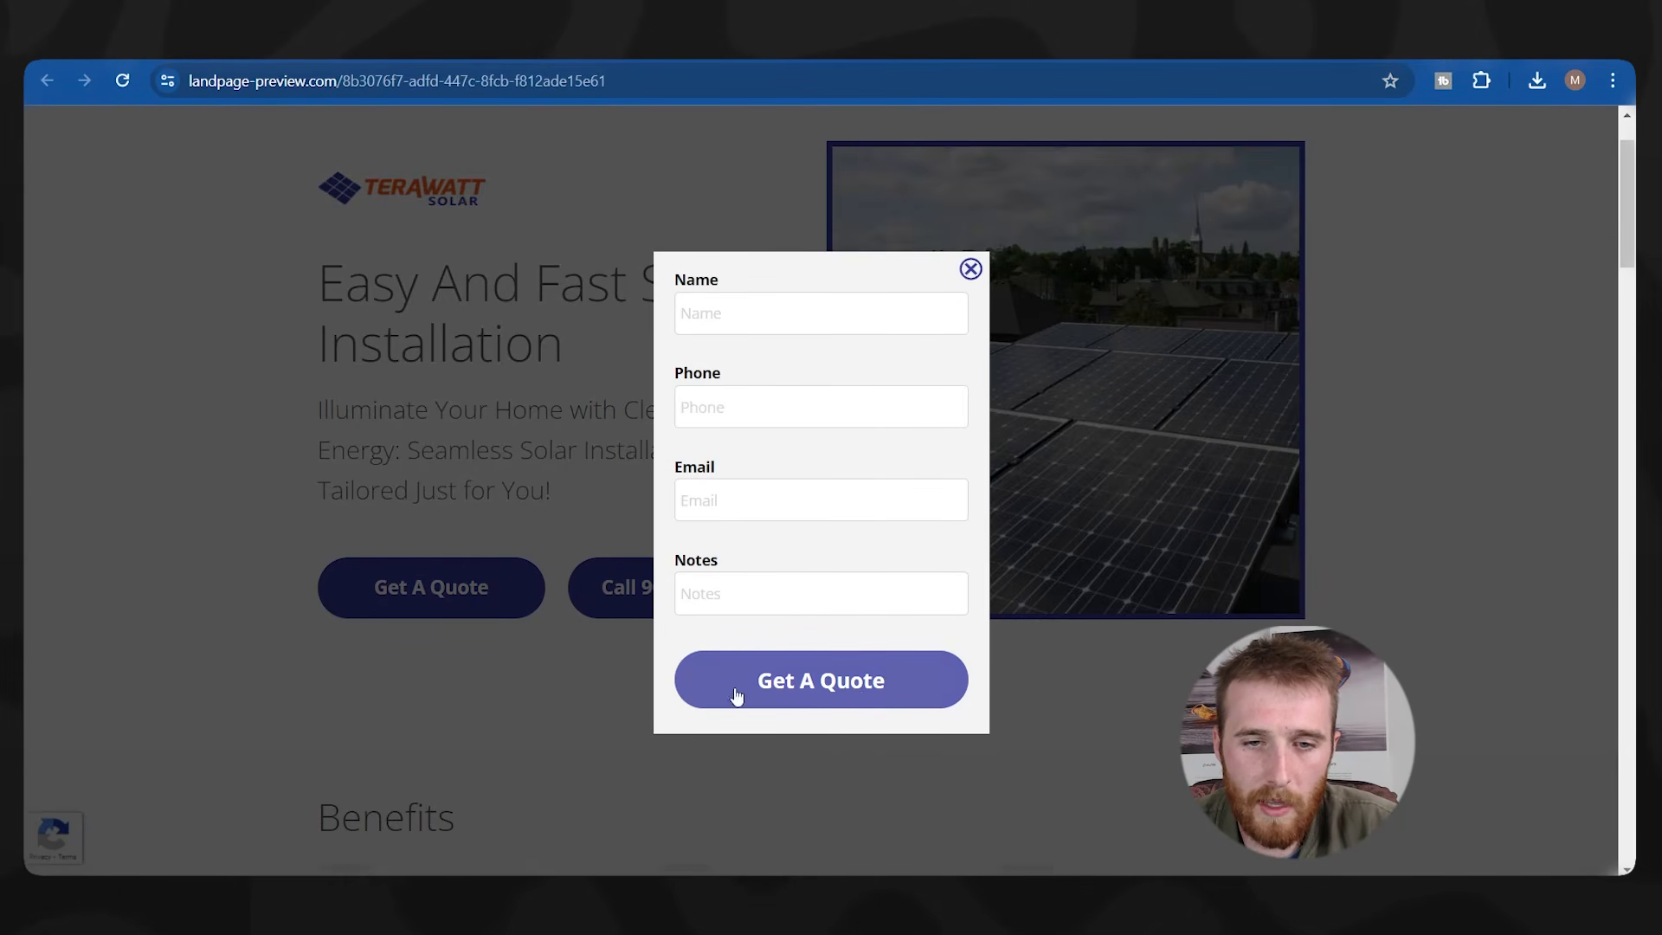
{"action": "left_click", "coordinate": [822, 658]}
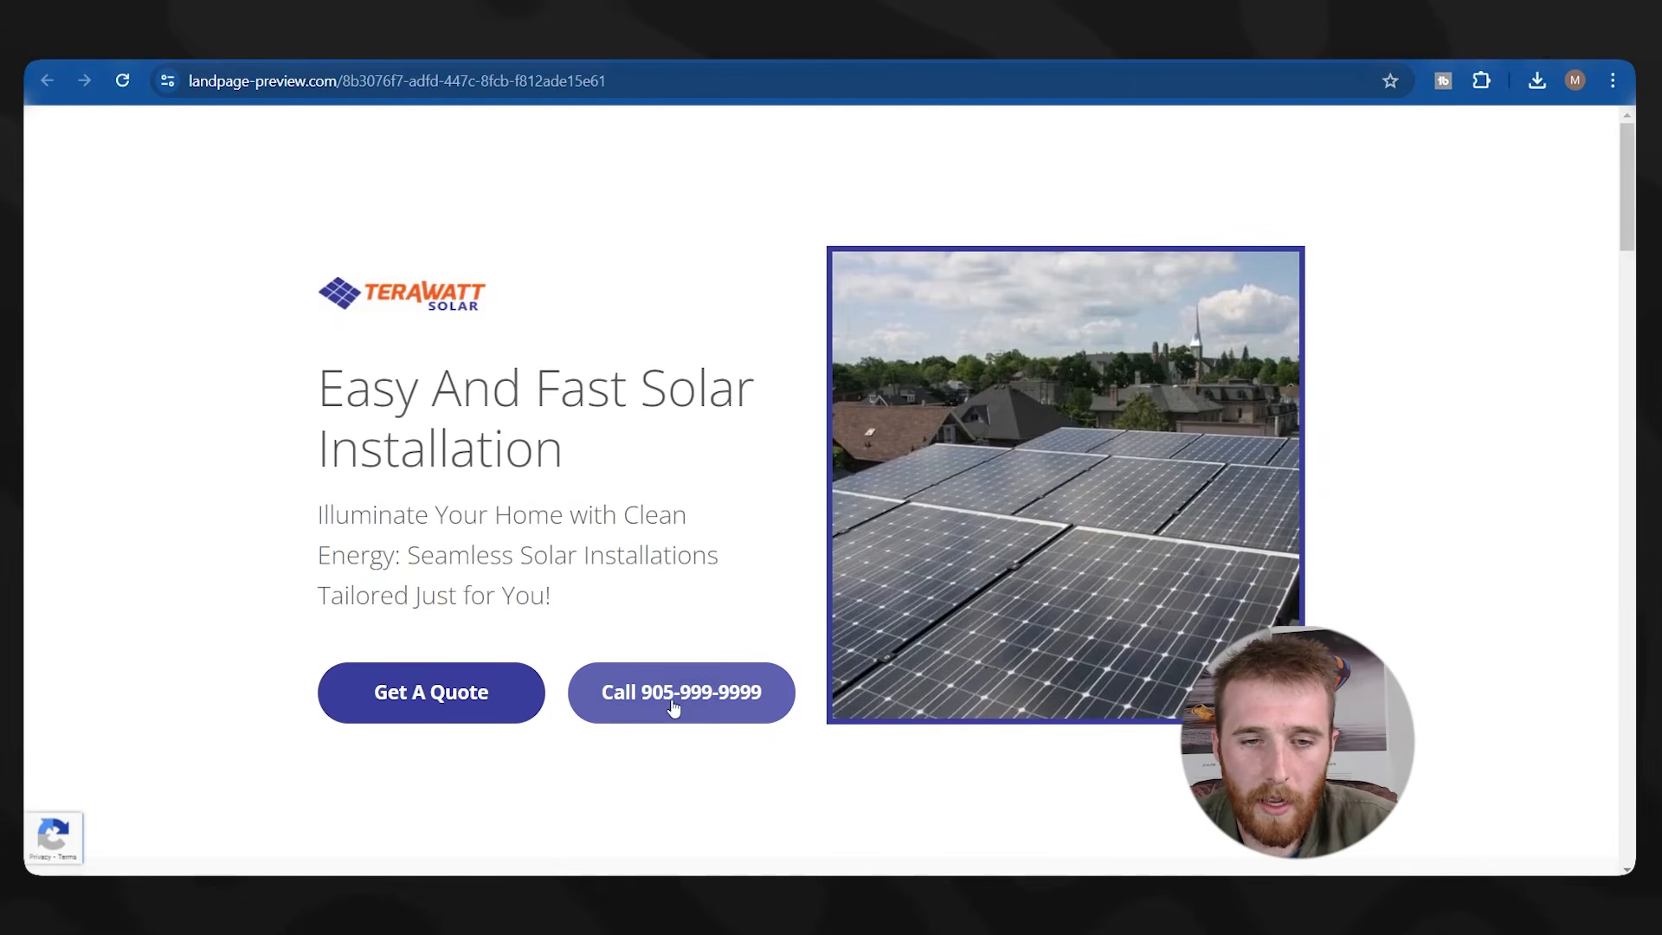
{"action": "scroll", "coordinate": [554, 394], "scroll_direction": "down", "scroll_amount": 10}
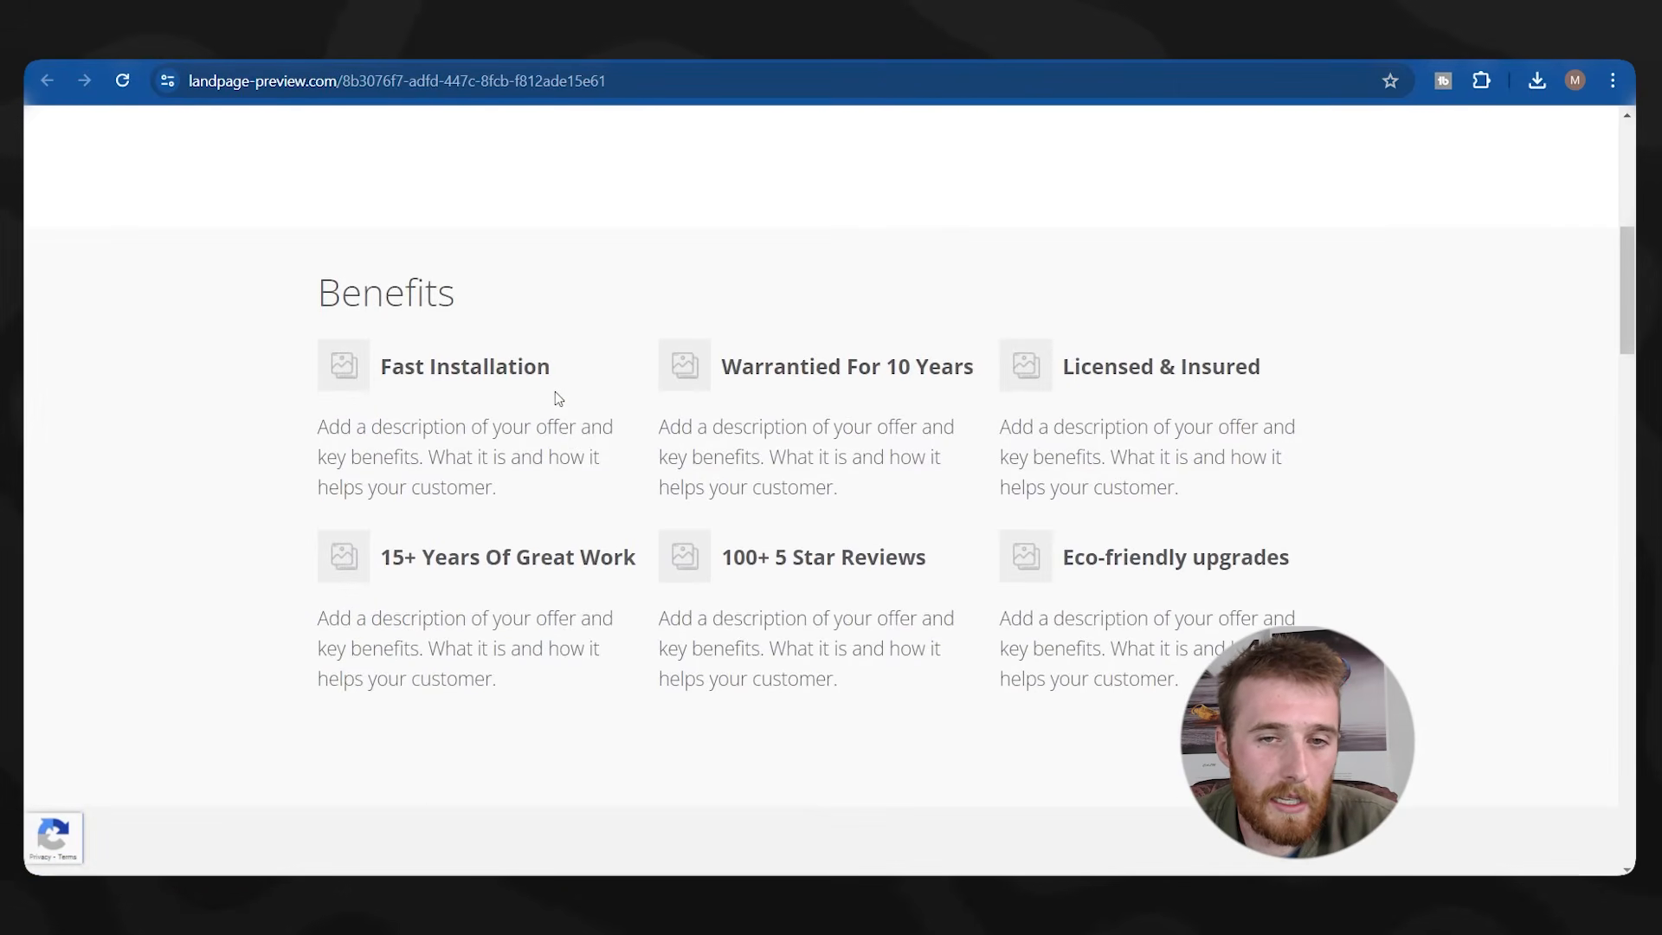
{"action": "scroll", "coordinate": [554, 391], "scroll_direction": "down", "scroll_amount": 14}
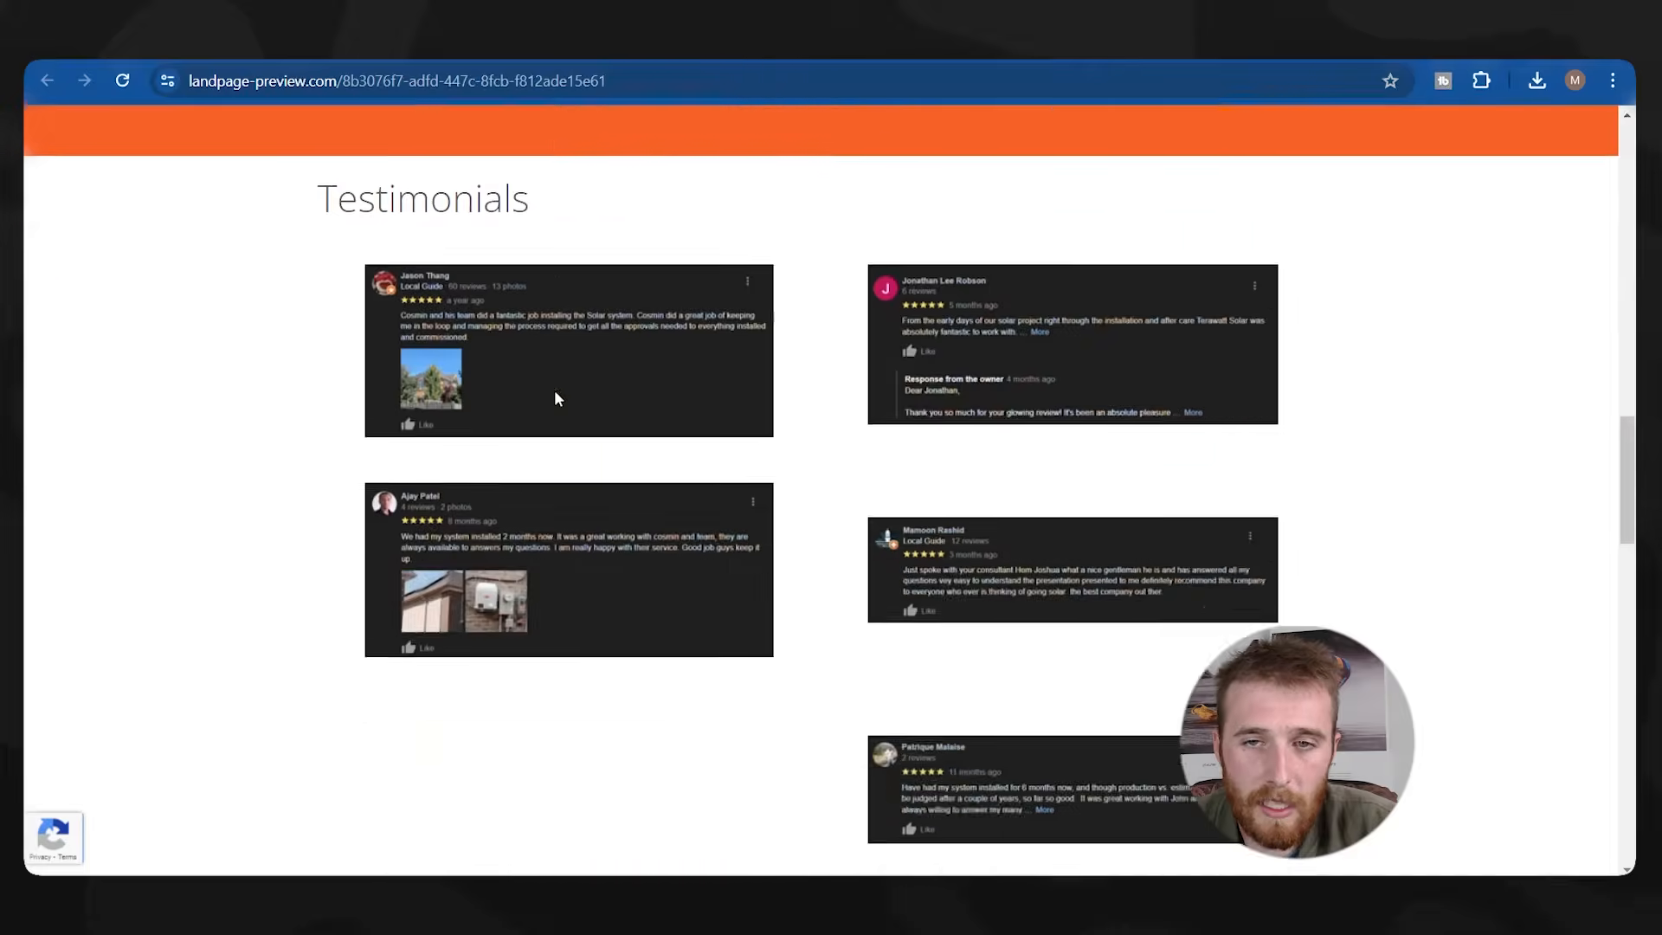
{"action": "scroll", "coordinate": [556, 398], "scroll_direction": "down", "scroll_amount": 11}
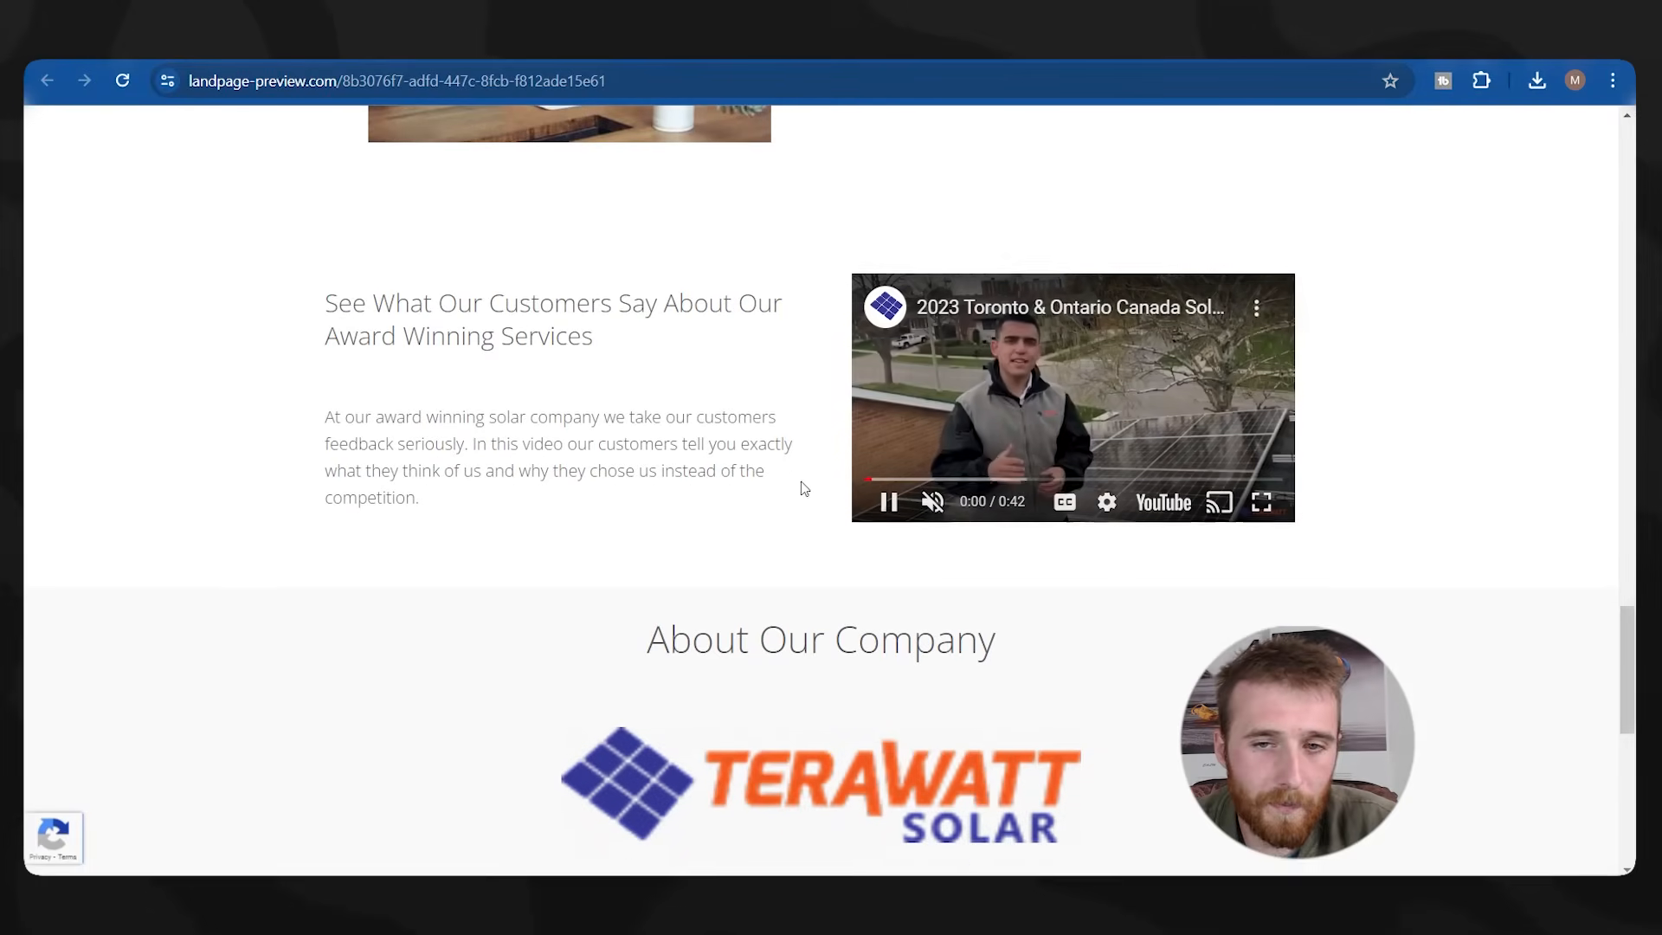
{"action": "scroll", "coordinate": [796, 407], "scroll_direction": "down", "scroll_amount": 7}
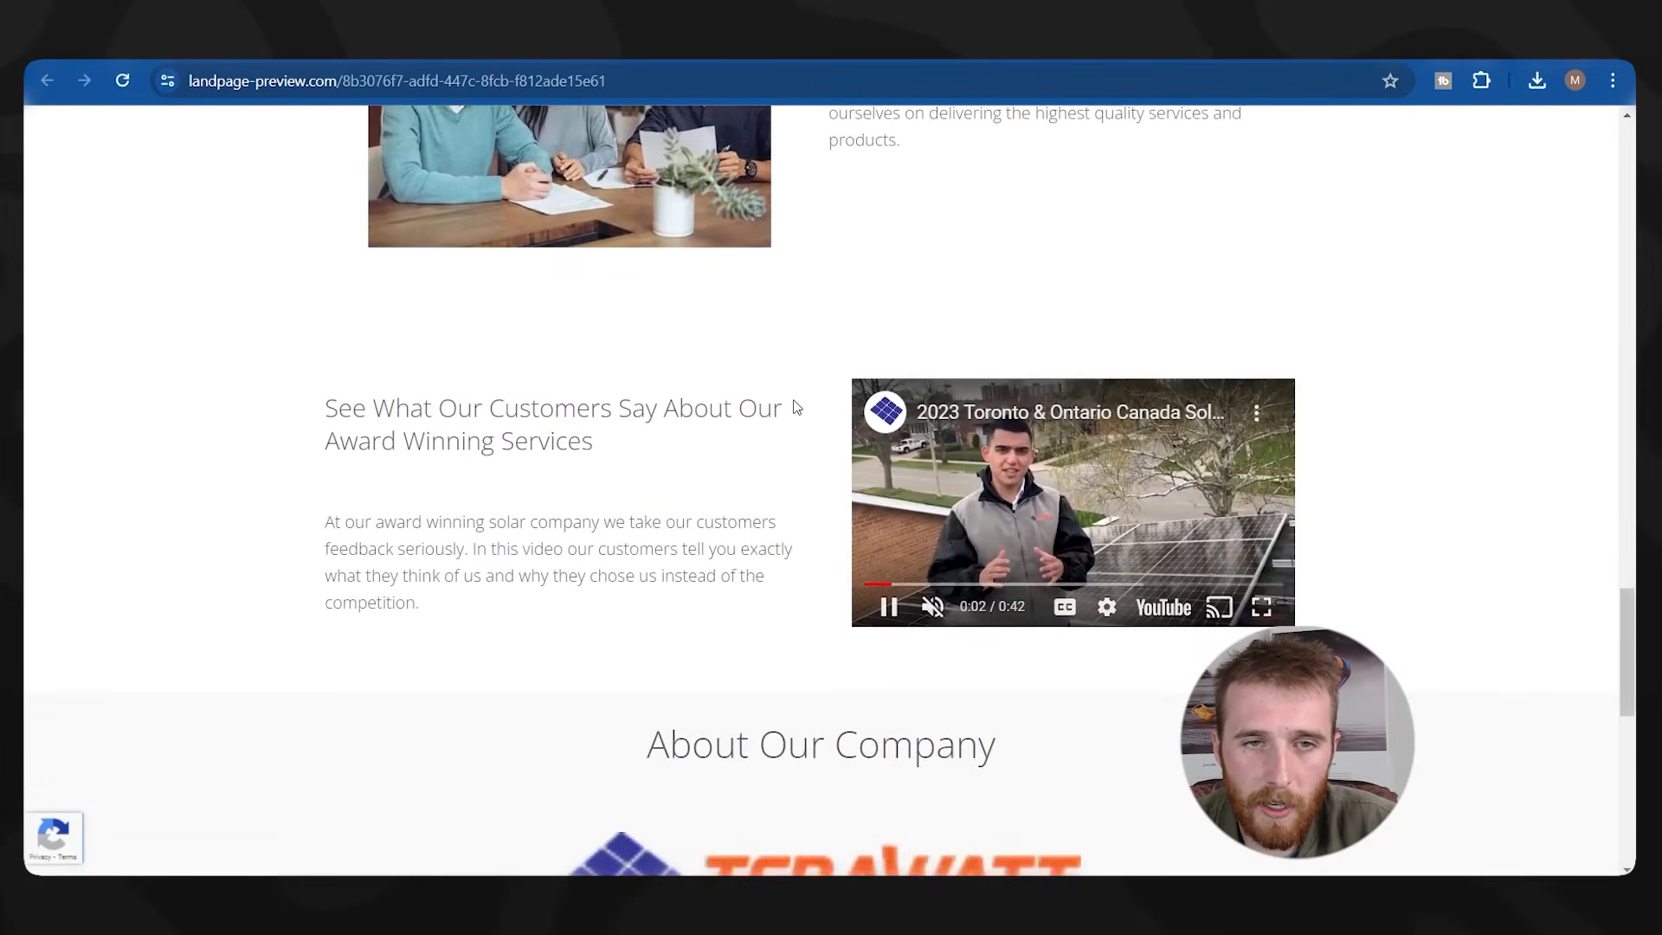
{"action": "scroll", "coordinate": [965, 606], "scroll_direction": "down", "scroll_amount": 4}
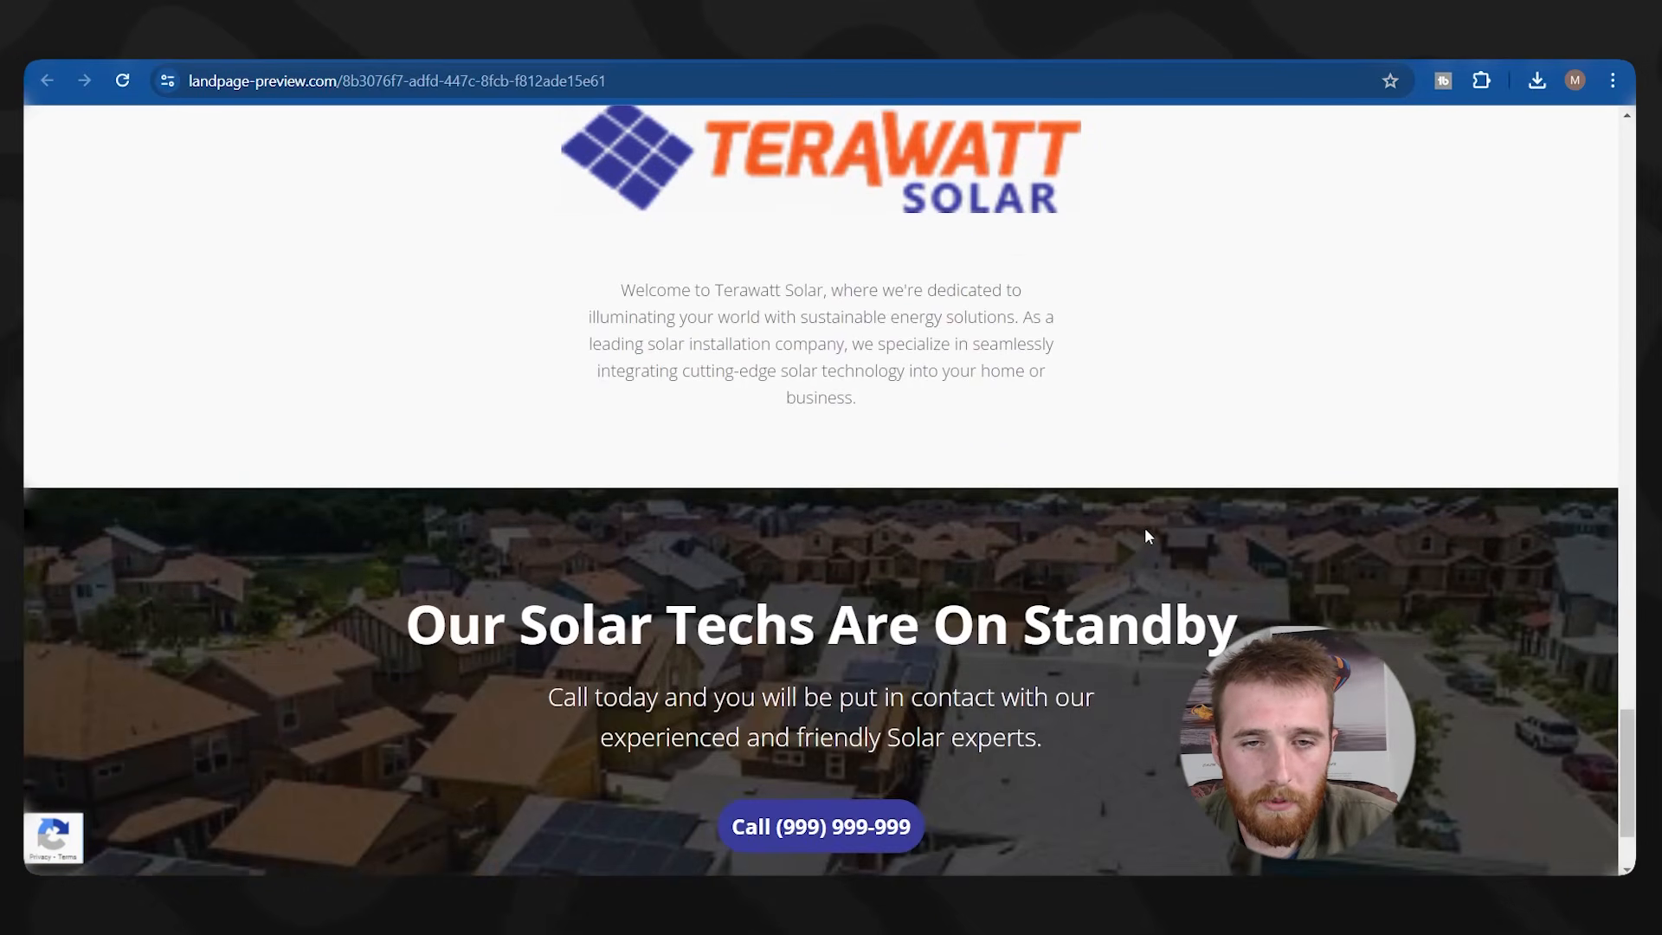
{"action": "scroll", "coordinate": [997, 694], "scroll_direction": "up", "scroll_amount": 20}
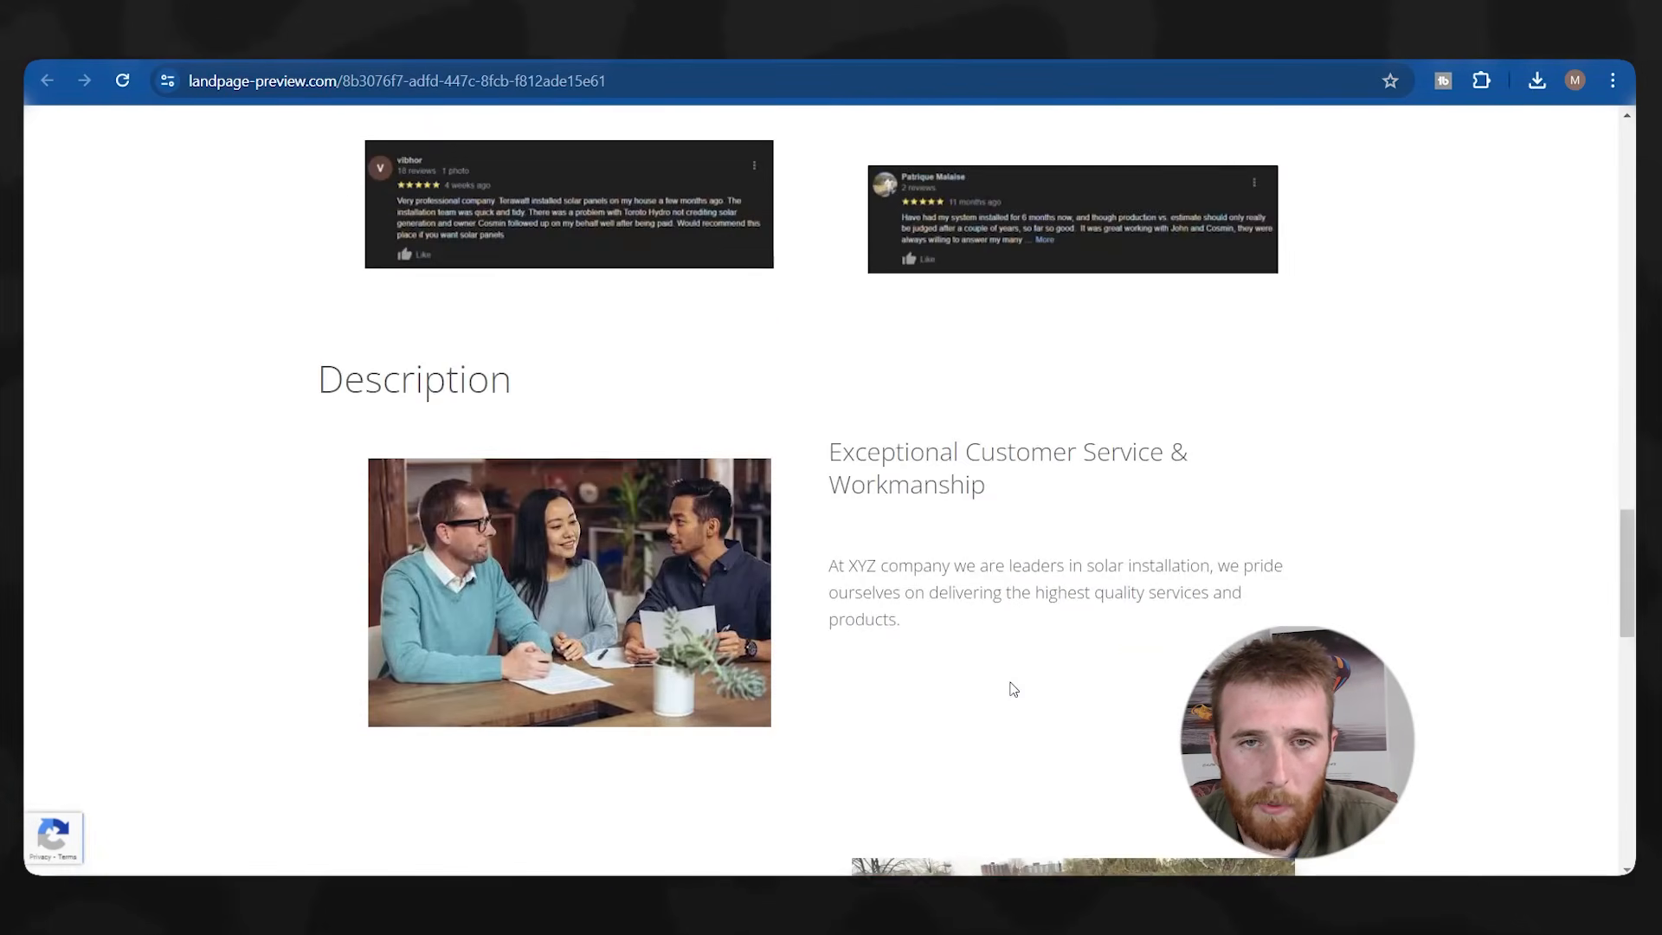
{"action": "scroll", "coordinate": [1004, 679], "scroll_direction": "up", "scroll_amount": 11}
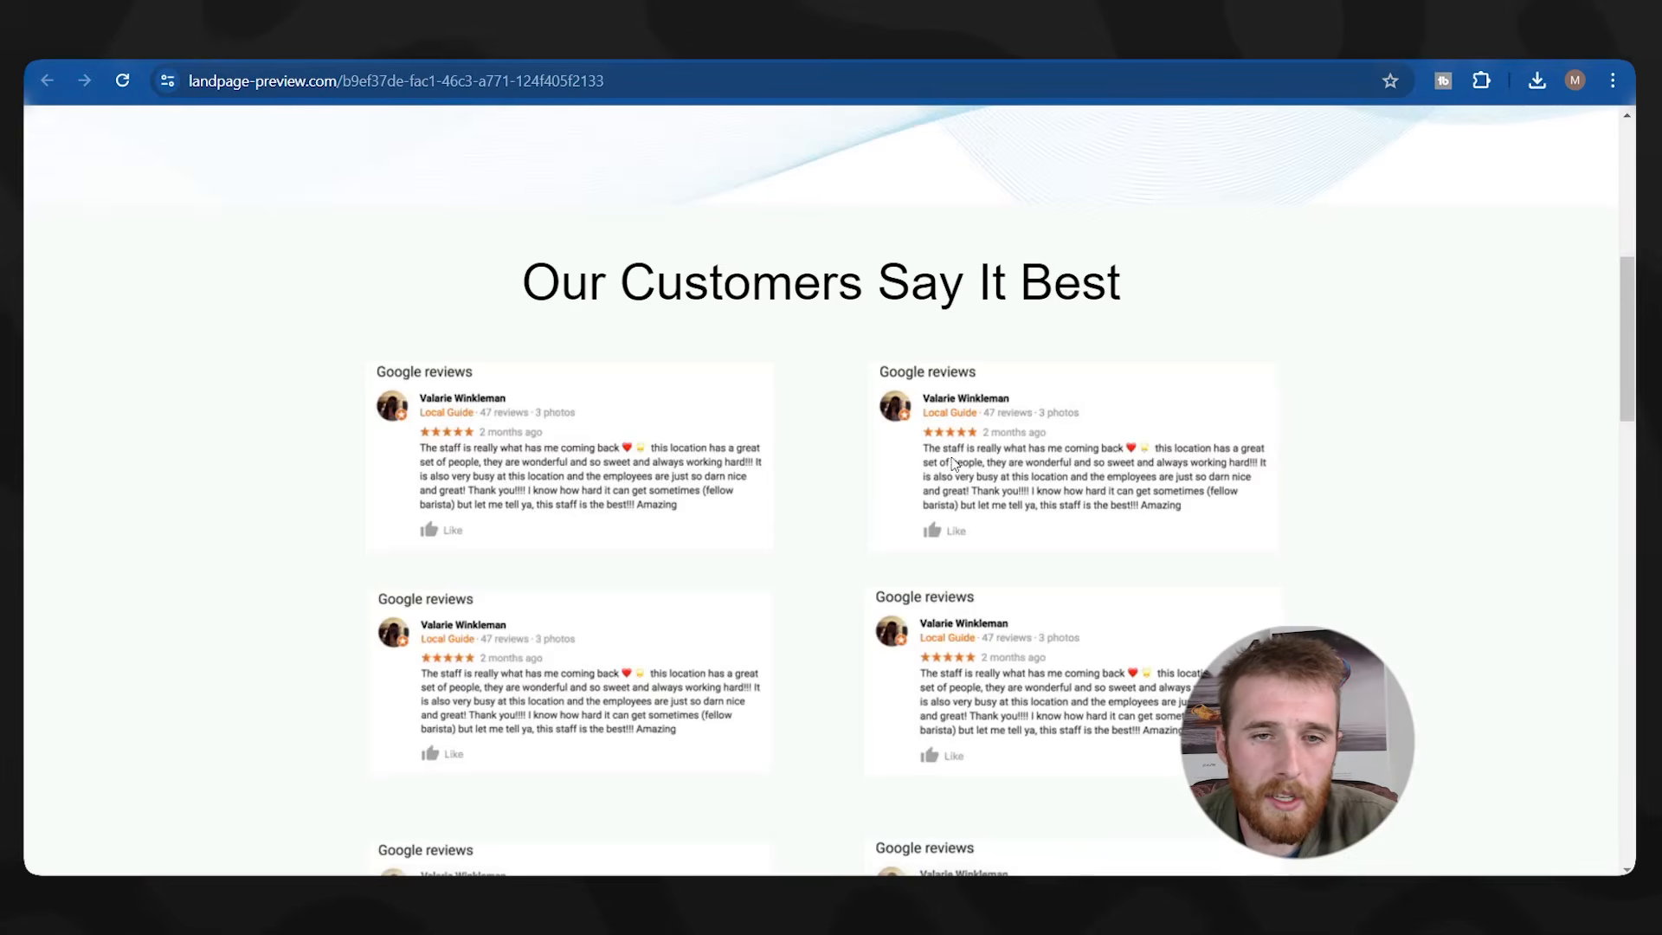
{"action": "scroll", "coordinate": [952, 472], "scroll_direction": "up", "scroll_amount": 10}
Scroll down through the HVAC landing page preview and back up to the top.
{"action": "scroll", "coordinate": [1389, 363], "scroll_direction": "down", "scroll_amount": 4}
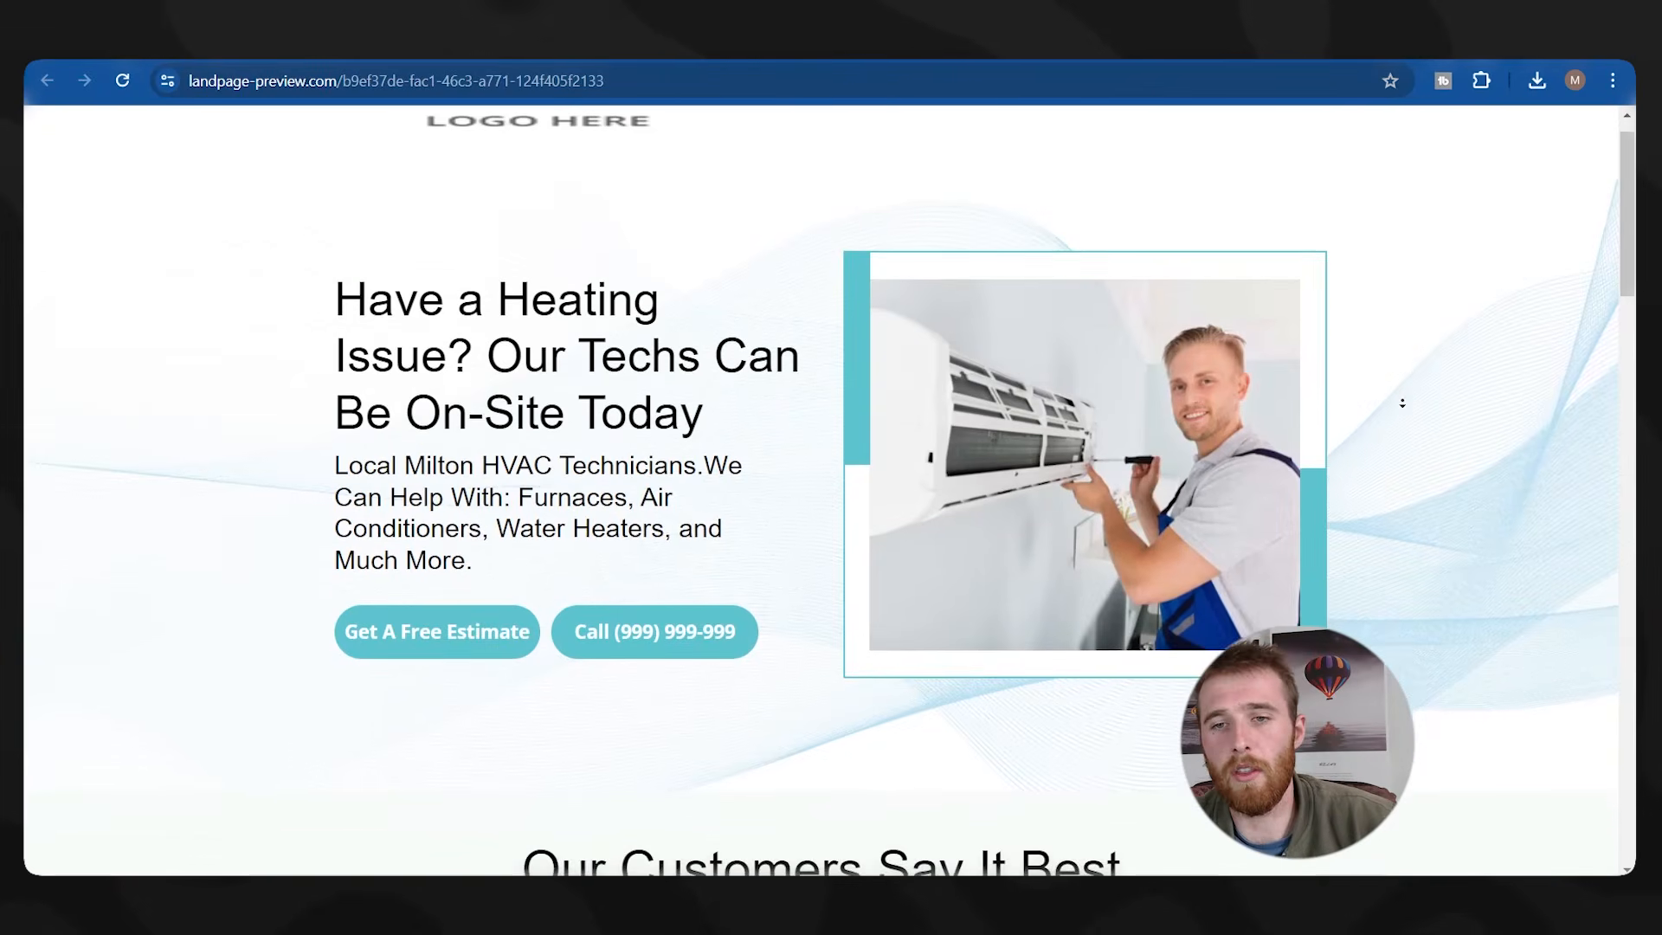
{"action": "scroll", "coordinate": [1404, 415], "scroll_direction": "down", "scroll_amount": 12}
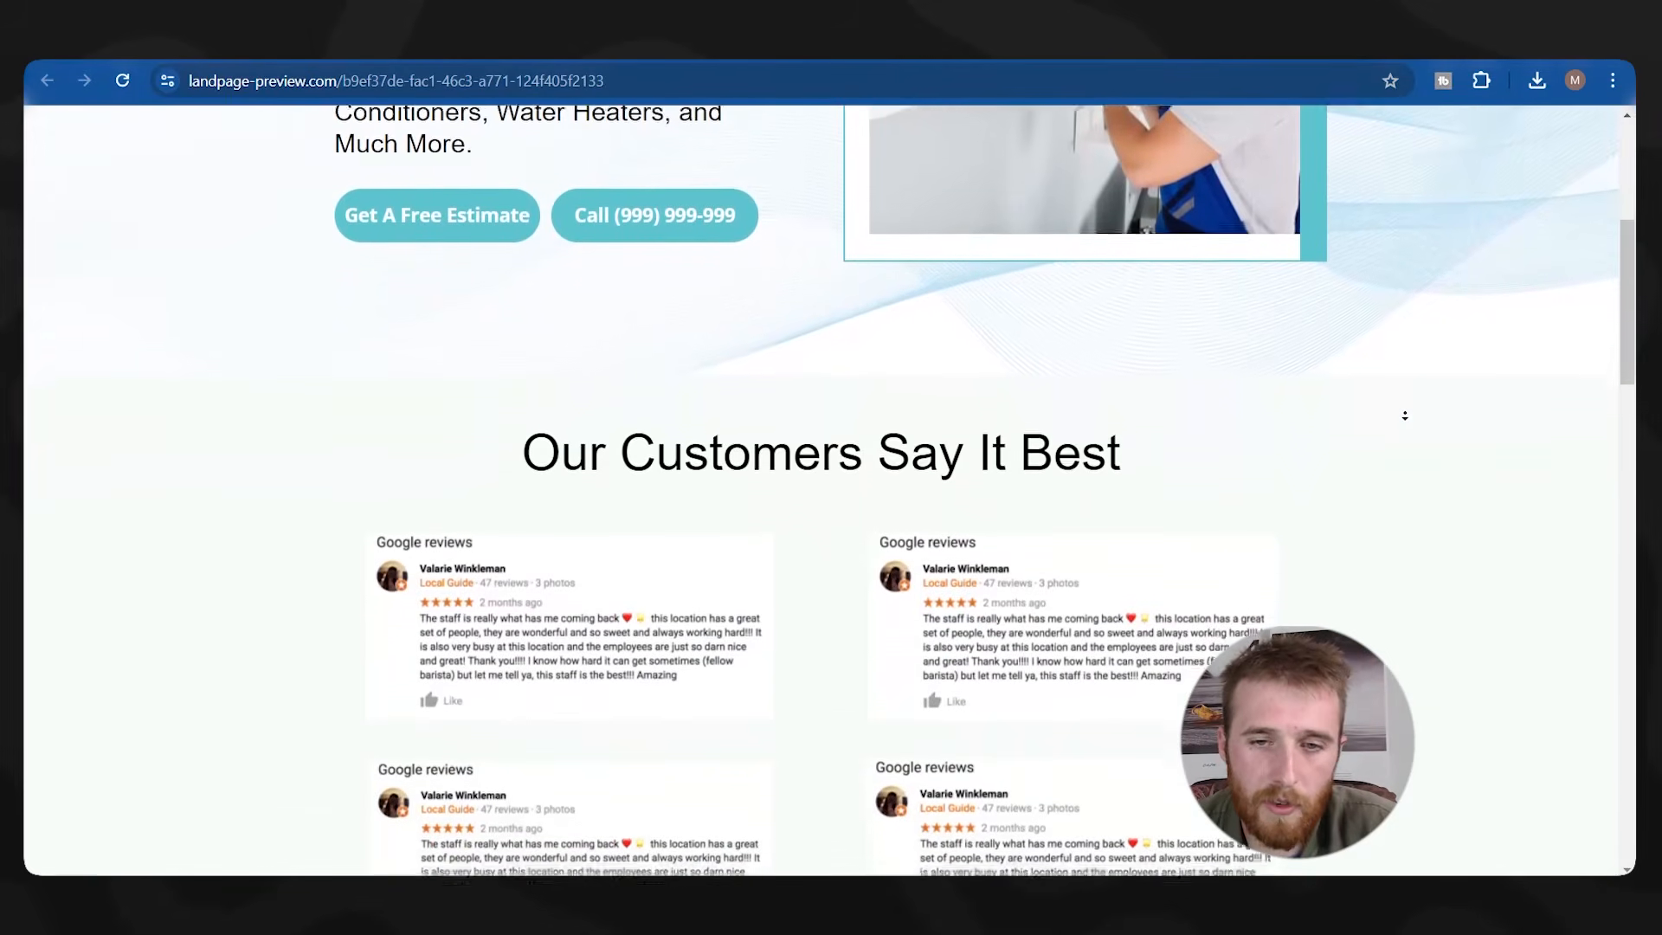
{"action": "scroll", "coordinate": [1407, 467], "scroll_direction": "down", "scroll_amount": 12}
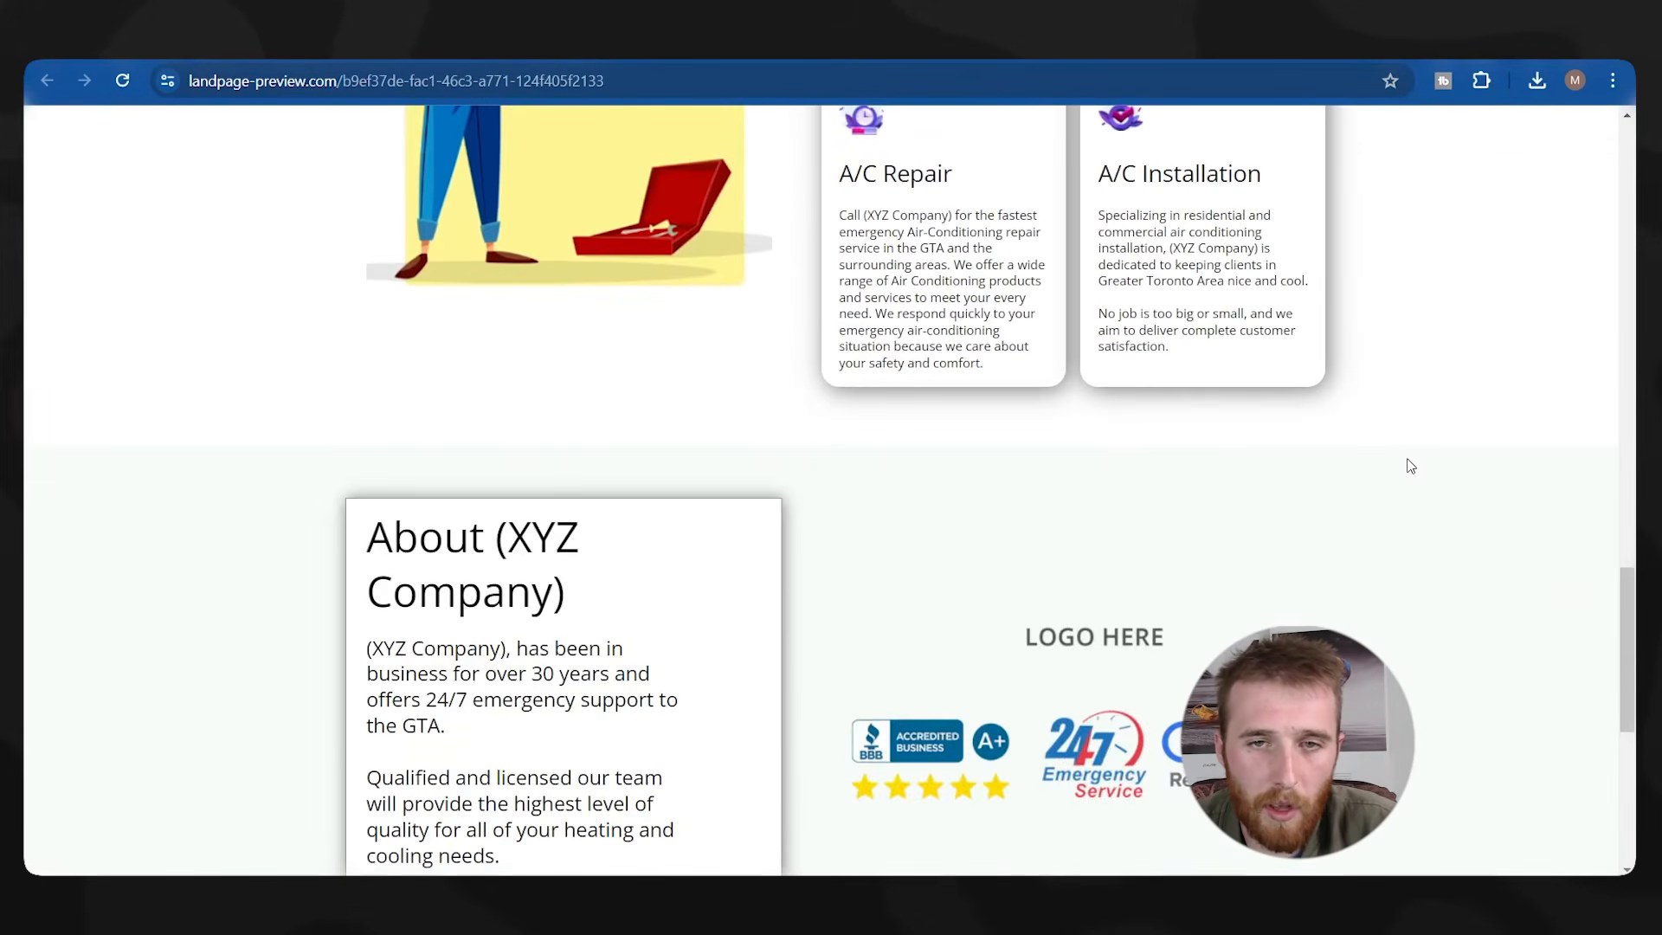
{"action": "scroll", "coordinate": [1337, 398], "scroll_direction": "up", "scroll_amount": 20}
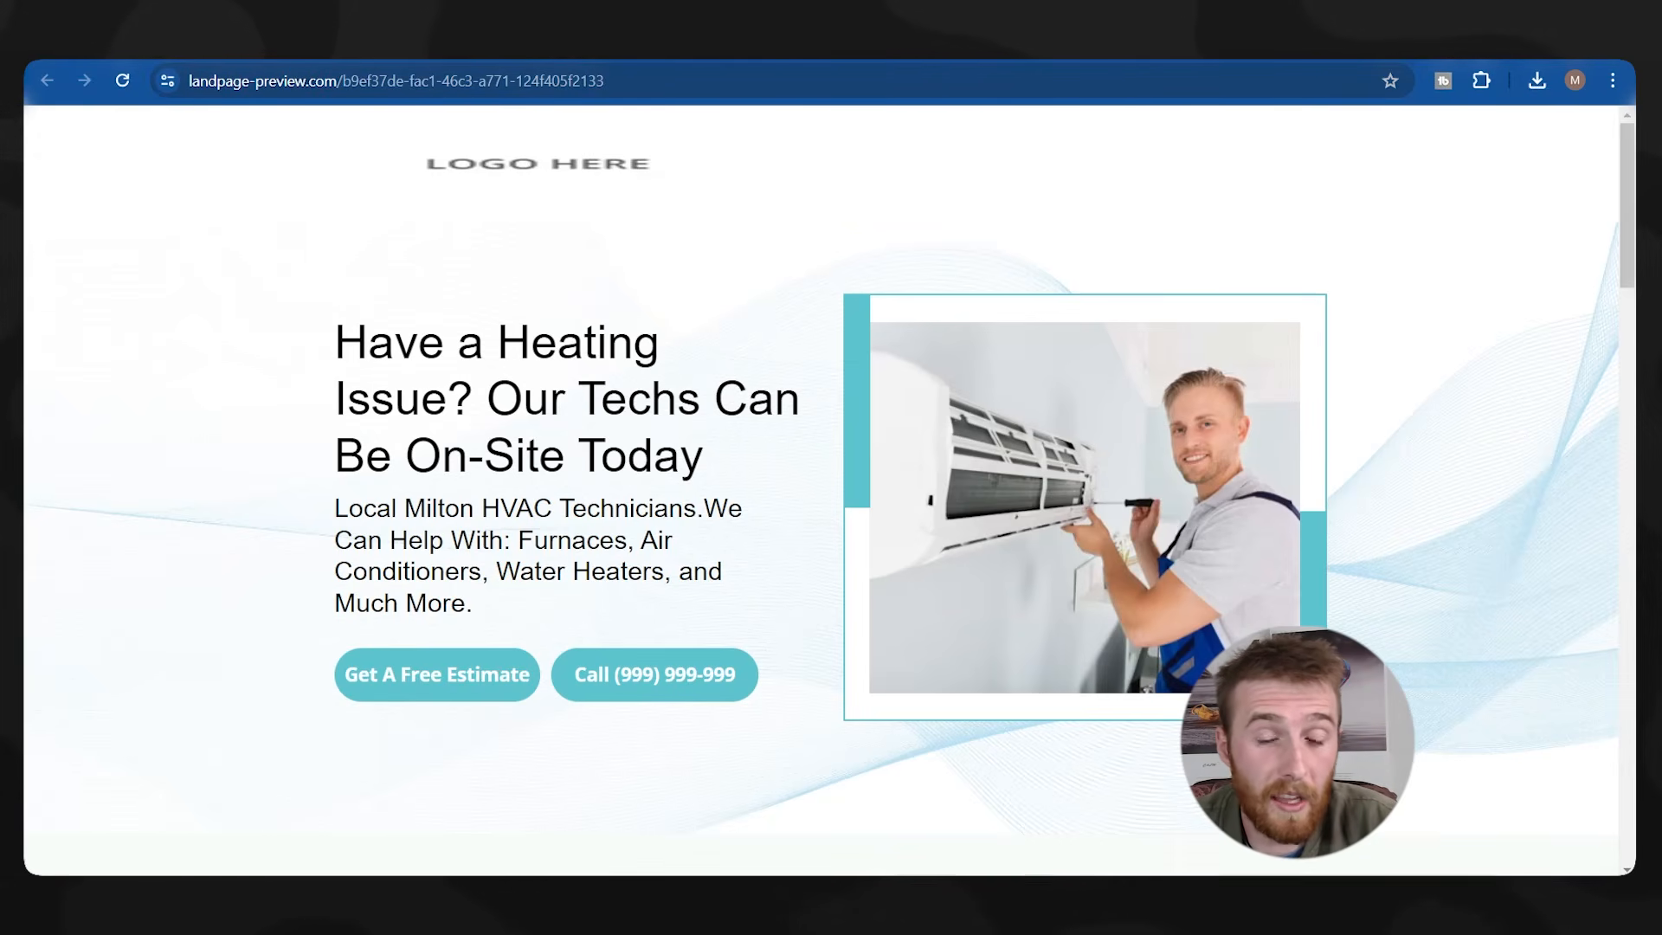
{"action": "left_click", "coordinate": [502, 44]}
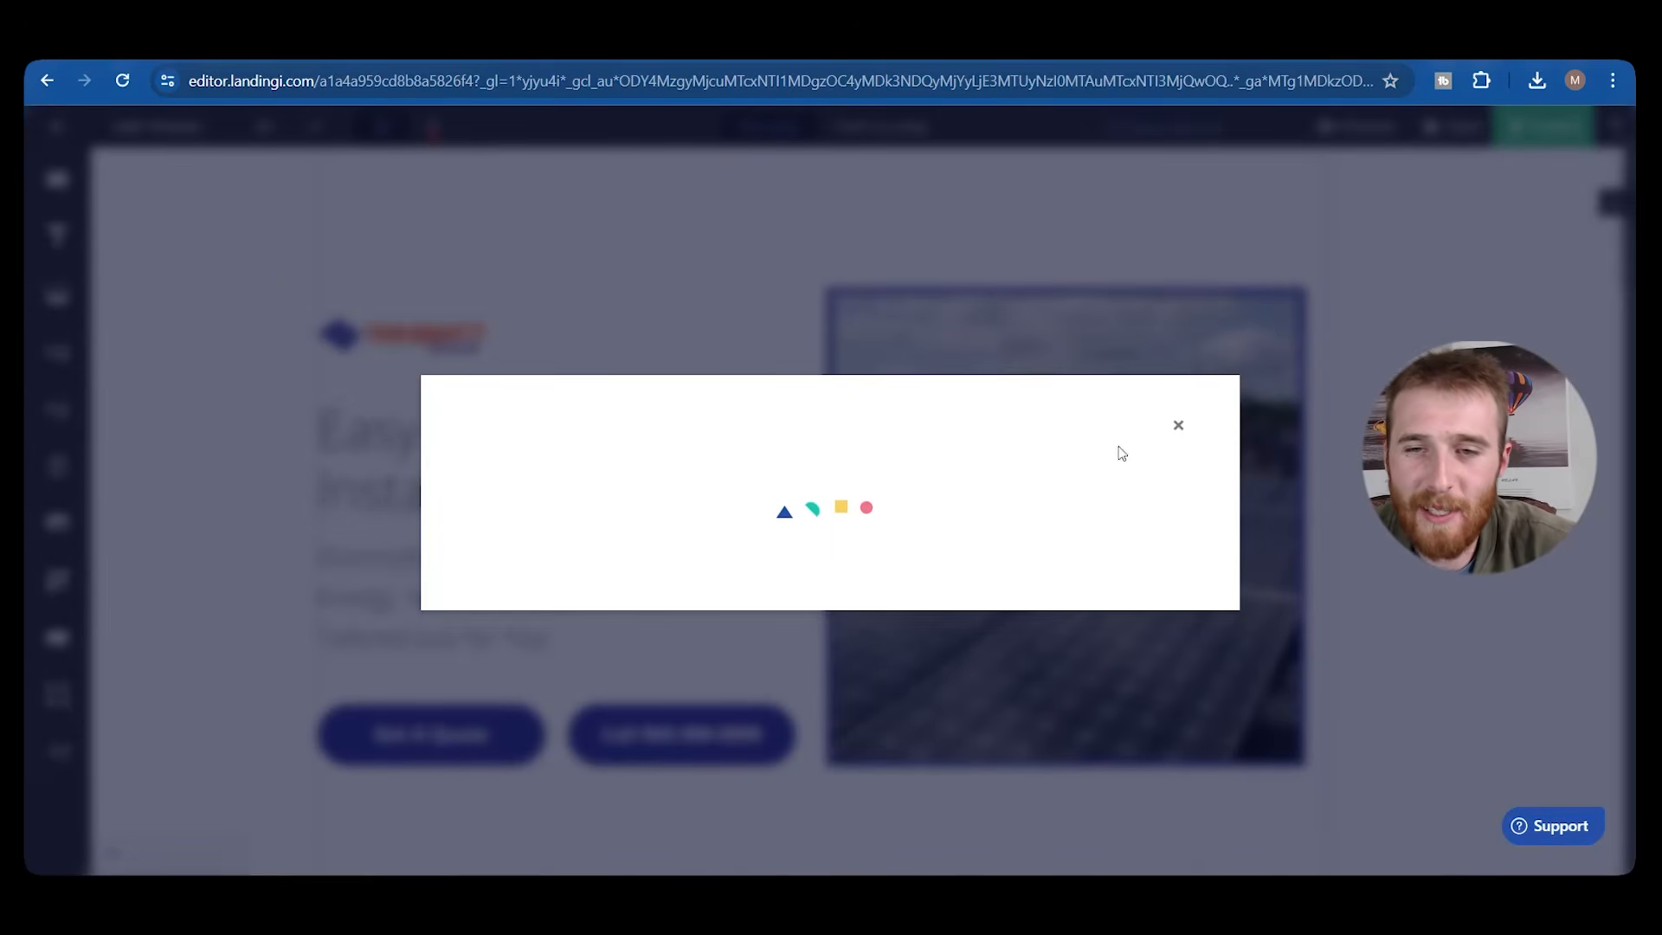
{"action": "left_click", "coordinate": [955, 454]}
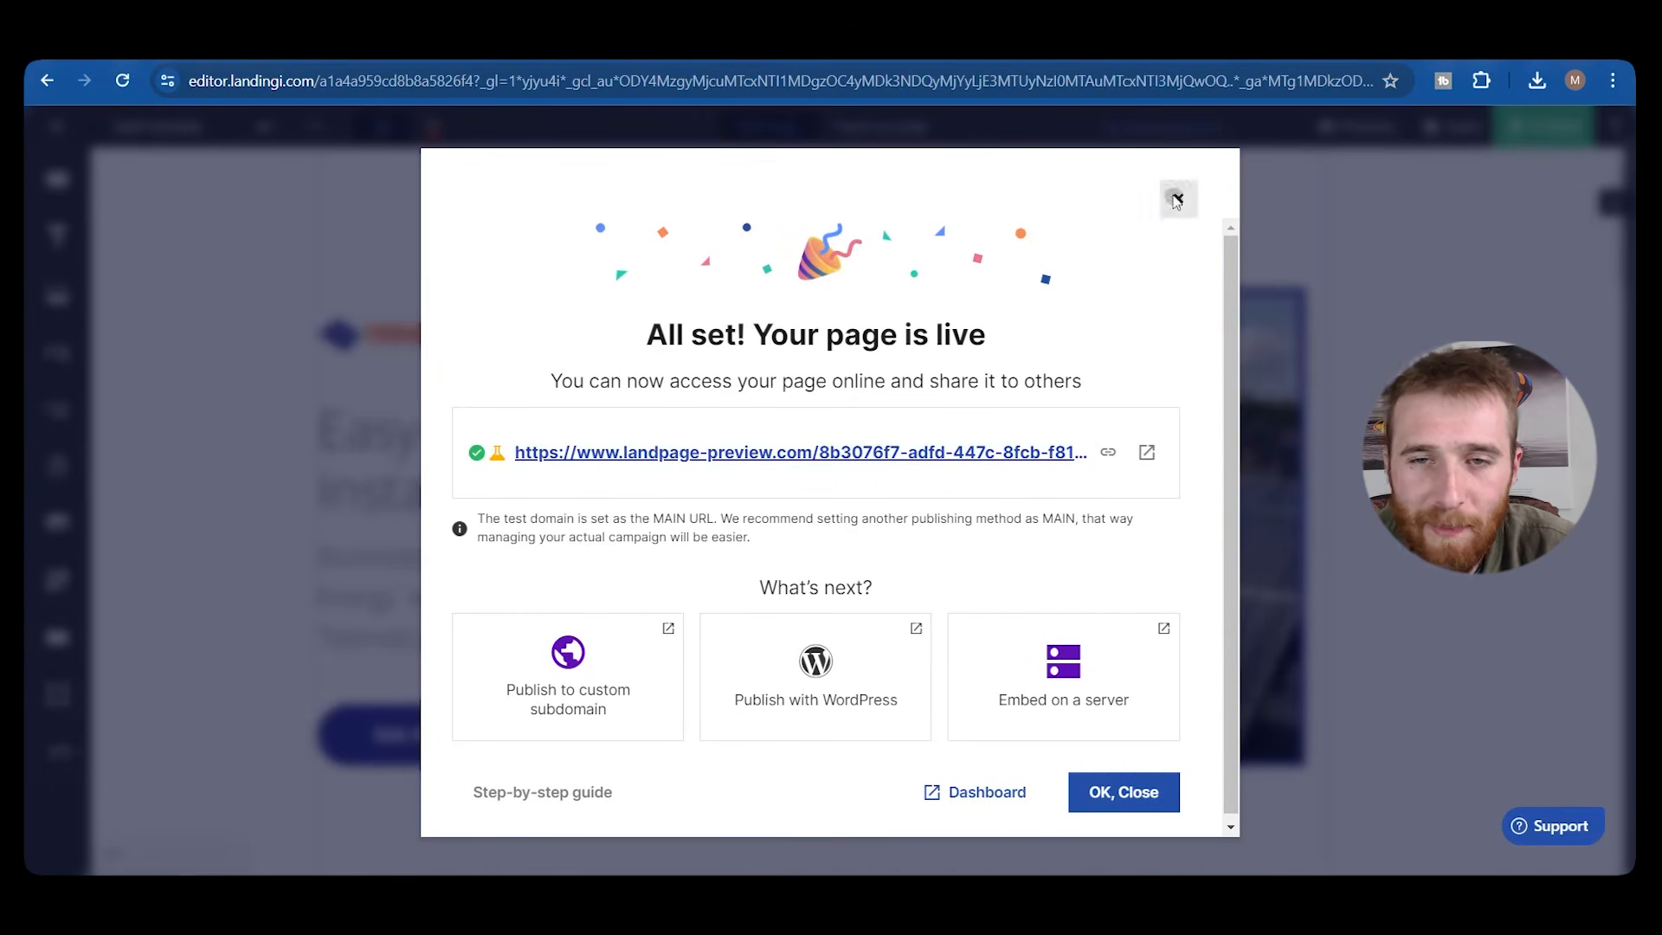
{"action": "left_click", "coordinate": [1177, 200]}
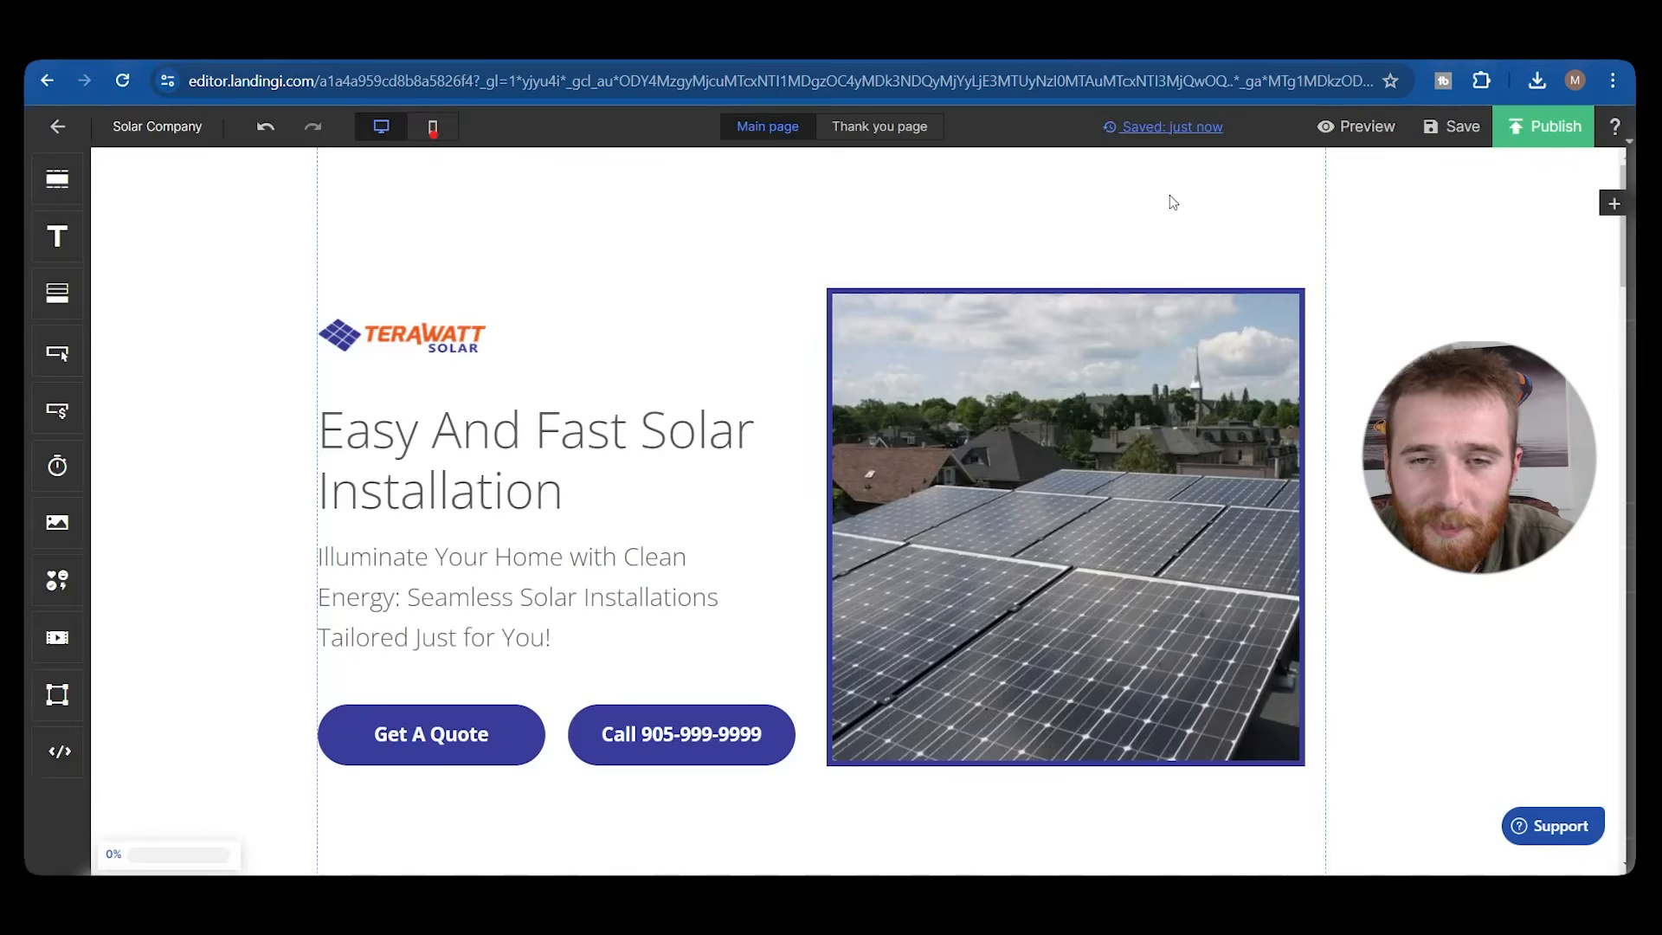
{"action": "scroll", "coordinate": [511, 541], "scroll_direction": "down", "scroll_amount": 3}
{"action": "scroll", "coordinate": [899, 460], "scroll_direction": "down", "scroll_amount": 2}
{"action": "scroll", "coordinate": [935, 442], "scroll_direction": "down", "scroll_amount": 4}
{"action": "scroll", "coordinate": [320, 327], "scroll_direction": "up", "scroll_amount": 6}
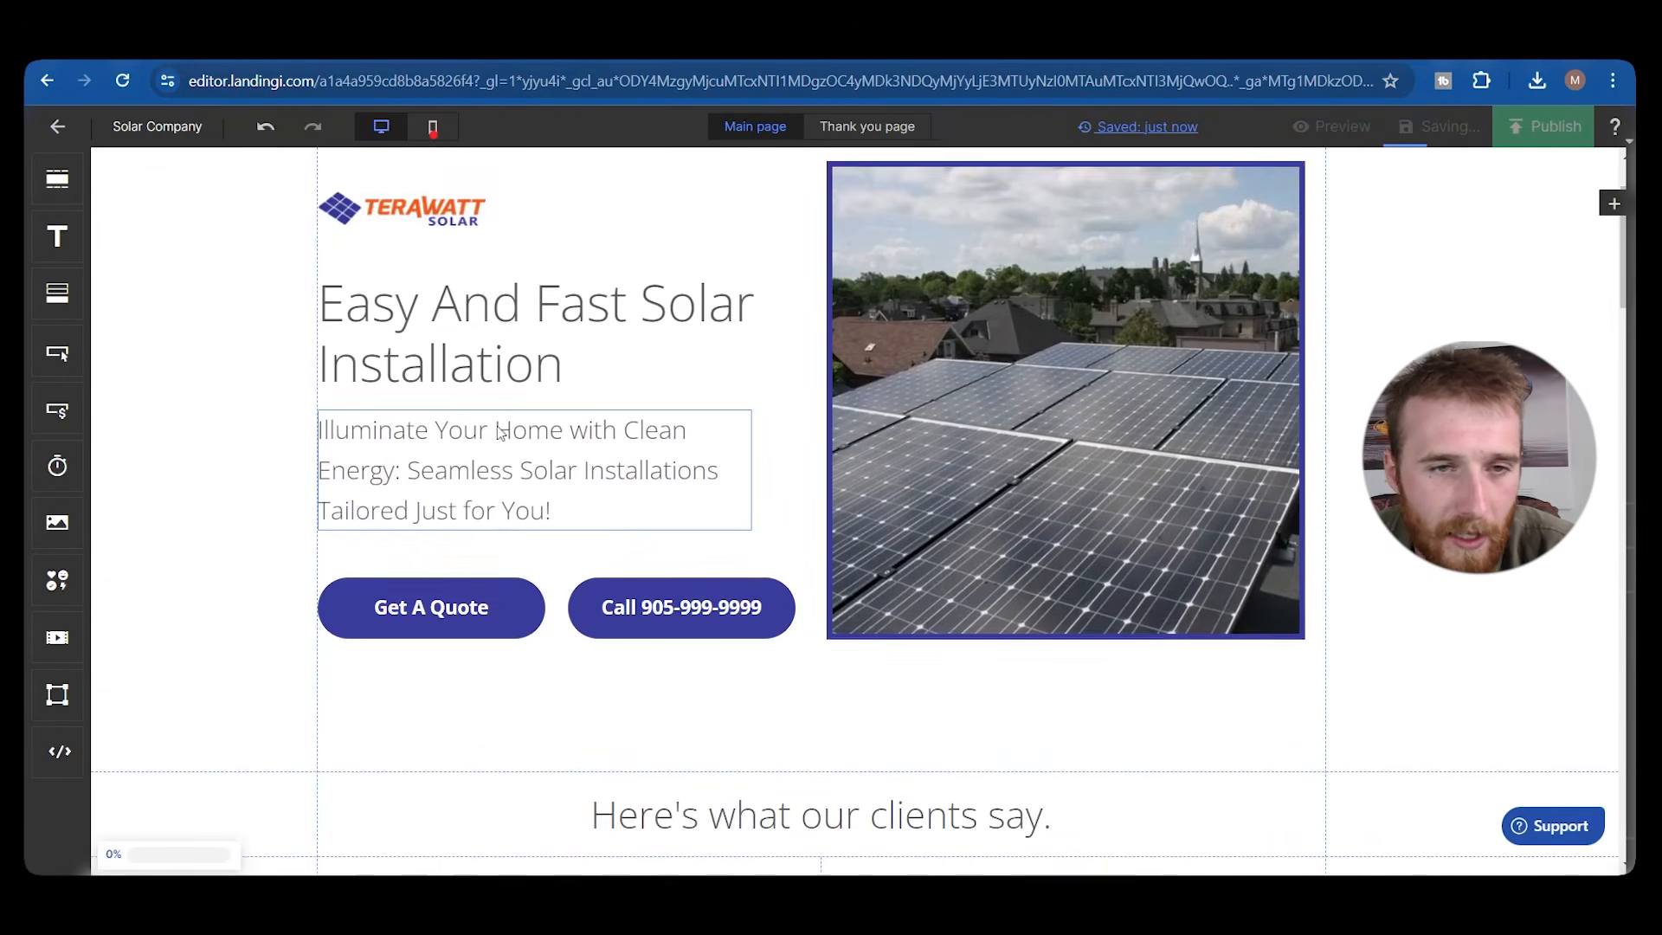
{"action": "scroll", "coordinate": [604, 455], "scroll_direction": "down", "scroll_amount": 8}
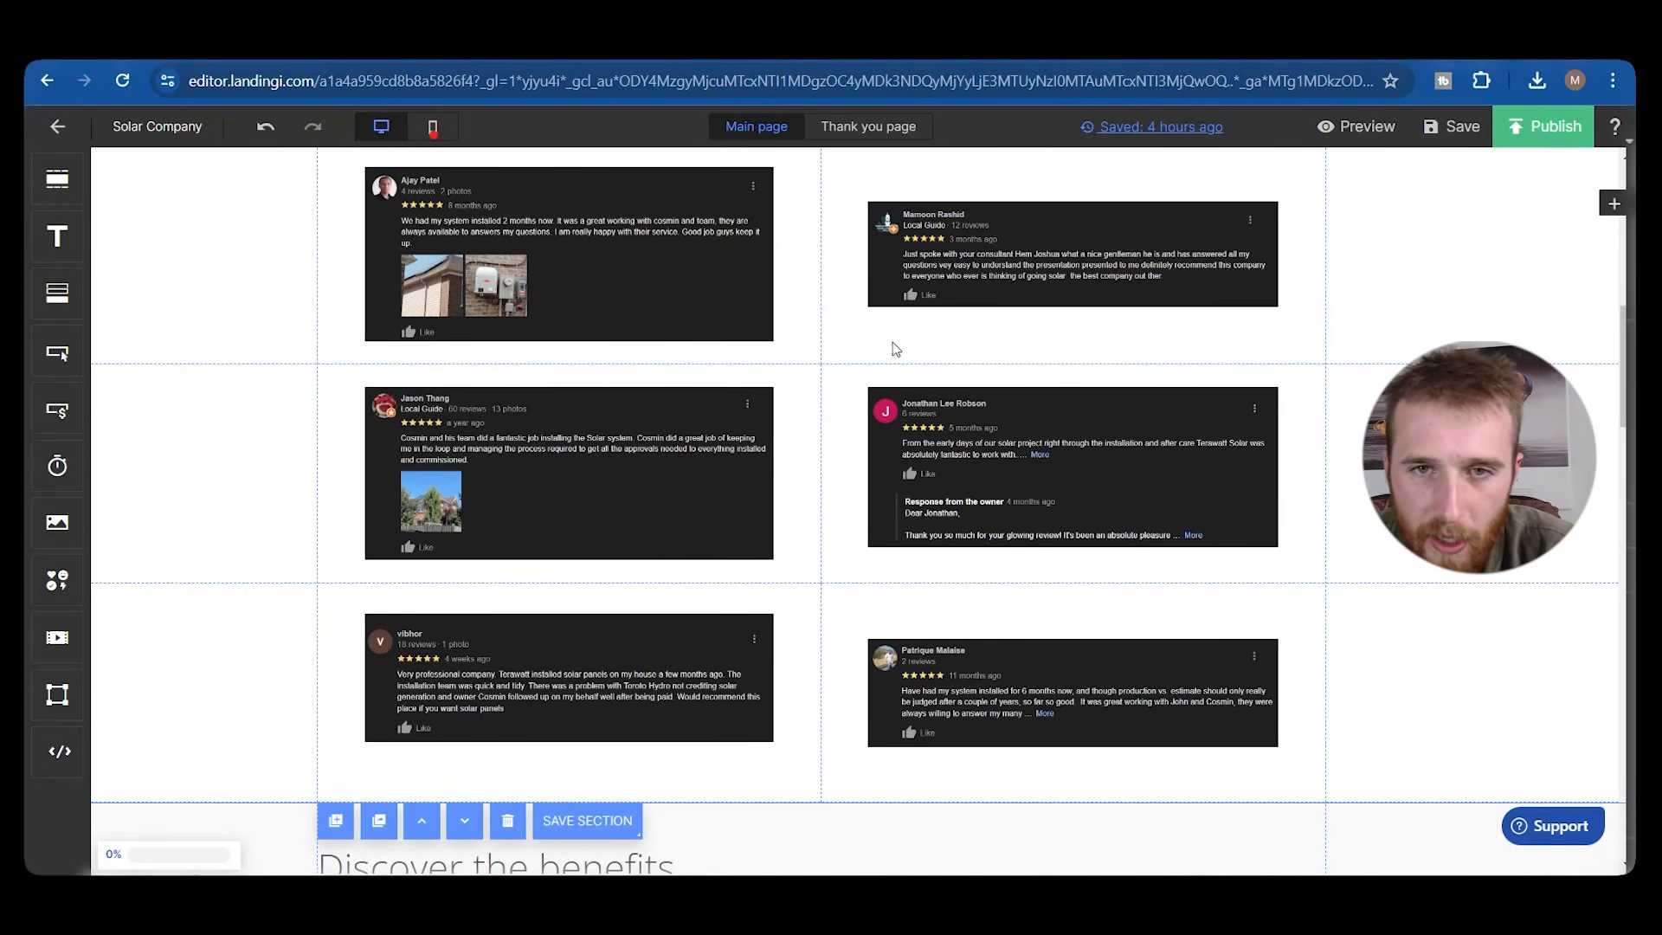
{"action": "scroll", "coordinate": [625, 329], "scroll_direction": "down", "scroll_amount": 7}
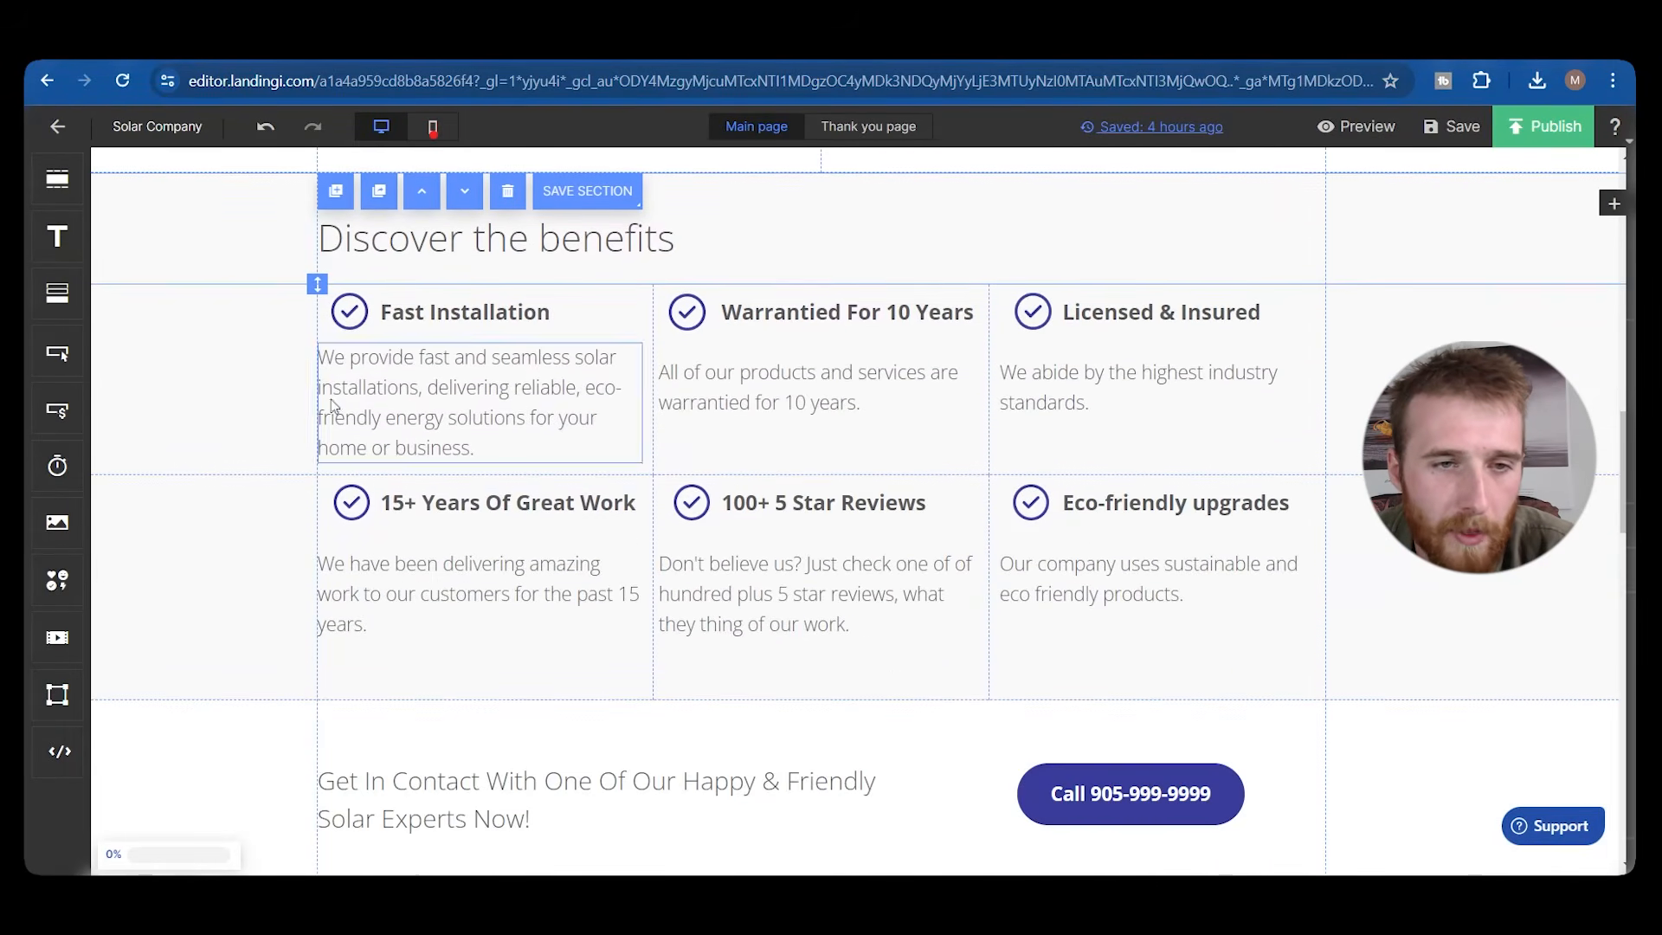
{"action": "scroll", "coordinate": [405, 498], "scroll_direction": "down", "scroll_amount": 7}
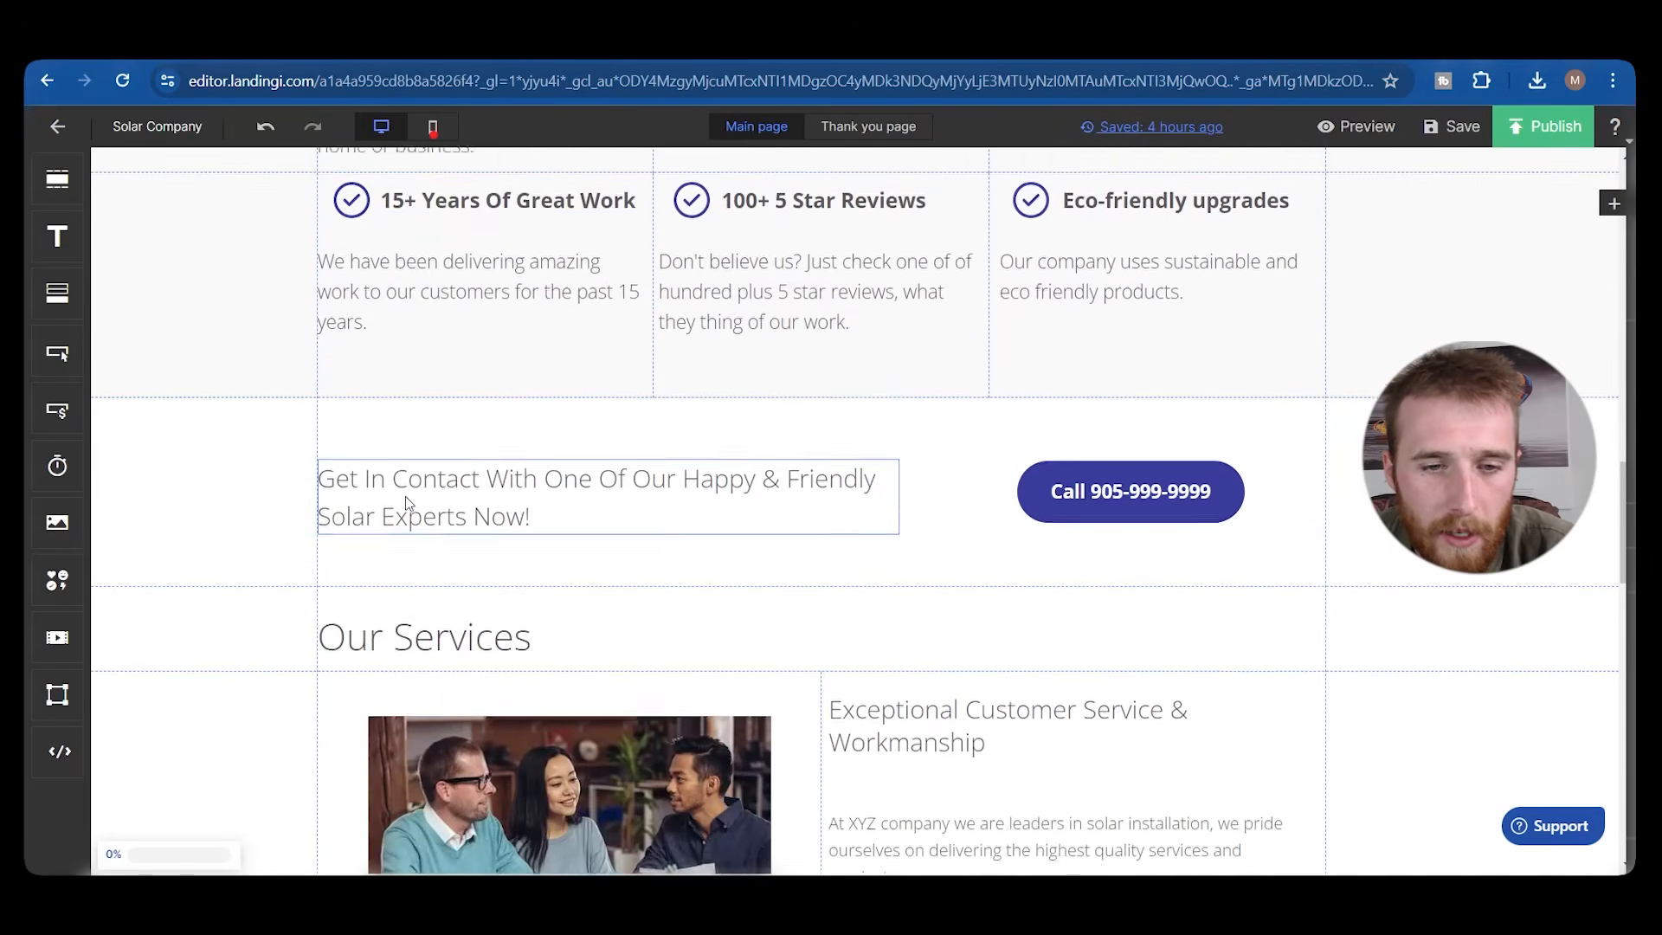
{"action": "scroll", "coordinate": [326, 416], "scroll_direction": "down", "scroll_amount": 12}
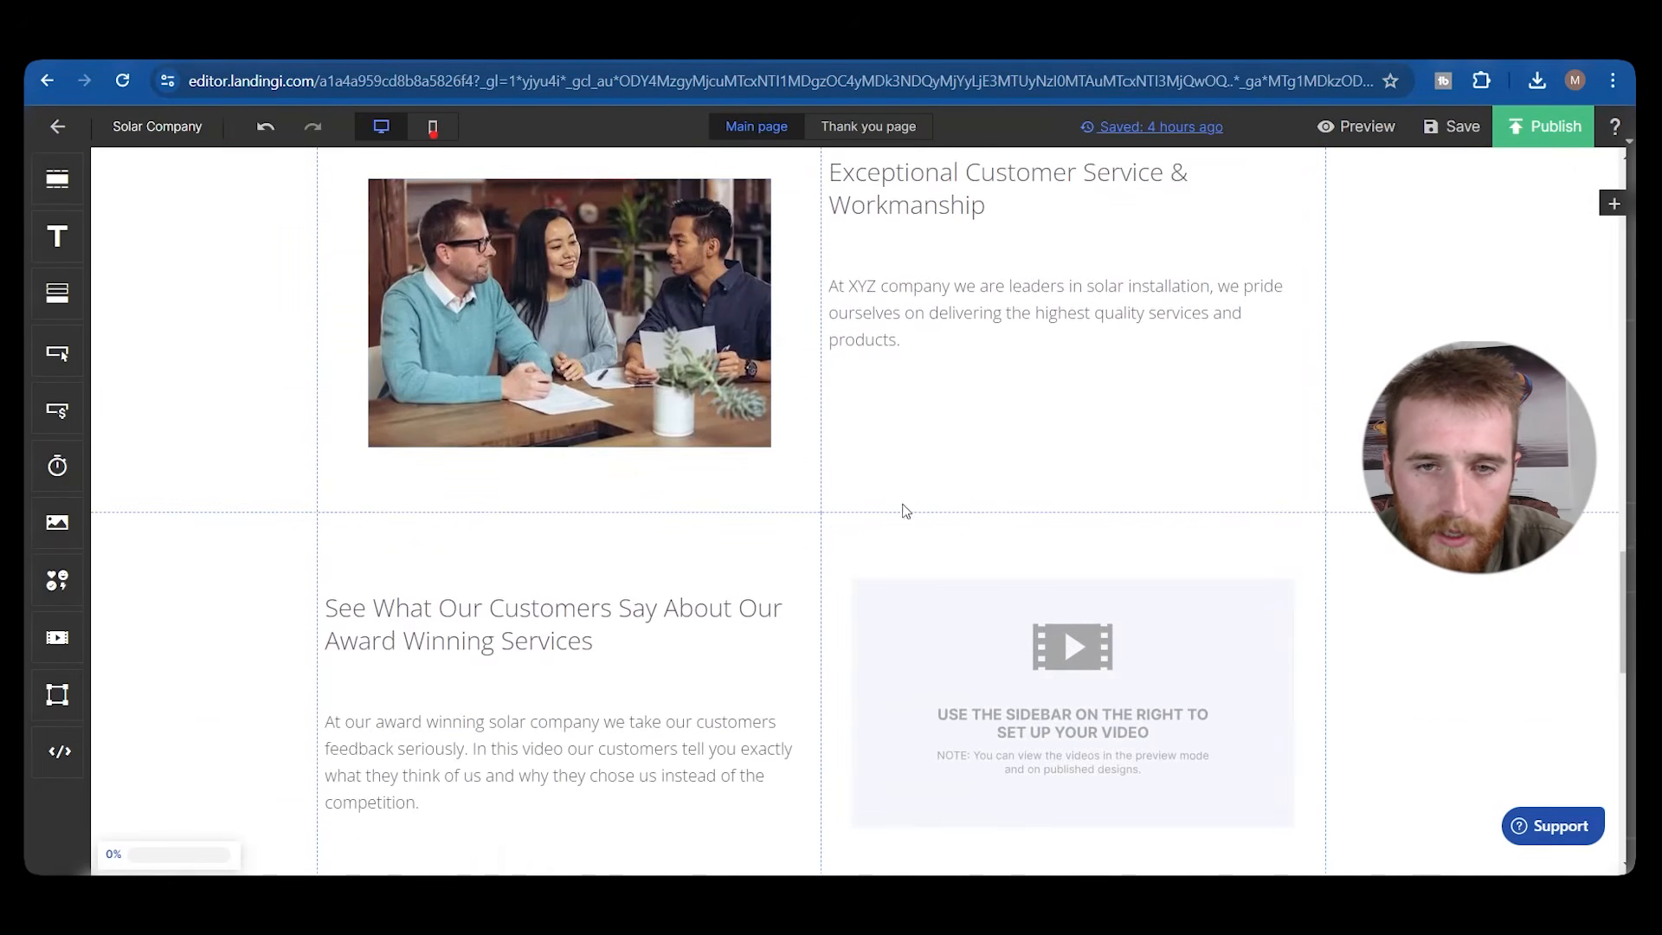
{"action": "scroll", "coordinate": [644, 455], "scroll_direction": "down", "scroll_amount": 3}
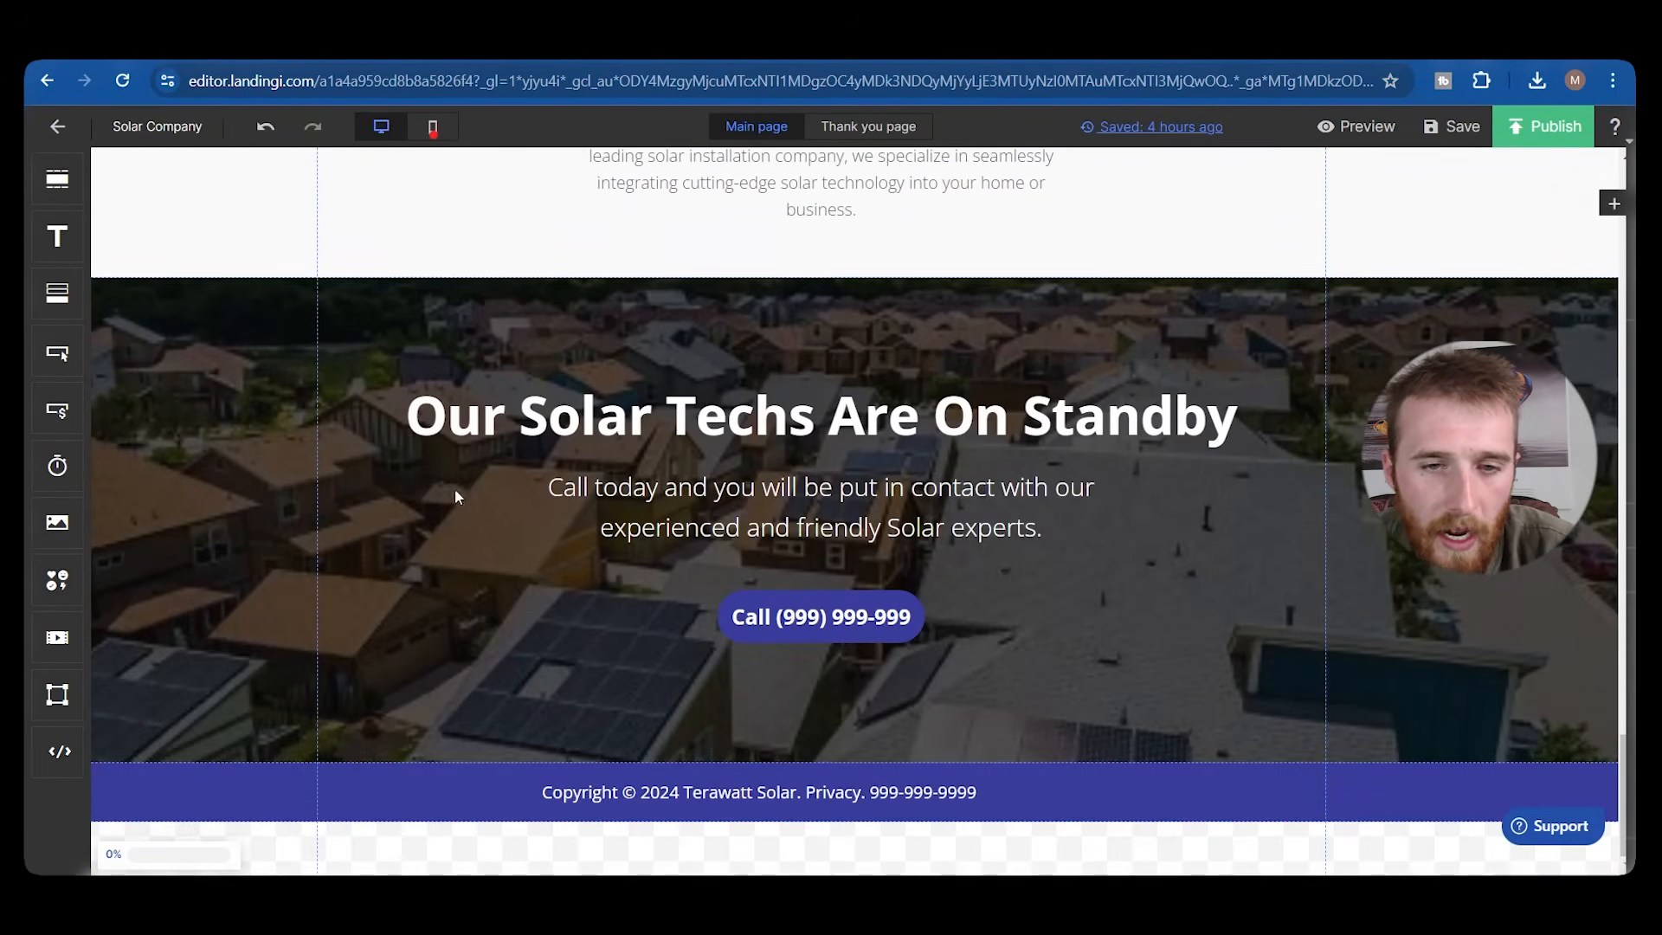
{"action": "scroll", "coordinate": [470, 558], "scroll_direction": "up", "scroll_amount": 20}
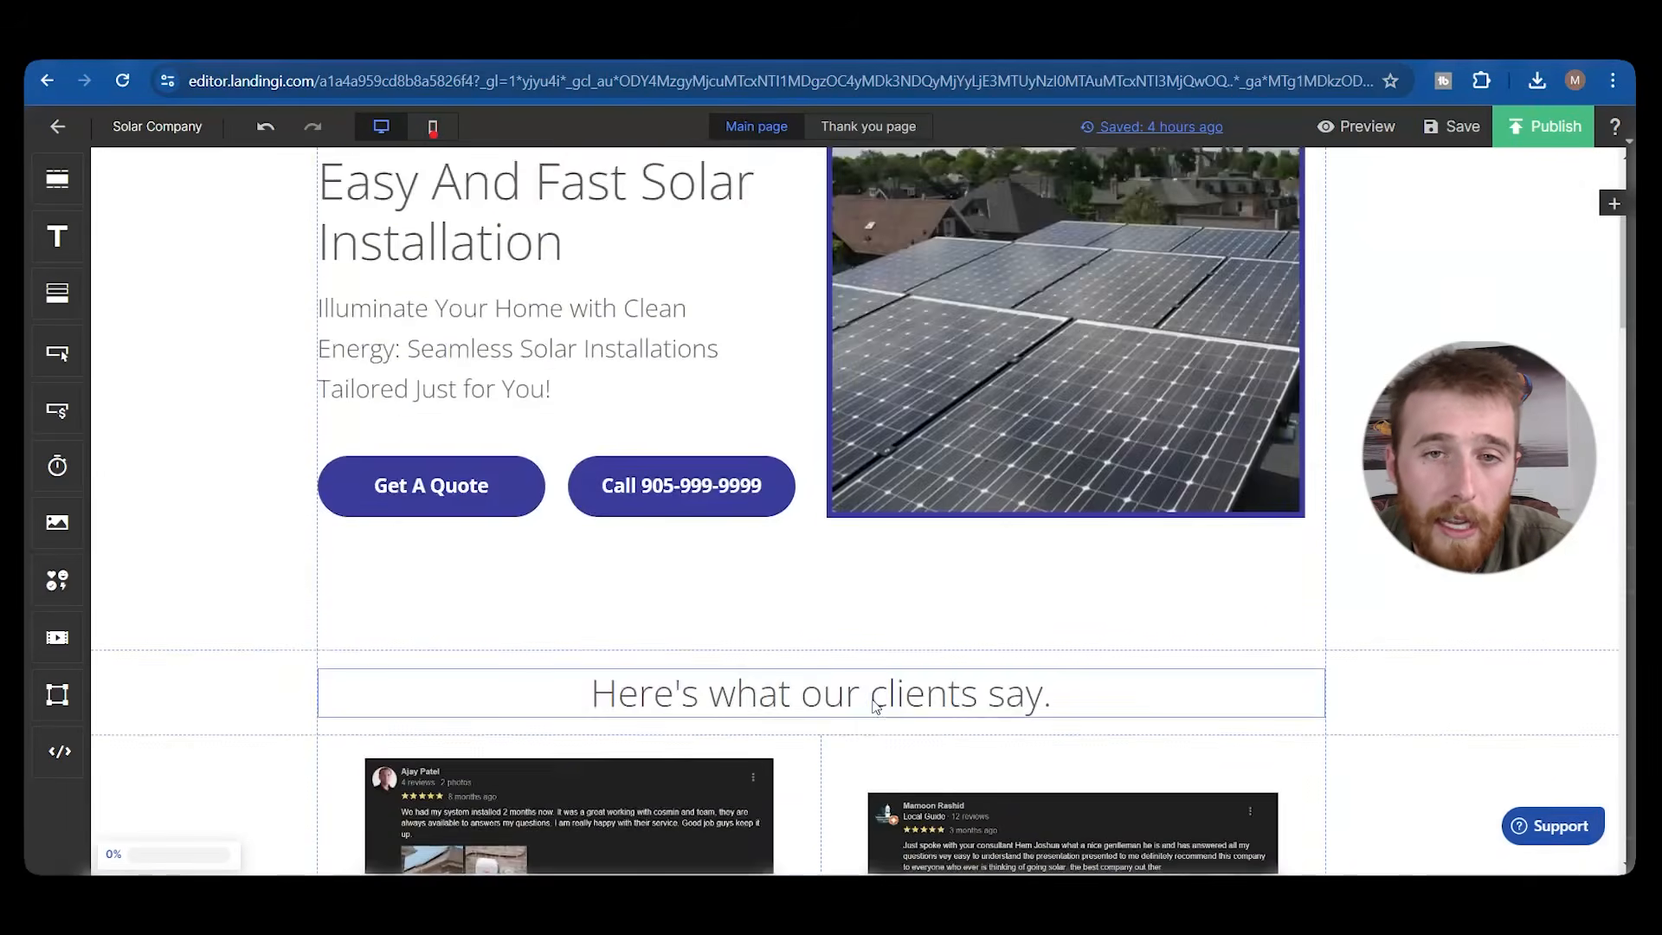
{"action": "scroll", "coordinate": [656, 613], "scroll_direction": "down", "scroll_amount": 12}
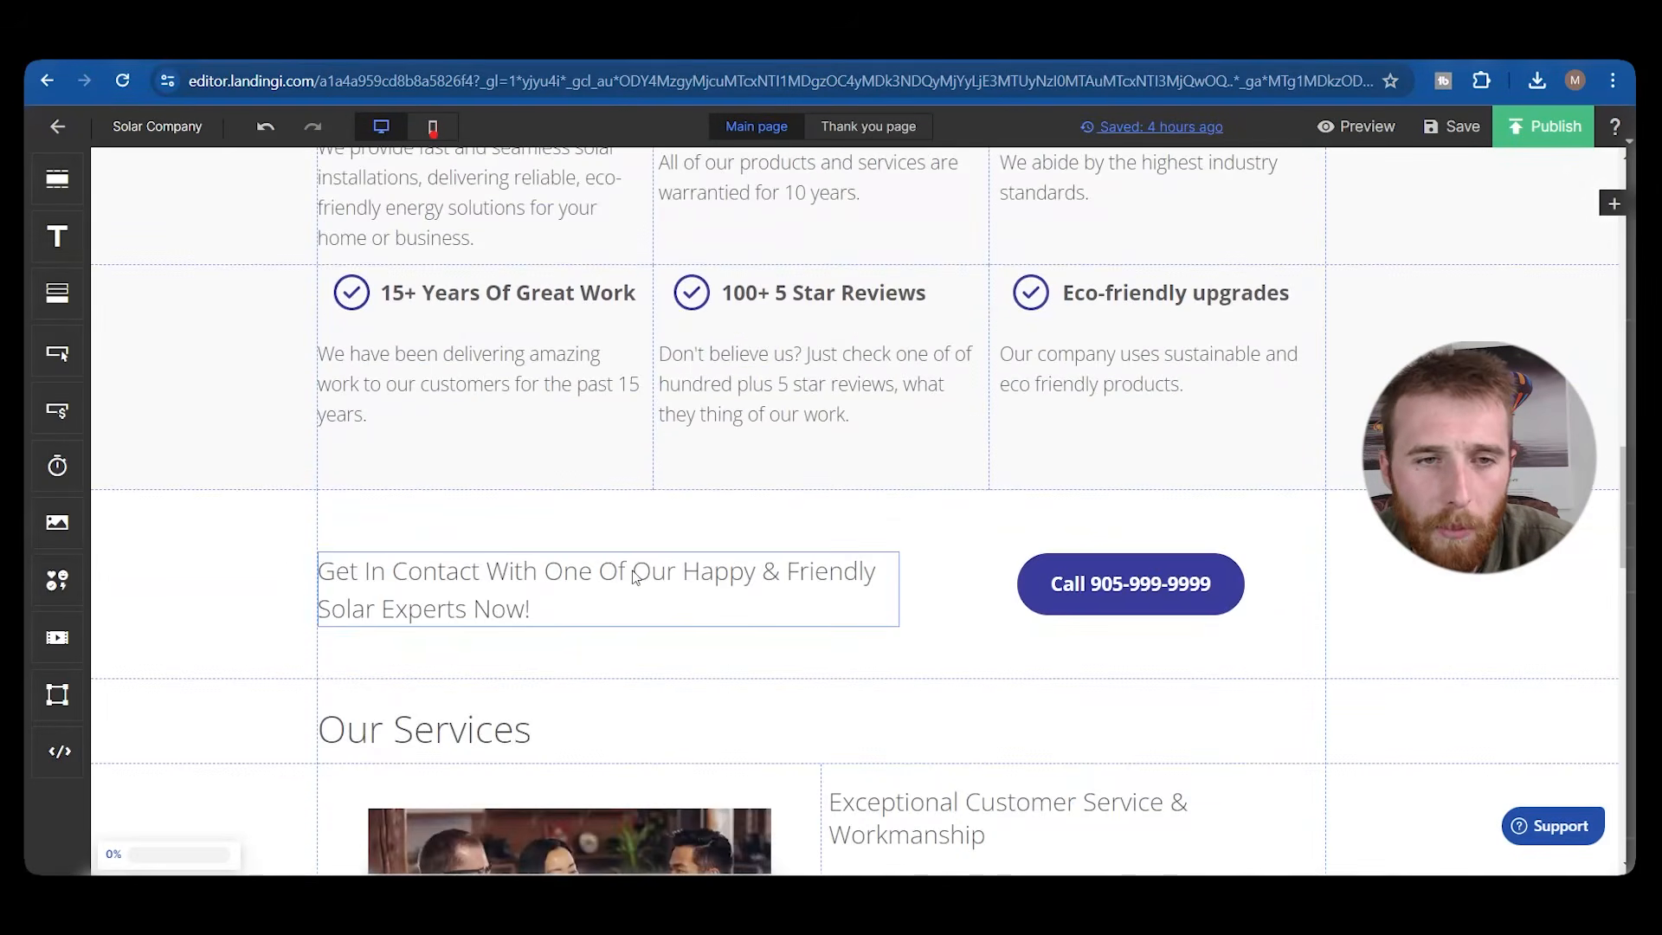
{"action": "scroll", "coordinate": [668, 560], "scroll_direction": "down", "scroll_amount": 4}
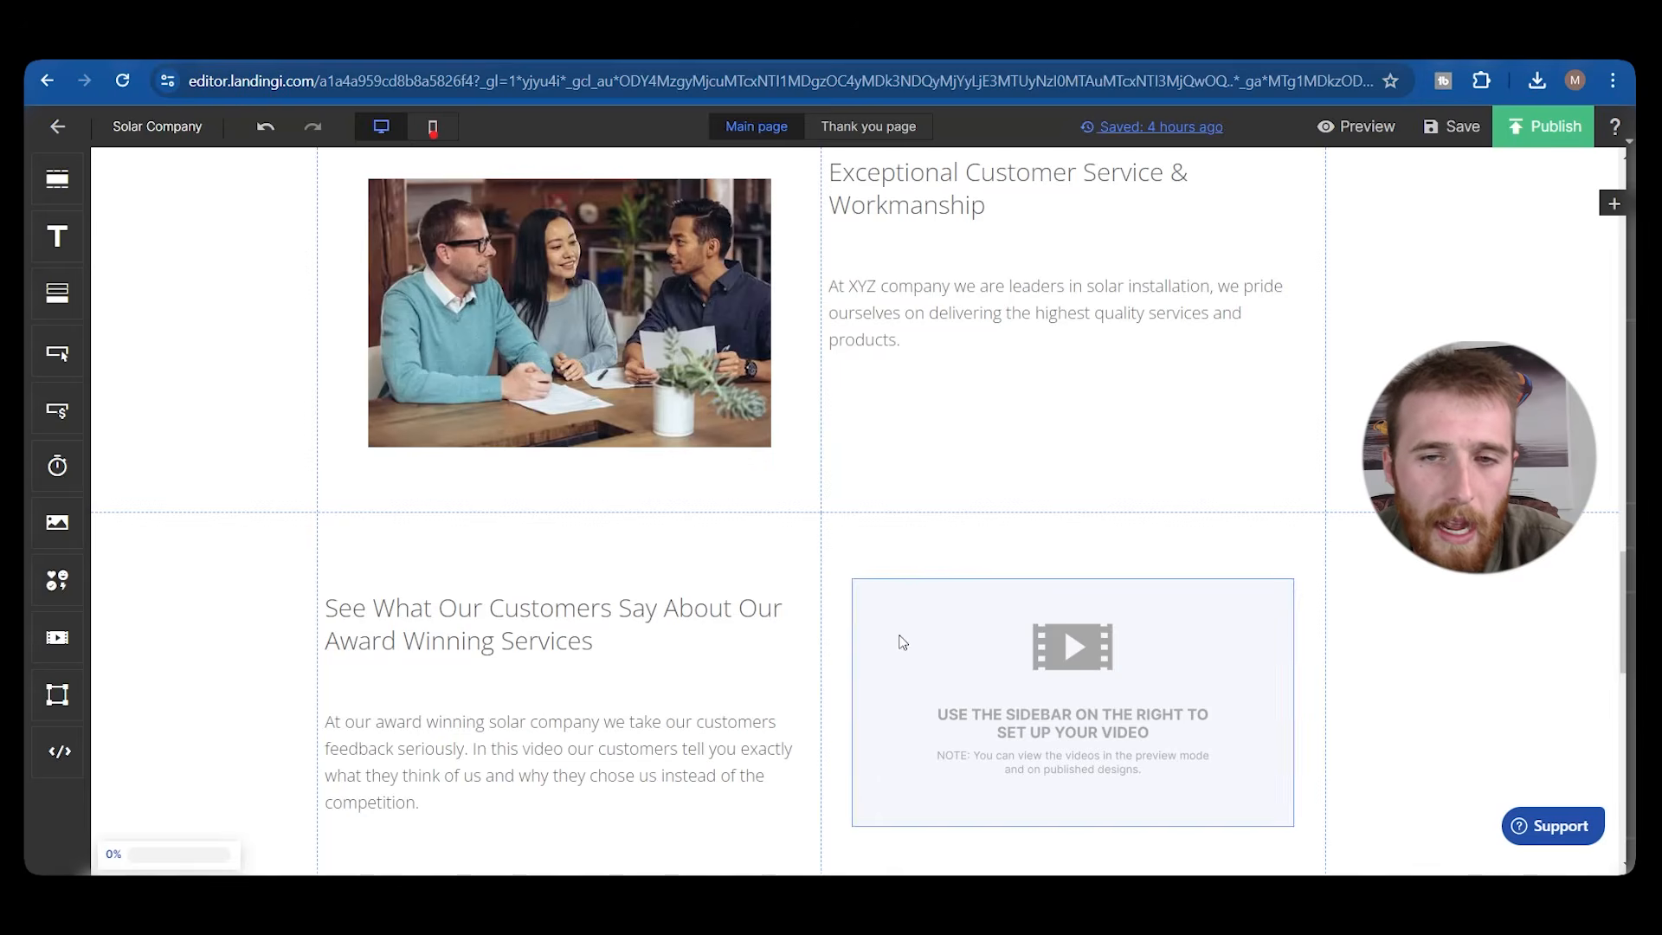
{"action": "scroll", "coordinate": [748, 505], "scroll_direction": "up", "scroll_amount": 3}
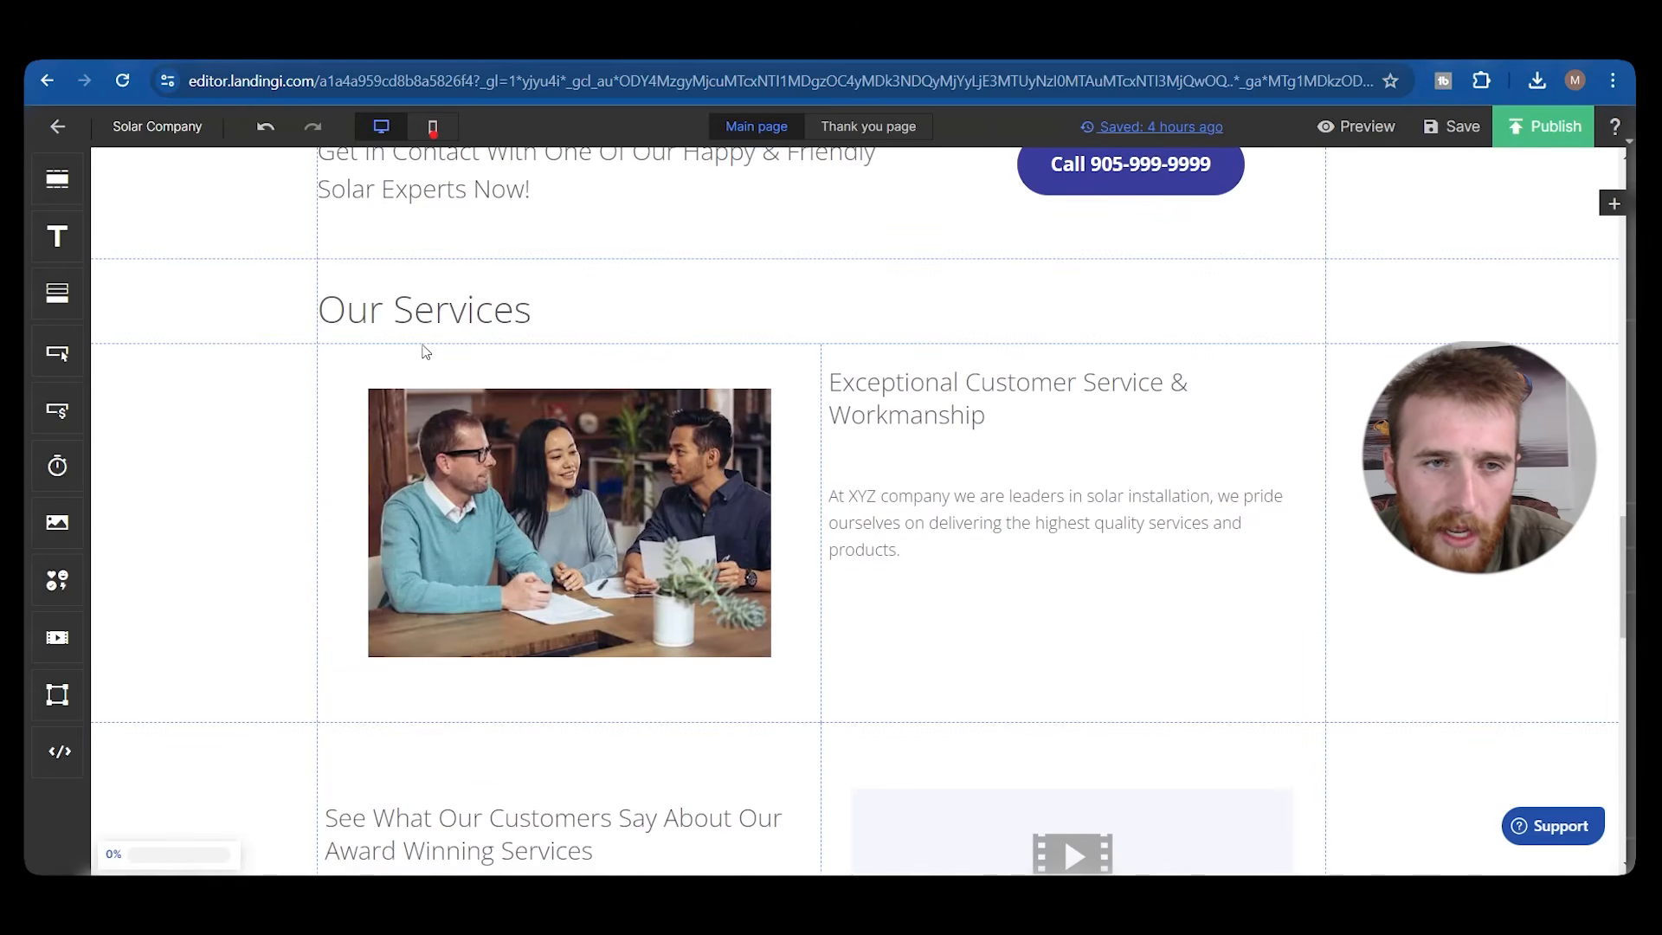
{"action": "scroll", "coordinate": [672, 497], "scroll_direction": "down", "scroll_amount": 5}
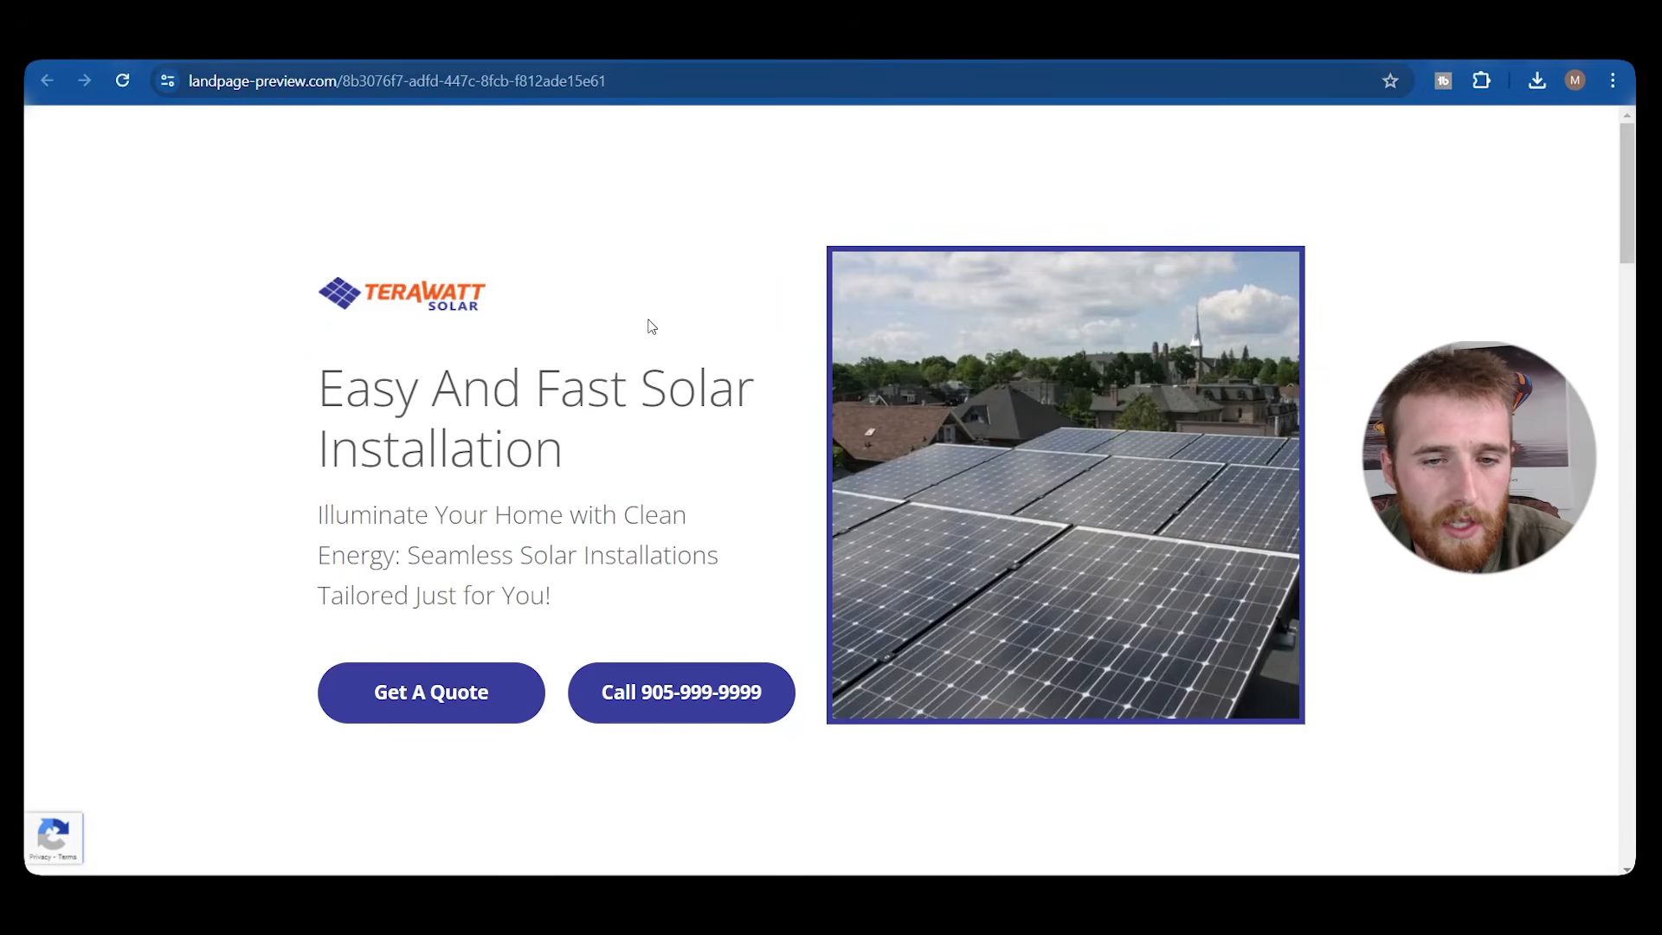
Test that Get A Quote opens the quote form lightbox on the live page, then close it.
{"action": "scroll", "coordinate": [660, 386], "scroll_direction": "down", "scroll_amount": 1}
{"action": "left_click", "coordinate": [424, 634]}
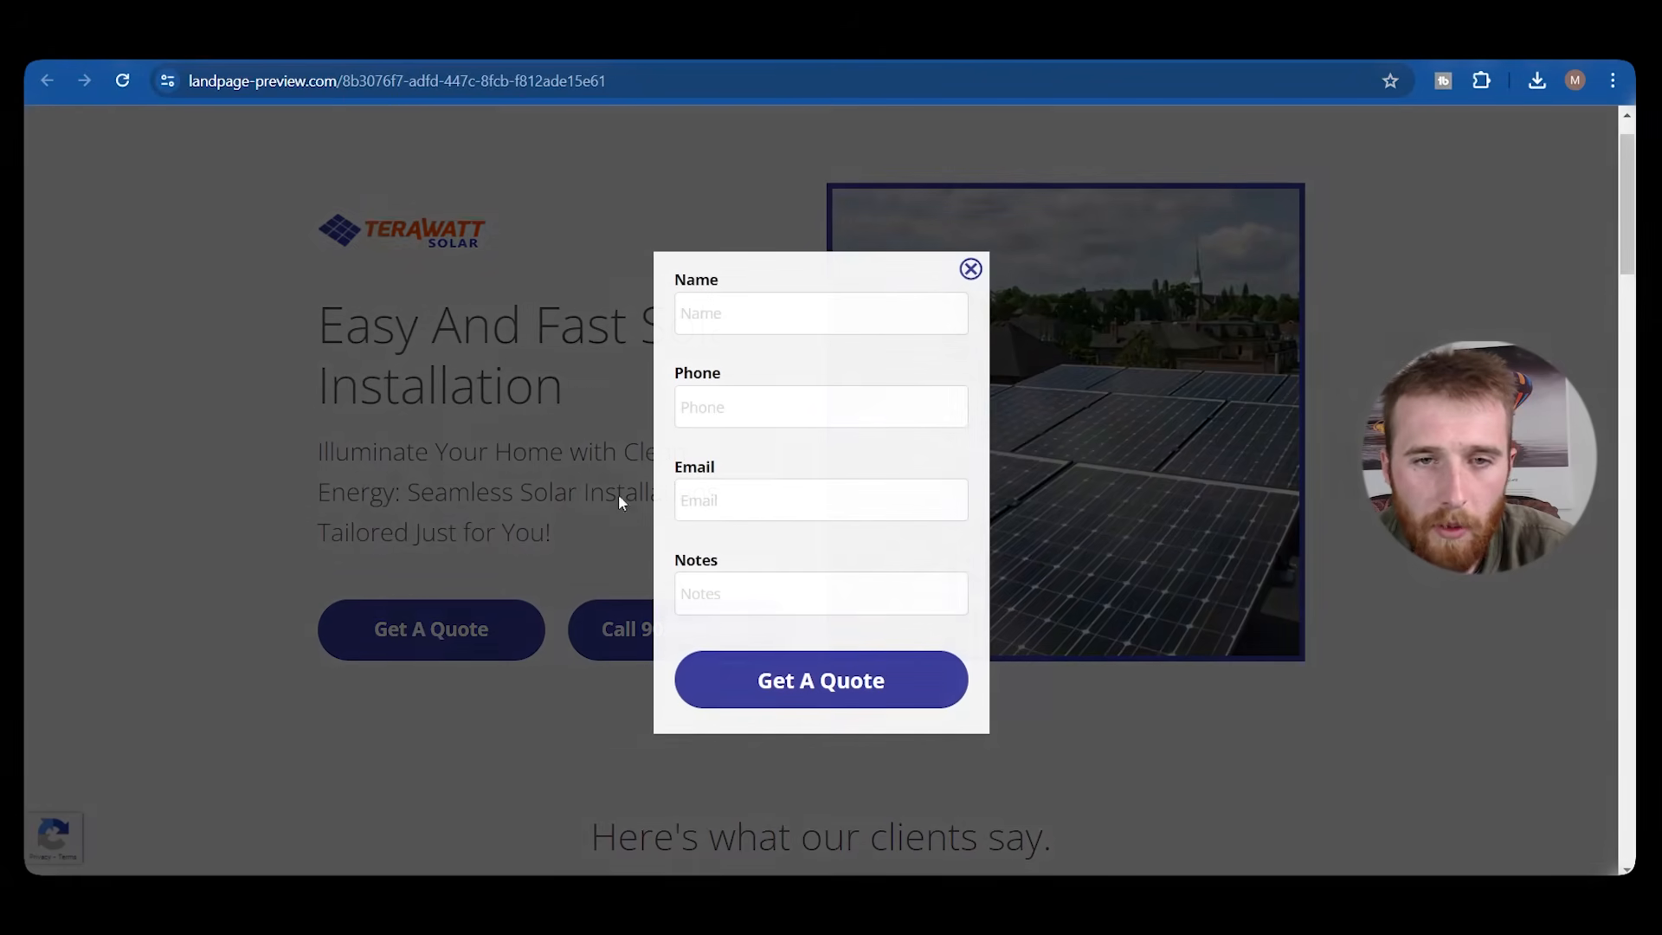
{"action": "left_click", "coordinate": [970, 269]}
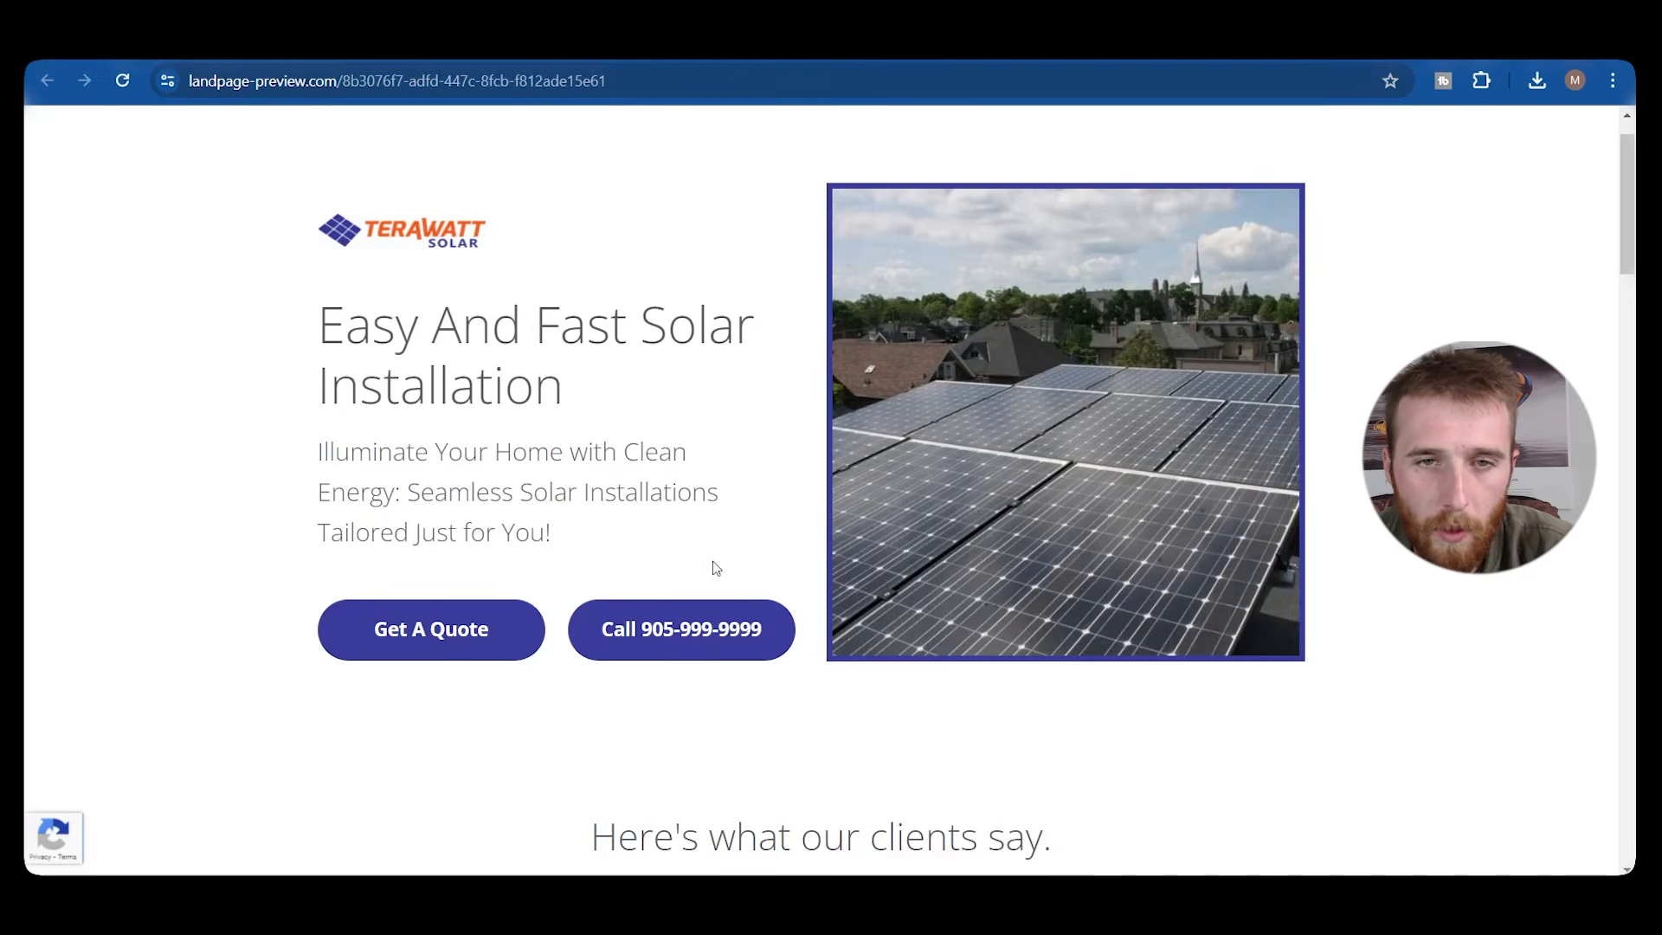
Scroll through the live Terawatt Solar page's hero, Our Services and 'Our Solar Techs Are On Standby' sections.
{"action": "scroll", "coordinate": [709, 571], "scroll_direction": "down", "scroll_amount": 2}
{"action": "scroll", "coordinate": [723, 538], "scroll_direction": "down", "scroll_amount": 15}
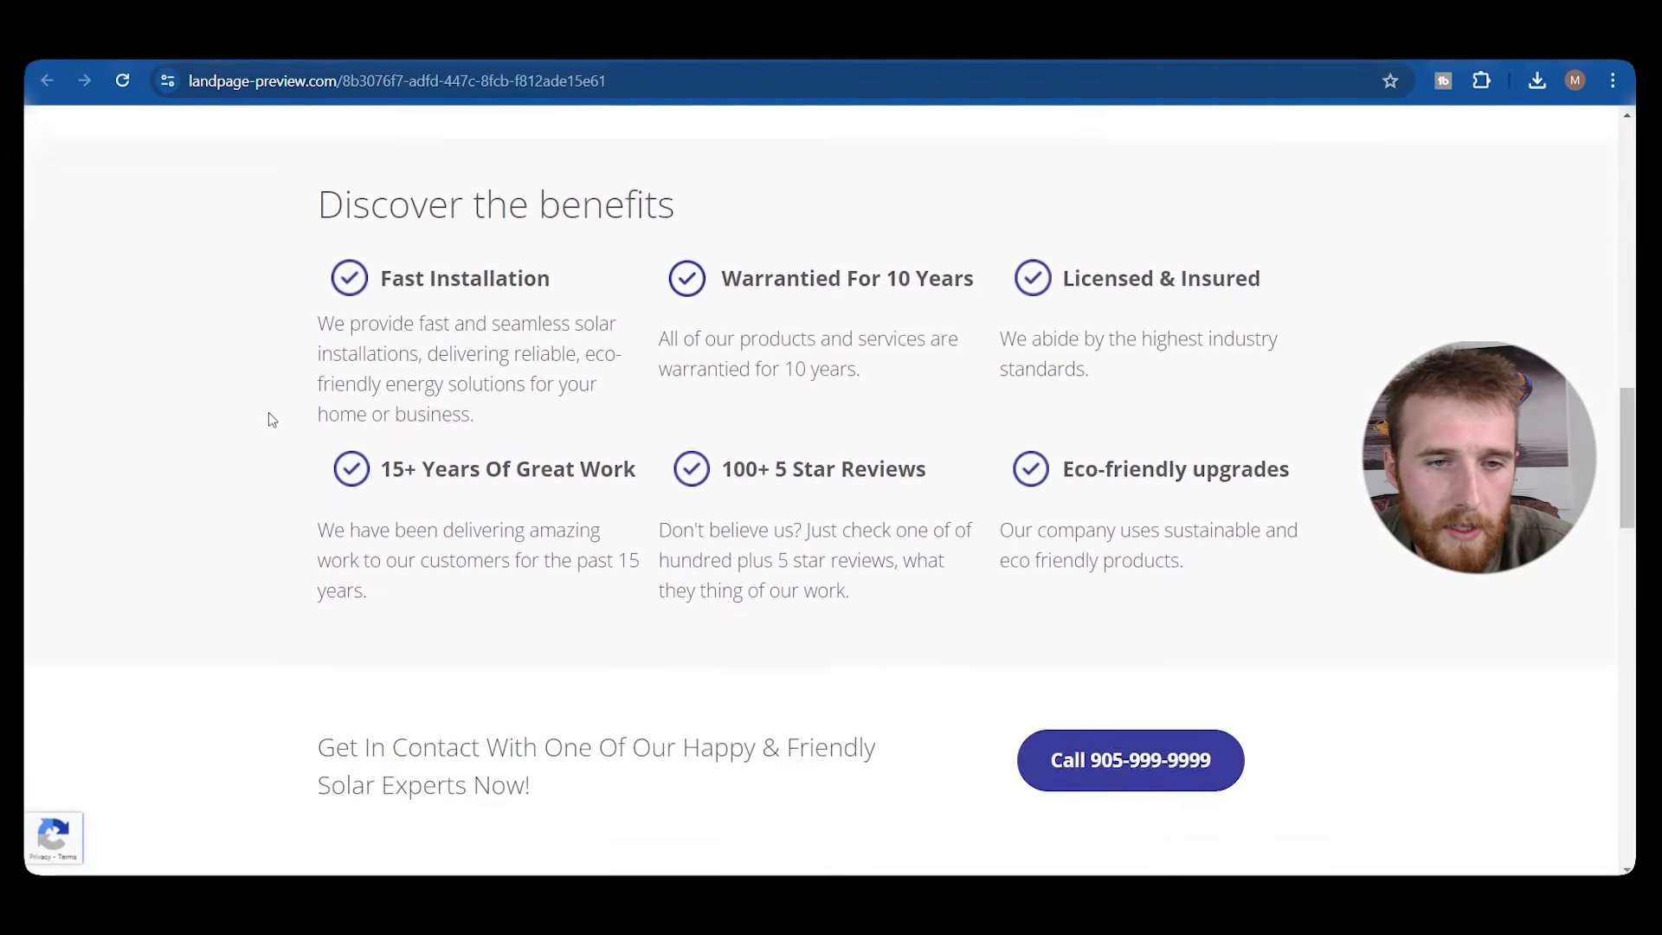
{"action": "scroll", "coordinate": [294, 406], "scroll_direction": "down", "scroll_amount": 3}
{"action": "scroll", "coordinate": [382, 381], "scroll_direction": "down", "scroll_amount": 9}
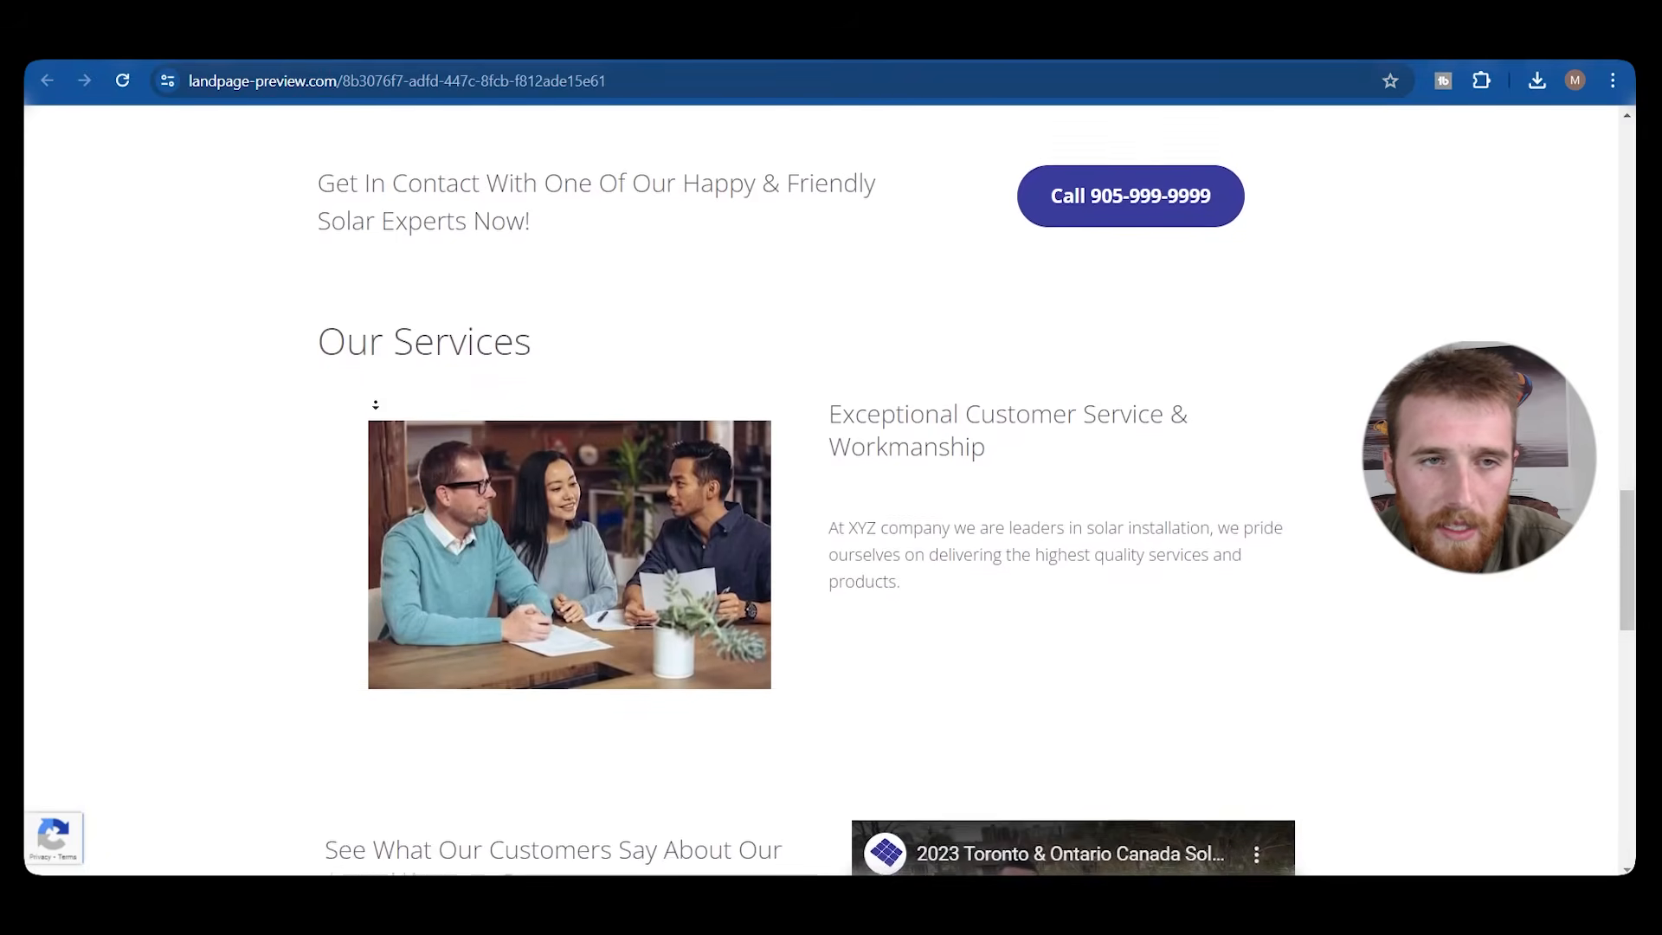
{"action": "scroll", "coordinate": [347, 441], "scroll_direction": "down", "scroll_amount": 10}
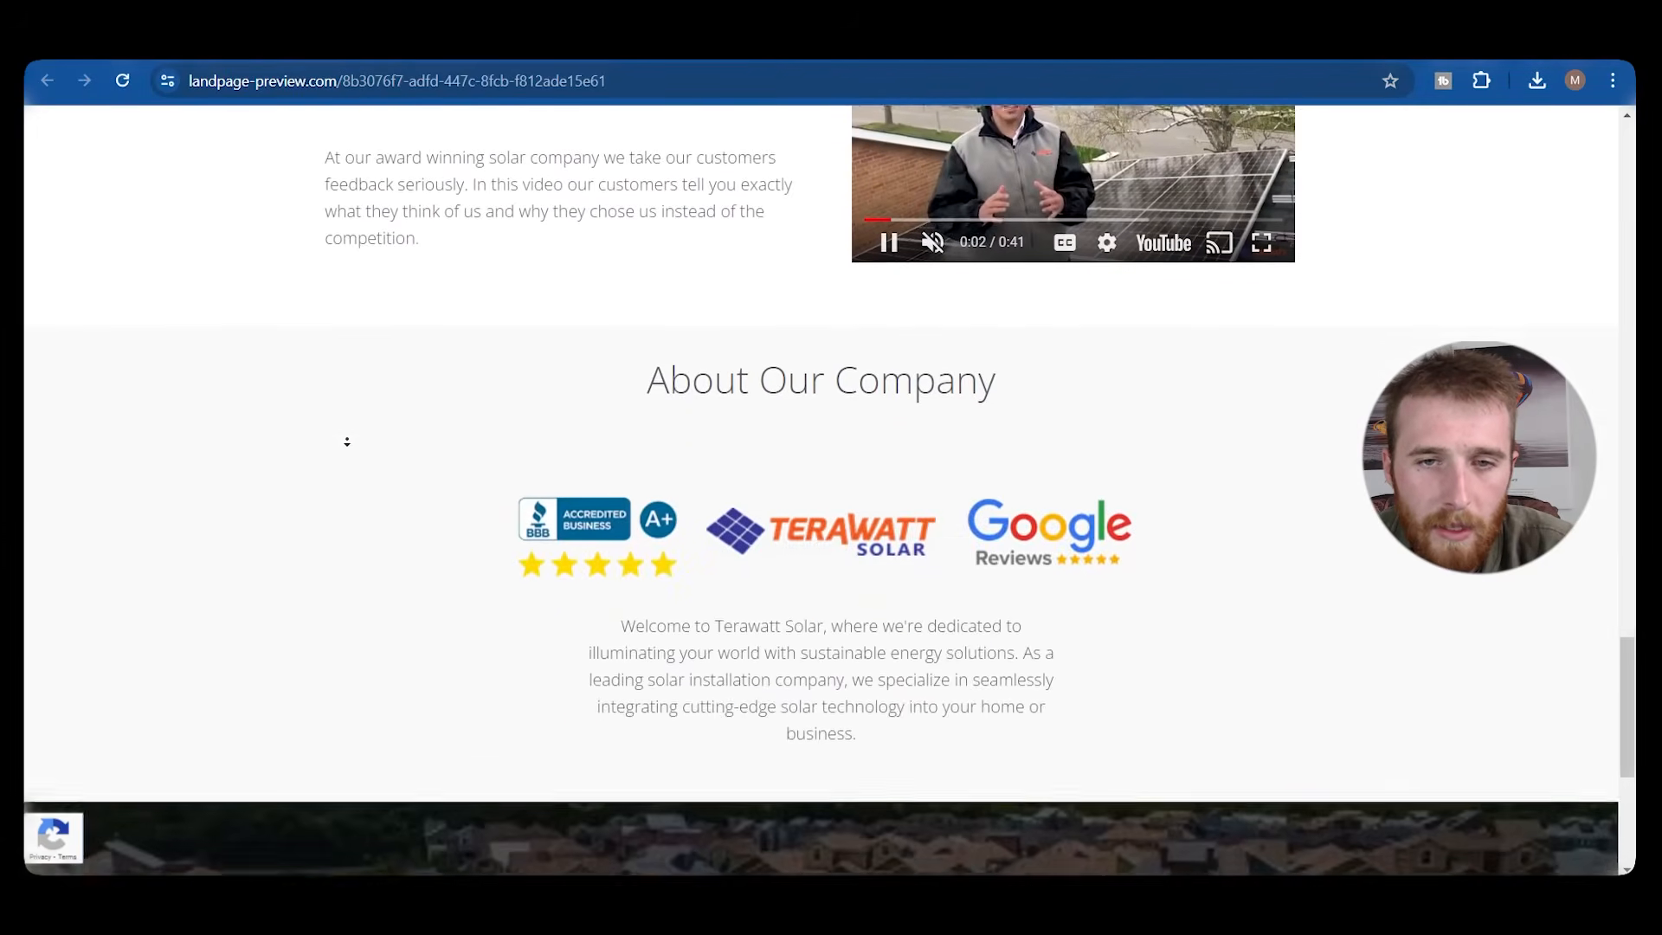
{"action": "scroll", "coordinate": [542, 484], "scroll_direction": "up", "scroll_amount": 20}
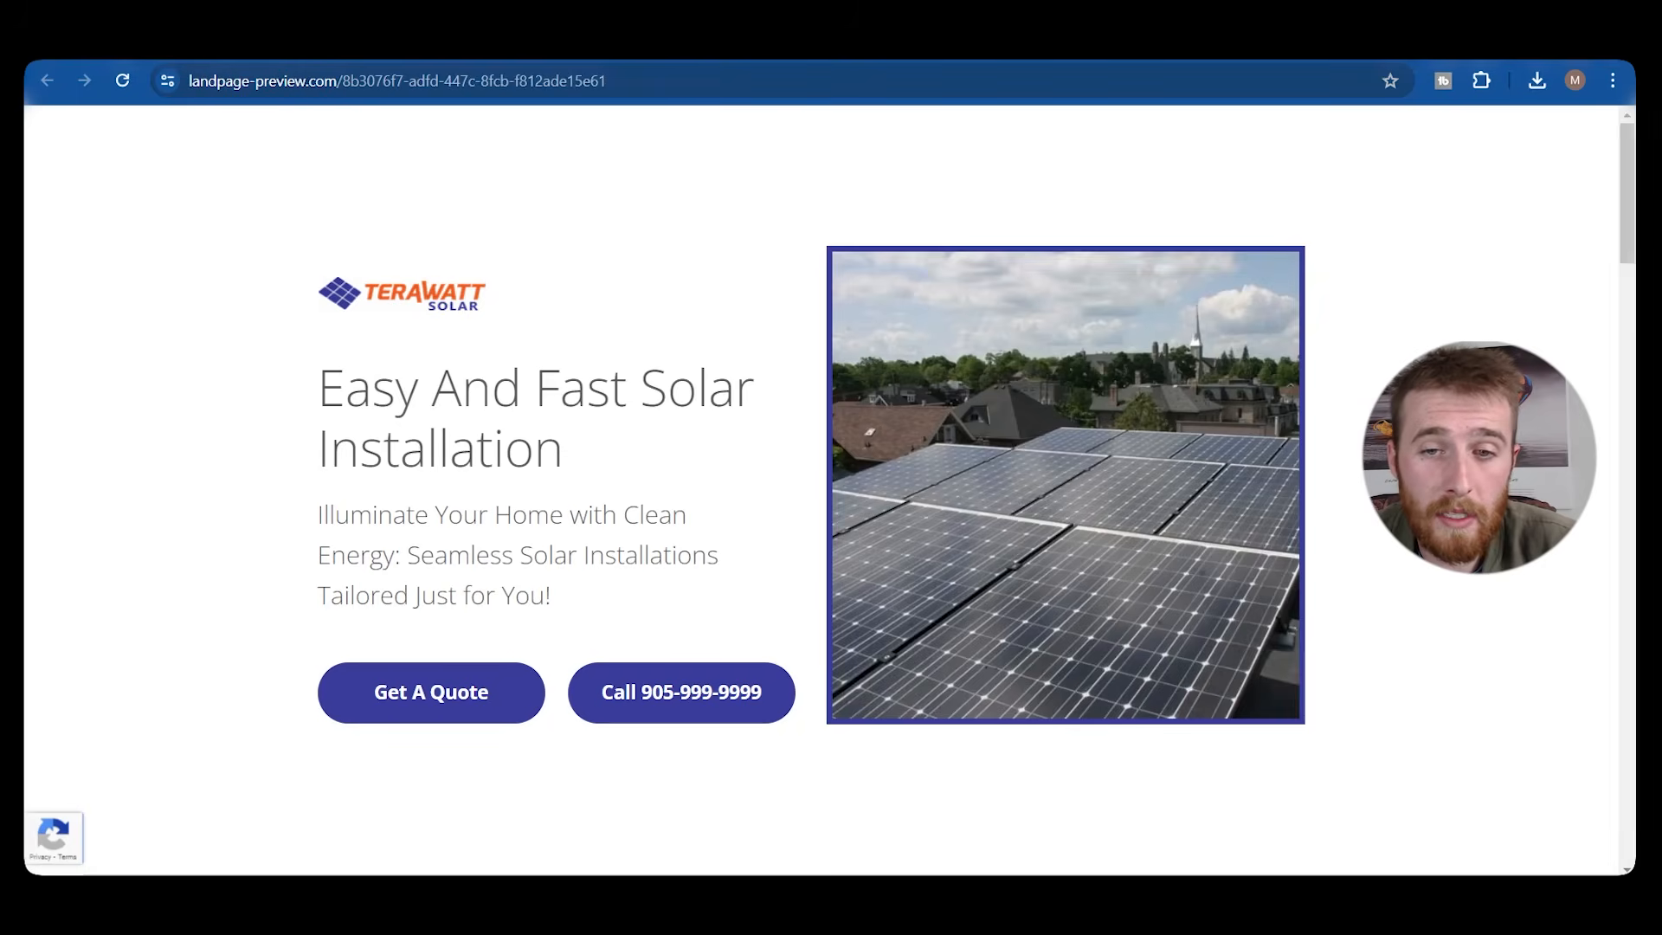
{"action": "scroll", "coordinate": [744, 510], "scroll_direction": "down", "scroll_amount": 10}
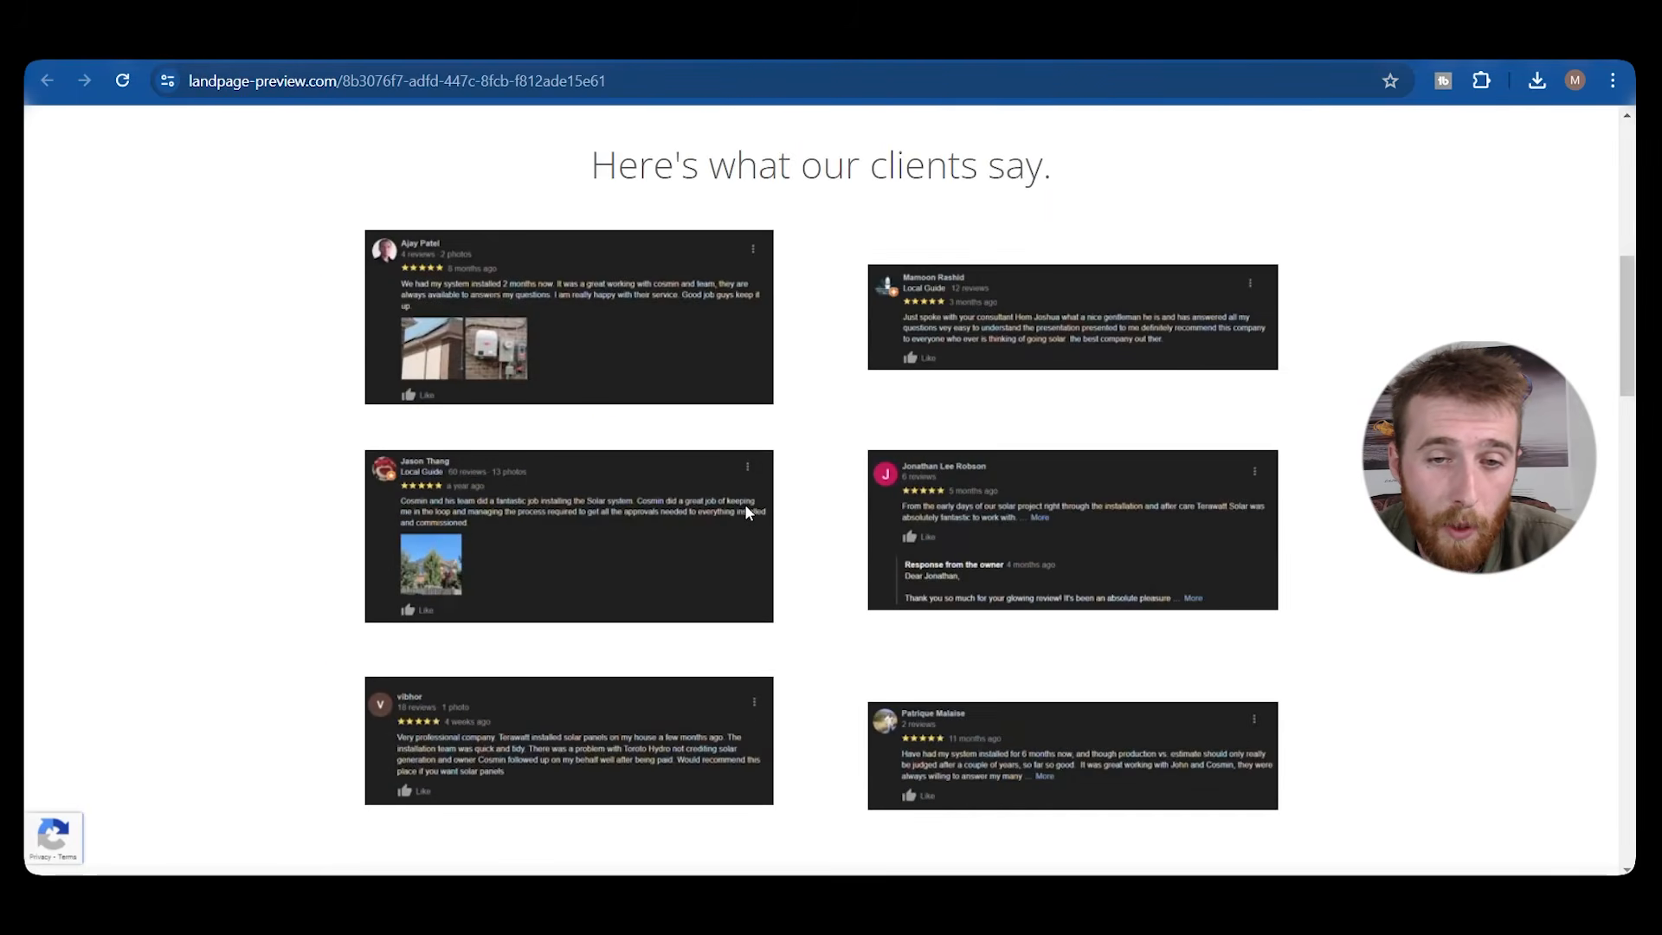
{"action": "scroll", "coordinate": [747, 511], "scroll_direction": "down", "scroll_amount": 10}
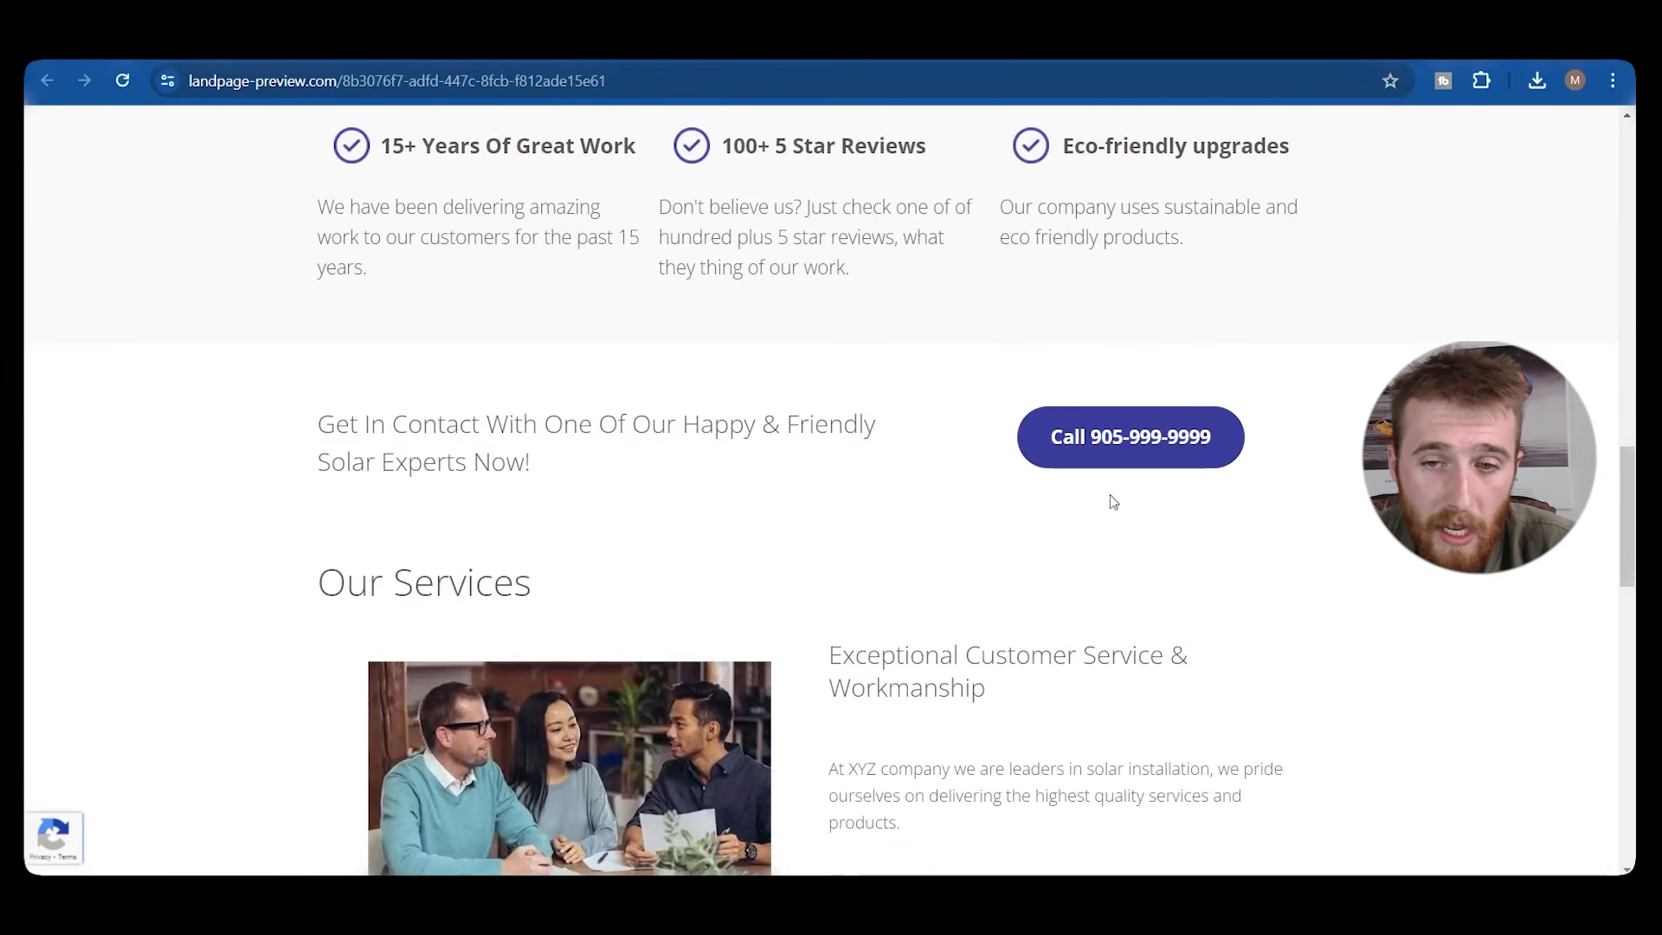
{"action": "scroll", "coordinate": [917, 467], "scroll_direction": "down", "scroll_amount": 2}
{"action": "scroll", "coordinate": [450, 320], "scroll_direction": "up", "scroll_amount": 1}
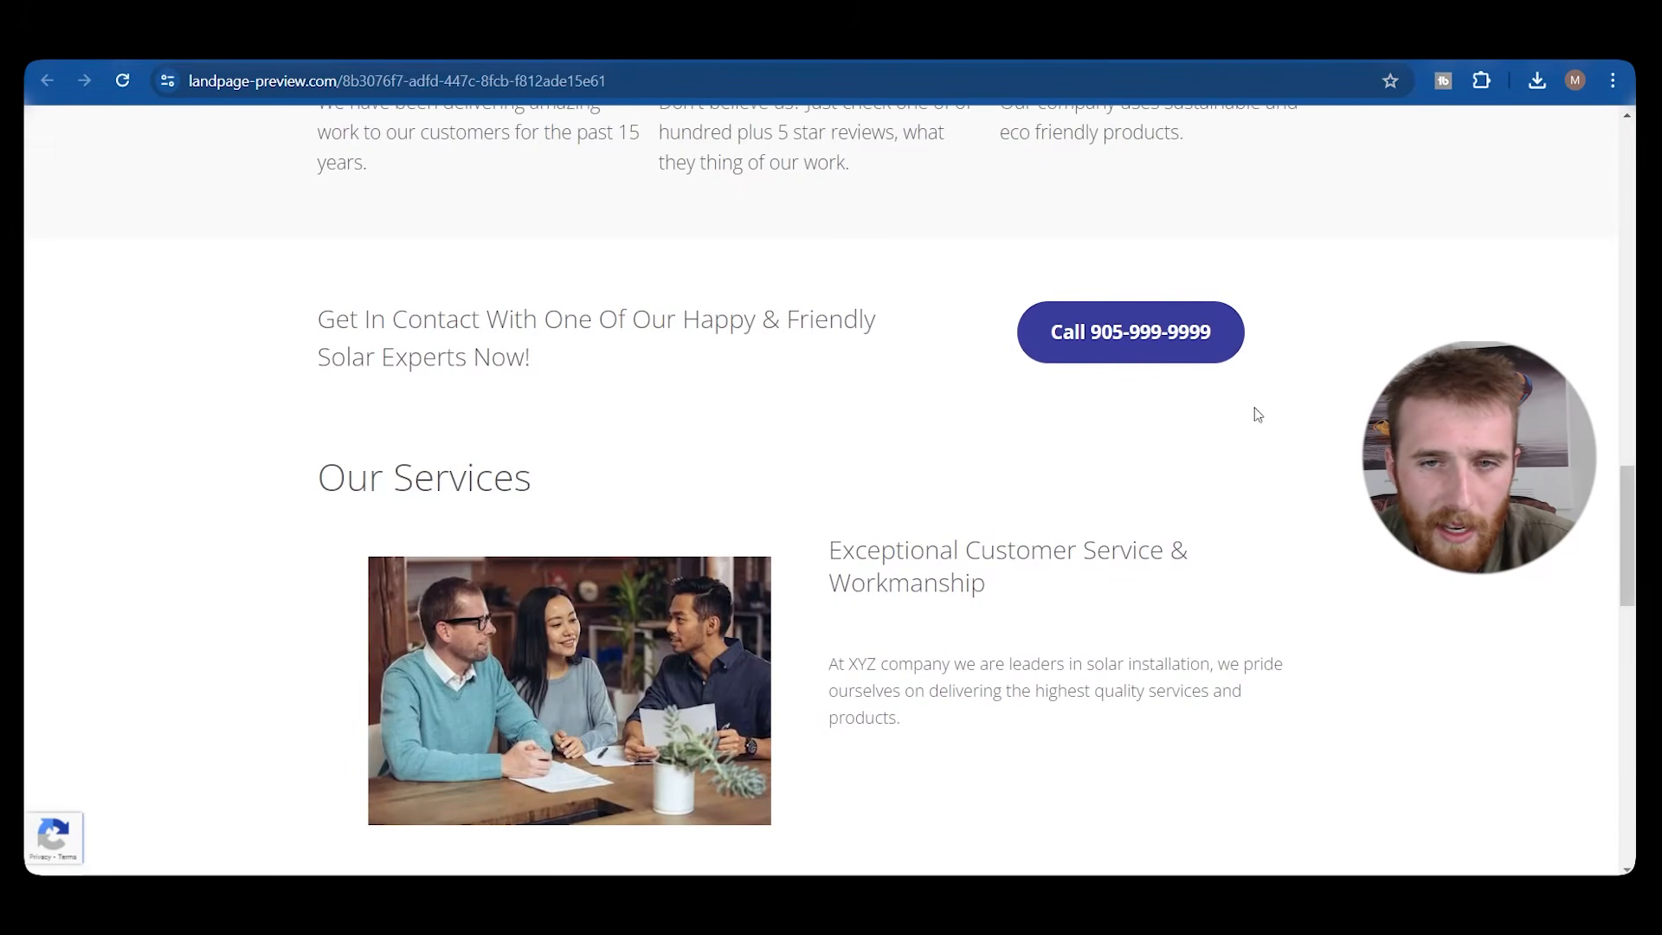
{"action": "scroll", "coordinate": [422, 349], "scroll_direction": "down", "scroll_amount": 14}
{"action": "scroll", "coordinate": [645, 464], "scroll_direction": "up", "scroll_amount": 1}
{"action": "scroll", "coordinate": [738, 509], "scroll_direction": "up", "scroll_amount": 20}
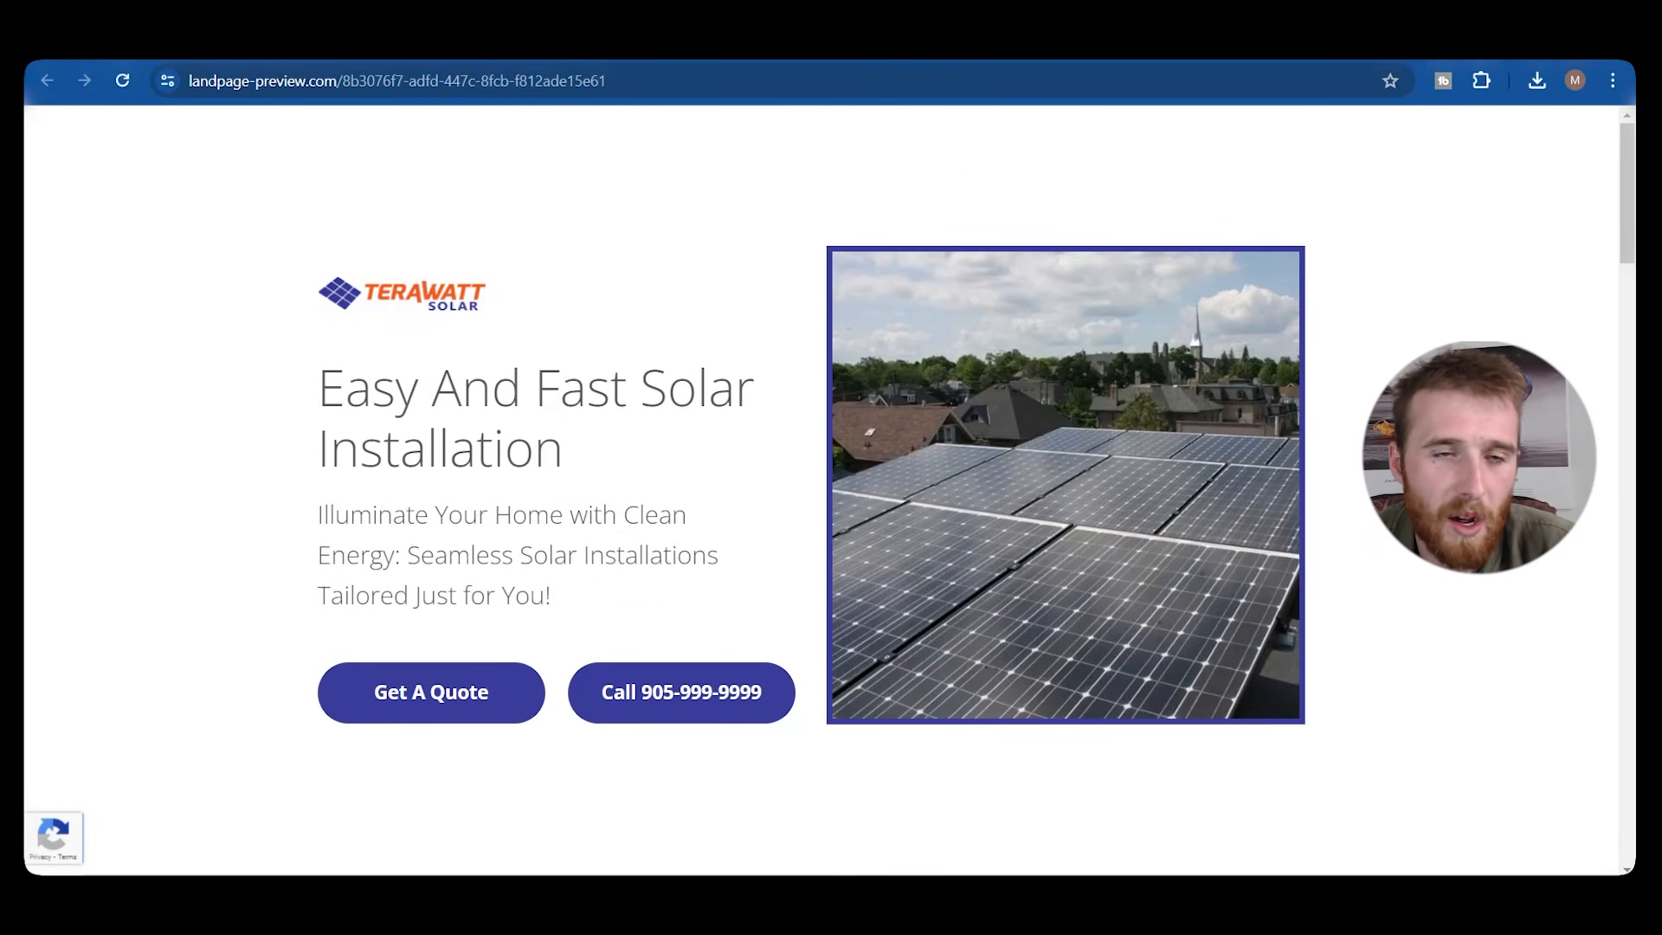
{"action": "left_click", "coordinate": [588, 45]}
{"action": "scroll", "coordinate": [935, 408], "scroll_direction": "up", "scroll_amount": 4}
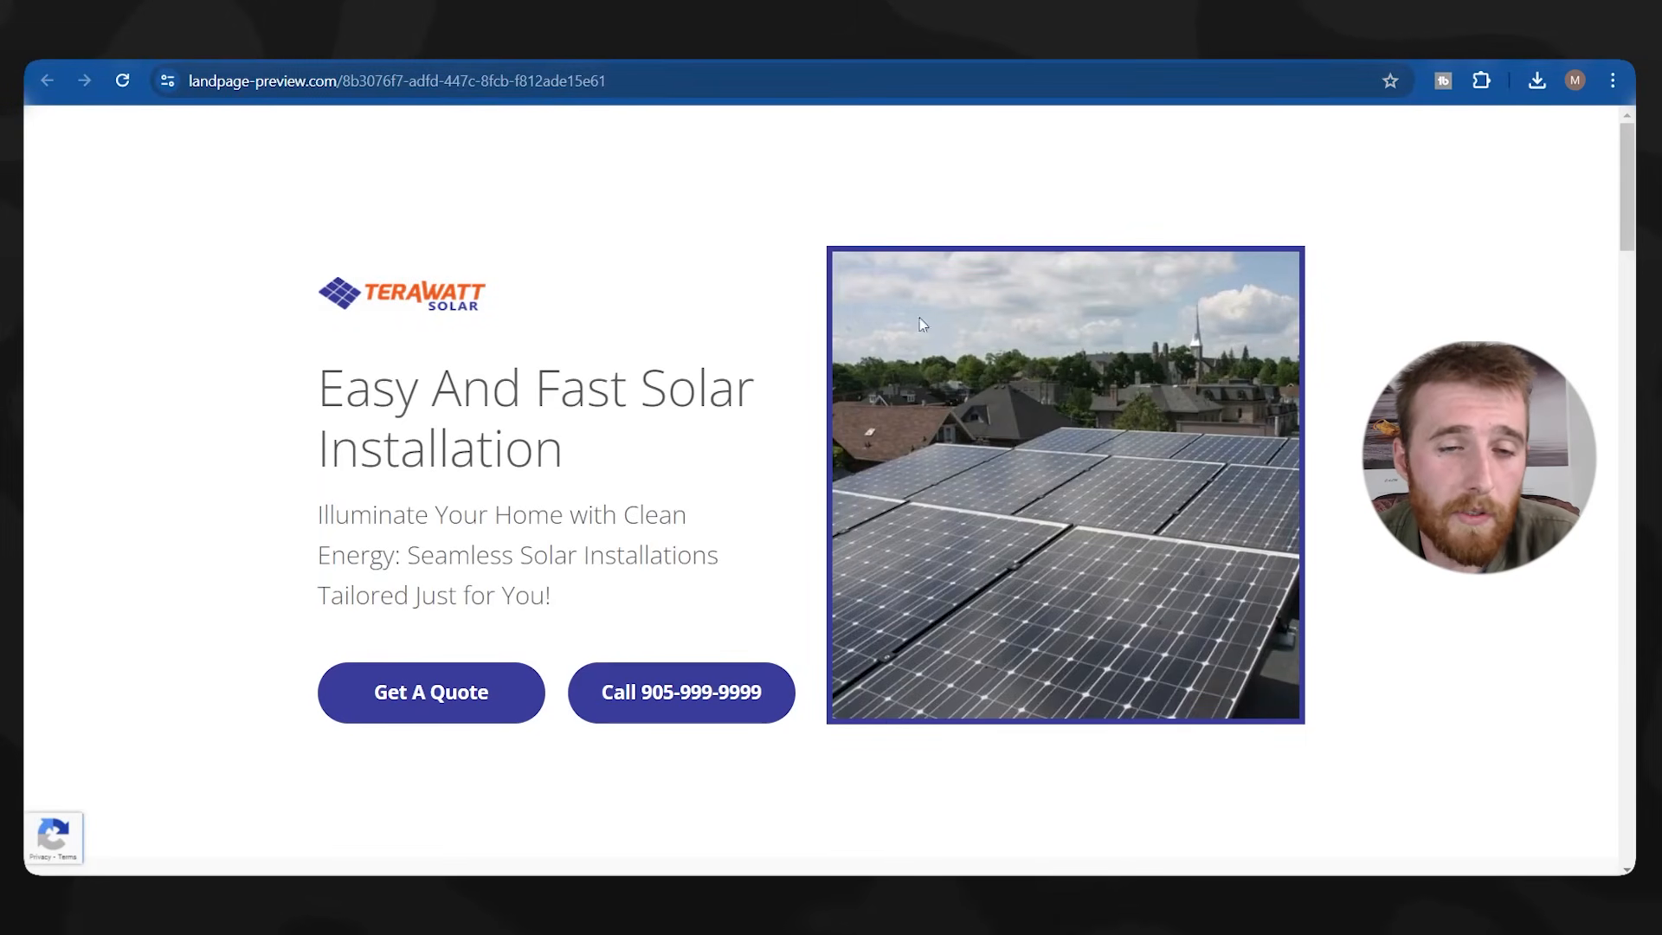
{"action": "scroll", "coordinate": [683, 350], "scroll_direction": "down", "scroll_amount": 3}
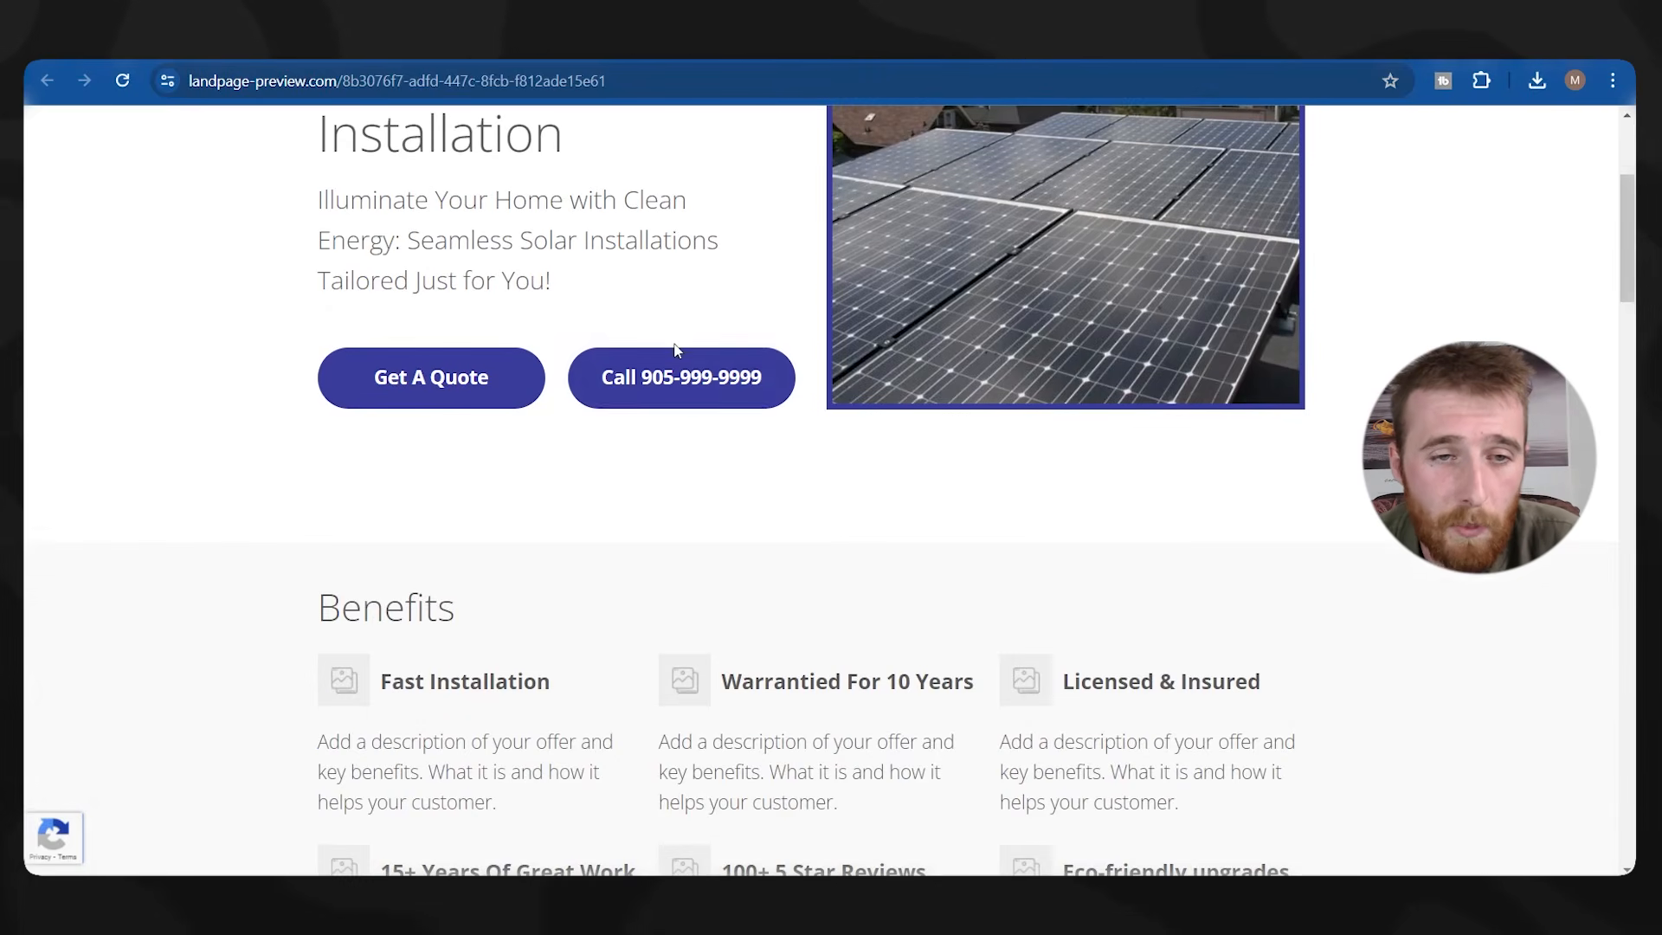
{"action": "scroll", "coordinate": [811, 489], "scroll_direction": "down", "scroll_amount": 2}
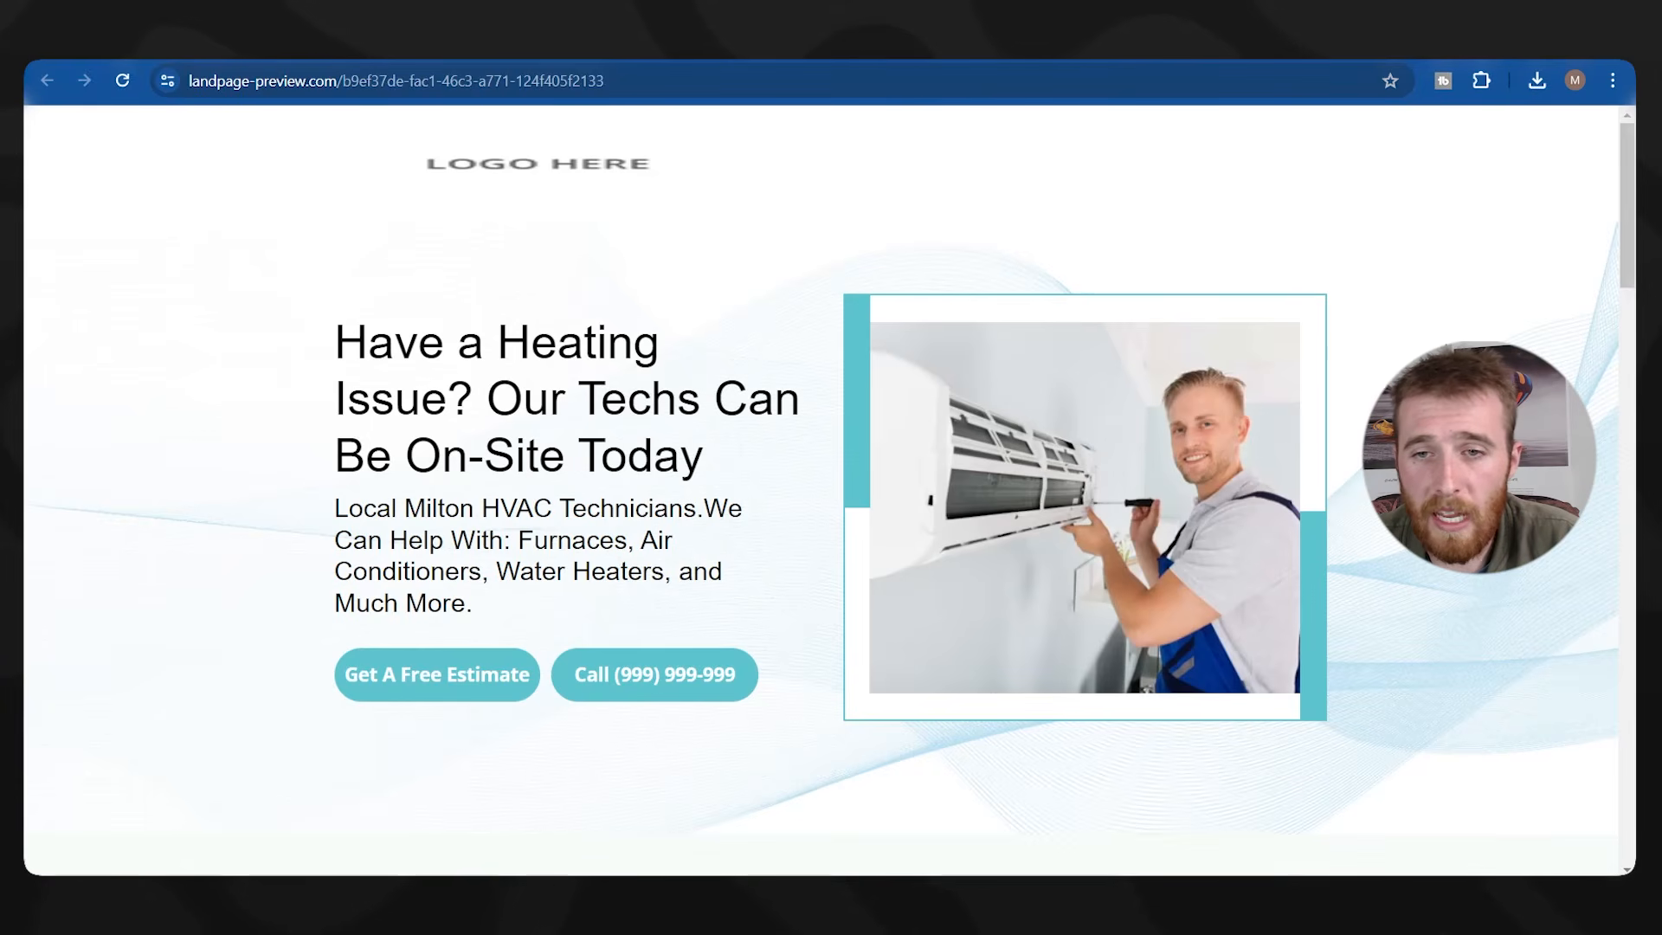
{"action": "scroll", "coordinate": [822, 485], "scroll_direction": "down", "scroll_amount": 10}
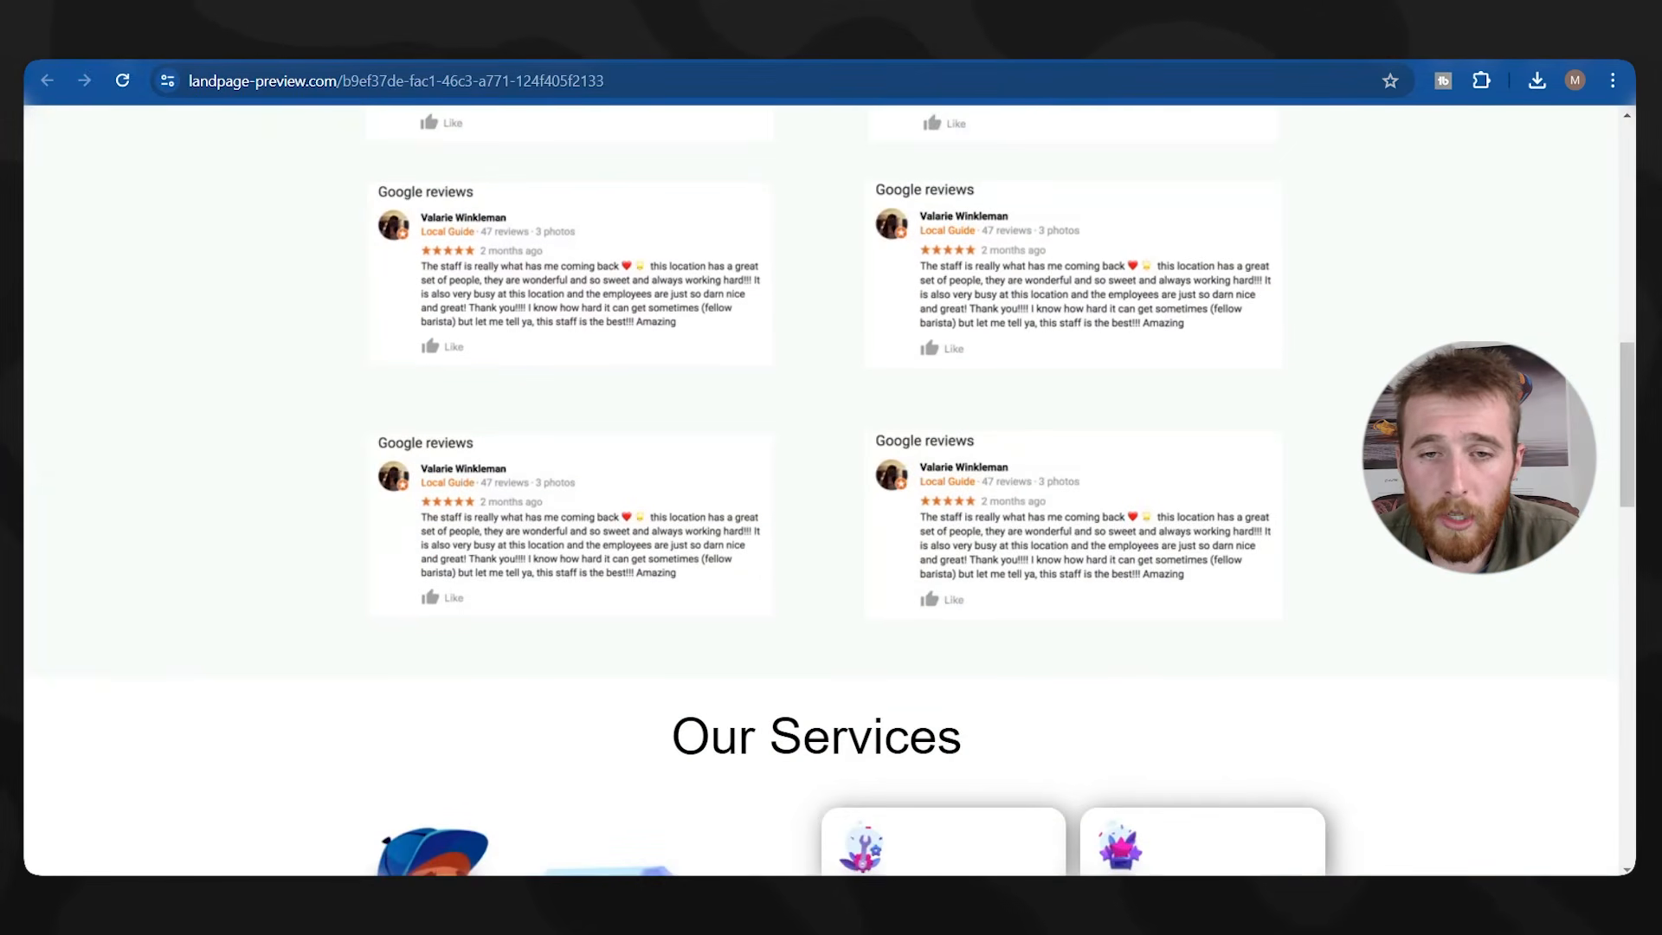
{"action": "scroll", "coordinate": [822, 485], "scroll_direction": "down", "scroll_amount": 10}
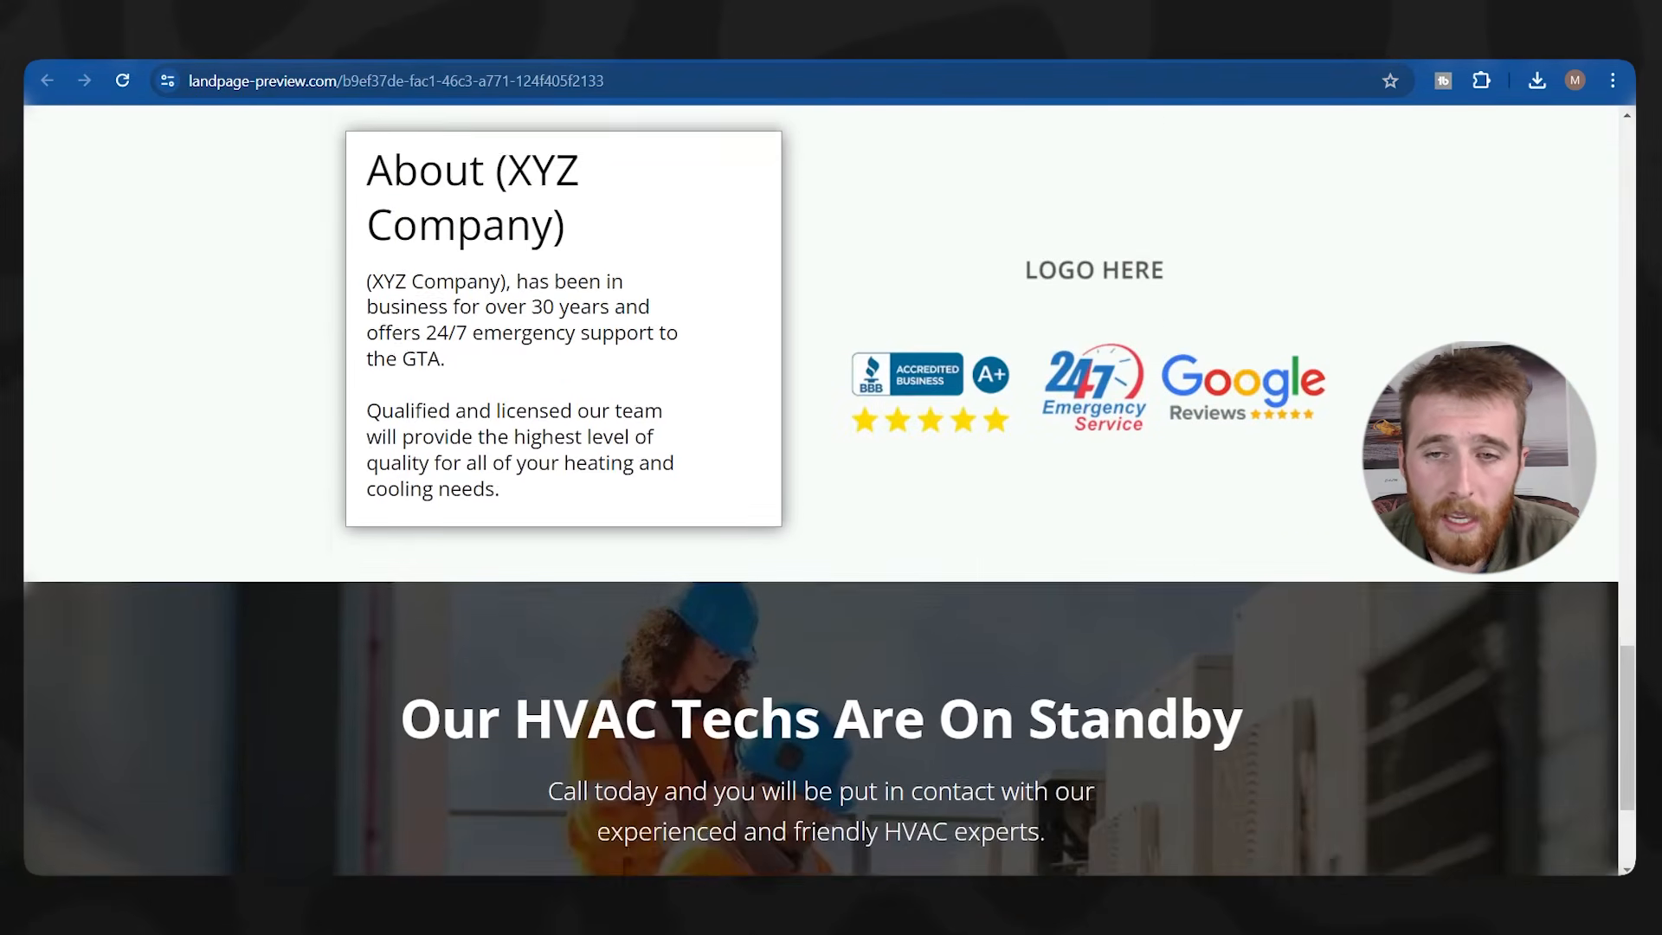
{"action": "scroll", "coordinate": [1073, 305], "scroll_direction": "up", "scroll_amount": 20}
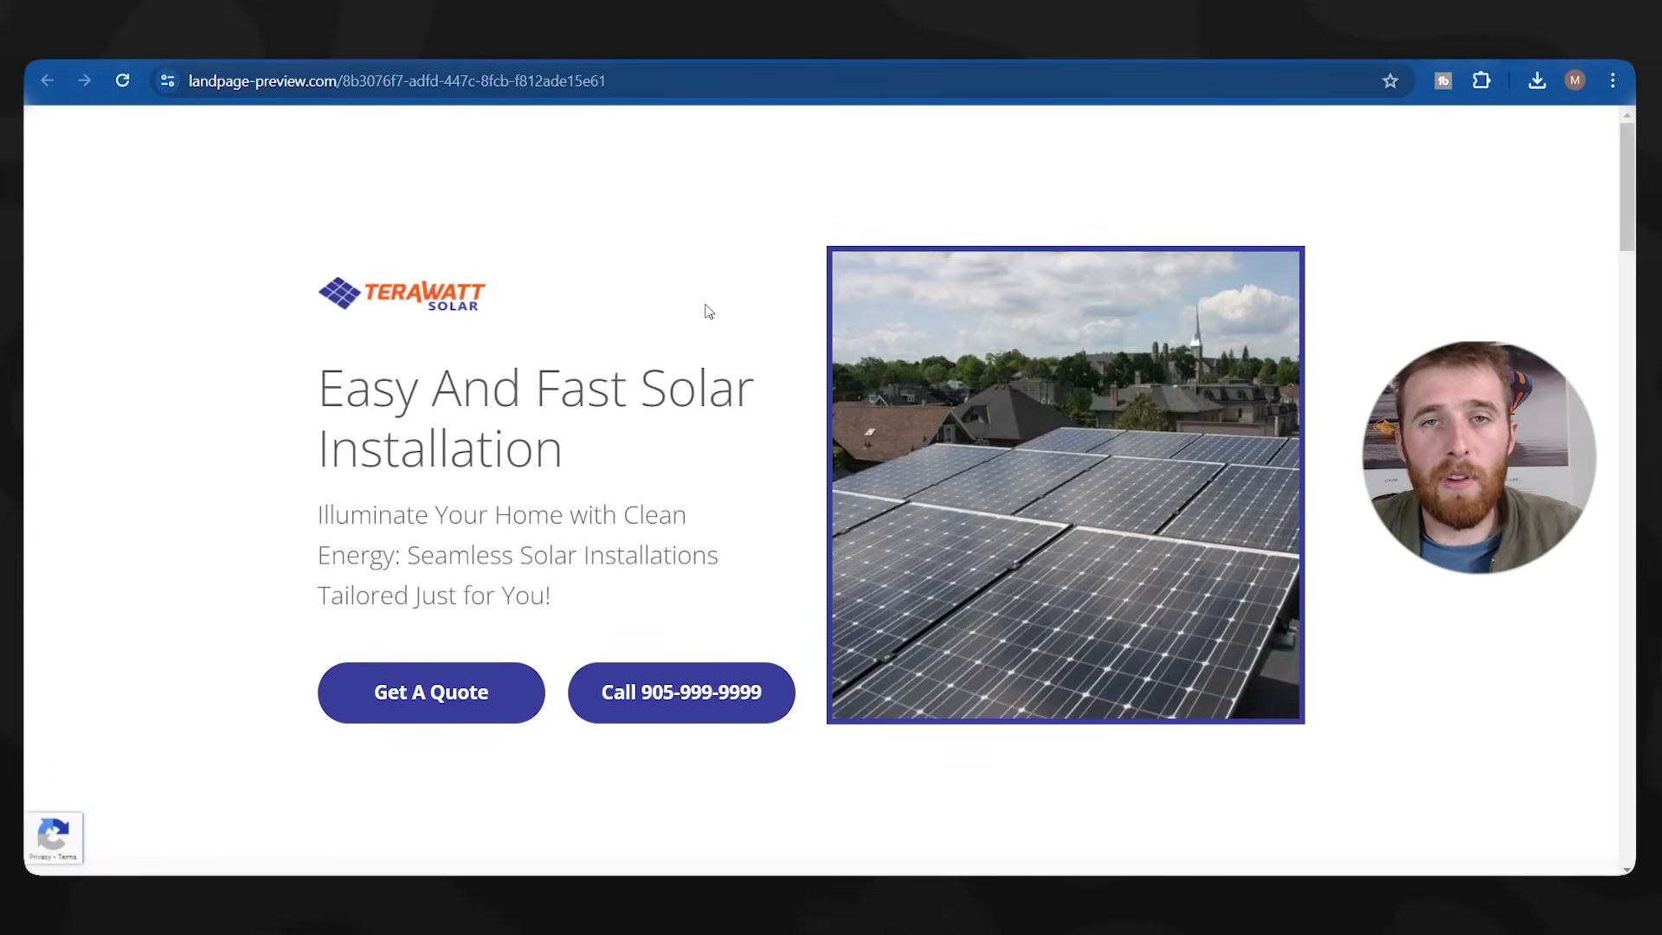
Dismiss the page-is-live confirmation in the editor and open the account sections menu.
{"action": "left_click", "coordinate": [379, 55]}
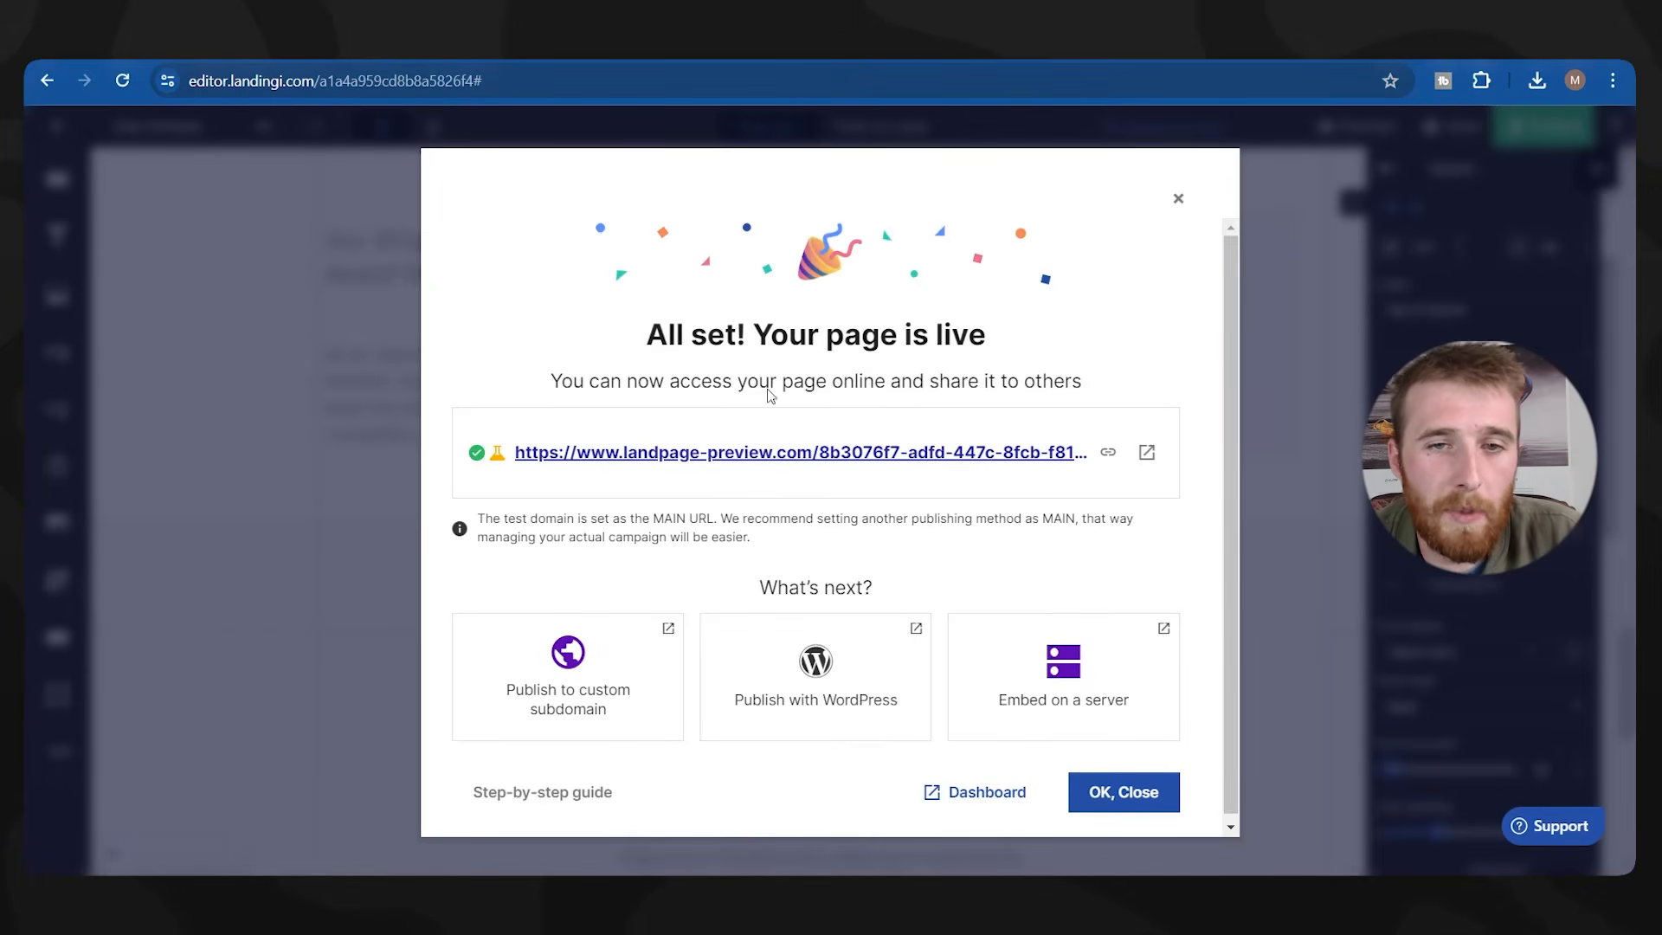
{"action": "left_click", "coordinate": [1178, 199]}
{"action": "scroll", "coordinate": [464, 418], "scroll_direction": "up", "scroll_amount": 10}
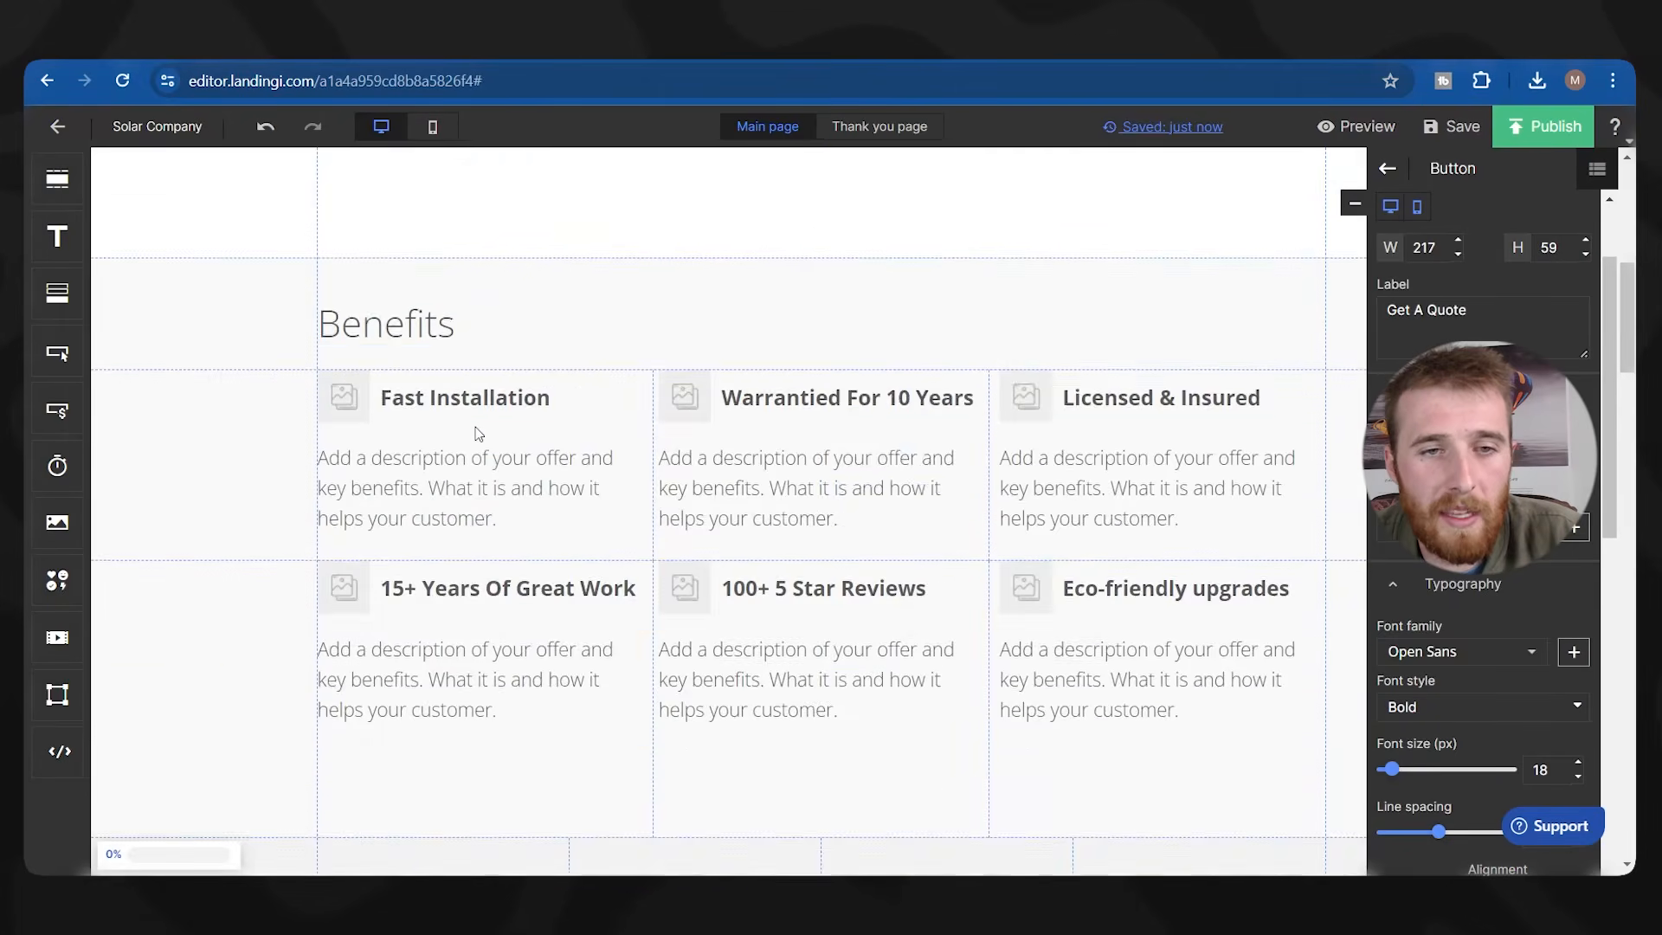
{"action": "scroll", "coordinate": [479, 432], "scroll_direction": "up", "scroll_amount": 5}
{"action": "left_click", "coordinate": [57, 127]}
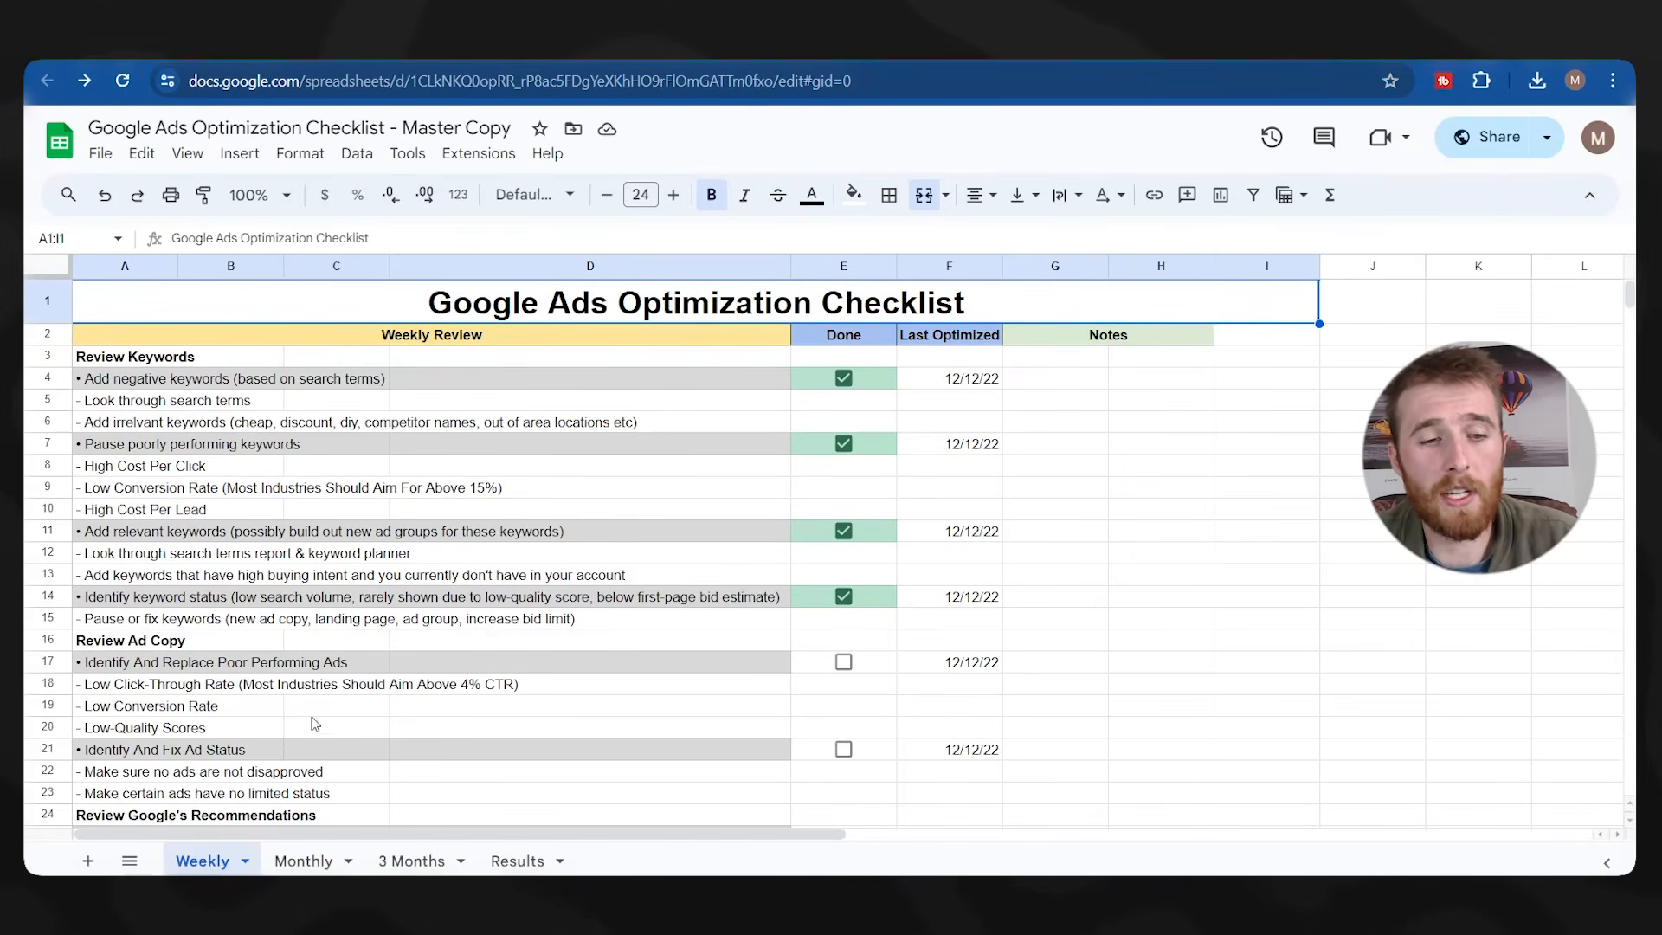
Look through the checklist spreadsheet's Monthly, 3 Months, Results and Weekly sheets.
{"action": "scroll", "coordinate": [319, 733], "scroll_direction": "down", "scroll_amount": 2}
{"action": "left_click", "coordinate": [319, 861]}
{"action": "left_click", "coordinate": [397, 863]}
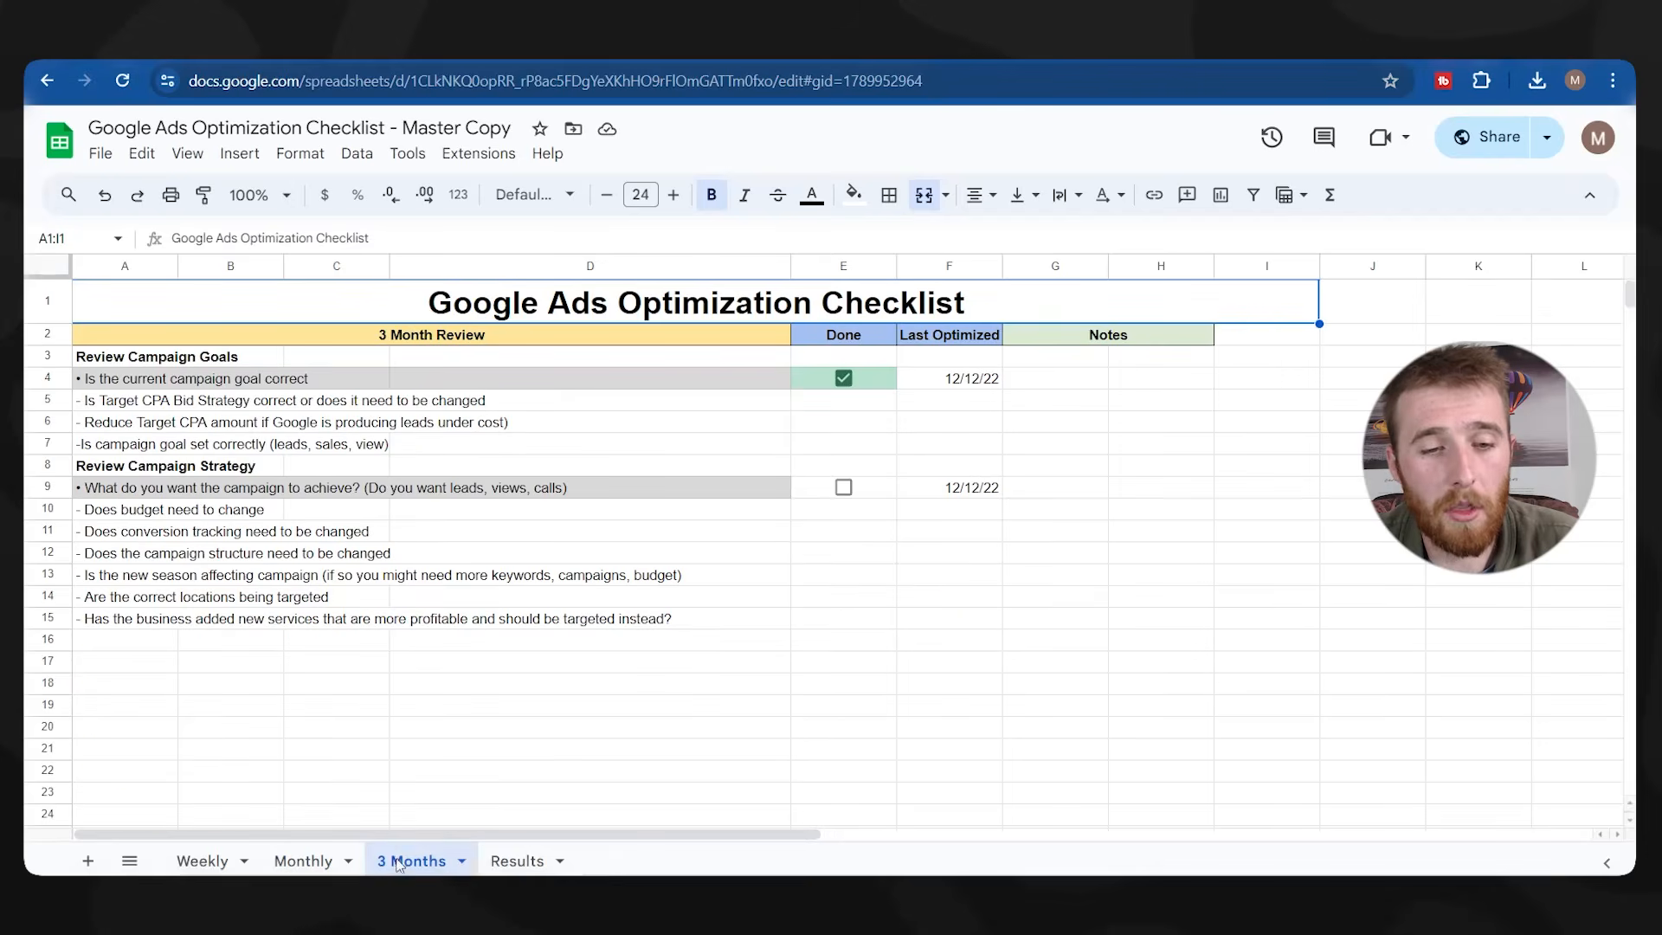
{"action": "left_click", "coordinate": [511, 859]}
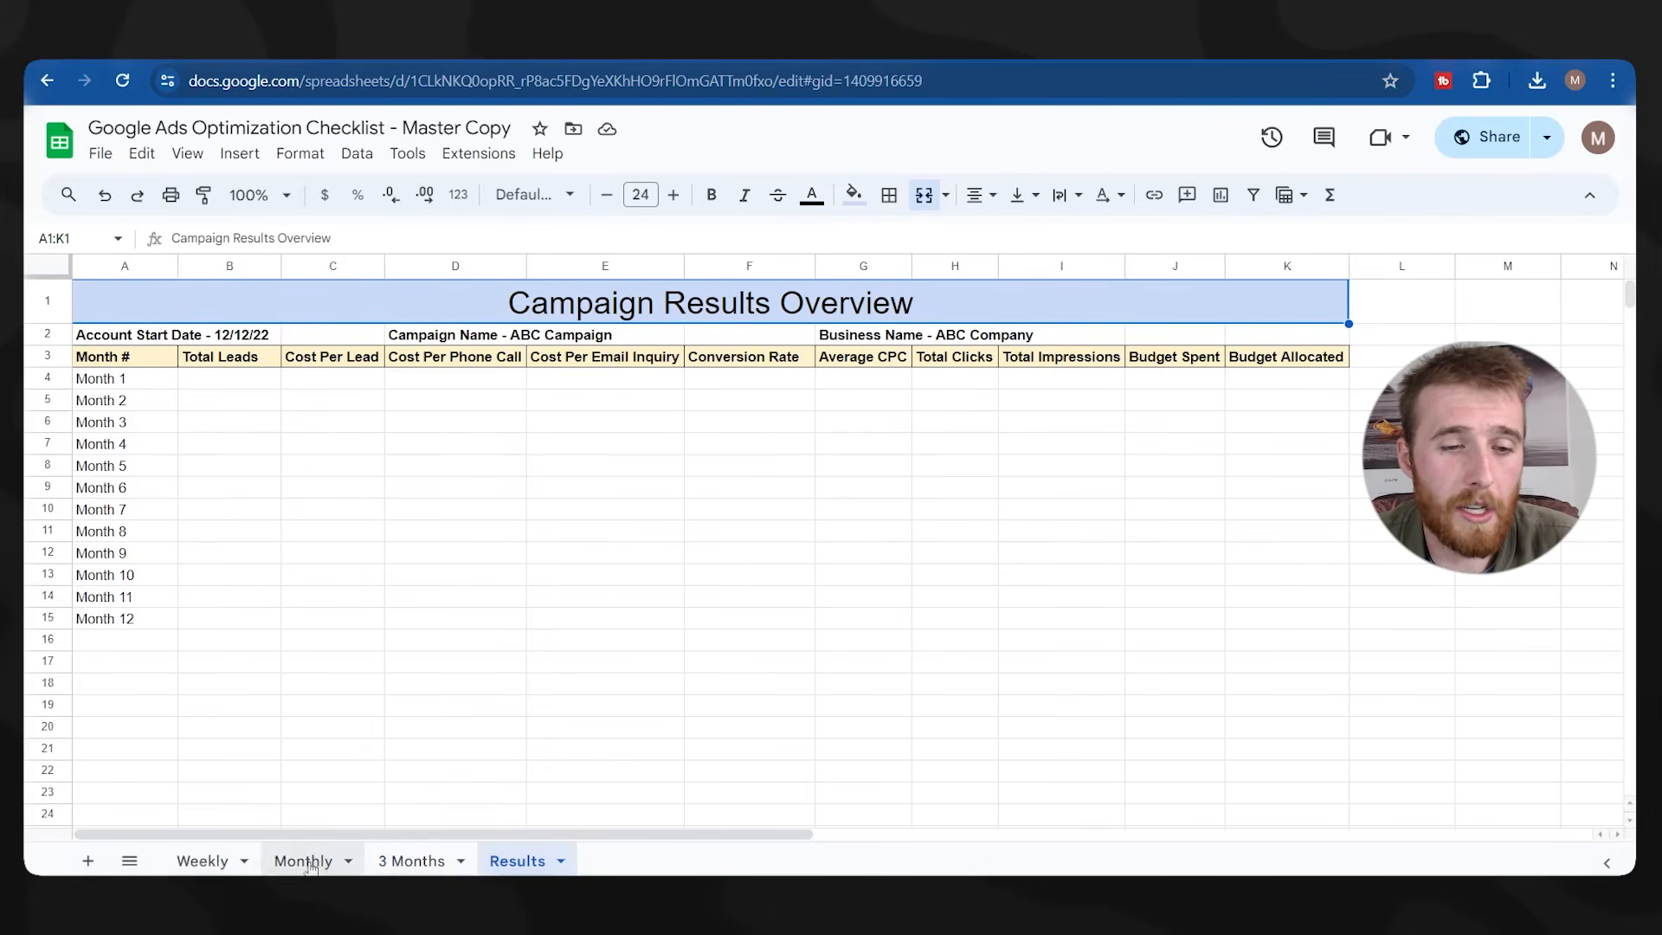
{"action": "left_click", "coordinate": [221, 861]}
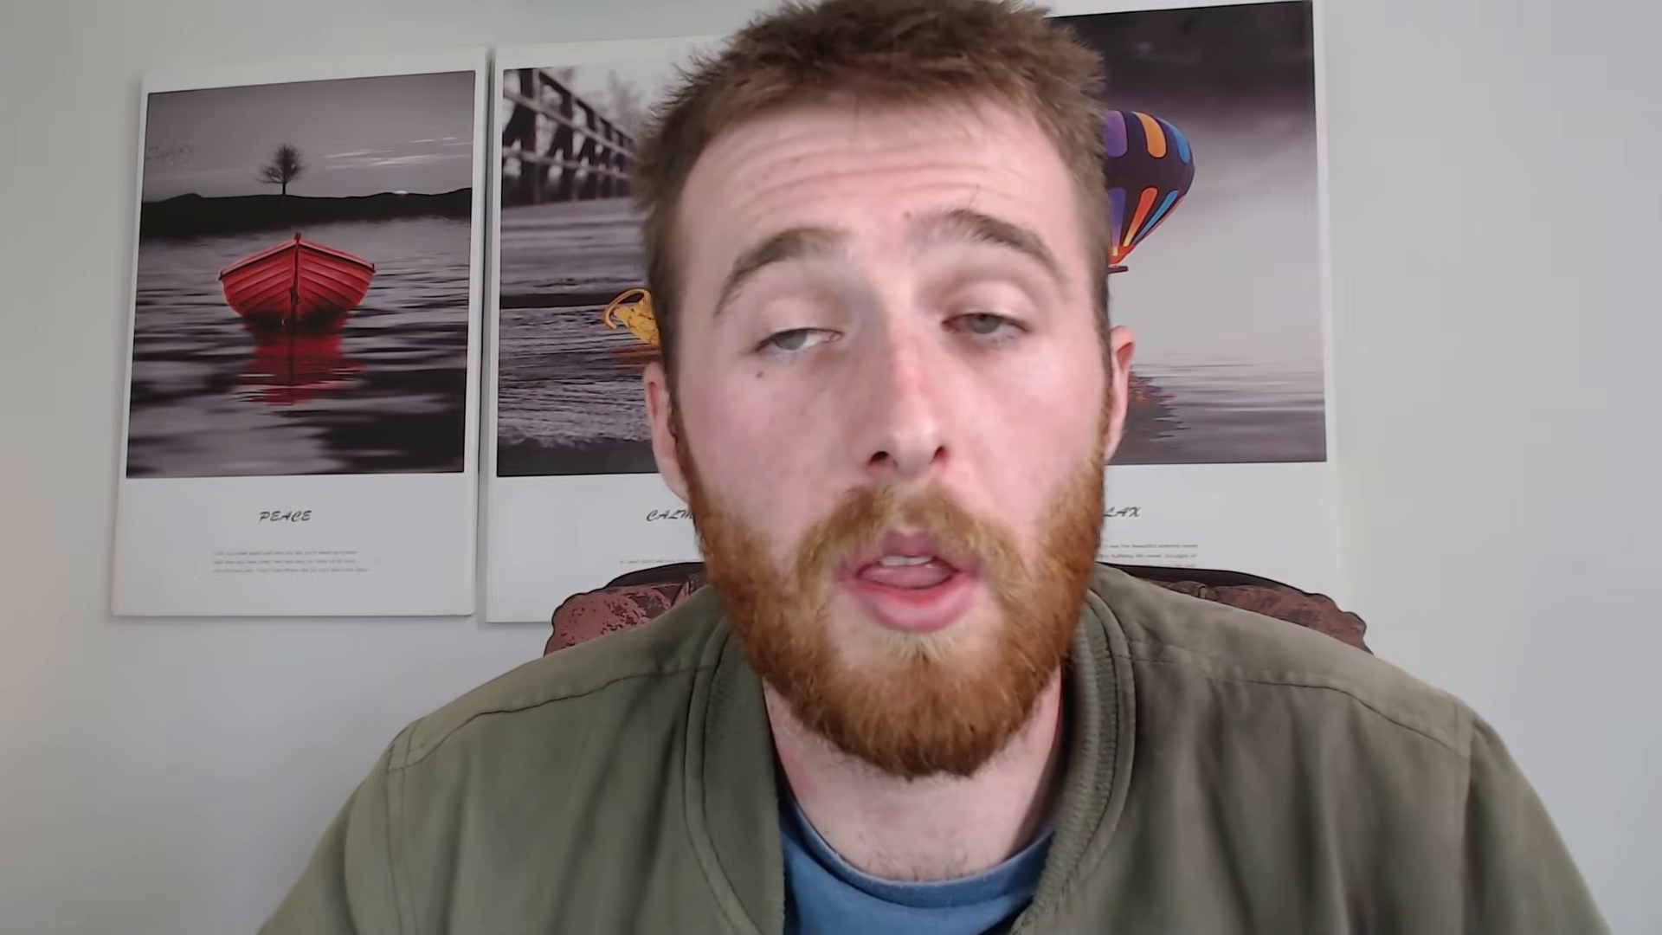